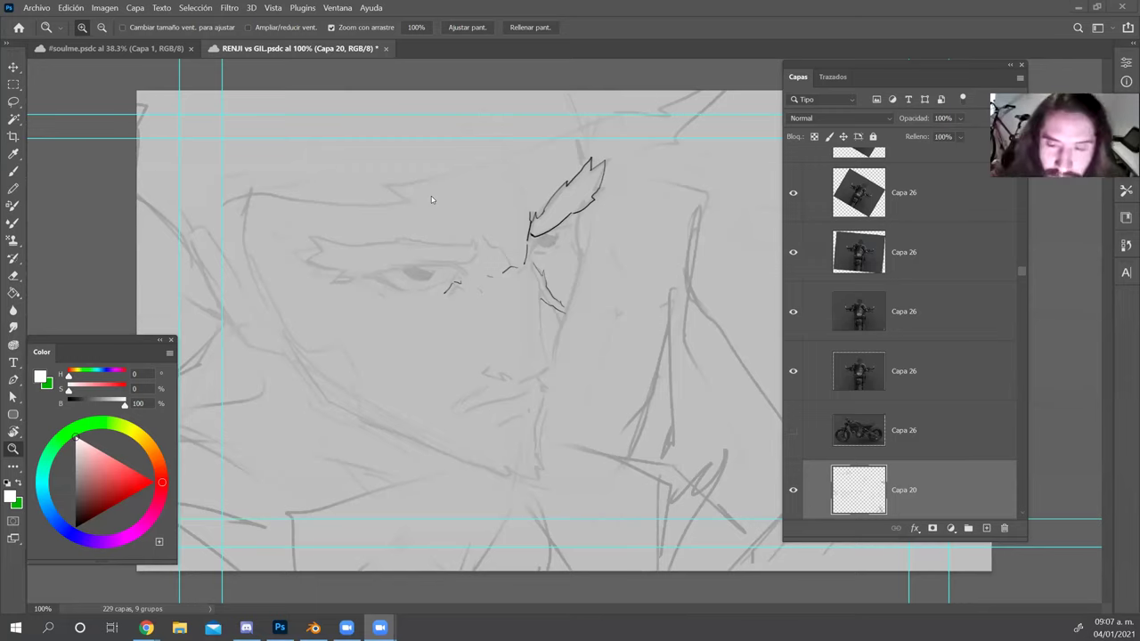
Set the brush colour to black and bring the face into view for inking on layer Capa 20.
{"action": "left_click", "coordinate": [532, 269]}
{"action": "key", "text": "b"}
{"action": "key", "text": "z"}
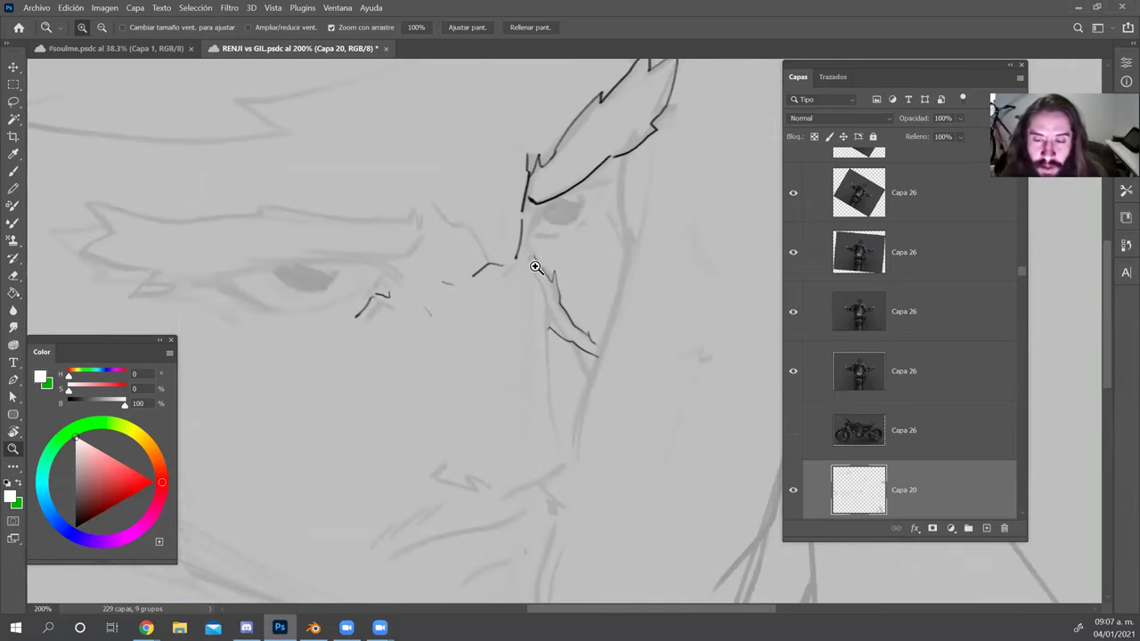
{"action": "left_click_drag", "start_coordinate": [535, 265], "coordinate": [512, 257]}
{"action": "key", "text": "b"}
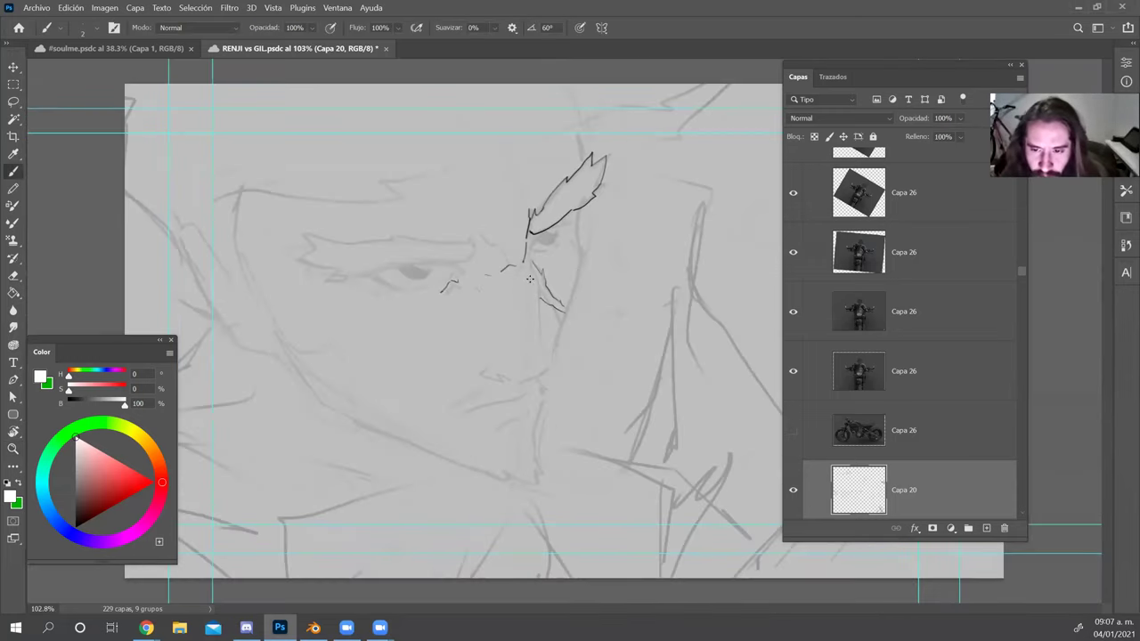
{"action": "left_click_drag", "start_coordinate": [100, 514], "coordinate": [70, 546]}
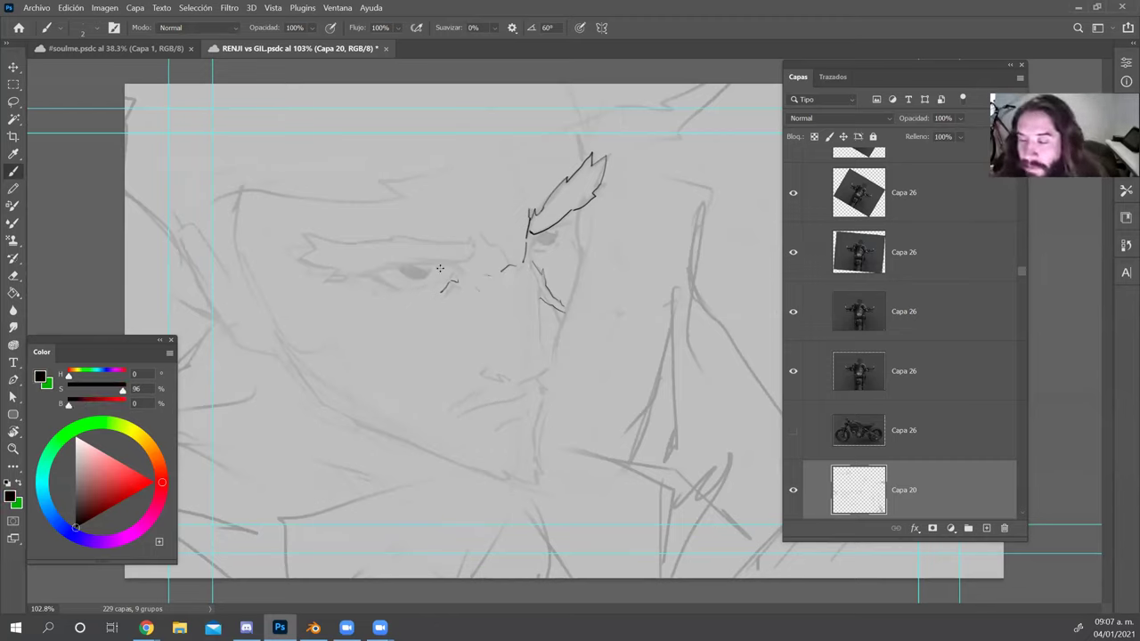
Ink the nose over the sketch, from the bridge down around the tip to the nostril.
{"action": "right_click", "coordinate": [535, 301], "text": "alt"}
{"action": "left_click_drag", "start_coordinate": [537, 296], "coordinate": [548, 365]}
{"action": "key", "text": "ctrl+z"}
{"action": "left_click_drag", "start_coordinate": [536, 290], "coordinate": [548, 366]}
{"action": "key", "text": "r"}
{"action": "left_click_drag", "start_coordinate": [645, 268], "coordinate": [623, 247]}
{"action": "key", "text": "b"}
{"action": "left_click_drag", "start_coordinate": [558, 367], "coordinate": [533, 401]}
{"action": "key", "text": "r+Escape"}
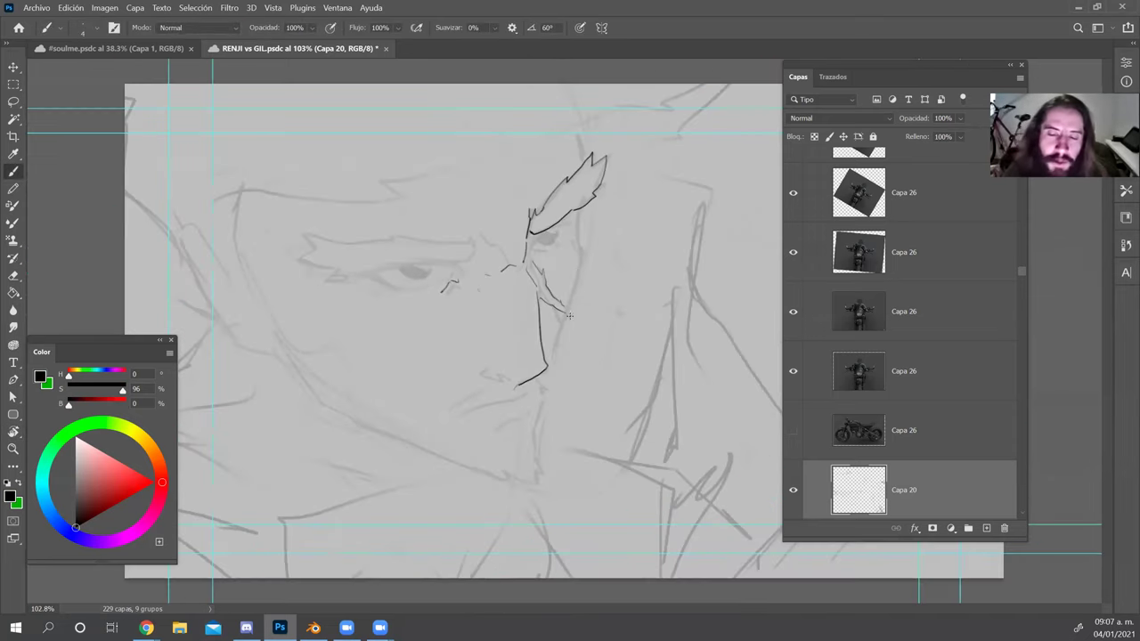
{"action": "left_click_drag", "start_coordinate": [511, 383], "coordinate": [488, 369]}
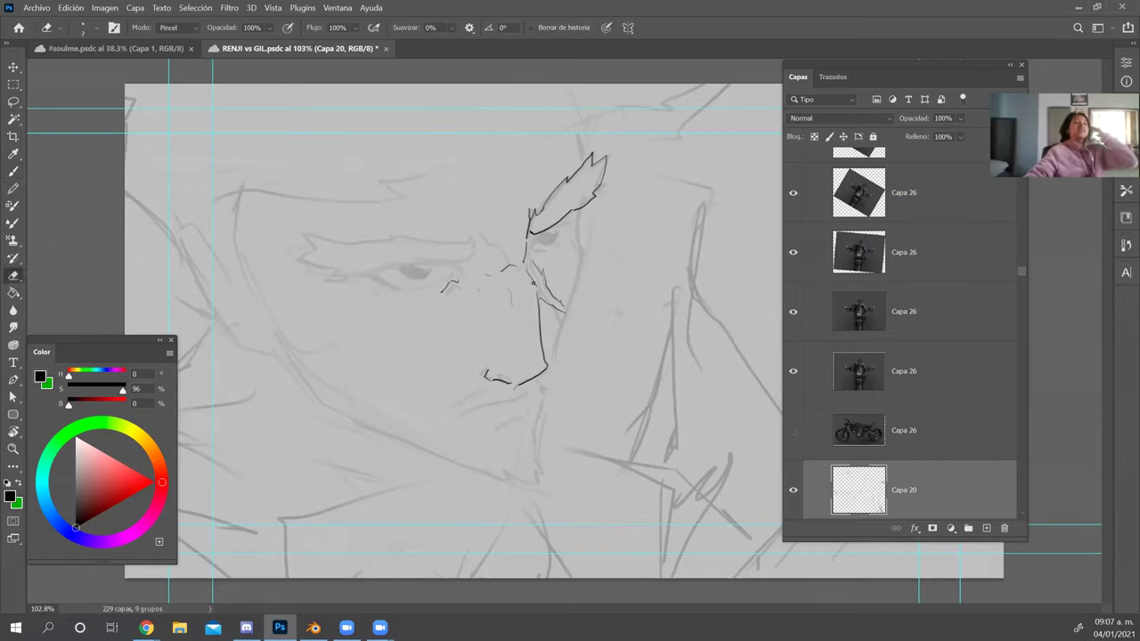
Join the nose line up to the brow and ink the far eye's upper lid and short lower lid marks.
{"action": "mouse_move", "coordinate": [538, 312]}
{"action": "left_mouse_down"}
{"action": "mouse_move", "coordinate": [522, 270]}
{"action": "mouse_move", "coordinate": [532, 241]}
{"action": "mouse_move", "coordinate": [563, 224]}
{"action": "left_mouse_up"}
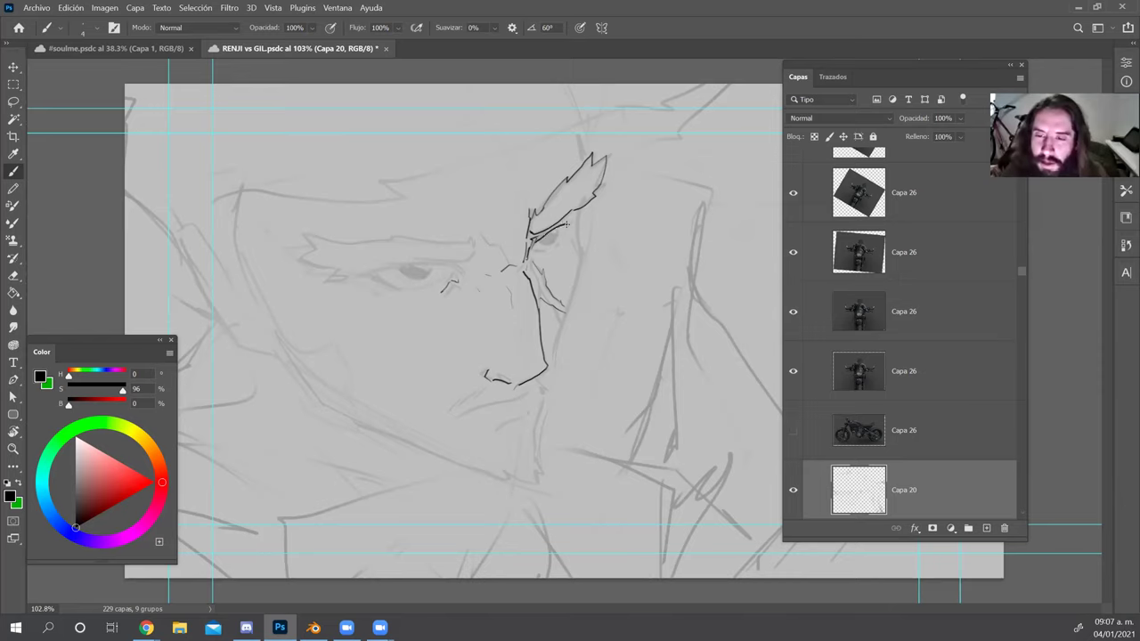
{"action": "key", "text": "ctrl+z"}
{"action": "left_click_drag", "start_coordinate": [532, 239], "coordinate": [563, 227]}
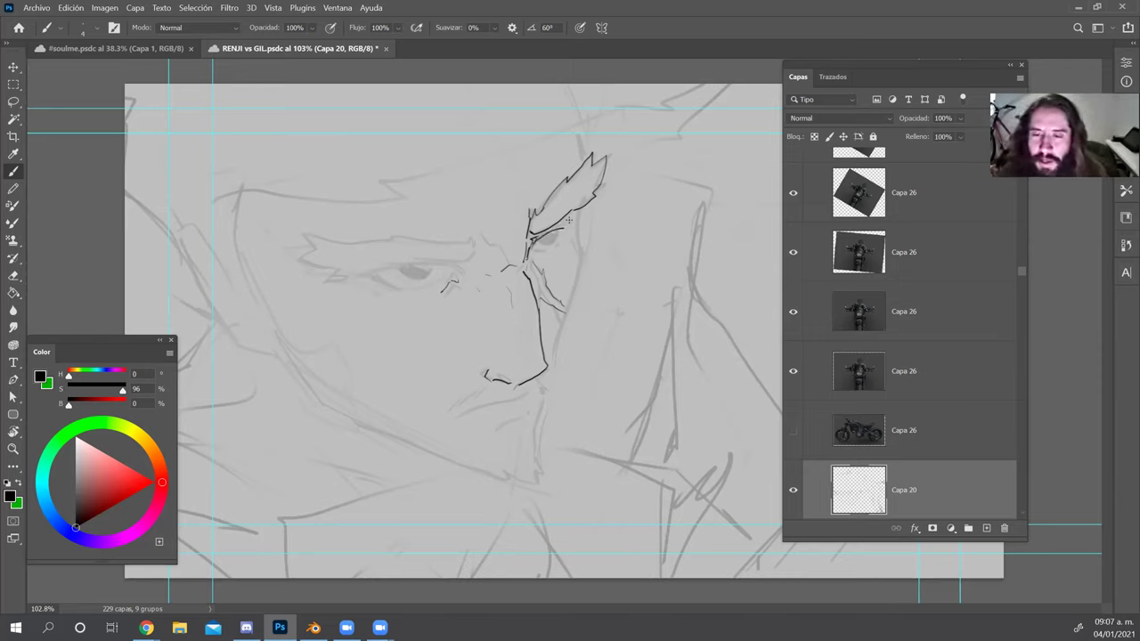
{"action": "key", "text": "ctrl+z"}
{"action": "mouse_move", "coordinate": [533, 239]}
{"action": "left_mouse_down"}
{"action": "mouse_move", "coordinate": [565, 226]}
{"action": "mouse_move", "coordinate": [565, 236]}
{"action": "left_mouse_up"}
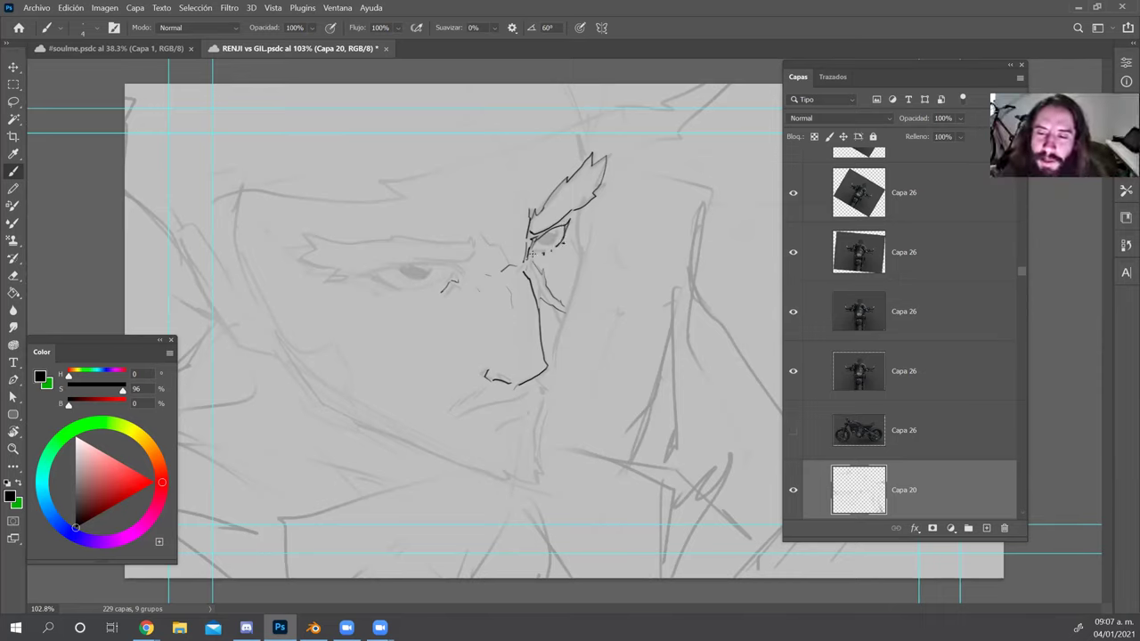
{"action": "left_click_drag", "start_coordinate": [532, 256], "coordinate": [533, 251]}
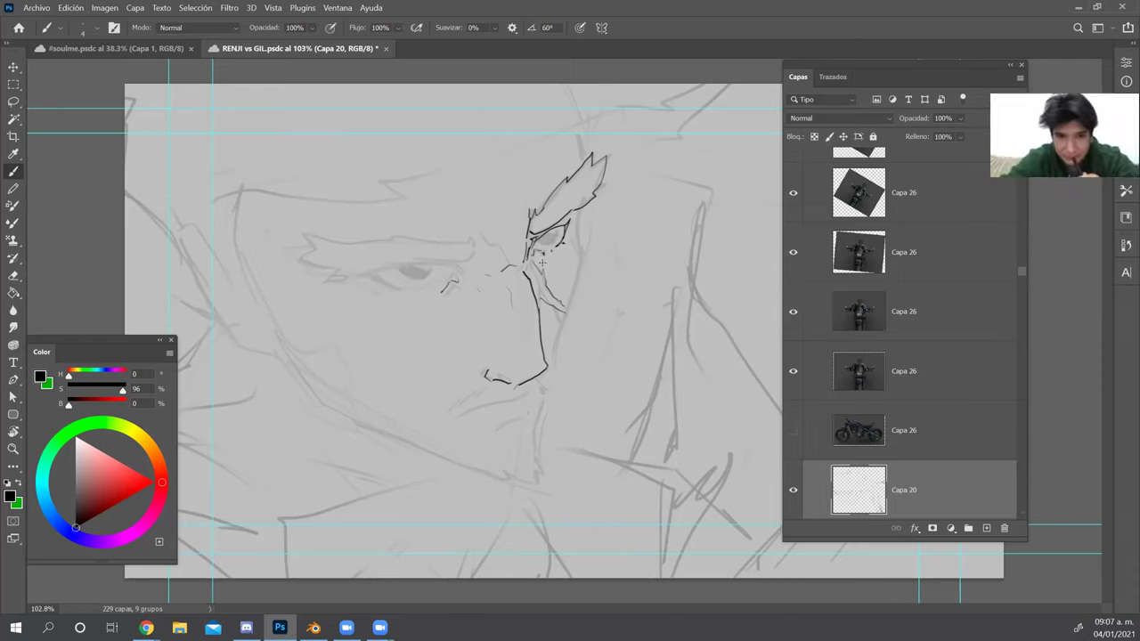
Ink the far side of the face from the temple down the cheek to the jagged chin beard.
{"action": "left_click_drag", "start_coordinate": [564, 312], "coordinate": [582, 205]}
{"action": "mouse_move", "coordinate": [562, 321]}
{"action": "left_mouse_down"}
{"action": "mouse_move", "coordinate": [538, 474]}
{"action": "mouse_move", "coordinate": [509, 481]}
{"action": "left_mouse_up"}
{"action": "left_click_drag", "start_coordinate": [513, 425], "coordinate": [514, 436]}
{"action": "key", "text": "ctrl+z"}
{"action": "key", "text": "ctrl+z"}
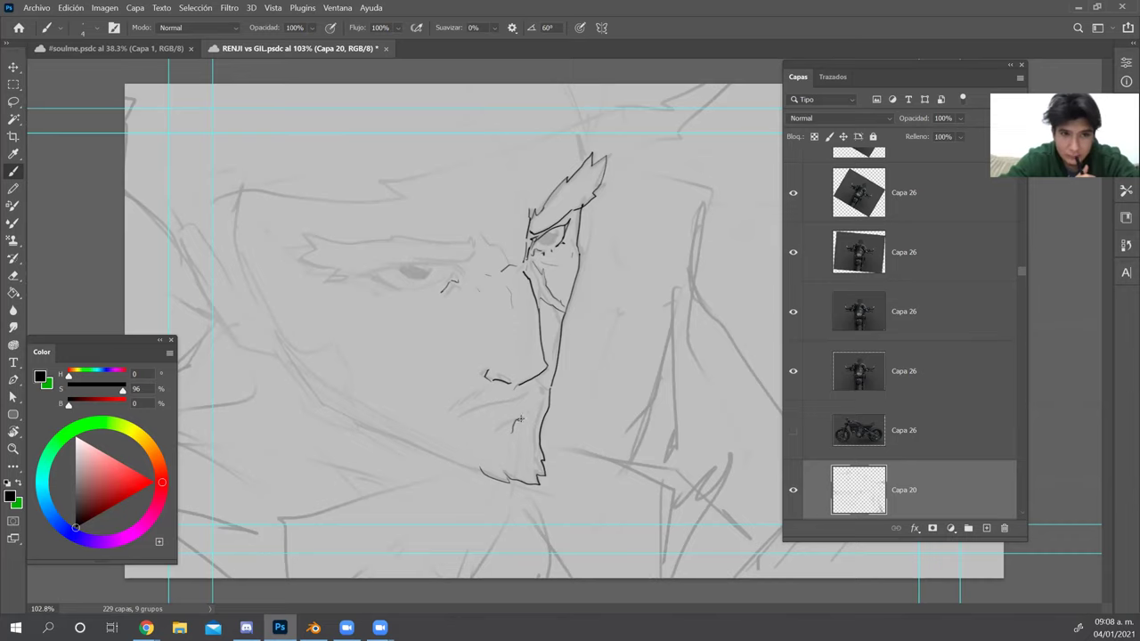
Ink the mouth line, the short lower-lip strokes and the moustache marks at the mouth's corner.
{"action": "left_click_drag", "start_coordinate": [532, 412], "coordinate": [495, 431]}
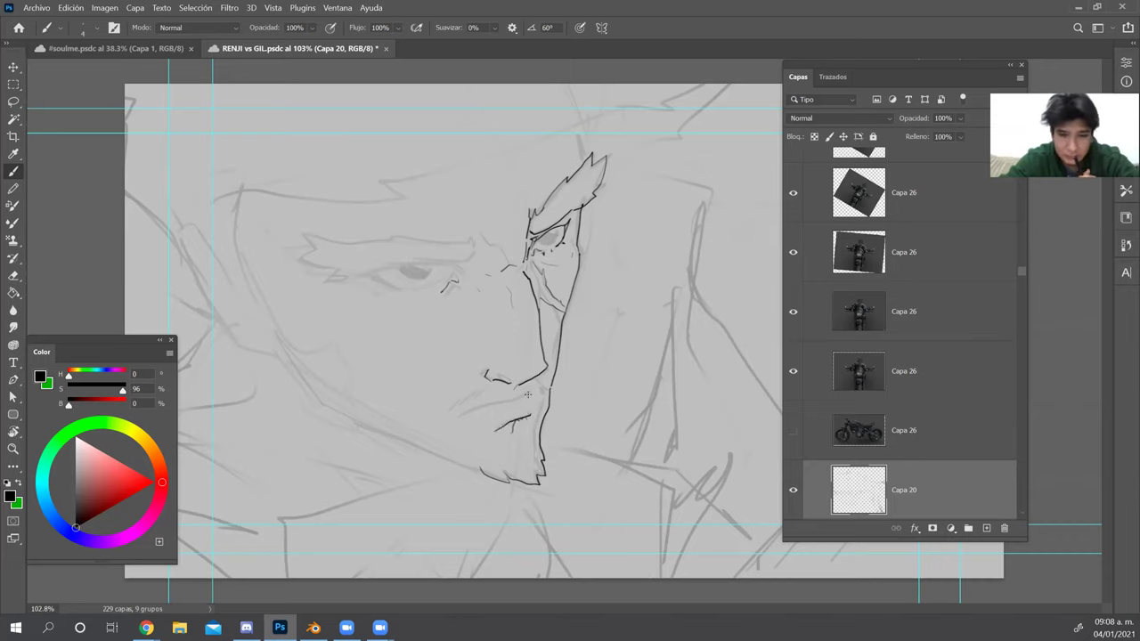
{"action": "left_click_drag", "start_coordinate": [523, 394], "coordinate": [514, 400]}
{"action": "key", "text": "r"}
{"action": "left_click_drag", "start_coordinate": [618, 355], "coordinate": [634, 283]}
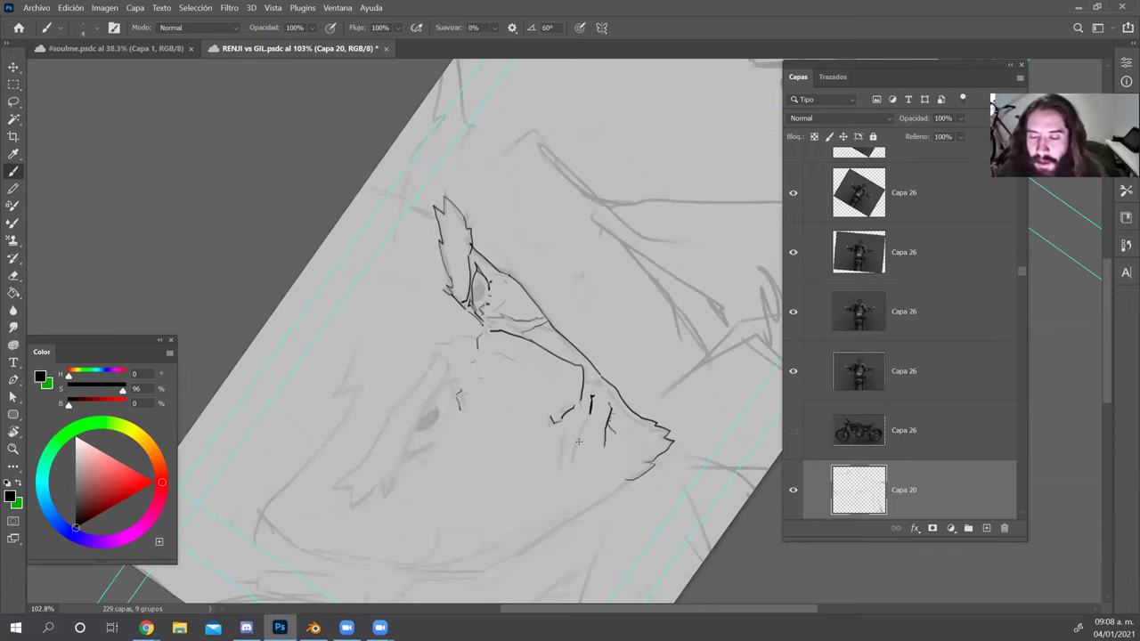
{"action": "left_click_drag", "start_coordinate": [591, 414], "coordinate": [571, 471]}
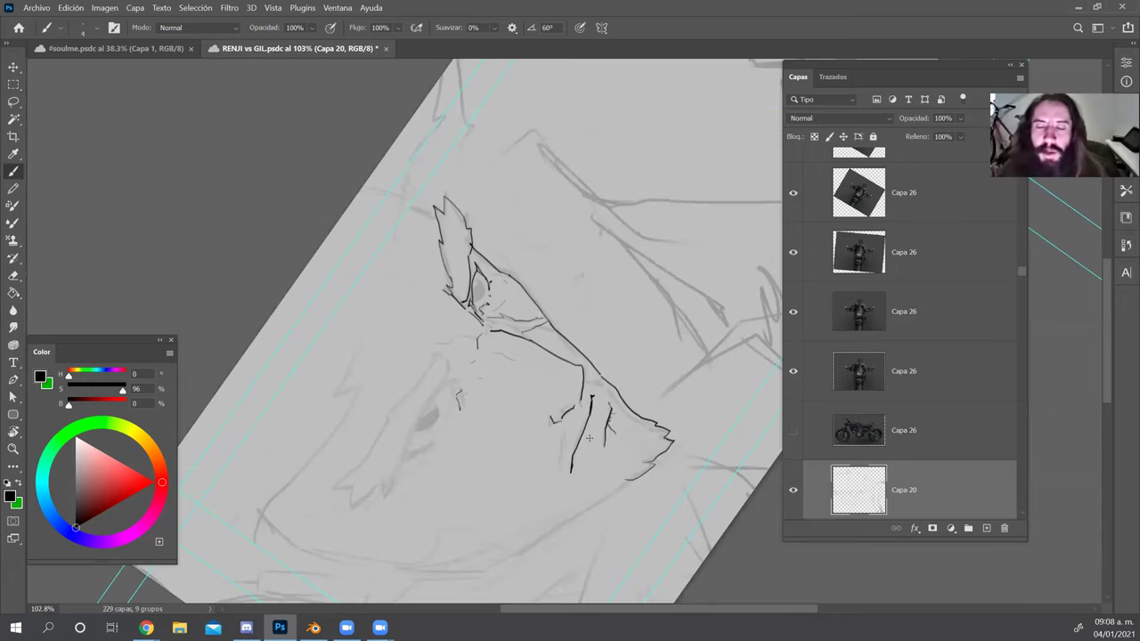
{"action": "key", "text": "Escape"}
{"action": "left_click_drag", "start_coordinate": [448, 413], "coordinate": [474, 398]}
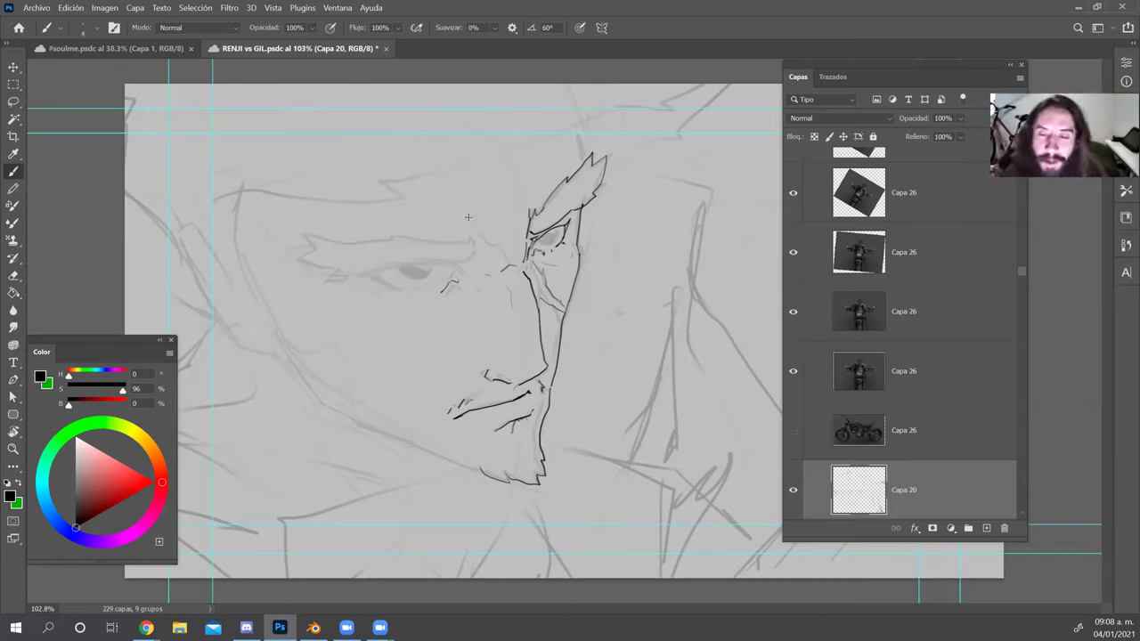
Ink the frown crease between the eyebrows and small wrinkle marks on the forehead and nose bridge.
{"action": "left_click_drag", "start_coordinate": [471, 222], "coordinate": [488, 242]}
{"action": "key", "text": "ctrl+z"}
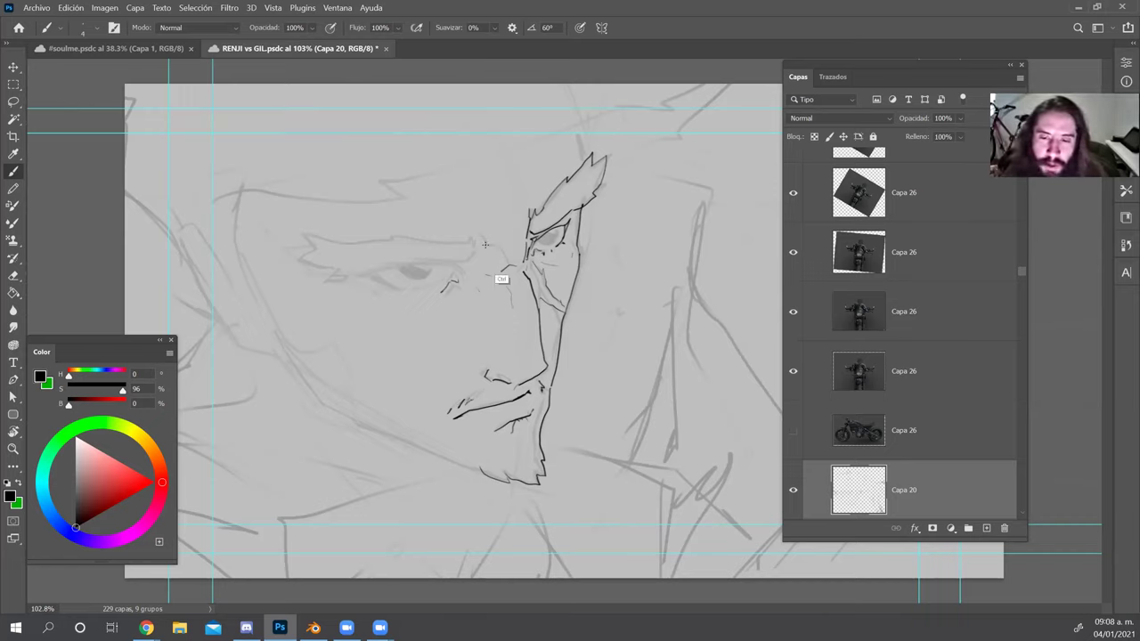
{"action": "left_click_drag", "start_coordinate": [494, 268], "coordinate": [476, 230]}
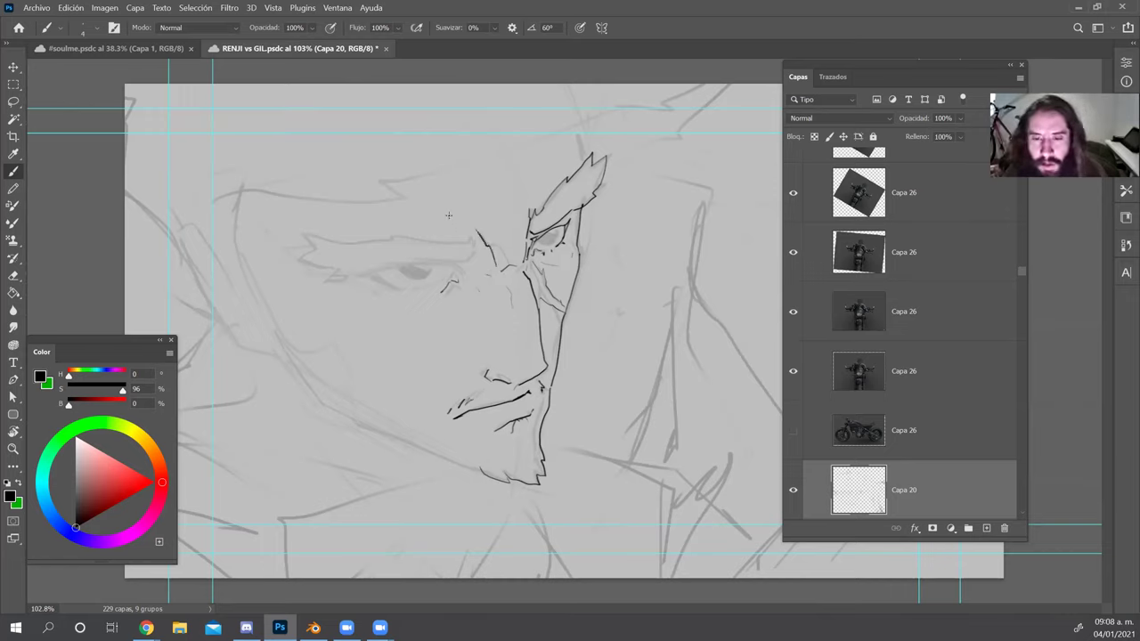
{"action": "left_click_drag", "start_coordinate": [476, 286], "coordinate": [480, 290]}
{"action": "left_click_drag", "start_coordinate": [450, 217], "coordinate": [453, 224]}
Ink the near eye's upper lid, inner corner and the outer part of its lower lid.
{"action": "left_click_drag", "start_coordinate": [465, 272], "coordinate": [453, 263]}
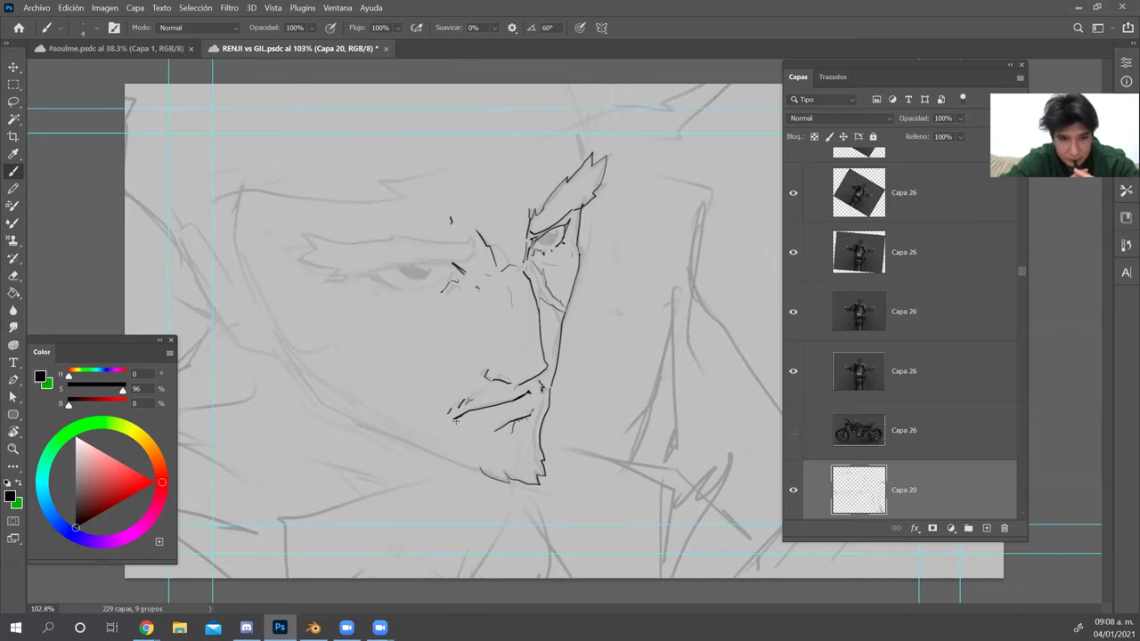
{"action": "key", "text": "r"}
{"action": "left_click_drag", "start_coordinate": [456, 421], "coordinate": [597, 470]}
{"action": "left_click_drag", "start_coordinate": [442, 448], "coordinate": [460, 407]}
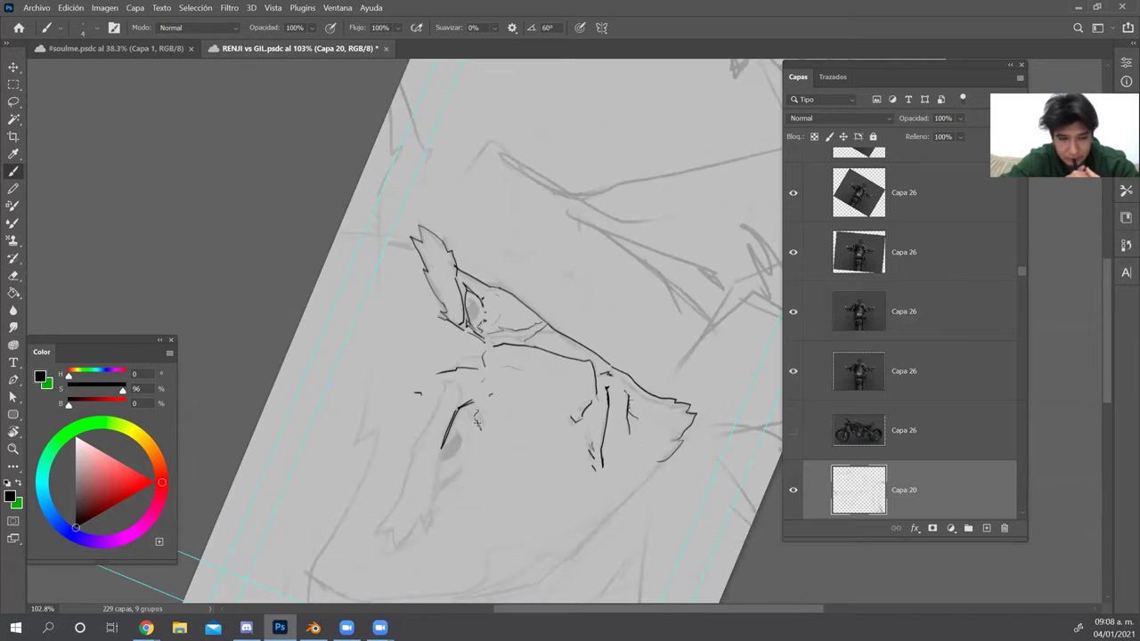
{"action": "key", "text": "Escape"}
{"action": "left_click_drag", "start_coordinate": [356, 275], "coordinate": [402, 290]}
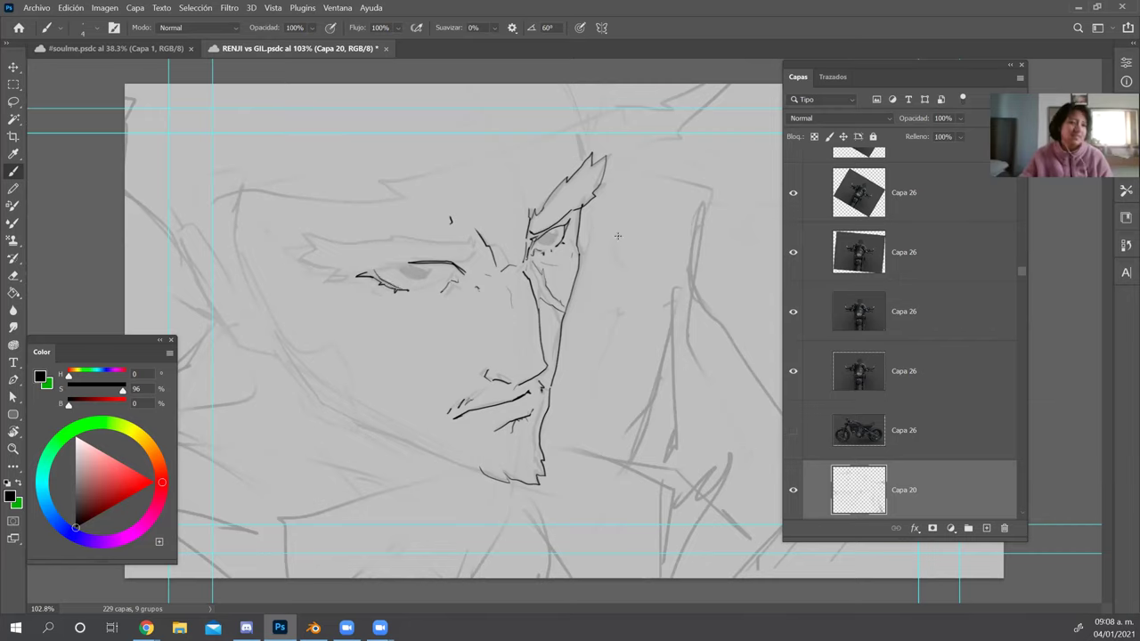
Ink the near eyebrow's jagged outline and the short forehead line above the far eyebrow.
{"action": "mouse_move", "coordinate": [468, 260]}
{"action": "left_mouse_down"}
{"action": "mouse_move", "coordinate": [391, 260]}
{"action": "mouse_move", "coordinate": [327, 282]}
{"action": "mouse_move", "coordinate": [332, 274]}
{"action": "mouse_move", "coordinate": [298, 256]}
{"action": "mouse_move", "coordinate": [319, 248]}
{"action": "mouse_move", "coordinate": [304, 233]}
{"action": "mouse_move", "coordinate": [475, 248]}
{"action": "left_mouse_up"}
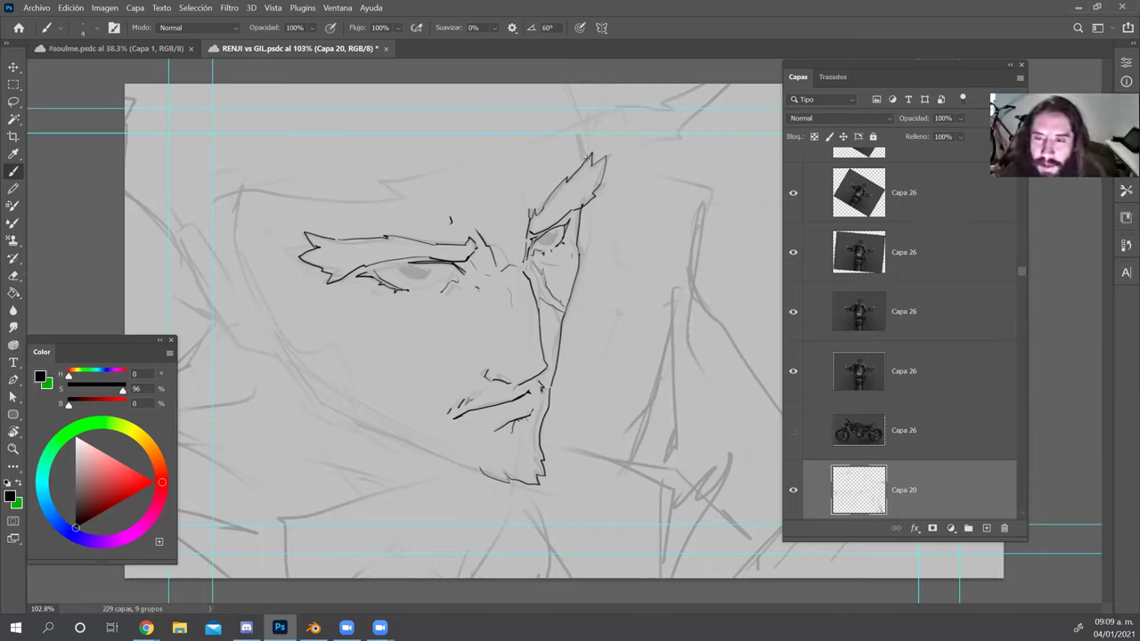
{"action": "left_click_drag", "start_coordinate": [577, 124], "coordinate": [587, 158]}
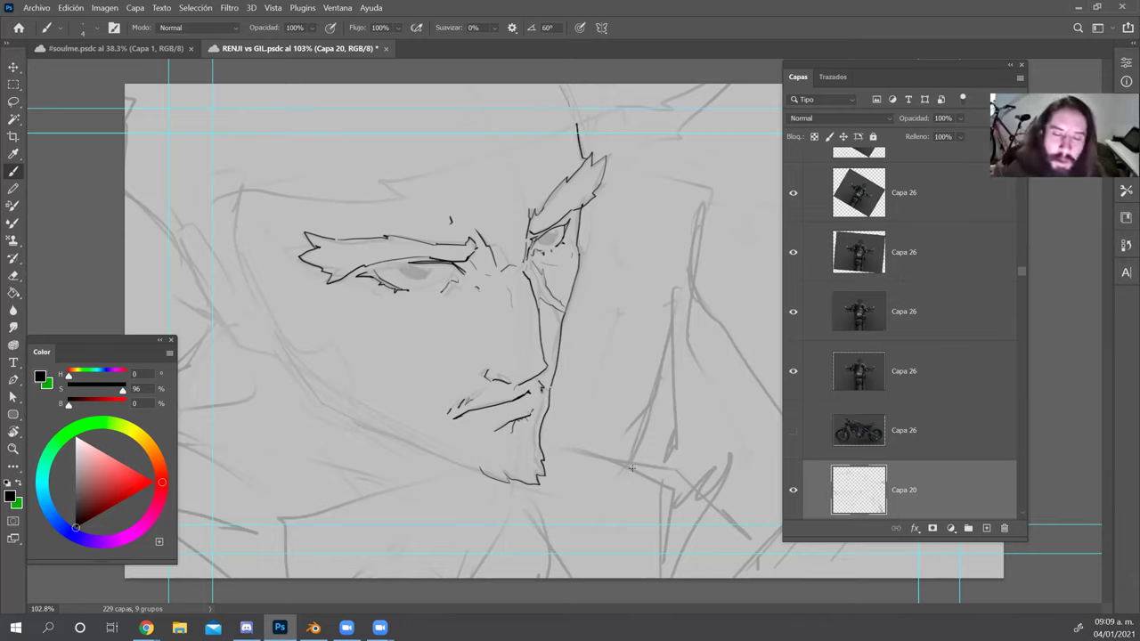
Ink the beard's jagged outer edge along the jaw and its inner edge across the cheek.
{"action": "left_click_drag", "start_coordinate": [409, 447], "coordinate": [481, 473]}
{"action": "left_click_drag", "start_coordinate": [410, 447], "coordinate": [303, 398]}
{"action": "mouse_move", "coordinate": [273, 335]}
{"action": "left_mouse_down"}
{"action": "mouse_move", "coordinate": [304, 396]}
{"action": "mouse_move", "coordinate": [361, 419]}
{"action": "mouse_move", "coordinate": [362, 406]}
{"action": "left_mouse_up"}
{"action": "key", "text": "ctrl+z"}
{"action": "left_click_drag", "start_coordinate": [349, 368], "coordinate": [362, 385]}
{"action": "mouse_move", "coordinate": [328, 343]}
{"action": "left_mouse_down"}
{"action": "mouse_move", "coordinate": [349, 367]}
{"action": "mouse_move", "coordinate": [327, 343]}
{"action": "left_mouse_up"}
Ink the sideburn's inner edge from the temple down to the cheek beard.
{"action": "left_click_drag", "start_coordinate": [264, 268], "coordinate": [277, 336]}
{"action": "key", "text": "ctrl+z"}
{"action": "left_click_drag", "start_coordinate": [260, 270], "coordinate": [290, 339]}
{"action": "key", "text": "ctrl+z"}
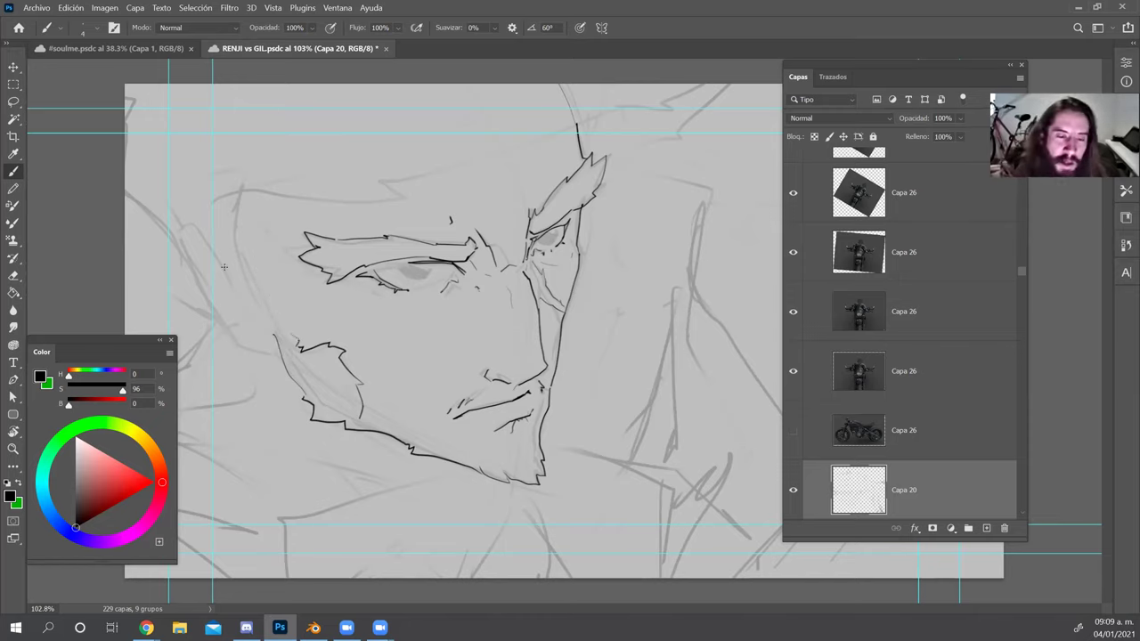
{"action": "key", "text": "ctrl+shift+z"}
Hide the guides, ink the jagged hair edge in front of the ear and add a small tuft mark on the beard.
{"action": "left_click_drag", "start_coordinate": [202, 243], "coordinate": [239, 287]}
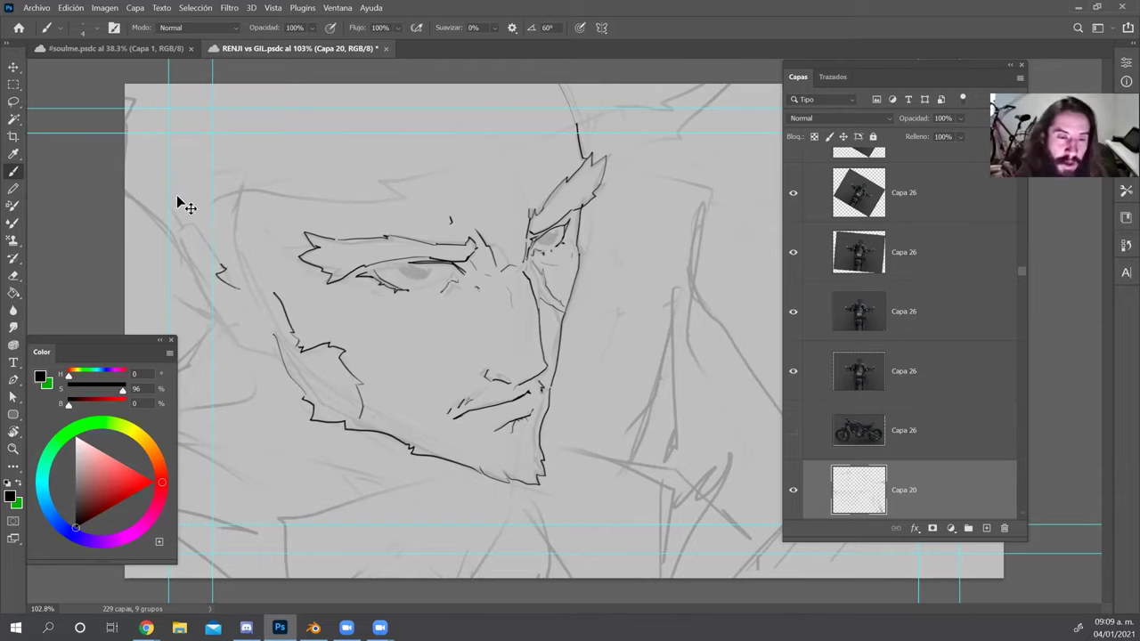
{"action": "key", "text": "ctrl+h"}
{"action": "left_click_drag", "start_coordinate": [248, 297], "coordinate": [261, 318]}
{"action": "left_click_drag", "start_coordinate": [380, 419], "coordinate": [389, 414]}
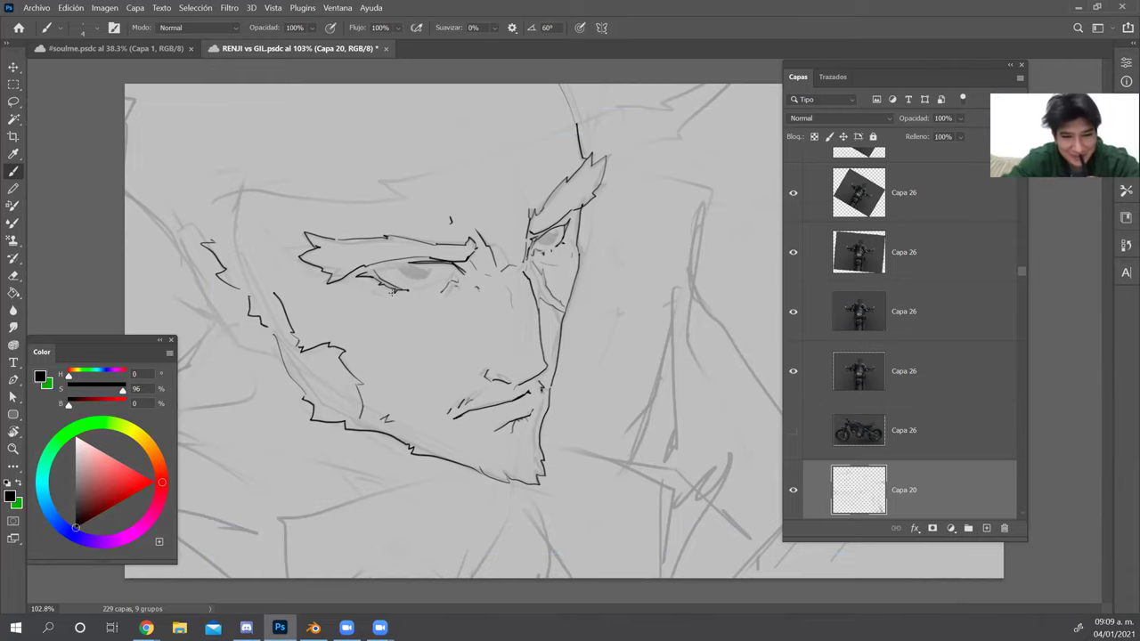
Complete the near eye's outline by closing the upper lid's outer end and the lower lid's contour.
{"action": "key", "text": "r"}
{"action": "left_click_drag", "start_coordinate": [521, 133], "coordinate": [392, 230]}
{"action": "mouse_move", "coordinate": [408, 470]}
{"action": "left_mouse_down"}
{"action": "mouse_move", "coordinate": [414, 440]}
{"action": "mouse_move", "coordinate": [413, 460]}
{"action": "left_mouse_up"}
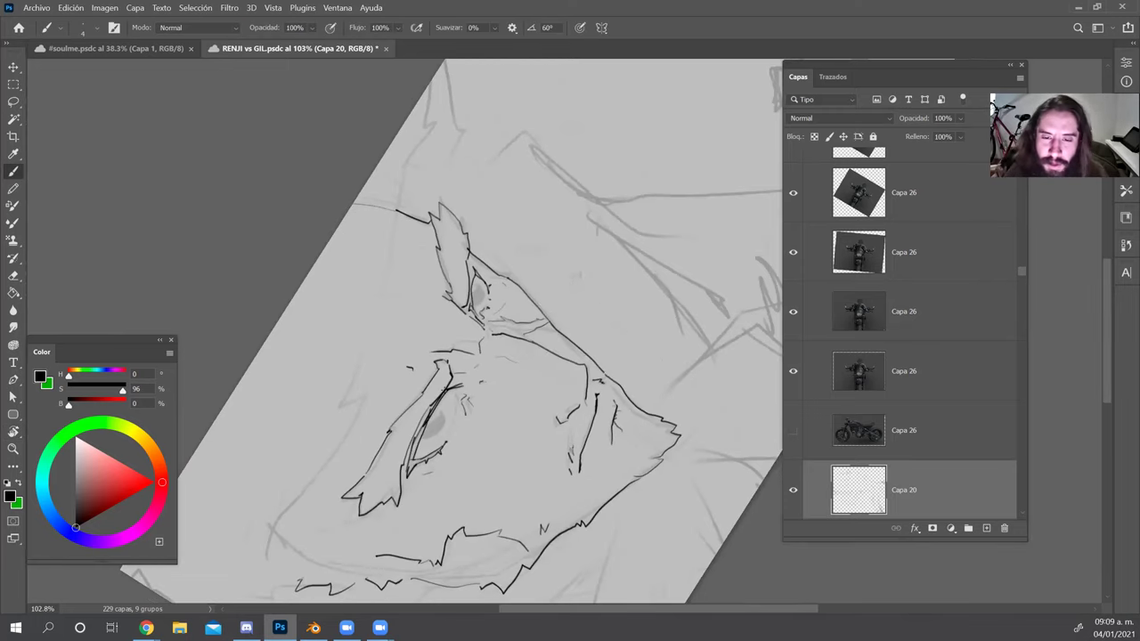
{"action": "key", "text": "Escape"}
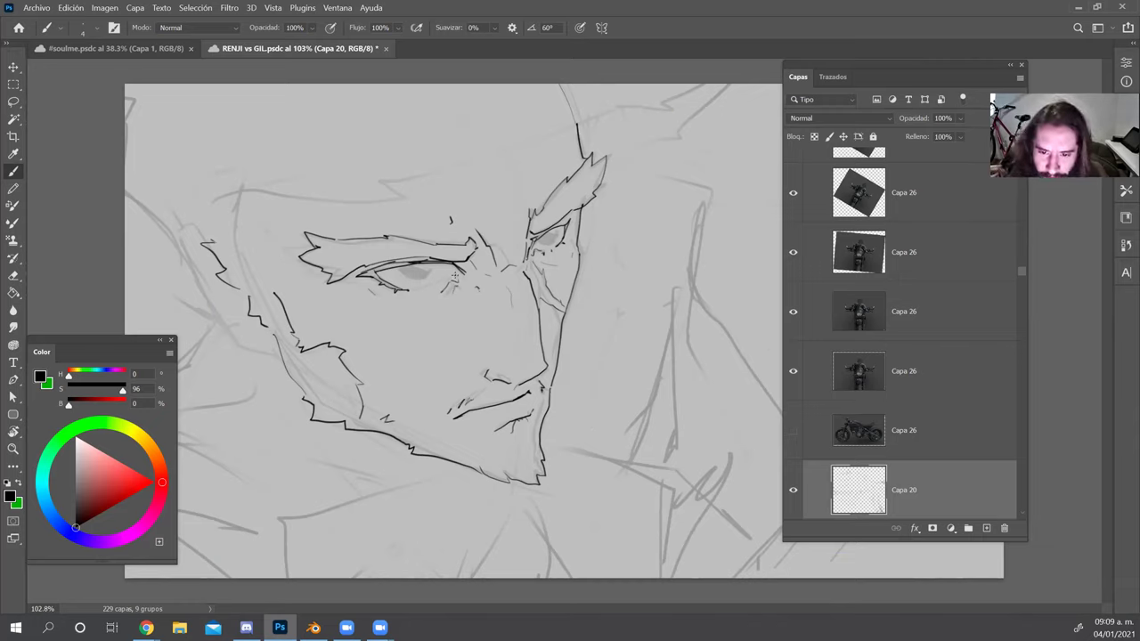
{"action": "left_click_drag", "start_coordinate": [410, 289], "coordinate": [449, 280]}
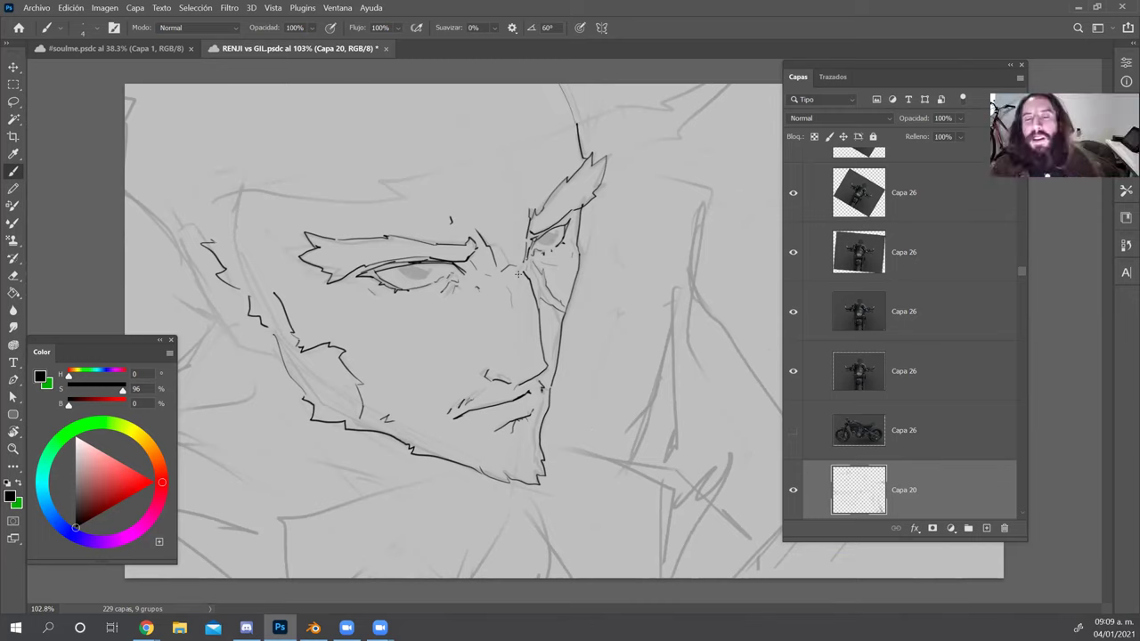
Ink the ear's inner and outer contours and the head lines running from it to the canvas edge.
{"action": "mouse_move", "coordinate": [212, 242]}
{"action": "left_mouse_down"}
{"action": "mouse_move", "coordinate": [185, 223]}
{"action": "mouse_move", "coordinate": [180, 243]}
{"action": "mouse_move", "coordinate": [210, 317]}
{"action": "mouse_move", "coordinate": [267, 355]}
{"action": "mouse_move", "coordinate": [187, 234]}
{"action": "mouse_move", "coordinate": [228, 293]}
{"action": "left_mouse_up"}
{"action": "left_click_drag", "start_coordinate": [186, 237], "coordinate": [232, 330]}
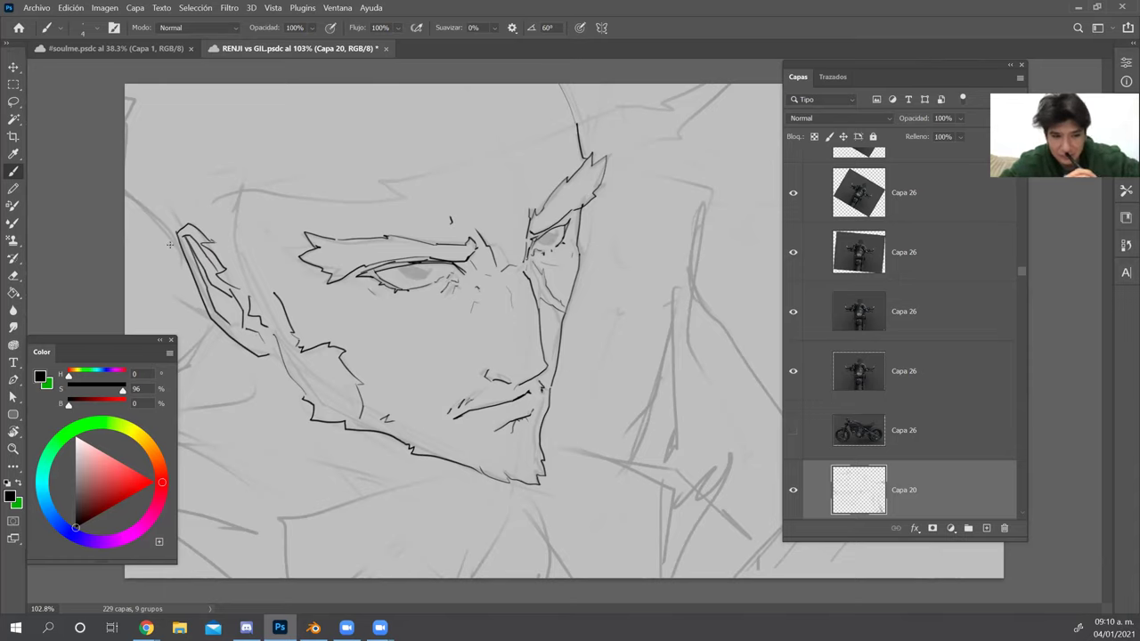
{"action": "left_click_drag", "start_coordinate": [180, 253], "coordinate": [124, 191]}
{"action": "left_click_drag", "start_coordinate": [125, 117], "coordinate": [126, 88]}
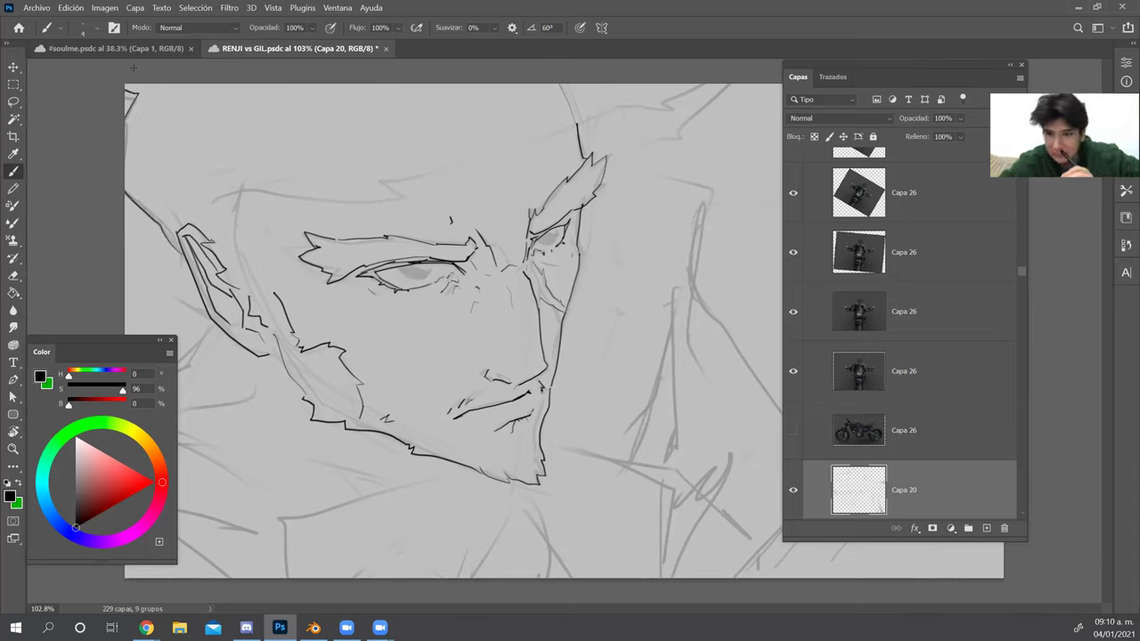
Ink the jagged shape across the forehead, its edge beyond the far eyebrow and the angular contour beside the face.
{"action": "mouse_move", "coordinate": [210, 205]}
{"action": "left_mouse_down"}
{"action": "mouse_move", "coordinate": [278, 218]}
{"action": "mouse_move", "coordinate": [494, 217]}
{"action": "mouse_move", "coordinate": [435, 175]}
{"action": "mouse_move", "coordinate": [473, 151]}
{"action": "mouse_move", "coordinate": [640, 114]}
{"action": "mouse_move", "coordinate": [627, 104]}
{"action": "mouse_move", "coordinate": [691, 84]}
{"action": "left_mouse_up"}
{"action": "mouse_move", "coordinate": [580, 241]}
{"action": "left_mouse_down"}
{"action": "mouse_move", "coordinate": [634, 211]}
{"action": "mouse_move", "coordinate": [739, 84]}
{"action": "left_mouse_up"}
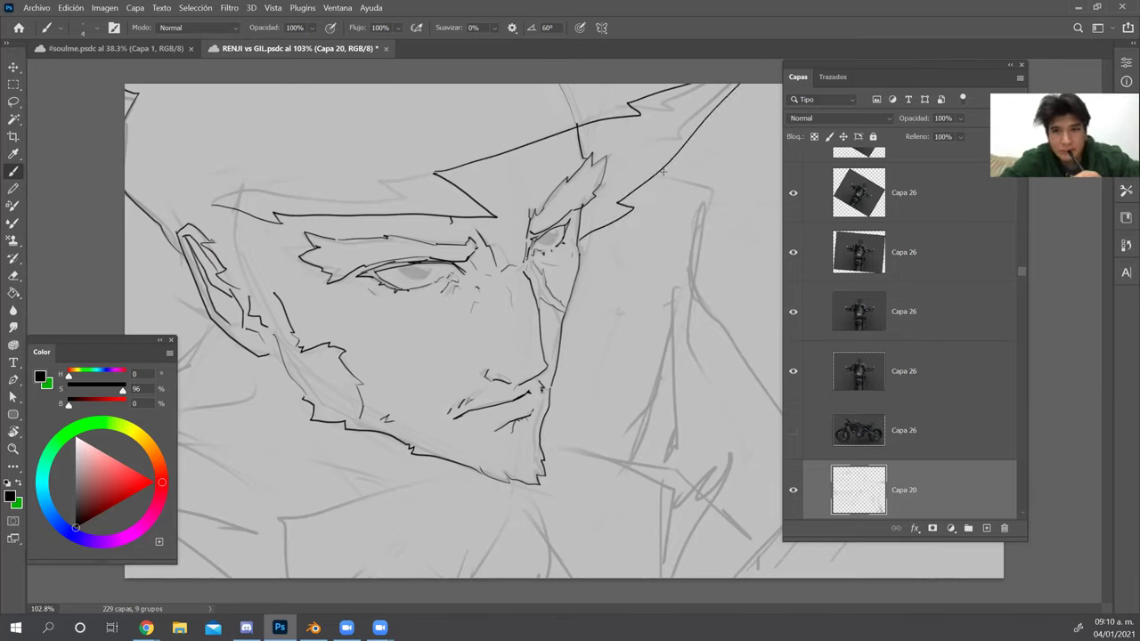
{"action": "mouse_move", "coordinate": [659, 173]}
{"action": "left_mouse_down"}
{"action": "mouse_move", "coordinate": [711, 190]}
{"action": "mouse_move", "coordinate": [690, 321]}
{"action": "mouse_move", "coordinate": [696, 349]}
{"action": "left_mouse_up"}
Ink the irises of both eyes and add a short stroke below the lower lip.
{"action": "mouse_move", "coordinate": [401, 266]}
{"action": "left_mouse_down"}
{"action": "mouse_move", "coordinate": [414, 278]}
{"action": "mouse_move", "coordinate": [427, 276]}
{"action": "mouse_move", "coordinate": [403, 273]}
{"action": "mouse_move", "coordinate": [427, 276]}
{"action": "mouse_move", "coordinate": [421, 267]}
{"action": "left_mouse_up"}
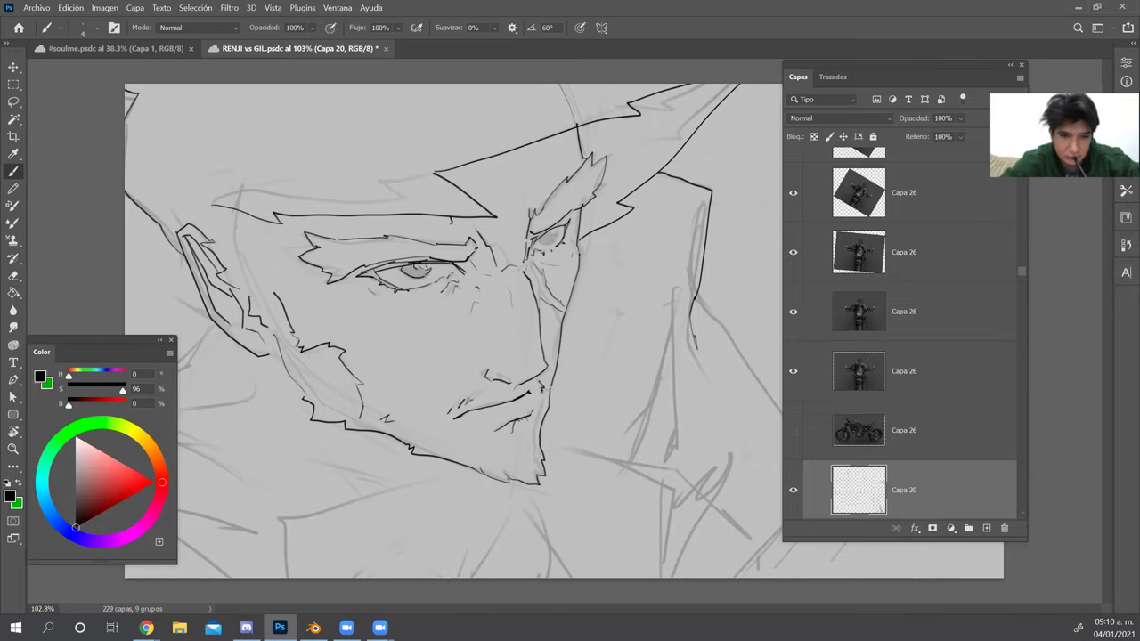
{"action": "left_click_drag", "start_coordinate": [549, 233], "coordinate": [547, 236]}
{"action": "key", "text": "z"}
{"action": "left_click_drag", "start_coordinate": [672, 247], "coordinate": [651, 253]}
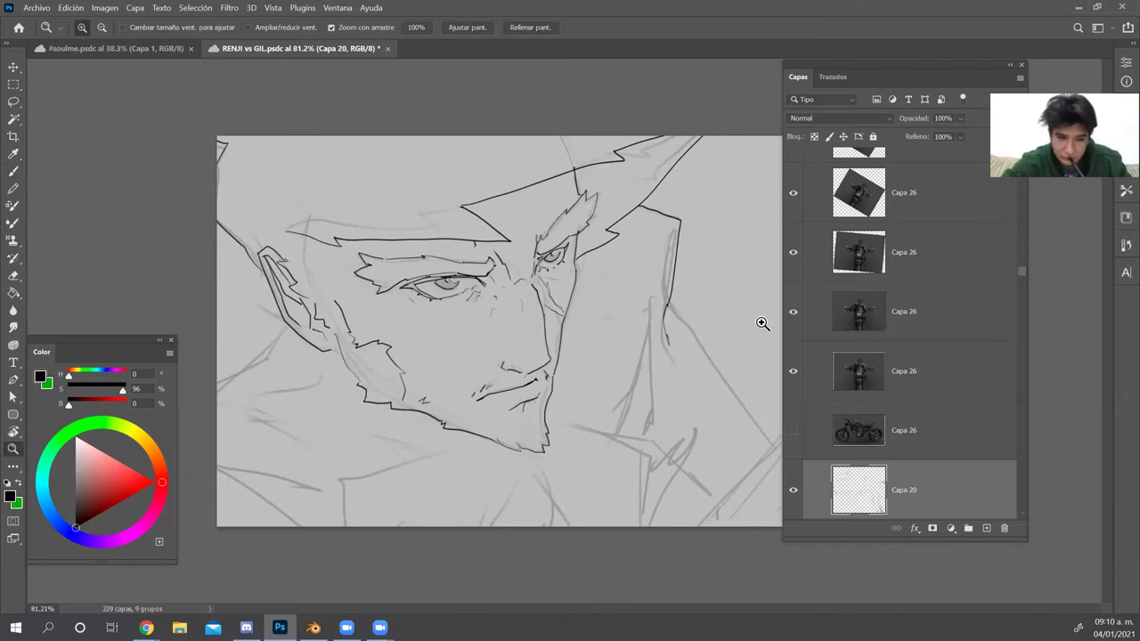
{"action": "key", "text": "b"}
{"action": "left_click_drag", "start_coordinate": [537, 401], "coordinate": [532, 413]}
Extend the angular contour beside the face downward, adding the inner fold line along the sketch.
{"action": "key", "text": "z"}
{"action": "left_click_drag", "start_coordinate": [641, 374], "coordinate": [629, 373]}
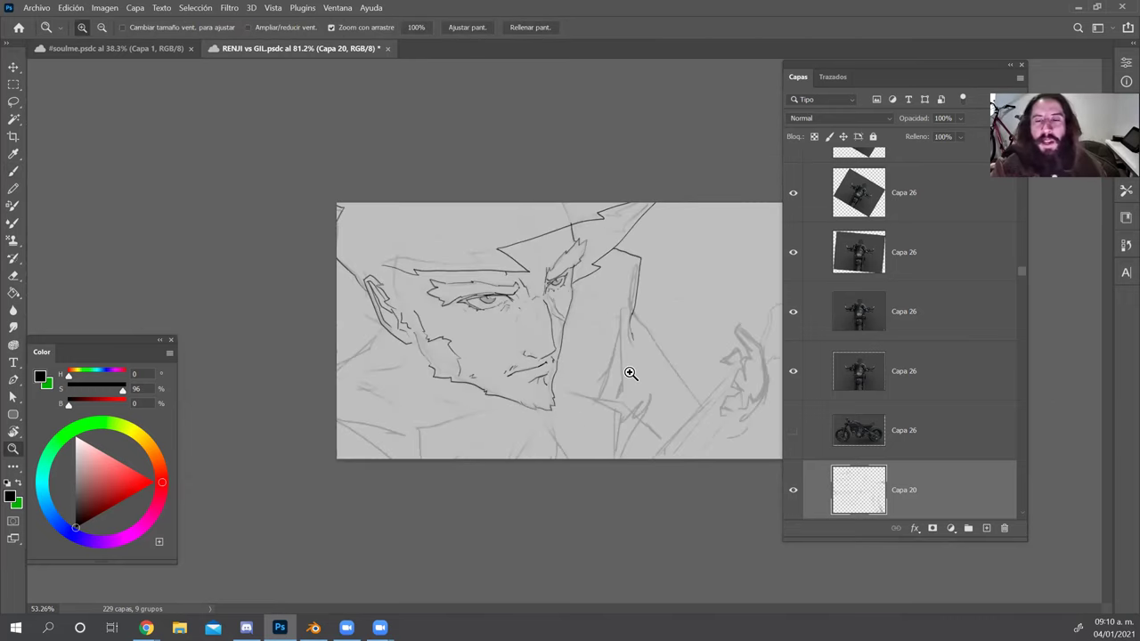
{"action": "left_click_drag", "start_coordinate": [648, 334], "coordinate": [677, 332]}
{"action": "key", "text": "b"}
{"action": "left_click_drag", "start_coordinate": [673, 271], "coordinate": [686, 322]}
{"action": "left_click_drag", "start_coordinate": [693, 366], "coordinate": [712, 415]}
{"action": "left_click_drag", "start_coordinate": [690, 331], "coordinate": [730, 398]}
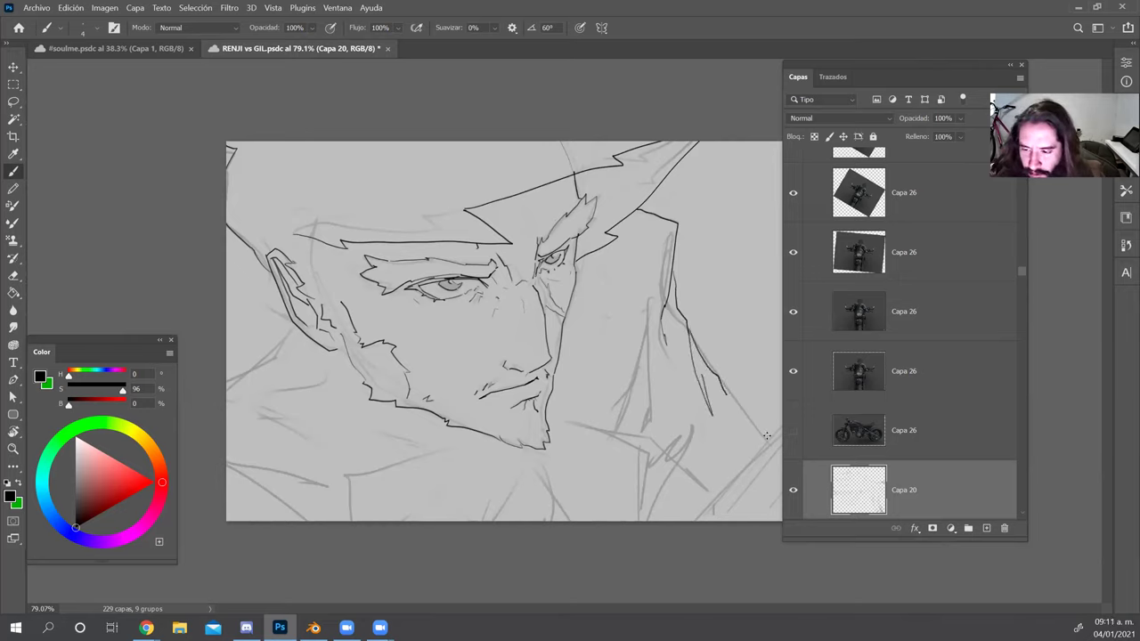
{"action": "left_click_drag", "start_coordinate": [692, 440], "coordinate": [687, 451]}
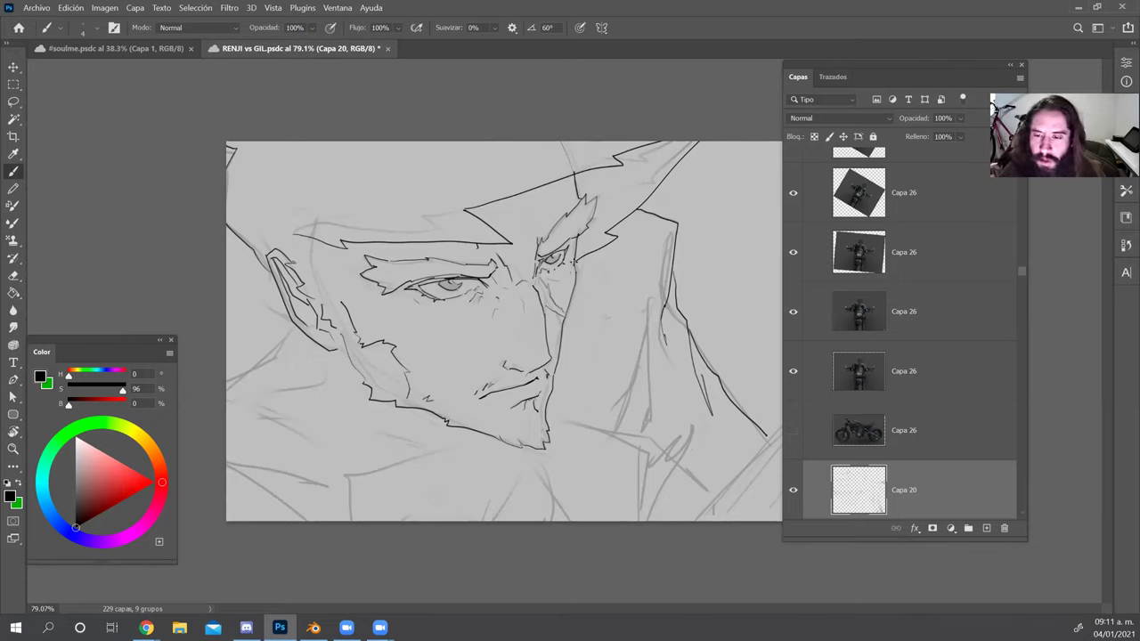
Ink the pointed collar edge beside the far cheek and the near collar contour from behind the ear to below the beard.
{"action": "mouse_move", "coordinate": [558, 375]}
{"action": "left_mouse_down"}
{"action": "mouse_move", "coordinate": [609, 271]}
{"action": "mouse_move", "coordinate": [577, 260]}
{"action": "left_mouse_up"}
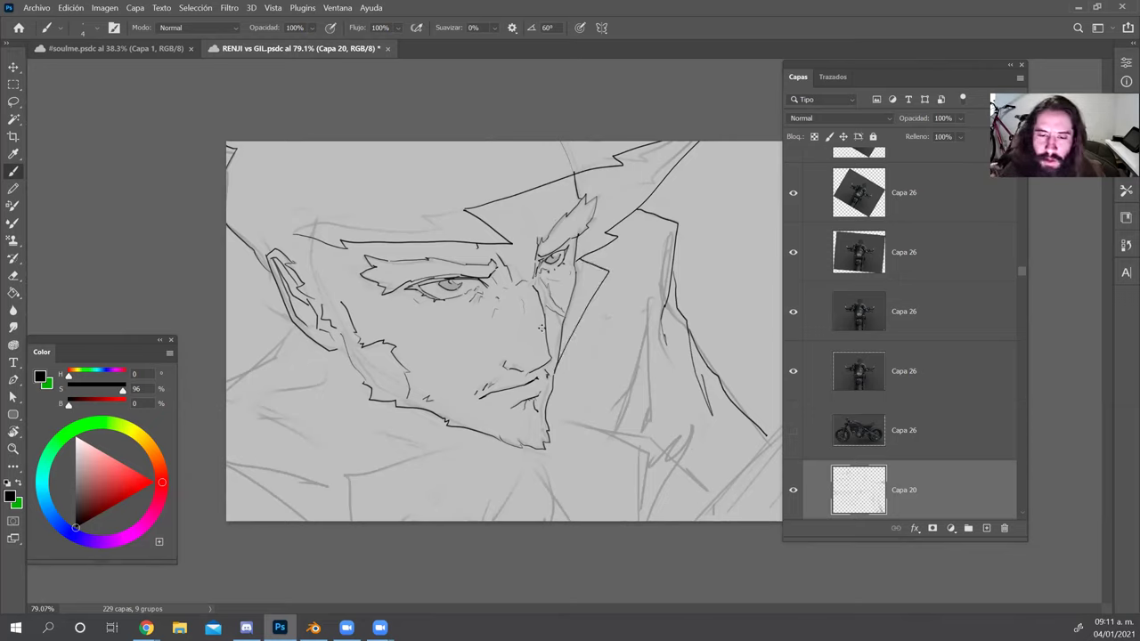
{"action": "mouse_move", "coordinate": [478, 437]}
{"action": "left_mouse_down"}
{"action": "mouse_move", "coordinate": [253, 418]}
{"action": "mouse_move", "coordinate": [230, 391]}
{"action": "left_mouse_up"}
{"action": "key", "text": "ctrl+z"}
{"action": "mouse_move", "coordinate": [451, 449]}
{"action": "left_mouse_down"}
{"action": "mouse_move", "coordinate": [243, 394]}
{"action": "mouse_move", "coordinate": [247, 358]}
{"action": "mouse_move", "coordinate": [236, 360]}
{"action": "mouse_move", "coordinate": [282, 294]}
{"action": "left_mouse_up"}
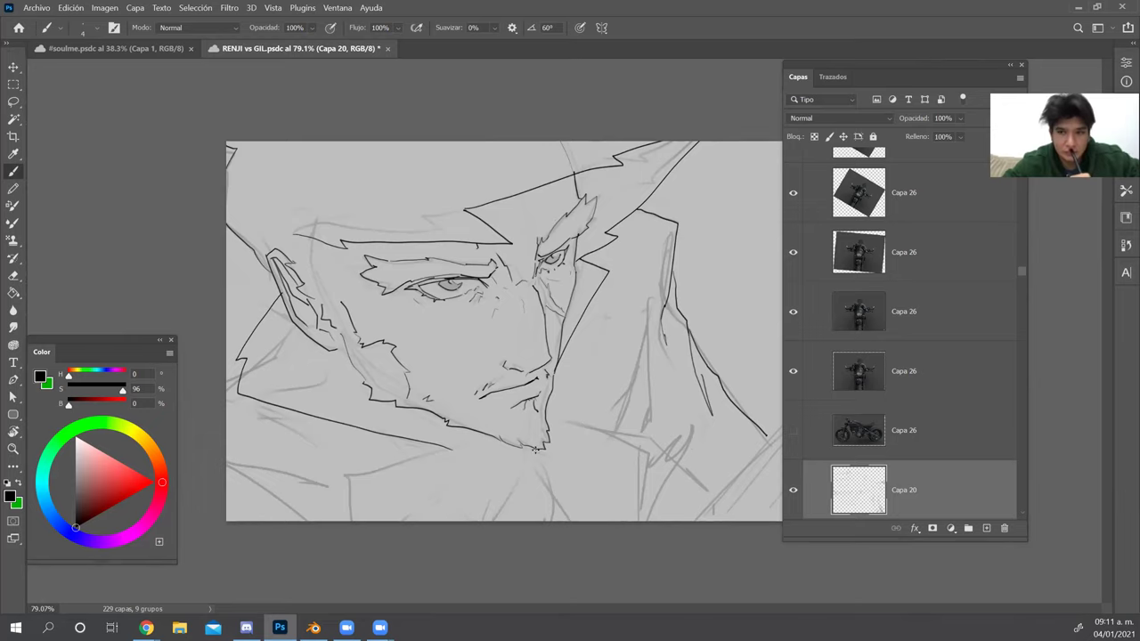
Ink the folded fabric shapes below the chin, the neckline meeting under the beard and the pointed lapel on the far side.
{"action": "mouse_move", "coordinate": [481, 478]}
{"action": "left_mouse_down"}
{"action": "mouse_move", "coordinate": [531, 459]}
{"action": "mouse_move", "coordinate": [515, 520]}
{"action": "mouse_move", "coordinate": [497, 475]}
{"action": "mouse_move", "coordinate": [475, 481]}
{"action": "mouse_move", "coordinate": [415, 456]}
{"action": "mouse_move", "coordinate": [362, 459]}
{"action": "mouse_move", "coordinate": [362, 547]}
{"action": "mouse_move", "coordinate": [329, 535]}
{"action": "mouse_move", "coordinate": [343, 477]}
{"action": "mouse_move", "coordinate": [371, 474]}
{"action": "left_mouse_up"}
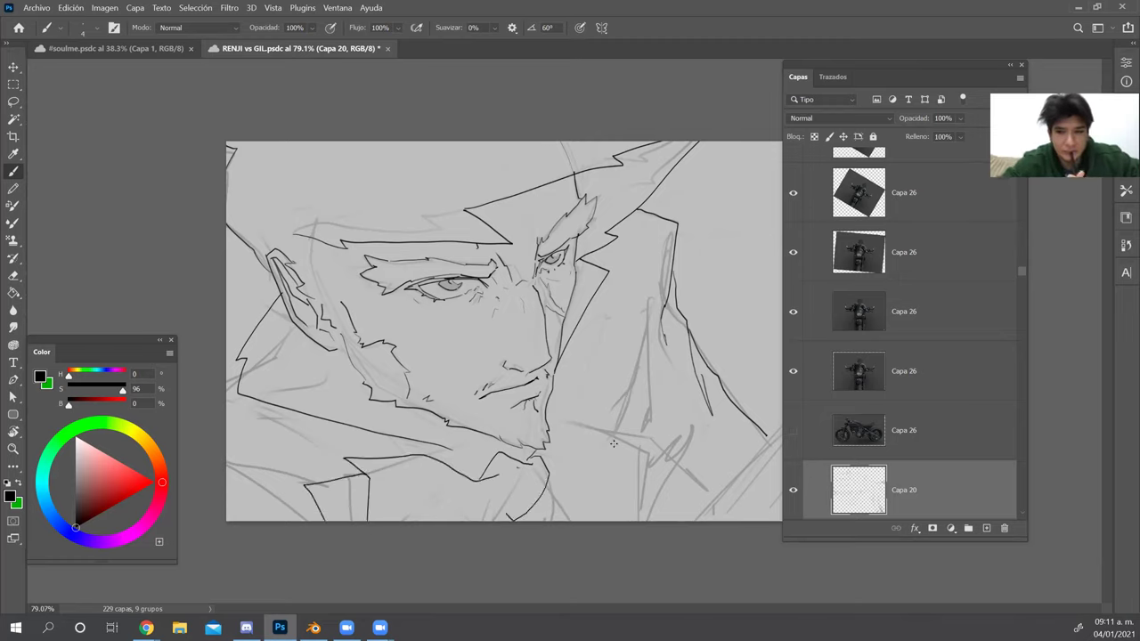
{"action": "mouse_move", "coordinate": [540, 457]}
{"action": "left_mouse_down"}
{"action": "mouse_move", "coordinate": [642, 444]}
{"action": "mouse_move", "coordinate": [625, 469]}
{"action": "mouse_move", "coordinate": [596, 528]}
{"action": "left_mouse_up"}
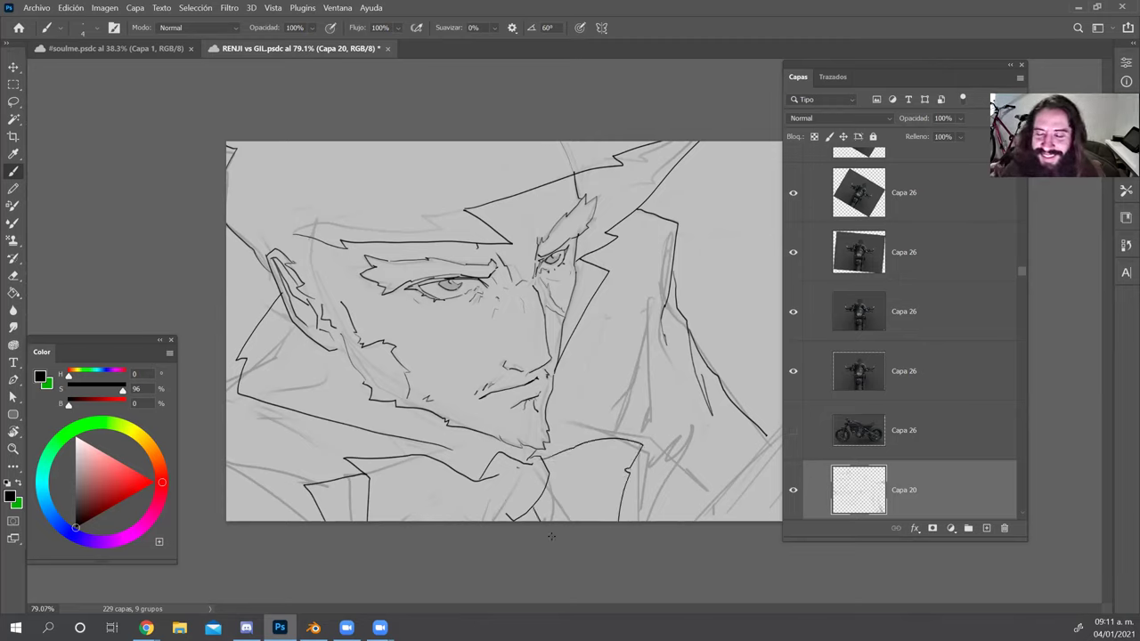
{"action": "mouse_move", "coordinate": [634, 459]}
{"action": "left_mouse_down"}
{"action": "mouse_move", "coordinate": [747, 450]}
{"action": "mouse_move", "coordinate": [677, 519]}
{"action": "left_mouse_up"}
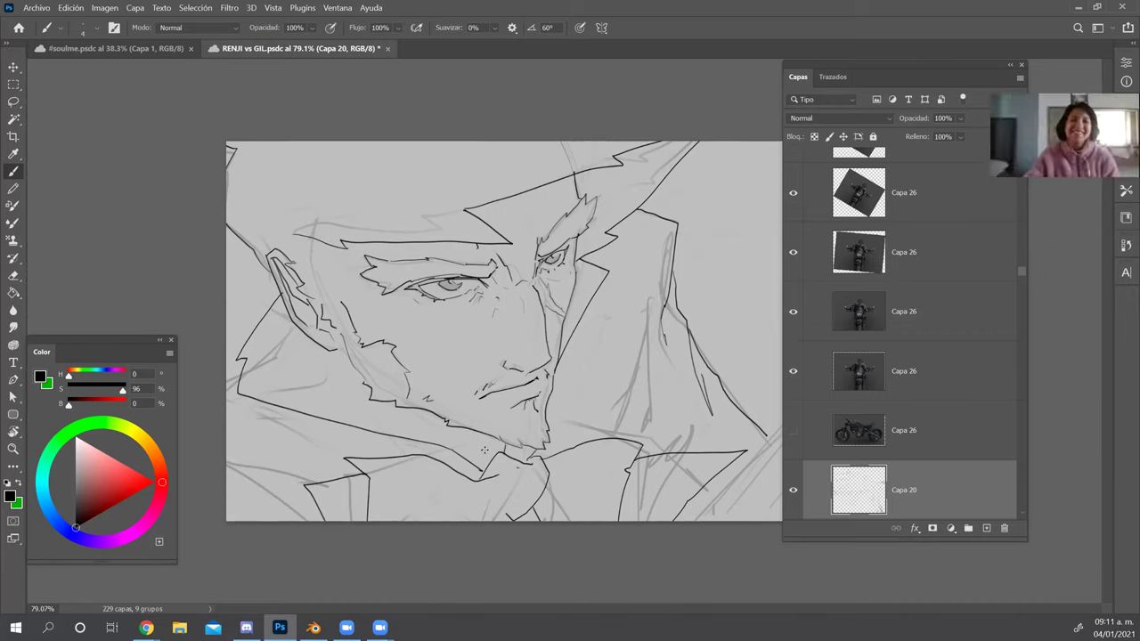
Ink the short lines under the beard, the coat's fold lines beyond the face and the line from the ear to the canvas edge.
{"action": "mouse_move", "coordinate": [496, 438]}
{"action": "left_mouse_down"}
{"action": "mouse_move", "coordinate": [489, 454]}
{"action": "mouse_move", "coordinate": [448, 425]}
{"action": "left_mouse_up"}
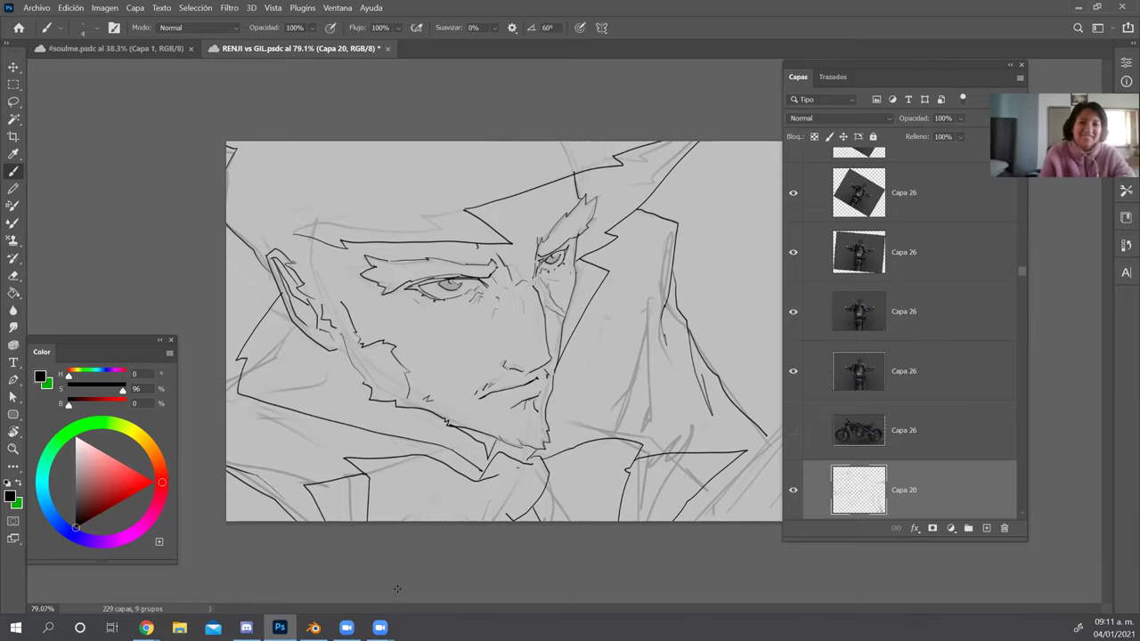
{"action": "mouse_move", "coordinate": [647, 380]}
{"action": "left_mouse_down"}
{"action": "mouse_move", "coordinate": [617, 435]}
{"action": "mouse_move", "coordinate": [641, 400]}
{"action": "mouse_move", "coordinate": [650, 409]}
{"action": "mouse_move", "coordinate": [639, 438]}
{"action": "left_mouse_up"}
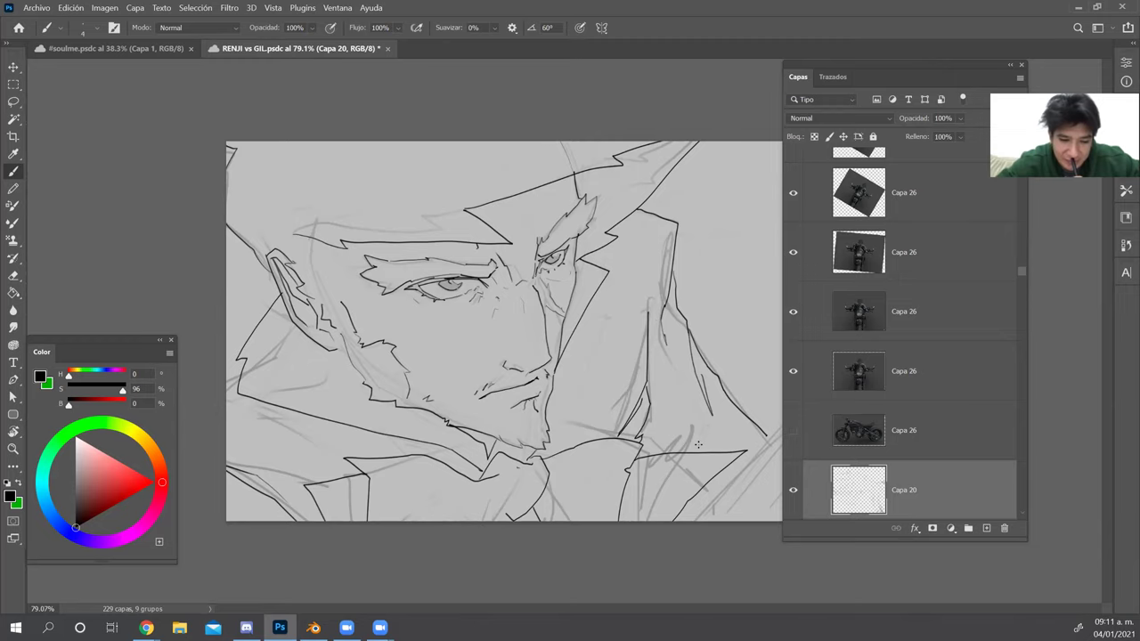
{"action": "left_click_drag", "start_coordinate": [273, 280], "coordinate": [227, 309]}
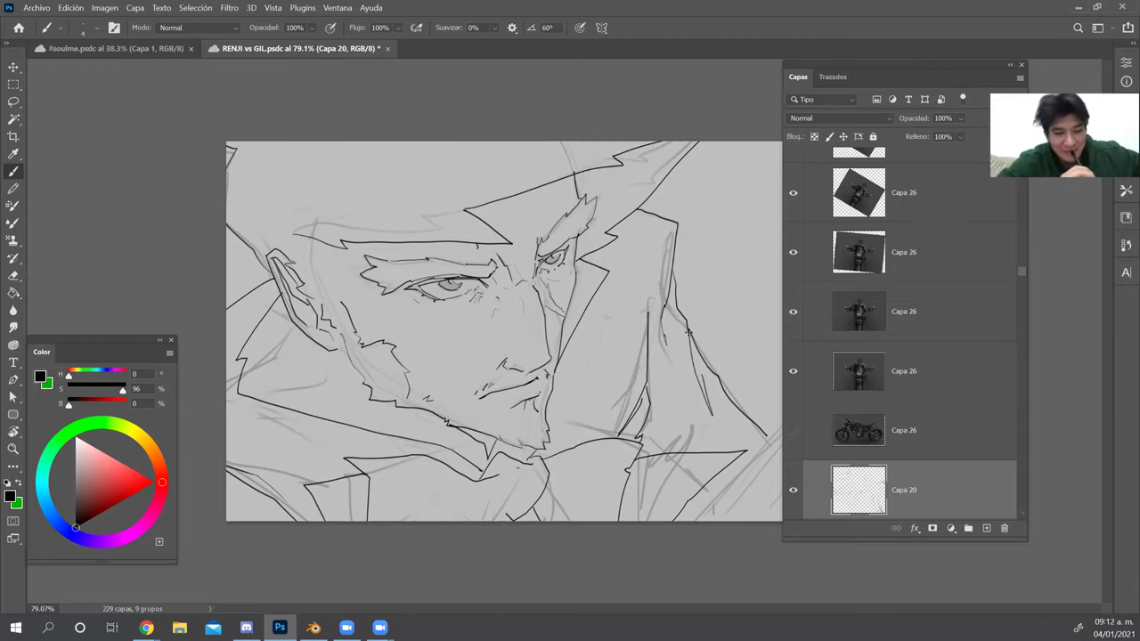
Zoom out to 64% and view the line art in full-screen mode with the interface hidden.
{"action": "scroll", "coordinate": [562, 332], "scroll_direction": "down", "scroll_amount": 1}
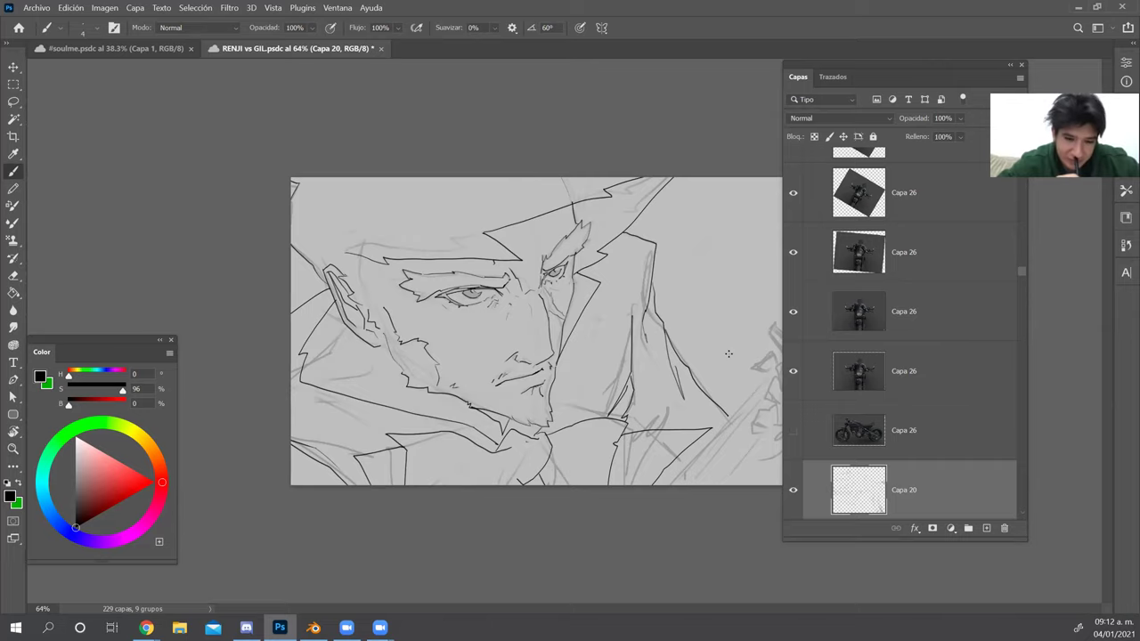
{"action": "key", "text": "f"}
{"action": "key", "text": "f"}
{"action": "left_click_drag", "start_coordinate": [710, 433], "coordinate": [608, 457]}
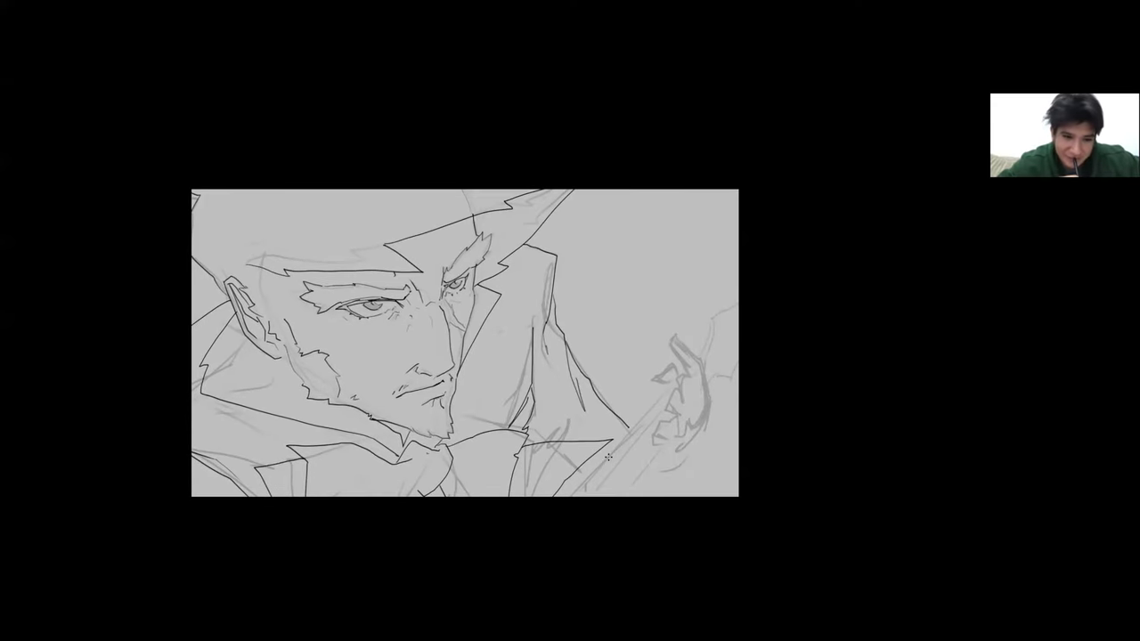
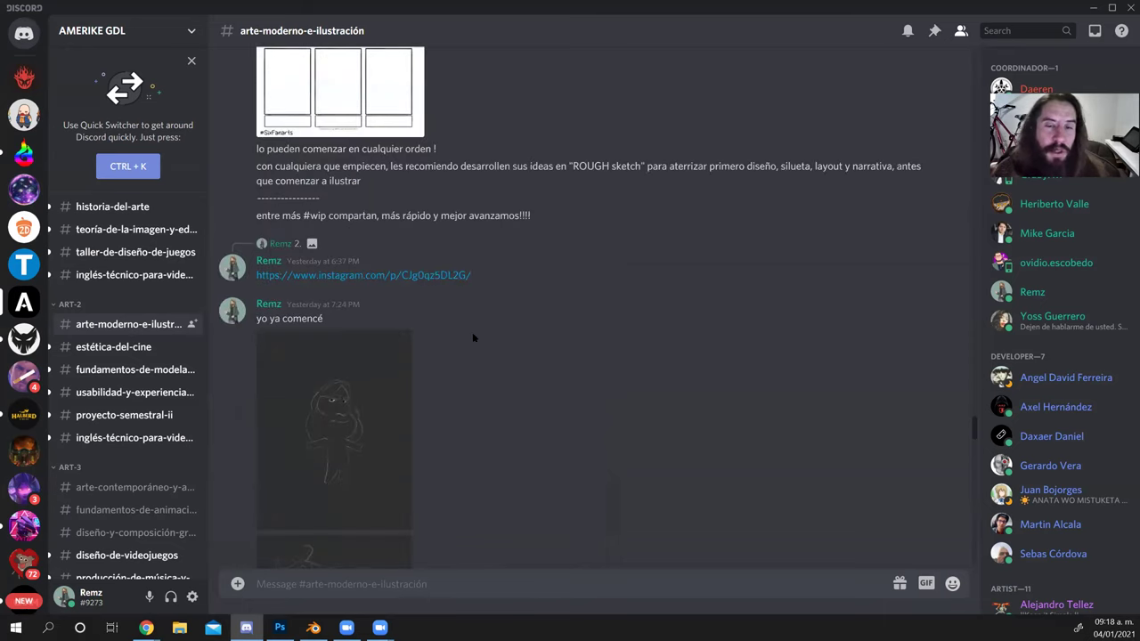
Review the three semester projects posted in Discord's arte-moderno-e-ilustración channel, including the pet portrait, the six-character template and the first rough sketches.
{"action": "scroll", "coordinate": [475, 339], "scroll_direction": "up", "scroll_amount": 1}
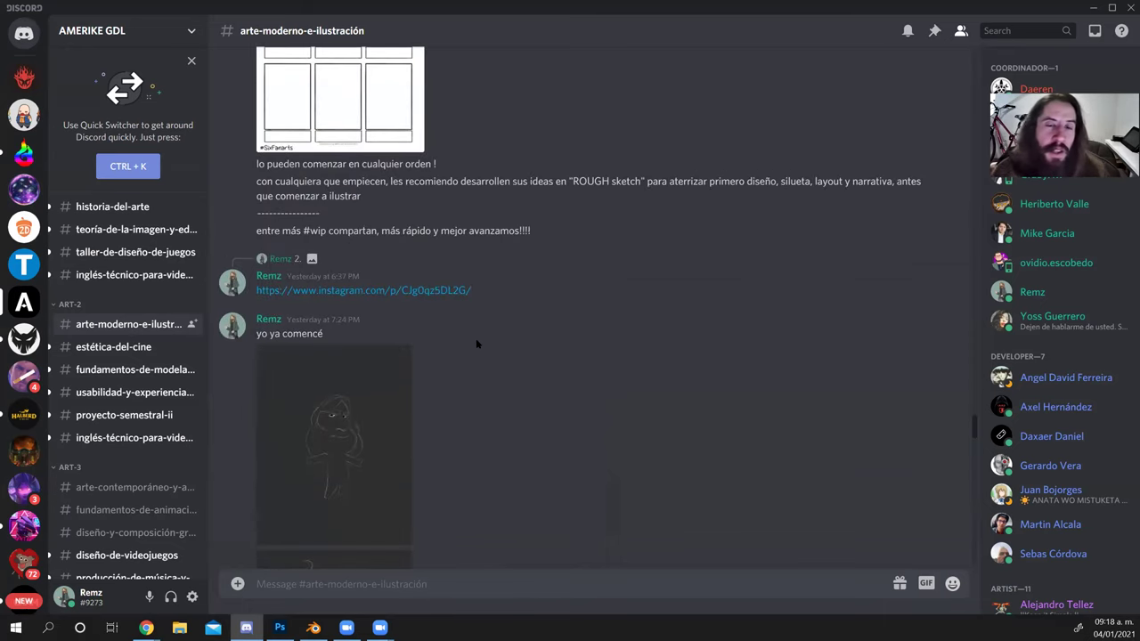
{"action": "scroll", "coordinate": [478, 344], "scroll_direction": "up", "scroll_amount": 4}
{"action": "scroll", "coordinate": [478, 344], "scroll_direction": "up", "scroll_amount": 3}
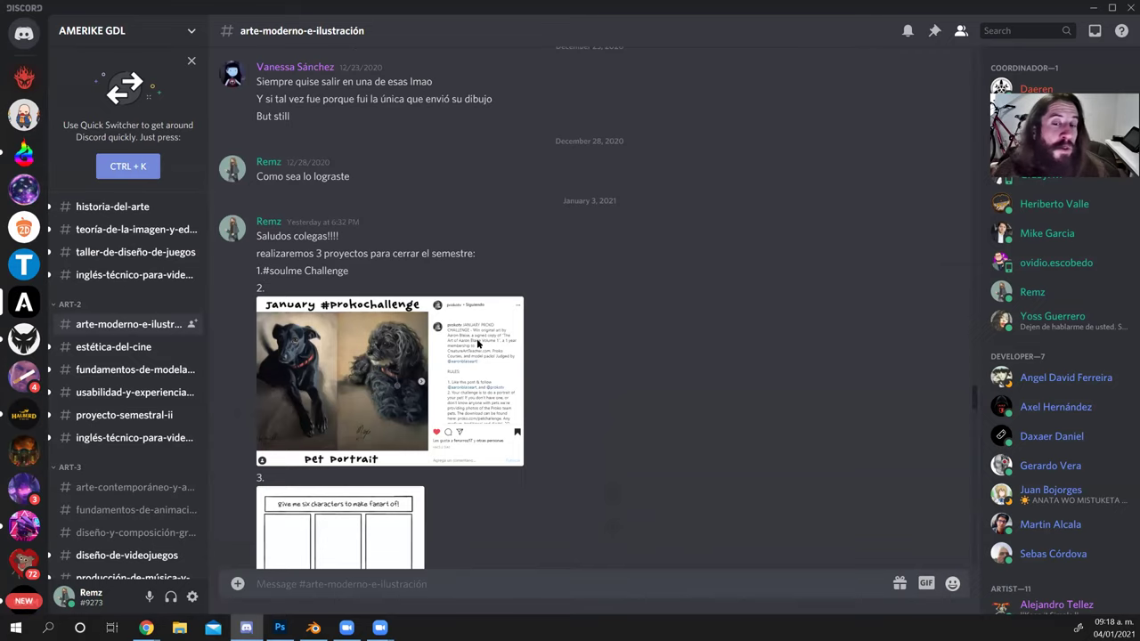
{"action": "scroll", "coordinate": [477, 343], "scroll_direction": "up", "scroll_amount": 1}
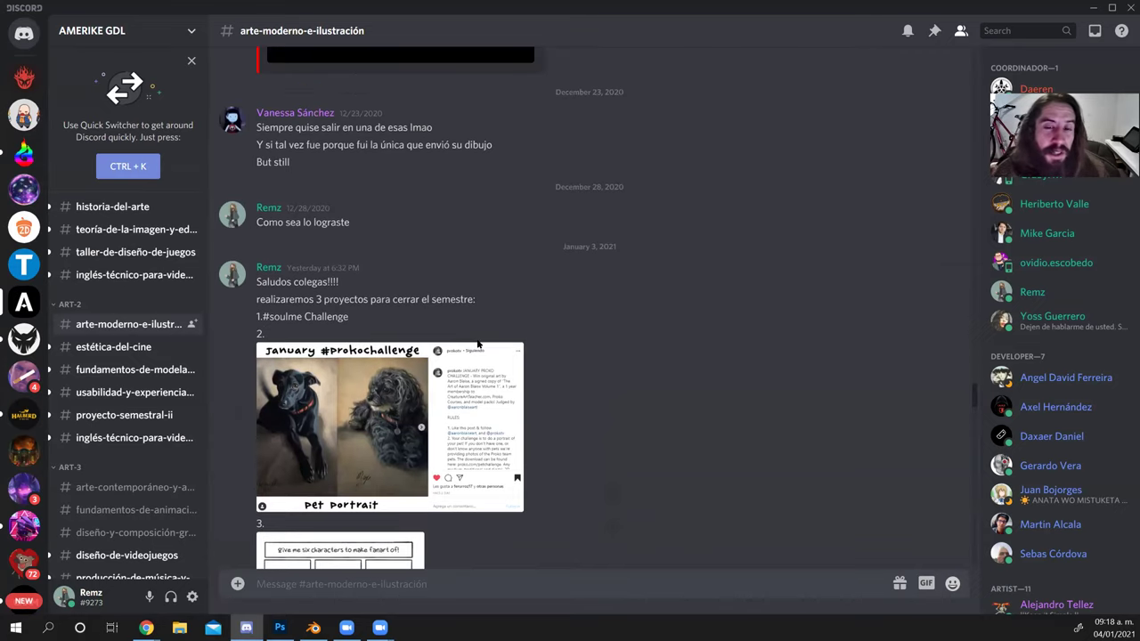
{"action": "scroll", "coordinate": [478, 344], "scroll_direction": "down", "scroll_amount": 4}
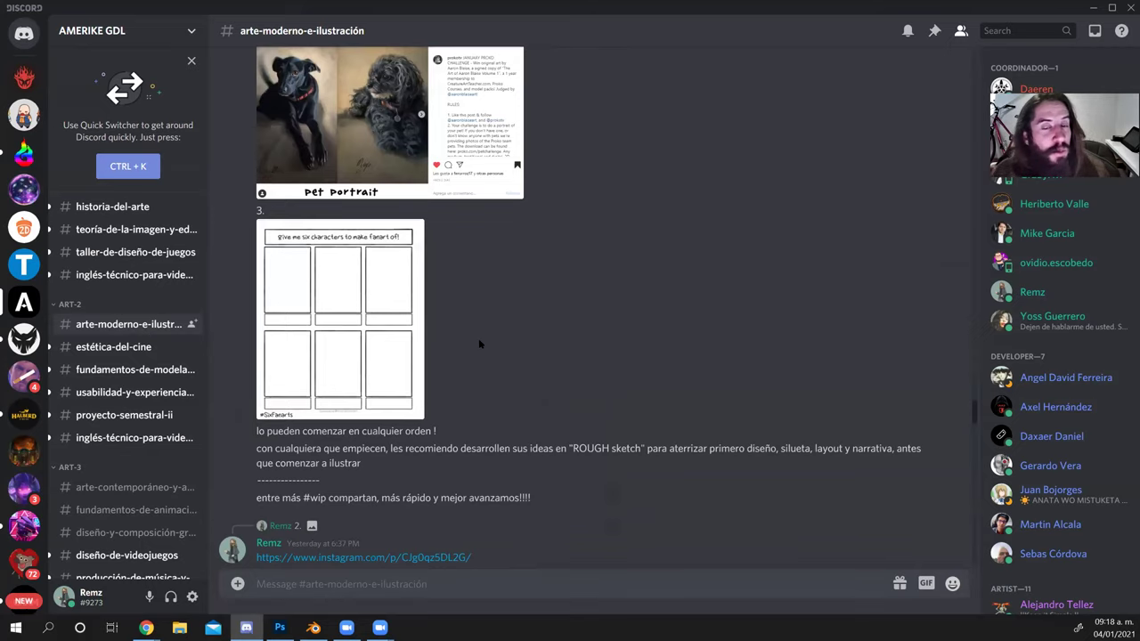
{"action": "scroll", "coordinate": [478, 343], "scroll_direction": "down", "scroll_amount": 3}
{"action": "scroll", "coordinate": [478, 344], "scroll_direction": "down", "scroll_amount": 2}
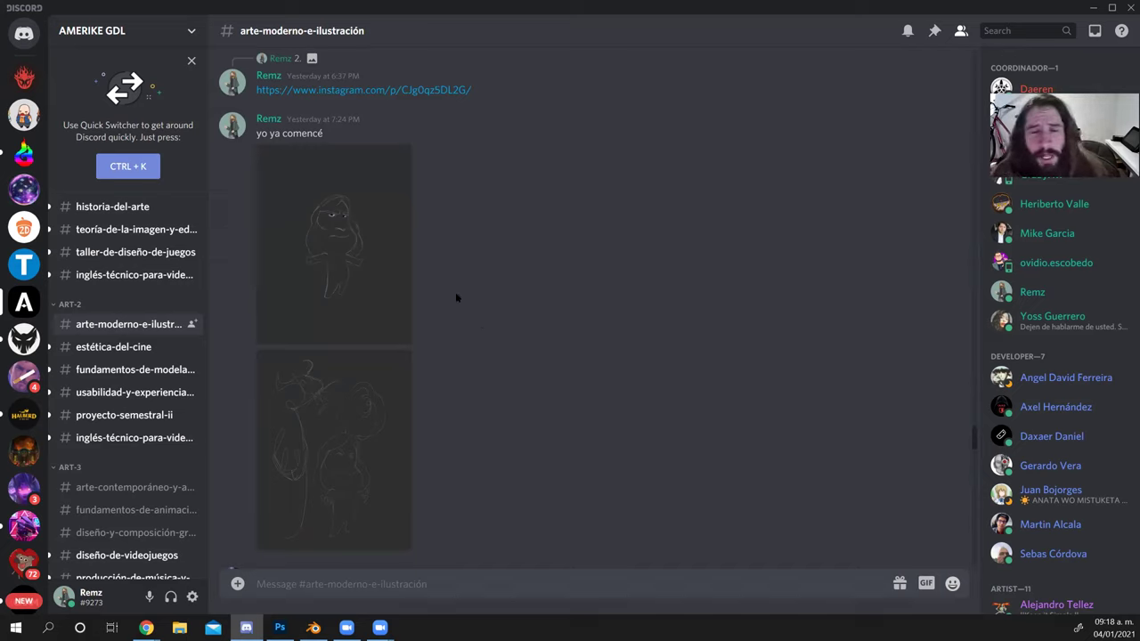
{"action": "scroll", "coordinate": [458, 300], "scroll_direction": "up", "scroll_amount": 5}
{"action": "scroll", "coordinate": [462, 297], "scroll_direction": "up", "scroll_amount": 3}
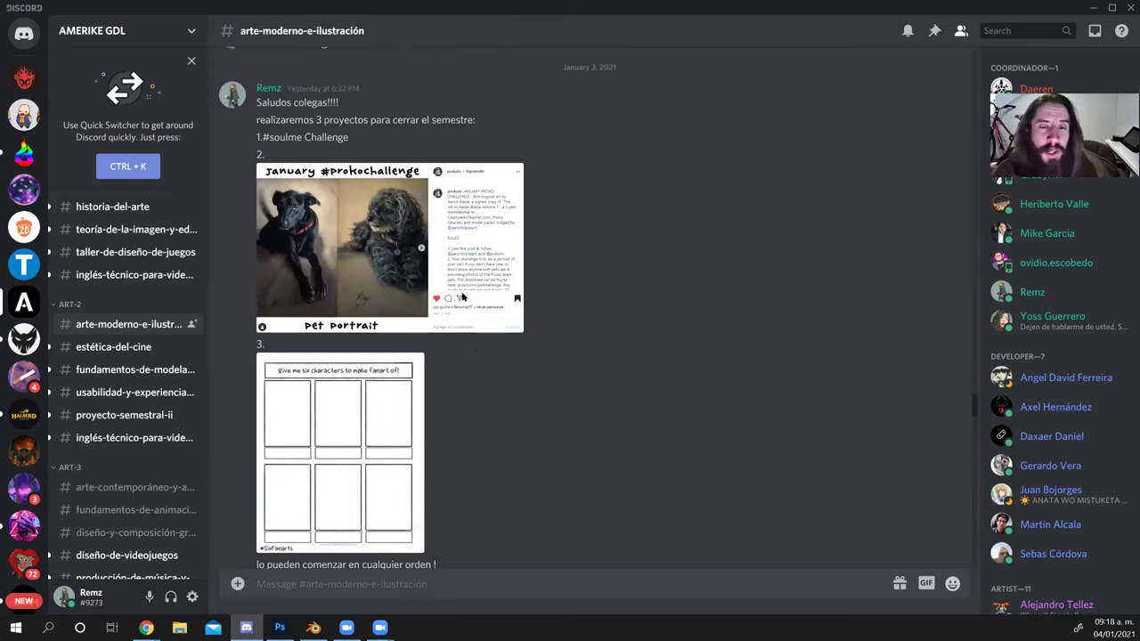
{"action": "scroll", "coordinate": [462, 297], "scroll_direction": "down", "scroll_amount": 2}
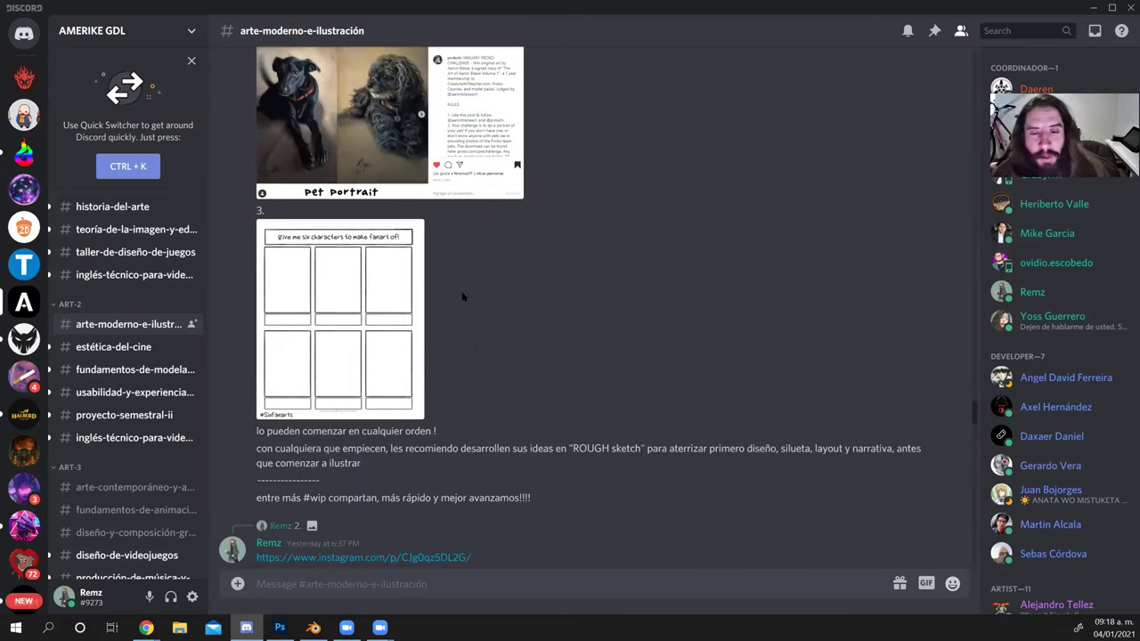
{"action": "scroll", "coordinate": [463, 293], "scroll_direction": "down", "scroll_amount": 3}
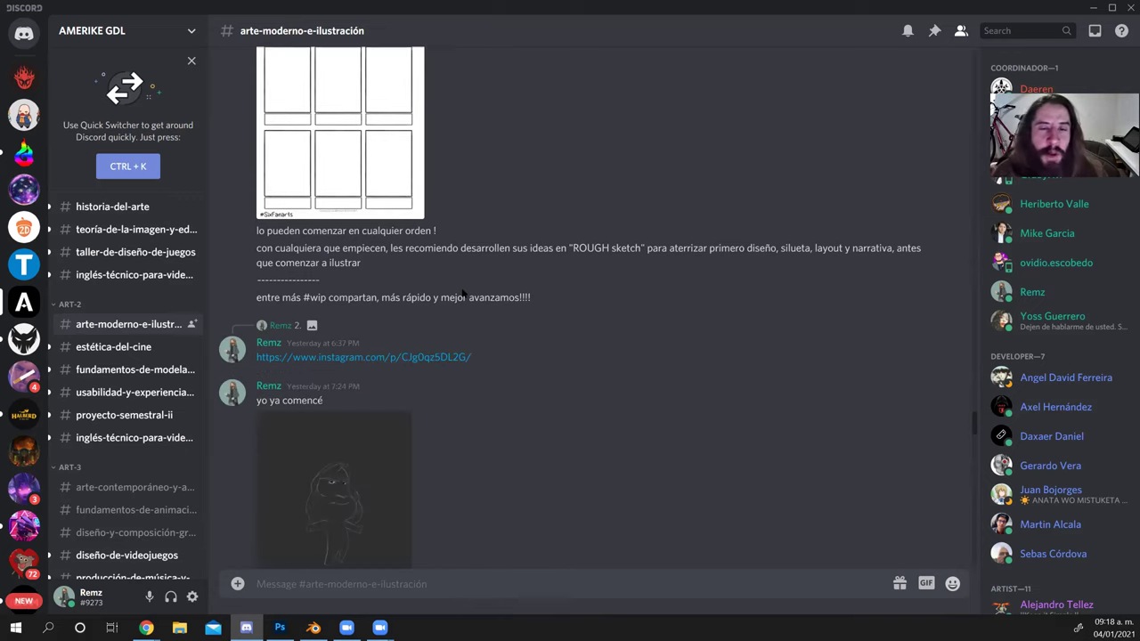
{"action": "scroll", "coordinate": [464, 291], "scroll_direction": "up", "scroll_amount": 3}
{"action": "scroll", "coordinate": [463, 294], "scroll_direction": "up", "scroll_amount": 3}
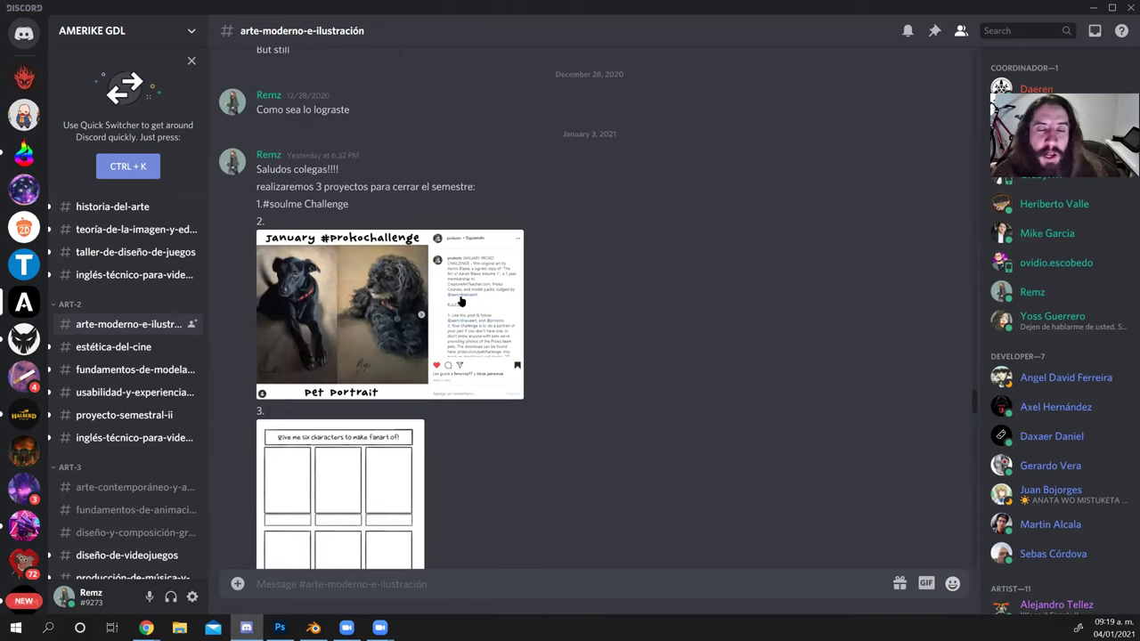
{"action": "scroll", "coordinate": [461, 302], "scroll_direction": "down", "scroll_amount": 3}
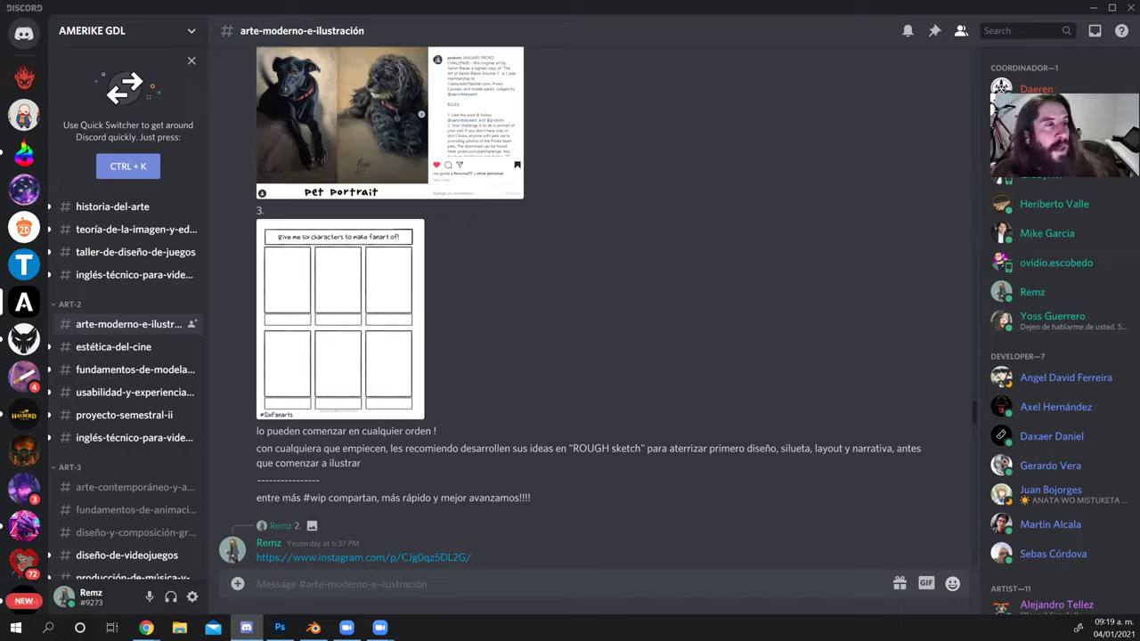
Switch to Chrome and load twitter.com/home in place of the image search page.
{"action": "key", "text": "alt+Tab"}
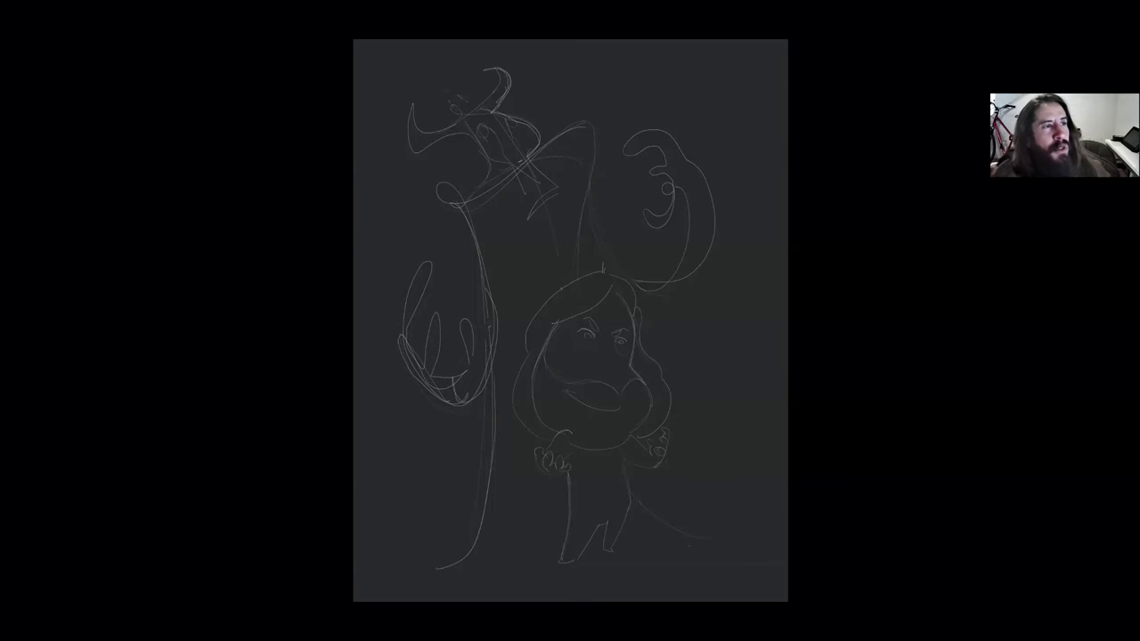
{"action": "left_click_drag", "start_coordinate": [0, 87], "coordinate": [285, 80]}
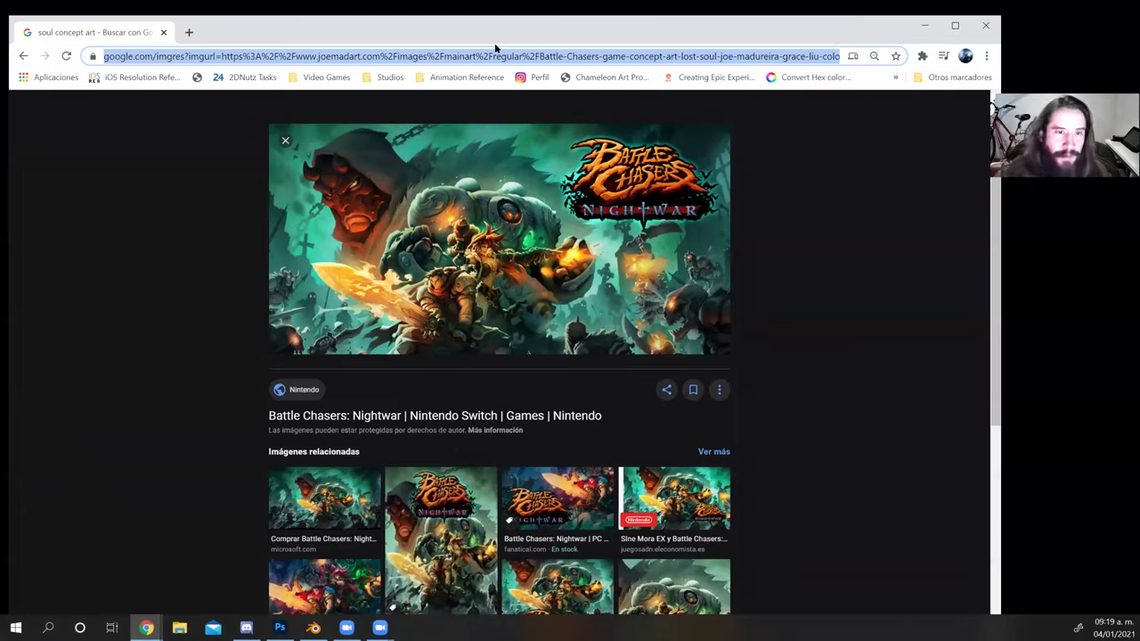
{"action": "type", "text": "ti"}
{"action": "key", "text": "BackSpace"}
{"action": "type", "text": "wi"}
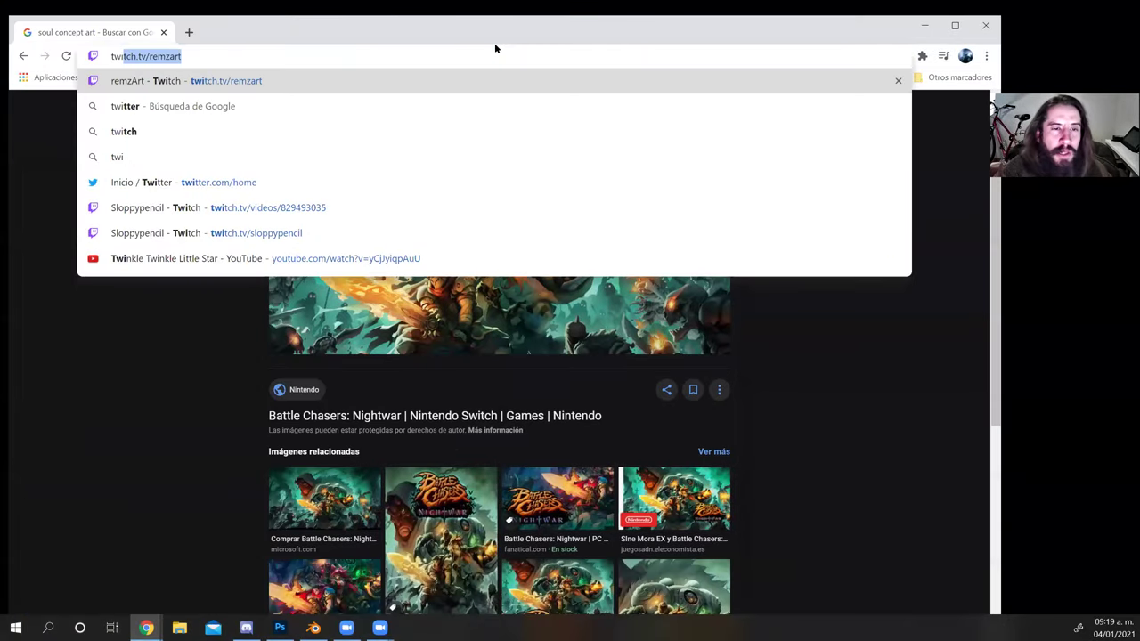
{"action": "type", "text": "te"}
{"action": "key", "text": "BackSpace"}
{"action": "type", "text": "tt"}
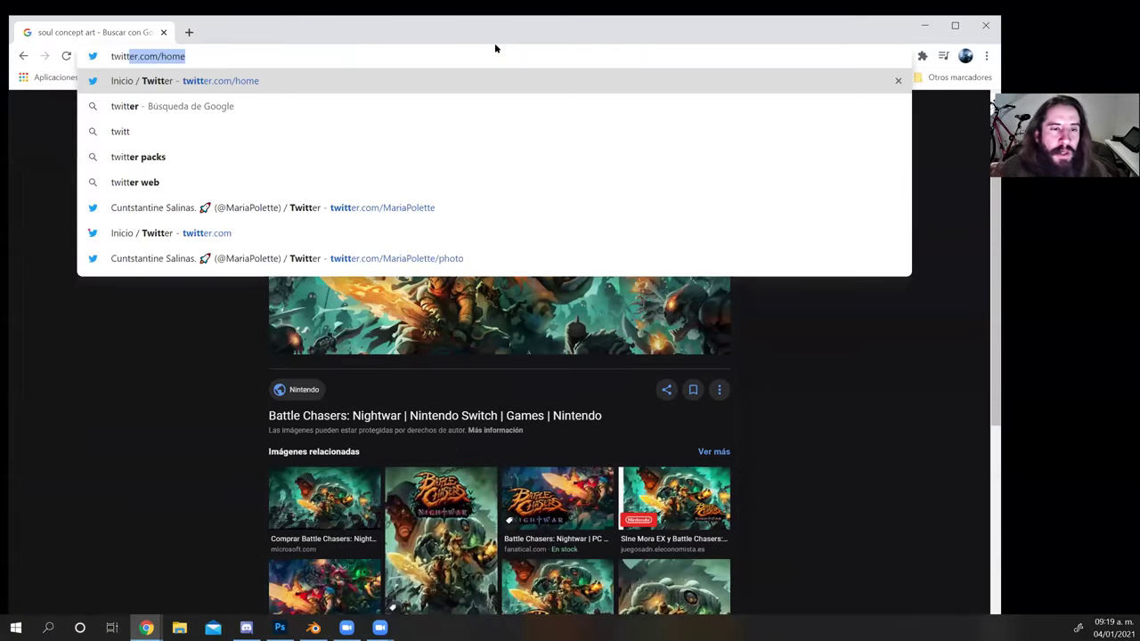
{"action": "key", "text": "Return"}
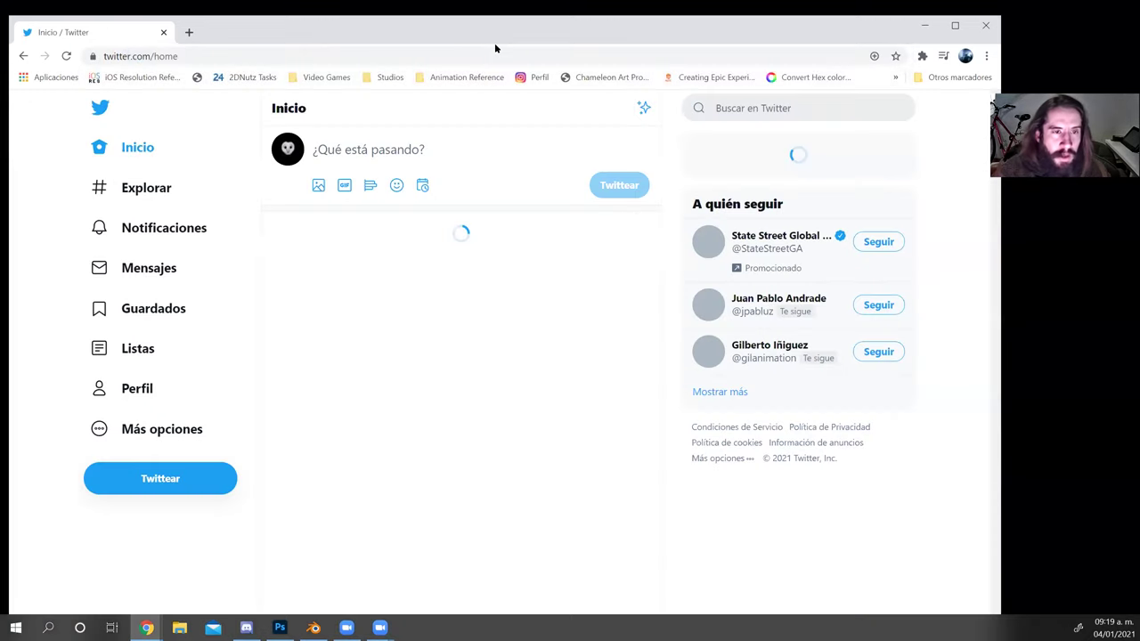
Open instagram.com in a new tab, search for #soulme and open that hashtag's page.
{"action": "key", "text": "ctrl+t"}
{"action": "type", "text": "instagram.com"}
{"action": "key", "text": "Return"}
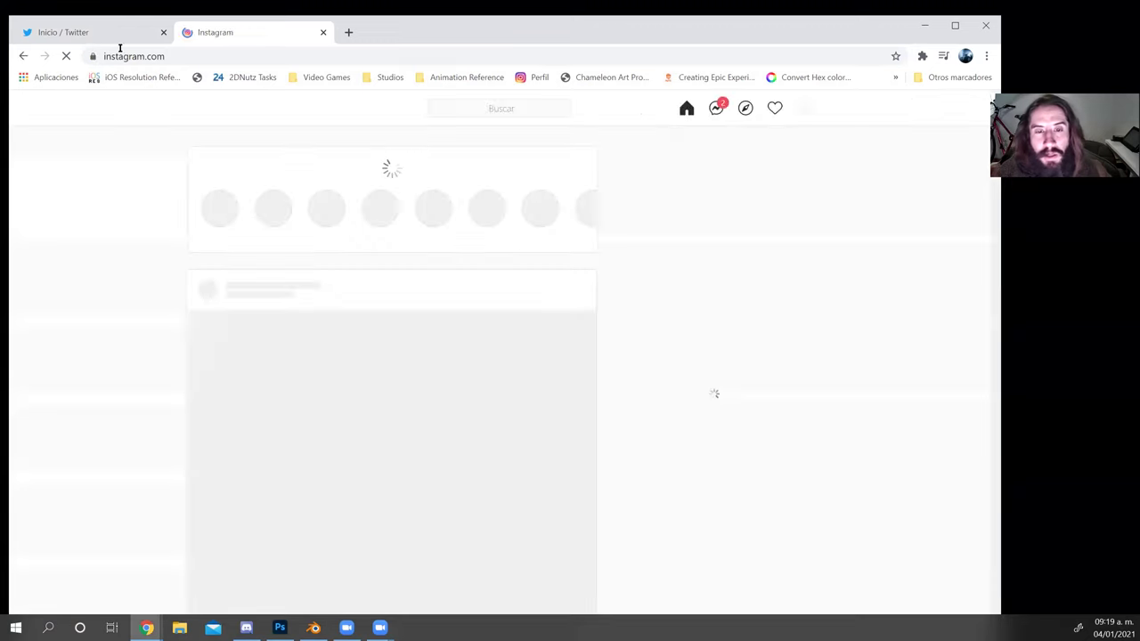
{"action": "left_click", "coordinate": [489, 106]}
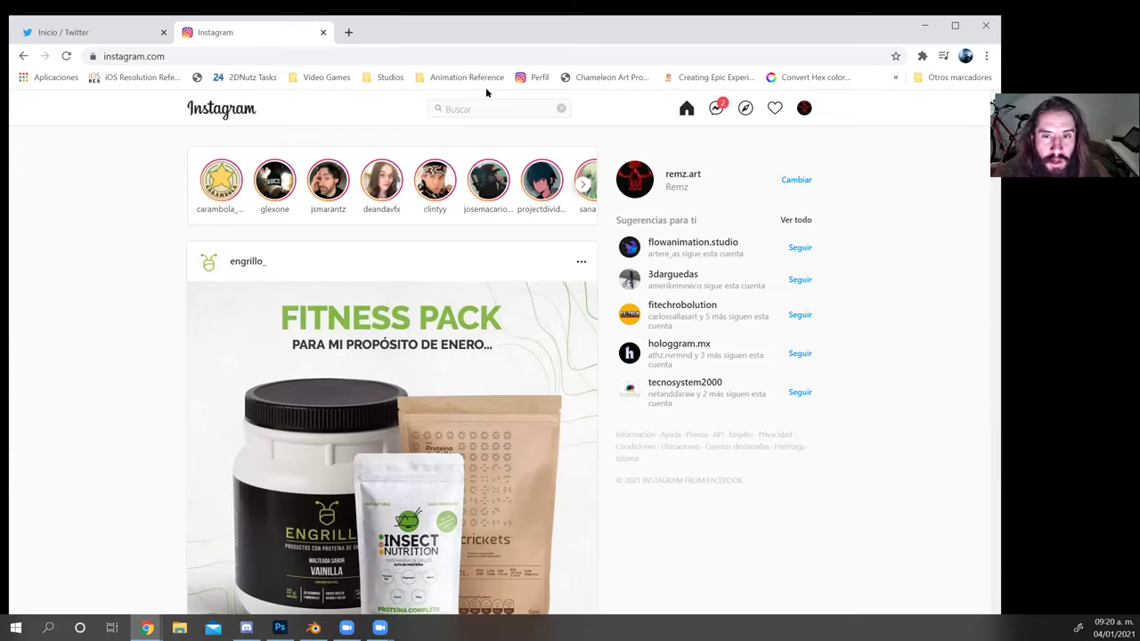
{"action": "type", "text": "#soul"}
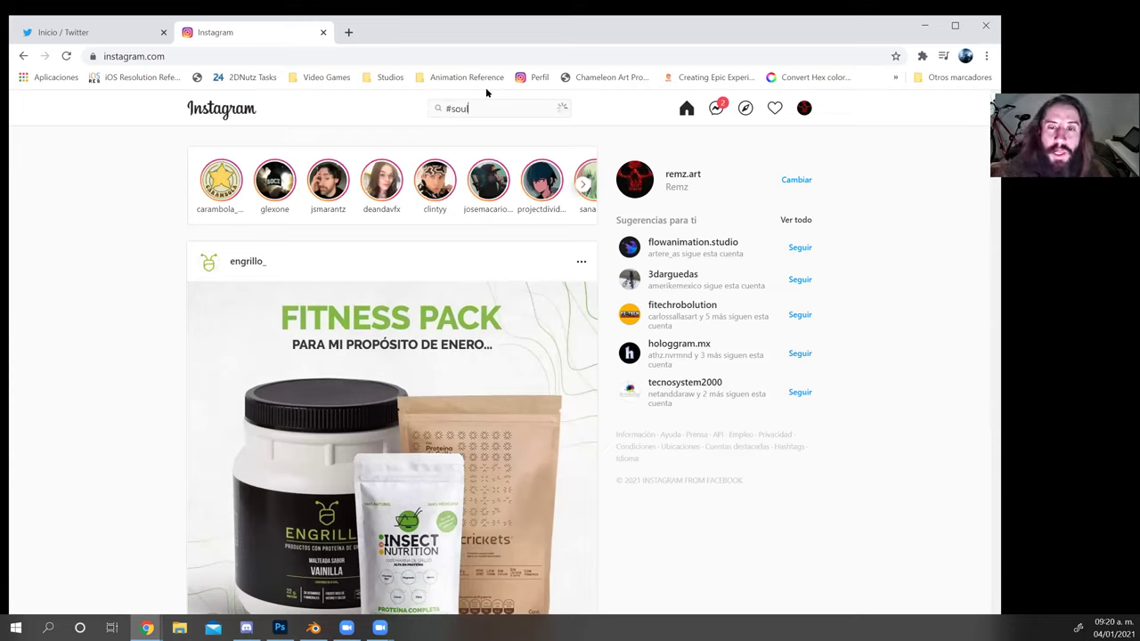
{"action": "type", "text": "me"}
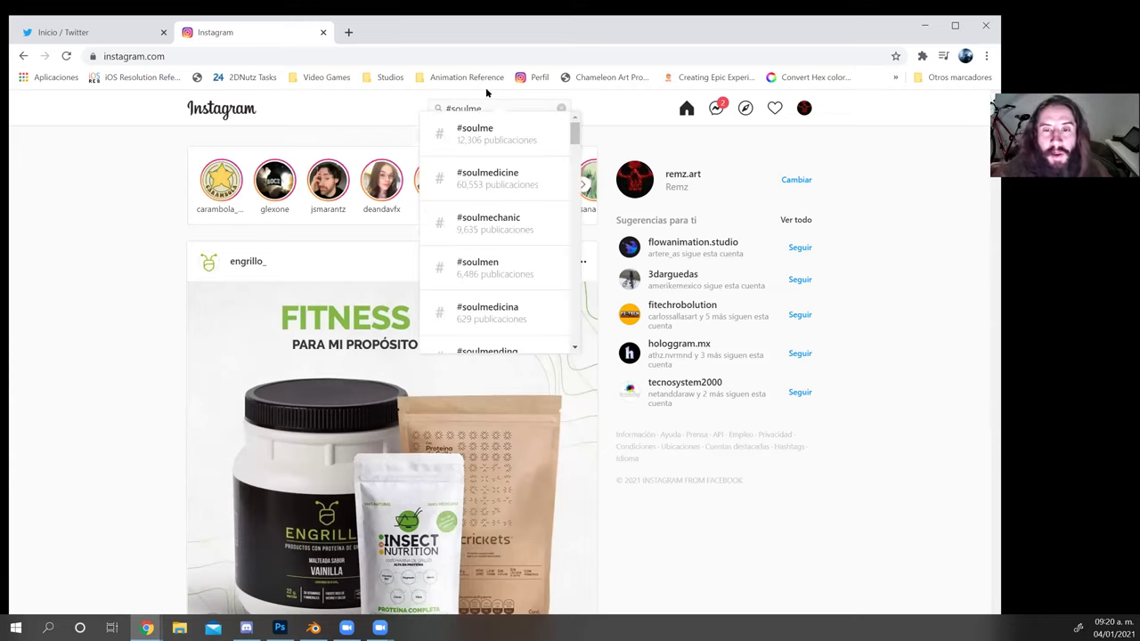
{"action": "left_click", "coordinate": [503, 145]}
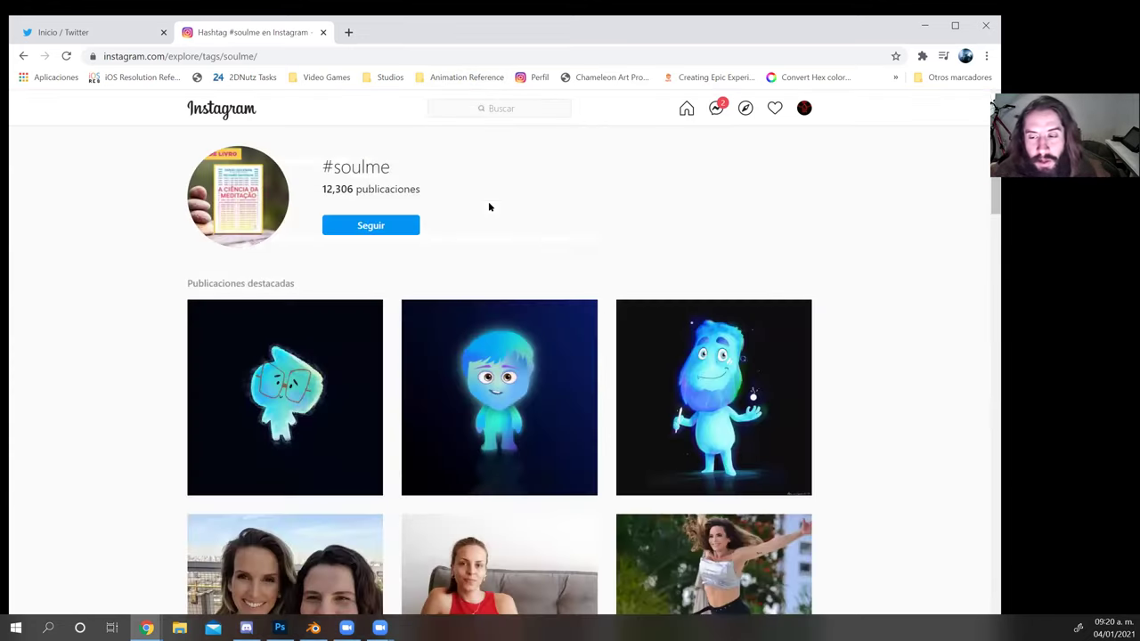
Look through the #soulme posts and open the featured drawing of the small blue soul character with glasses.
{"action": "scroll", "coordinate": [487, 233], "scroll_direction": "down", "scroll_amount": 2}
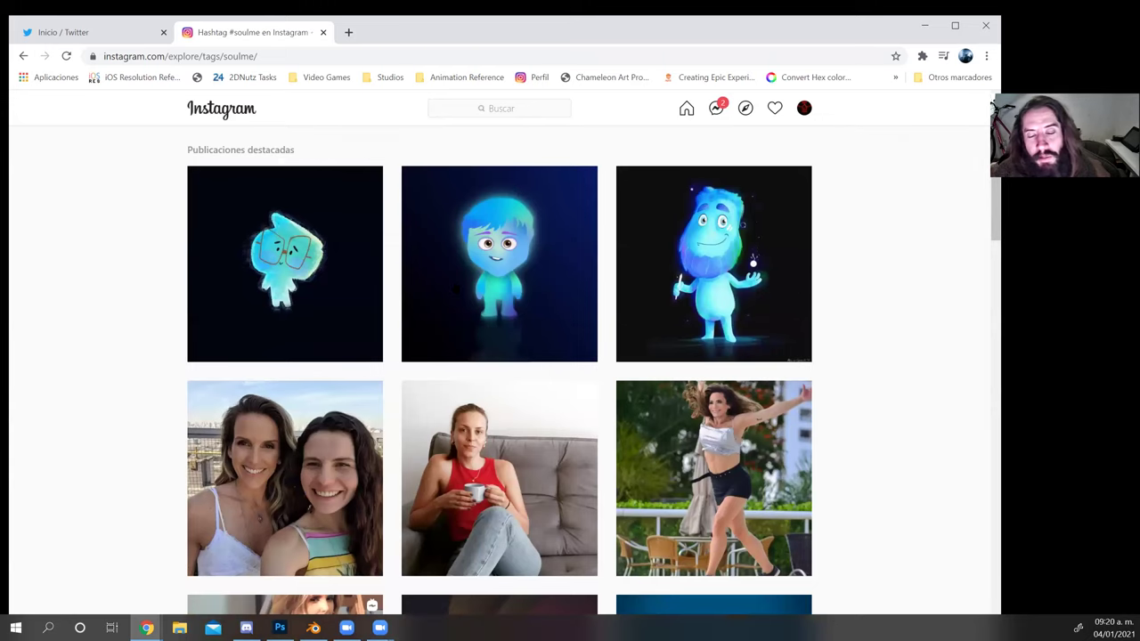
{"action": "scroll", "coordinate": [459, 283], "scroll_direction": "down", "scroll_amount": 5}
{"action": "scroll", "coordinate": [469, 285], "scroll_direction": "down", "scroll_amount": 1}
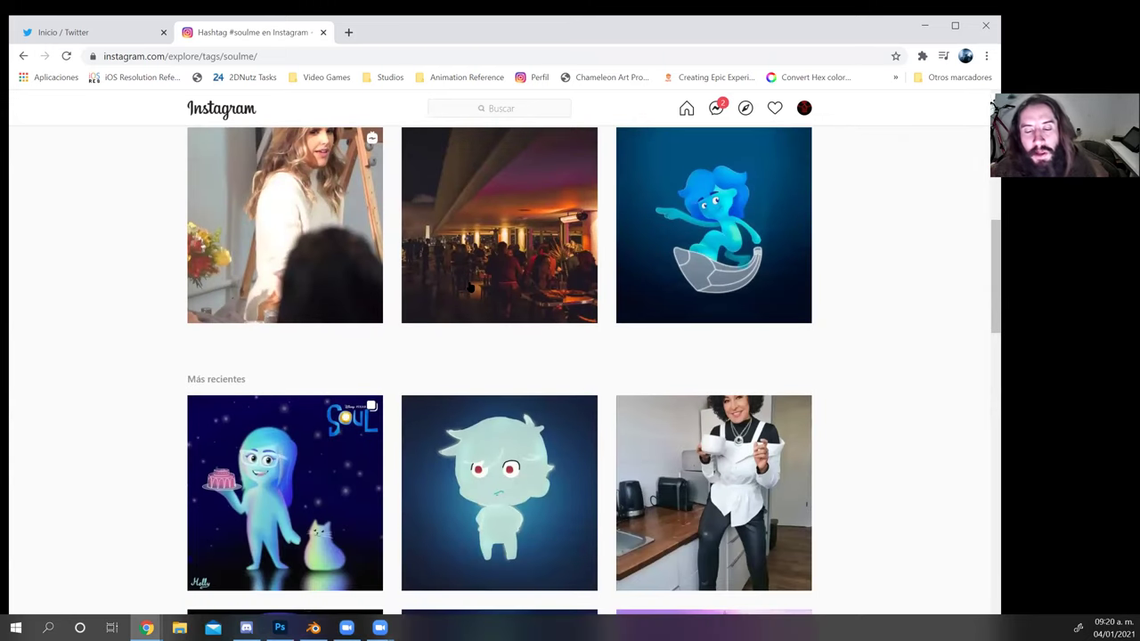
{"action": "scroll", "coordinate": [457, 331], "scroll_direction": "up", "scroll_amount": 3}
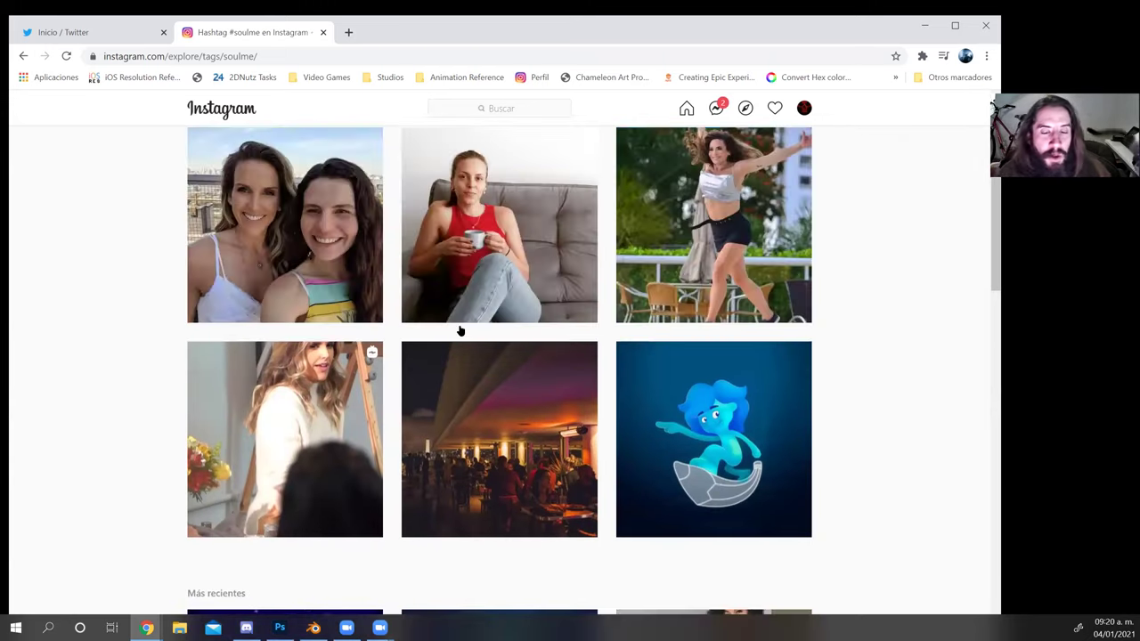
{"action": "scroll", "coordinate": [452, 328], "scroll_direction": "up", "scroll_amount": 3}
{"action": "left_click", "coordinate": [452, 327]}
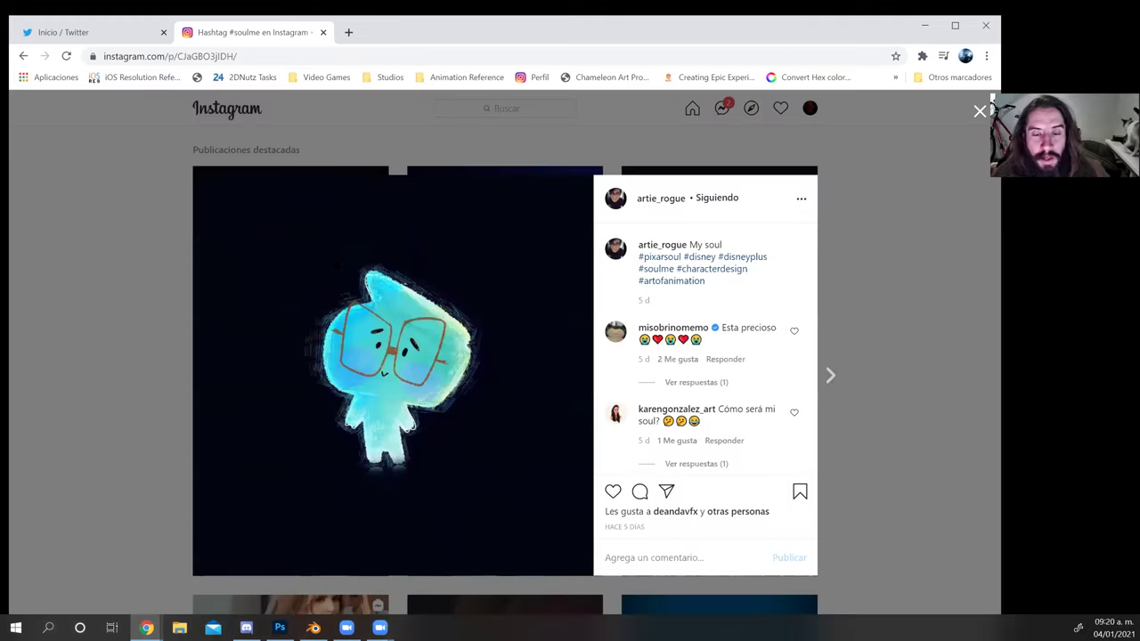
Search Google for "soul concept art" in a new tab and show the image results.
{"action": "left_click", "coordinate": [350, 32]}
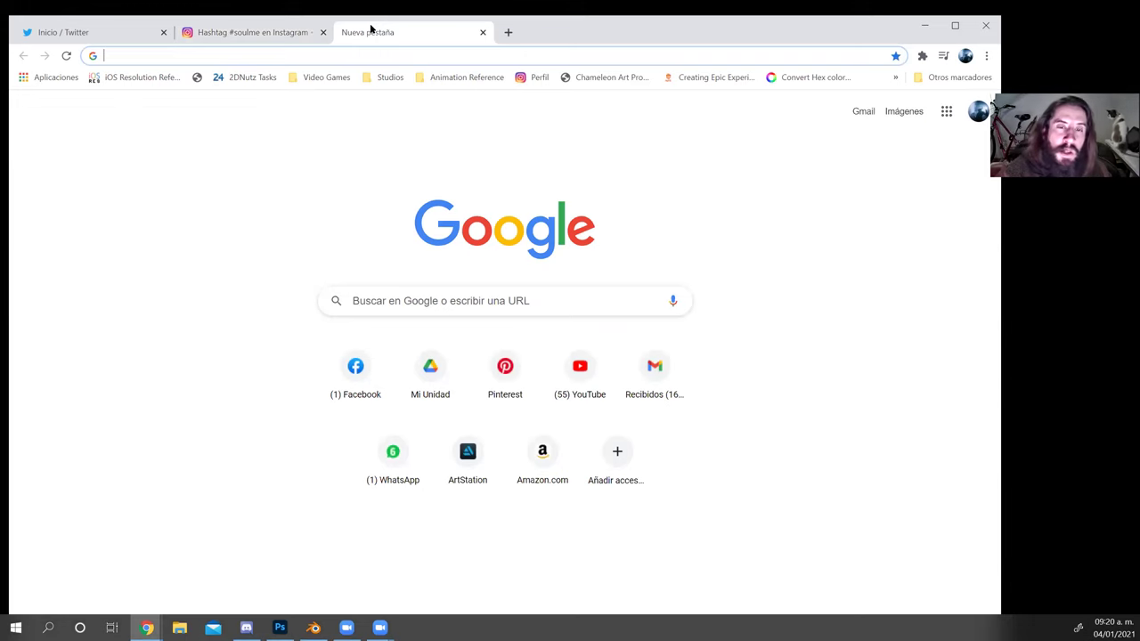
{"action": "type", "text": "soul"}
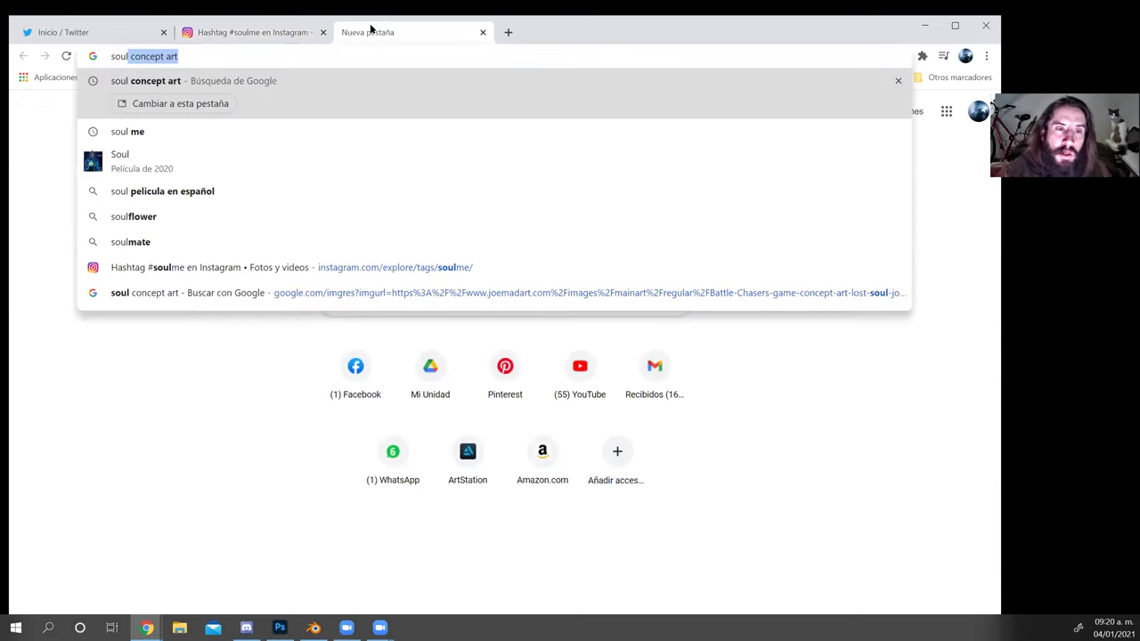
{"action": "key", "text": "Return"}
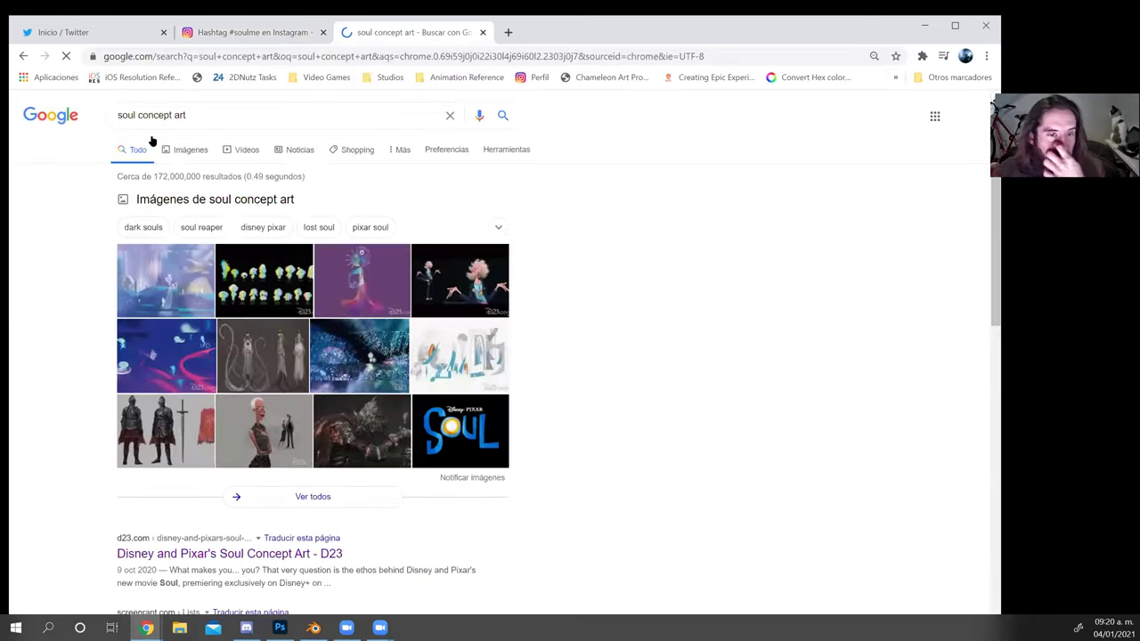
{"action": "left_click", "coordinate": [325, 270]}
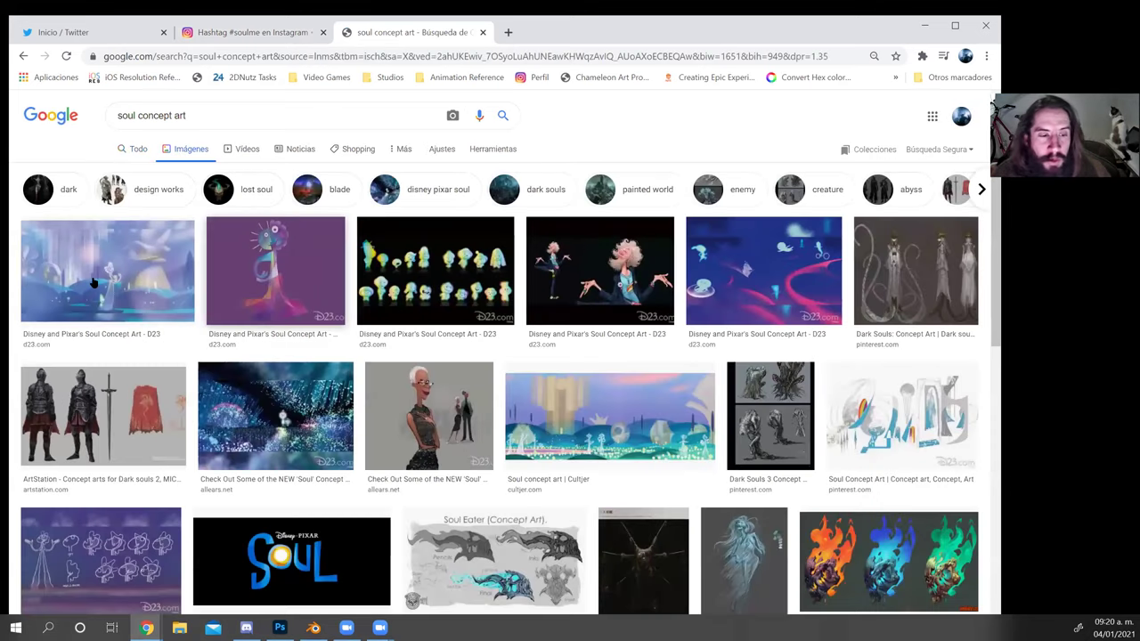
Open several Soul concept art image results in separate tabs and view the pale blue landscape painting from D23.
{"action": "middle_click", "coordinate": [273, 281]}
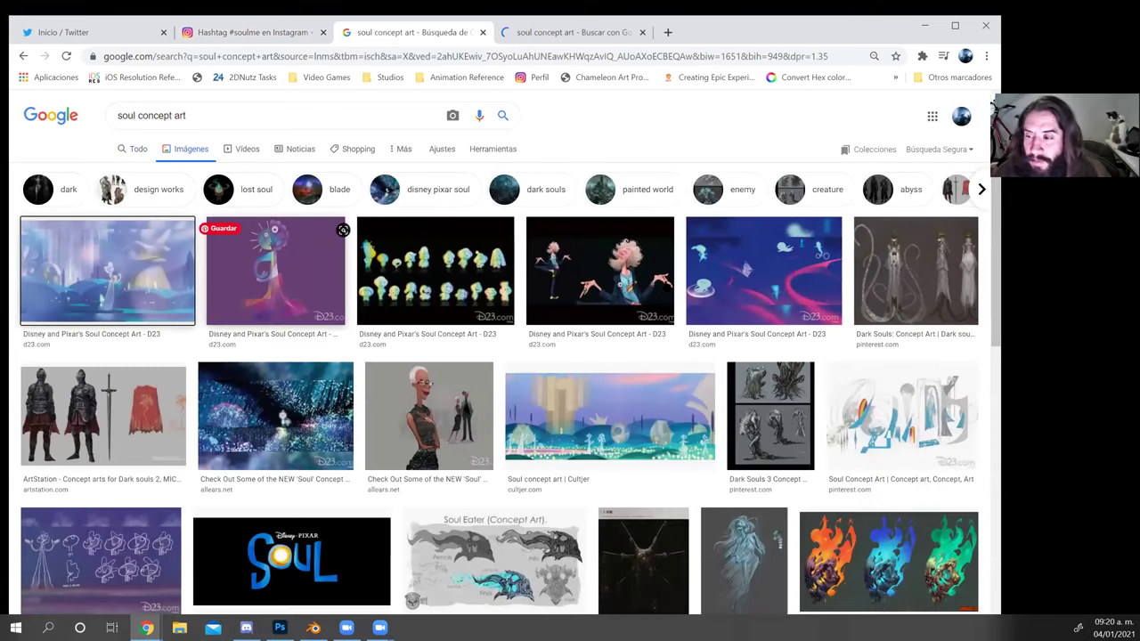
{"action": "middle_click", "coordinate": [928, 398]}
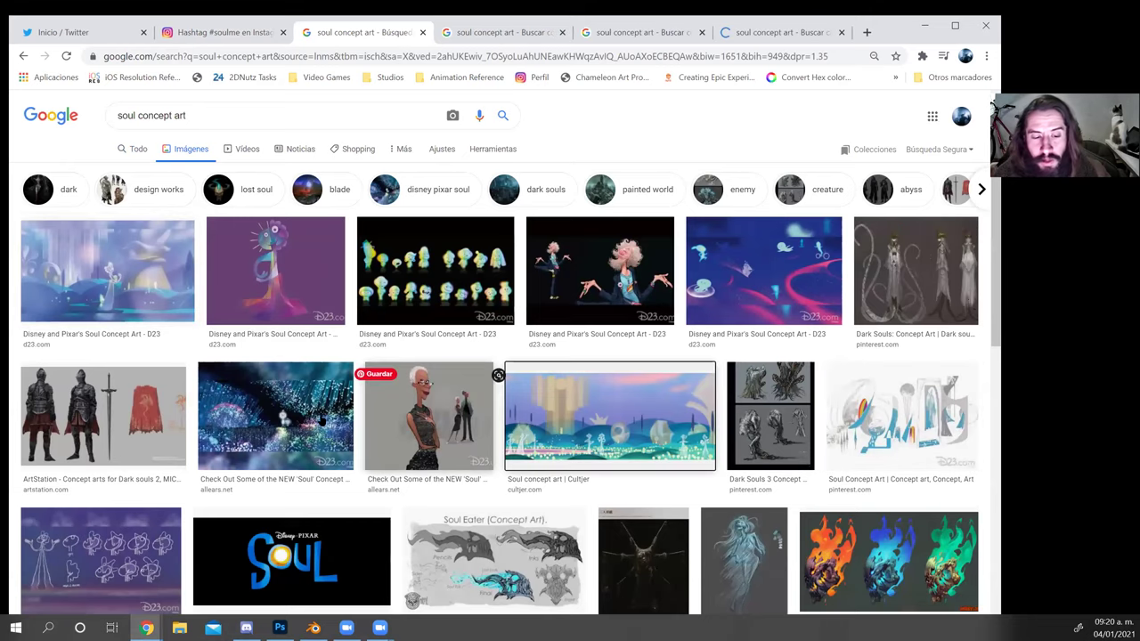
{"action": "middle_click", "coordinate": [319, 419]}
{"action": "left_click", "coordinate": [410, 28]}
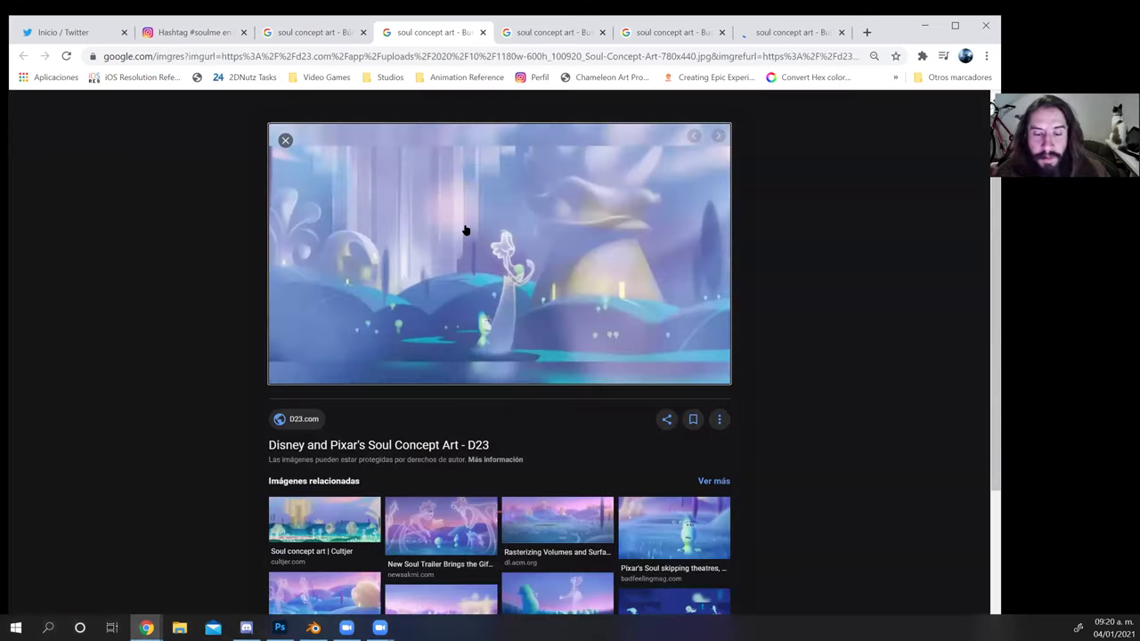
Open D23's article on Disney and Pixar's Soul concept art and enlarge the gallery's musician sketches.
{"action": "left_click", "coordinate": [464, 227]}
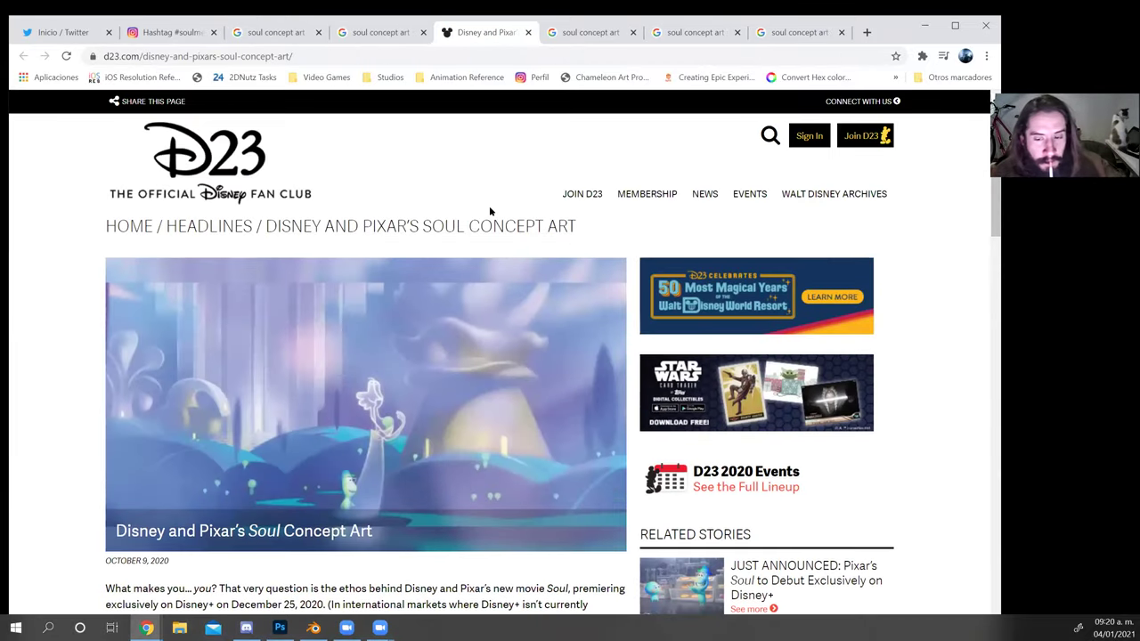
{"action": "scroll", "coordinate": [489, 206], "scroll_direction": "down", "scroll_amount": 2}
{"action": "scroll", "coordinate": [489, 206], "scroll_direction": "down", "scroll_amount": 2}
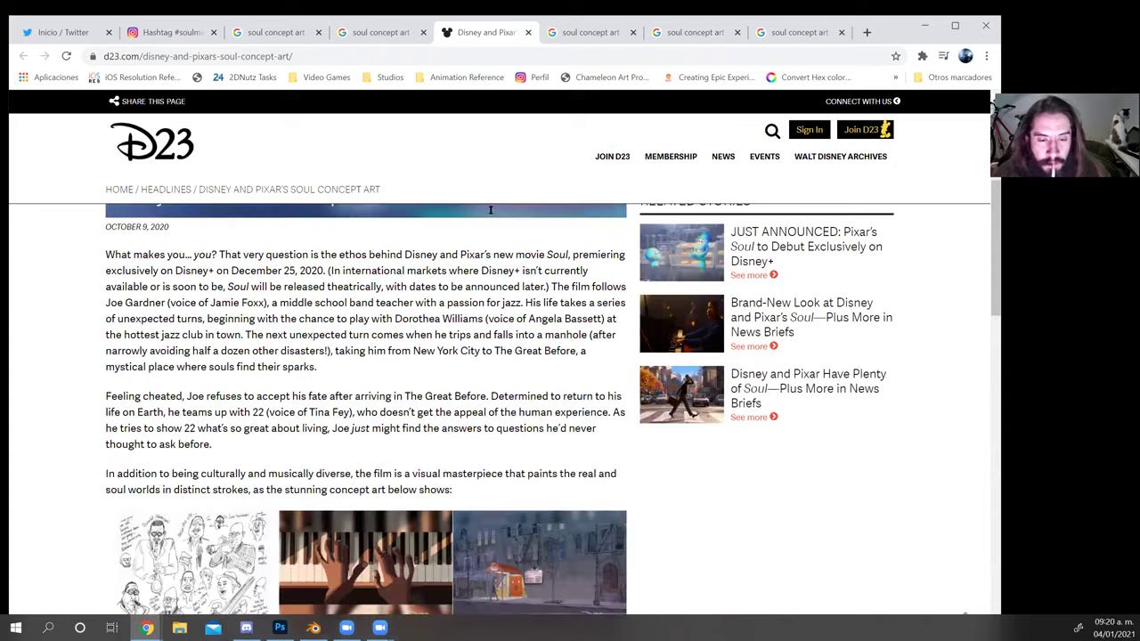
{"action": "scroll", "coordinate": [190, 345], "scroll_direction": "down", "scroll_amount": 2}
{"action": "left_click", "coordinate": [191, 339]}
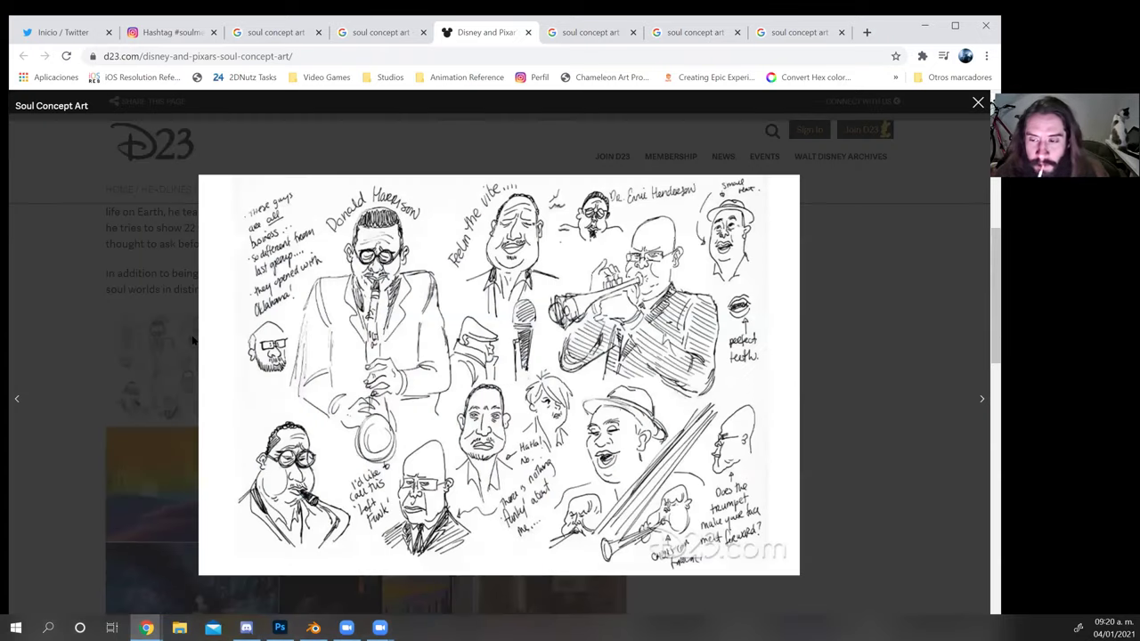
Look through the Soul Concept Art gallery, from the piano hands to the purple sun-and-flower character.
{"action": "key", "text": "Right"}
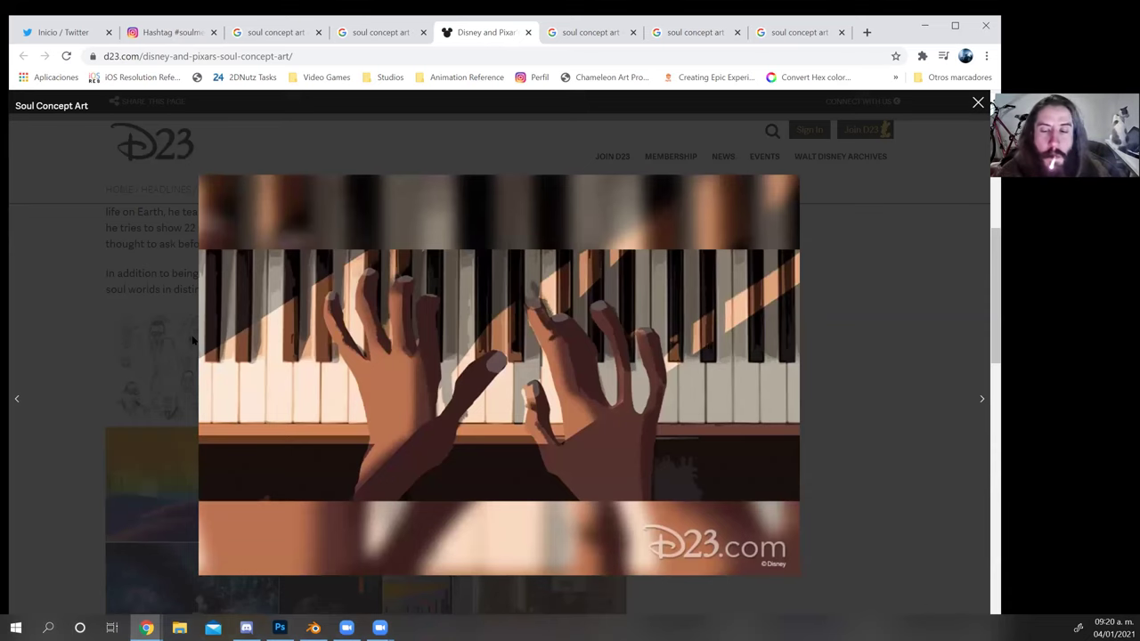
{"action": "key", "text": "Right"}
{"action": "key", "text": "Right"}
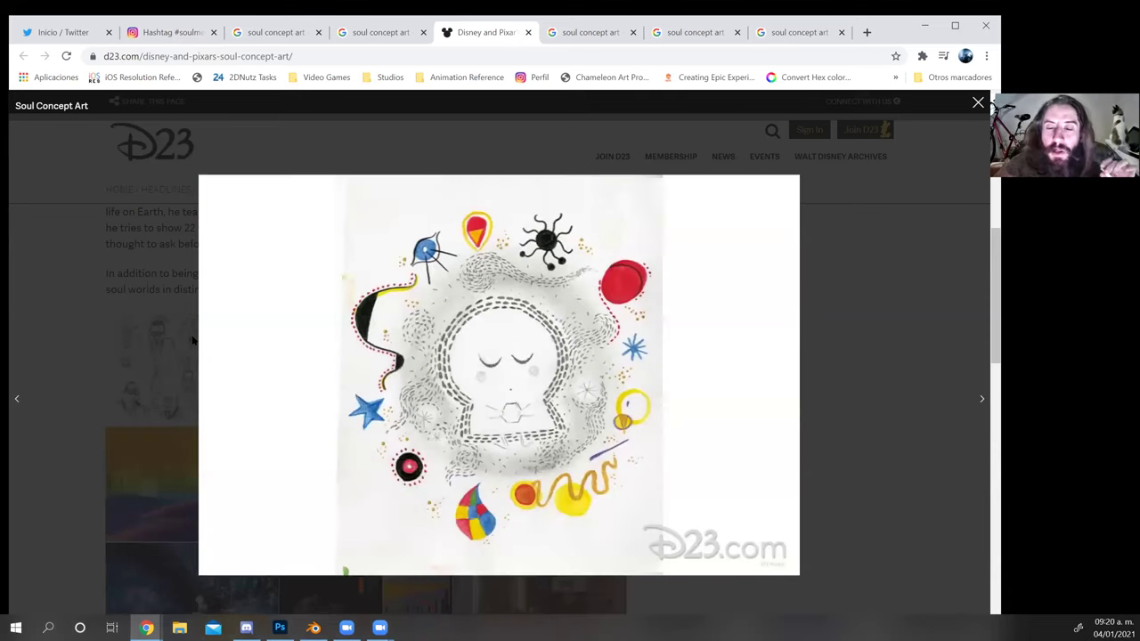
{"action": "key", "text": "Right"}
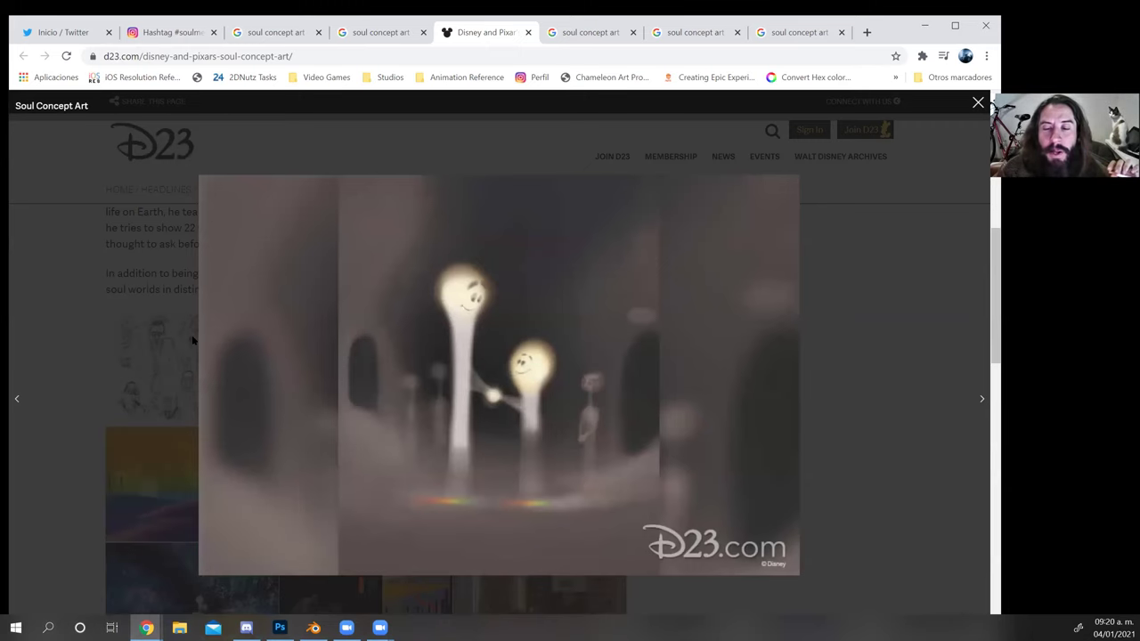
{"action": "key", "text": "Right"}
{"action": "key", "text": "Right"}
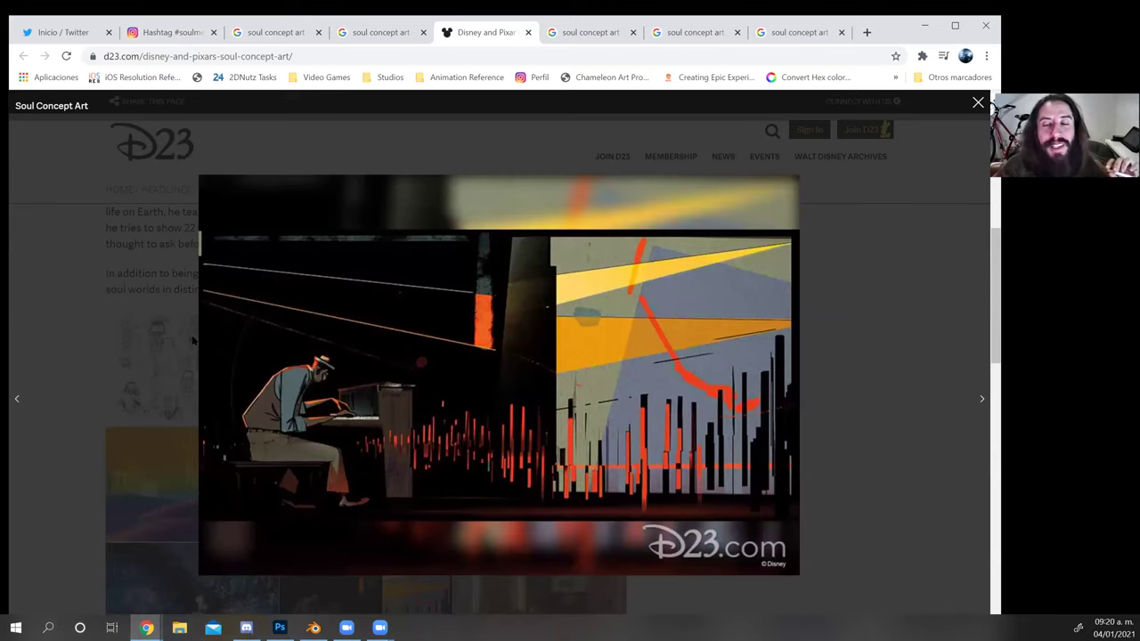
{"action": "key", "text": "Right"}
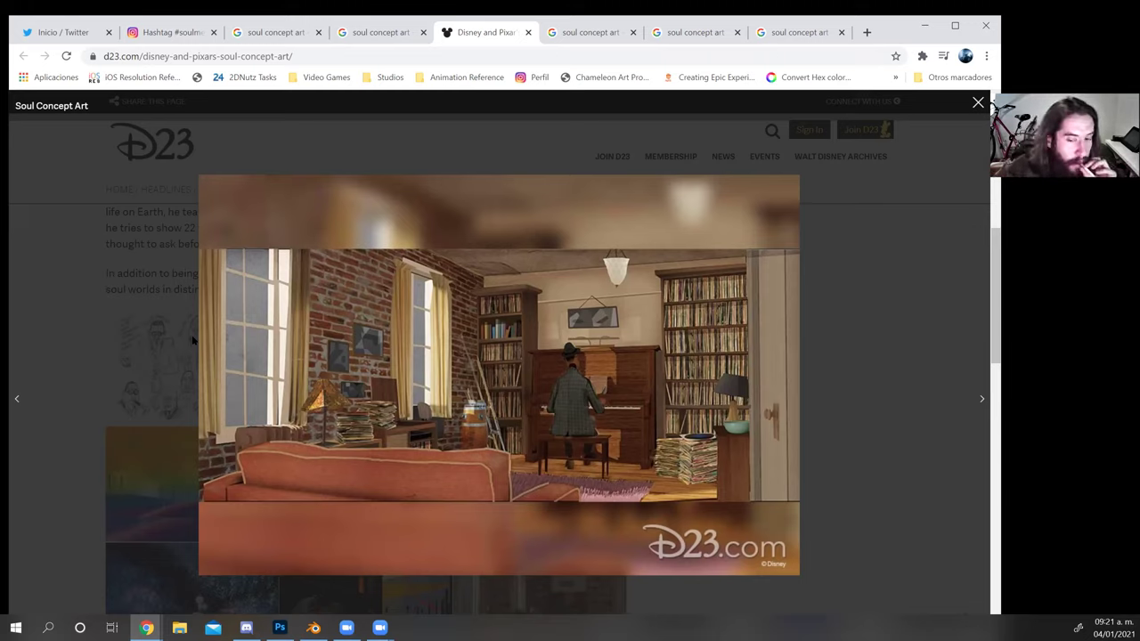
{"action": "key", "text": "Right"}
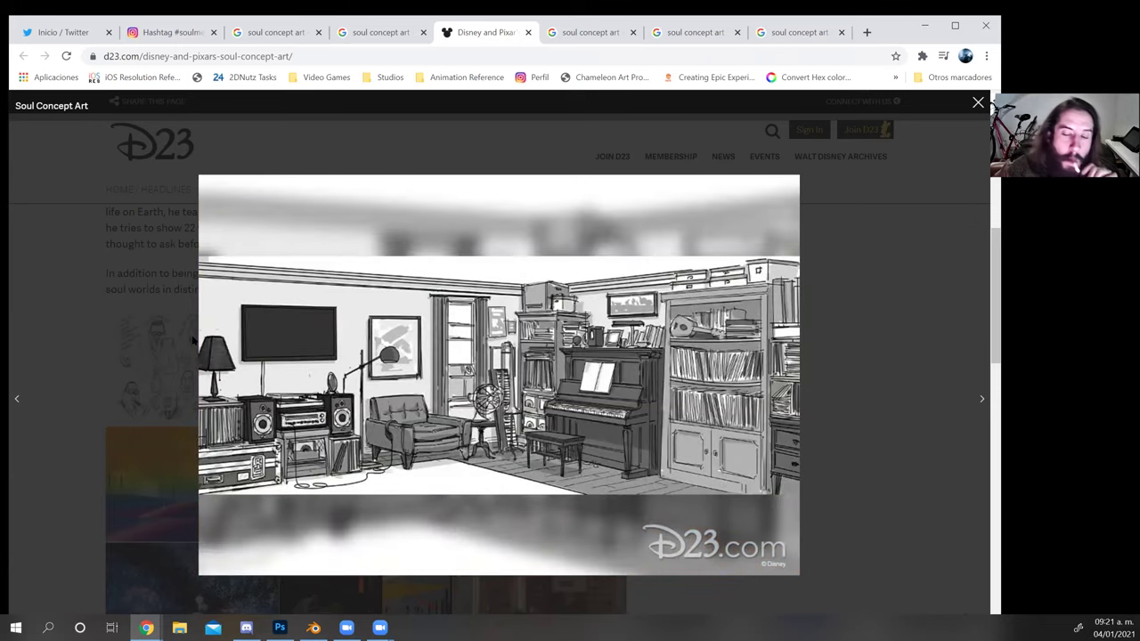
{"action": "key", "text": "Right"}
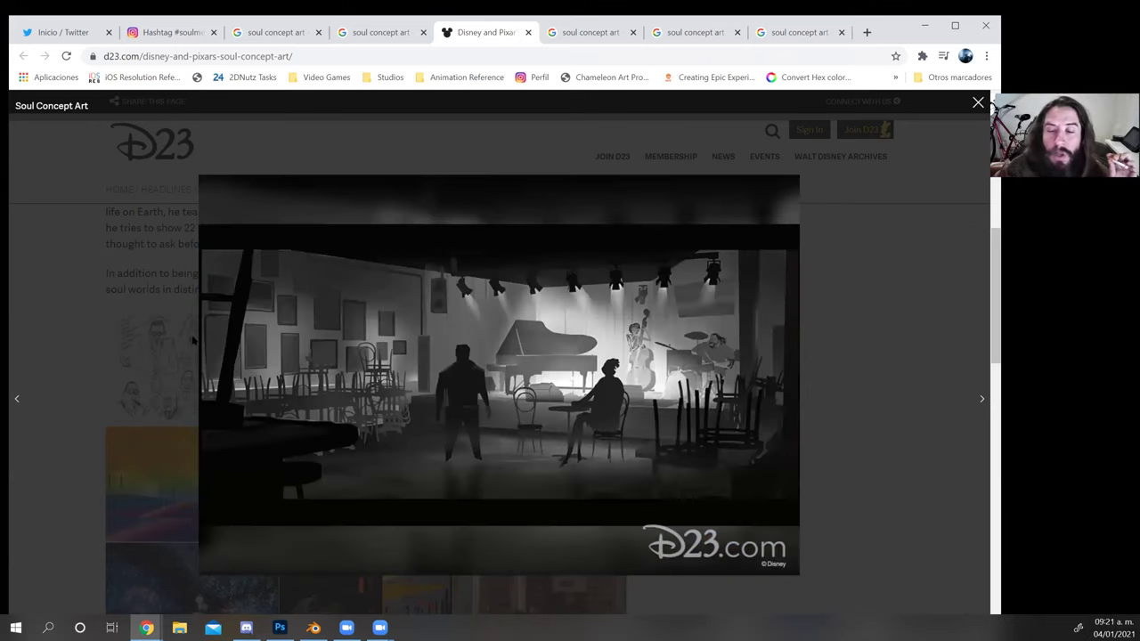
{"action": "key", "text": "Right"}
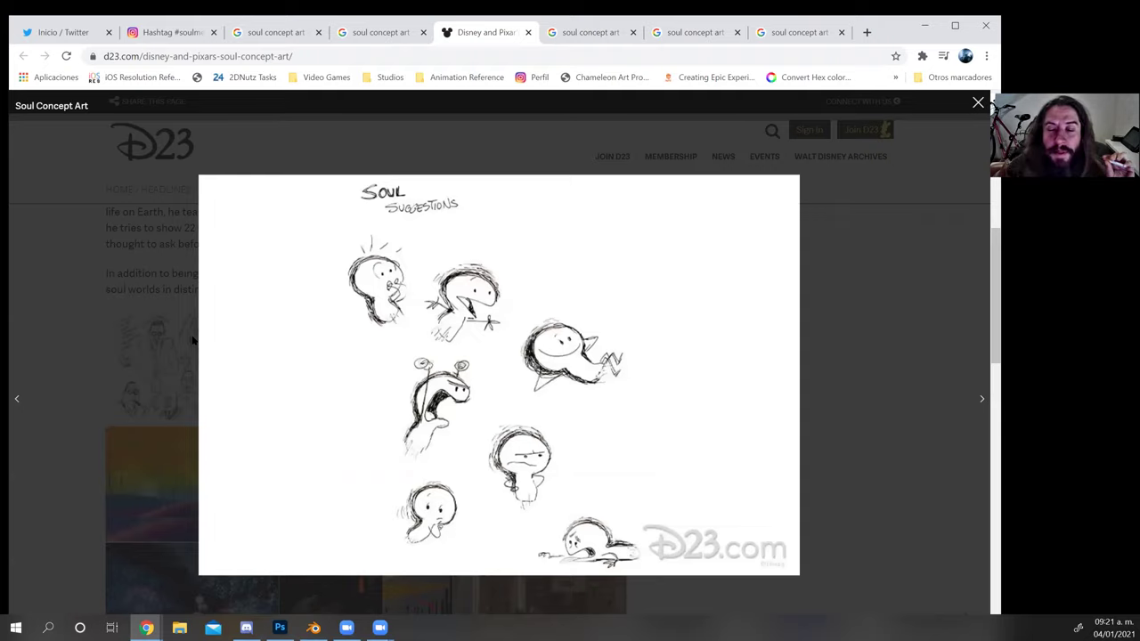
{"action": "key", "text": "Right"}
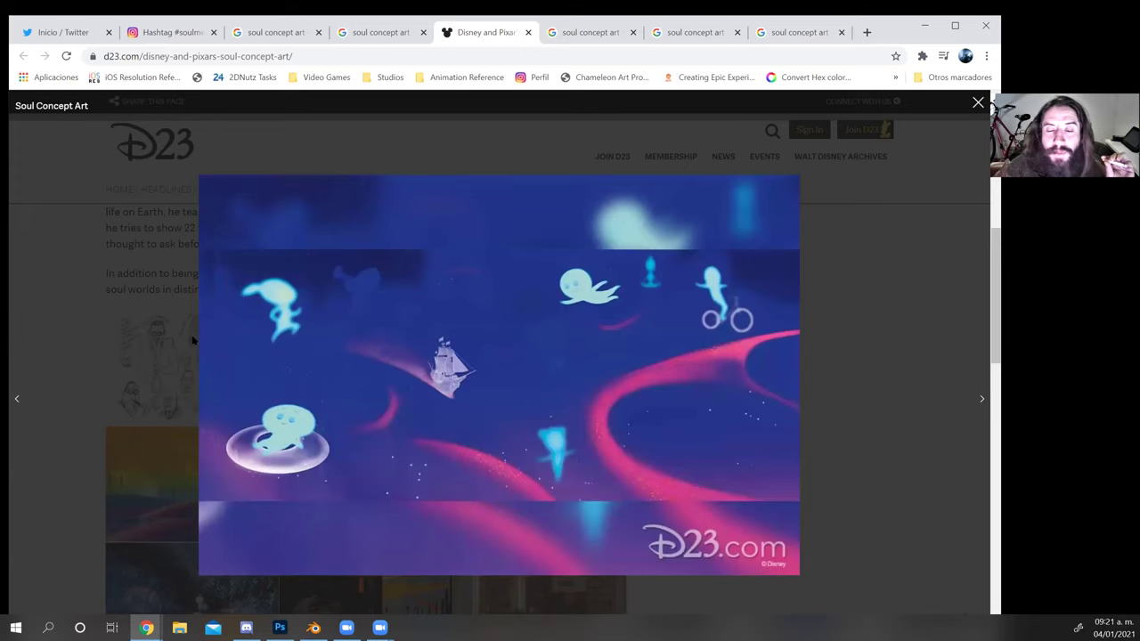
{"action": "key", "text": "Right"}
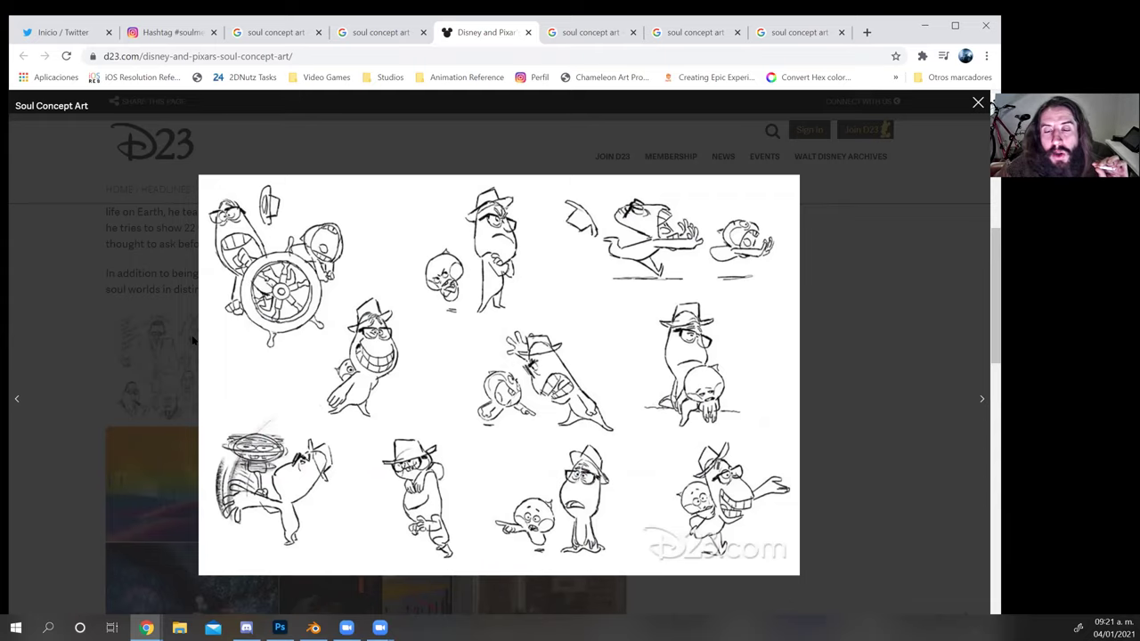
{"action": "key", "text": "Right"}
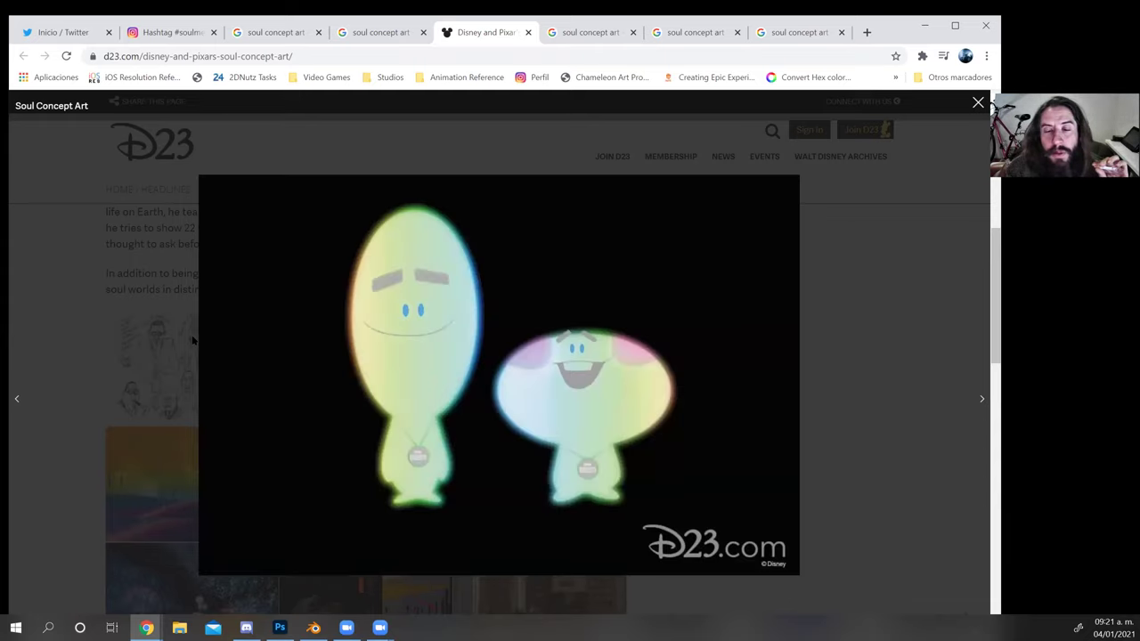
{"action": "key", "text": "Right"}
{"action": "key", "text": "Right"}
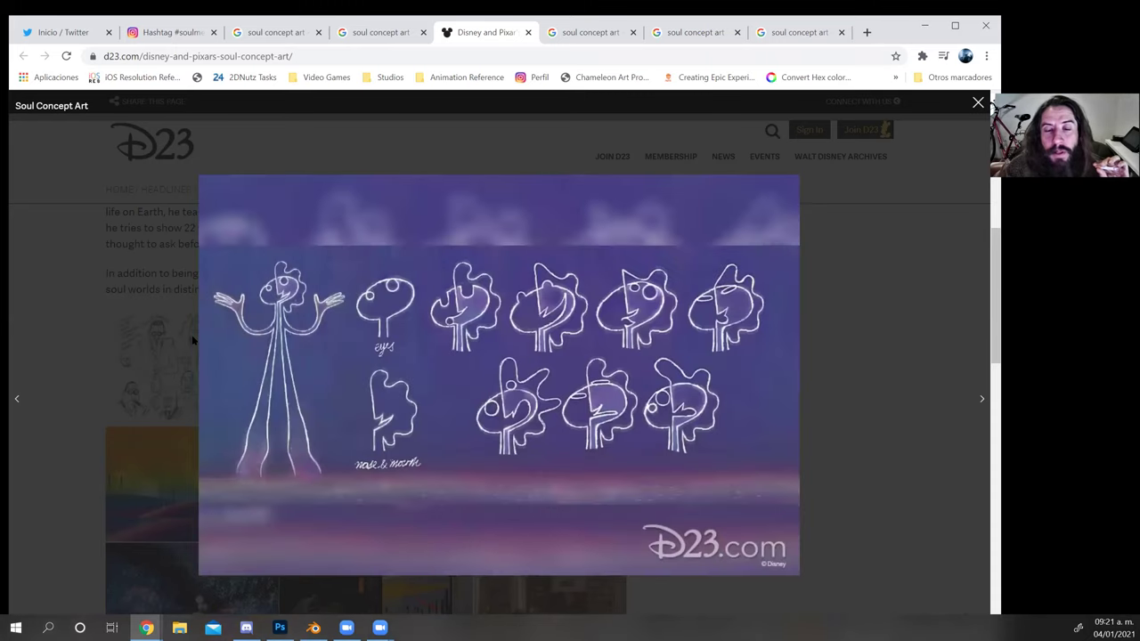
{"action": "key", "text": "Right"}
{"action": "key", "text": "Right"}
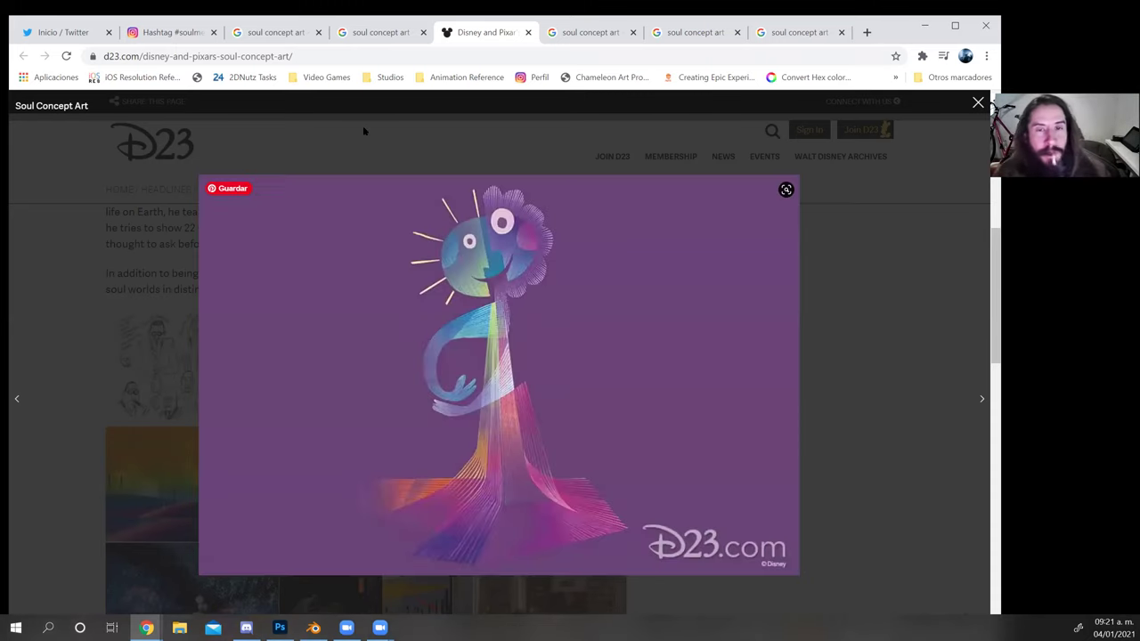
Copy the D23 article's link and post it in Discord's arte-moderno-e-ilustración channel.
{"action": "left_click", "coordinate": [347, 57]}
{"action": "key", "text": "ctrl+c"}
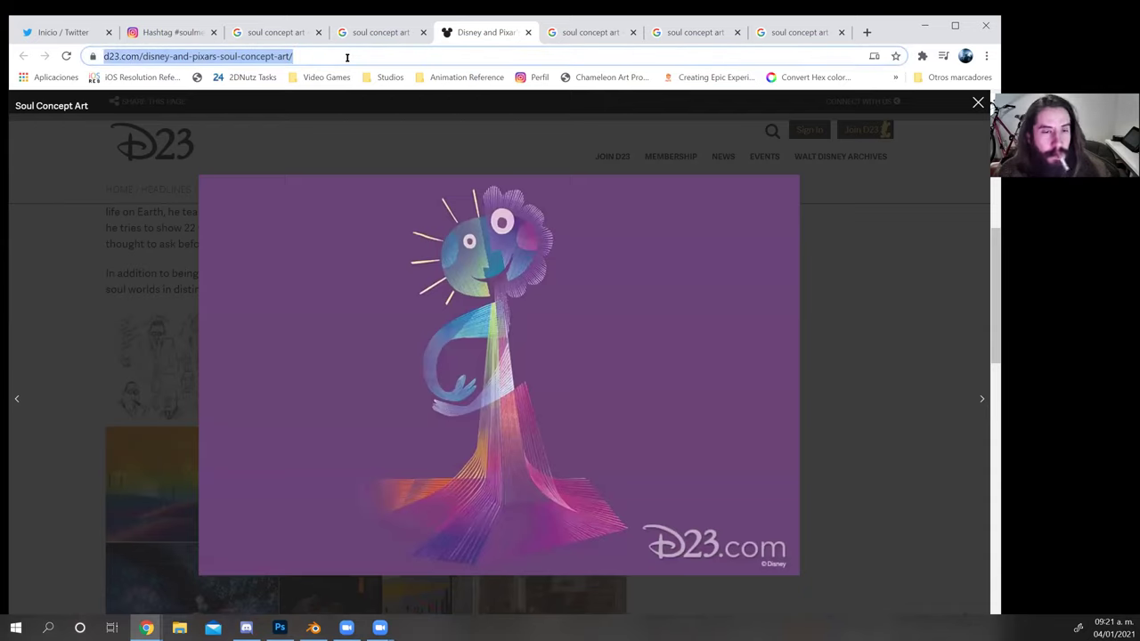
{"action": "key", "text": "alt+Tab"}
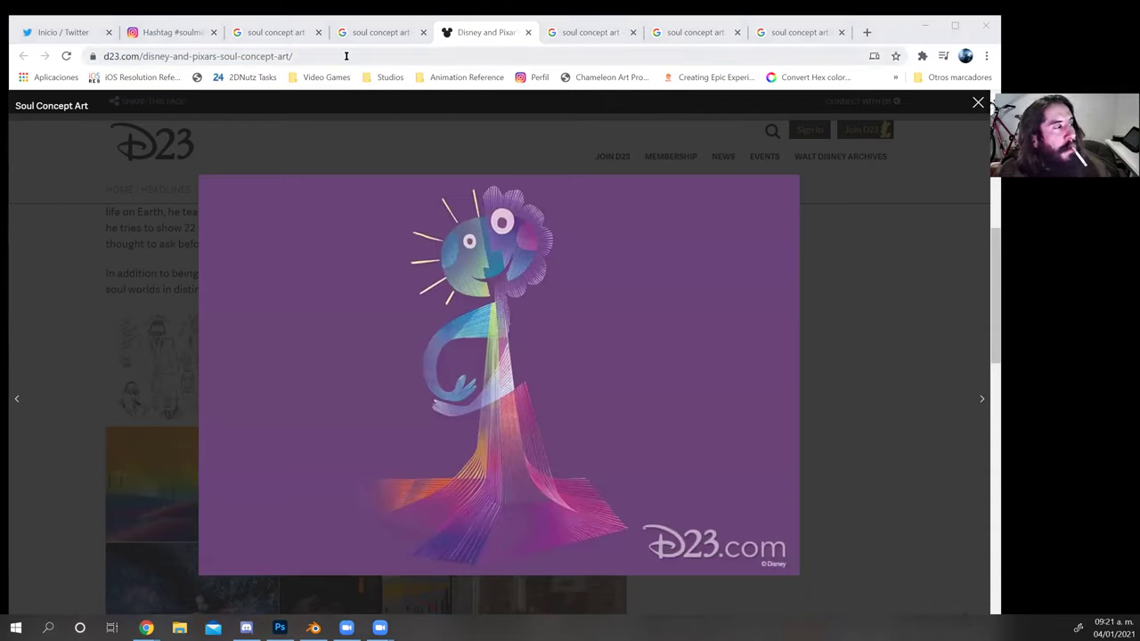
{"action": "key", "text": "alt+Tab"}
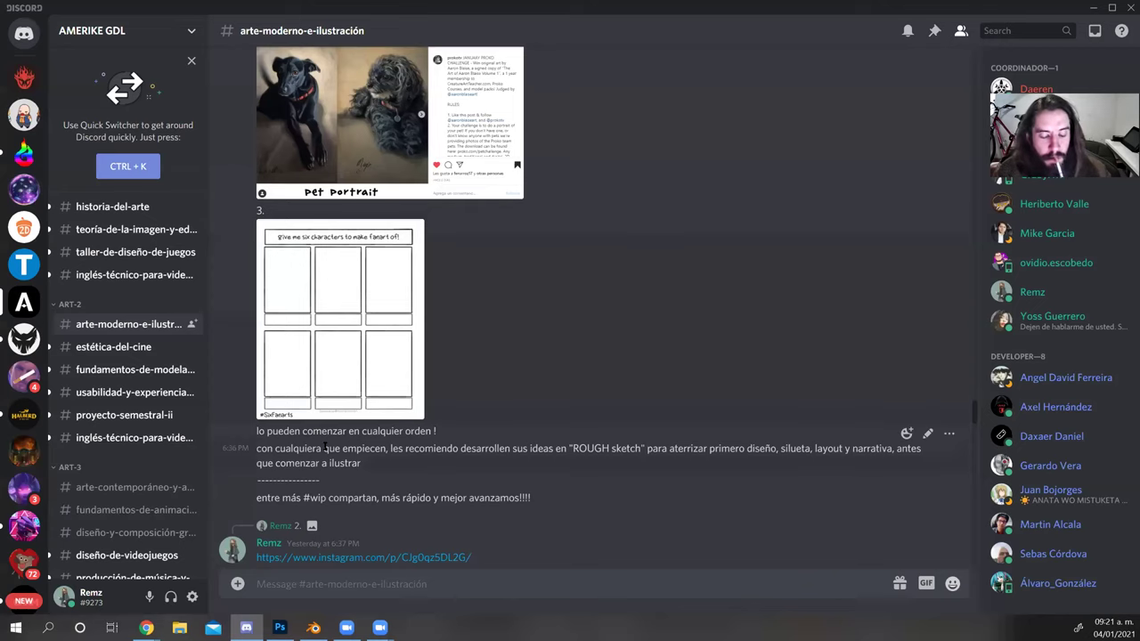
{"action": "key", "text": "ctrl+v"}
{"action": "key", "text": "Return"}
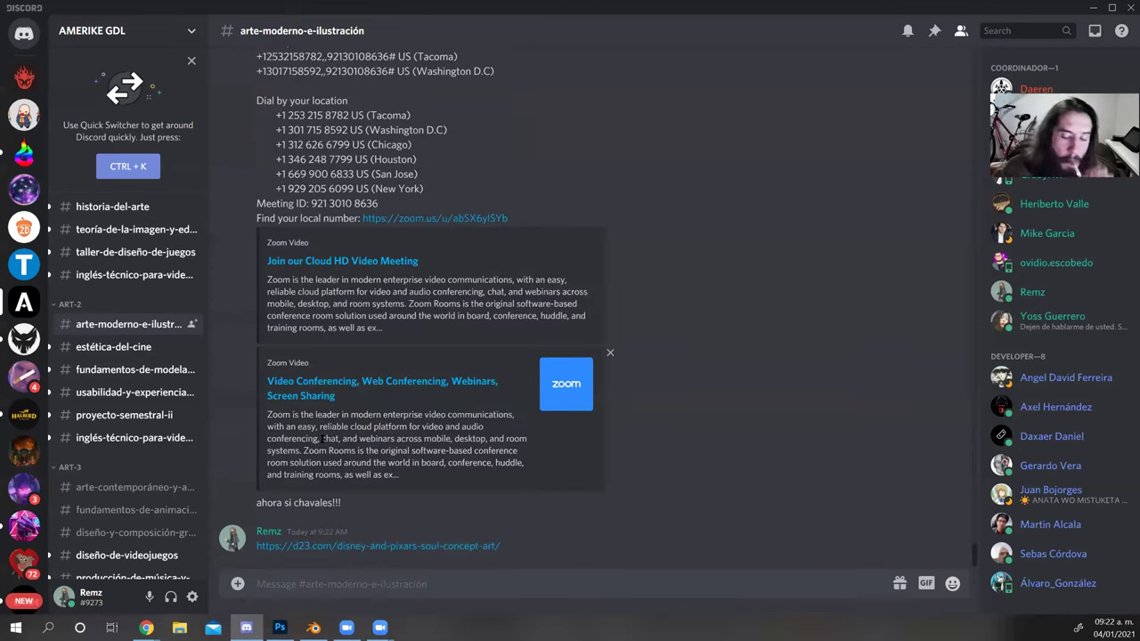
Post the message "SOUL CONCEPT ART" below the shared D23 link.
{"action": "type", "text": "SOUL C"}
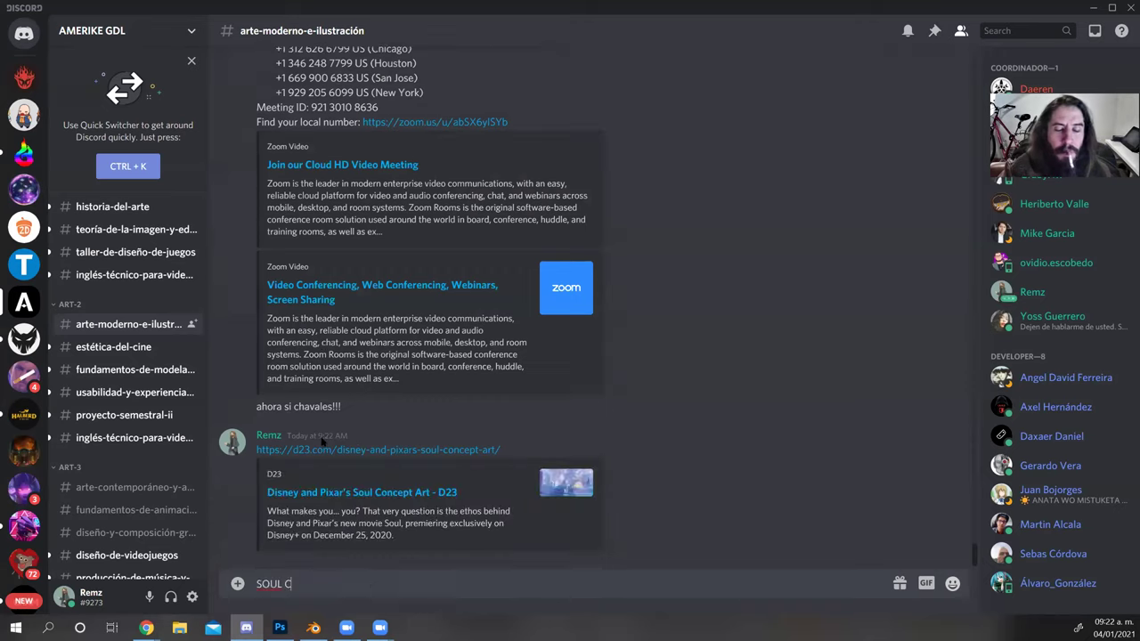
{"action": "type", "text": "ONCEPT ART"}
{"action": "key", "text": "Return"}
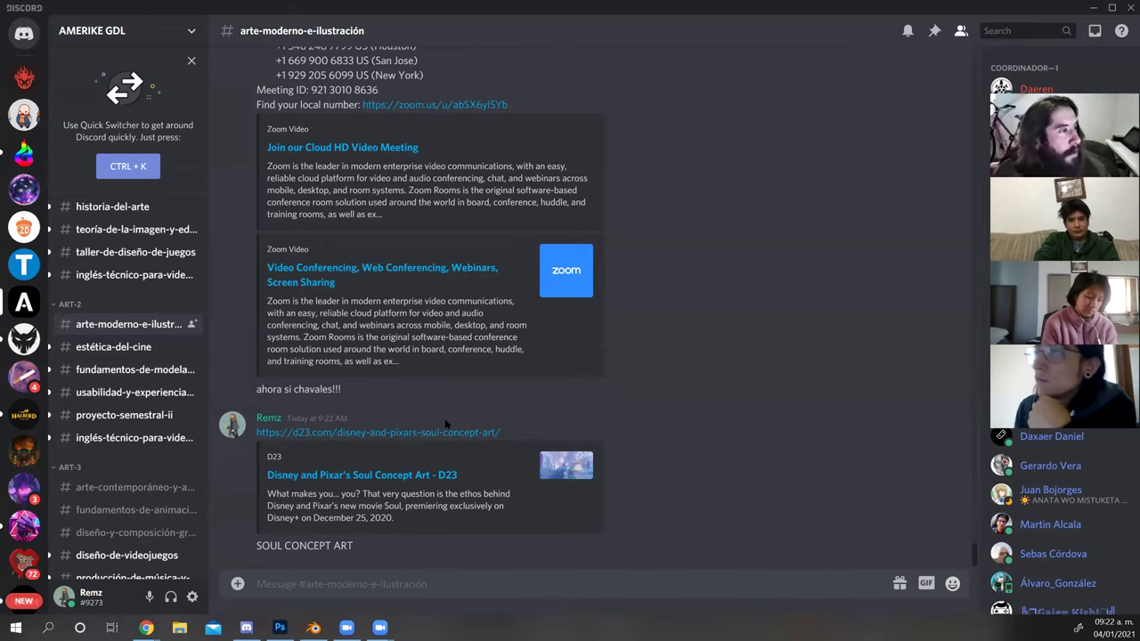
Return to the D23 gallery in Chrome and minimize the File Explorer window covering it.
{"action": "key", "text": "alt+Tab"}
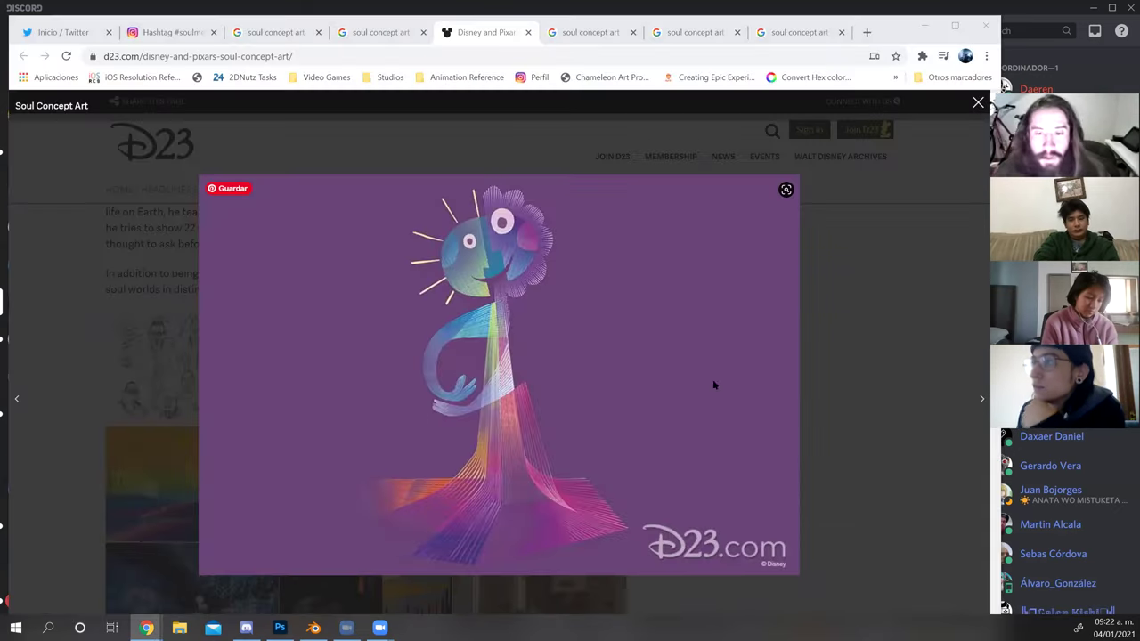
{"action": "key", "text": "alt+Tab"}
{"action": "left_click_drag", "start_coordinate": [861, 161], "coordinate": [575, 192]}
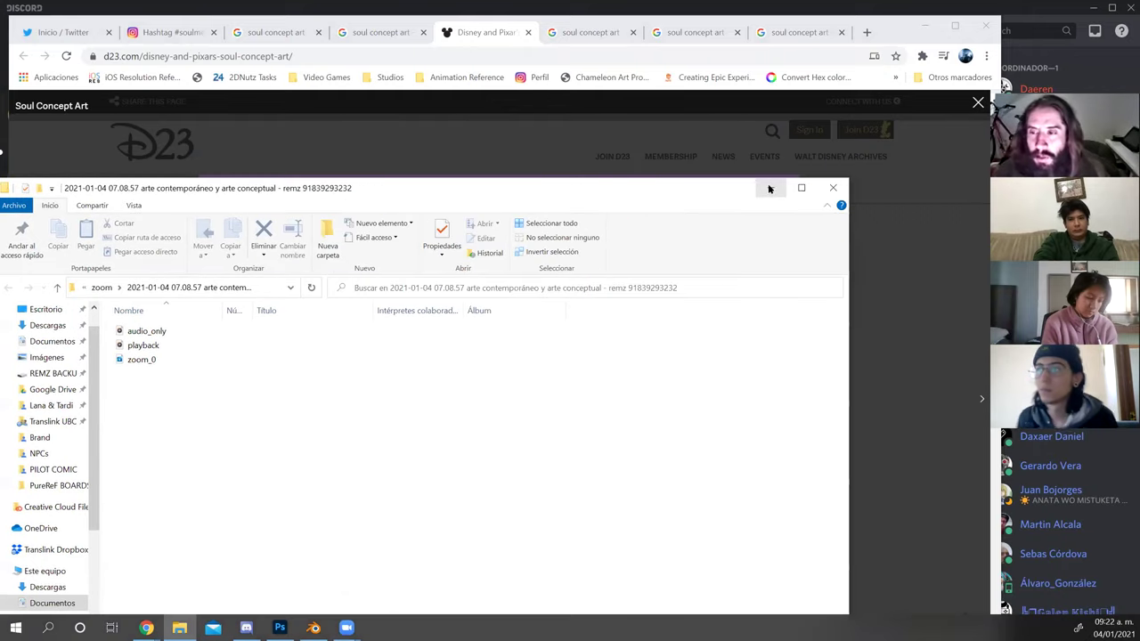
{"action": "left_click", "coordinate": [770, 188]}
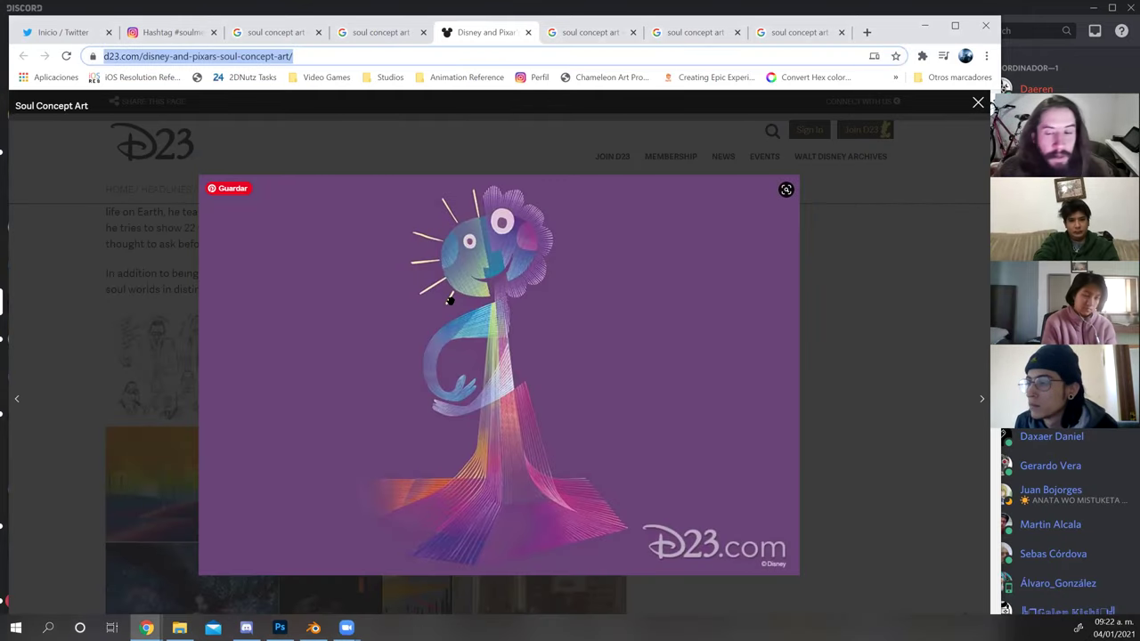
Close the enlarged gallery image, look over the article's thumbnails and view the Pinterest concept art result in its tab.
{"action": "key", "text": "Right"}
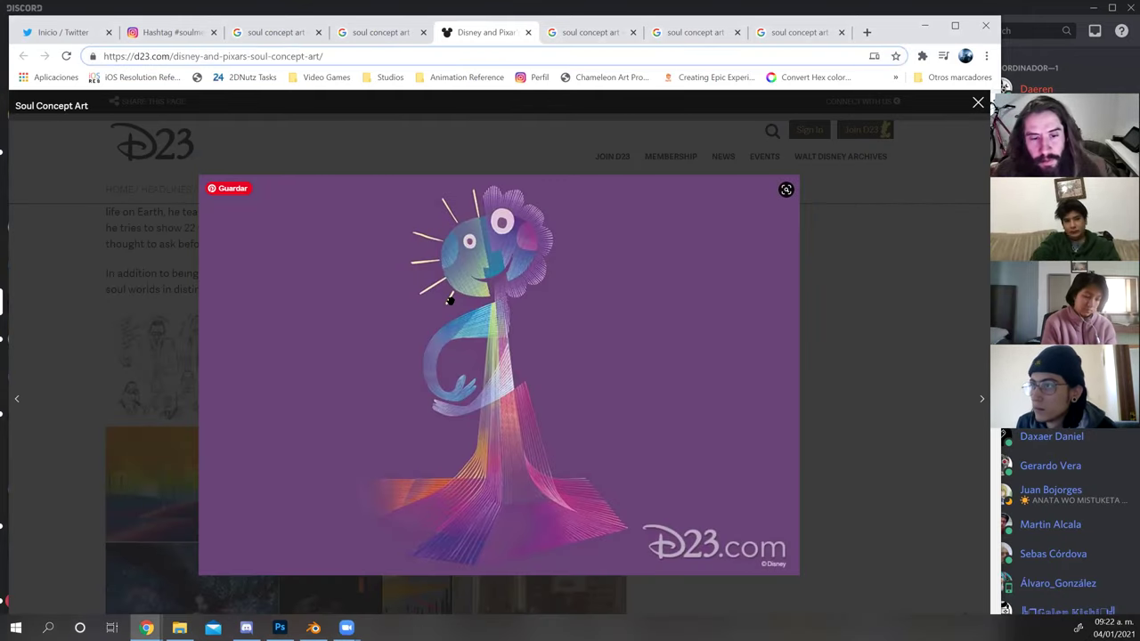
{"action": "left_click", "coordinate": [420, 440]}
{"action": "key", "text": "Escape"}
{"action": "scroll", "coordinate": [482, 414], "scroll_direction": "down", "scroll_amount": 6}
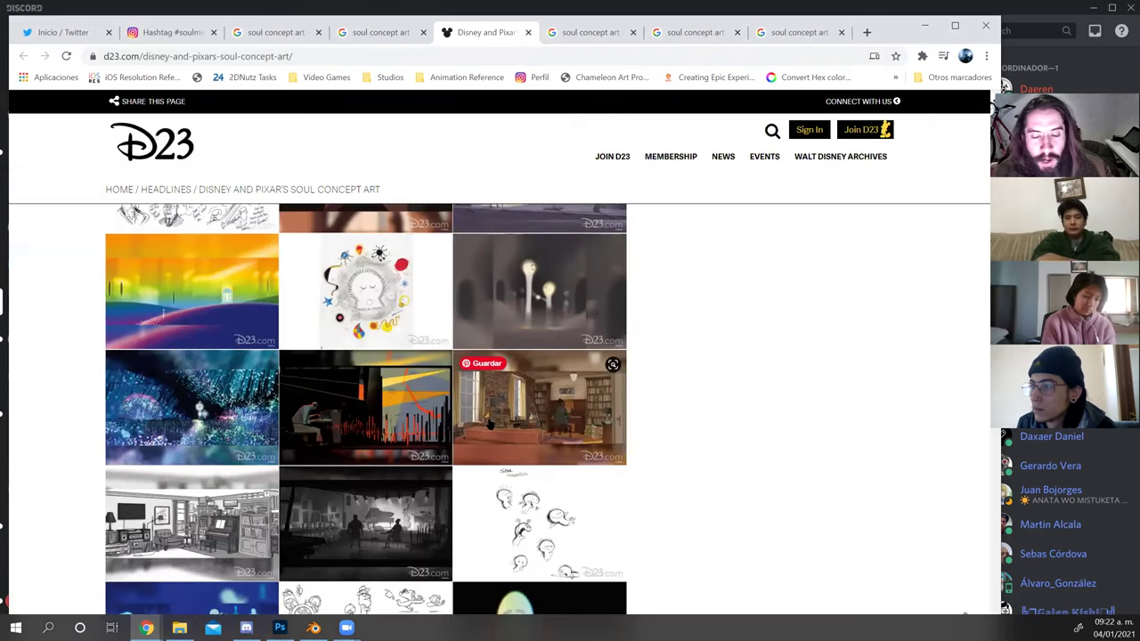
{"action": "left_click", "coordinate": [593, 34]}
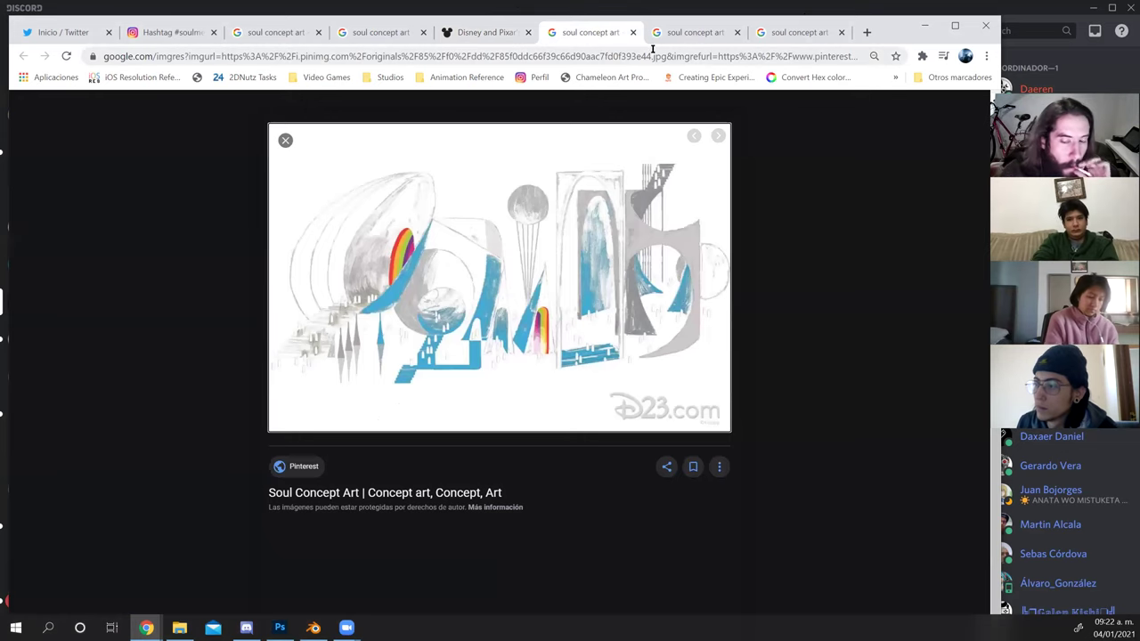
Check the Pinterest page behind the concept art result and close both the page and its image result.
{"action": "left_click", "coordinate": [534, 205]}
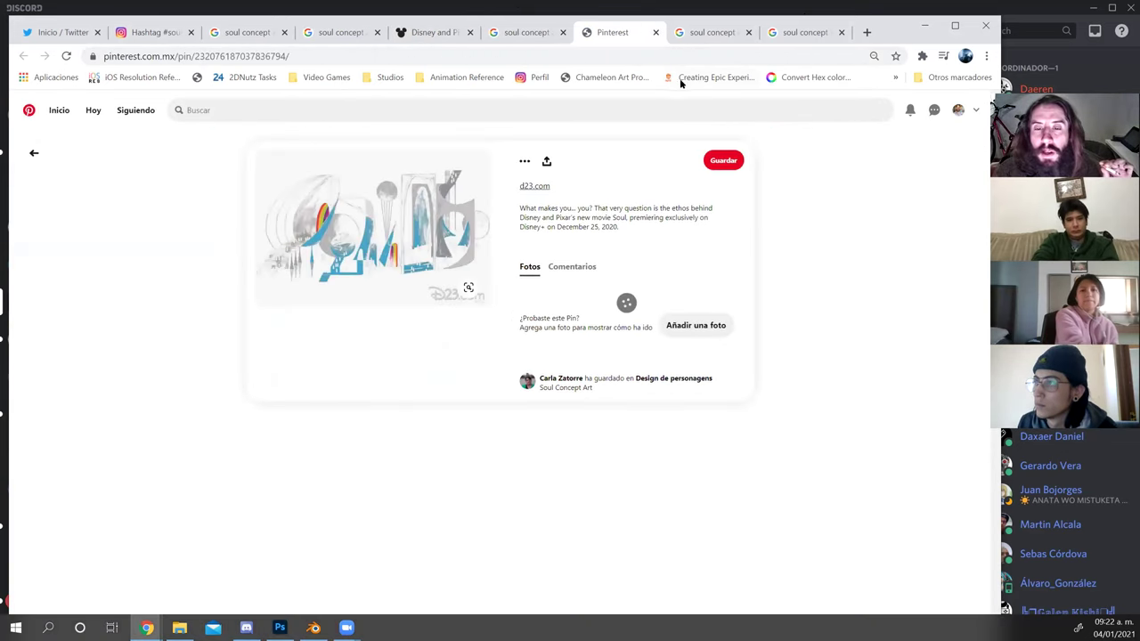
{"action": "left_click", "coordinate": [656, 32]}
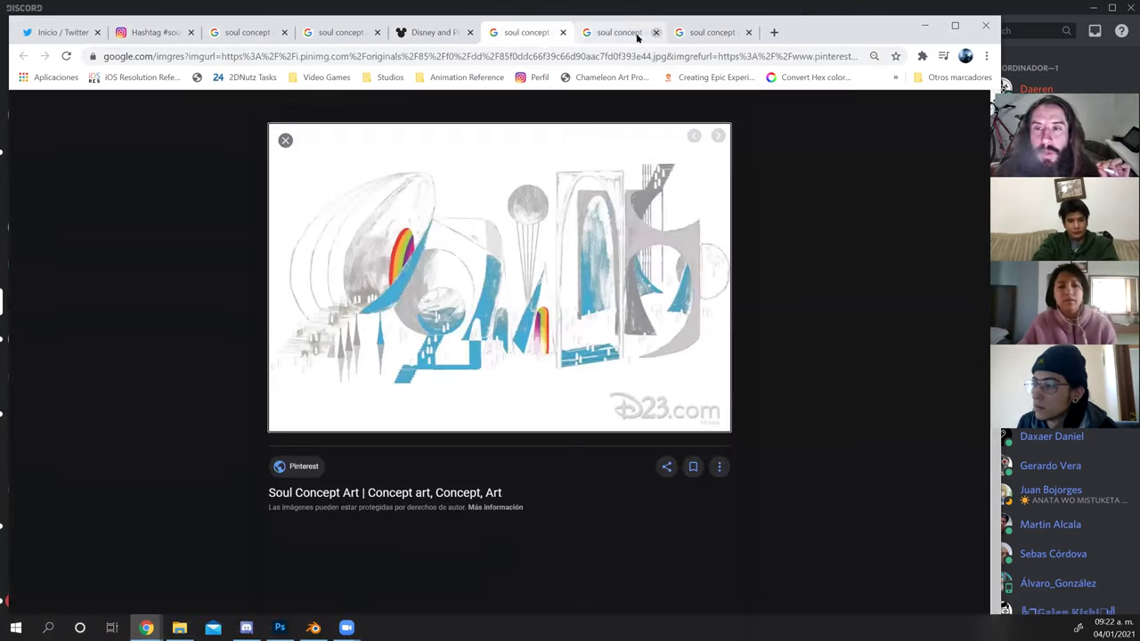
{"action": "left_click", "coordinate": [563, 32]}
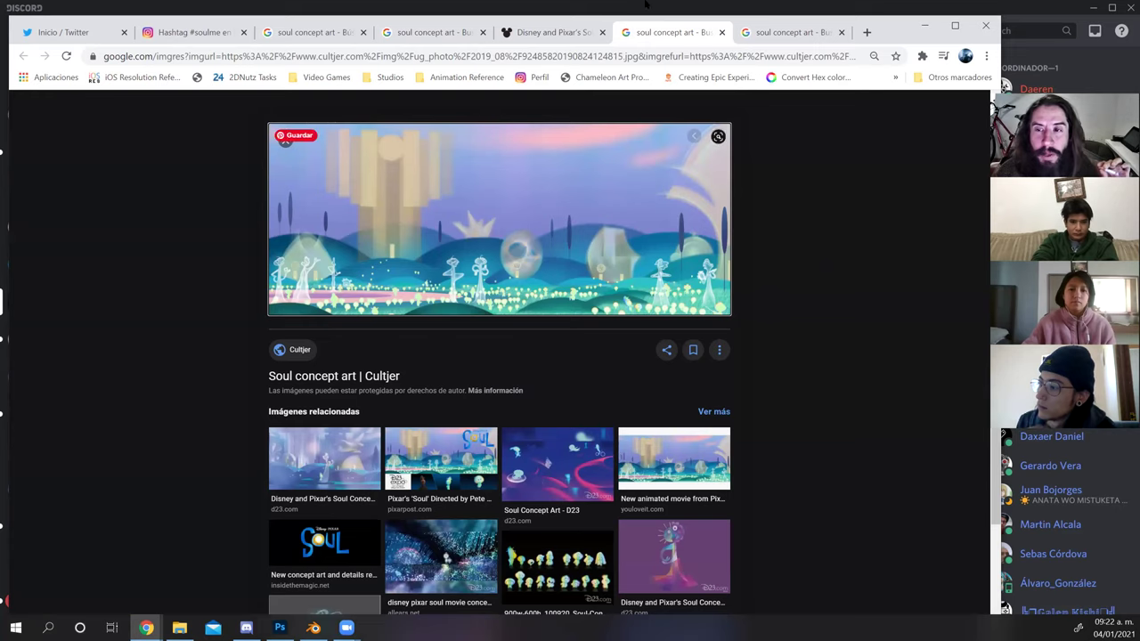
Open the Cultjer page from the colourful landscape image result and look over its Soul concept art.
{"action": "left_click", "coordinate": [619, 190]}
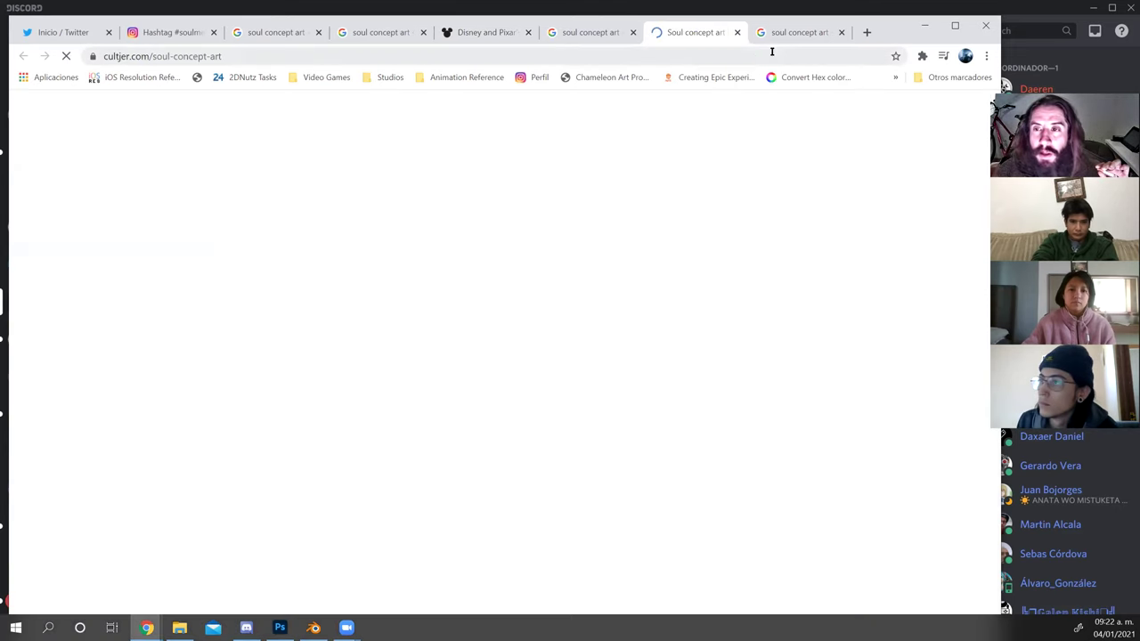
{"action": "scroll", "coordinate": [570, 330], "scroll_direction": "down", "scroll_amount": 4}
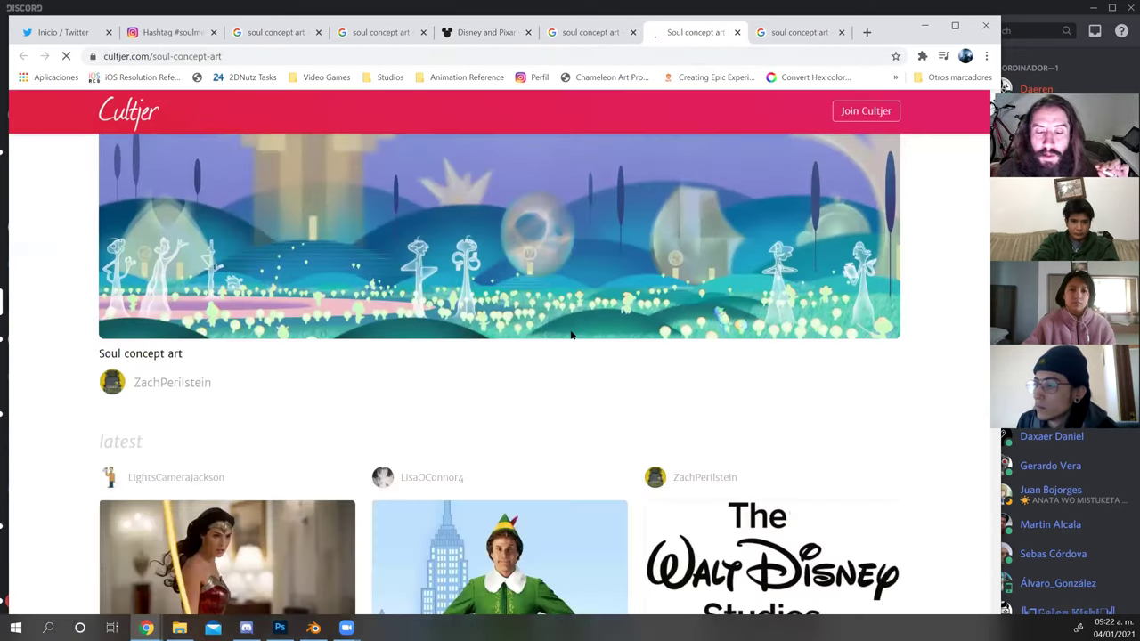
{"action": "scroll", "coordinate": [572, 335], "scroll_direction": "up", "scroll_amount": 5}
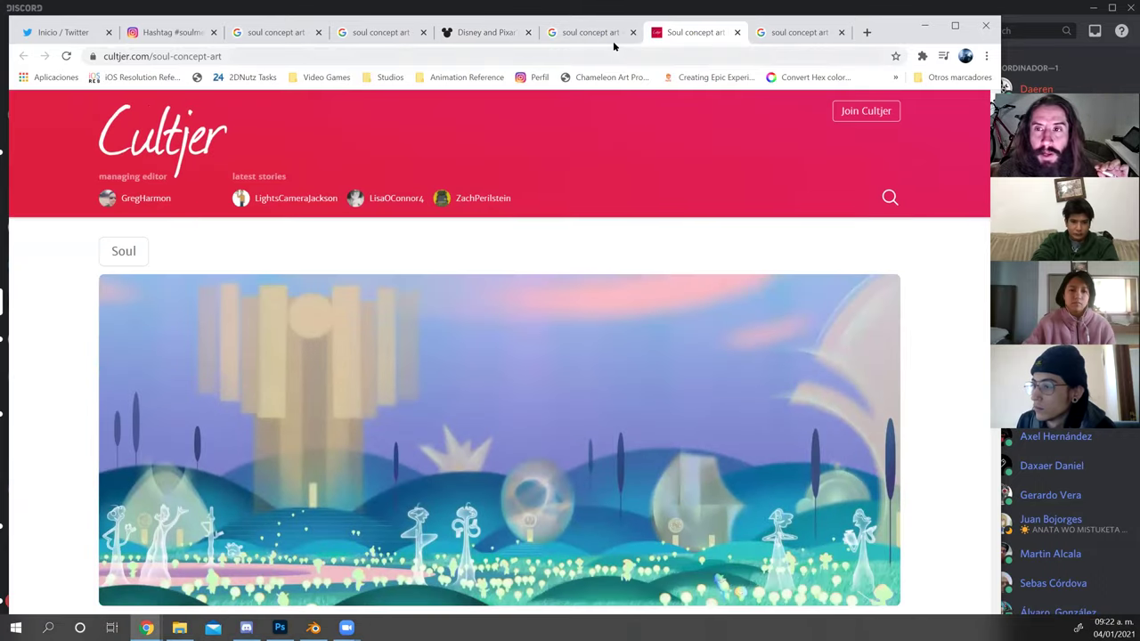
Close Cultjer's Google image result and open the AllEars.net article on Soul concept art from the remaining result.
{"action": "left_click", "coordinate": [607, 12]}
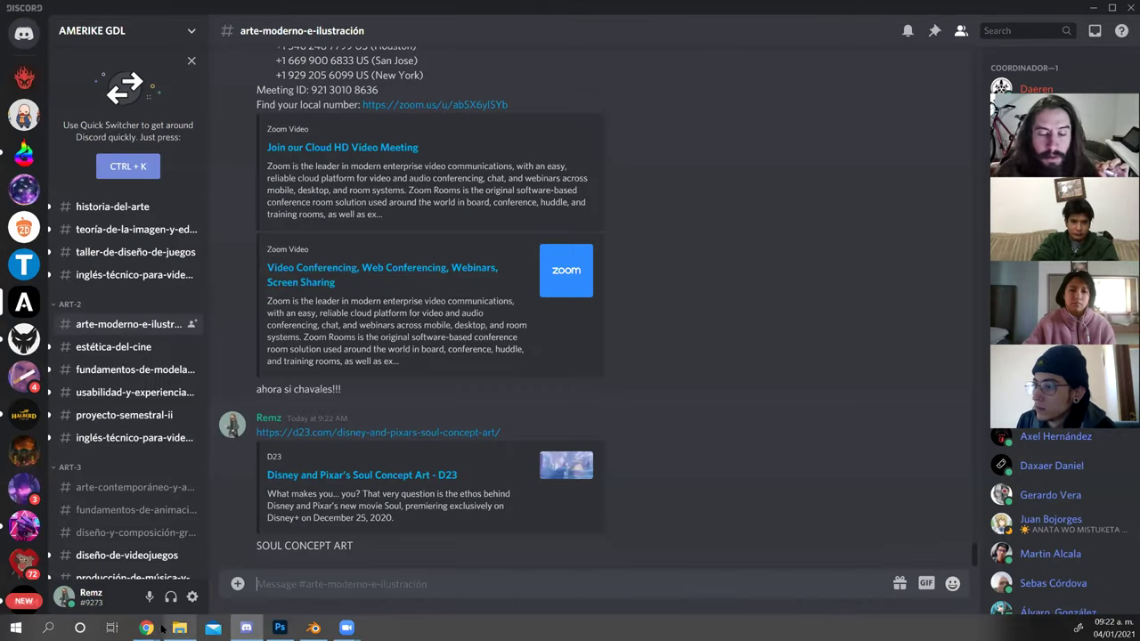
{"action": "mouse_move", "coordinate": [146, 628]}
{"action": "left_click", "coordinate": [326, 575]}
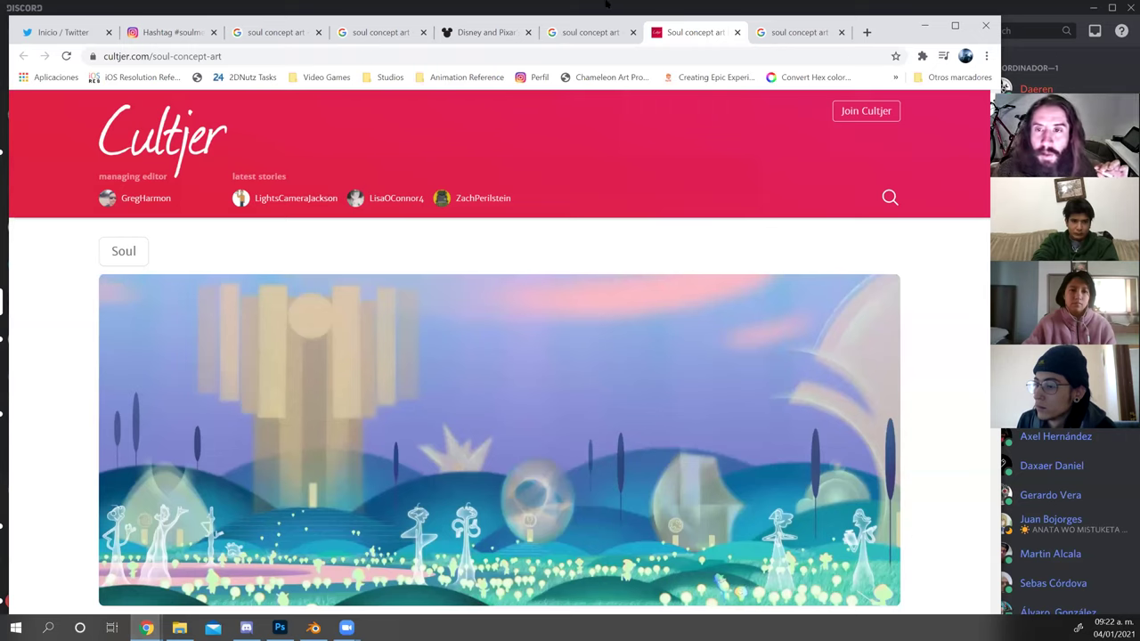
{"action": "left_click", "coordinate": [571, 32]}
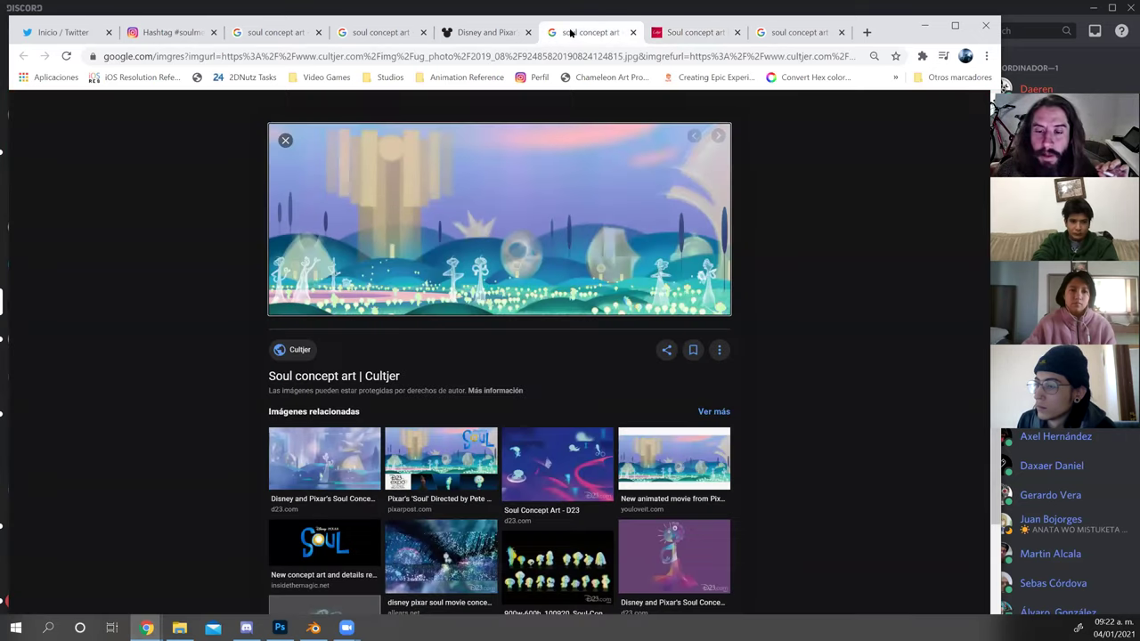
{"action": "left_click", "coordinate": [632, 32]}
{"action": "left_click", "coordinate": [660, 34]}
{"action": "left_click", "coordinate": [543, 266]}
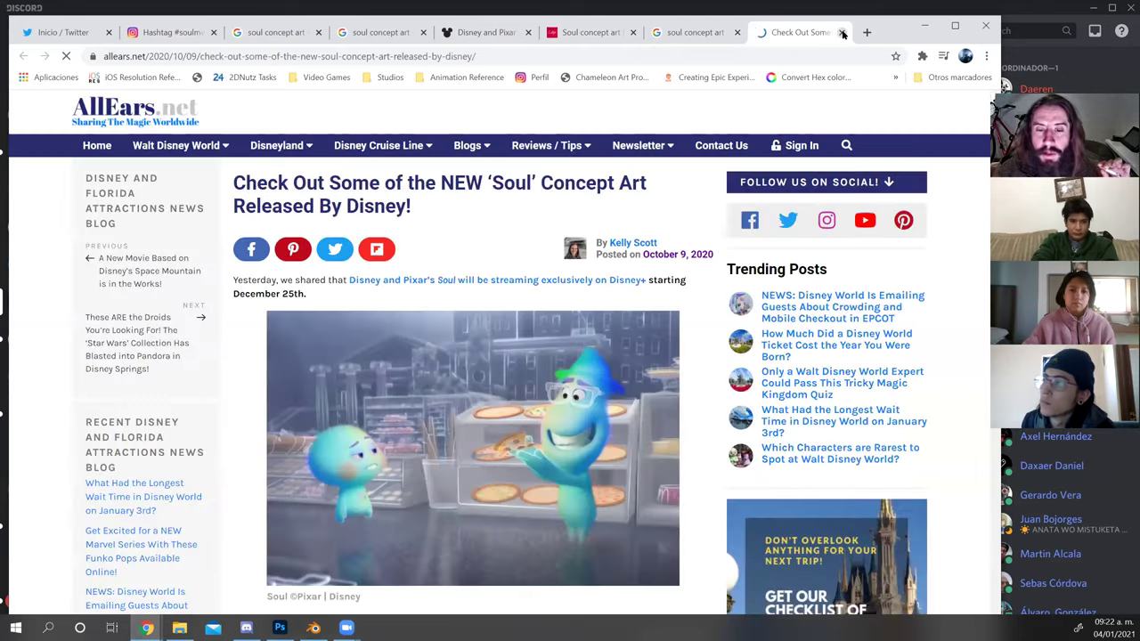
Look through the AllEars article's Soul concept art, from the barber shop scene down to the character and jazz musician sketches.
{"action": "scroll", "coordinate": [466, 386], "scroll_direction": "down", "scroll_amount": 2}
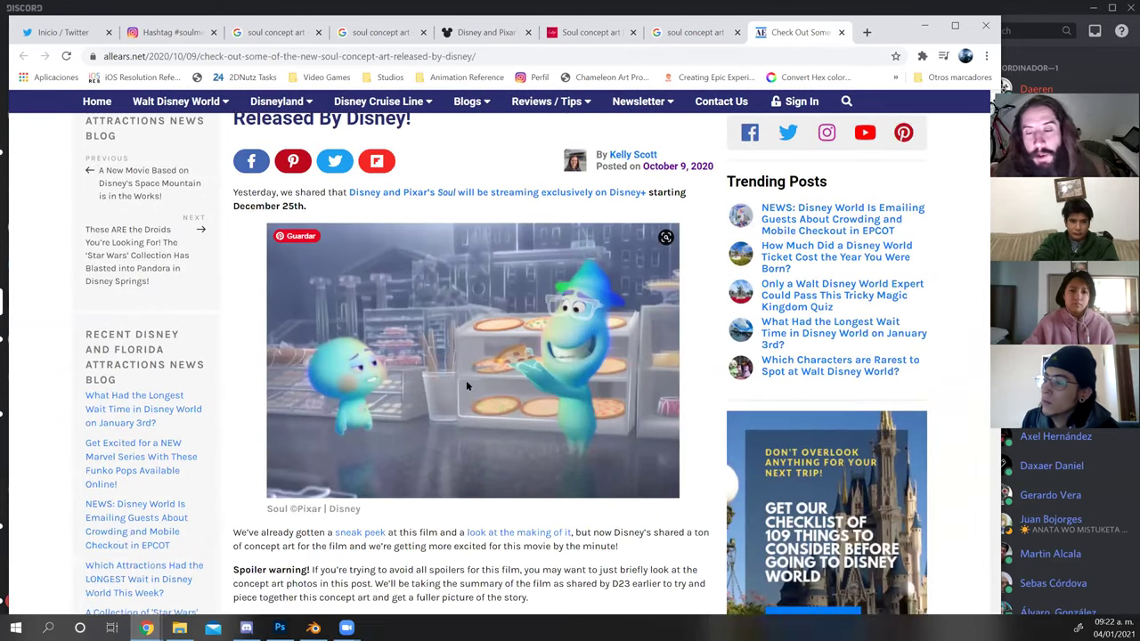
{"action": "scroll", "coordinate": [466, 386], "scroll_direction": "down", "scroll_amount": 2}
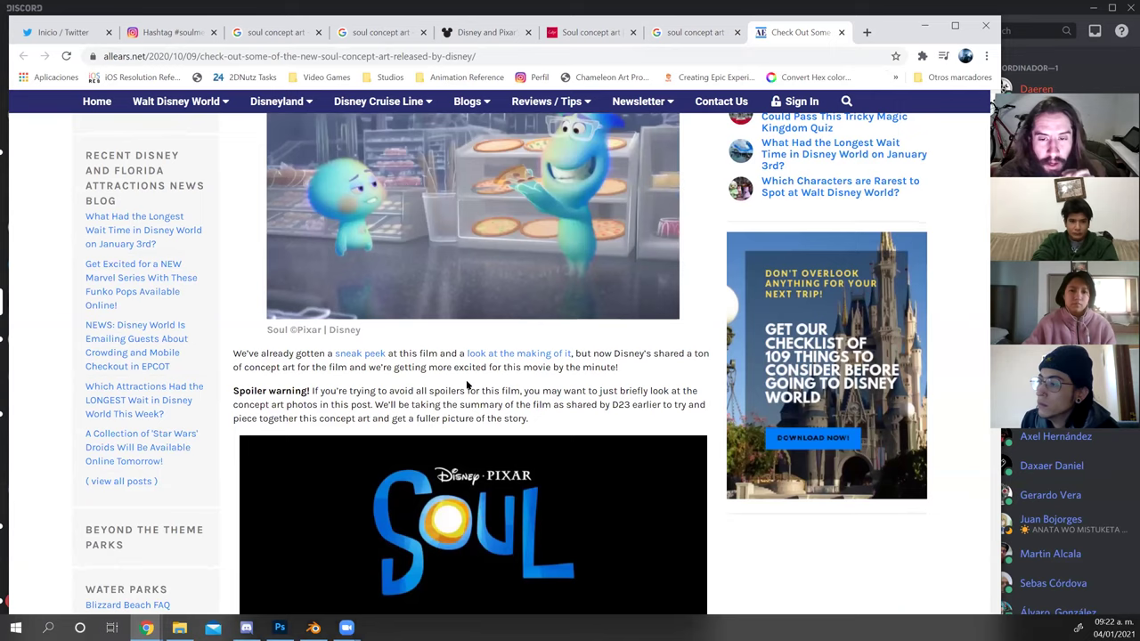
{"action": "scroll", "coordinate": [466, 385], "scroll_direction": "down", "scroll_amount": 10}
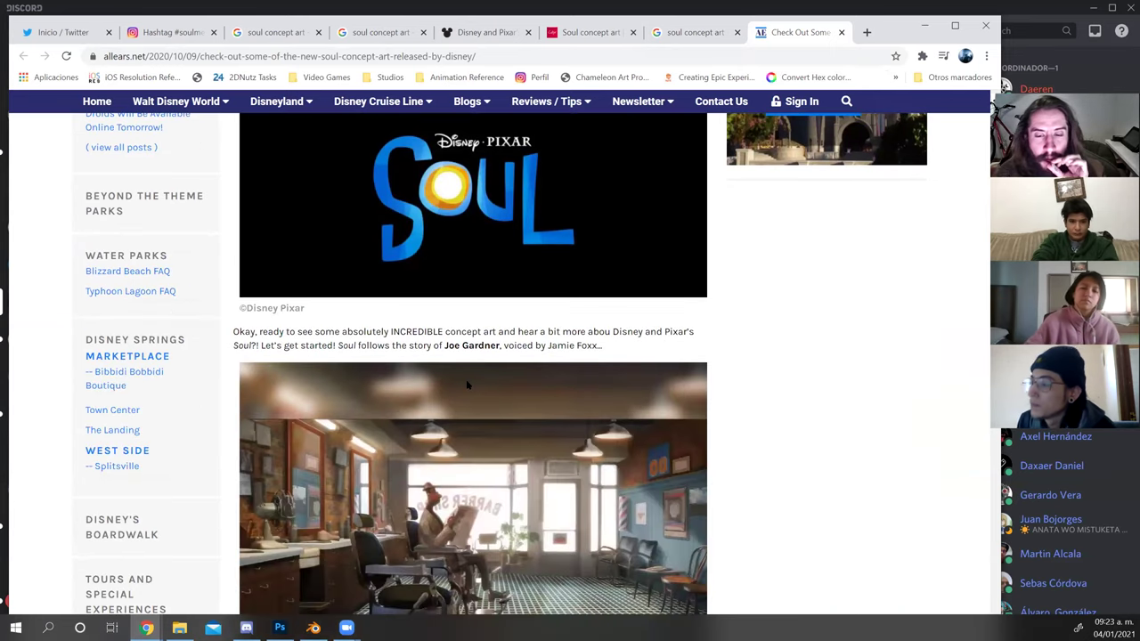
{"action": "scroll", "coordinate": [466, 380], "scroll_direction": "down", "scroll_amount": 6}
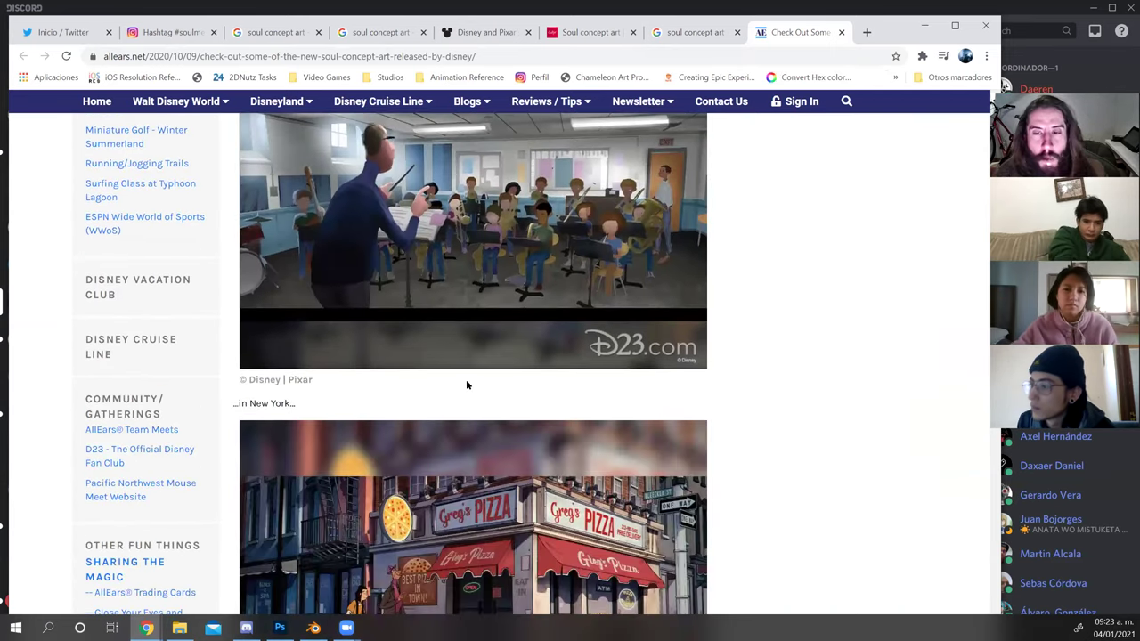
{"action": "scroll", "coordinate": [472, 381], "scroll_direction": "down", "scroll_amount": 11}
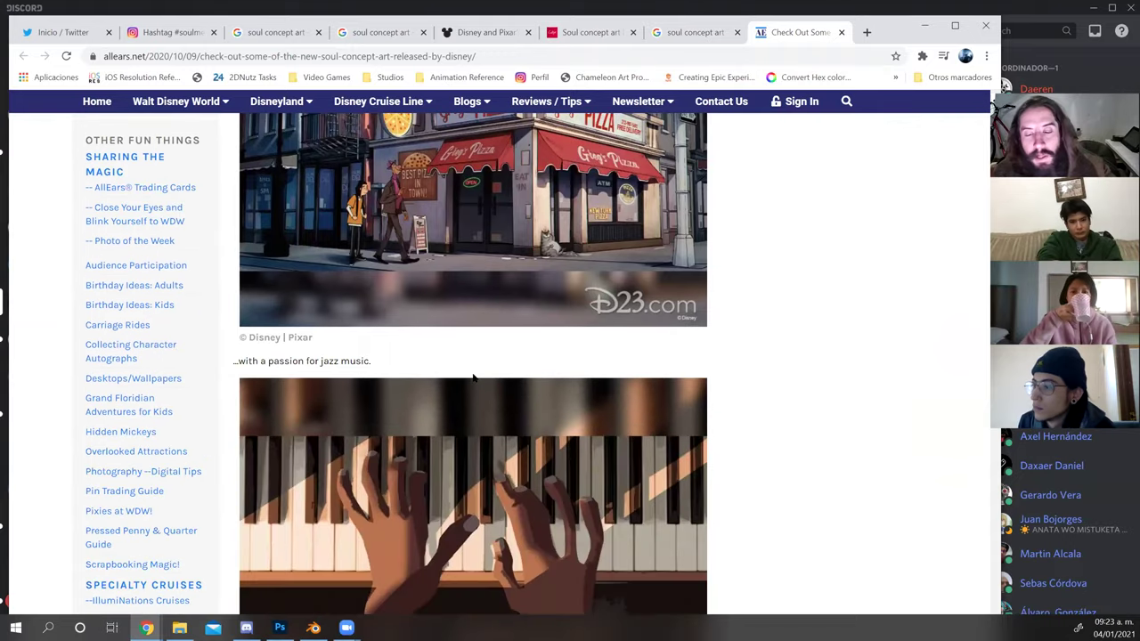
{"action": "scroll", "coordinate": [475, 378], "scroll_direction": "down", "scroll_amount": 16}
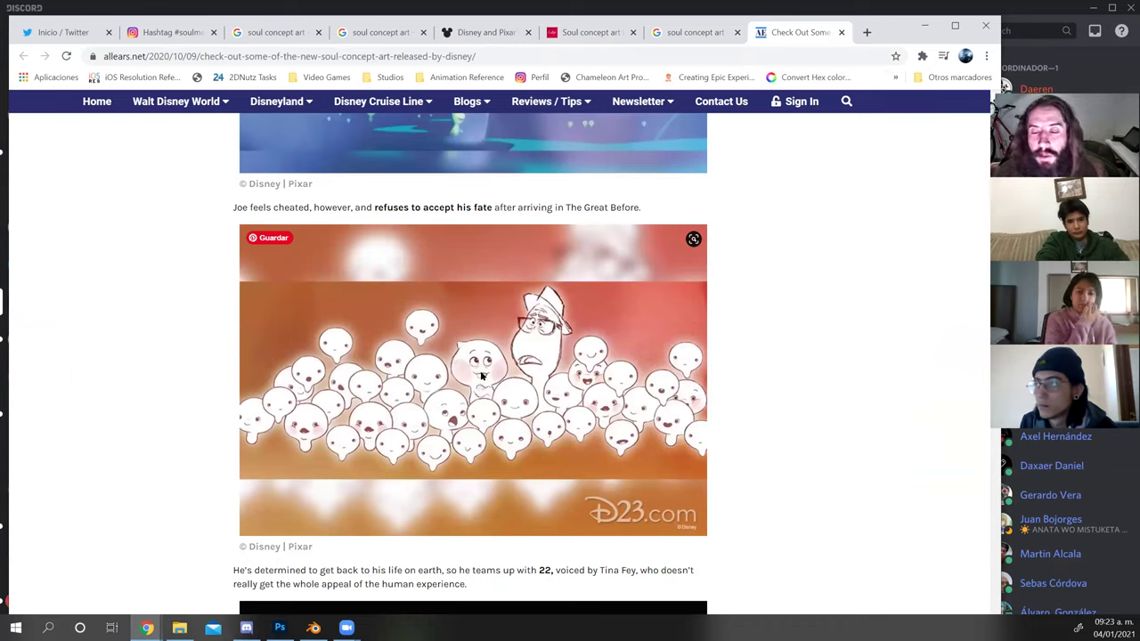
{"action": "scroll", "coordinate": [483, 375], "scroll_direction": "down", "scroll_amount": 2}
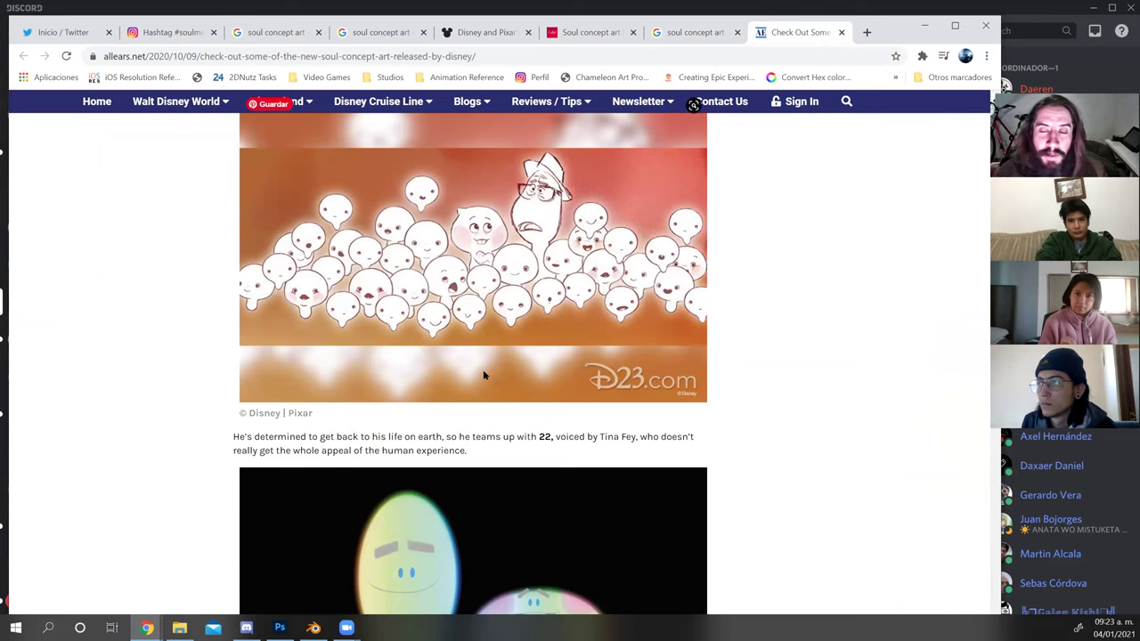
{"action": "scroll", "coordinate": [483, 375], "scroll_direction": "down", "scroll_amount": 6}
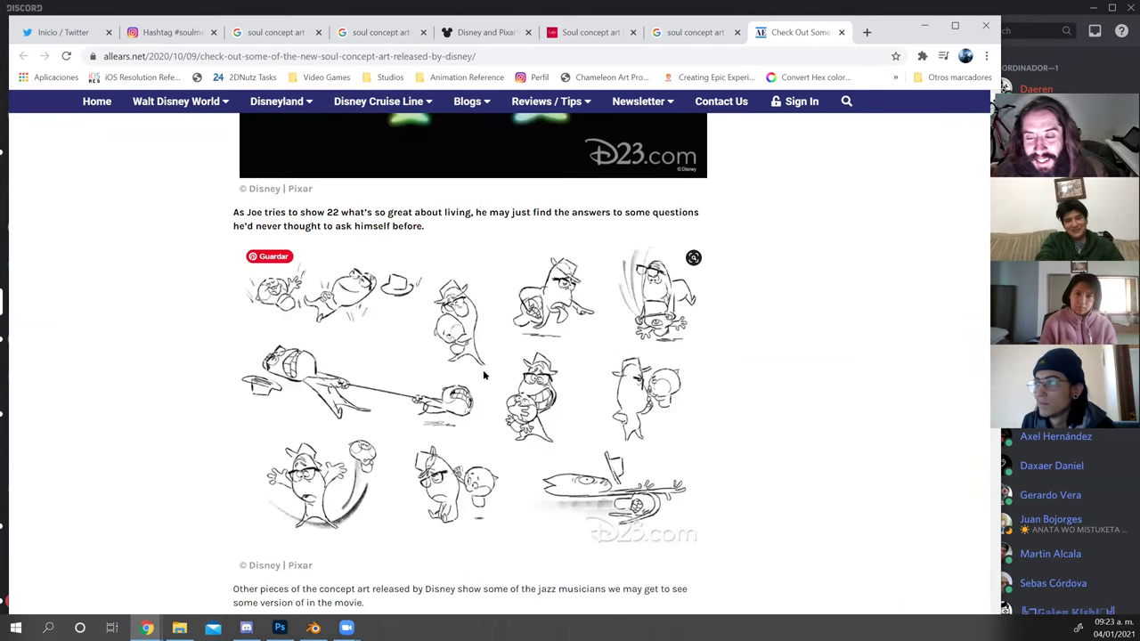
{"action": "scroll", "coordinate": [483, 375], "scroll_direction": "down", "scroll_amount": 5}
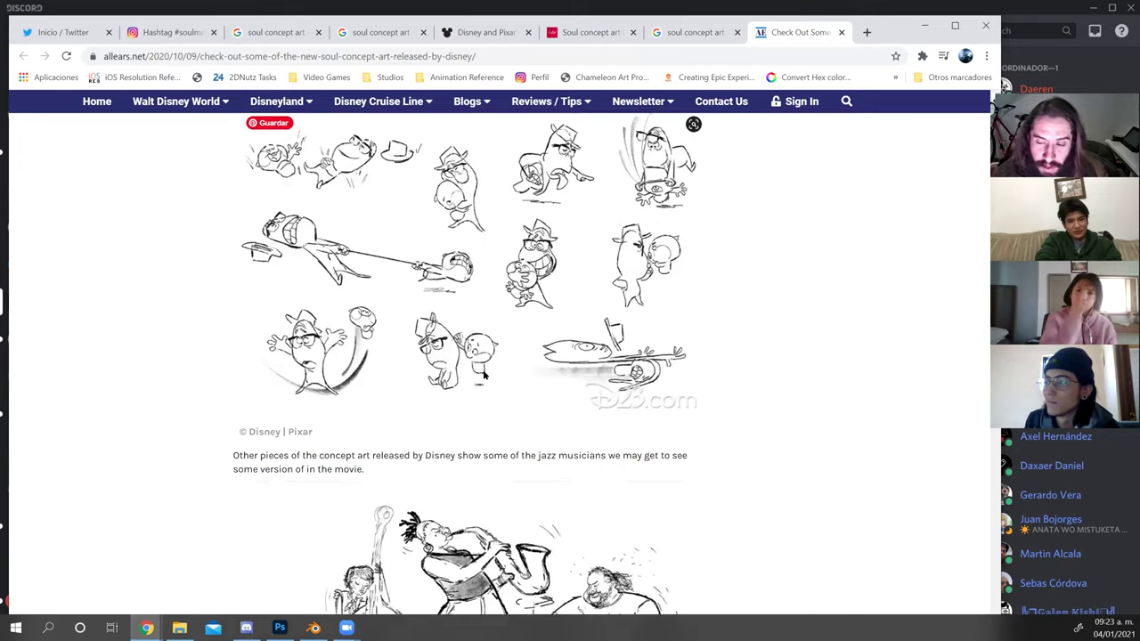
Copy the AllEars article's link, post it in Discord's arte-moderno-e-ilustración channel and return to the article in Chrome.
{"action": "left_click", "coordinate": [534, 56]}
{"action": "key", "text": "ctrl+c"}
{"action": "mouse_move", "coordinate": [530, 111]}
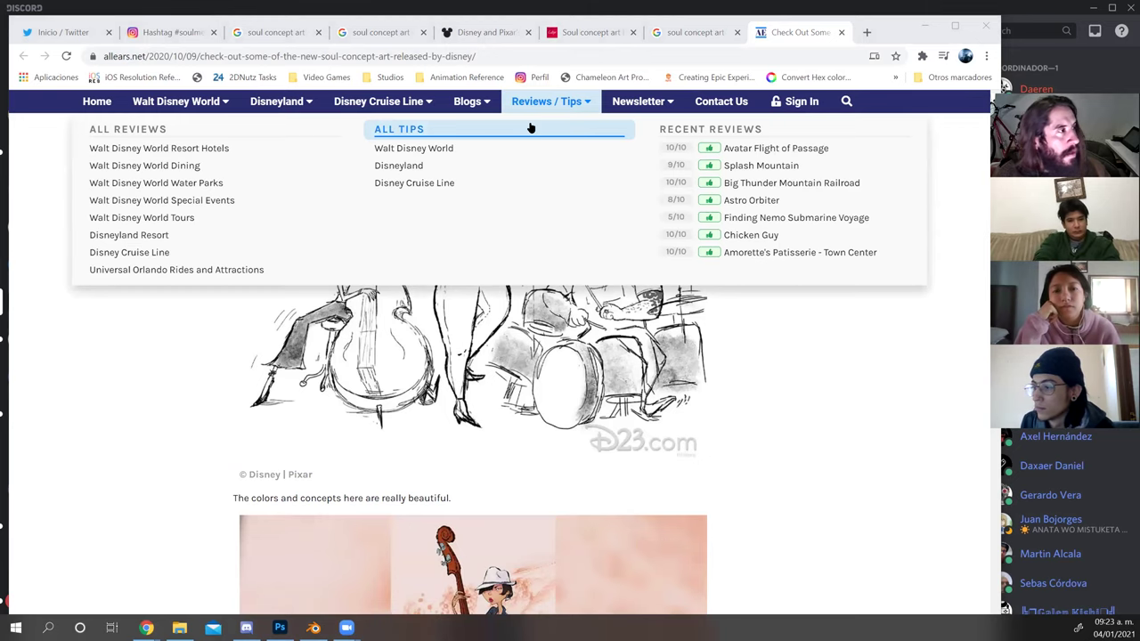
{"action": "key", "text": "alt+Tab"}
{"action": "key", "text": "ctrl+v"}
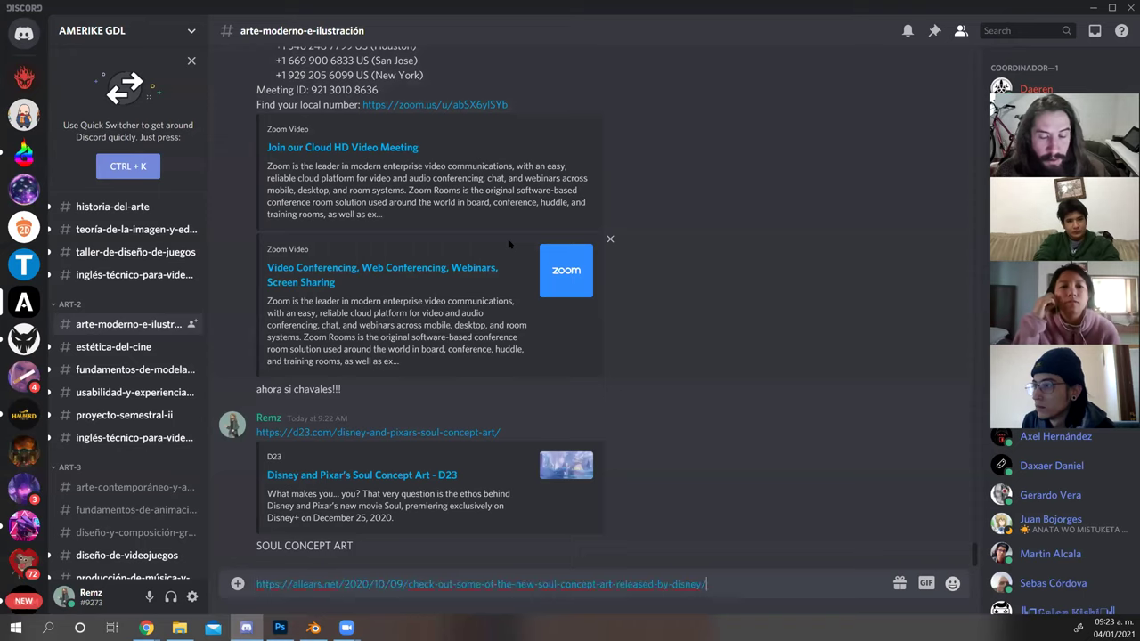
{"action": "key", "text": "Return"}
{"action": "key", "text": "alt+Tab"}
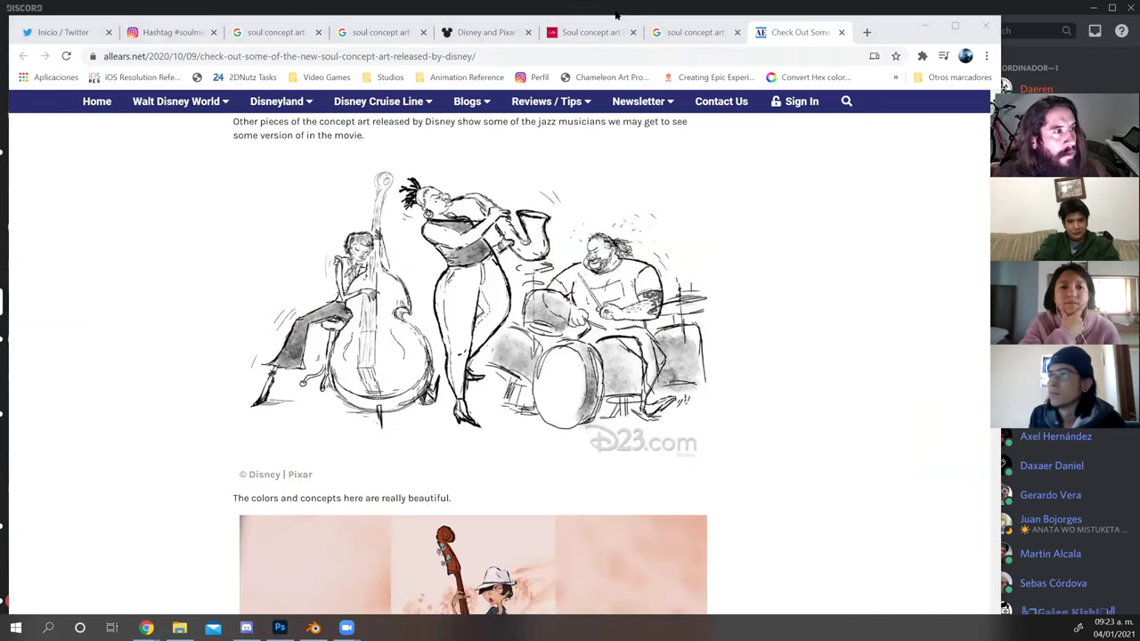
Switch to Photoshop, bring back the panels and display only the Capa 1 character sketch above the background.
{"action": "key", "text": "alt+Tab"}
{"action": "key", "text": "Tab"}
{"action": "left_click_drag", "start_coordinate": [791, 248], "coordinate": [800, 183]}
{"action": "left_click", "coordinate": [794, 297]}
{"action": "key", "text": "z"}
{"action": "left_click_drag", "start_coordinate": [595, 311], "coordinate": [618, 314]}
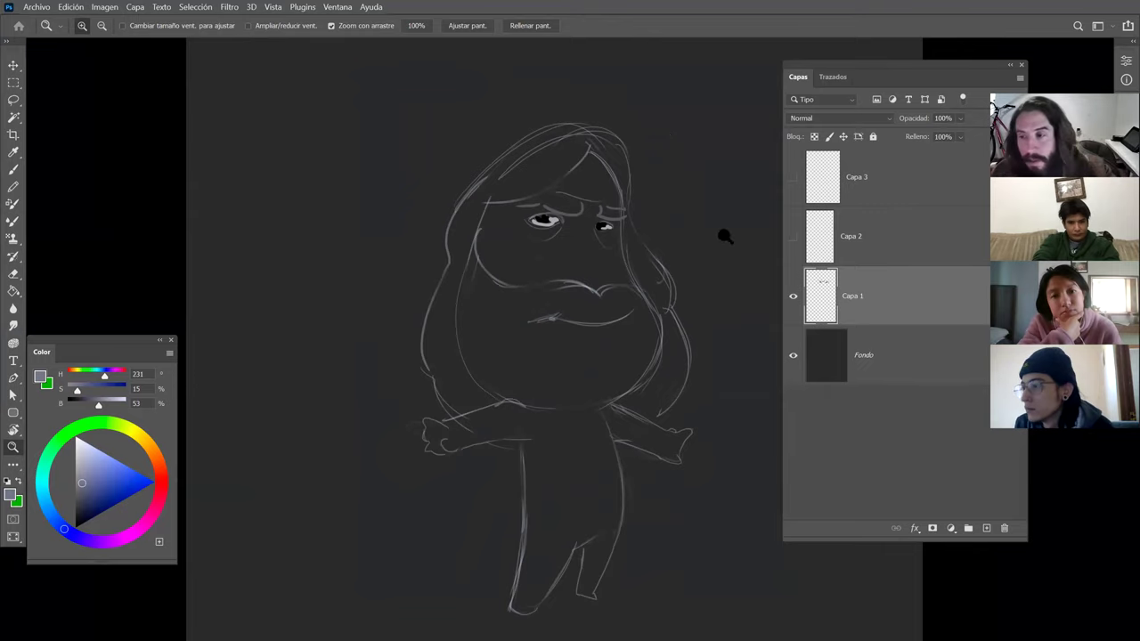
Hide Capa 1, make Capa 2 active and show the sketches on Capa 2 and Capa 3.
{"action": "left_click", "coordinate": [793, 296]}
{"action": "left_click", "coordinate": [794, 237]}
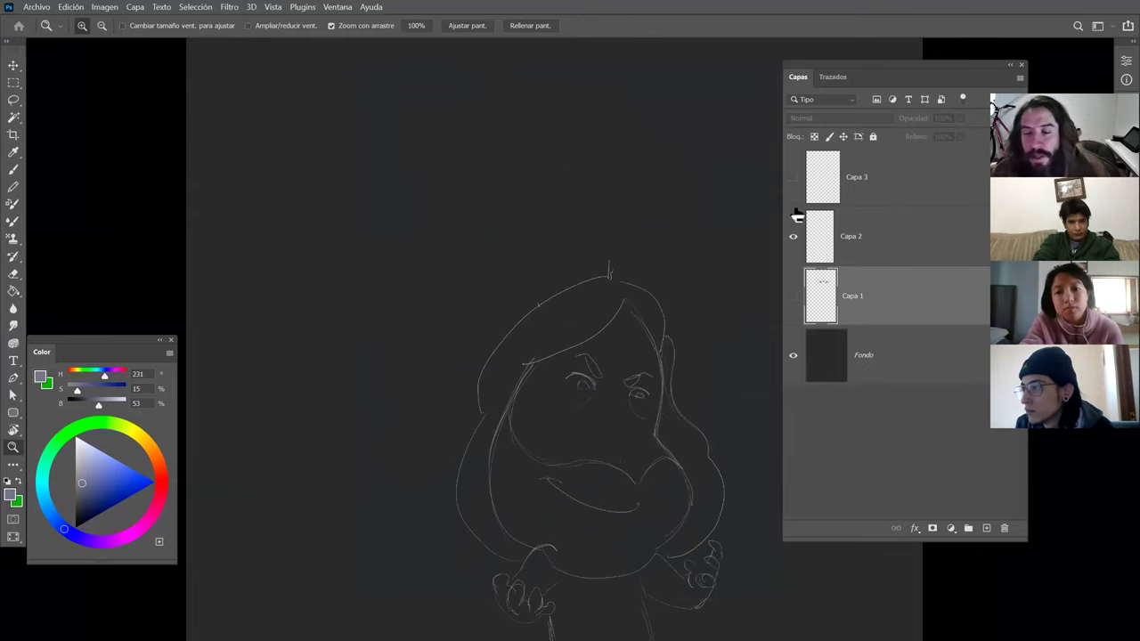
{"action": "left_click_drag", "start_coordinate": [672, 312], "coordinate": [645, 307]}
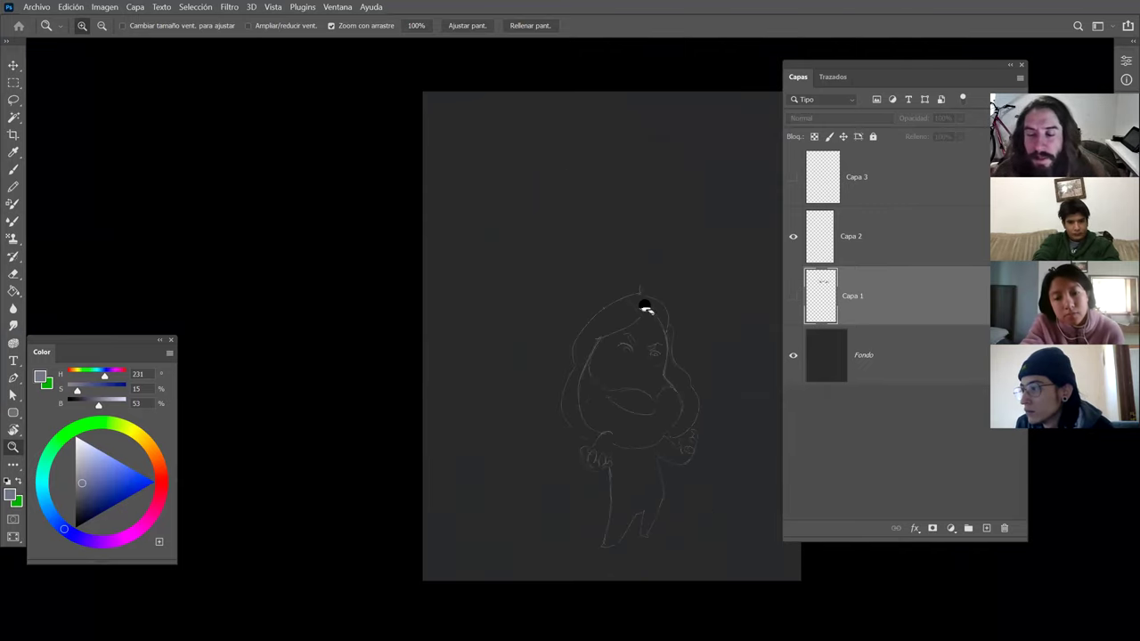
{"action": "left_click", "coordinate": [831, 216]}
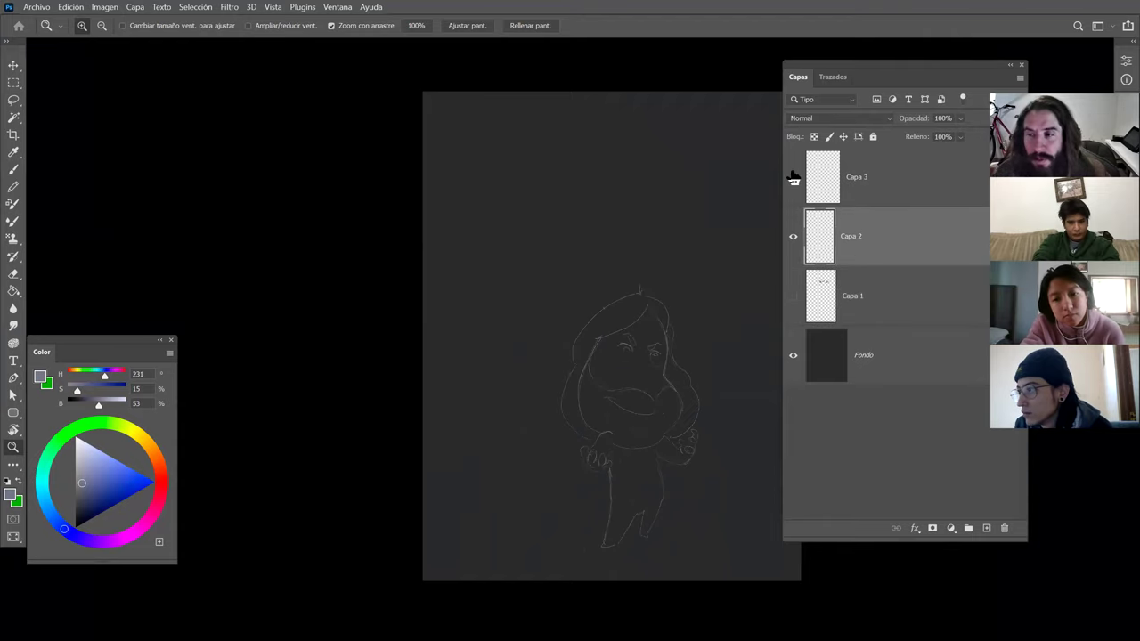
{"action": "left_click", "coordinate": [794, 177]}
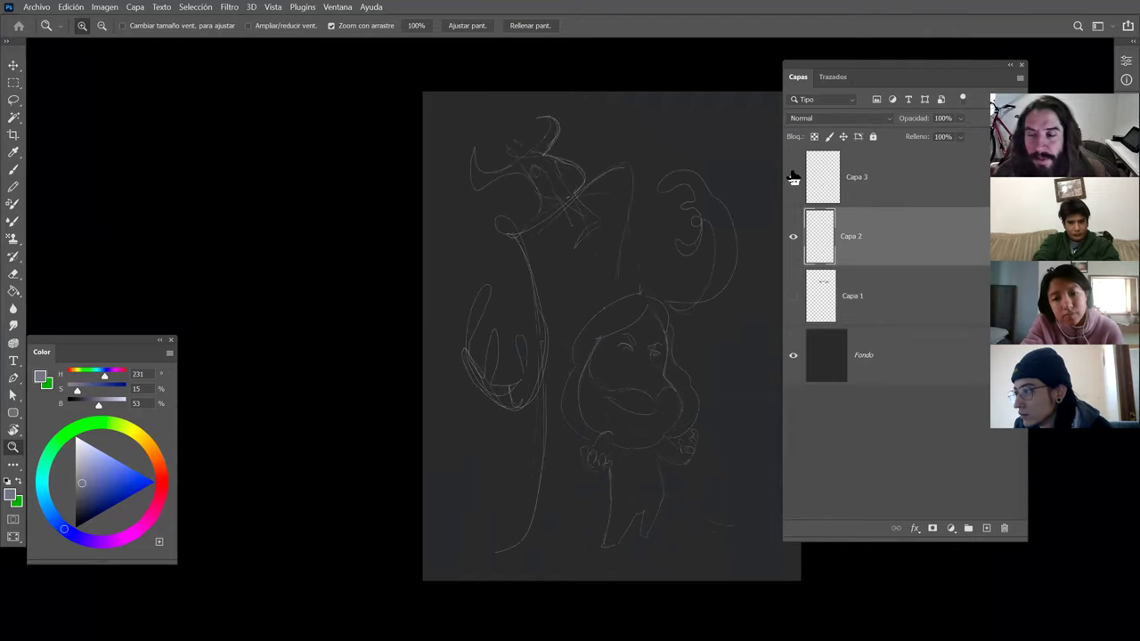
{"action": "left_click_drag", "start_coordinate": [611, 318], "coordinate": [603, 263]}
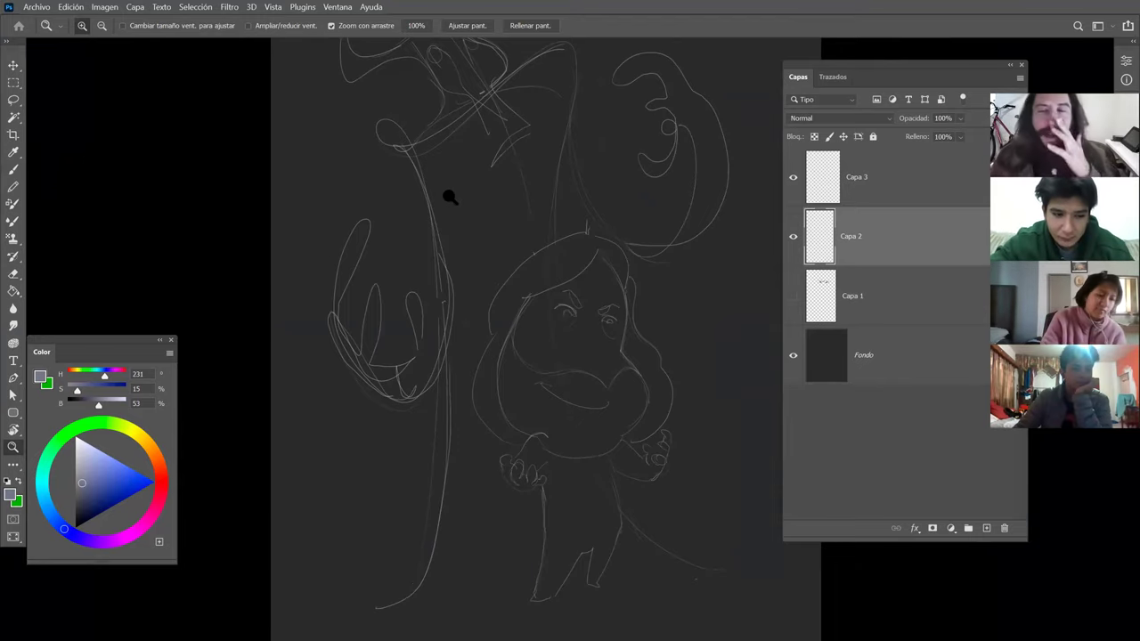
Examine the Capa 2 and Capa 3 sketches up close, glancing at the AllEars jazz musician drawings in Chrome.
{"action": "left_click_drag", "start_coordinate": [489, 140], "coordinate": [490, 211]}
{"action": "key", "text": "alt"}
{"action": "key", "text": "alt+Tab"}
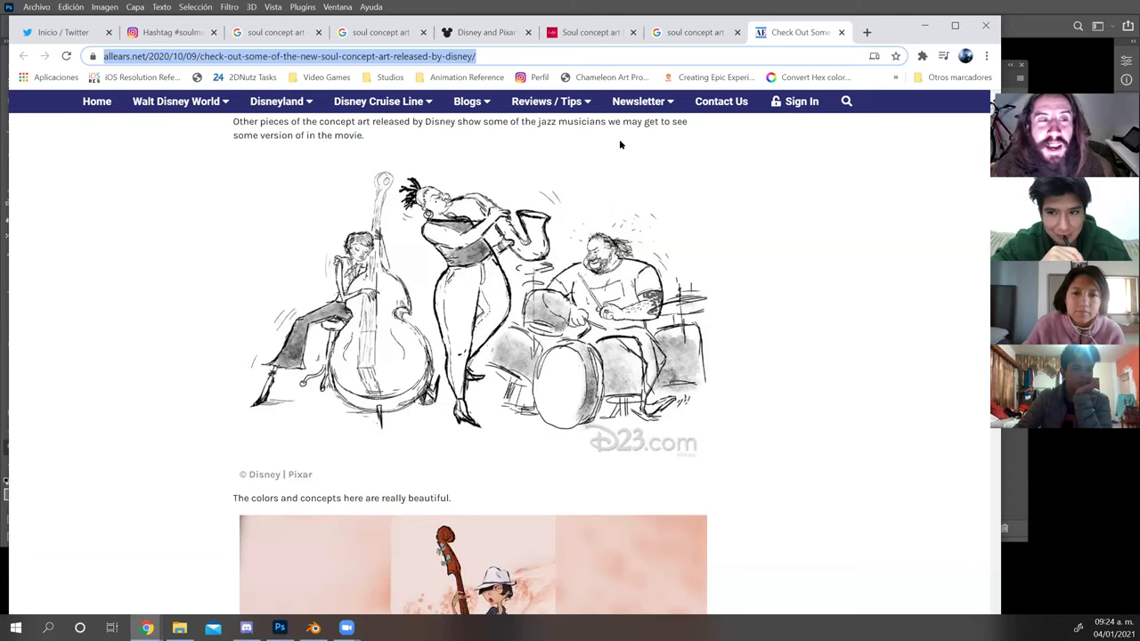
{"action": "key", "text": "alt+Tab"}
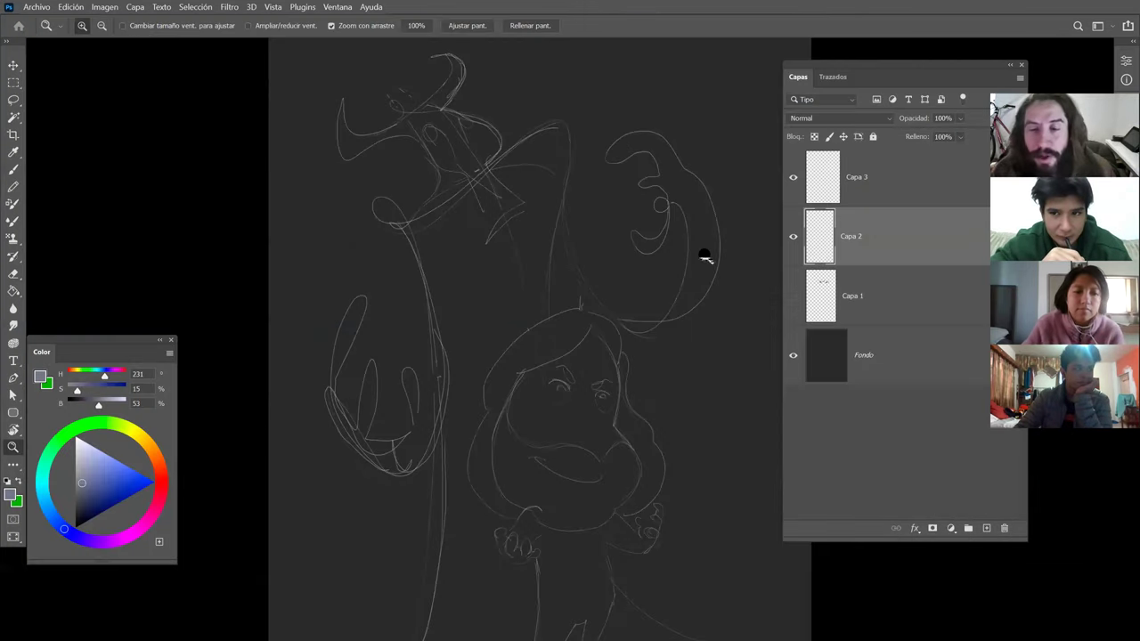
{"action": "mouse_move", "coordinate": [620, 403]}
{"action": "left_mouse_down"}
{"action": "mouse_move", "coordinate": [647, 410]}
{"action": "mouse_move", "coordinate": [631, 412]}
{"action": "left_mouse_up"}
{"action": "left_click_drag", "start_coordinate": [603, 372], "coordinate": [565, 270]}
{"action": "left_click_drag", "start_coordinate": [558, 337], "coordinate": [542, 280]}
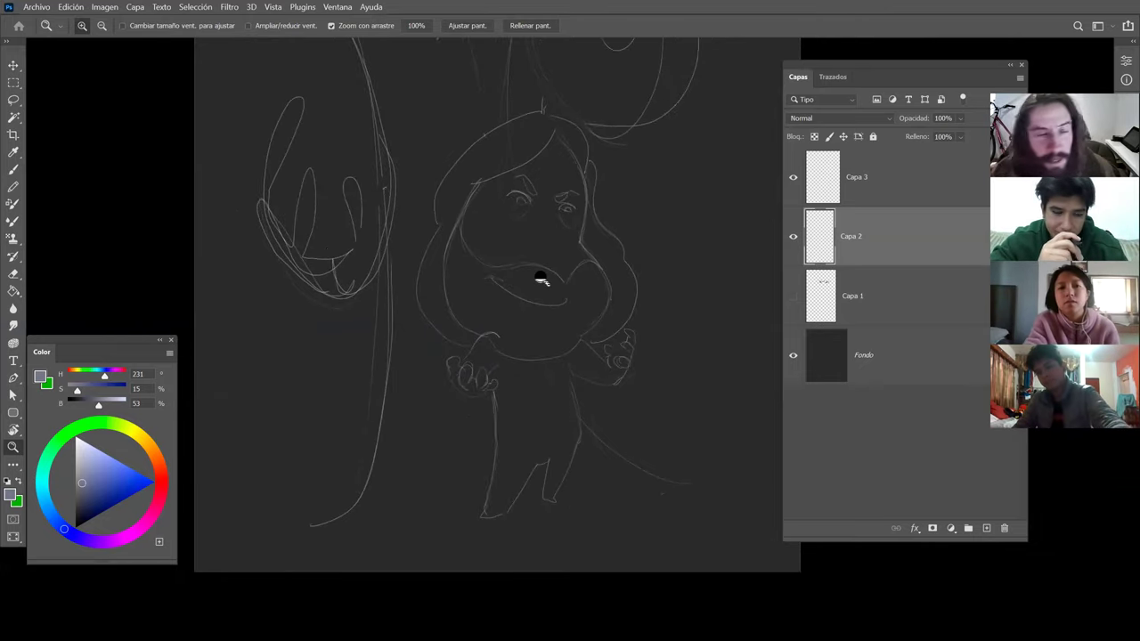
Switch to Blender and show the cube and Grease Pencil strokes in wireframe shading.
{"action": "key", "text": "alt"}
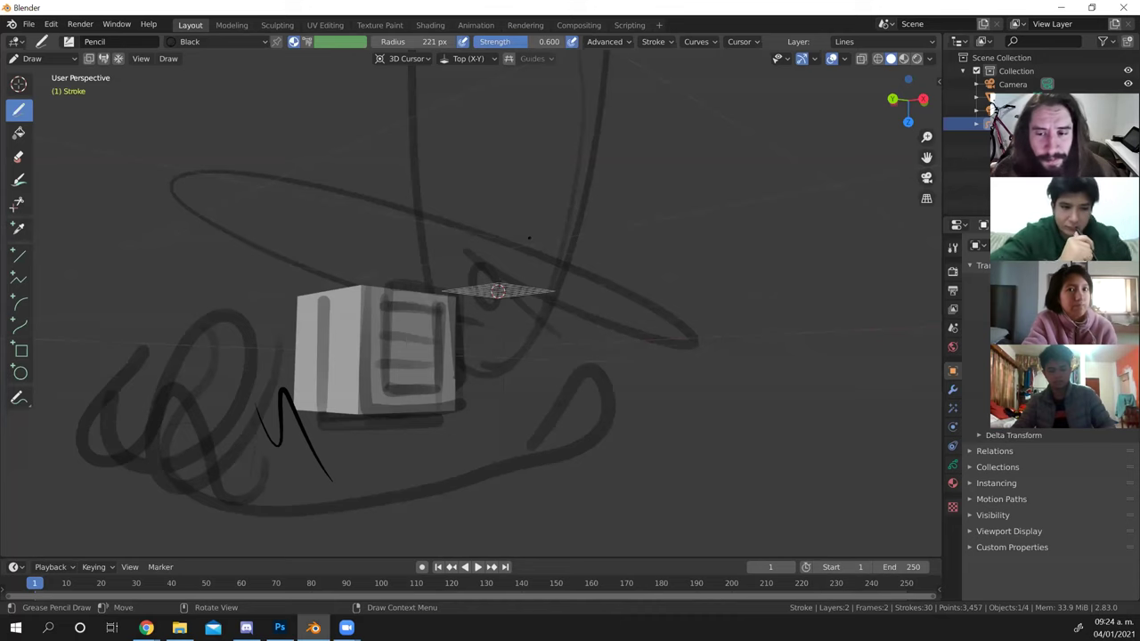
{"action": "key", "text": "z"}
{"action": "left_click", "coordinate": [263, 227]}
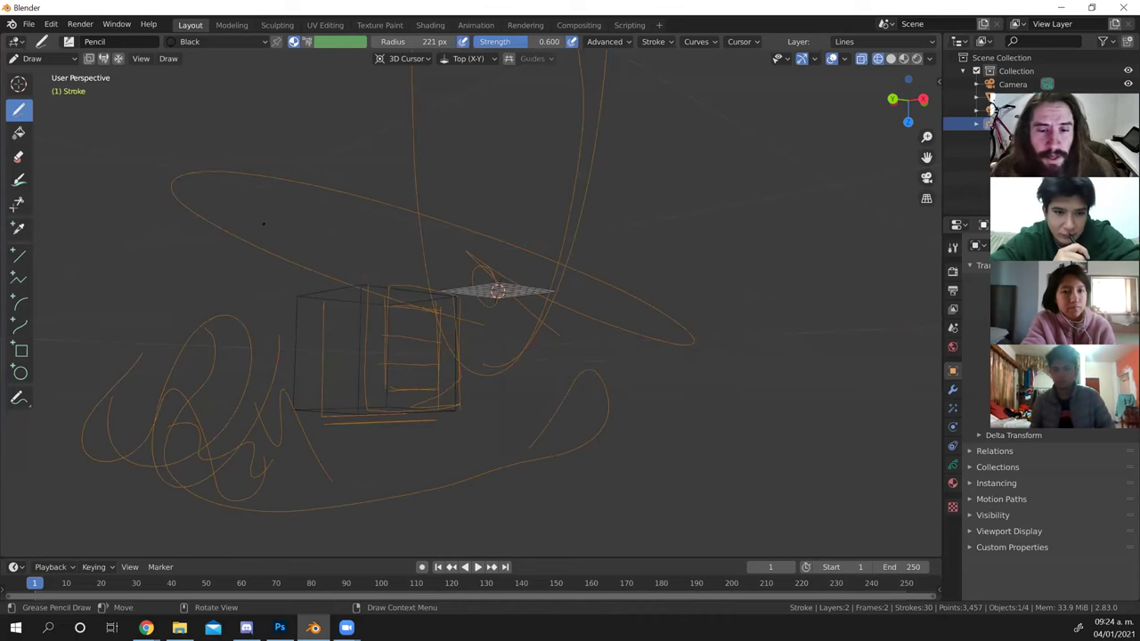
{"action": "scroll", "coordinate": [300, 268], "scroll_direction": "down", "scroll_amount": 1}
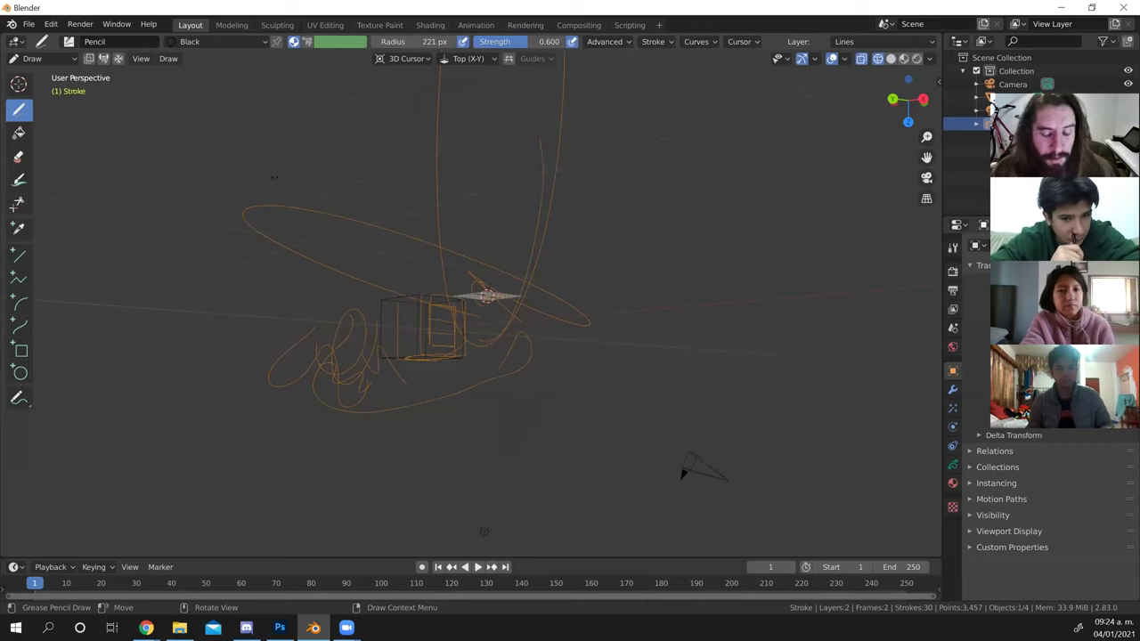
Stay in Draw mode and sketch a short curved pencil stroke above the 3D cursor.
{"action": "key", "text": "ctrl+Tab"}
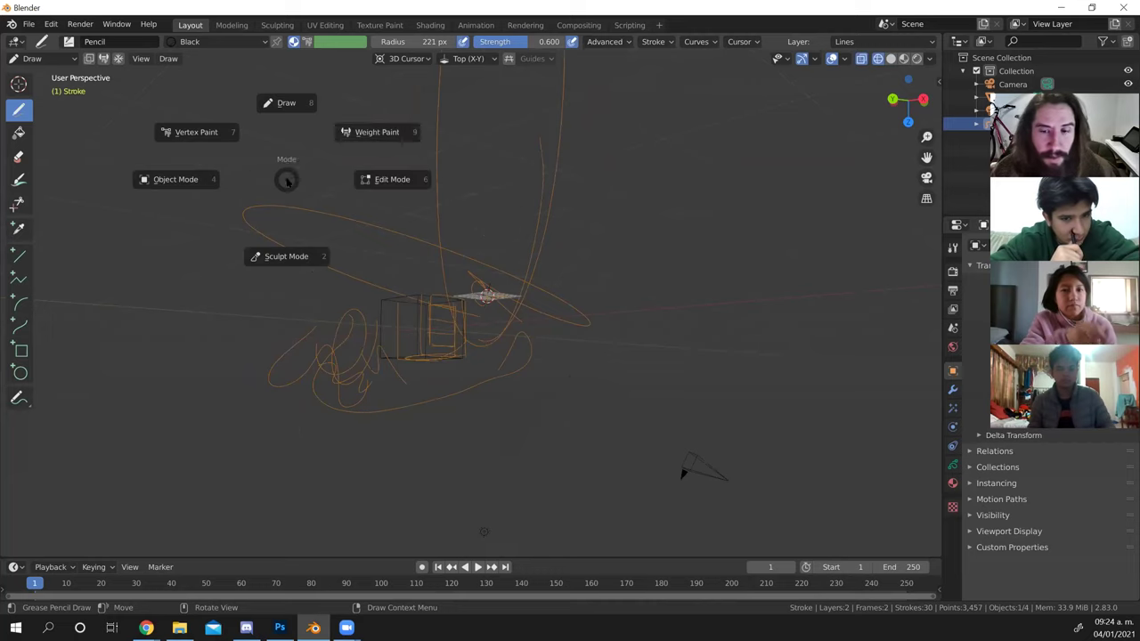
{"action": "left_click", "coordinate": [303, 107]}
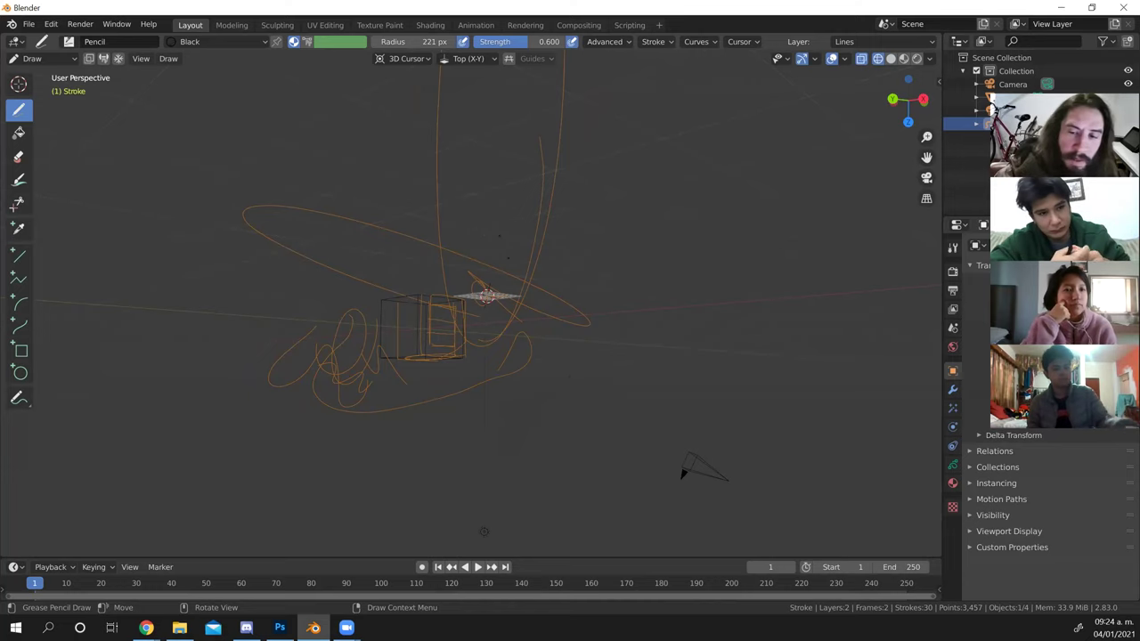
{"action": "left_click_drag", "start_coordinate": [502, 239], "coordinate": [515, 235]}
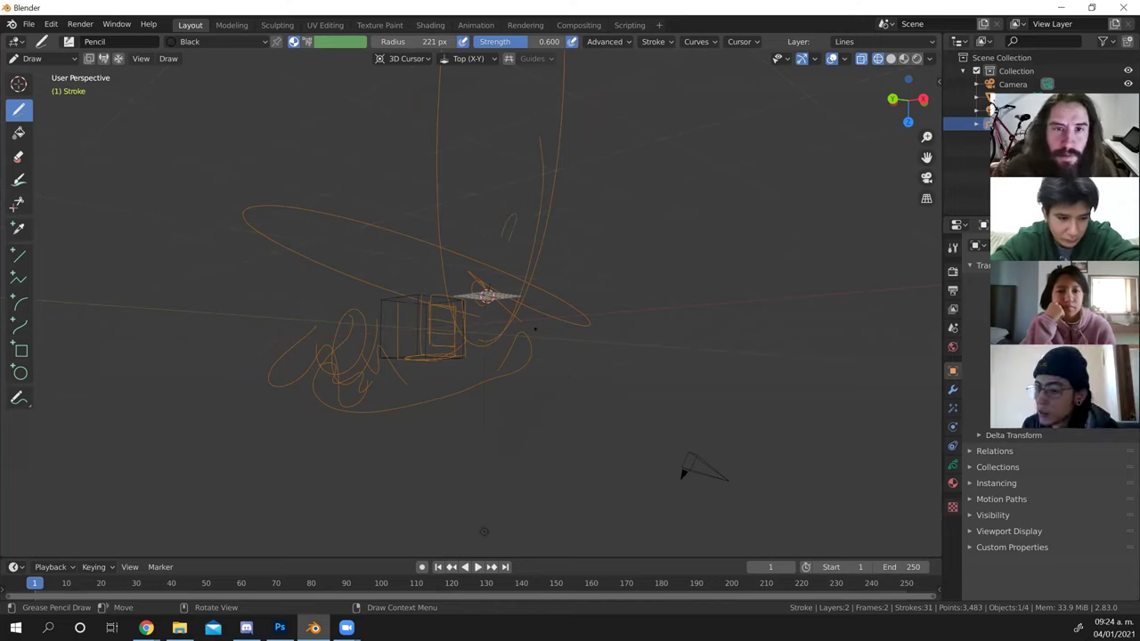
{"action": "scroll", "coordinate": [518, 238], "scroll_direction": "up", "scroll_amount": 5}
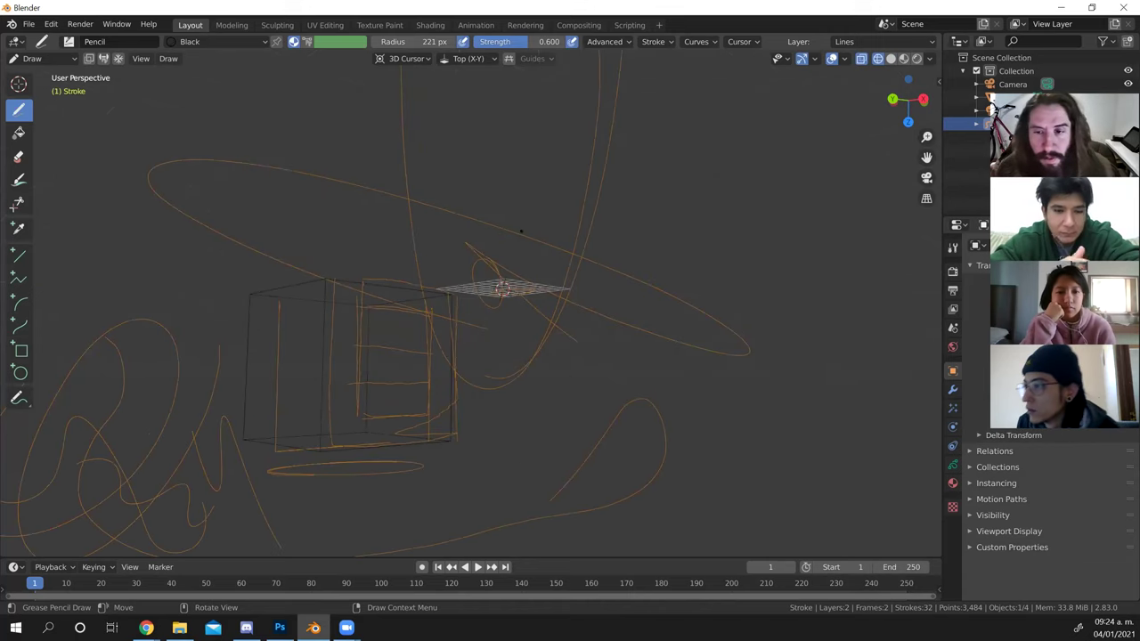
{"action": "scroll", "coordinate": [486, 180], "scroll_direction": "down", "scroll_amount": 4}
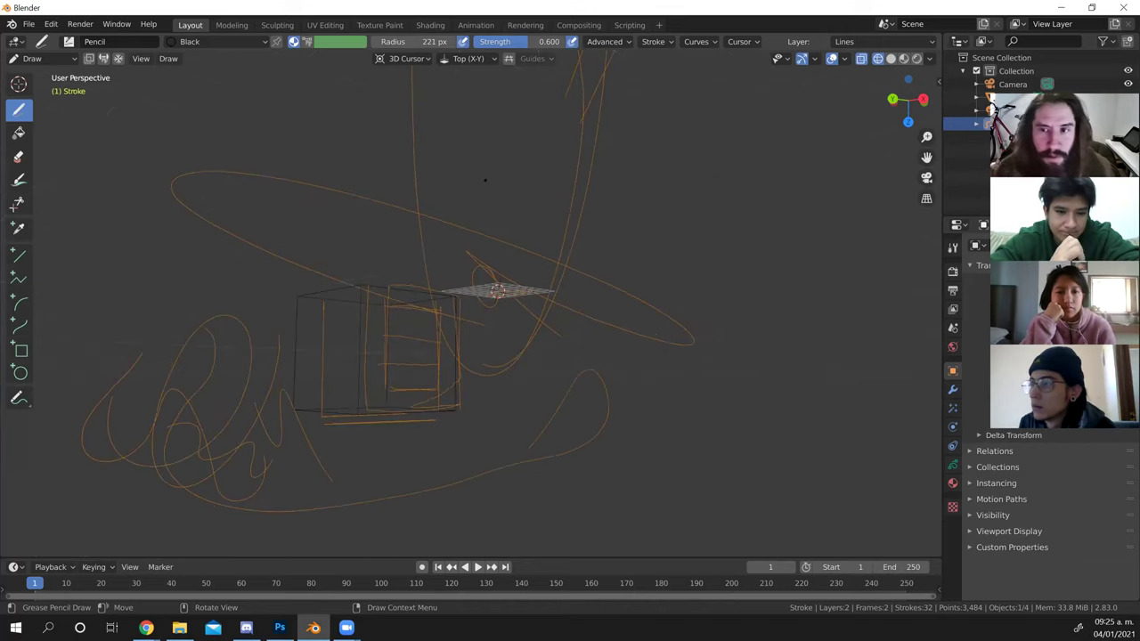
{"action": "left_click_drag", "start_coordinate": [561, 162], "coordinate": [539, 253]}
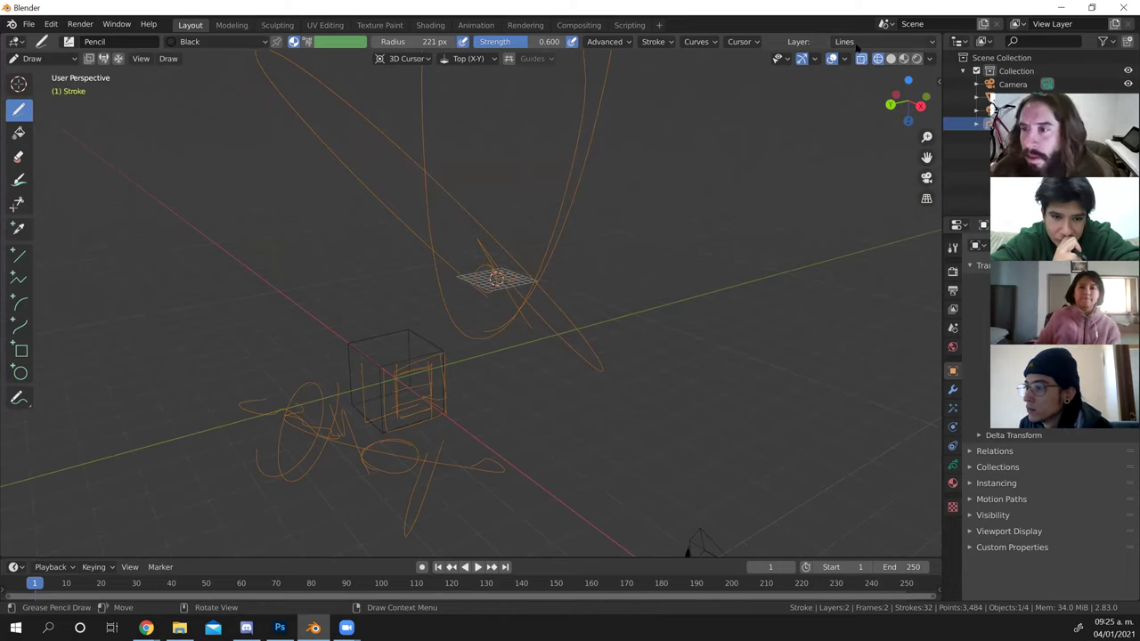
Step through the timeline to frame 0 and switch the Stroke object to Object Mode.
{"action": "key", "text": "Left"}
{"action": "key", "text": "Right"}
{"action": "key", "text": "Right"}
{"action": "key", "text": "Left"}
{"action": "key", "text": "Left"}
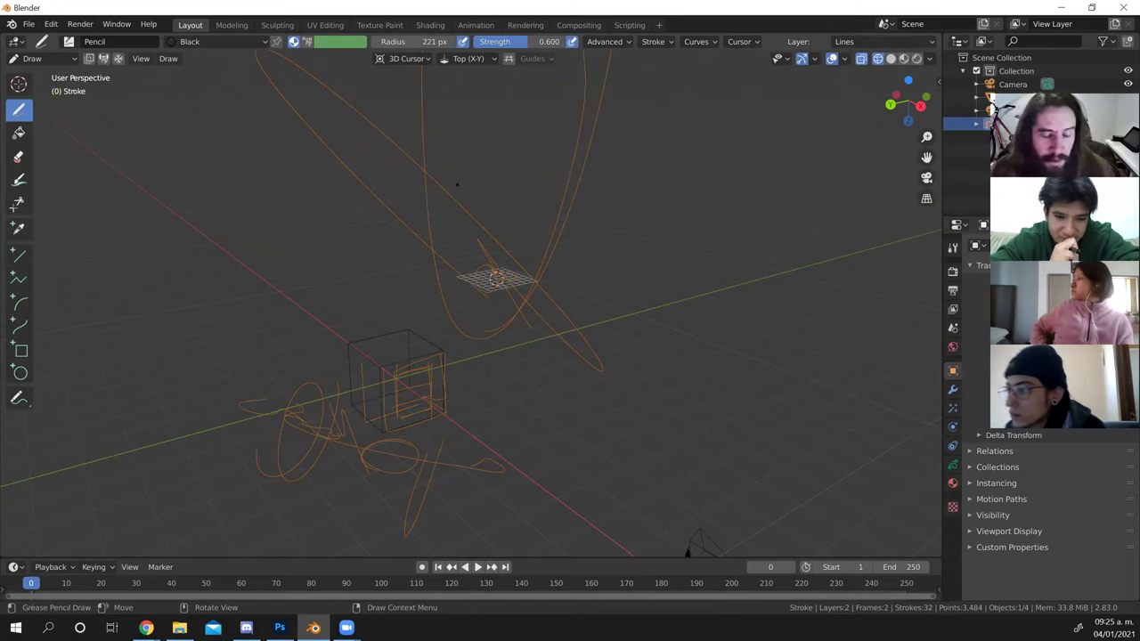
{"action": "key", "text": "ctrl+Tab"}
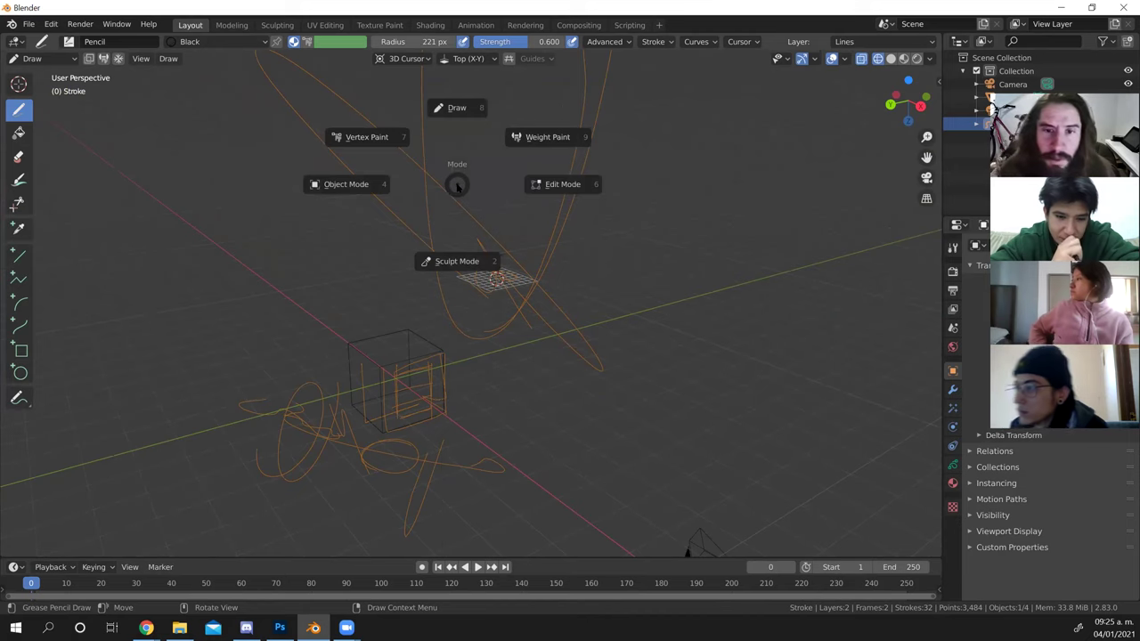
{"action": "left_click", "coordinate": [375, 189]}
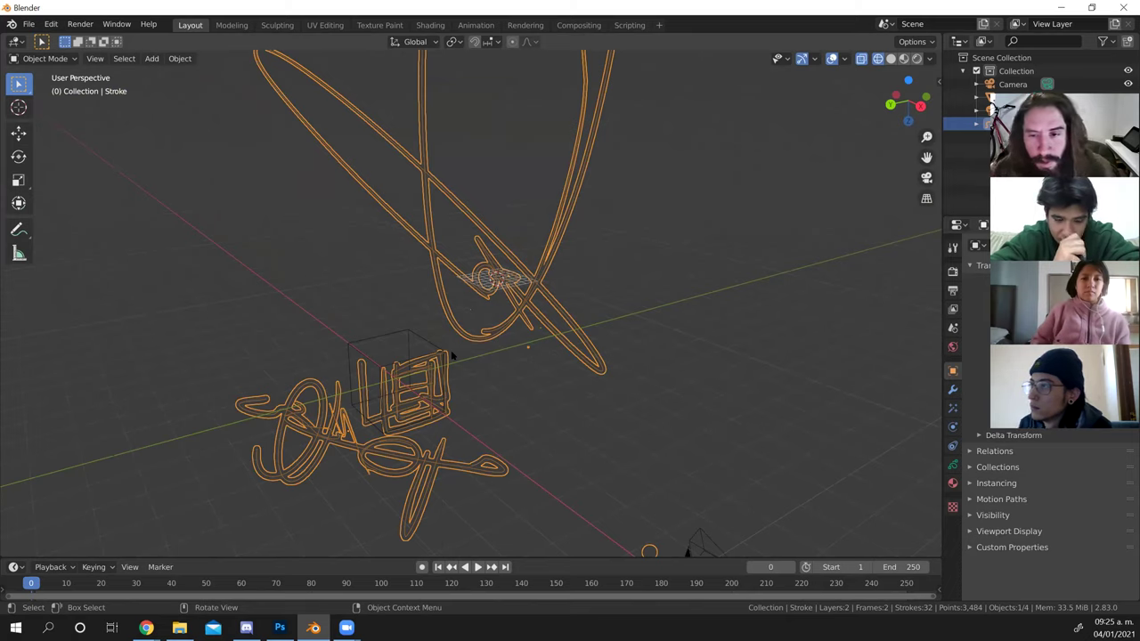
Check the Quick Favorites and deselect the Stroke object.
{"action": "key", "text": "q"}
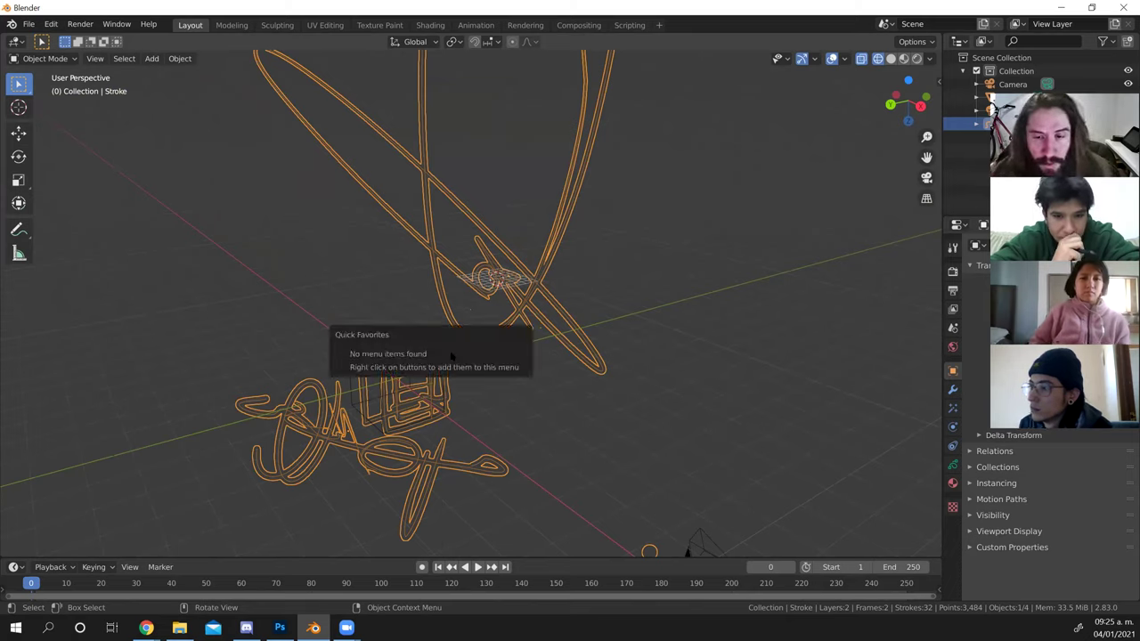
{"action": "key", "text": "q"}
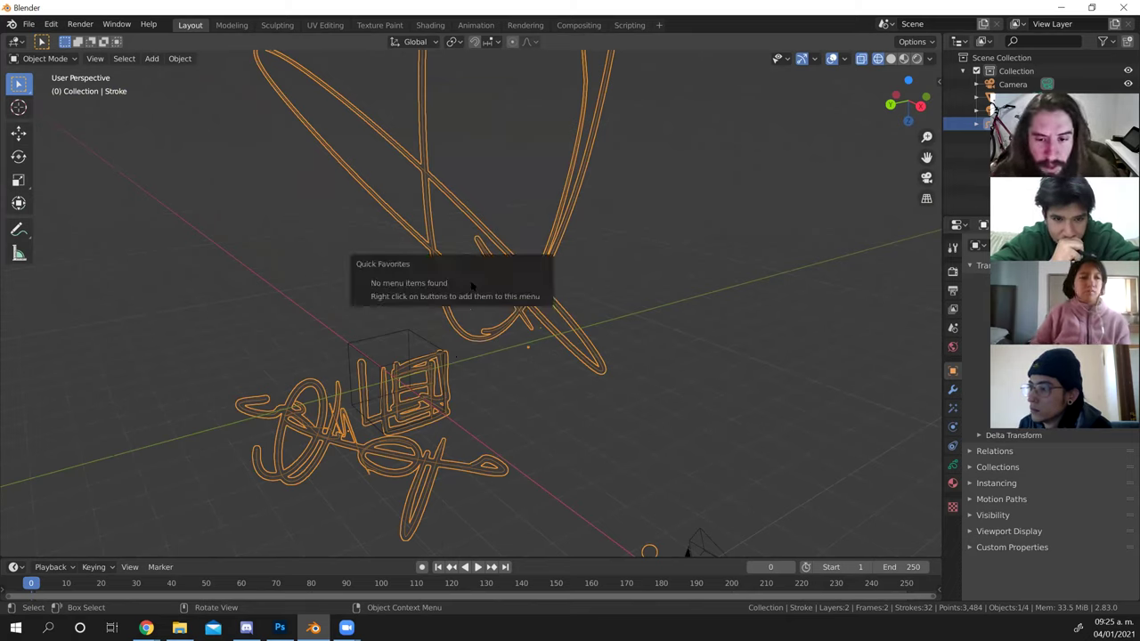
{"action": "right_click", "coordinate": [511, 220]}
{"action": "left_click", "coordinate": [338, 220]}
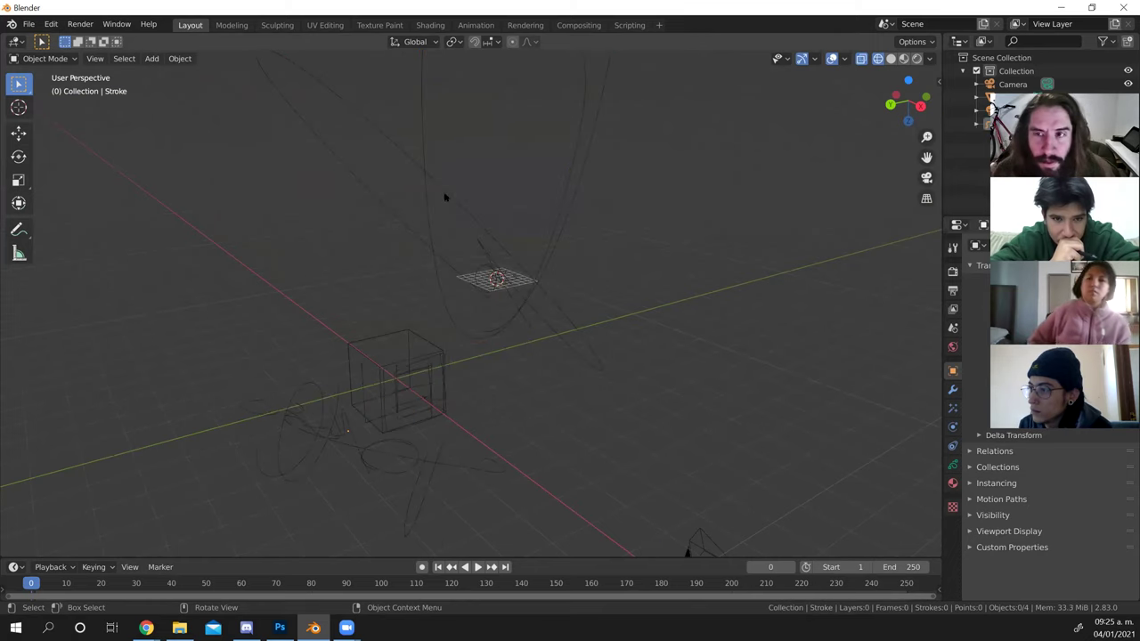
{"action": "scroll", "coordinate": [434, 377], "scroll_direction": "up", "scroll_amount": 5}
{"action": "scroll", "coordinate": [417, 395], "scroll_direction": "down", "scroll_amount": 3}
{"action": "scroll", "coordinate": [417, 396], "scroll_direction": "down", "scroll_amount": 1}
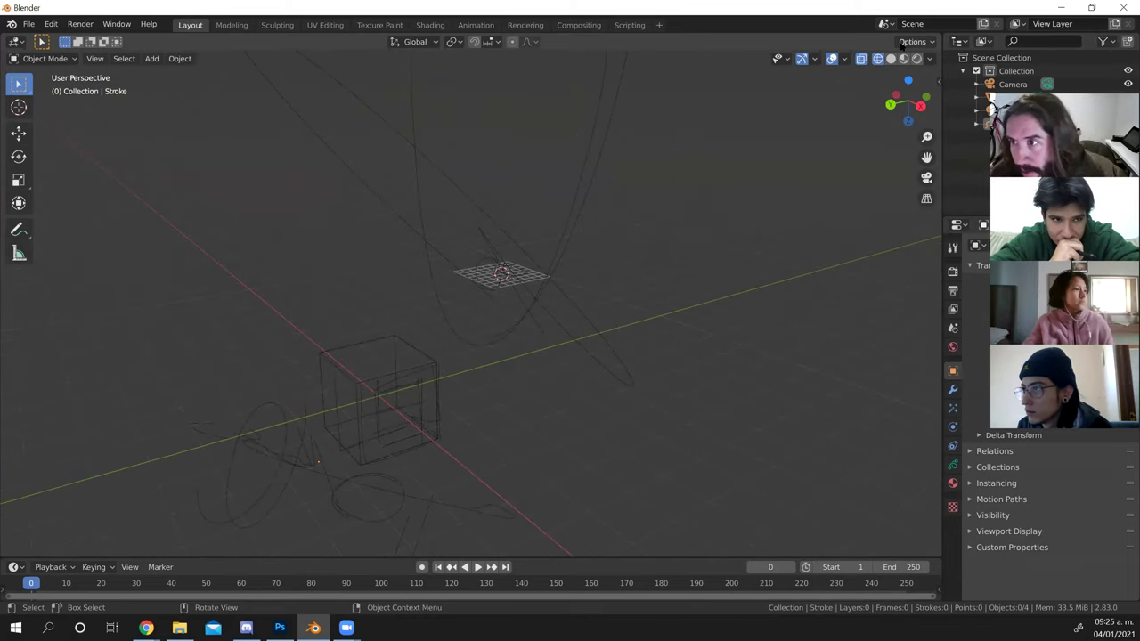
Look over the object types visibility list, return the viewport to solid shading and view the strokes around the cube.
{"action": "left_click", "coordinate": [778, 59]}
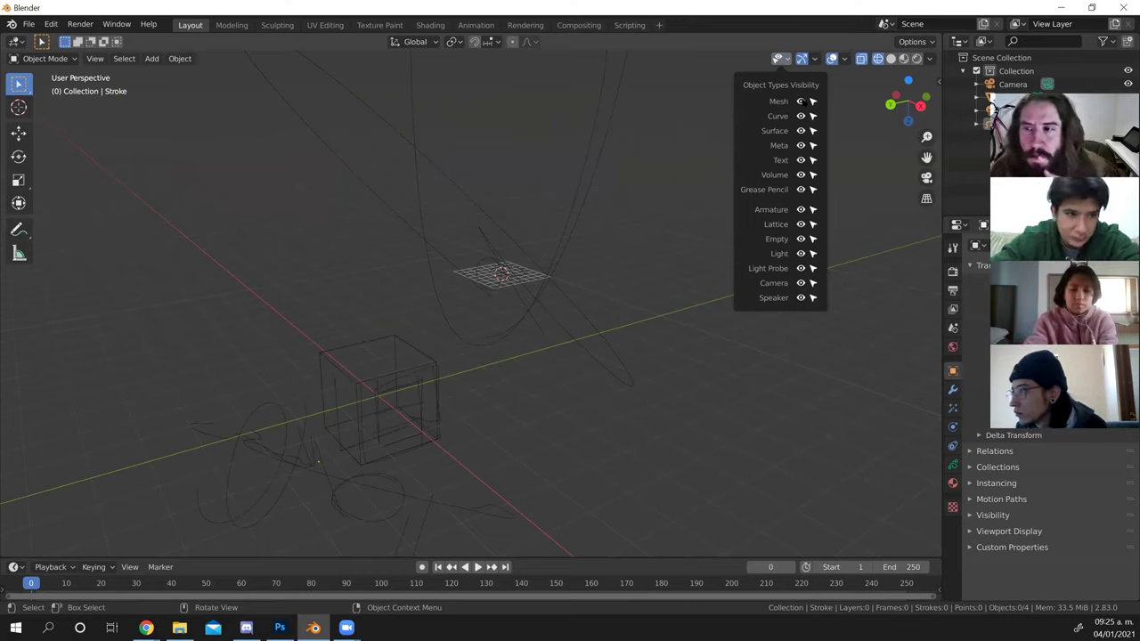
{"action": "left_click", "coordinate": [777, 57]}
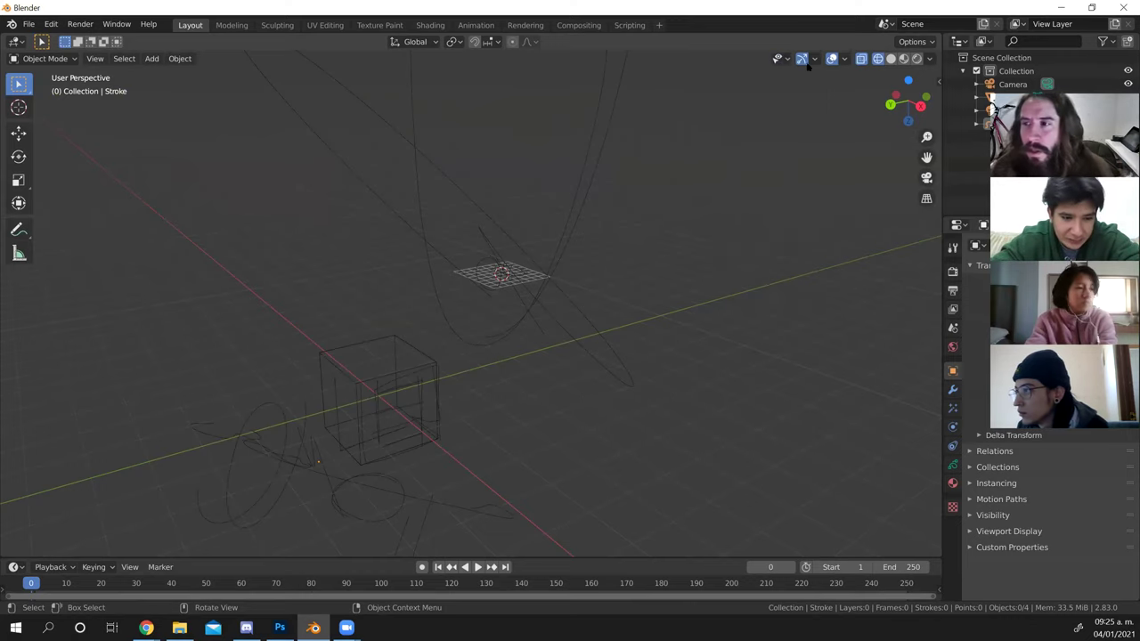
{"action": "left_click", "coordinate": [891, 57]}
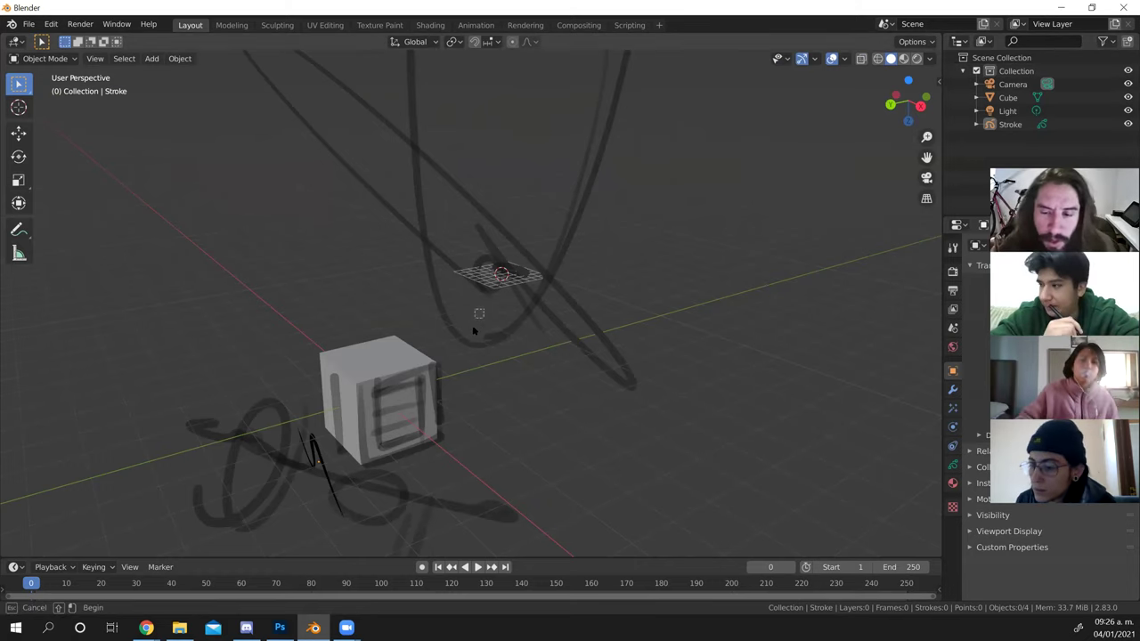
{"action": "mouse_move", "coordinate": [485, 313]}
{"action": "left_mouse_down"}
{"action": "mouse_move", "coordinate": [496, 331]}
{"action": "mouse_move", "coordinate": [552, 270]}
{"action": "mouse_move", "coordinate": [479, 295]}
{"action": "mouse_move", "coordinate": [512, 252]}
{"action": "mouse_move", "coordinate": [448, 340]}
{"action": "mouse_move", "coordinate": [626, 270]}
{"action": "mouse_move", "coordinate": [641, 234]}
{"action": "mouse_move", "coordinate": [561, 247]}
{"action": "mouse_move", "coordinate": [555, 273]}
{"action": "mouse_move", "coordinate": [578, 274]}
{"action": "left_mouse_up"}
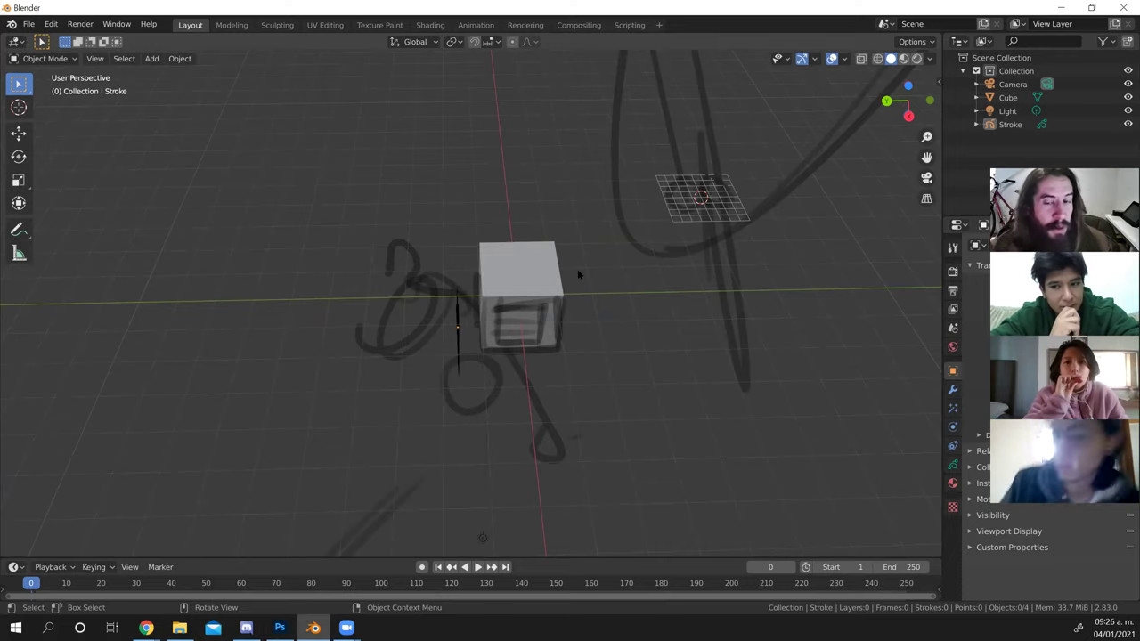
{"action": "mouse_move", "coordinate": [578, 274]}
{"action": "left_mouse_down"}
{"action": "mouse_move", "coordinate": [615, 238]}
{"action": "mouse_move", "coordinate": [571, 213]}
{"action": "mouse_move", "coordinate": [589, 196]}
{"action": "mouse_move", "coordinate": [603, 199]}
{"action": "mouse_move", "coordinate": [478, 304]}
{"action": "left_mouse_up"}
{"action": "mouse_move", "coordinate": [571, 233]}
{"action": "left_mouse_down"}
{"action": "mouse_move", "coordinate": [567, 253]}
{"action": "mouse_move", "coordinate": [587, 265]}
{"action": "mouse_move", "coordinate": [460, 315]}
{"action": "mouse_move", "coordinate": [524, 259]}
{"action": "mouse_move", "coordinate": [623, 203]}
{"action": "mouse_move", "coordinate": [675, 395]}
{"action": "mouse_move", "coordinate": [766, 396]}
{"action": "mouse_move", "coordinate": [775, 530]}
{"action": "mouse_move", "coordinate": [536, 251]}
{"action": "left_mouse_up"}
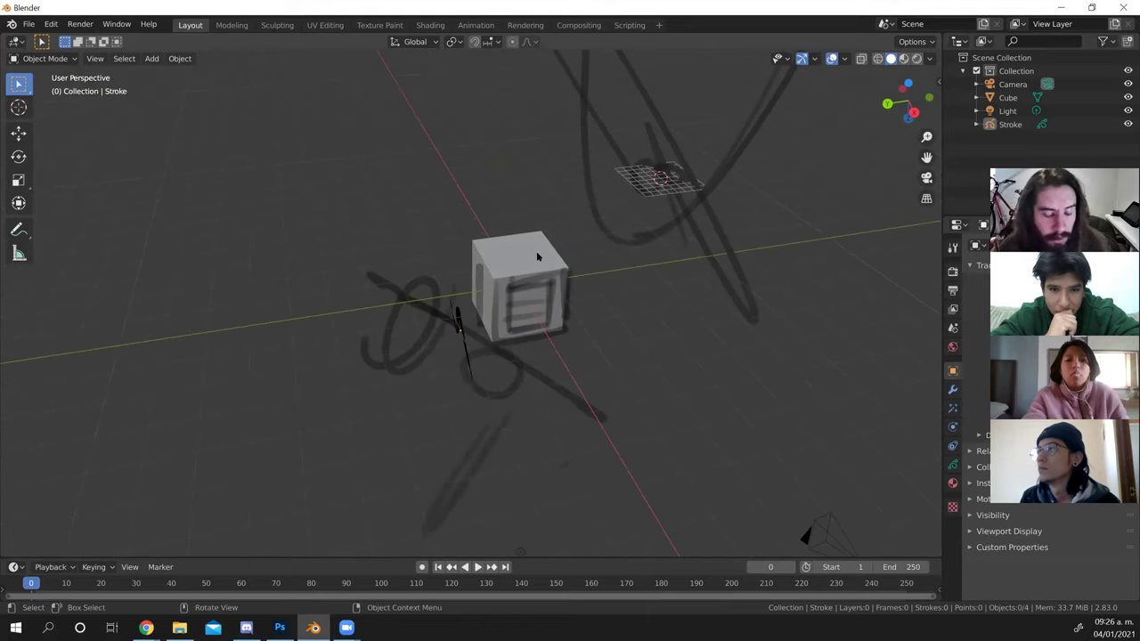
Switch to Draw mode at frame 0 and draw large looping strokes around the cube on the Top (X-Y) plane.
{"action": "key", "text": "ctrl+Tab"}
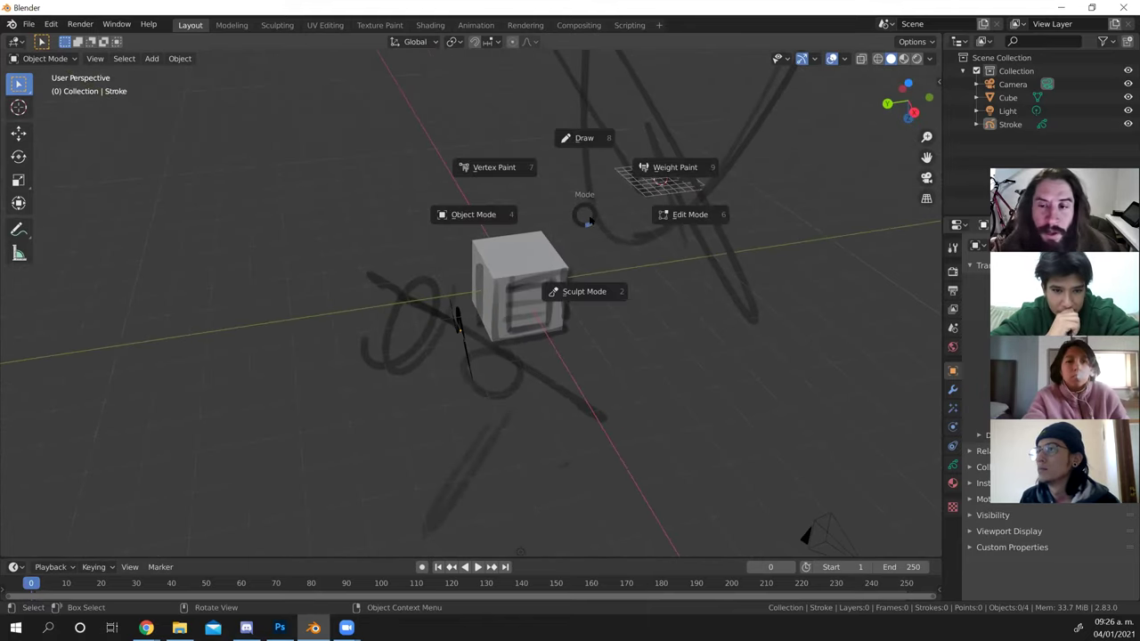
{"action": "left_click", "coordinate": [585, 138]}
{"action": "mouse_move", "coordinate": [681, 299]}
{"action": "left_mouse_down"}
{"action": "mouse_move", "coordinate": [644, 367]}
{"action": "mouse_move", "coordinate": [739, 418]}
{"action": "mouse_move", "coordinate": [747, 364]}
{"action": "mouse_move", "coordinate": [193, 321]}
{"action": "left_mouse_up"}
{"action": "mouse_move", "coordinate": [356, 294]}
{"action": "left_mouse_down"}
{"action": "mouse_move", "coordinate": [428, 320]}
{"action": "mouse_move", "coordinate": [537, 230]}
{"action": "left_mouse_up"}
{"action": "mouse_move", "coordinate": [517, 274]}
{"action": "left_mouse_down"}
{"action": "mouse_move", "coordinate": [611, 224]}
{"action": "mouse_move", "coordinate": [732, 257]}
{"action": "mouse_move", "coordinate": [790, 250]}
{"action": "mouse_move", "coordinate": [712, 309]}
{"action": "mouse_move", "coordinate": [768, 272]}
{"action": "mouse_move", "coordinate": [743, 281]}
{"action": "left_mouse_up"}
{"action": "left_click_drag", "start_coordinate": [608, 510], "coordinate": [615, 498]}
Set the drawing plane to Side (Y-Z) and draw large concentric loops beside the cube.
{"action": "left_click", "coordinate": [469, 58]}
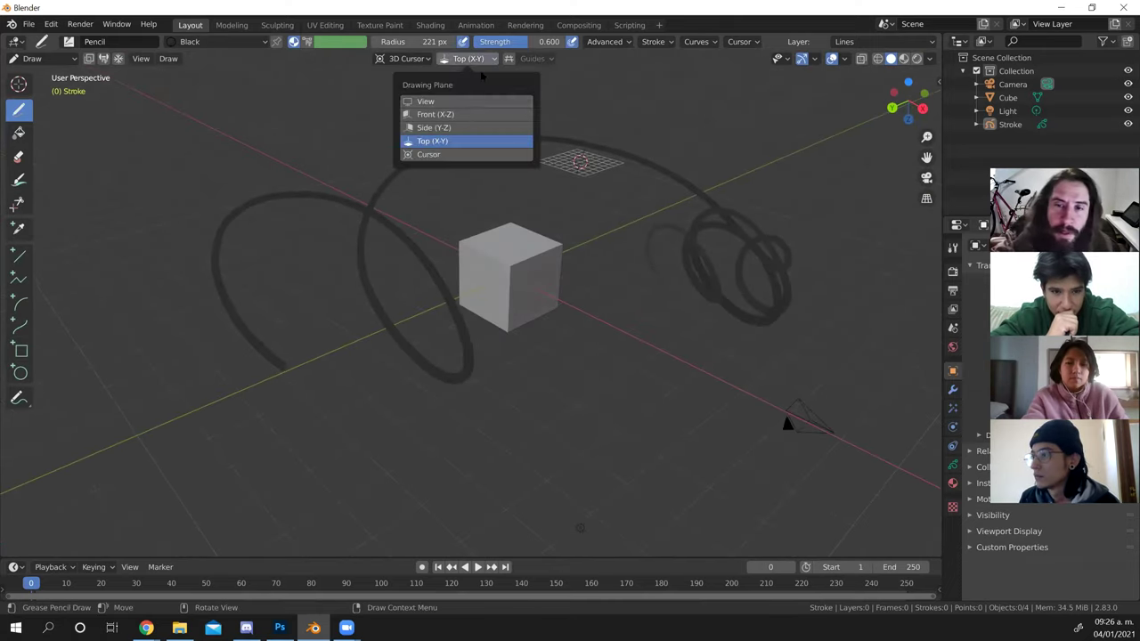
{"action": "left_click", "coordinate": [467, 128]}
{"action": "mouse_move", "coordinate": [646, 191]}
{"action": "left_mouse_down"}
{"action": "mouse_move", "coordinate": [539, 192]}
{"action": "mouse_move", "coordinate": [512, 356]}
{"action": "mouse_move", "coordinate": [474, 347]}
{"action": "mouse_move", "coordinate": [687, 294]}
{"action": "mouse_move", "coordinate": [675, 355]}
{"action": "mouse_move", "coordinate": [579, 361]}
{"action": "mouse_move", "coordinate": [815, 264]}
{"action": "left_mouse_up"}
{"action": "left_click_drag", "start_coordinate": [612, 476], "coordinate": [622, 538]}
Set the drawing plane to View and draw oval strokes near the cube from several viewing angles.
{"action": "left_click", "coordinate": [470, 59]}
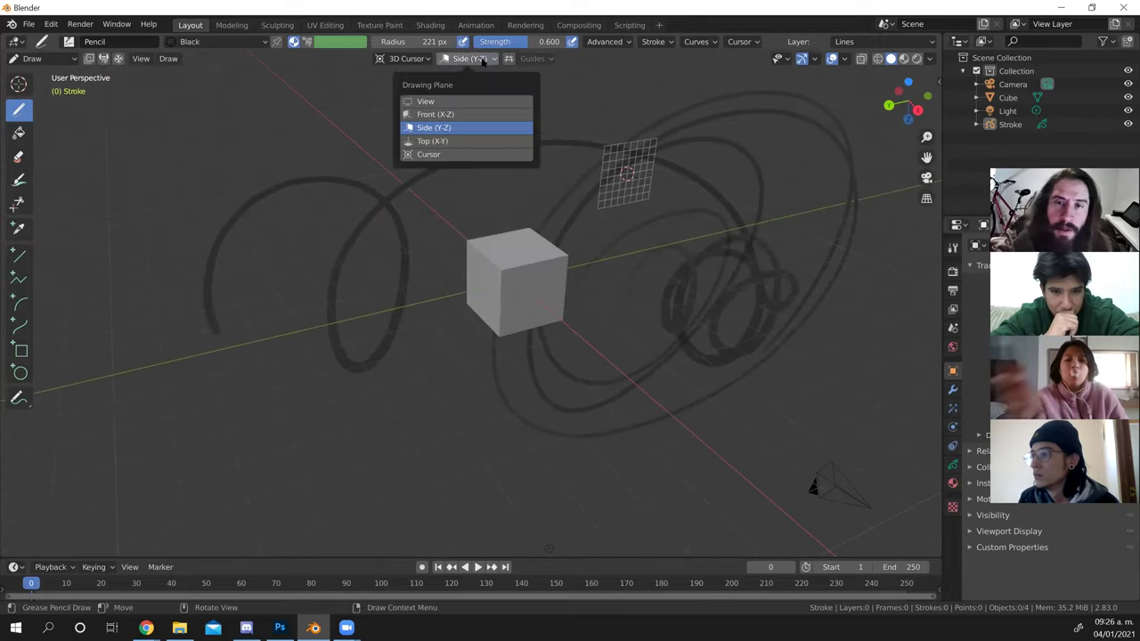
{"action": "left_click", "coordinate": [473, 102]}
{"action": "left_click_drag", "start_coordinate": [661, 290], "coordinate": [711, 239]}
{"action": "mouse_move", "coordinate": [498, 180]}
{"action": "left_mouse_down"}
{"action": "mouse_move", "coordinate": [598, 101]}
{"action": "mouse_move", "coordinate": [500, 182]}
{"action": "left_mouse_up"}
{"action": "mouse_move", "coordinate": [757, 198]}
{"action": "left_mouse_down"}
{"action": "mouse_move", "coordinate": [702, 253]}
{"action": "mouse_move", "coordinate": [726, 297]}
{"action": "mouse_move", "coordinate": [700, 308]}
{"action": "left_mouse_up"}
{"action": "mouse_move", "coordinate": [630, 275]}
{"action": "left_mouse_down"}
{"action": "mouse_move", "coordinate": [671, 349]}
{"action": "mouse_move", "coordinate": [627, 276]}
{"action": "left_mouse_up"}
{"action": "mouse_move", "coordinate": [713, 437]}
{"action": "left_mouse_down"}
{"action": "mouse_move", "coordinate": [774, 289]}
{"action": "mouse_move", "coordinate": [796, 278]}
{"action": "left_mouse_up"}
{"action": "mouse_move", "coordinate": [718, 104]}
{"action": "left_mouse_down"}
{"action": "mouse_move", "coordinate": [818, 127]}
{"action": "mouse_move", "coordinate": [719, 104]}
{"action": "left_mouse_up"}
{"action": "mouse_move", "coordinate": [755, 256]}
{"action": "left_mouse_down"}
{"action": "mouse_move", "coordinate": [745, 273]}
{"action": "mouse_move", "coordinate": [687, 286]}
{"action": "mouse_move", "coordinate": [829, 252]}
{"action": "mouse_move", "coordinate": [793, 266]}
{"action": "left_mouse_up"}
Set stroke placement to Surface, raise the pencil strength to 0.989 and trace the cube's edges.
{"action": "left_click", "coordinate": [419, 59]}
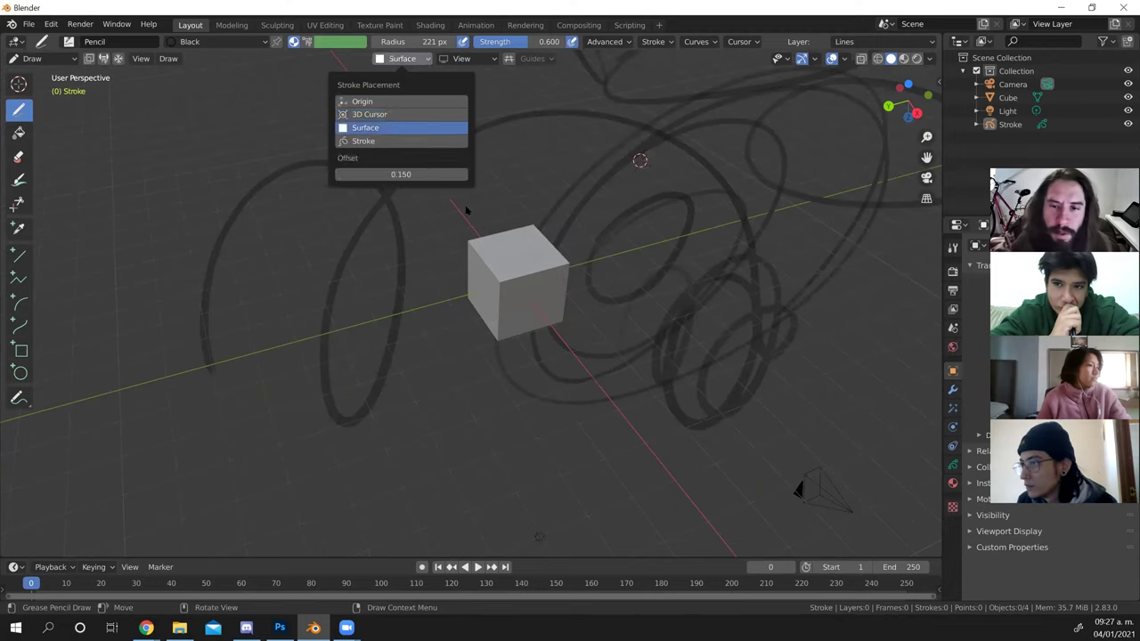
{"action": "left_click", "coordinate": [423, 129]}
{"action": "mouse_move", "coordinate": [514, 278]}
{"action": "left_mouse_down"}
{"action": "mouse_move", "coordinate": [565, 264]}
{"action": "mouse_move", "coordinate": [510, 282]}
{"action": "left_mouse_up"}
{"action": "left_click_drag", "start_coordinate": [537, 47], "coordinate": [568, 41]}
{"action": "mouse_move", "coordinate": [532, 224]}
{"action": "left_mouse_down"}
{"action": "mouse_move", "coordinate": [566, 261]}
{"action": "mouse_move", "coordinate": [500, 284]}
{"action": "mouse_move", "coordinate": [535, 259]}
{"action": "mouse_move", "coordinate": [471, 254]}
{"action": "mouse_move", "coordinate": [499, 283]}
{"action": "mouse_move", "coordinate": [482, 267]}
{"action": "mouse_move", "coordinate": [530, 225]}
{"action": "mouse_move", "coordinate": [501, 299]}
{"action": "left_mouse_up"}
{"action": "left_click_drag", "start_coordinate": [564, 267], "coordinate": [561, 321]}
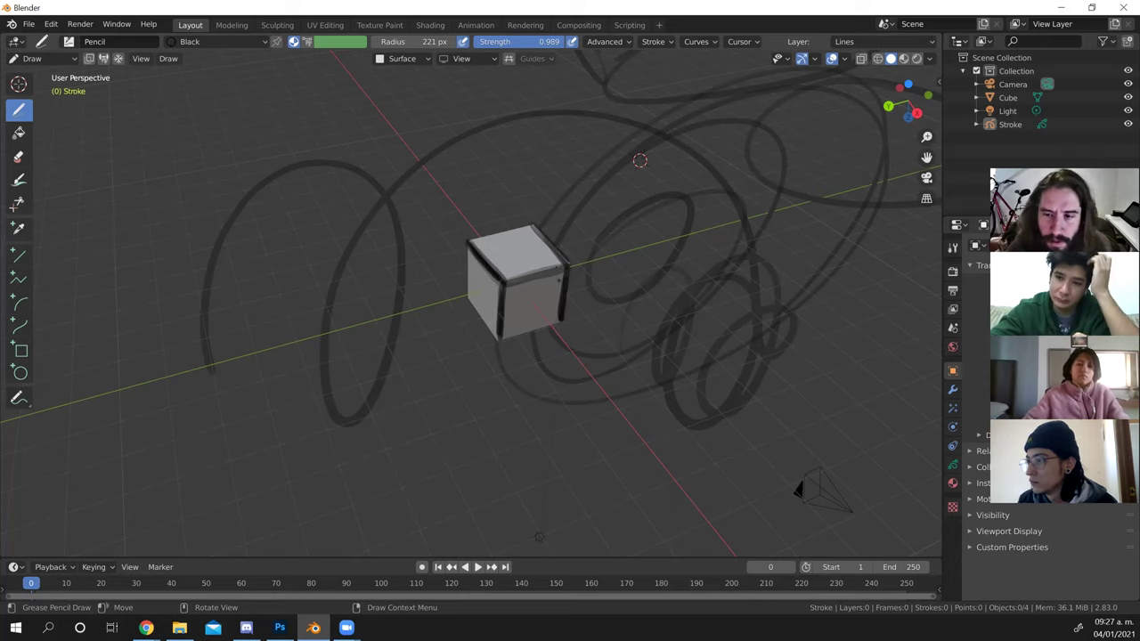
Draw a rectangular frame with parallel lines inside it on the cube's top face.
{"action": "mouse_move", "coordinate": [548, 254]}
{"action": "left_mouse_down"}
{"action": "mouse_move", "coordinate": [525, 237]}
{"action": "mouse_move", "coordinate": [547, 262]}
{"action": "left_mouse_up"}
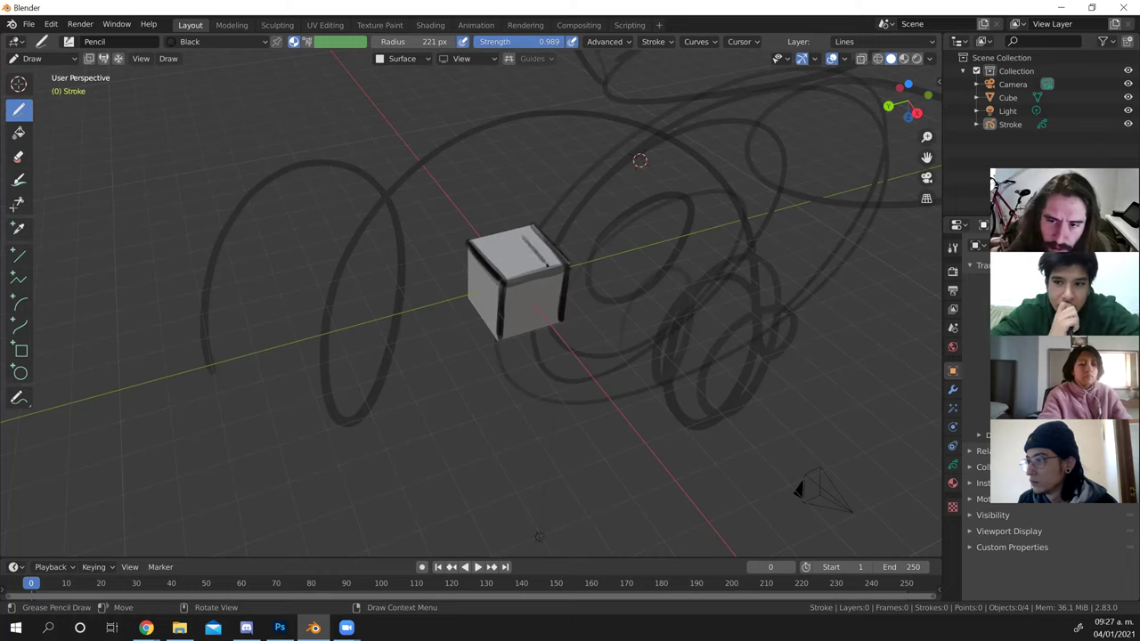
{"action": "mouse_move", "coordinate": [486, 246]}
{"action": "left_mouse_down"}
{"action": "mouse_move", "coordinate": [527, 234]}
{"action": "mouse_move", "coordinate": [541, 244]}
{"action": "mouse_move", "coordinate": [508, 257]}
{"action": "mouse_move", "coordinate": [526, 243]}
{"action": "mouse_move", "coordinate": [513, 261]}
{"action": "mouse_move", "coordinate": [530, 264]}
{"action": "mouse_move", "coordinate": [511, 247]}
{"action": "mouse_move", "coordinate": [510, 269]}
{"action": "left_mouse_up"}
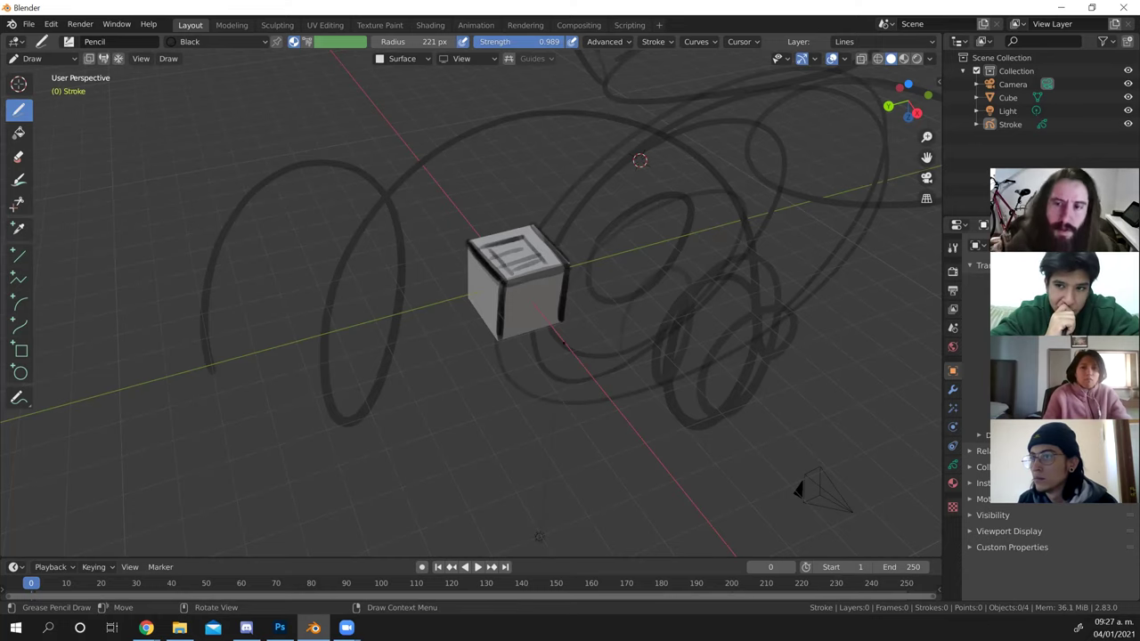
{"action": "left_click_drag", "start_coordinate": [563, 344], "coordinate": [506, 284]}
{"action": "mouse_move", "coordinate": [738, 298]}
{"action": "left_mouse_down"}
{"action": "mouse_move", "coordinate": [511, 229]}
{"action": "mouse_move", "coordinate": [687, 170]}
{"action": "mouse_move", "coordinate": [600, 160]}
{"action": "mouse_move", "coordinate": [707, 186]}
{"action": "mouse_move", "coordinate": [677, 163]}
{"action": "left_mouse_up"}
Adjust the surface stroke offset and draw a vertical line along an edge of the cube's side face.
{"action": "left_click", "coordinate": [426, 59]}
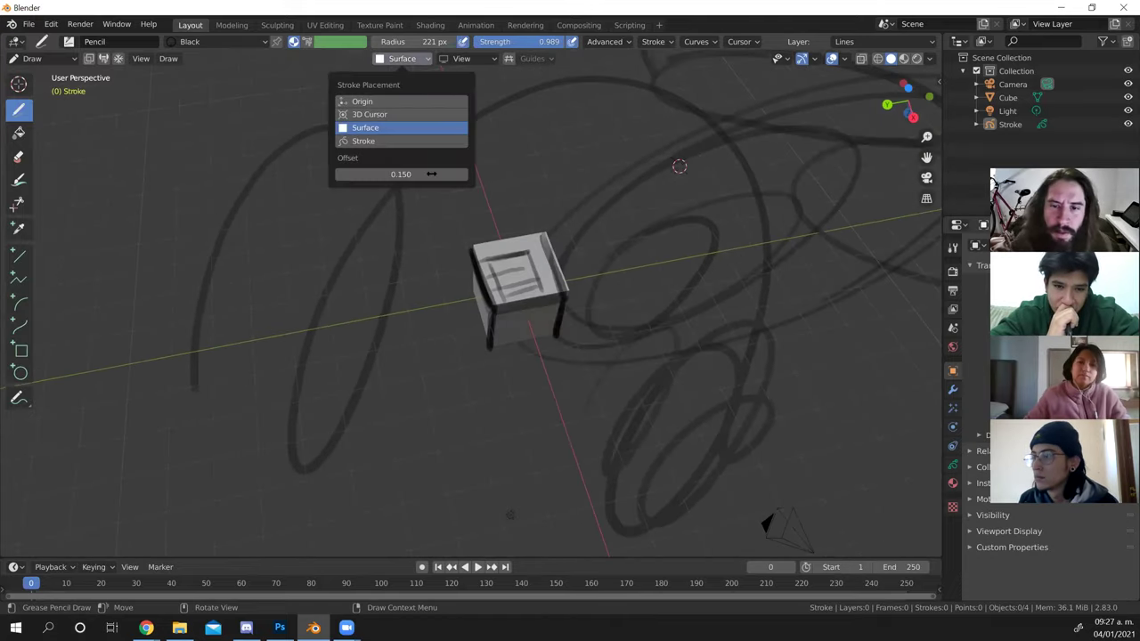
{"action": "left_click_drag", "start_coordinate": [431, 173], "coordinate": [300, 171]}
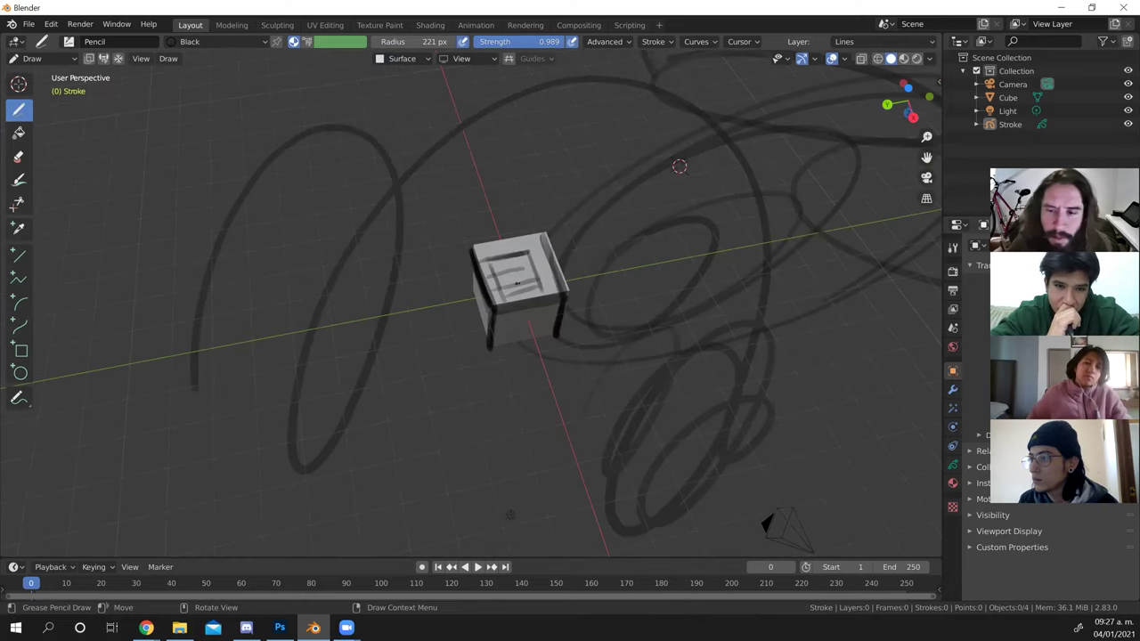
{"action": "mouse_move", "coordinate": [540, 269]}
{"action": "left_mouse_down"}
{"action": "mouse_move", "coordinate": [542, 282]}
{"action": "mouse_move", "coordinate": [561, 249]}
{"action": "mouse_move", "coordinate": [652, 185]}
{"action": "mouse_move", "coordinate": [643, 190]}
{"action": "left_mouse_up"}
{"action": "left_click_drag", "start_coordinate": [442, 251], "coordinate": [441, 298]}
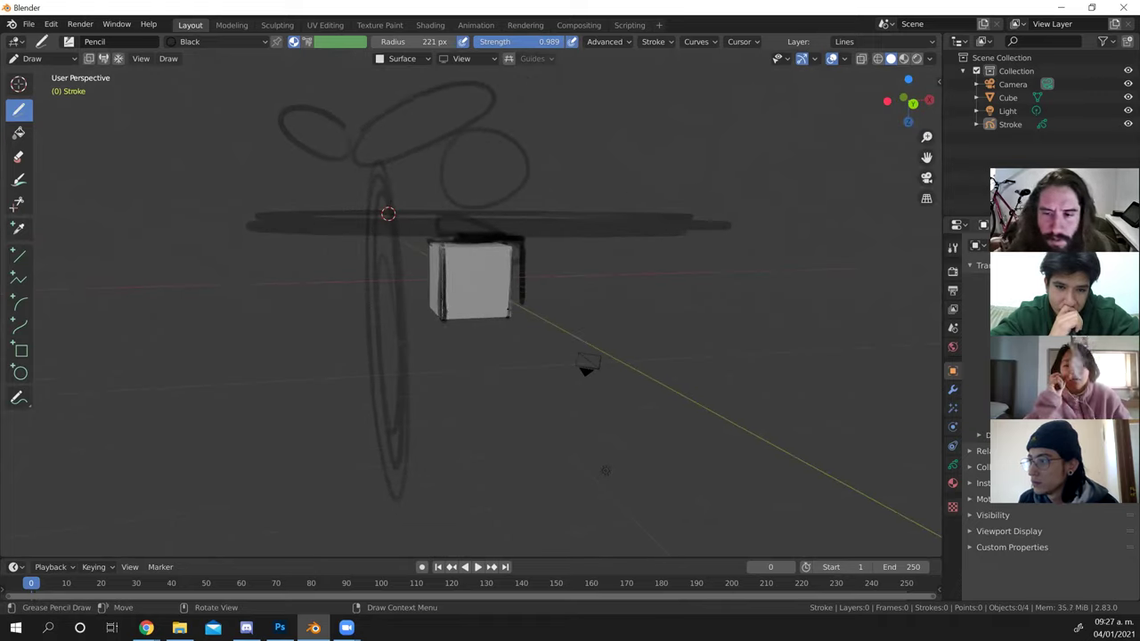
Set the surface stroke placement offset to 0.1.
{"action": "left_click", "coordinate": [427, 60]}
{"action": "left_click", "coordinate": [362, 173]}
{"action": "key", "text": "BackSpace"}
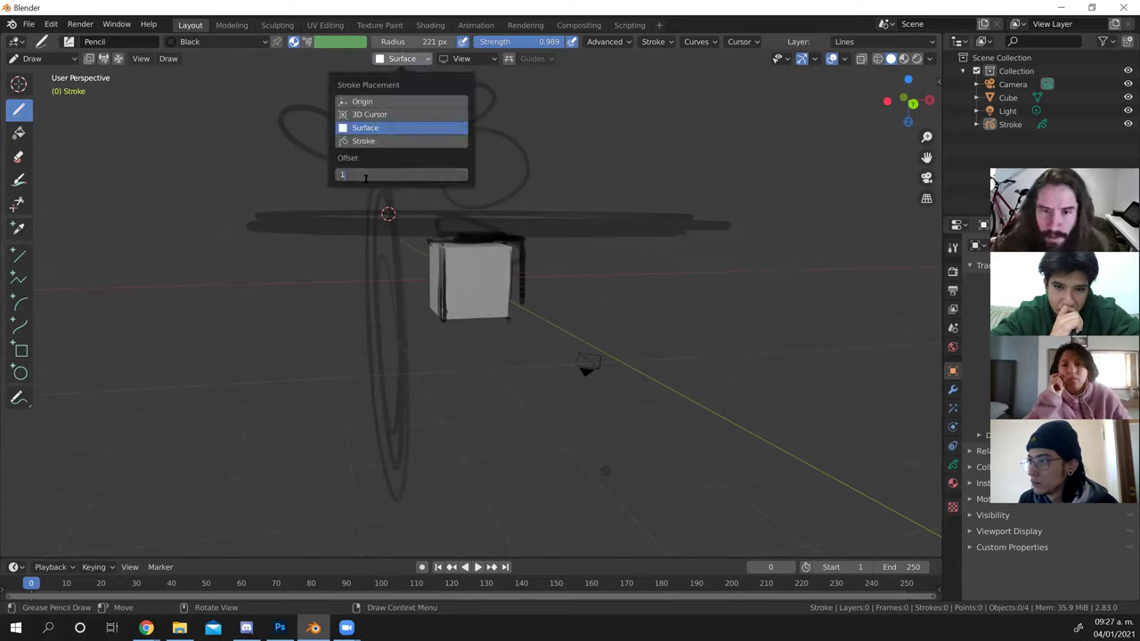
{"action": "key", "text": "Return"}
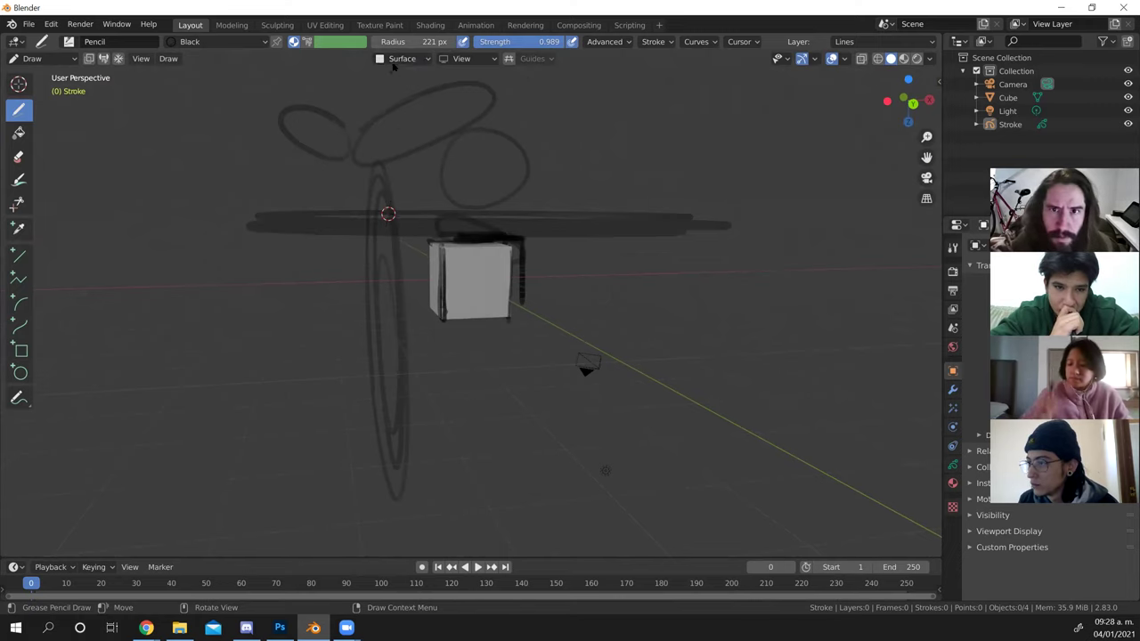
{"action": "left_click", "coordinate": [396, 61]}
{"action": "key", "text": "BackSpace"}
{"action": "type", "text": ".1"}
{"action": "key", "text": "Return"}
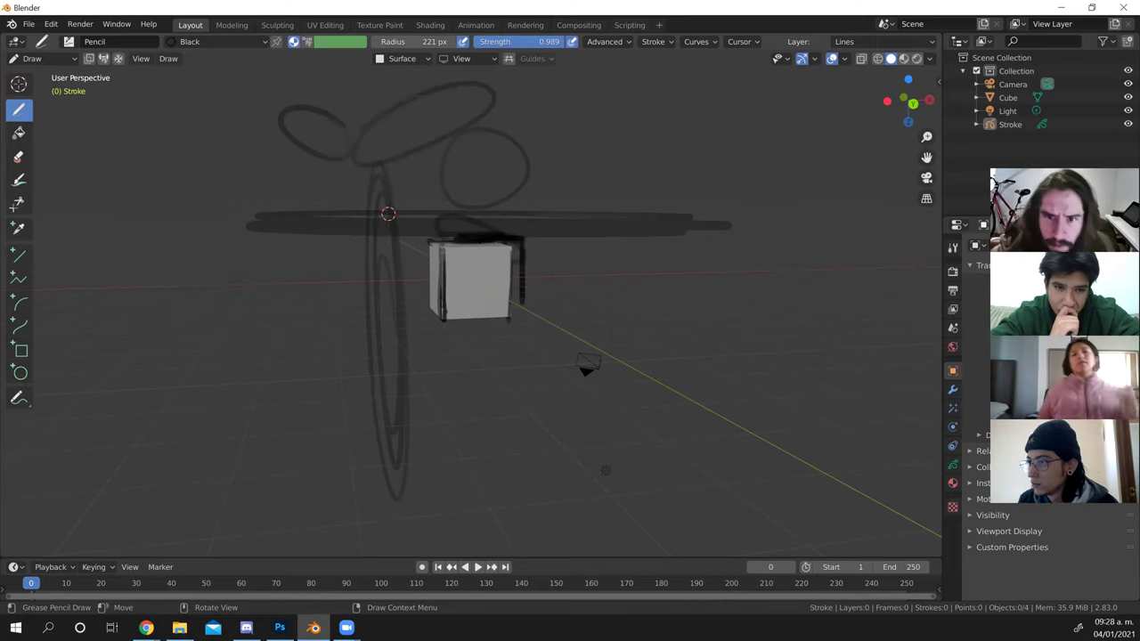
Draw vertical edge lines and a frame with horizontal and diagonal strokes on the cube's side faces.
{"action": "left_click_drag", "start_coordinate": [472, 248], "coordinate": [469, 308]}
{"action": "left_click_drag", "start_coordinate": [447, 249], "coordinate": [443, 317]}
{"action": "mouse_move", "coordinate": [511, 248]}
{"action": "left_mouse_down"}
{"action": "mouse_move", "coordinate": [506, 313]}
{"action": "mouse_move", "coordinate": [465, 383]}
{"action": "mouse_move", "coordinate": [655, 217]}
{"action": "mouse_move", "coordinate": [623, 287]}
{"action": "mouse_move", "coordinate": [599, 290]}
{"action": "left_mouse_up"}
{"action": "left_click_drag", "start_coordinate": [405, 256], "coordinate": [403, 338]}
{"action": "left_click_drag", "start_coordinate": [422, 274], "coordinate": [422, 329]}
{"action": "mouse_move", "coordinate": [421, 268]}
{"action": "left_mouse_down"}
{"action": "mouse_move", "coordinate": [461, 271]}
{"action": "mouse_move", "coordinate": [463, 326]}
{"action": "left_mouse_up"}
{"action": "mouse_move", "coordinate": [464, 273]}
{"action": "left_mouse_down"}
{"action": "mouse_move", "coordinate": [465, 315]}
{"action": "mouse_move", "coordinate": [432, 325]}
{"action": "mouse_move", "coordinate": [470, 310]}
{"action": "left_mouse_up"}
{"action": "left_click_drag", "start_coordinate": [424, 307], "coordinate": [468, 298]}
{"action": "left_click_drag", "start_coordinate": [422, 291], "coordinate": [464, 285]}
{"action": "mouse_move", "coordinate": [570, 286]}
{"action": "left_mouse_down"}
{"action": "mouse_move", "coordinate": [427, 326]}
{"action": "mouse_move", "coordinate": [423, 344]}
{"action": "left_mouse_up"}
Step back and forth through the first frames to compare their stroke drawings around the cube, stopping at frame 2.
{"action": "key", "text": "Right"}
{"action": "key", "text": "Left"}
{"action": "key", "text": "Right"}
{"action": "key", "text": "Right"}
{"action": "key", "text": "Right"}
{"action": "left_click_drag", "start_coordinate": [496, 276], "coordinate": [485, 301]}
{"action": "key", "text": "Left"}
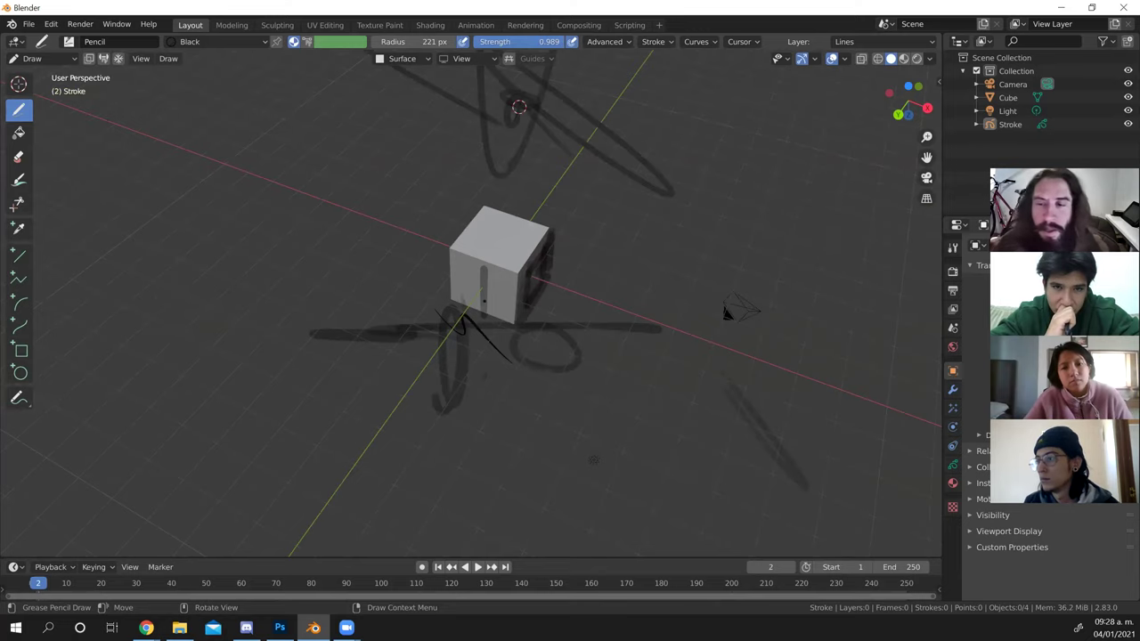
Flip between frames 3 and 4 around the large loop stroke, and draw a small ring beyond the camera on frame 5.
{"action": "key", "text": "Right"}
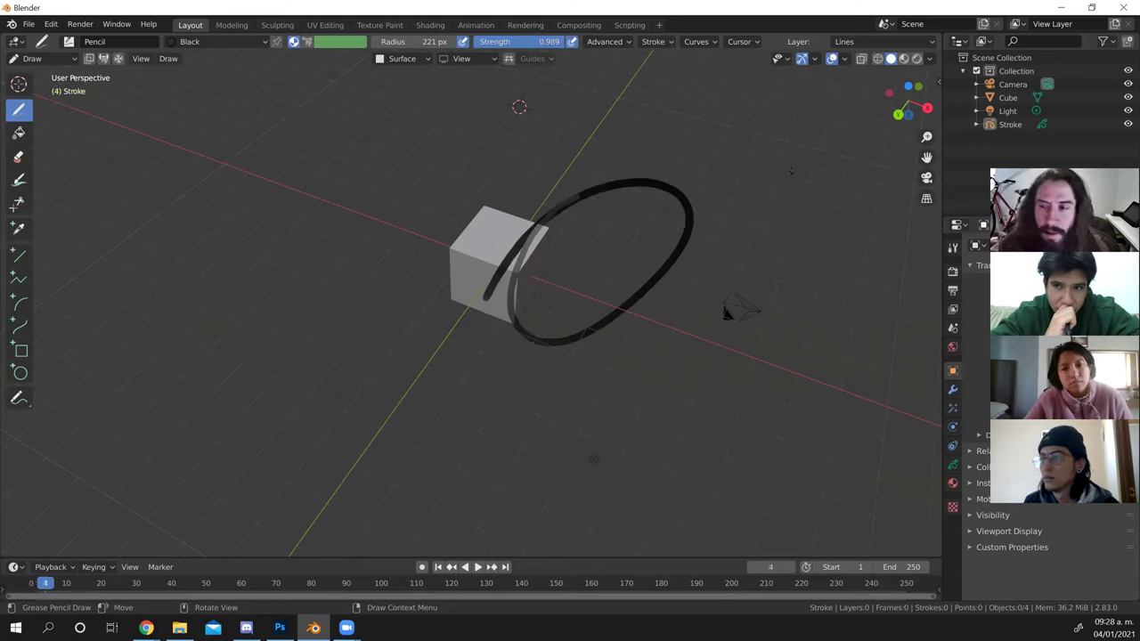
{"action": "mouse_move", "coordinate": [798, 150]}
{"action": "left_mouse_down"}
{"action": "mouse_move", "coordinate": [778, 211]}
{"action": "mouse_move", "coordinate": [775, 156]}
{"action": "left_mouse_up"}
{"action": "key", "text": "Left"}
{"action": "key", "text": "Right"}
{"action": "key", "text": "Left"}
{"action": "key", "text": "Right"}
{"action": "key", "text": "Left"}
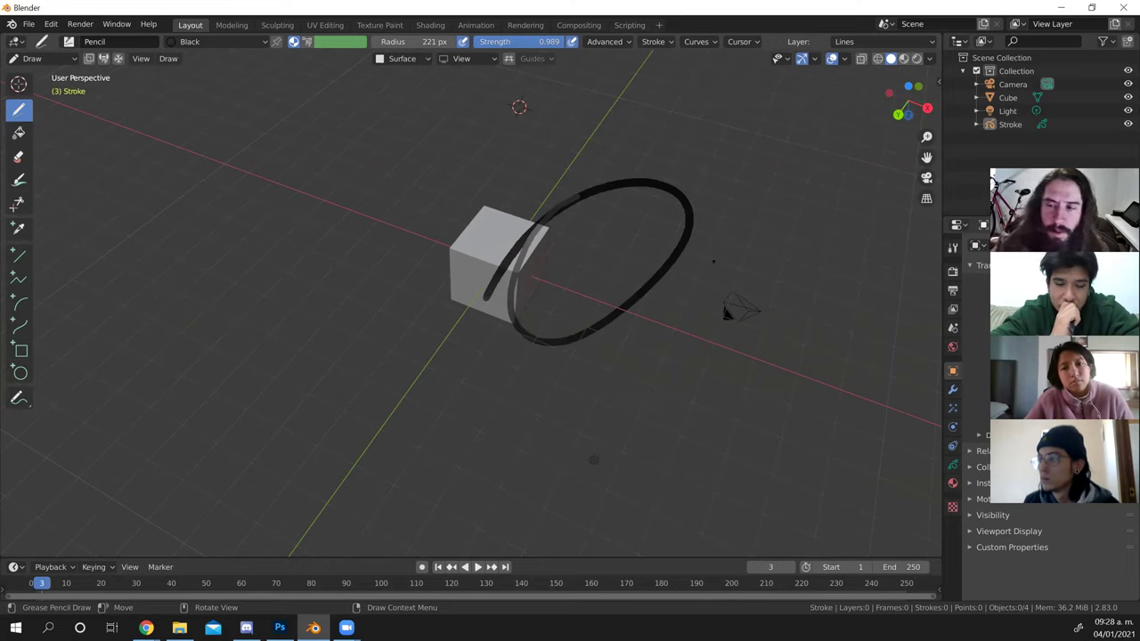
{"action": "key", "text": "Right"}
{"action": "left_click_drag", "start_coordinate": [918, 271], "coordinate": [909, 273]}
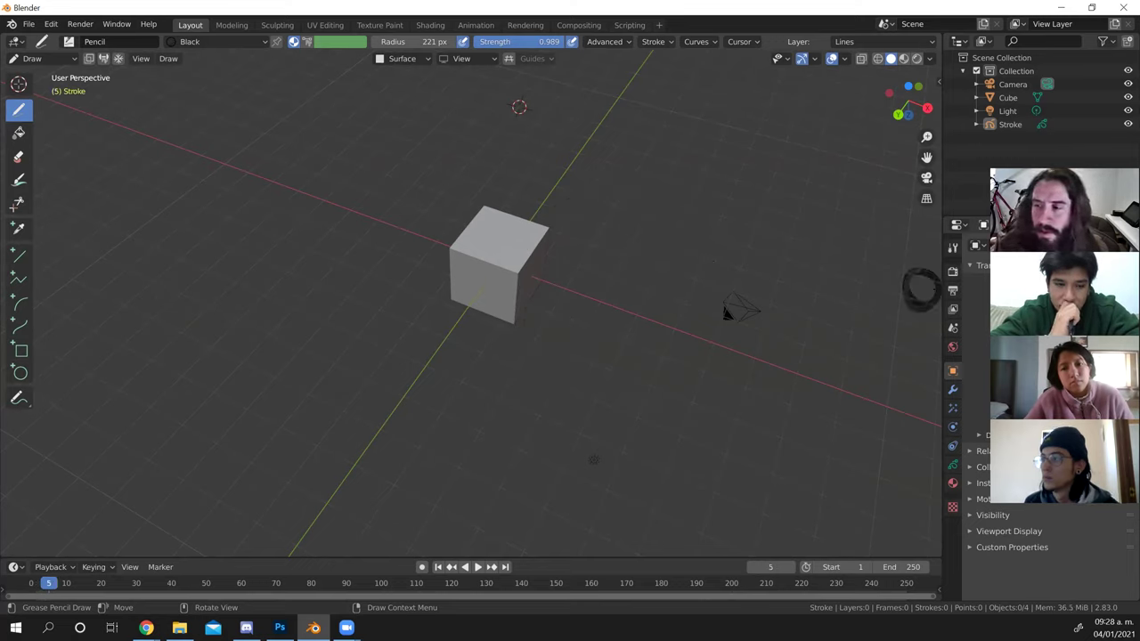
Step back and forth through the loop and ring frames up to frame 6, and draw a spiral on the cube's top face.
{"action": "key", "text": "Left"}
{"action": "key", "text": "Left"}
{"action": "key", "text": "Right"}
{"action": "key", "text": "Right"}
{"action": "key", "text": "Left"}
{"action": "key", "text": "Left"}
{"action": "key", "text": "Left"}
{"action": "key", "text": "Right"}
{"action": "key", "text": "Right"}
{"action": "key", "text": "Right"}
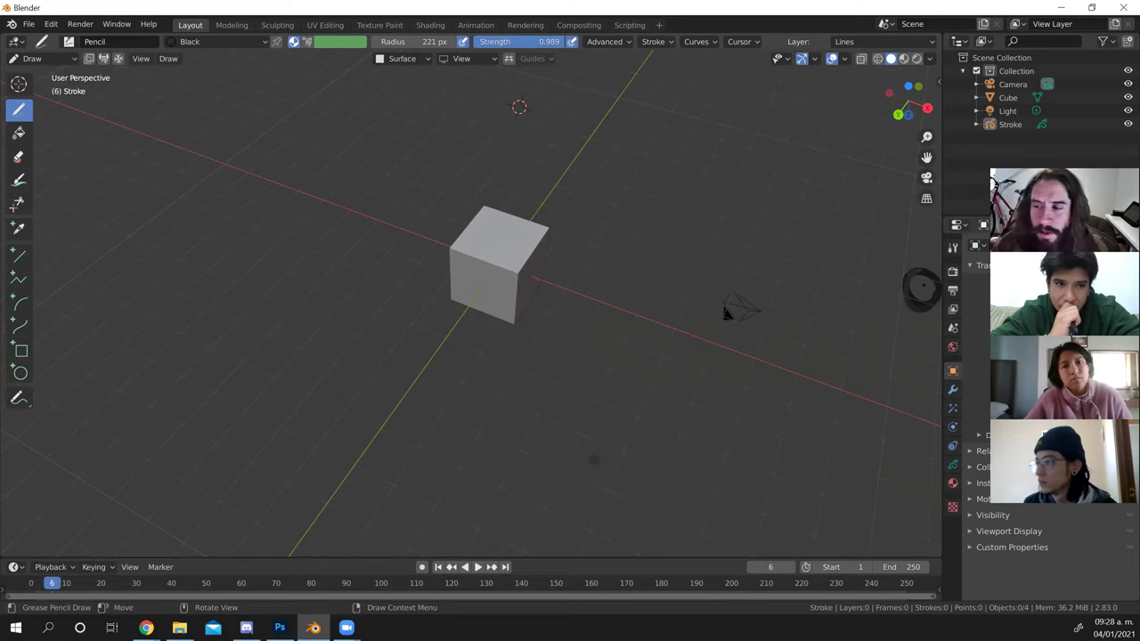
{"action": "left_click_drag", "start_coordinate": [503, 233], "coordinate": [521, 252]}
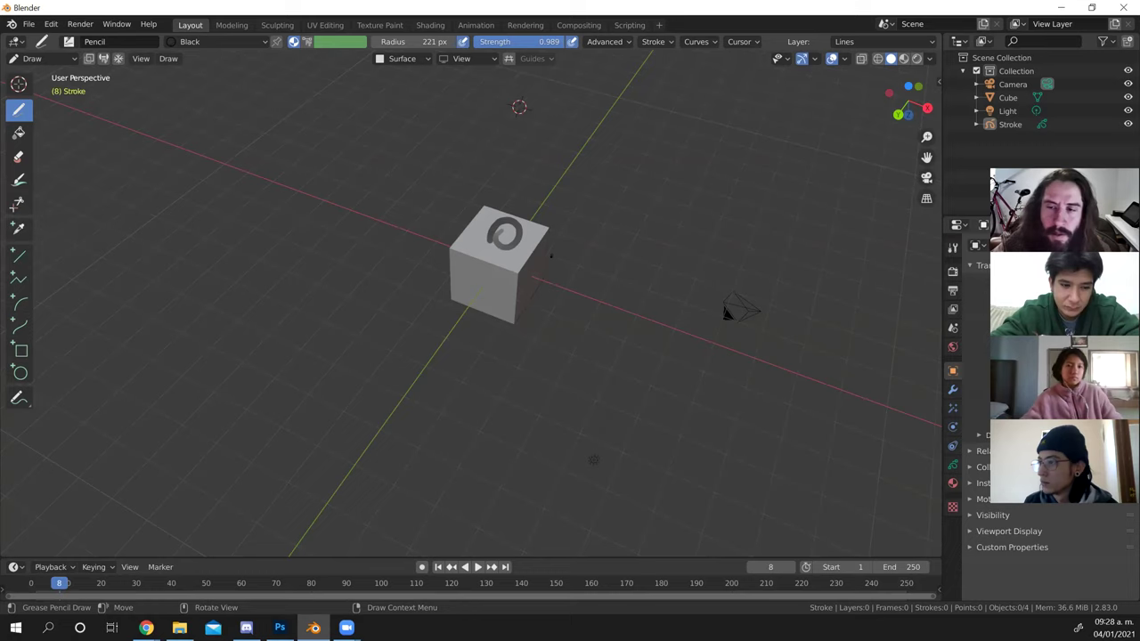
{"action": "key", "text": "Right"}
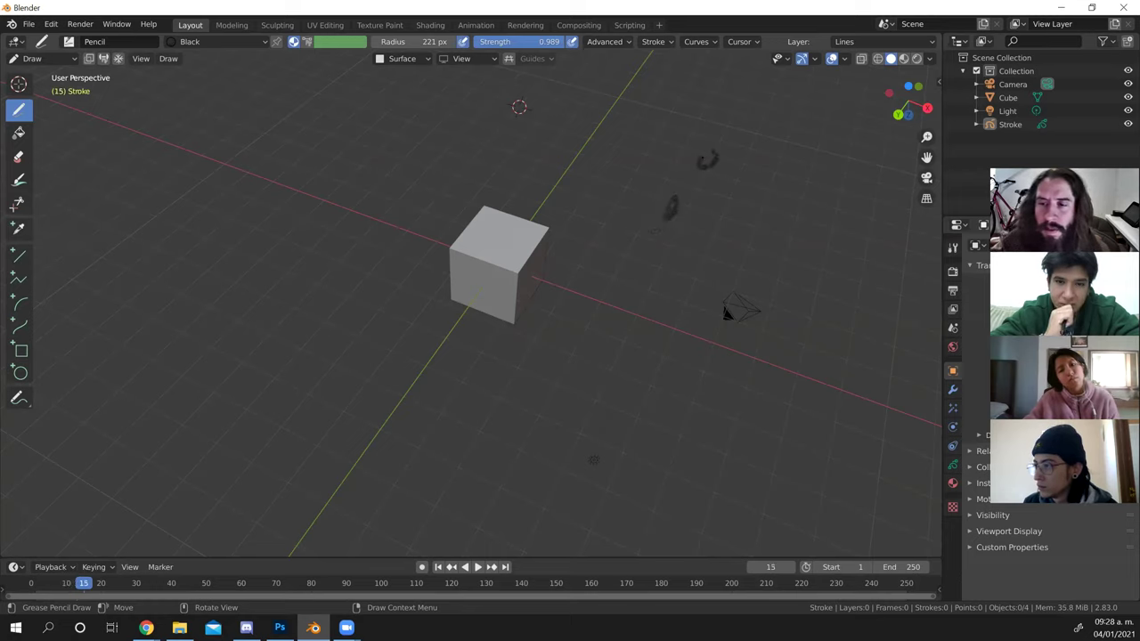
Step repeatedly backward and forward through the frames up to frame 15 to examine how the ring strokes change position, stopping at frame 9.
{"action": "key", "text": "Left"}
{"action": "key", "text": "Left"}
{"action": "key", "text": "Left"}
{"action": "key", "text": "Left"}
{"action": "key", "text": "Left"}
{"action": "key", "text": "Left"}
{"action": "key", "text": "Left"}
{"action": "key", "text": "Left"}
{"action": "key", "text": "Left"}
{"action": "key", "text": "Right"}
{"action": "key", "text": "Right"}
{"action": "key", "text": "Right"}
{"action": "key", "text": "Right"}
{"action": "key", "text": "Right"}
{"action": "key", "text": "Right"}
{"action": "key", "text": "Right"}
{"action": "key", "text": "Right"}
{"action": "key", "text": "Right"}
{"action": "key", "text": "Right"}
{"action": "key", "text": "Left"}
{"action": "key", "text": "Left"}
{"action": "key", "text": "Right"}
{"action": "key", "text": "Right"}
{"action": "key", "text": "Right"}
{"action": "key", "text": "Right"}
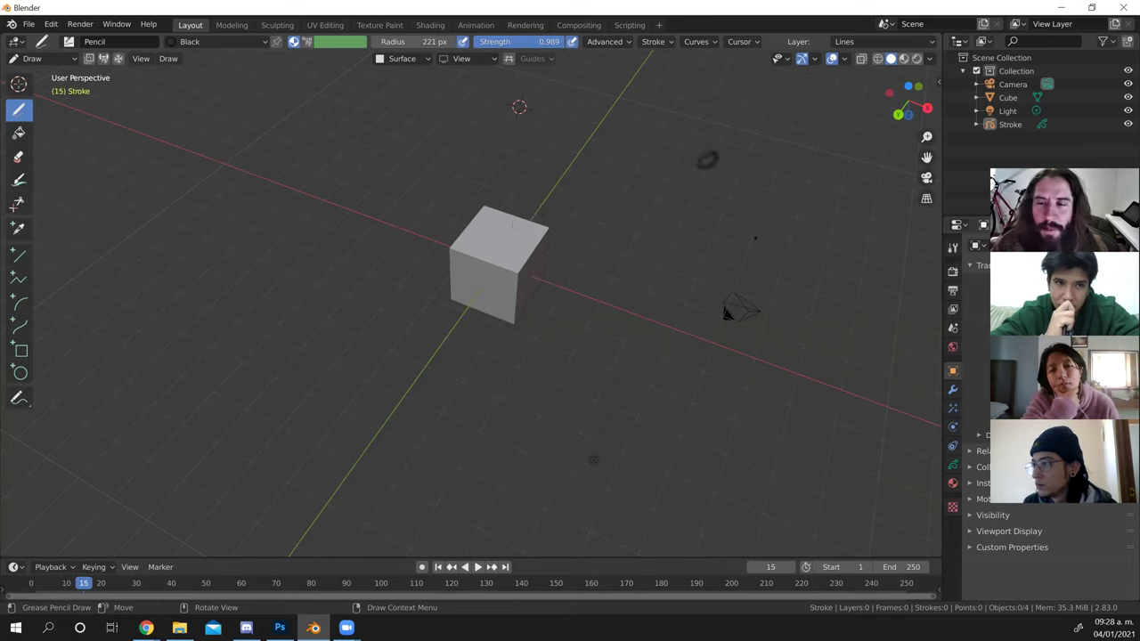
{"action": "key", "text": "Left"}
{"action": "key", "text": "Left"}
{"action": "key", "text": "Left"}
{"action": "key", "text": "Left"}
{"action": "key", "text": "Left"}
{"action": "key", "text": "Left"}
Examine the ring strokes' depth between frames 9 and 15 from a changed viewing angle, stopping at frame 10.
{"action": "right_click", "coordinate": [542, 259]}
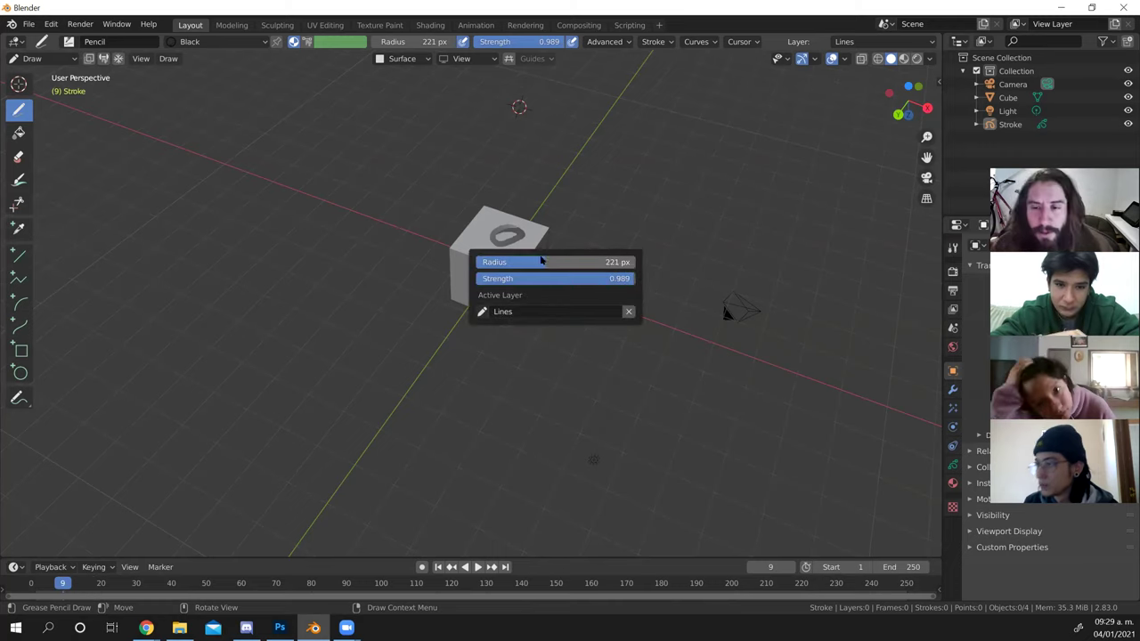
{"action": "mouse_move", "coordinate": [644, 242]}
{"action": "left_mouse_down"}
{"action": "mouse_move", "coordinate": [614, 238]}
{"action": "mouse_move", "coordinate": [613, 195]}
{"action": "left_mouse_up"}
{"action": "key", "text": "Right"}
{"action": "key", "text": "Right"}
{"action": "key", "text": "Right"}
{"action": "key", "text": "Right"}
{"action": "key", "text": "Left"}
{"action": "key", "text": "Left"}
{"action": "key", "text": "Left"}
{"action": "key", "text": "Left"}
{"action": "key", "text": "Right"}
{"action": "key", "text": "Right"}
{"action": "key", "text": "Right"}
{"action": "left_click_drag", "start_coordinate": [626, 257], "coordinate": [659, 321]}
{"action": "key", "text": "Left"}
{"action": "key", "text": "Left"}
{"action": "key", "text": "Left"}
{"action": "key", "text": "Left"}
{"action": "key", "text": "Left"}
{"action": "key", "text": "Left"}
{"action": "key", "text": "Right"}
{"action": "key", "text": "Right"}
{"action": "key", "text": "Right"}
{"action": "key", "text": "Right"}
{"action": "key", "text": "Right"}
{"action": "key", "text": "Right"}
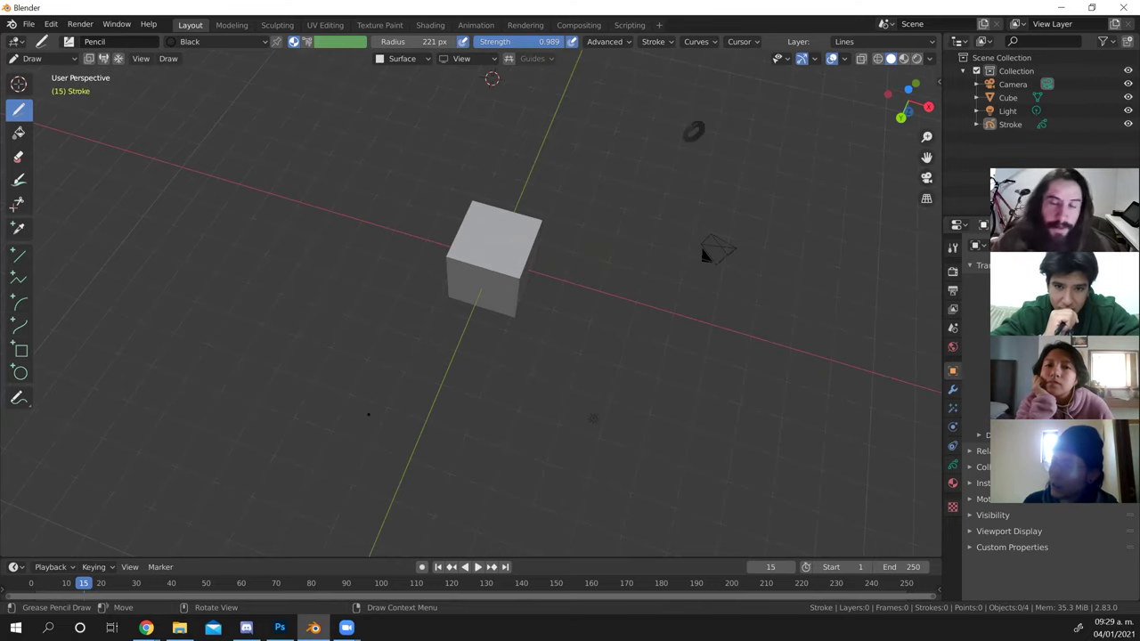
{"action": "key", "text": "Left"}
{"action": "key", "text": "Left"}
{"action": "key", "text": "Left"}
{"action": "key", "text": "Left"}
{"action": "key", "text": "Left"}
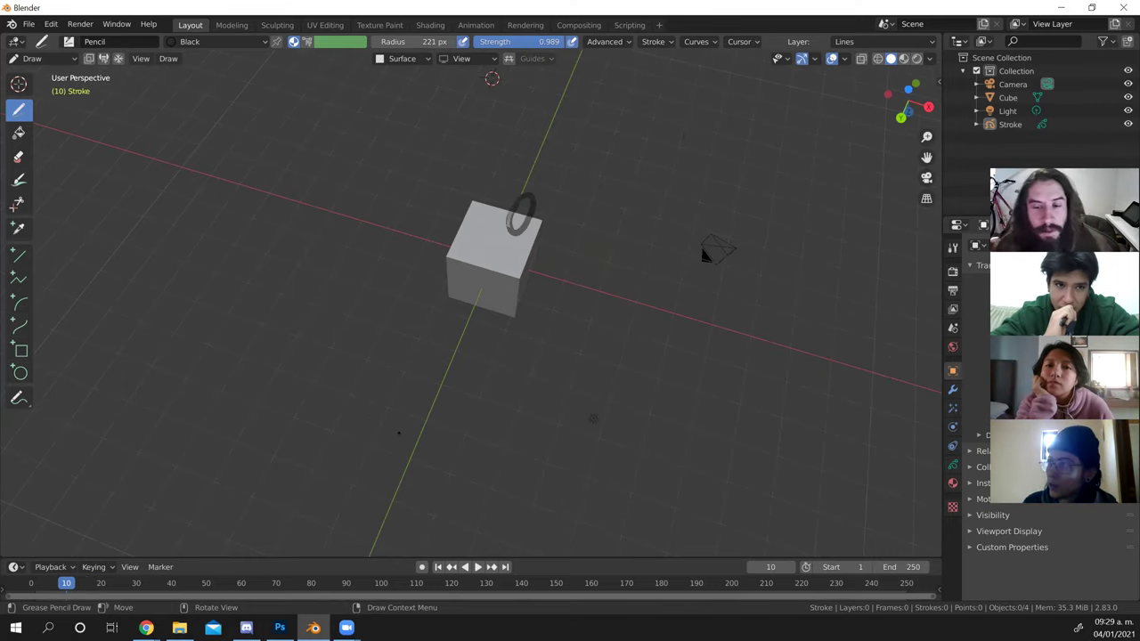
Switch to Photoshop and open the recent file RENJI vs GIL.psdc.
{"action": "key", "text": "alt+Tab"}
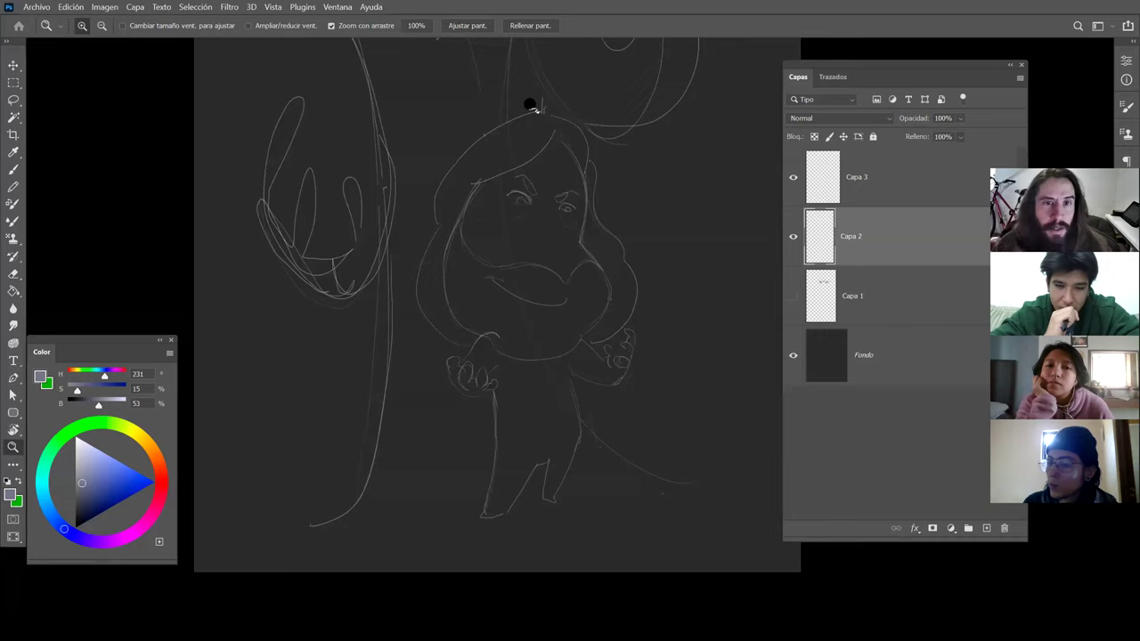
{"action": "key", "text": "f"}
{"action": "left_click", "coordinate": [37, 8]}
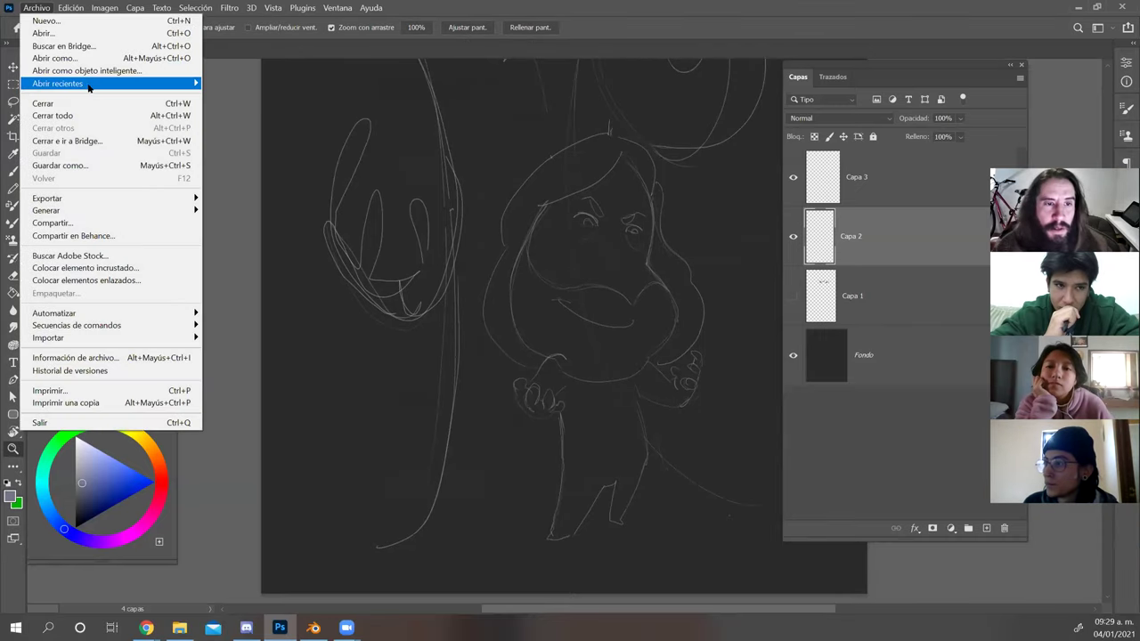
{"action": "mouse_move", "coordinate": [89, 84]}
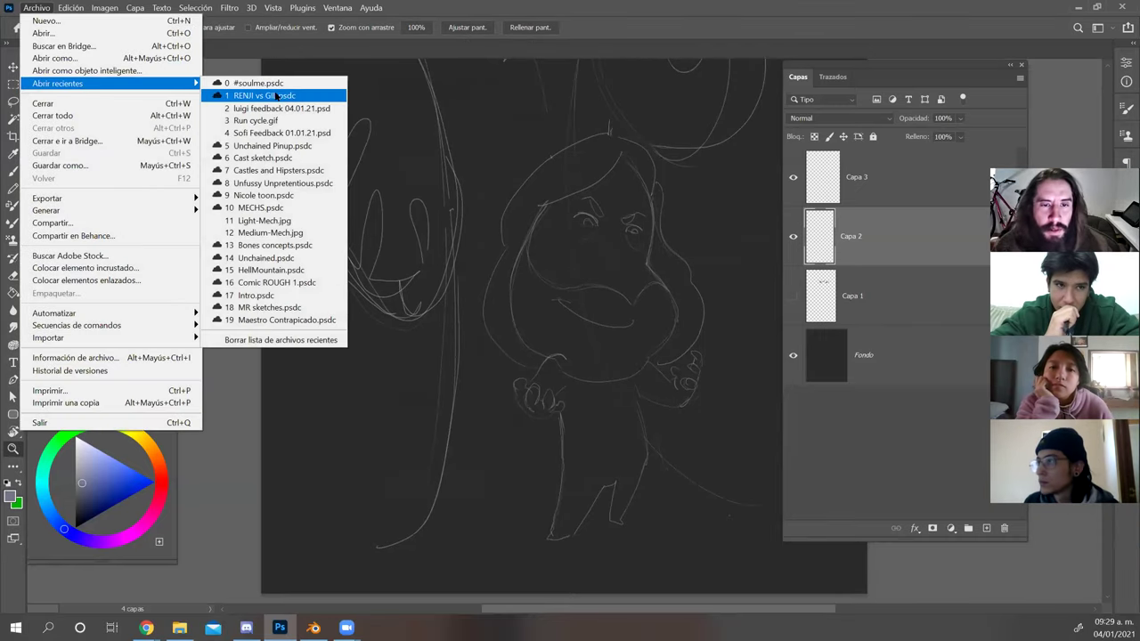
{"action": "left_click", "coordinate": [339, 95]}
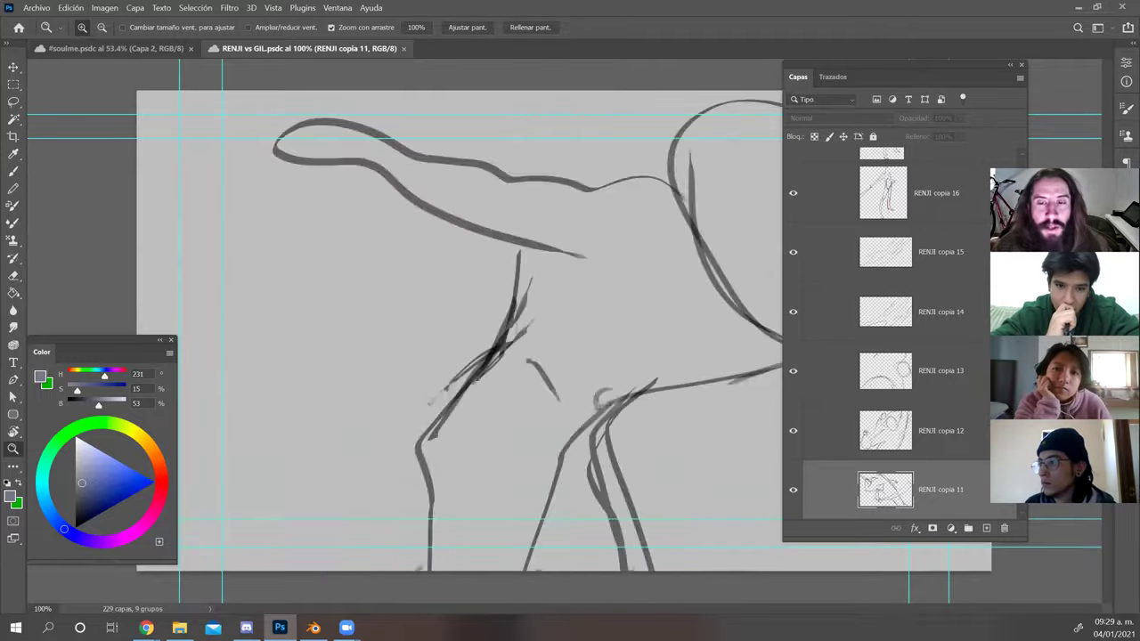
{"action": "key", "text": "alt"}
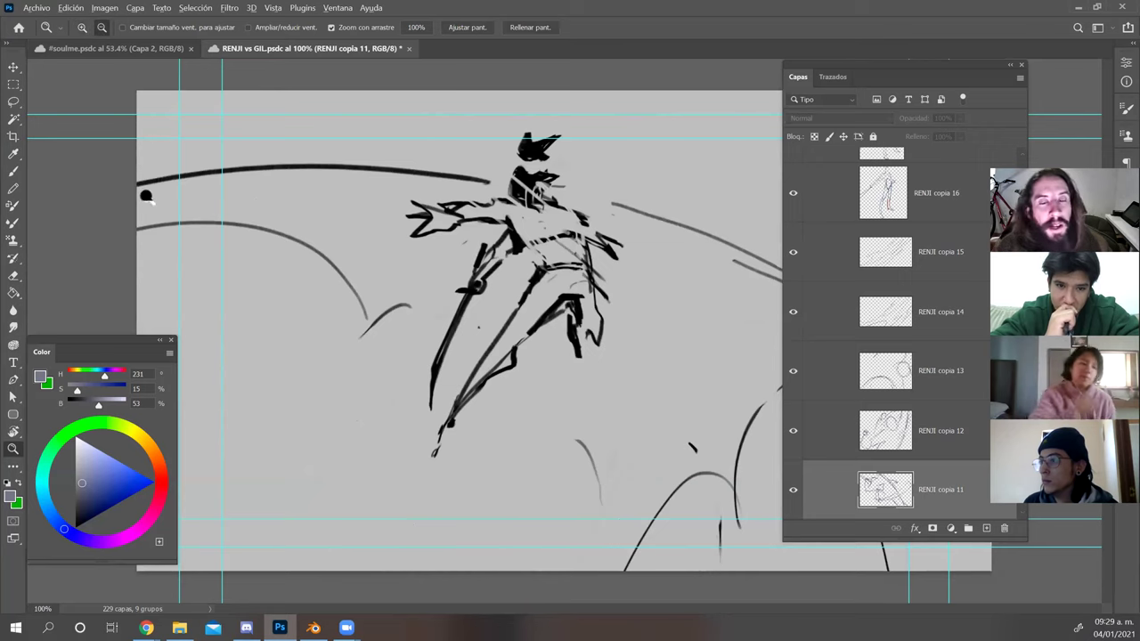
Switch to Discord and look through the images and reference links in the arte-contemporáneo-y-arte-conceptual-aplicado channel.
{"action": "key", "text": "alt+Tab"}
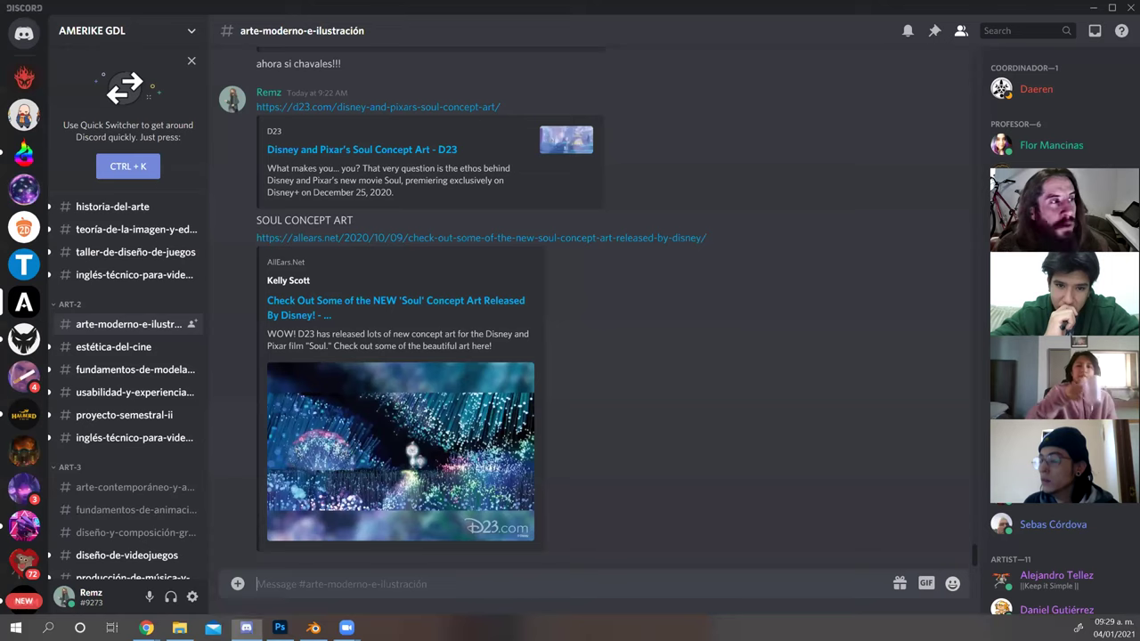
{"action": "left_click", "coordinate": [103, 482]}
{"action": "scroll", "coordinate": [509, 406], "scroll_direction": "down", "scroll_amount": 10}
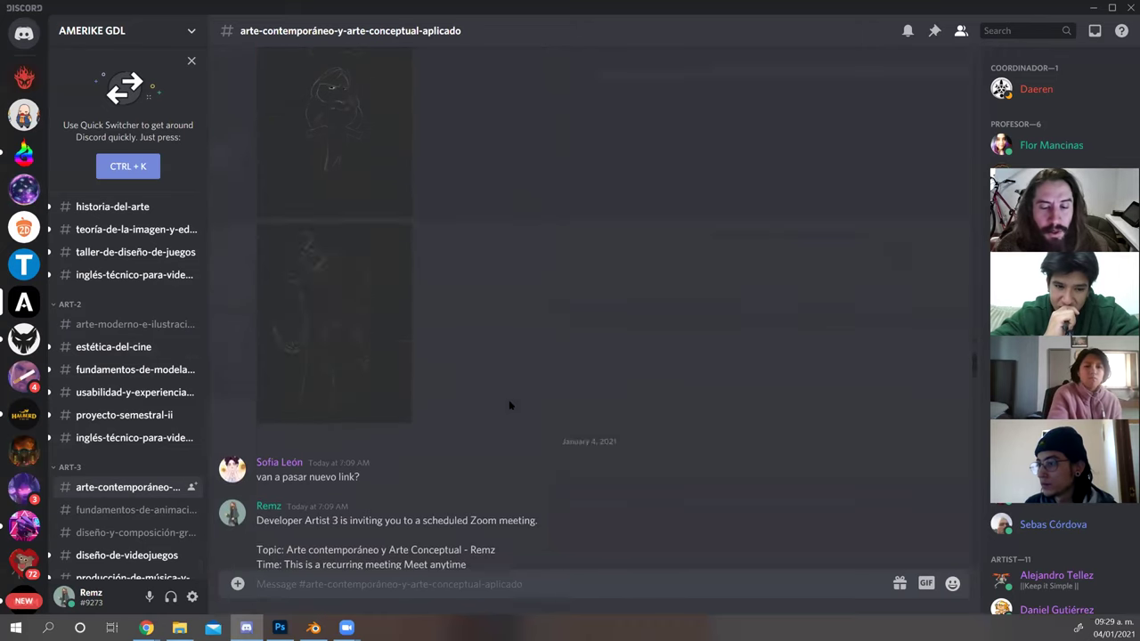
{"action": "scroll", "coordinate": [510, 406], "scroll_direction": "down", "scroll_amount": 15}
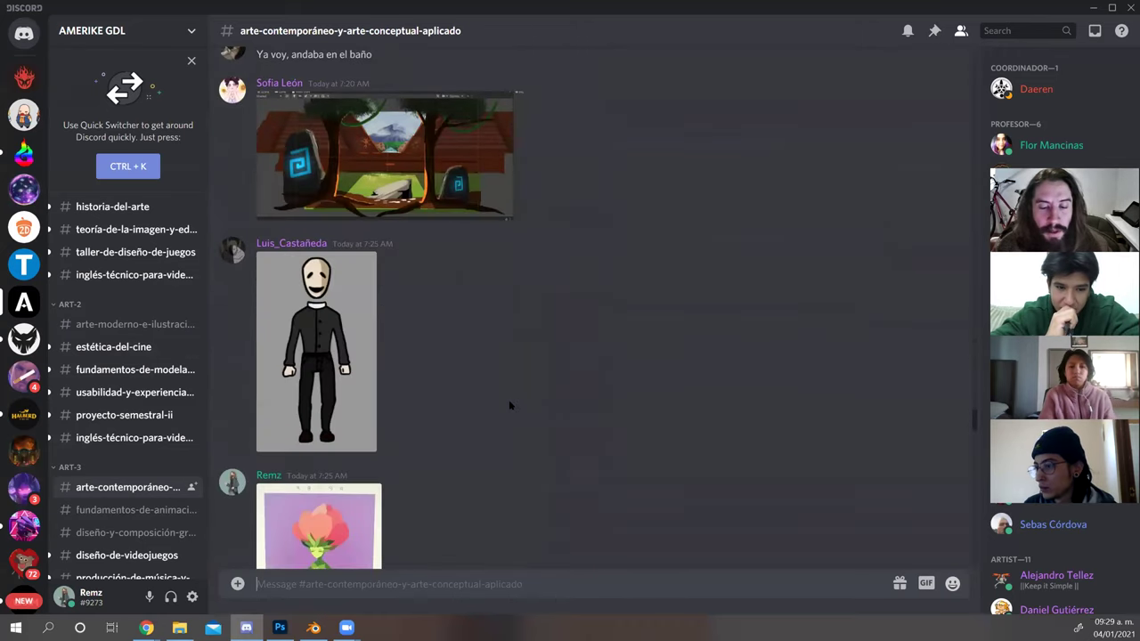
{"action": "scroll", "coordinate": [510, 406], "scroll_direction": "down", "scroll_amount": 15}
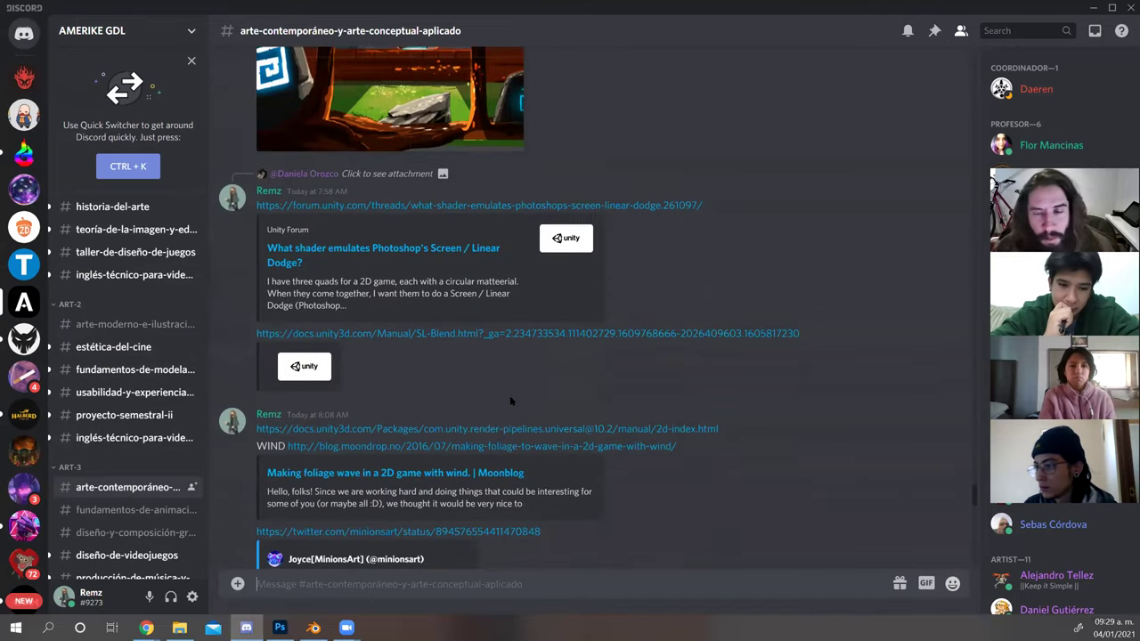
{"action": "scroll", "coordinate": [510, 401], "scroll_direction": "down", "scroll_amount": 6}
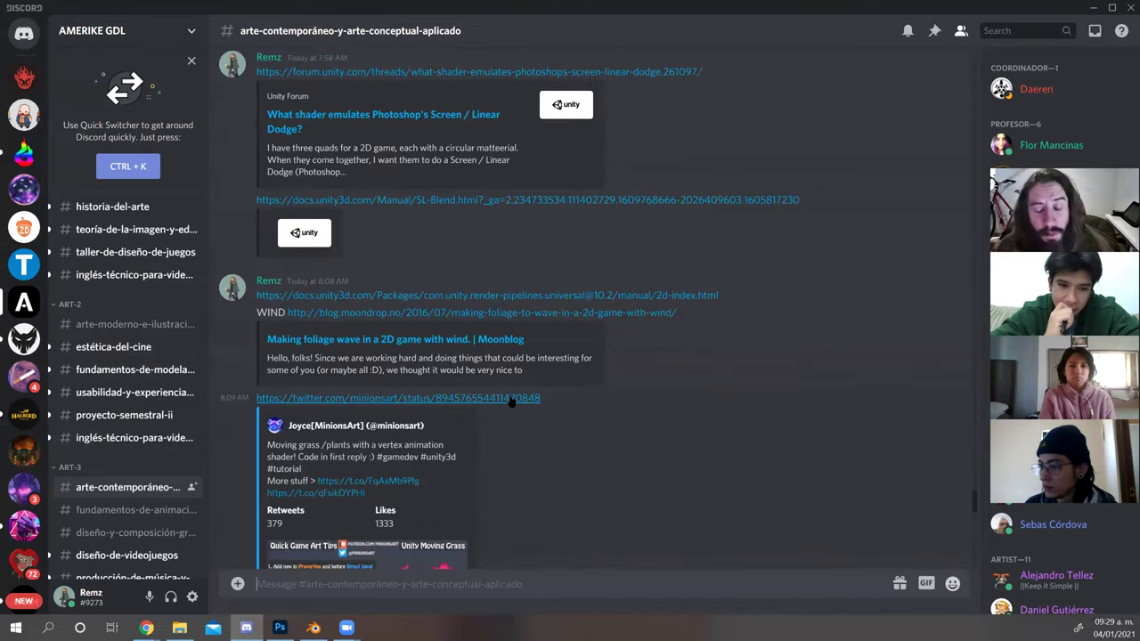
{"action": "scroll", "coordinate": [512, 395], "scroll_direction": "up", "scroll_amount": 10}
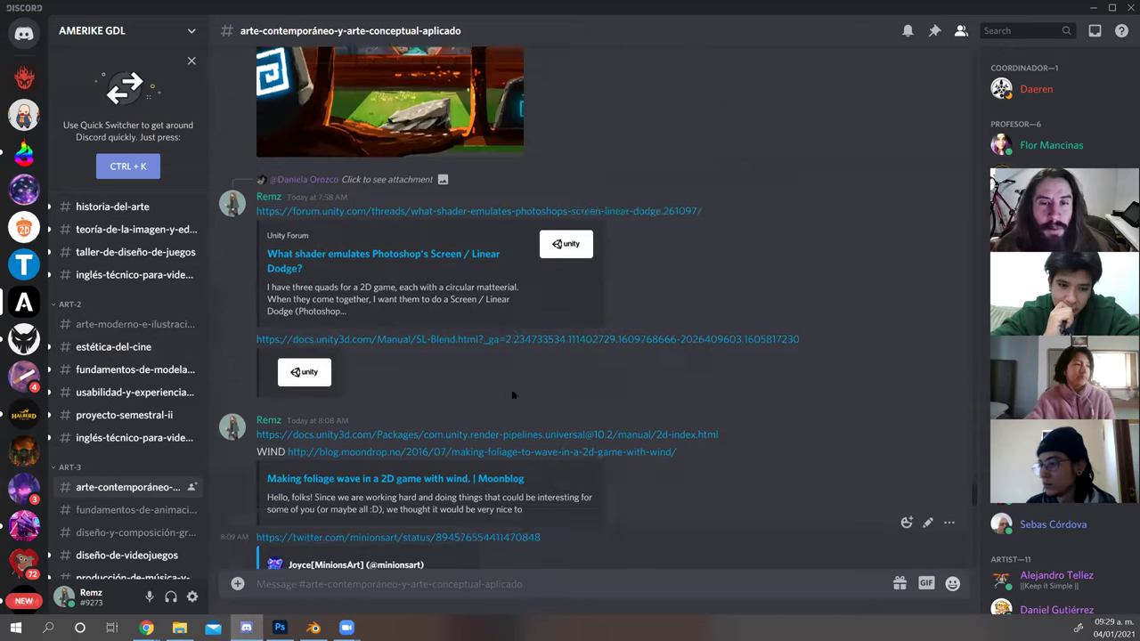
{"action": "scroll", "coordinate": [513, 385], "scroll_direction": "down", "scroll_amount": 15}
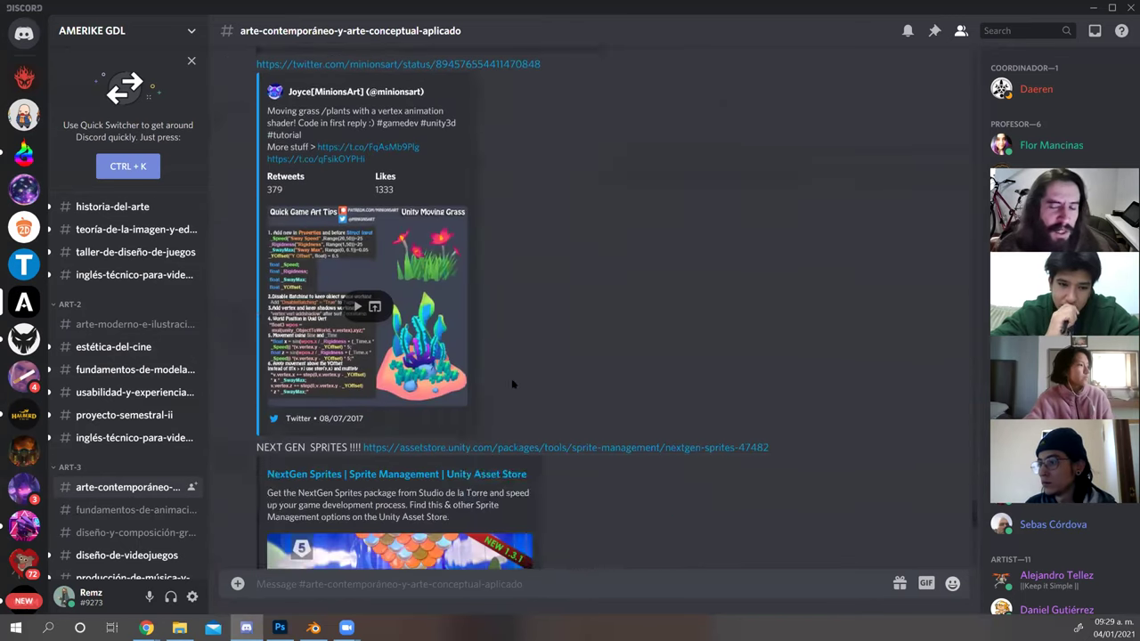
{"action": "scroll", "coordinate": [512, 384], "scroll_direction": "down", "scroll_amount": 2}
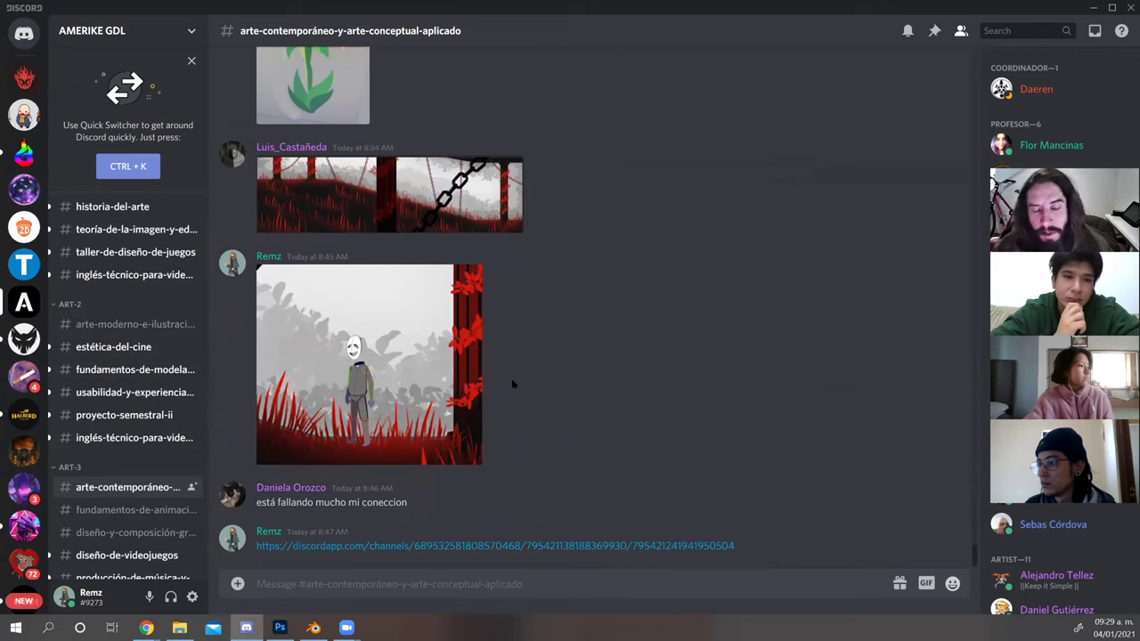
{"action": "scroll", "coordinate": [512, 385], "scroll_direction": "up", "scroll_amount": 11}
{"action": "scroll", "coordinate": [512, 385], "scroll_direction": "down", "scroll_amount": 9}
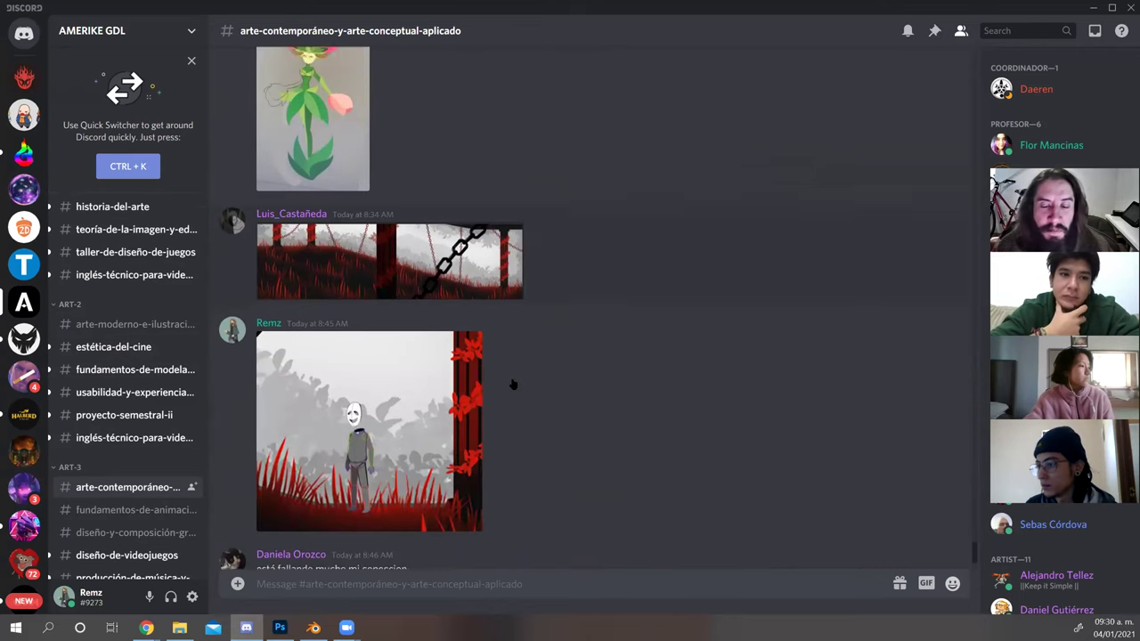
{"action": "scroll", "coordinate": [513, 385], "scroll_direction": "up", "scroll_amount": 4}
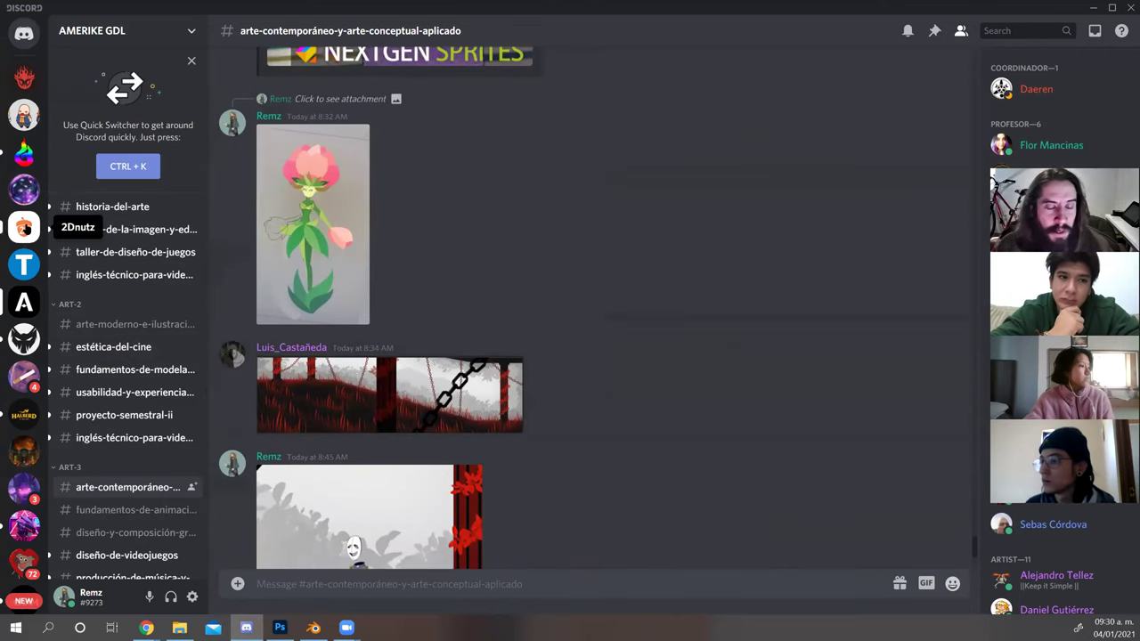
Copy the message link of the 2D-3D HYBRID STORYBOARDING post in the 2Dnutz server's tutoriales channel.
{"action": "left_click", "coordinate": [24, 228]}
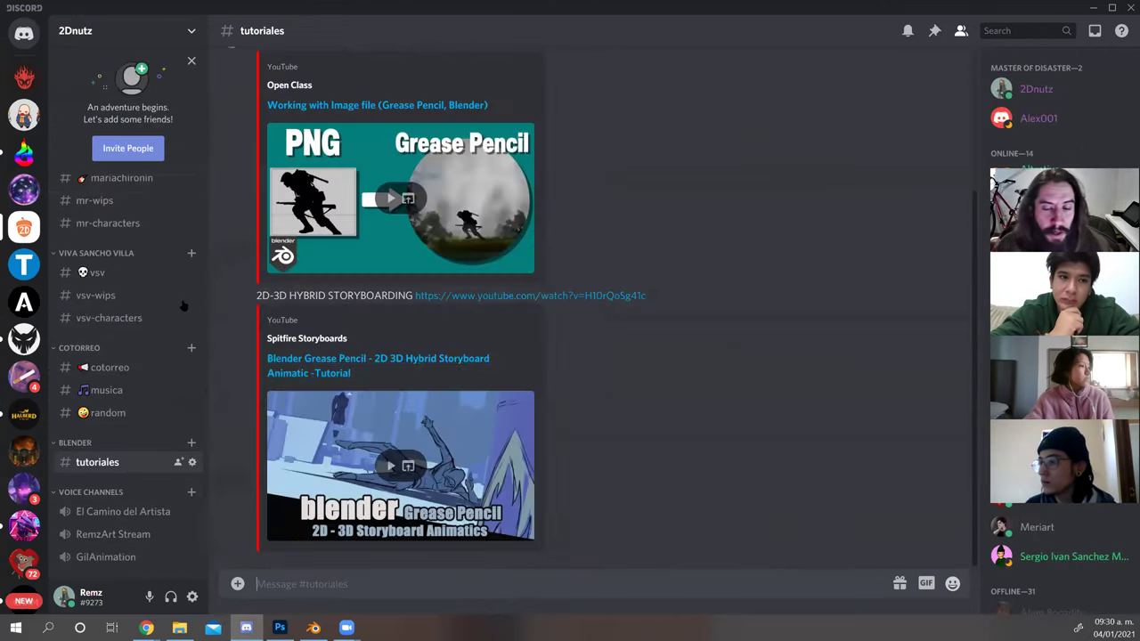
{"action": "left_click", "coordinate": [950, 281]}
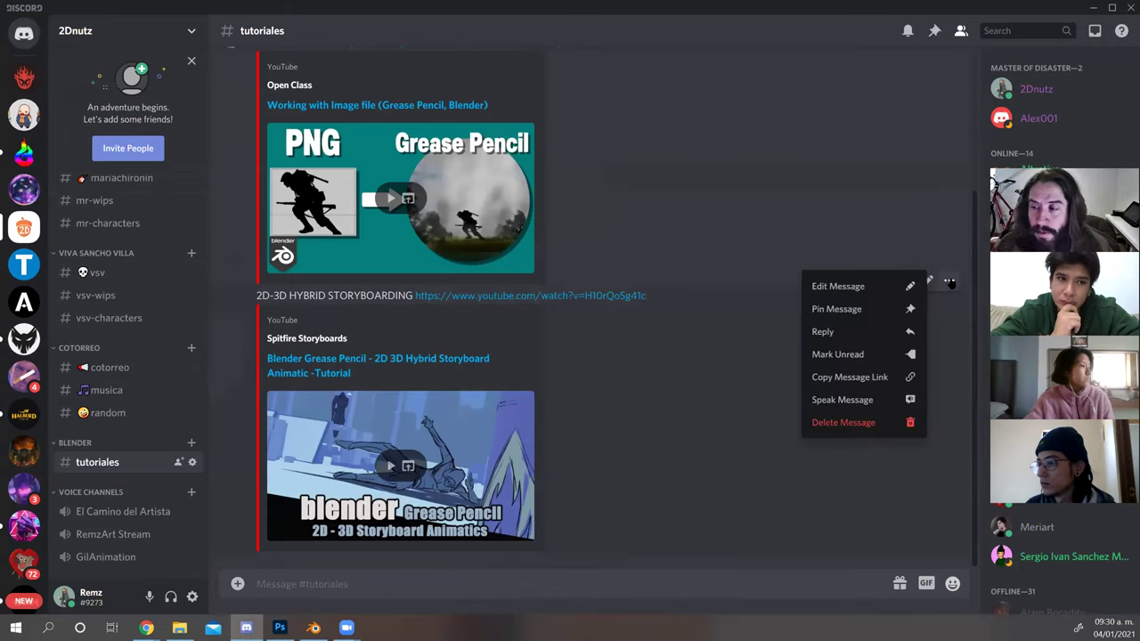
{"action": "left_click", "coordinate": [844, 378]}
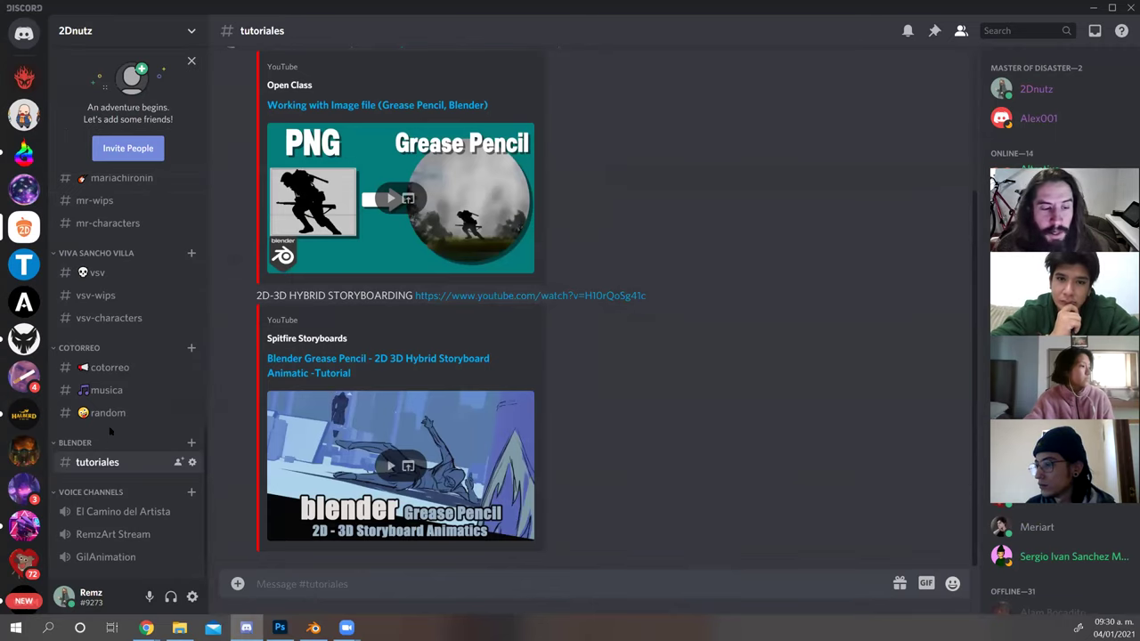
Post the copied message link in the AMERIKE GDL server's arte-moderno-e-ilustración channel.
{"action": "left_click", "coordinate": [24, 303]}
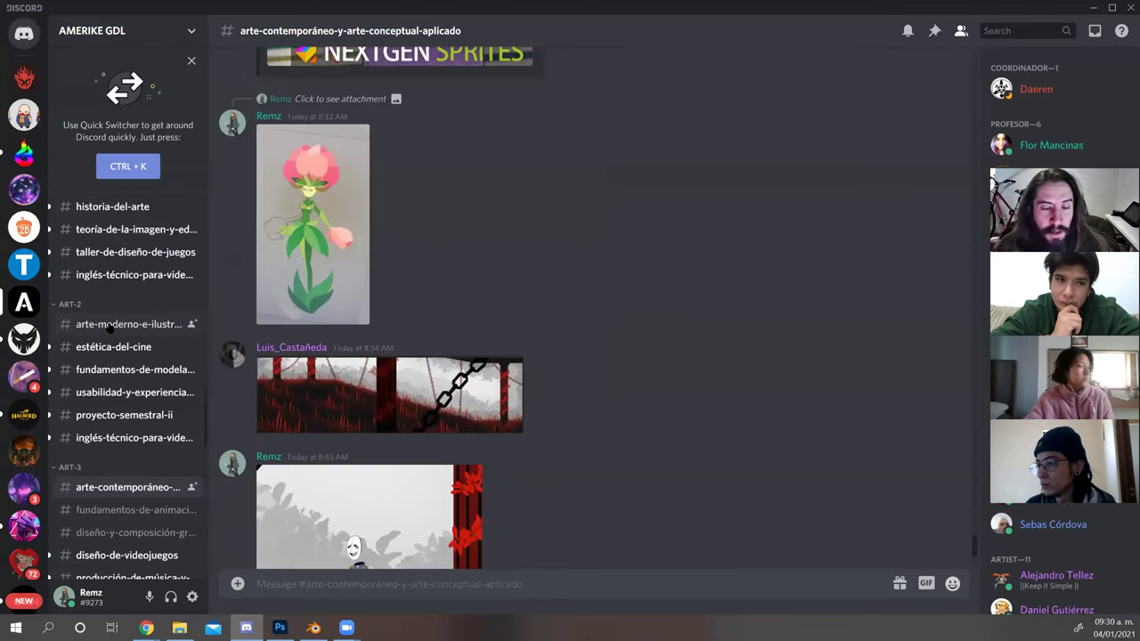
{"action": "left_click", "coordinate": [127, 324]}
{"action": "key", "text": "ctrl+v"}
{"action": "key", "text": "Return"}
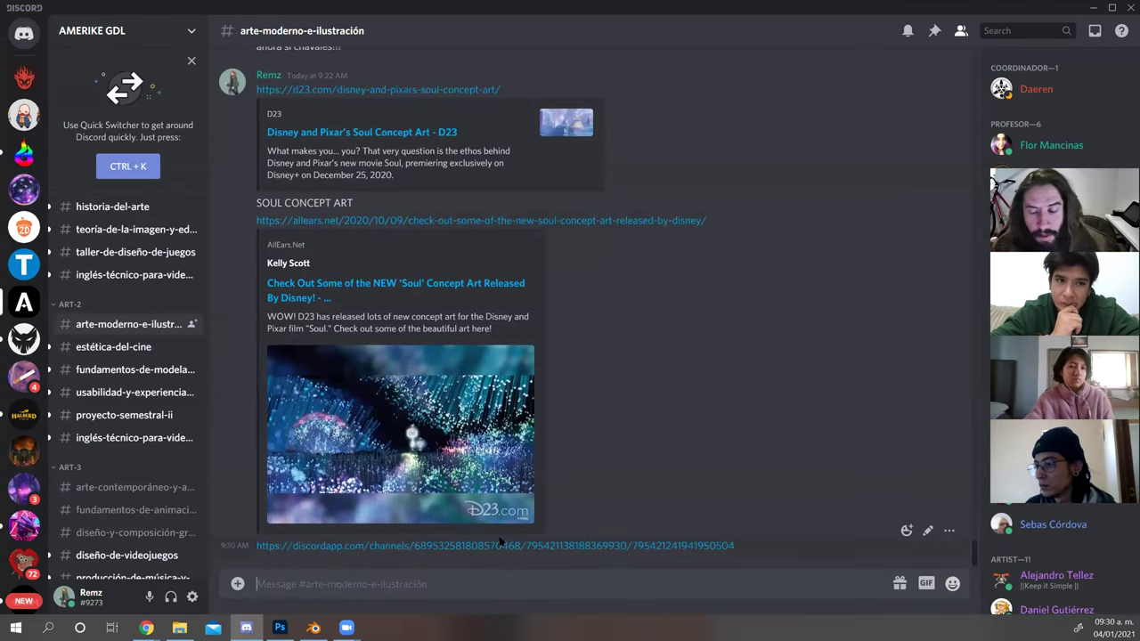
Follow the posted message link and open the Blender Grease Pencil 2D 3D Hybrid Storyboard Animatic tutorial on YouTube.
{"action": "left_click", "coordinate": [481, 547]}
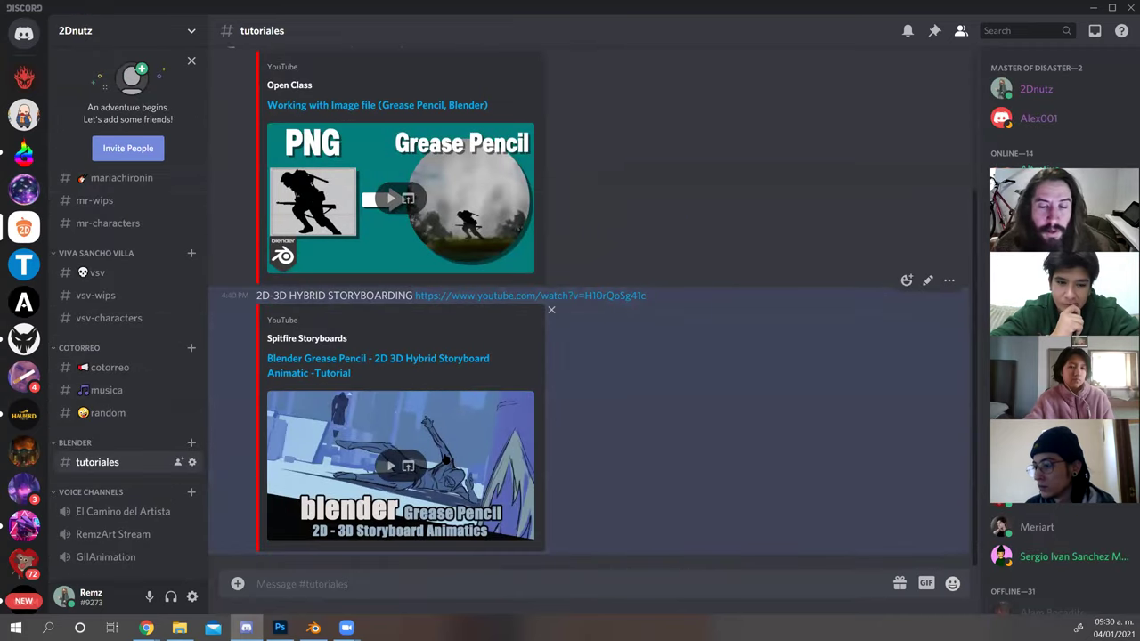
{"action": "left_click", "coordinate": [446, 460]}
{"action": "left_click", "coordinate": [478, 359]}
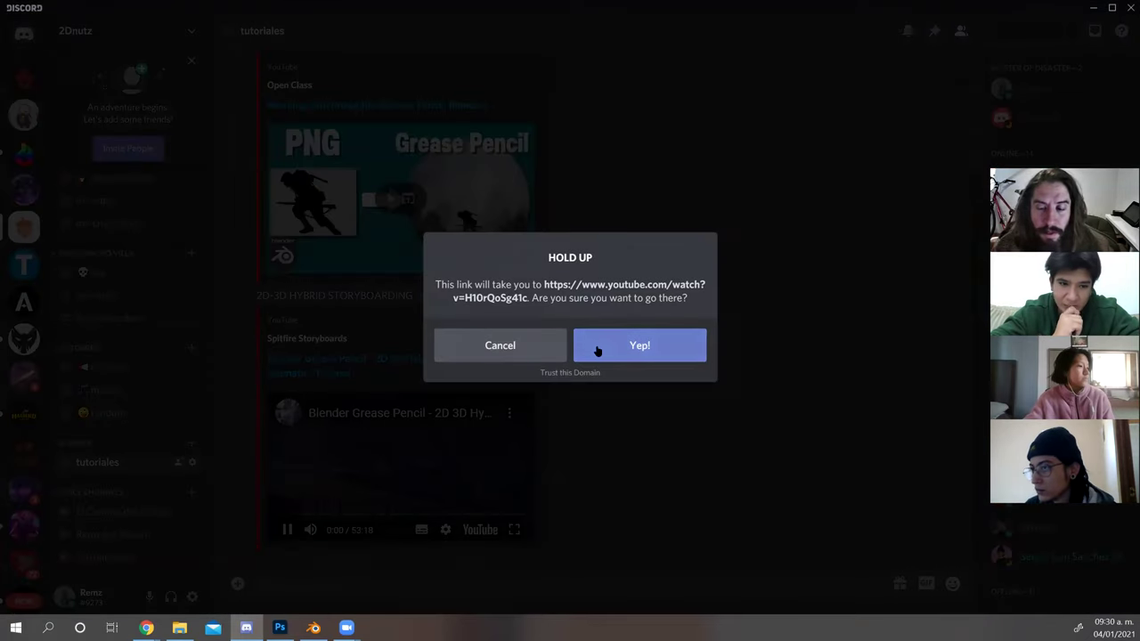
{"action": "left_click", "coordinate": [596, 347]}
Switch to Chrome and briefly pause the hybrid storyboard tutorial before resuming its playback.
{"action": "key", "text": "alt+Tab"}
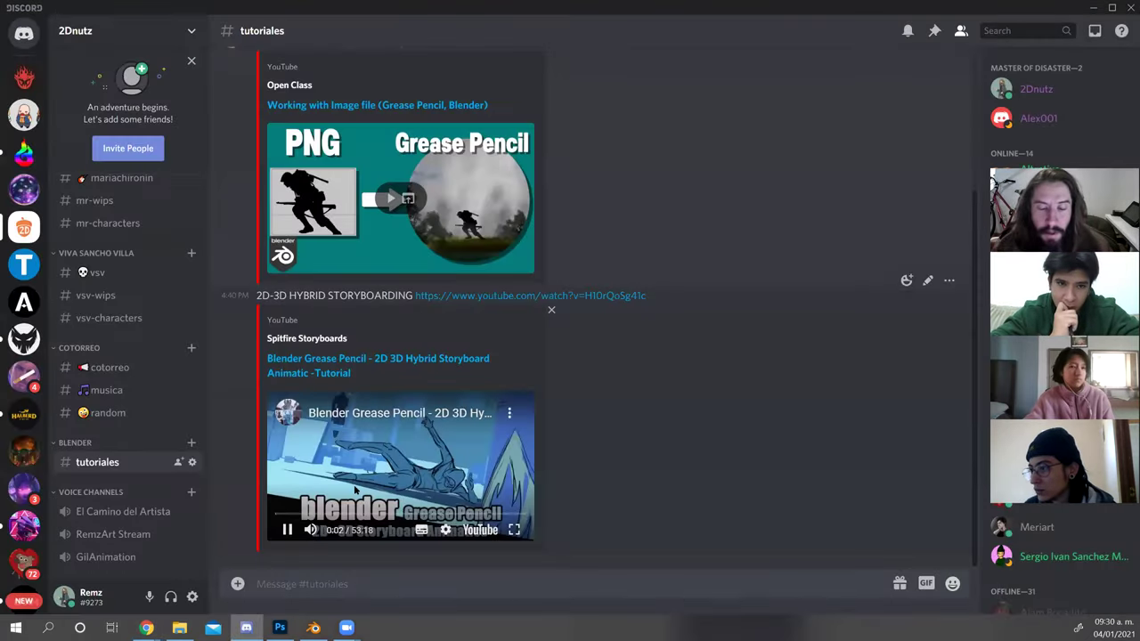
{"action": "key", "text": "alt+Tab"}
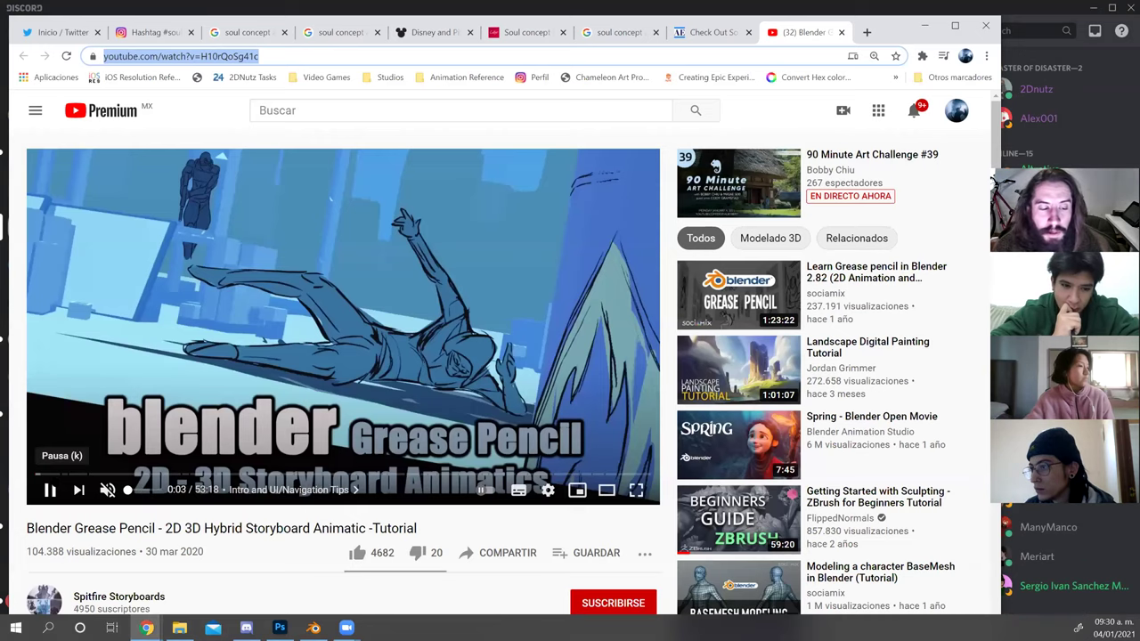
{"action": "left_click", "coordinate": [50, 490]}
{"action": "left_click", "coordinate": [49, 490]}
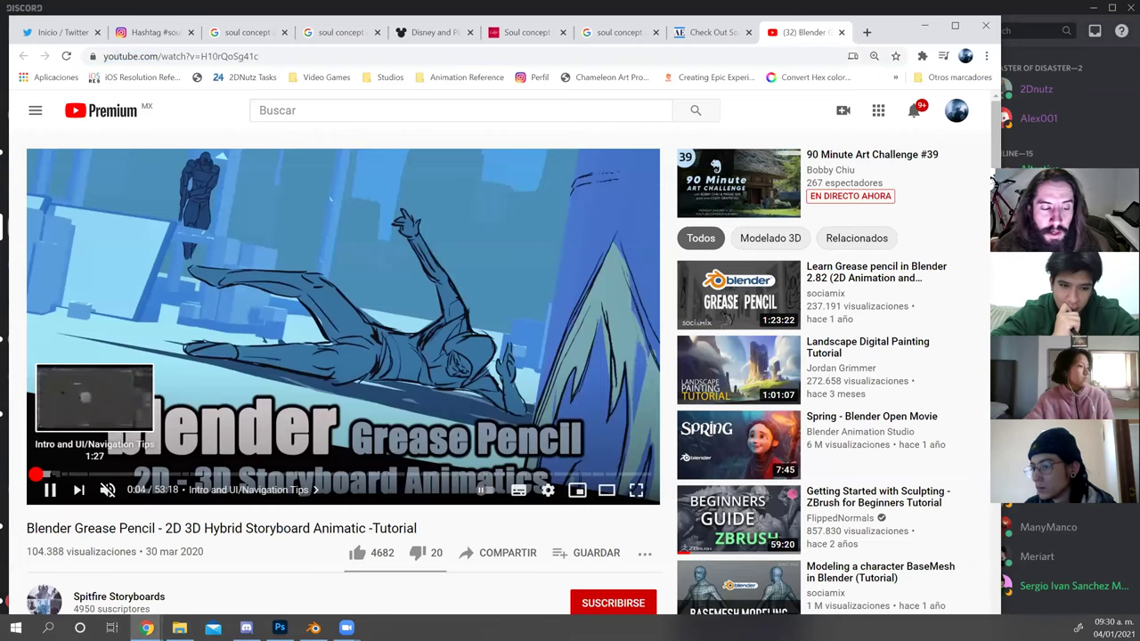
Skim the hybrid storyboard tutorial from its intro through Example Scene 2, returning to the camera-angle exploration part.
{"action": "left_click", "coordinate": [43, 474]}
{"action": "left_click", "coordinate": [76, 475]}
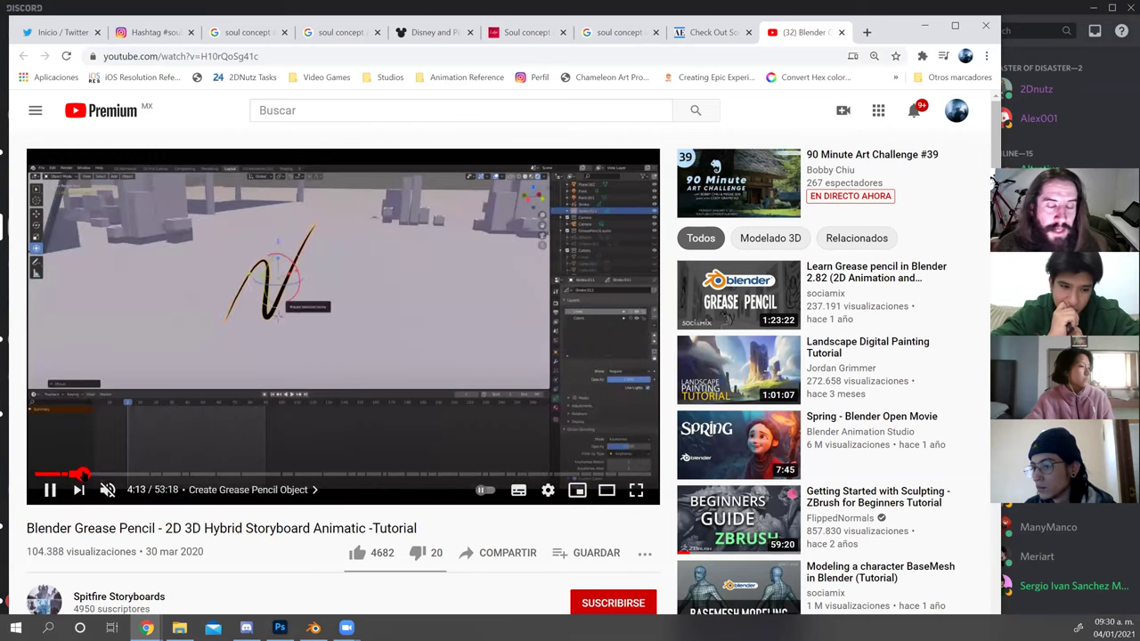
{"action": "left_click", "coordinate": [139, 475]}
{"action": "left_click", "coordinate": [208, 475]}
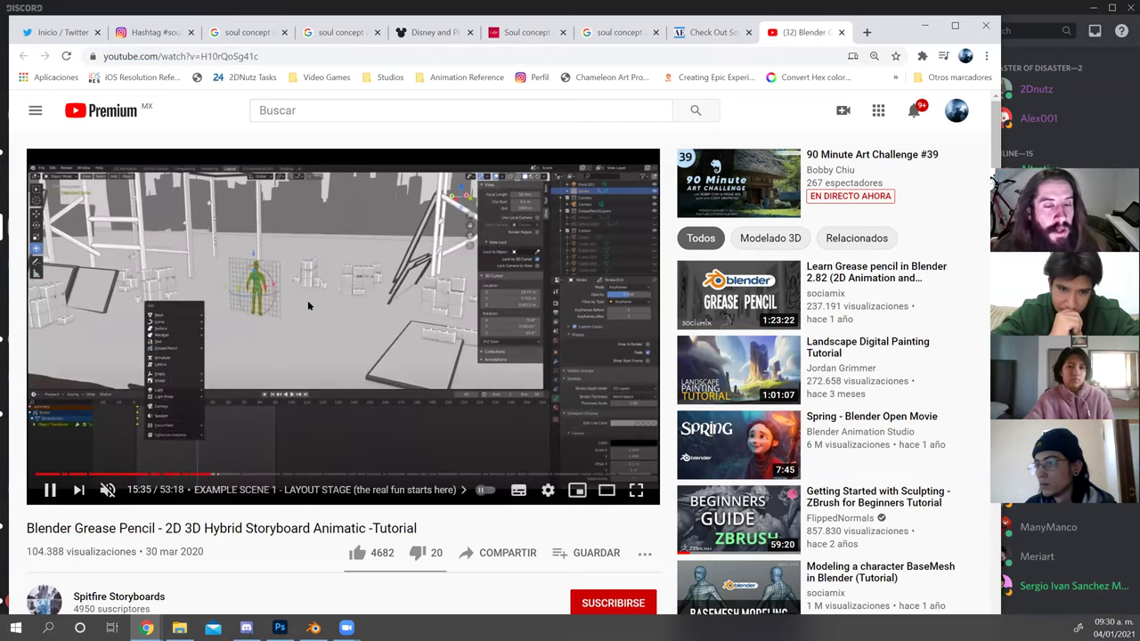
{"action": "left_click", "coordinate": [304, 473]}
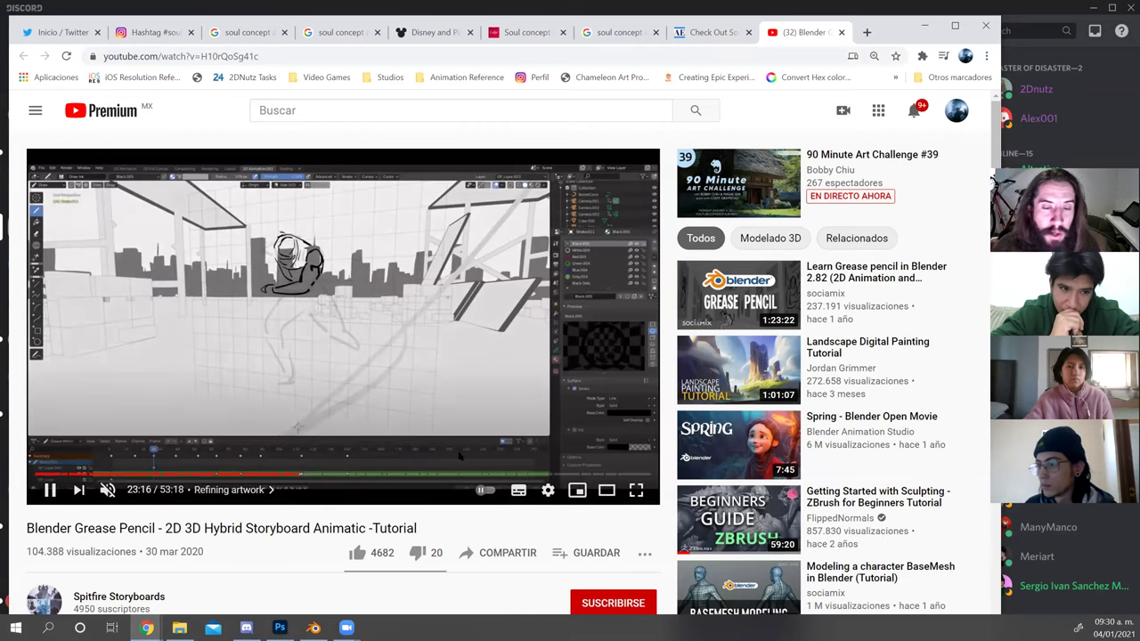
{"action": "left_click", "coordinate": [381, 475]}
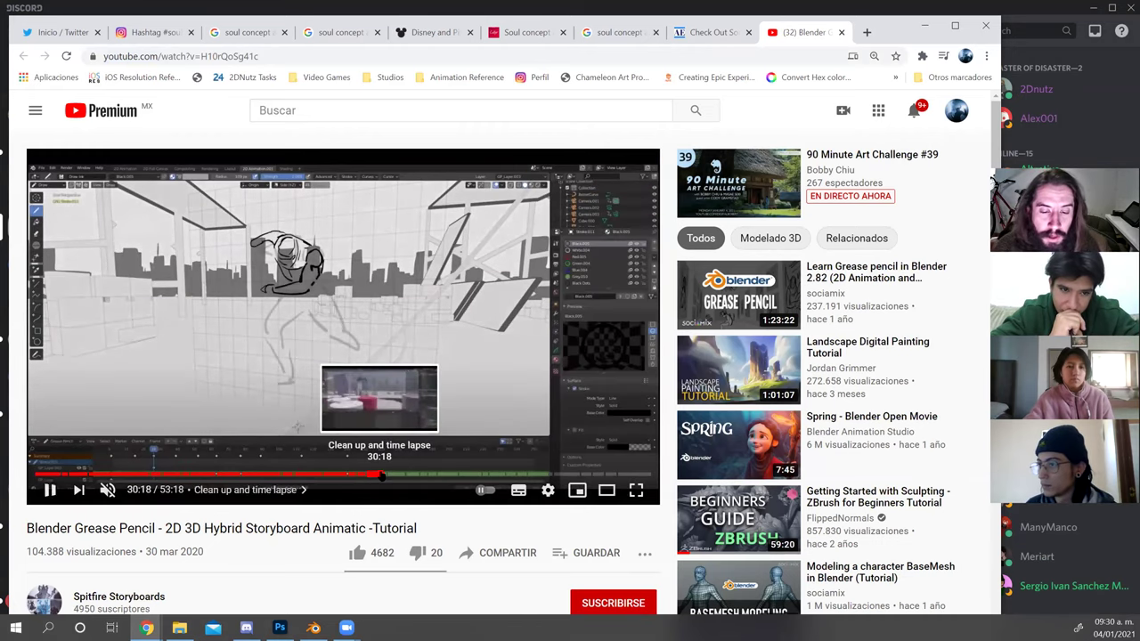
{"action": "left_click_drag", "start_coordinate": [369, 475], "coordinate": [405, 475]}
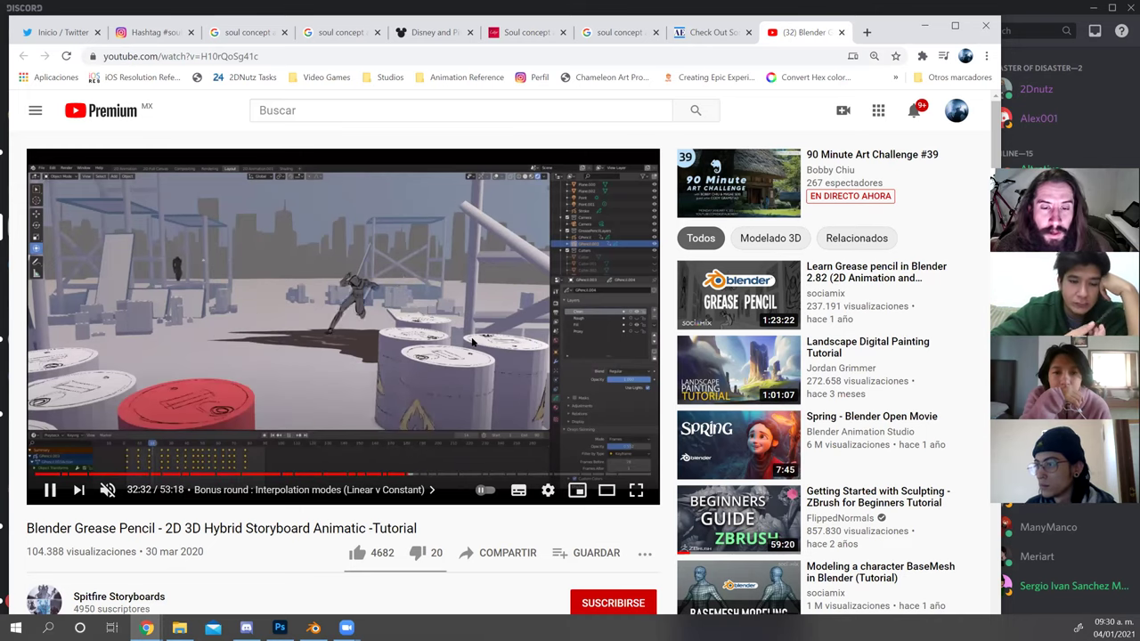
{"action": "left_click", "coordinate": [418, 475]}
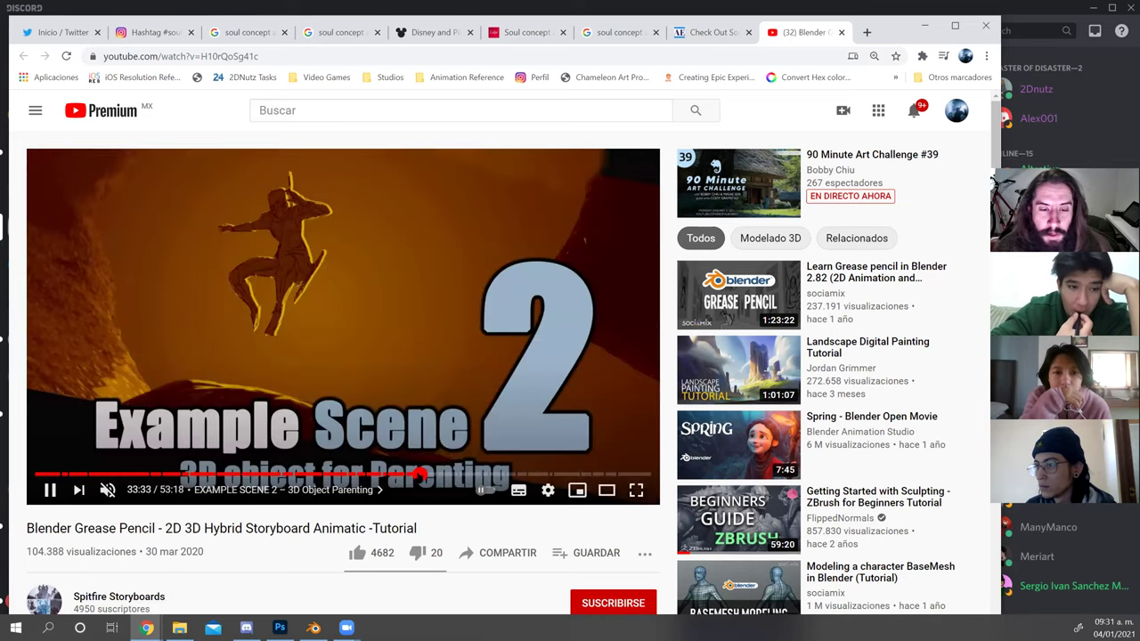
{"action": "left_click_drag", "start_coordinate": [419, 475], "coordinate": [395, 475]}
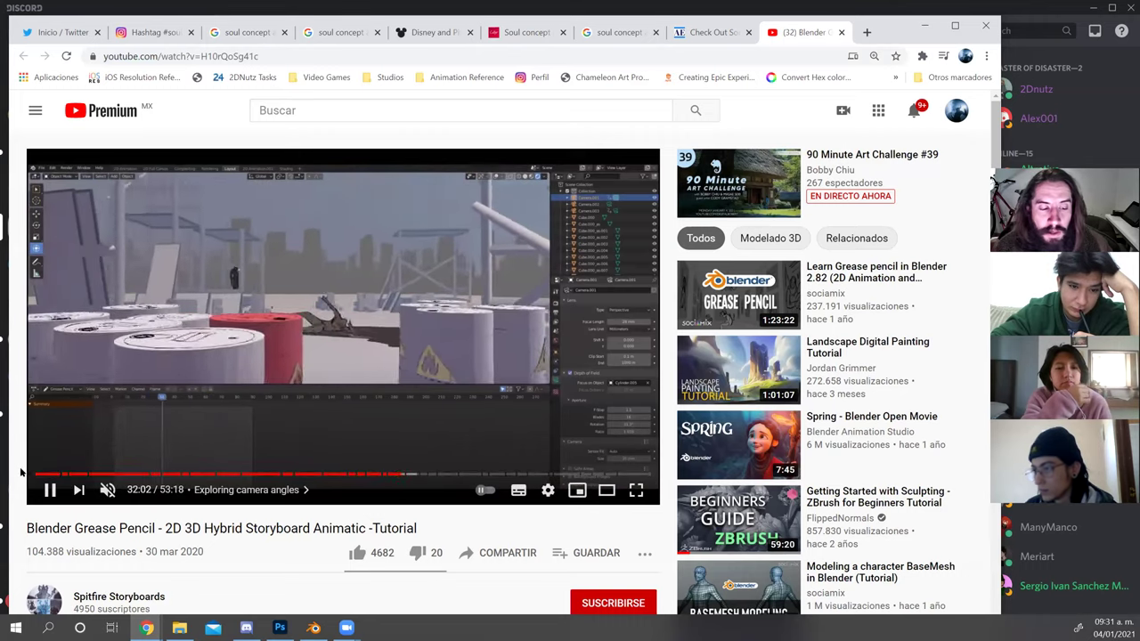
Replay the hybrid storyboard tutorial from its beginning and pause it at 0:21.
{"action": "left_click", "coordinate": [32, 475]}
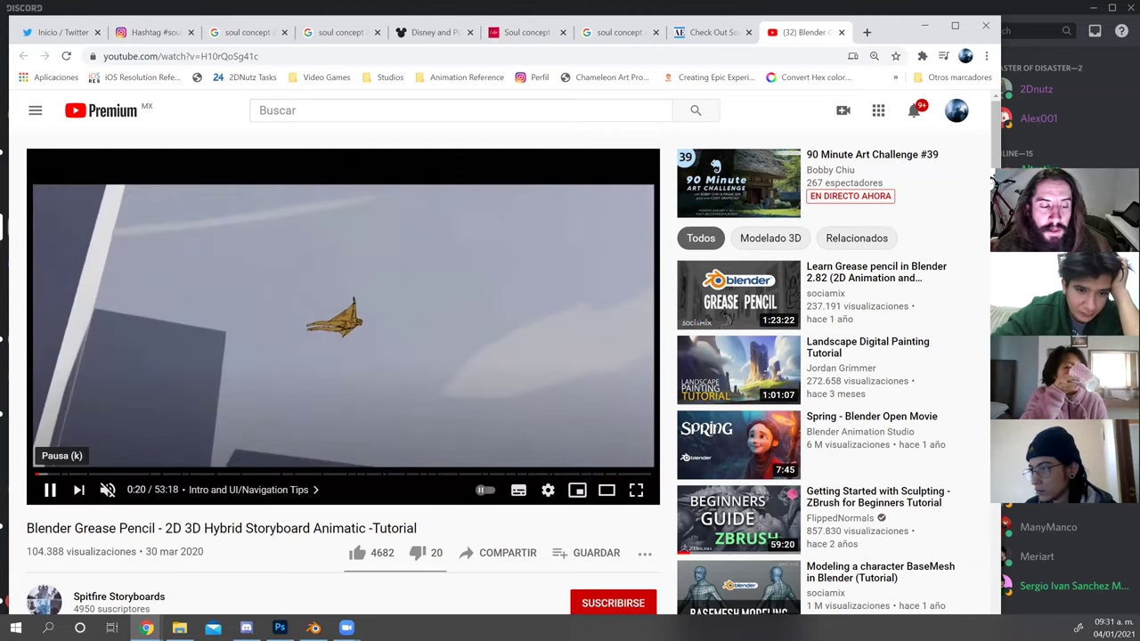
{"action": "left_click", "coordinate": [90, 461]}
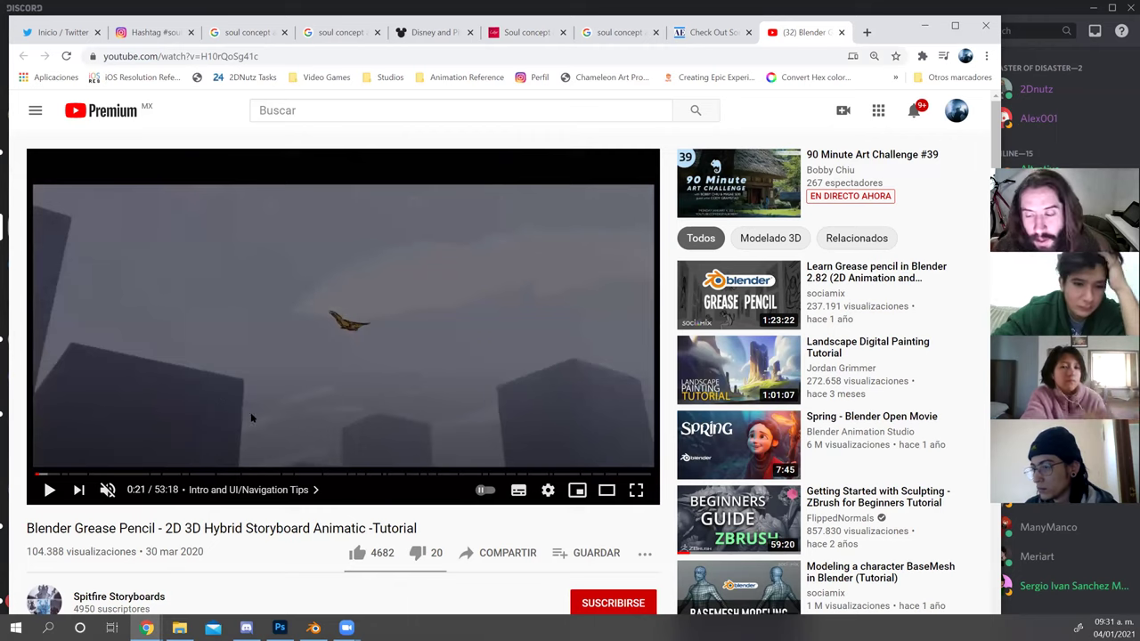
{"action": "scroll", "coordinate": [252, 417], "scroll_direction": "down", "scroll_amount": 1}
{"action": "scroll", "coordinate": [251, 422], "scroll_direction": "up", "scroll_amount": 1}
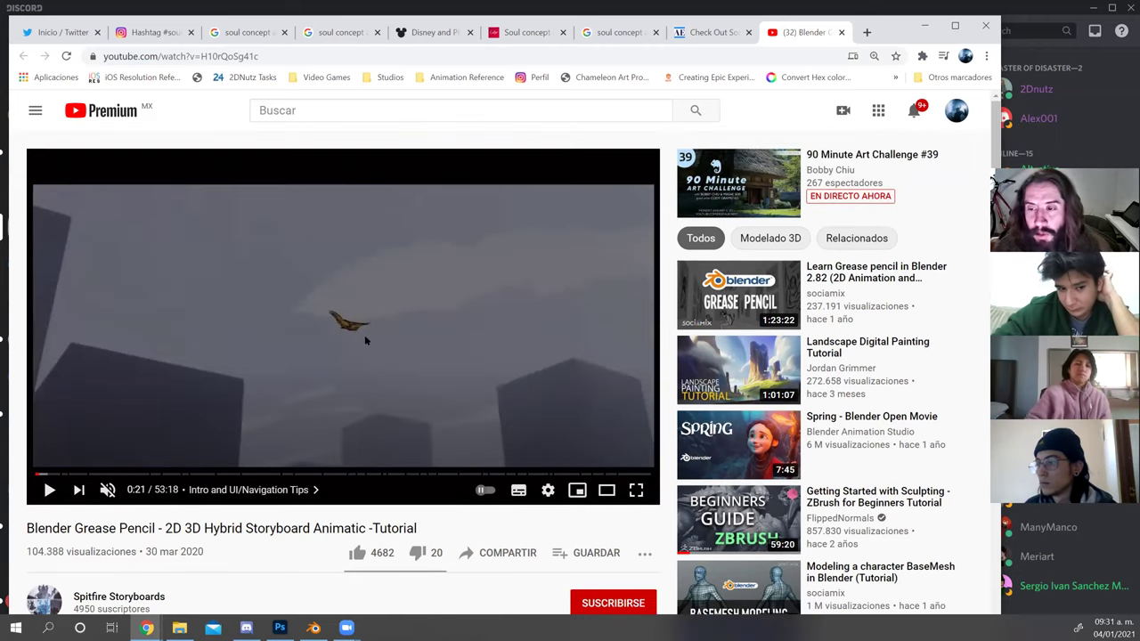
Search YouTube for "grease pencil movie", open Making a Ghibli Style Animation with Grease Pencil! and turn its sound on.
{"action": "type", "text": "g"}
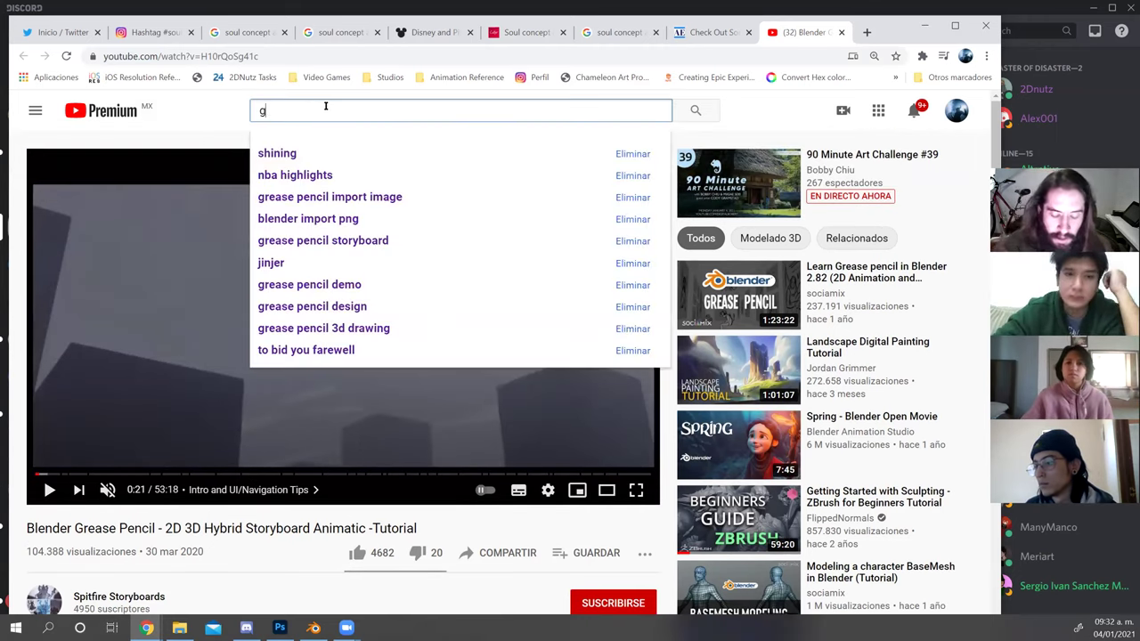
{"action": "type", "text": "rease pencil movie"}
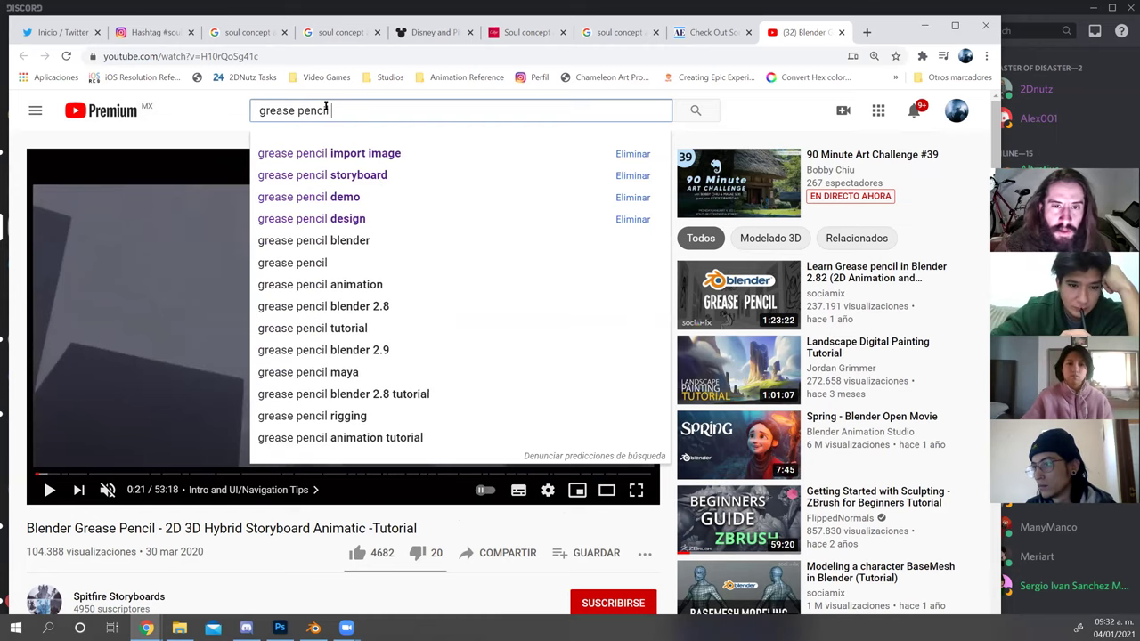
{"action": "key", "text": "Return"}
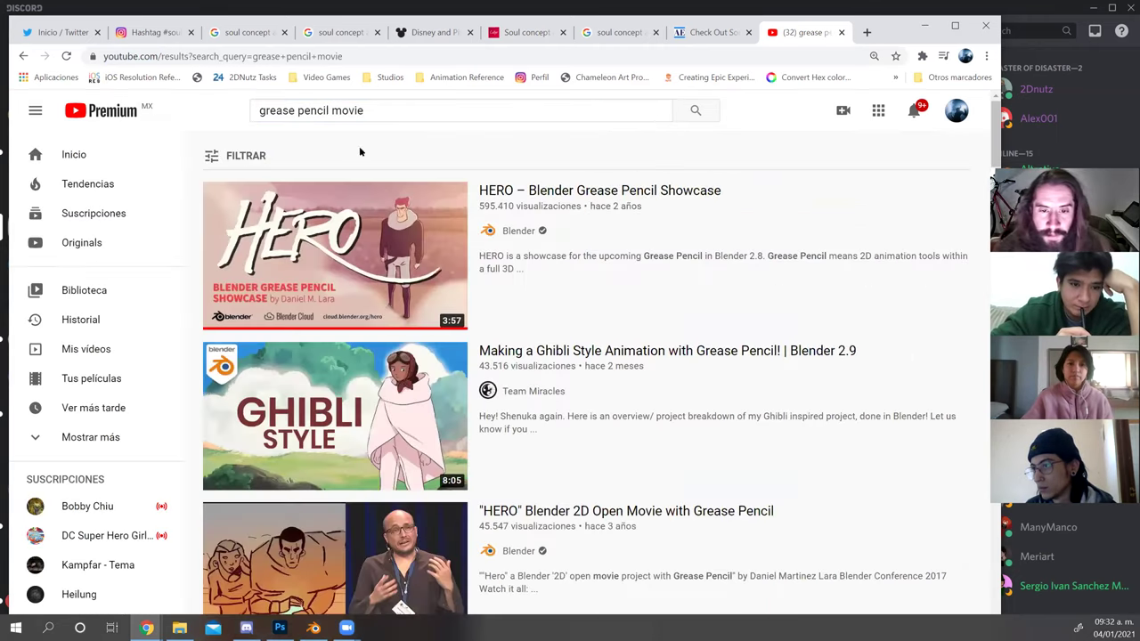
{"action": "scroll", "coordinate": [411, 191], "scroll_direction": "down", "scroll_amount": 2}
{"action": "left_click", "coordinate": [394, 260]}
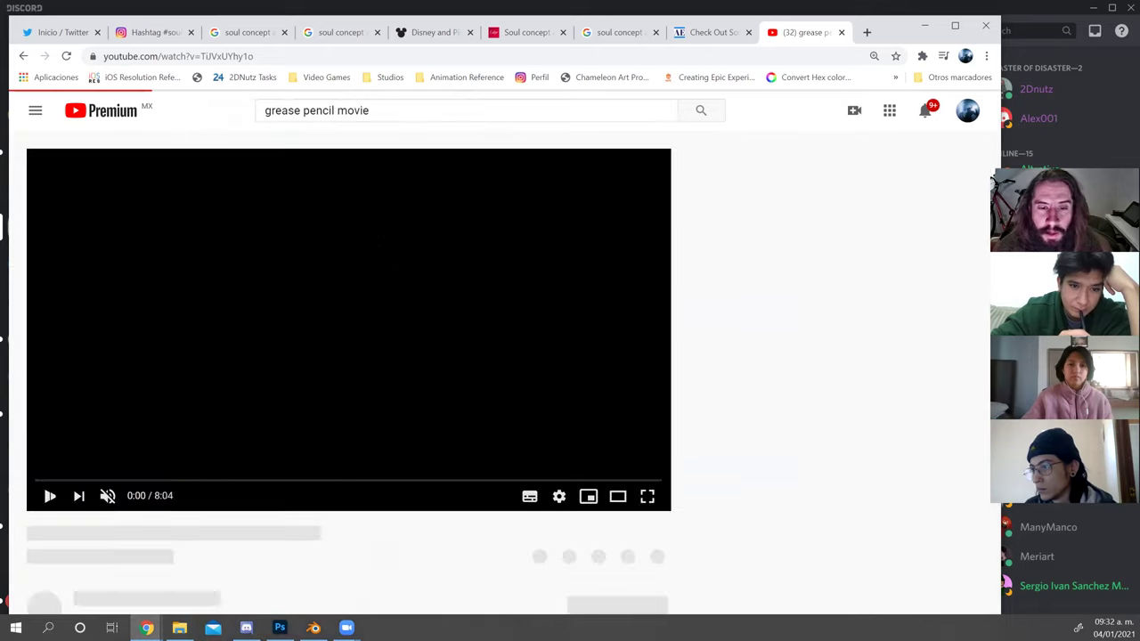
{"action": "left_click", "coordinate": [107, 489]}
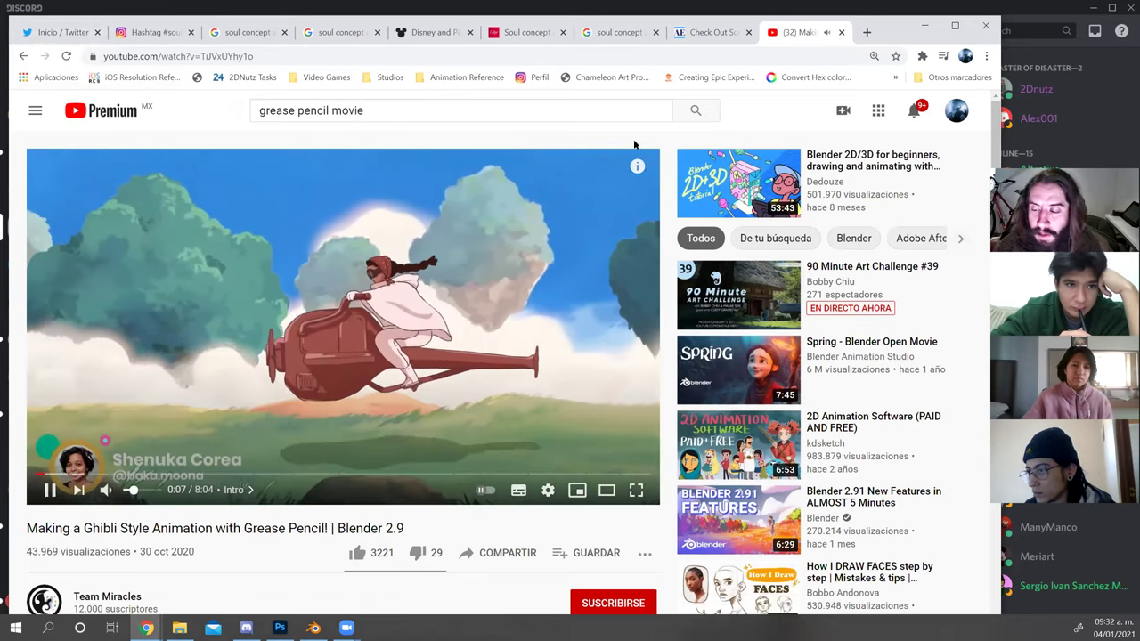
Open the suggested Blender 2.91 New Features in ALMOST 5 Minutes video and mute it.
{"action": "left_click", "coordinate": [692, 505]}
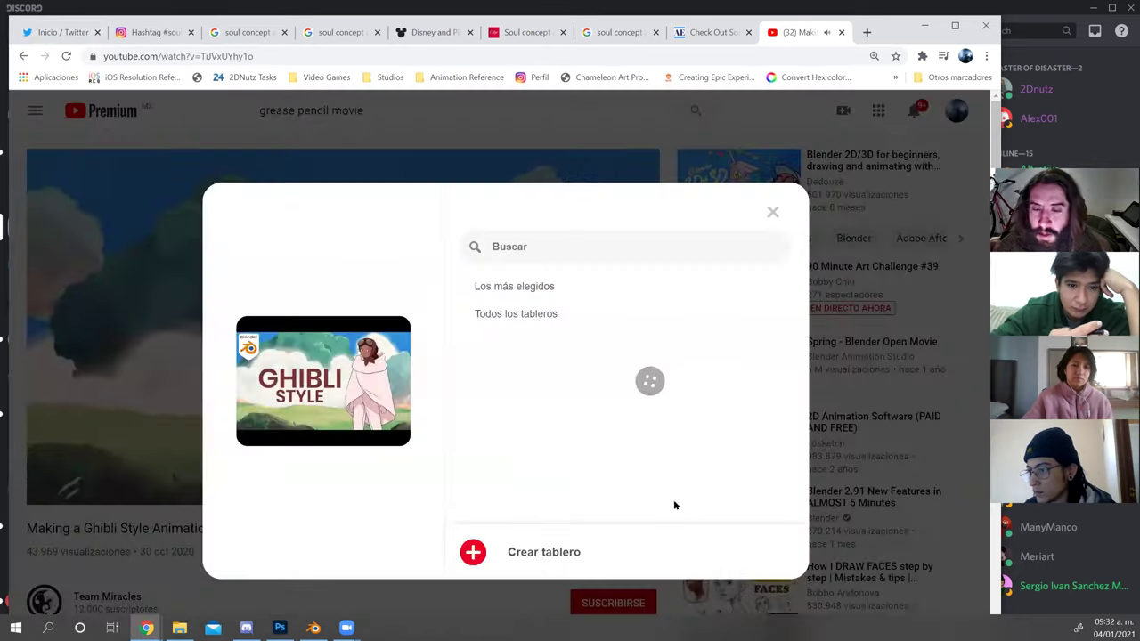
{"action": "left_click", "coordinate": [773, 212]}
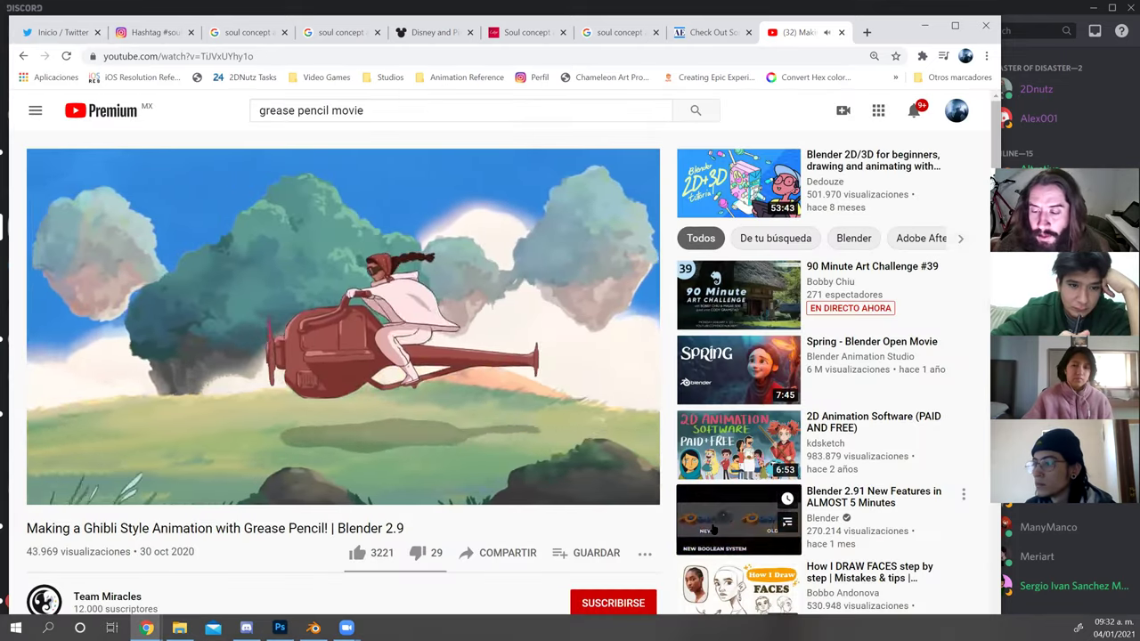
{"action": "left_click", "coordinate": [726, 521]}
{"action": "left_click", "coordinate": [106, 489]}
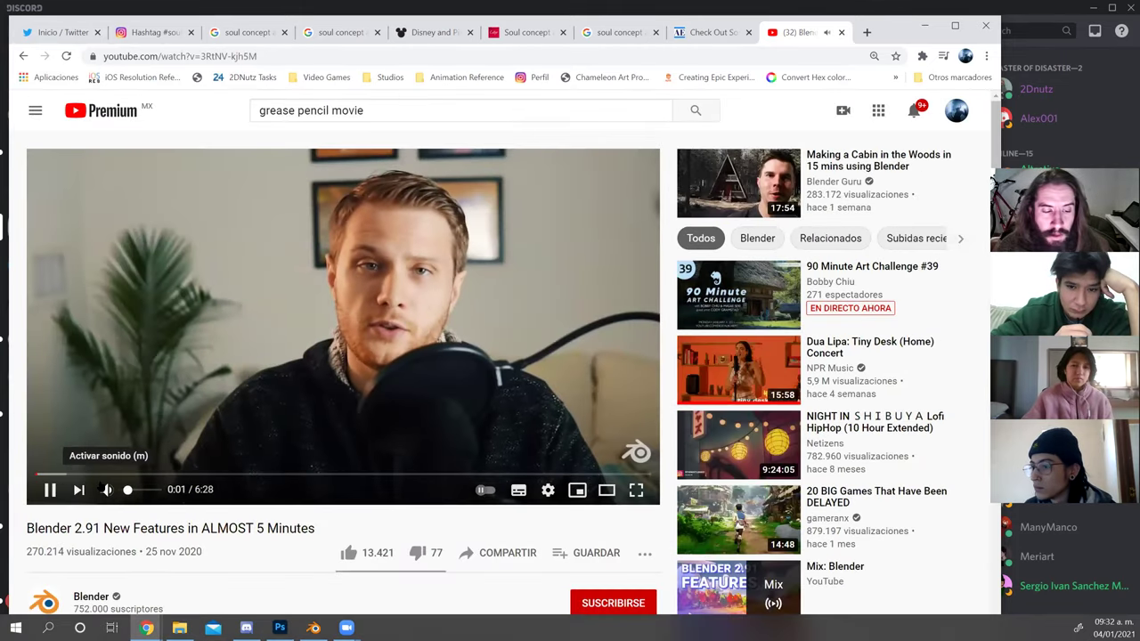
Skim the Blender 2.91 new features video up to its closing part and pause it at 6:13.
{"action": "left_click", "coordinate": [92, 475]}
{"action": "left_click", "coordinate": [144, 475]}
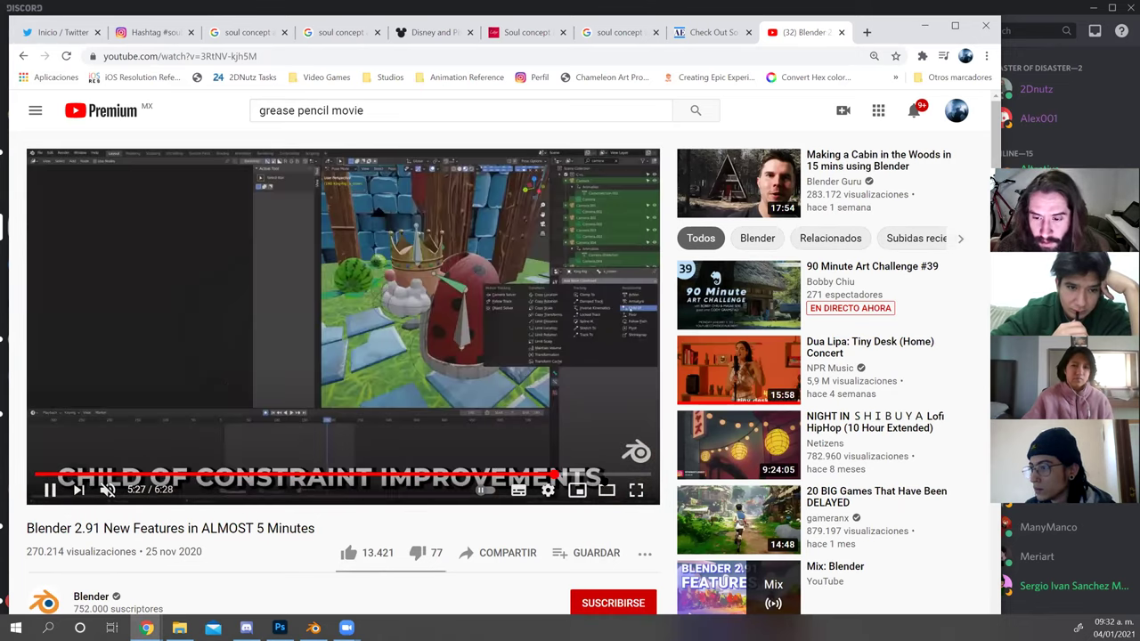
{"action": "left_click", "coordinate": [568, 475]}
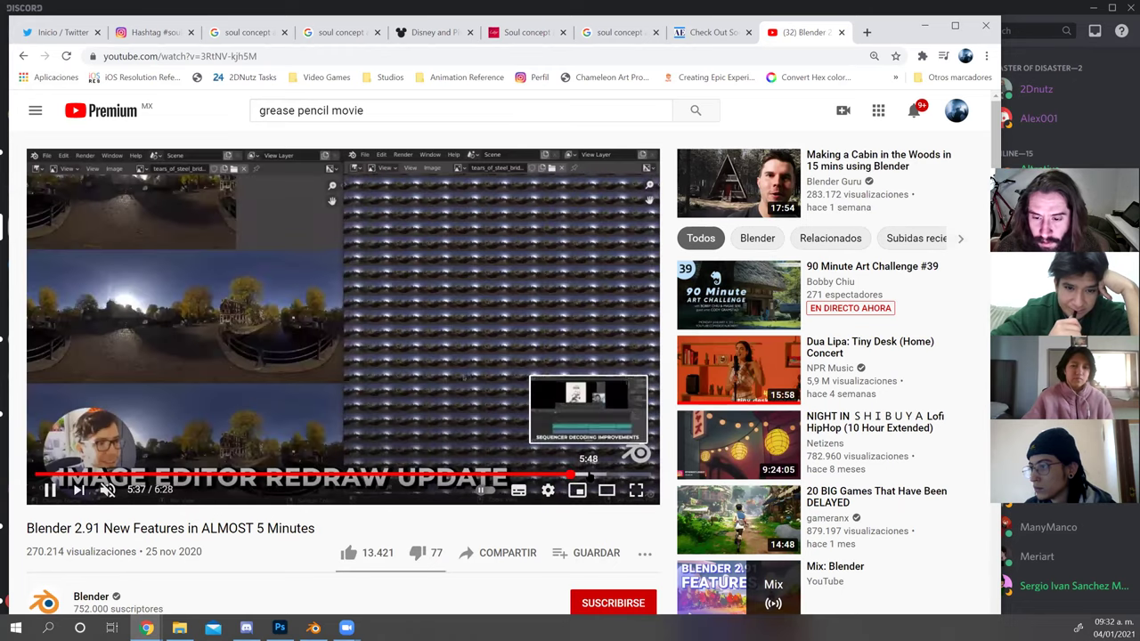
{"action": "left_click", "coordinate": [587, 475]}
{"action": "left_click", "coordinate": [598, 476]}
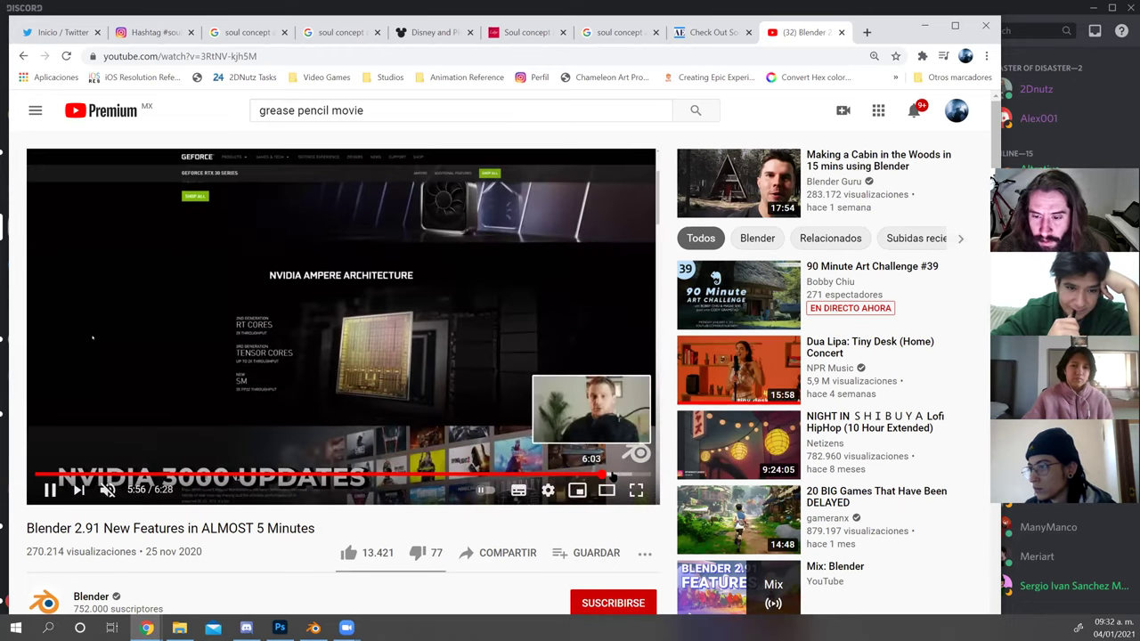
{"action": "left_click", "coordinate": [609, 475]}
{"action": "left_click", "coordinate": [626, 475]}
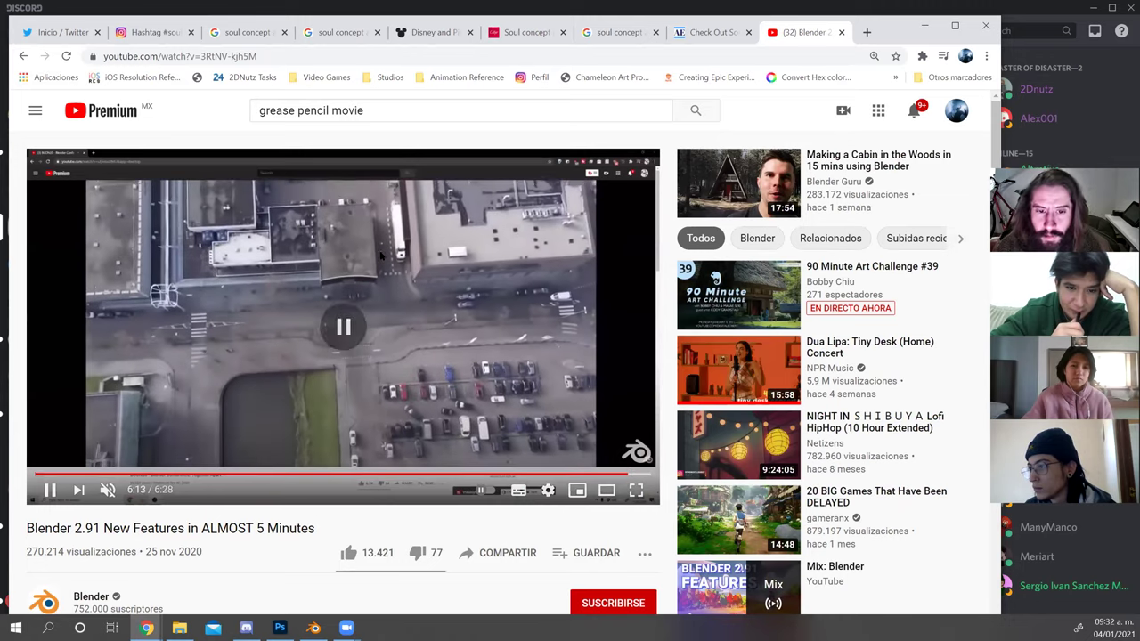
{"action": "left_click", "coordinate": [381, 255]}
Open the YouTube home page in a new tab and search for "grease pencil movie".
{"action": "middle_click", "coordinate": [109, 117]}
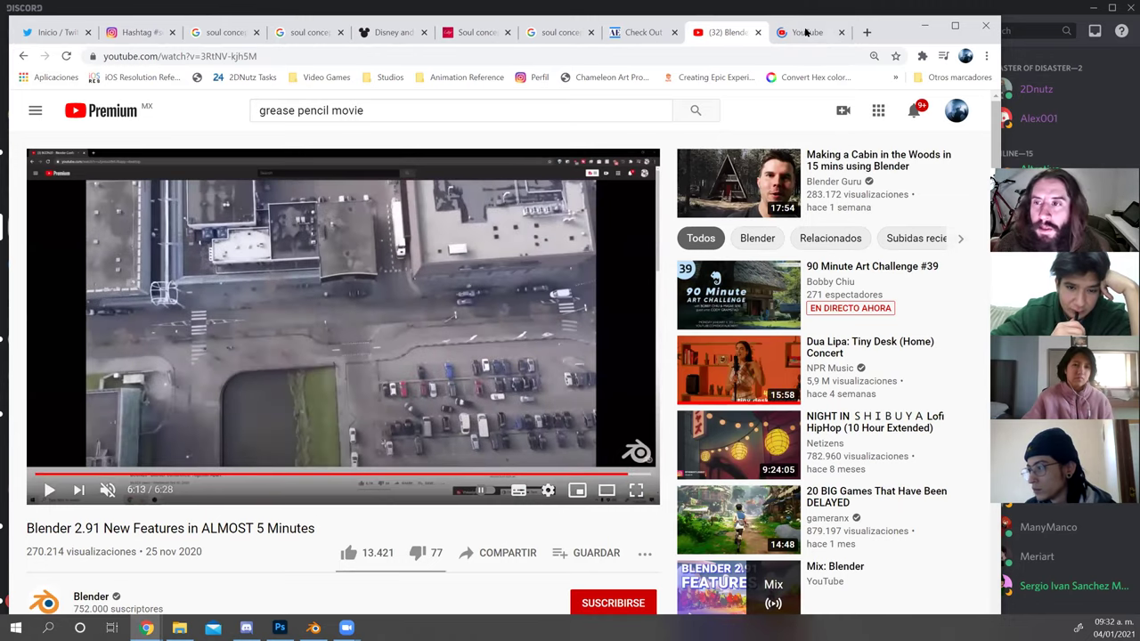
{"action": "left_click", "coordinate": [805, 32]}
{"action": "left_click", "coordinate": [402, 110]}
{"action": "type", "text": "grease pencil mo"}
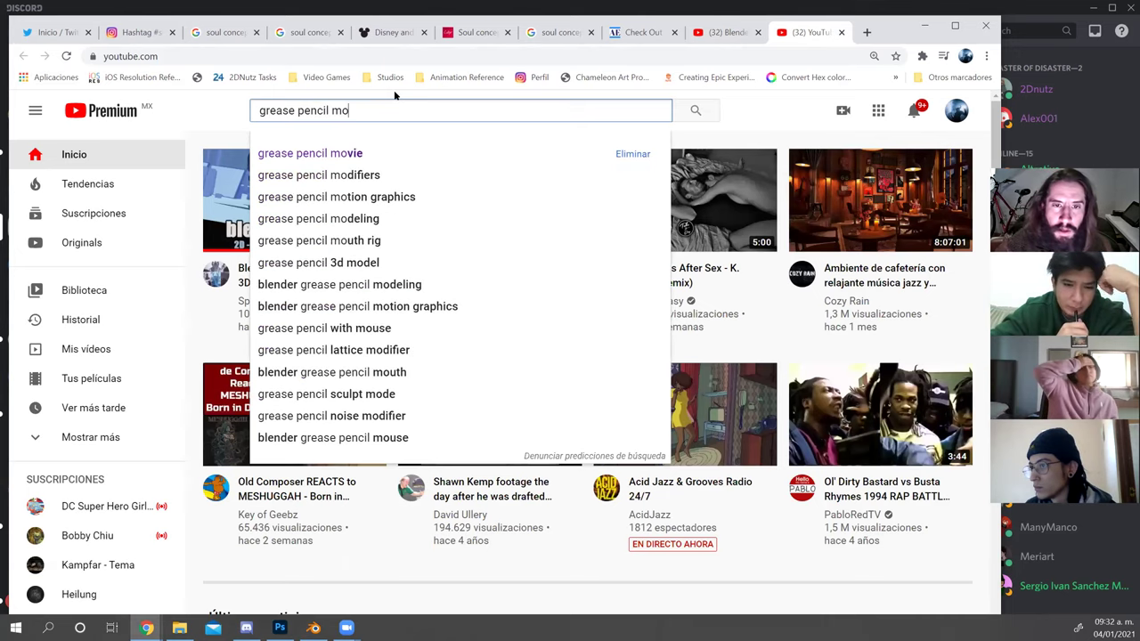
{"action": "type", "text": "vie"}
{"action": "key", "text": "Return"}
{"action": "scroll", "coordinate": [409, 207], "scroll_direction": "down", "scroll_amount": 2}
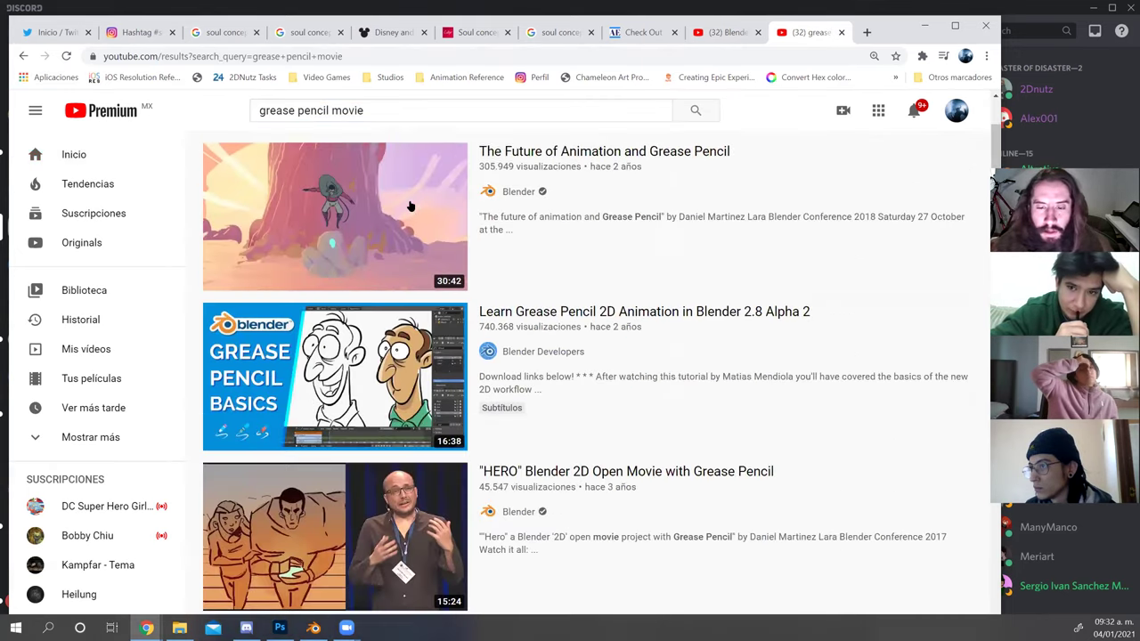
Browse the search results, open the GP Kairos fan art recreation video in a separate tab and switch to it.
{"action": "scroll", "coordinate": [410, 207], "scroll_direction": "down", "scroll_amount": 5}
{"action": "scroll", "coordinate": [410, 206], "scroll_direction": "down", "scroll_amount": 6}
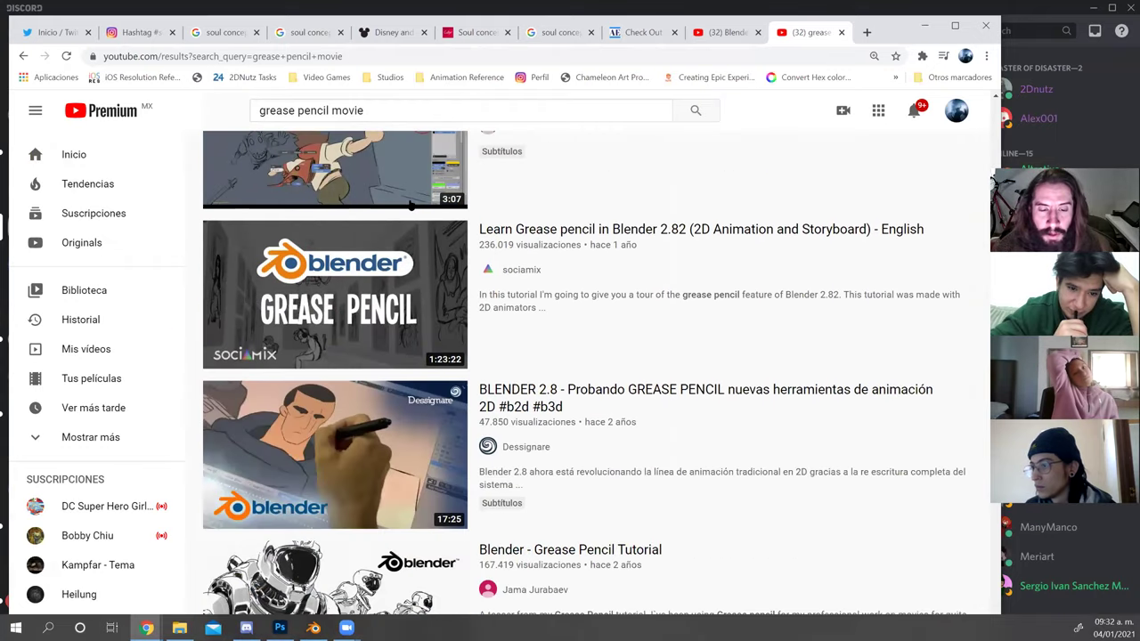
{"action": "middle_click", "coordinate": [410, 206]}
{"action": "scroll", "coordinate": [410, 207], "scroll_direction": "down", "scroll_amount": 5}
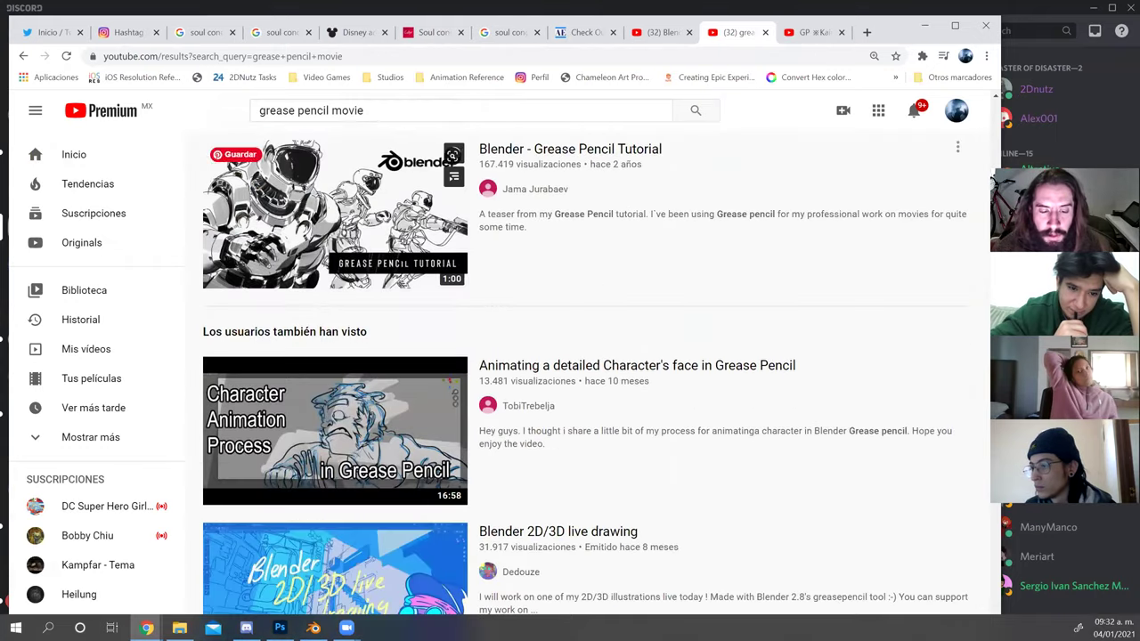
{"action": "scroll", "coordinate": [402, 254], "scroll_direction": "down", "scroll_amount": 2}
{"action": "scroll", "coordinate": [401, 252], "scroll_direction": "up", "scroll_amount": 1}
{"action": "scroll", "coordinate": [402, 251], "scroll_direction": "down", "scroll_amount": 9}
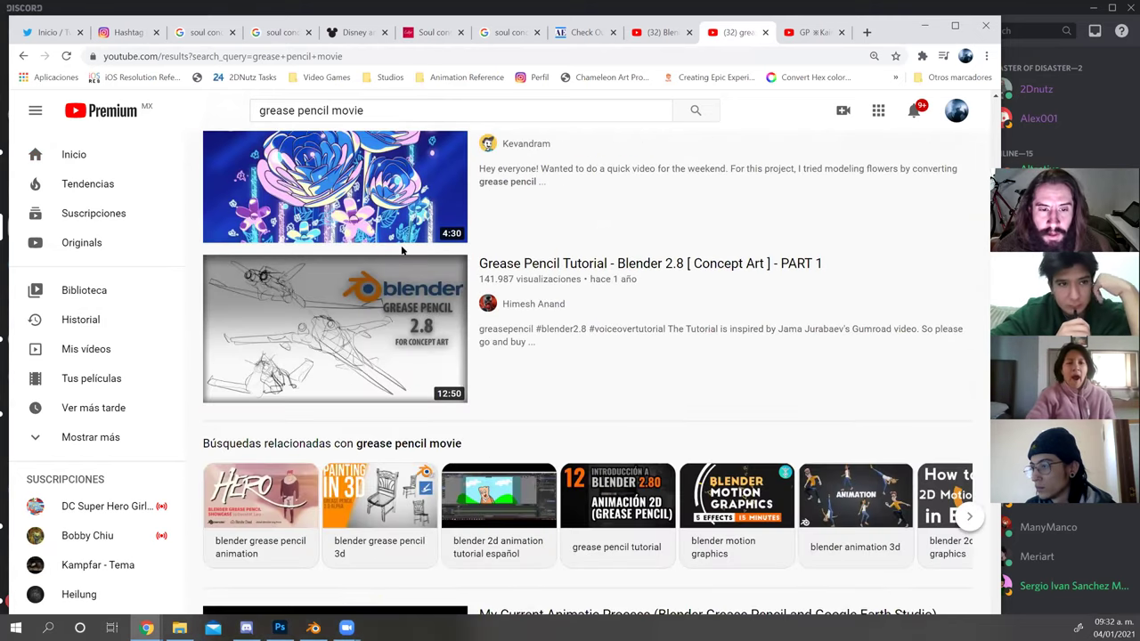
{"action": "left_click", "coordinate": [814, 33]}
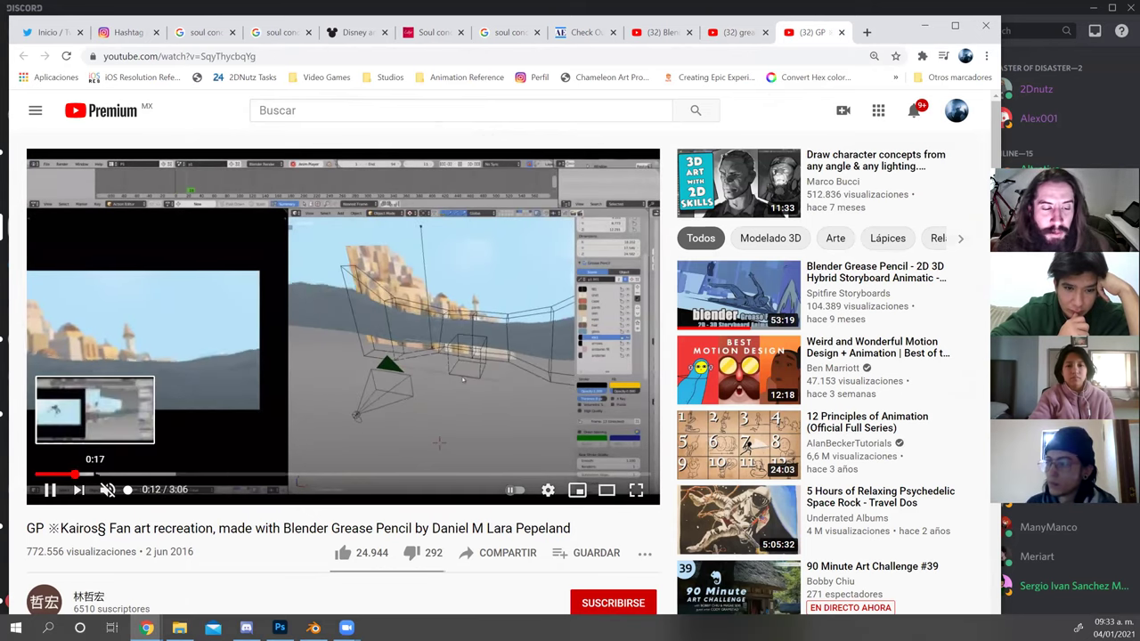
Skim the Kairos fan art recreation video through its 3D effects, character drawing and compositing parts, and pause it at 2:51.
{"action": "left_click", "coordinate": [96, 474]}
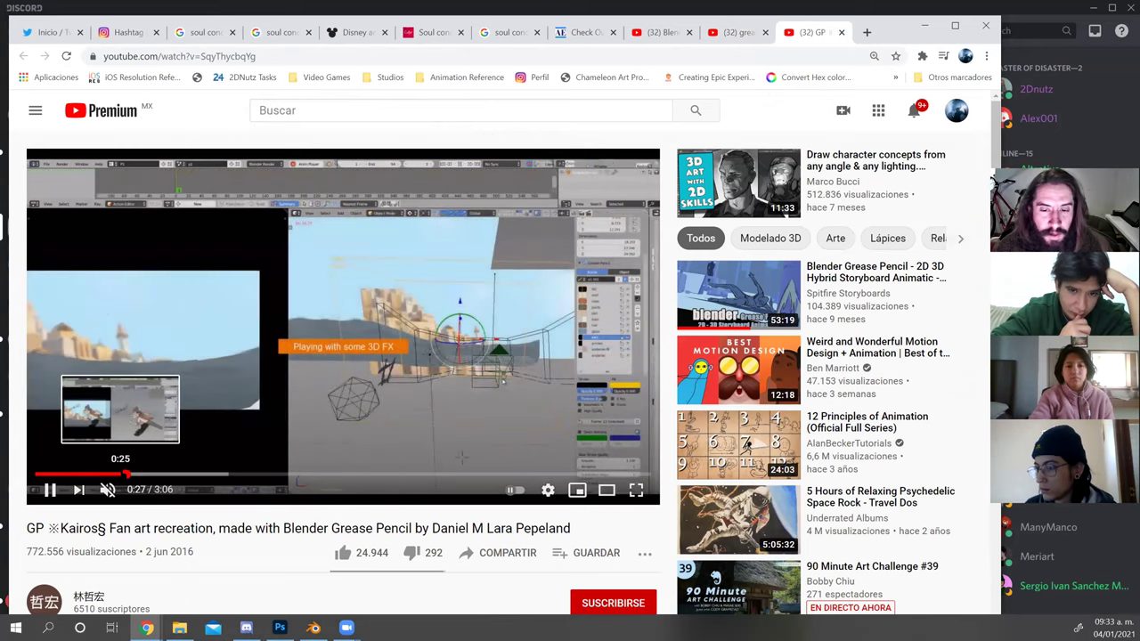
{"action": "left_click", "coordinate": [143, 474]}
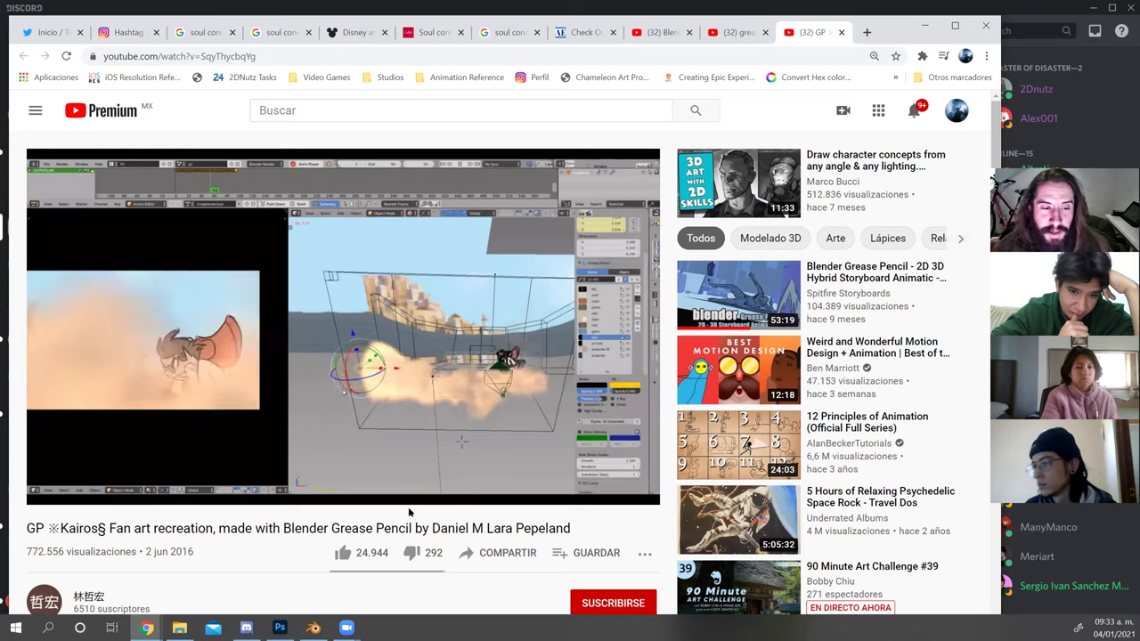
{"action": "left_click", "coordinate": [393, 474]}
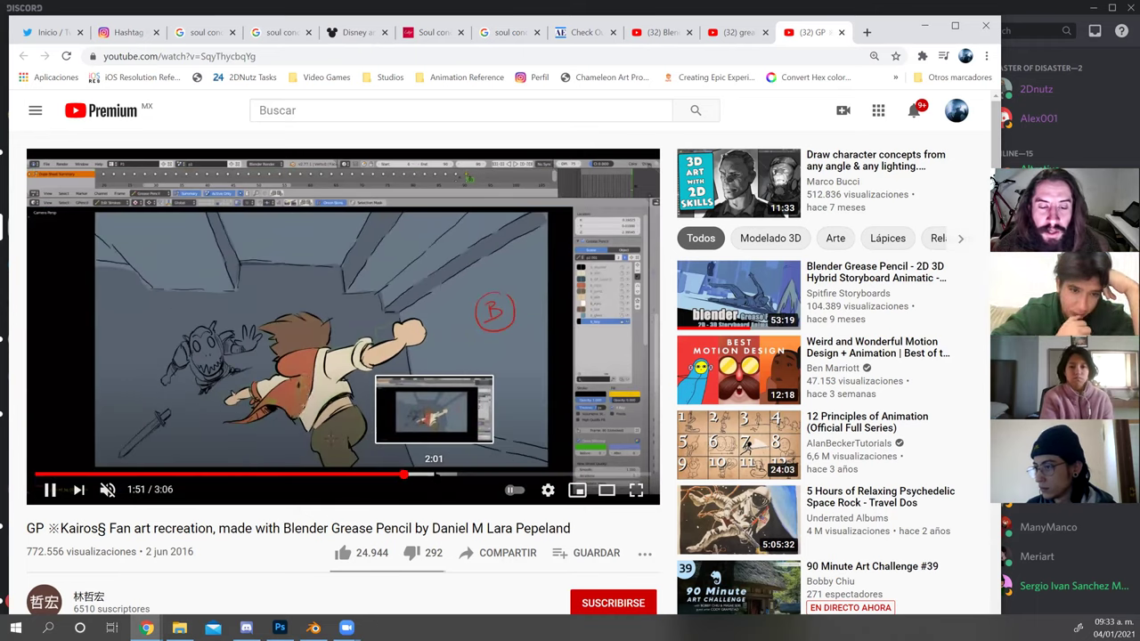
{"action": "left_click", "coordinate": [489, 474]}
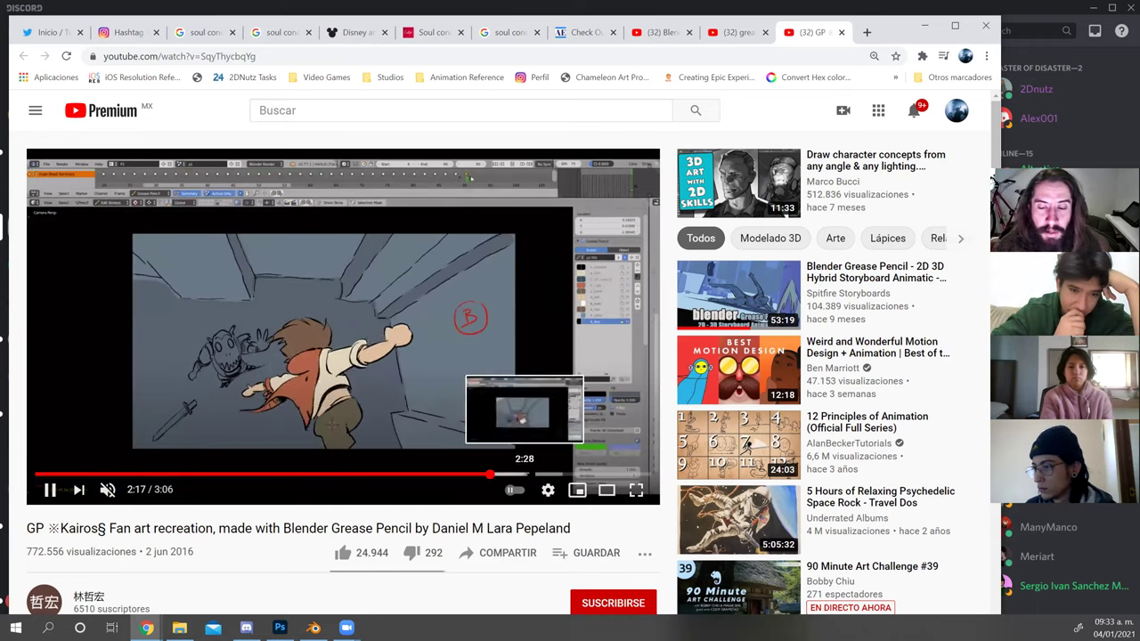
{"action": "left_click", "coordinate": [531, 474]}
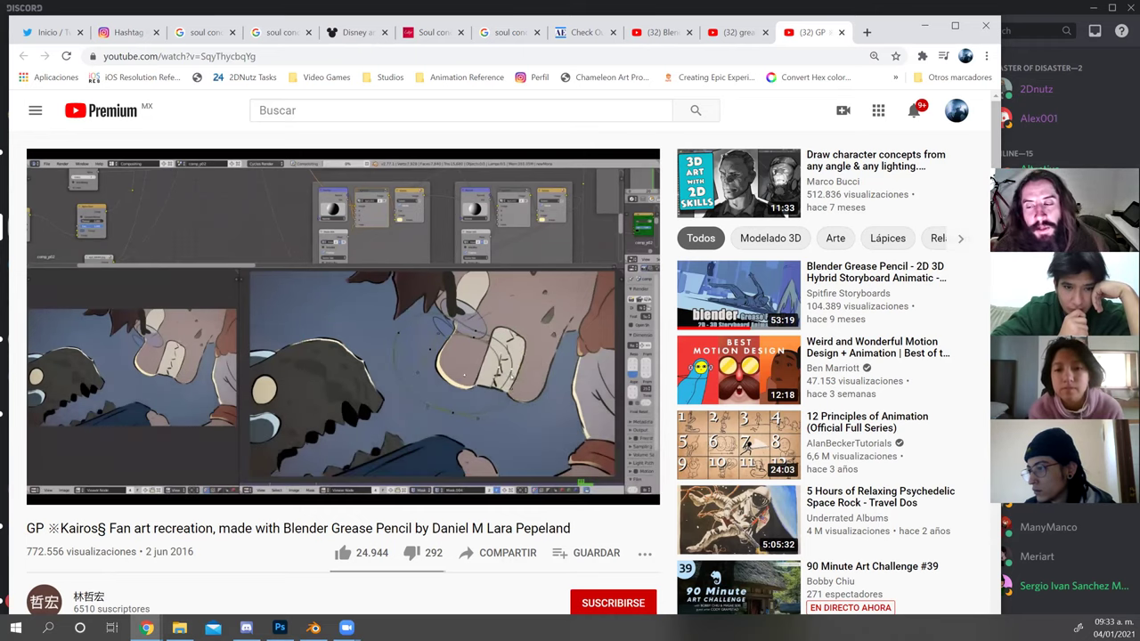
{"action": "left_click", "coordinate": [300, 396]}
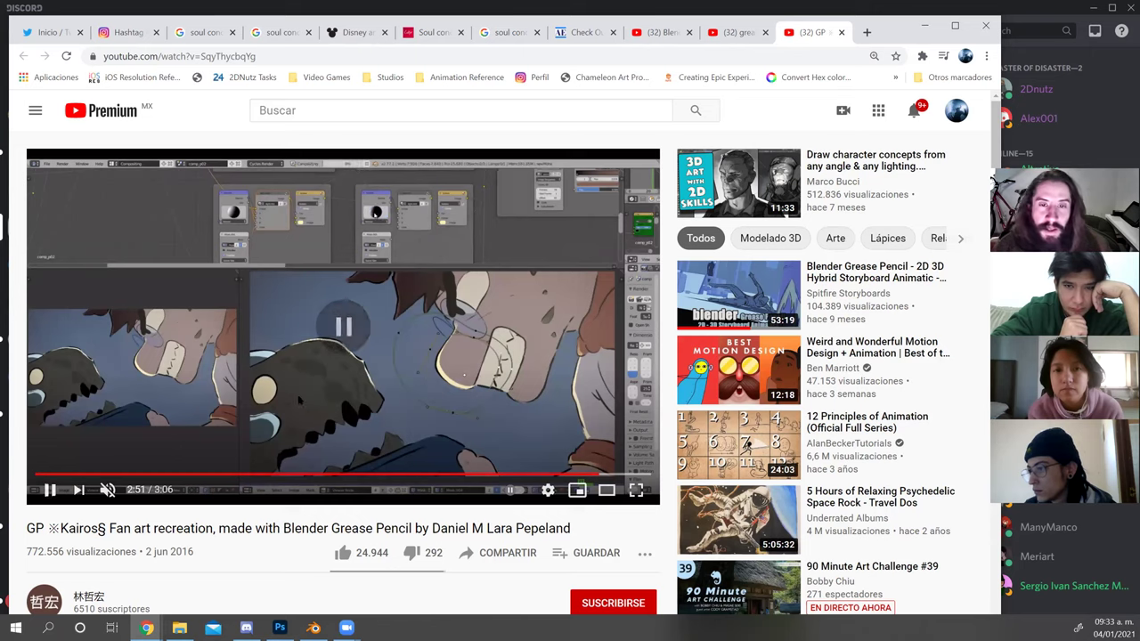
Switch to Photoshop and close the RENJI vs GIL.psdc document, keeping #soulme.psdc open.
{"action": "left_click", "coordinate": [437, 4]}
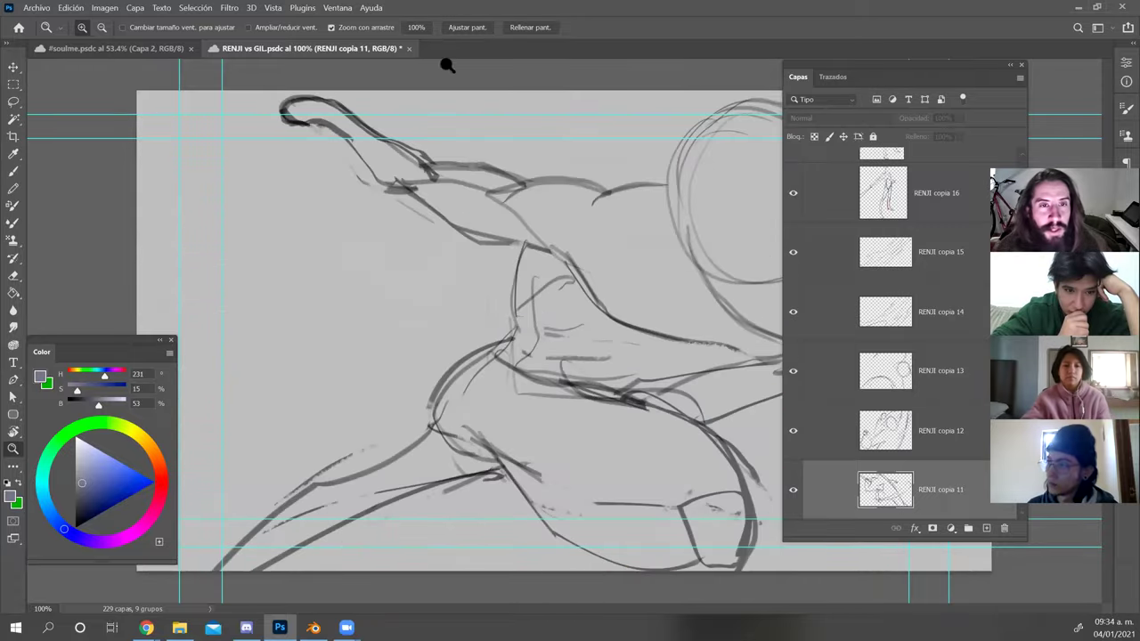
{"action": "left_click", "coordinate": [410, 49]}
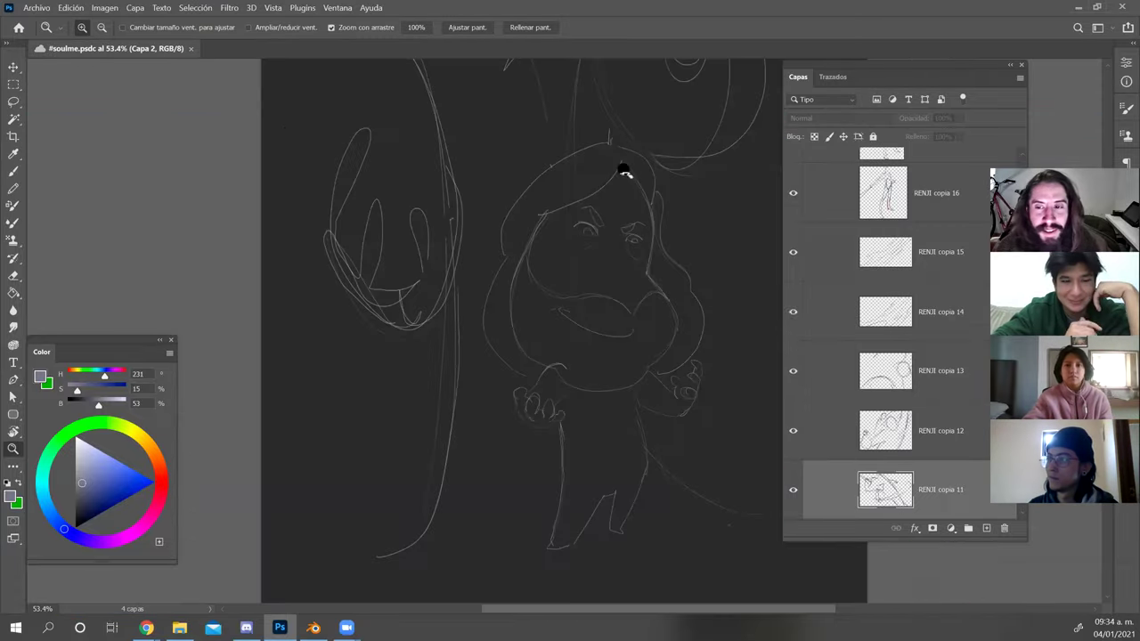
{"action": "mouse_move", "coordinate": [530, 229]}
{"action": "left_mouse_down"}
{"action": "mouse_move", "coordinate": [491, 223]}
{"action": "mouse_move", "coordinate": [510, 230]}
{"action": "left_mouse_up"}
Return to the browser and view the Instagram #soulme post with the blue soul character wearing glasses.
{"action": "key", "text": "alt+Tab"}
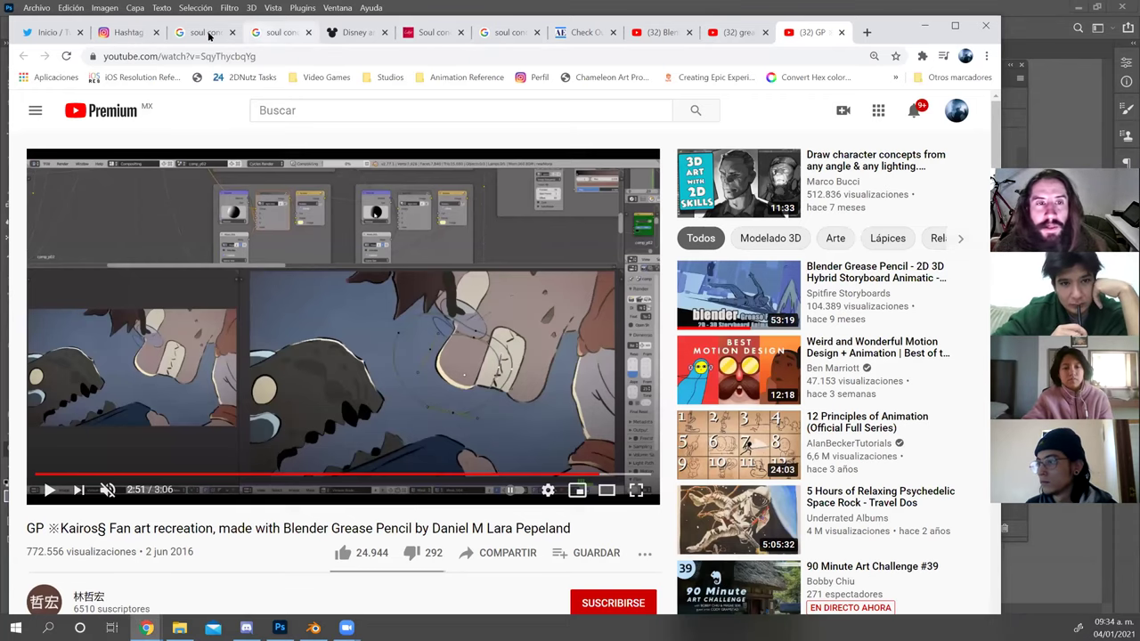
{"action": "left_click", "coordinate": [111, 32]}
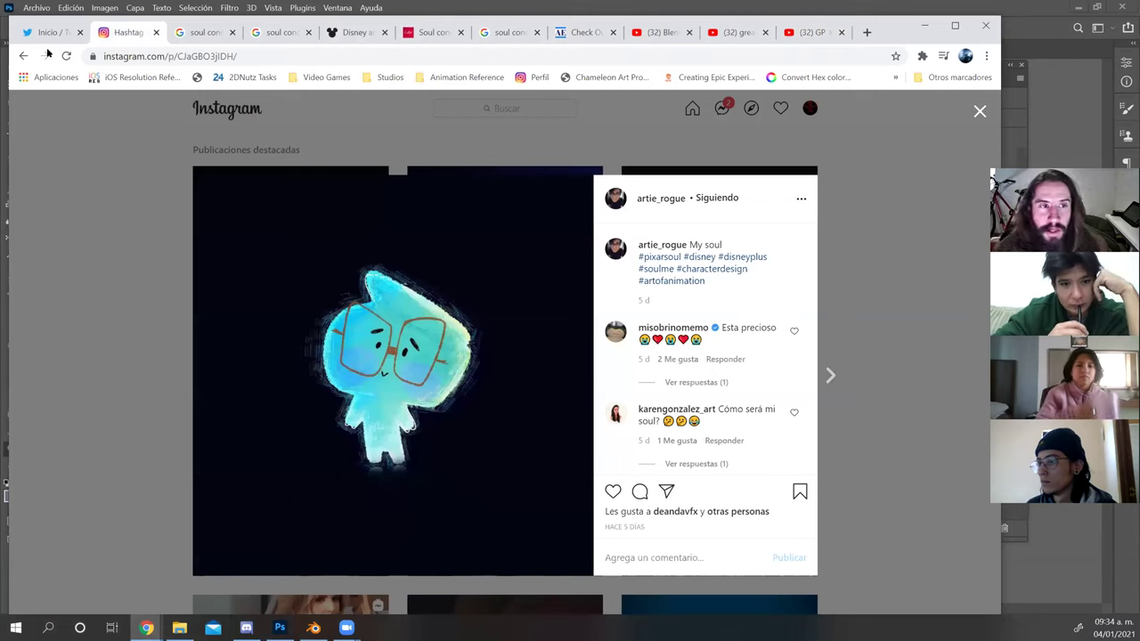
{"action": "key", "text": "alt+Tab"}
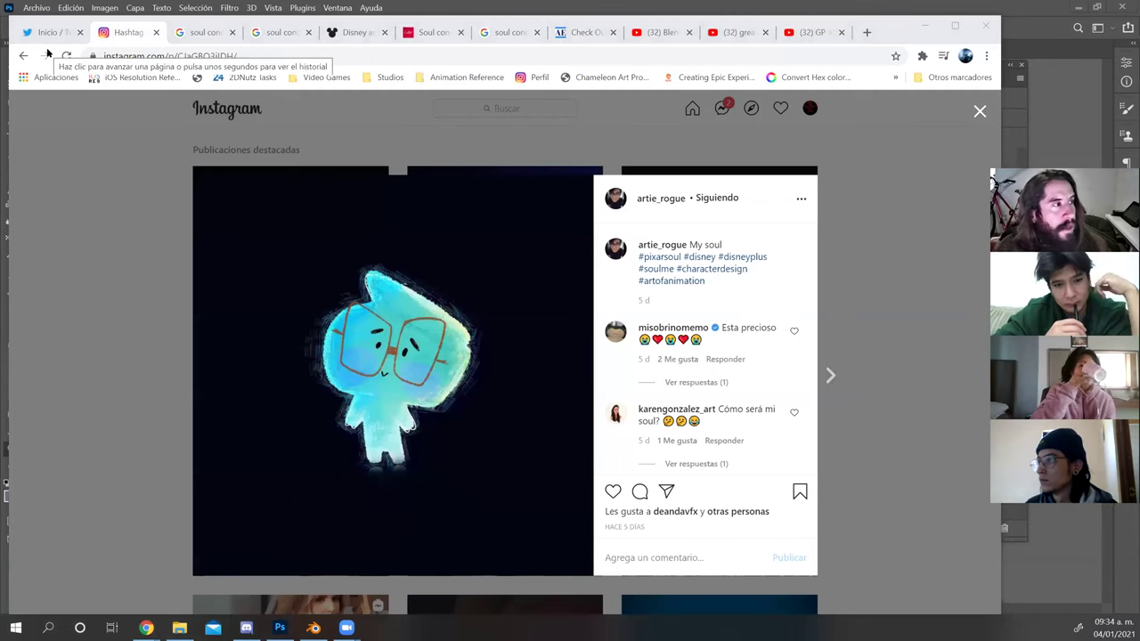
Find the semester project messages in the AMERIKE GDL server's arte-moderno-e-ilustración channel on Discord and open the linked Instagram post.
{"action": "key", "text": "alt+Tab"}
{"action": "scroll", "coordinate": [530, 504], "scroll_direction": "up", "scroll_amount": 3}
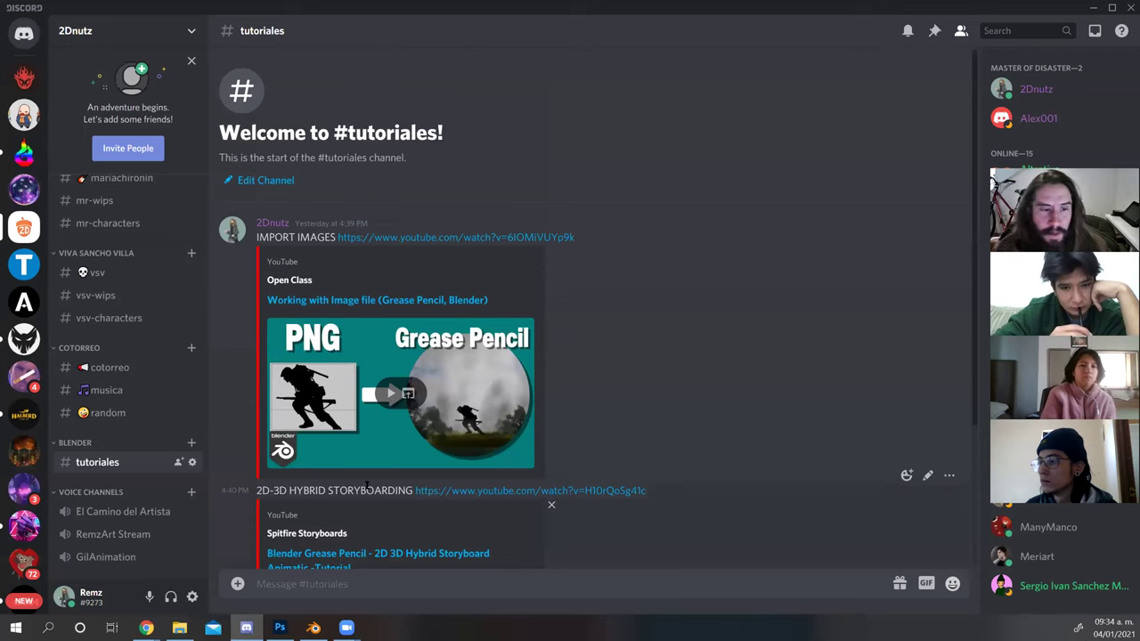
{"action": "left_click", "coordinate": [24, 303]}
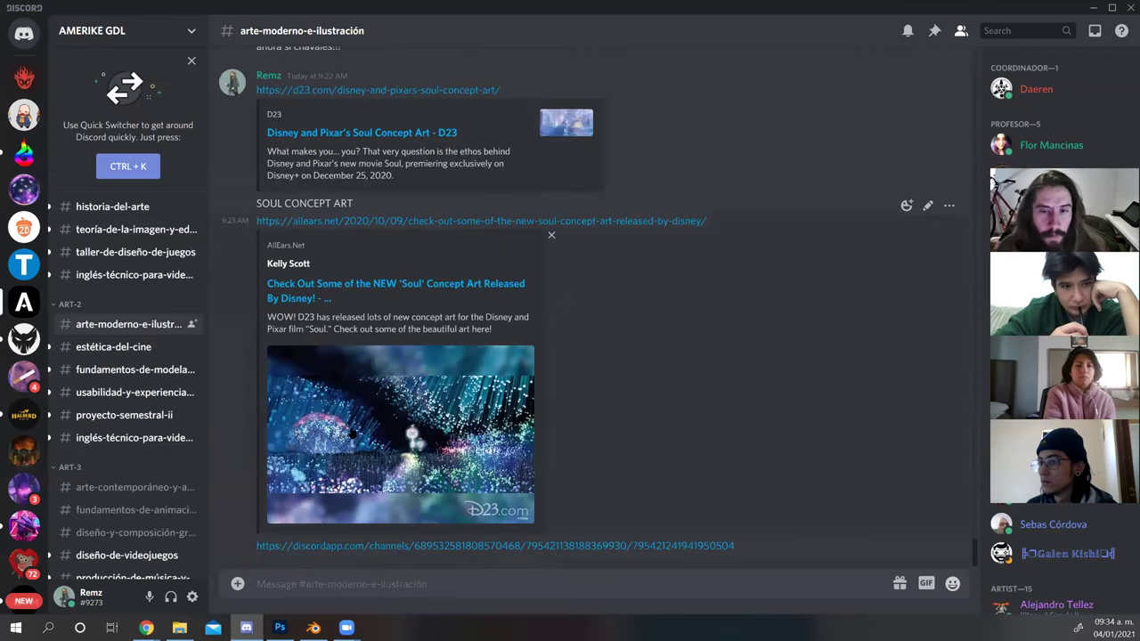
{"action": "scroll", "coordinate": [352, 435], "scroll_direction": "up", "scroll_amount": 15}
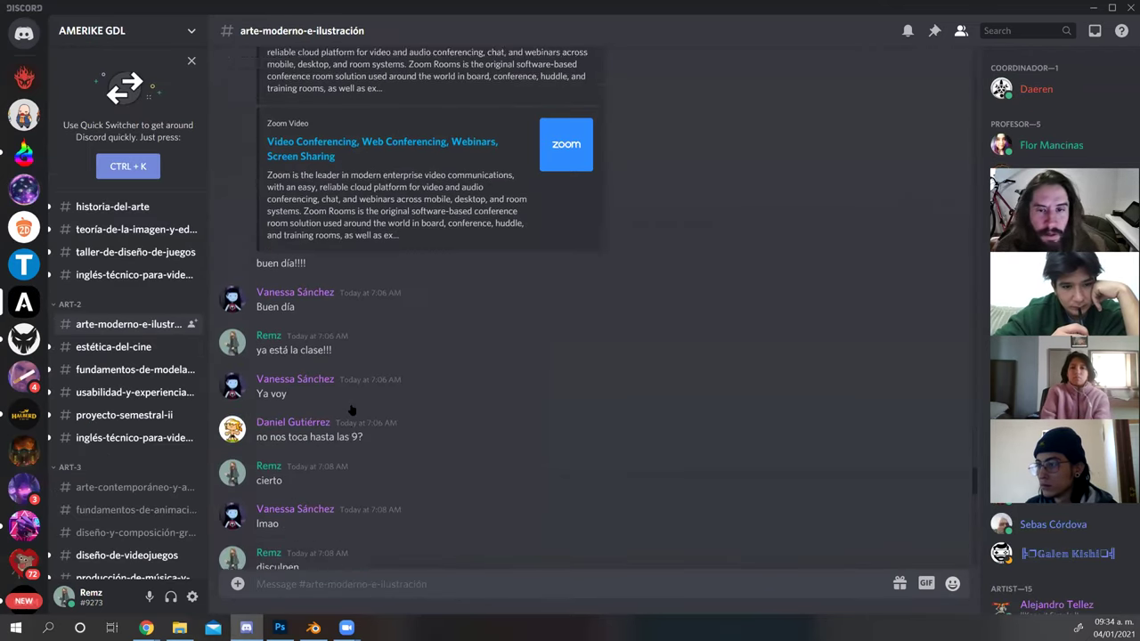
{"action": "scroll", "coordinate": [354, 405], "scroll_direction": "up", "scroll_amount": 15}
{"action": "scroll", "coordinate": [360, 356], "scroll_direction": "up", "scroll_amount": 6}
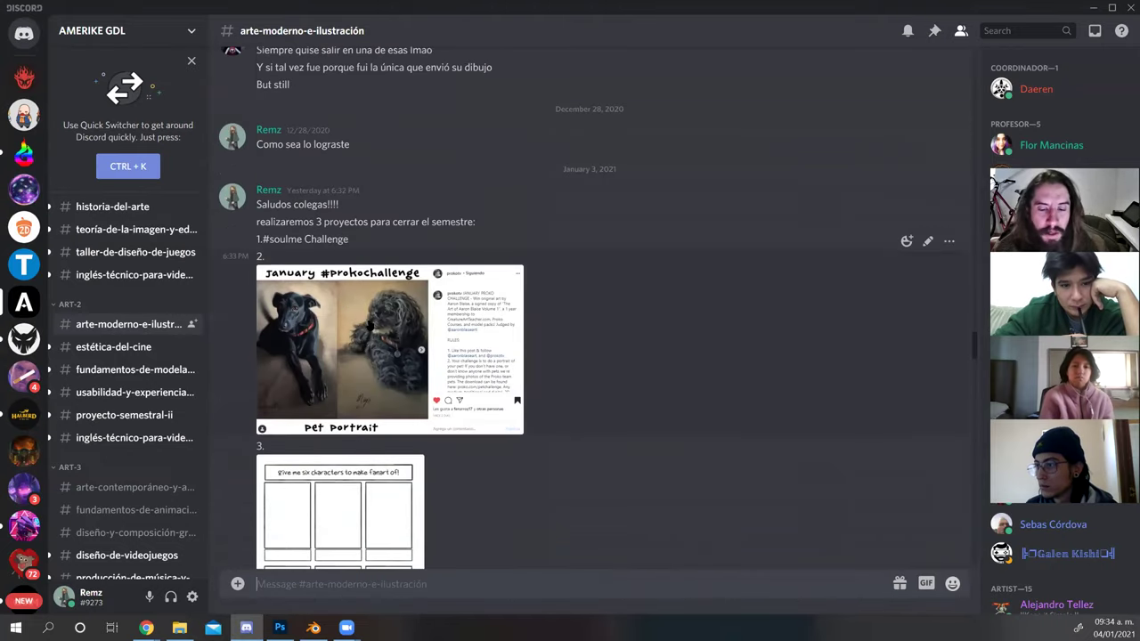
{"action": "scroll", "coordinate": [377, 331], "scroll_direction": "down", "scroll_amount": 5}
{"action": "left_click", "coordinate": [337, 392]}
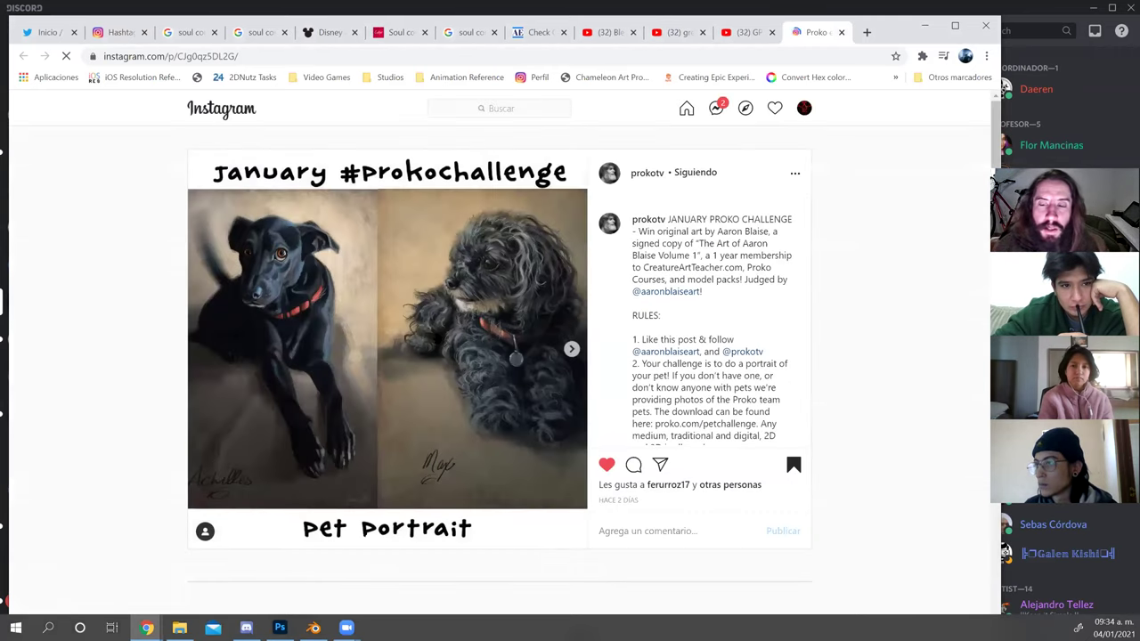
Examine the January #prokochallenge pet portrait post and page through its first place, second place and random winner prize images.
{"action": "scroll", "coordinate": [496, 303], "scroll_direction": "down", "scroll_amount": 2}
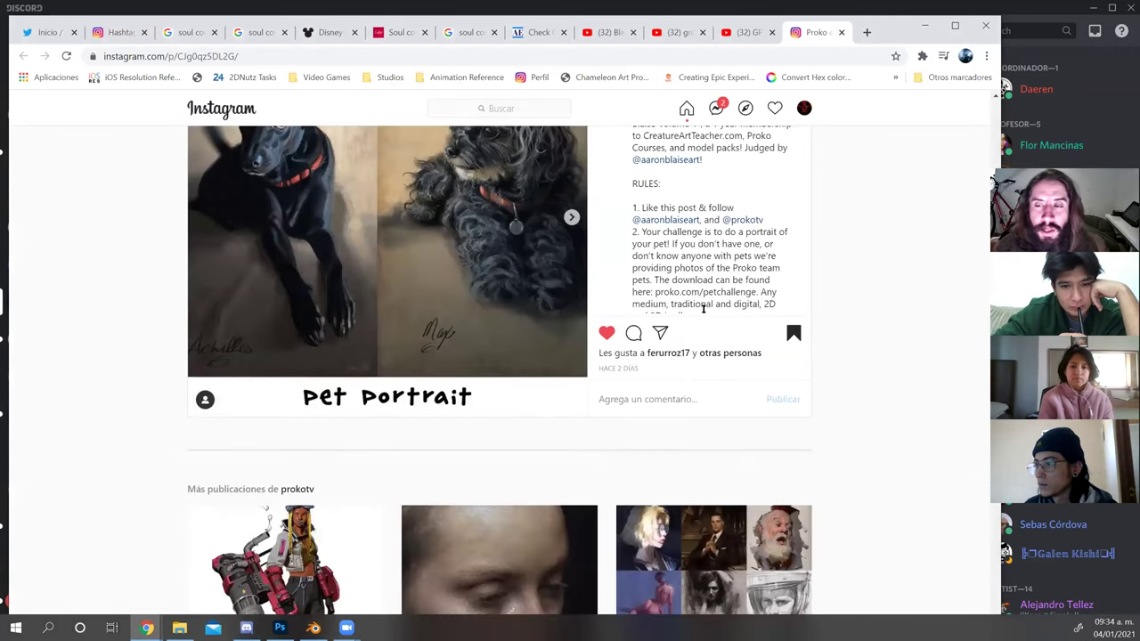
{"action": "scroll", "coordinate": [703, 308], "scroll_direction": "up", "scroll_amount": 2}
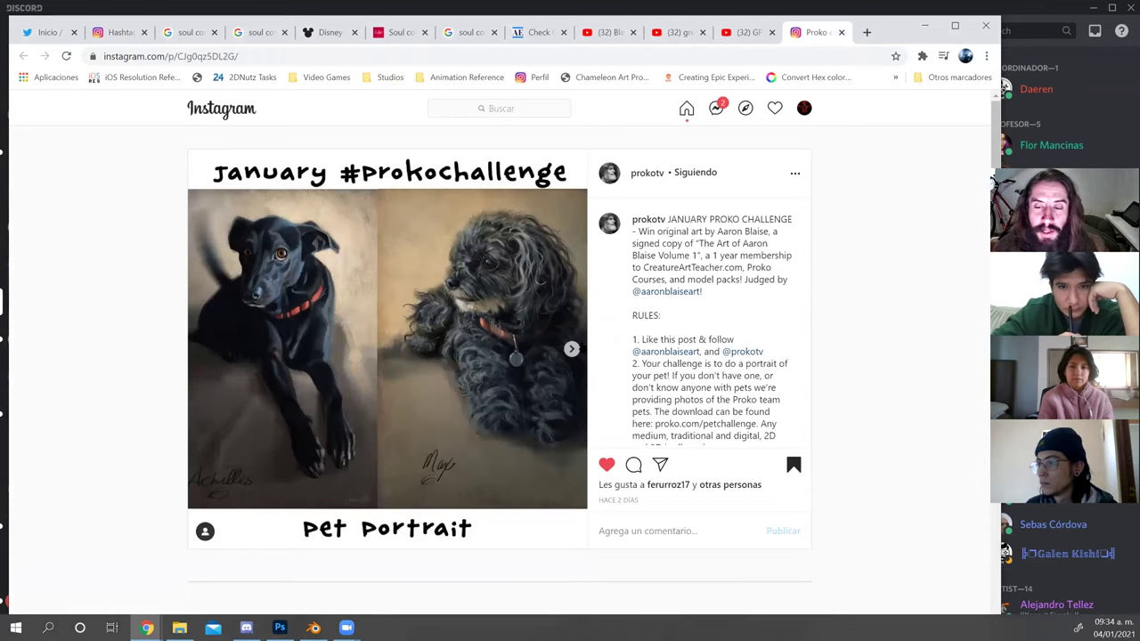
{"action": "left_click", "coordinate": [571, 348]}
{"action": "left_click", "coordinate": [571, 349]}
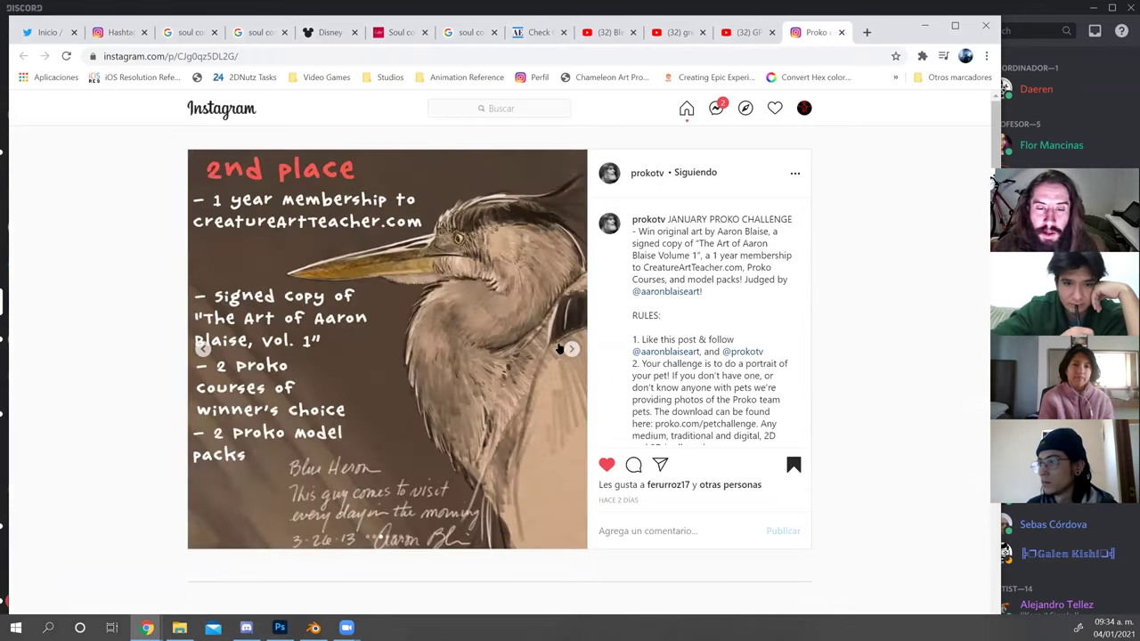
{"action": "left_click", "coordinate": [203, 349]}
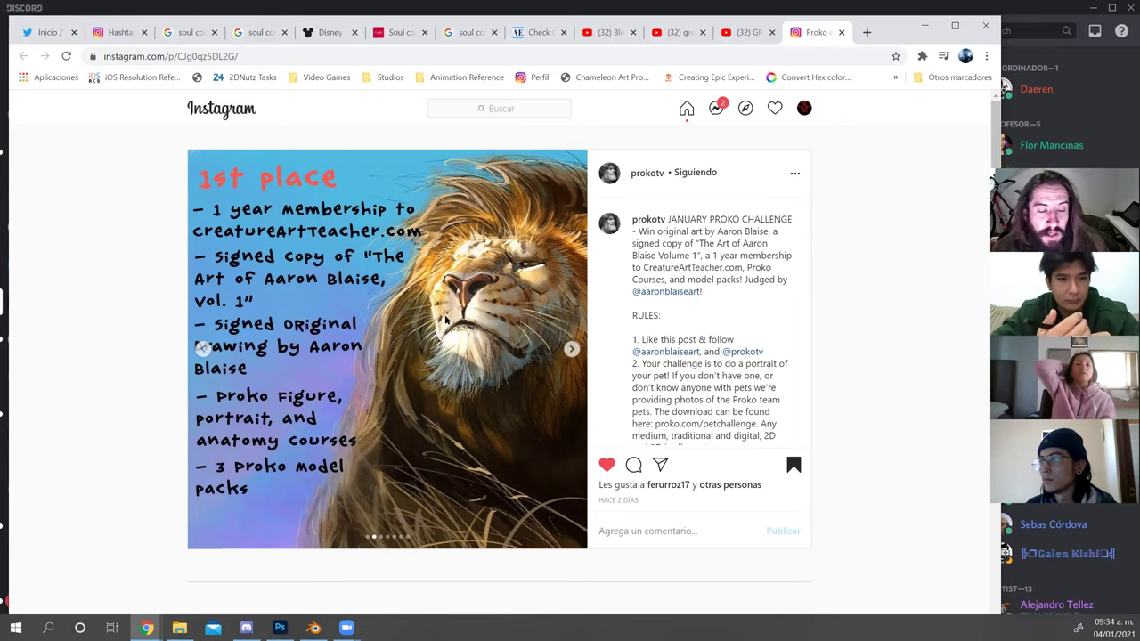
{"action": "left_click", "coordinate": [571, 349]}
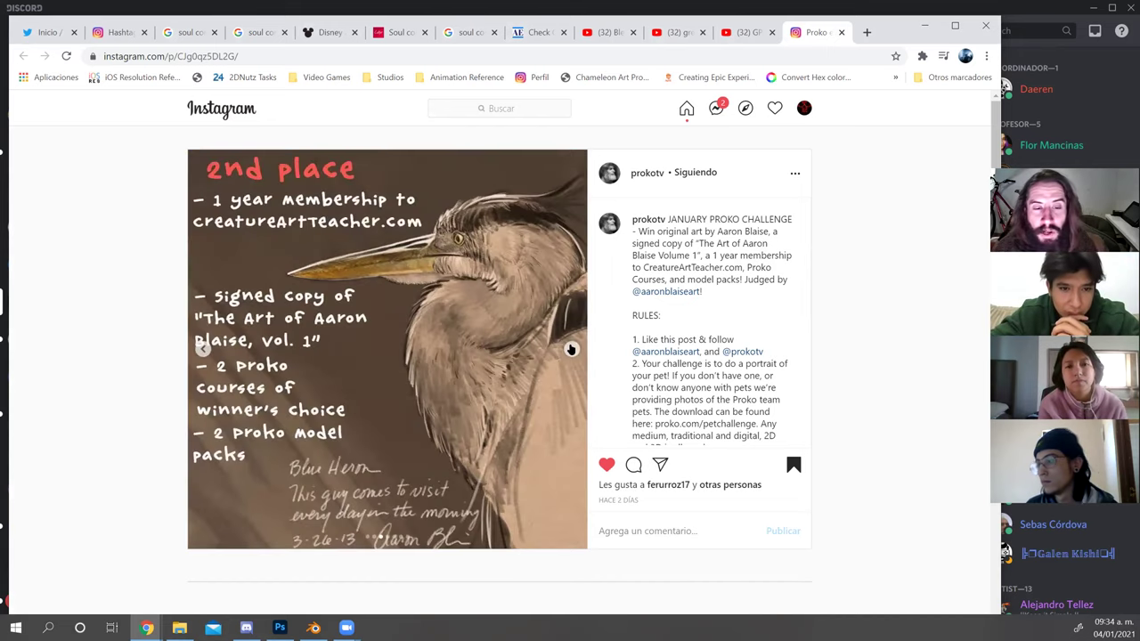
{"action": "left_click", "coordinate": [571, 349]}
{"action": "left_click", "coordinate": [571, 349]}
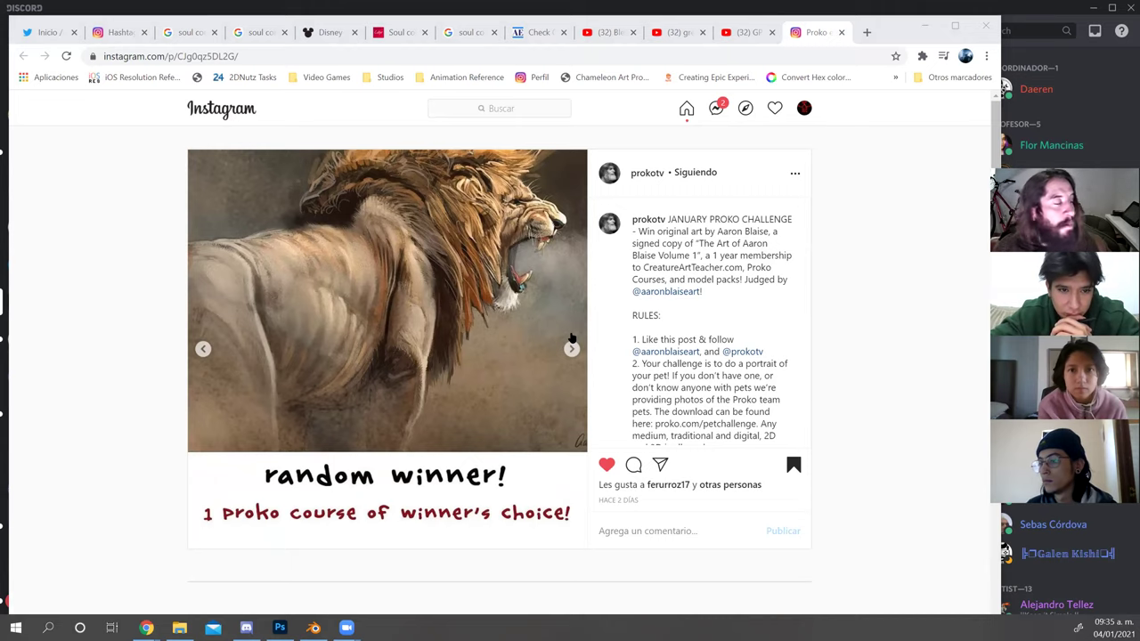
Switch to Photoshop, hide layers Capa 2 and Capa 3 and show layer Capa 1 in #soulme.psdc.
{"action": "key", "text": "alt+Tab"}
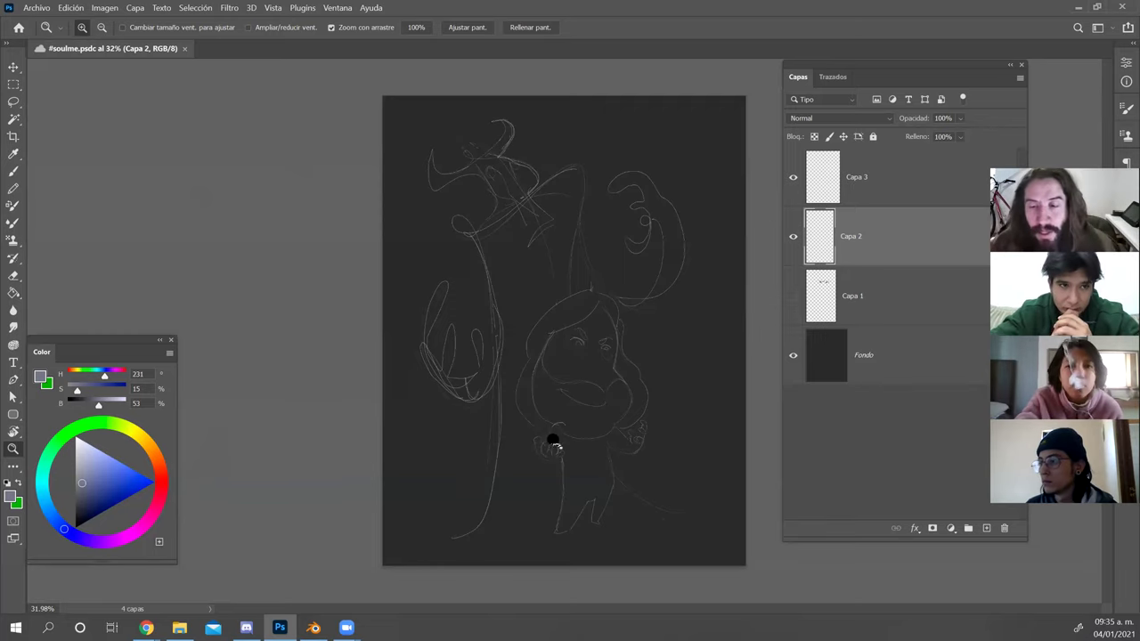
{"action": "left_click_drag", "start_coordinate": [613, 396], "coordinate": [630, 399]}
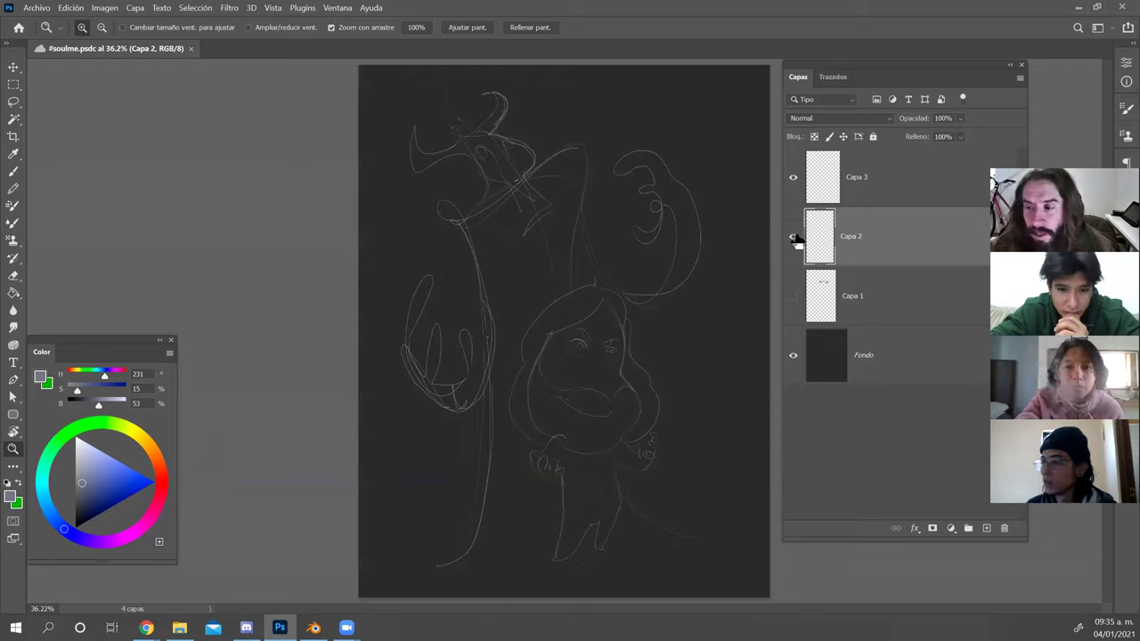
{"action": "left_click_drag", "start_coordinate": [796, 222], "coordinate": [796, 187]}
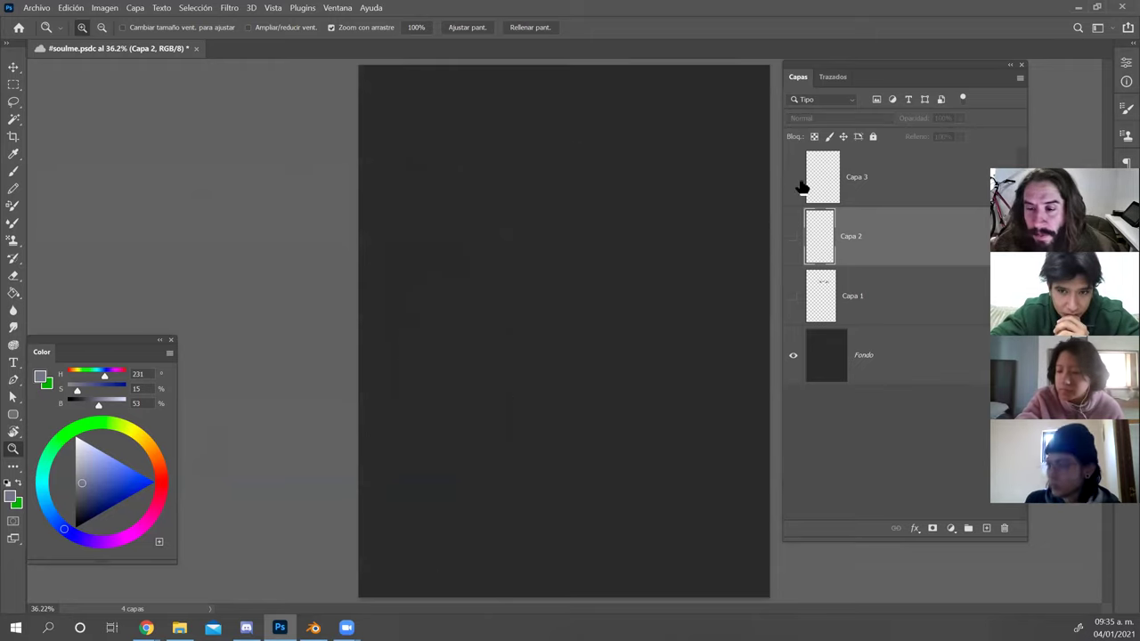
{"action": "left_click", "coordinate": [794, 295]}
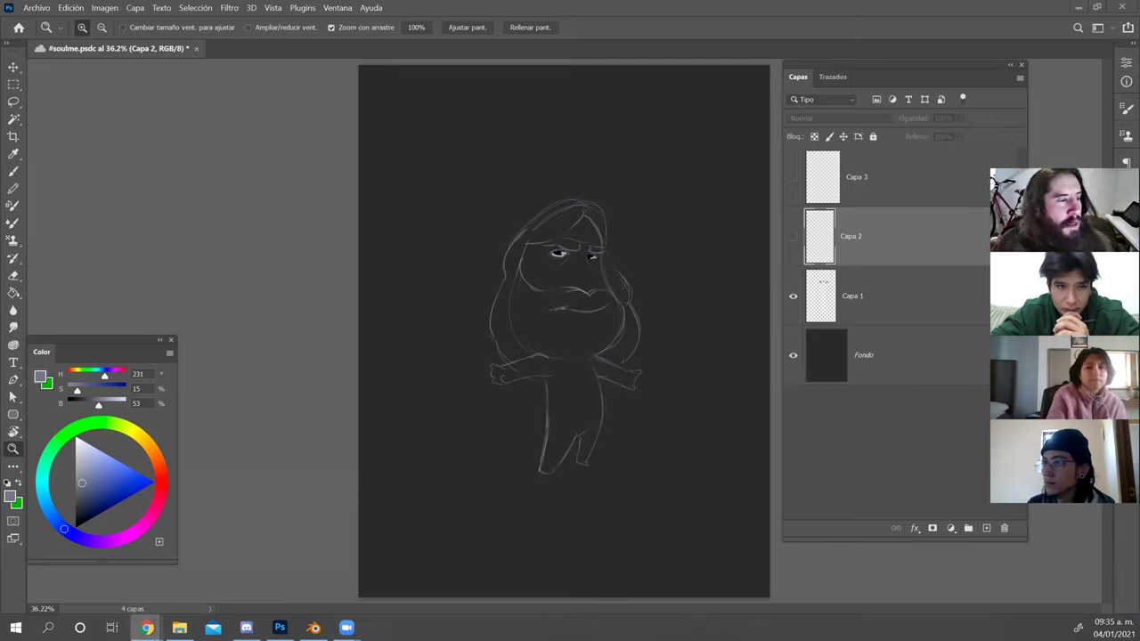
Return to the Discord channel, bring up the empty PureRef window over it and shrink the window to a narrower area.
{"action": "key", "text": "alt+Tab"}
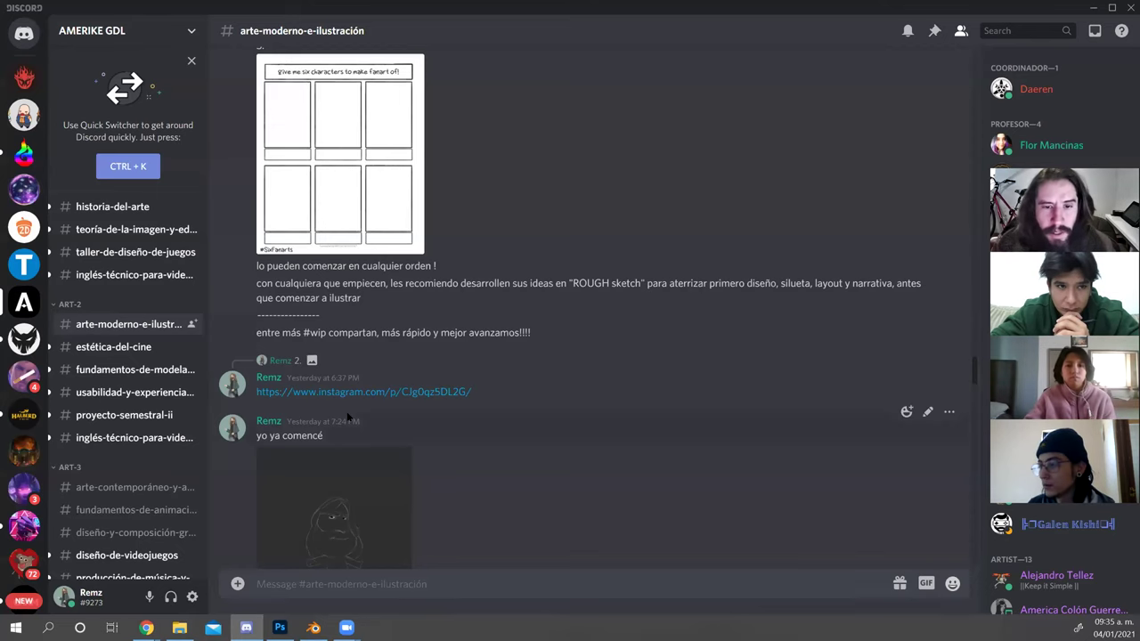
{"action": "scroll", "coordinate": [346, 399], "scroll_direction": "up", "scroll_amount": 10}
{"action": "scroll", "coordinate": [347, 392], "scroll_direction": "up", "scroll_amount": 15}
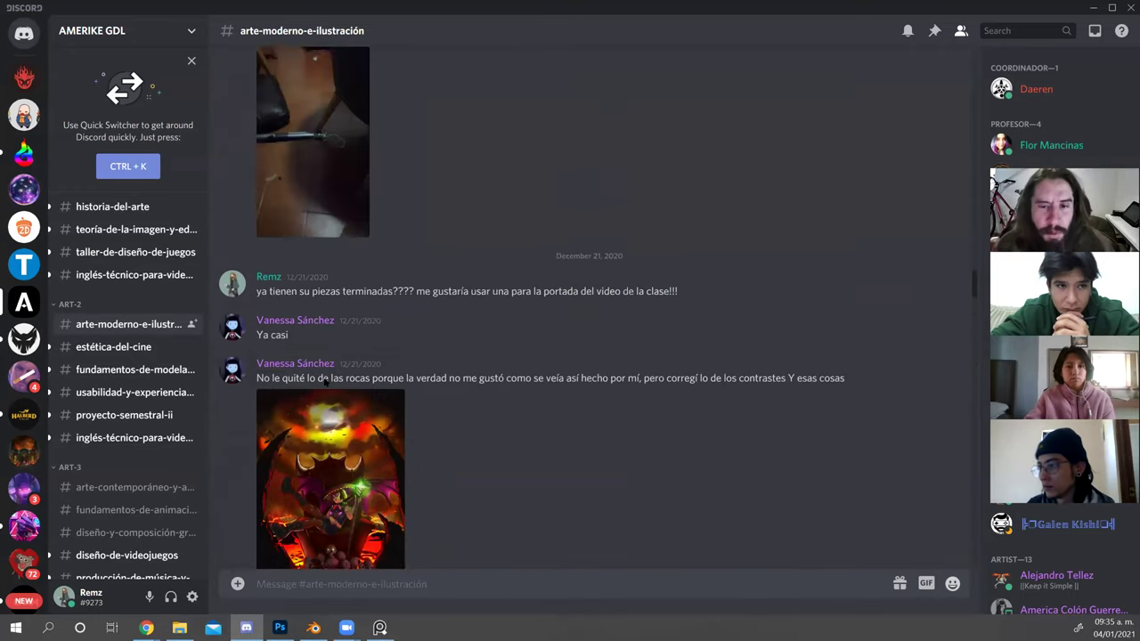
{"action": "left_click", "coordinate": [381, 628]}
{"action": "left_click_drag", "start_coordinate": [499, 204], "coordinate": [613, 173]}
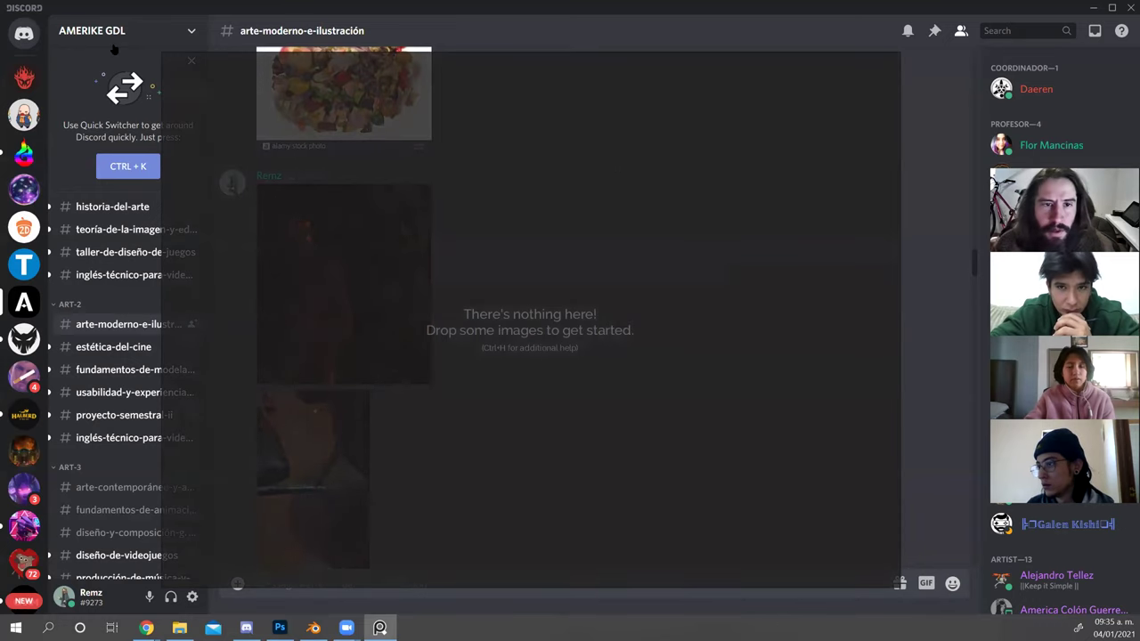
{"action": "left_click_drag", "start_coordinate": [163, 55], "coordinate": [539, 111]}
Go back to the newest messages in the Discord channel and open the D23 Soul concept art link.
{"action": "scroll", "coordinate": [398, 308], "scroll_direction": "down", "scroll_amount": 15}
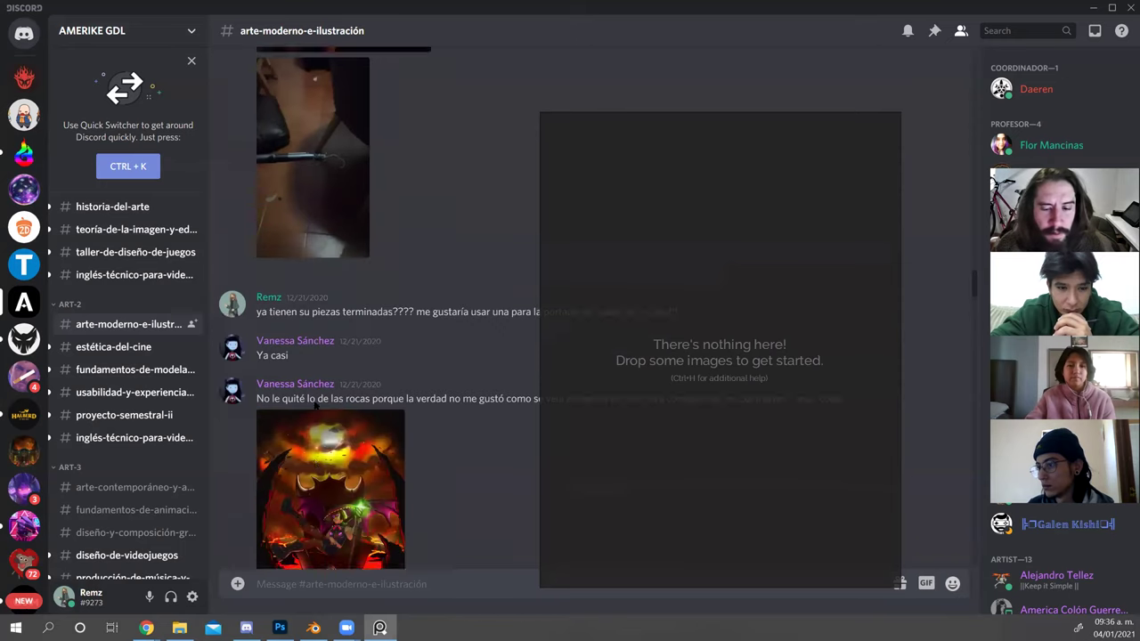
{"action": "scroll", "coordinate": [315, 381], "scroll_direction": "down", "scroll_amount": 15}
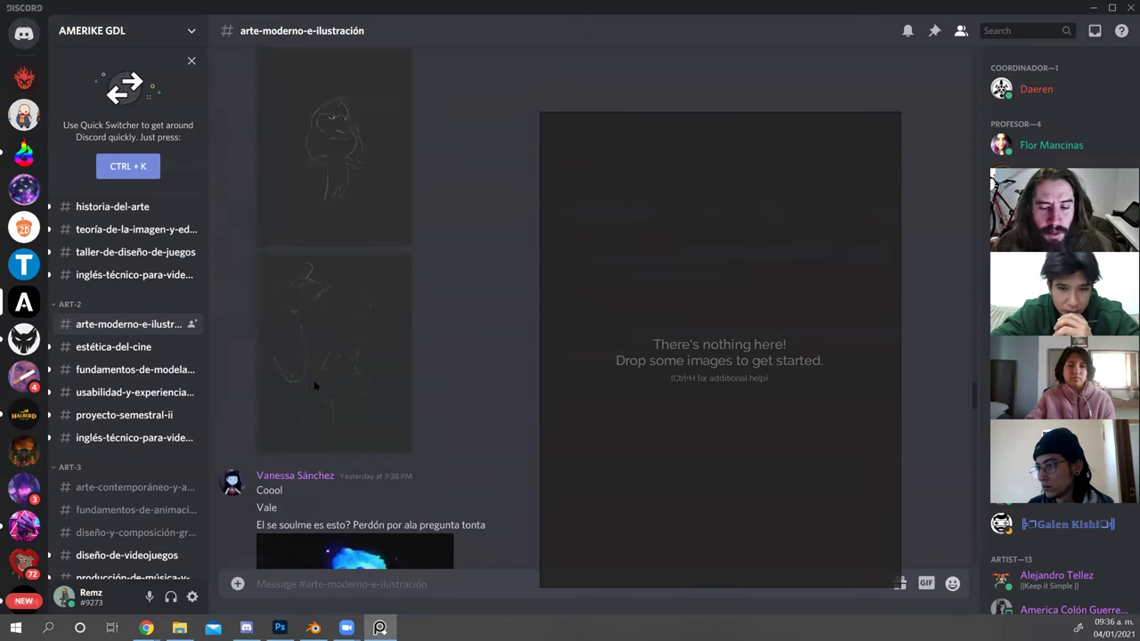
{"action": "scroll", "coordinate": [314, 386], "scroll_direction": "down", "scroll_amount": 15}
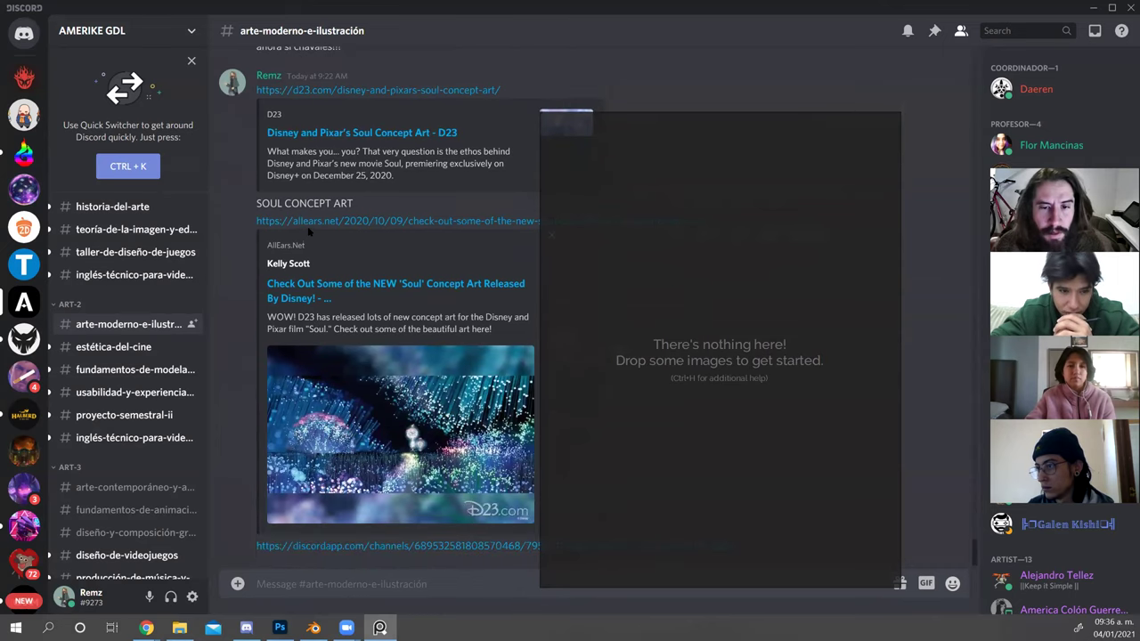
{"action": "left_click", "coordinate": [315, 90]}
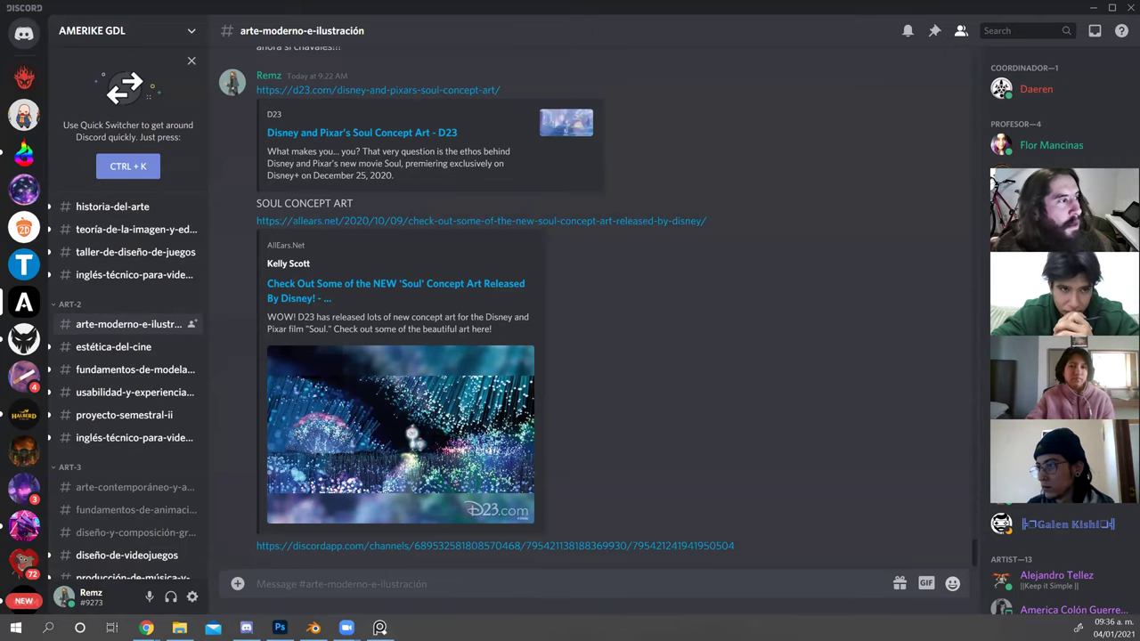
Bring PureRef back over Discord and add the purple landscape Soul concept art image to its empty canvas.
{"action": "left_click", "coordinate": [380, 628]}
{"action": "right_click", "coordinate": [658, 252]}
{"action": "mouse_move", "coordinate": [756, 408]}
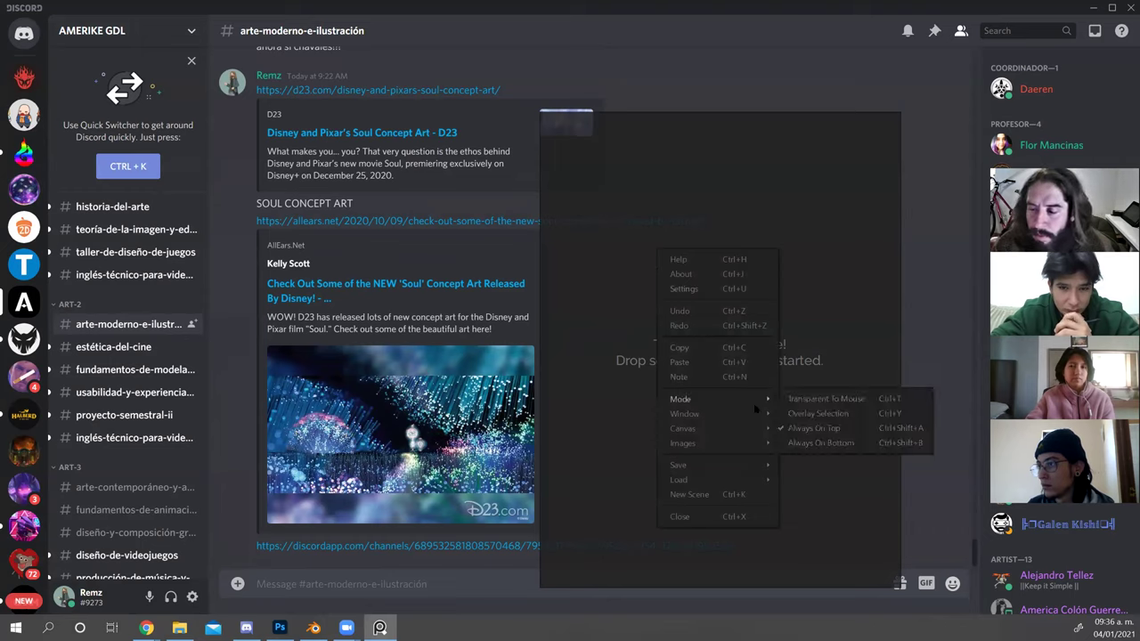
{"action": "mouse_move", "coordinate": [704, 428]}
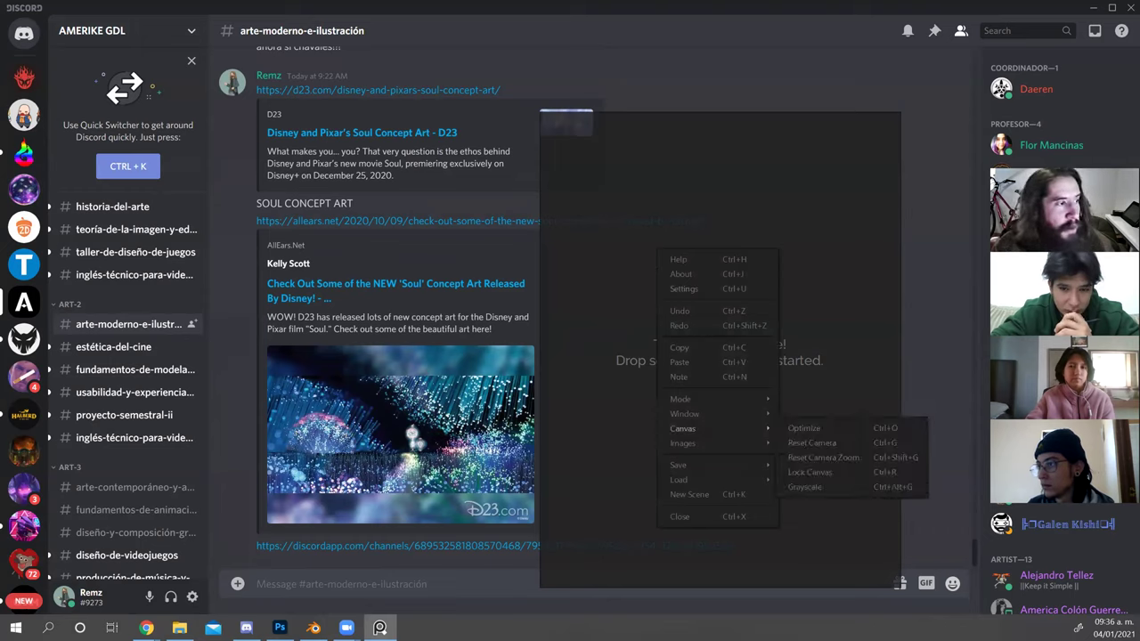
{"action": "left_click_drag", "start_coordinate": [1, 357], "coordinate": [657, 169]}
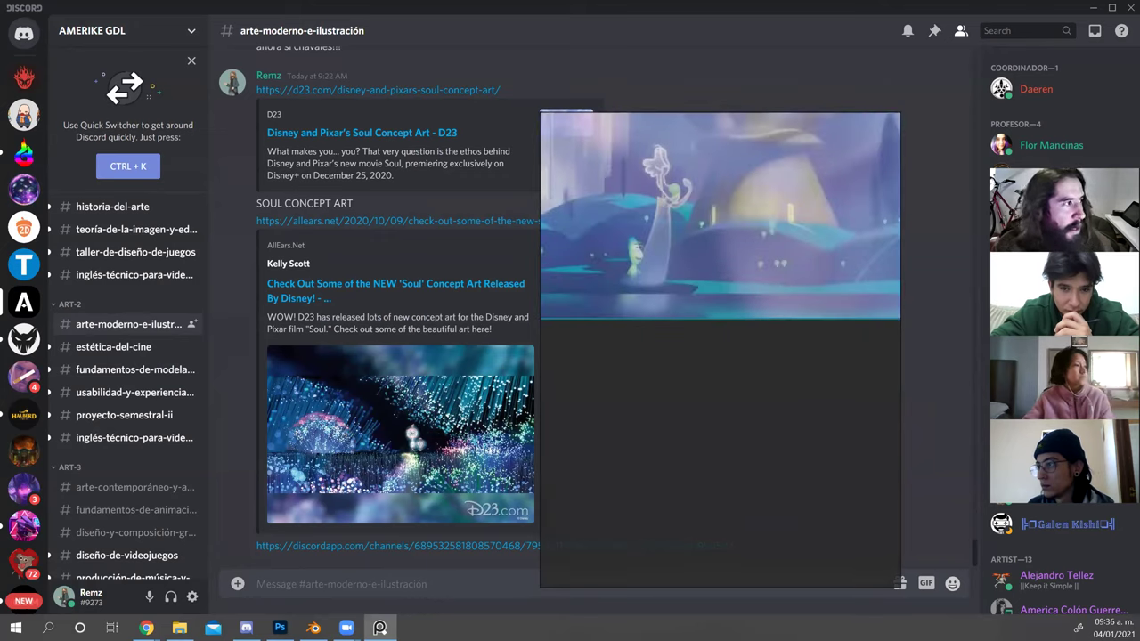
Collect more Soul concept art from the browser on the PureRef board, including the sketch sheet of the character with a hat.
{"action": "key", "text": "alt+Tab"}
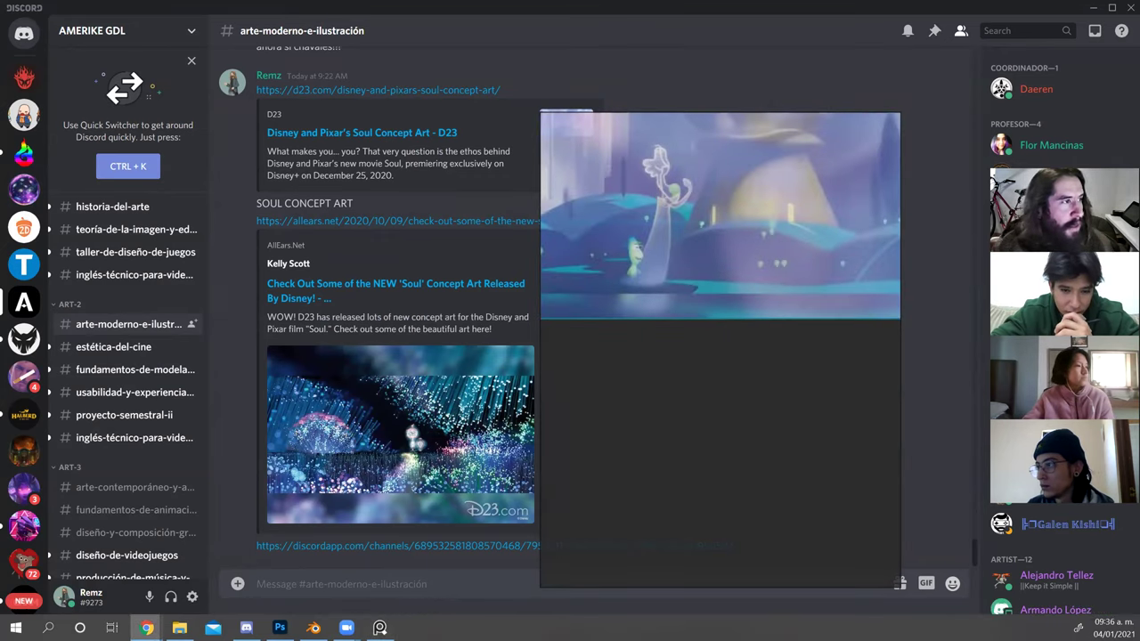
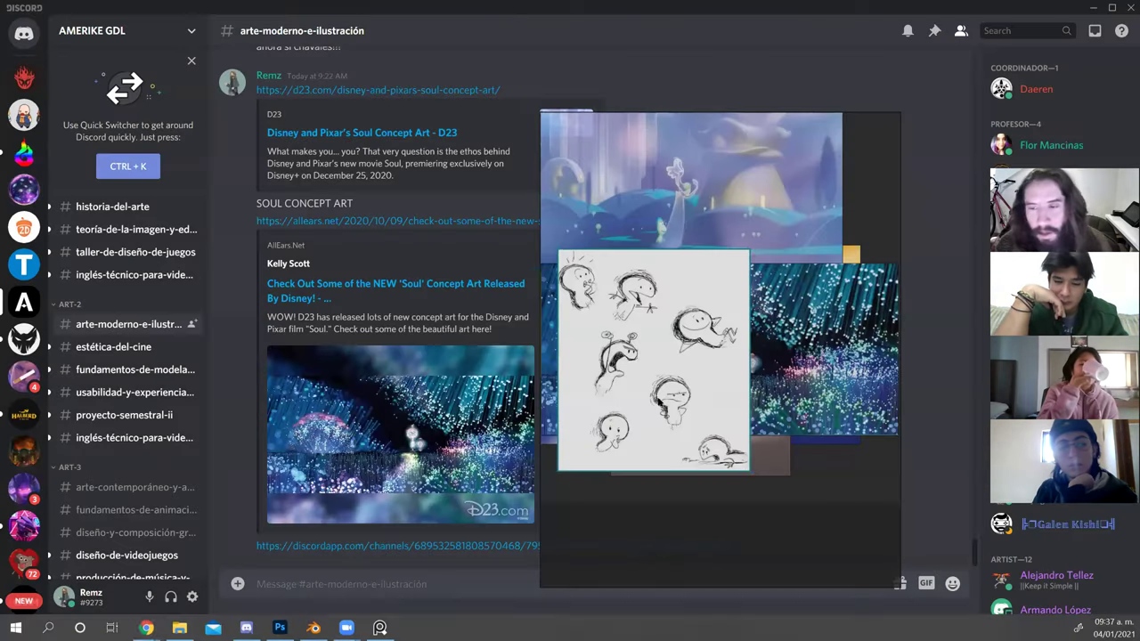
{"action": "key", "text": "alt+Tab"}
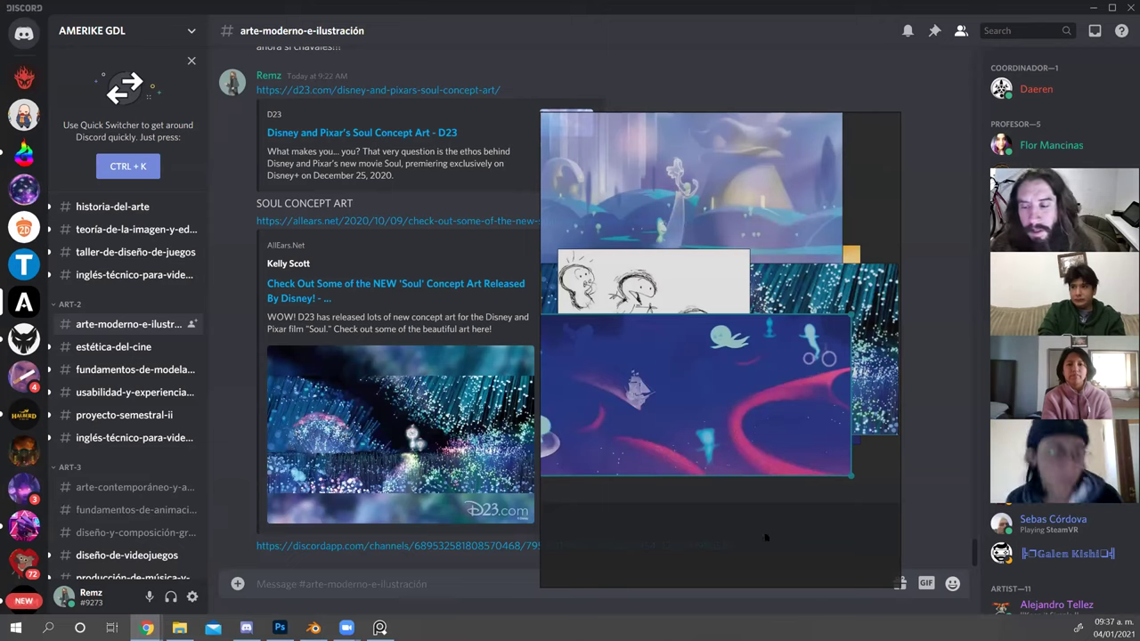
{"action": "left_click", "coordinate": [750, 499]}
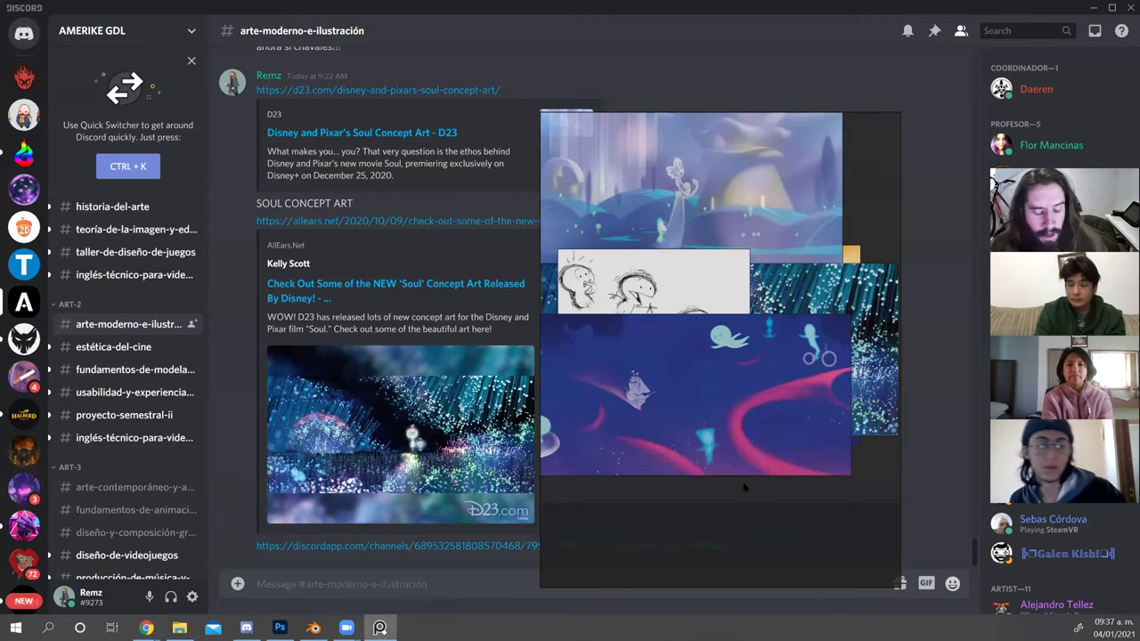
{"action": "key", "text": "ctrl+v"}
{"action": "key", "text": "alt+Tab"}
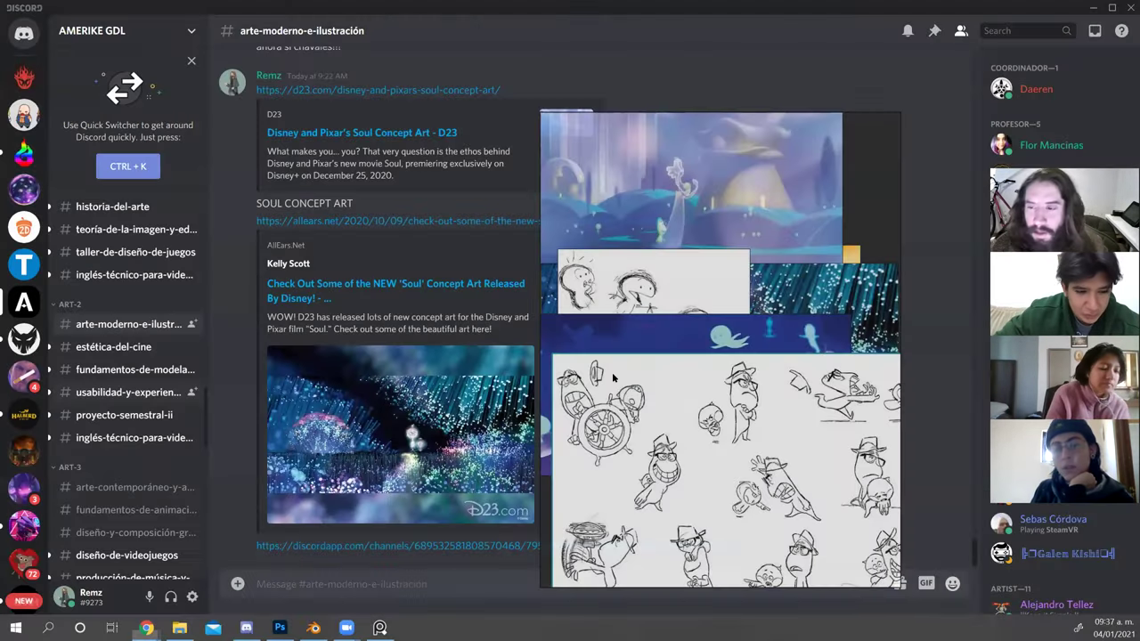
Add the concept art of two glowing souls on black from the browser to the PureRef board, then return to the board again.
{"action": "key", "text": "alt+Tab"}
{"action": "key", "text": "ctrl+v"}
{"action": "key", "text": "alt+Tab"}
{"action": "key", "text": "alt+Tab"}
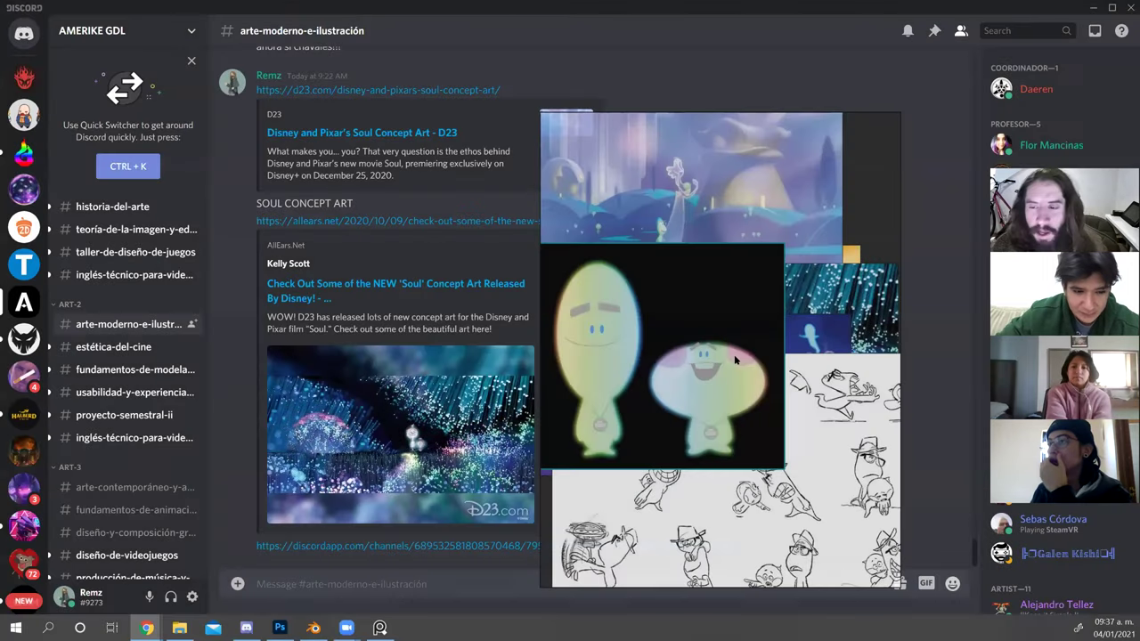
{"action": "key", "text": "alt+Tab"}
{"action": "key", "text": "ctrl+v"}
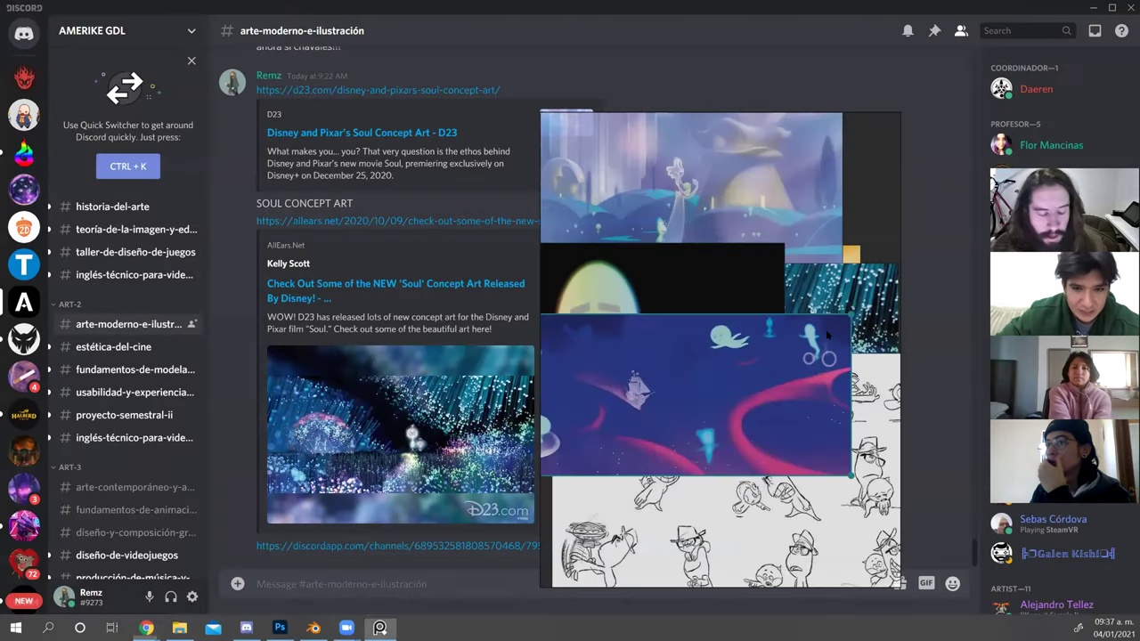
Add the lineup of small glowing souls on black and the purple line-drawing character sheet to the board.
{"action": "key", "text": "ctrl+v"}
{"action": "key", "text": "alt+Tab"}
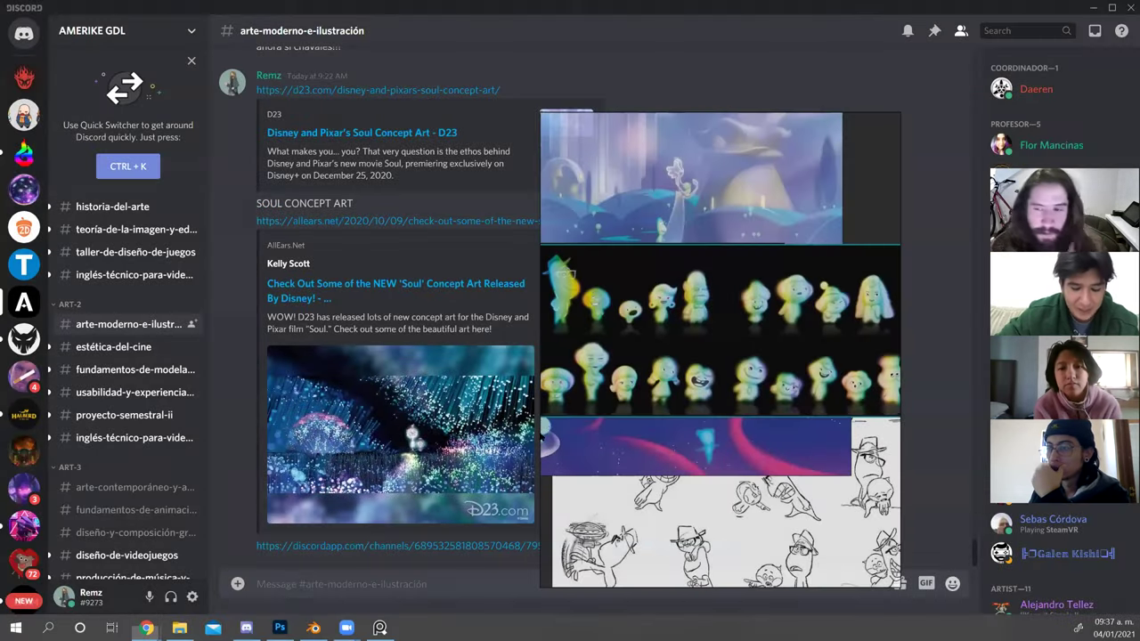
{"action": "key", "text": "alt+Tab"}
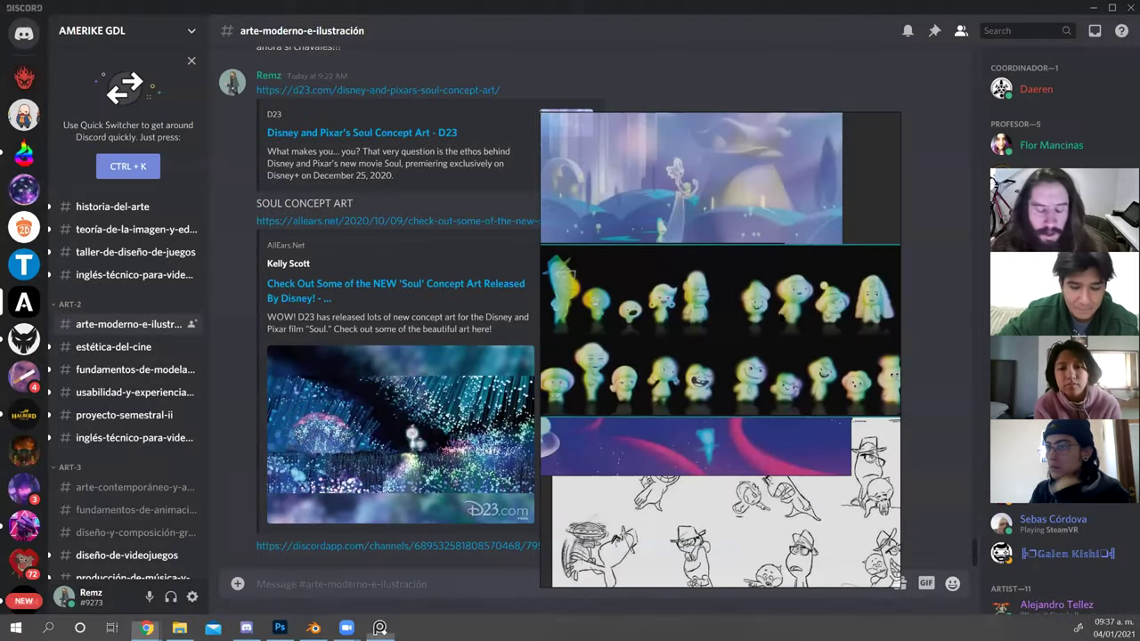
{"action": "key", "text": "ctrl+v"}
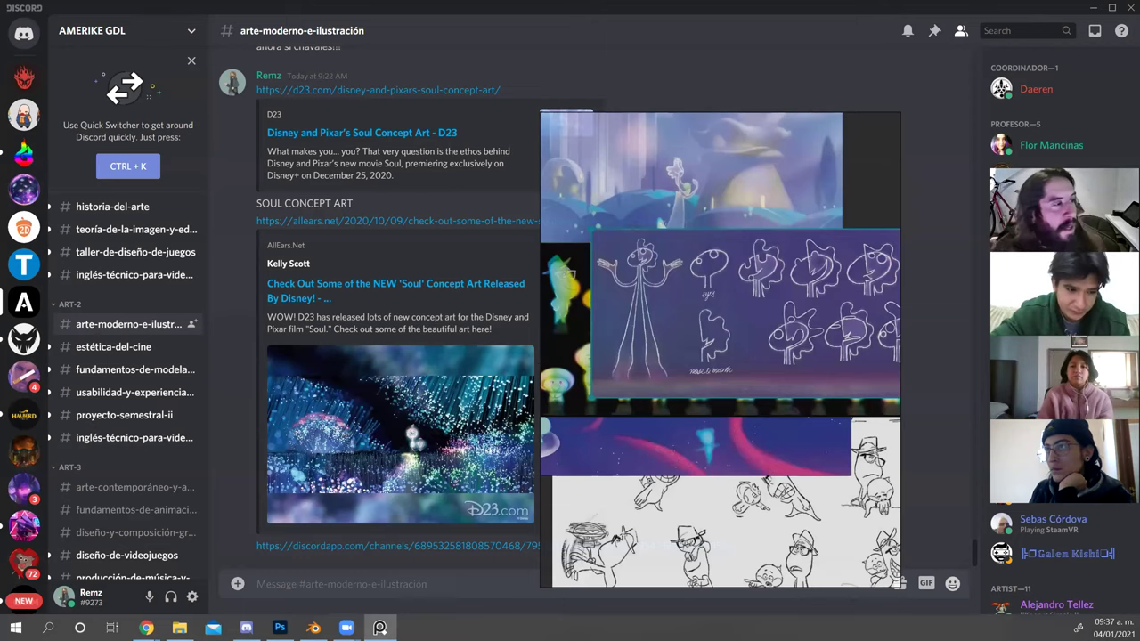
Add the orange crowd-of-souls artwork and the photo of the wire sculptures on wooden bases to the board.
{"action": "key", "text": "alt+Tab"}
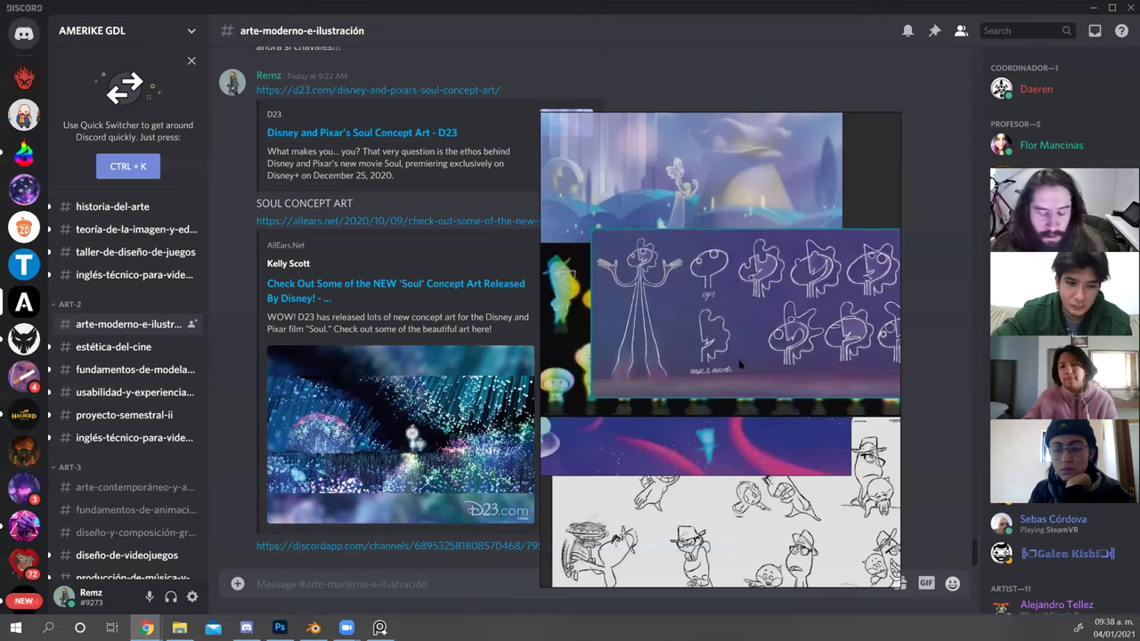
{"action": "key", "text": "alt+Tab"}
{"action": "key", "text": "ctrl+v"}
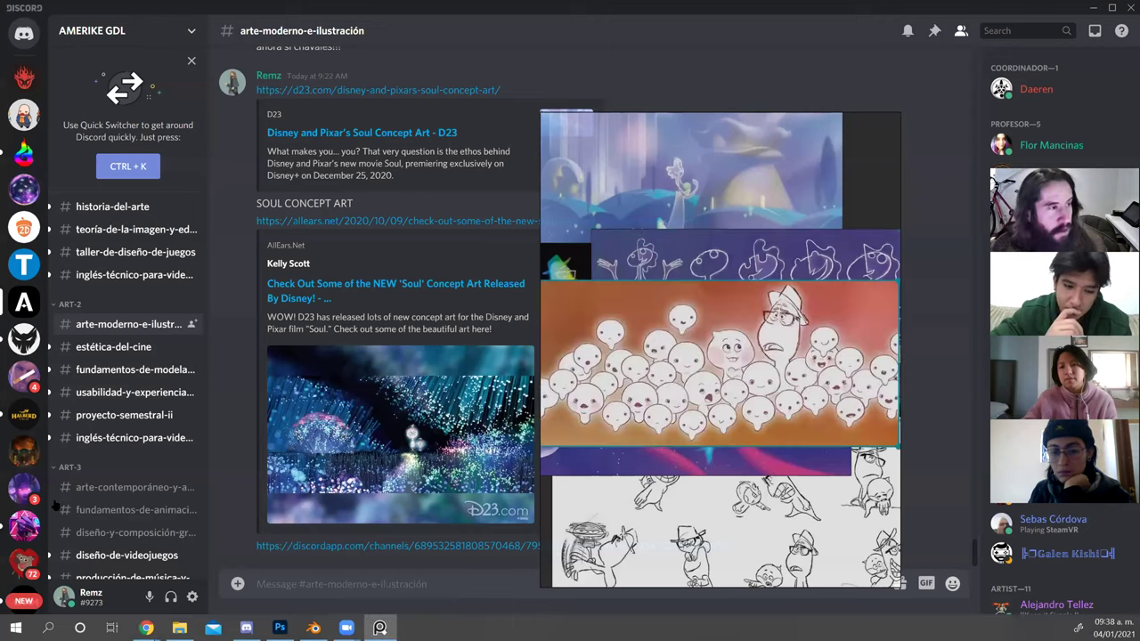
{"action": "key", "text": "alt+Tab"}
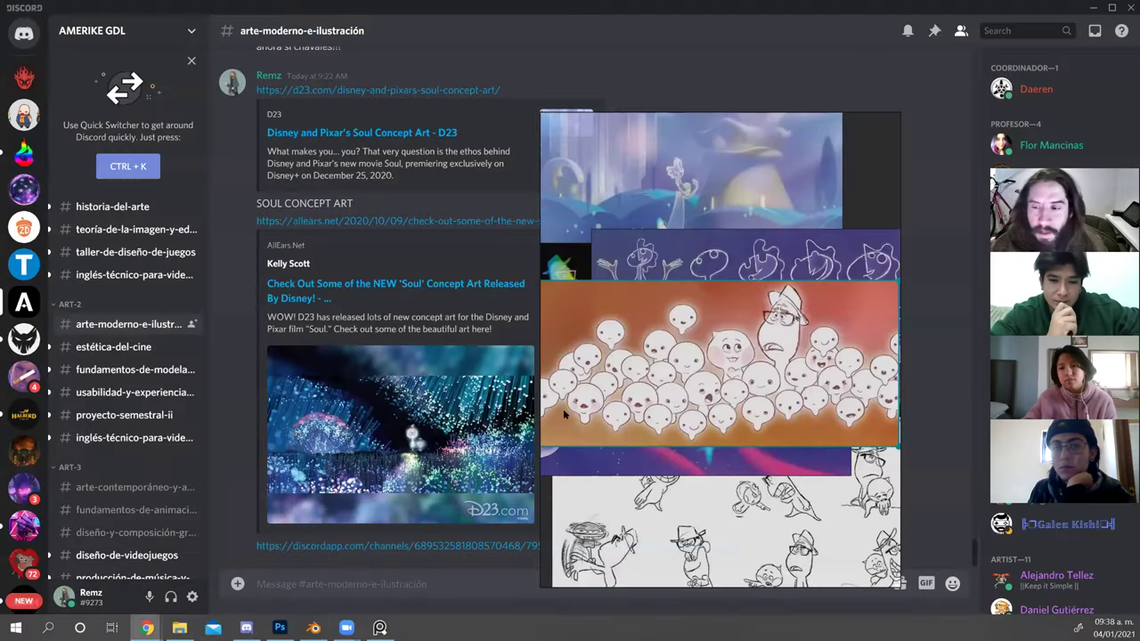
{"action": "key", "text": "alt+Tab"}
{"action": "key", "text": "ctrl+v"}
Add the second sketch sheet of the hat character and the gray mushroom-shaped pavilions concept to the board.
{"action": "key", "text": "alt+Tab"}
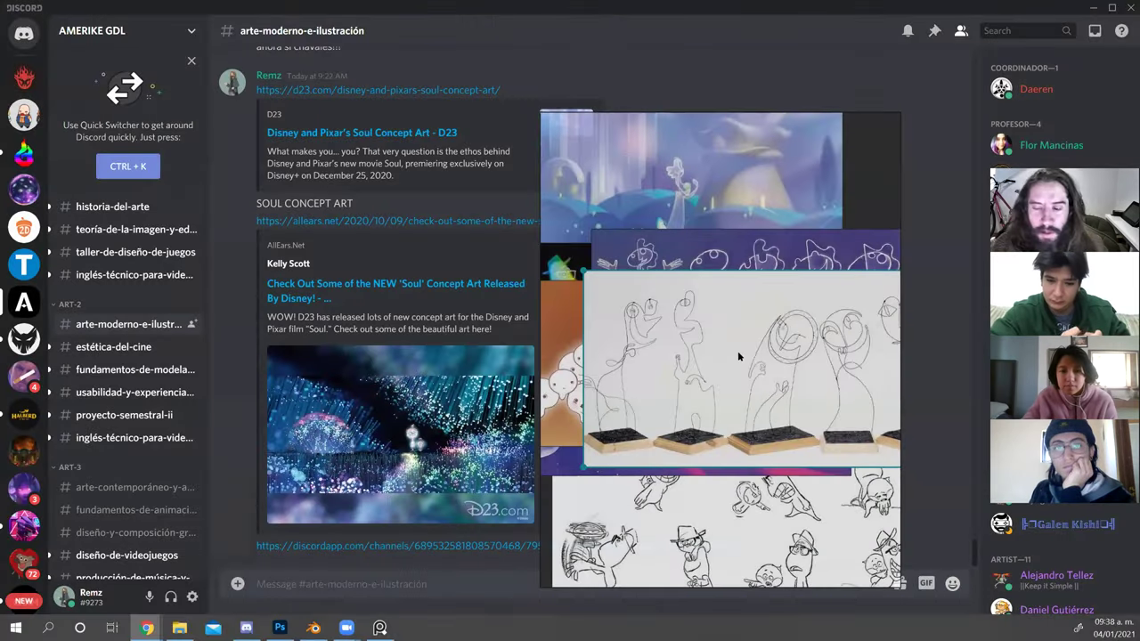
{"action": "key", "text": "alt+Tab"}
{"action": "key", "text": "ctrl+v"}
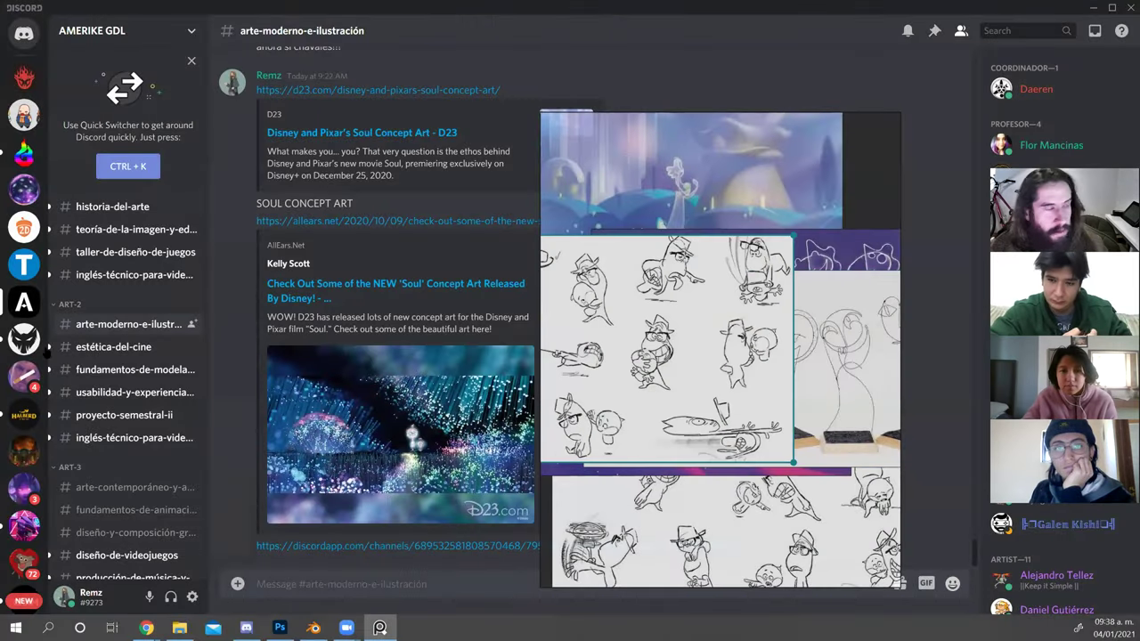
{"action": "key", "text": "alt+Tab"}
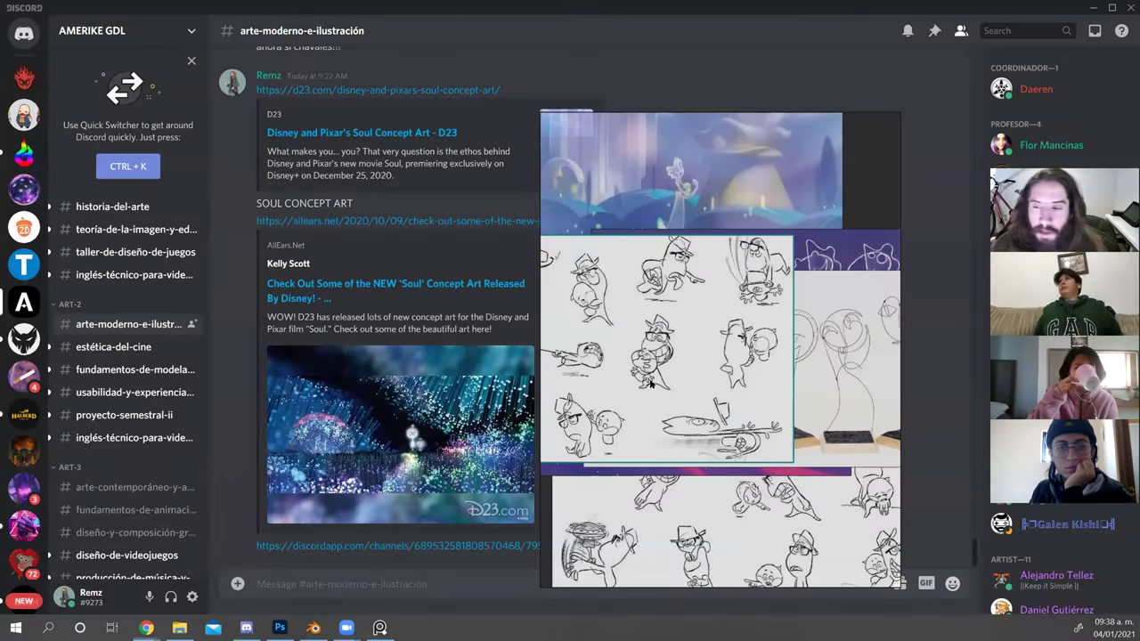
{"action": "left_click", "coordinate": [731, 336]}
{"action": "key", "text": "ctrl+v"}
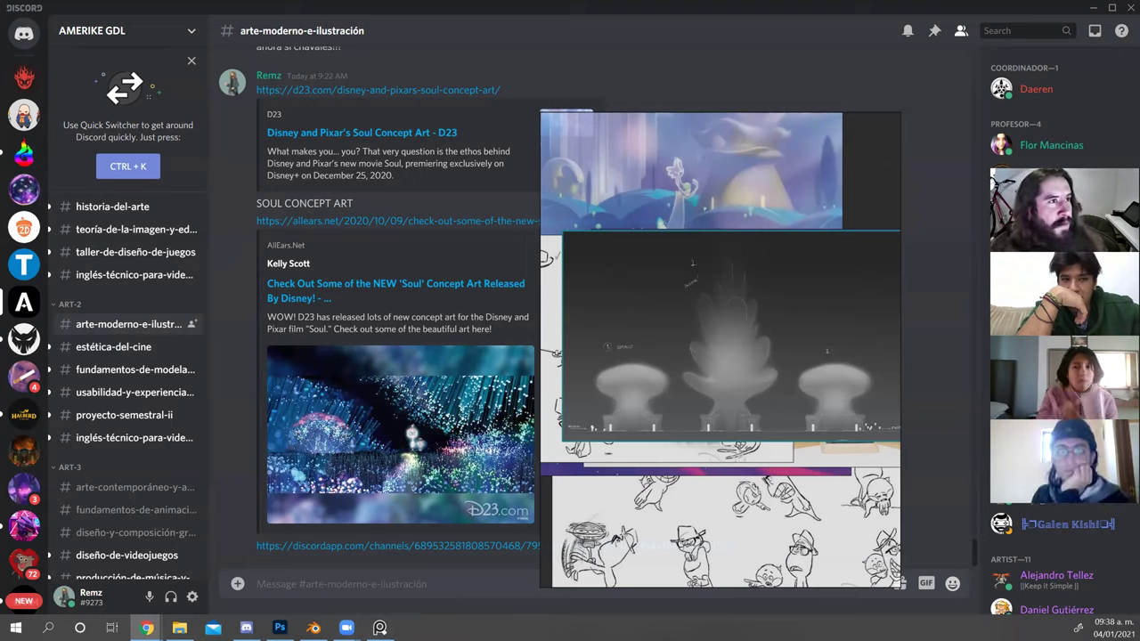
Add the pizza counter scene and the blue-haired soul on white from the browser to the board.
{"action": "left_click_drag", "start_coordinate": [527, 356], "coordinate": [654, 360]}
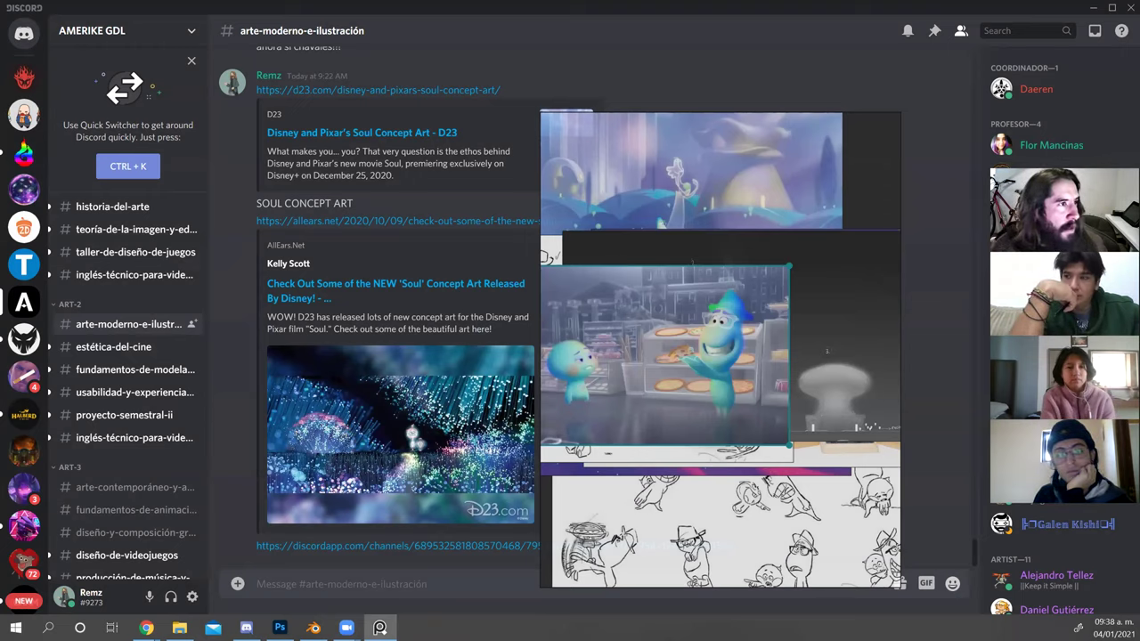
{"action": "left_click_drag", "start_coordinate": [2, 346], "coordinate": [726, 329]}
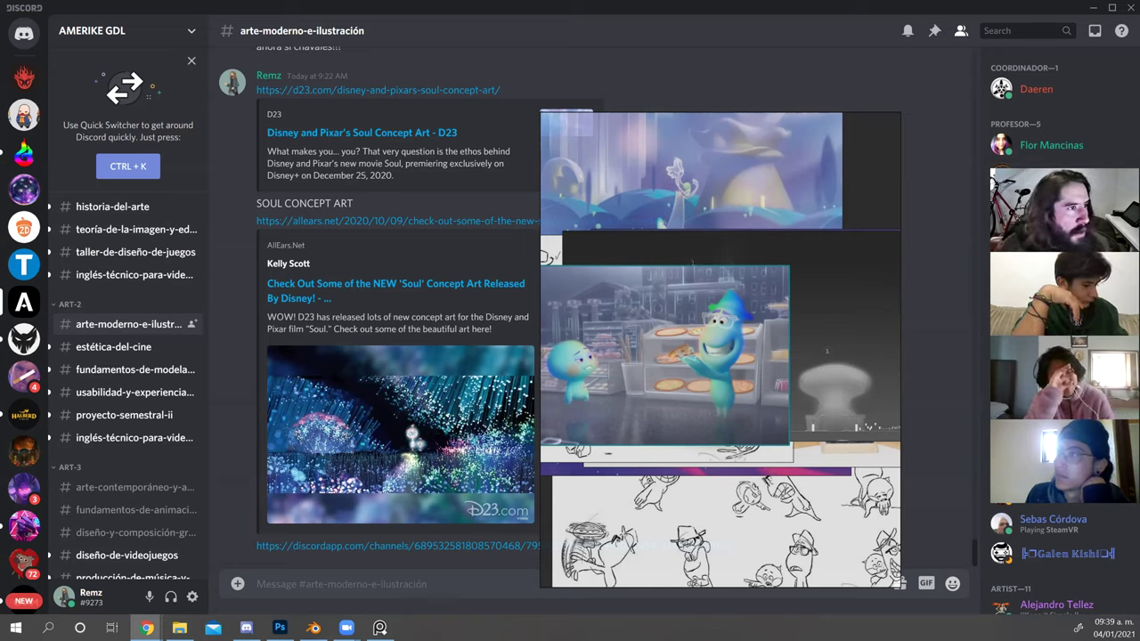
{"action": "left_click_drag", "start_coordinate": [2, 335], "coordinate": [846, 354]}
Widen the PureRef window and stack a hat-character sketch sheet, the blue-haired soul and the pizza counter scene in the free area.
{"action": "scroll", "coordinate": [749, 406], "scroll_direction": "down", "scroll_amount": 1}
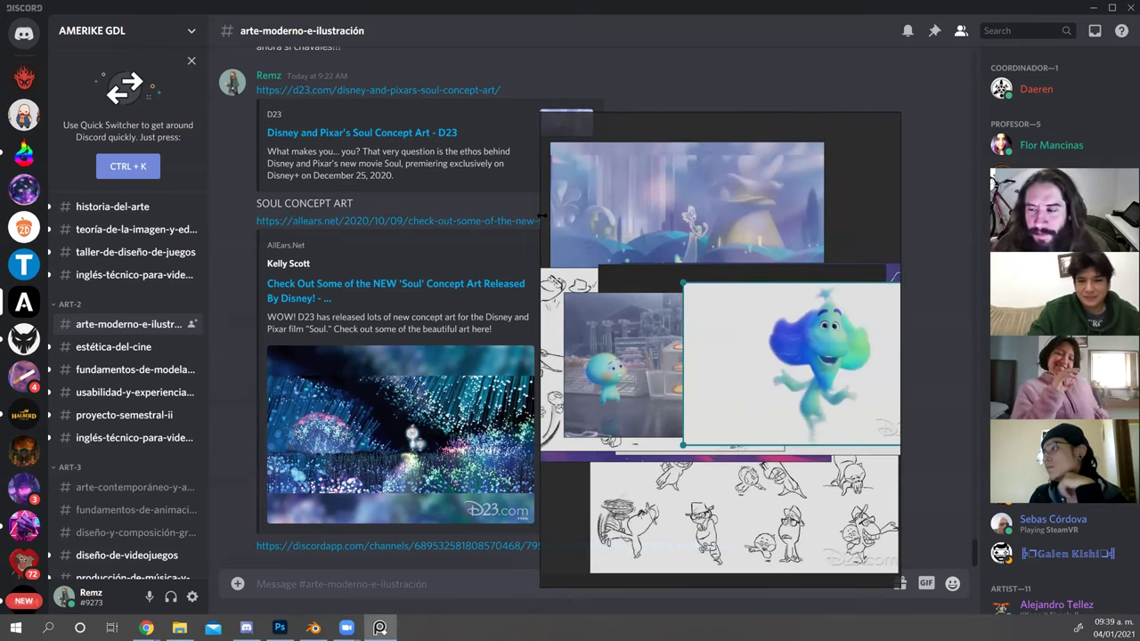
{"action": "left_click_drag", "start_coordinate": [541, 223], "coordinate": [213, 224]}
{"action": "mouse_move", "coordinate": [526, 310]}
{"action": "left_mouse_down"}
{"action": "mouse_move", "coordinate": [469, 208]}
{"action": "mouse_move", "coordinate": [267, 241]}
{"action": "mouse_move", "coordinate": [278, 190]}
{"action": "mouse_move", "coordinate": [301, 185]}
{"action": "left_mouse_up"}
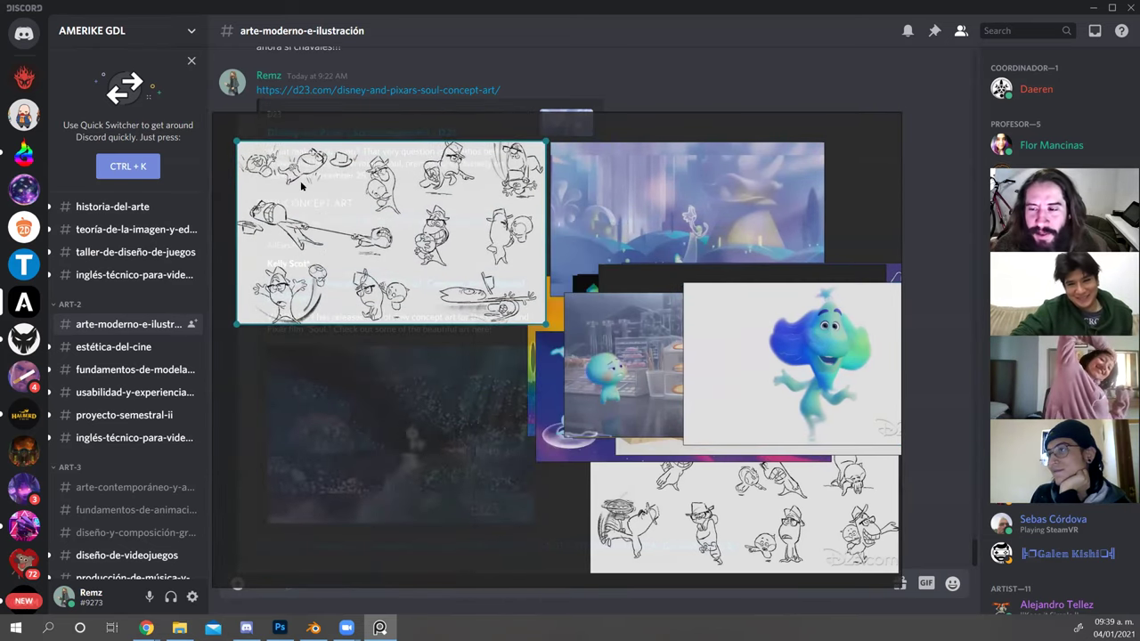
{"action": "mouse_move", "coordinate": [835, 326]}
{"action": "left_mouse_down"}
{"action": "mouse_move", "coordinate": [563, 377]}
{"action": "mouse_move", "coordinate": [447, 377]}
{"action": "left_mouse_up"}
{"action": "left_click_drag", "start_coordinate": [693, 369], "coordinate": [365, 574]}
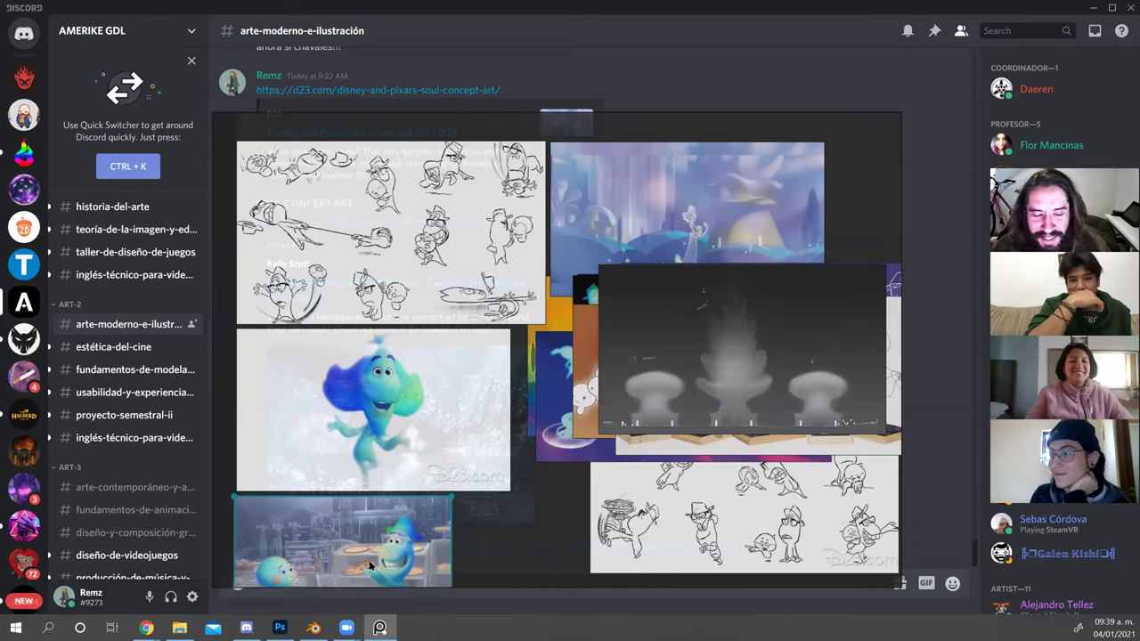
Spread out the overlapping gray pavilions, wire sculptures, second sketch sheet, orange crowd and purple line-drawing images around the pile.
{"action": "left_click_drag", "start_coordinate": [749, 361], "coordinate": [646, 550]}
{"action": "scroll", "coordinate": [651, 521], "scroll_direction": "down", "scroll_amount": 5}
{"action": "mouse_move", "coordinate": [653, 509]}
{"action": "left_mouse_down"}
{"action": "mouse_move", "coordinate": [762, 379]}
{"action": "mouse_move", "coordinate": [801, 415]}
{"action": "mouse_move", "coordinate": [803, 373]}
{"action": "left_mouse_up"}
{"action": "left_click_drag", "start_coordinate": [715, 461], "coordinate": [806, 470]}
{"action": "mouse_move", "coordinate": [661, 543]}
{"action": "left_mouse_down"}
{"action": "mouse_move", "coordinate": [598, 577]}
{"action": "mouse_move", "coordinate": [626, 594]}
{"action": "left_mouse_up"}
{"action": "mouse_move", "coordinate": [669, 459]}
{"action": "left_mouse_down"}
{"action": "mouse_move", "coordinate": [722, 526]}
{"action": "mouse_move", "coordinate": [757, 538]}
{"action": "left_mouse_up"}
{"action": "mouse_move", "coordinate": [700, 457]}
{"action": "left_mouse_down"}
{"action": "mouse_move", "coordinate": [840, 534]}
{"action": "mouse_move", "coordinate": [895, 549]}
{"action": "left_mouse_up"}
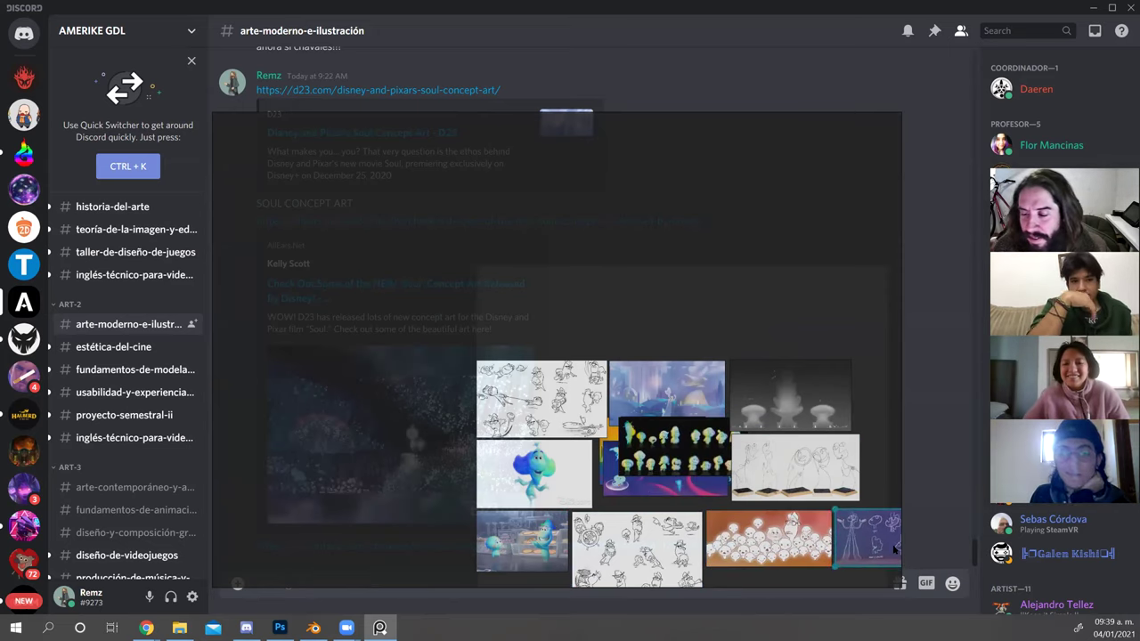
Pull the soul lineup off the pile, place the blue-and-red scene above the purple landscape, and stack the two hat-character sketch sheets.
{"action": "left_click_drag", "start_coordinate": [677, 445], "coordinate": [391, 386]}
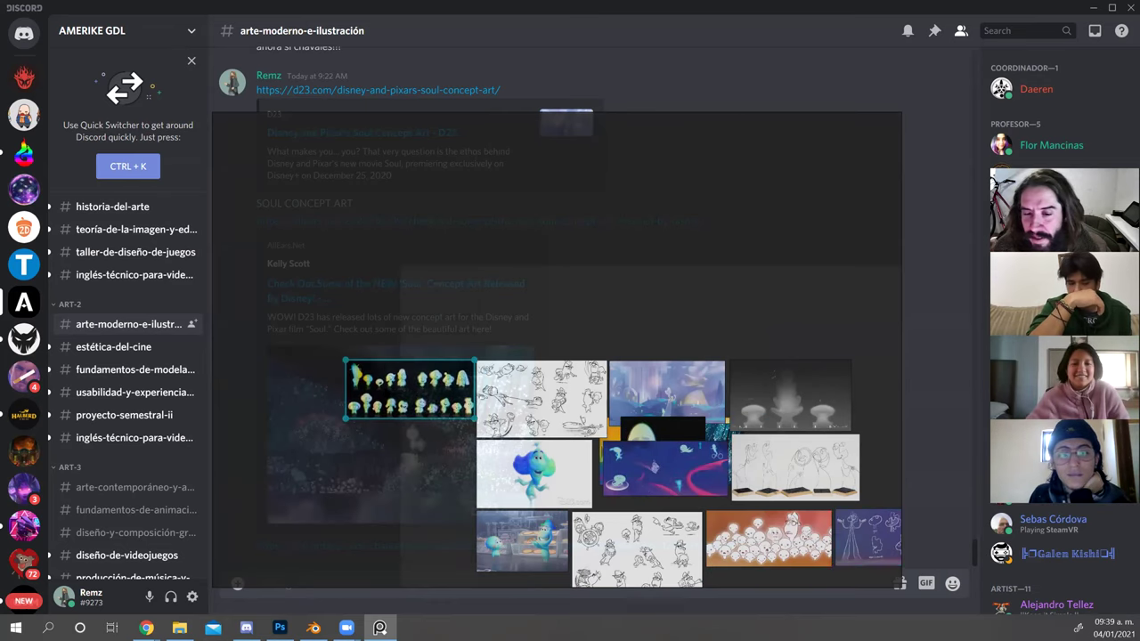
{"action": "left_click_drag", "start_coordinate": [646, 481], "coordinate": [647, 347]}
{"action": "left_click_drag", "start_coordinate": [552, 403], "coordinate": [426, 456]}
{"action": "left_click_drag", "start_coordinate": [656, 537], "coordinate": [431, 535]}
Stack the soul lineup, blue-haired soul, pizza counter and two glowing souls in one column, with the wire sculptures above the sketch sheets.
{"action": "left_click_drag", "start_coordinate": [505, 505], "coordinate": [522, 411]}
{"action": "mouse_move", "coordinate": [449, 379]}
{"action": "left_mouse_down"}
{"action": "mouse_move", "coordinate": [512, 336]}
{"action": "mouse_move", "coordinate": [569, 319]}
{"action": "left_mouse_up"}
{"action": "left_click_drag", "start_coordinate": [577, 514], "coordinate": [578, 446]}
{"action": "left_click_drag", "start_coordinate": [671, 463], "coordinate": [534, 561]}
{"action": "left_click_drag", "start_coordinate": [810, 470], "coordinate": [407, 379]}
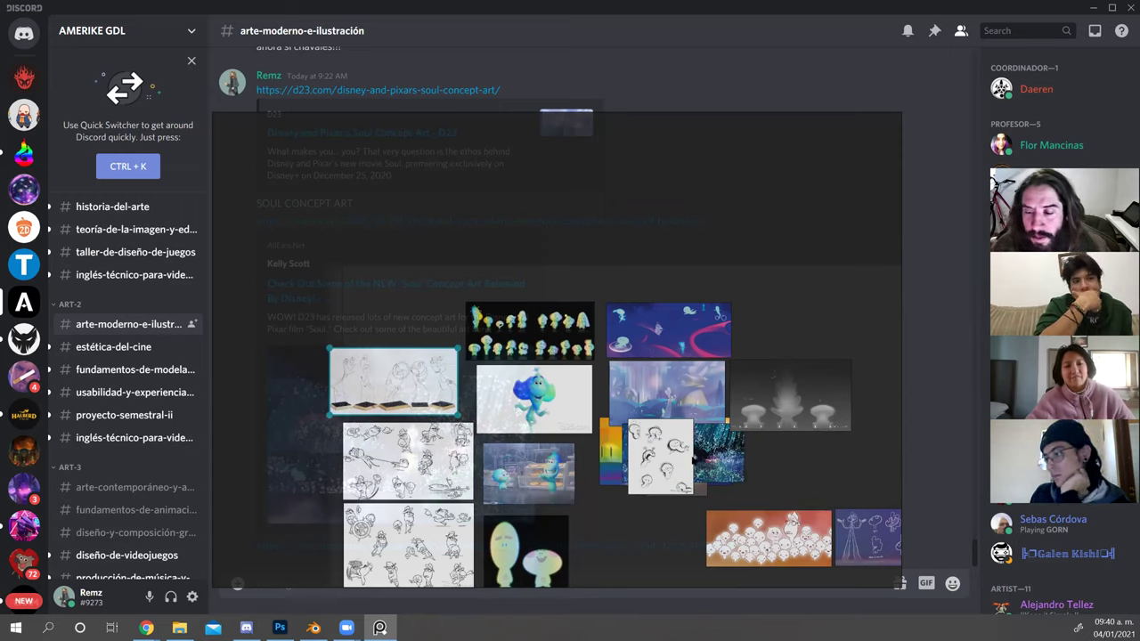
Separate the remaining overlapping images and scale the rainbow-colored scene to the width of the purple landscape above it.
{"action": "mouse_move", "coordinate": [662, 454]}
{"action": "left_mouse_down"}
{"action": "mouse_move", "coordinate": [910, 482]}
{"action": "mouse_move", "coordinate": [673, 470]}
{"action": "mouse_move", "coordinate": [660, 512]}
{"action": "mouse_move", "coordinate": [664, 489]}
{"action": "mouse_move", "coordinate": [689, 491]}
{"action": "mouse_move", "coordinate": [645, 343]}
{"action": "mouse_move", "coordinate": [450, 307]}
{"action": "mouse_move", "coordinate": [844, 347]}
{"action": "mouse_move", "coordinate": [766, 349]}
{"action": "left_mouse_up"}
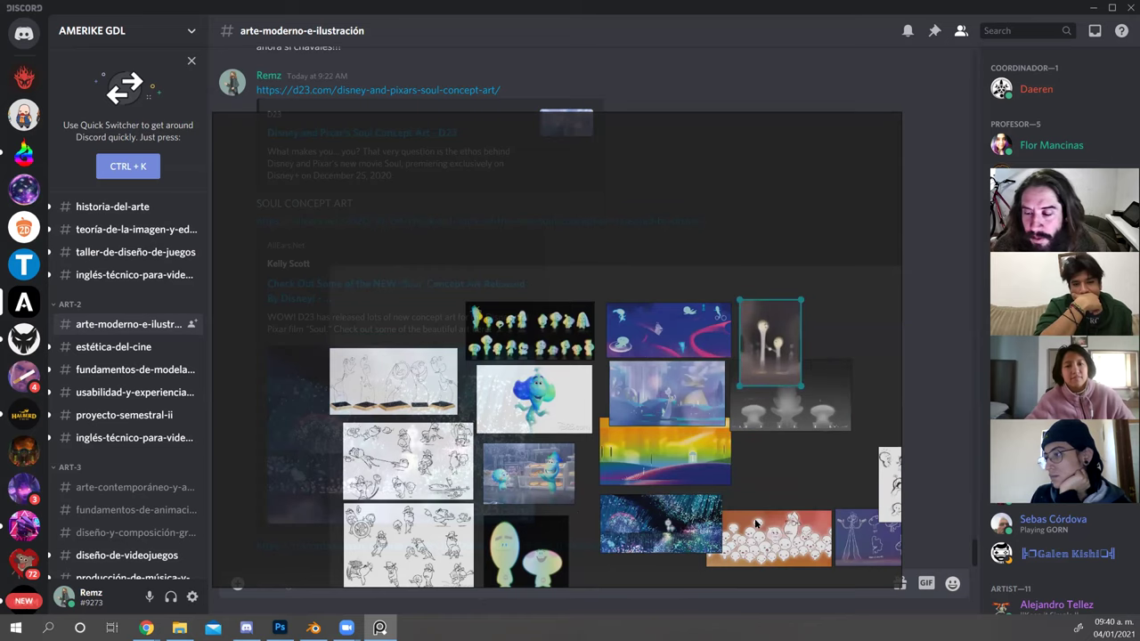
{"action": "scroll", "coordinate": [756, 523], "scroll_direction": "down", "scroll_amount": 1}
{"action": "left_click_drag", "start_coordinate": [756, 525], "coordinate": [622, 378]}
{"action": "left_click_drag", "start_coordinate": [551, 369], "coordinate": [555, 380]}
{"action": "left_click_drag", "start_coordinate": [549, 318], "coordinate": [558, 328]}
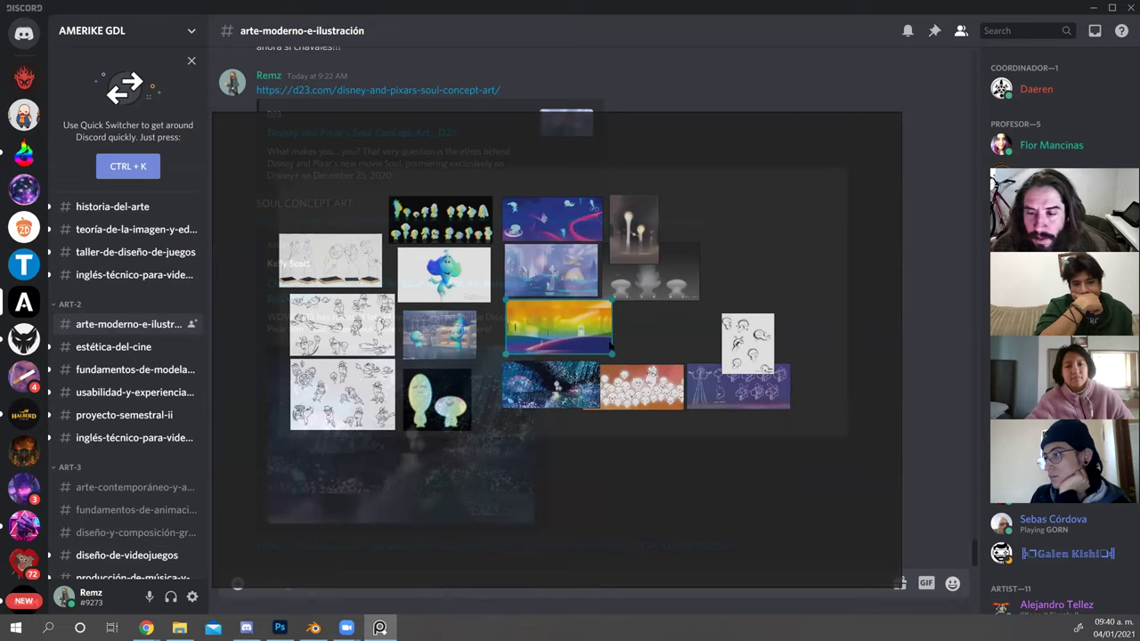
{"action": "left_click_drag", "start_coordinate": [617, 355], "coordinate": [596, 303]}
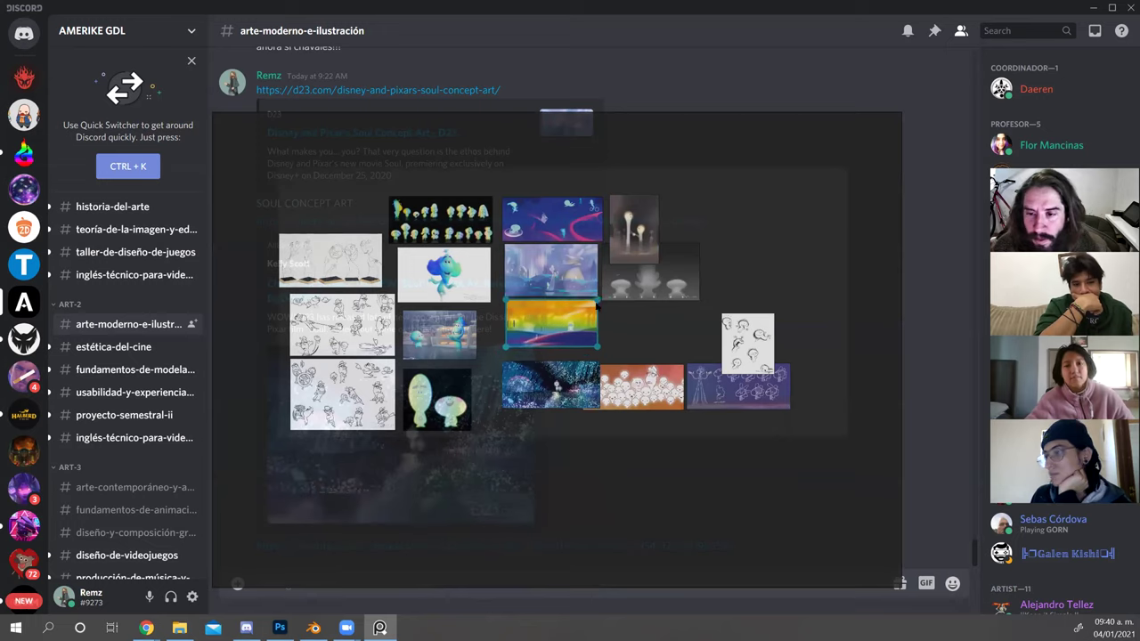
Fit the blue-and-red and starry scenes to the environment column's width, and place the orange crowd image above the wire sculptures.
{"action": "left_click", "coordinate": [589, 230]}
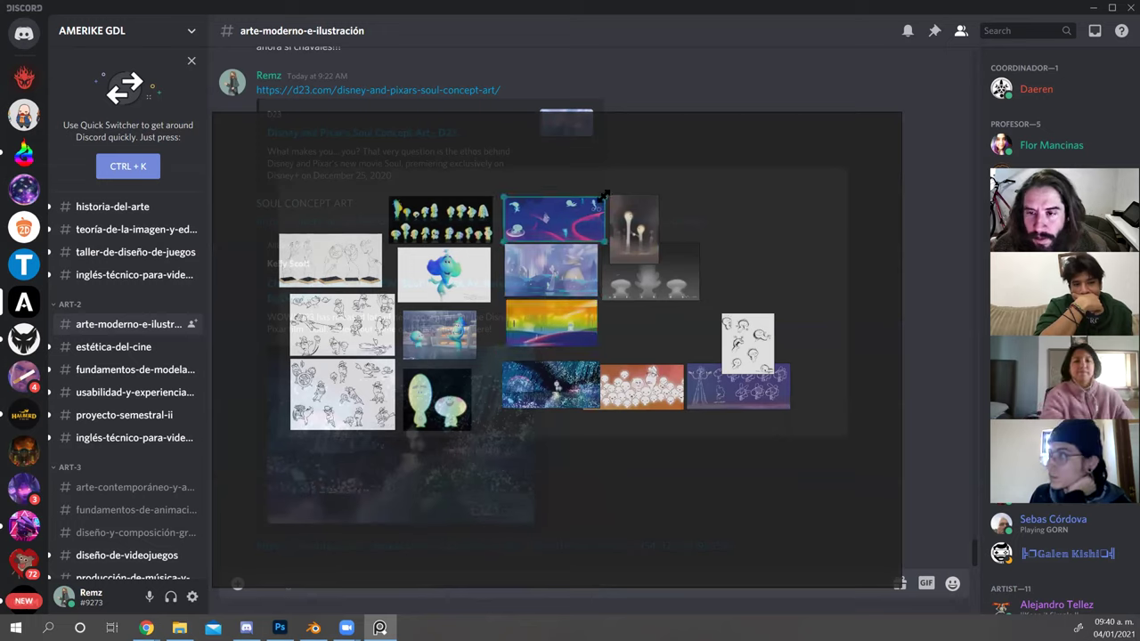
{"action": "left_click_drag", "start_coordinate": [600, 199], "coordinate": [602, 206]}
{"action": "left_click_drag", "start_coordinate": [579, 325], "coordinate": [577, 325]}
{"action": "left_click_drag", "start_coordinate": [566, 383], "coordinate": [594, 398]}
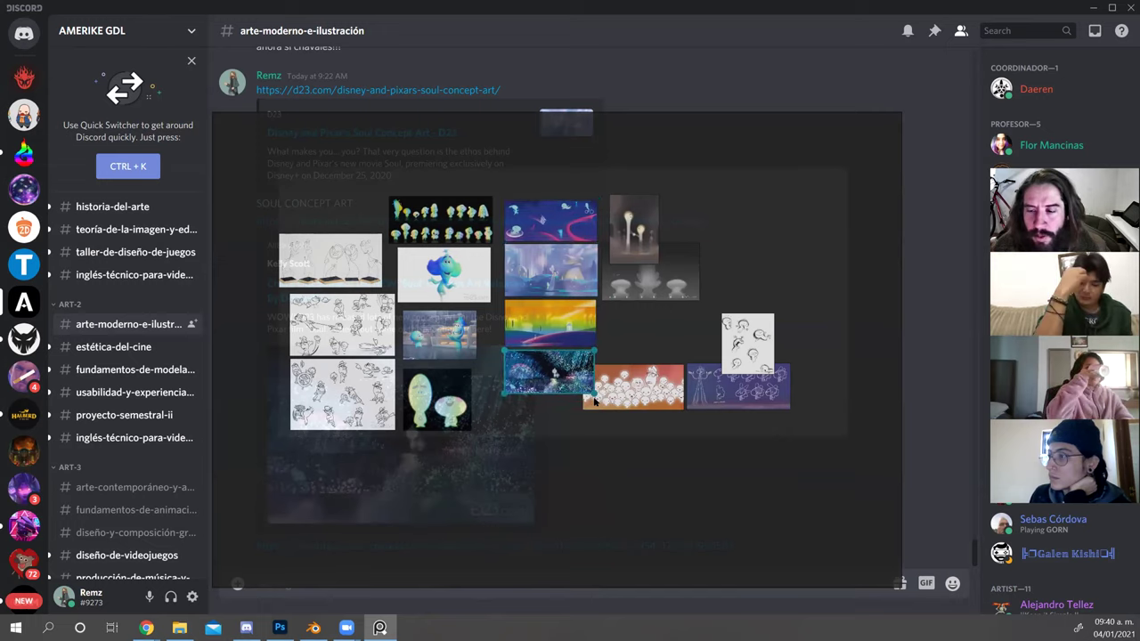
{"action": "left_click", "coordinate": [650, 332]}
{"action": "left_click_drag", "start_coordinate": [670, 391], "coordinate": [343, 214]}
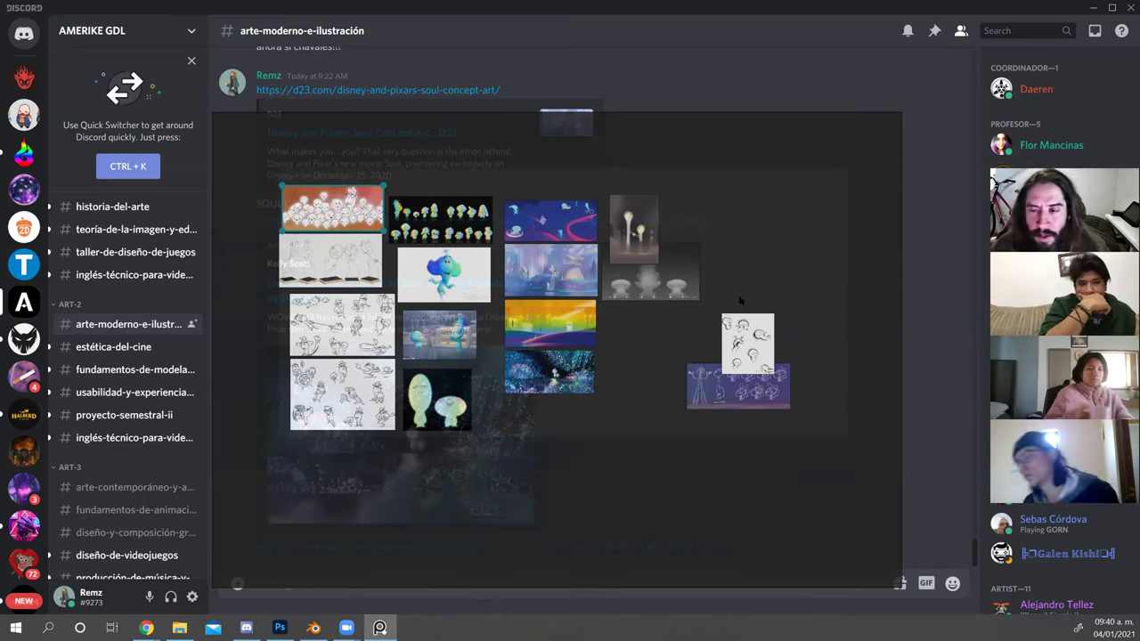
Move the four-scene environment column away from the character art and fit the gray pavilions image beneath it.
{"action": "left_click_drag", "start_coordinate": [533, 188], "coordinate": [557, 391]}
{"action": "left_click_drag", "start_coordinate": [557, 390], "coordinate": [787, 392]}
{"action": "left_click_drag", "start_coordinate": [686, 286], "coordinate": [787, 445]}
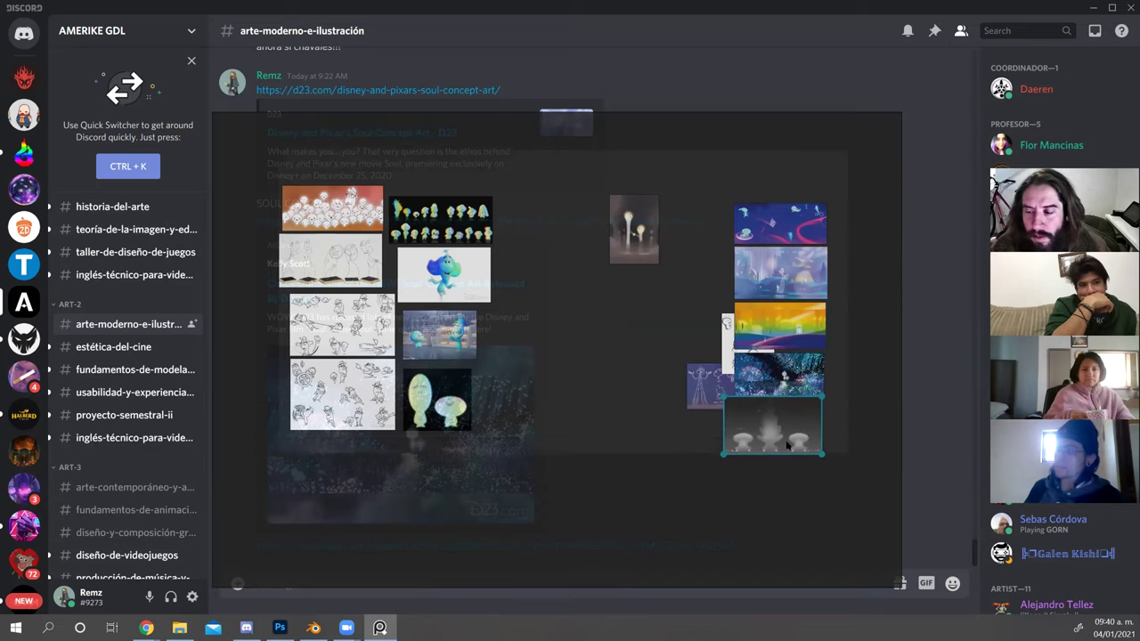
{"action": "left_click_drag", "start_coordinate": [719, 454], "coordinate": [729, 451]}
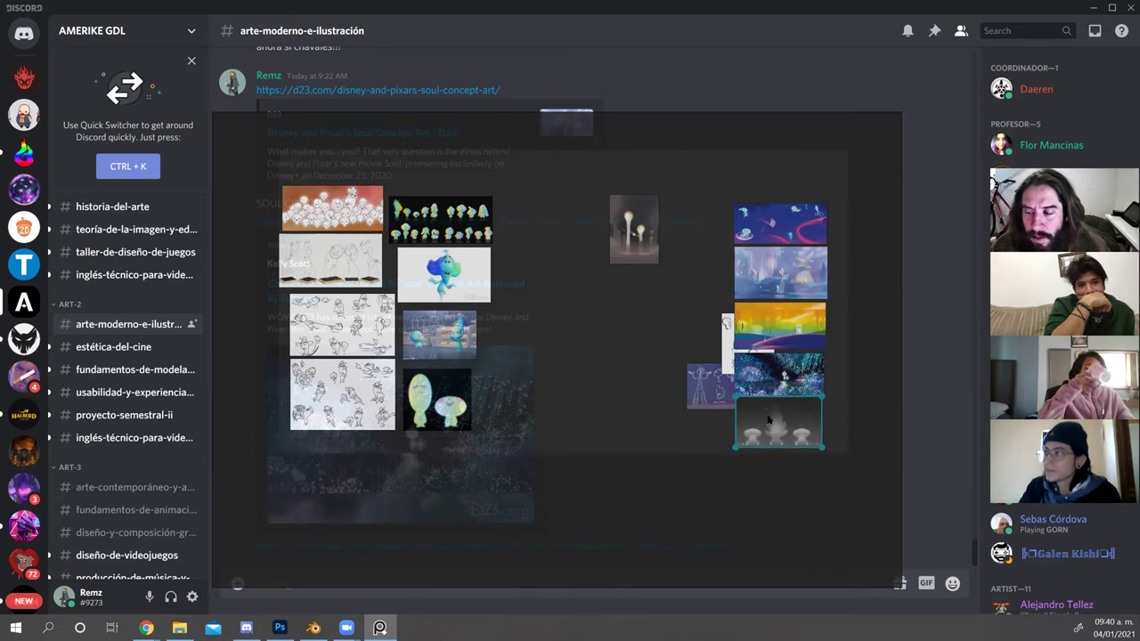
Put the tall brown image beside the soul lineup, and set the purple line-drawing sheet and wire sculptures apart as a pair.
{"action": "mouse_move", "coordinate": [724, 394]}
{"action": "left_mouse_down"}
{"action": "mouse_move", "coordinate": [516, 349]}
{"action": "mouse_move", "coordinate": [539, 345]}
{"action": "left_mouse_up"}
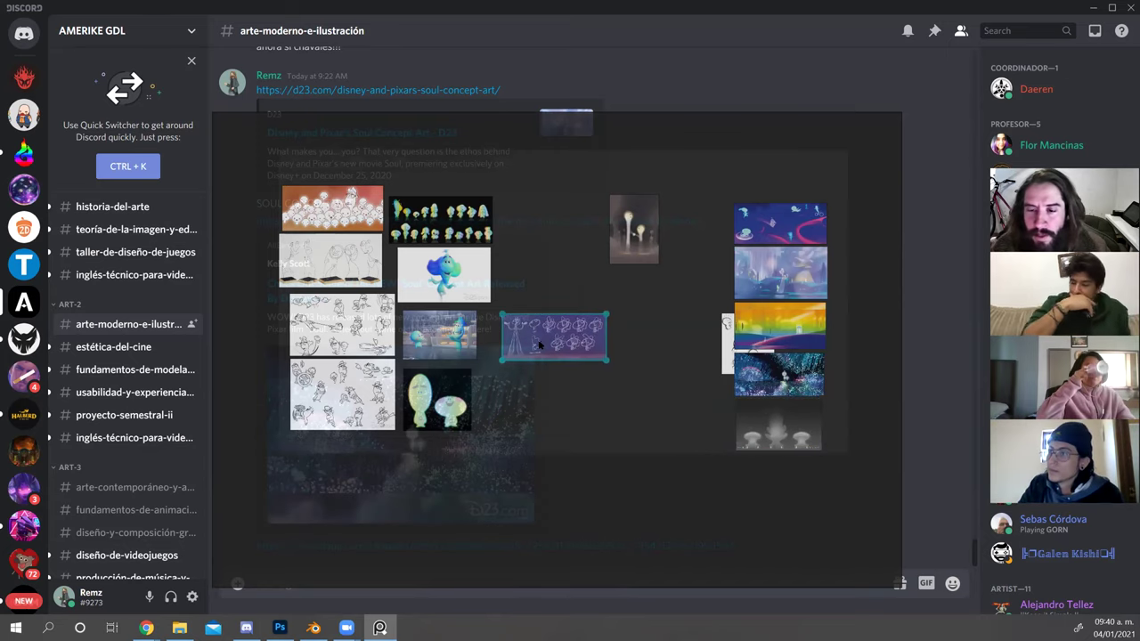
{"action": "left_click_drag", "start_coordinate": [631, 241], "coordinate": [516, 242]}
{"action": "left_click_drag", "start_coordinate": [529, 336], "coordinate": [521, 336]}
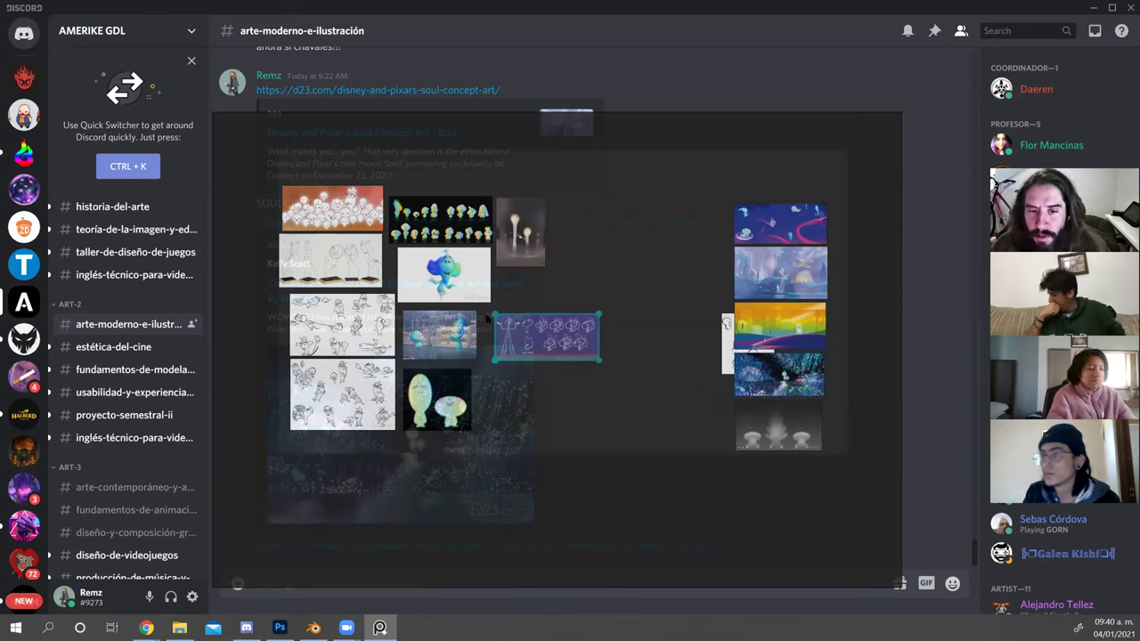
{"action": "left_click_drag", "start_coordinate": [317, 265], "coordinate": [529, 390]}
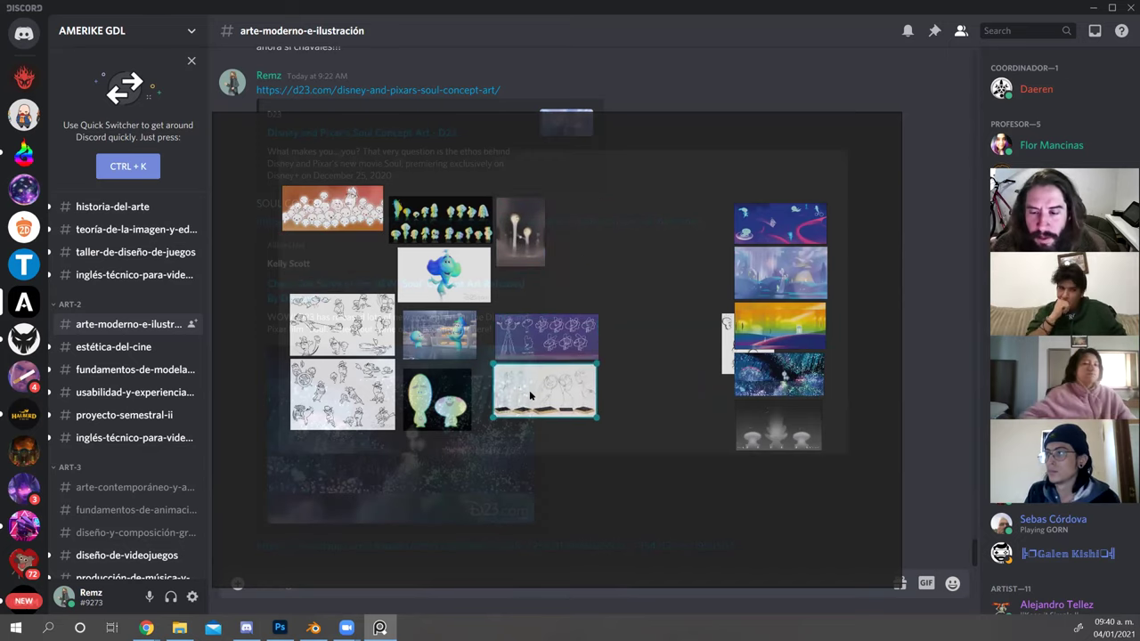
{"action": "double_click", "coordinate": [531, 341], "text": "shift"}
{"action": "left_click_drag", "start_coordinate": [532, 340], "coordinate": [650, 289]}
Seat the orange crowd image directly above the hat-character sketches and fit the small head-sketch sheet beside the soul lineup.
{"action": "scroll", "coordinate": [581, 315], "scroll_direction": "down", "scroll_amount": 7}
{"action": "mouse_move", "coordinate": [752, 336]}
{"action": "left_mouse_down"}
{"action": "mouse_move", "coordinate": [299, 258]}
{"action": "mouse_move", "coordinate": [400, 276]}
{"action": "mouse_move", "coordinate": [398, 253]}
{"action": "mouse_move", "coordinate": [408, 253]}
{"action": "left_mouse_up"}
{"action": "left_click_drag", "start_coordinate": [408, 208], "coordinate": [368, 263]}
{"action": "left_click_drag", "start_coordinate": [283, 238], "coordinate": [279, 236]}
{"action": "mouse_move", "coordinate": [393, 256]}
{"action": "left_mouse_down"}
{"action": "mouse_move", "coordinate": [391, 203]}
{"action": "mouse_move", "coordinate": [412, 258]}
{"action": "mouse_move", "coordinate": [440, 258]}
{"action": "left_mouse_up"}
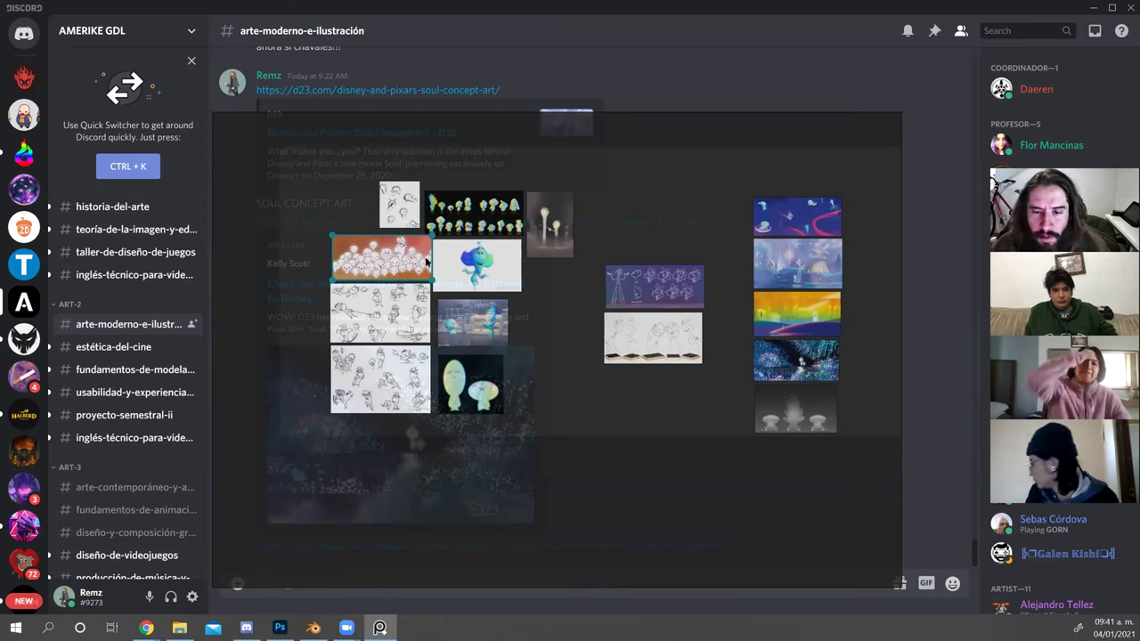
{"action": "left_click_drag", "start_coordinate": [397, 206], "coordinate": [388, 191]}
Shrink the two-glowing-souls image and fit the tall brown image next to it under the pizza counter scene.
{"action": "mouse_move", "coordinate": [480, 408]}
{"action": "left_mouse_down"}
{"action": "mouse_move", "coordinate": [327, 188]}
{"action": "mouse_move", "coordinate": [482, 380]}
{"action": "mouse_move", "coordinate": [478, 402]}
{"action": "left_mouse_up"}
{"action": "left_click_drag", "start_coordinate": [556, 245], "coordinate": [516, 412]}
{"action": "left_click", "coordinate": [477, 383], "text": "shift"}
Move the line-drawing and wire-sculpture pair next to the character group, and bring the whole environment column closer to them.
{"action": "mouse_move", "coordinate": [640, 355]}
{"action": "left_mouse_down"}
{"action": "mouse_move", "coordinate": [577, 326]}
{"action": "mouse_move", "coordinate": [566, 278]}
{"action": "left_mouse_up"}
{"action": "left_click", "coordinate": [715, 187]}
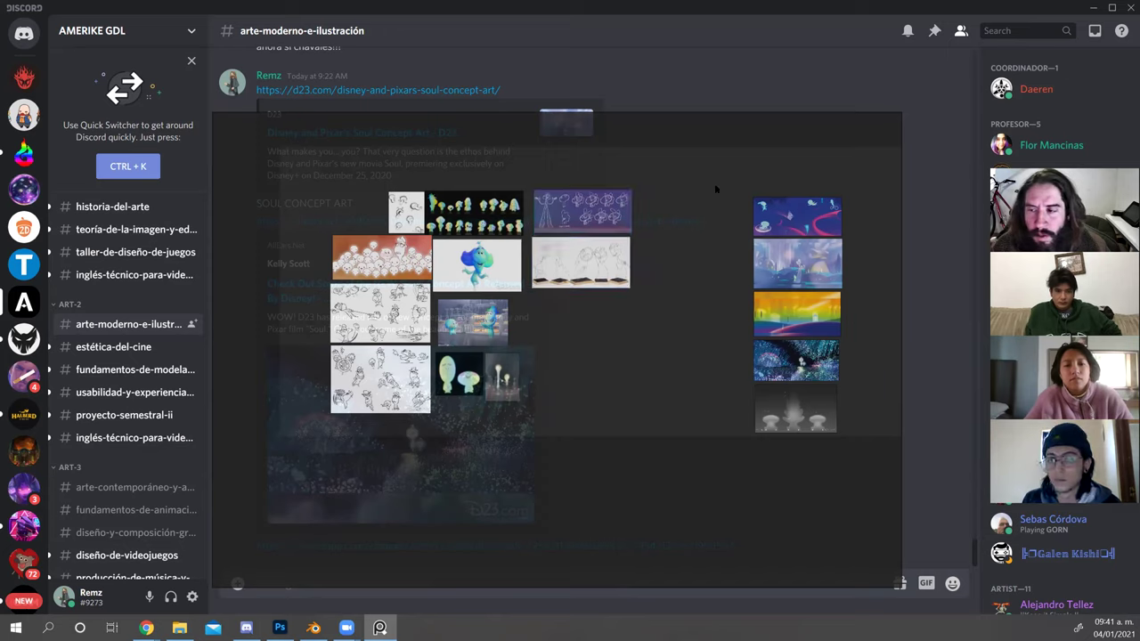
{"action": "left_click_drag", "start_coordinate": [718, 188], "coordinate": [809, 462]}
{"action": "left_click_drag", "start_coordinate": [770, 428], "coordinate": [657, 418]}
{"action": "right_click", "coordinate": [368, 181]}
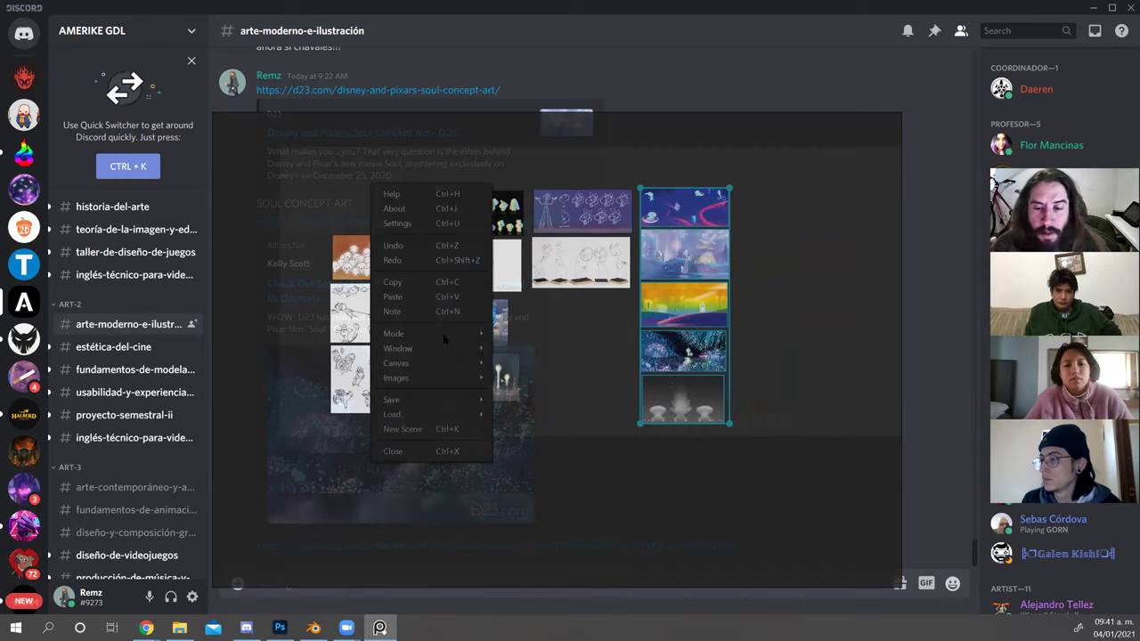
{"action": "mouse_move", "coordinate": [444, 348]}
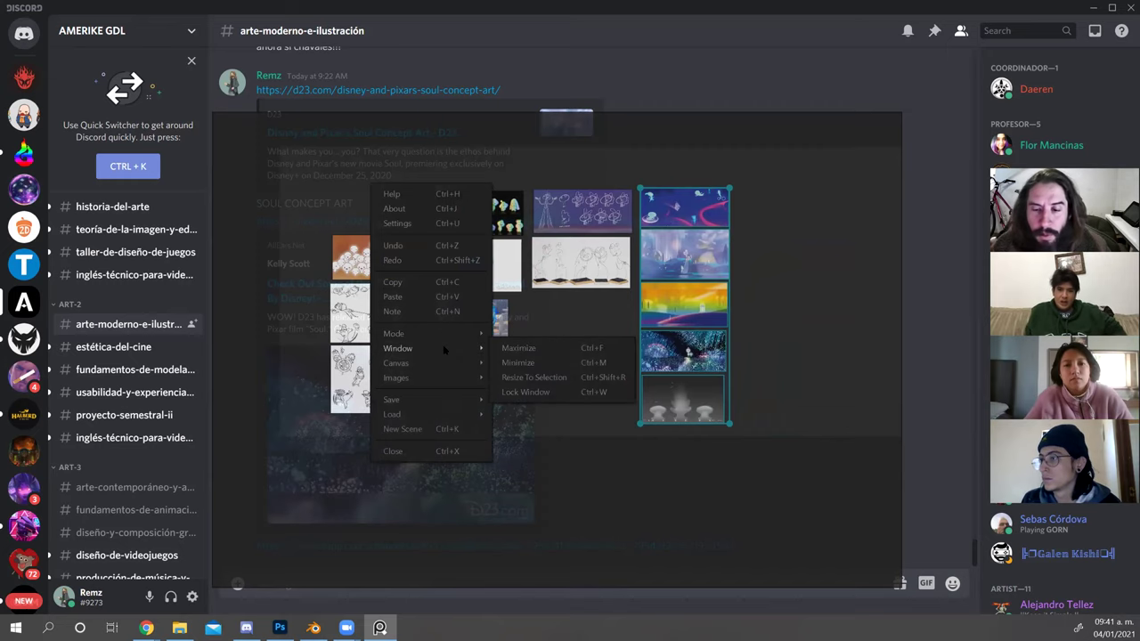
{"action": "left_click", "coordinate": [512, 366]}
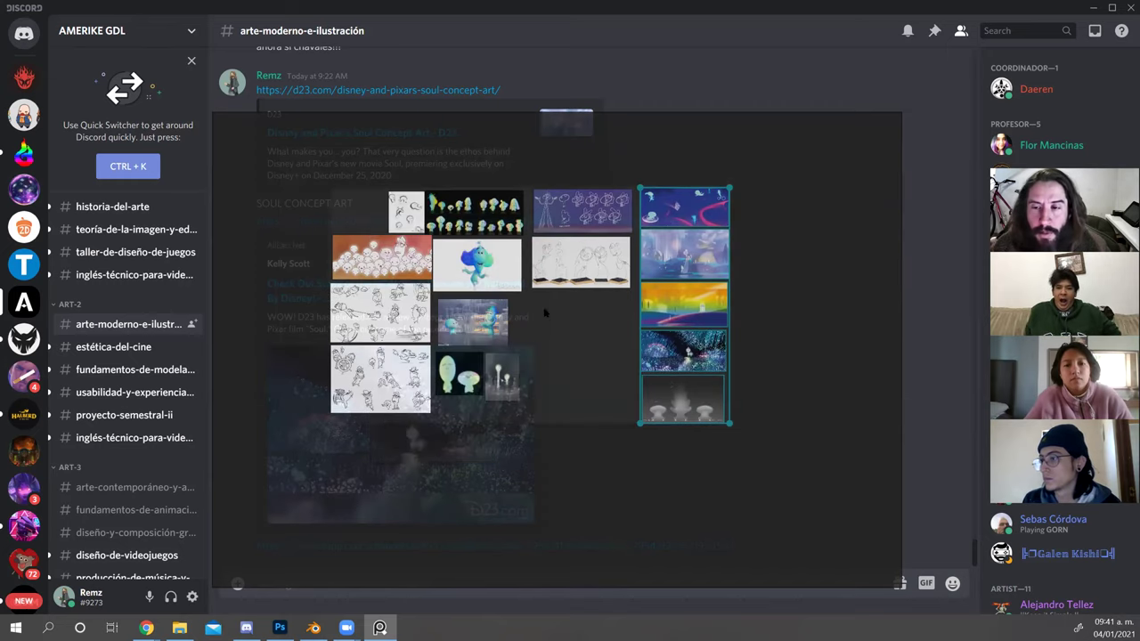
{"action": "scroll", "coordinate": [539, 310], "scroll_direction": "up", "scroll_amount": 3}
{"action": "scroll", "coordinate": [539, 310], "scroll_direction": "down", "scroll_amount": 2}
{"action": "left_click_drag", "start_coordinate": [539, 310], "coordinate": [560, 331]}
{"action": "scroll", "coordinate": [561, 329], "scroll_direction": "up", "scroll_amount": 2}
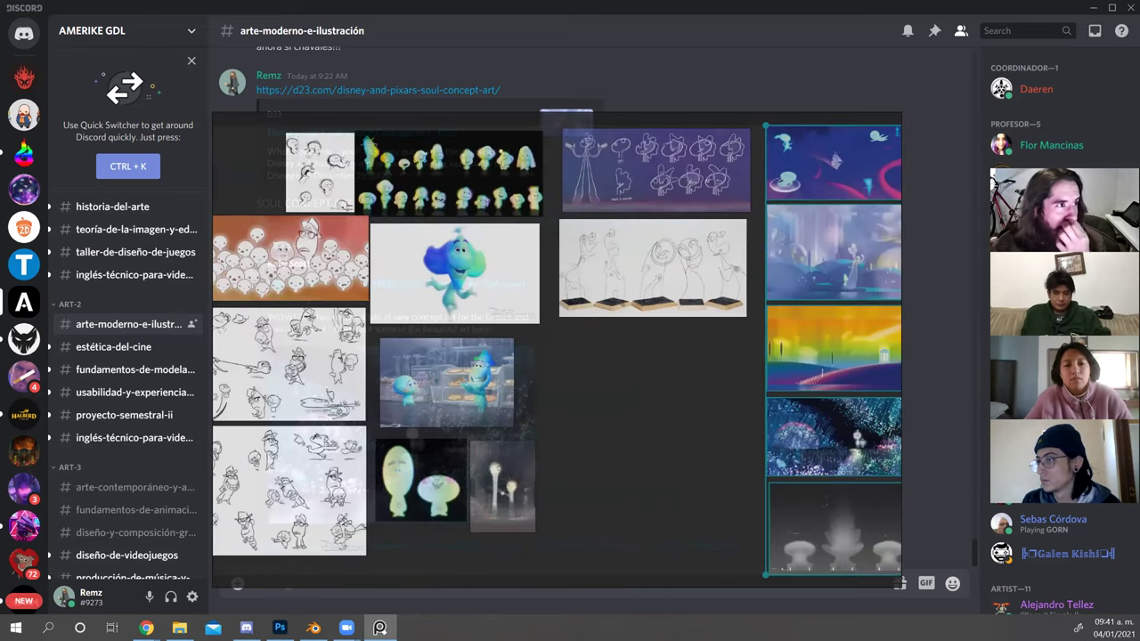
Bring the purple ship scene with three souls from Chrome into the board and place it under the blue-haired soul image.
{"action": "left_click", "coordinate": [147, 628]}
{"action": "left_click_drag", "start_coordinate": [0, 270], "coordinate": [483, 377]}
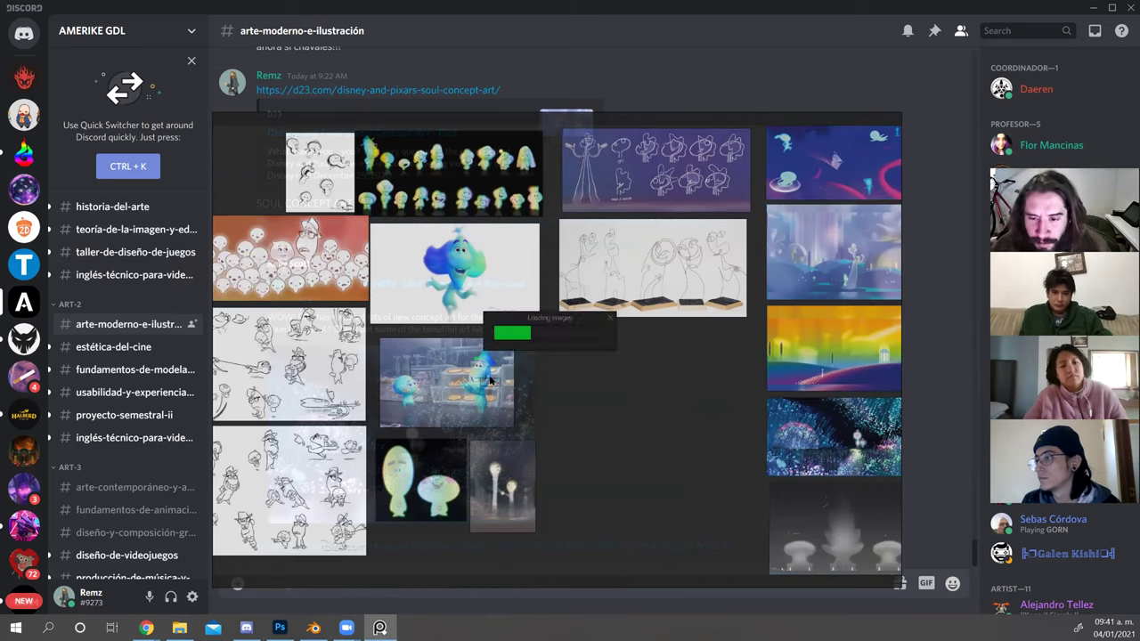
{"action": "left_click", "coordinate": [651, 436]}
{"action": "left_click_drag", "start_coordinate": [641, 426], "coordinate": [587, 329]}
{"action": "key", "text": "Delete"}
{"action": "left_click", "coordinate": [478, 409]}
{"action": "left_click_drag", "start_coordinate": [478, 412], "coordinate": [453, 407]}
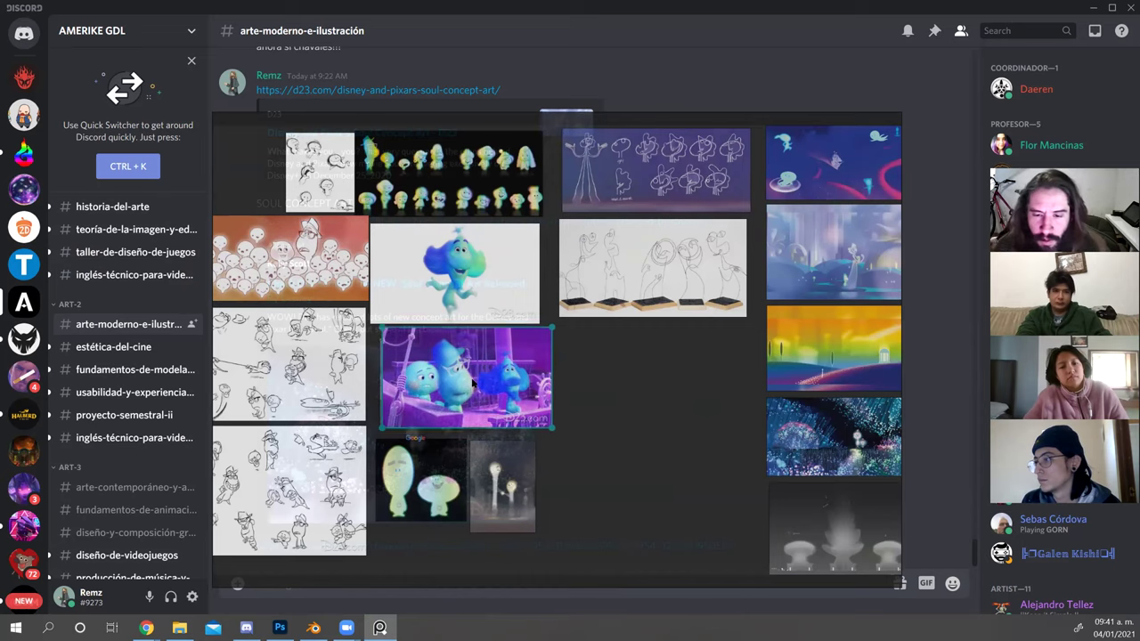
Lower the two-glowing-souls and tall brown images, and set the purple ship and pizza counter scenes side by side above them.
{"action": "left_click", "coordinate": [435, 476]}
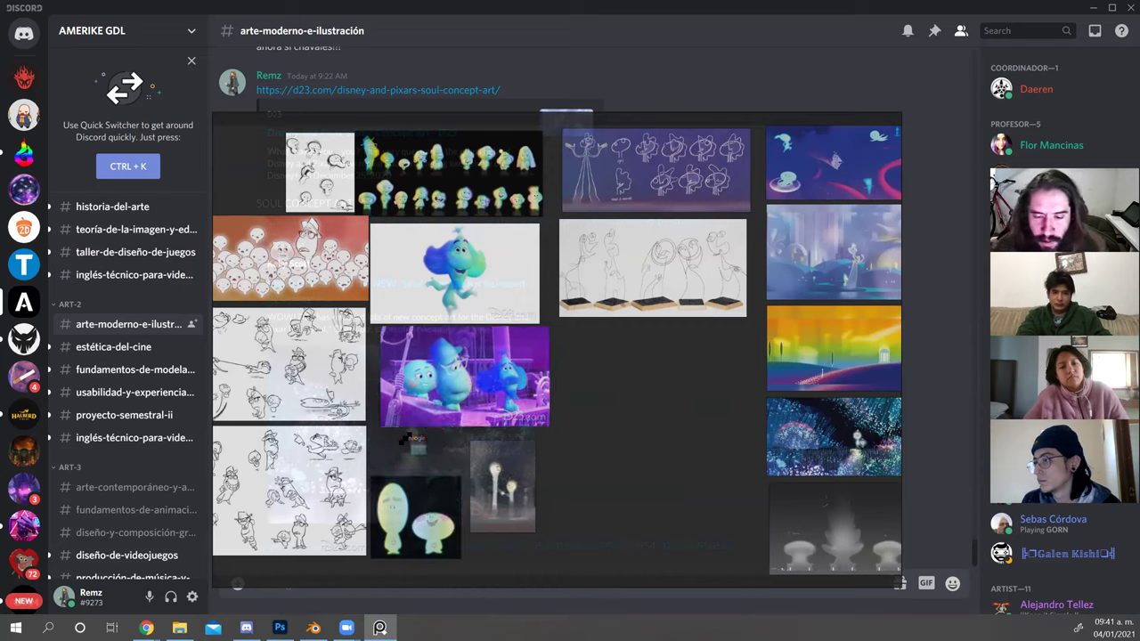
{"action": "left_click_drag", "start_coordinate": [493, 482], "coordinate": [489, 506]}
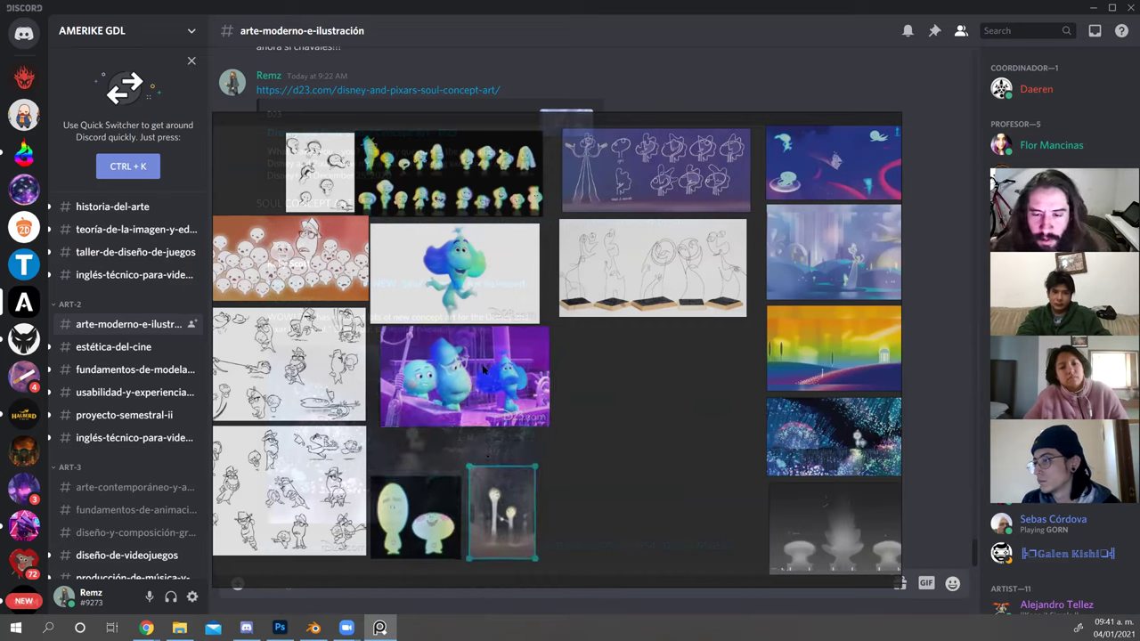
{"action": "left_click_drag", "start_coordinate": [483, 367], "coordinate": [480, 414]}
{"action": "left_click_drag", "start_coordinate": [460, 356], "coordinate": [634, 353]}
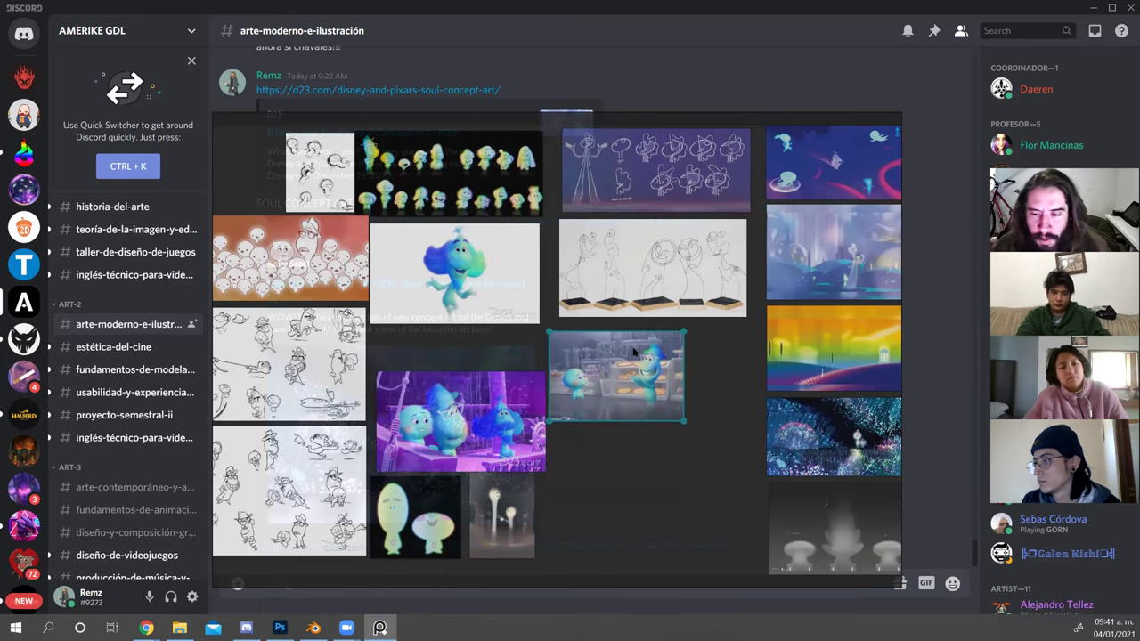
{"action": "left_click_drag", "start_coordinate": [453, 419], "coordinate": [451, 377]}
Save the board as a PureRef scene named SOUL in the PureRef BOARDS folder.
{"action": "left_click", "coordinate": [636, 381]}
{"action": "scroll", "coordinate": [577, 365], "scroll_direction": "up", "scroll_amount": 4}
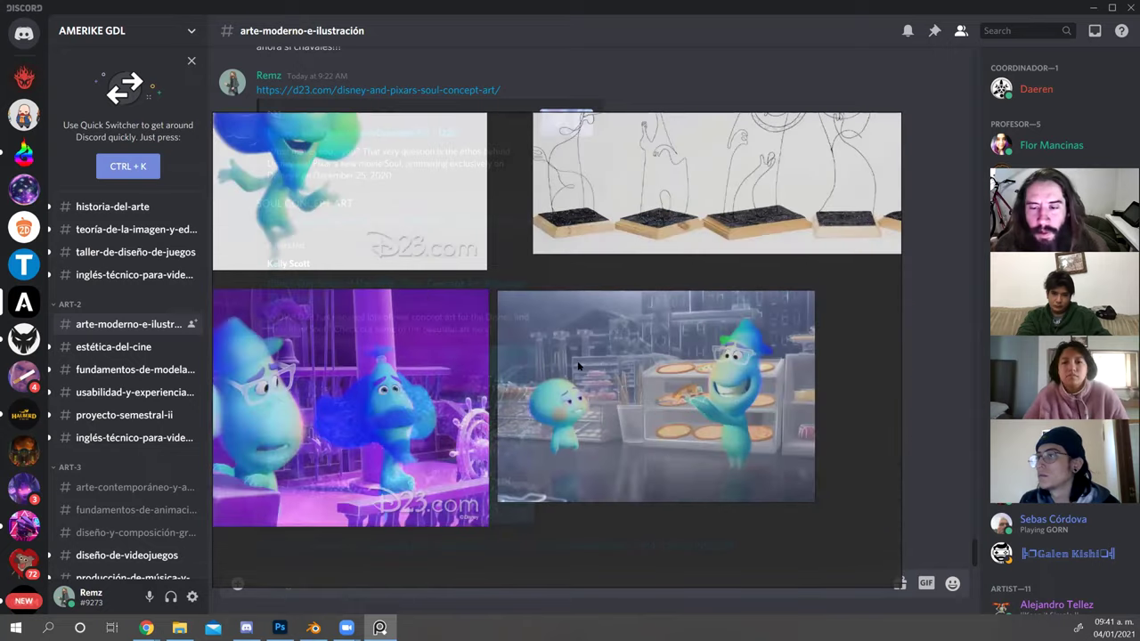
{"action": "scroll", "coordinate": [631, 383], "scroll_direction": "down", "scroll_amount": 3}
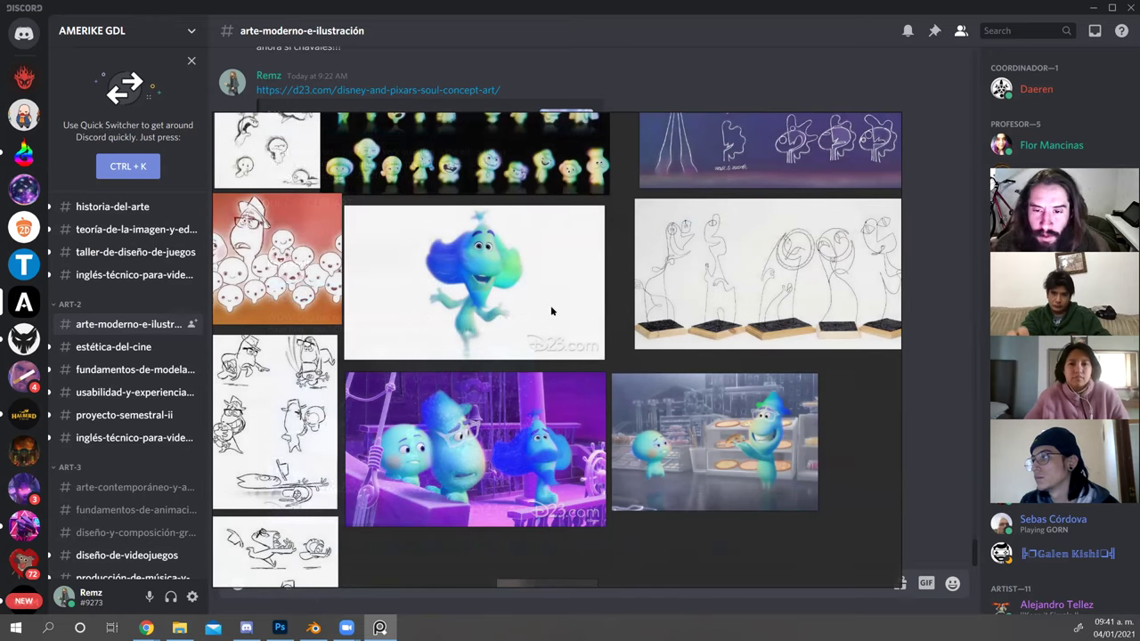
{"action": "left_click_drag", "start_coordinate": [543, 268], "coordinate": [587, 266]}
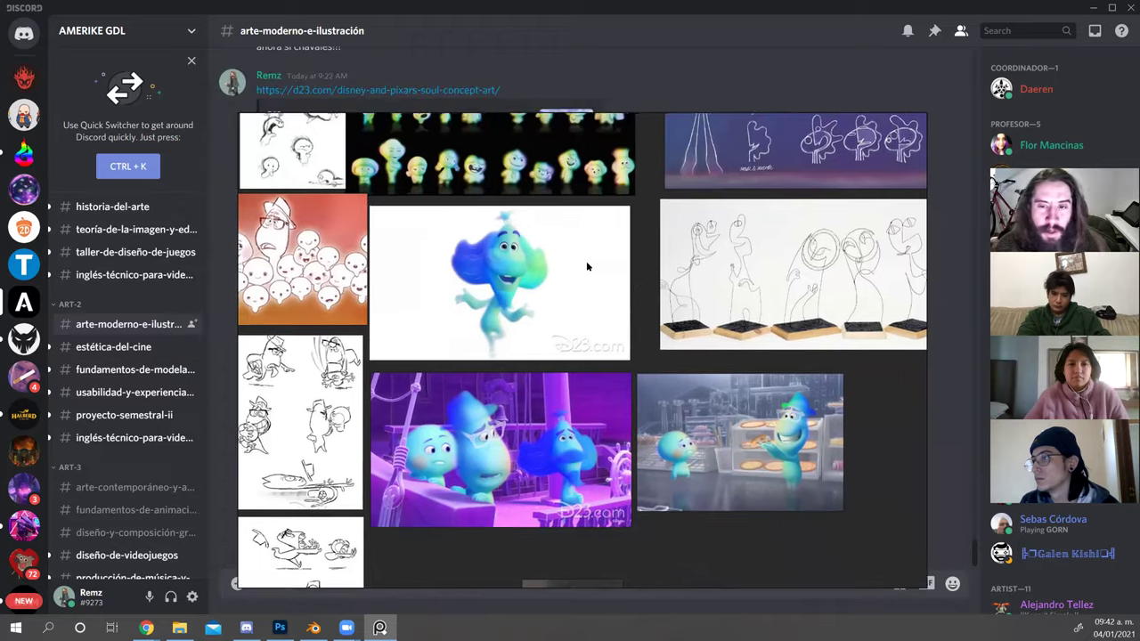
{"action": "scroll", "coordinate": [586, 261], "scroll_direction": "down", "scroll_amount": 3}
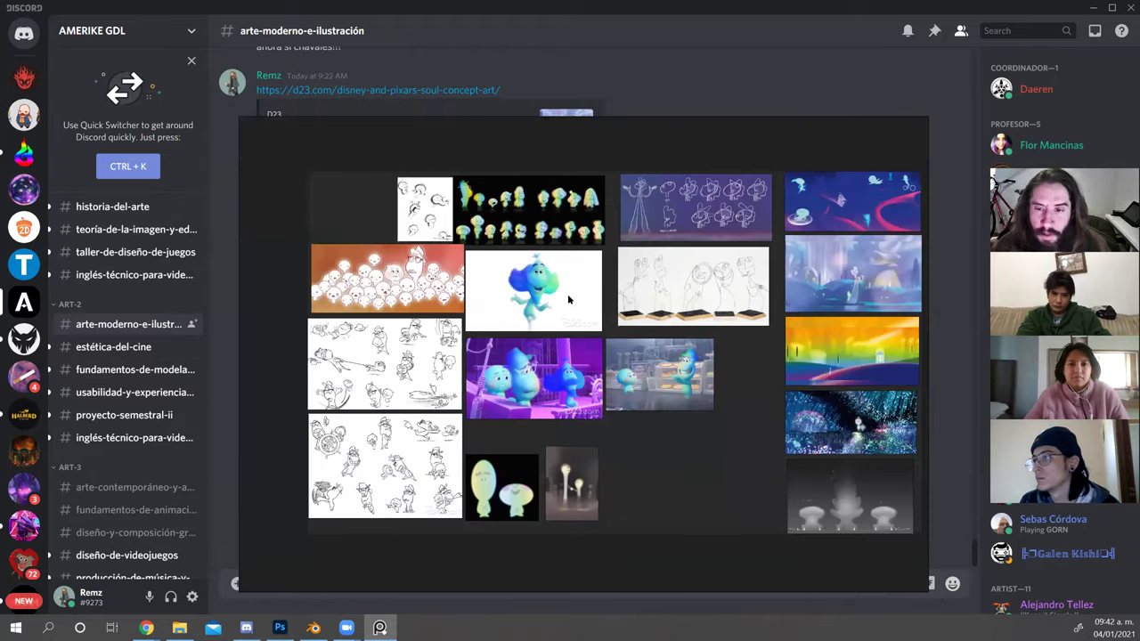
{"action": "key", "text": "ctrl+s"}
{"action": "type", "text": "SOUL"}
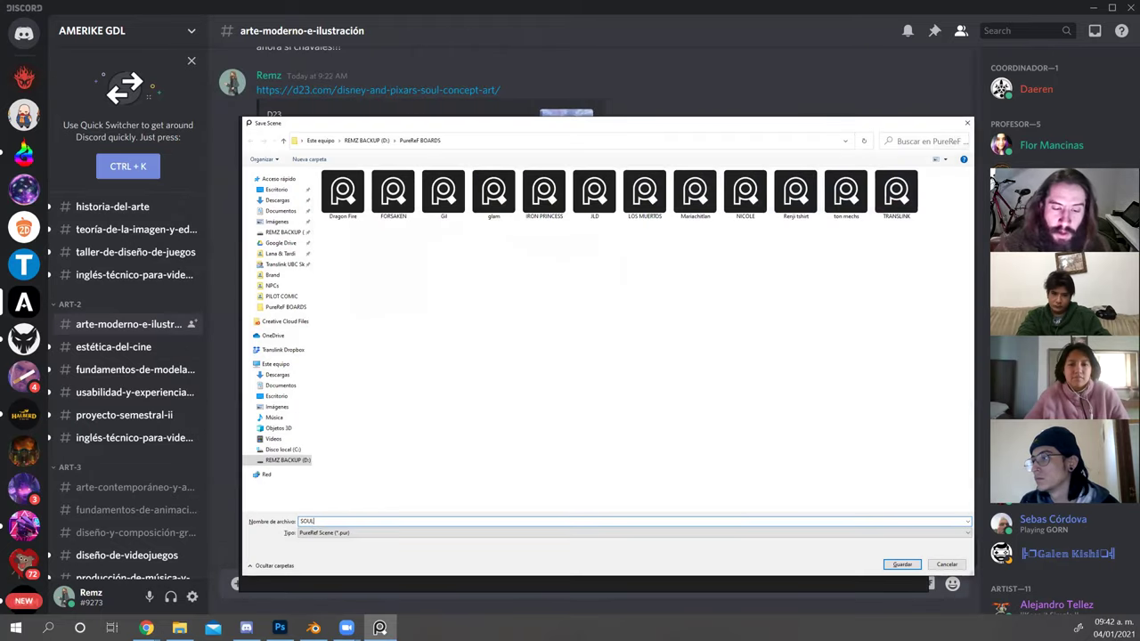
{"action": "key", "text": "Return"}
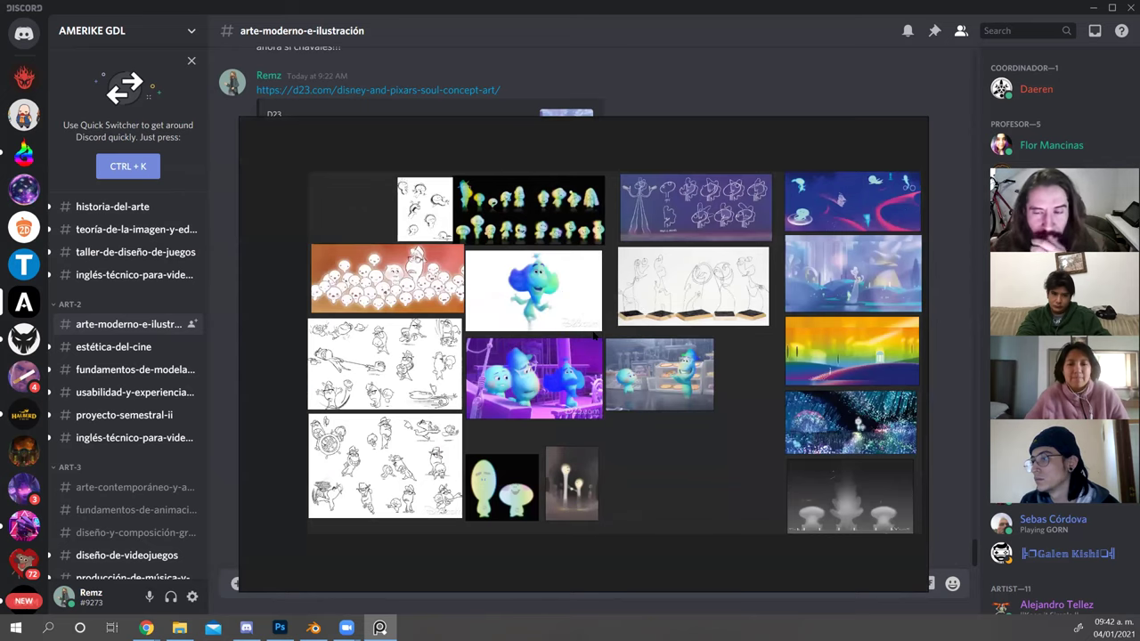
Copy the blue-and-magenta soul world image from the board and paste it into the #soulme document in Photoshop.
{"action": "scroll", "coordinate": [594, 332], "scroll_direction": "up", "scroll_amount": 2}
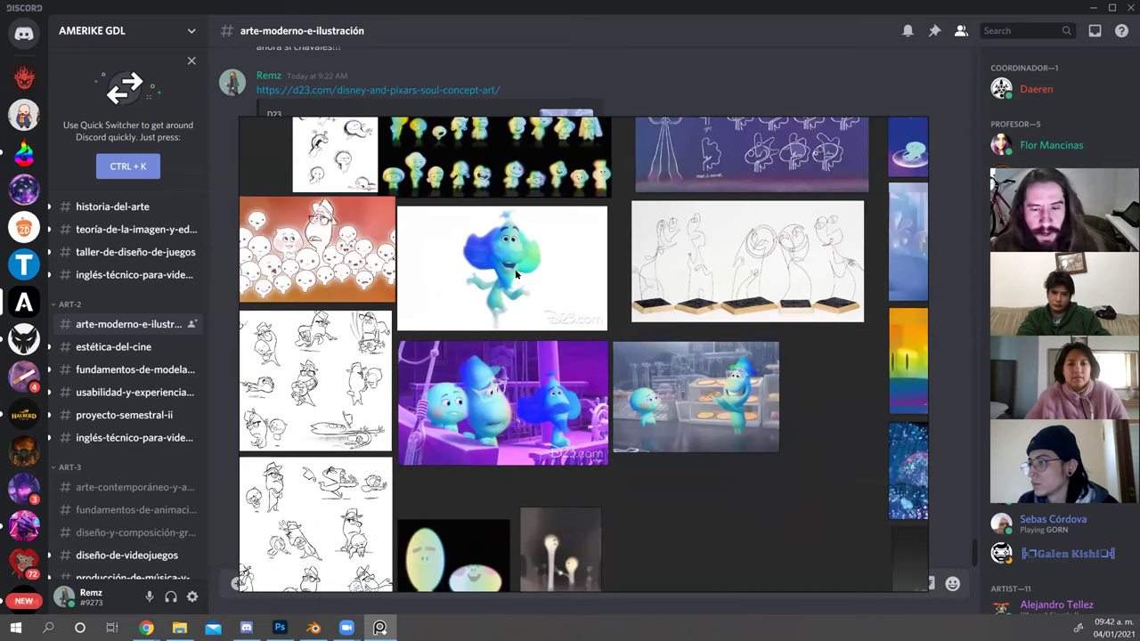
{"action": "scroll", "coordinate": [537, 309], "scroll_direction": "down", "scroll_amount": 2}
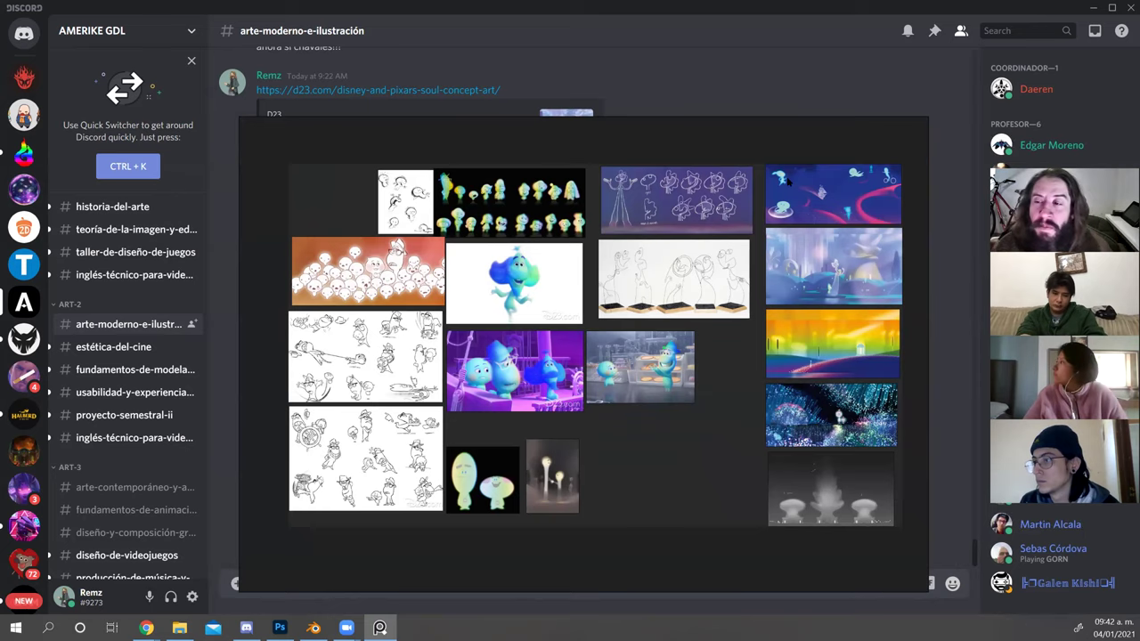
{"action": "scroll", "coordinate": [702, 228], "scroll_direction": "up", "scroll_amount": 3}
{"action": "scroll", "coordinate": [772, 234], "scroll_direction": "up", "scroll_amount": 1}
{"action": "left_click_drag", "start_coordinate": [772, 235], "coordinate": [398, 434]}
{"action": "left_click", "coordinate": [501, 229]}
{"action": "right_click", "coordinate": [501, 229]}
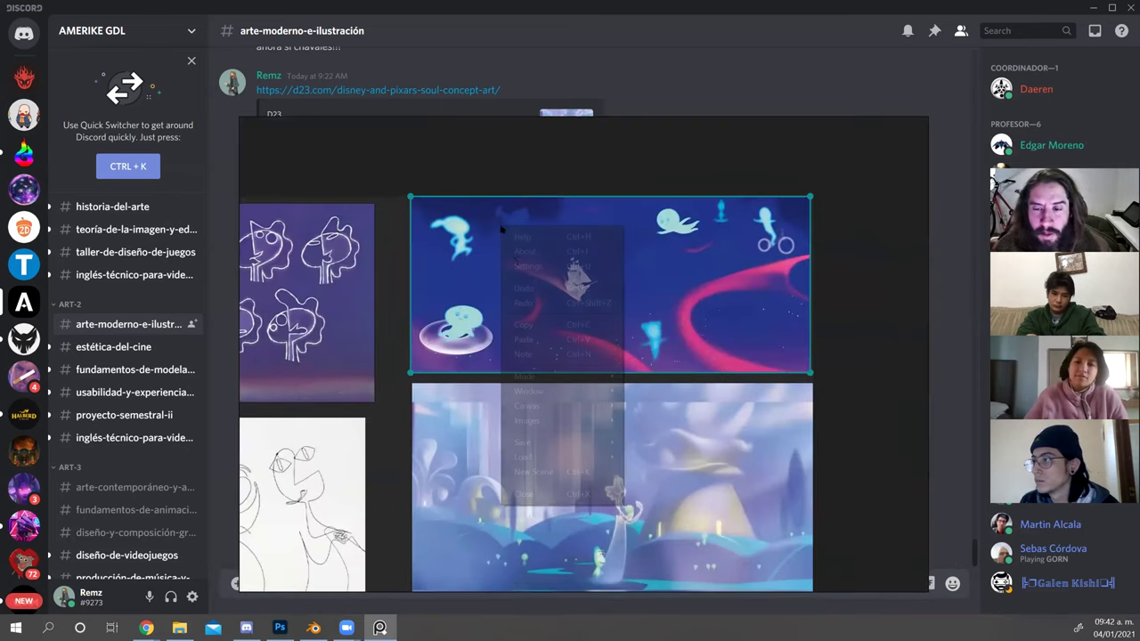
{"action": "left_click", "coordinate": [528, 325]}
{"action": "left_click_drag", "start_coordinate": [656, 170], "coordinate": [0, 98]}
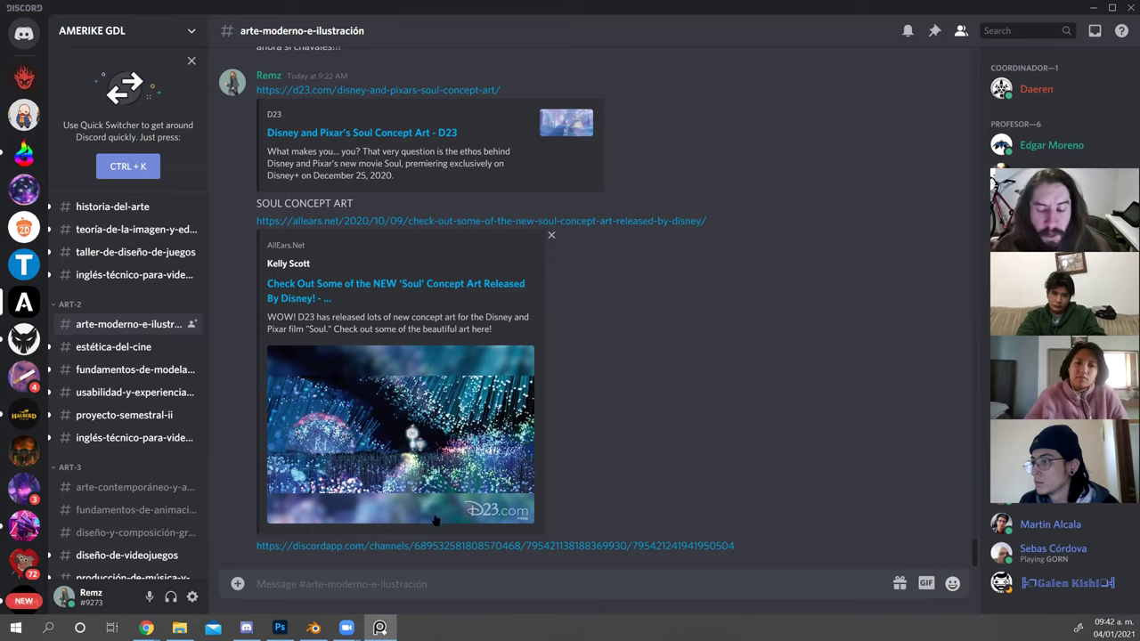
{"action": "left_click", "coordinate": [280, 628]}
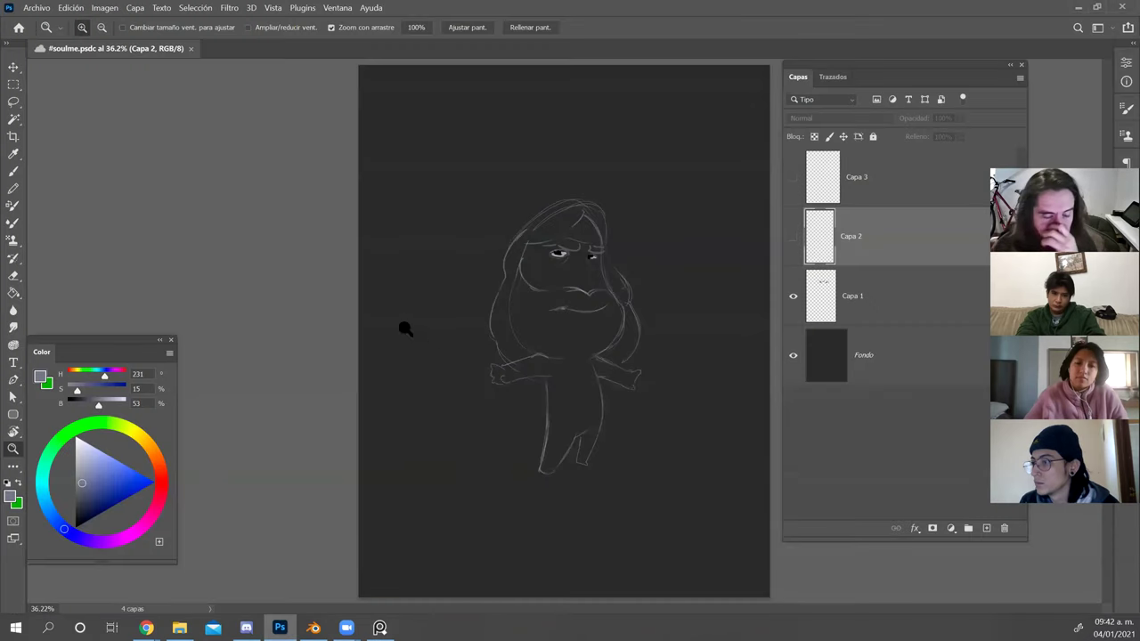
{"action": "left_click_drag", "start_coordinate": [653, 311], "coordinate": [626, 301]}
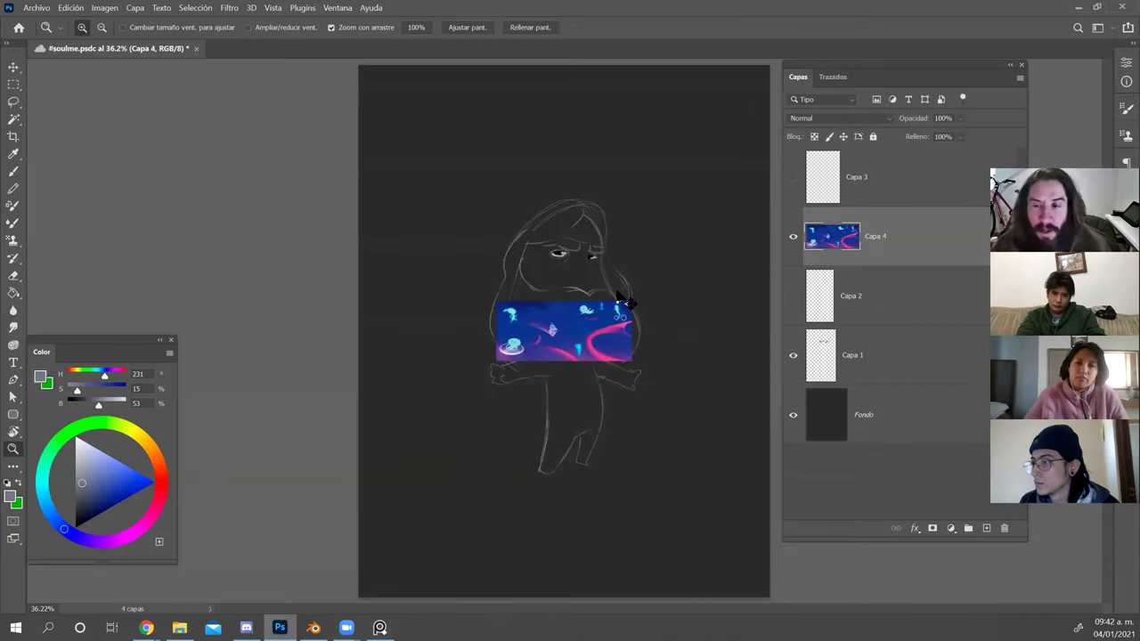
Add a new layer directly above Fondo and choose the Sampled Brush 1 113 brush for painting.
{"action": "left_click", "coordinate": [864, 414]}
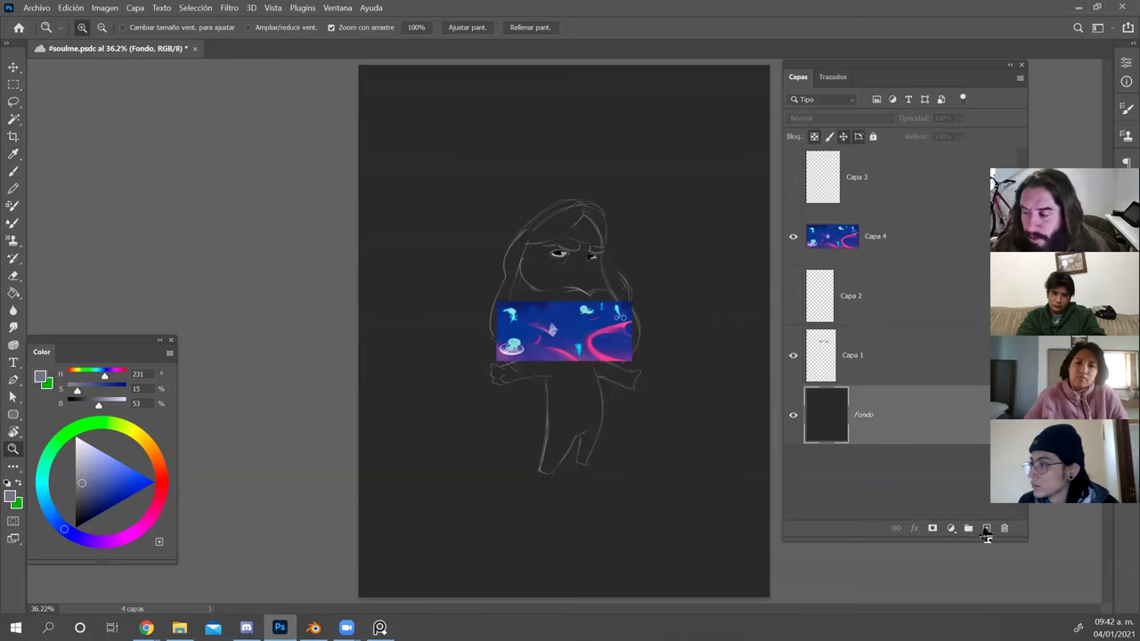
{"action": "left_click", "coordinate": [986, 528]}
{"action": "key", "text": "o"}
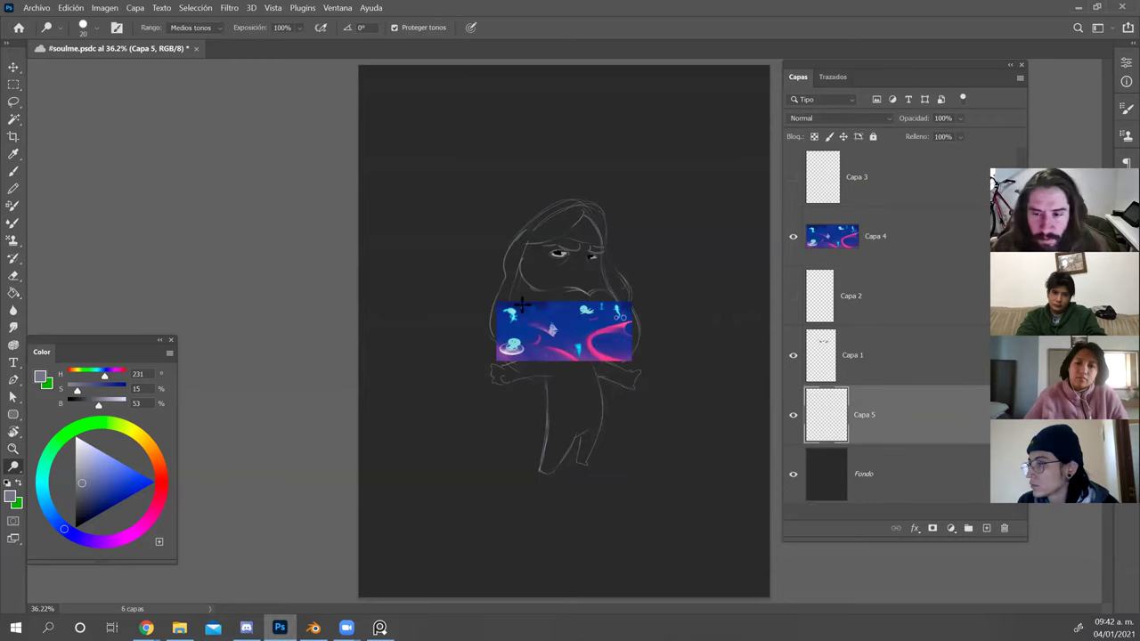
{"action": "key", "text": "b"}
{"action": "scroll", "coordinate": [561, 294], "scroll_direction": "down", "scroll_amount": 3}
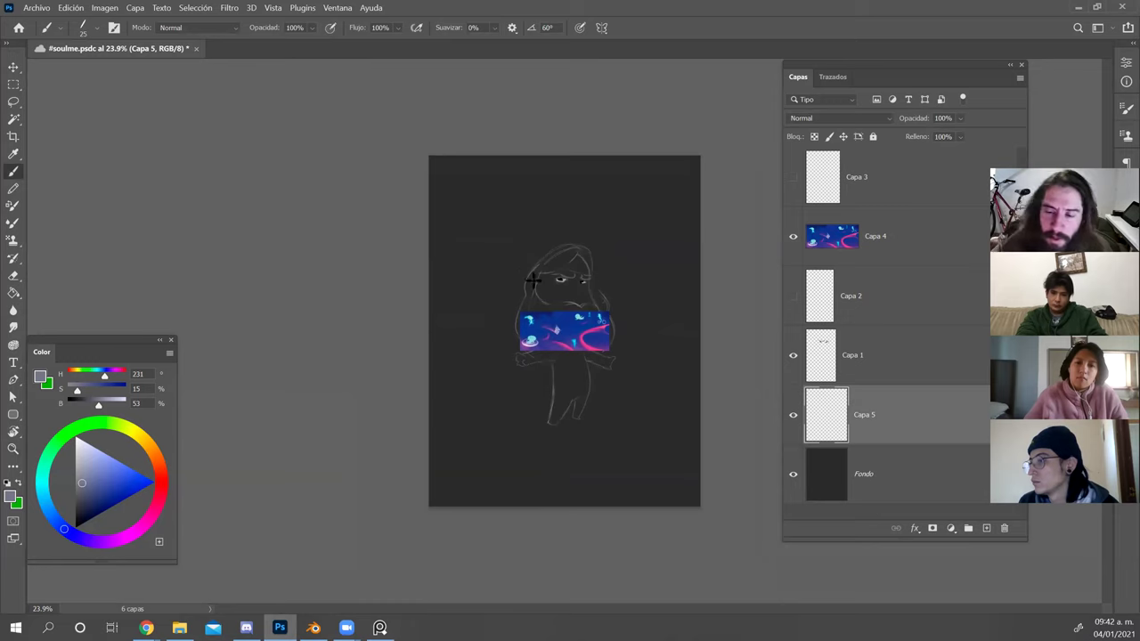
{"action": "right_click", "coordinate": [552, 295]}
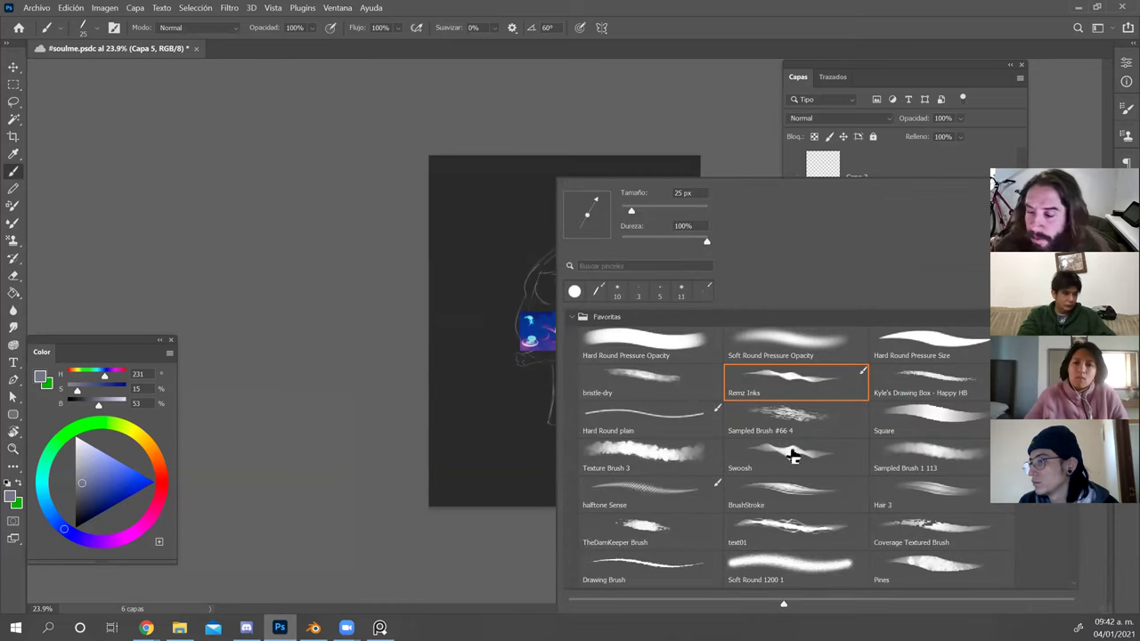
{"action": "double_click", "coordinate": [927, 460]}
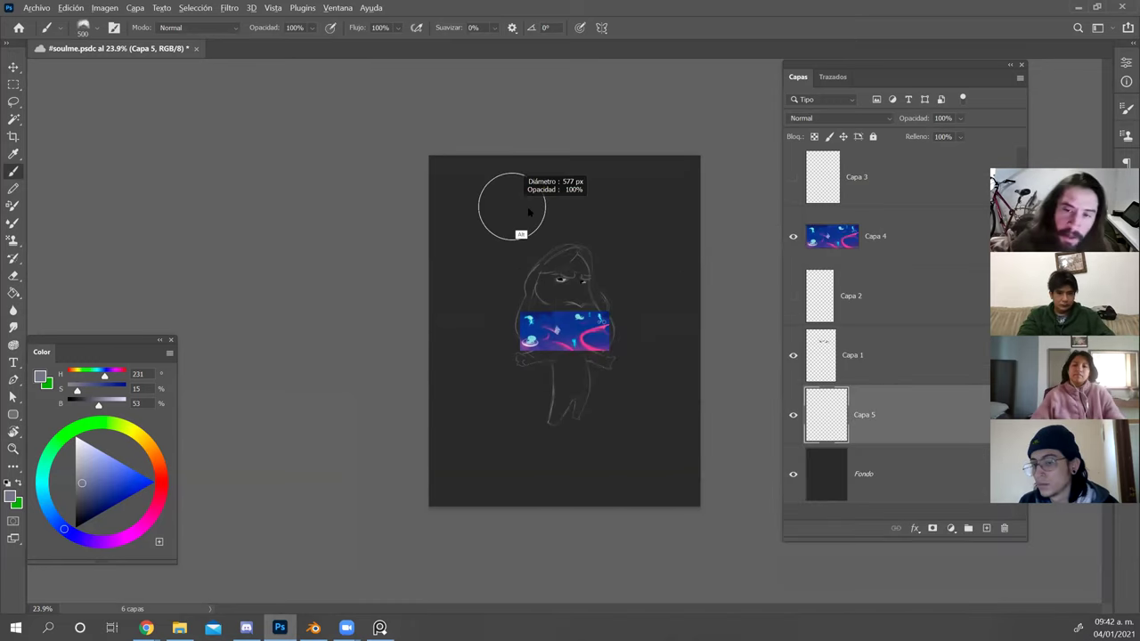
Enlarge the brush, sample the dark blue from the pasted image, and paint the upper part of the background with it.
{"action": "left_click_drag", "start_coordinate": [490, 161], "coordinate": [496, 171]}
{"action": "key", "text": "ctrl+z"}
{"action": "left_click", "coordinate": [528, 319], "text": "alt"}
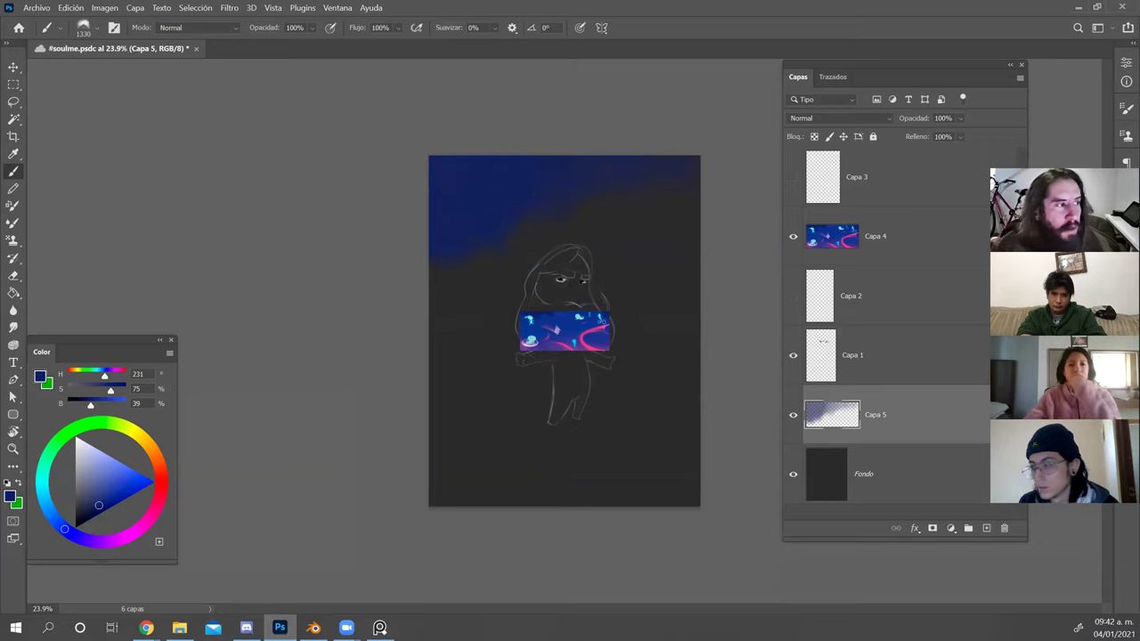
Delete the blue-and-magenta reference layer and paste the glowing night garden image from the PureRef board in its place.
{"action": "key", "text": "v"}
{"action": "left_click", "coordinate": [578, 340]}
{"action": "key", "text": "Delete"}
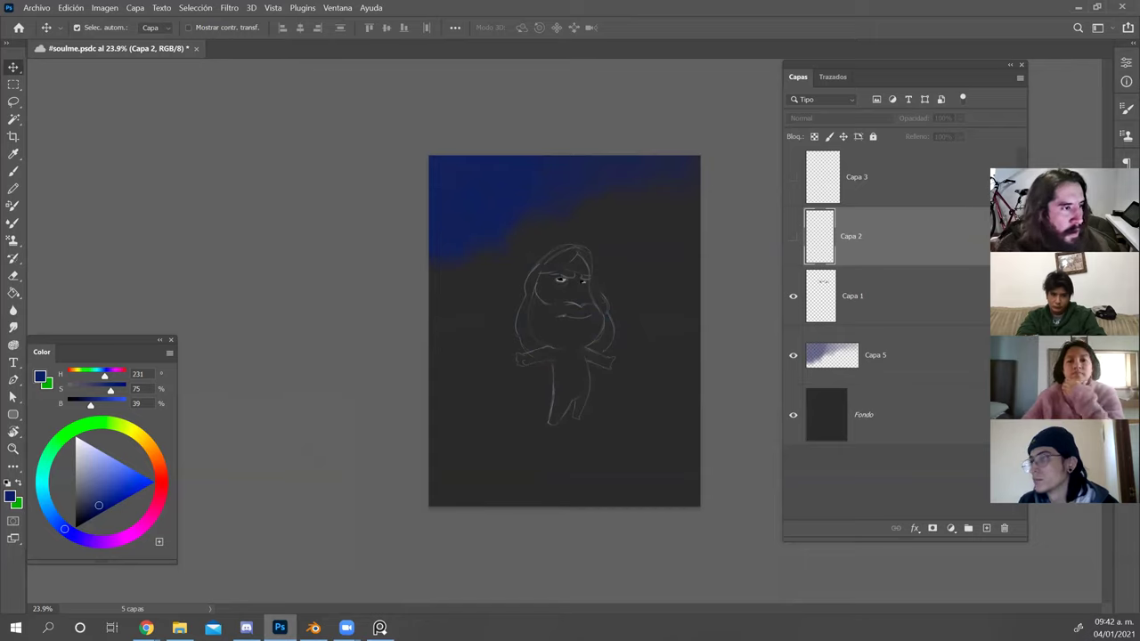
{"action": "left_click", "coordinate": [379, 628]}
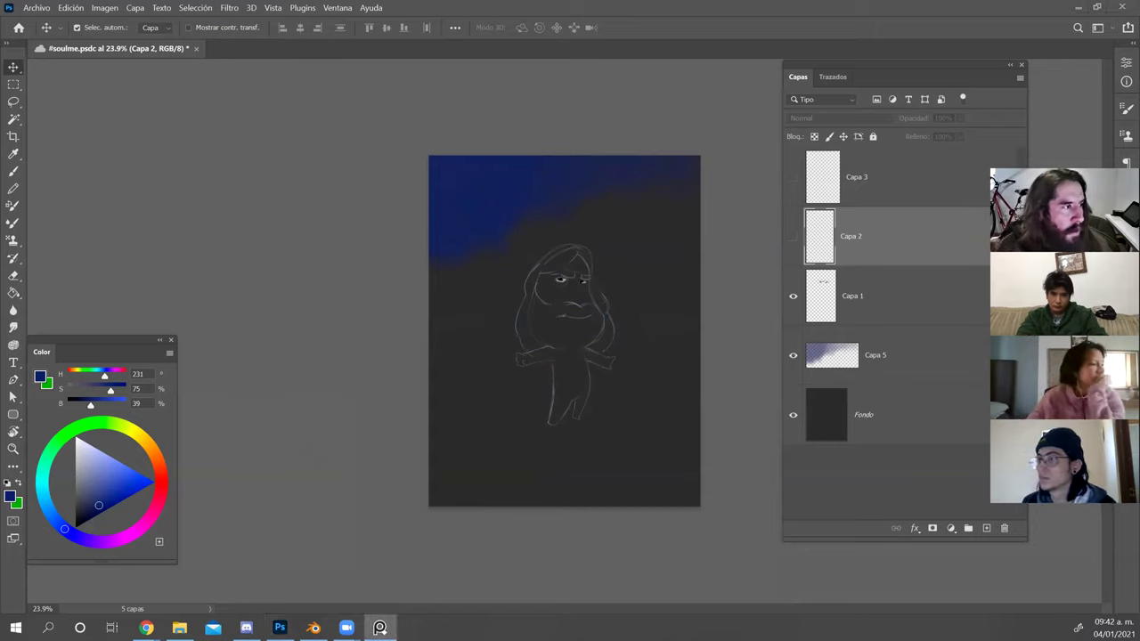
{"action": "left_click", "coordinate": [446, 301]}
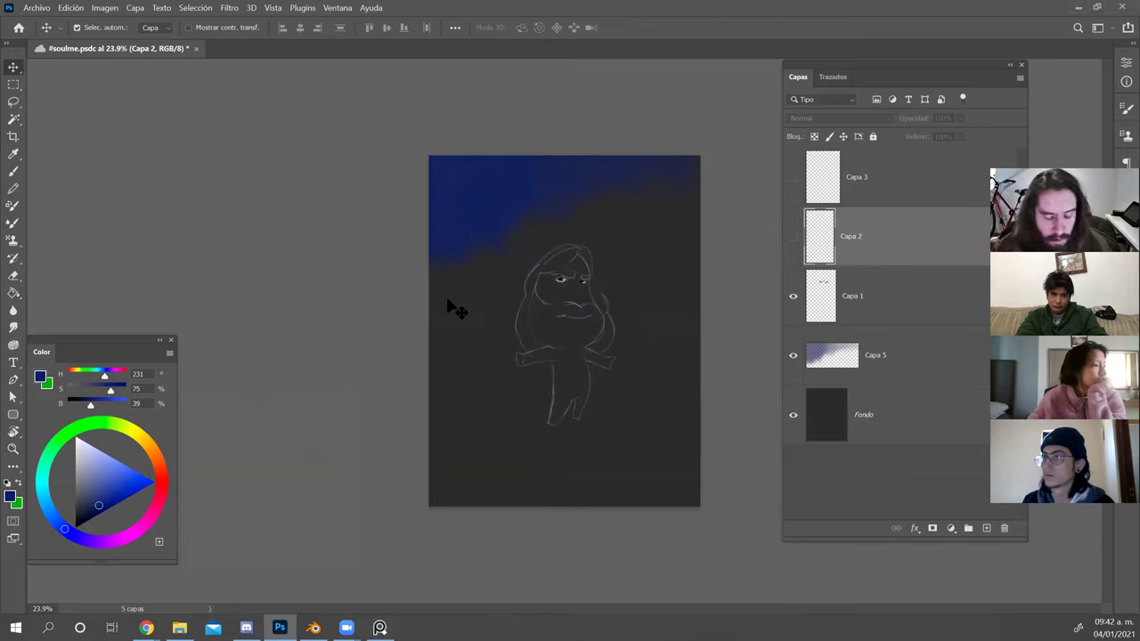
{"action": "key", "text": "ctrl+v"}
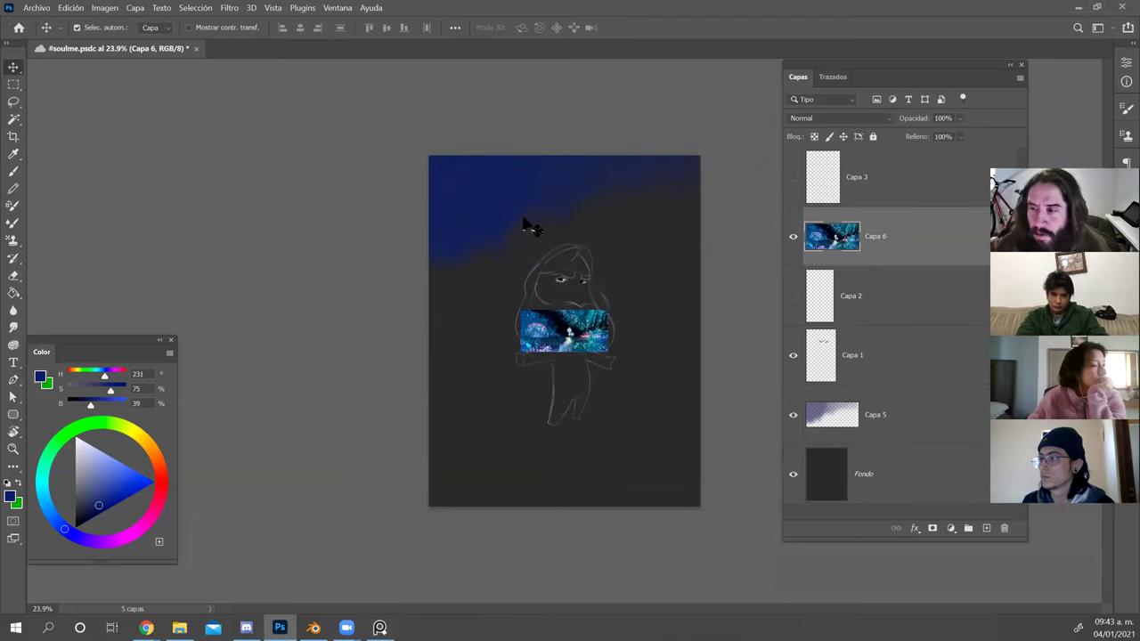
Paint the background on Capa 5 around the character with near-black blue and teal tones sampled from the night garden image.
{"action": "left_click", "coordinate": [516, 191], "text": "ctrl"}
{"action": "key", "text": "b"}
{"action": "left_click", "coordinate": [564, 335], "text": "alt"}
{"action": "left_click_drag", "start_coordinate": [551, 378], "coordinate": [648, 405]}
{"action": "mouse_move", "coordinate": [523, 298]}
{"action": "left_mouse_down"}
{"action": "mouse_move", "coordinate": [559, 319]}
{"action": "mouse_move", "coordinate": [499, 331]}
{"action": "left_mouse_up"}
{"action": "mouse_move", "coordinate": [645, 240]}
{"action": "left_mouse_down"}
{"action": "mouse_move", "coordinate": [612, 252]}
{"action": "mouse_move", "coordinate": [669, 256]}
{"action": "mouse_move", "coordinate": [663, 245]}
{"action": "mouse_move", "coordinate": [663, 261]}
{"action": "mouse_move", "coordinate": [694, 272]}
{"action": "mouse_move", "coordinate": [703, 317]}
{"action": "mouse_move", "coordinate": [628, 349]}
{"action": "left_mouse_up"}
{"action": "left_click", "coordinate": [545, 337], "text": "alt"}
{"action": "mouse_move", "coordinate": [463, 419]}
{"action": "left_mouse_down"}
{"action": "mouse_move", "coordinate": [527, 507]}
{"action": "mouse_move", "coordinate": [718, 459]}
{"action": "left_mouse_up"}
{"action": "left_click", "coordinate": [658, 330], "text": "alt"}
{"action": "mouse_move", "coordinate": [656, 345]}
{"action": "left_mouse_down"}
{"action": "mouse_move", "coordinate": [699, 348]}
{"action": "mouse_move", "coordinate": [633, 374]}
{"action": "mouse_move", "coordinate": [613, 346]}
{"action": "mouse_move", "coordinate": [580, 345]}
{"action": "mouse_move", "coordinate": [546, 385]}
{"action": "mouse_move", "coordinate": [610, 384]}
{"action": "mouse_move", "coordinate": [527, 377]}
{"action": "mouse_move", "coordinate": [467, 392]}
{"action": "left_mouse_up"}
Switch to a large soft round brush and soften the dark blue area around the character, undoing the last lower-background stroke.
{"action": "right_click", "coordinate": [651, 328]}
{"action": "right_click", "coordinate": [656, 322]}
{"action": "left_click", "coordinate": [797, 550]}
{"action": "double_click", "coordinate": [793, 560]}
{"action": "mouse_move", "coordinate": [577, 411]}
{"action": "left_mouse_down"}
{"action": "mouse_move", "coordinate": [661, 408]}
{"action": "mouse_move", "coordinate": [634, 465]}
{"action": "left_mouse_up"}
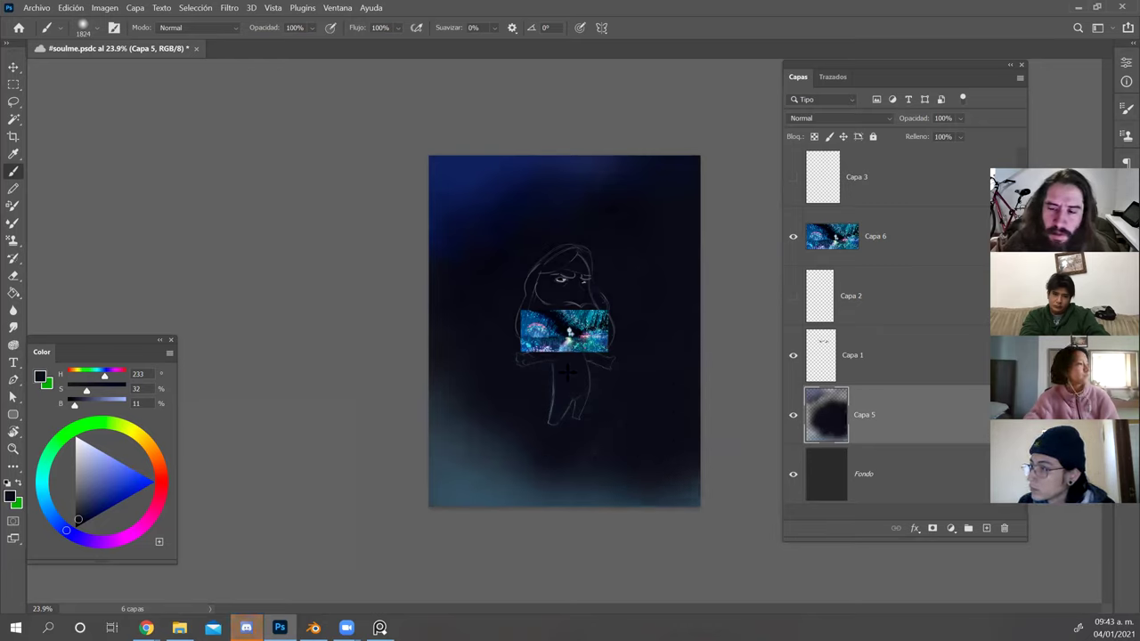
{"action": "left_click_drag", "start_coordinate": [484, 445], "coordinate": [468, 465]}
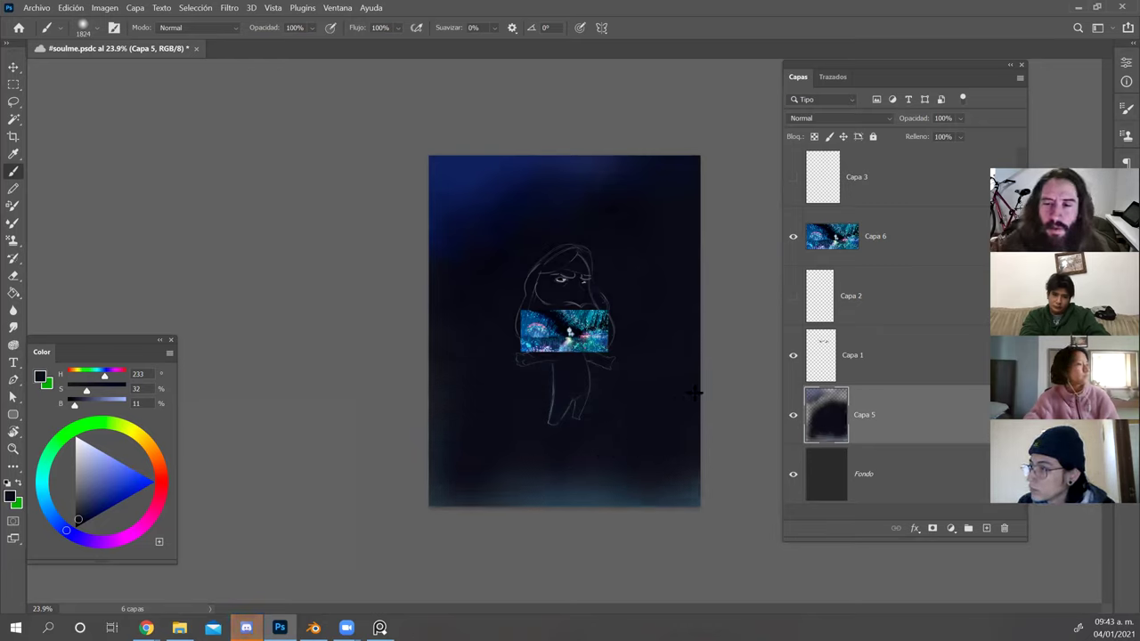
{"action": "key", "text": "ctrl+z"}
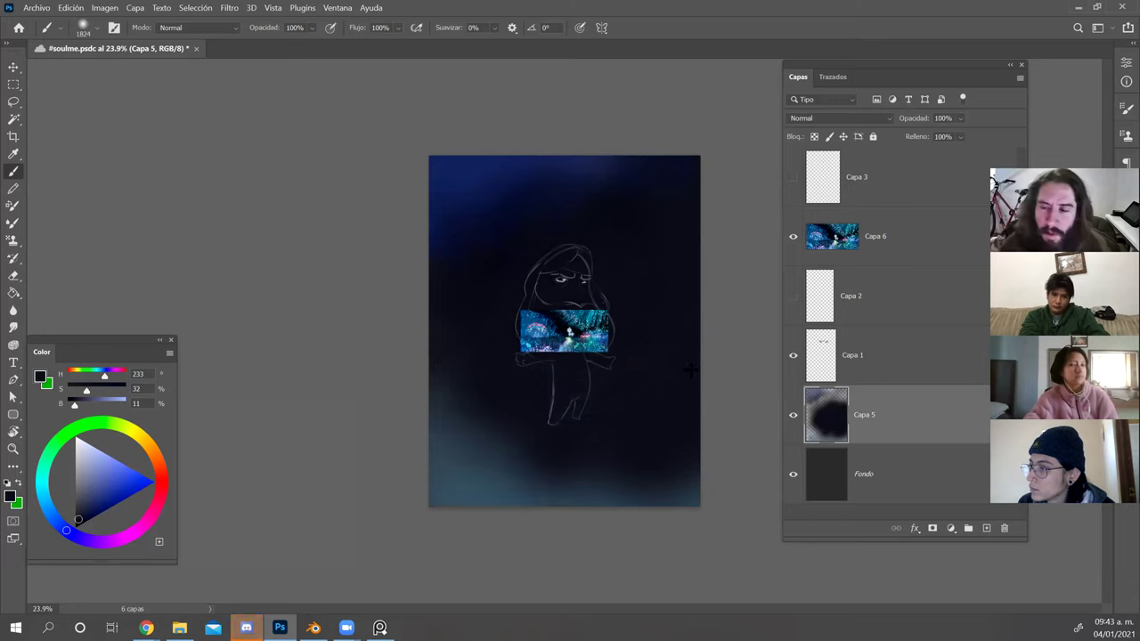
{"action": "key", "text": "ctrl+space"}
{"action": "mouse_move", "coordinate": [654, 356]}
{"action": "left_mouse_down"}
{"action": "mouse_move", "coordinate": [667, 364]}
{"action": "mouse_move", "coordinate": [470, 445]}
{"action": "mouse_move", "coordinate": [562, 372]}
{"action": "mouse_move", "coordinate": [704, 367]}
{"action": "left_mouse_up"}
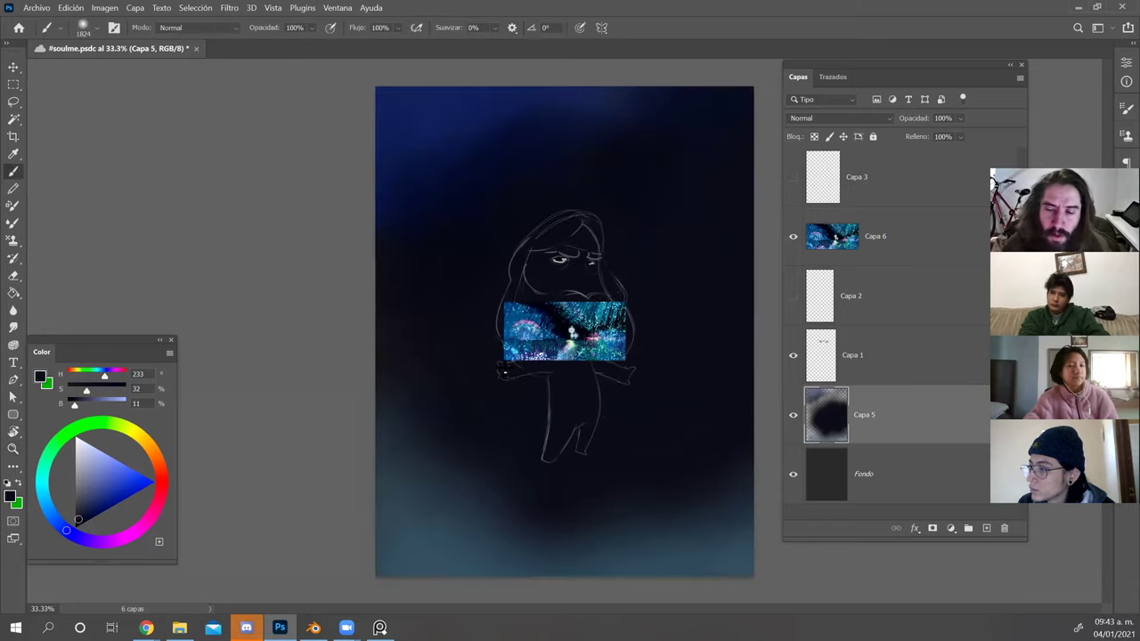
Darken the lower background on Capa 5 with the soft near-black blue brush and delete the night garden reference layer, Capa 6.
{"action": "left_click", "coordinate": [436, 573]}
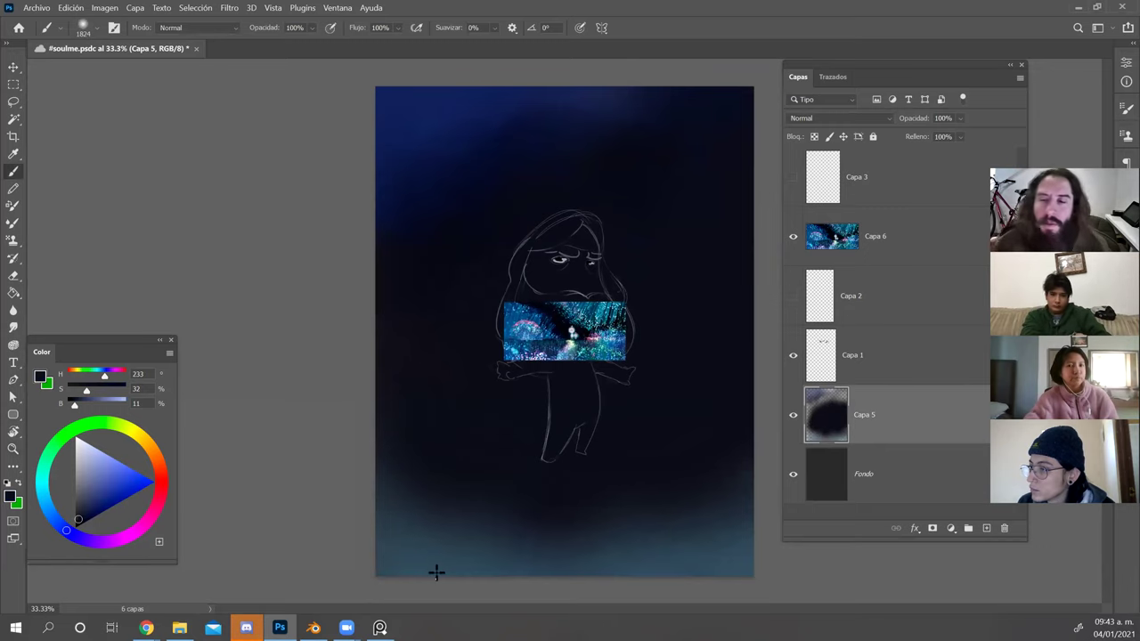
{"action": "key", "text": "ctrl+space"}
{"action": "left_click_drag", "start_coordinate": [586, 353], "coordinate": [554, 359]}
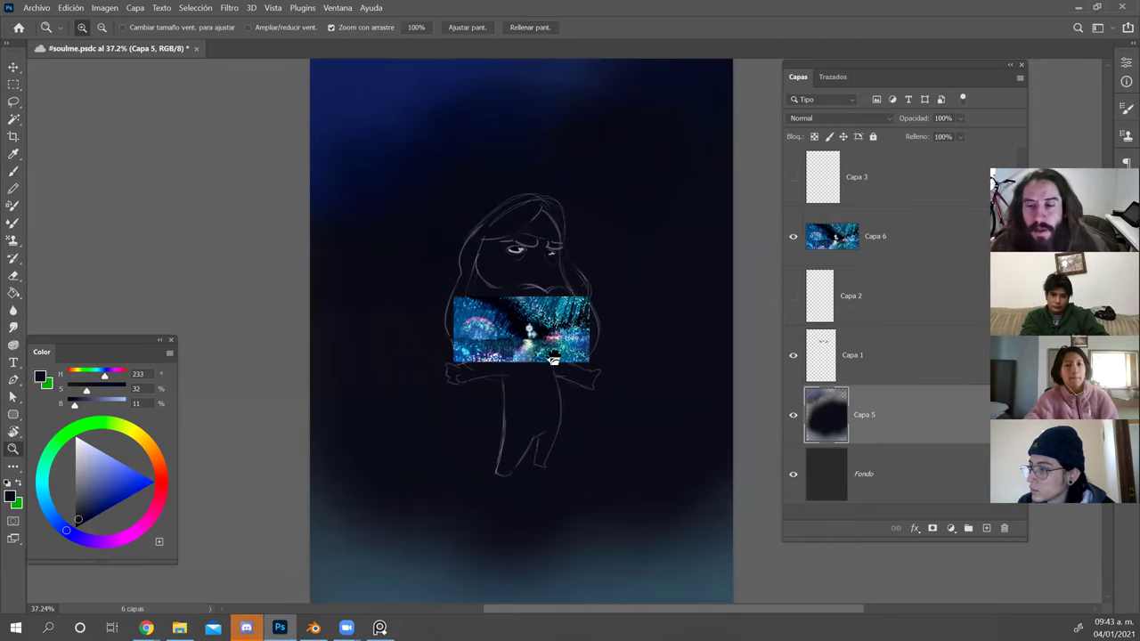
{"action": "key", "text": "v"}
{"action": "left_click", "coordinate": [838, 251]}
{"action": "key", "text": "Delete"}
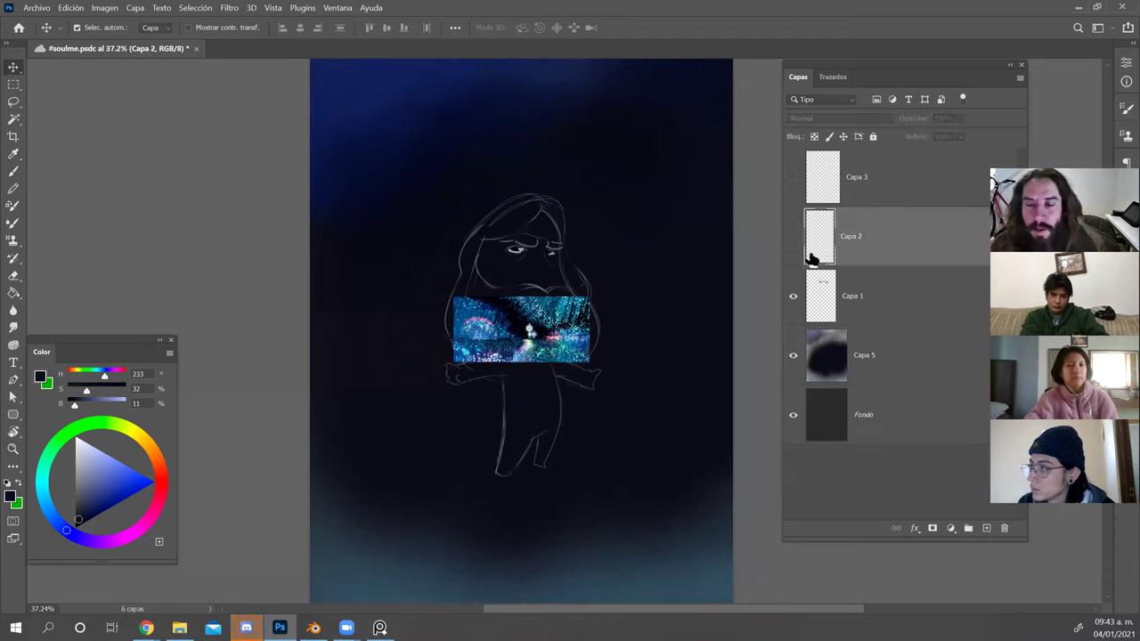
{"action": "key", "text": "ctrl+space"}
{"action": "left_click_drag", "start_coordinate": [507, 282], "coordinate": [508, 289]}
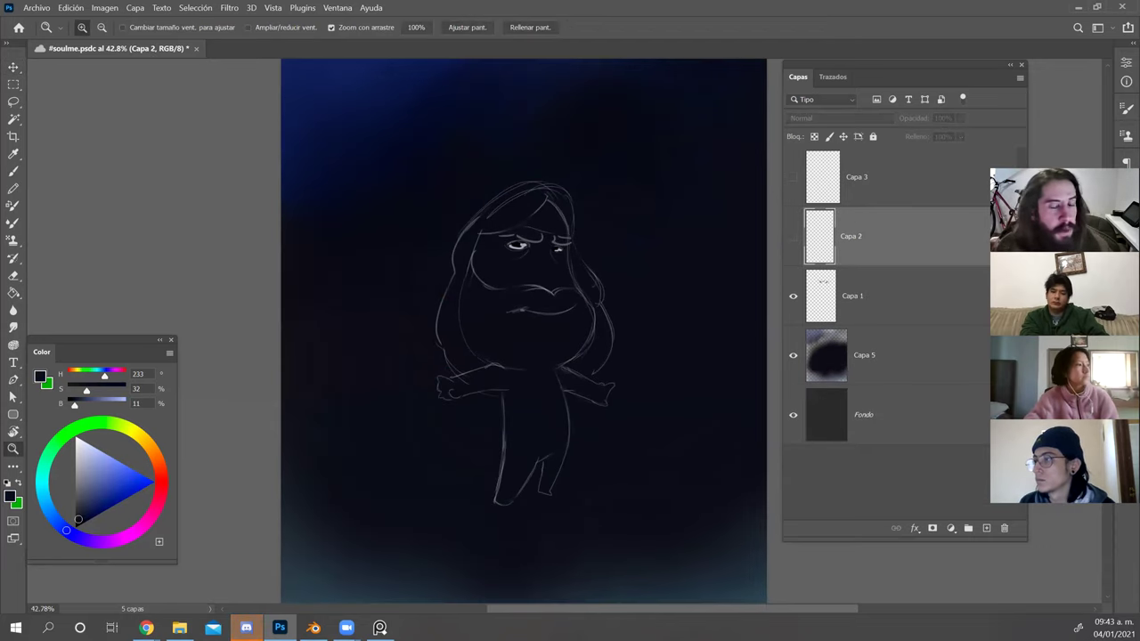
Switch to the PureRef board and examine the glowing soul characters and the blue-green character with large hair as colour references.
{"action": "key", "text": "alt+Tab"}
{"action": "left_click_drag", "start_coordinate": [305, 144], "coordinate": [353, 147]}
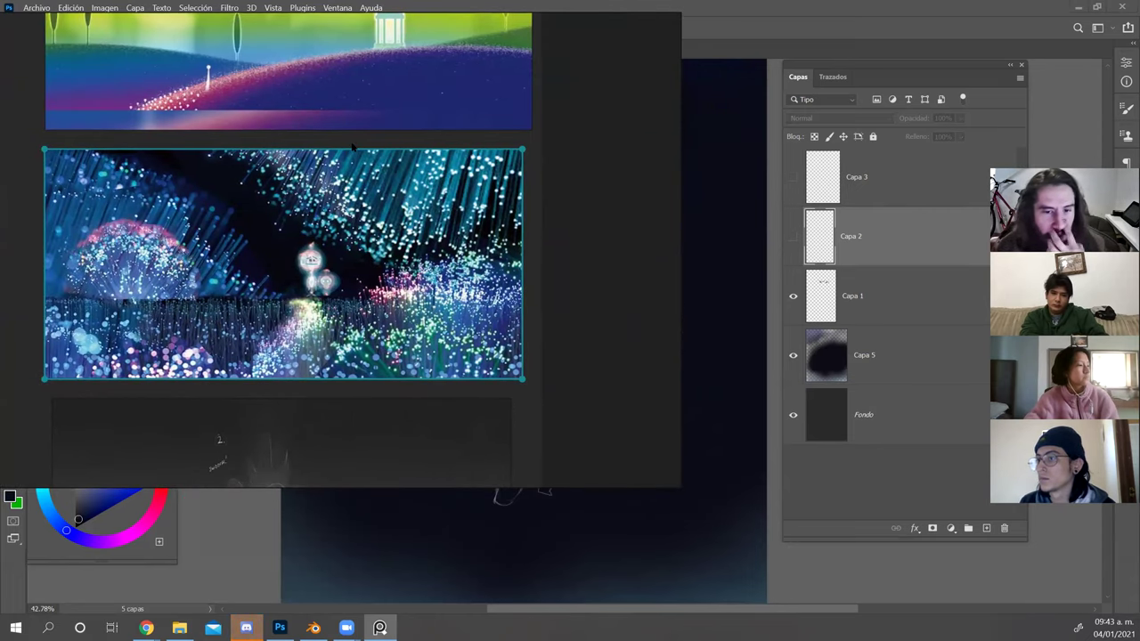
{"action": "key", "text": "alt+Tab"}
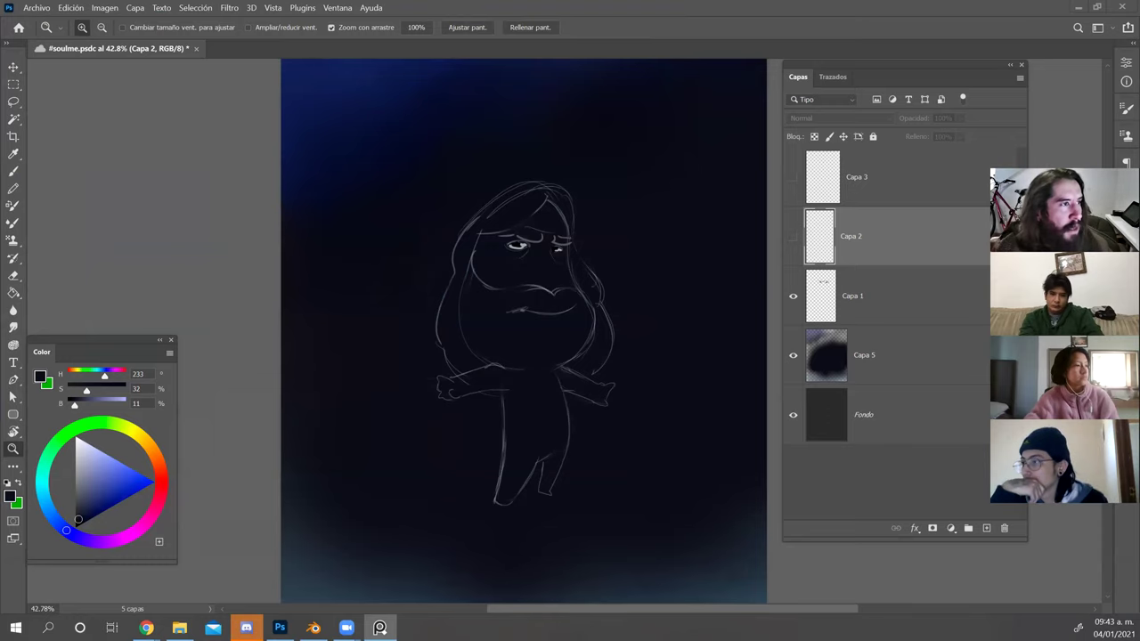
{"action": "key", "text": "alt+Tab"}
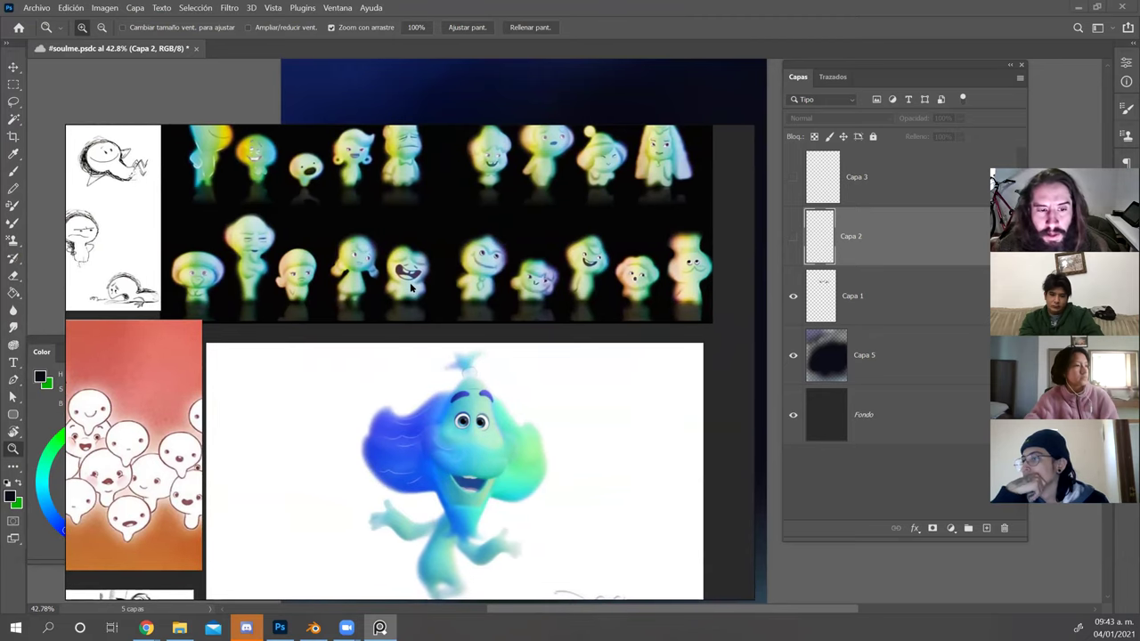
{"action": "left_click_drag", "start_coordinate": [411, 288], "coordinate": [403, 140]}
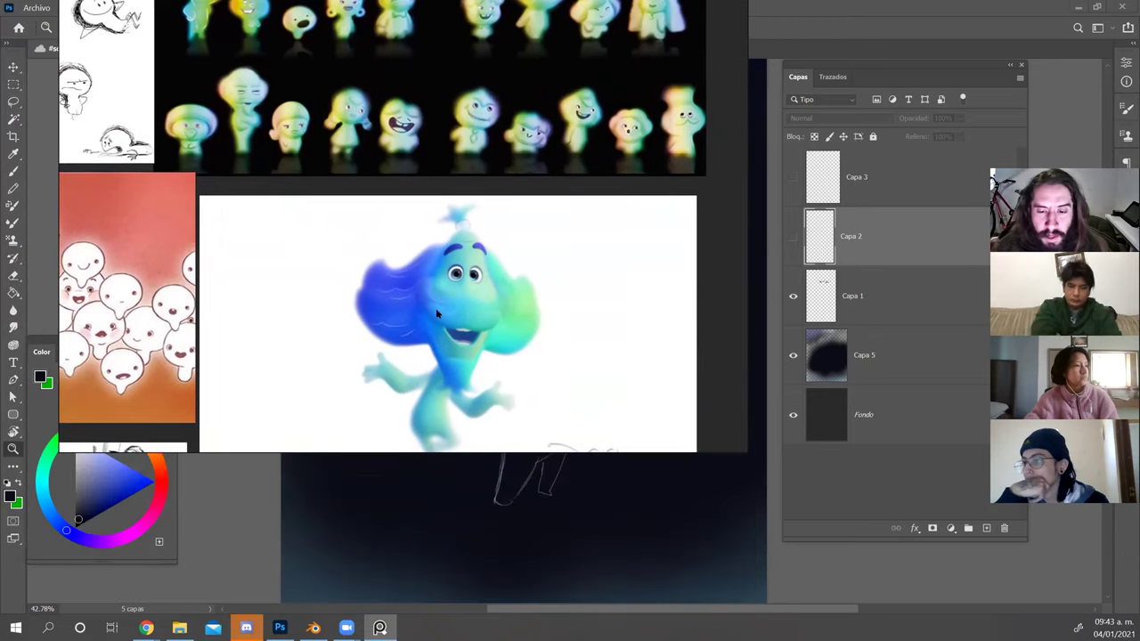
Copy the purple ship-deck reference from the image board into the Photoshop drawing and place it above and left of the sketched character.
{"action": "scroll", "coordinate": [449, 369], "scroll_direction": "down", "scroll_amount": 2}
{"action": "scroll", "coordinate": [449, 370], "scroll_direction": "down", "scroll_amount": 3}
{"action": "left_click_drag", "start_coordinate": [449, 369], "coordinate": [467, 269]}
{"action": "scroll", "coordinate": [419, 360], "scroll_direction": "up", "scroll_amount": 7}
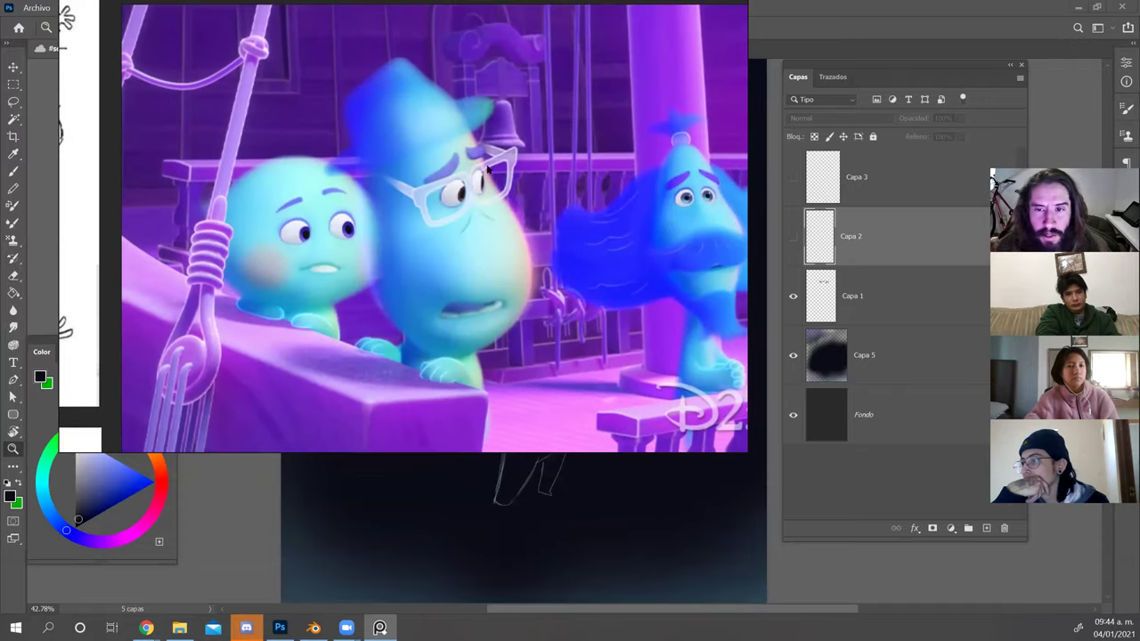
{"action": "left_click_drag", "start_coordinate": [693, 227], "coordinate": [615, 276]}
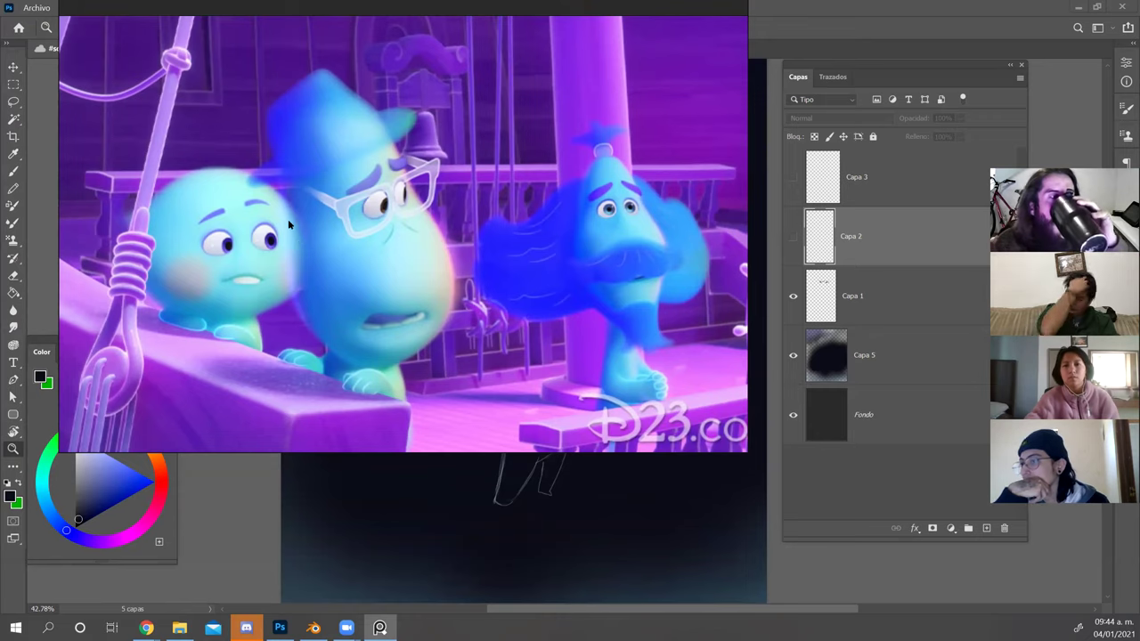
{"action": "scroll", "coordinate": [549, 160], "scroll_direction": "down", "scroll_amount": 2}
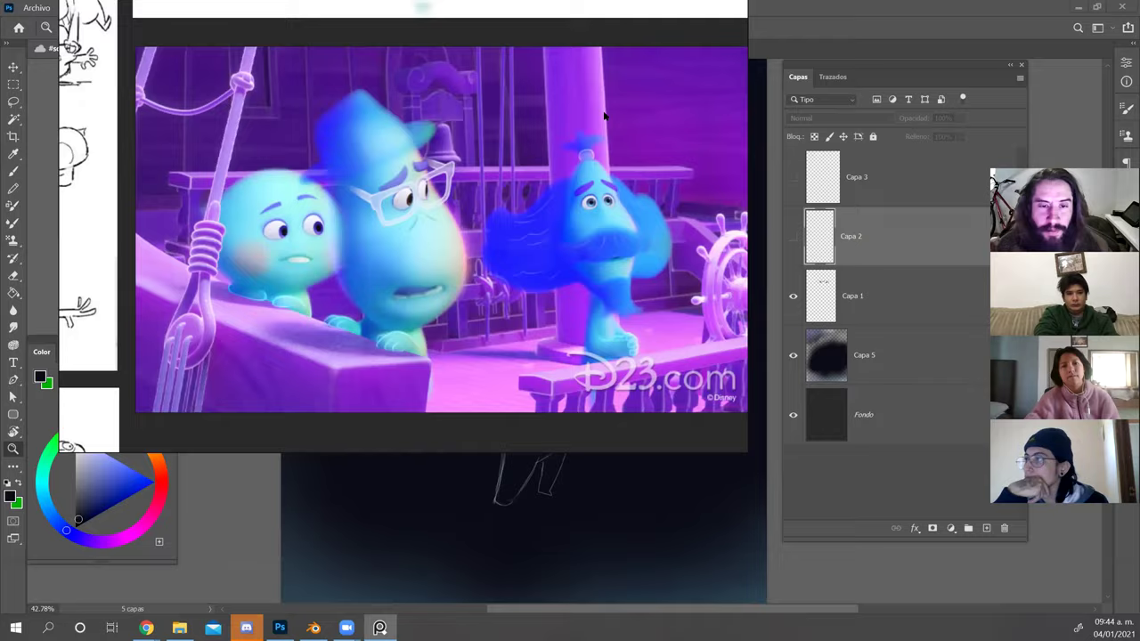
{"action": "left_click_drag", "start_coordinate": [605, 116], "coordinate": [0, 178]}
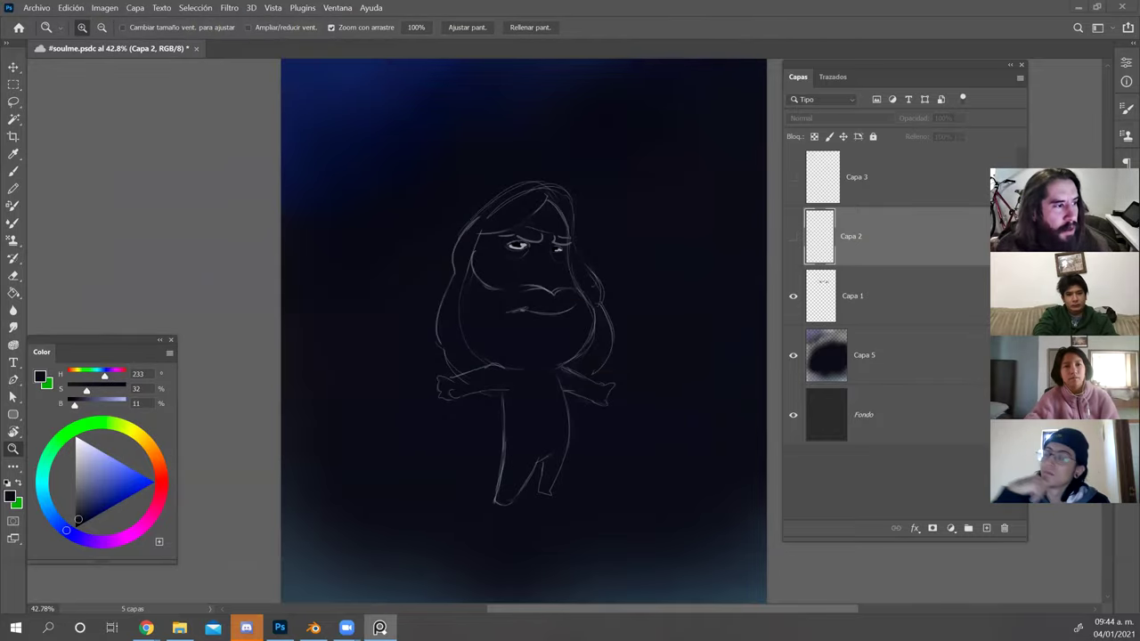
{"action": "key", "text": "ctrl+v"}
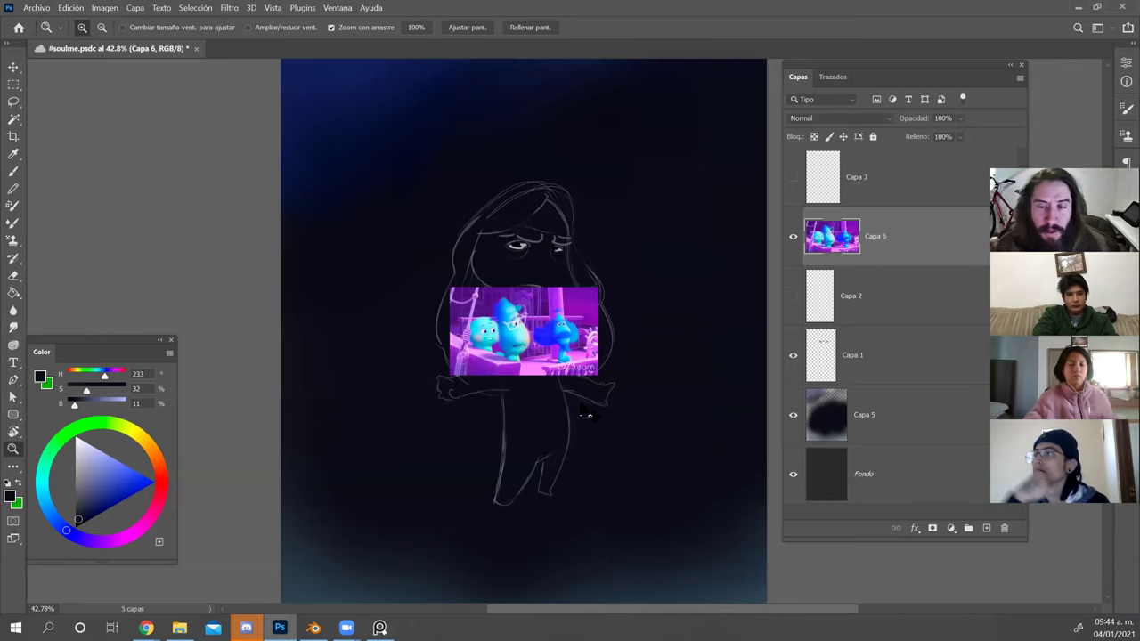
{"action": "key", "text": "v"}
{"action": "mouse_move", "coordinate": [577, 368]}
{"action": "left_mouse_down"}
{"action": "mouse_move", "coordinate": [399, 178]}
{"action": "mouse_move", "coordinate": [437, 169]}
{"action": "left_mouse_up"}
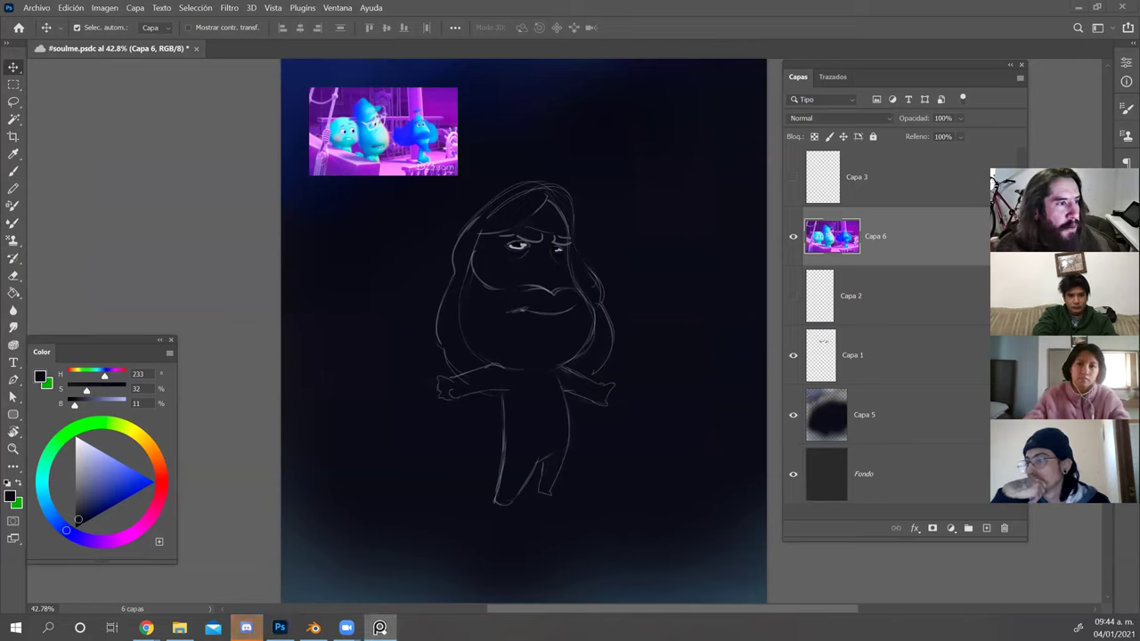
Paste the white-background character reference and delete the empty white areas on both sides of the figure.
{"action": "key", "text": "ctrl+v"}
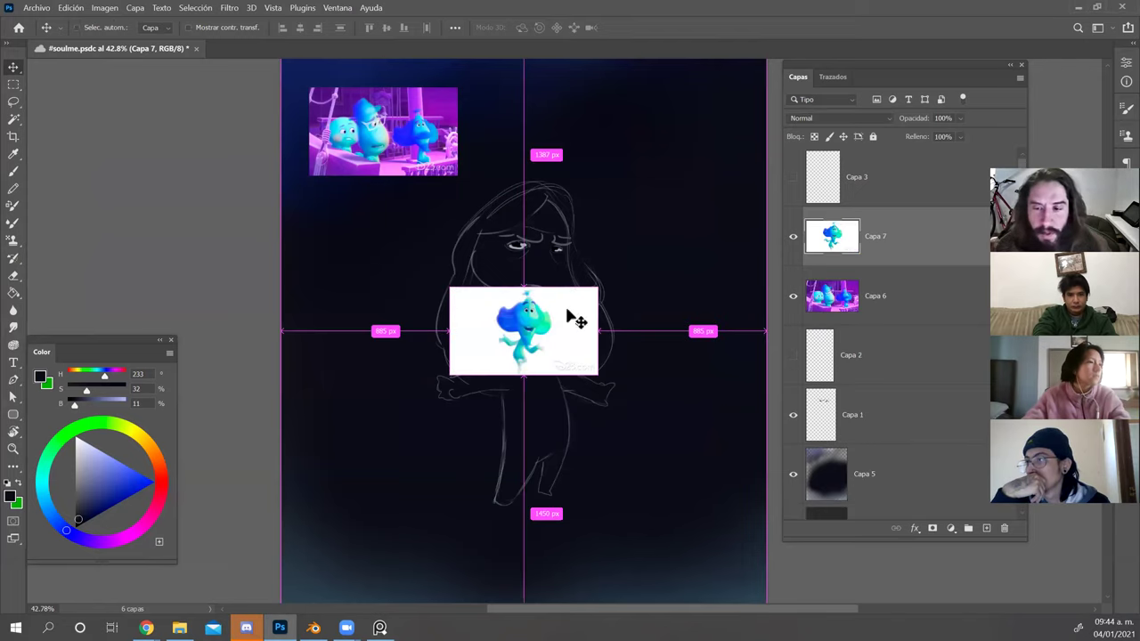
{"action": "key", "text": "m"}
{"action": "left_click_drag", "start_coordinate": [649, 435], "coordinate": [558, 240]}
{"action": "key", "text": "Delete"}
{"action": "left_click_drag", "start_coordinate": [401, 247], "coordinate": [493, 442]}
{"action": "key", "text": "Delete"}
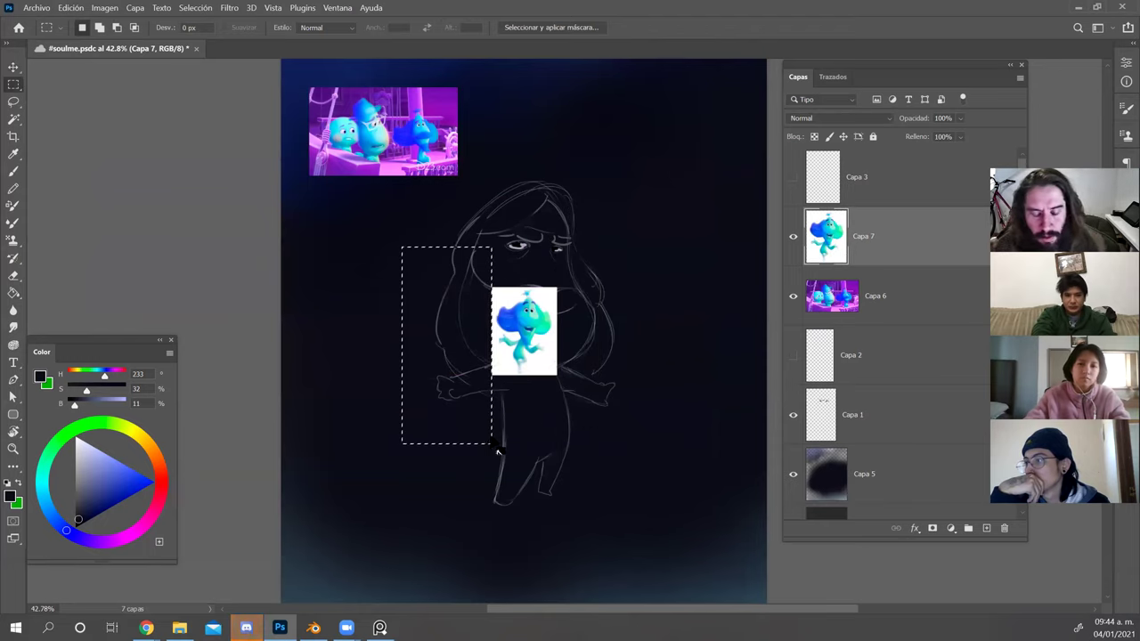
Deselect the trimmed area and place the white-background reference beneath the ship-deck image, beside the sketched head.
{"action": "key", "text": "ctrl+d"}
{"action": "key", "text": "v"}
{"action": "left_click_drag", "start_coordinate": [527, 367], "coordinate": [385, 279]}
Cut the eyes and eyebrows out of the Capa 1 sketch with the Lasso and paste them onto a separate layer.
{"action": "key", "text": "z"}
{"action": "left_click_drag", "start_coordinate": [488, 244], "coordinate": [526, 258]}
{"action": "key", "text": "v"}
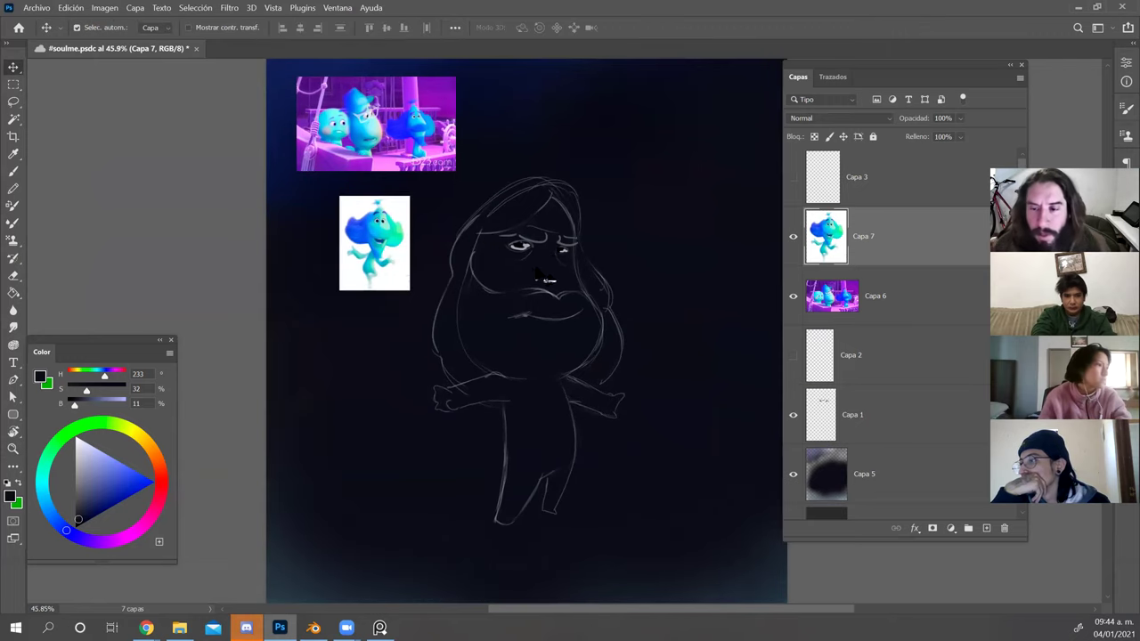
{"action": "left_click", "coordinate": [577, 229]}
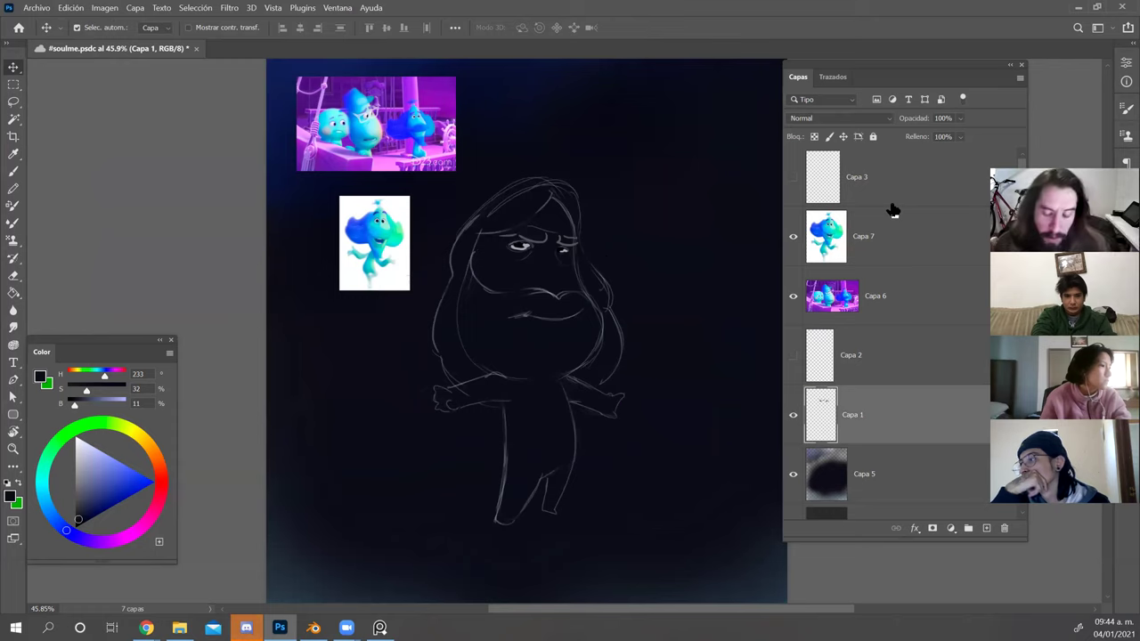
{"action": "key", "text": "l"}
{"action": "mouse_move", "coordinate": [574, 250]}
{"action": "left_mouse_down"}
{"action": "mouse_move", "coordinate": [574, 235]}
{"action": "mouse_move", "coordinate": [539, 225]}
{"action": "mouse_move", "coordinate": [513, 228]}
{"action": "mouse_move", "coordinate": [499, 254]}
{"action": "mouse_move", "coordinate": [515, 276]}
{"action": "mouse_move", "coordinate": [575, 277]}
{"action": "left_mouse_up"}
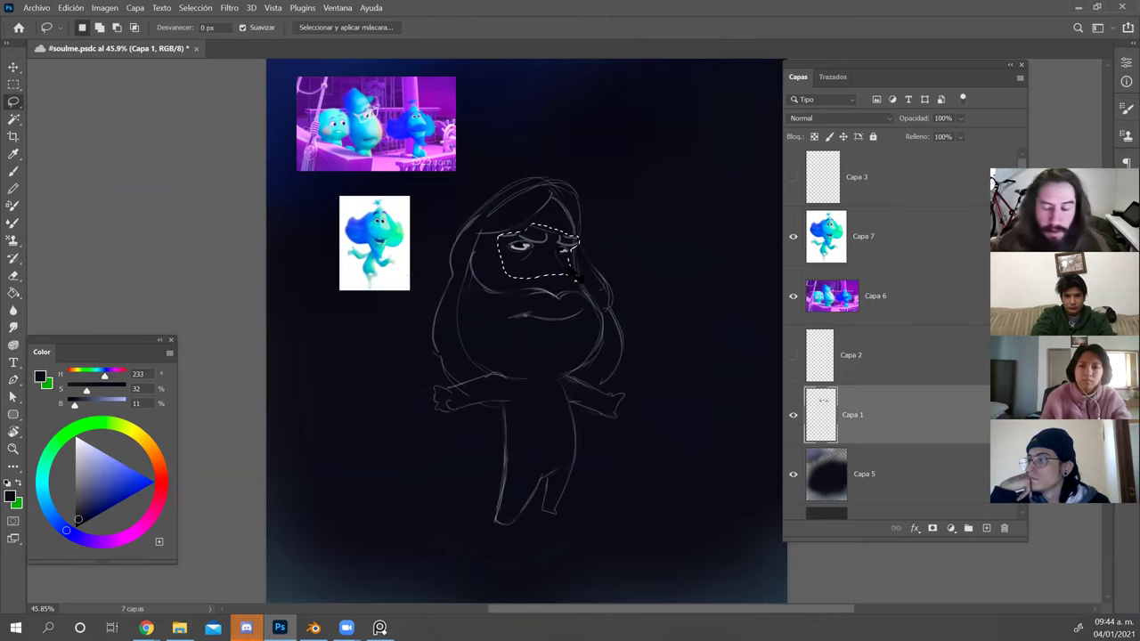
{"action": "key", "text": "ctrl+x"}
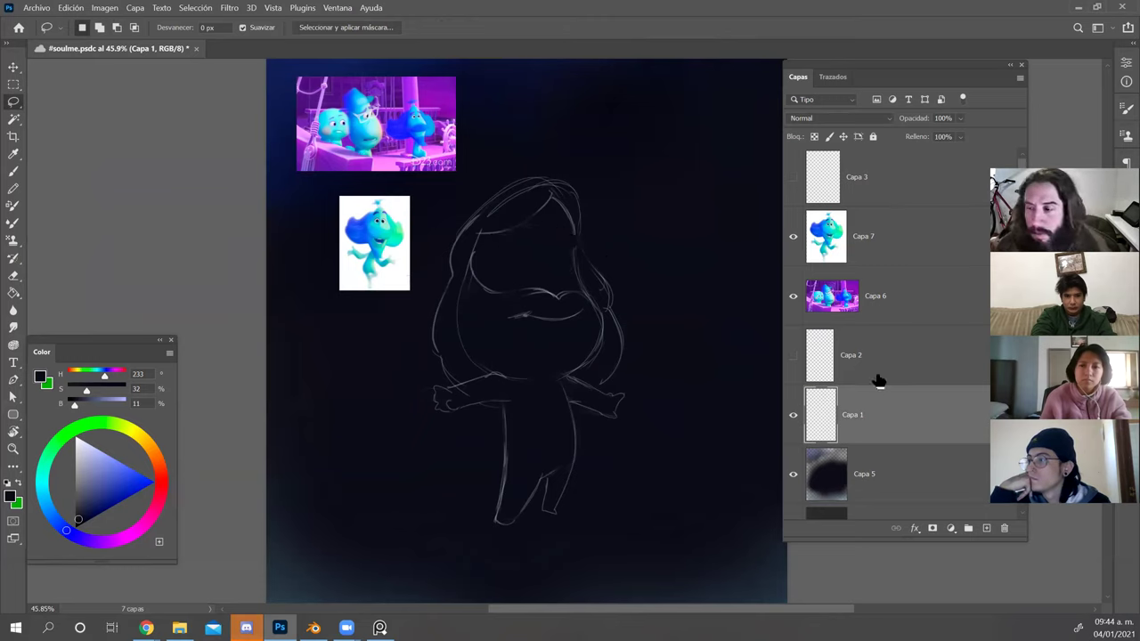
{"action": "key", "text": "ctrl+v"}
Rename the eyes layer FACE and the remaining character sketch layer ROUGH.
{"action": "double_click", "coordinate": [875, 416]}
{"action": "type", "text": "FACE"}
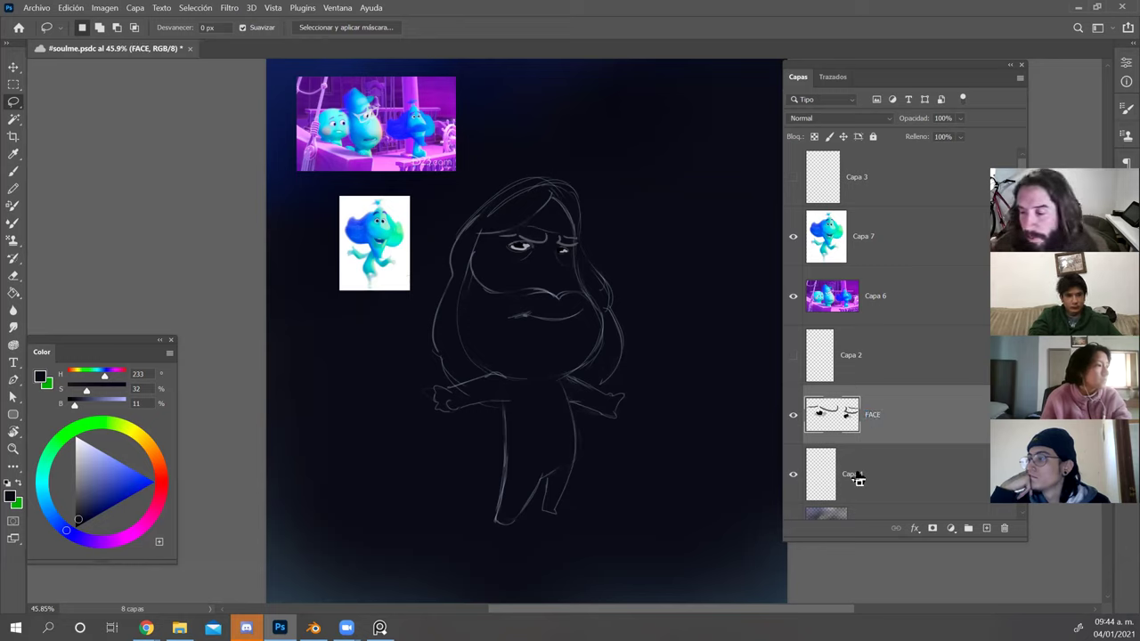
{"action": "left_click", "coordinate": [853, 475]}
{"action": "double_click", "coordinate": [853, 474]}
{"action": "type", "text": "ROUGH"}
{"action": "key", "text": "Return"}
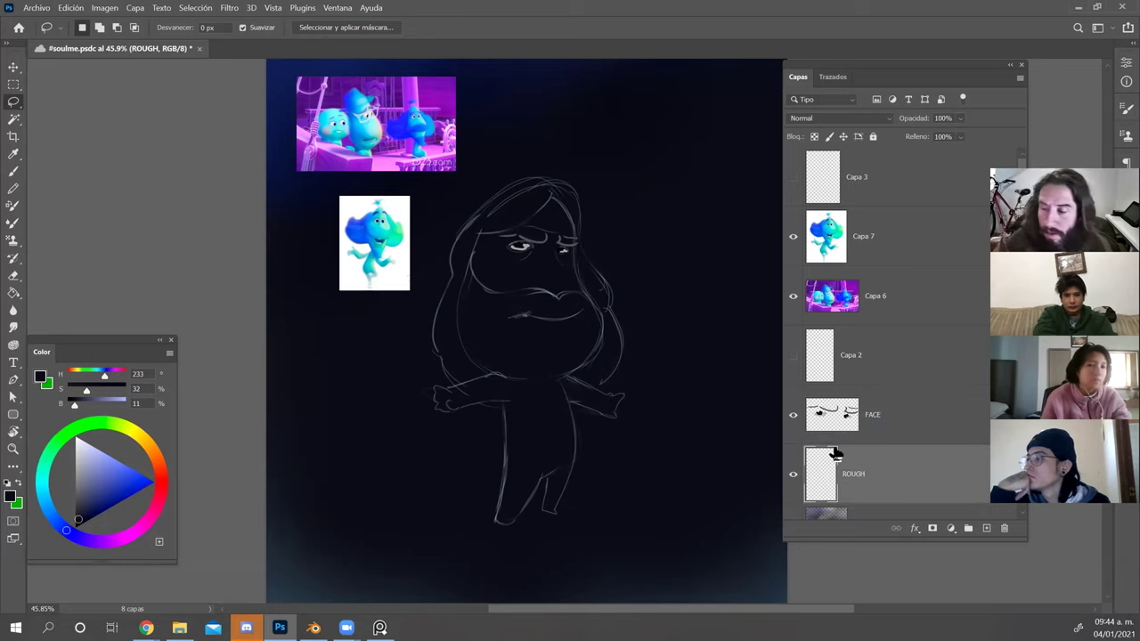
Add a new layer below ROUGH and set up a fully hard round brush with a blue sampled from the ship-deck reference.
{"action": "left_click", "coordinate": [921, 514]}
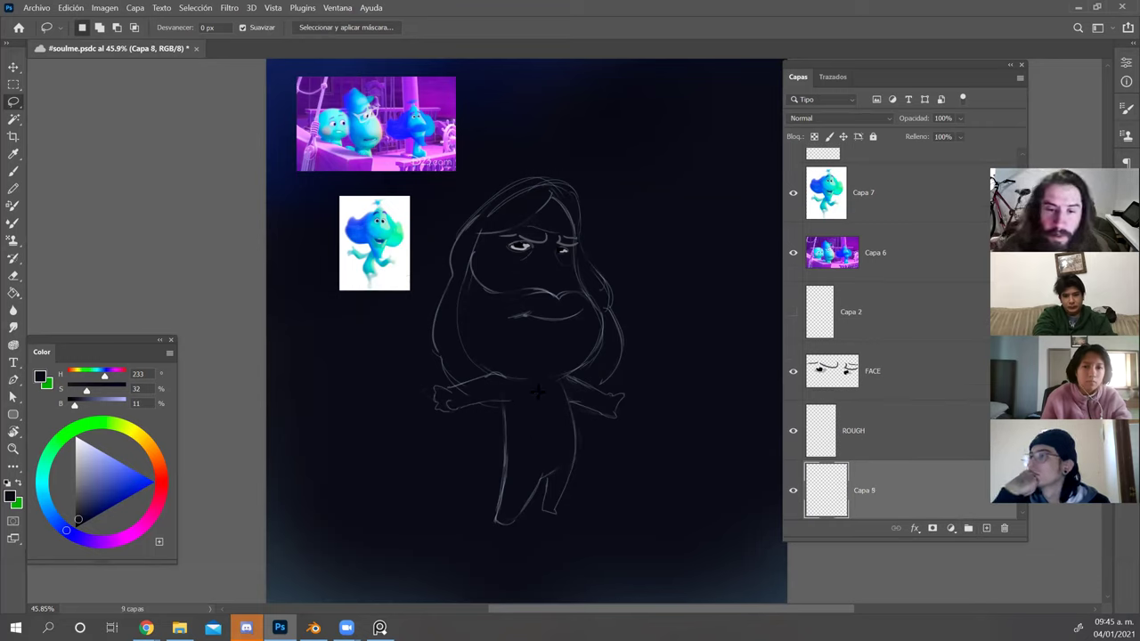
{"action": "key", "text": "b"}
{"action": "left_click", "coordinate": [360, 125], "text": "alt"}
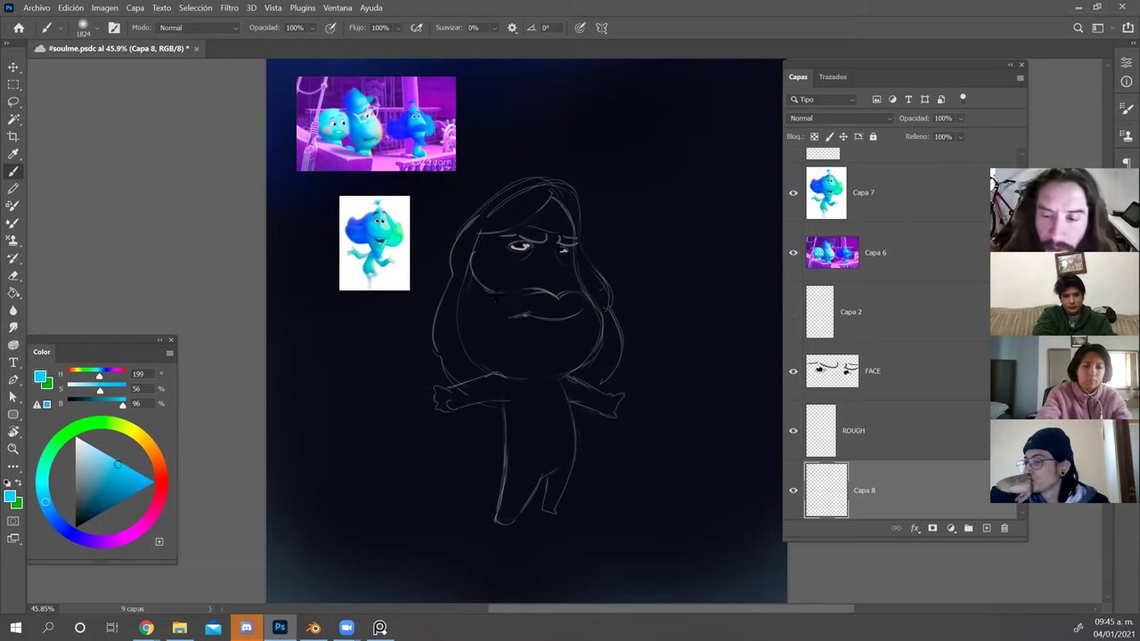
{"action": "left_click_drag", "start_coordinate": [134, 340], "coordinate": [185, 205]}
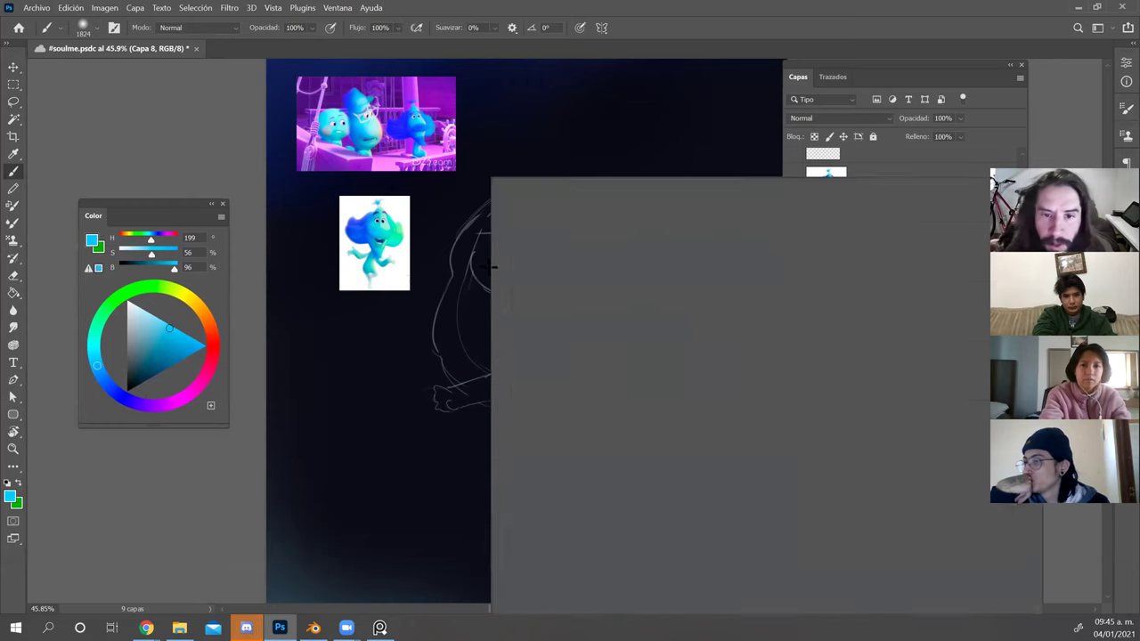
{"action": "right_click", "coordinate": [489, 259]}
{"action": "double_click", "coordinate": [597, 341]}
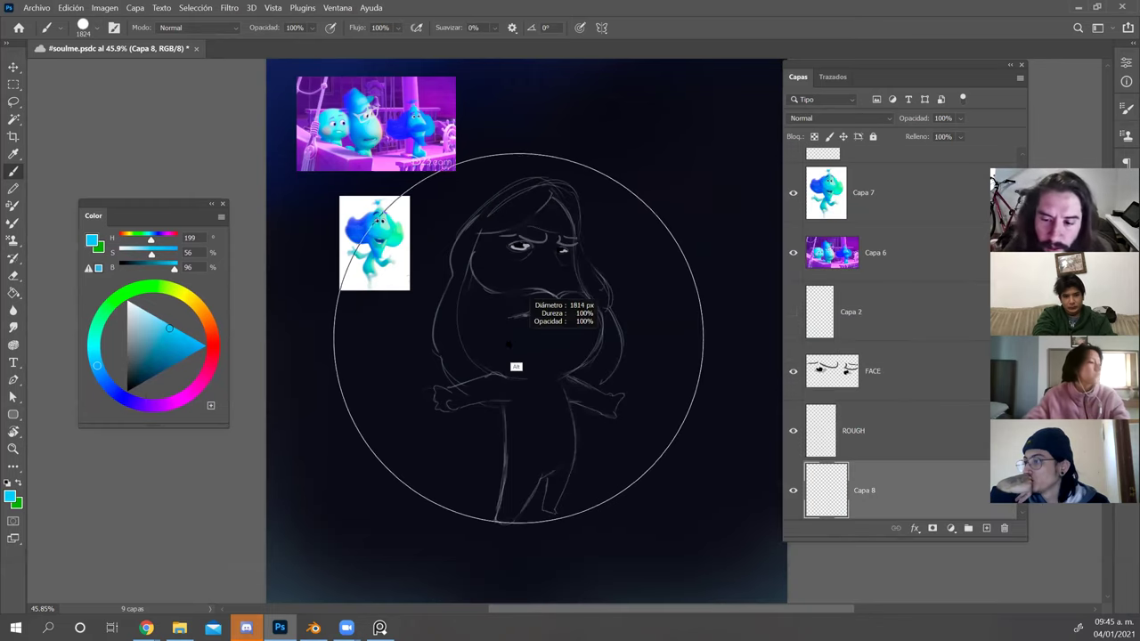
Outline the head over the sketch in turquoise sampled from the white-background reference, and fill its interior with the same colour.
{"action": "left_click_drag", "start_coordinate": [467, 339], "coordinate": [448, 335]}
{"action": "left_click_drag", "start_coordinate": [519, 374], "coordinate": [475, 356]}
{"action": "key", "text": "ctrl+z"}
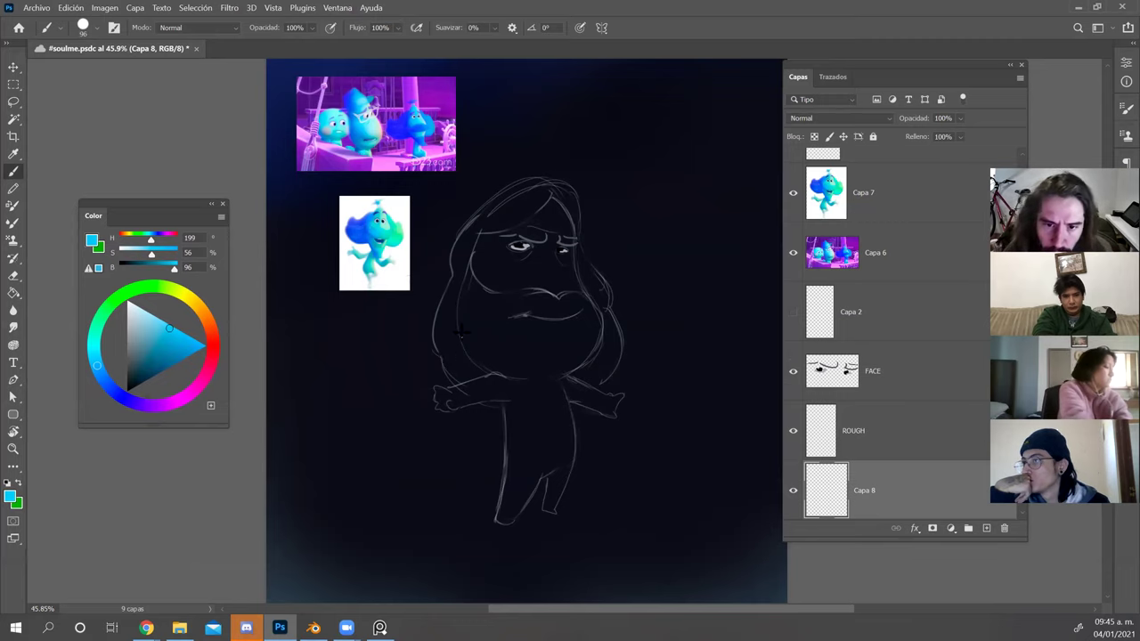
{"action": "left_click", "coordinate": [371, 228], "text": "alt"}
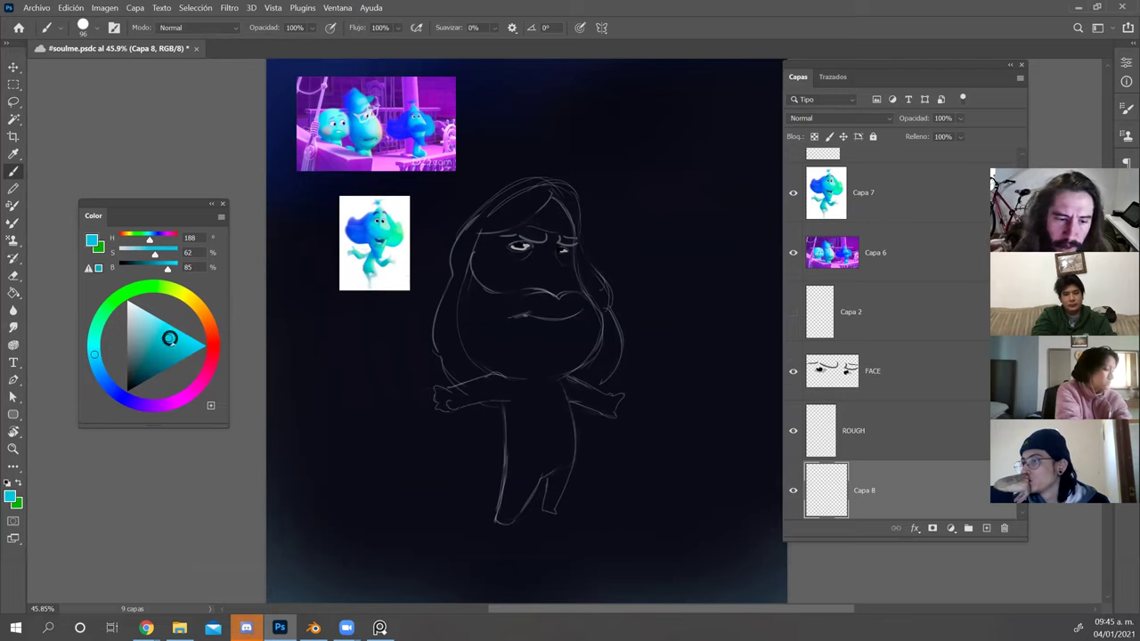
{"action": "mouse_move", "coordinate": [520, 372]}
{"action": "left_mouse_down"}
{"action": "mouse_move", "coordinate": [498, 368]}
{"action": "mouse_move", "coordinate": [467, 331]}
{"action": "mouse_move", "coordinate": [461, 280]}
{"action": "mouse_move", "coordinate": [481, 229]}
{"action": "mouse_move", "coordinate": [520, 199]}
{"action": "mouse_move", "coordinate": [556, 215]}
{"action": "mouse_move", "coordinate": [581, 354]}
{"action": "mouse_move", "coordinate": [499, 368]}
{"action": "left_mouse_up"}
{"action": "key", "text": "g"}
{"action": "left_click", "coordinate": [529, 331]}
{"action": "key", "text": "b"}
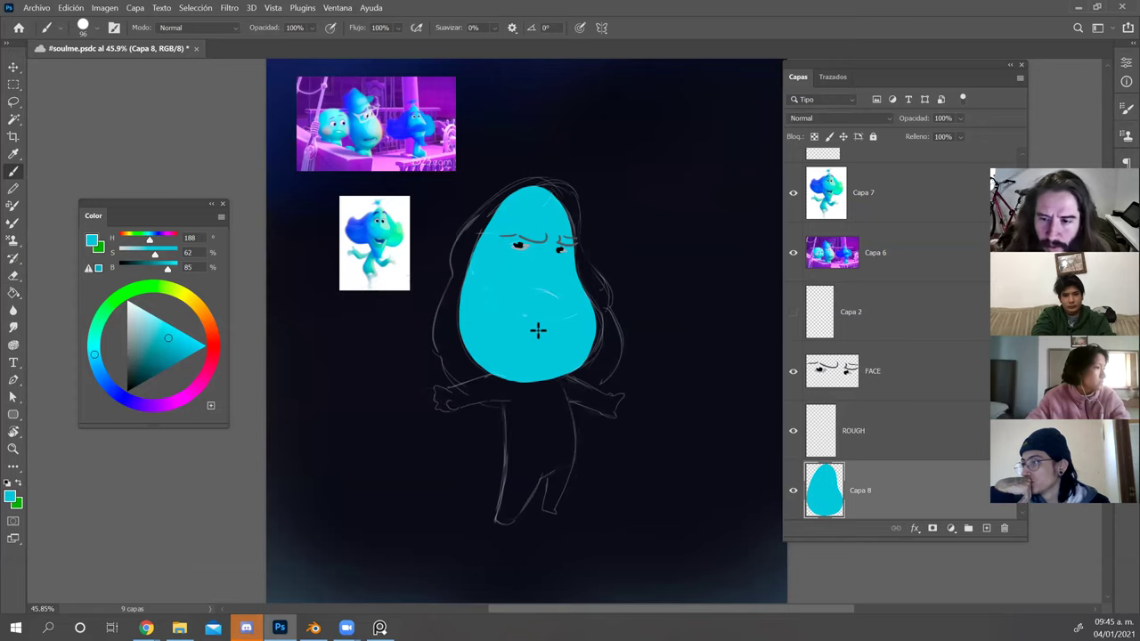
Add another new layer and place it directly beneath the turquoise head layer.
{"action": "key", "text": "e"}
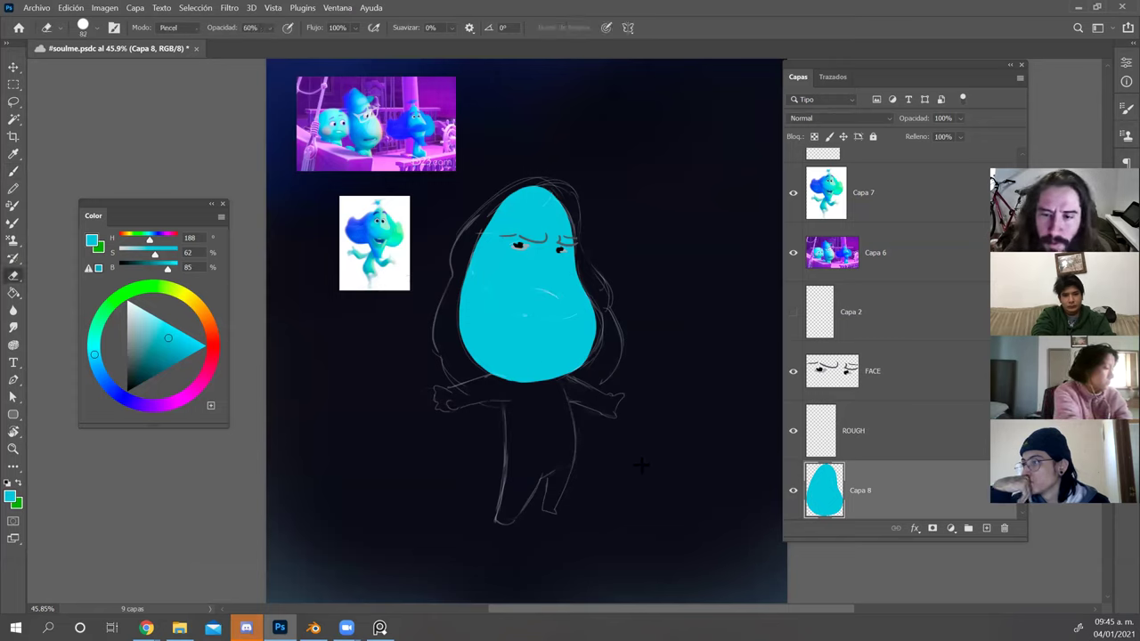
{"action": "left_click", "coordinate": [987, 528]}
{"action": "left_click_drag", "start_coordinate": [871, 66], "coordinate": [814, 55]}
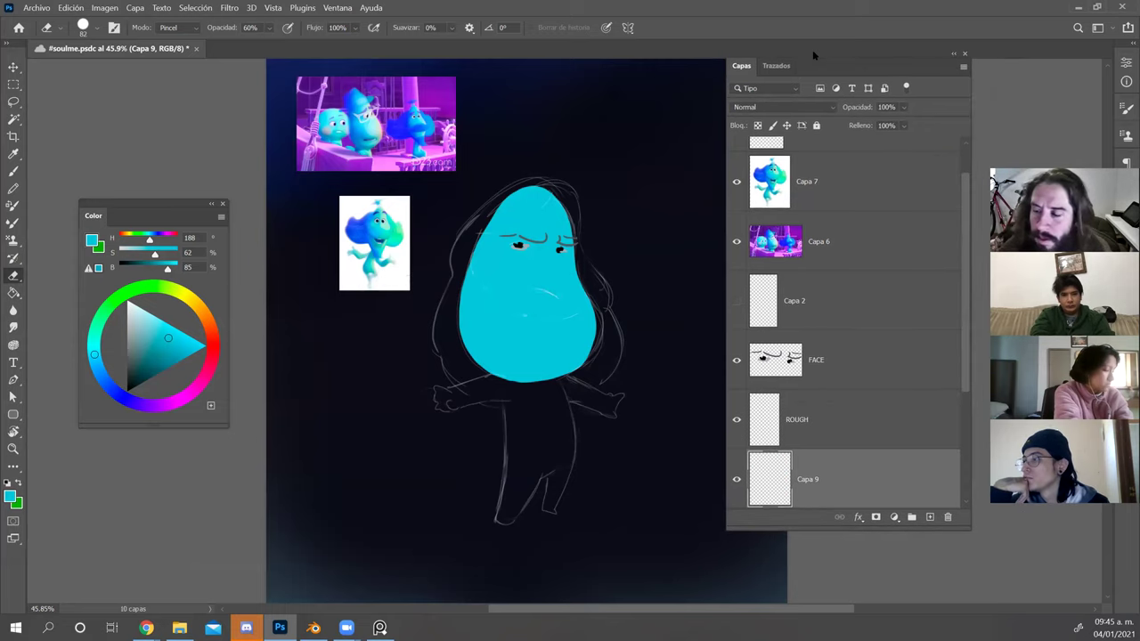
{"action": "scroll", "coordinate": [962, 225], "scroll_direction": "down", "scroll_amount": 2}
{"action": "left_click_drag", "start_coordinate": [897, 365], "coordinate": [888, 449]}
Paint the torso solid turquoise over the sketched body, from under the head down to the hips.
{"action": "key", "text": "b"}
{"action": "left_click_drag", "start_coordinate": [516, 415], "coordinate": [505, 419]}
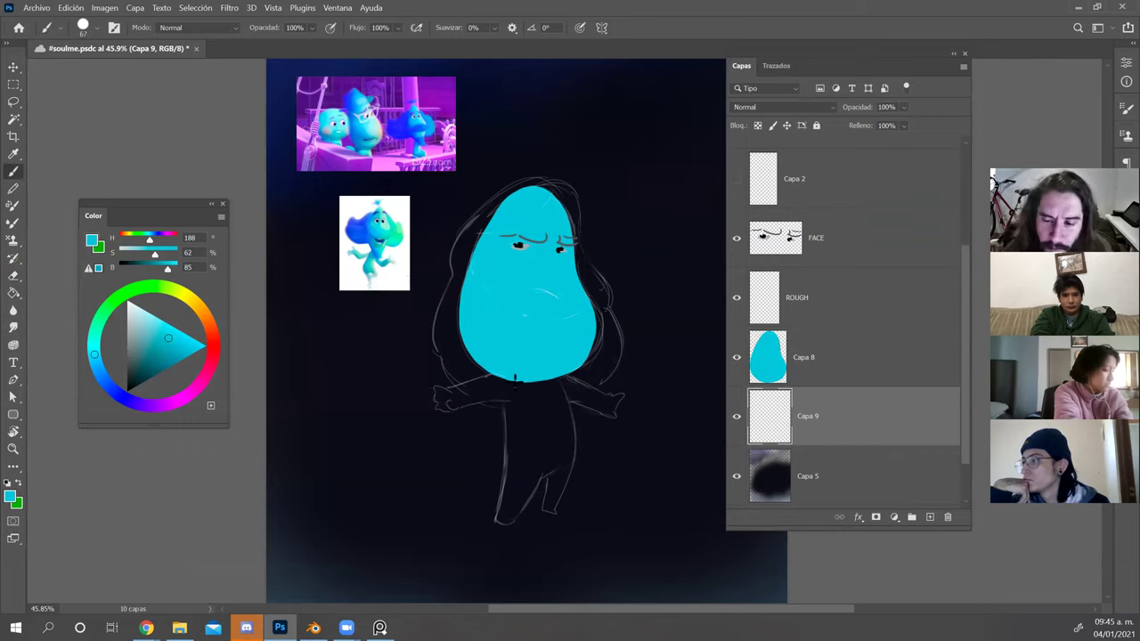
{"action": "mouse_move", "coordinate": [507, 370]}
{"action": "left_mouse_down"}
{"action": "mouse_move", "coordinate": [515, 456]}
{"action": "mouse_move", "coordinate": [533, 468]}
{"action": "mouse_move", "coordinate": [558, 450]}
{"action": "mouse_move", "coordinate": [557, 406]}
{"action": "mouse_move", "coordinate": [546, 383]}
{"action": "mouse_move", "coordinate": [520, 375]}
{"action": "mouse_move", "coordinate": [508, 391]}
{"action": "mouse_move", "coordinate": [515, 419]}
{"action": "mouse_move", "coordinate": [529, 408]}
{"action": "mouse_move", "coordinate": [530, 454]}
{"action": "mouse_move", "coordinate": [525, 395]}
{"action": "left_mouse_up"}
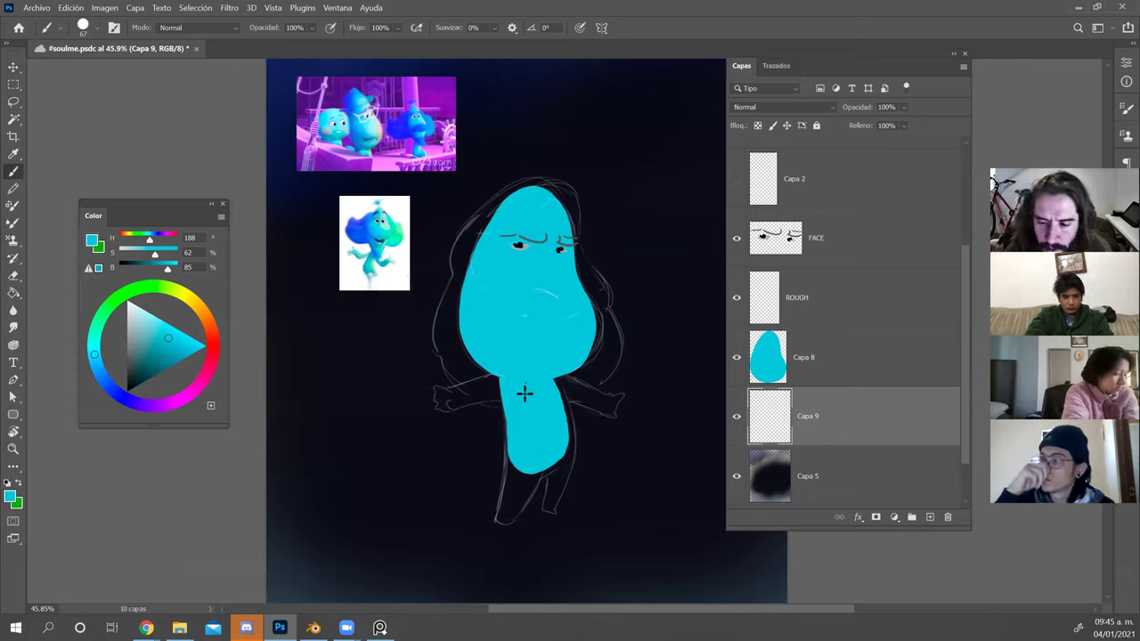
{"action": "left_click_drag", "start_coordinate": [540, 432], "coordinate": [537, 441]}
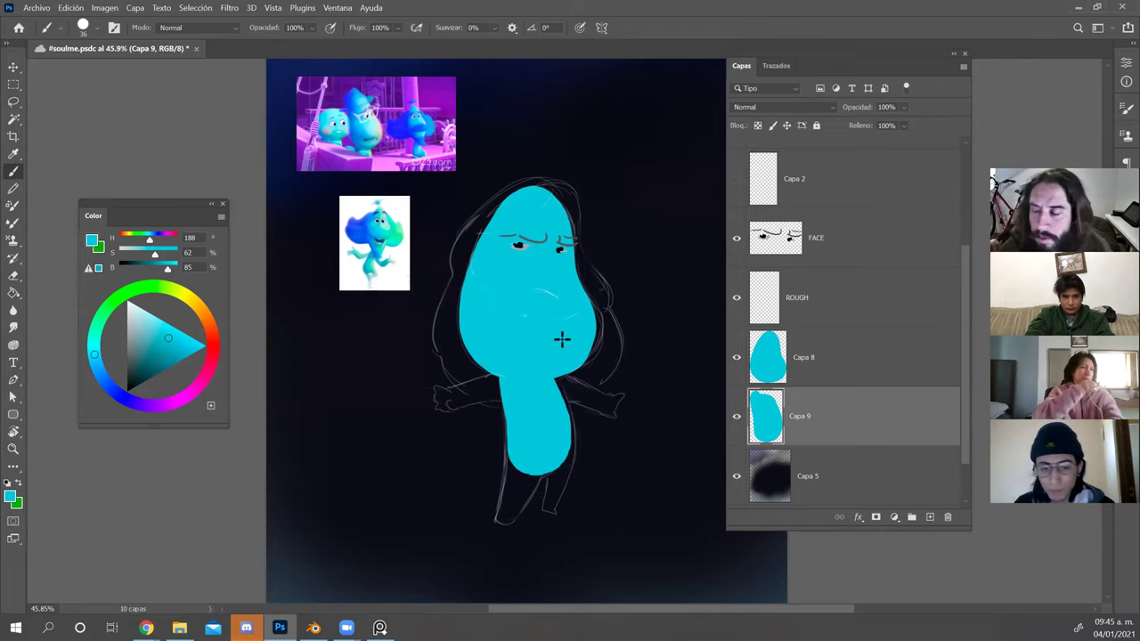
Add a new layer between the head and torso layers and hide the torso layer.
{"action": "left_click", "coordinate": [929, 518]}
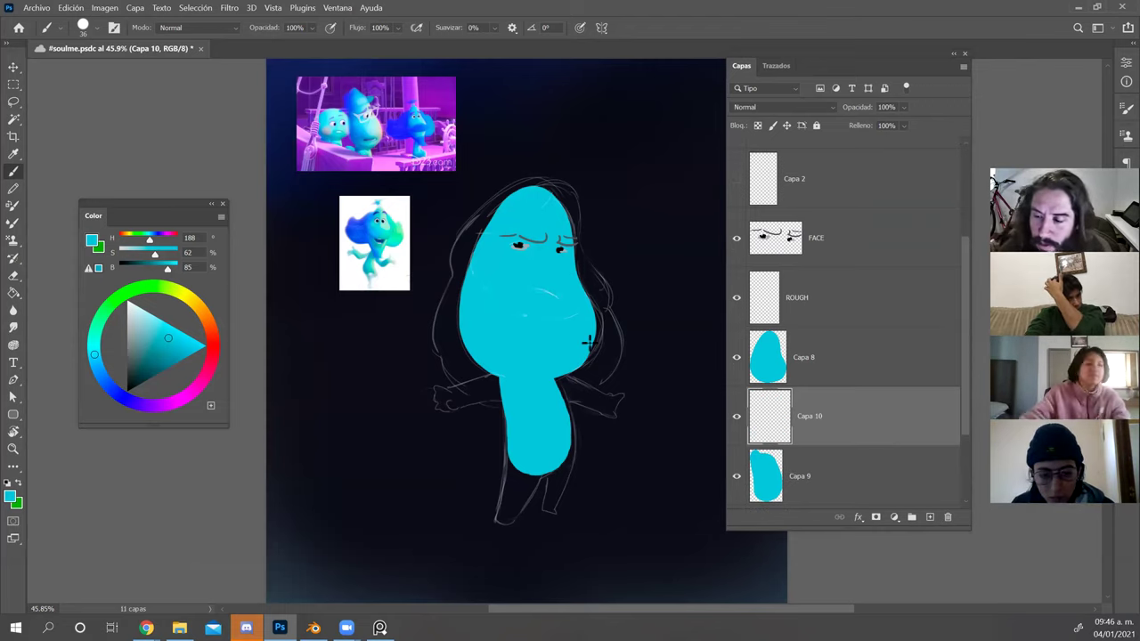
{"action": "left_click", "coordinate": [736, 476]}
{"action": "right_click", "coordinate": [492, 397], "text": "alt"}
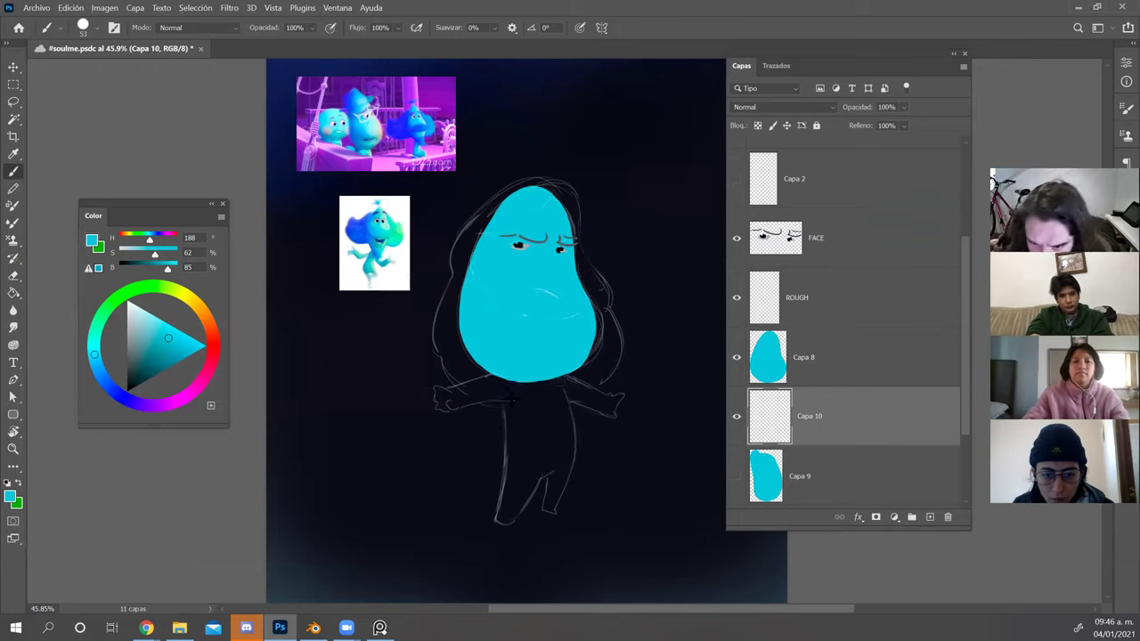
{"action": "left_click", "coordinate": [495, 378]}
{"action": "key", "text": "ctrl+z"}
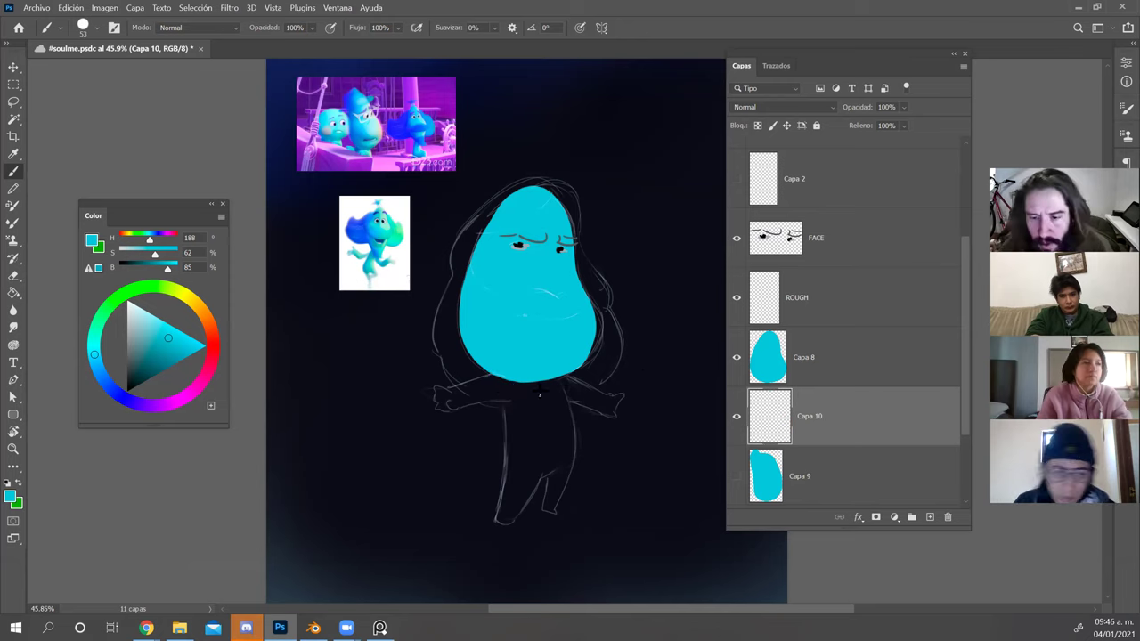
Outline the arm and hand on the side of the reference images in turquoise, using a small brush on a rotated canvas view.
{"action": "right_click", "coordinate": [507, 390]}
{"action": "double_click", "coordinate": [895, 348]}
{"action": "key", "text": "r"}
{"action": "mouse_move", "coordinate": [664, 321]}
{"action": "left_mouse_down"}
{"action": "mouse_move", "coordinate": [649, 287]}
{"action": "mouse_move", "coordinate": [605, 246]}
{"action": "left_mouse_up"}
{"action": "right_click", "coordinate": [570, 430], "text": "alt"}
{"action": "left_click_drag", "start_coordinate": [592, 411], "coordinate": [562, 476]}
{"action": "right_click", "coordinate": [562, 465], "text": "alt"}
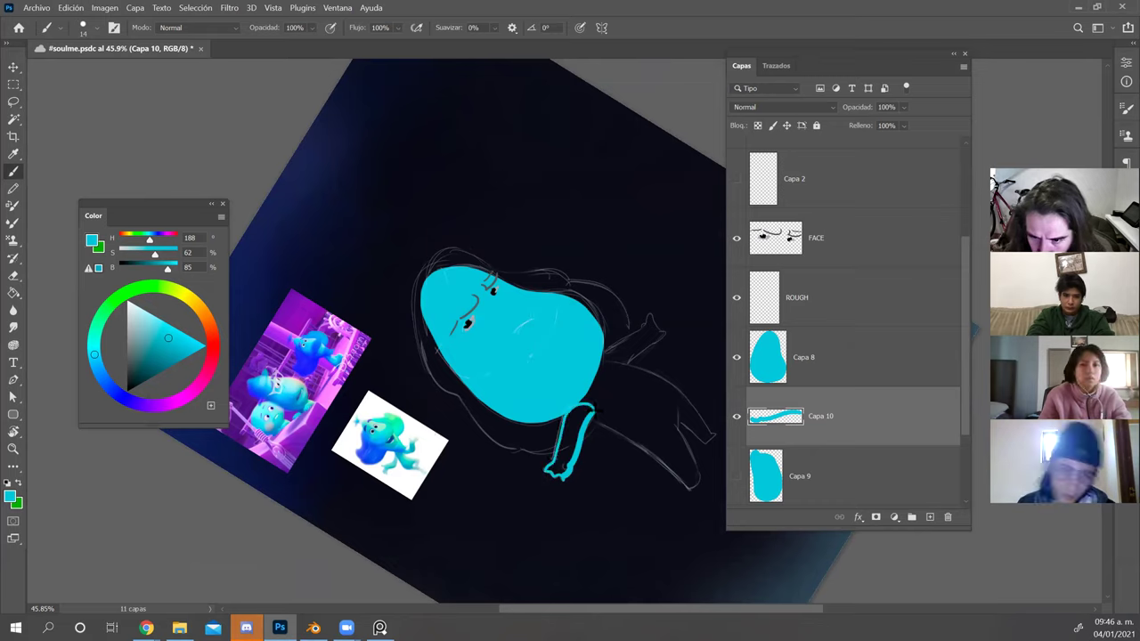
{"action": "left_click_drag", "start_coordinate": [597, 411], "coordinate": [594, 415]}
Fill the outlined arm with turquoise, touch up the hand, and return the canvas view to upright.
{"action": "key", "text": "g"}
{"action": "left_click", "coordinate": [573, 437]}
{"action": "key", "text": "b"}
{"action": "right_click", "coordinate": [562, 474], "text": "alt"}
{"action": "right_click", "coordinate": [562, 474], "text": "alt"}
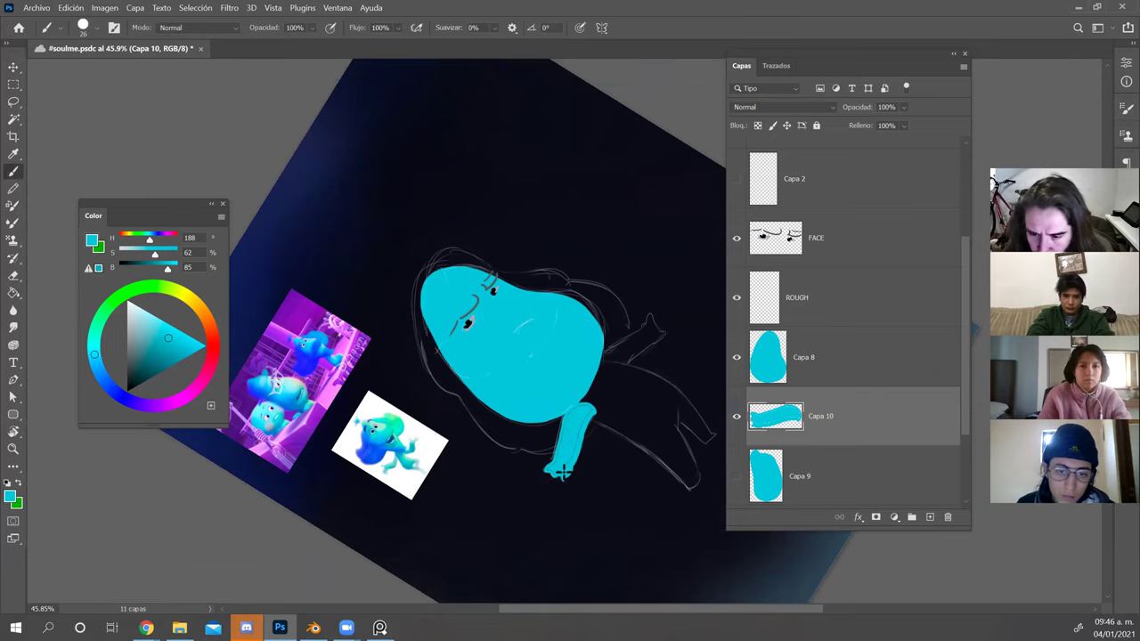
{"action": "key", "text": "r"}
{"action": "key", "text": "Escape"}
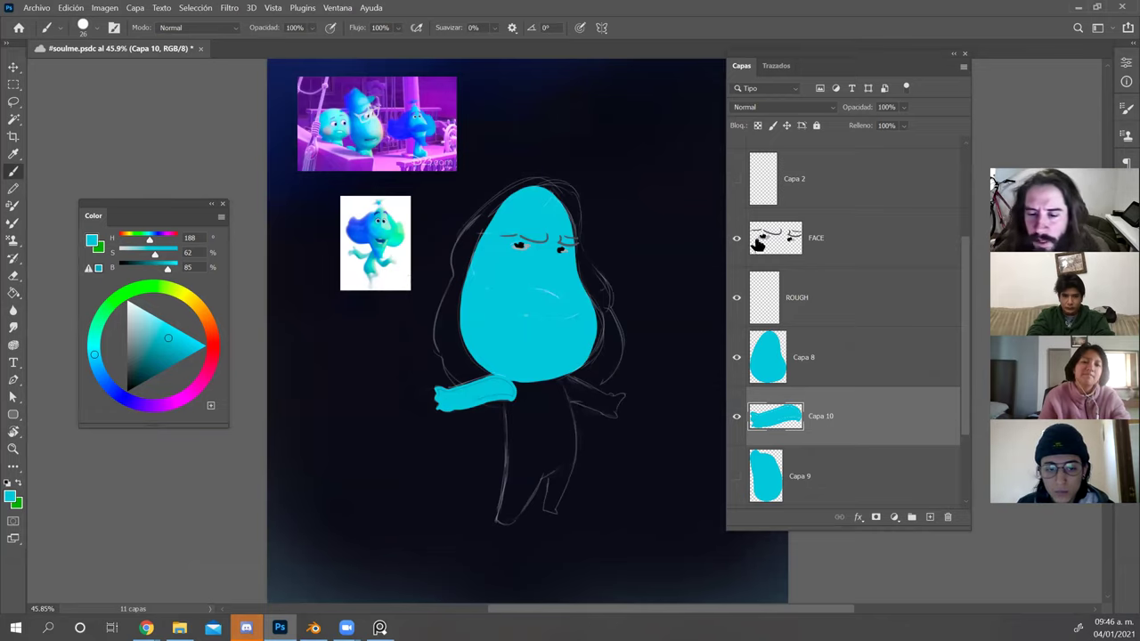
{"action": "key", "text": "r"}
{"action": "left_click_drag", "start_coordinate": [656, 265], "coordinate": [603, 216]}
{"action": "left_click_drag", "start_coordinate": [499, 457], "coordinate": [500, 453]}
{"action": "key", "text": "Escape"}
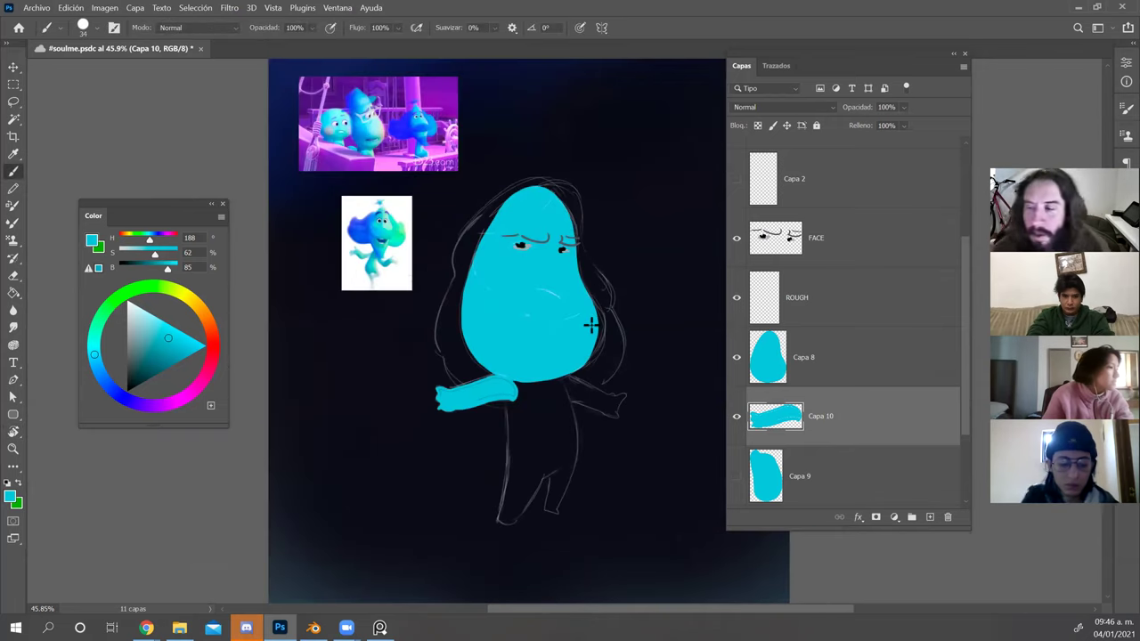
Show the Capa 3 layer with the rough sketch lines around the character.
{"action": "scroll", "coordinate": [815, 241], "scroll_direction": "up", "scroll_amount": 3}
{"action": "left_click", "coordinate": [737, 166]}
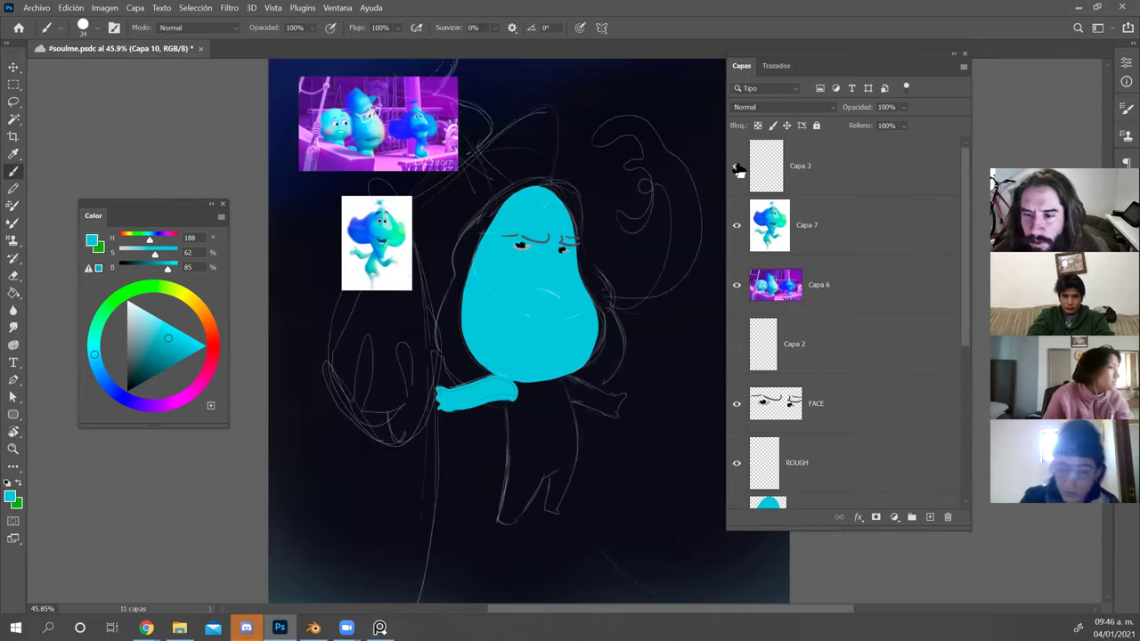
{"action": "left_click_drag", "start_coordinate": [627, 379], "coordinate": [603, 275]}
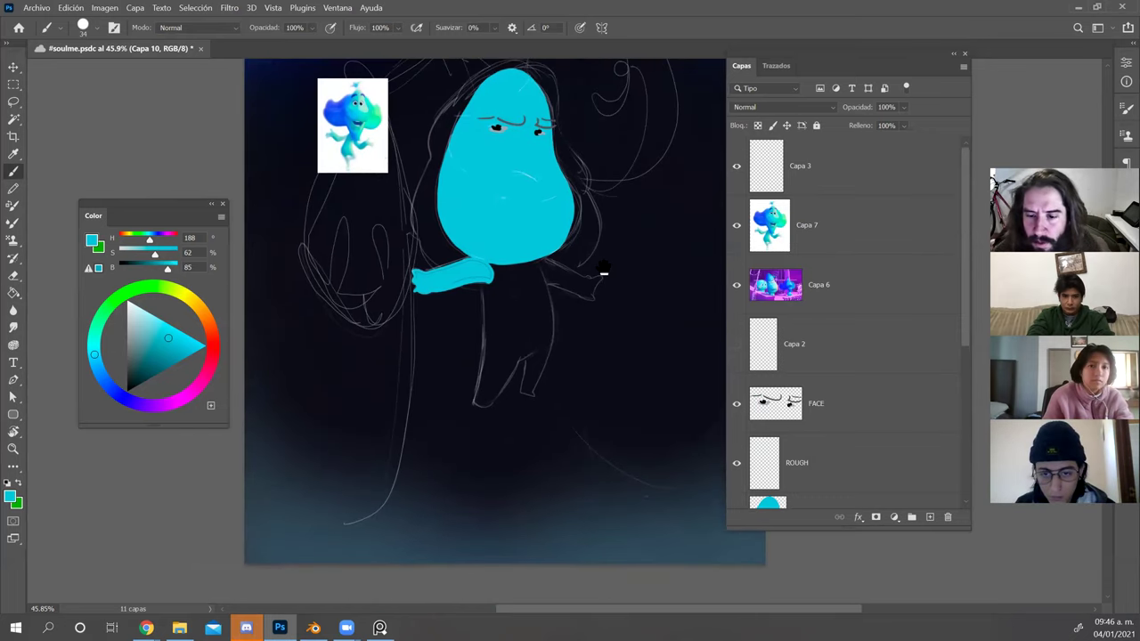
Show the Capa 2 layer with the alternative pose sketch.
{"action": "scroll", "coordinate": [802, 356], "scroll_direction": "down", "scroll_amount": 2}
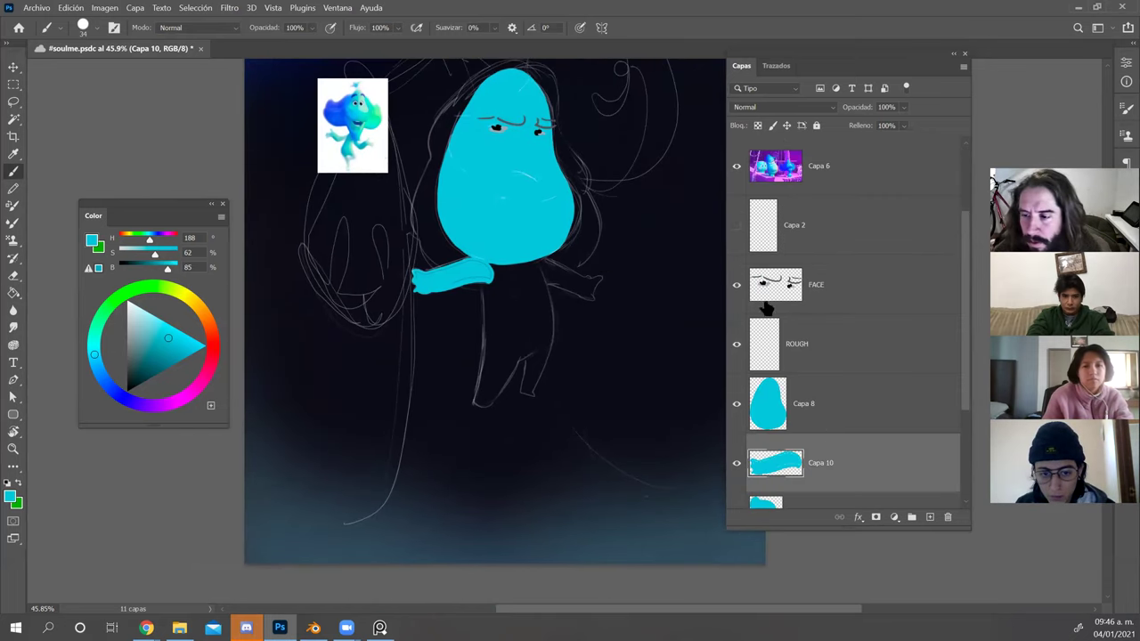
{"action": "scroll", "coordinate": [762, 301], "scroll_direction": "up", "scroll_amount": 2}
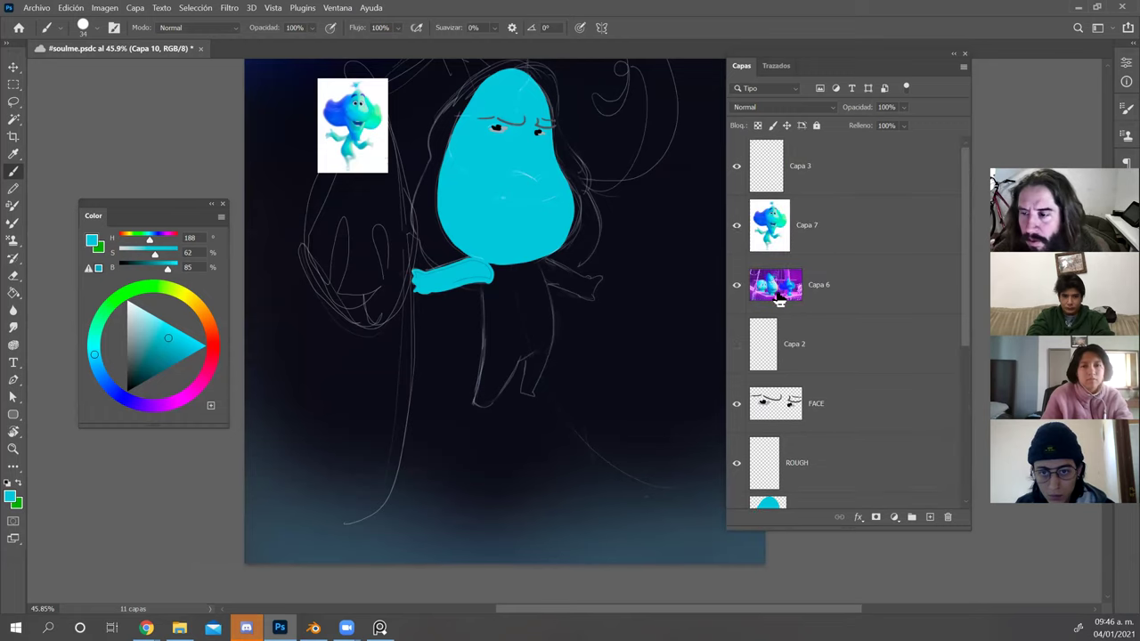
{"action": "left_click", "coordinate": [737, 344]}
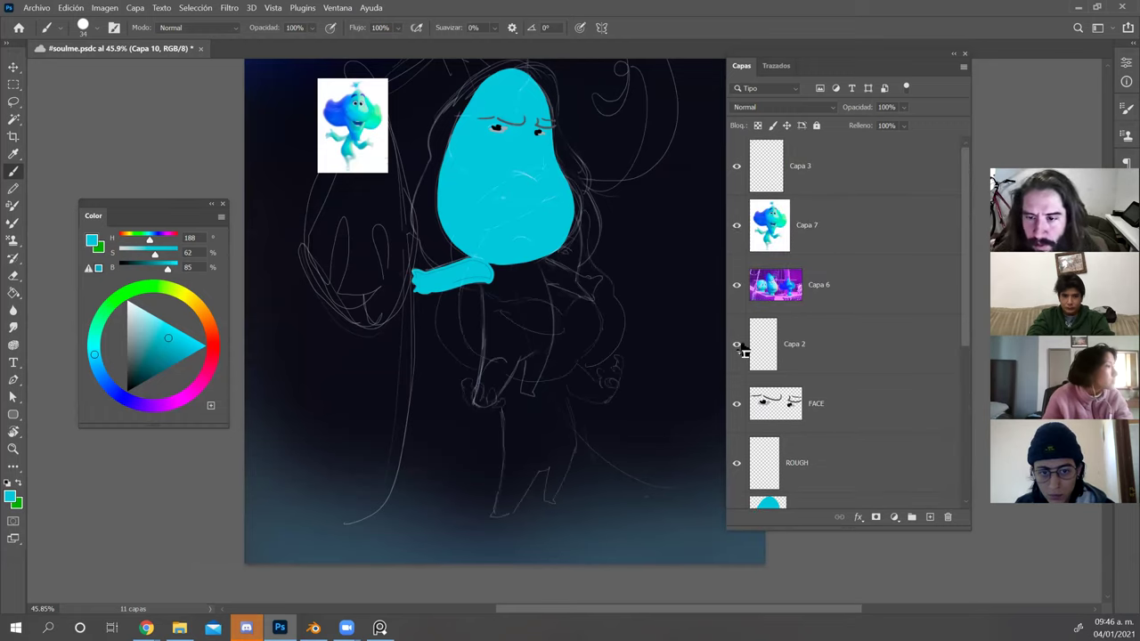
Select the Capa 8, Capa 10 and Capa 9 layers and move them together down over the Capa 2 pose sketch.
{"action": "scroll", "coordinate": [797, 406], "scroll_direction": "down", "scroll_amount": 2}
{"action": "left_click", "coordinate": [797, 401]}
{"action": "scroll", "coordinate": [797, 400], "scroll_direction": "down", "scroll_amount": 3}
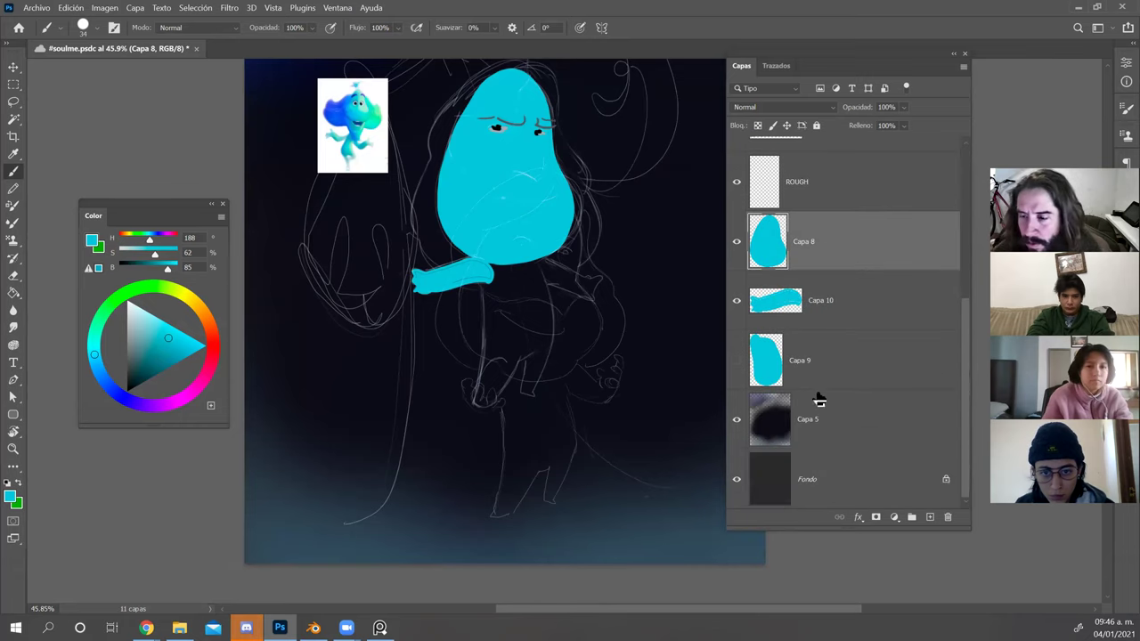
{"action": "left_click", "coordinate": [821, 375], "text": "shift"}
{"action": "key", "text": "ctrl+t"}
{"action": "left_click_drag", "start_coordinate": [515, 165], "coordinate": [555, 294]}
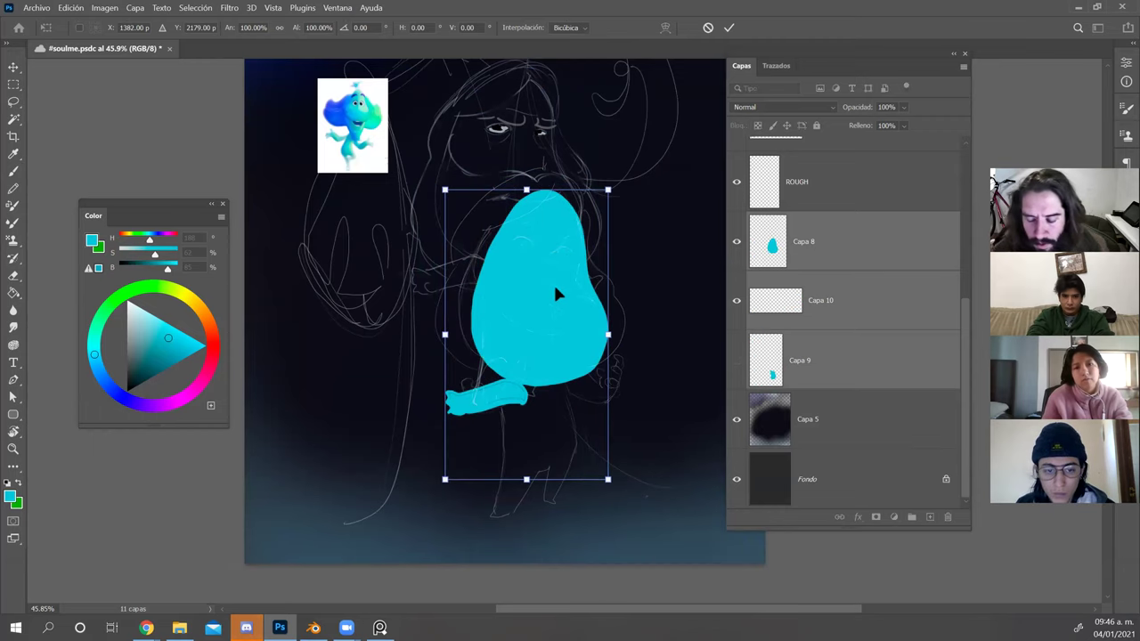
{"action": "key", "text": "Return"}
Try to erase everything painted on the Capa 8 head layer.
{"action": "left_click", "coordinate": [869, 250]}
{"action": "key", "text": "ctrl+a"}
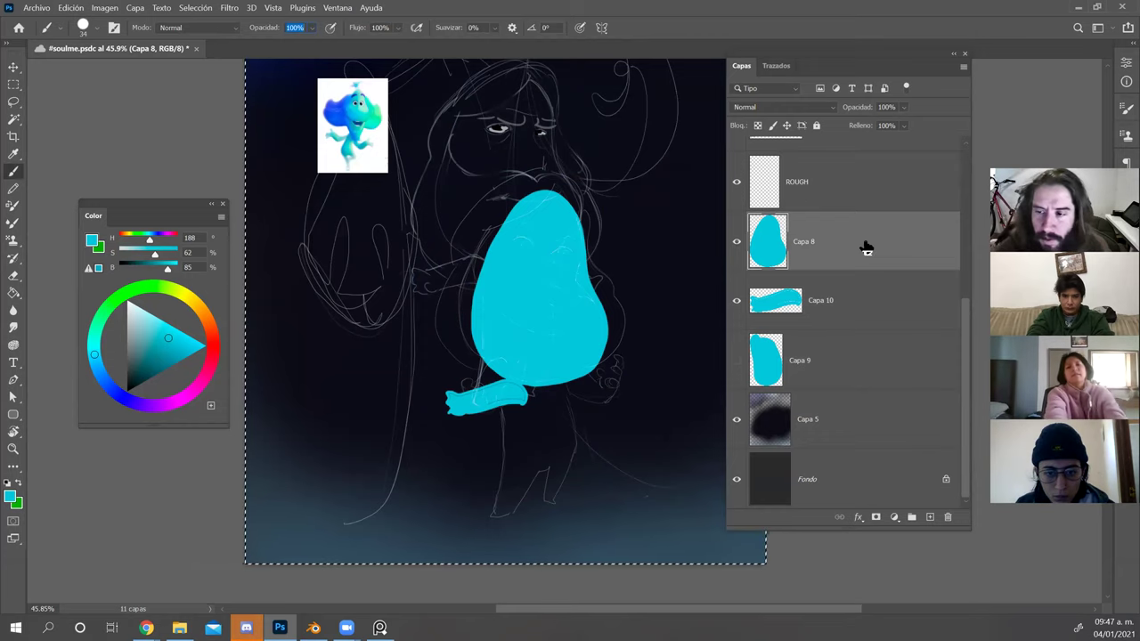
{"action": "key", "text": "Delete"}
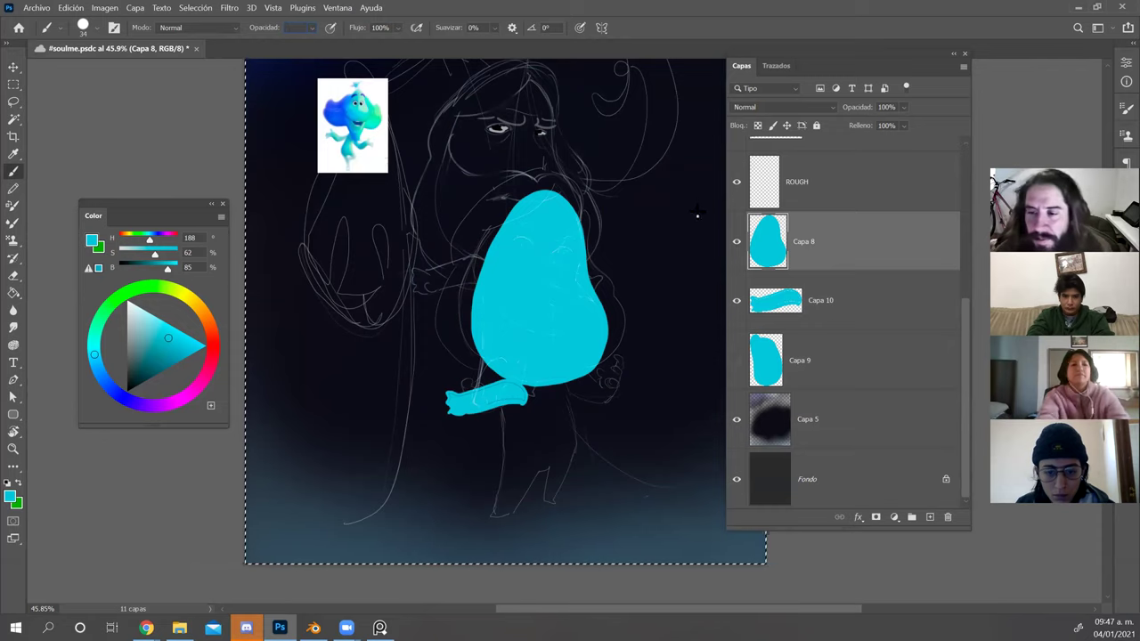
{"action": "left_click", "coordinate": [738, 247]}
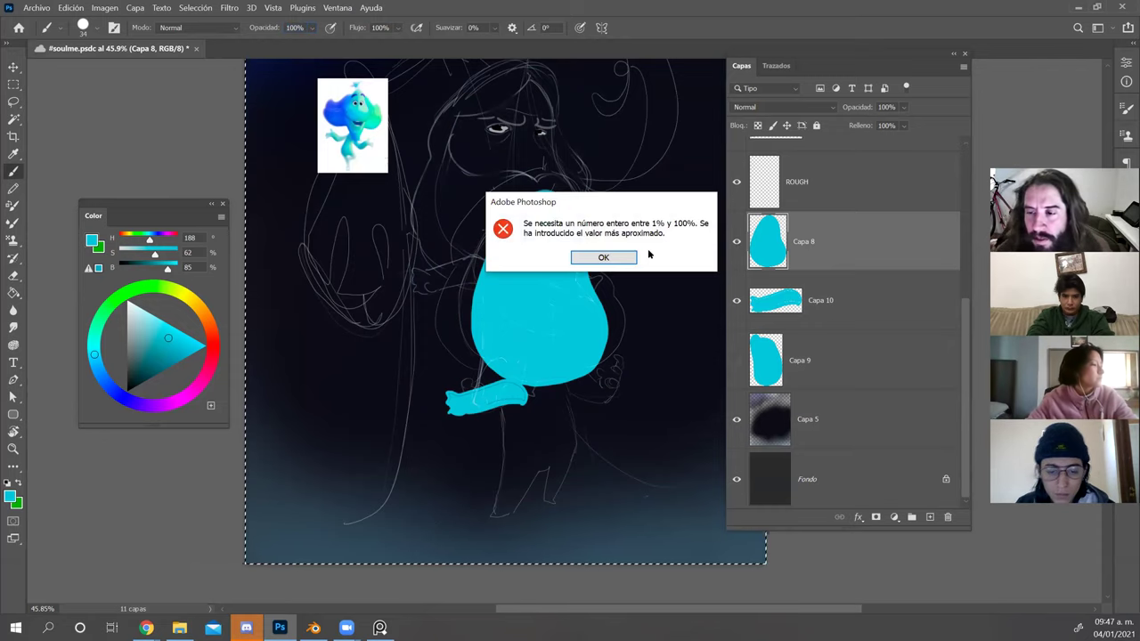
{"action": "key", "text": "Return"}
{"action": "key", "text": "ctrl+d"}
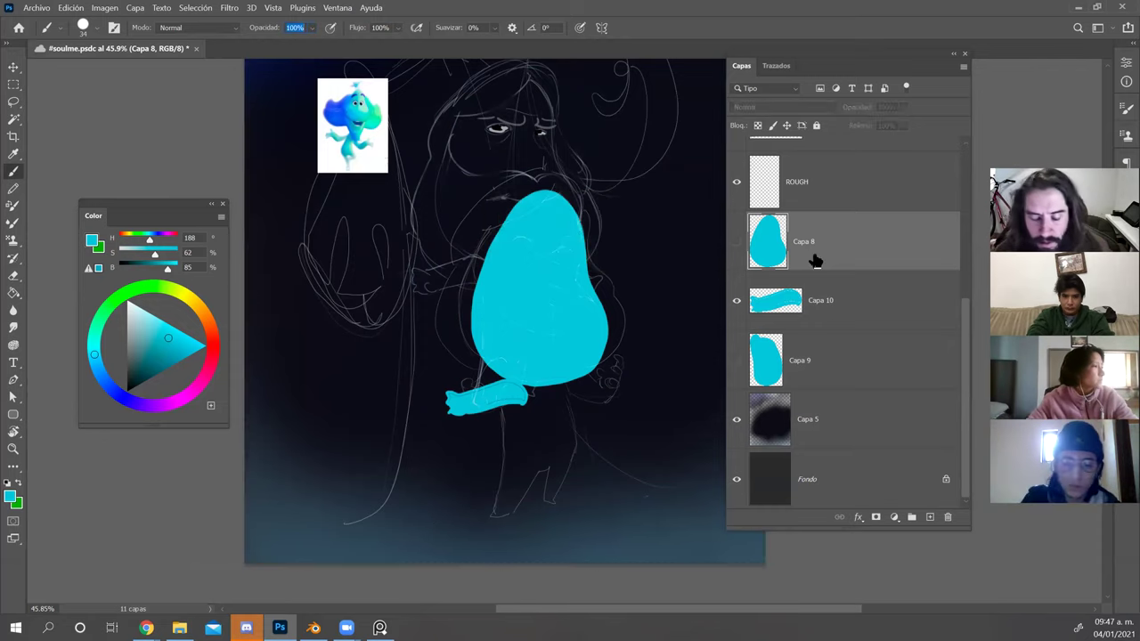
{"action": "left_click", "coordinate": [736, 245]}
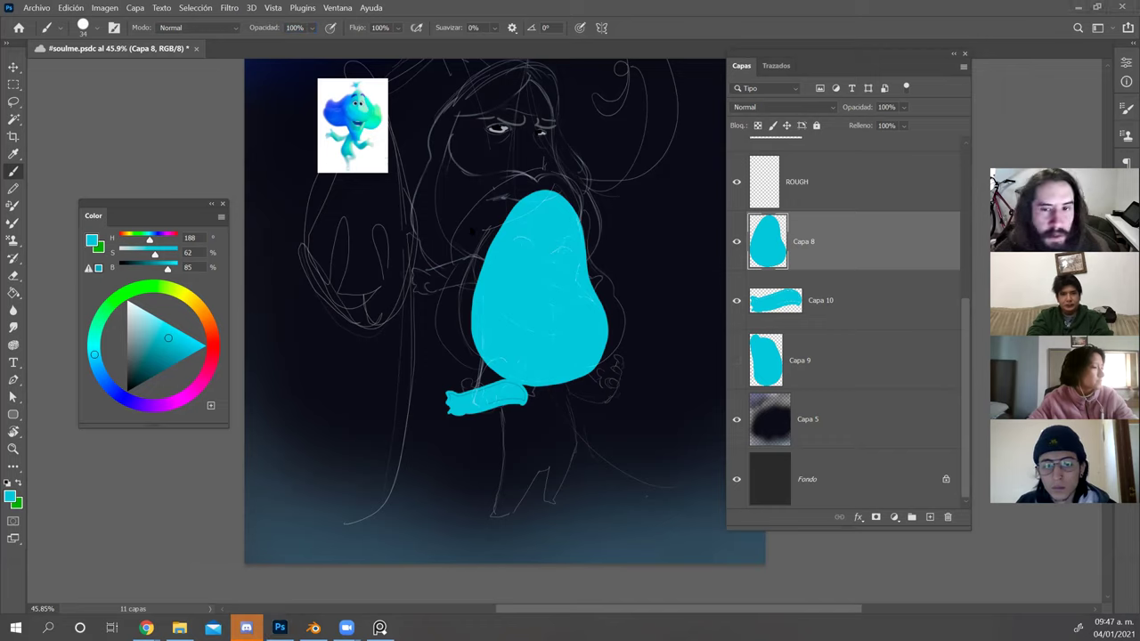
Clear all the paint from the Capa 8 head layer and remove the selection.
{"action": "key", "text": "v"}
{"action": "key", "text": "ctrl+a"}
{"action": "key", "text": "Delete"}
{"action": "key", "text": "ctrl+d"}
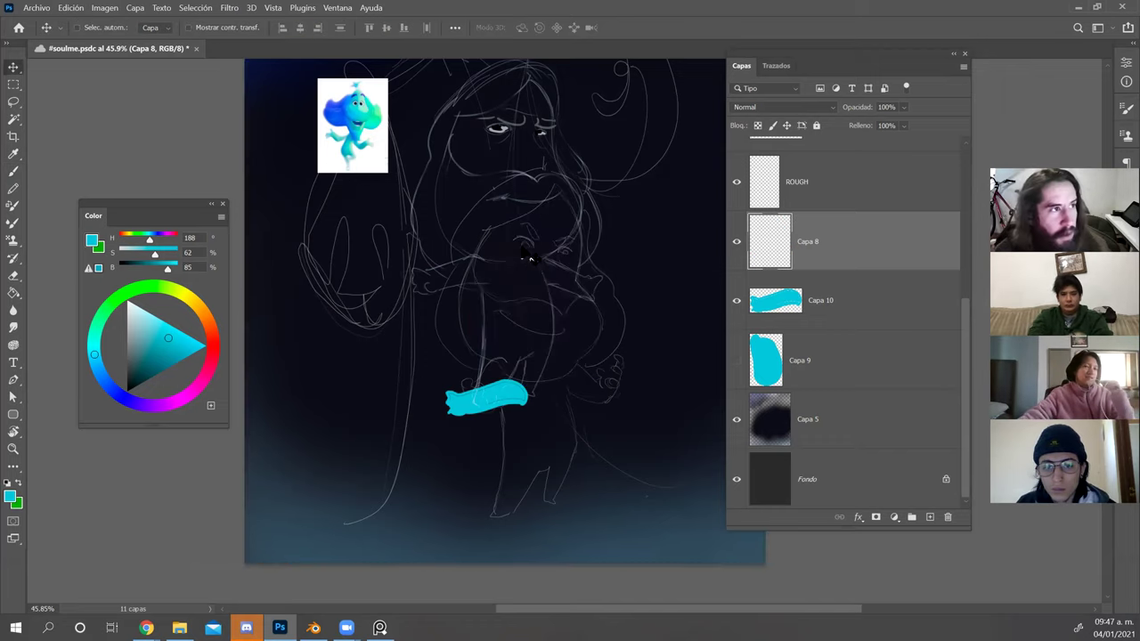
Outline a new rounded head shape over the Capa 2 sketch with a 32 px turquoise brush and fill it with turquoise.
{"action": "key", "text": "b"}
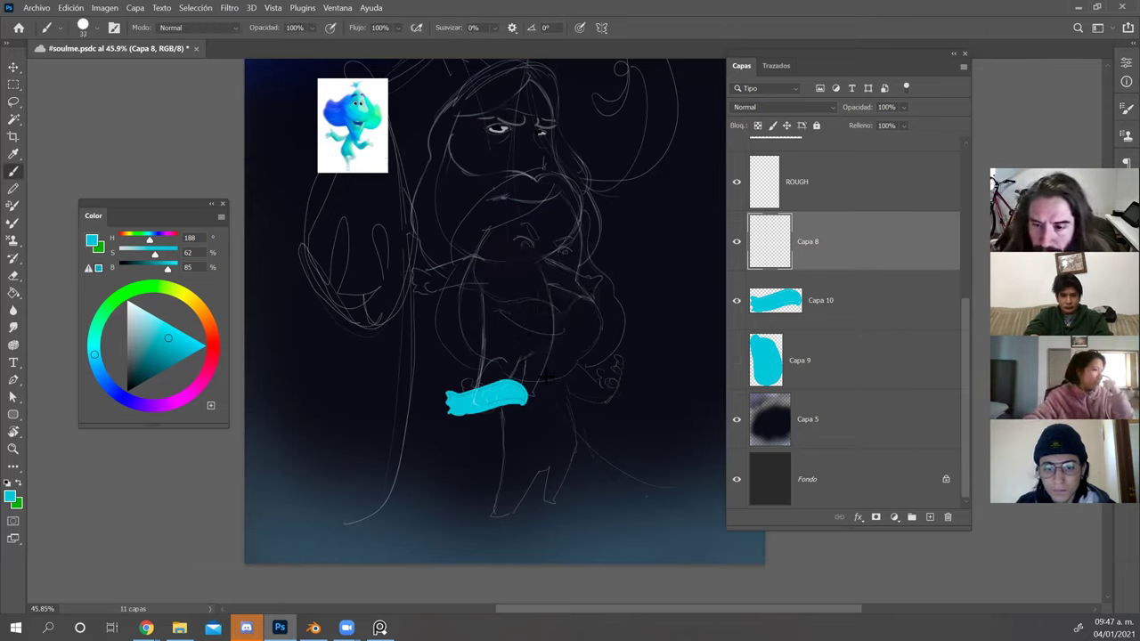
{"action": "mouse_move", "coordinate": [530, 383]}
{"action": "left_mouse_down"}
{"action": "mouse_move", "coordinate": [472, 338]}
{"action": "mouse_move", "coordinate": [472, 262]}
{"action": "mouse_move", "coordinate": [493, 234]}
{"action": "left_mouse_up"}
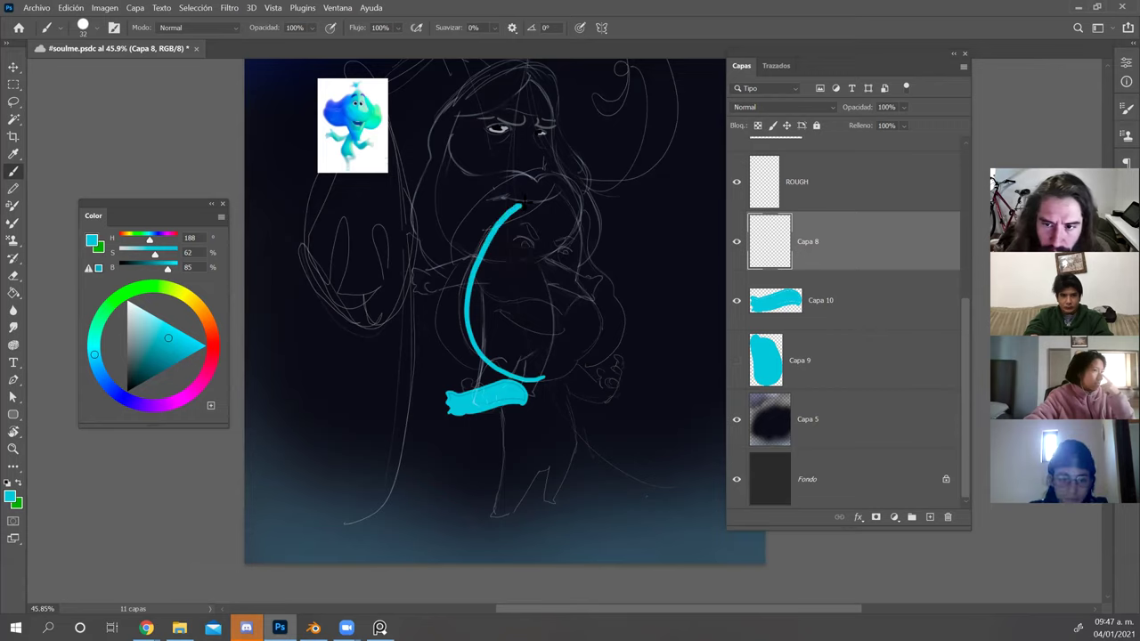
{"action": "left_click_drag", "start_coordinate": [560, 197], "coordinate": [581, 250]}
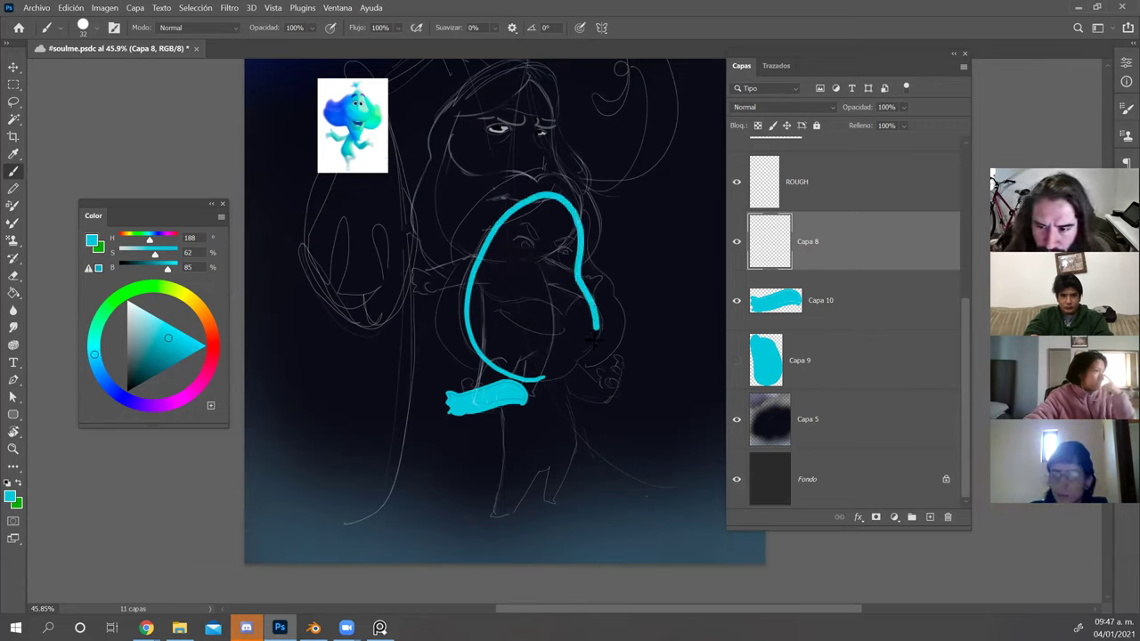
{"action": "mouse_move", "coordinate": [563, 374]}
{"action": "left_mouse_down"}
{"action": "mouse_move", "coordinate": [488, 356]}
{"action": "mouse_move", "coordinate": [472, 298]}
{"action": "left_mouse_up"}
{"action": "key", "text": "g"}
{"action": "left_click", "coordinate": [527, 317]}
{"action": "key", "text": "b"}
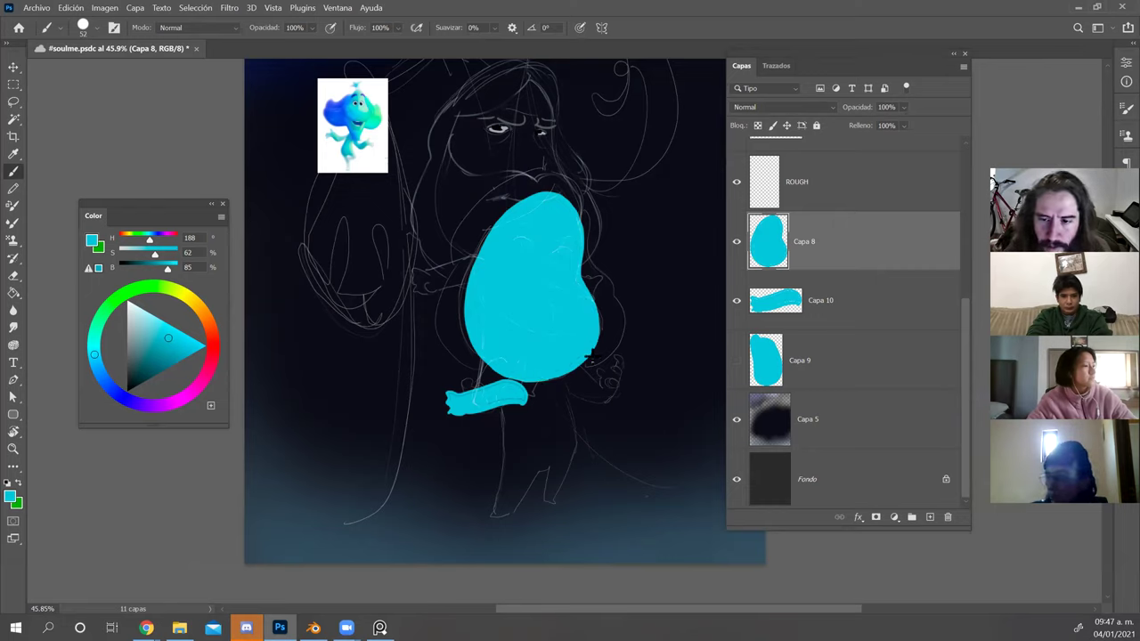
Clear the old turquoise arm from the Capa 10 layer.
{"action": "left_click", "coordinate": [818, 305]}
{"action": "key", "text": "ctrl+a"}
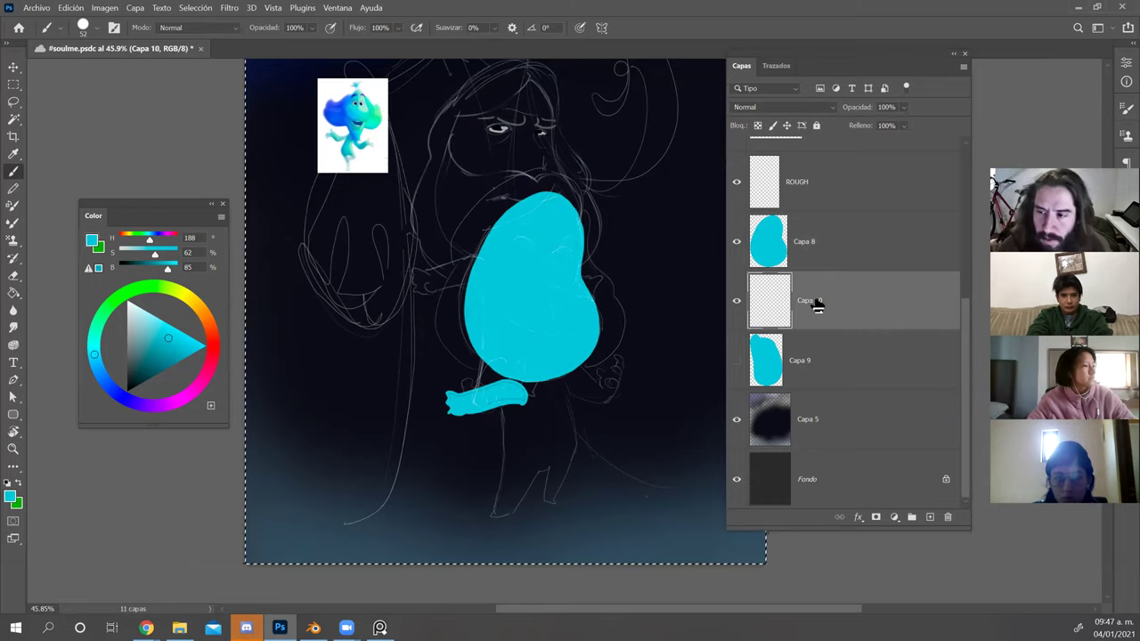
{"action": "key", "text": "Delete"}
Rename the Capa 8 layer as HEAD and the emptied Capa 10 layer as ARM 1.
{"action": "left_click", "coordinate": [800, 250]}
{"action": "double_click", "coordinate": [801, 244]}
{"action": "type", "text": "HEAD"}
{"action": "key", "text": "Return"}
{"action": "double_click", "coordinate": [809, 302]}
{"action": "type", "text": "ARM 1"}
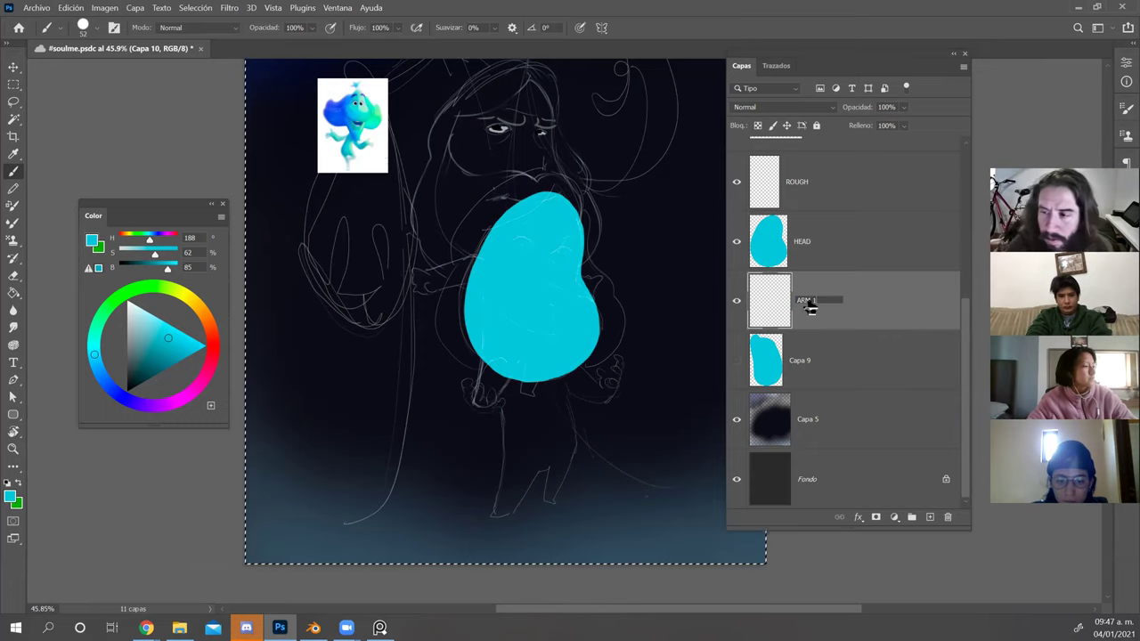
{"action": "key", "text": "Return"}
Save the document and paint a short turquoise arm below the head on ARM 1 with a 49 px brush, using a rotated view.
{"action": "key", "text": "r"}
{"action": "left_click_drag", "start_coordinate": [647, 291], "coordinate": [640, 278]}
{"action": "right_click", "coordinate": [489, 415], "text": "alt"}
{"action": "key", "text": "ctrl+s"}
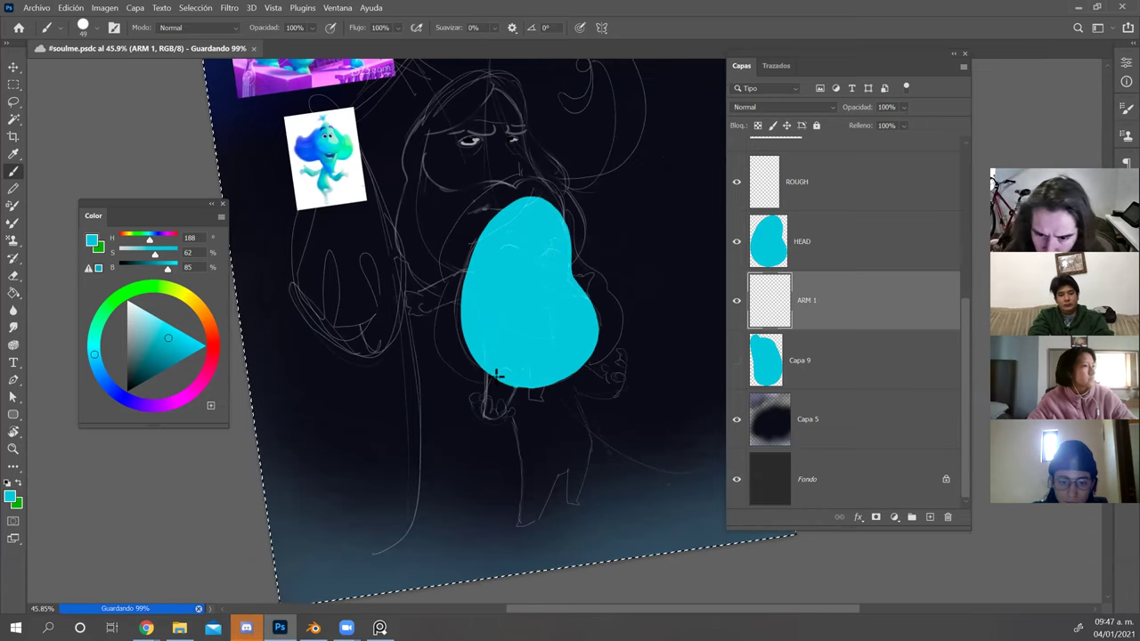
{"action": "mouse_move", "coordinate": [485, 406]}
{"action": "left_mouse_down"}
{"action": "mouse_move", "coordinate": [511, 379]}
{"action": "mouse_move", "coordinate": [495, 408]}
{"action": "left_mouse_up"}
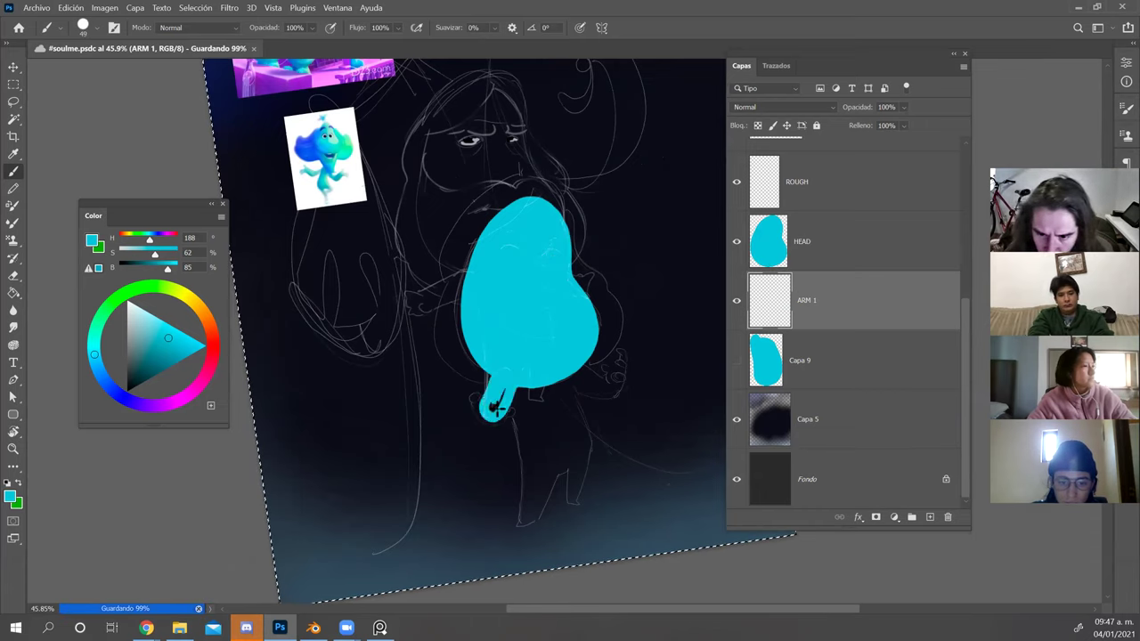
Add a new layer above ARM 1 and name it HAND 1.
{"action": "left_click", "coordinate": [930, 516]}
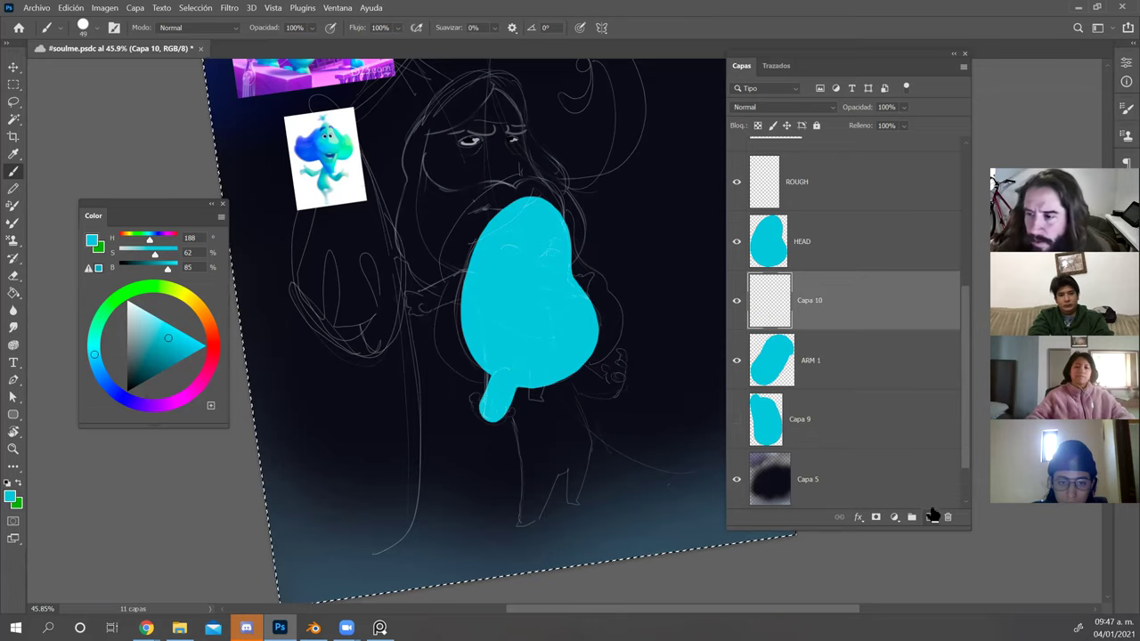
{"action": "double_click", "coordinate": [809, 301]}
{"action": "type", "text": "HAND 1"}
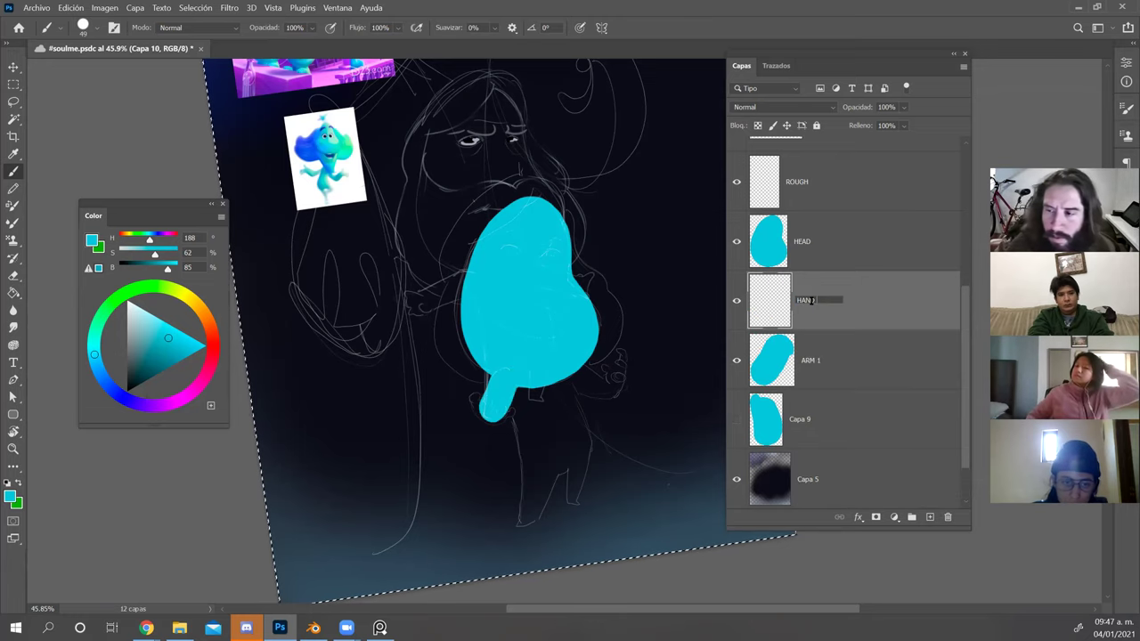
{"action": "key", "text": "Return"}
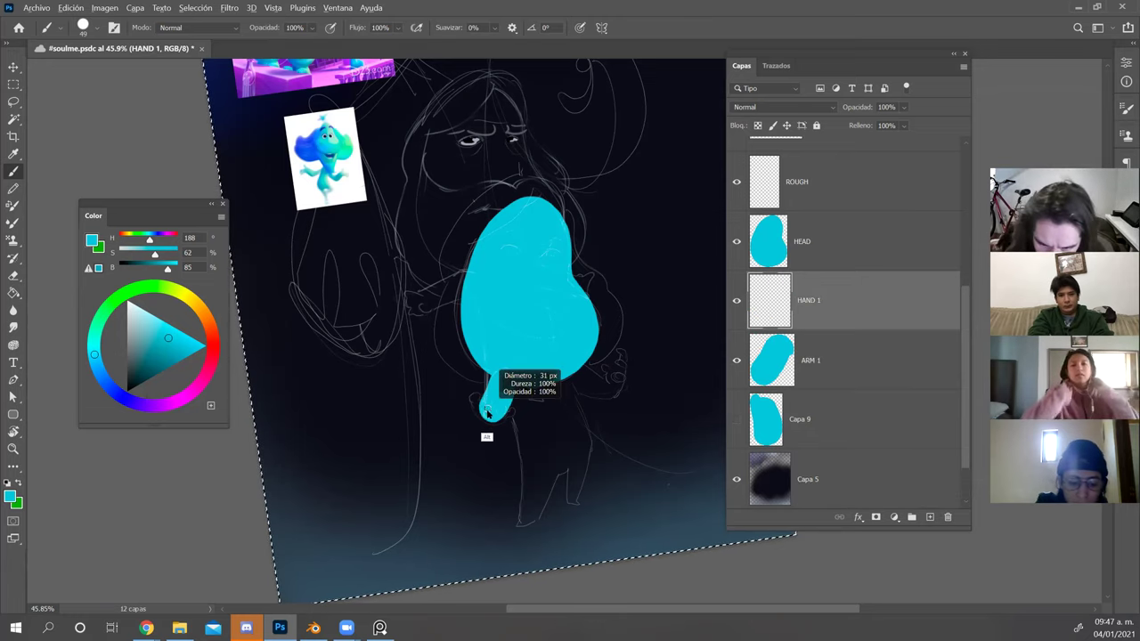
Outline the hand and its fingers in turquoise around the end of the arm on HAND 1, using an 18 px brush.
{"action": "key", "text": "z"}
{"action": "left_click_drag", "start_coordinate": [490, 400], "coordinate": [517, 400]}
{"action": "key", "text": "b"}
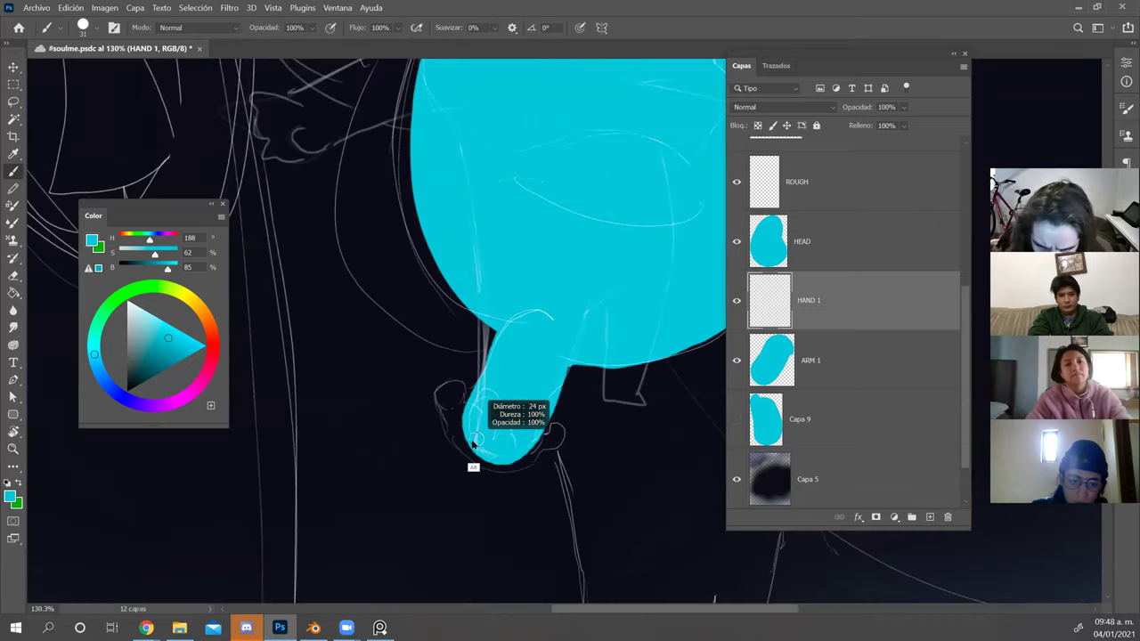
{"action": "mouse_move", "coordinate": [495, 464]}
{"action": "left_mouse_down"}
{"action": "mouse_move", "coordinate": [445, 438]}
{"action": "mouse_move", "coordinate": [437, 394]}
{"action": "mouse_move", "coordinate": [458, 384]}
{"action": "left_mouse_up"}
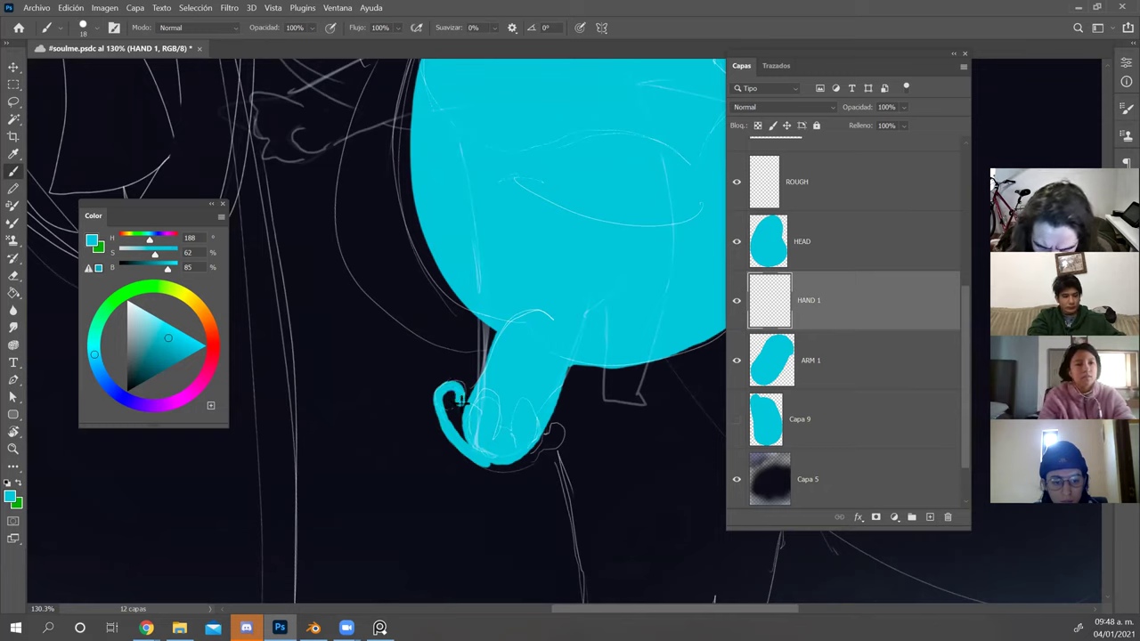
{"action": "mouse_move", "coordinate": [494, 406]}
{"action": "left_mouse_down"}
{"action": "mouse_move", "coordinate": [508, 437]}
{"action": "mouse_move", "coordinate": [532, 415]}
{"action": "left_mouse_up"}
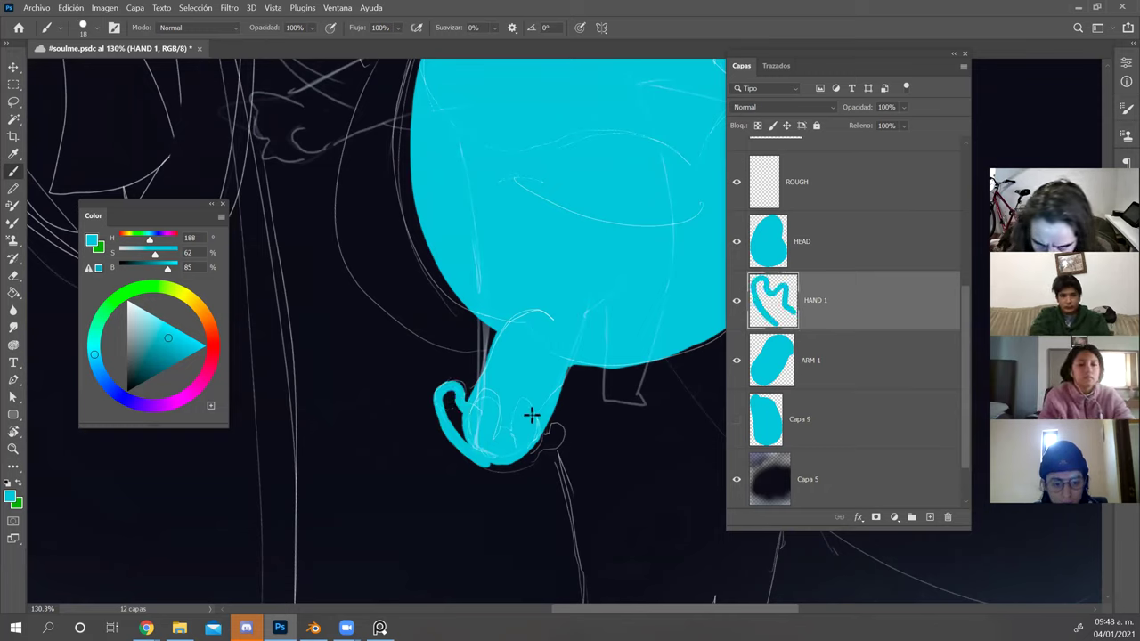
{"action": "mouse_move", "coordinate": [539, 457]}
{"action": "left_mouse_down"}
{"action": "mouse_move", "coordinate": [478, 460]}
{"action": "mouse_move", "coordinate": [488, 459]}
{"action": "left_mouse_up"}
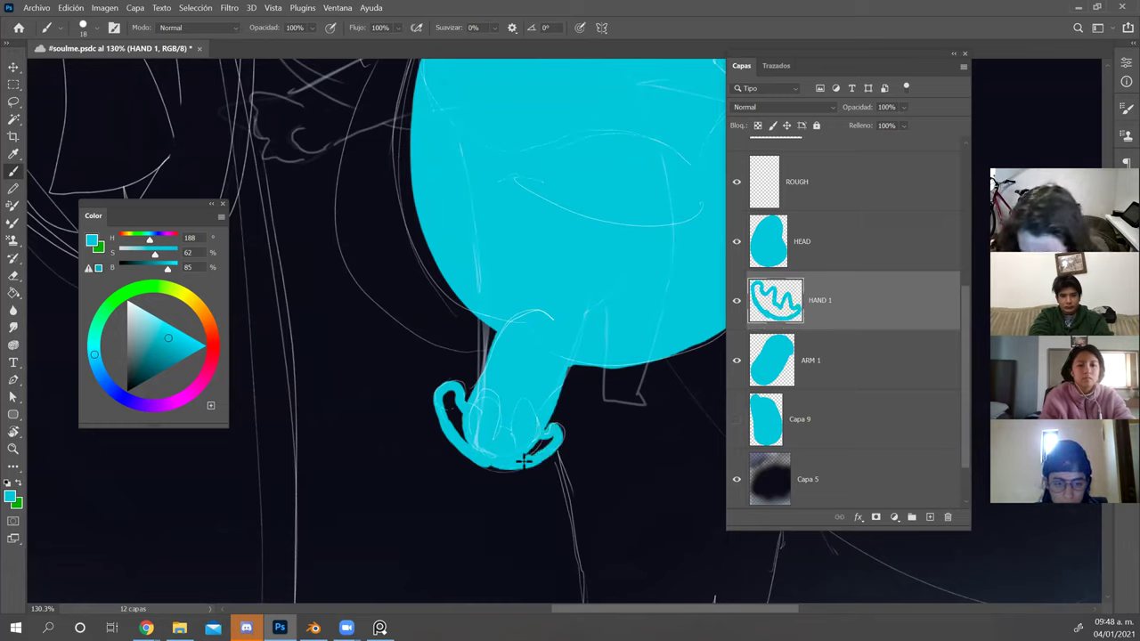
Hide the ARM 1 layer and fill the palm and fingers on HAND 1 with solid turquoise.
{"action": "mouse_move", "coordinate": [450, 403]}
{"action": "left_mouse_down"}
{"action": "mouse_move", "coordinate": [501, 449]}
{"action": "mouse_move", "coordinate": [542, 437]}
{"action": "mouse_move", "coordinate": [519, 459]}
{"action": "left_mouse_up"}
{"action": "left_click", "coordinate": [736, 362]}
{"action": "mouse_move", "coordinate": [524, 413]}
{"action": "left_mouse_down"}
{"action": "mouse_move", "coordinate": [541, 442]}
{"action": "mouse_move", "coordinate": [552, 436]}
{"action": "left_mouse_up"}
{"action": "mouse_move", "coordinate": [559, 431]}
{"action": "left_mouse_down"}
{"action": "mouse_move", "coordinate": [510, 458]}
{"action": "mouse_move", "coordinate": [536, 451]}
{"action": "mouse_move", "coordinate": [522, 434]}
{"action": "mouse_move", "coordinate": [508, 444]}
{"action": "mouse_move", "coordinate": [493, 401]}
{"action": "mouse_move", "coordinate": [495, 425]}
{"action": "mouse_move", "coordinate": [480, 413]}
{"action": "mouse_move", "coordinate": [490, 431]}
{"action": "mouse_move", "coordinate": [440, 403]}
{"action": "left_mouse_up"}
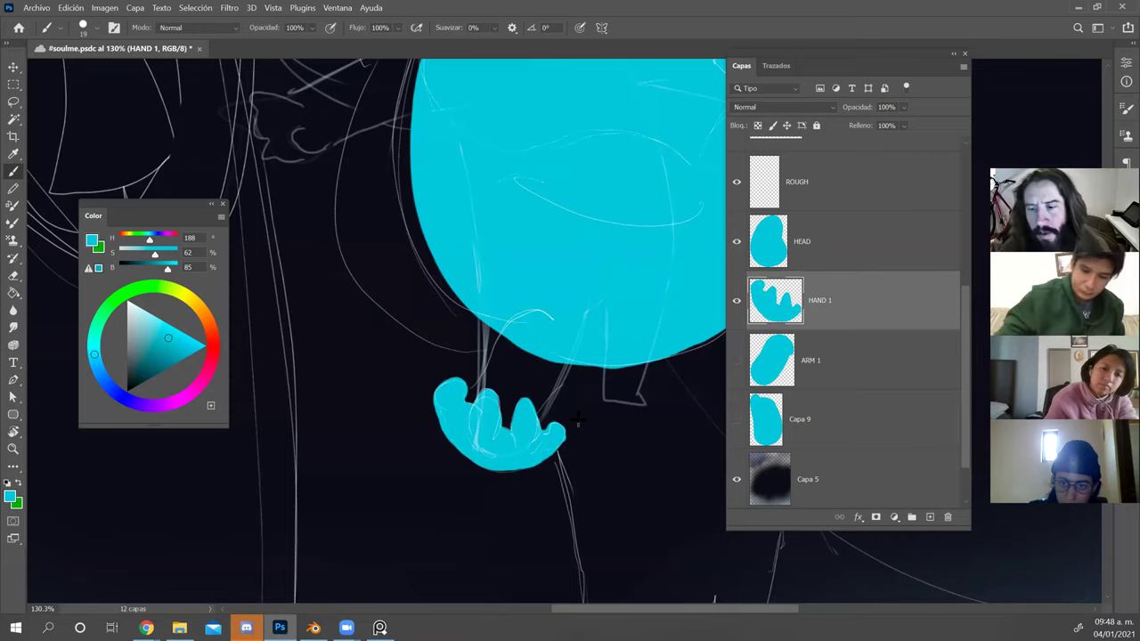
Refine the smallest finger nearest the torso on HAND 1 by erasing and repainting its contour.
{"action": "key", "text": "e"}
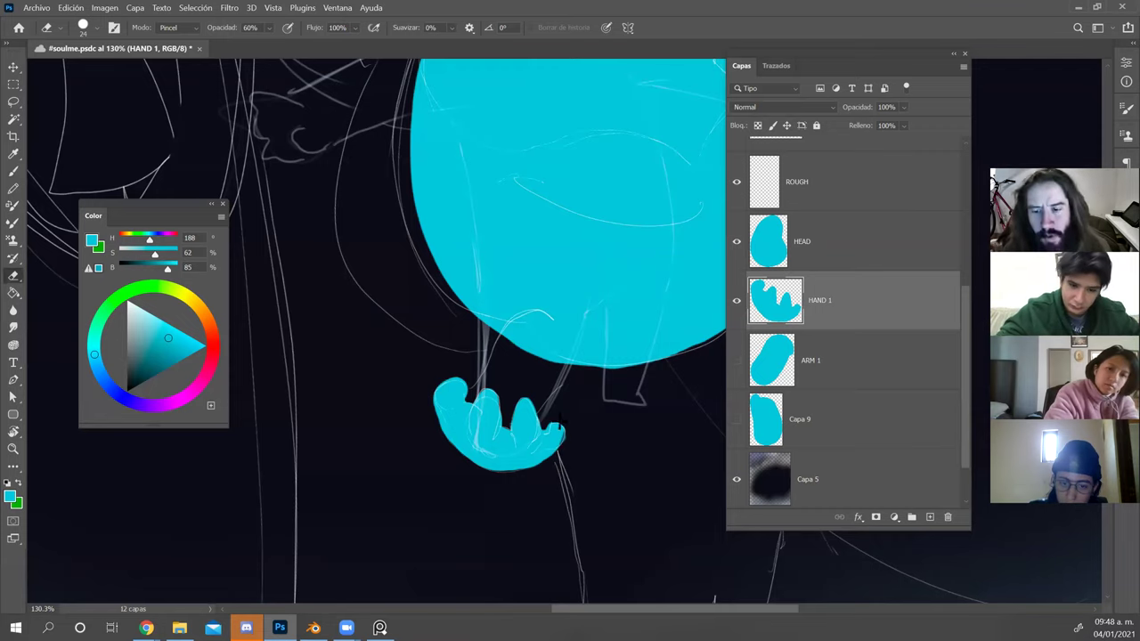
{"action": "key", "text": "b"}
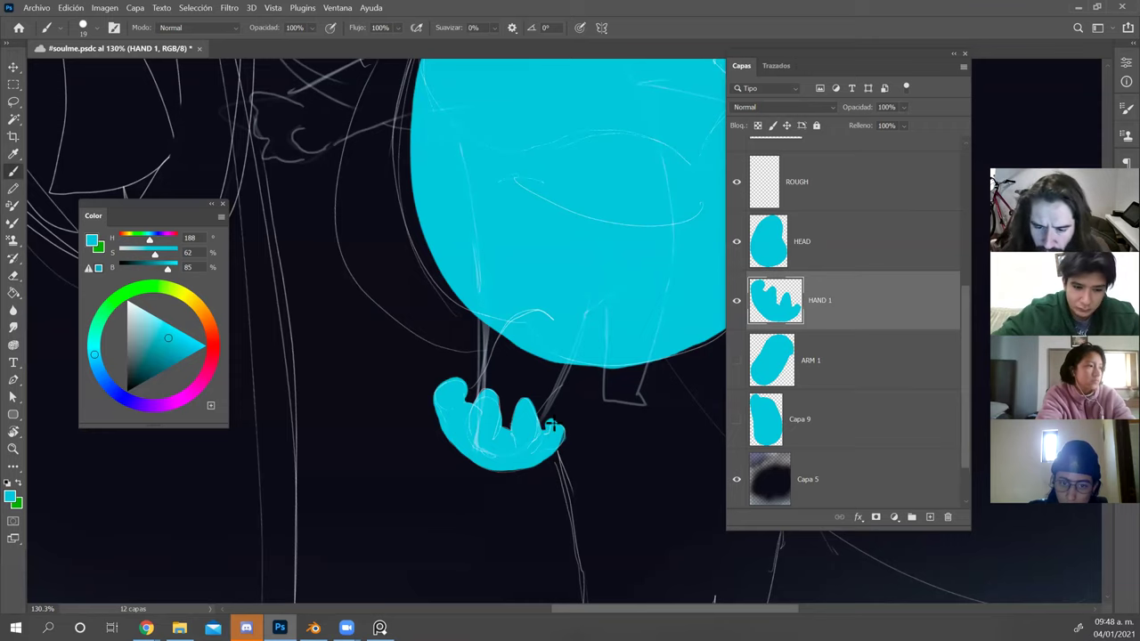
{"action": "left_click_drag", "start_coordinate": [558, 431], "coordinate": [555, 447]}
{"action": "key", "text": "e"}
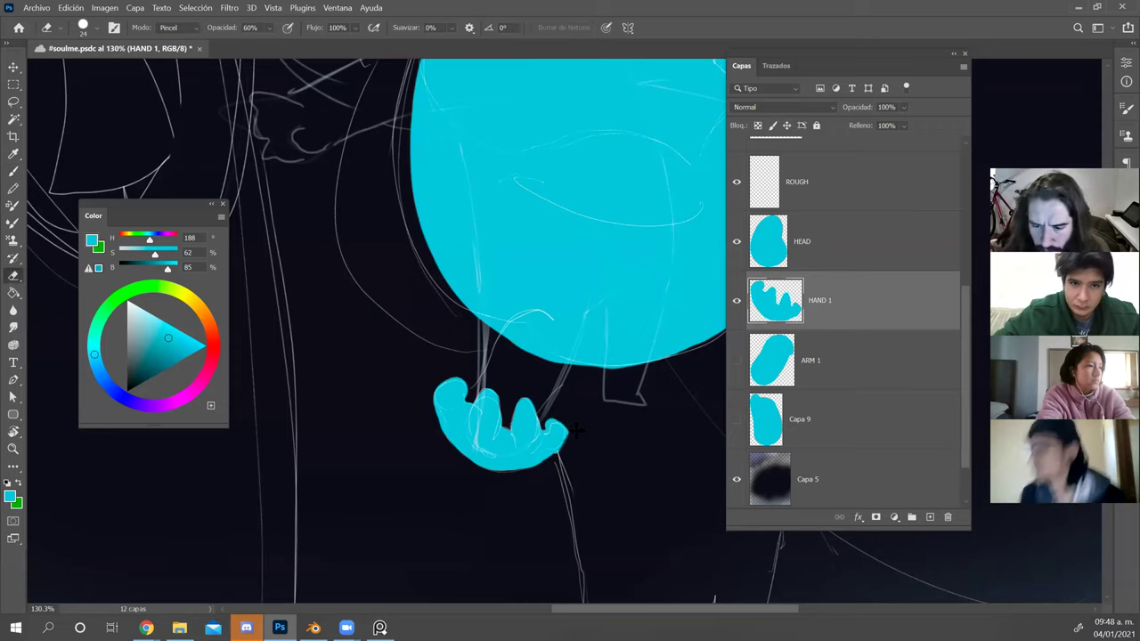
Show the ARM 1 layer and clean up the arm's edge near the wrist with the eraser and a 19 px turquoise brush.
{"action": "left_click", "coordinate": [738, 374]}
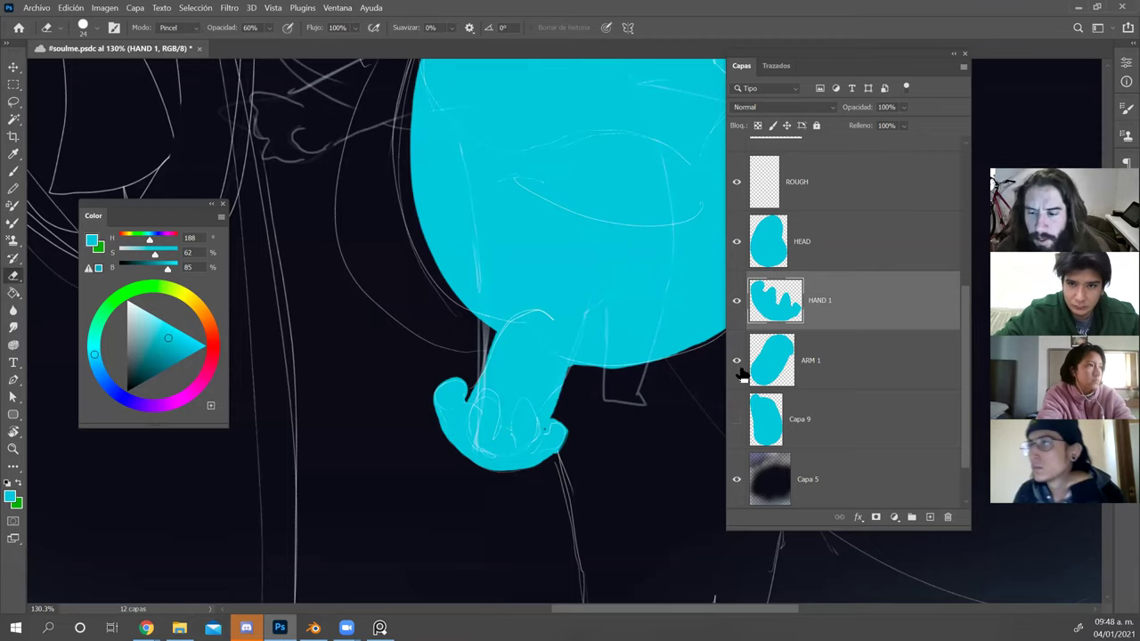
{"action": "left_click", "coordinate": [808, 365]}
{"action": "key", "text": "b"}
{"action": "right_click", "coordinate": [552, 400], "text": "alt"}
{"action": "left_click_drag", "start_coordinate": [542, 433], "coordinate": [537, 442]}
{"action": "key", "text": "e"}
{"action": "mouse_move", "coordinate": [561, 391]}
{"action": "left_mouse_down"}
{"action": "mouse_move", "coordinate": [531, 437]}
{"action": "mouse_move", "coordinate": [580, 381]}
{"action": "mouse_move", "coordinate": [522, 460]}
{"action": "mouse_move", "coordinate": [581, 377]}
{"action": "mouse_move", "coordinate": [510, 481]}
{"action": "left_mouse_up"}
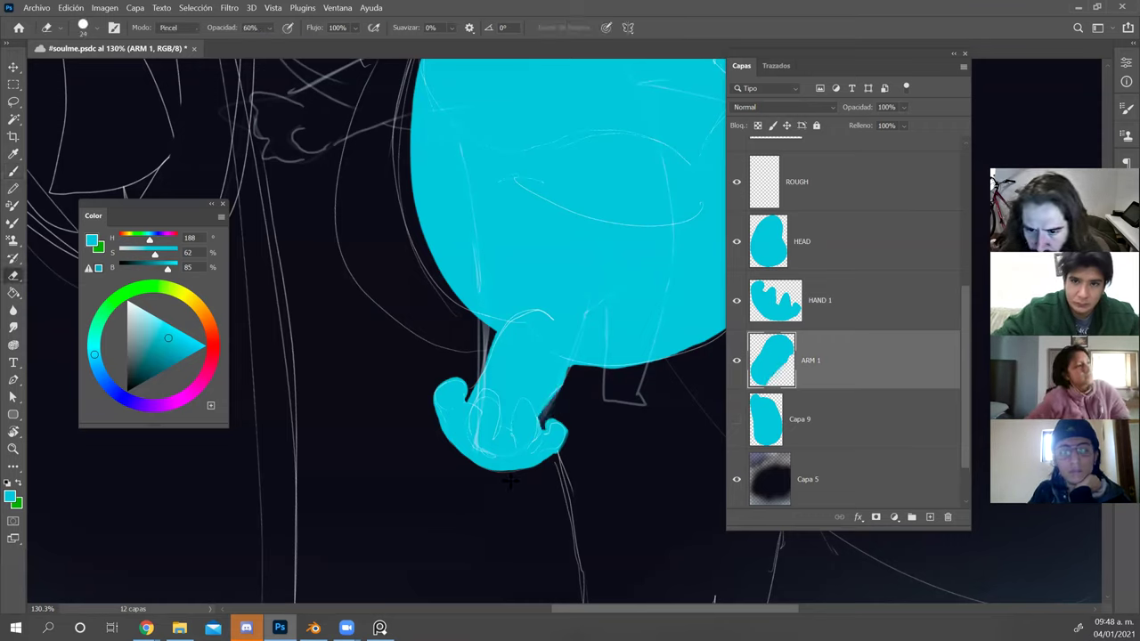
{"action": "key", "text": "b"}
{"action": "mouse_move", "coordinate": [537, 425]}
{"action": "left_mouse_down"}
{"action": "mouse_move", "coordinate": [557, 384]}
{"action": "mouse_move", "coordinate": [531, 433]}
{"action": "mouse_move", "coordinate": [565, 342]}
{"action": "left_mouse_up"}
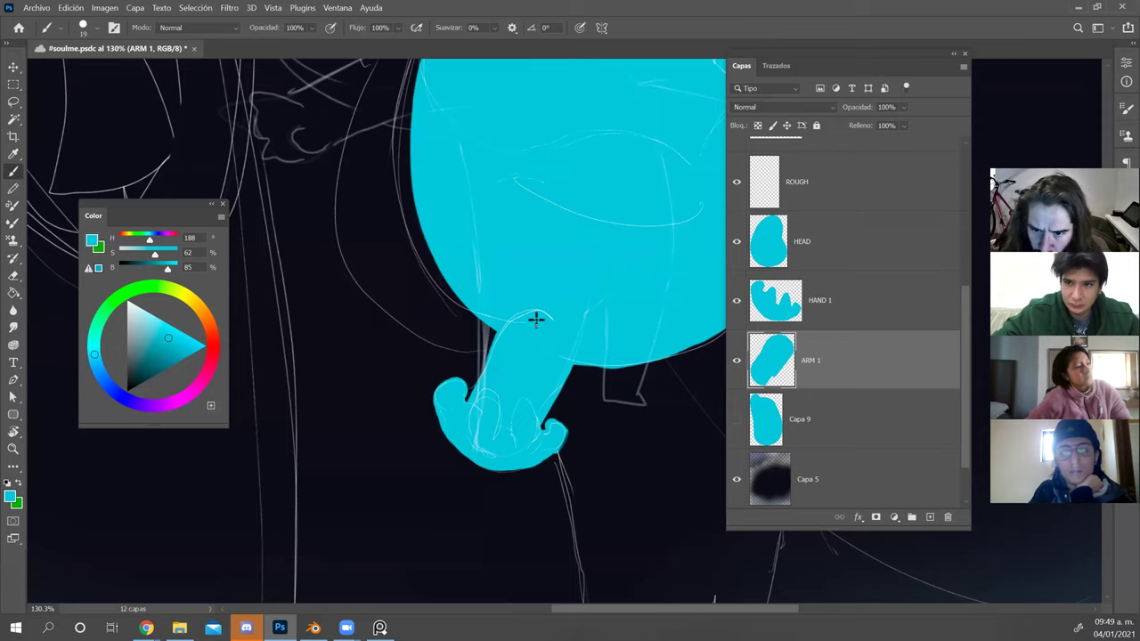
Show the Capa 9 torso layer and hide the HEAD and HAND 1 layers.
{"action": "left_click", "coordinate": [735, 419]}
{"action": "left_click", "coordinate": [735, 241]}
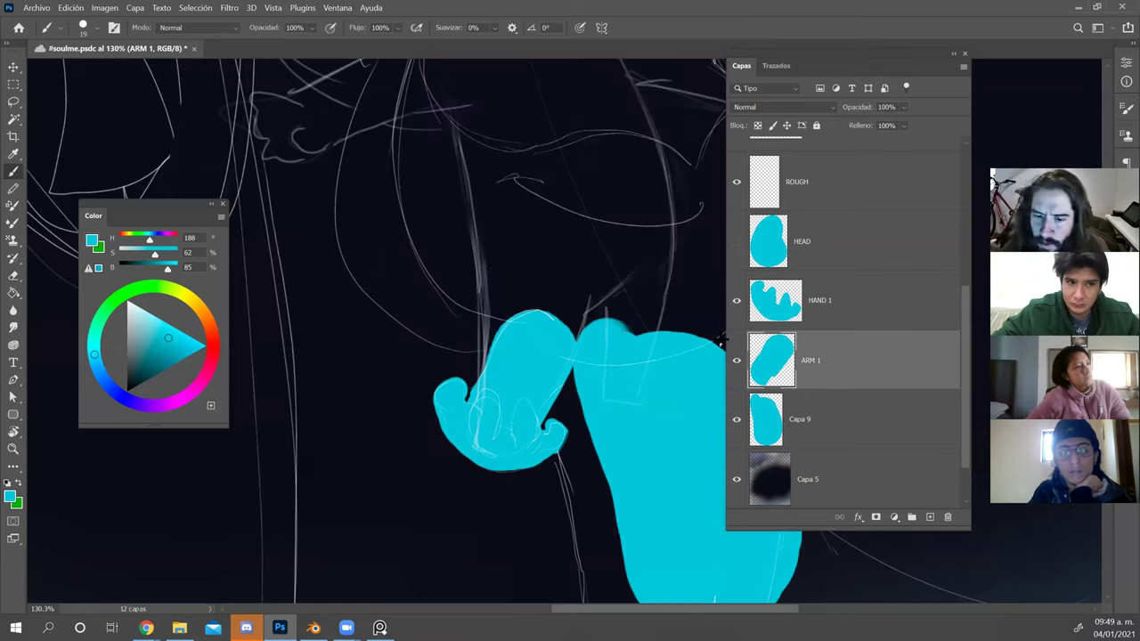
{"action": "left_click", "coordinate": [735, 300]}
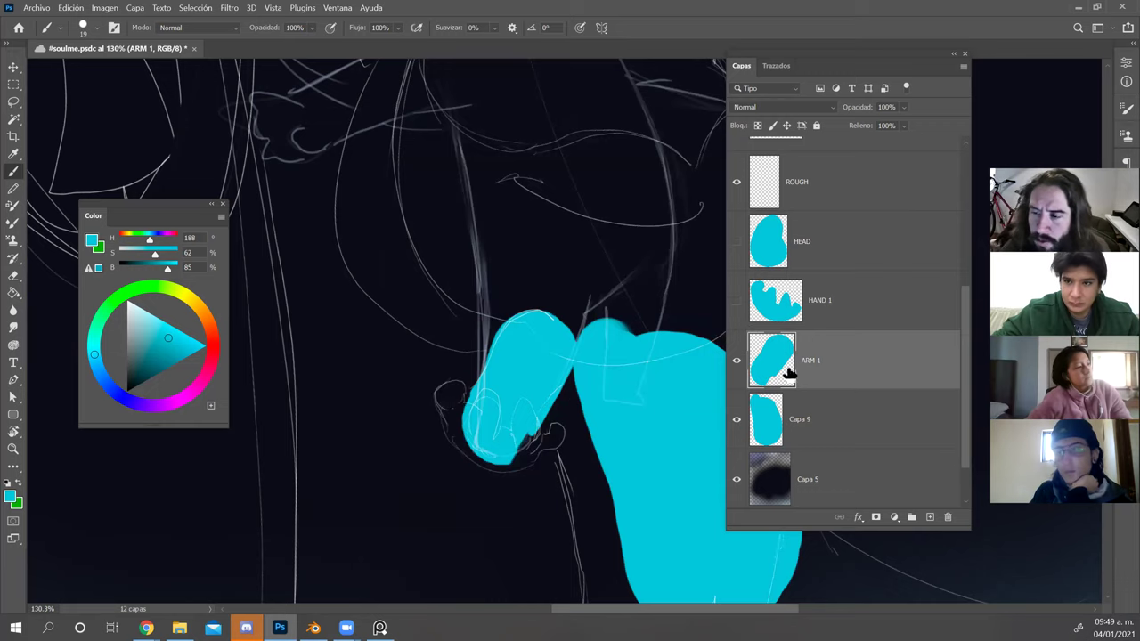
Trim the outer edge of the forearm on the ARM 1 layer with the 15 px eraser.
{"action": "key", "text": "e"}
{"action": "left_click_drag", "start_coordinate": [466, 410], "coordinate": [475, 379]}
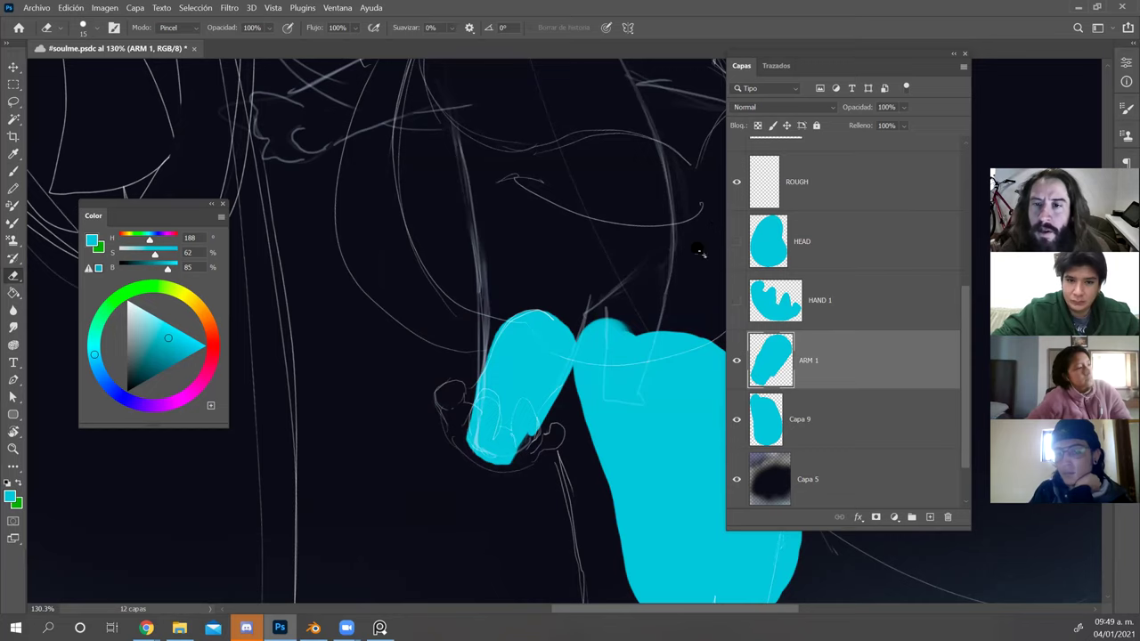
Hide the ROUGH and FACE layers so only the Capa 2 sketch guides the painting.
{"action": "key", "text": "z"}
{"action": "left_click_drag", "start_coordinate": [691, 248], "coordinate": [674, 249]}
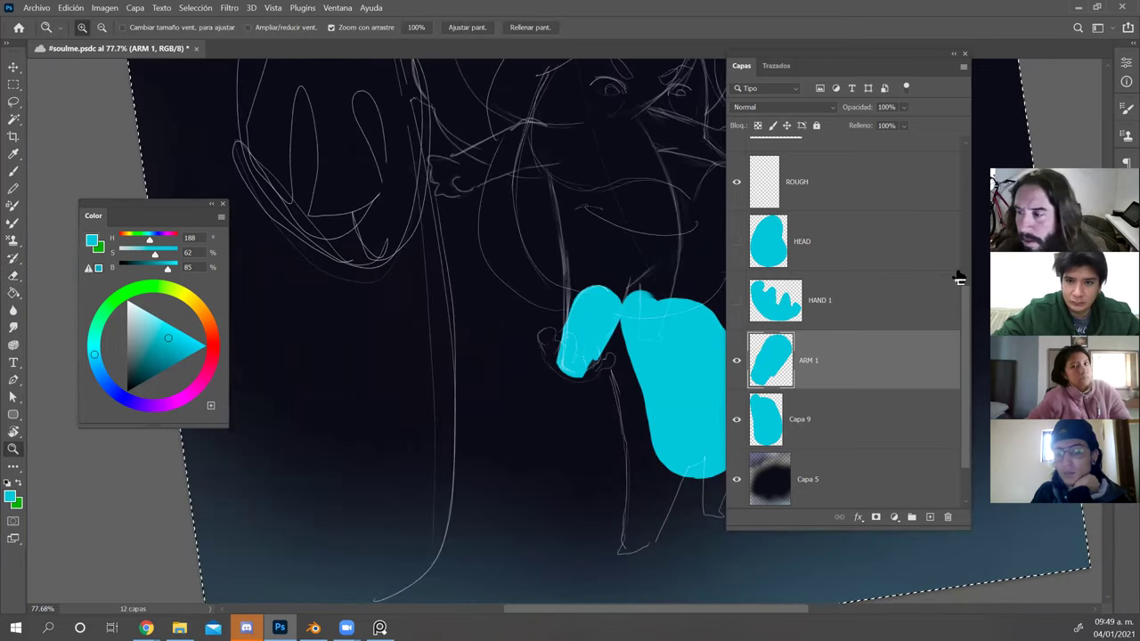
{"action": "left_click_drag", "start_coordinate": [965, 311], "coordinate": [932, 267]}
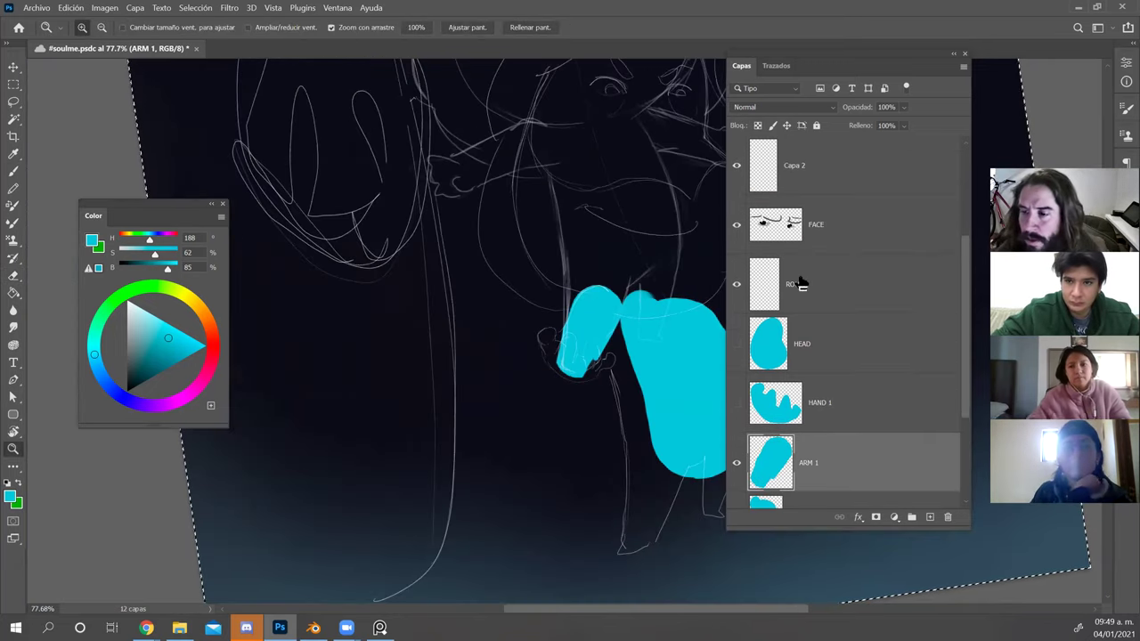
{"action": "left_click", "coordinate": [737, 284]}
{"action": "left_click", "coordinate": [737, 224]}
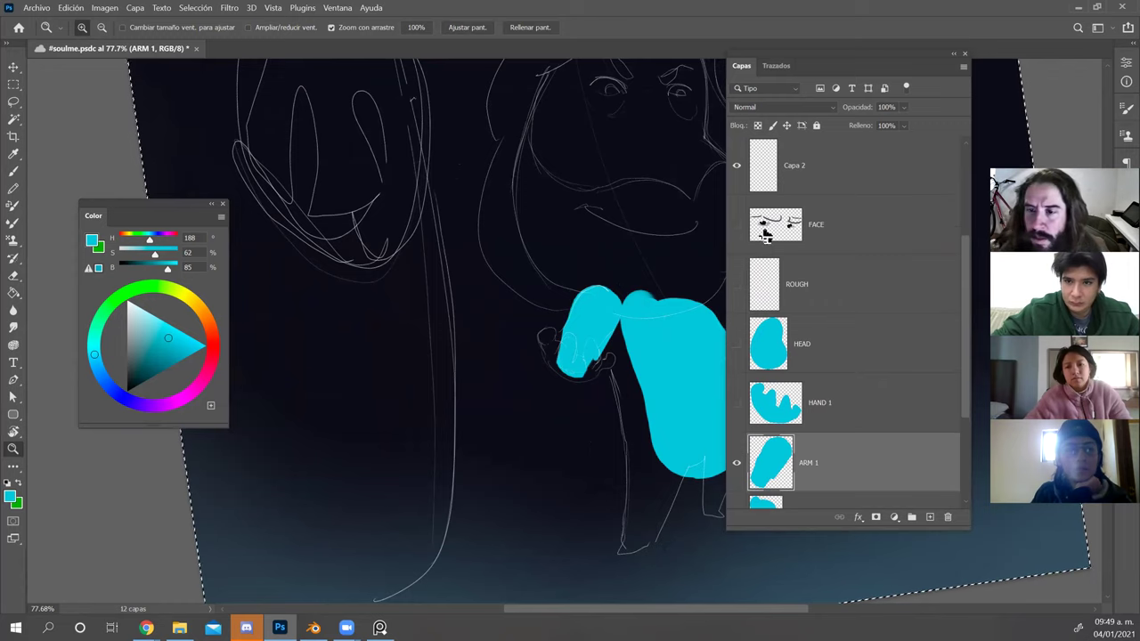
Round out the wrist end of ARM 1 with a 22 px turquoise brush.
{"action": "scroll", "coordinate": [944, 392], "scroll_direction": "down", "scroll_amount": 3}
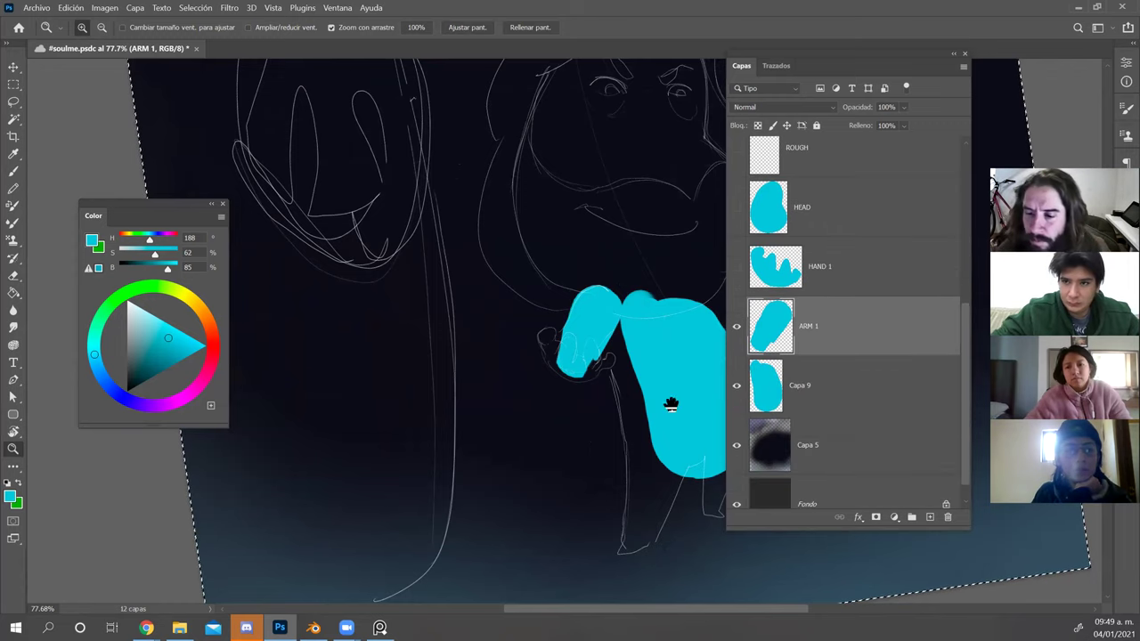
{"action": "left_click_drag", "start_coordinate": [670, 403], "coordinate": [619, 405]}
{"action": "key", "text": "b"}
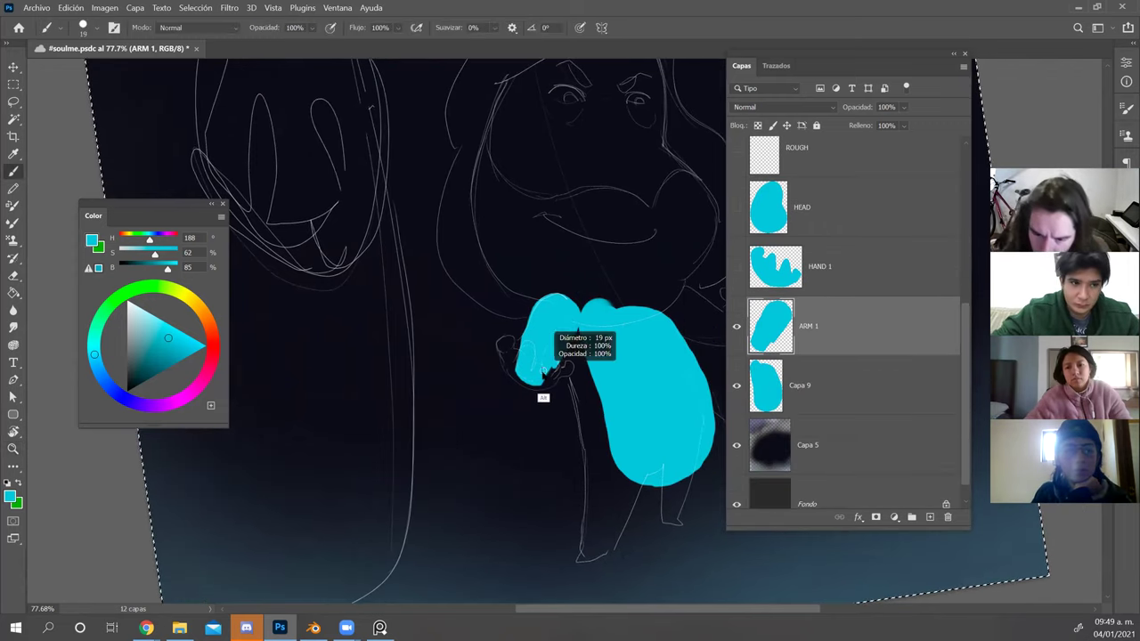
{"action": "left_click_drag", "start_coordinate": [541, 377], "coordinate": [516, 350]}
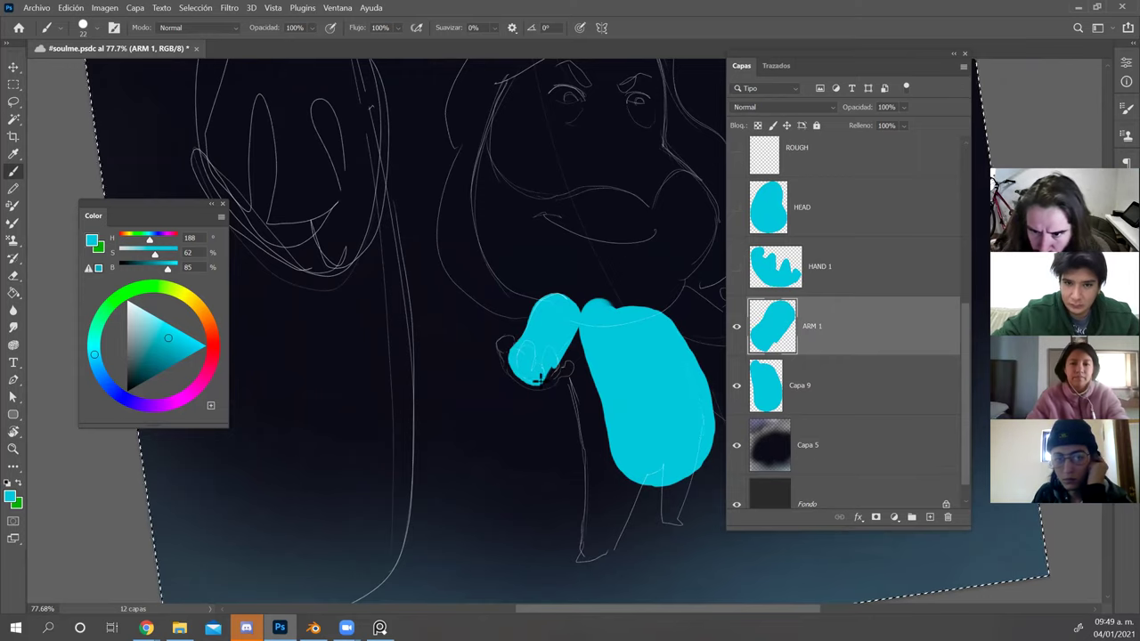
{"action": "left_click_drag", "start_coordinate": [651, 298], "coordinate": [568, 286]}
{"action": "key", "text": "v"}
{"action": "left_click_drag", "start_coordinate": [600, 426], "coordinate": [599, 425]}
{"action": "key", "text": "ctrl+z"}
{"action": "key", "text": "d"}
{"action": "key", "text": "b"}
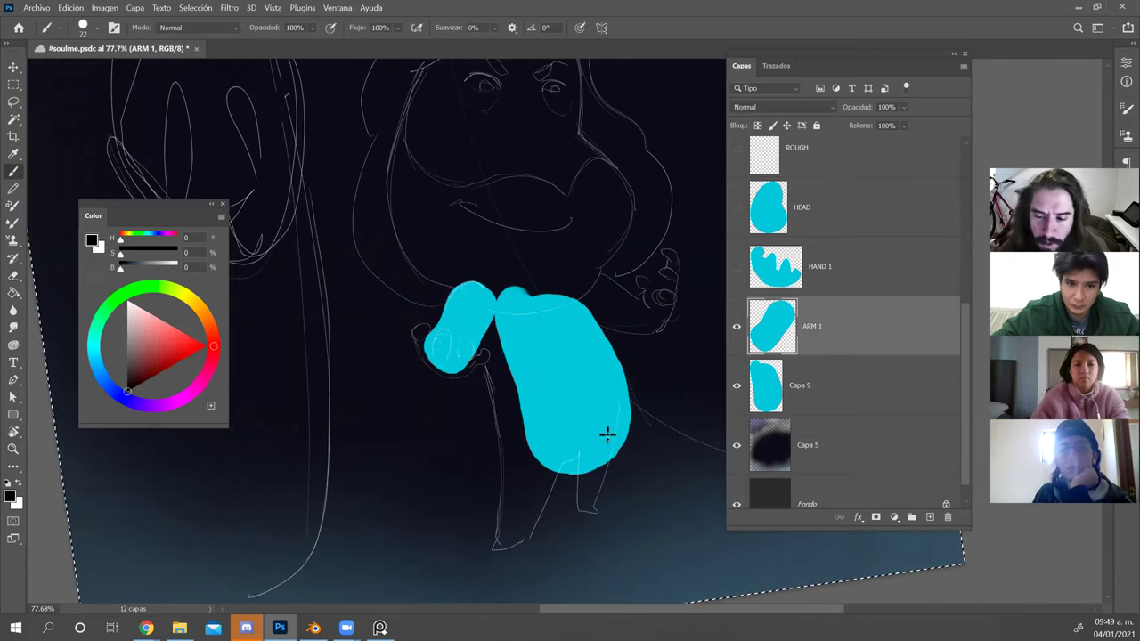
Clear the canvas selection and move the Capa 9 torso shape about 61 px sideways so it overlaps the arm.
{"action": "key", "text": "ctrl+d"}
{"action": "key", "text": "v"}
{"action": "left_click_drag", "start_coordinate": [606, 437], "coordinate": [575, 424]}
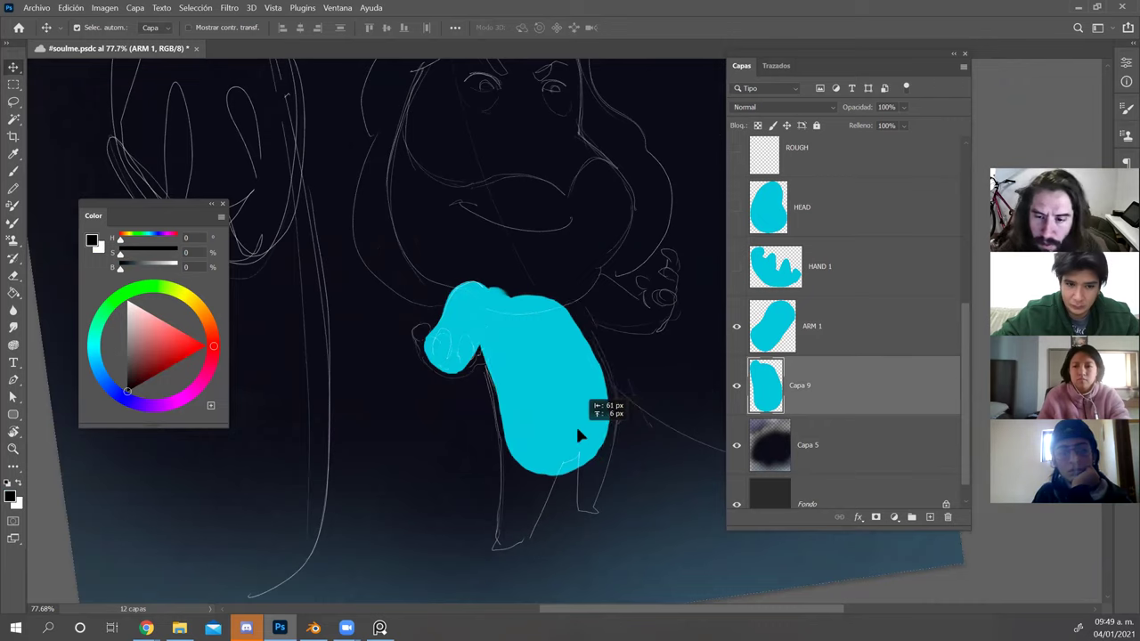
Rename the Capa 9 layer as TORSO.
{"action": "double_click", "coordinate": [799, 384]}
{"action": "type", "text": "TORSO"}
{"action": "key", "text": "Return"}
Sample the torso's turquoise and paint its outer side out to the sketch line with the 22 px brush.
{"action": "key", "text": "b"}
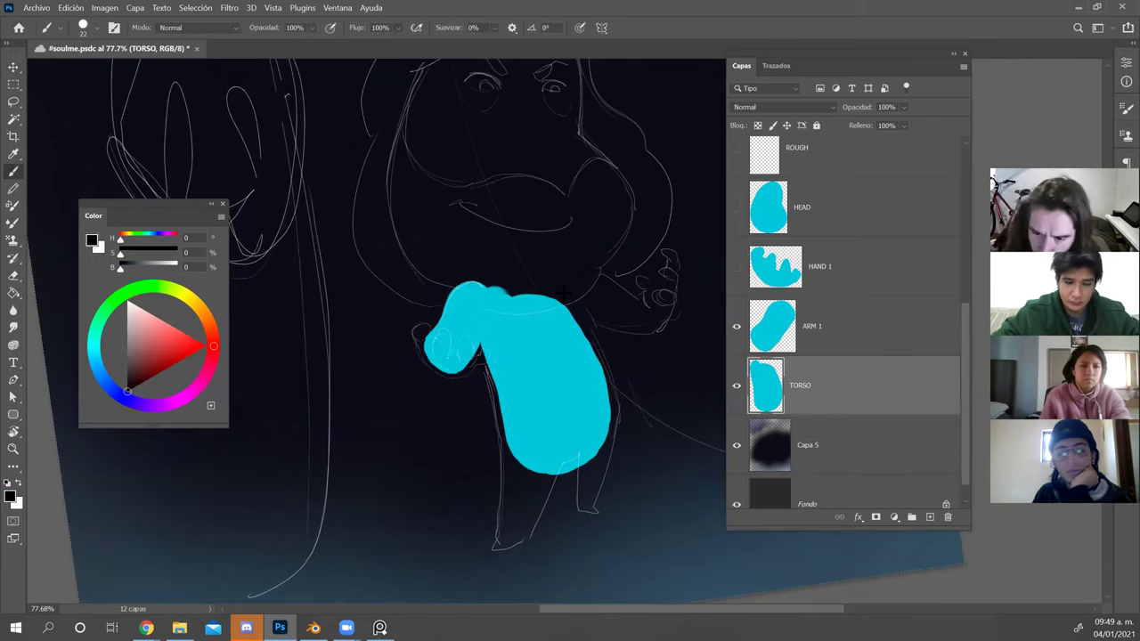
{"action": "left_click_drag", "start_coordinate": [579, 336], "coordinate": [600, 392]}
{"action": "key", "text": "ctrl+z"}
{"action": "left_click", "coordinate": [575, 383], "text": "alt"}
{"action": "mouse_move", "coordinate": [570, 298]}
{"action": "left_mouse_down"}
{"action": "mouse_move", "coordinate": [608, 387]}
{"action": "mouse_move", "coordinate": [568, 299]}
{"action": "mouse_move", "coordinate": [611, 399]}
{"action": "mouse_move", "coordinate": [588, 331]}
{"action": "mouse_move", "coordinate": [600, 434]}
{"action": "mouse_move", "coordinate": [605, 399]}
{"action": "mouse_move", "coordinate": [588, 332]}
{"action": "mouse_move", "coordinate": [612, 407]}
{"action": "mouse_move", "coordinate": [587, 332]}
{"action": "mouse_move", "coordinate": [617, 402]}
{"action": "left_mouse_up"}
Build up the torso's outer contour with long turquoise strokes from the shoulder down past the hip.
{"action": "key", "text": "r"}
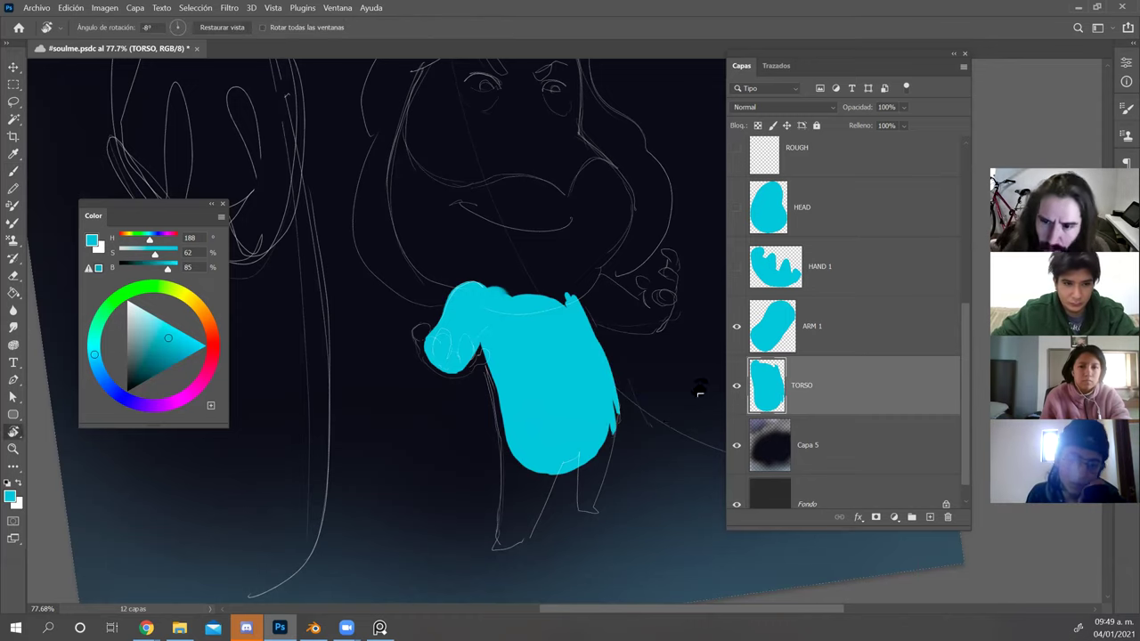
{"action": "left_click_drag", "start_coordinate": [700, 389], "coordinate": [522, 240]}
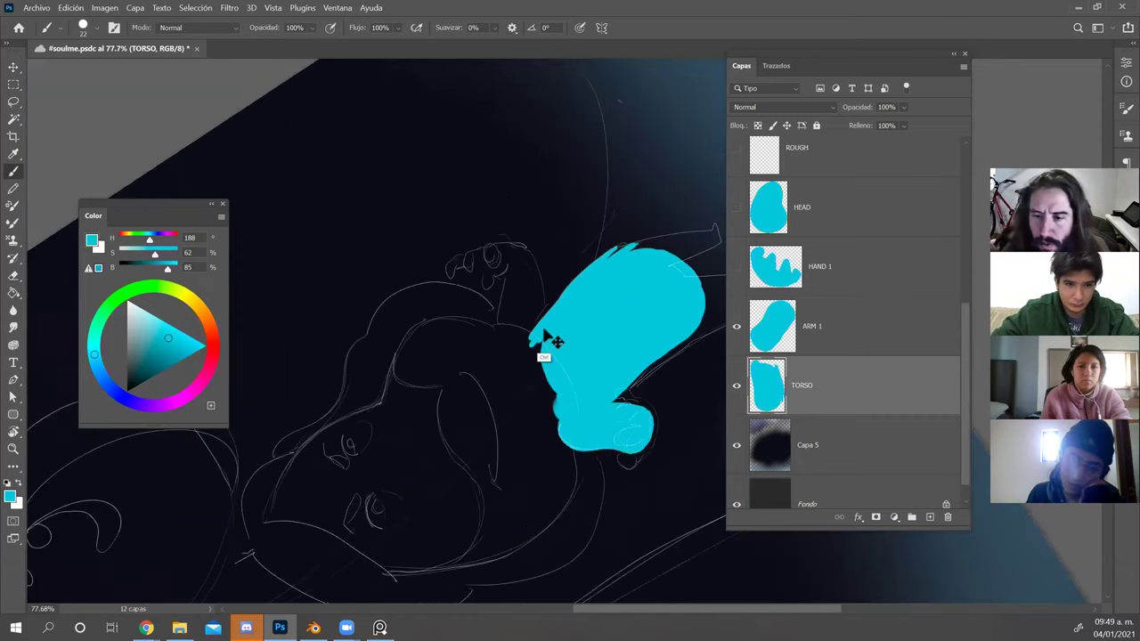
{"action": "mouse_move", "coordinate": [532, 340]}
{"action": "left_mouse_down"}
{"action": "mouse_move", "coordinate": [548, 313]}
{"action": "mouse_move", "coordinate": [626, 256]}
{"action": "left_mouse_up"}
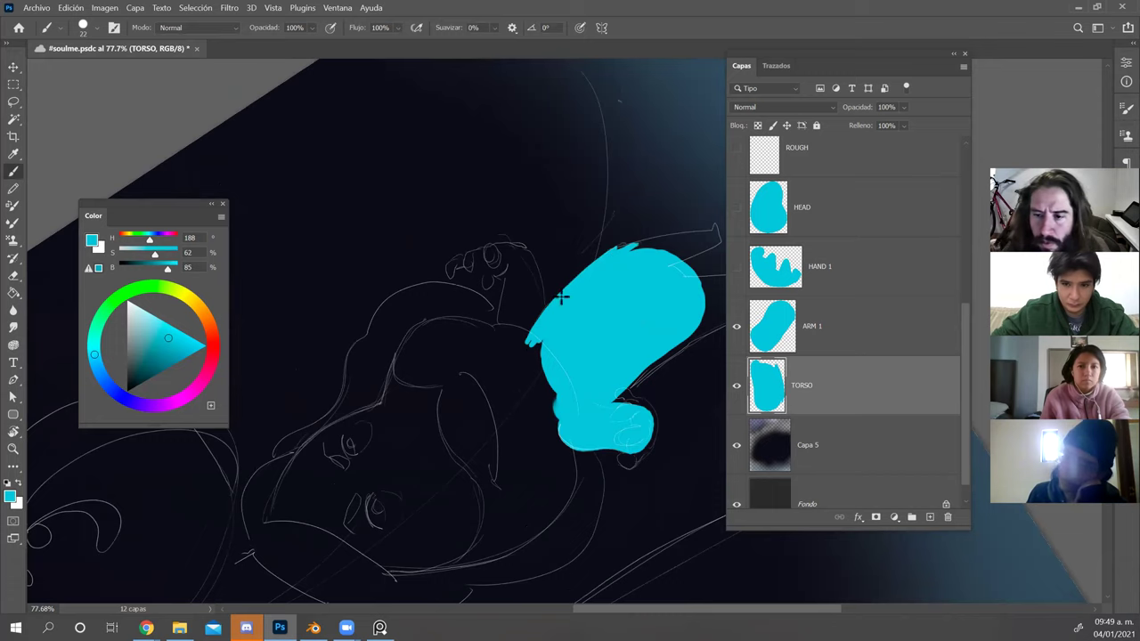
{"action": "left_click_drag", "start_coordinate": [561, 297], "coordinate": [665, 233]}
{"action": "left_click_drag", "start_coordinate": [541, 328], "coordinate": [661, 235]}
{"action": "key", "text": "Escape"}
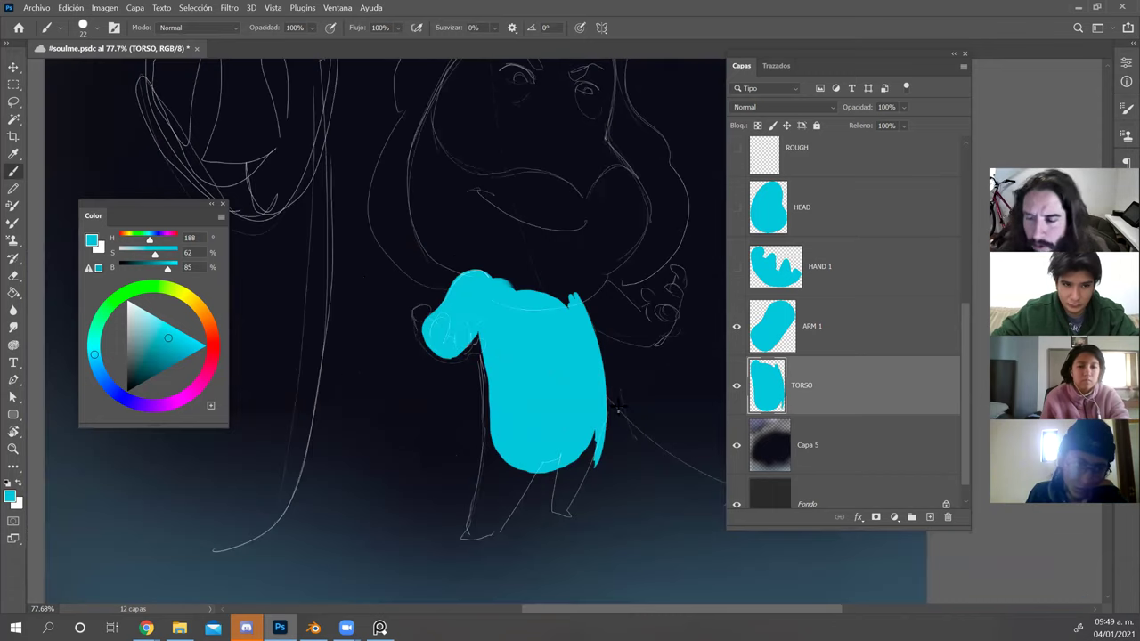
Erase the excess paint below the hip and trim the torso's lower outer edge to the sketch with the 15 px eraser.
{"action": "key", "text": "e"}
{"action": "mouse_move", "coordinate": [595, 467]}
{"action": "left_mouse_down"}
{"action": "mouse_move", "coordinate": [570, 493]}
{"action": "mouse_move", "coordinate": [624, 405]}
{"action": "mouse_move", "coordinate": [579, 477]}
{"action": "left_mouse_up"}
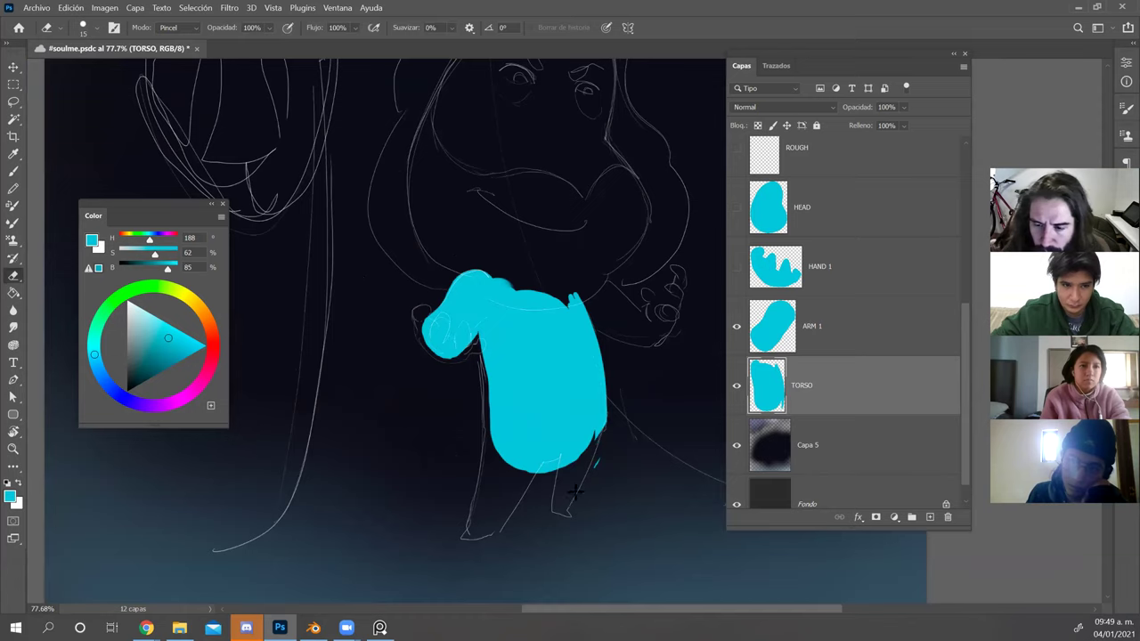
{"action": "key", "text": "b"}
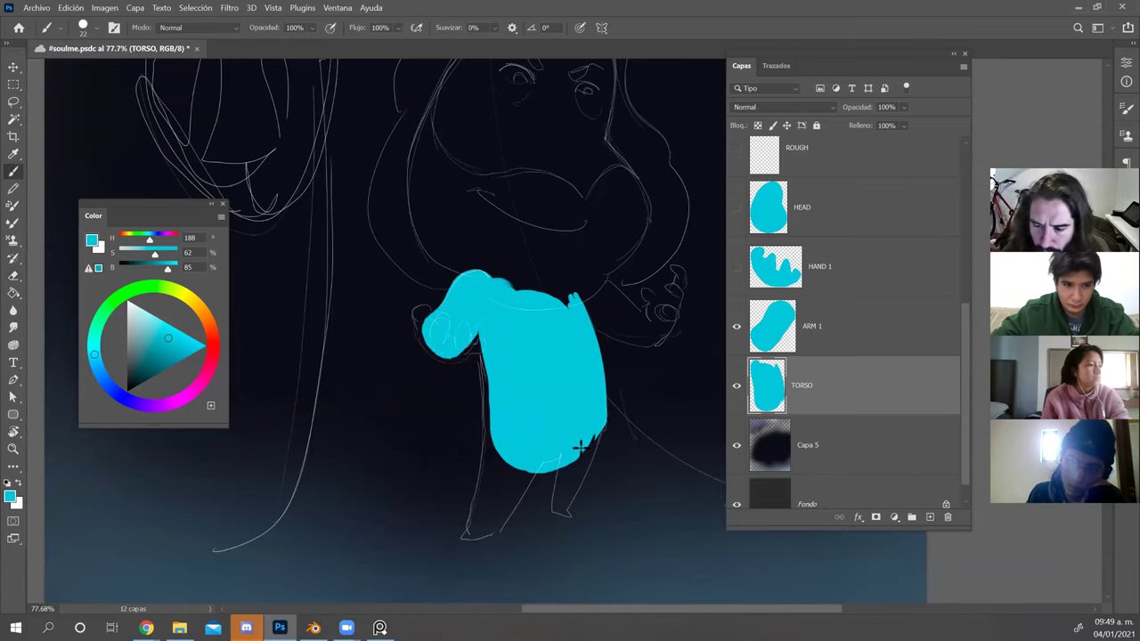
{"action": "key", "text": "r"}
{"action": "mouse_move", "coordinate": [616, 430]}
{"action": "left_mouse_down"}
{"action": "mouse_move", "coordinate": [674, 379]}
{"action": "mouse_move", "coordinate": [606, 475]}
{"action": "left_mouse_up"}
{"action": "key", "text": "e"}
{"action": "left_click_drag", "start_coordinate": [607, 473], "coordinate": [631, 444]}
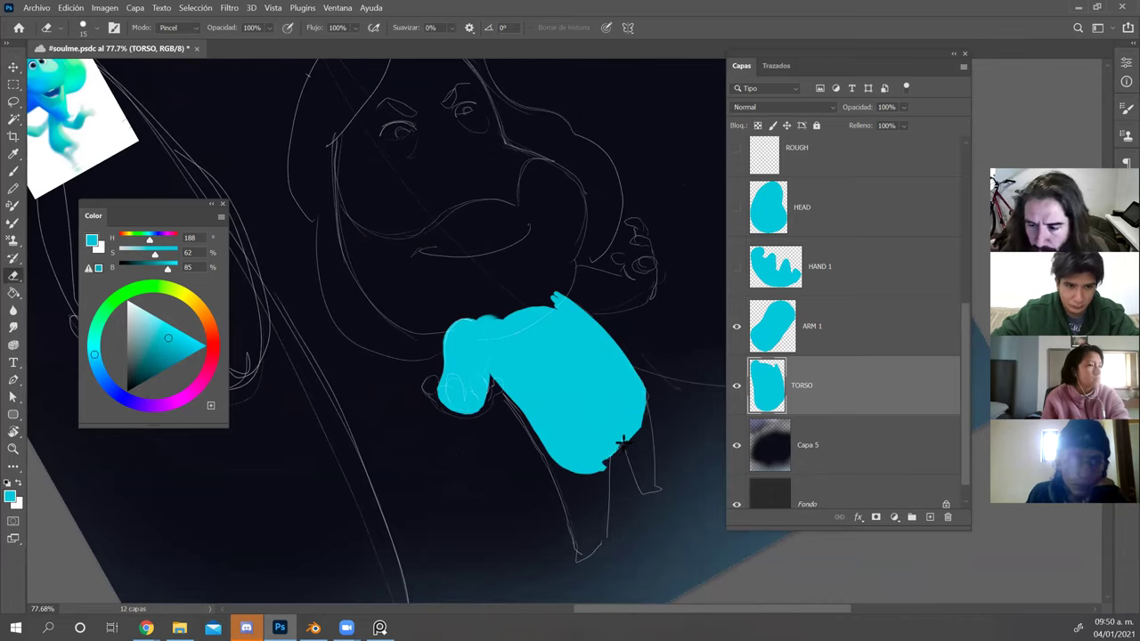
{"action": "mouse_move", "coordinate": [629, 443]}
{"action": "left_mouse_down"}
{"action": "mouse_move", "coordinate": [638, 425]}
{"action": "mouse_move", "coordinate": [622, 455]}
{"action": "left_mouse_up"}
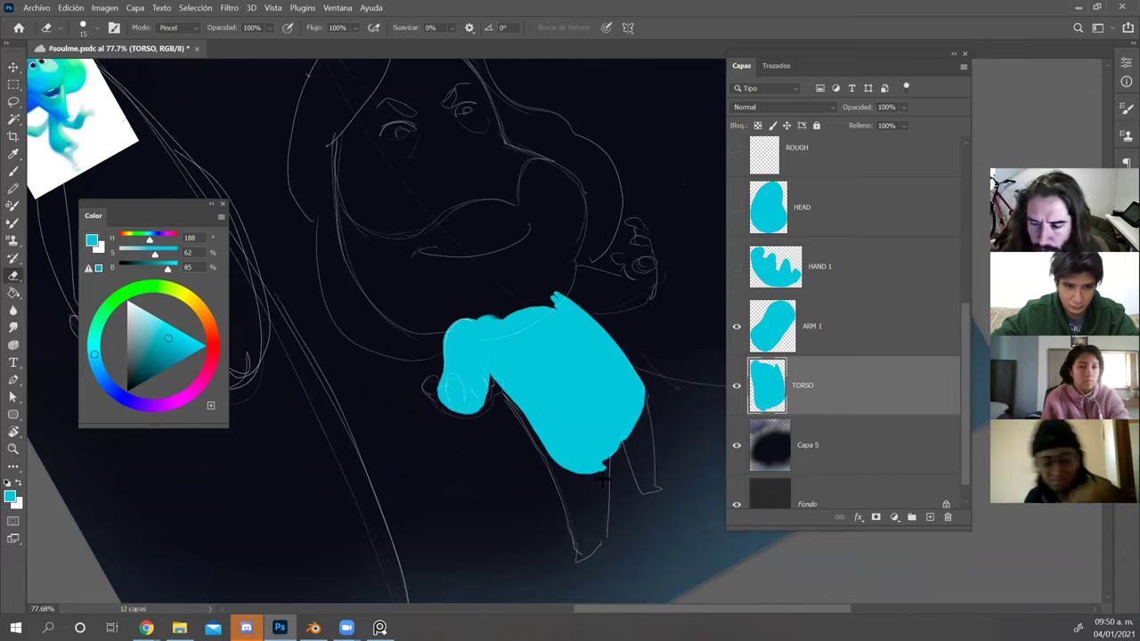
Trim the torso's bottom edge with the eraser and widen its inner side beneath the arm with the 22 px brush.
{"action": "key", "text": "Escape"}
{"action": "mouse_move", "coordinate": [542, 470]}
{"action": "left_mouse_down"}
{"action": "mouse_move", "coordinate": [478, 428]}
{"action": "mouse_move", "coordinate": [548, 473]}
{"action": "left_mouse_up"}
{"action": "key", "text": "b"}
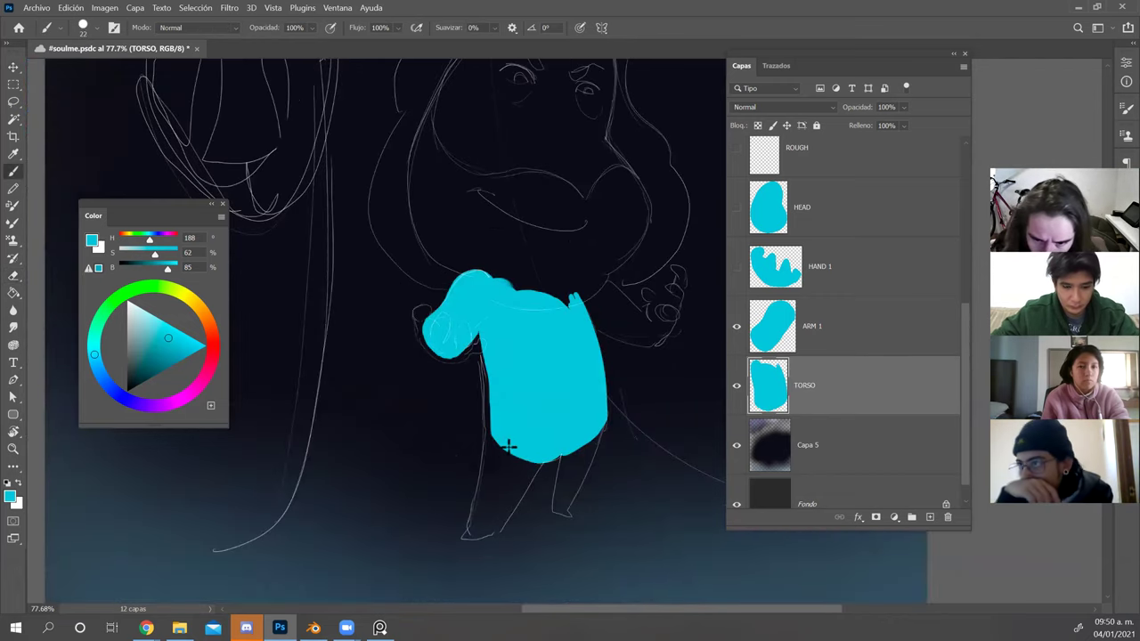
{"action": "left_click_drag", "start_coordinate": [487, 392], "coordinate": [479, 320]}
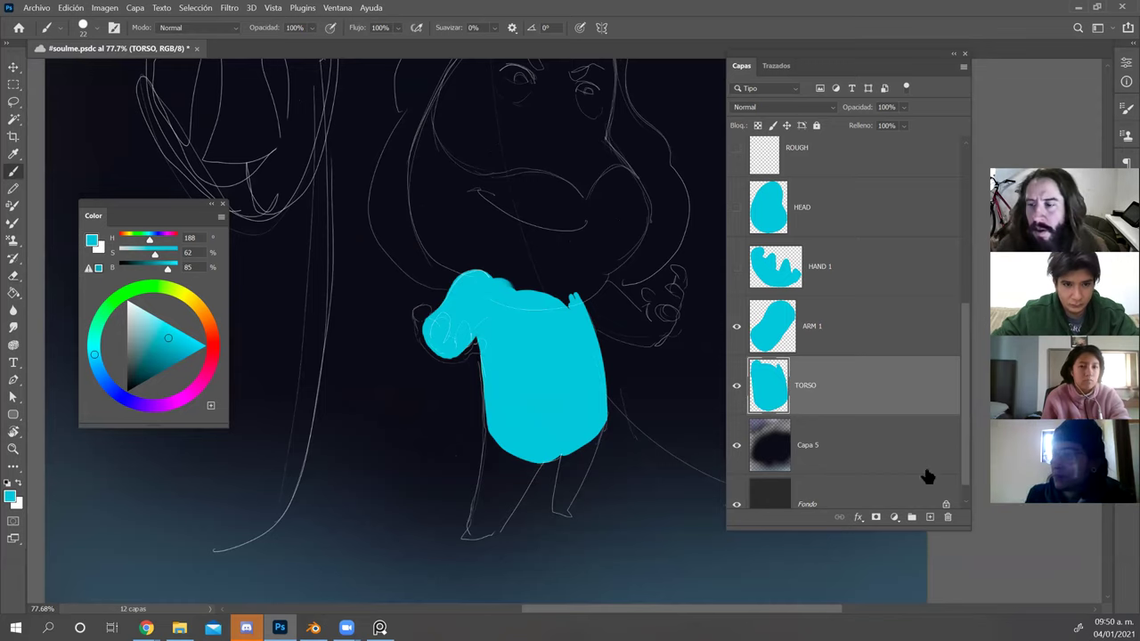
Create a new layer above TORSO and name it LEG 1.
{"action": "left_click", "coordinate": [930, 516]}
{"action": "double_click", "coordinate": [806, 385]}
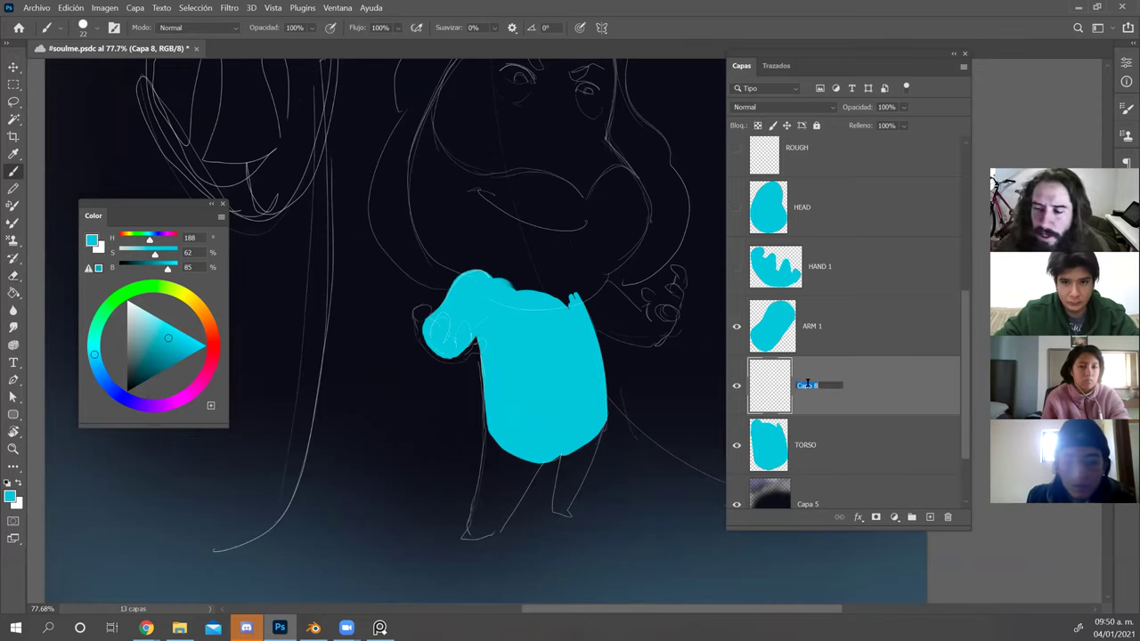
{"action": "type", "text": "LEG 1"}
{"action": "key", "text": "Return"}
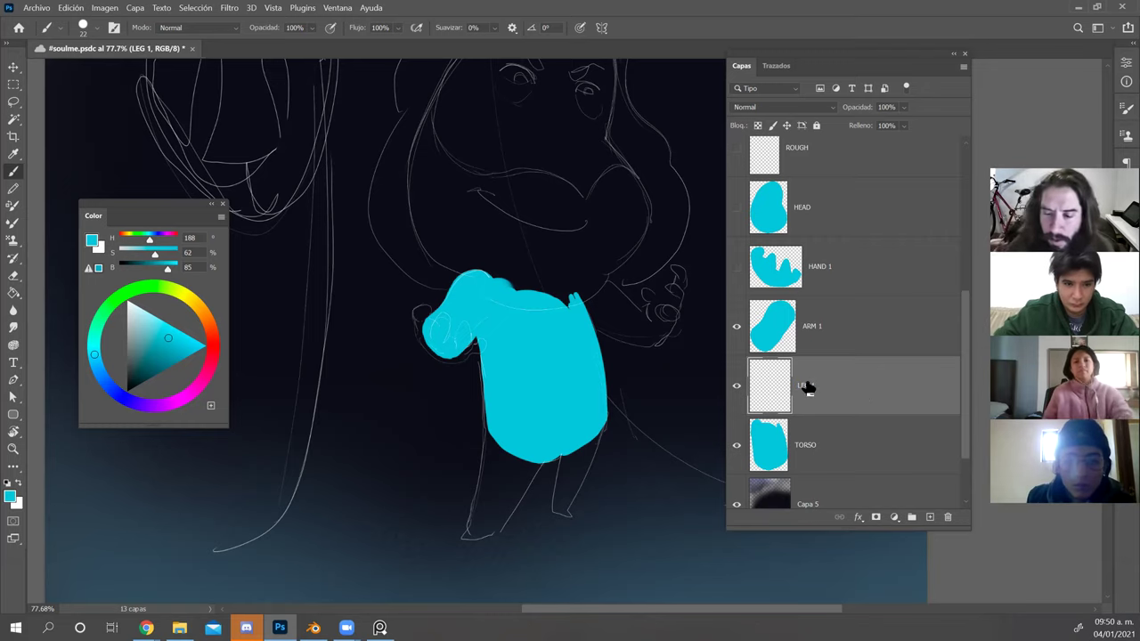
Outline the leg below the arm on LEG 1 with an 11 px turquoise brush, following the sketch from torso to foot.
{"action": "left_click", "coordinate": [466, 533]}
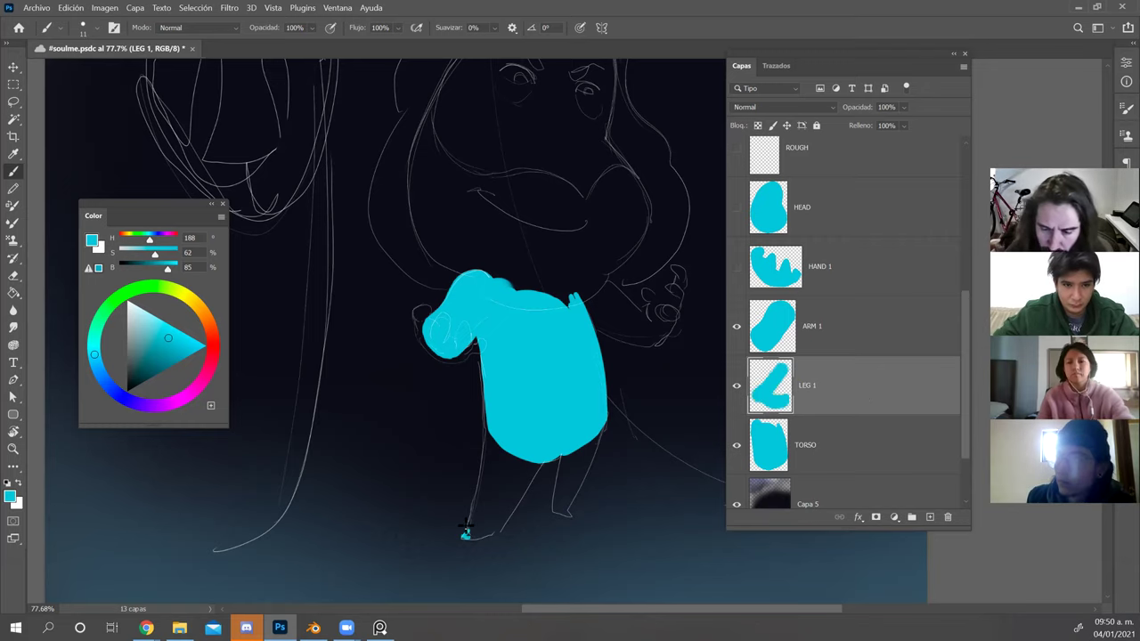
{"action": "left_click_drag", "start_coordinate": [465, 534], "coordinate": [474, 414]}
{"action": "key", "text": "ctrl+z"}
{"action": "left_click_drag", "start_coordinate": [465, 534], "coordinate": [486, 418]}
{"action": "mouse_move", "coordinate": [464, 535]}
{"action": "left_mouse_down"}
{"action": "mouse_move", "coordinate": [511, 526]}
{"action": "mouse_move", "coordinate": [499, 529]}
{"action": "mouse_move", "coordinate": [555, 419]}
{"action": "mouse_move", "coordinate": [504, 531]}
{"action": "mouse_move", "coordinate": [546, 455]}
{"action": "mouse_move", "coordinate": [504, 526]}
{"action": "mouse_move", "coordinate": [541, 452]}
{"action": "left_mouse_up"}
{"action": "key", "text": "ctrl+z"}
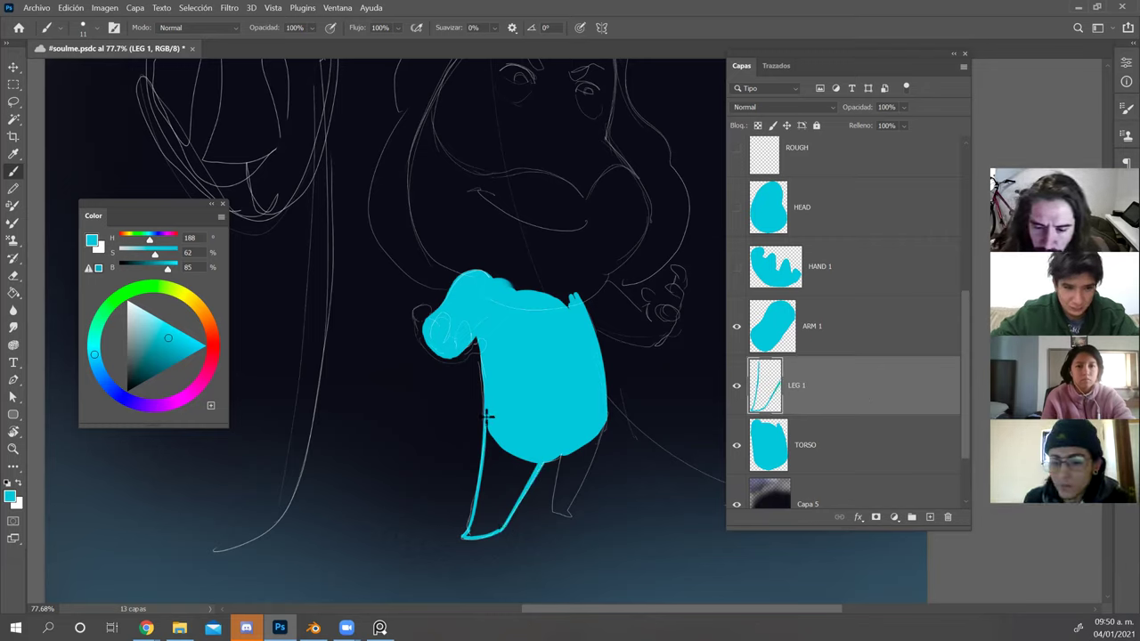
Fill the outlined leg on LEG 1 with turquoise using the Paint Bucket.
{"action": "key", "text": "g"}
{"action": "left_click", "coordinate": [499, 508]}
{"action": "key", "text": "b"}
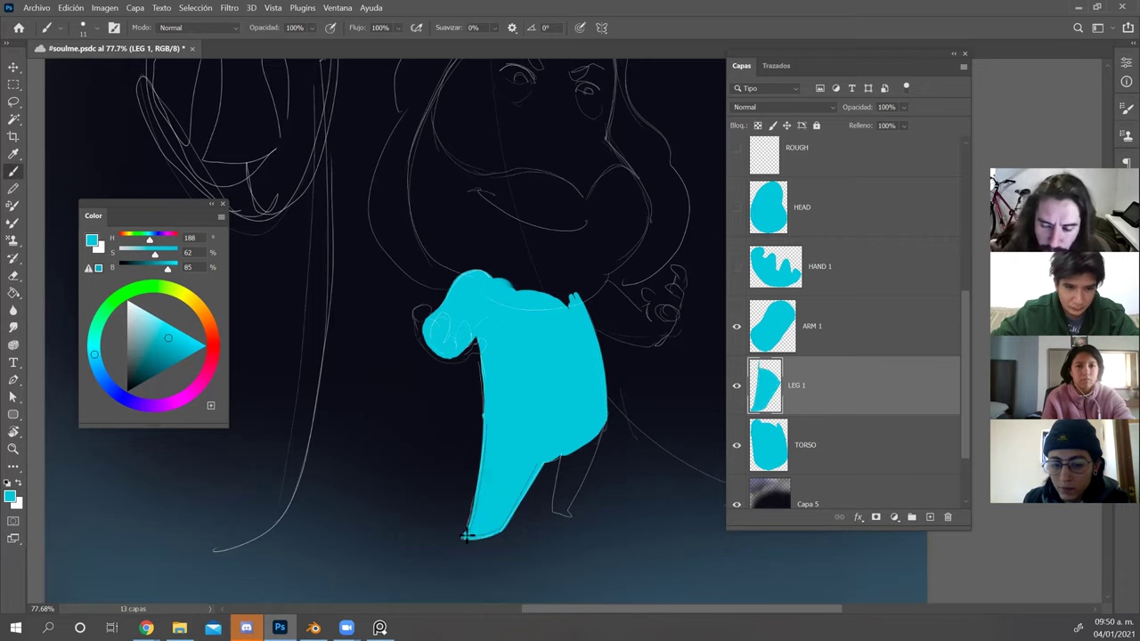
Hide the TORSO layer and erase the leftover outline and corner bump at the top of the leg on LEG 1.
{"action": "left_click", "coordinate": [737, 444]}
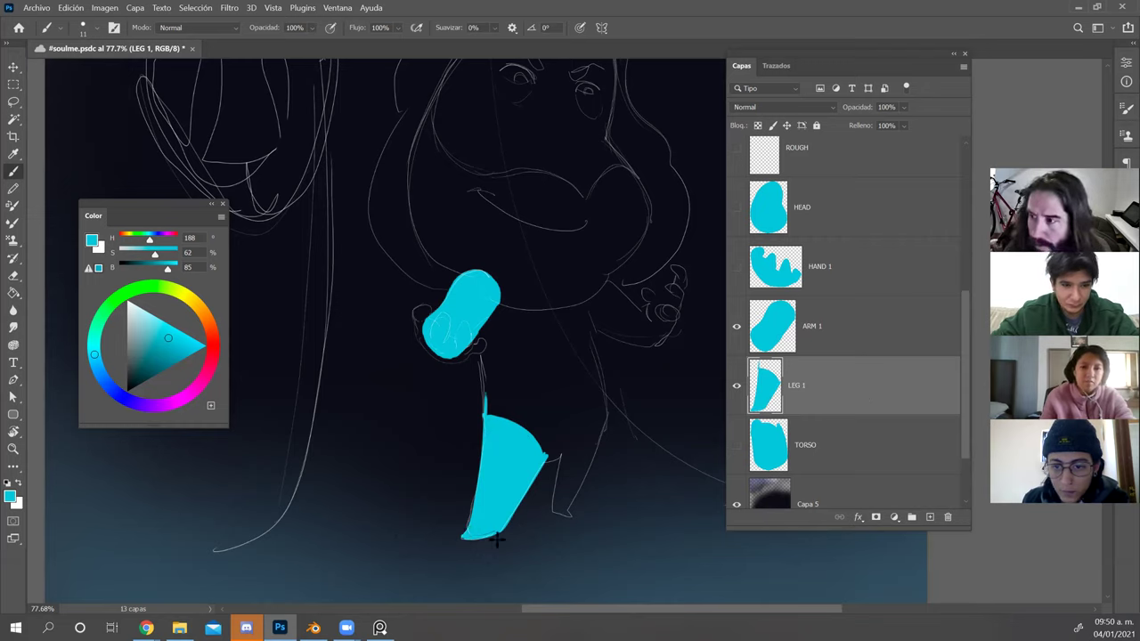
{"action": "key", "text": "e"}
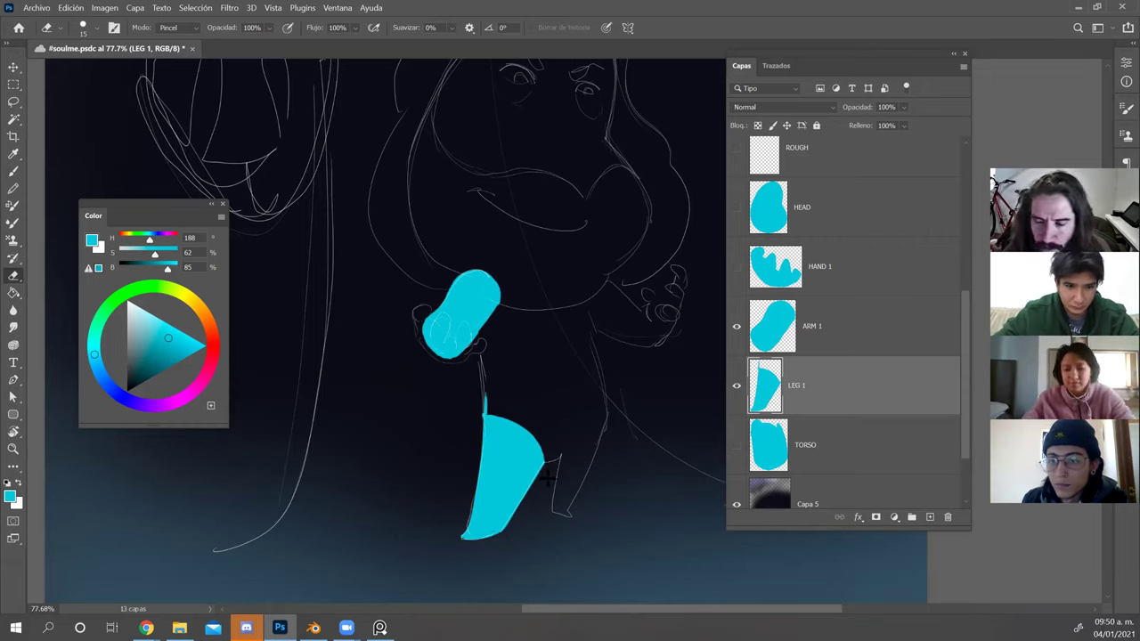
{"action": "left_click_drag", "start_coordinate": [544, 476], "coordinate": [551, 462]}
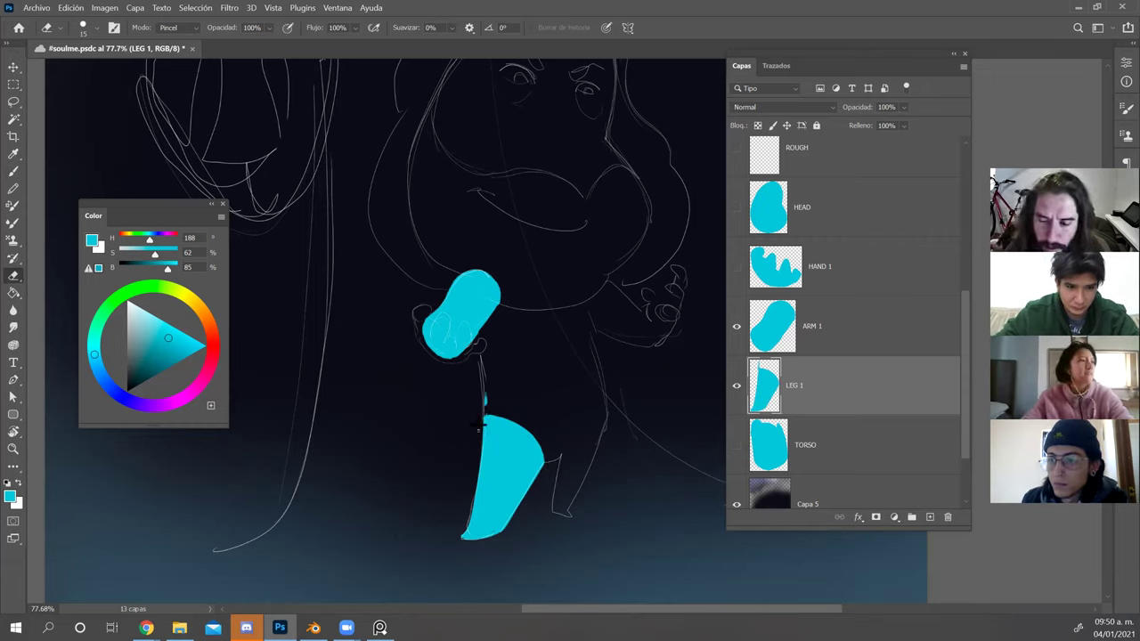
{"action": "left_click_drag", "start_coordinate": [485, 408], "coordinate": [488, 363]}
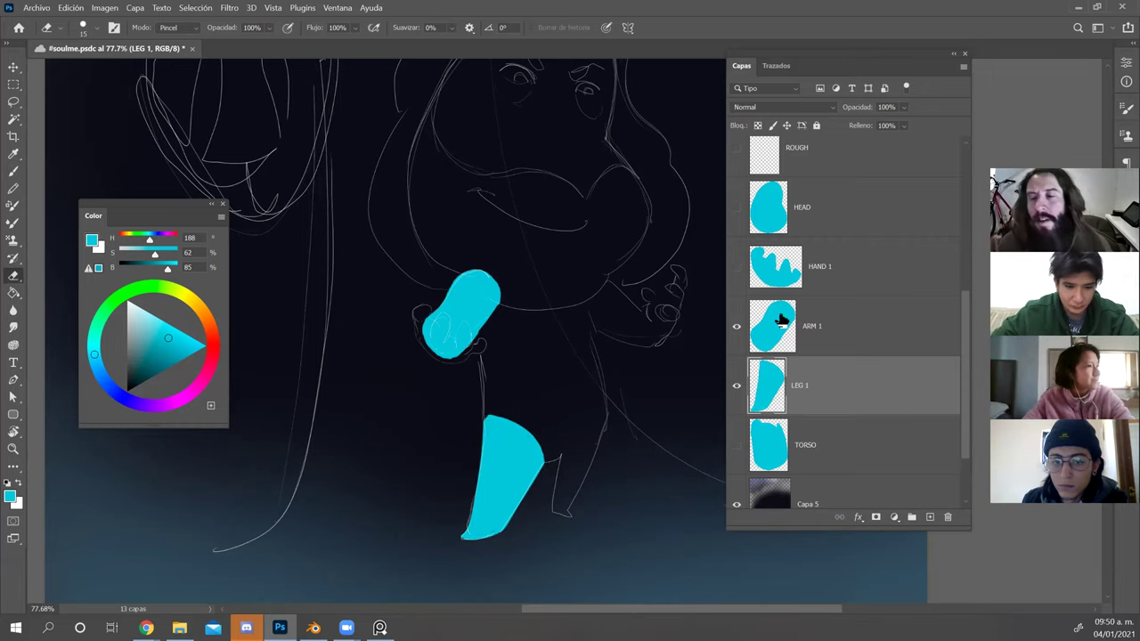
{"action": "key", "text": "b"}
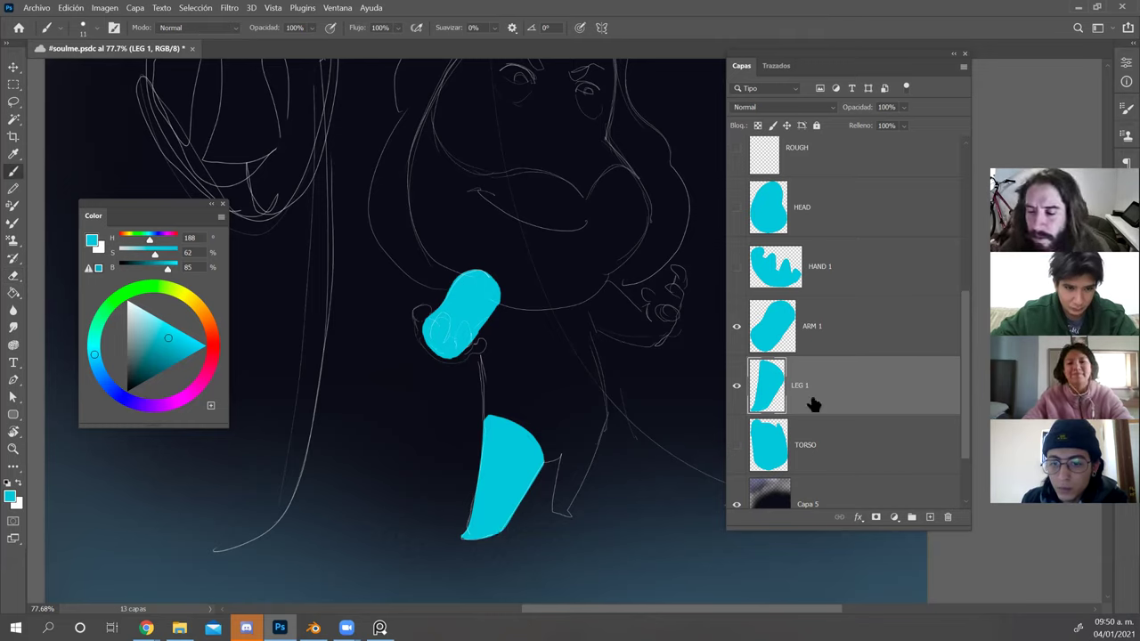
Show the TORSO layer and blend its edges into the leg and up to the arm with the 11 px turquoise brush.
{"action": "left_click", "coordinate": [736, 447]}
{"action": "key", "text": "r"}
{"action": "left_click_drag", "start_coordinate": [693, 394], "coordinate": [687, 350]}
{"action": "left_click", "coordinate": [807, 449]}
{"action": "key", "text": "b"}
{"action": "left_click_drag", "start_coordinate": [597, 440], "coordinate": [590, 452]}
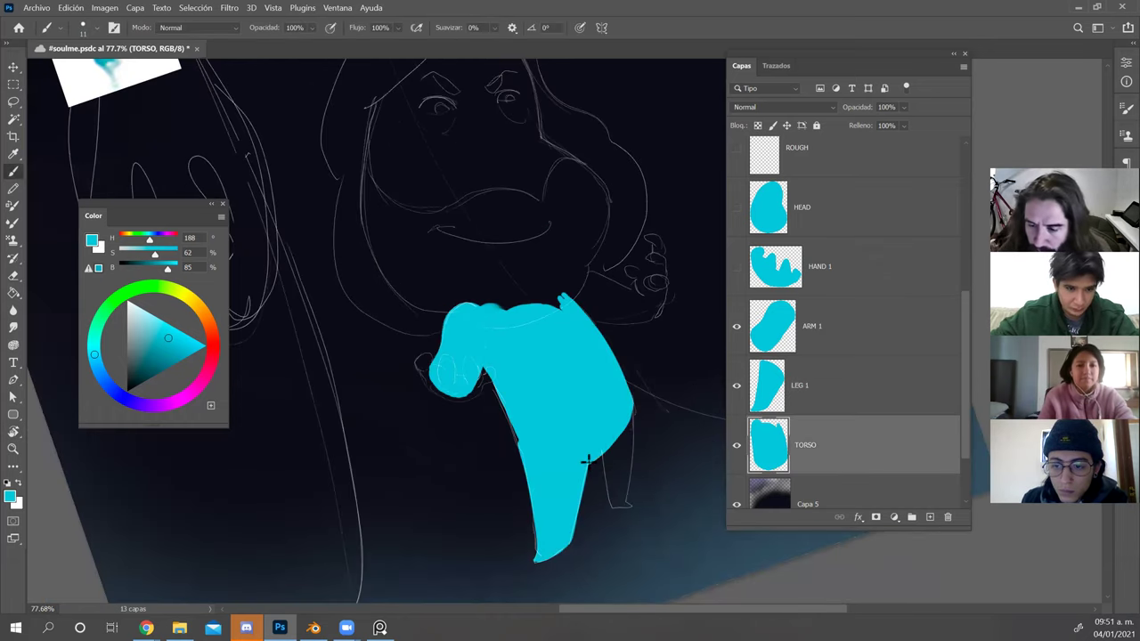
{"action": "left_click_drag", "start_coordinate": [523, 451], "coordinate": [494, 385]}
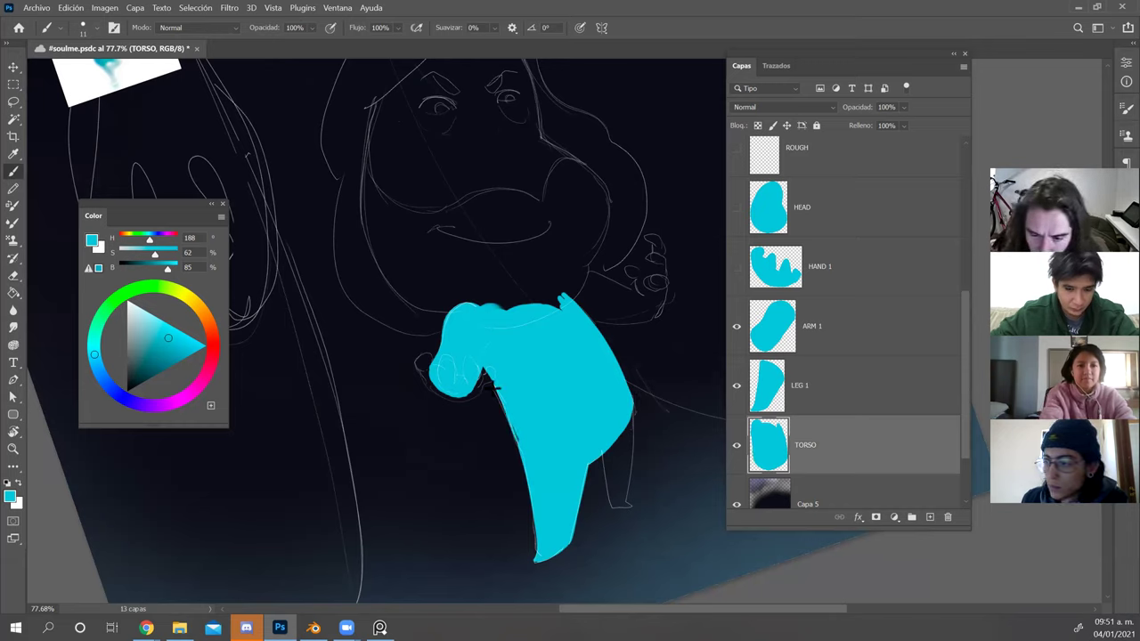
{"action": "key", "text": "ctrl+z"}
{"action": "left_click_drag", "start_coordinate": [523, 451], "coordinate": [474, 358]}
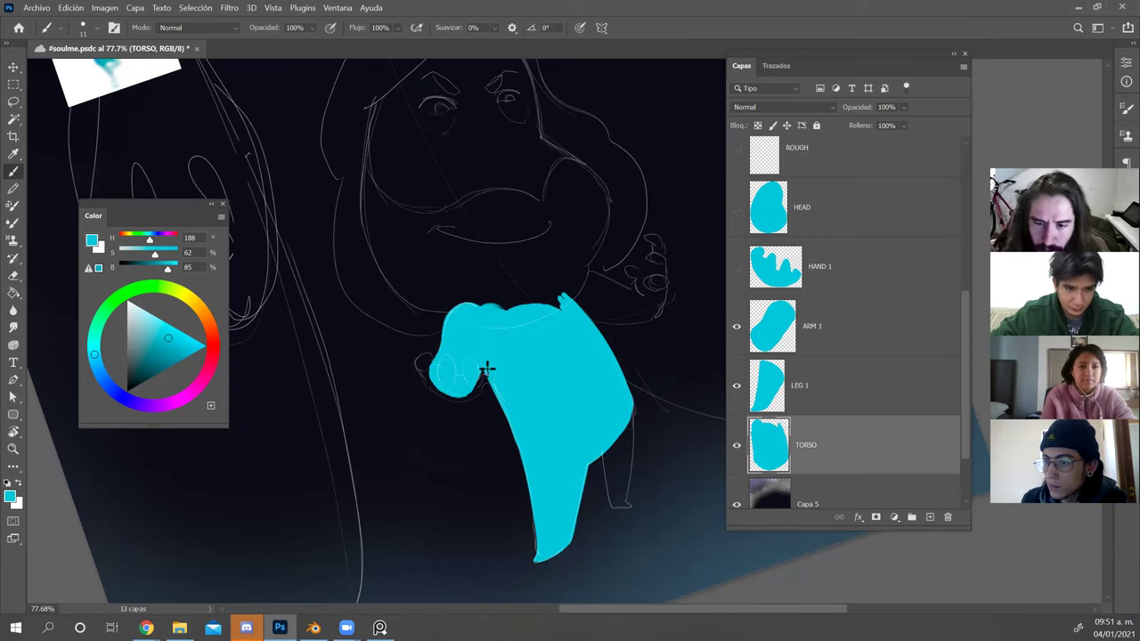
{"action": "key", "text": "Escape"}
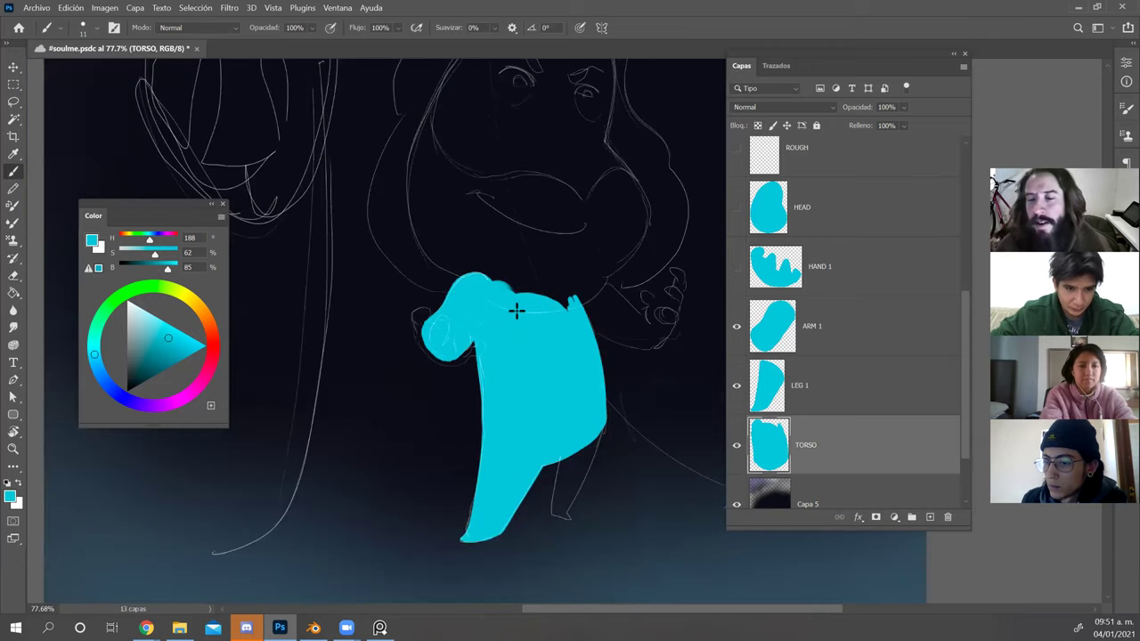
{"action": "left_click_drag", "start_coordinate": [634, 329], "coordinate": [620, 283]}
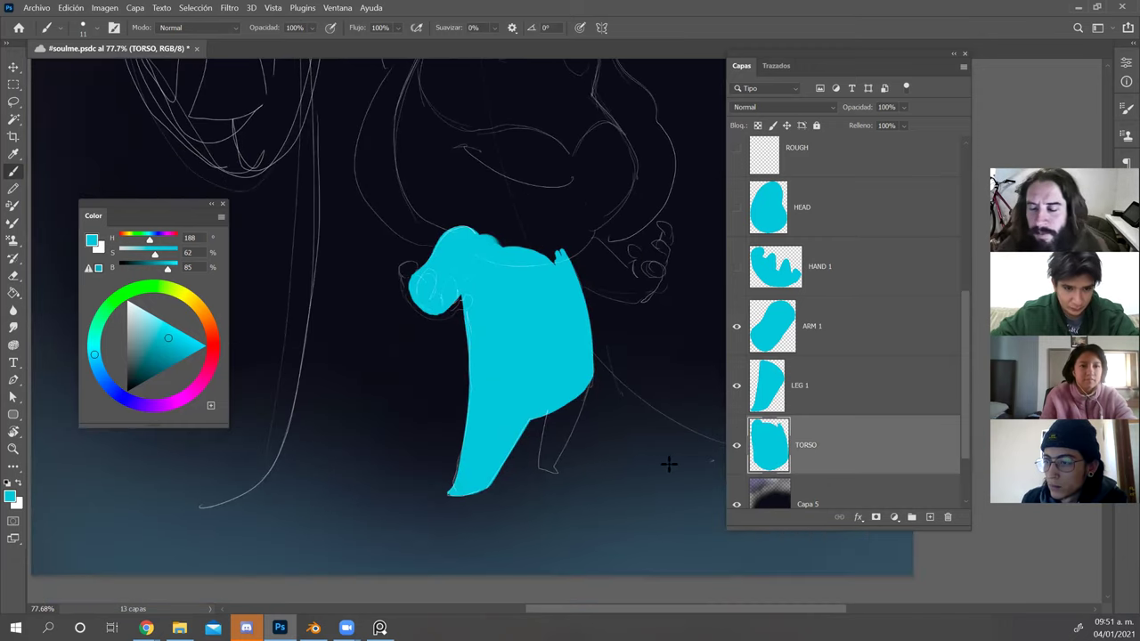
Select the LEG 1 layer and trim the tip of its foot with the 15 px eraser.
{"action": "key", "text": "r"}
{"action": "left_click_drag", "start_coordinate": [682, 453], "coordinate": [458, 480]}
{"action": "left_click", "coordinate": [415, 297], "text": "ctrl"}
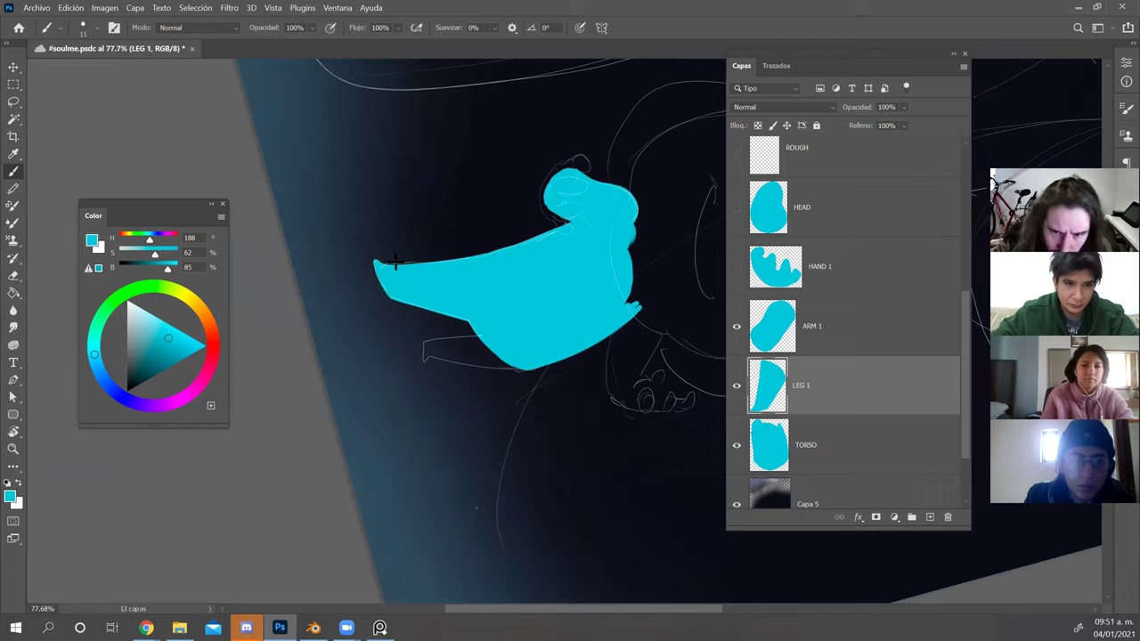
{"action": "key", "text": "Escape"}
{"action": "key", "text": "e"}
{"action": "left_click_drag", "start_coordinate": [447, 489], "coordinate": [481, 426]}
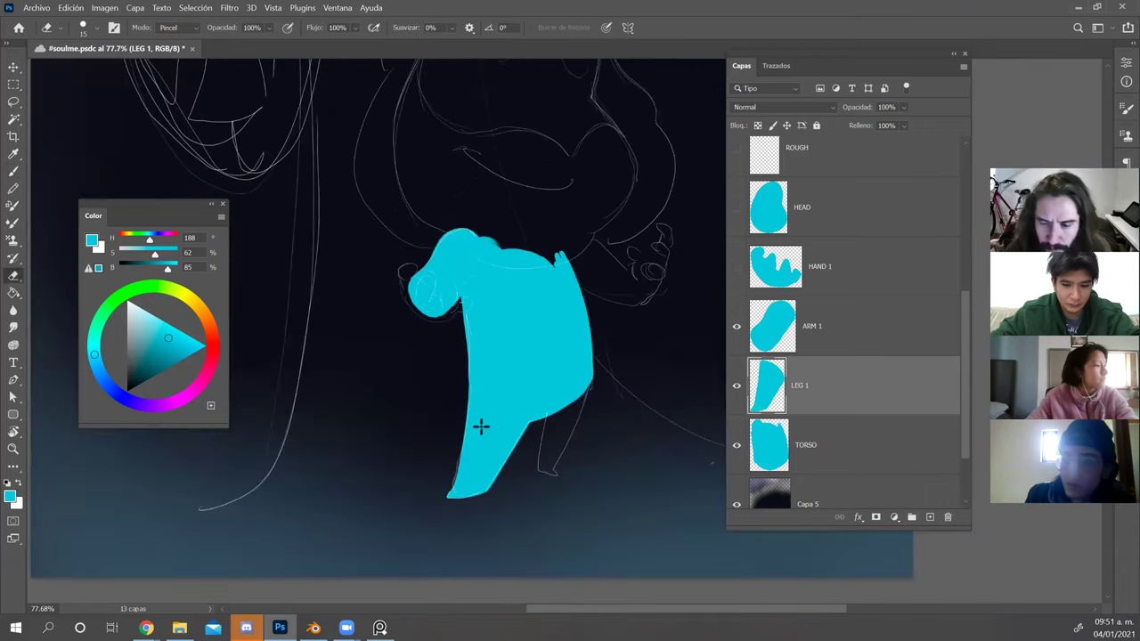
Create a new layer below TORSO and name it LEG 2.
{"action": "left_click", "coordinate": [909, 495]}
{"action": "left_click", "coordinate": [930, 517]}
{"action": "double_click", "coordinate": [808, 479]}
{"action": "type", "text": "LEG 2"}
{"action": "key", "text": "Return"}
Outline the second leg on LEG 2 with a 10 px turquoise brush, closing it at the foot and across the torso edge.
{"action": "key", "text": "b"}
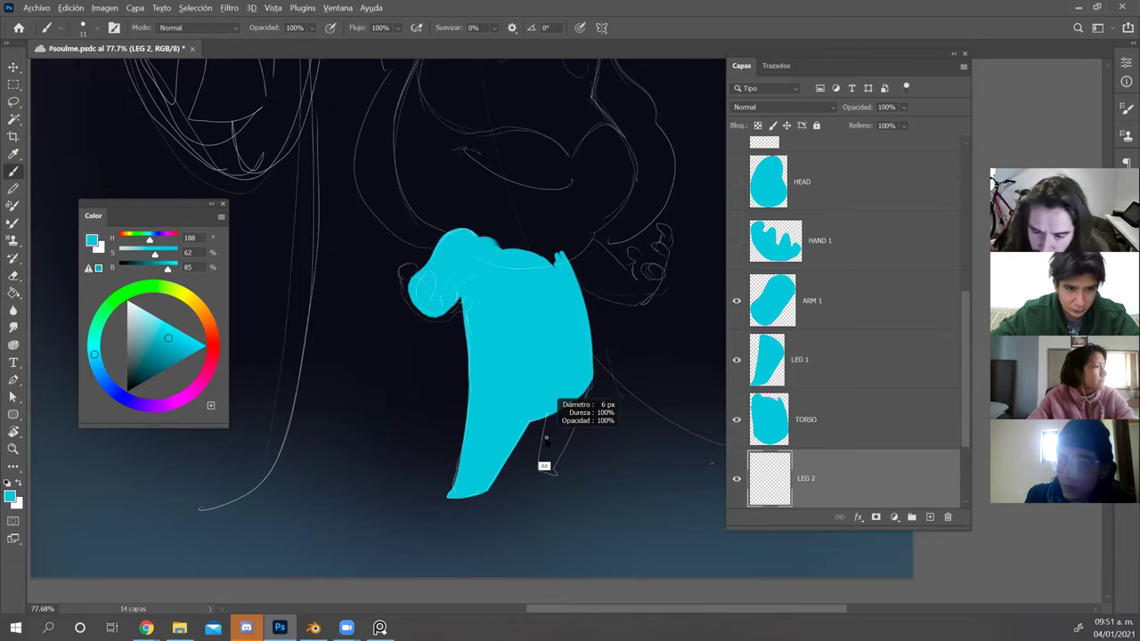
{"action": "left_click_drag", "start_coordinate": [539, 471], "coordinate": [545, 417]}
{"action": "left_click_drag", "start_coordinate": [552, 471], "coordinate": [586, 388]}
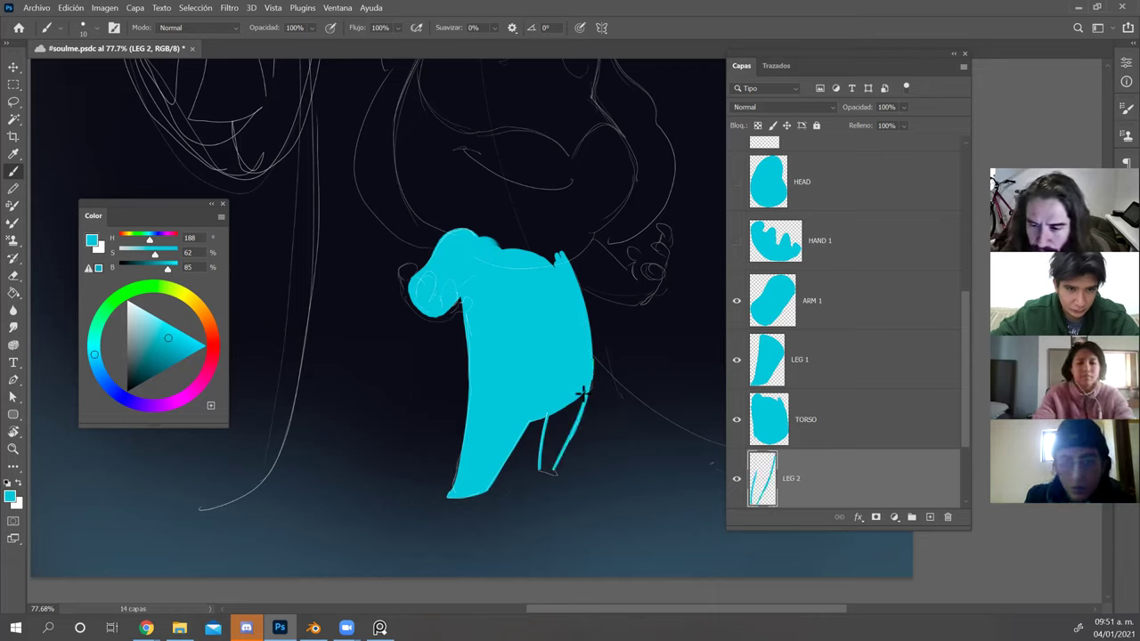
{"action": "left_click_drag", "start_coordinate": [569, 443], "coordinate": [589, 357]}
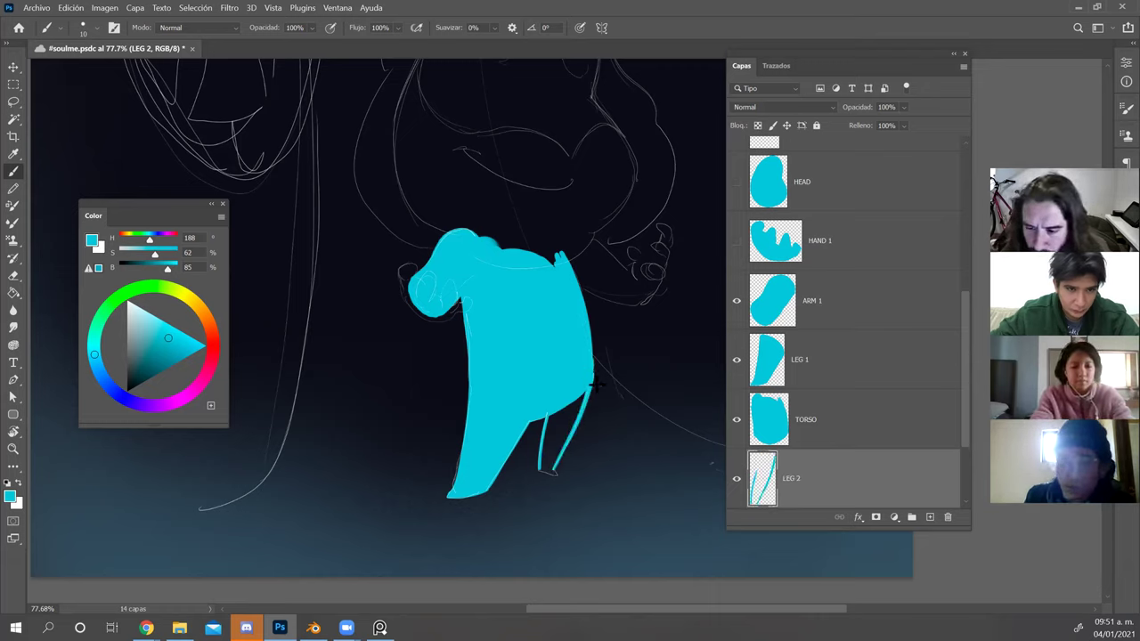
{"action": "key", "text": "e"}
{"action": "key", "text": "b"}
{"action": "left_click_drag", "start_coordinate": [546, 415], "coordinate": [586, 389]}
{"action": "key", "text": "g"}
{"action": "key", "text": "b"}
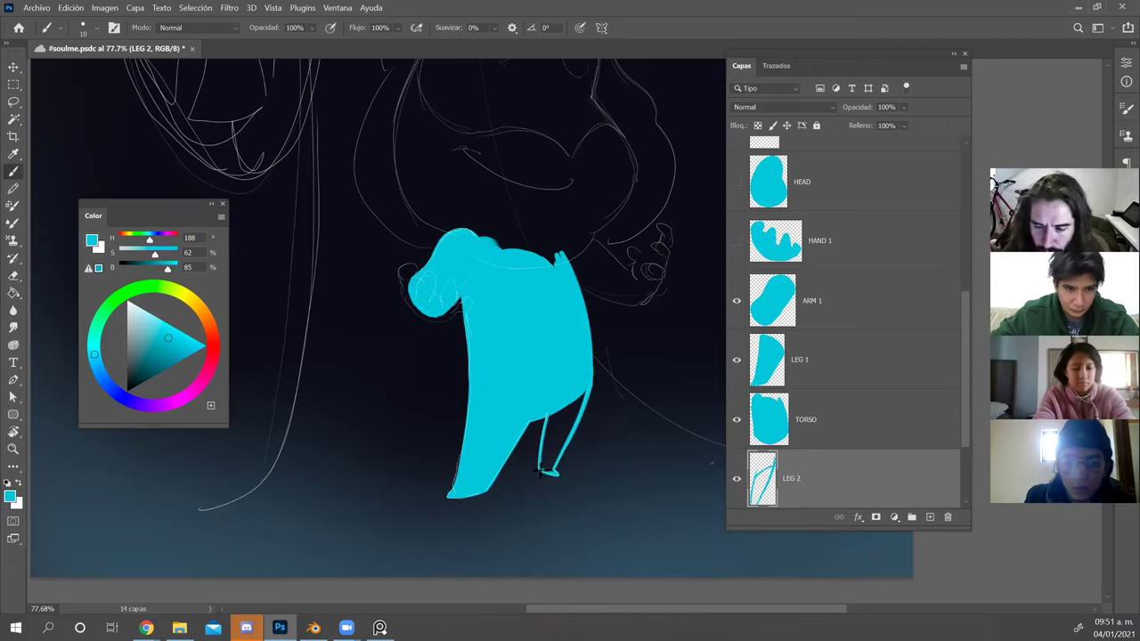
Fill the outlined leg on LEG 2 with turquoise using the Paint Bucket.
{"action": "key", "text": "g"}
{"action": "left_click", "coordinate": [559, 441]}
{"action": "key", "text": "b"}
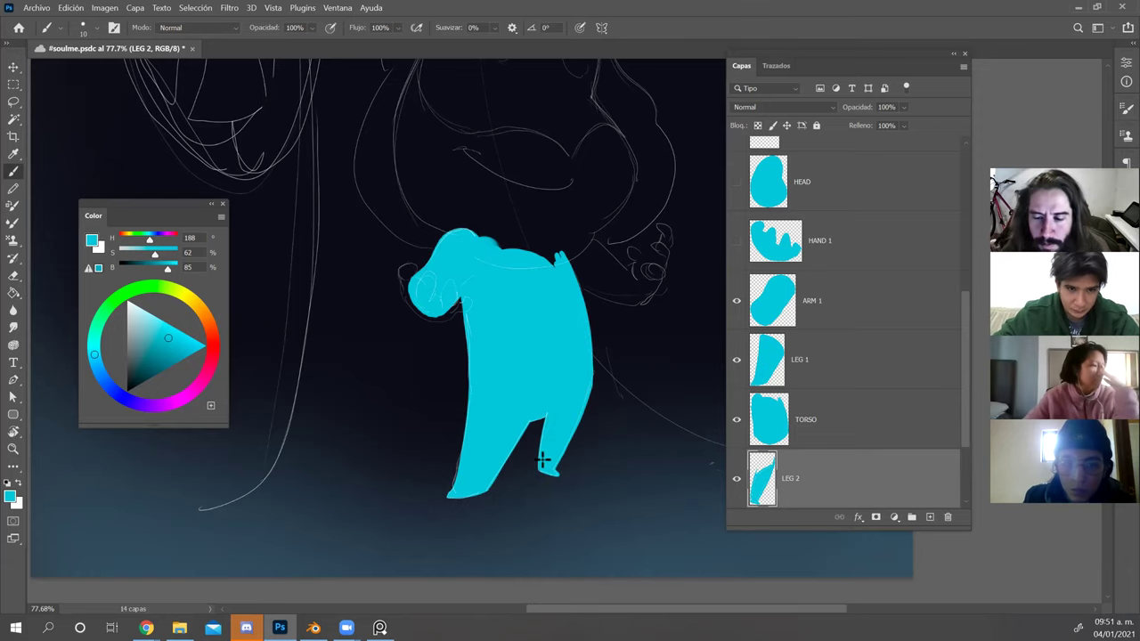
Show the HEAD layer to check how the head sits over the body and legs.
{"action": "key", "text": "ctrl+space"}
{"action": "left_click_drag", "start_coordinate": [672, 401], "coordinate": [653, 401]}
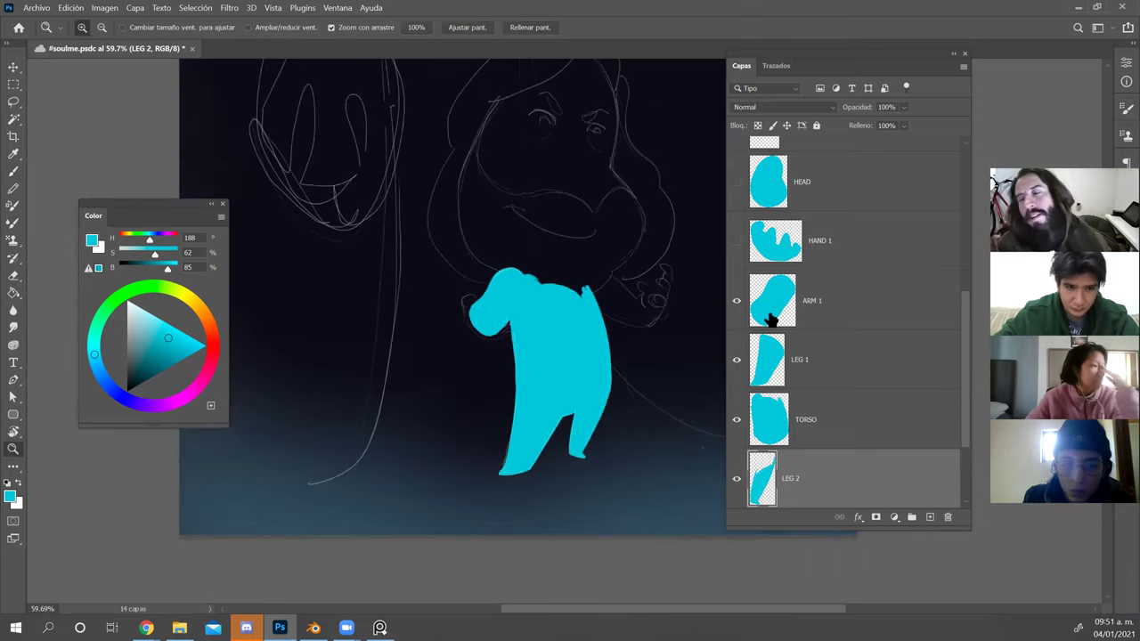
{"action": "left_click", "coordinate": [736, 182]}
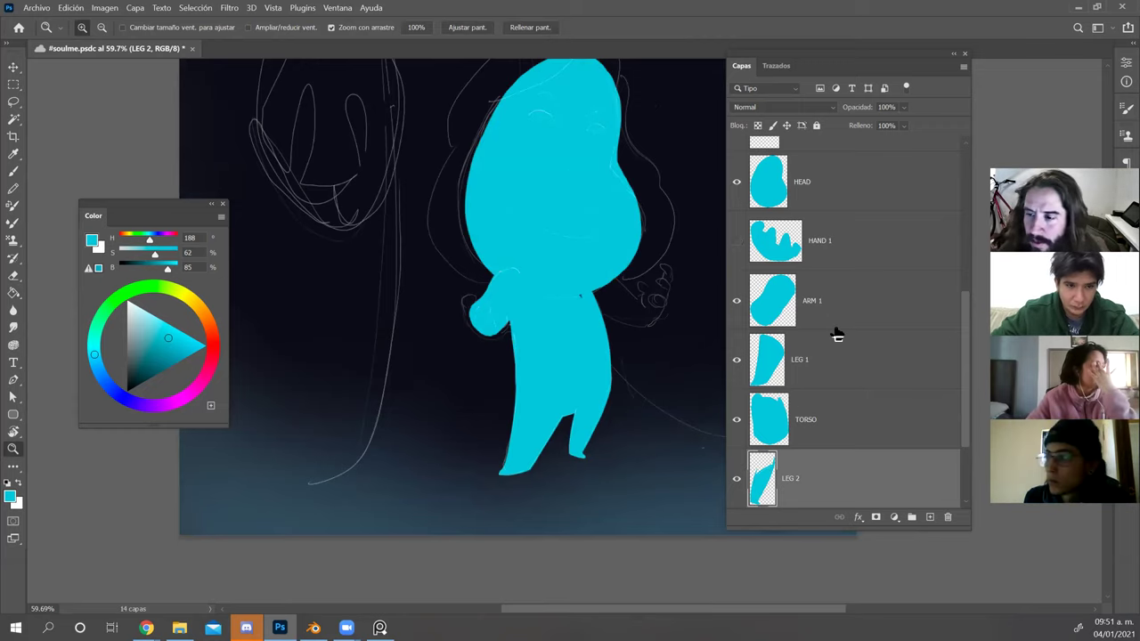
On the TORSO layer, with HEAD and ARM 1 hidden, draw a rounded shoulder outline across the top with the 10 px turquoise brush.
{"action": "left_click", "coordinate": [815, 426]}
{"action": "key", "text": "b"}
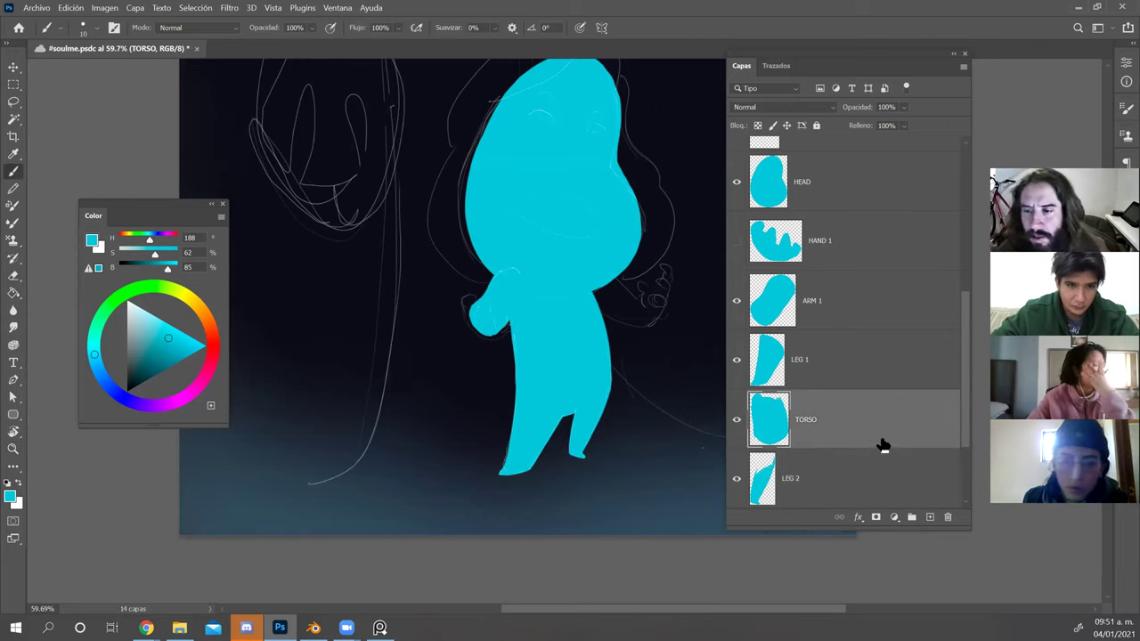
{"action": "left_click", "coordinate": [737, 182]}
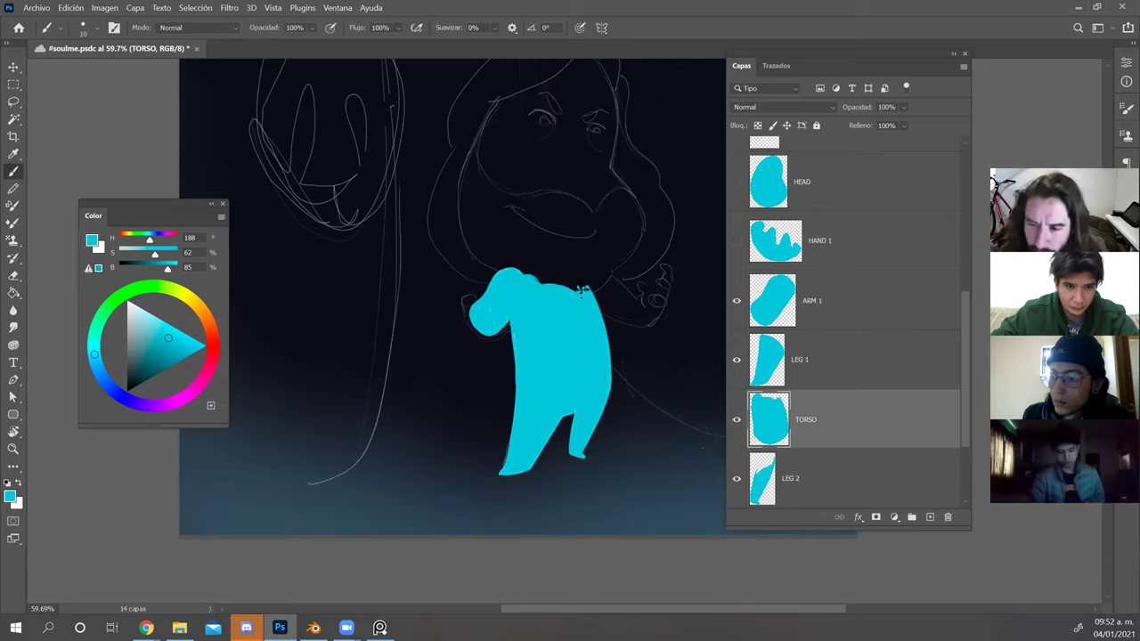
{"action": "mouse_move", "coordinate": [584, 287]}
{"action": "left_mouse_down"}
{"action": "mouse_move", "coordinate": [526, 279]}
{"action": "mouse_move", "coordinate": [580, 287]}
{"action": "left_mouse_up"}
{"action": "left_click", "coordinate": [737, 301]}
{"action": "key", "text": "r"}
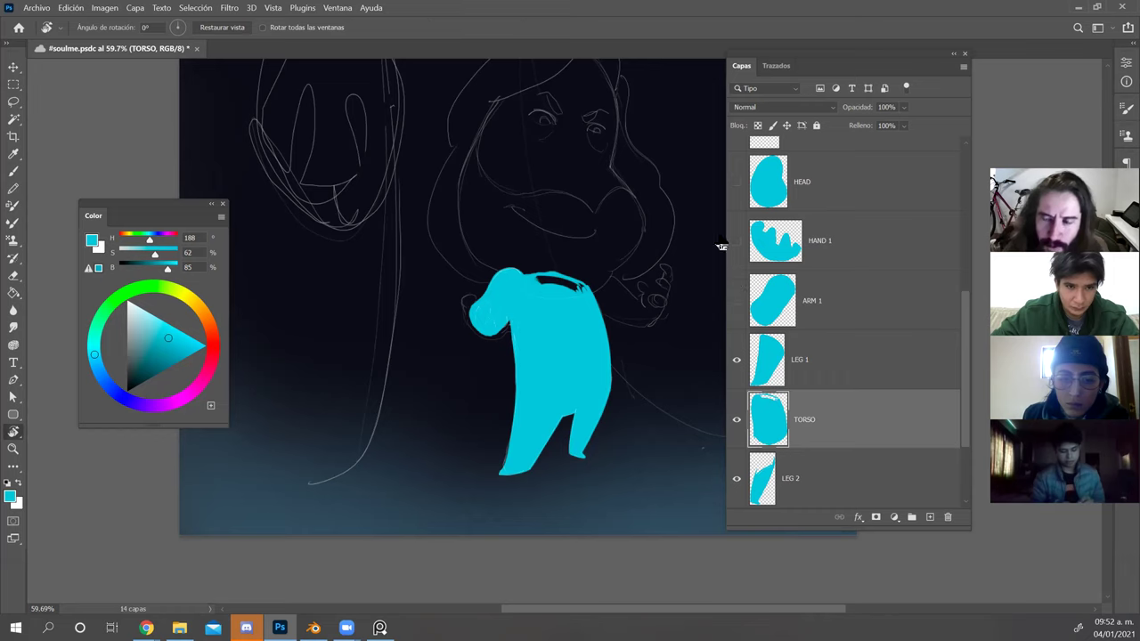
{"action": "key", "text": "ctrl+z"}
{"action": "mouse_move", "coordinate": [697, 268]}
{"action": "left_mouse_down"}
{"action": "mouse_move", "coordinate": [692, 255]}
{"action": "mouse_move", "coordinate": [513, 222]}
{"action": "left_mouse_up"}
{"action": "key", "text": "b"}
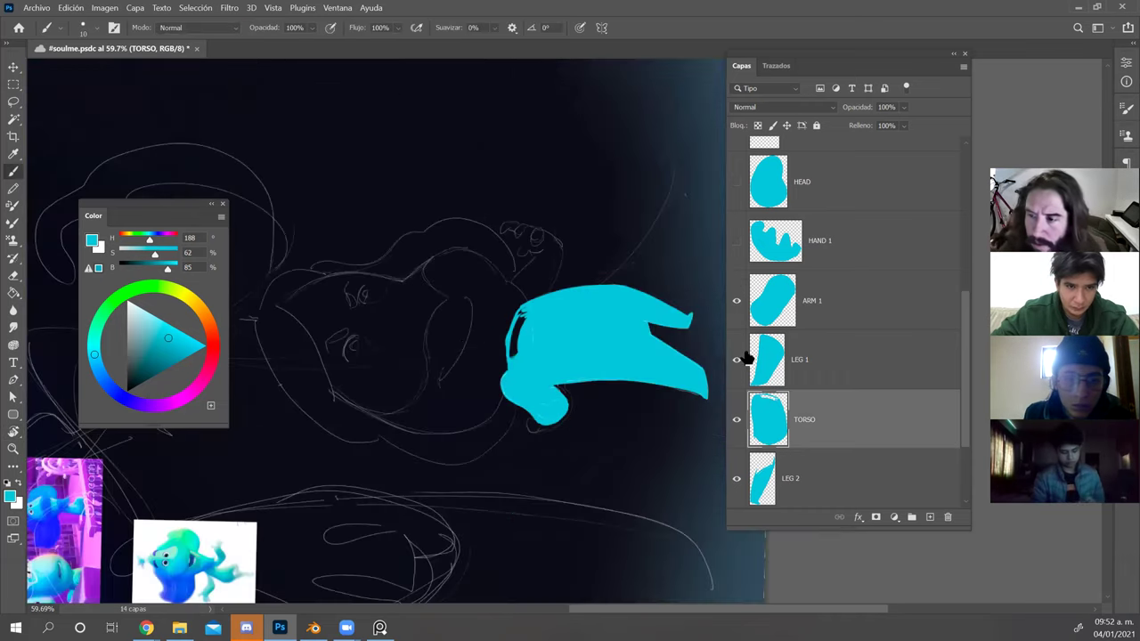
{"action": "left_click", "coordinate": [737, 300]}
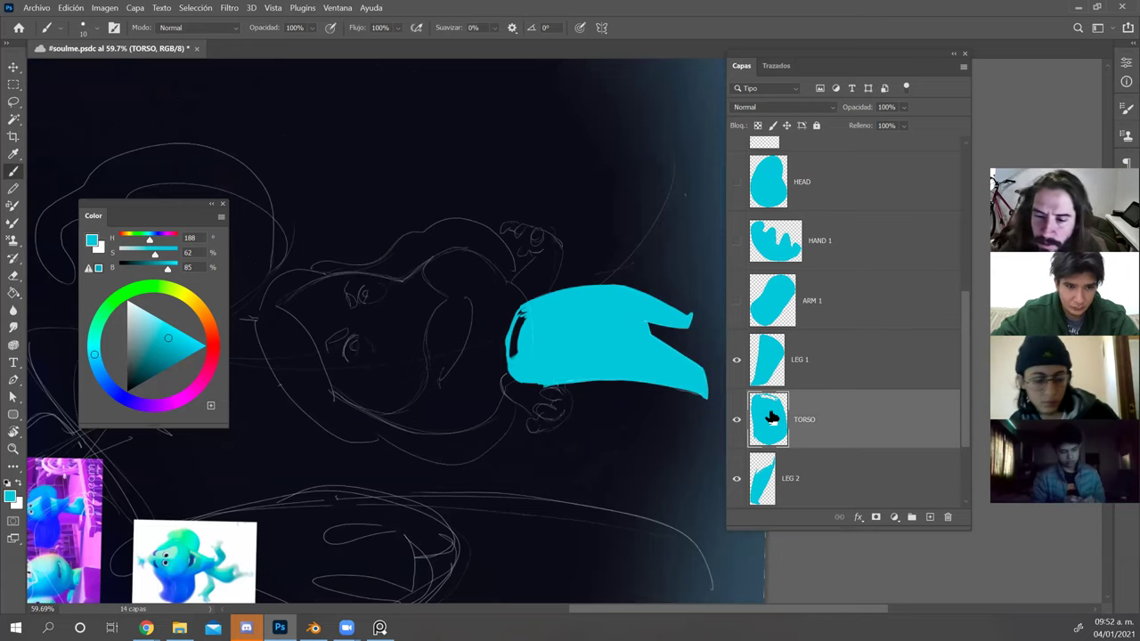
{"action": "key", "text": "Escape"}
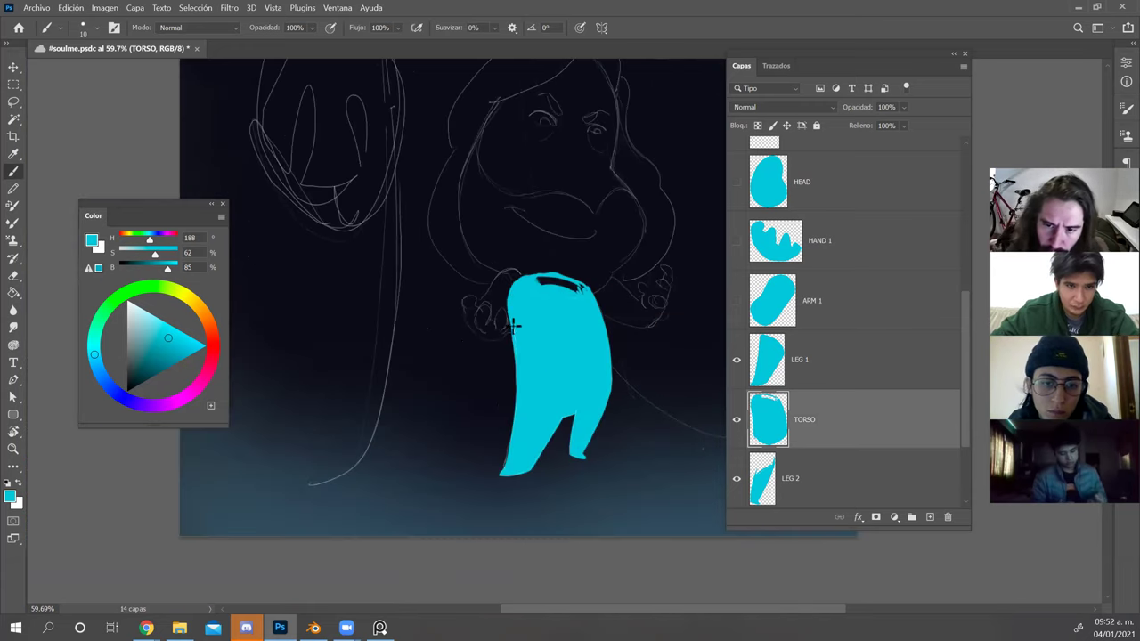
Paint in the gap under the shoulder outline on TORSO and smooth the rounded top edge with brush and eraser.
{"action": "key", "text": "r"}
{"action": "mouse_move", "coordinate": [626, 169]}
{"action": "left_mouse_down"}
{"action": "mouse_move", "coordinate": [416, 286]}
{"action": "mouse_move", "coordinate": [405, 312]}
{"action": "left_mouse_up"}
{"action": "mouse_move", "coordinate": [504, 360]}
{"action": "left_mouse_down"}
{"action": "mouse_move", "coordinate": [541, 290]}
{"action": "mouse_move", "coordinate": [517, 312]}
{"action": "mouse_move", "coordinate": [517, 328]}
{"action": "mouse_move", "coordinate": [537, 301]}
{"action": "left_mouse_up"}
{"action": "key", "text": "Escape"}
{"action": "key", "text": "e"}
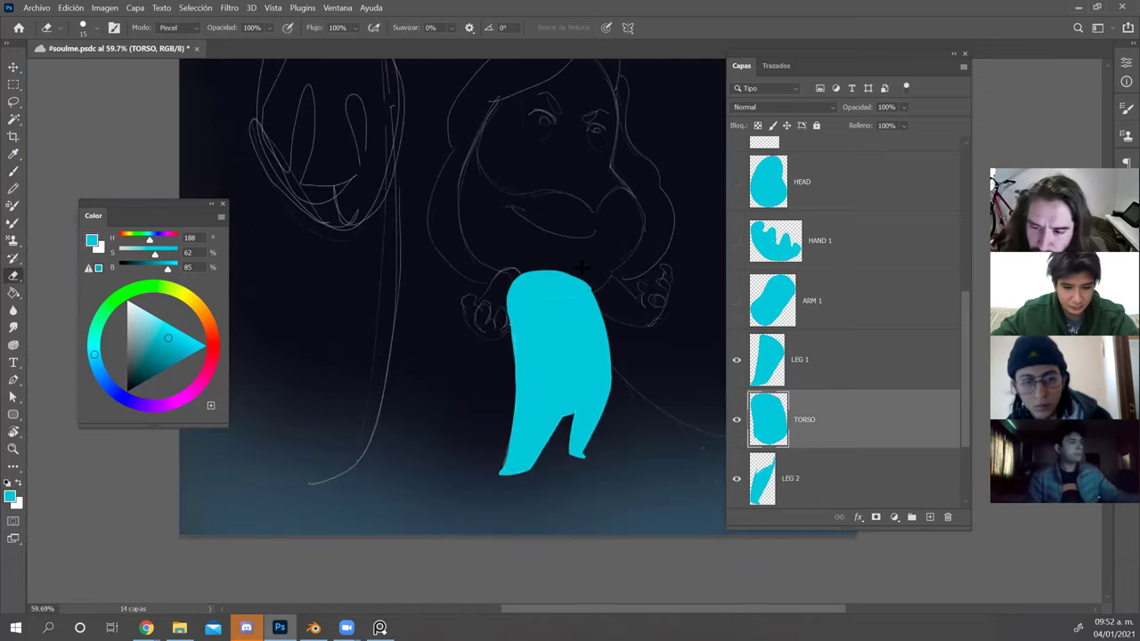
{"action": "key", "text": "b"}
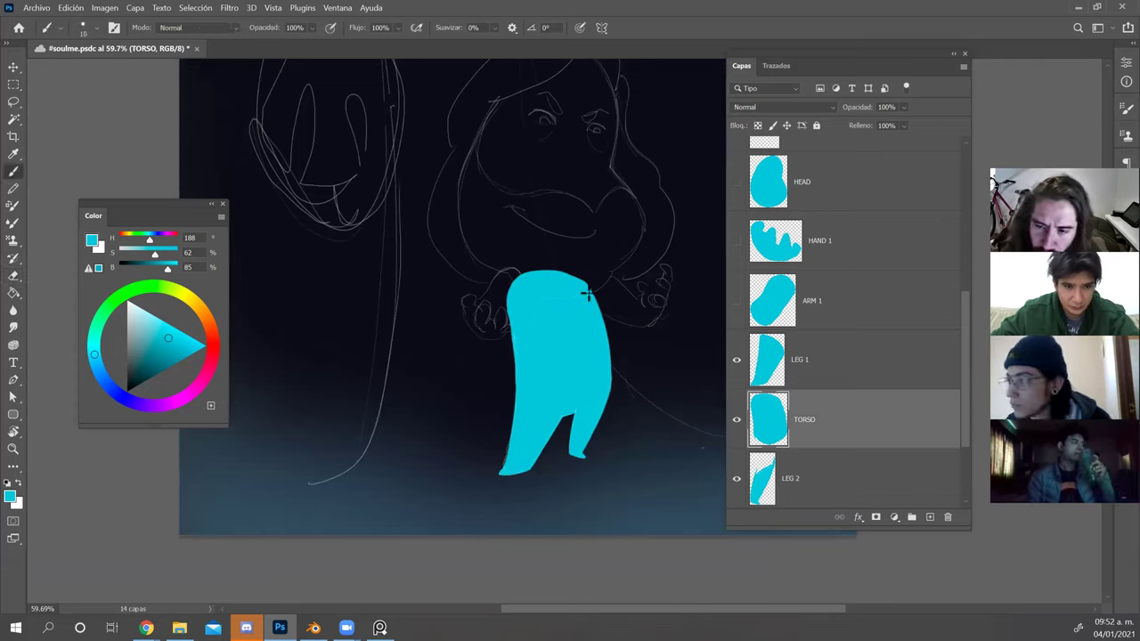
Create a new layer directly above LEG 2 and name it ARM 2.
{"action": "left_click", "coordinate": [879, 484]}
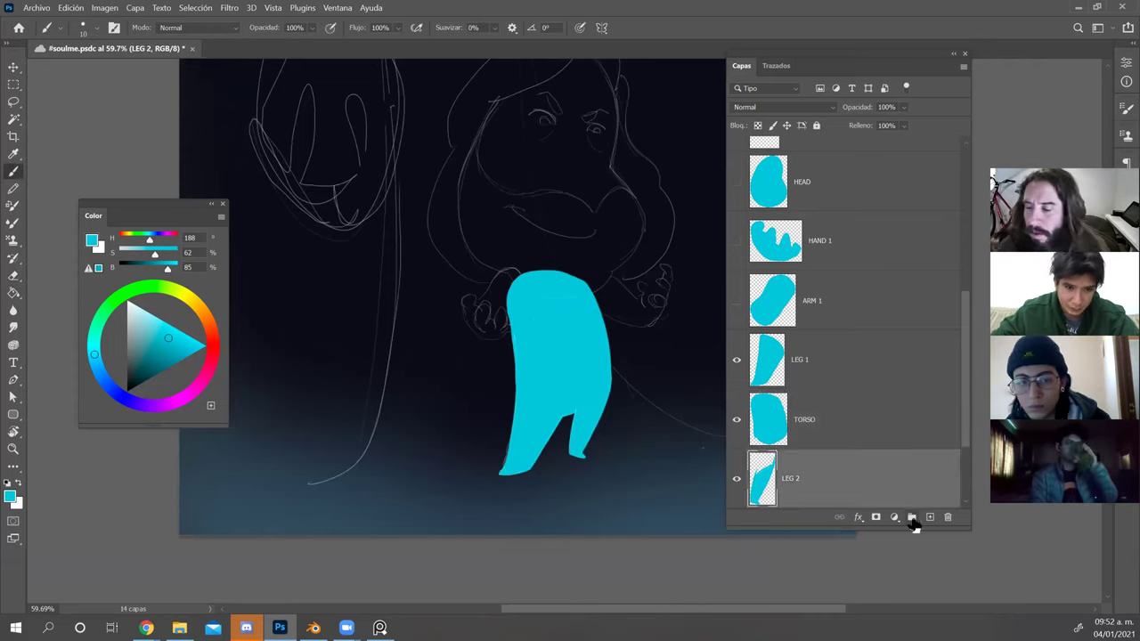
{"action": "left_click", "coordinate": [930, 516]}
{"action": "double_click", "coordinate": [809, 480]}
{"action": "type", "text": "ARM 2"}
{"action": "key", "text": "Return"}
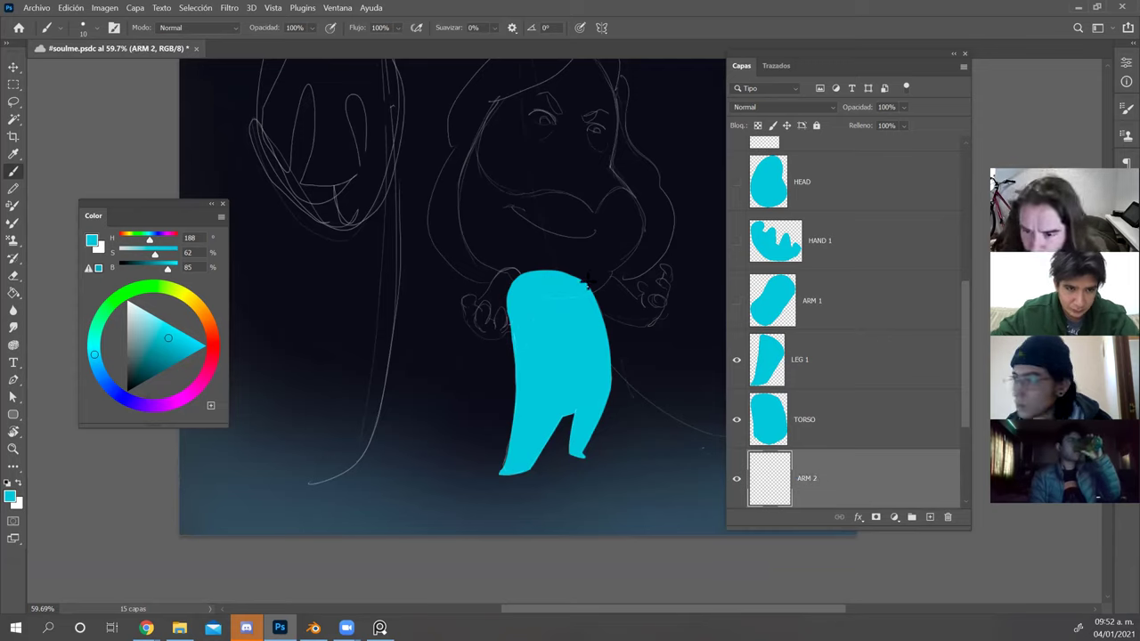
Outline the bent second arm on ARM 2 with the 10 px turquoise brush, following the sketch from shoulder to wrist.
{"action": "left_click_drag", "start_coordinate": [589, 283], "coordinate": [616, 283]}
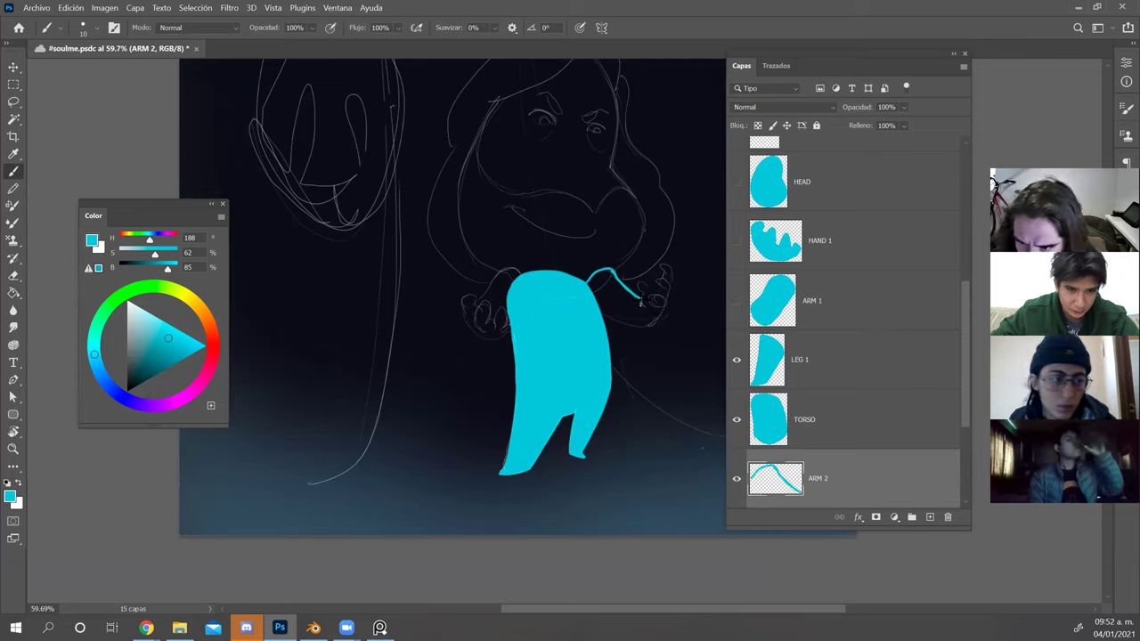
{"action": "mouse_move", "coordinate": [655, 302]}
{"action": "left_mouse_down"}
{"action": "mouse_move", "coordinate": [646, 327]}
{"action": "mouse_move", "coordinate": [585, 283]}
{"action": "left_mouse_up"}
{"action": "left_click_drag", "start_coordinate": [645, 326], "coordinate": [667, 302]}
{"action": "key", "text": "e"}
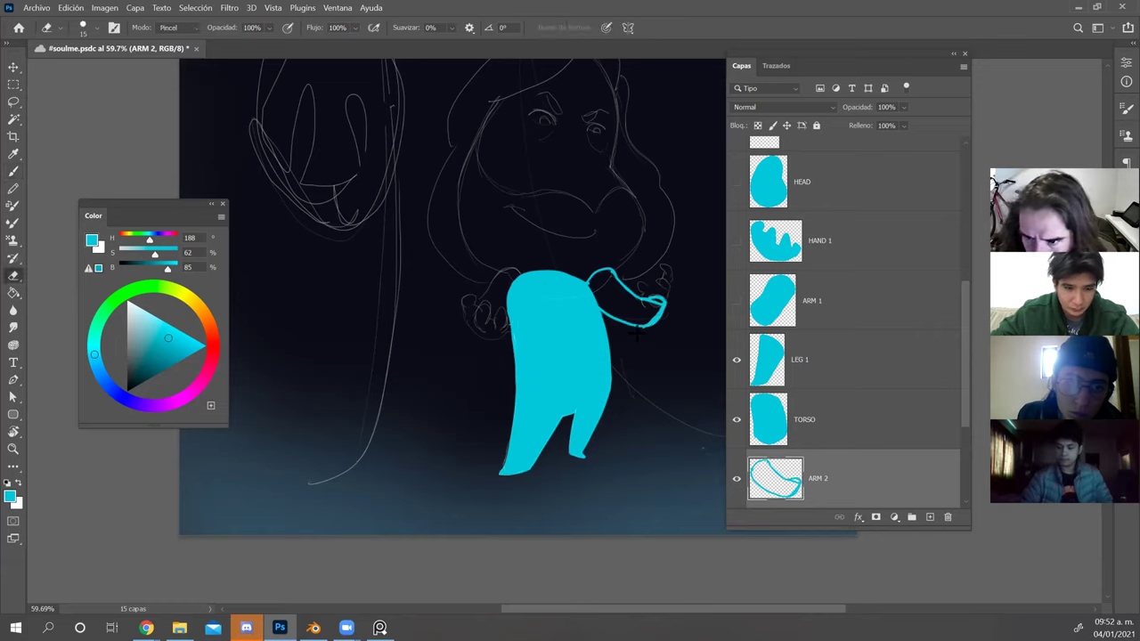
Fill the outlined arm on ARM 2 with turquoise using the Paint Bucket and clean up its edges.
{"action": "key", "text": "g"}
{"action": "left_click", "coordinate": [623, 308]}
{"action": "key", "text": "b"}
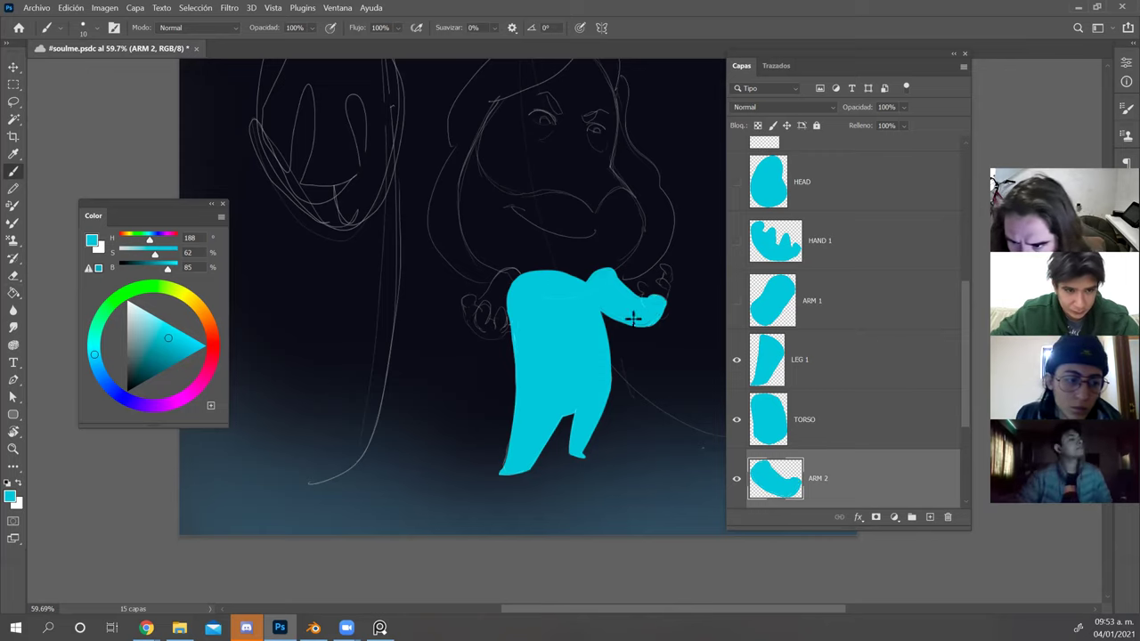
{"action": "key", "text": "e"}
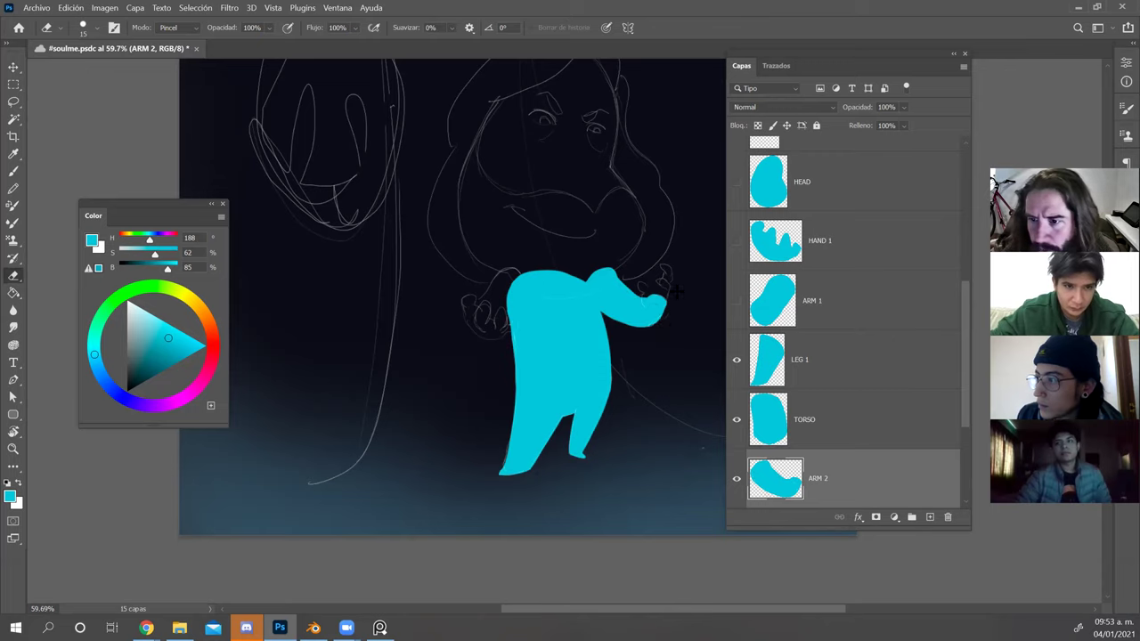
{"action": "key", "text": "b"}
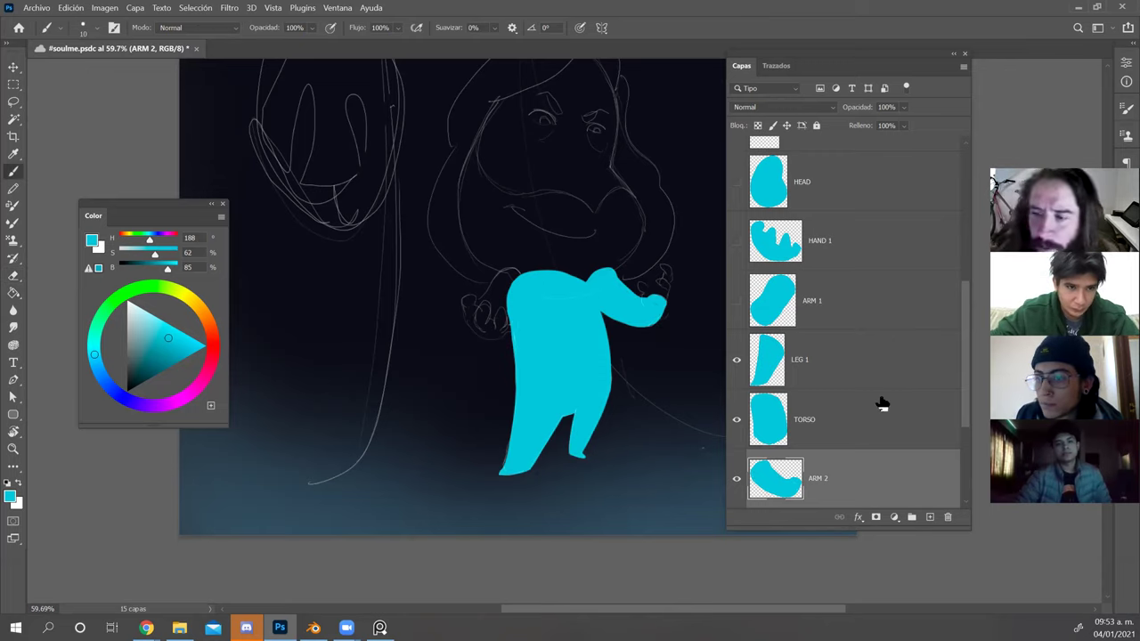
Create a new layer above ARM 2 and name it HAND 2.
{"action": "left_click", "coordinate": [930, 517]}
{"action": "double_click", "coordinate": [812, 479]}
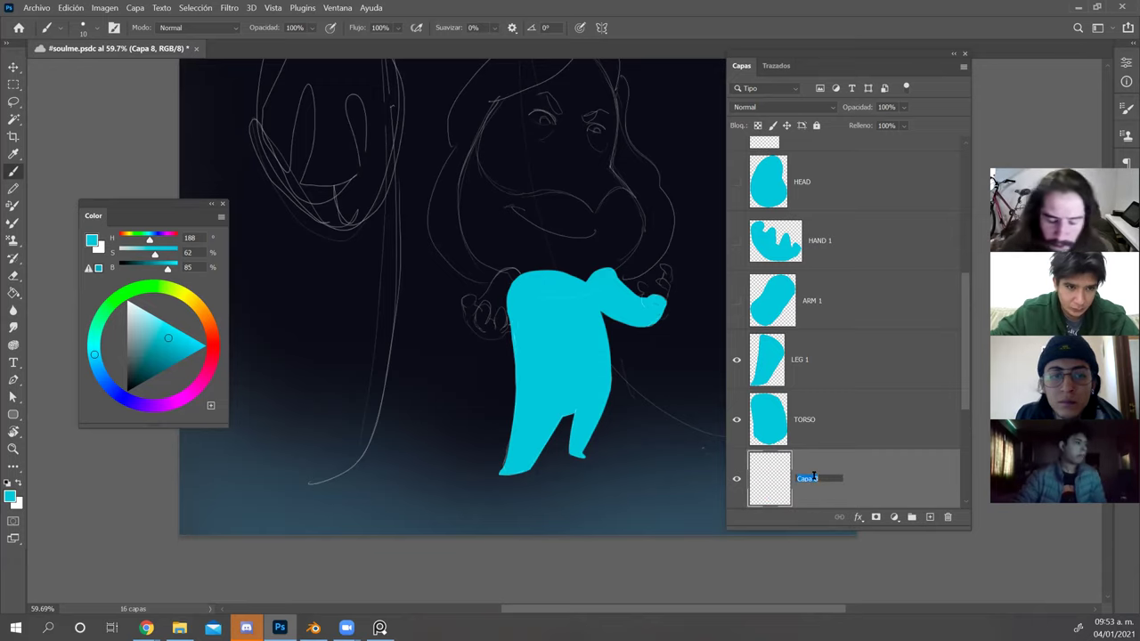
{"action": "key", "text": "Return"}
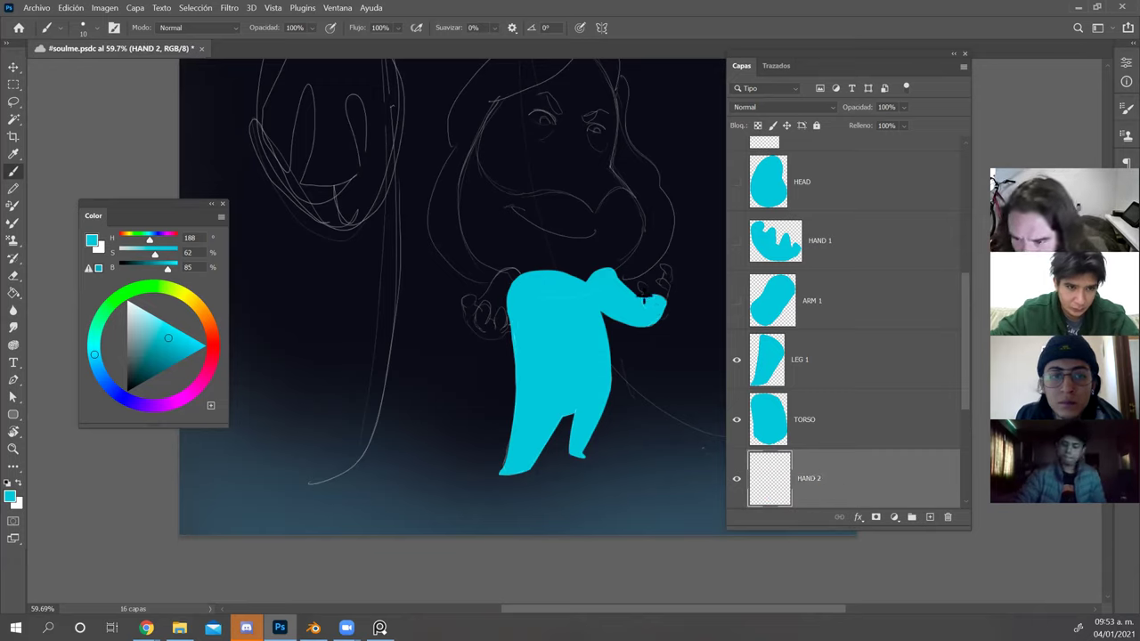
Hide the ARM 2 layer and paint the second hand's palm and fingers on HAND 2 with an 18 px turquoise brush.
{"action": "scroll", "coordinate": [766, 460], "scroll_direction": "down", "scroll_amount": 2}
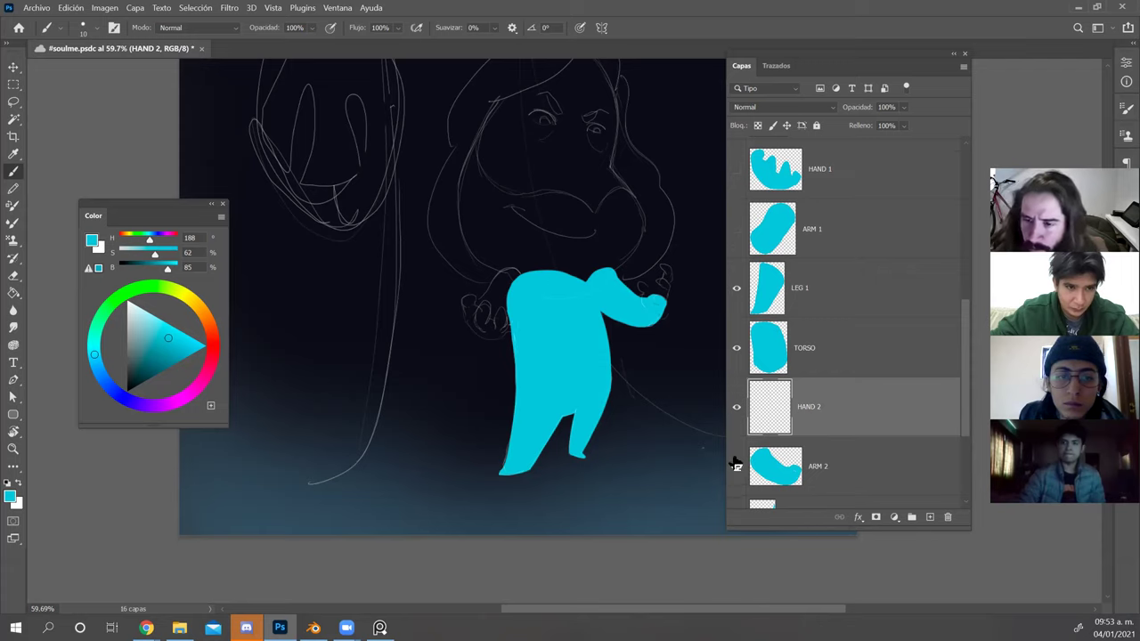
{"action": "left_click", "coordinate": [737, 466]}
{"action": "mouse_move", "coordinate": [638, 302]}
{"action": "left_mouse_down"}
{"action": "mouse_move", "coordinate": [641, 279]}
{"action": "mouse_move", "coordinate": [647, 290]}
{"action": "left_mouse_up"}
{"action": "key", "text": "ctrl+z"}
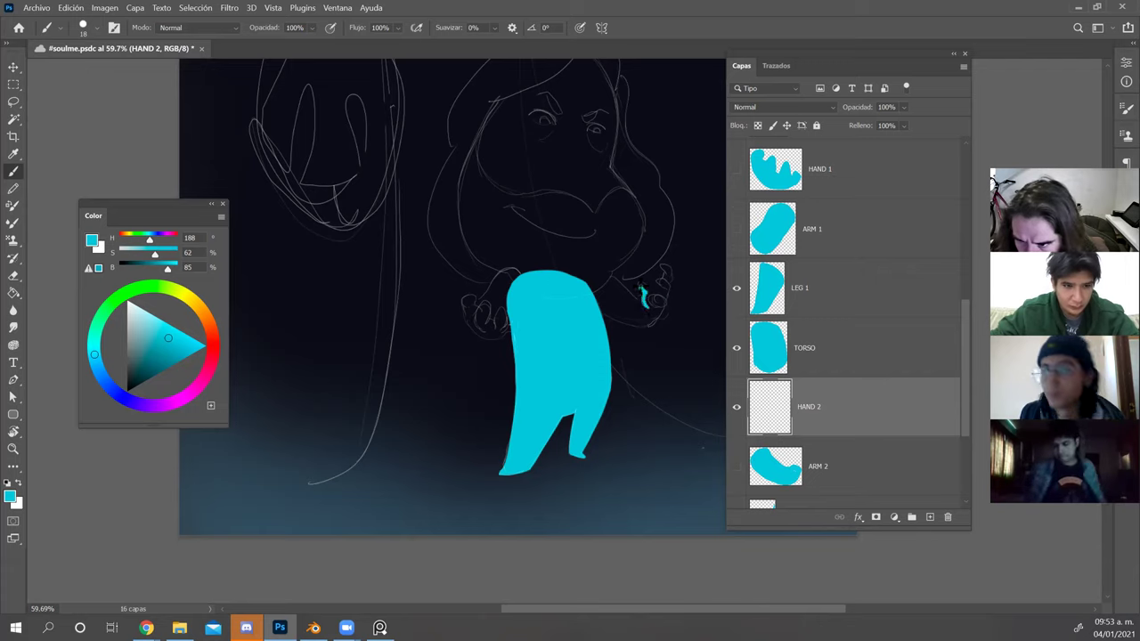
{"action": "mouse_move", "coordinate": [646, 289]}
{"action": "left_mouse_down"}
{"action": "mouse_move", "coordinate": [670, 265]}
{"action": "mouse_move", "coordinate": [657, 310]}
{"action": "mouse_move", "coordinate": [643, 294]}
{"action": "mouse_move", "coordinate": [662, 294]}
{"action": "mouse_move", "coordinate": [658, 303]}
{"action": "mouse_move", "coordinate": [665, 280]}
{"action": "mouse_move", "coordinate": [662, 302]}
{"action": "mouse_move", "coordinate": [651, 299]}
{"action": "left_mouse_up"}
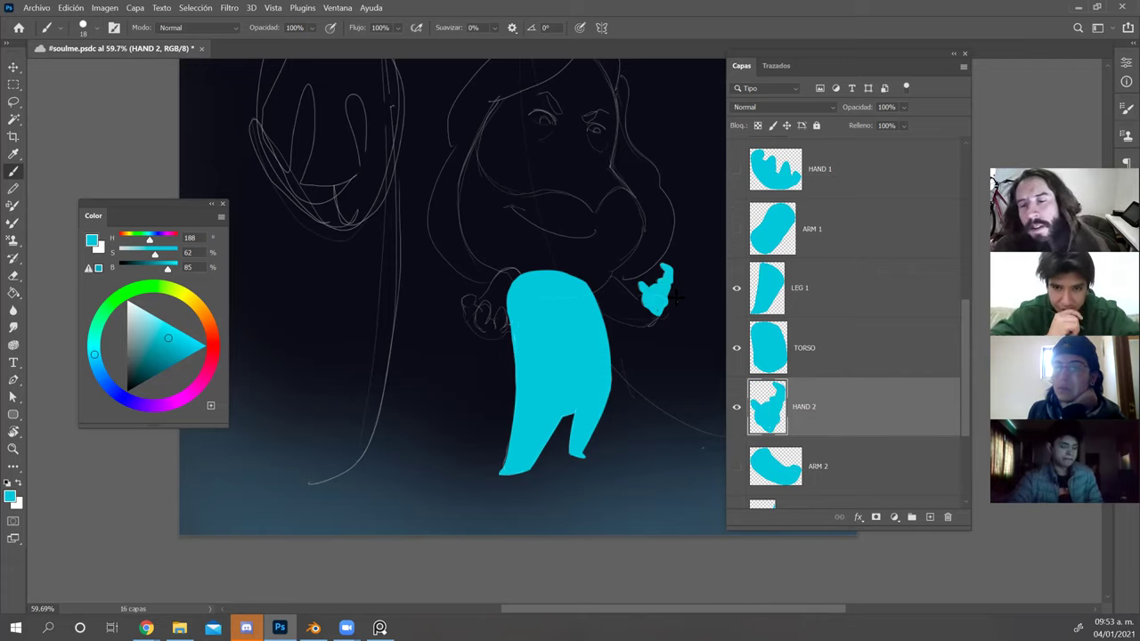
Touch up the inner edge and foot of the second leg on LEG 2 with the 18 px turquoise brush and the 15 px eraser.
{"action": "left_click", "coordinate": [588, 342], "text": "ctrl"}
{"action": "key", "text": "e"}
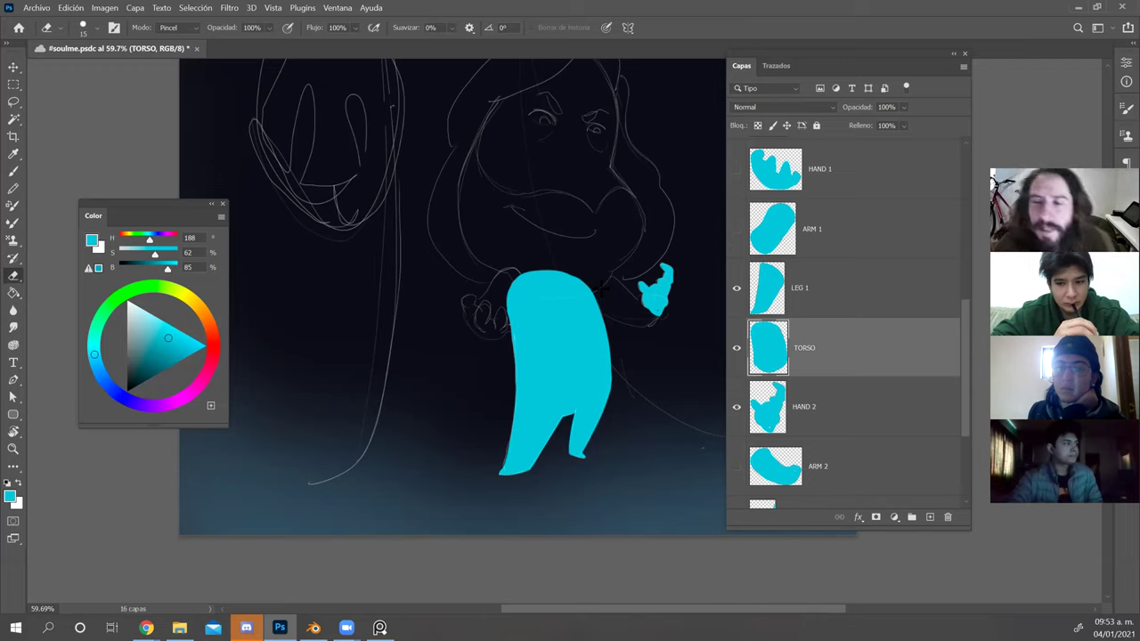
{"action": "key", "text": "v"}
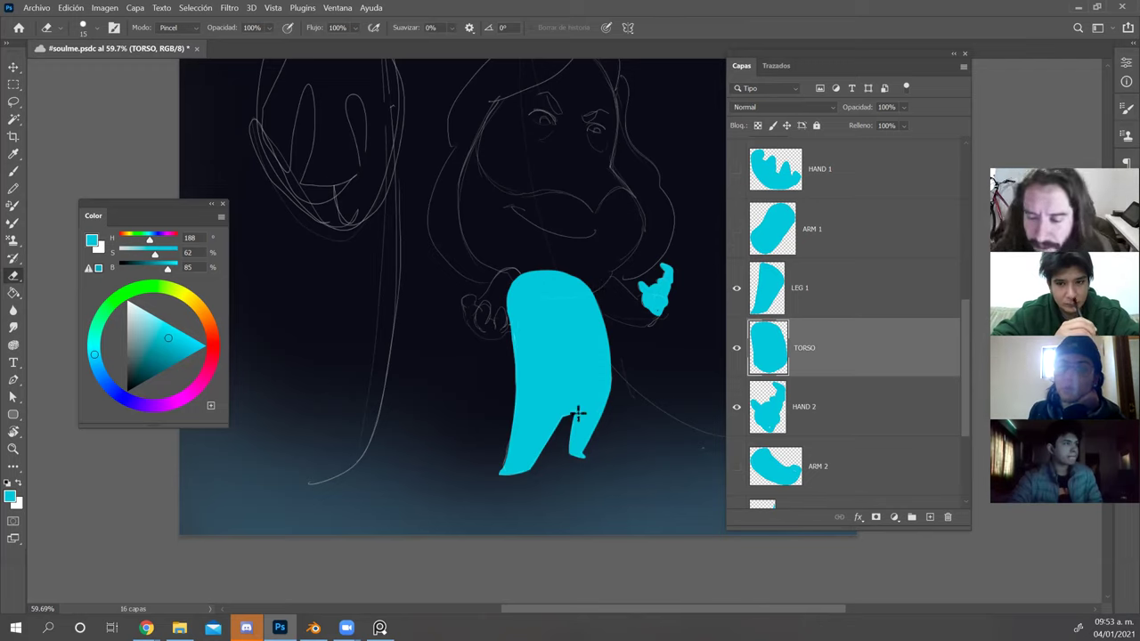
{"action": "left_click", "coordinate": [579, 442]}
{"action": "key", "text": "b"}
{"action": "left_click_drag", "start_coordinate": [569, 454], "coordinate": [570, 412]}
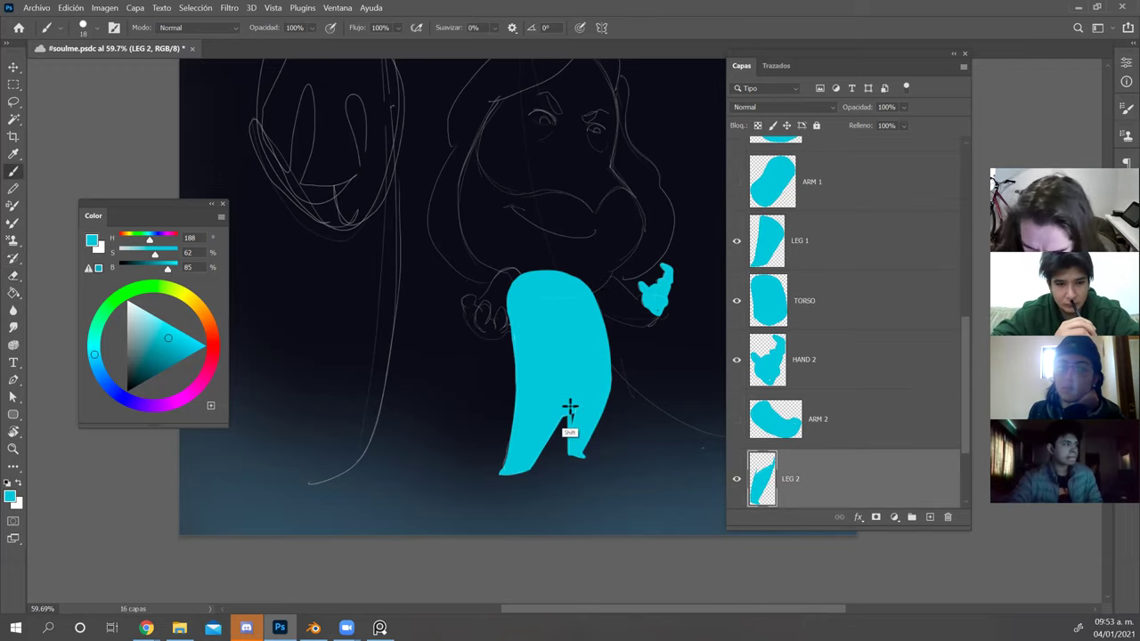
{"action": "key", "text": "e"}
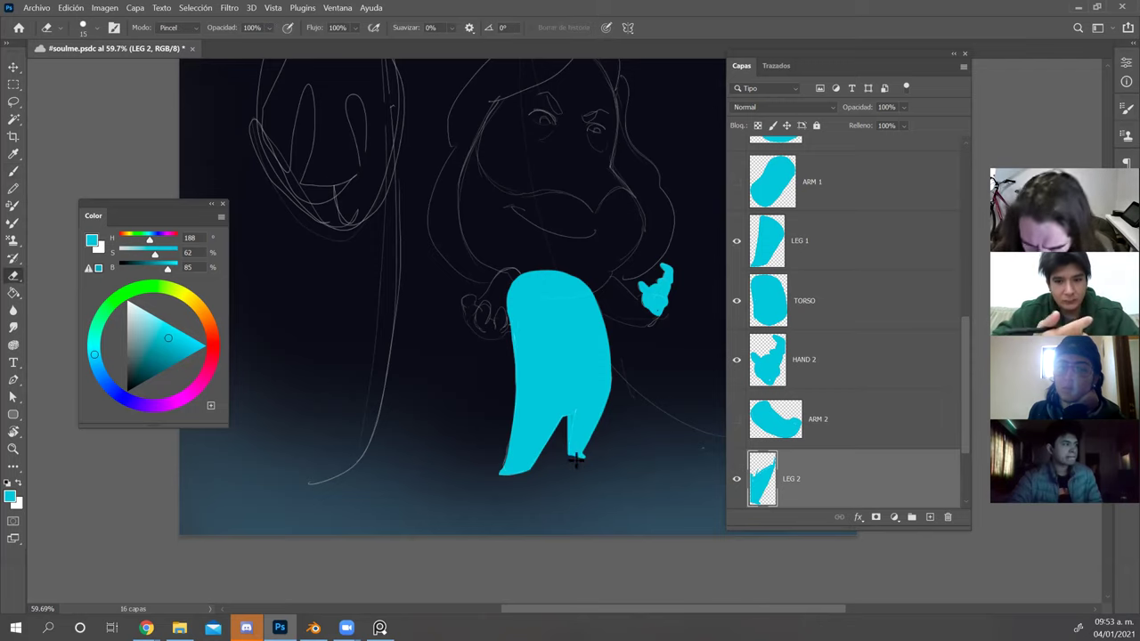
{"action": "key", "text": "b"}
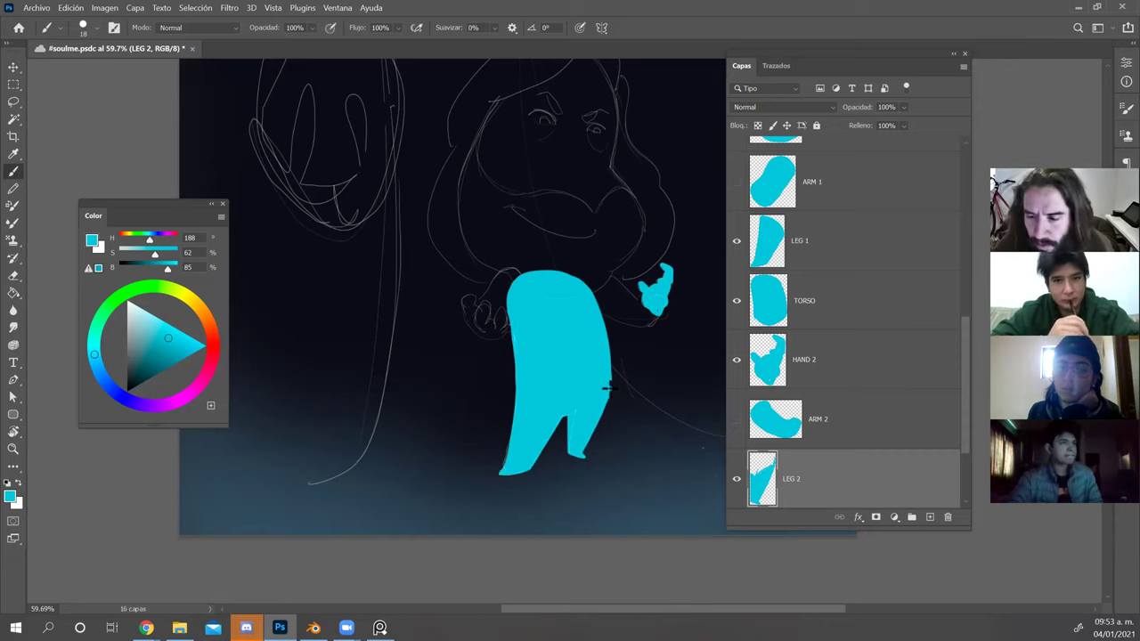
{"action": "key", "text": "e"}
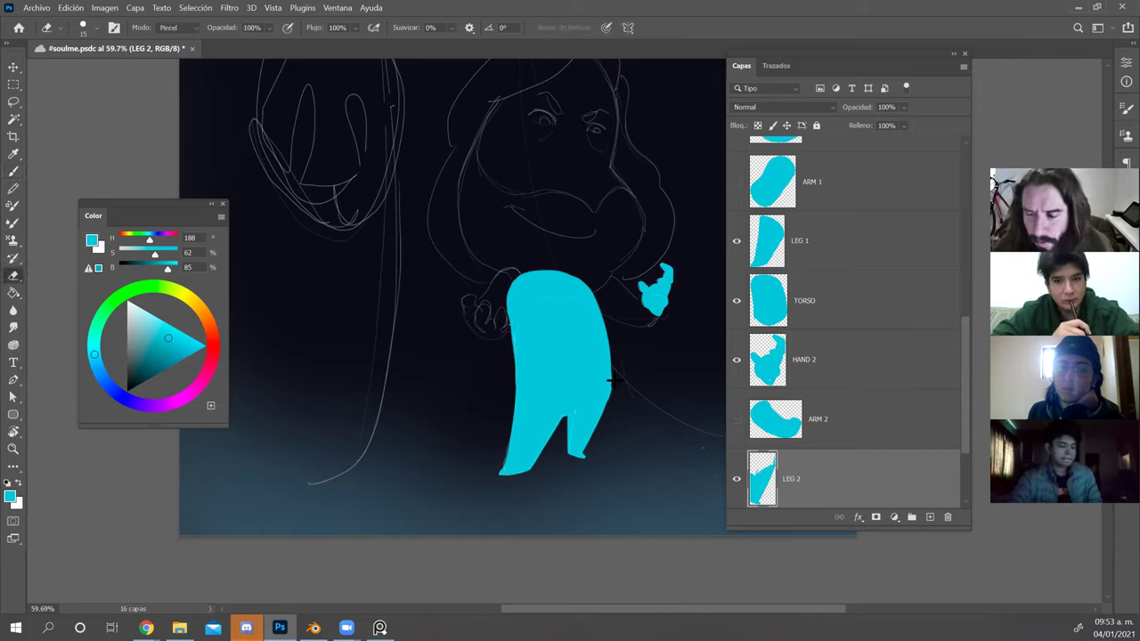
Show the ARM 1, HAND 1 and HEAD layers.
{"action": "left_click", "coordinate": [738, 181]}
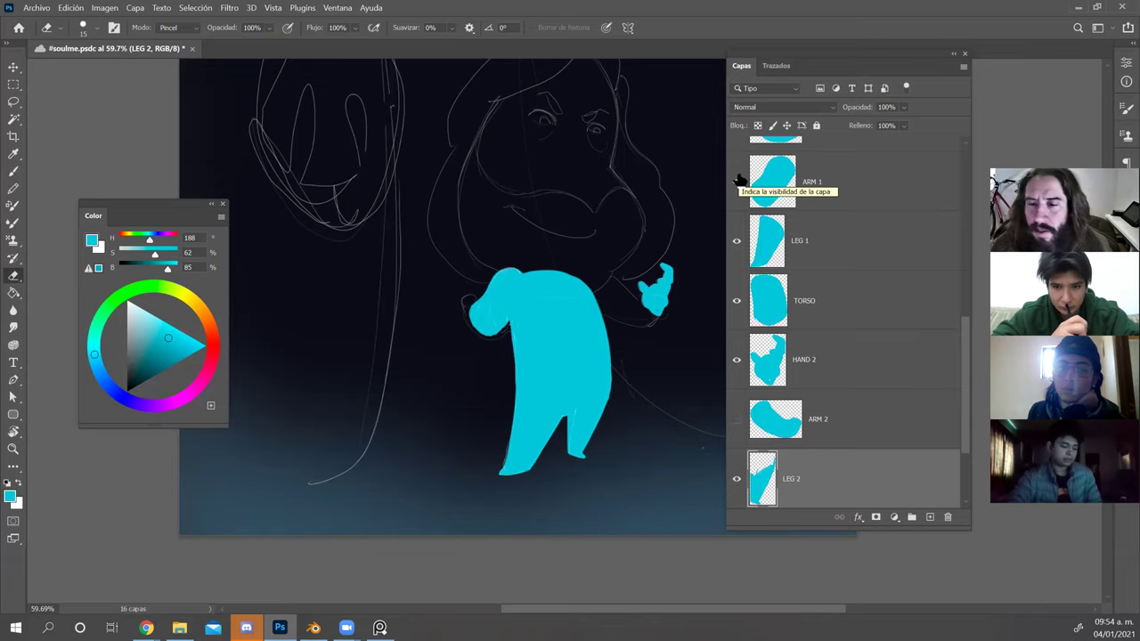
{"action": "scroll", "coordinate": [739, 195], "scroll_direction": "up", "scroll_amount": 2}
{"action": "left_click", "coordinate": [738, 240]}
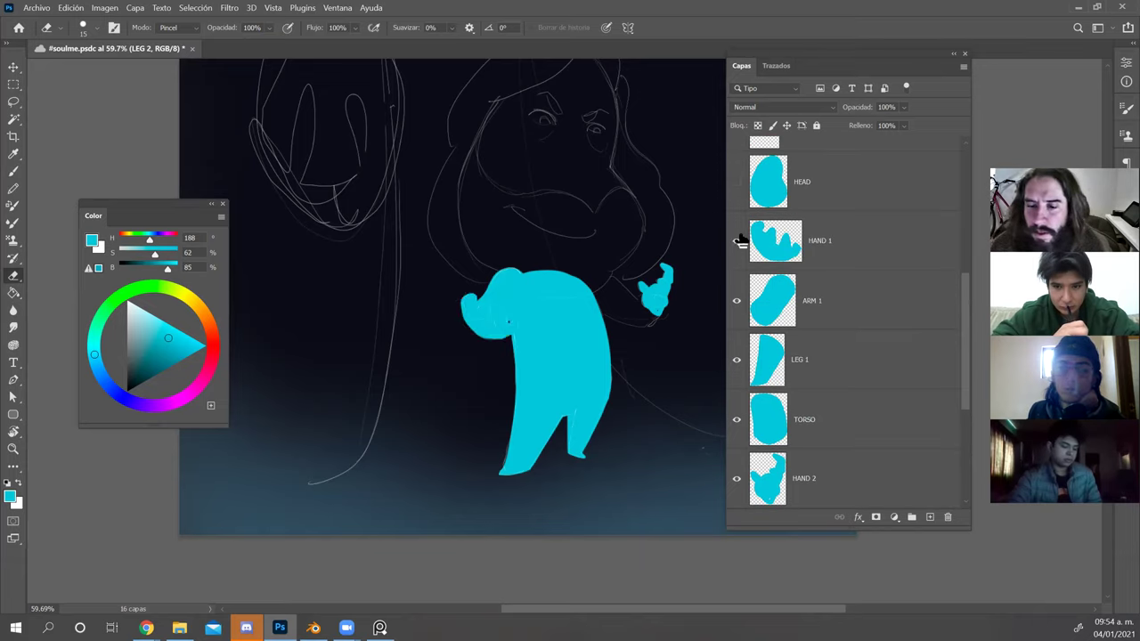
{"action": "scroll", "coordinate": [749, 207], "scroll_direction": "up", "scroll_amount": 1}
{"action": "left_click", "coordinate": [737, 241]}
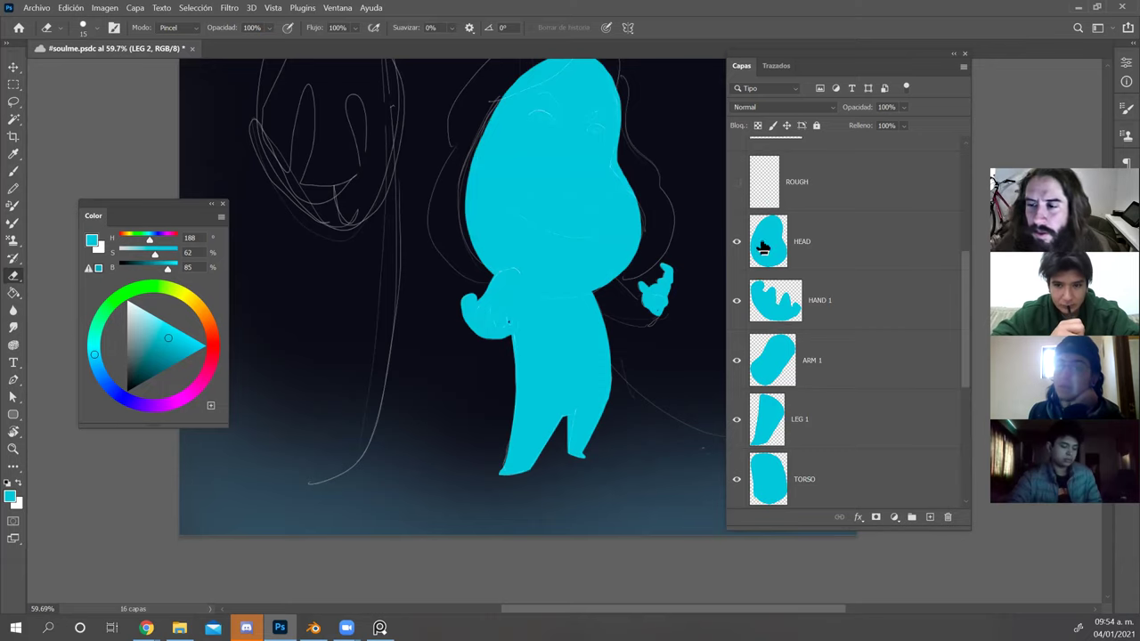
Hide the HEAD layer and create a new layer above it named BEARD.
{"action": "left_click", "coordinate": [765, 249]}
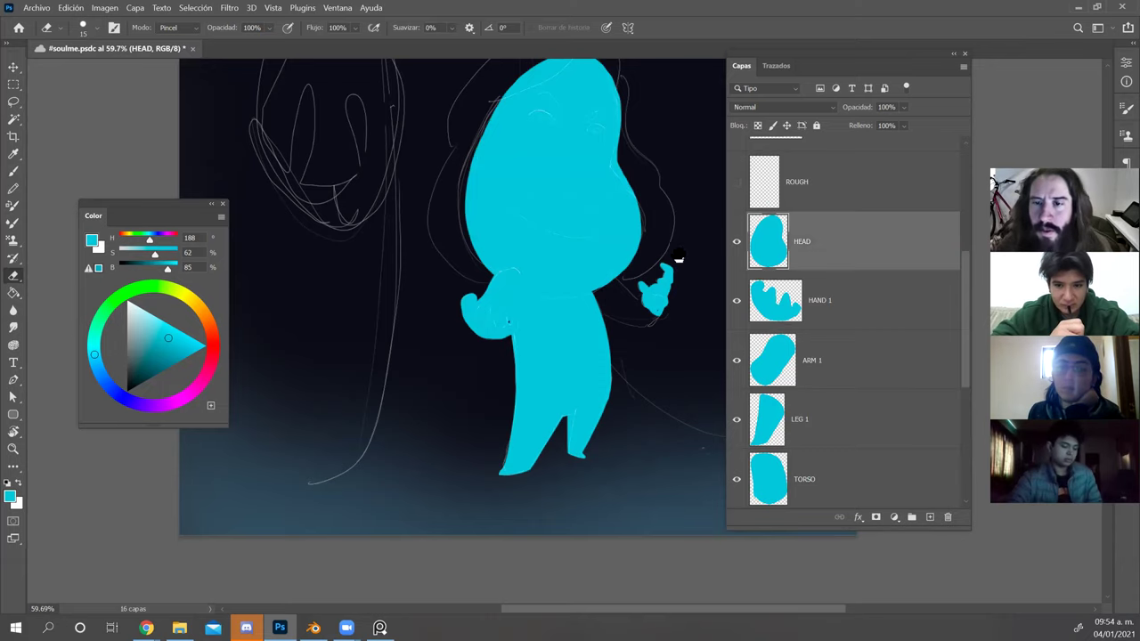
{"action": "left_click_drag", "start_coordinate": [677, 260], "coordinate": [602, 296]}
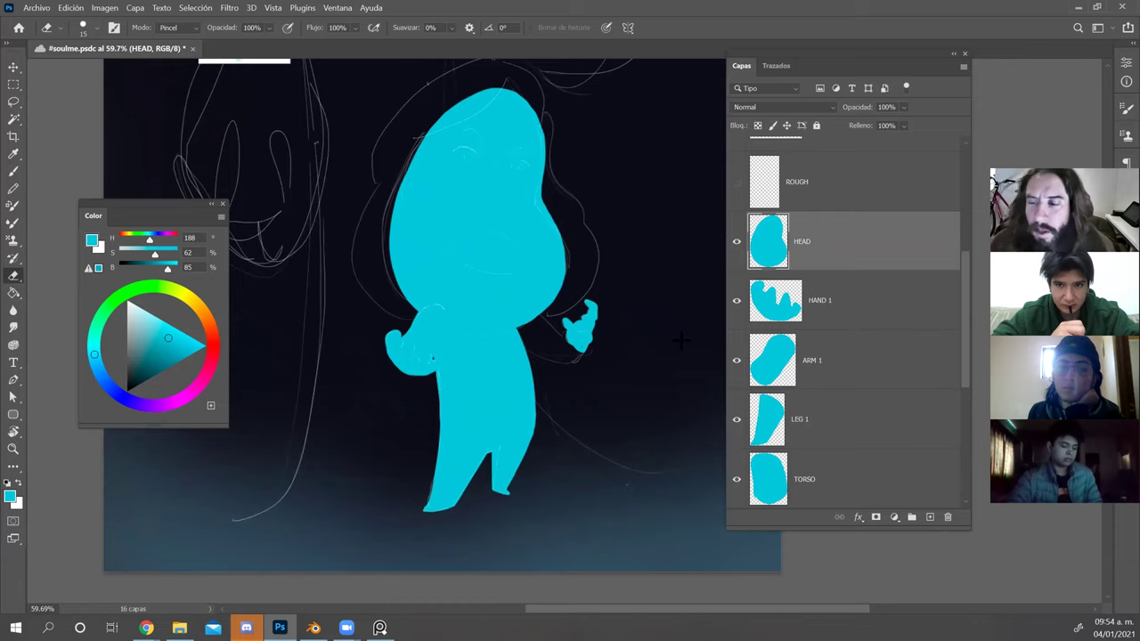
{"action": "left_click", "coordinate": [737, 243]}
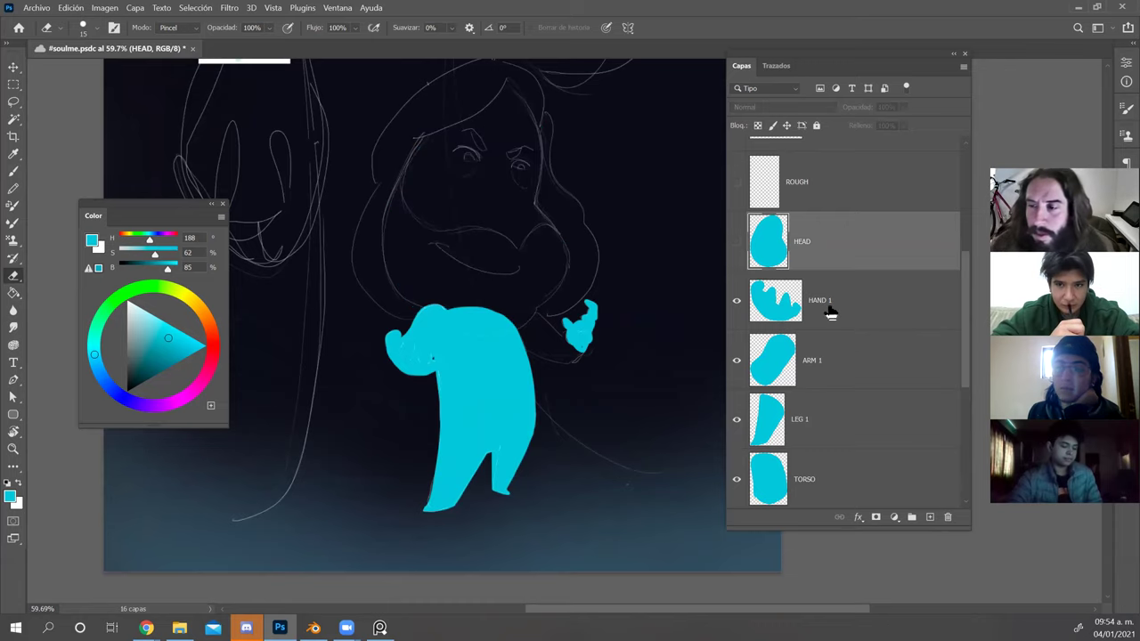
{"action": "left_click", "coordinate": [930, 517]}
{"action": "double_click", "coordinate": [804, 243]}
{"action": "type", "text": "BE"}
{"action": "key", "text": "Return"}
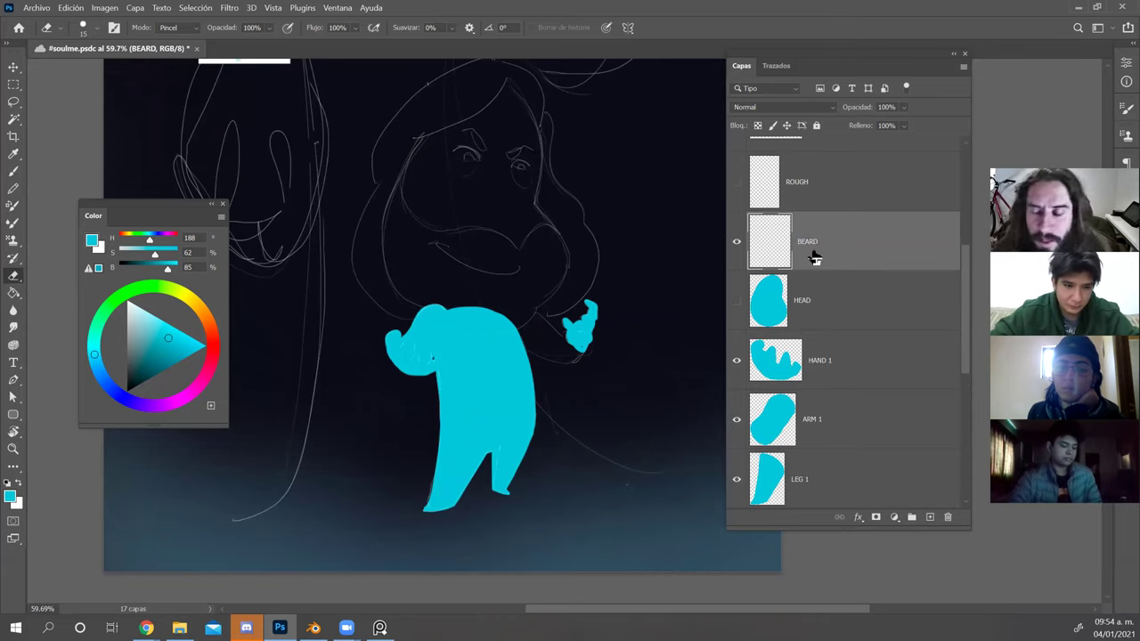
Outline the beard's upper edge on the new layer with a 27 px turquoise brush, curving from the mouth up along the cheek.
{"action": "key", "text": "b"}
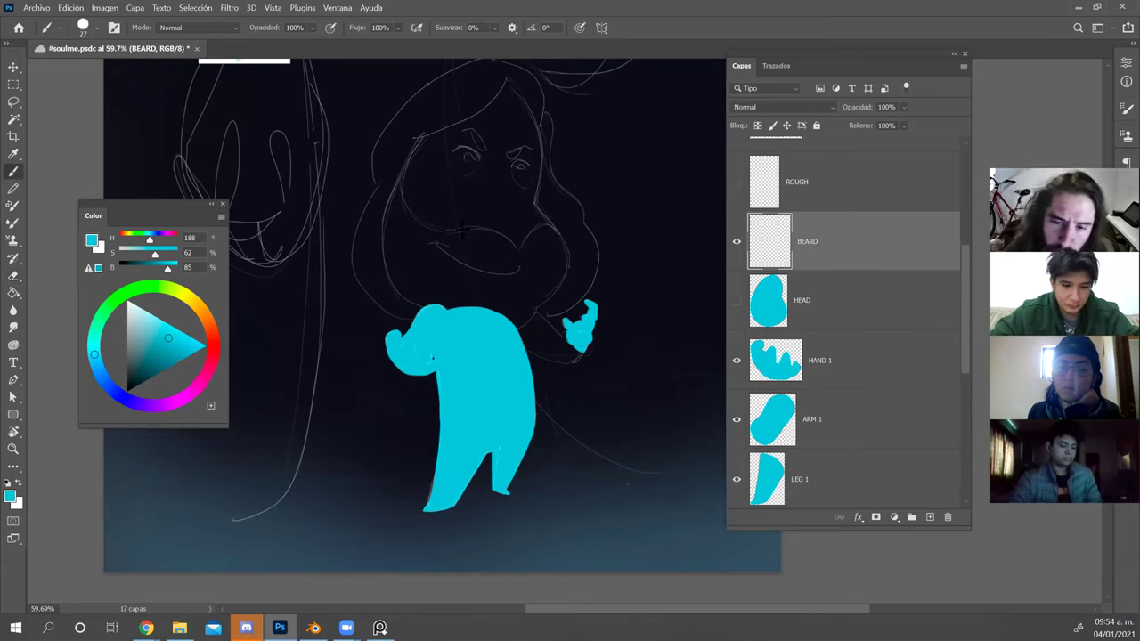
{"action": "key", "text": "ctrl+z"}
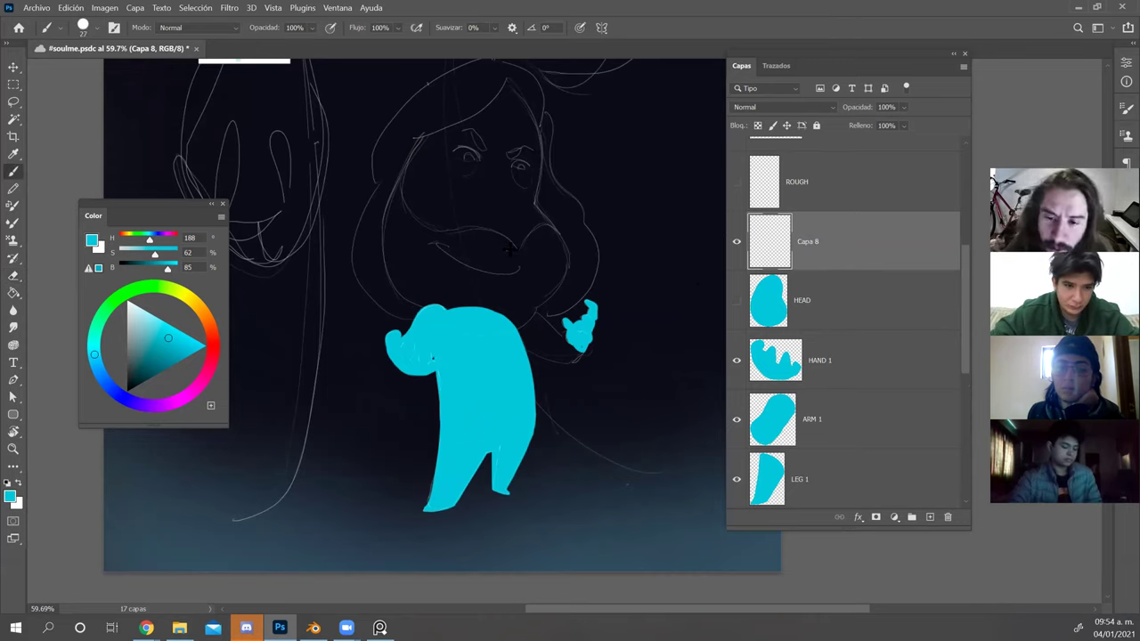
{"action": "left_click_drag", "start_coordinate": [517, 255], "coordinate": [408, 229]}
{"action": "left_click_drag", "start_coordinate": [419, 142], "coordinate": [409, 228]}
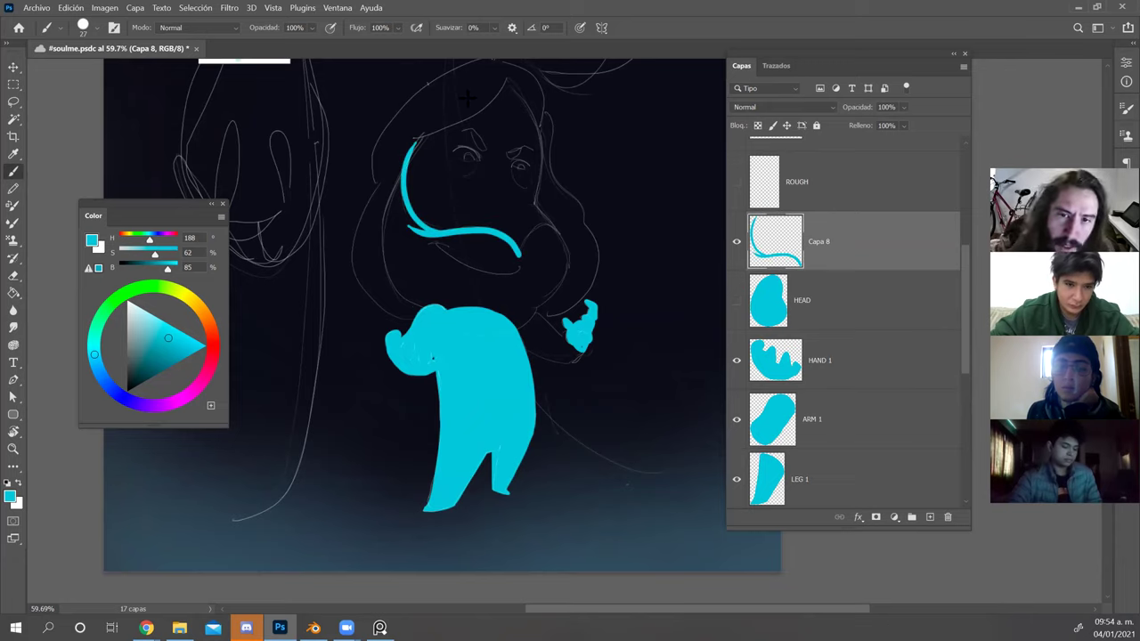
{"action": "key", "text": "ctrl+z"}
{"action": "mouse_move", "coordinate": [418, 142]}
{"action": "left_mouse_down"}
{"action": "mouse_move", "coordinate": [408, 229]}
{"action": "mouse_move", "coordinate": [402, 198]}
{"action": "mouse_move", "coordinate": [423, 133]}
{"action": "left_mouse_up"}
{"action": "key", "text": "ctrl+z"}
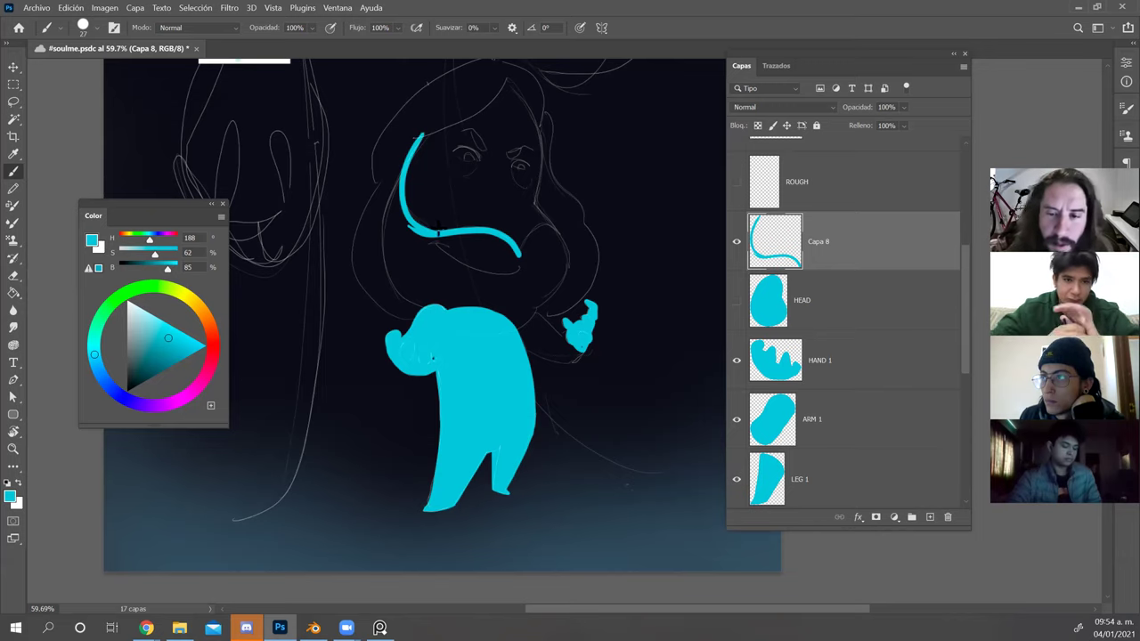
{"action": "key", "text": "ctrl+z"}
{"action": "mouse_move", "coordinate": [410, 228]}
{"action": "left_mouse_down"}
{"action": "mouse_move", "coordinate": [430, 128]}
{"action": "mouse_move", "coordinate": [415, 147]}
{"action": "left_mouse_up"}
{"action": "key", "text": "e"}
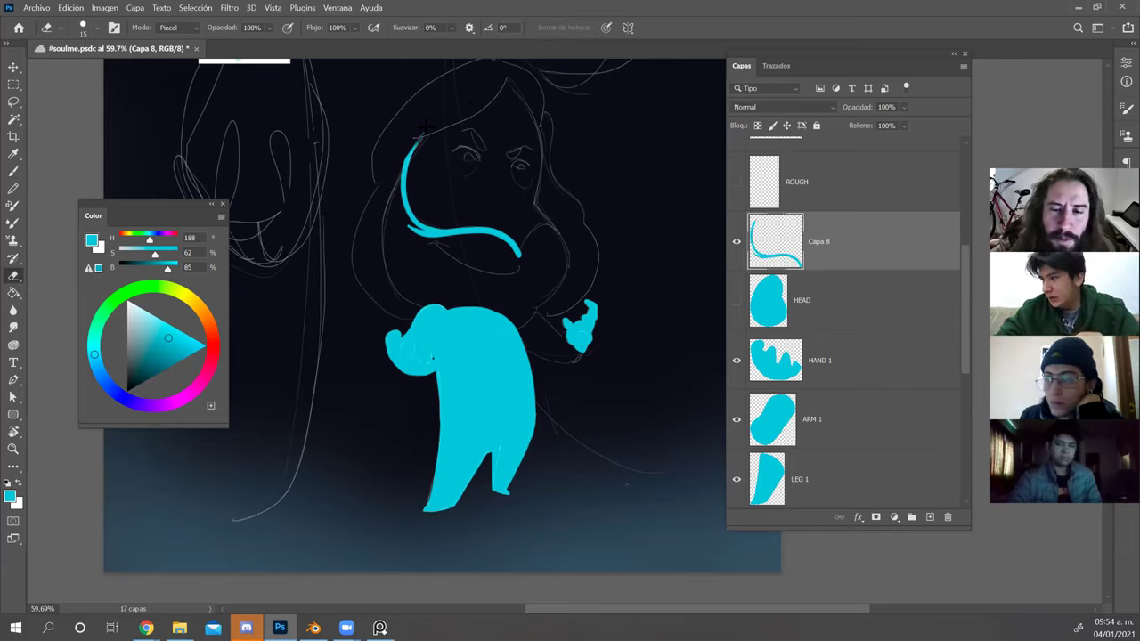
Outline the beard's outer cheek edge in turquoise from the shoulder up to the temple and erase the overshooting tip.
{"action": "key", "text": "b"}
{"action": "mouse_move", "coordinate": [390, 195]}
{"action": "left_mouse_down"}
{"action": "mouse_move", "coordinate": [434, 304]}
{"action": "mouse_move", "coordinate": [400, 176]}
{"action": "left_mouse_up"}
{"action": "key", "text": "ctrl+z"}
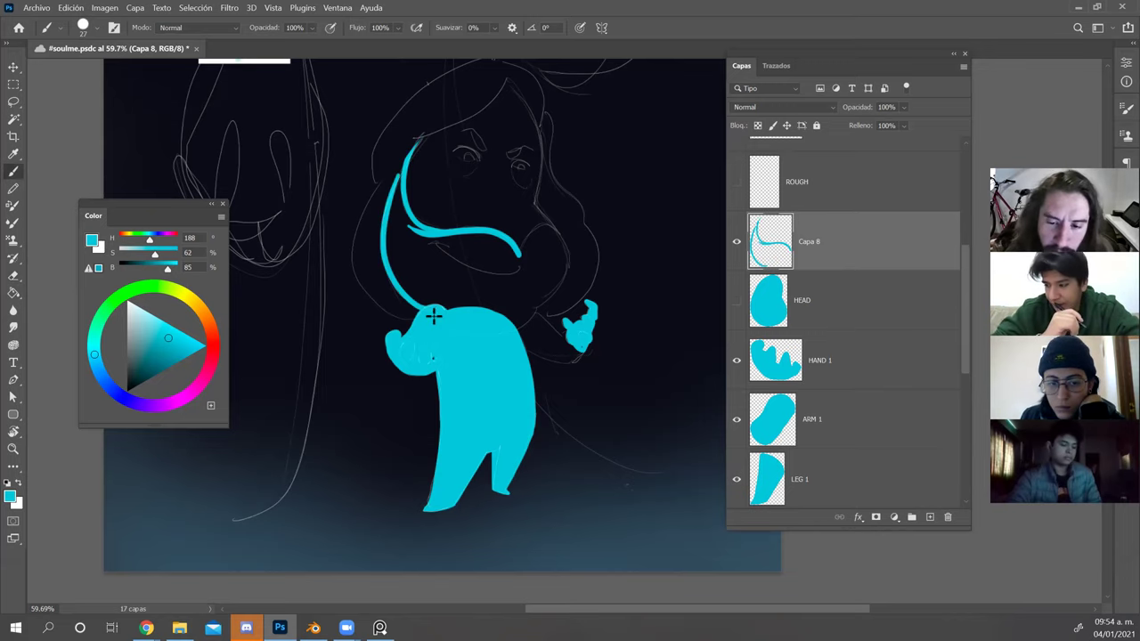
{"action": "key", "text": "ctrl+z"}
{"action": "left_click_drag", "start_coordinate": [427, 312], "coordinate": [417, 105]}
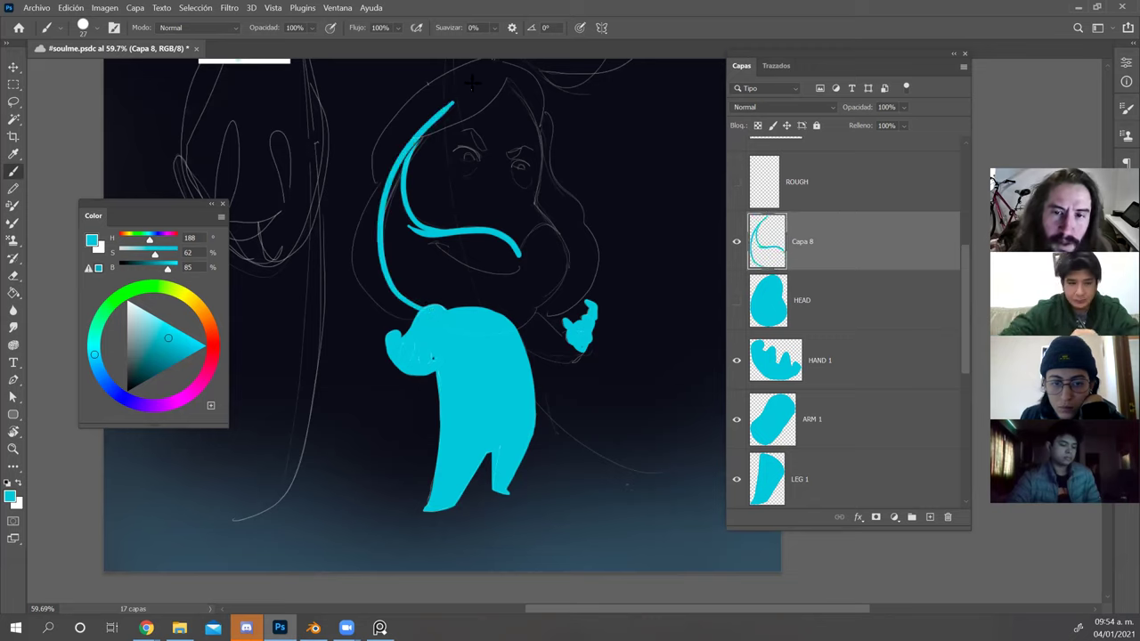
{"action": "key", "text": "ctrl+z"}
{"action": "left_click_drag", "start_coordinate": [434, 312], "coordinate": [436, 129]}
{"action": "key", "text": "ctrl+z"}
{"action": "mouse_move", "coordinate": [428, 312]}
{"action": "left_mouse_down"}
{"action": "mouse_move", "coordinate": [381, 210]}
{"action": "mouse_move", "coordinate": [437, 129]}
{"action": "mouse_move", "coordinate": [405, 174]}
{"action": "left_mouse_up"}
{"action": "key", "text": "e"}
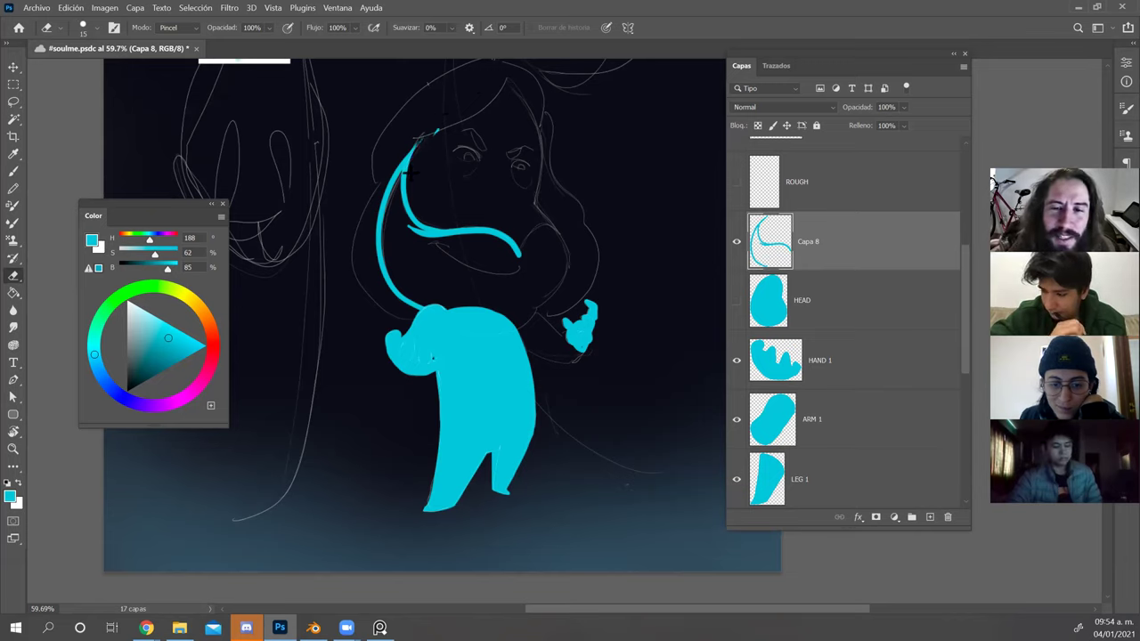
{"action": "key", "text": "b"}
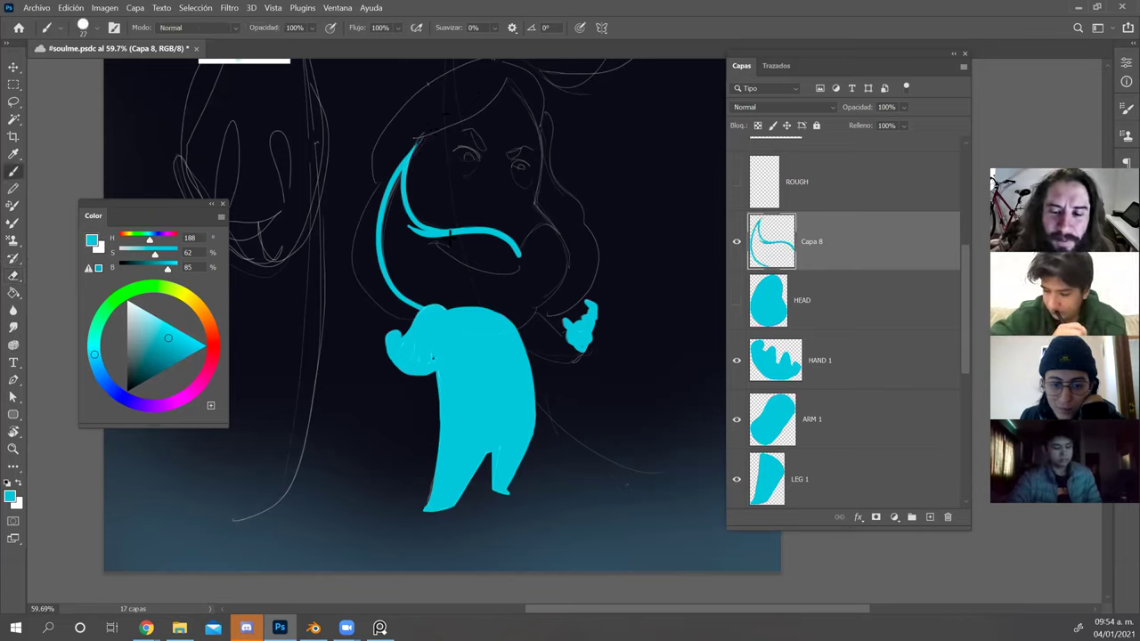
{"action": "left_click_drag", "start_coordinate": [430, 305], "coordinate": [540, 307]}
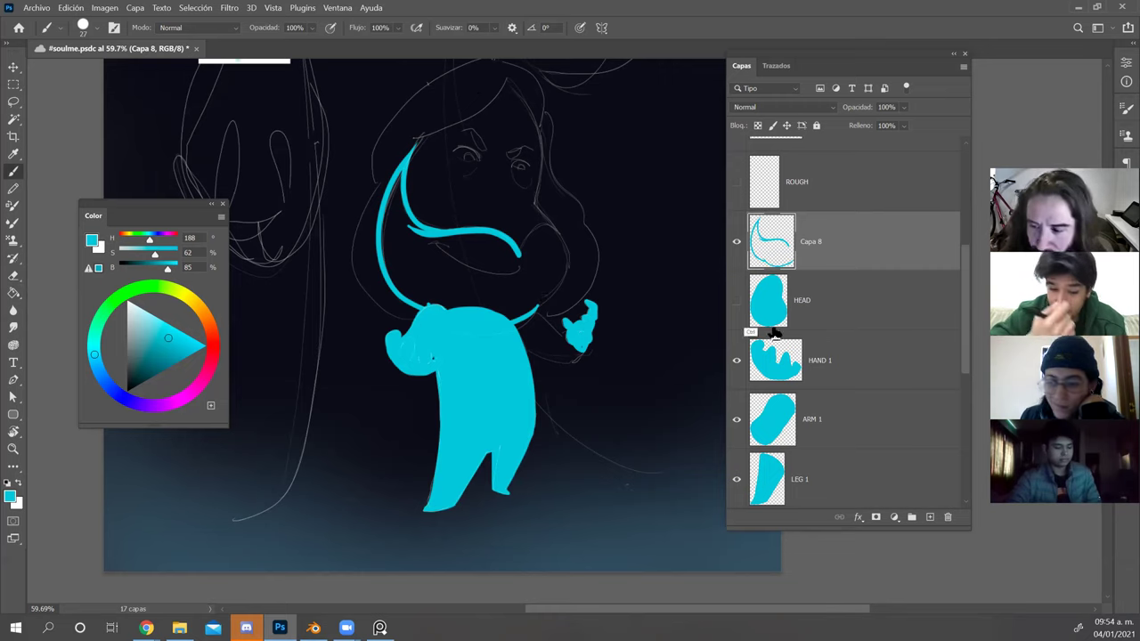
{"action": "key", "text": "ctrl+z"}
Hide the TORSO and ARM 1 layers to uncover the sketched lower edge of the beard.
{"action": "scroll", "coordinate": [855, 374], "scroll_direction": "down", "scroll_amount": 3}
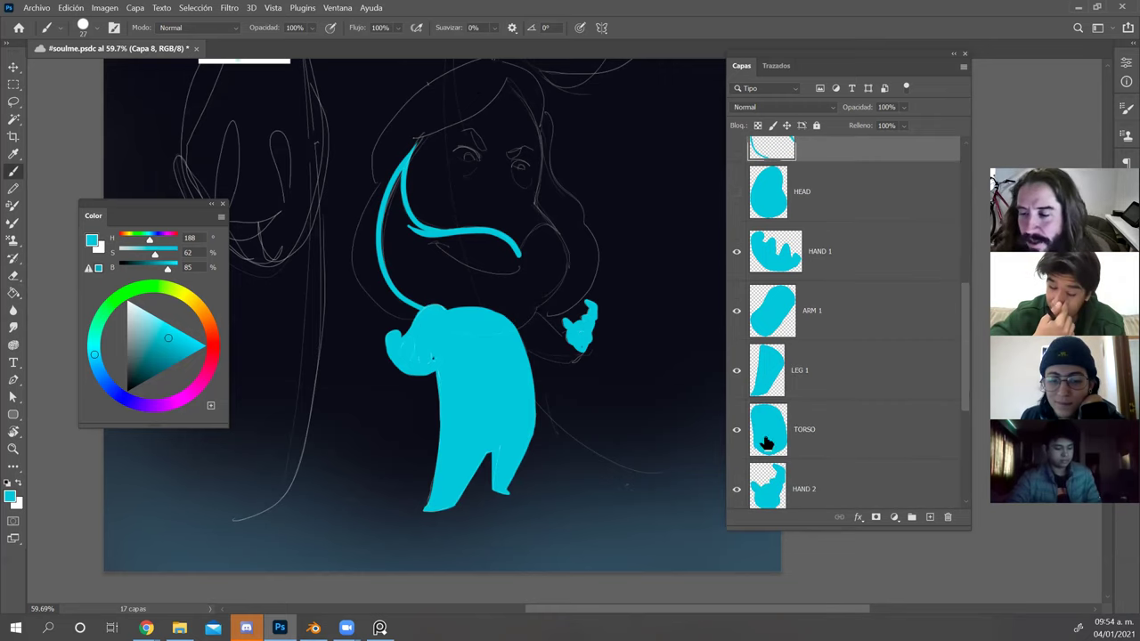
{"action": "left_click", "coordinate": [739, 444]}
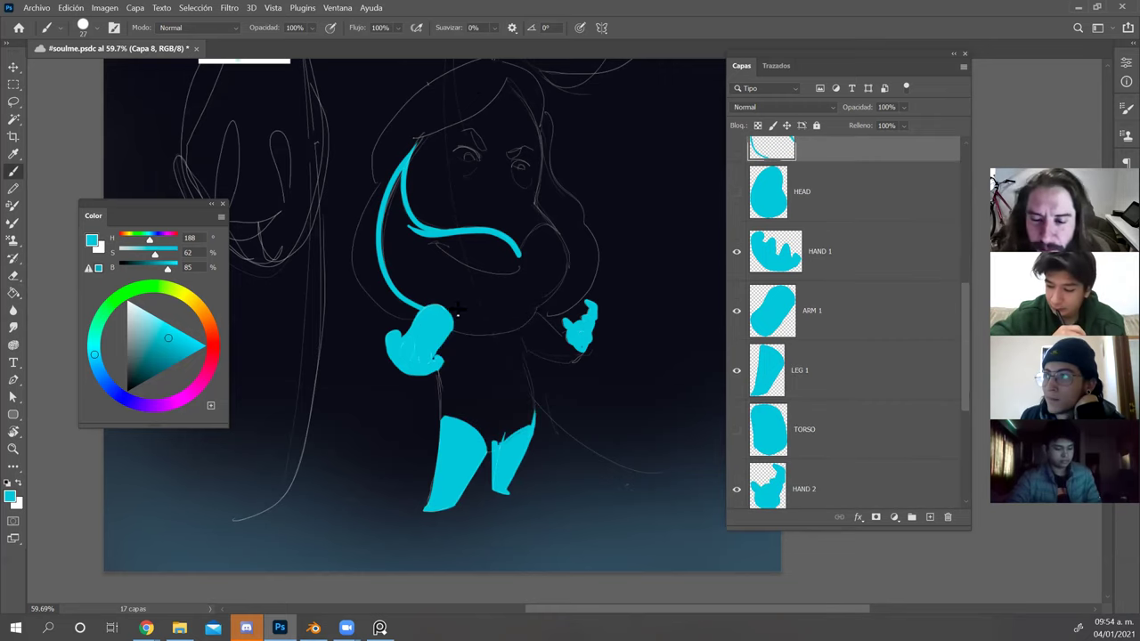
{"action": "left_click", "coordinate": [739, 329]}
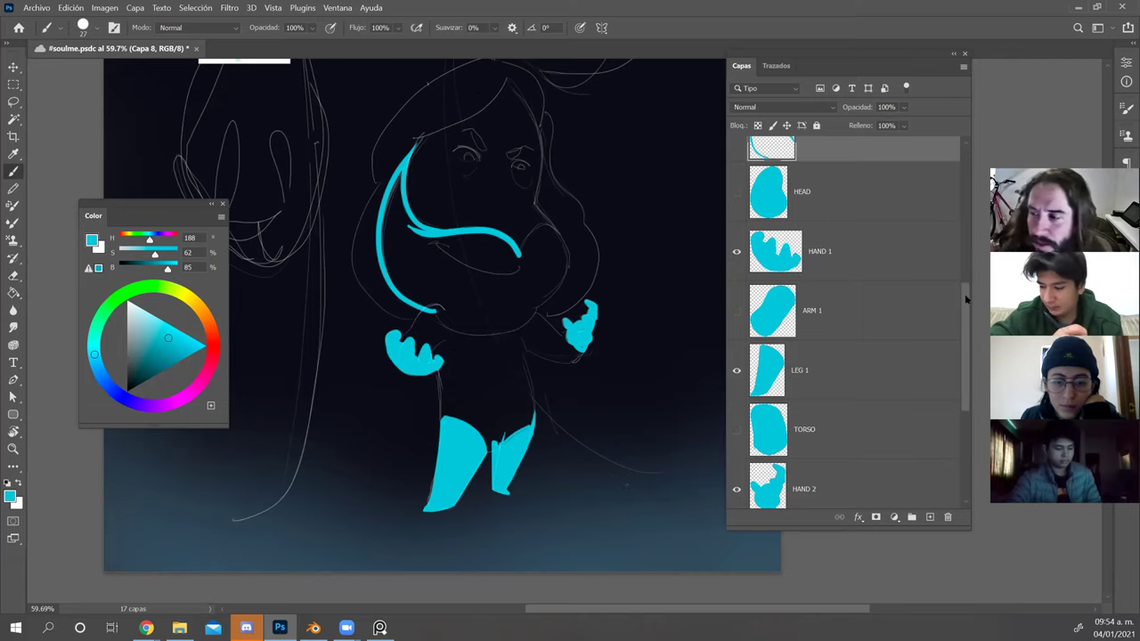
{"action": "scroll", "coordinate": [966, 300], "scroll_direction": "up", "scroll_amount": 1}
{"action": "scroll", "coordinate": [966, 300], "scroll_direction": "up", "scroll_amount": 1}
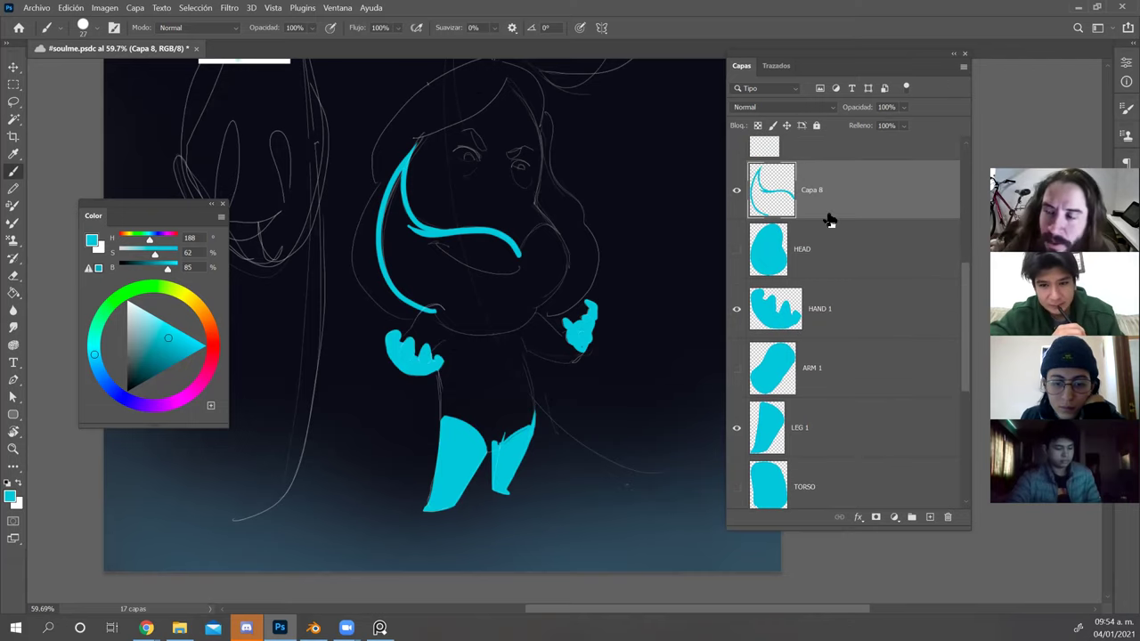
Rotate the canvas, paint the beard's rounded lower edge along the chin with the 27 px brush, and restore the view rotation.
{"action": "key", "text": "r"}
{"action": "left_click_drag", "start_coordinate": [547, 254], "coordinate": [570, 254]}
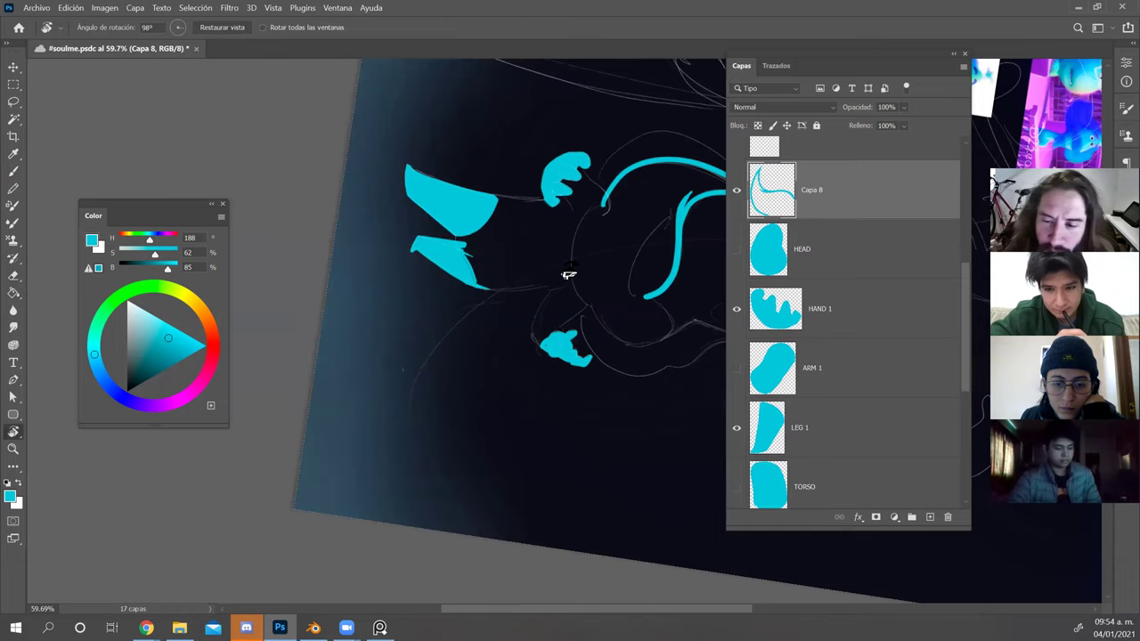
{"action": "key", "text": "b"}
{"action": "left_click_drag", "start_coordinate": [595, 304], "coordinate": [632, 196]}
{"action": "key", "text": "ctrl+z"}
{"action": "mouse_move", "coordinate": [598, 309]}
{"action": "left_mouse_down"}
{"action": "mouse_move", "coordinate": [574, 247]}
{"action": "mouse_move", "coordinate": [630, 192]}
{"action": "left_mouse_up"}
{"action": "key", "text": "Escape"}
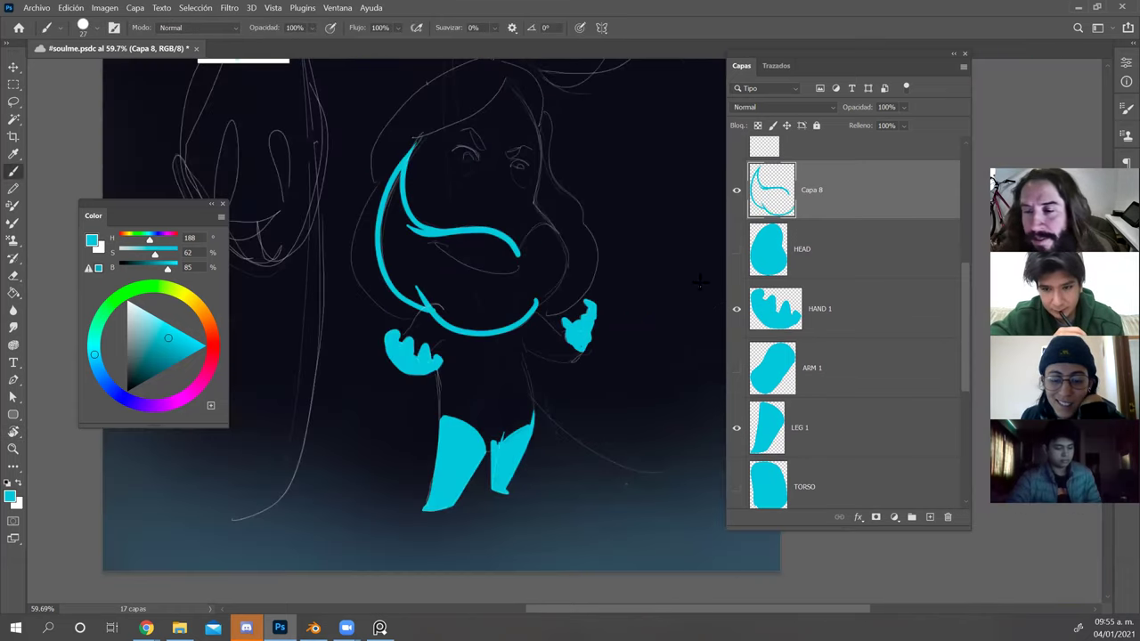
Close the beard outline by painting its far side and the rounded lobe back to the mouth.
{"action": "mouse_move", "coordinate": [537, 303]}
{"action": "left_mouse_down"}
{"action": "mouse_move", "coordinate": [551, 225]}
{"action": "mouse_move", "coordinate": [535, 304]}
{"action": "left_mouse_up"}
{"action": "key", "text": "ctrl+z"}
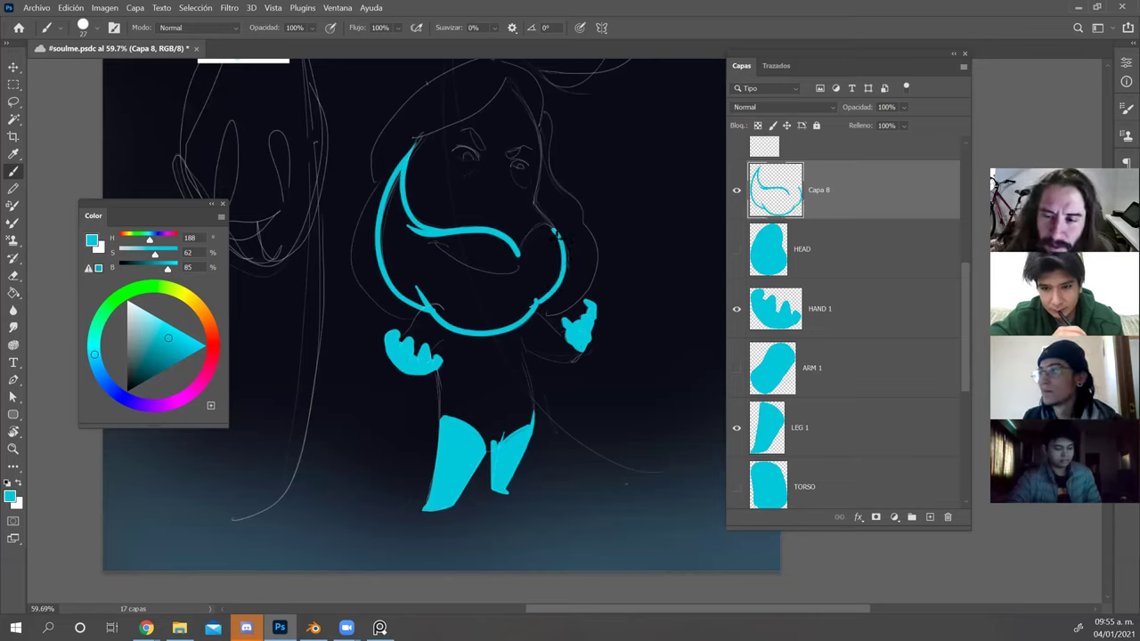
{"action": "left_click_drag", "start_coordinate": [556, 233], "coordinate": [519, 257]}
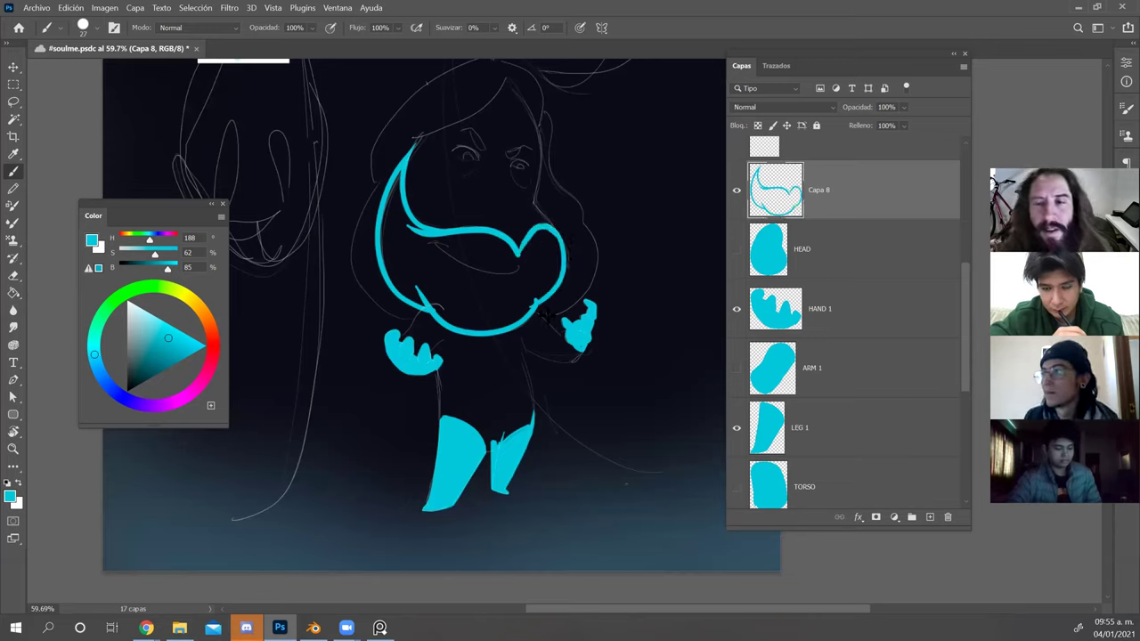
Fill the outlined beard with turquoise using the Paint Bucket and smooth its edges with a 14 px brush.
{"action": "key", "text": "g"}
{"action": "left_click", "coordinate": [506, 293]}
{"action": "key", "text": "b"}
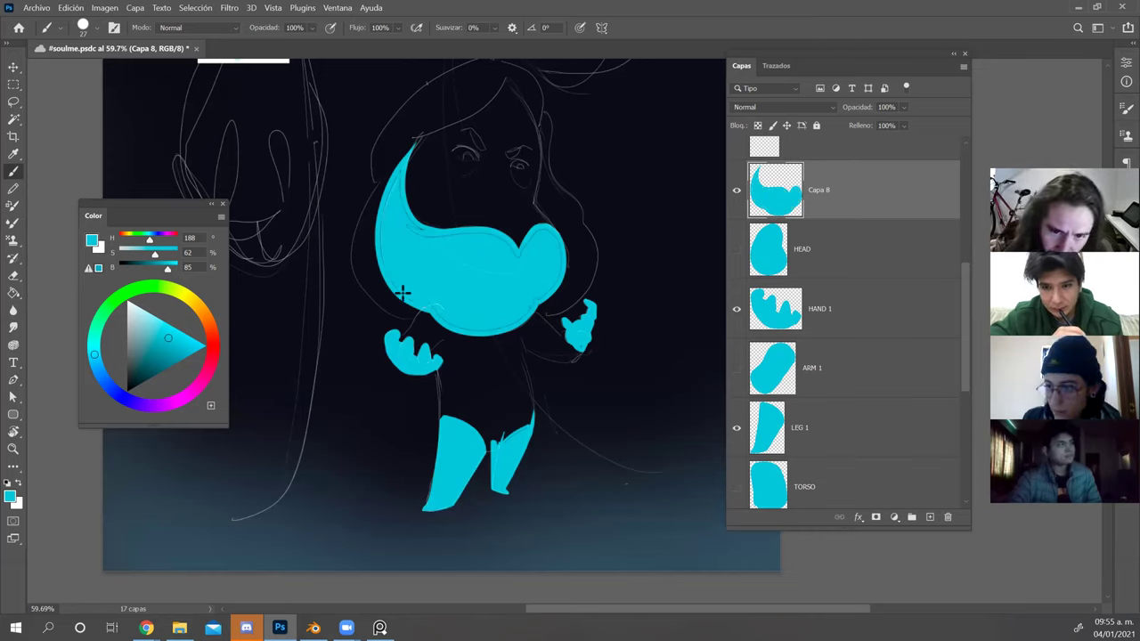
{"action": "right_click", "coordinate": [398, 186], "text": "alt"}
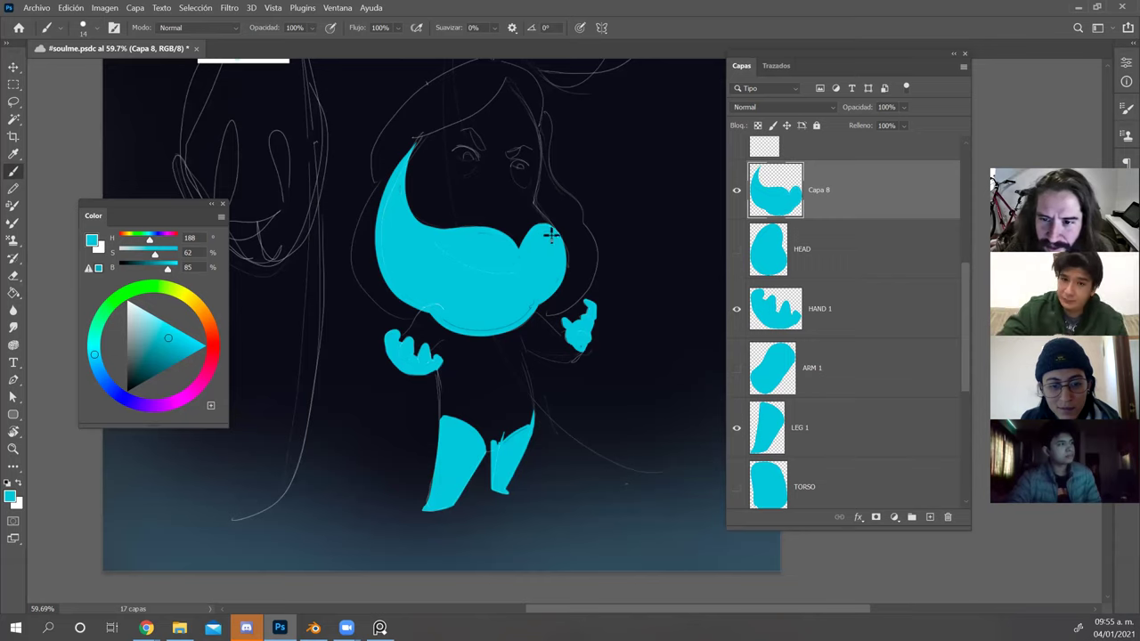
{"action": "key", "text": "r"}
{"action": "mouse_move", "coordinate": [642, 235]}
{"action": "left_mouse_down"}
{"action": "mouse_move", "coordinate": [611, 351]}
{"action": "mouse_move", "coordinate": [600, 308]}
{"action": "left_mouse_up"}
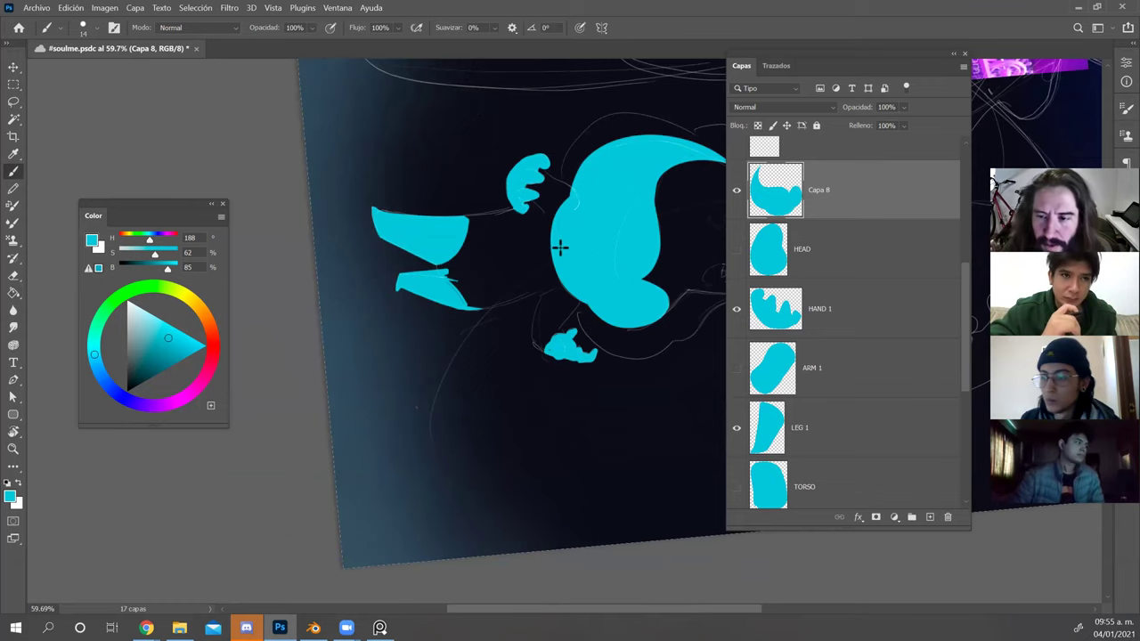
{"action": "key", "text": "Escape"}
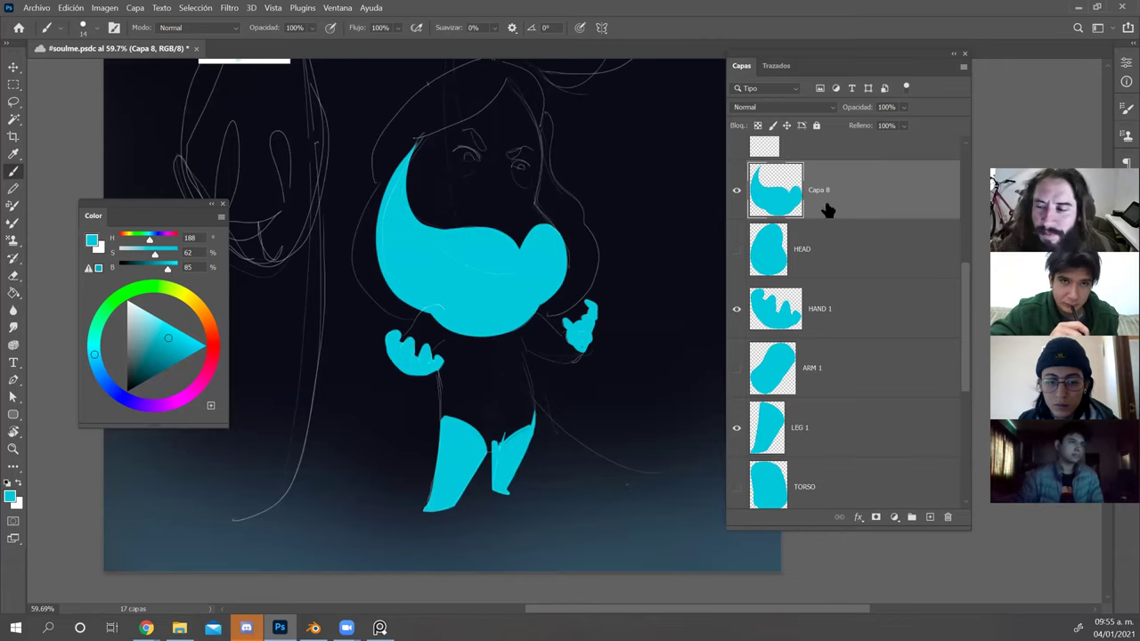
Show the HEAD layer again and erase the head's excess along the beard's lower edge with the 58 px Eraser.
{"action": "left_click", "coordinate": [736, 250]}
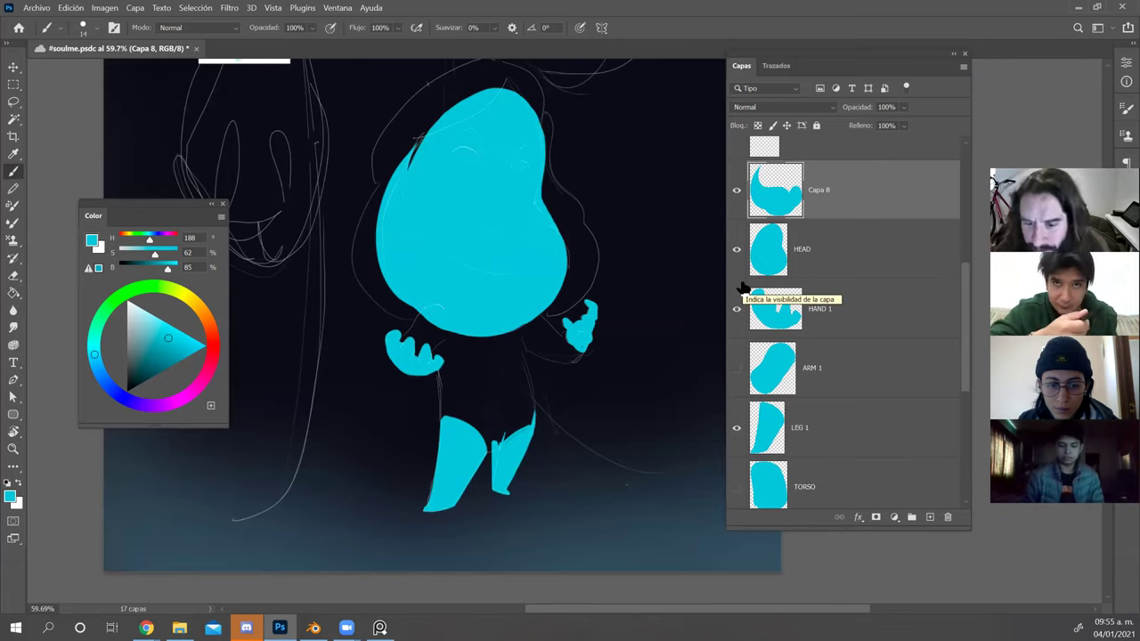
{"action": "left_click", "coordinate": [776, 211], "text": "ctrl"}
{"action": "key", "text": "ctrl+d"}
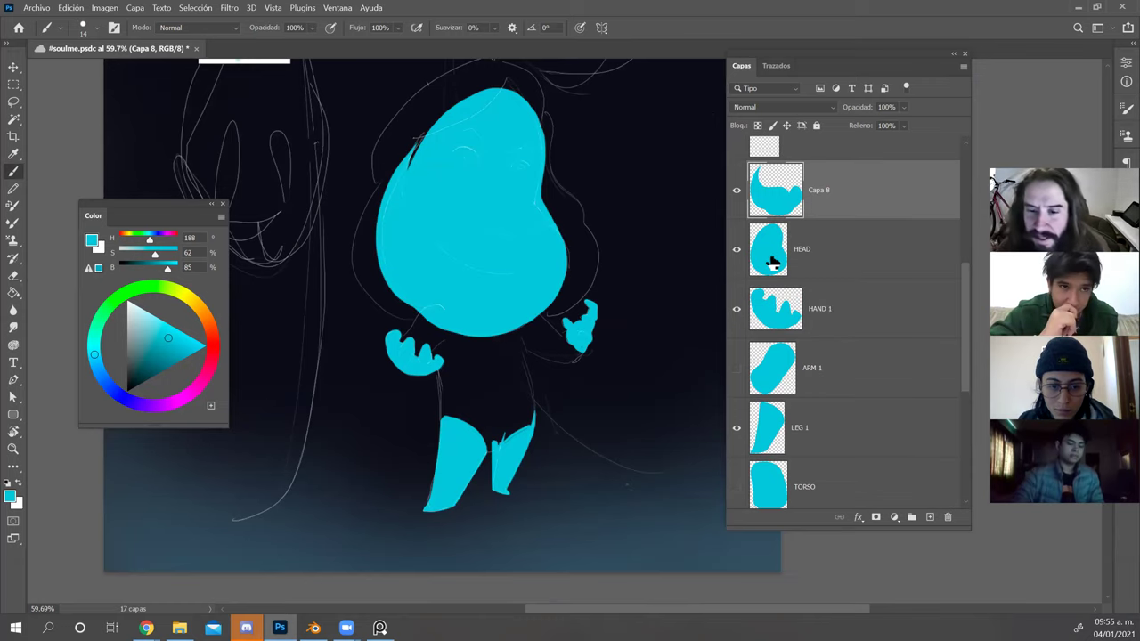
{"action": "left_click", "coordinate": [768, 249]}
{"action": "key", "text": "e"}
{"action": "mouse_move", "coordinate": [449, 307]}
{"action": "left_mouse_down"}
{"action": "mouse_move", "coordinate": [463, 307]}
{"action": "mouse_move", "coordinate": [447, 328]}
{"action": "mouse_move", "coordinate": [471, 331]}
{"action": "mouse_move", "coordinate": [545, 304]}
{"action": "left_mouse_up"}
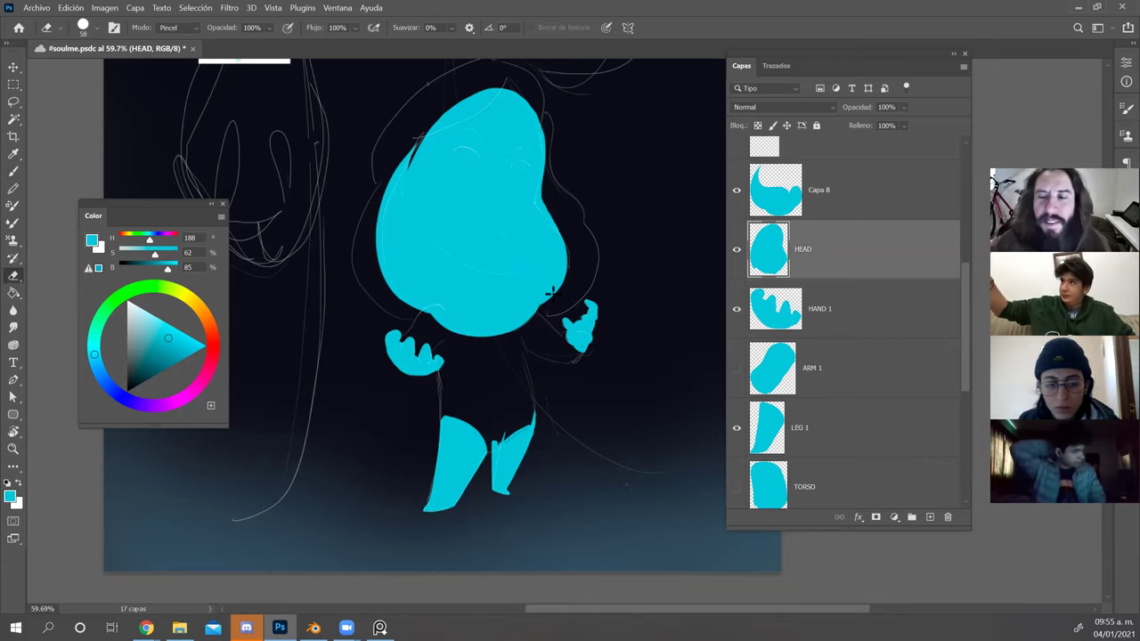
Trim the beard's outer edge beside the cheek on the Capa 8 layer with the 24 px Eraser.
{"action": "left_click", "coordinate": [826, 206]}
{"action": "key", "text": "b"}
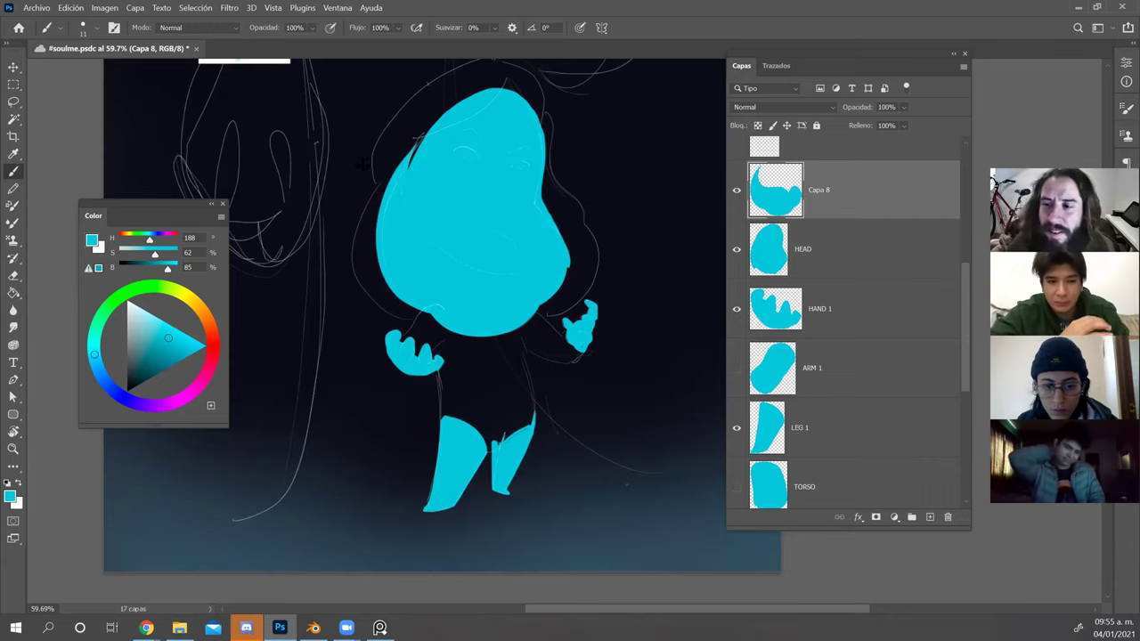
{"action": "key", "text": "e"}
{"action": "left_click_drag", "start_coordinate": [399, 178], "coordinate": [390, 179]}
{"action": "left_click_drag", "start_coordinate": [412, 150], "coordinate": [375, 250]}
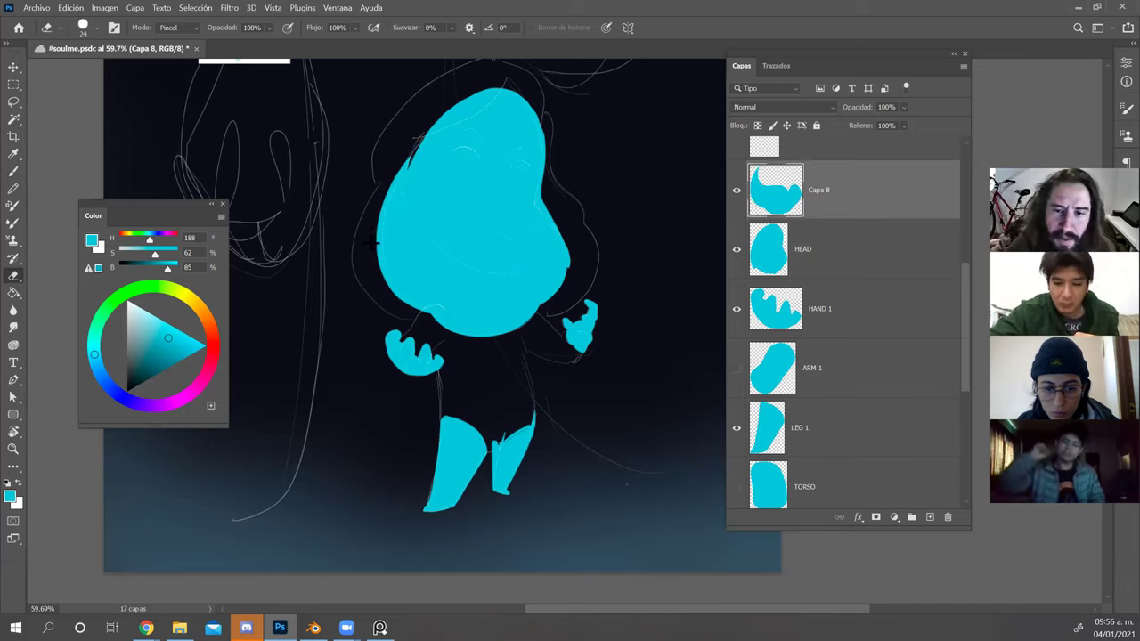
{"action": "key", "text": "b"}
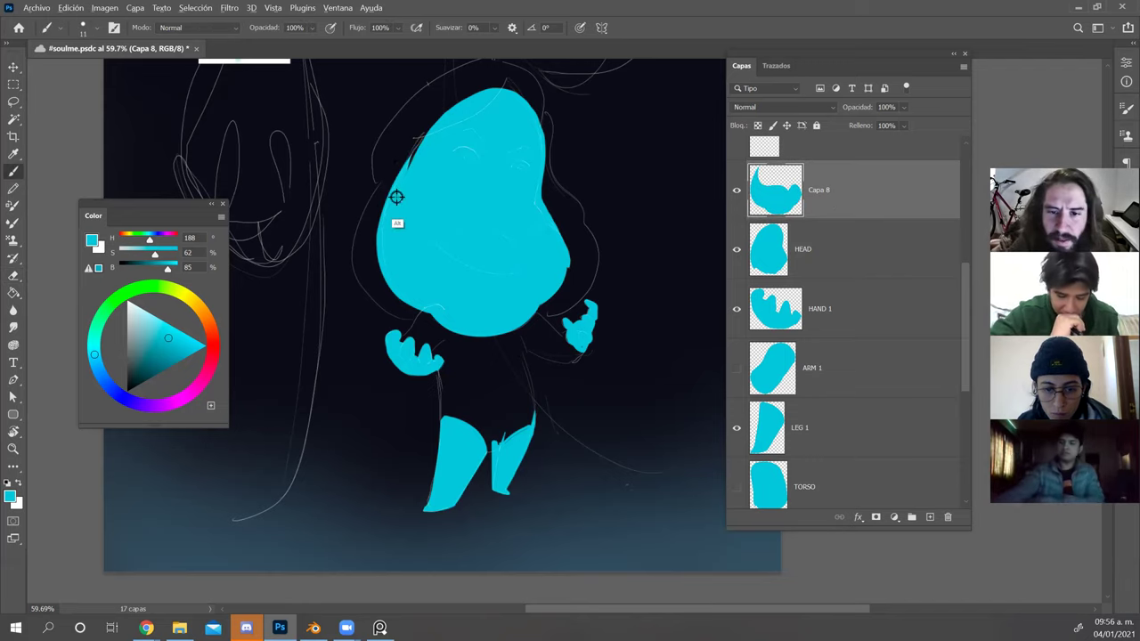
Select the HEAD layer and paint over the dark gap between the temple and the beard's upper tip.
{"action": "key", "text": "v"}
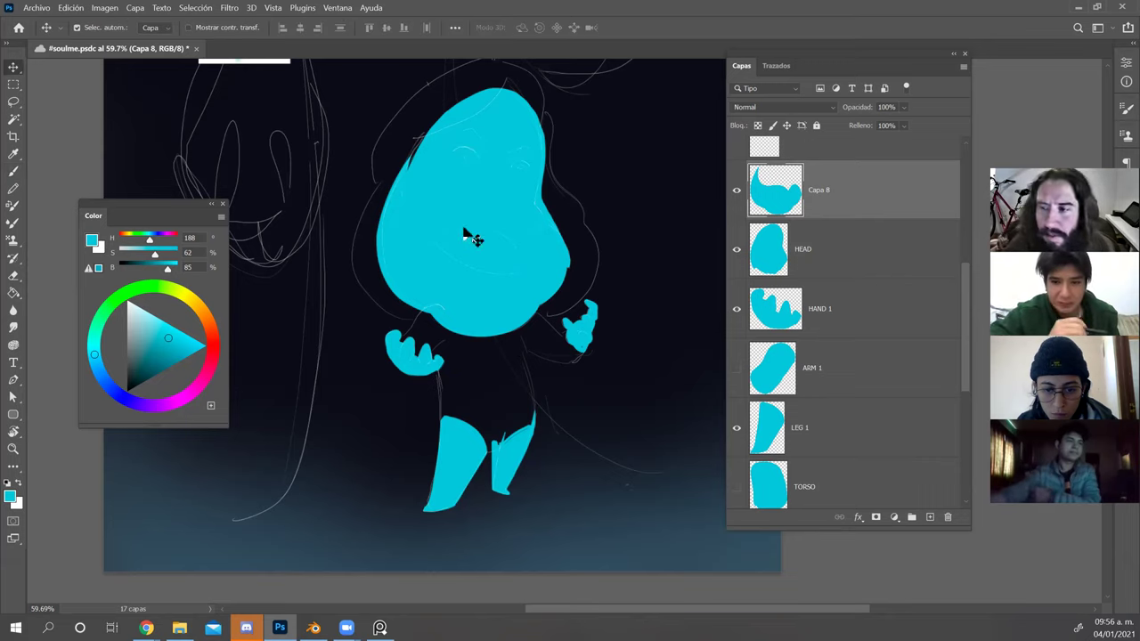
{"action": "left_click", "coordinate": [483, 124]}
{"action": "key", "text": "b"}
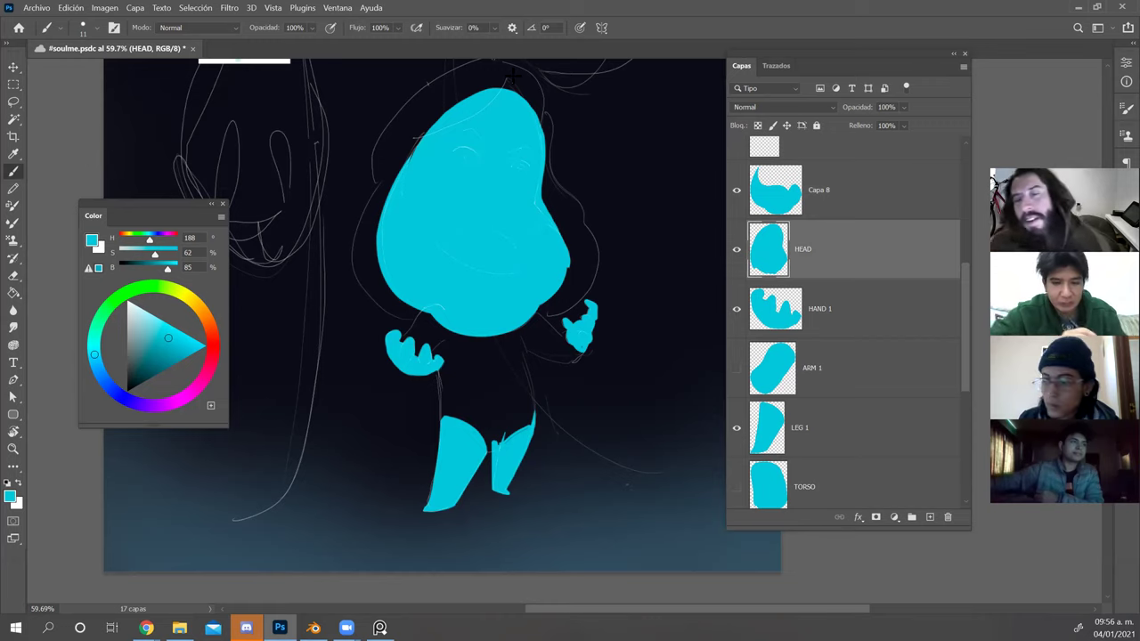
Show the TORSO layer again and add a new layer named HAIR directly above Capa 5.
{"action": "scroll", "coordinate": [873, 436], "scroll_direction": "down", "scroll_amount": 2}
{"action": "left_click", "coordinate": [872, 442]}
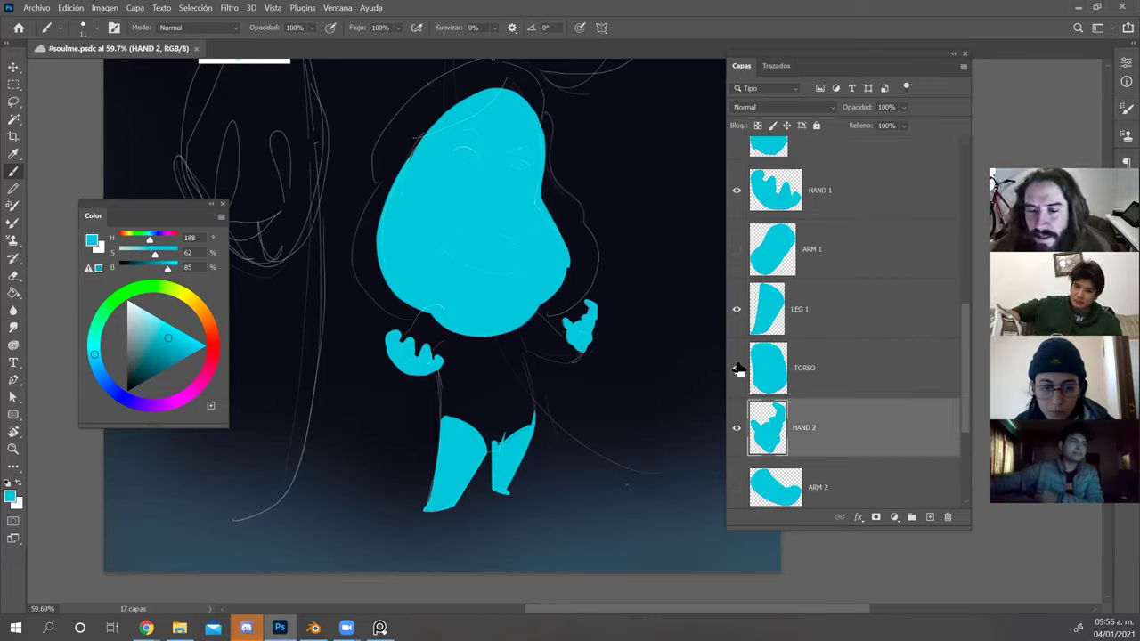
{"action": "left_click", "coordinate": [737, 368]}
{"action": "scroll", "coordinate": [766, 425], "scroll_direction": "down", "scroll_amount": 3}
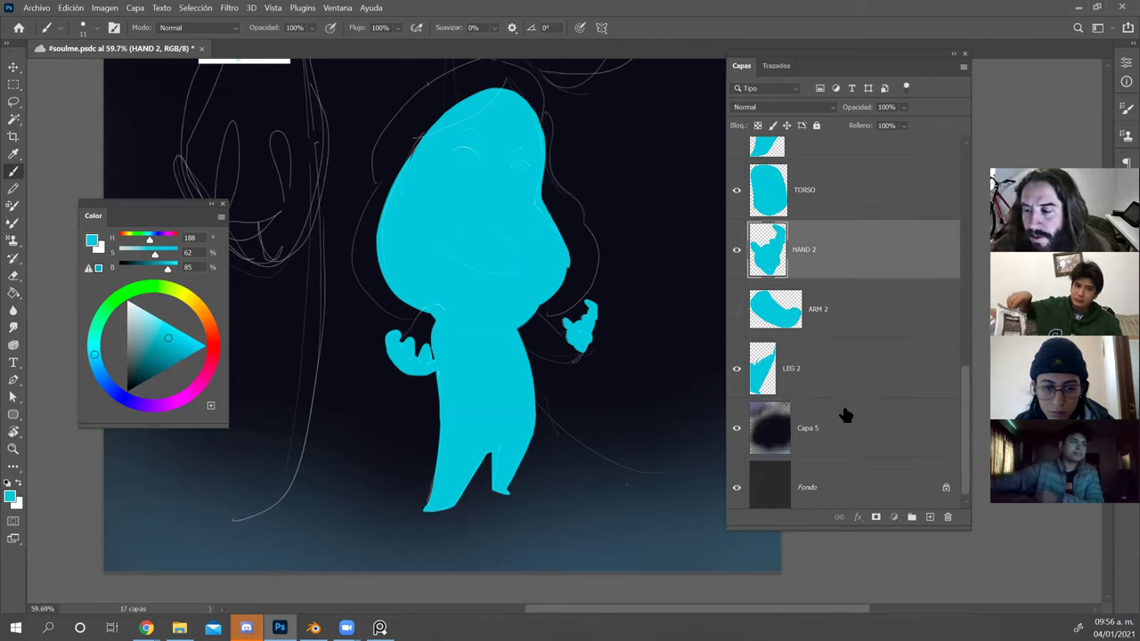
{"action": "left_click", "coordinate": [846, 416]}
{"action": "left_click", "coordinate": [930, 516]}
{"action": "double_click", "coordinate": [806, 428]}
{"action": "type", "text": "HAIR"}
{"action": "key", "text": "Return"}
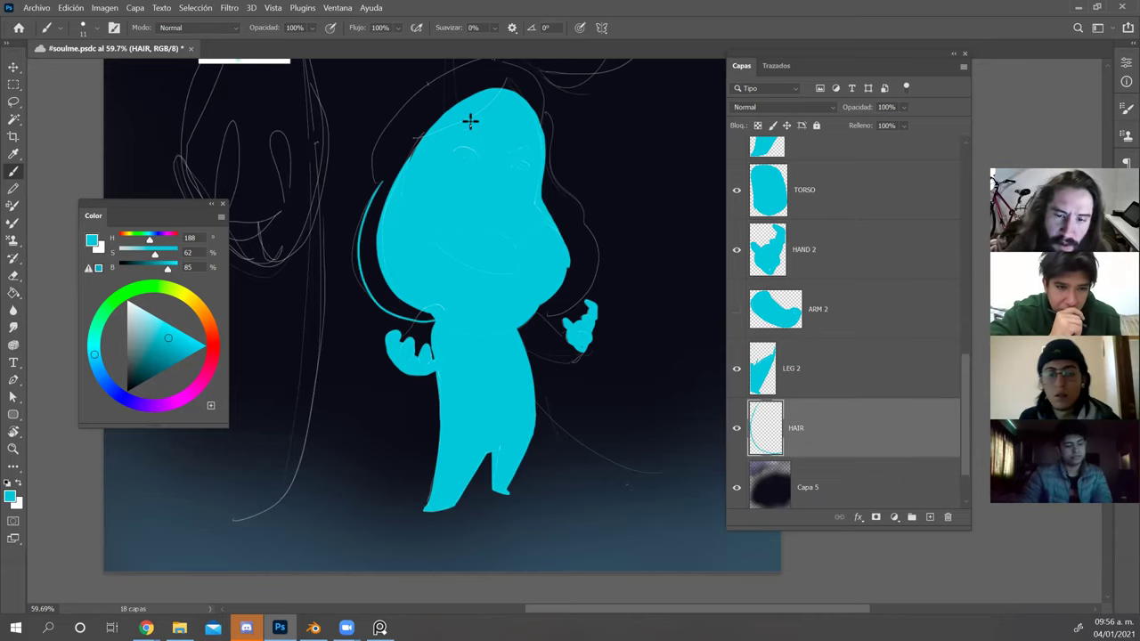
Outline the hair's large back lobe and the curved crown over the head with the 11 px brush.
{"action": "mouse_move", "coordinate": [434, 317]}
{"action": "left_mouse_down"}
{"action": "mouse_move", "coordinate": [415, 163]}
{"action": "mouse_move", "coordinate": [458, 61]}
{"action": "left_mouse_up"}
{"action": "left_click_drag", "start_coordinate": [448, 214], "coordinate": [489, 279]}
{"action": "key", "text": "ctrl+z"}
{"action": "mouse_move", "coordinate": [442, 321]}
{"action": "left_mouse_down"}
{"action": "mouse_move", "coordinate": [527, 207]}
{"action": "mouse_move", "coordinate": [583, 194]}
{"action": "left_mouse_up"}
{"action": "mouse_move", "coordinate": [599, 258]}
{"action": "left_mouse_down"}
{"action": "mouse_move", "coordinate": [610, 230]}
{"action": "mouse_move", "coordinate": [501, 196]}
{"action": "left_mouse_up"}
{"action": "key", "text": "ctrl+z"}
{"action": "left_click_drag", "start_coordinate": [605, 265], "coordinate": [534, 197]}
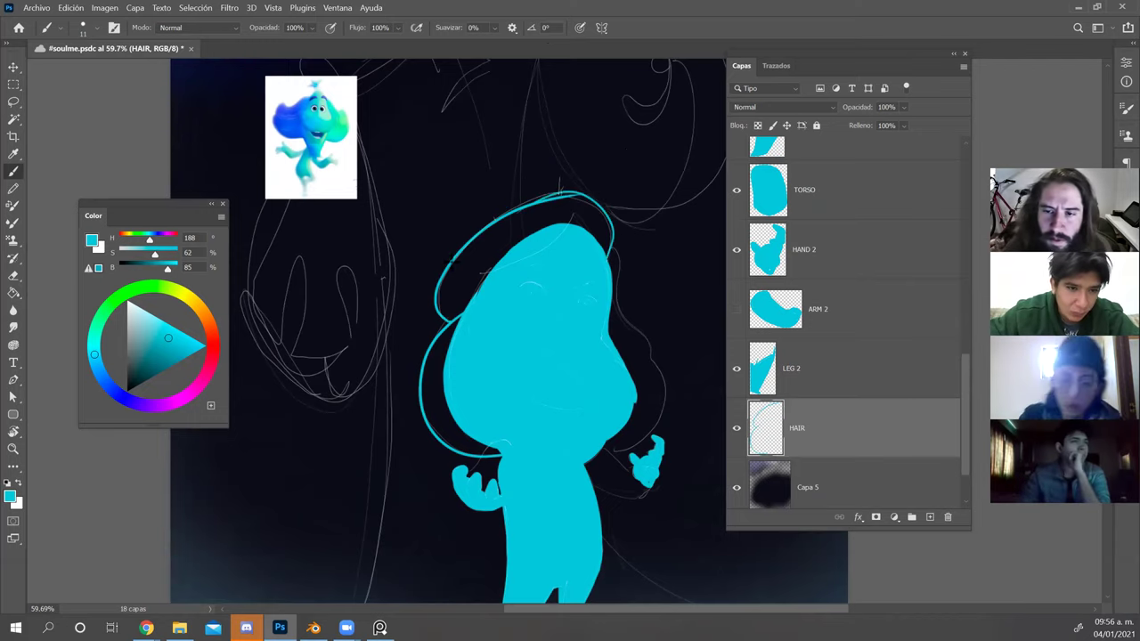
Repaint the outer curve of the hair's crown until it follows the sketch, undoing the unsatisfactory strokes.
{"action": "key", "text": "r"}
{"action": "mouse_move", "coordinate": [687, 178]}
{"action": "left_mouse_down"}
{"action": "mouse_move", "coordinate": [534, 119]}
{"action": "mouse_move", "coordinate": [502, 135]}
{"action": "left_mouse_up"}
{"action": "key", "text": "z"}
{"action": "left_click_drag", "start_coordinate": [434, 303], "coordinate": [467, 307]}
{"action": "key", "text": "b"}
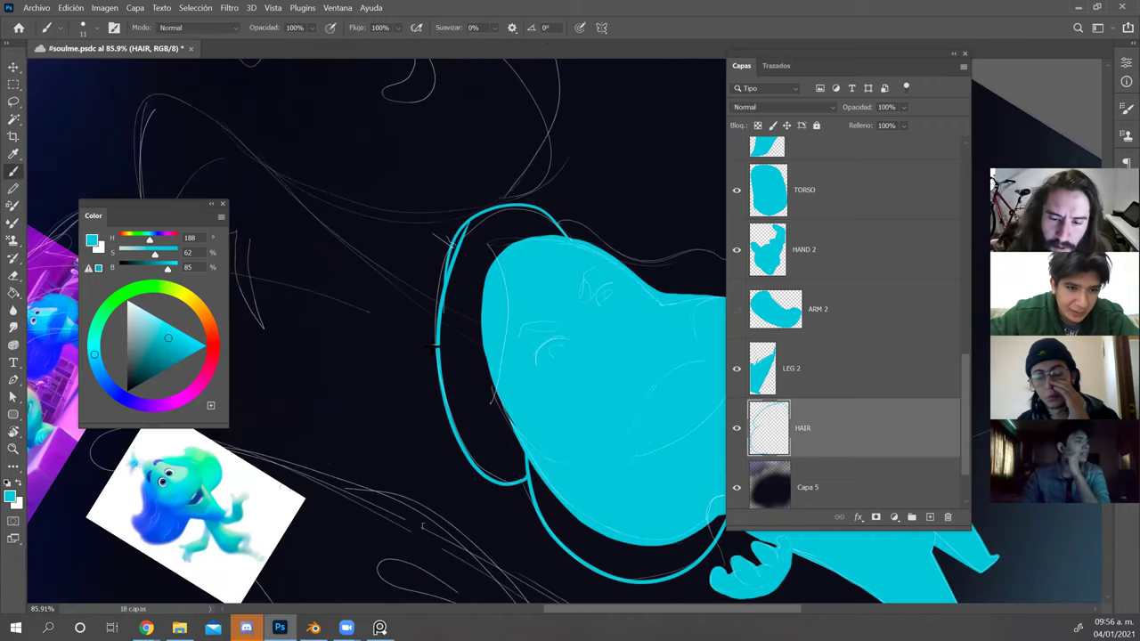
{"action": "left_click_drag", "start_coordinate": [437, 354], "coordinate": [470, 214]}
{"action": "key", "text": "ctrl+z"}
{"action": "mouse_move", "coordinate": [441, 385]}
{"action": "left_mouse_down"}
{"action": "mouse_move", "coordinate": [436, 296]}
{"action": "mouse_move", "coordinate": [467, 213]}
{"action": "left_mouse_up"}
{"action": "key", "text": "ctrl+z"}
{"action": "left_click_drag", "start_coordinate": [439, 376], "coordinate": [465, 226]}
{"action": "key", "text": "ctrl+z"}
{"action": "left_click_drag", "start_coordinate": [437, 367], "coordinate": [467, 211]}
{"action": "key", "text": "ctrl+z"}
{"action": "mouse_move", "coordinate": [439, 371]}
{"action": "left_mouse_down"}
{"action": "mouse_move", "coordinate": [436, 315]}
{"action": "mouse_move", "coordinate": [474, 206]}
{"action": "left_mouse_up"}
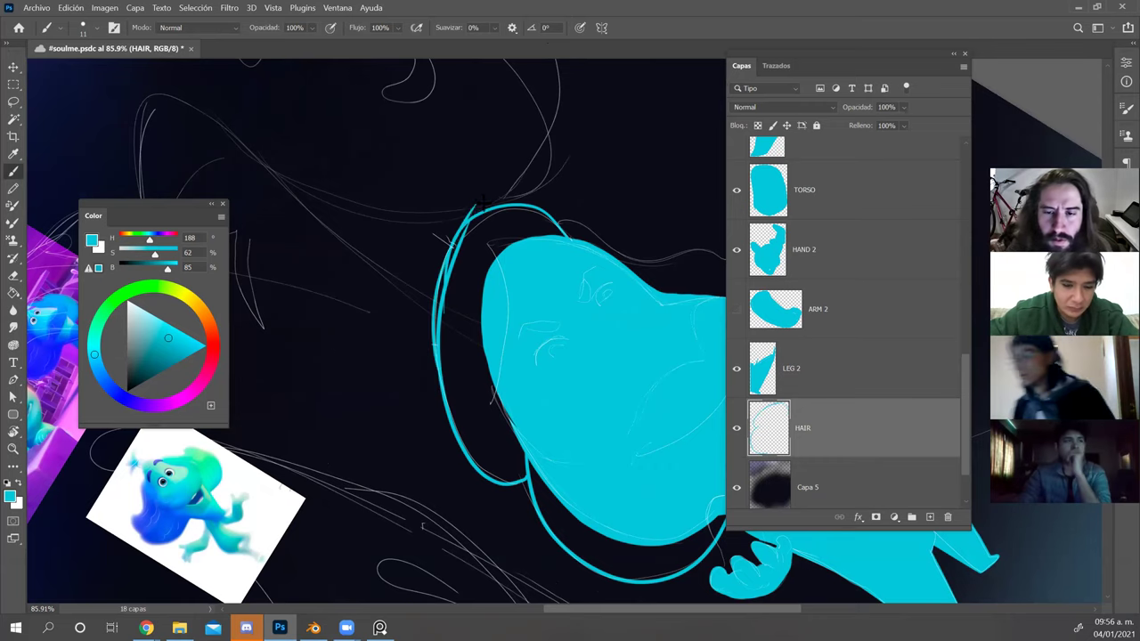
{"action": "key", "text": "Escape"}
Paint the hairline across the forehead and fill the enclosed crown with turquoise using the Paint Bucket.
{"action": "key", "text": "e"}
{"action": "left_click_drag", "start_coordinate": [620, 181], "coordinate": [629, 188]}
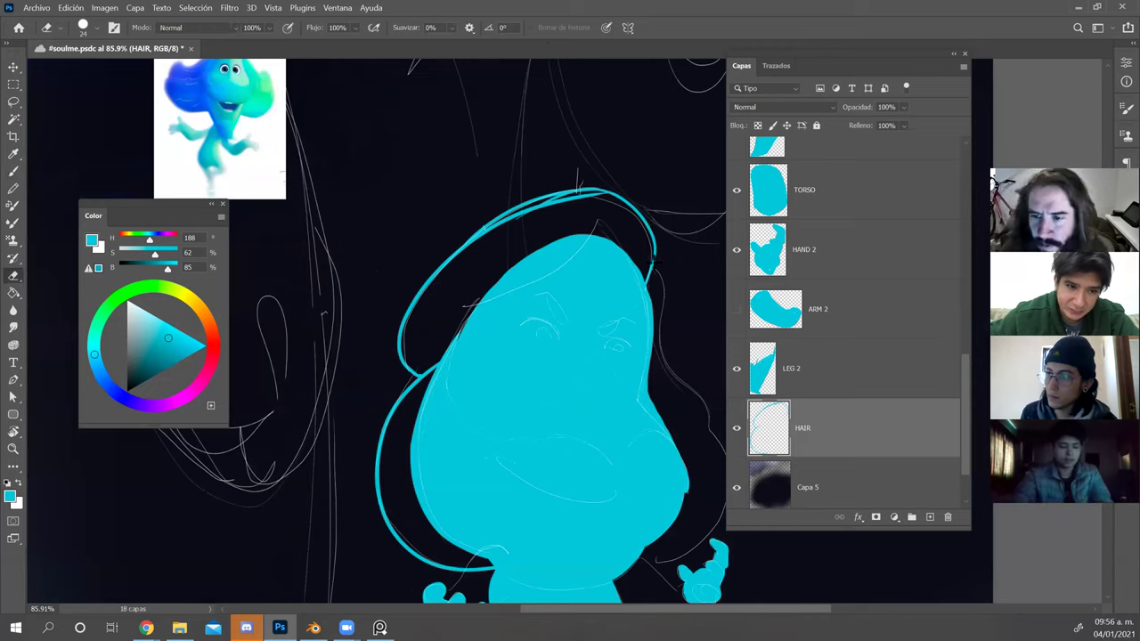
{"action": "key", "text": "b"}
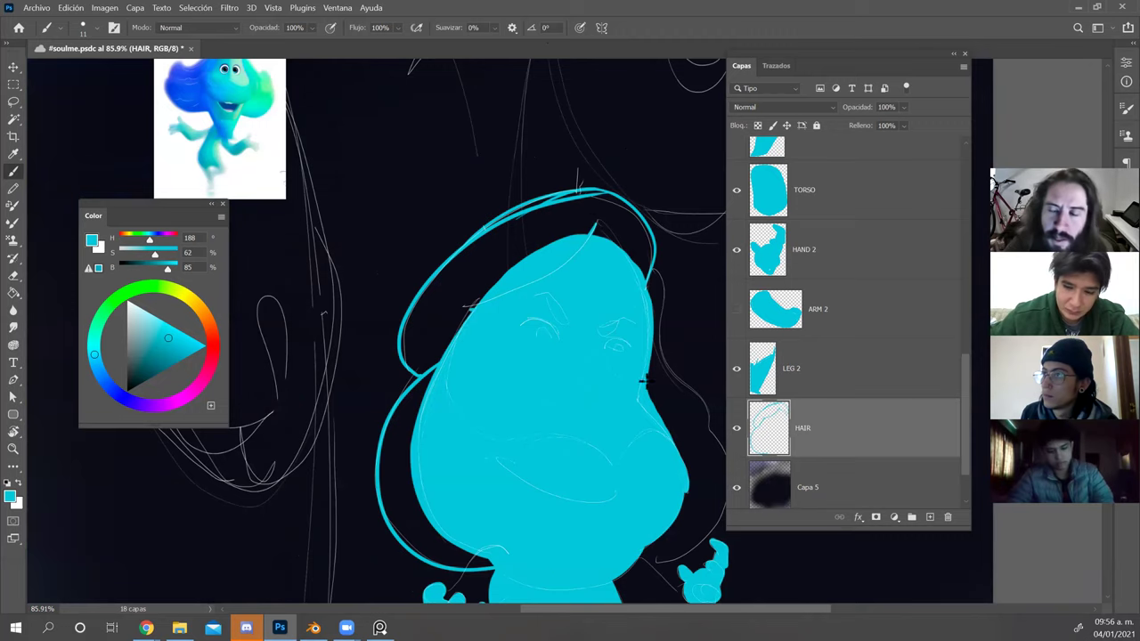
{"action": "key", "text": "g"}
{"action": "left_click", "coordinate": [538, 270]}
{"action": "key", "text": "b"}
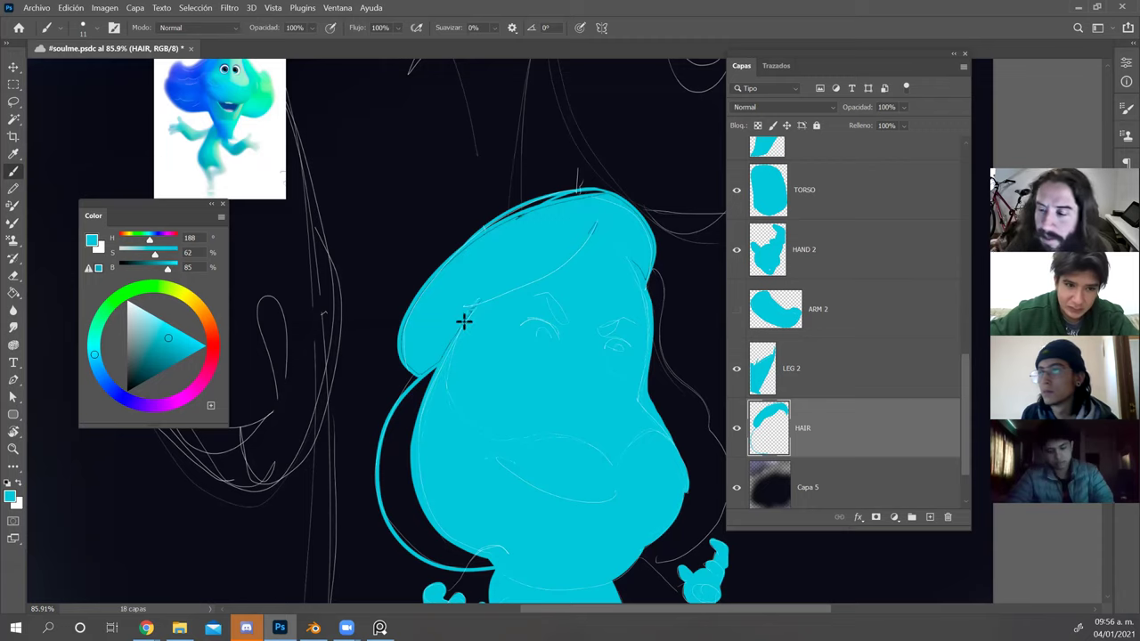
Hide the HEAD and Capa 8 layers to uncover the hair's inner edge and the sketched face.
{"action": "scroll", "coordinate": [846, 339], "scroll_direction": "up", "scroll_amount": 5}
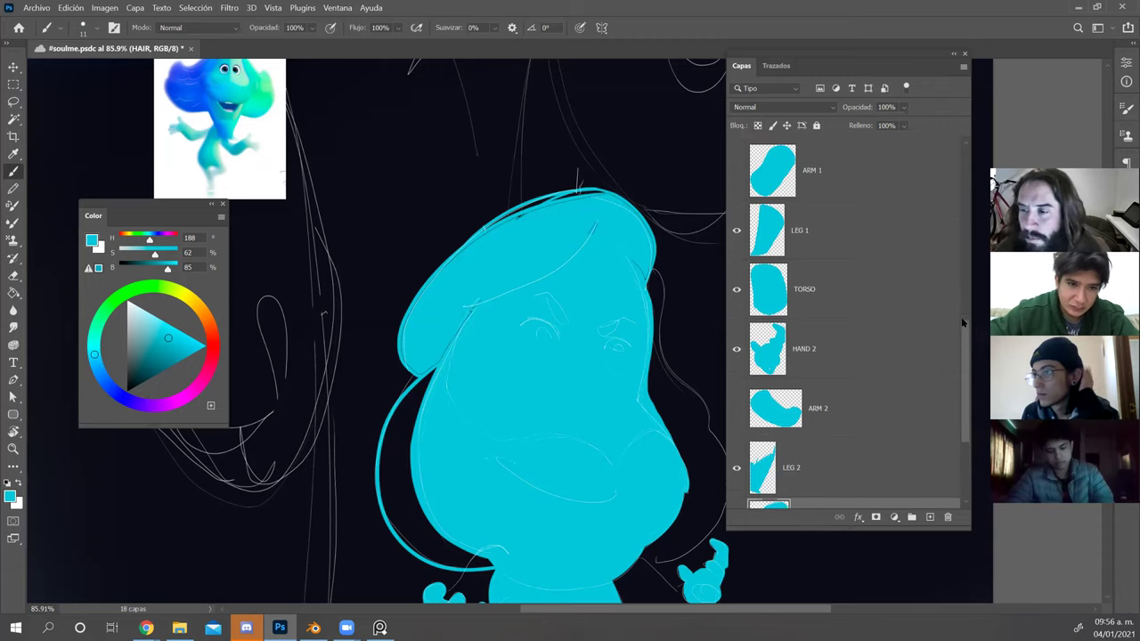
{"action": "left_click", "coordinate": [737, 257]}
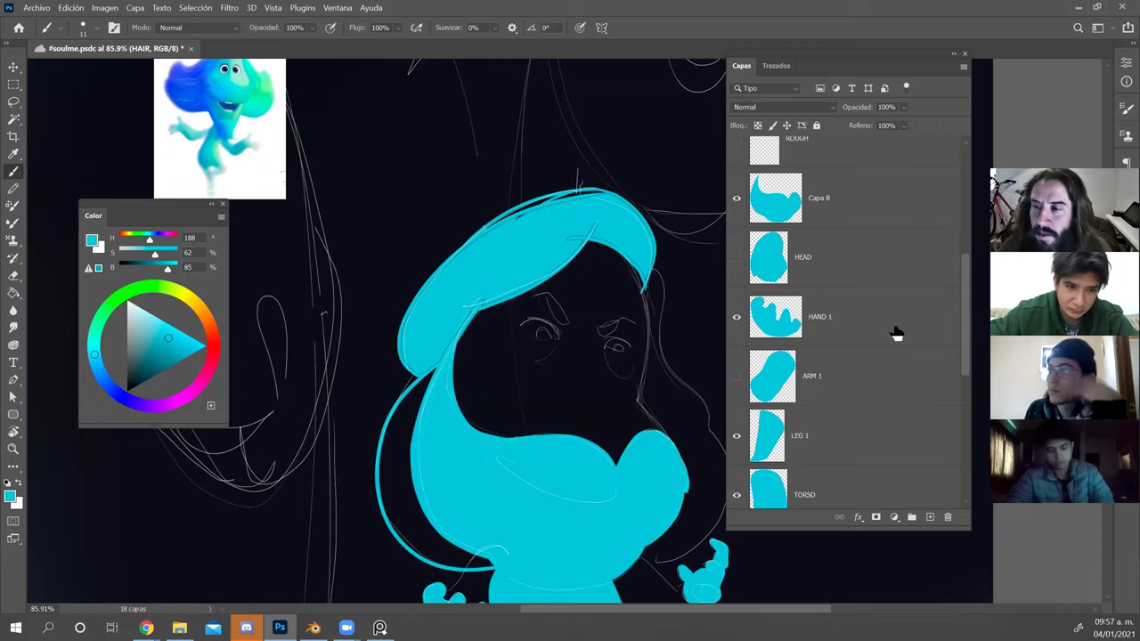
{"action": "mouse_move", "coordinate": [962, 312]}
{"action": "left_mouse_down"}
{"action": "mouse_move", "coordinate": [962, 350]}
{"action": "mouse_move", "coordinate": [964, 310]}
{"action": "left_mouse_up"}
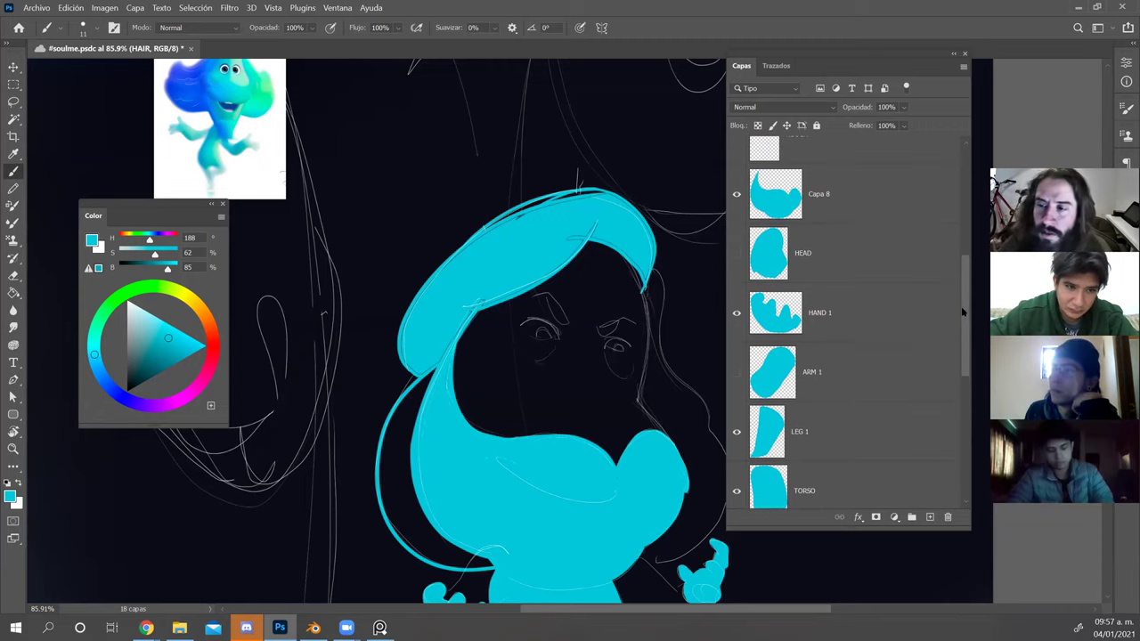
{"action": "left_click", "coordinate": [737, 195]}
Smooth the outer edge of the hair's crown with a 26 px brush.
{"action": "key", "text": "r"}
{"action": "left_click_drag", "start_coordinate": [672, 223], "coordinate": [615, 214]}
{"action": "left_click", "coordinate": [494, 256], "text": "alt"}
{"action": "right_click", "coordinate": [486, 265], "text": "alt"}
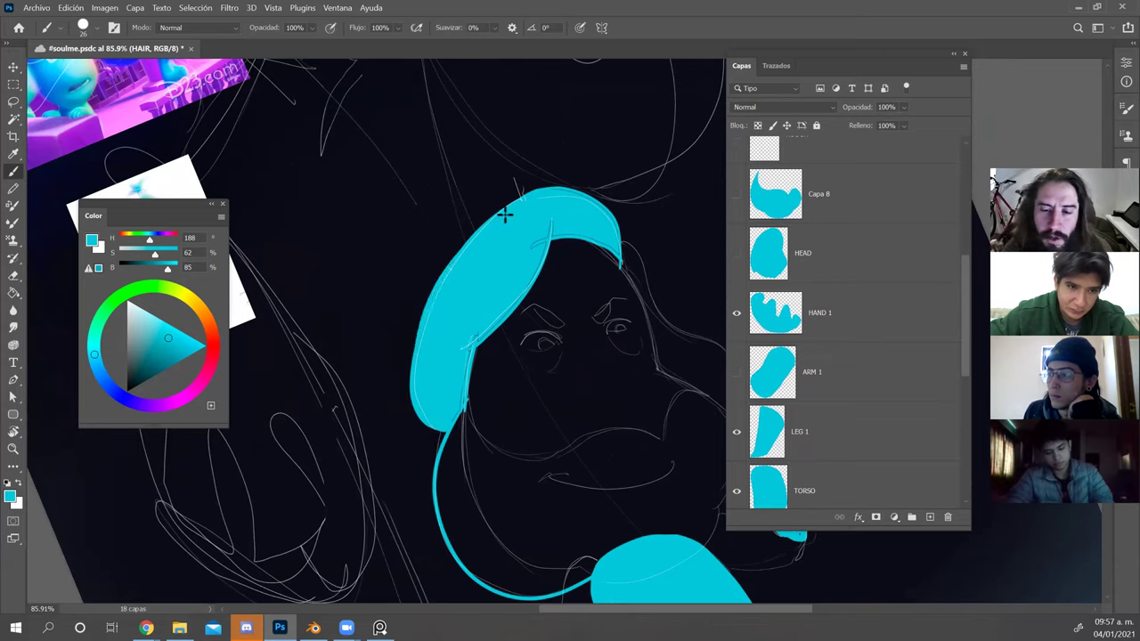
{"action": "left_click_drag", "start_coordinate": [431, 415], "coordinate": [506, 214]}
{"action": "mouse_move", "coordinate": [426, 410]}
{"action": "left_mouse_down"}
{"action": "mouse_move", "coordinate": [415, 356]}
{"action": "mouse_move", "coordinate": [450, 280]}
{"action": "left_mouse_up"}
{"action": "key", "text": "r"}
{"action": "mouse_move", "coordinate": [603, 181]}
{"action": "left_mouse_down"}
{"action": "mouse_move", "coordinate": [463, 145]}
{"action": "mouse_move", "coordinate": [384, 234]}
{"action": "left_mouse_up"}
{"action": "key", "text": "e"}
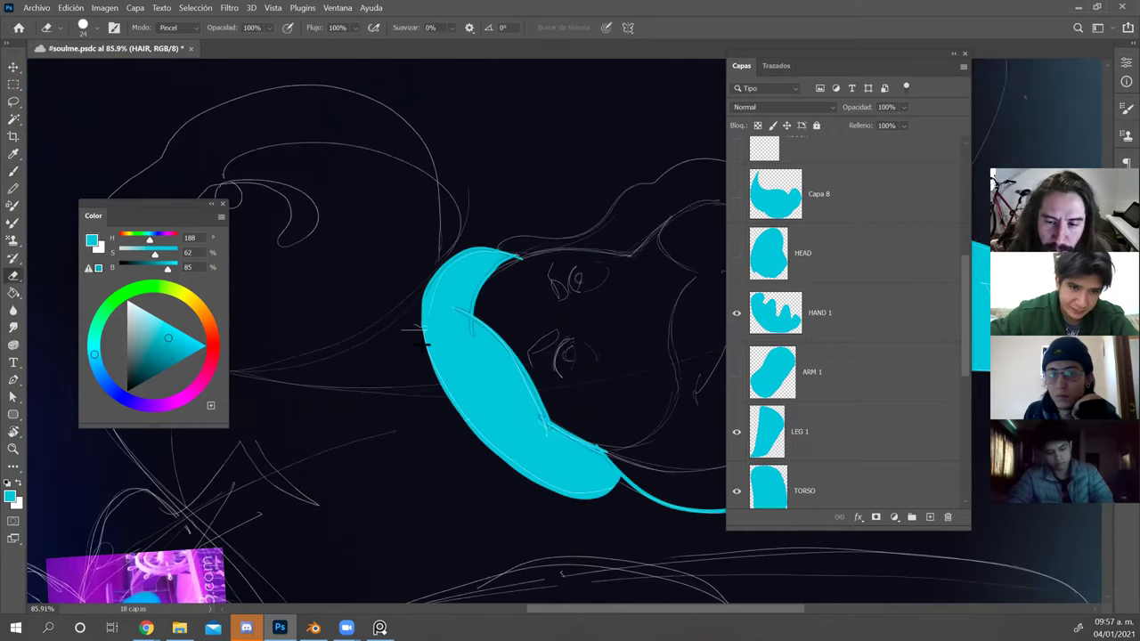
{"action": "key", "text": "b"}
{"action": "left_click_drag", "start_coordinate": [426, 327], "coordinate": [436, 279]}
{"action": "key", "text": "Escape"}
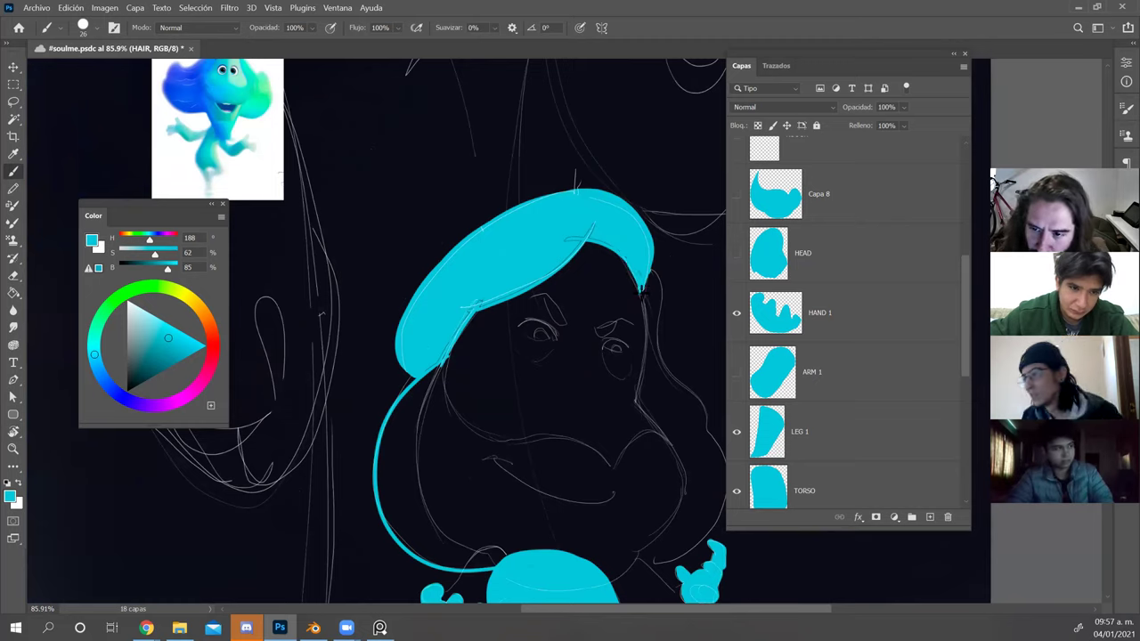
Clean up the hair's inner edge along the forehead and its tapered ends with the 24 px Eraser and 26 px brush.
{"action": "key", "text": "e"}
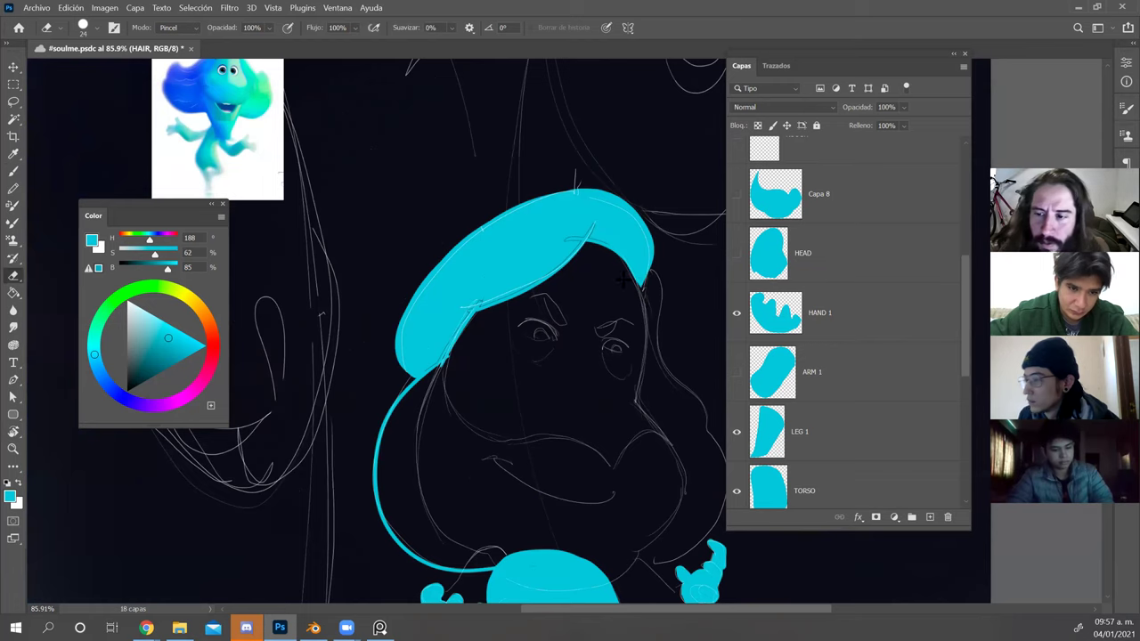
{"action": "key", "text": "r"}
{"action": "left_click_drag", "start_coordinate": [640, 252], "coordinate": [516, 317]}
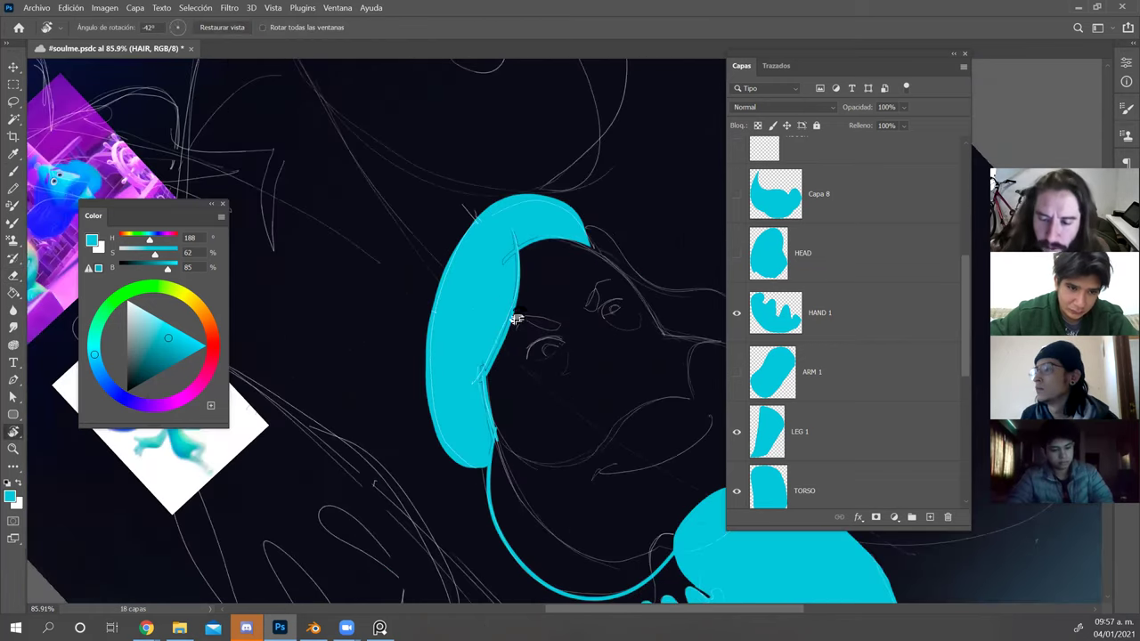
{"action": "key", "text": "b"}
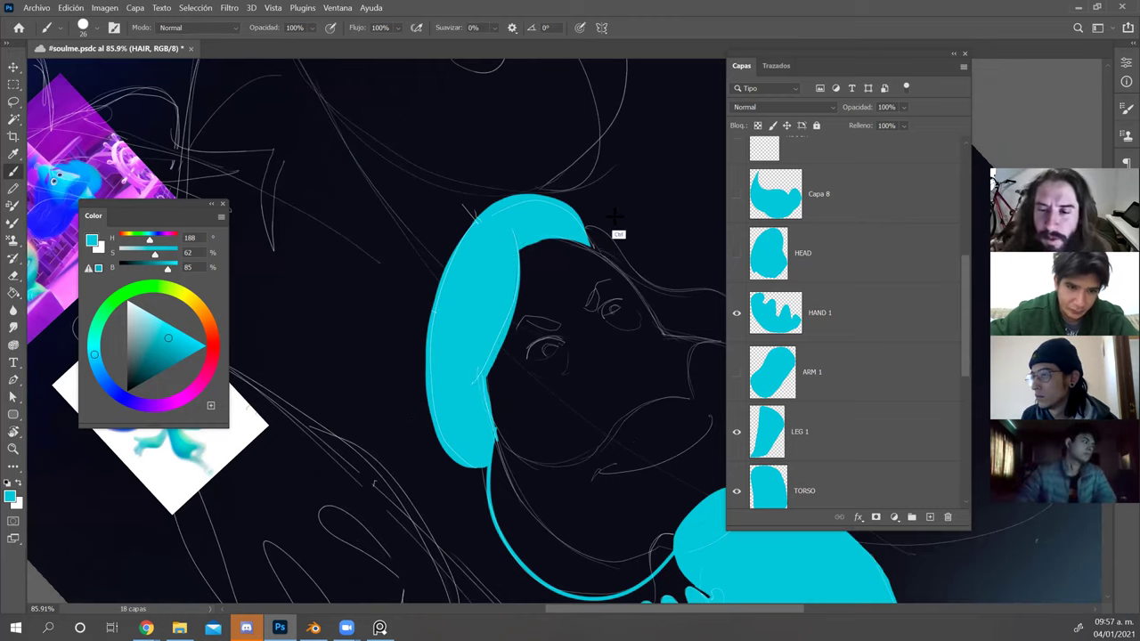
{"action": "key", "text": "r"}
{"action": "mouse_move", "coordinate": [611, 300]}
{"action": "left_mouse_down"}
{"action": "mouse_move", "coordinate": [606, 232]}
{"action": "mouse_move", "coordinate": [477, 291]}
{"action": "left_mouse_up"}
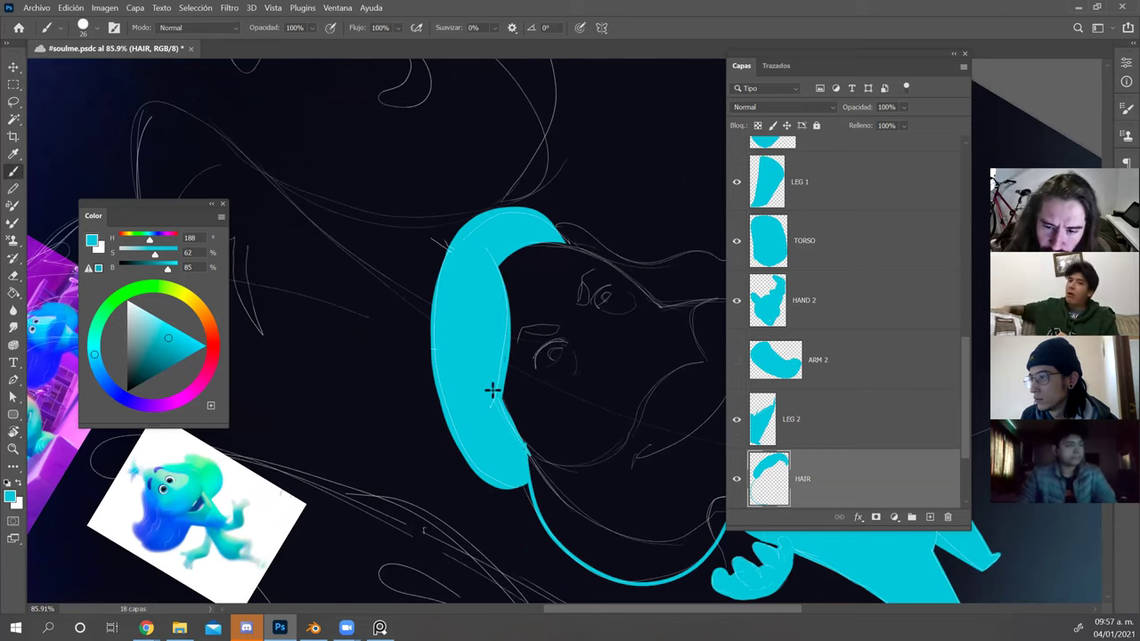
{"action": "left_click_drag", "start_coordinate": [509, 434], "coordinate": [478, 305]}
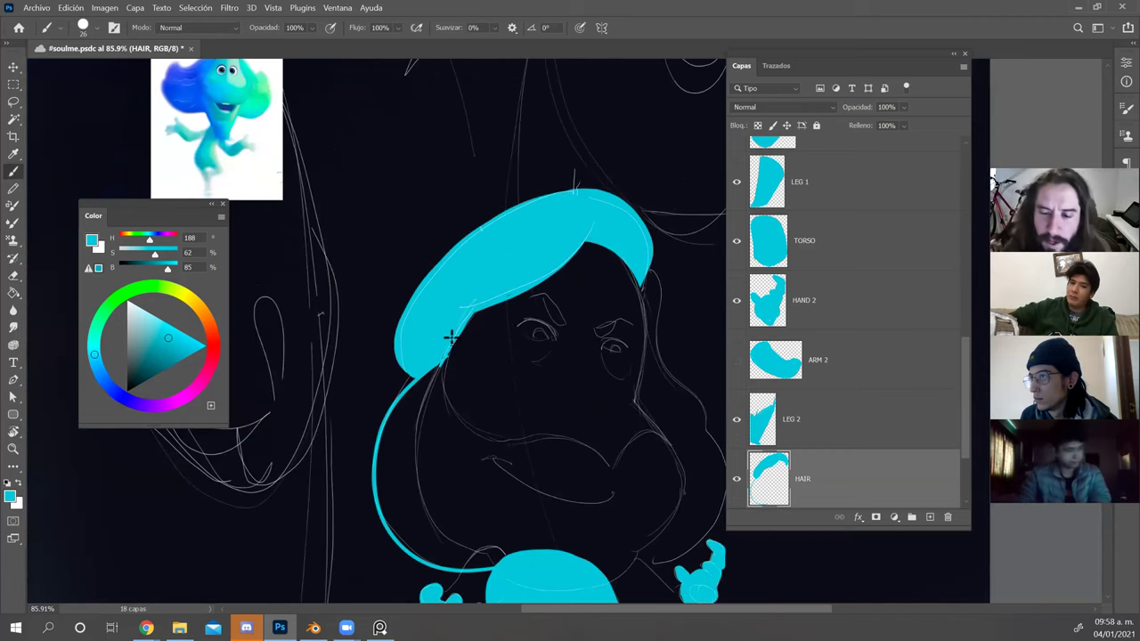
{"action": "key", "text": "e"}
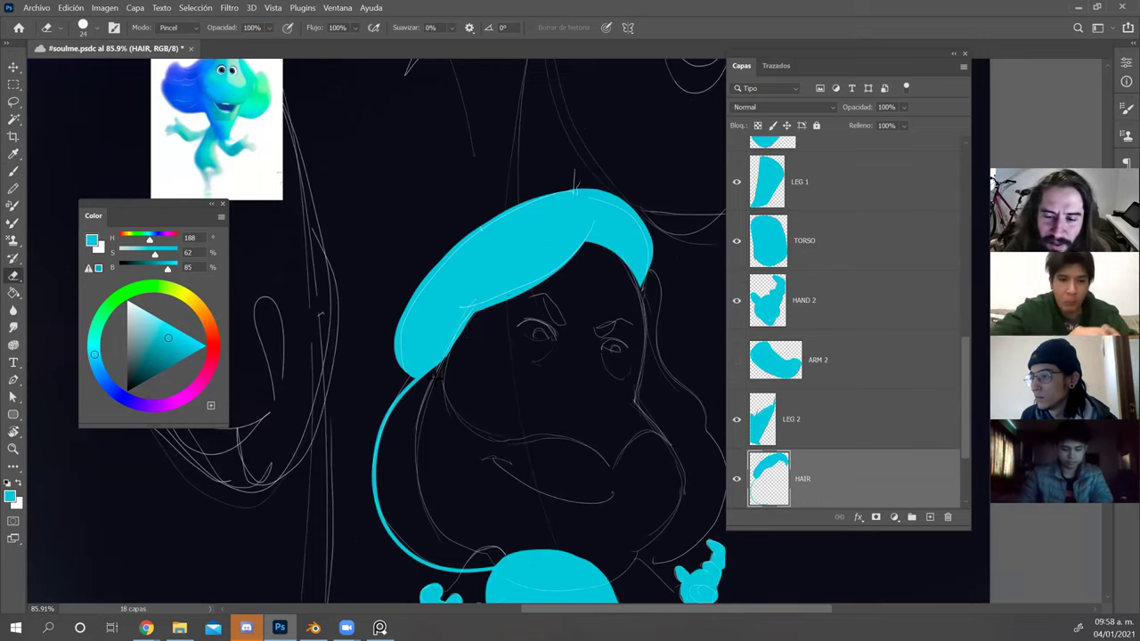
{"action": "key", "text": "b"}
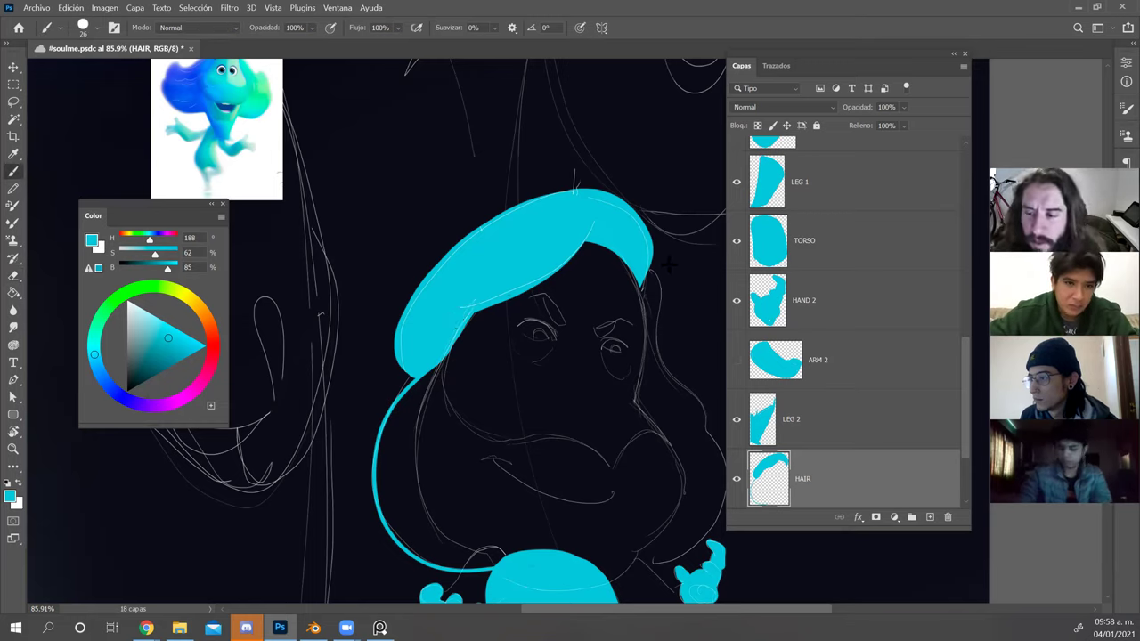
Paint the wavy front edge of the hair from the forehead tip down past the cheek.
{"action": "left_click_drag", "start_coordinate": [648, 271], "coordinate": [656, 336]}
{"action": "mouse_move", "coordinate": [657, 297]}
{"action": "left_mouse_down"}
{"action": "mouse_move", "coordinate": [659, 373]}
{"action": "mouse_move", "coordinate": [701, 406]}
{"action": "left_mouse_up"}
{"action": "mouse_move", "coordinate": [652, 322]}
{"action": "left_mouse_down"}
{"action": "mouse_move", "coordinate": [659, 367]}
{"action": "mouse_move", "coordinate": [702, 410]}
{"action": "left_mouse_up"}
{"action": "left_click_drag", "start_coordinate": [655, 356], "coordinate": [710, 433]}
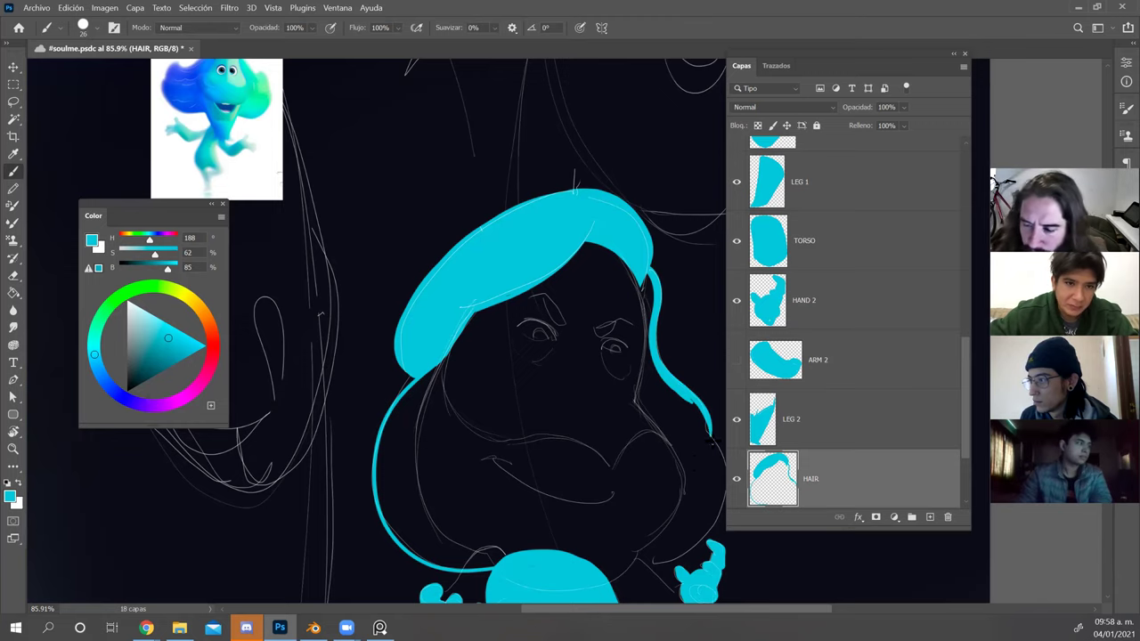
Paint the hair's rounded lower lobe in front of the beard and close the outline beneath the chin.
{"action": "left_click_drag", "start_coordinate": [716, 445], "coordinate": [629, 563]}
{"action": "left_click_drag", "start_coordinate": [680, 378], "coordinate": [624, 227]}
{"action": "key", "text": "ctrl+z"}
{"action": "mouse_move", "coordinate": [653, 282]}
{"action": "left_mouse_down"}
{"action": "mouse_move", "coordinate": [660, 297]}
{"action": "mouse_move", "coordinate": [551, 407]}
{"action": "left_mouse_up"}
{"action": "key", "text": "ctrl+z"}
{"action": "left_click_drag", "start_coordinate": [639, 269], "coordinate": [552, 408]}
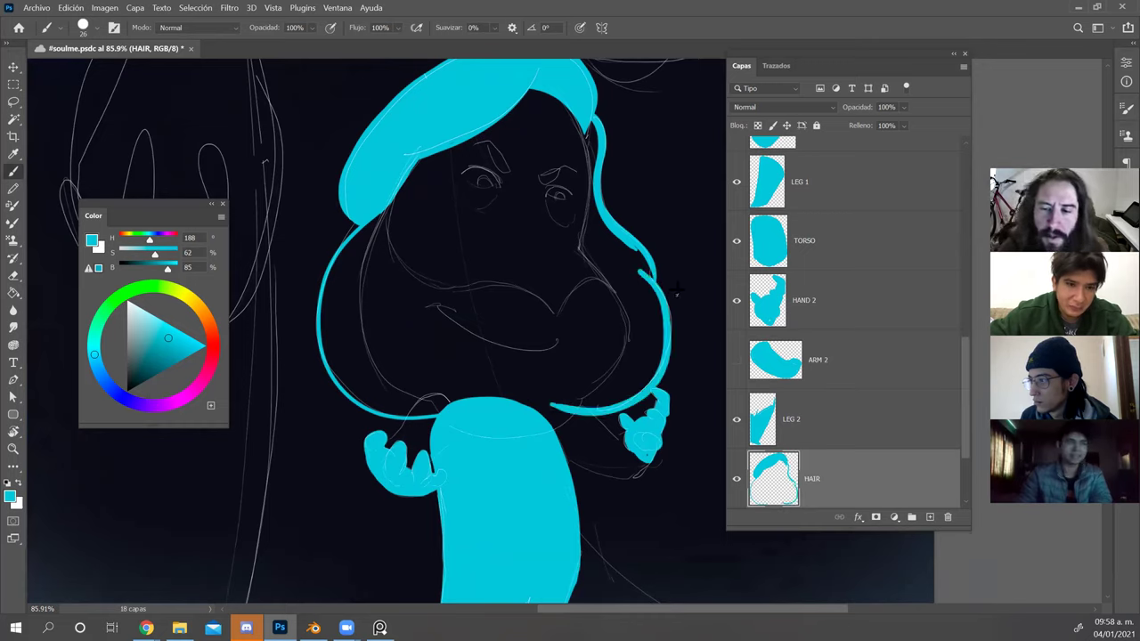
{"action": "key", "text": "ctrl+z"}
{"action": "mouse_move", "coordinate": [649, 272]}
{"action": "left_mouse_down"}
{"action": "mouse_move", "coordinate": [662, 358]}
{"action": "mouse_move", "coordinate": [523, 375]}
{"action": "mouse_move", "coordinate": [602, 369]}
{"action": "mouse_move", "coordinate": [568, 386]}
{"action": "mouse_move", "coordinate": [586, 398]}
{"action": "mouse_move", "coordinate": [589, 386]}
{"action": "mouse_move", "coordinate": [502, 425]}
{"action": "mouse_move", "coordinate": [397, 398]}
{"action": "left_mouse_up"}
Switch to full-screen view, fill the hair outline with turquoise using the Paint Bucket, and smooth its edges with a 16 px brush.
{"action": "key", "text": "f"}
{"action": "left_click", "coordinate": [559, 297]}
{"action": "key", "text": "g"}
{"action": "left_click", "coordinate": [640, 332]}
{"action": "left_click_drag", "start_coordinate": [652, 312], "coordinate": [534, 298]}
{"action": "key", "text": "b"}
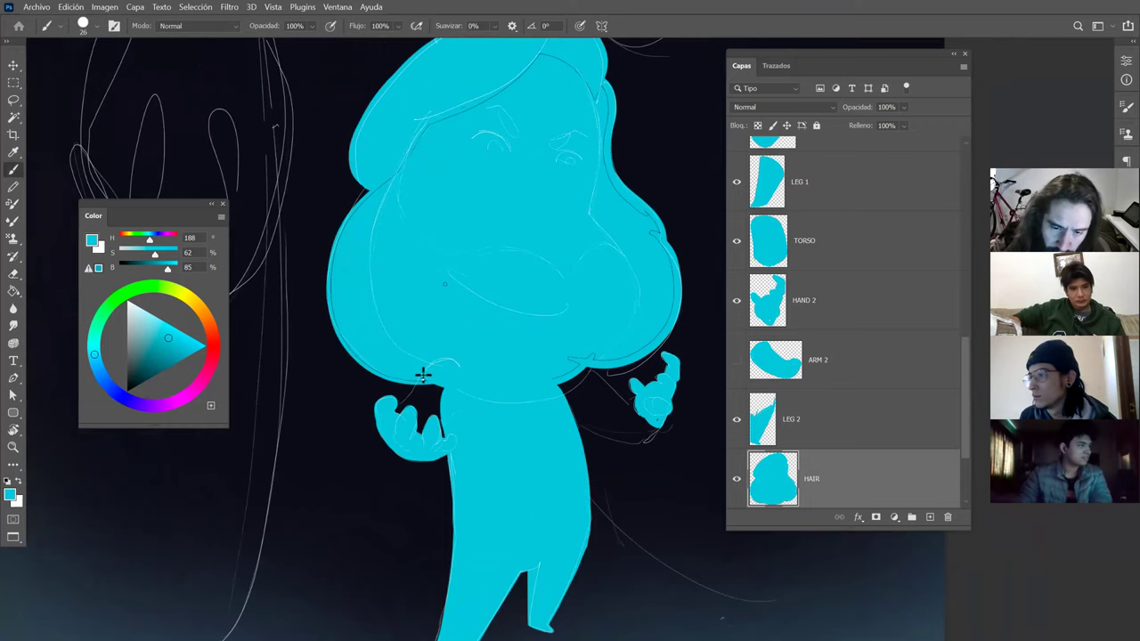
{"action": "right_click", "coordinate": [401, 369], "text": "alt"}
{"action": "left_click_drag", "start_coordinate": [401, 369], "coordinate": [393, 367]}
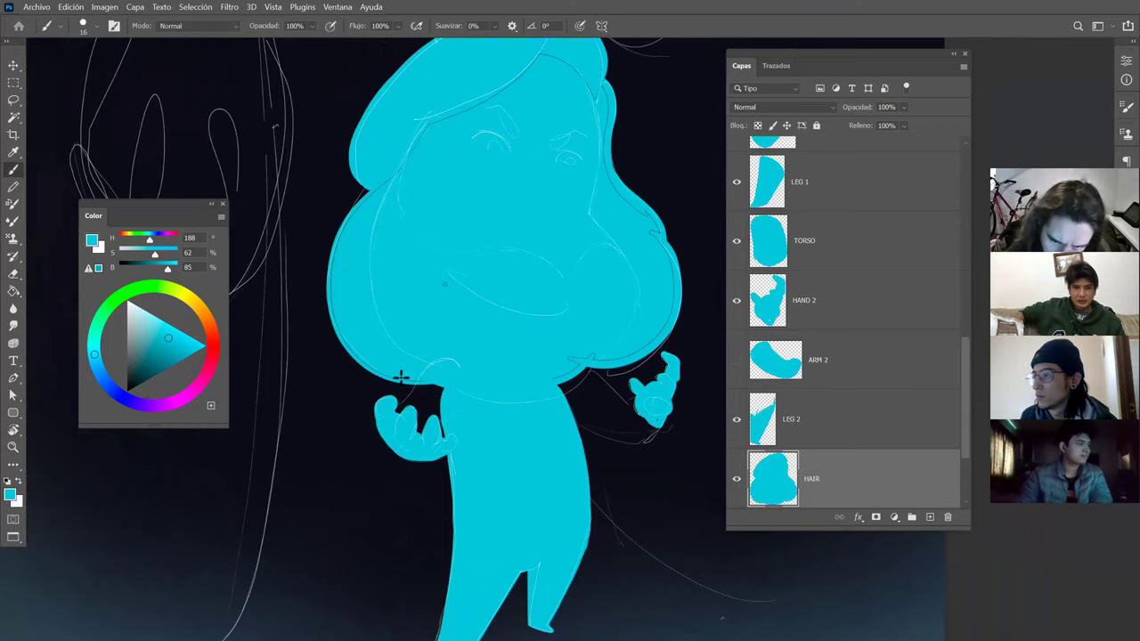
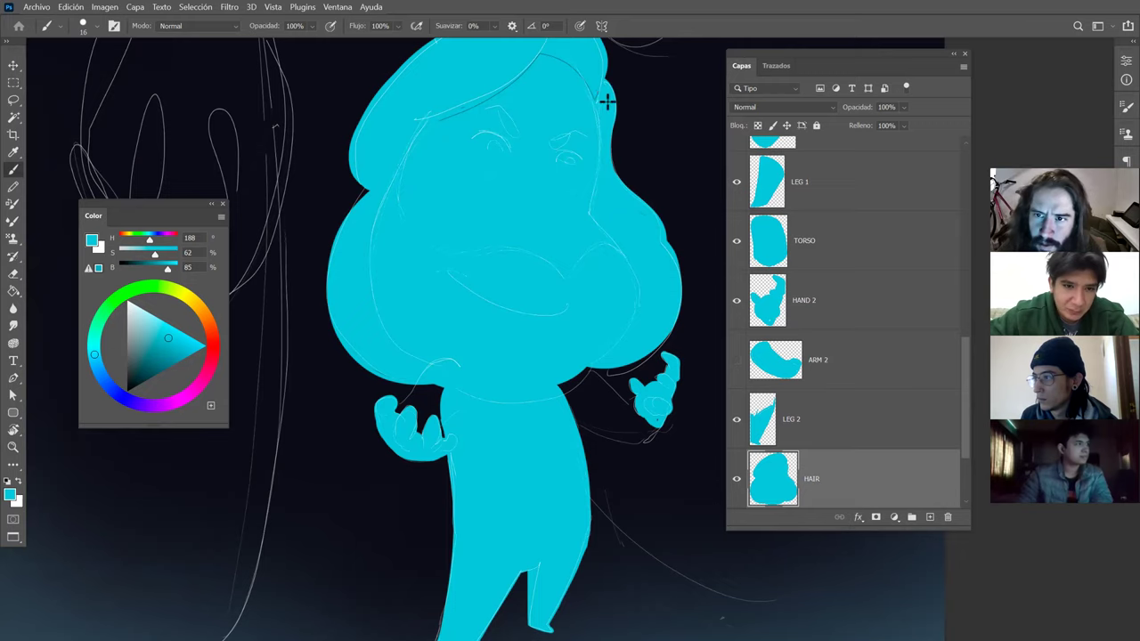
Select the HAND 2 layer and touch up the hand's lower edge at the wrist with a 12 px brush.
{"action": "left_click_drag", "start_coordinate": [630, 210], "coordinate": [688, 375]}
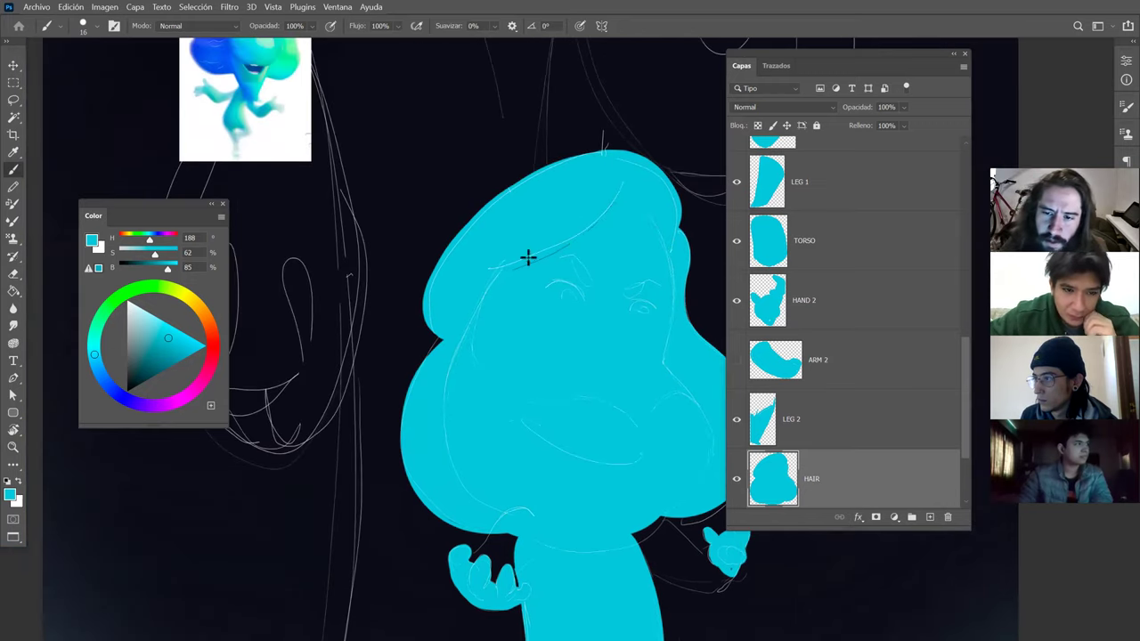
{"action": "key", "text": "z"}
{"action": "left_click_drag", "start_coordinate": [642, 257], "coordinate": [589, 229]}
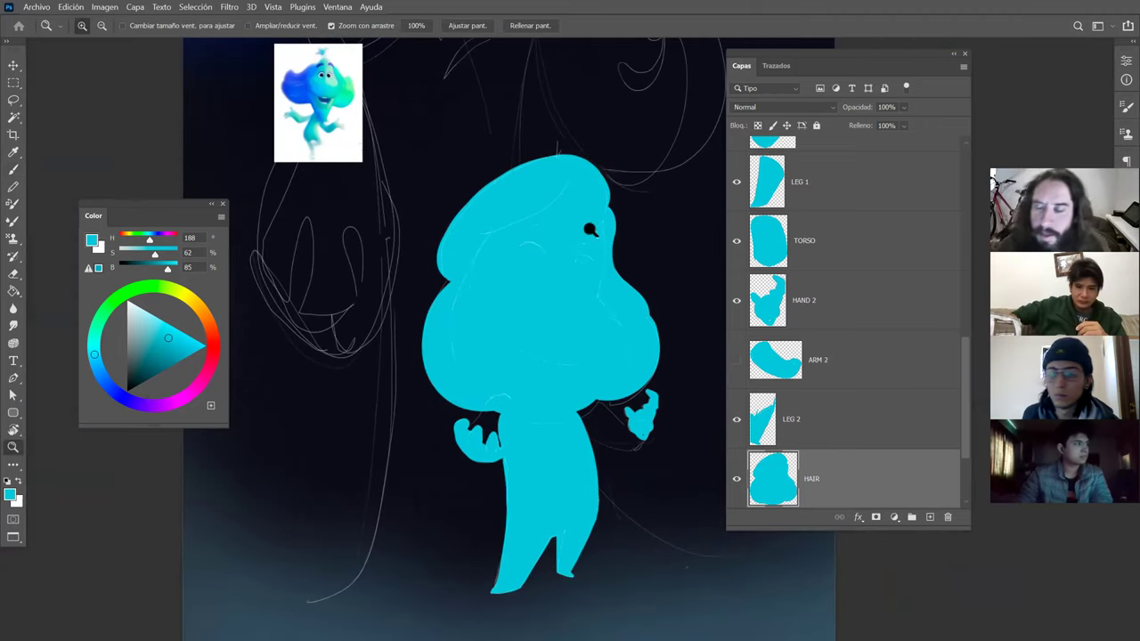
{"action": "left_click", "coordinate": [633, 397]}
{"action": "key", "text": "b"}
{"action": "key", "text": "ctrl+z"}
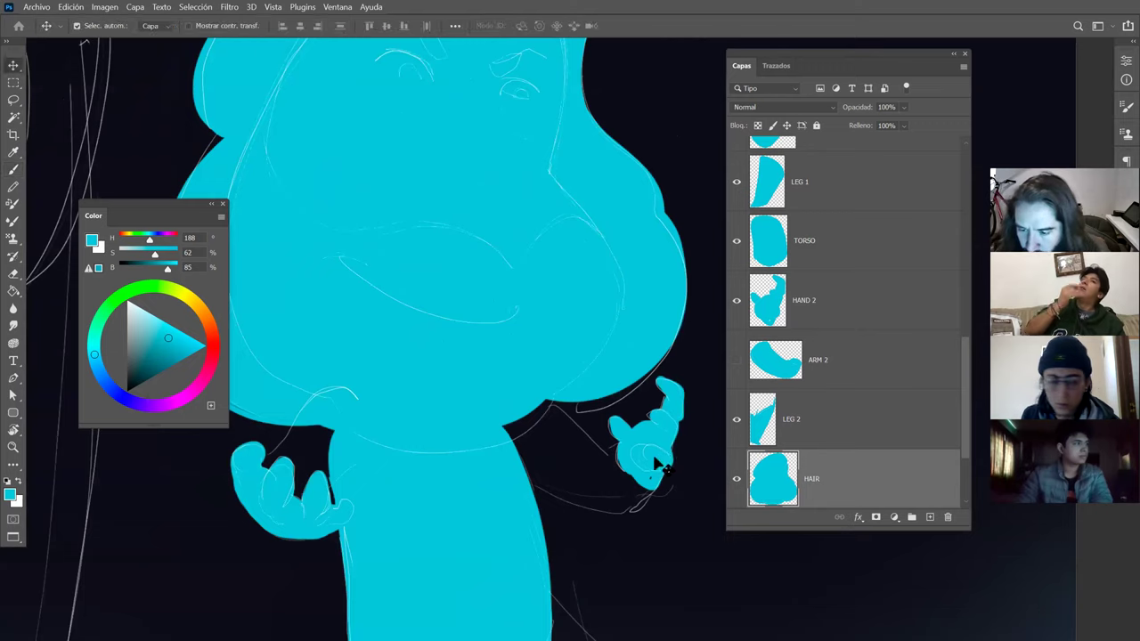
{"action": "left_click", "coordinate": [652, 459], "text": "ctrl"}
{"action": "left_click_drag", "start_coordinate": [646, 461], "coordinate": [651, 471]}
{"action": "left_click", "coordinate": [653, 475]}
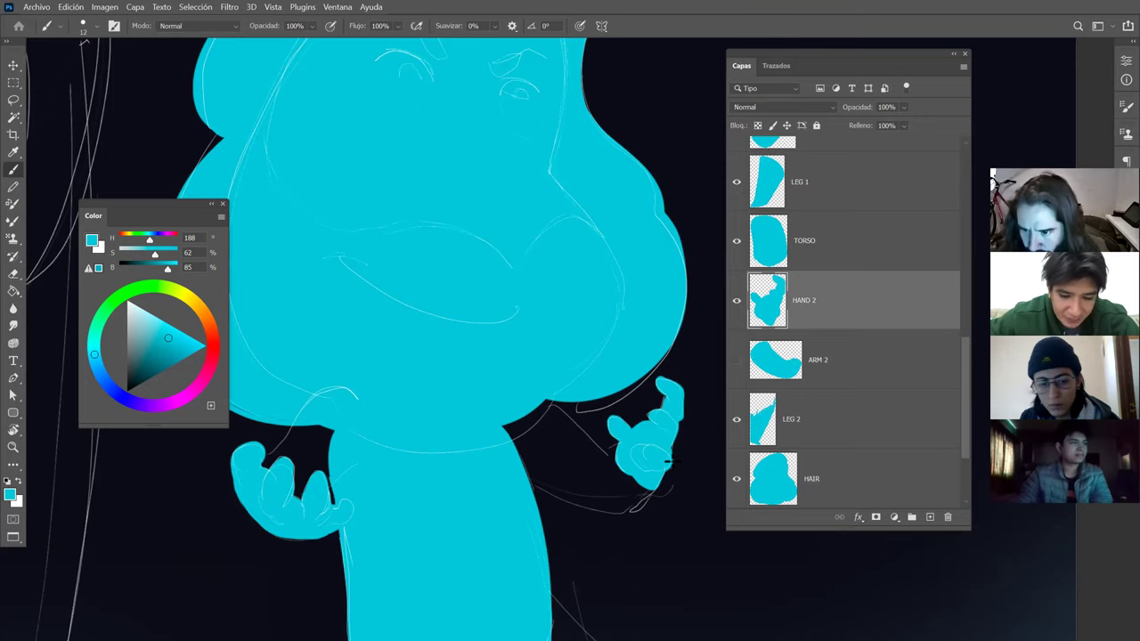
{"action": "left_click_drag", "start_coordinate": [654, 464], "coordinate": [611, 436]}
Make the ARM 2 layer visible and review the character's whole silhouette.
{"action": "key", "text": "z"}
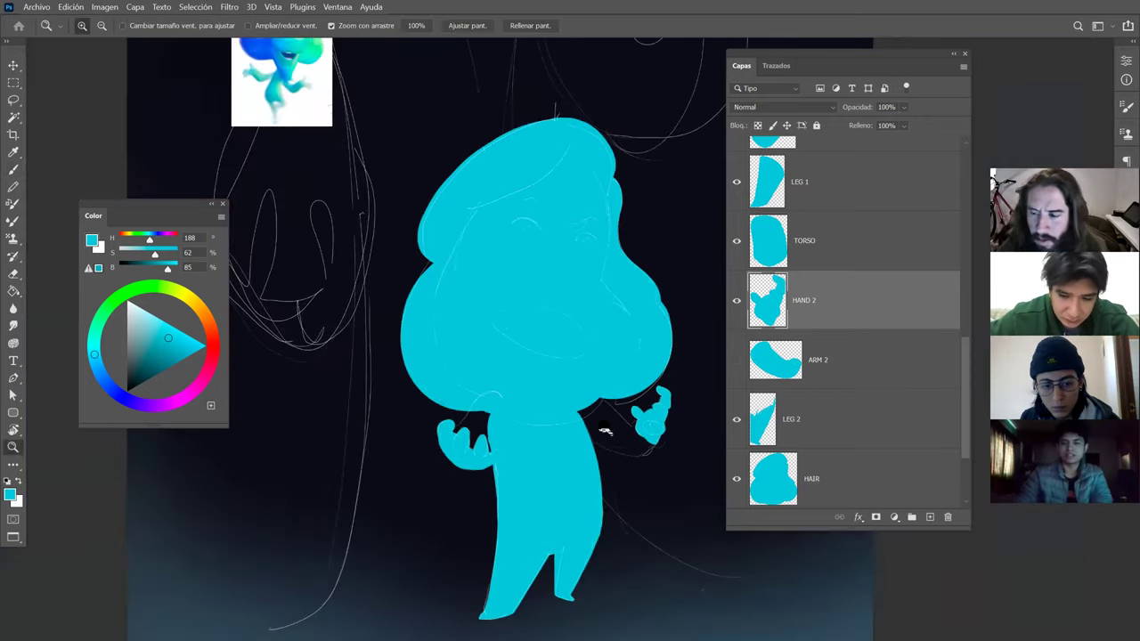
{"action": "left_click", "coordinate": [737, 359]}
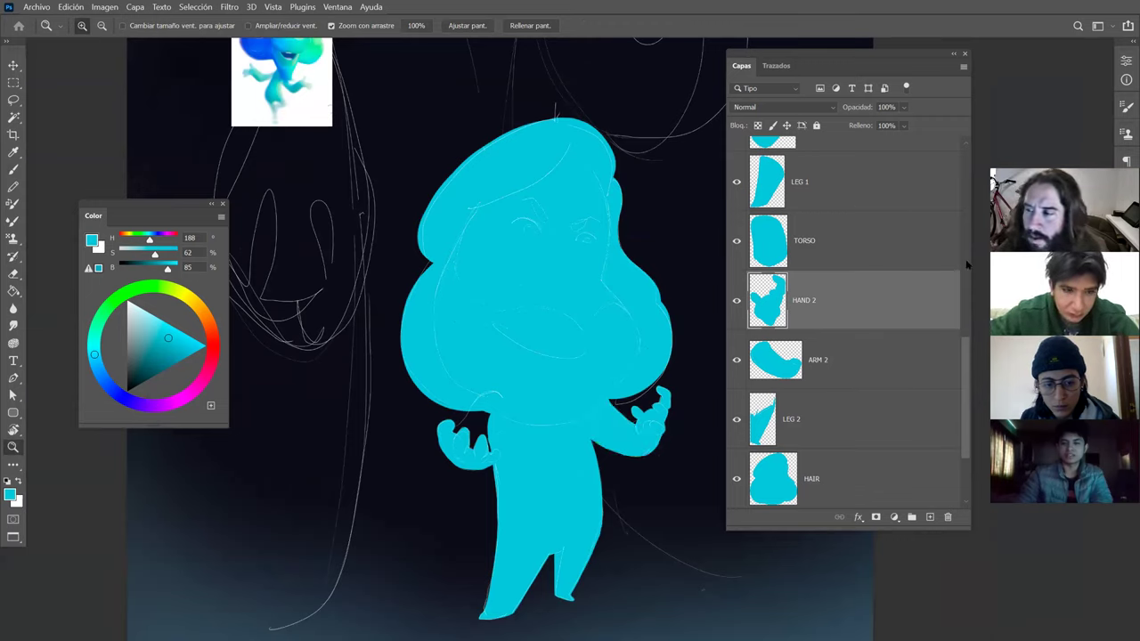
{"action": "left_click_drag", "start_coordinate": [962, 350], "coordinate": [965, 315]}
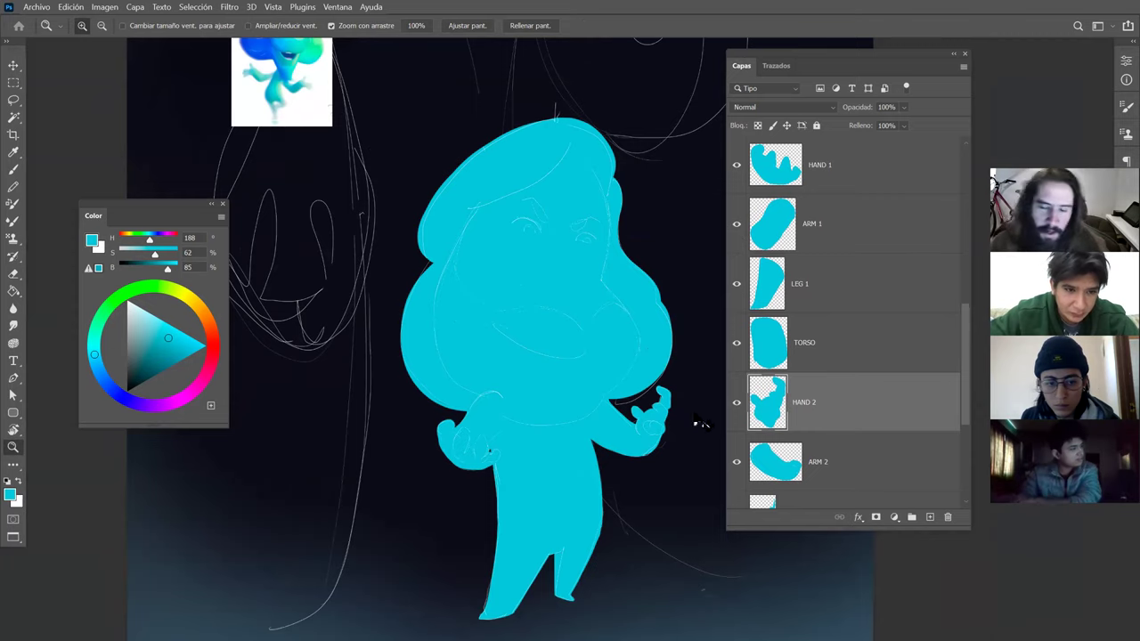
{"action": "left_click", "coordinate": [487, 309], "text": "alt"}
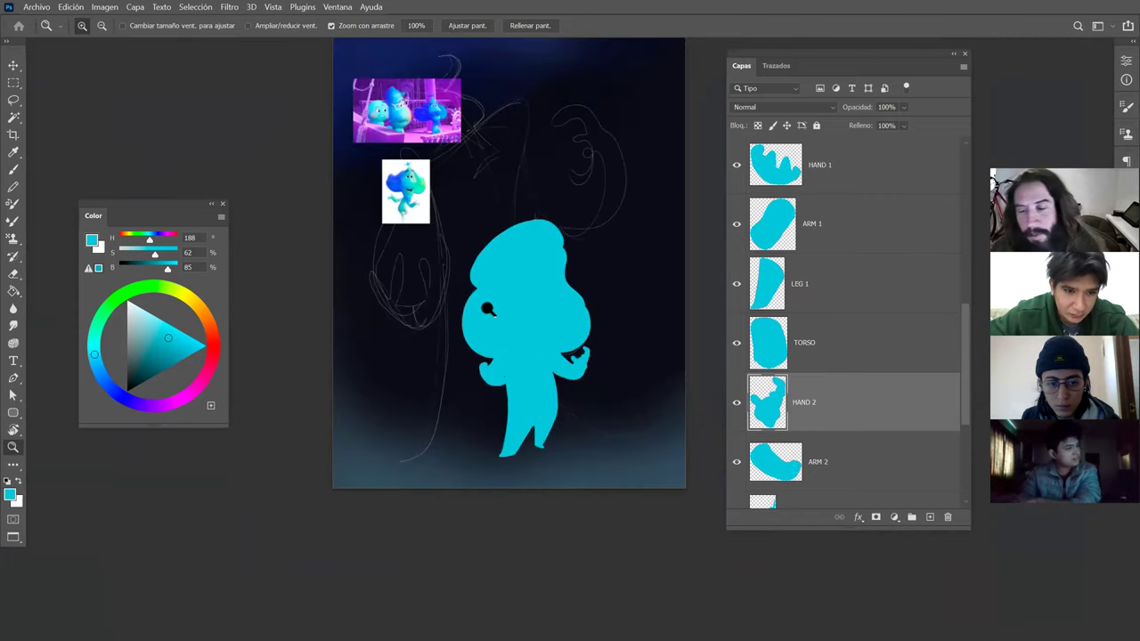
{"action": "left_click_drag", "start_coordinate": [488, 309], "coordinate": [517, 313]}
{"action": "mouse_move", "coordinate": [505, 395]}
{"action": "left_mouse_down"}
{"action": "mouse_move", "coordinate": [566, 406]}
{"action": "mouse_move", "coordinate": [523, 401]}
{"action": "left_mouse_up"}
{"action": "left_click_drag", "start_coordinate": [560, 355], "coordinate": [510, 383]}
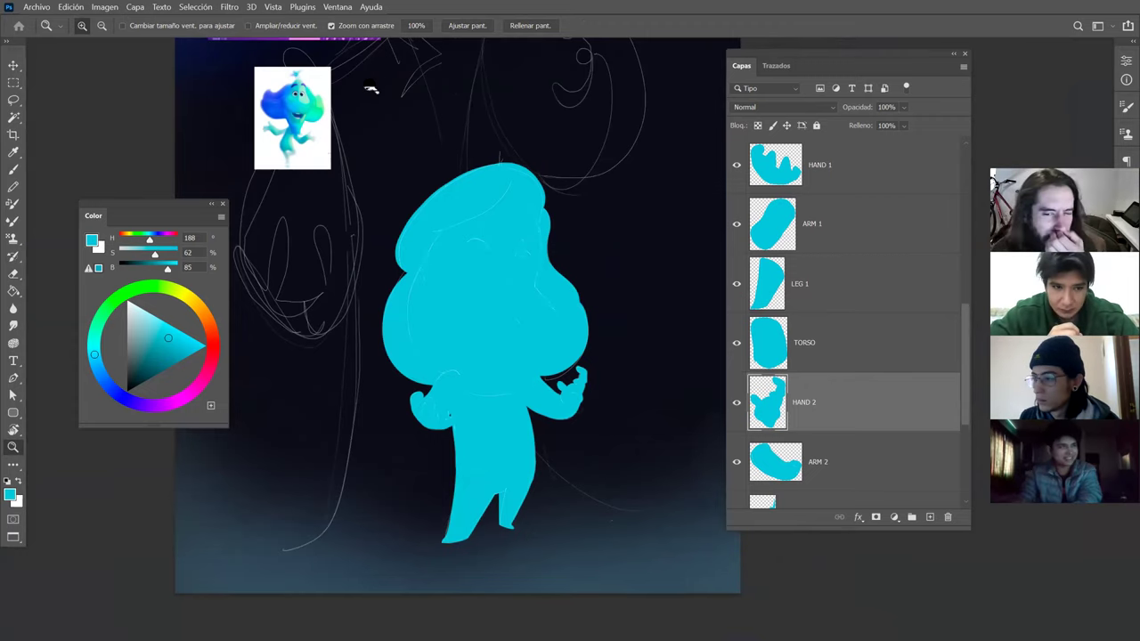
Sample a strong blue from the small reference character on the white background.
{"action": "left_click_drag", "start_coordinate": [292, 76], "coordinate": [388, 109]}
{"action": "left_click", "coordinate": [306, 106], "text": "alt"}
{"action": "left_click_drag", "start_coordinate": [441, 154], "coordinate": [408, 143]}
{"action": "left_click", "coordinate": [409, 144], "text": "alt"}
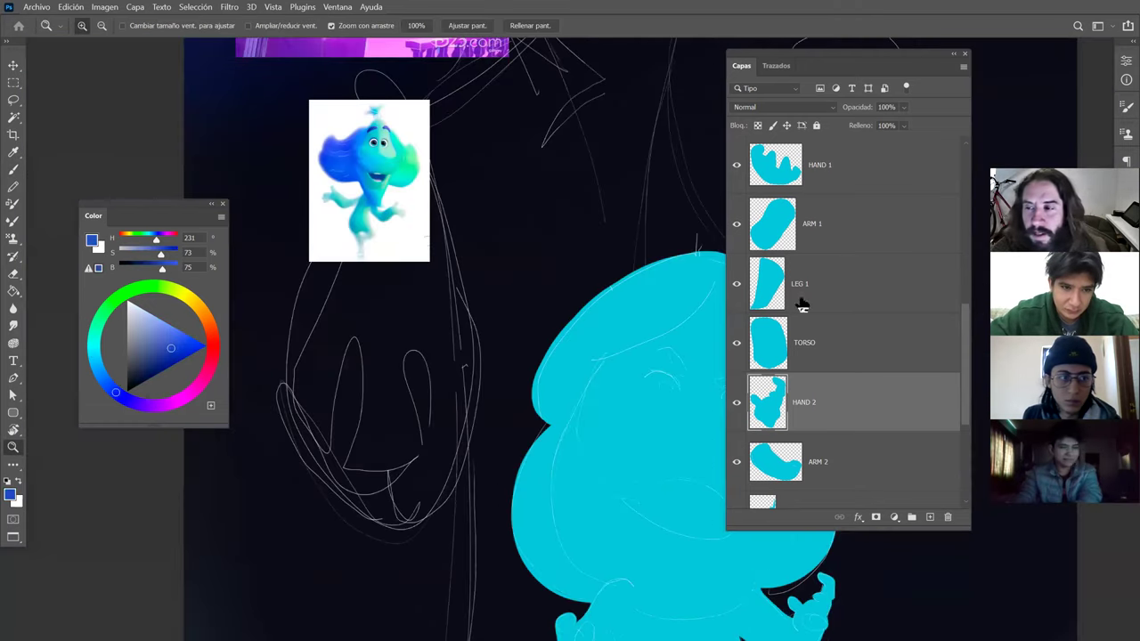
Create a new layer above Capa 8 and name it EYEBROWS.
{"action": "scroll", "coordinate": [796, 311], "scroll_direction": "up", "scroll_amount": 5}
{"action": "left_click", "coordinate": [838, 279]}
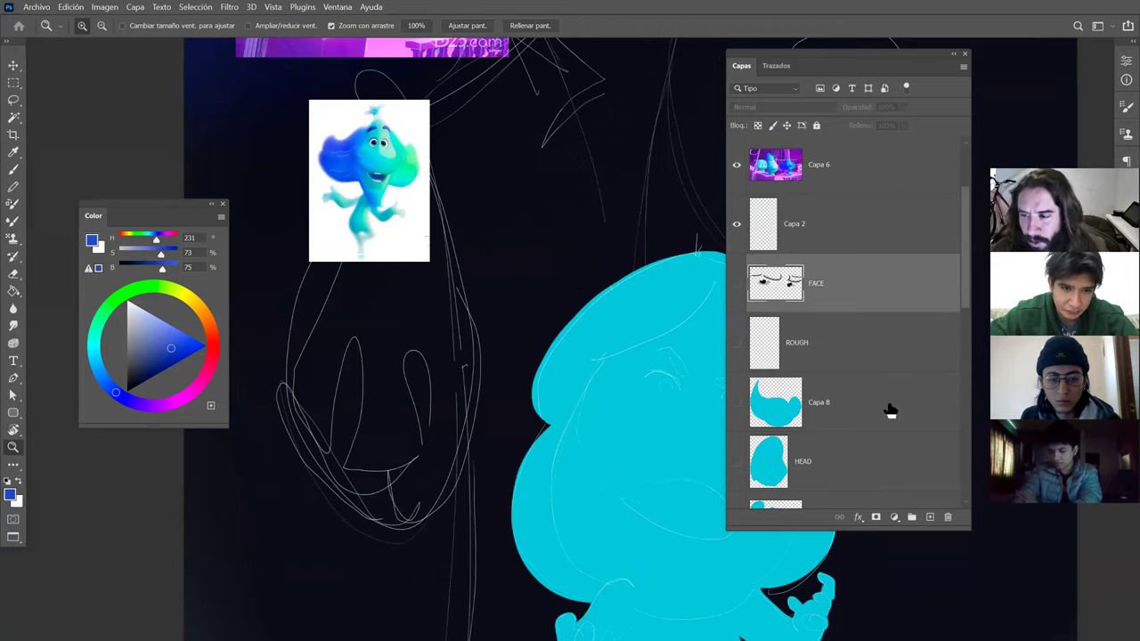
{"action": "left_click", "coordinate": [885, 408]}
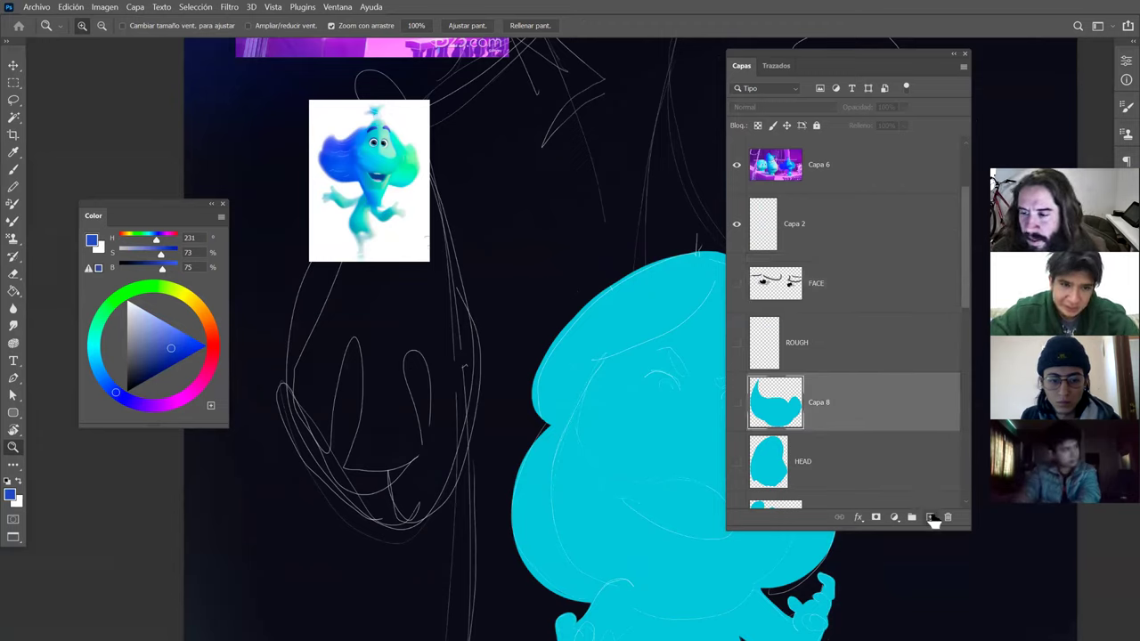
{"action": "left_click", "coordinate": [930, 516]}
{"action": "double_click", "coordinate": [811, 404]}
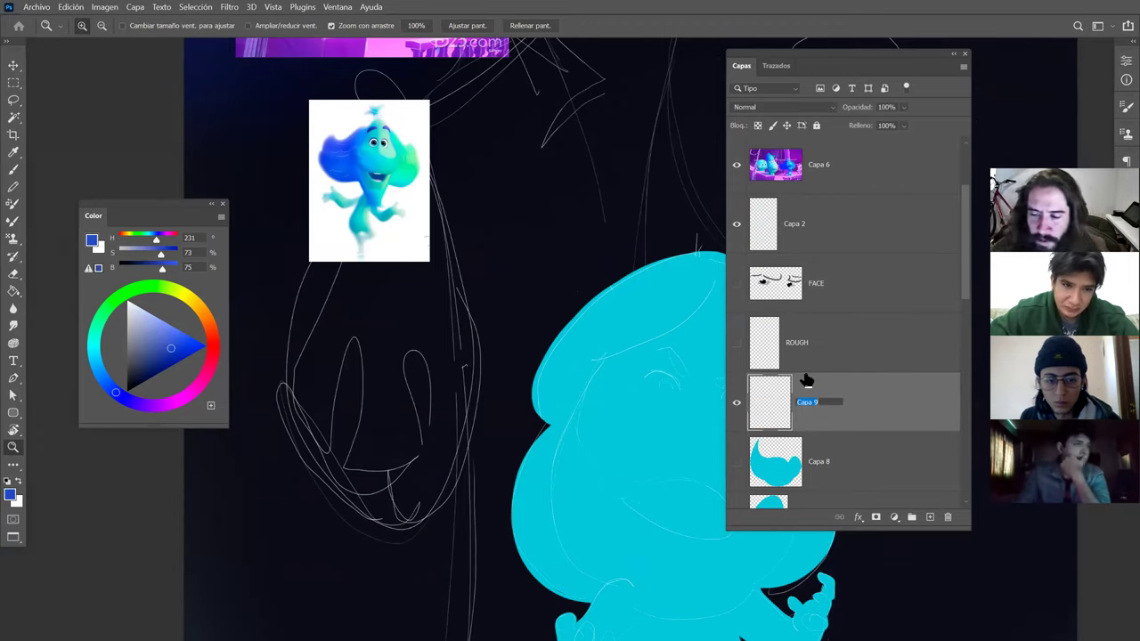
{"action": "key", "text": "Return"}
Paint both angled eyebrows in blue over the sketch with a 12 px brush.
{"action": "left_click_drag", "start_coordinate": [568, 328], "coordinate": [375, 255]}
{"action": "mouse_move", "coordinate": [458, 273]}
{"action": "left_mouse_down"}
{"action": "mouse_move", "coordinate": [519, 273]}
{"action": "mouse_move", "coordinate": [446, 273]}
{"action": "mouse_move", "coordinate": [484, 257]}
{"action": "left_mouse_up"}
{"action": "key", "text": "b"}
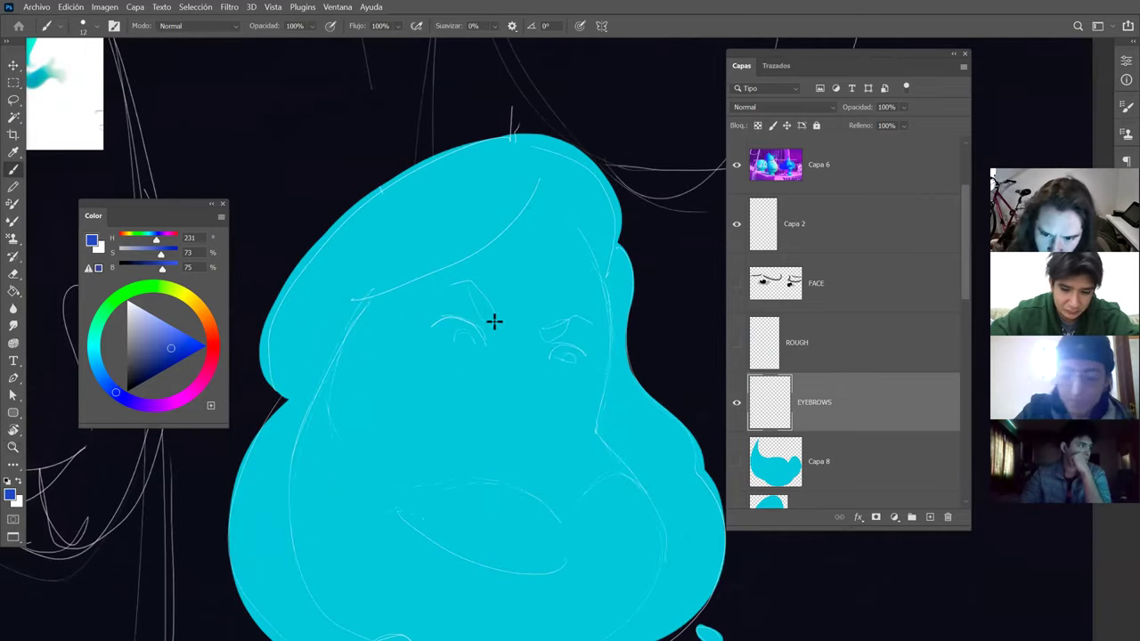
{"action": "mouse_move", "coordinate": [494, 322]}
{"action": "left_mouse_down"}
{"action": "mouse_move", "coordinate": [470, 284]}
{"action": "mouse_move", "coordinate": [495, 318]}
{"action": "mouse_move", "coordinate": [474, 296]}
{"action": "mouse_move", "coordinate": [495, 322]}
{"action": "left_mouse_up"}
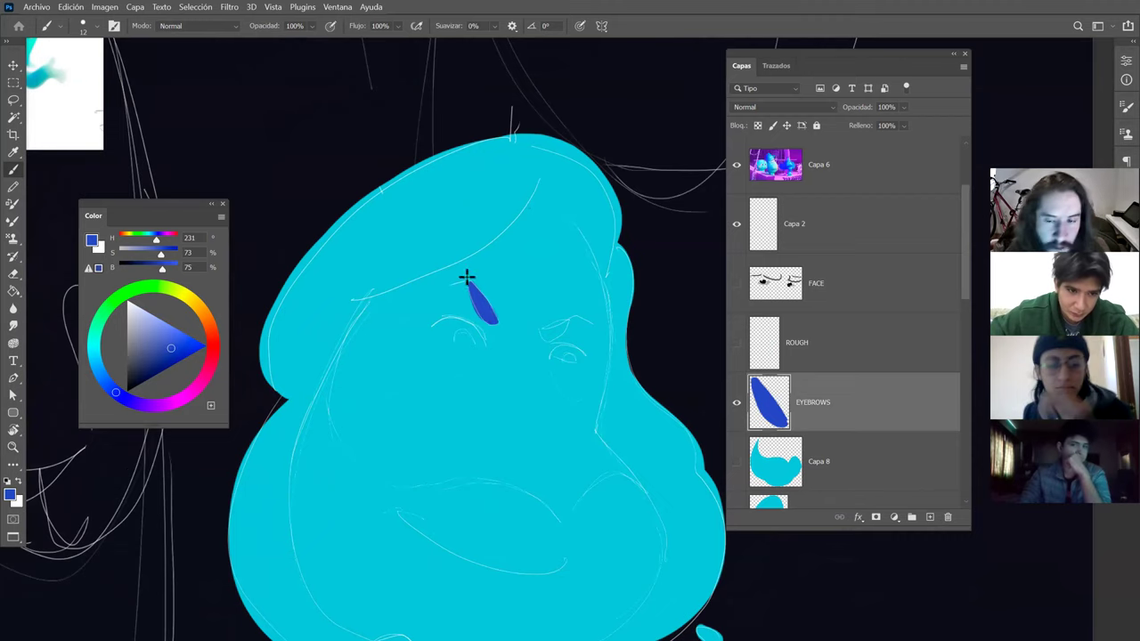
{"action": "left_click_drag", "start_coordinate": [457, 283], "coordinate": [462, 282]}
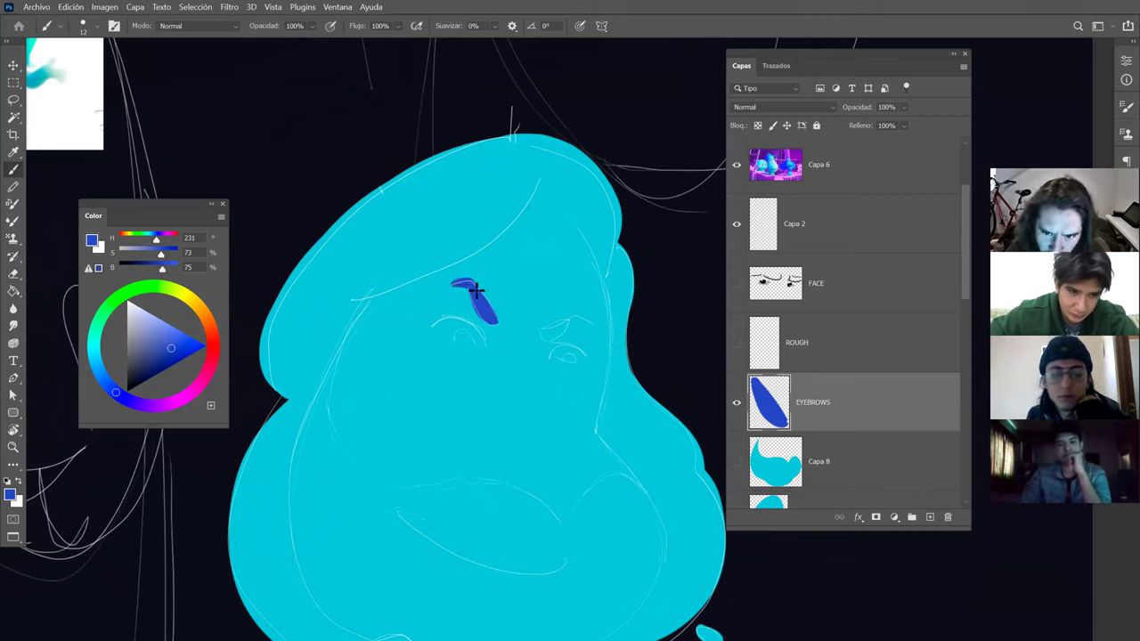
{"action": "left_click_drag", "start_coordinate": [552, 335], "coordinate": [565, 322]}
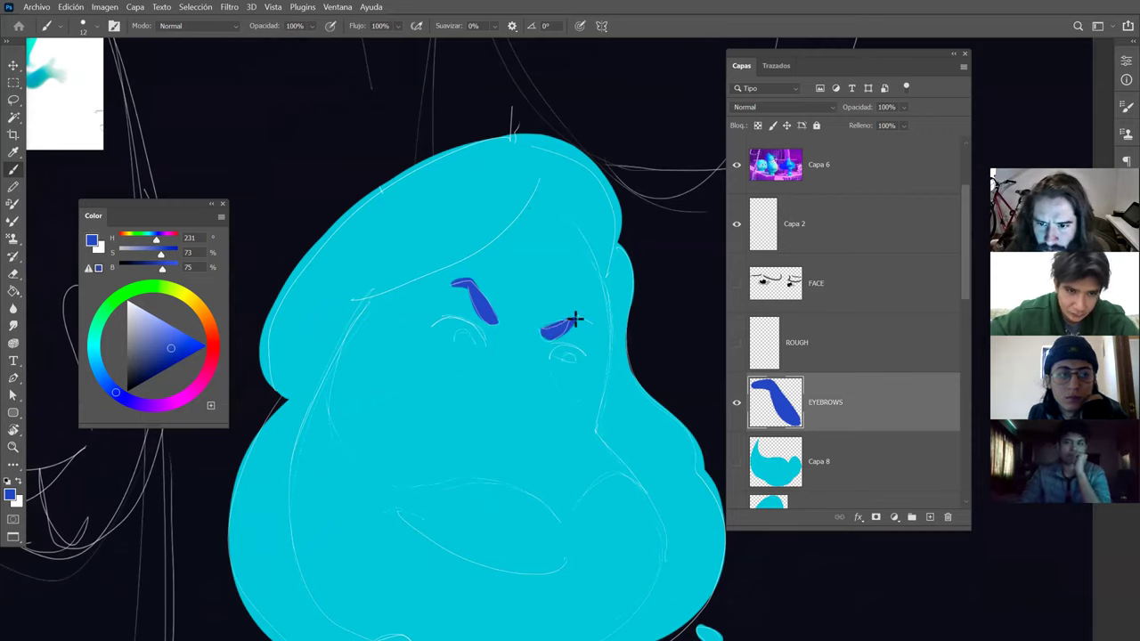
{"action": "left_click_drag", "start_coordinate": [576, 322], "coordinate": [563, 327]}
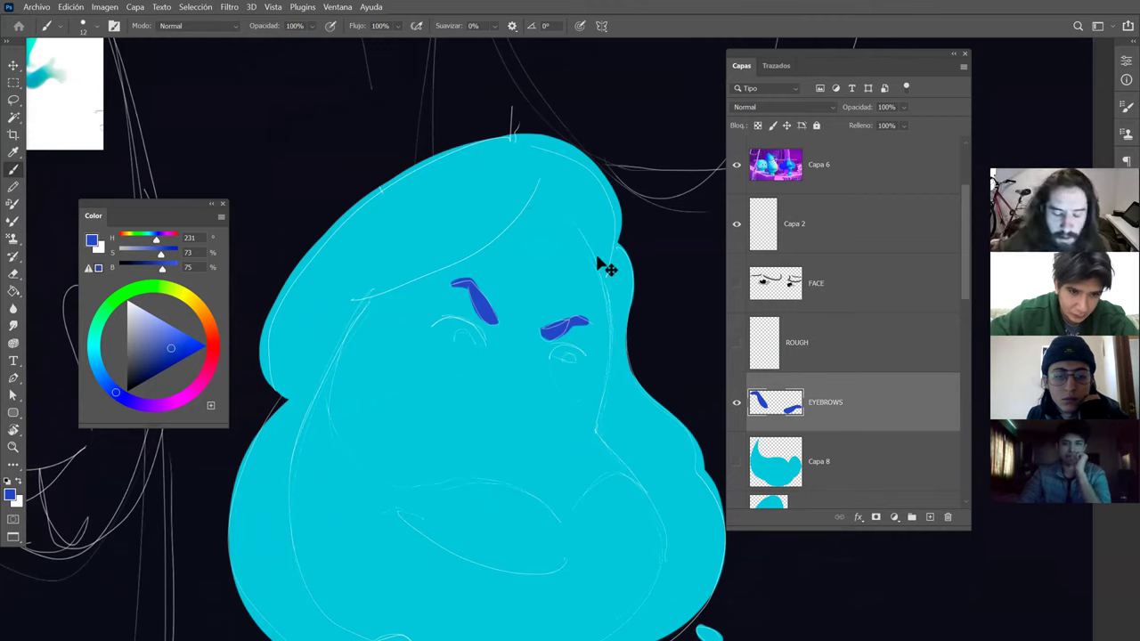
Create a layer named OJOS above the eyebrows and sample a dark blue from around the reference character's eye.
{"action": "key", "text": "ctrl+shift+n"}
{"action": "type", "text": "OJOS"}
{"action": "key", "text": "Return"}
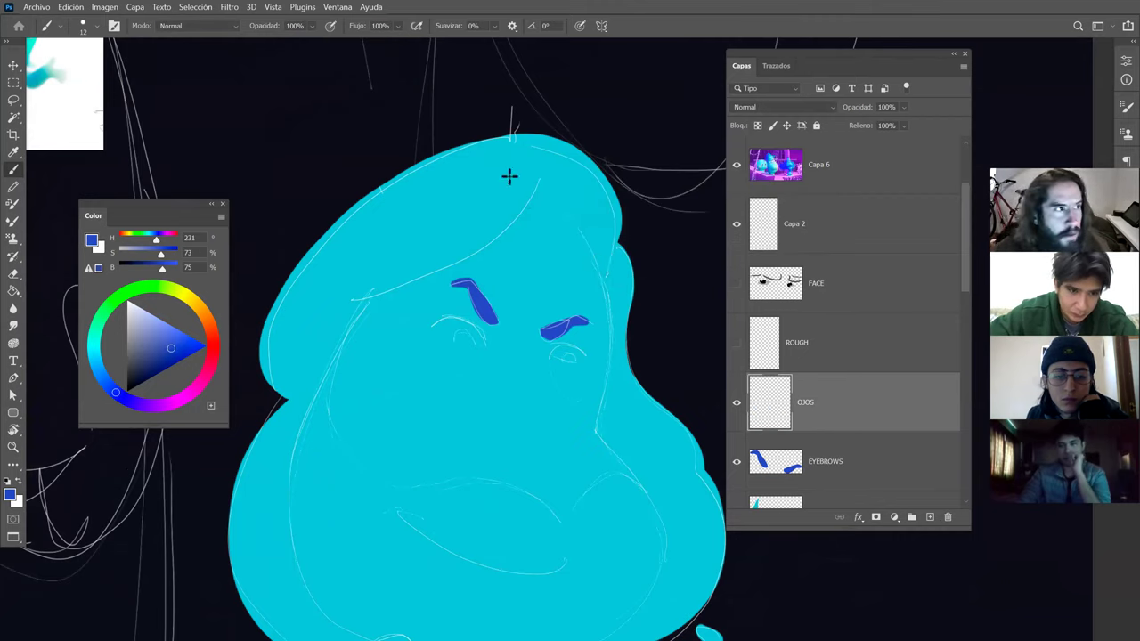
{"action": "left_click_drag", "start_coordinate": [314, 158], "coordinate": [583, 318]}
{"action": "left_click_drag", "start_coordinate": [301, 119], "coordinate": [396, 139]}
{"action": "left_click", "coordinate": [332, 177], "text": "alt"}
{"action": "left_click", "coordinate": [332, 178], "text": "alt"}
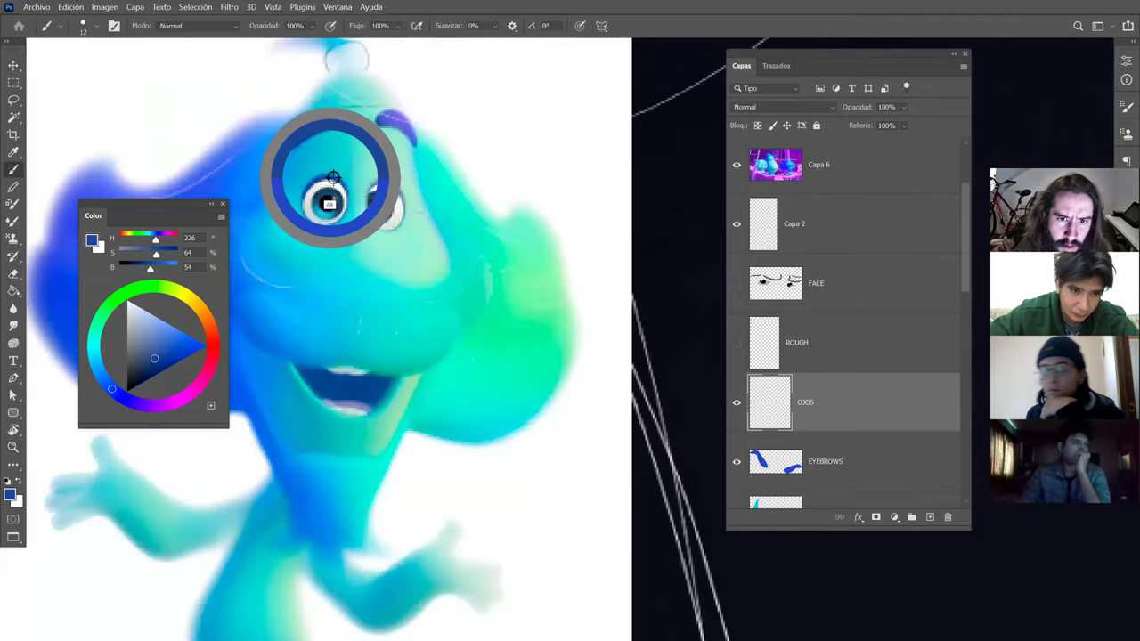
Paint the curved upper lid of the left eye in dark blue with a 7 px brush.
{"action": "key", "text": "z"}
{"action": "left_click_drag", "start_coordinate": [498, 298], "coordinate": [405, 299]}
{"action": "left_click_drag", "start_coordinate": [555, 330], "coordinate": [311, 179]}
{"action": "left_click_drag", "start_coordinate": [623, 334], "coordinate": [527, 282]}
{"action": "left_click_drag", "start_coordinate": [407, 335], "coordinate": [476, 330]}
{"action": "key", "text": "r"}
{"action": "mouse_move", "coordinate": [626, 369]}
{"action": "left_mouse_down"}
{"action": "mouse_move", "coordinate": [613, 310]}
{"action": "mouse_move", "coordinate": [691, 158]}
{"action": "left_mouse_up"}
{"action": "key", "text": "b"}
{"action": "right_click", "coordinate": [569, 383], "text": "alt"}
{"action": "mouse_move", "coordinate": [555, 415]}
{"action": "left_mouse_down"}
{"action": "mouse_move", "coordinate": [550, 400]}
{"action": "mouse_move", "coordinate": [573, 363]}
{"action": "left_mouse_up"}
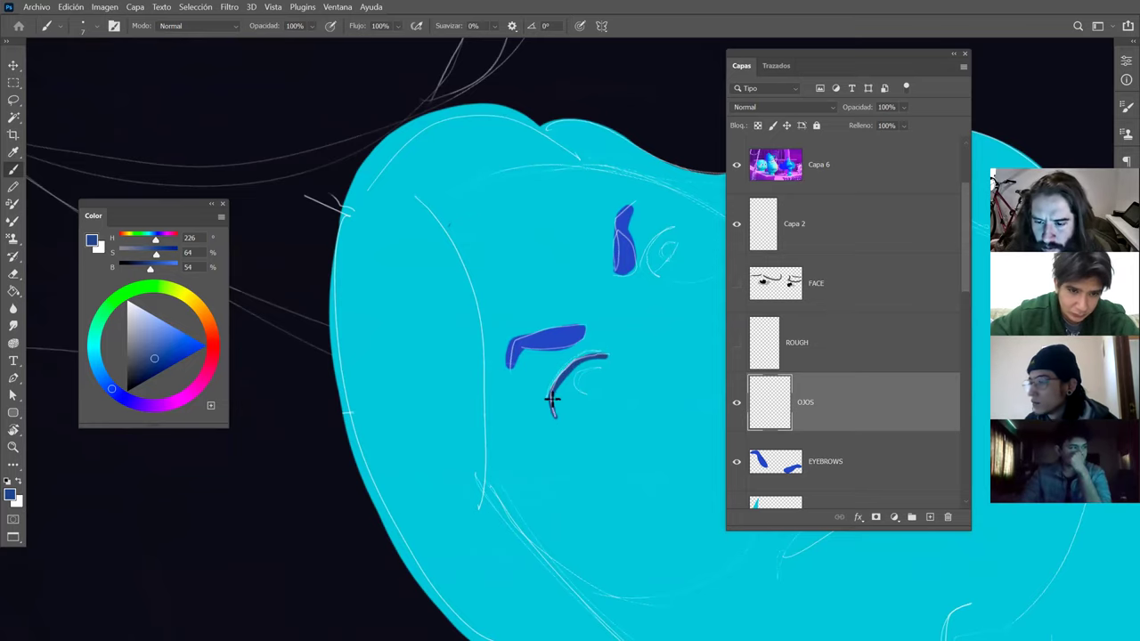
{"action": "left_click_drag", "start_coordinate": [552, 399], "coordinate": [556, 417]}
{"action": "key", "text": "Escape"}
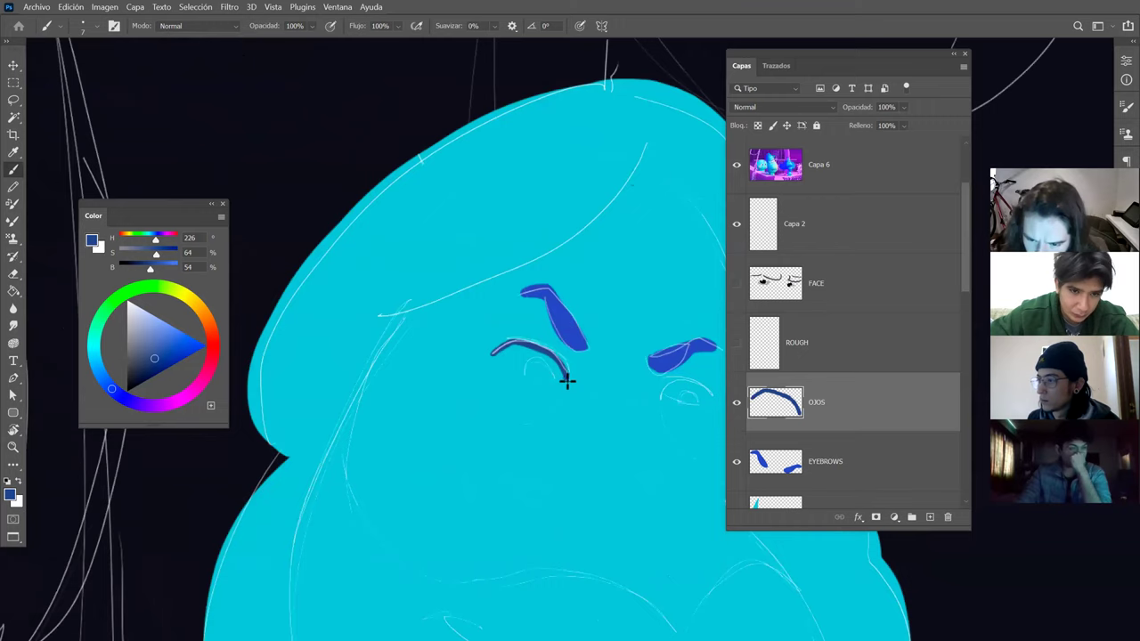
Close the left eye's outline with a thin lower lid line using a 4 px brush.
{"action": "key", "text": "z"}
{"action": "left_click_drag", "start_coordinate": [579, 348], "coordinate": [437, 307]}
{"action": "mouse_move", "coordinate": [276, 101]}
{"action": "left_mouse_down"}
{"action": "mouse_move", "coordinate": [313, 103]}
{"action": "mouse_move", "coordinate": [270, 110]}
{"action": "left_mouse_up"}
{"action": "left_click_drag", "start_coordinate": [511, 303], "coordinate": [589, 388]}
{"action": "key", "text": "r"}
{"action": "key", "text": "z"}
{"action": "mouse_move", "coordinate": [587, 285]}
{"action": "left_mouse_down"}
{"action": "mouse_move", "coordinate": [624, 284]}
{"action": "mouse_move", "coordinate": [561, 299]}
{"action": "mouse_move", "coordinate": [564, 234]}
{"action": "mouse_move", "coordinate": [605, 189]}
{"action": "left_mouse_up"}
{"action": "key", "text": "b"}
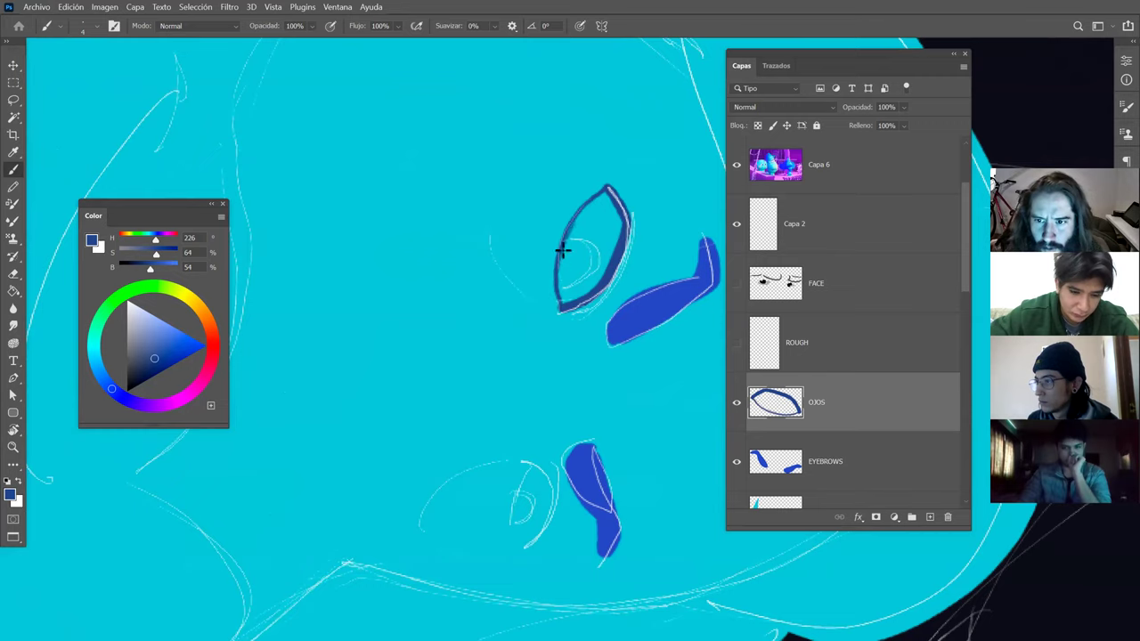
{"action": "key", "text": "Escape"}
{"action": "key", "text": "z"}
{"action": "left_click_drag", "start_coordinate": [626, 267], "coordinate": [579, 254]}
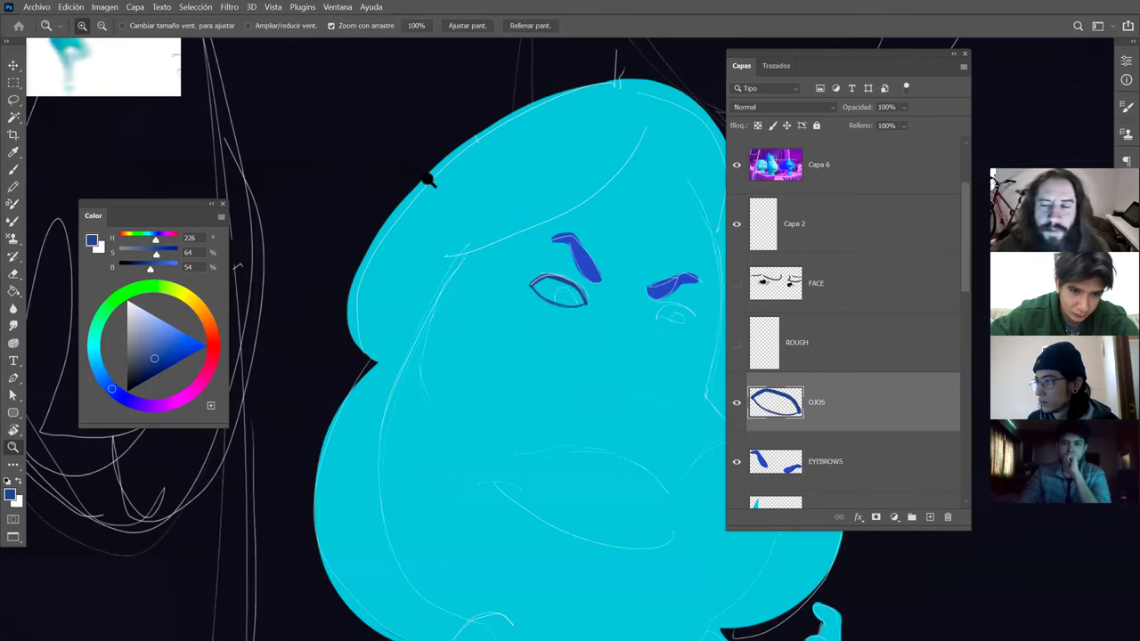
Compare with the reference eye, erase the outer part of the upper lid and repaint it with a 5 px brush.
{"action": "left_click_drag", "start_coordinate": [98, 78], "coordinate": [357, 257]}
{"action": "mouse_move", "coordinate": [355, 75]}
{"action": "left_mouse_down"}
{"action": "mouse_move", "coordinate": [422, 97]}
{"action": "mouse_move", "coordinate": [371, 96]}
{"action": "mouse_move", "coordinate": [415, 106]}
{"action": "mouse_move", "coordinate": [379, 109]}
{"action": "left_mouse_up"}
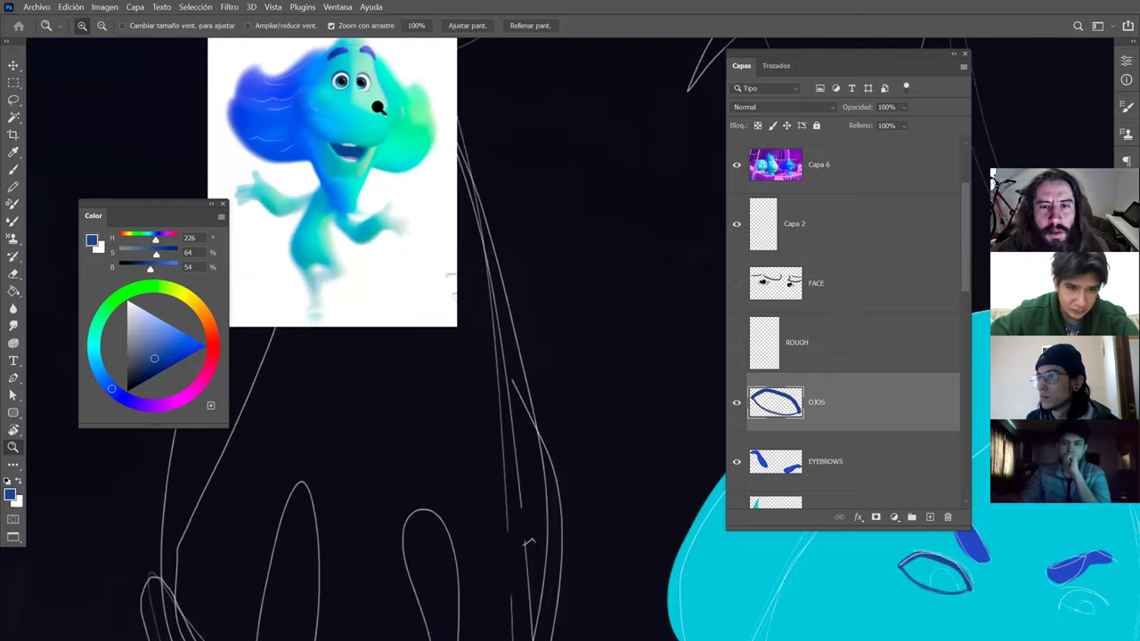
{"action": "left_click_drag", "start_coordinate": [442, 135], "coordinate": [81, 52]}
{"action": "mouse_move", "coordinate": [545, 327]}
{"action": "left_mouse_down"}
{"action": "mouse_move", "coordinate": [493, 320]}
{"action": "mouse_move", "coordinate": [530, 327]}
{"action": "left_mouse_up"}
{"action": "key", "text": "r"}
{"action": "left_click_drag", "start_coordinate": [659, 326], "coordinate": [699, 342]}
{"action": "key", "text": "z"}
{"action": "left_click_drag", "start_coordinate": [699, 342], "coordinate": [557, 267]}
{"action": "key", "text": "e"}
{"action": "left_click_drag", "start_coordinate": [476, 352], "coordinate": [494, 281]}
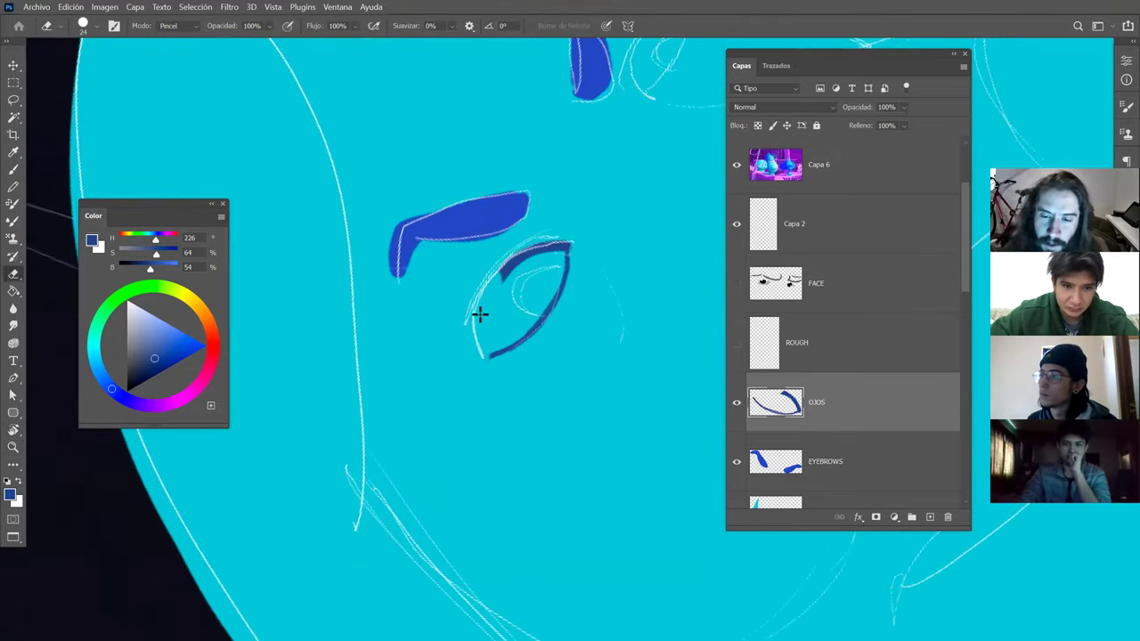
{"action": "key", "text": "b"}
{"action": "mouse_move", "coordinate": [481, 357]}
{"action": "left_mouse_down"}
{"action": "mouse_move", "coordinate": [479, 303]}
{"action": "mouse_move", "coordinate": [515, 257]}
{"action": "mouse_move", "coordinate": [489, 352]}
{"action": "mouse_move", "coordinate": [508, 268]}
{"action": "mouse_move", "coordinate": [482, 313]}
{"action": "left_mouse_up"}
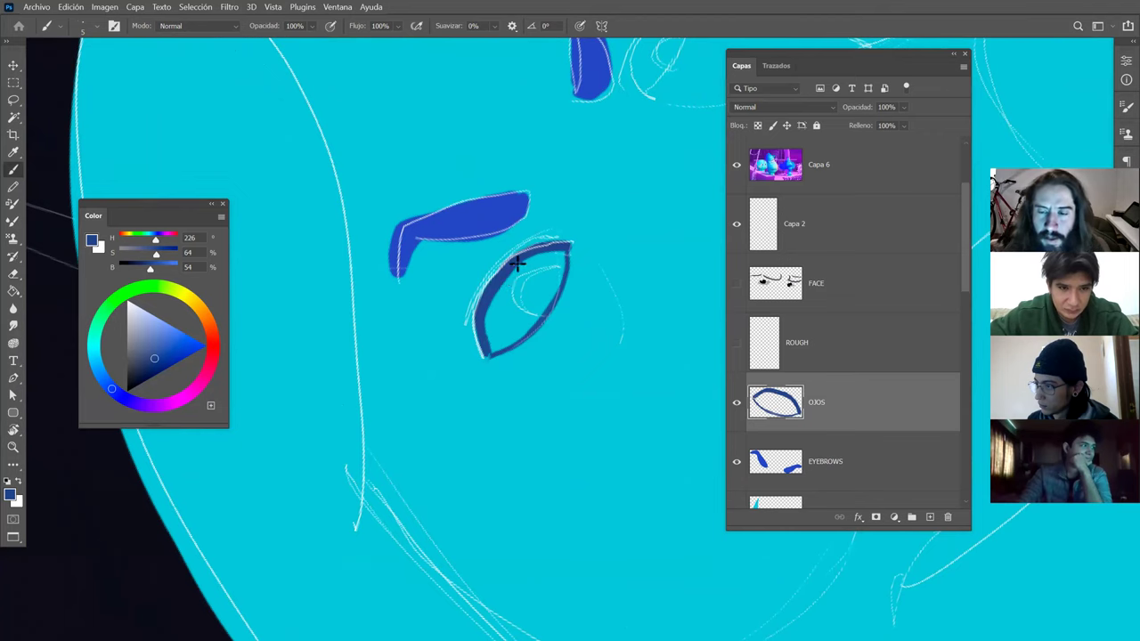
Trim the left eye outline's inner corner with an 8 px Eraser.
{"action": "left_click_drag", "start_coordinate": [517, 264], "coordinate": [625, 257]}
{"action": "key", "text": "e"}
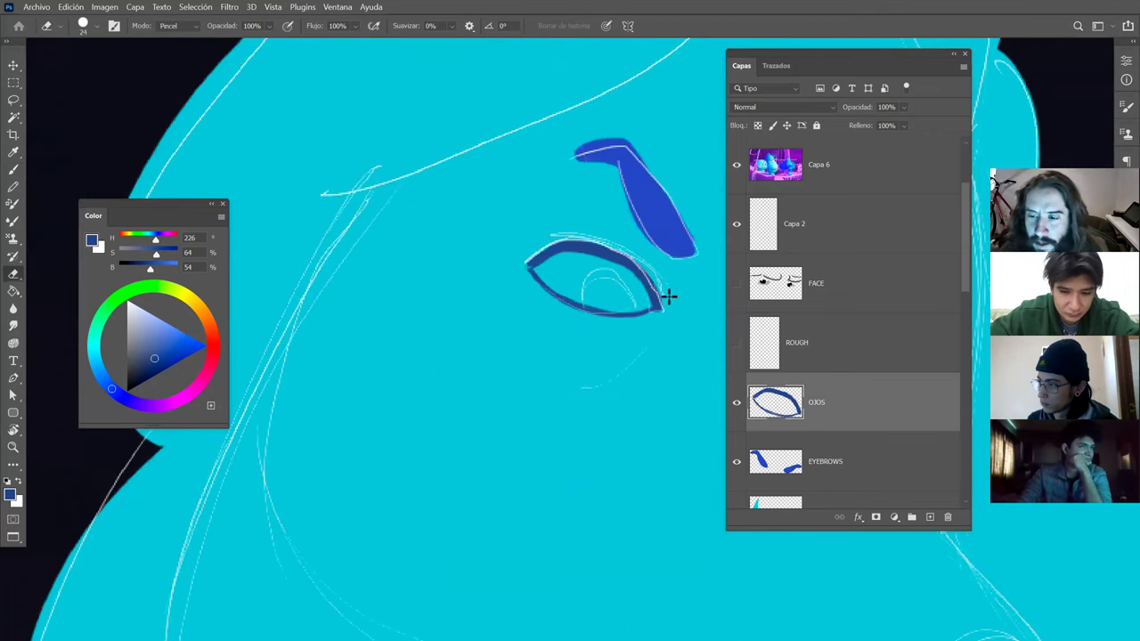
{"action": "right_click", "coordinate": [662, 300]}
{"action": "key", "text": "Escape"}
{"action": "left_click_drag", "start_coordinate": [660, 318], "coordinate": [645, 320]}
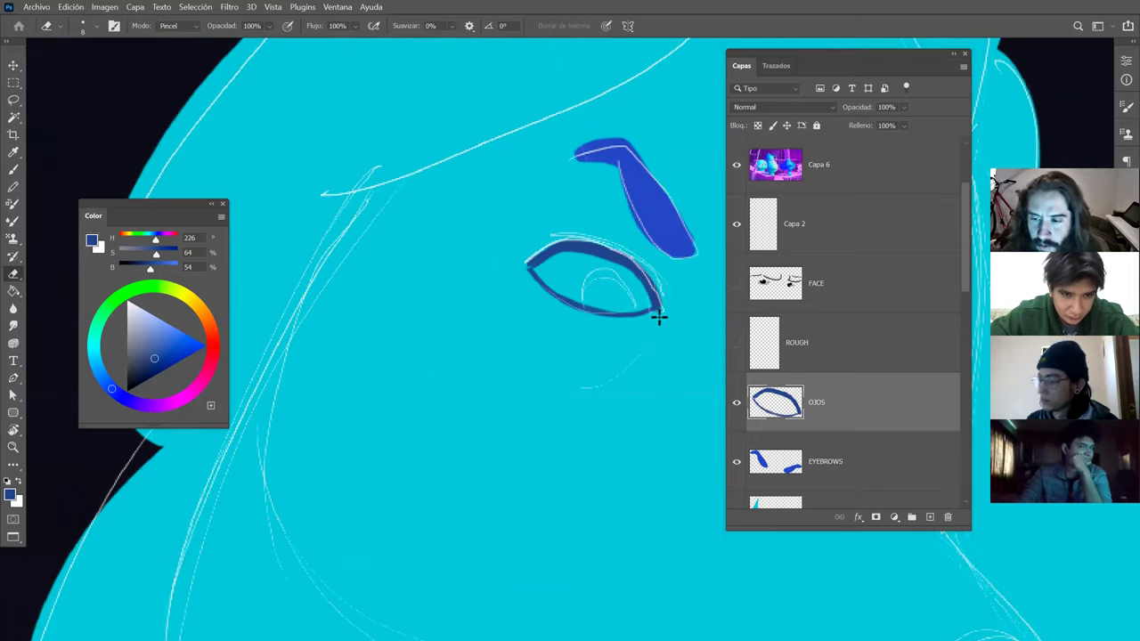
{"action": "left_click", "coordinate": [666, 304]}
{"action": "key", "text": "b"}
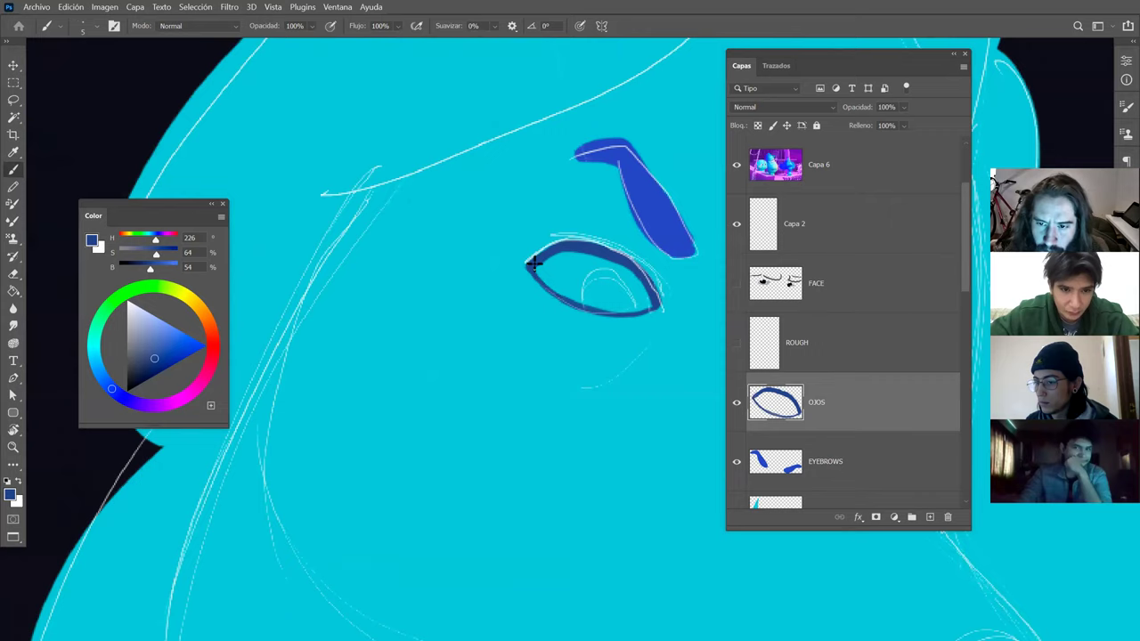
Rename the OJOS layer to EYEBROWS and add a new layer beneath it.
{"action": "key", "text": "z"}
{"action": "left_click_drag", "start_coordinate": [703, 388], "coordinate": [526, 318]}
{"action": "double_click", "coordinate": [818, 405]}
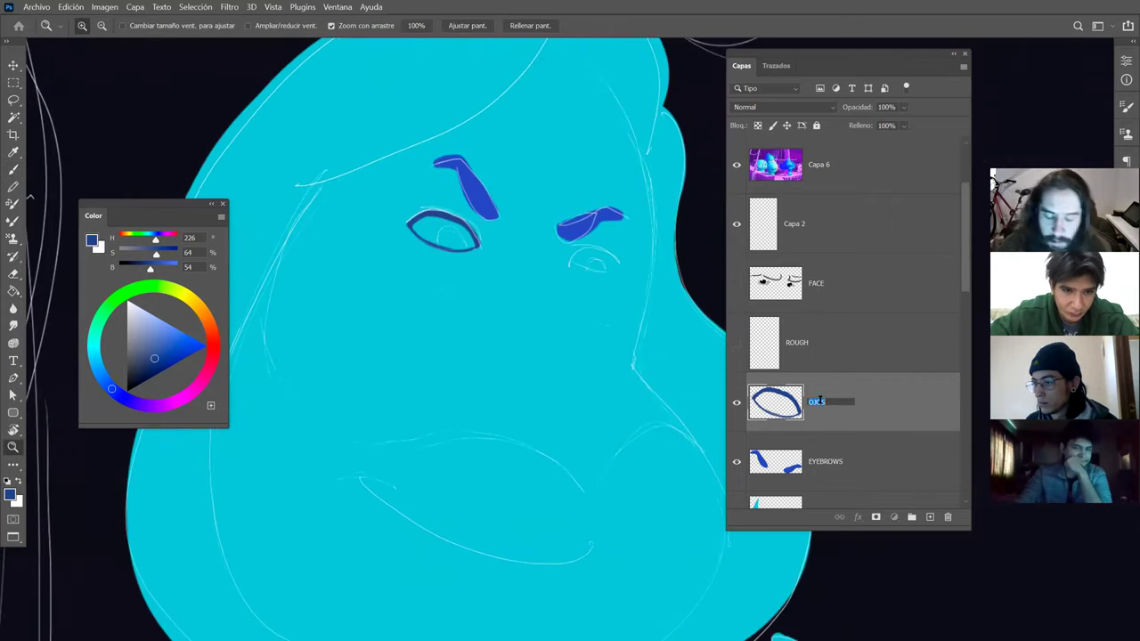
{"action": "key", "text": "Return"}
{"action": "left_click", "coordinate": [922, 465]}
{"action": "left_click", "coordinate": [929, 517]}
Sample the light grey of the reference character's eye white.
{"action": "left_click_drag", "start_coordinate": [535, 285], "coordinate": [407, 265]}
{"action": "left_click_drag", "start_coordinate": [250, 59], "coordinate": [366, 157]}
{"action": "key", "text": "b"}
{"action": "left_click", "coordinate": [336, 210], "text": "alt"}
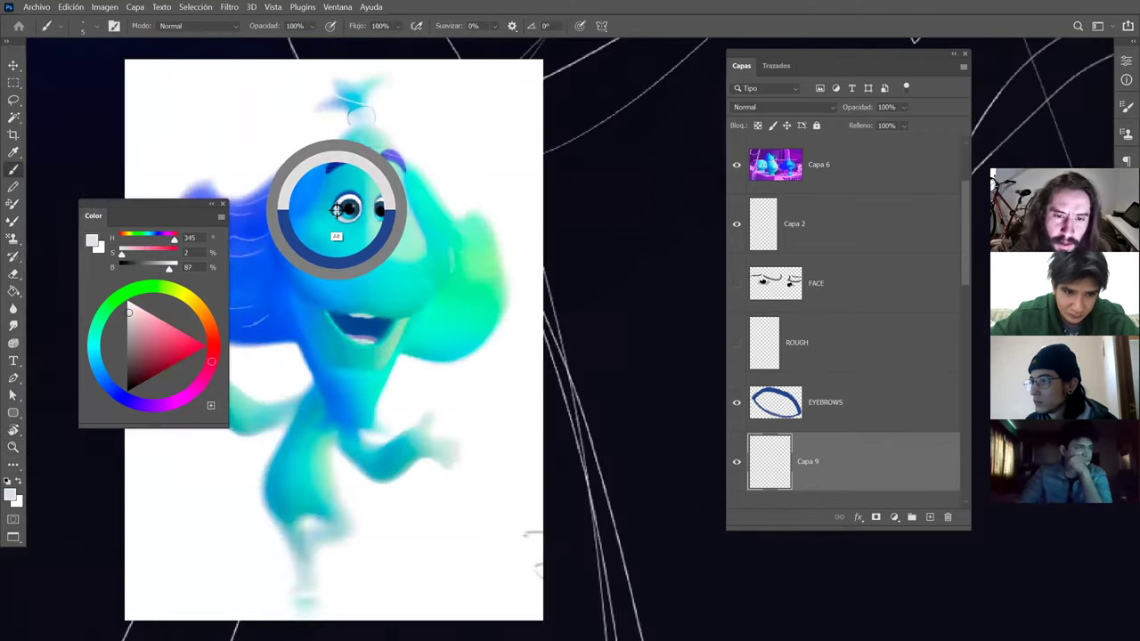
Paint the inside of the left eye light grey on Capa 9 with a 5 px brush.
{"action": "key", "text": "z"}
{"action": "left_click_drag", "start_coordinate": [513, 319], "coordinate": [453, 309]}
{"action": "mouse_move", "coordinate": [510, 313]}
{"action": "left_mouse_down"}
{"action": "mouse_move", "coordinate": [311, 174]}
{"action": "mouse_move", "coordinate": [469, 389]}
{"action": "left_mouse_up"}
{"action": "key", "text": "b"}
{"action": "left_click_drag", "start_coordinate": [472, 319], "coordinate": [513, 332]}
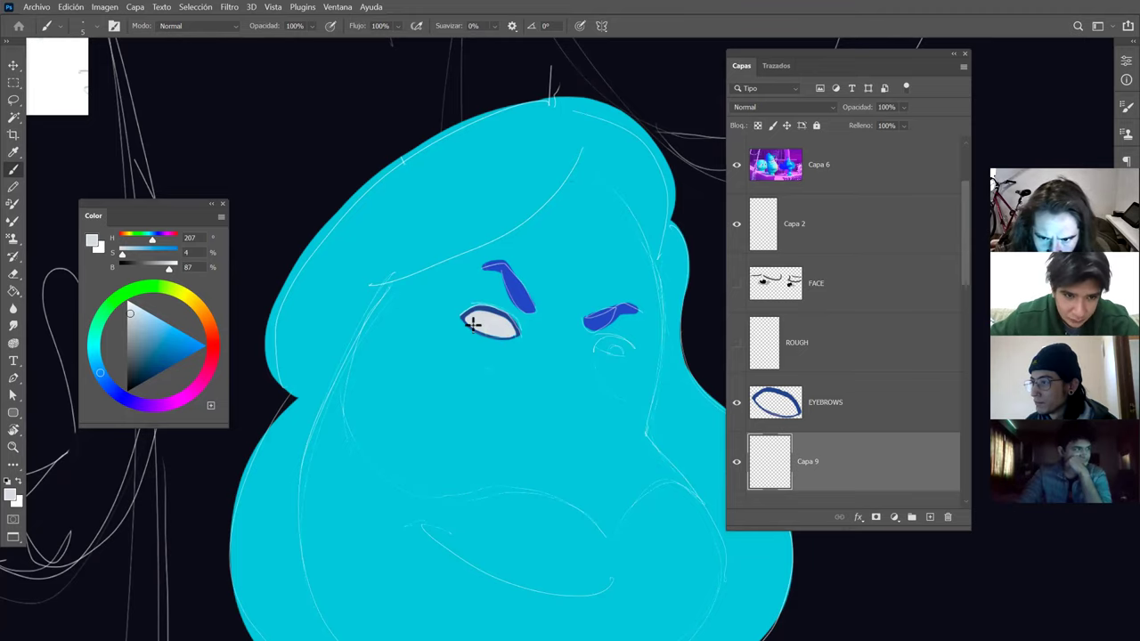
{"action": "left_click_drag", "start_coordinate": [473, 325], "coordinate": [468, 319]}
{"action": "key", "text": "z"}
{"action": "left_click", "coordinate": [487, 310]}
{"action": "key", "text": "v"}
{"action": "left_click", "coordinate": [481, 342]}
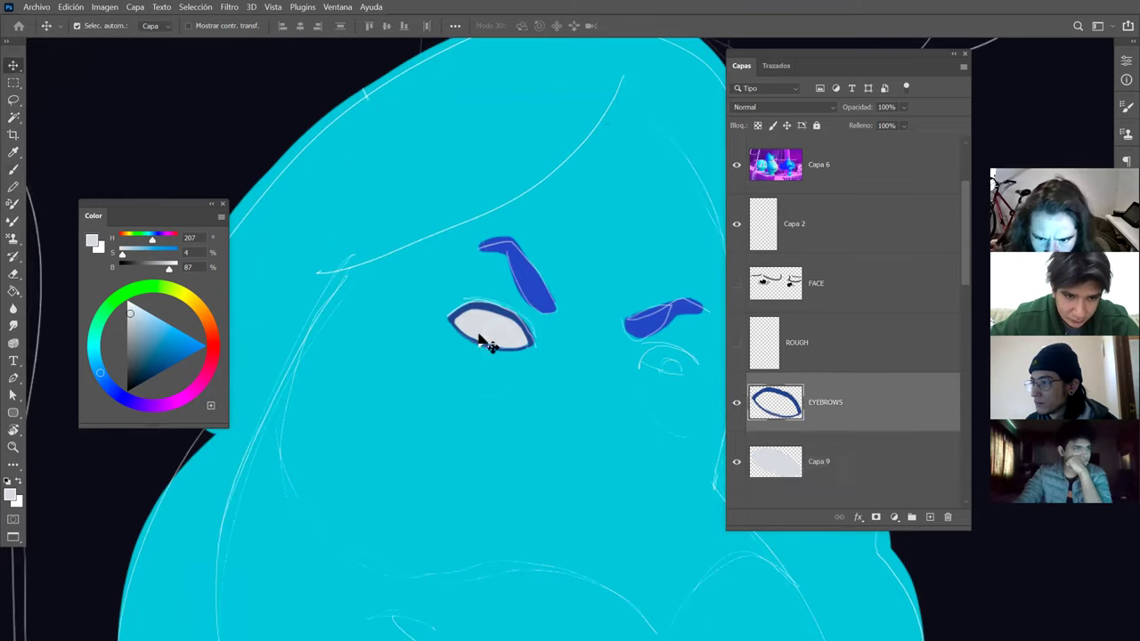
{"action": "key", "text": "e"}
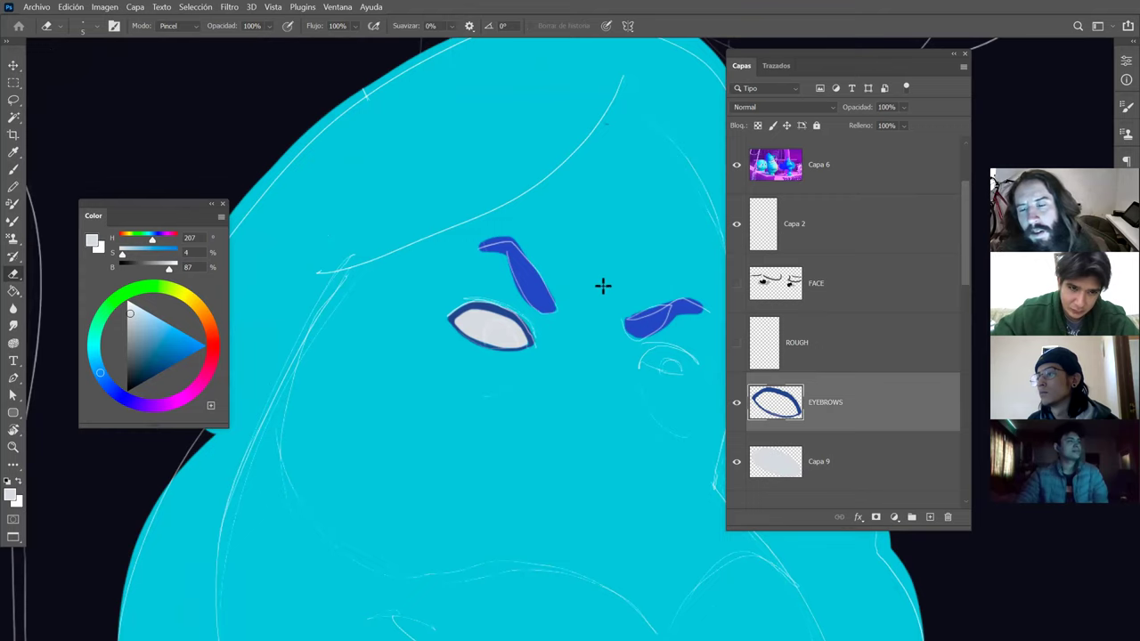
{"action": "key", "text": "z"}
{"action": "mouse_move", "coordinate": [623, 295]}
{"action": "left_mouse_down"}
{"action": "mouse_move", "coordinate": [588, 245]}
{"action": "mouse_move", "coordinate": [636, 257]}
{"action": "mouse_move", "coordinate": [647, 238]}
{"action": "left_mouse_up"}
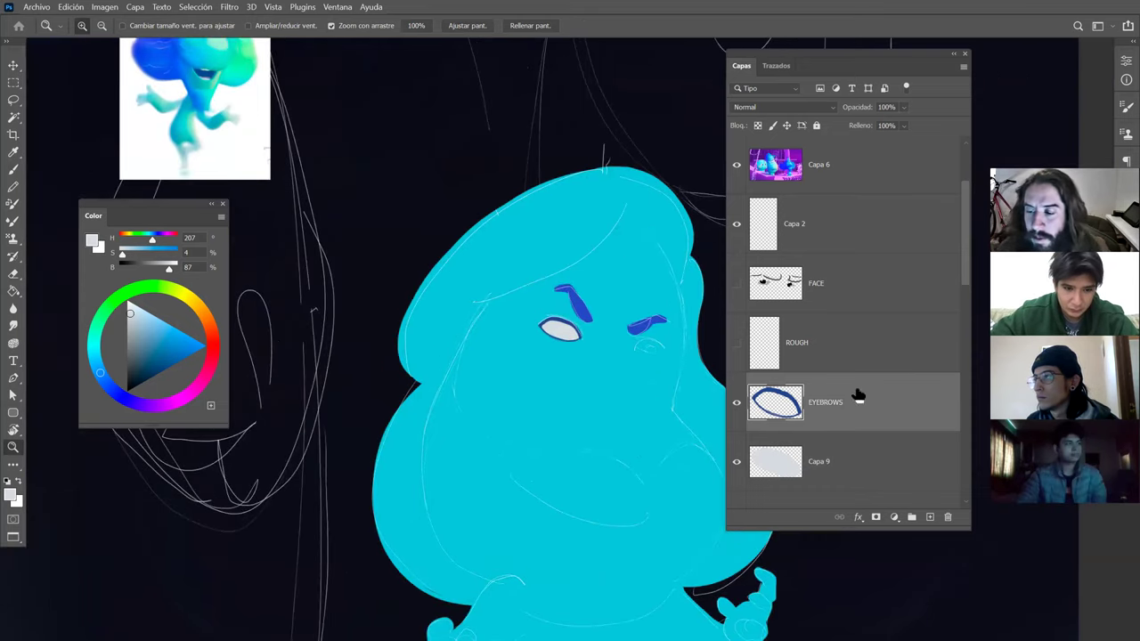
Rename the Capa 9 layer with the grey eye fill to EYE.
{"action": "left_click", "coordinate": [887, 463], "text": "shift"}
{"action": "double_click", "coordinate": [819, 462]}
{"action": "type", "text": "EYE"}
{"action": "key", "text": "Return"}
Duplicate the left eye's outline and fill layers, flip the copy horizontally, and narrow and skew it over the right eye sketch.
{"action": "left_click", "coordinate": [907, 417], "text": "shift"}
{"action": "left_click_drag", "start_coordinate": [941, 484], "coordinate": [930, 517]}
{"action": "key", "text": "ctrl+t"}
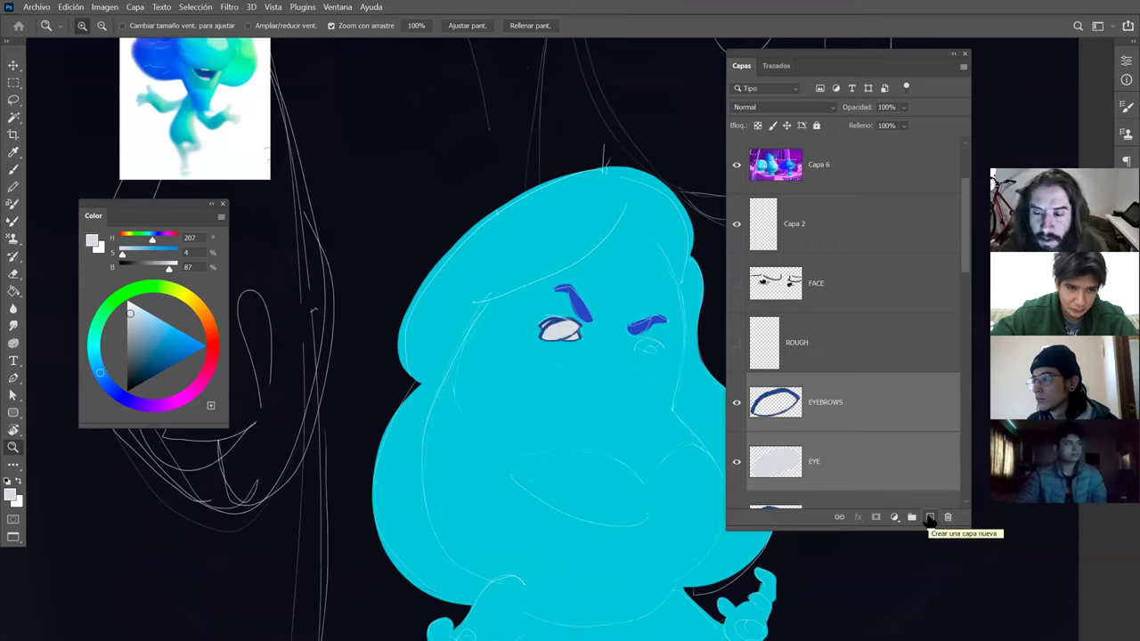
{"action": "left_click_drag", "start_coordinate": [570, 331], "coordinate": [672, 356]}
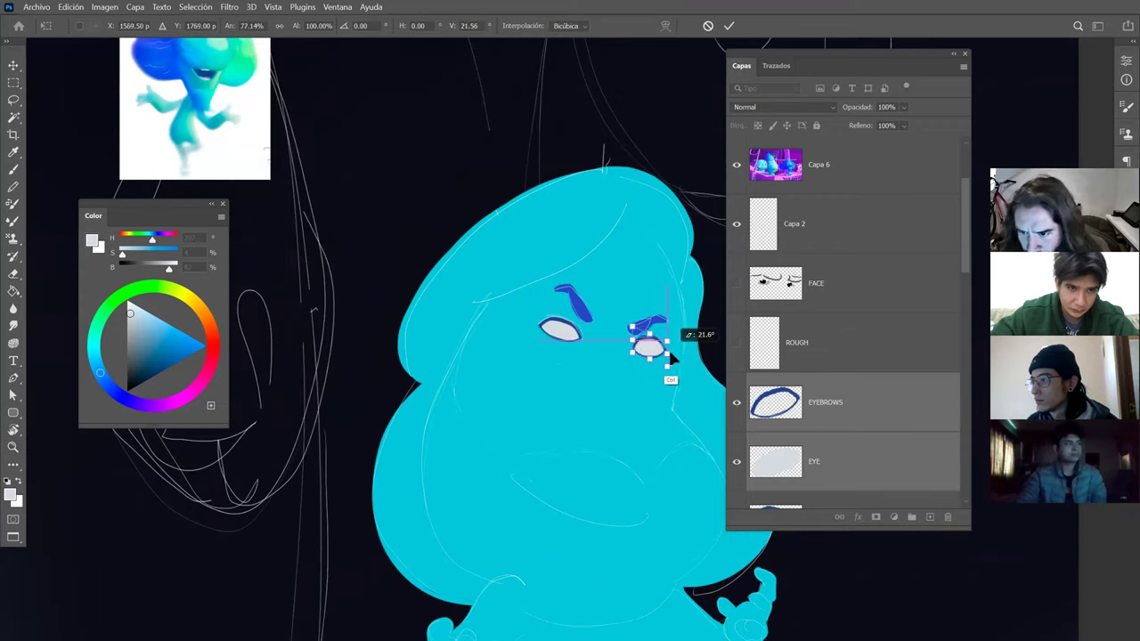
{"action": "key", "text": "Return"}
Refine the right eye's fit to the sketch by transforming its outline and fill to about 109% width and 95% height with a slight skew.
{"action": "key", "text": "z"}
{"action": "left_click", "coordinate": [679, 339]}
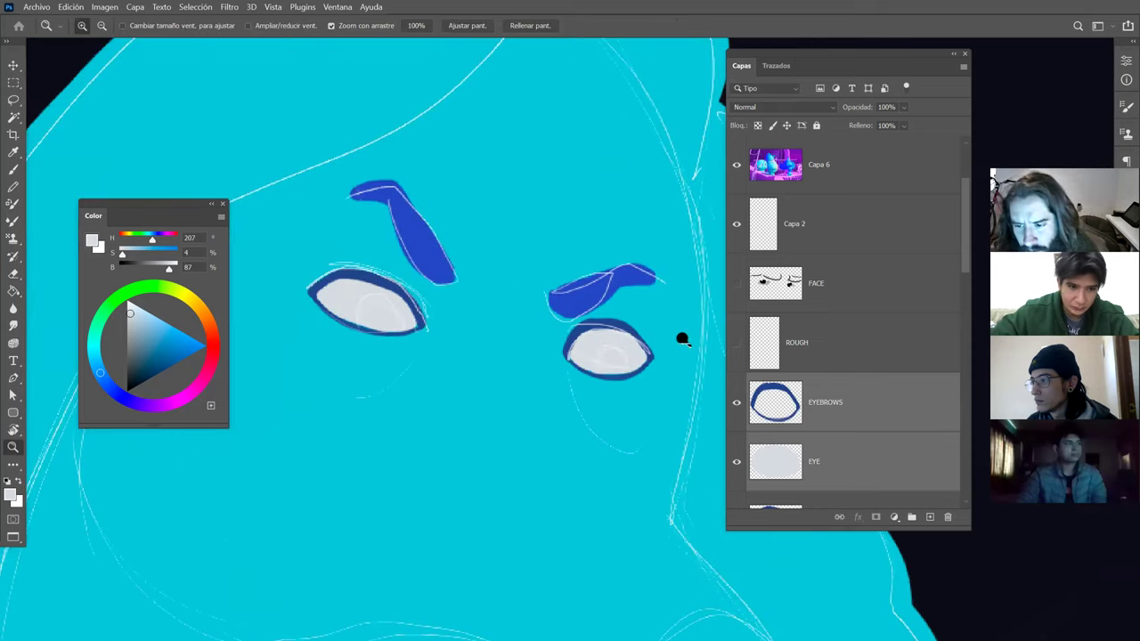
{"action": "key", "text": "ctrl+t"}
{"action": "left_click_drag", "start_coordinate": [612, 320], "coordinate": [554, 321]}
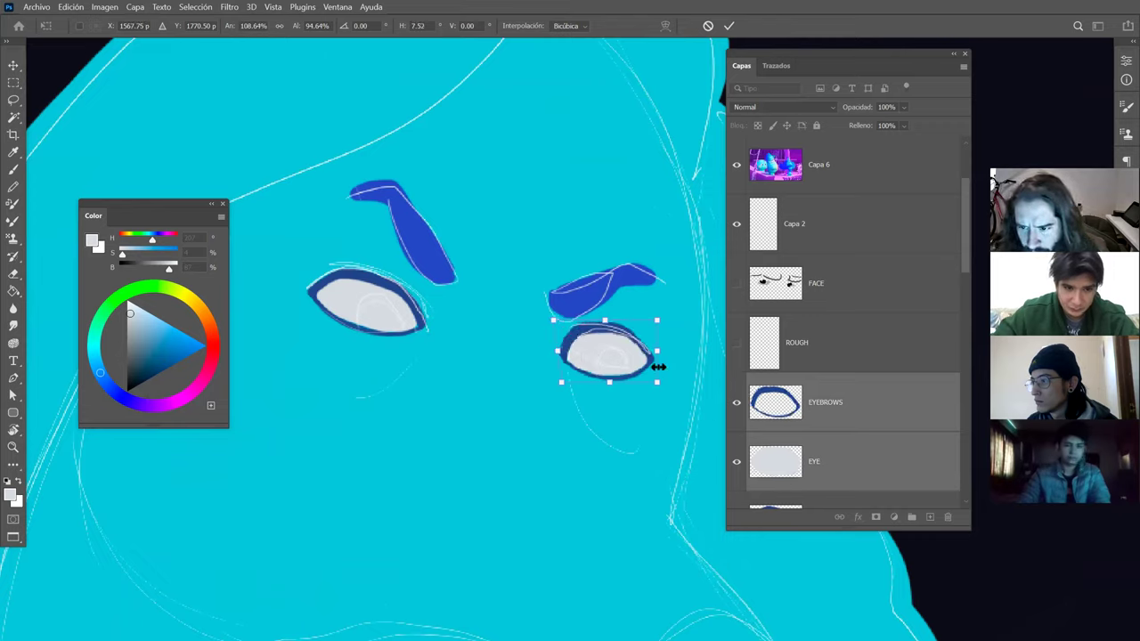
{"action": "left_click_drag", "start_coordinate": [658, 379], "coordinate": [657, 376]}
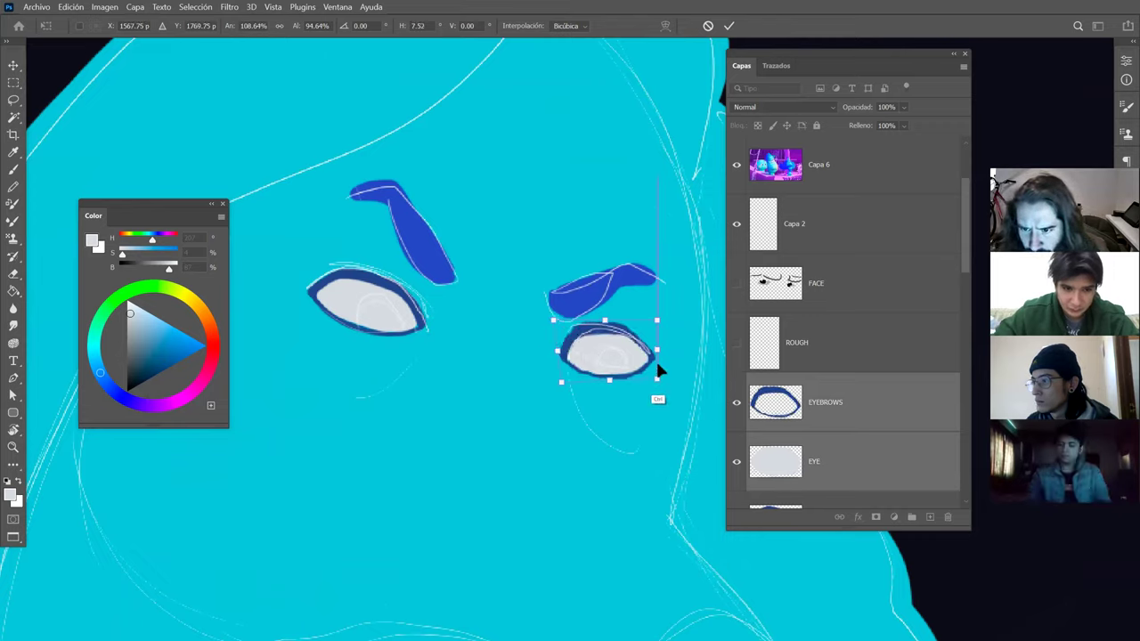
{"action": "key", "text": "Return"}
{"action": "key", "text": "z"}
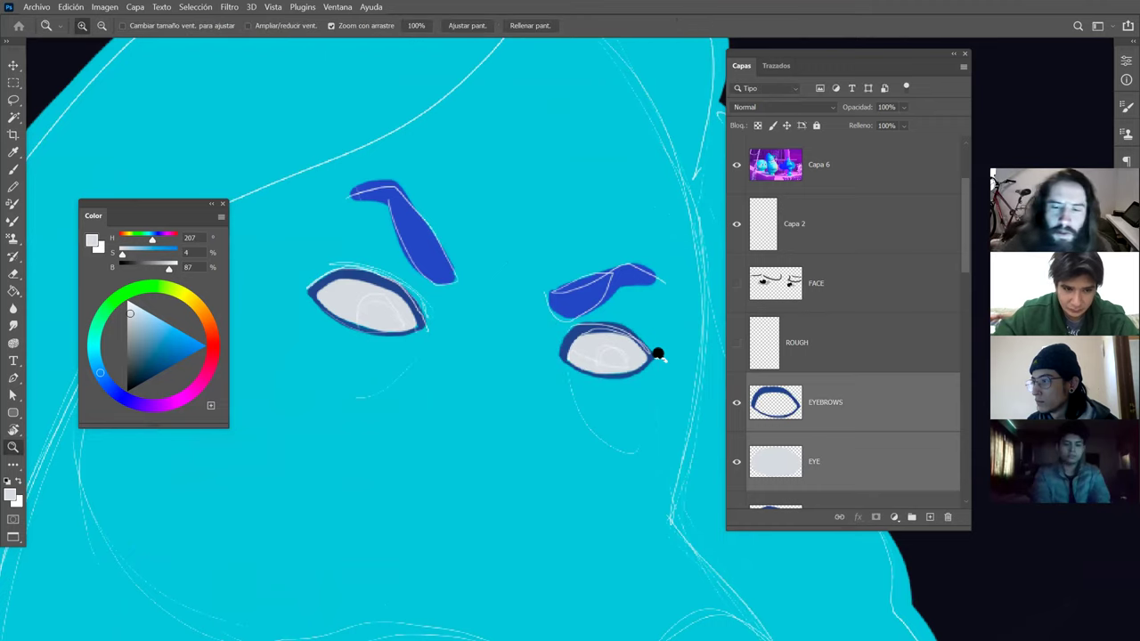
{"action": "key", "text": "ctrl+minus"}
{"action": "key", "text": "ctrl+minus"}
{"action": "key", "text": "ctrl+minus"}
{"action": "key", "text": "ctrl+minus"}
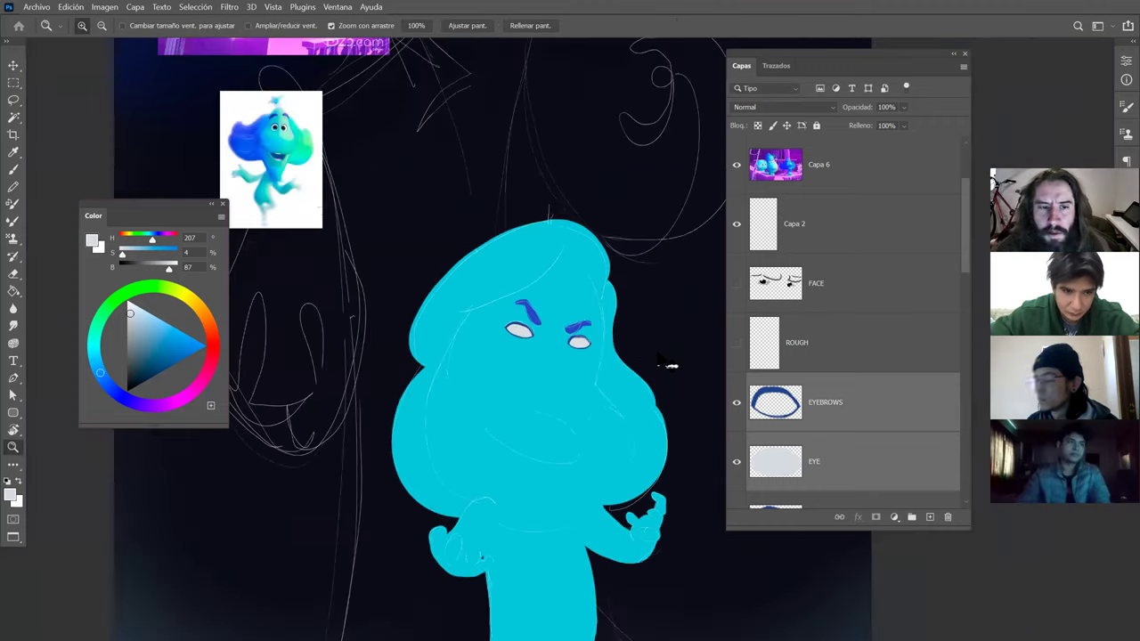
{"action": "mouse_move", "coordinate": [265, 107]}
{"action": "left_mouse_down"}
{"action": "mouse_move", "coordinate": [306, 122]}
{"action": "mouse_move", "coordinate": [265, 129]}
{"action": "left_mouse_up"}
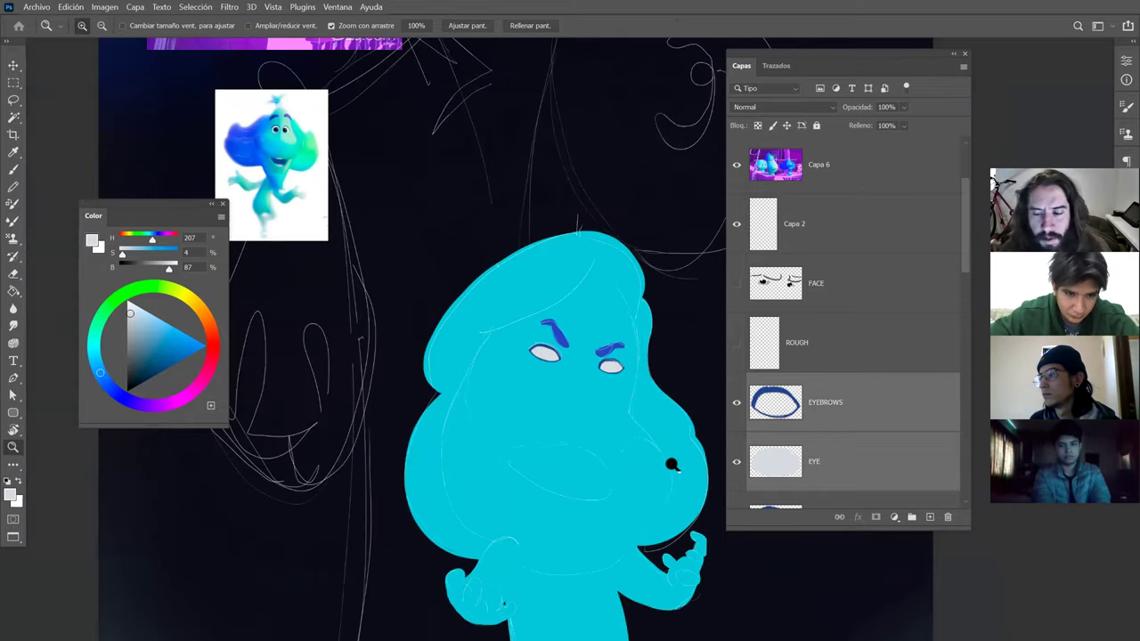
{"action": "left_click_drag", "start_coordinate": [670, 467], "coordinate": [645, 464]}
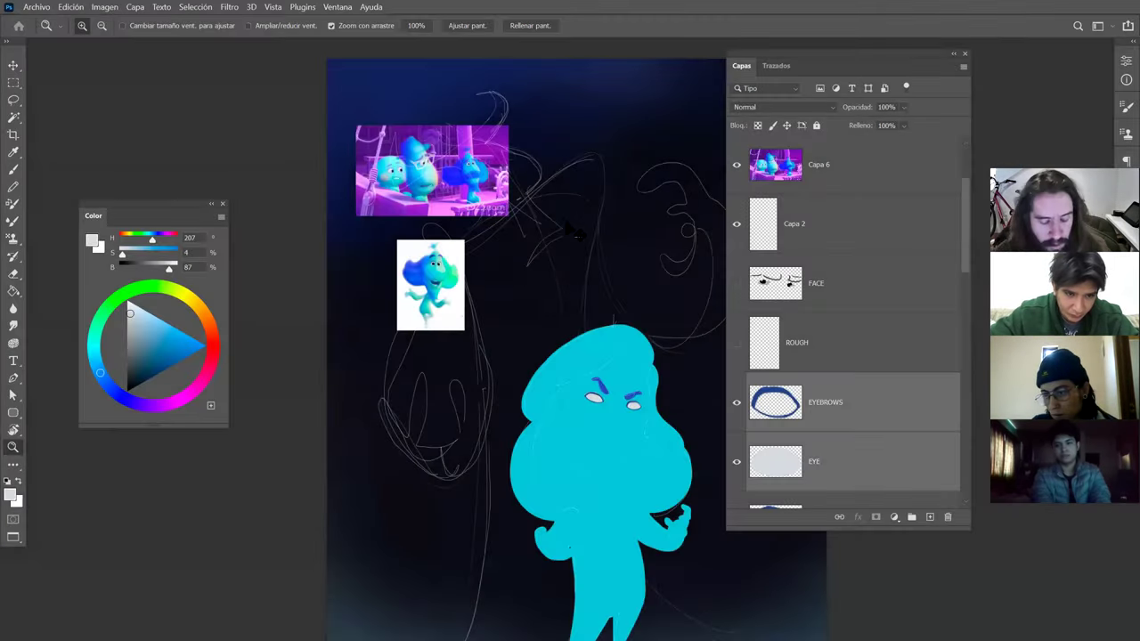
Paste the reference image of the soul character with glasses, then scale and place it beside the purple group reference.
{"action": "key", "text": "ctrl+v"}
{"action": "key", "text": "v"}
{"action": "left_click_drag", "start_coordinate": [582, 334], "coordinate": [651, 66]}
{"action": "key", "text": "ctrl+t"}
{"action": "left_click_drag", "start_coordinate": [631, 169], "coordinate": [595, 228]}
{"action": "key", "text": "Return"}
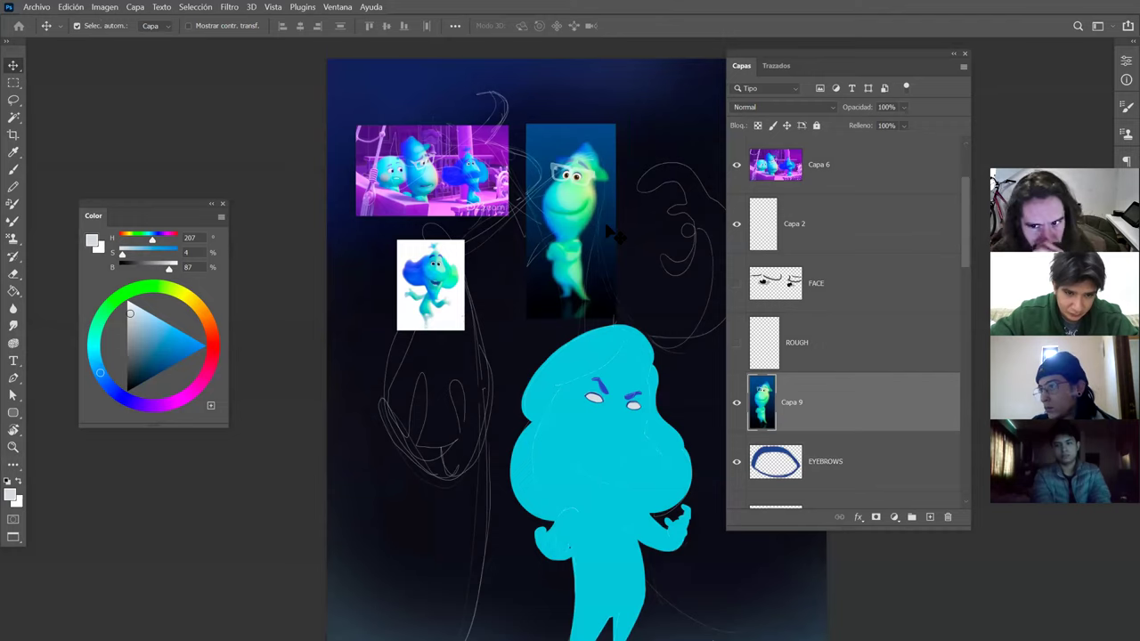
Move the pasted reference layer Capa 9 to the top of the layer stack, above Capa 3.
{"action": "left_click_drag", "start_coordinate": [815, 426], "coordinate": [771, 225]}
{"action": "key", "text": "z"}
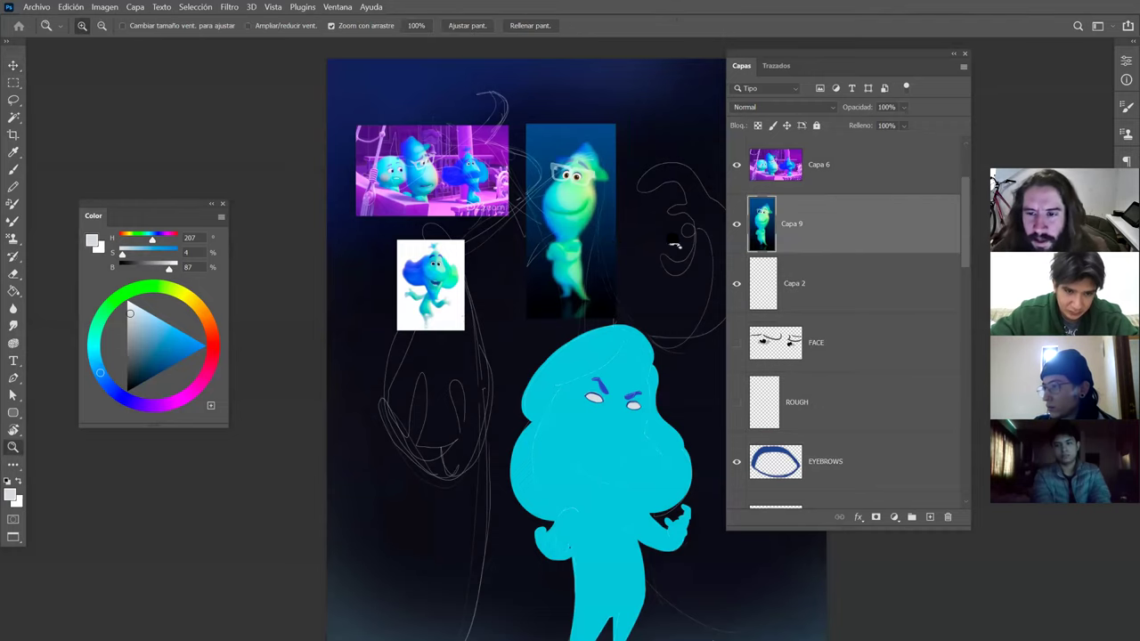
{"action": "scroll", "coordinate": [821, 245], "scroll_direction": "up", "scroll_amount": 3}
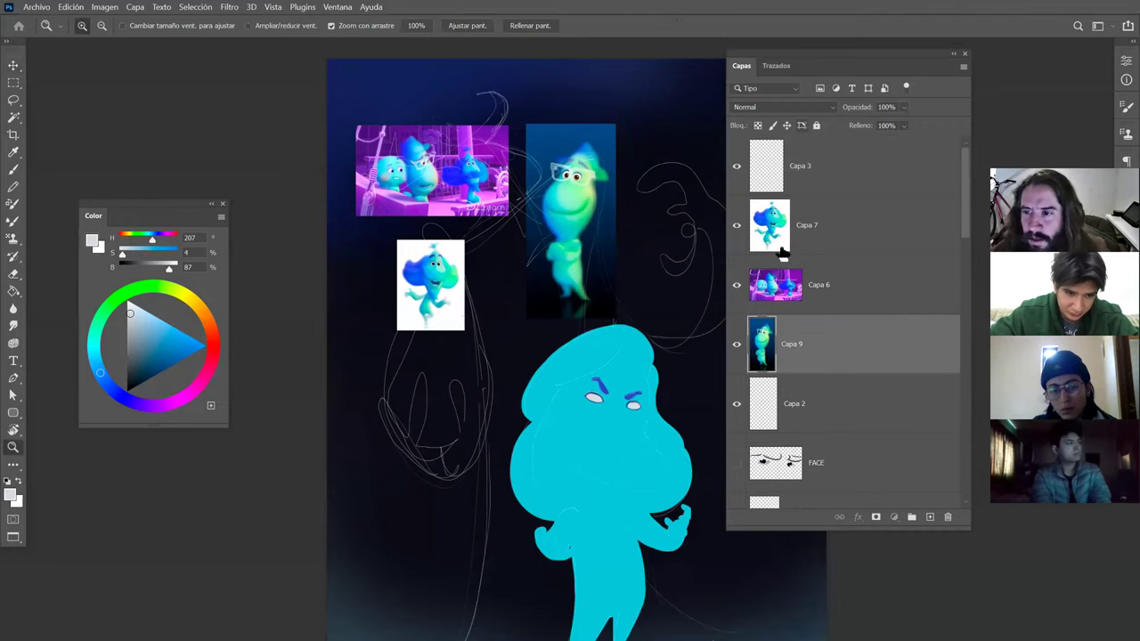
{"action": "left_click_drag", "start_coordinate": [811, 330], "coordinate": [791, 165]}
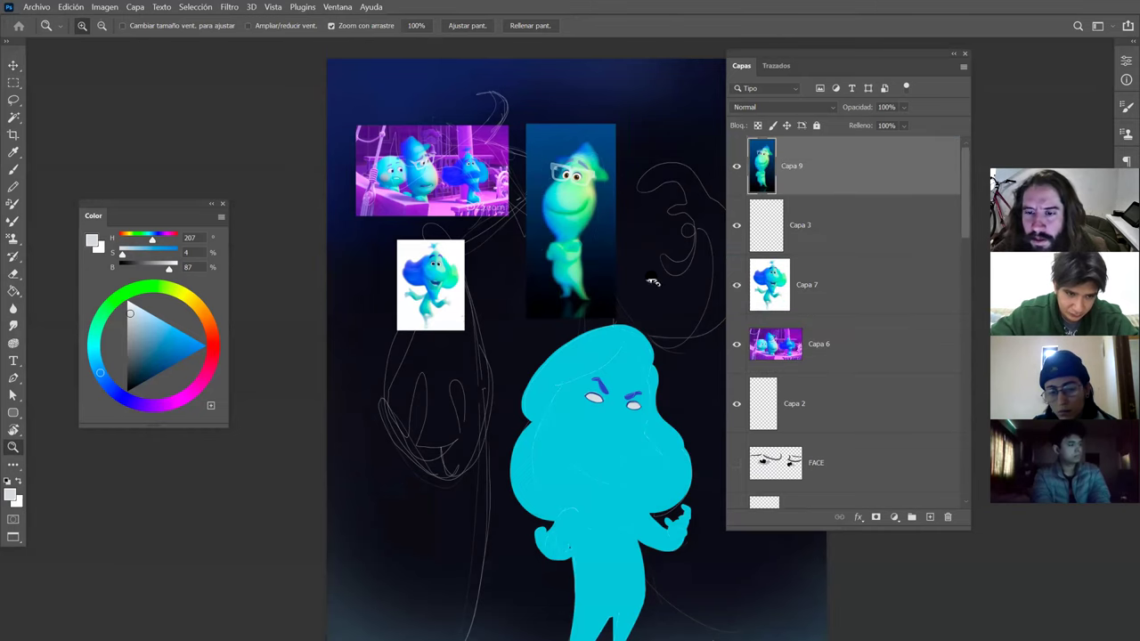
Rearrange the three reference images around the painted character: white one to its right, glasses one to its left, purple one above.
{"action": "left_click", "coordinate": [653, 281]}
{"action": "key", "text": "v"}
{"action": "left_click_drag", "start_coordinate": [354, 302], "coordinate": [706, 406]}
{"action": "left_click_drag", "start_coordinate": [568, 218], "coordinate": [394, 538]}
{"action": "left_click_drag", "start_coordinate": [359, 124], "coordinate": [556, 189]}
{"action": "left_click_drag", "start_coordinate": [529, 317], "coordinate": [427, 163]}
Switch to full-screen view and sample the near-black from the pupil of the white-background reference character.
{"action": "key", "text": "f"}
{"action": "key", "text": "f"}
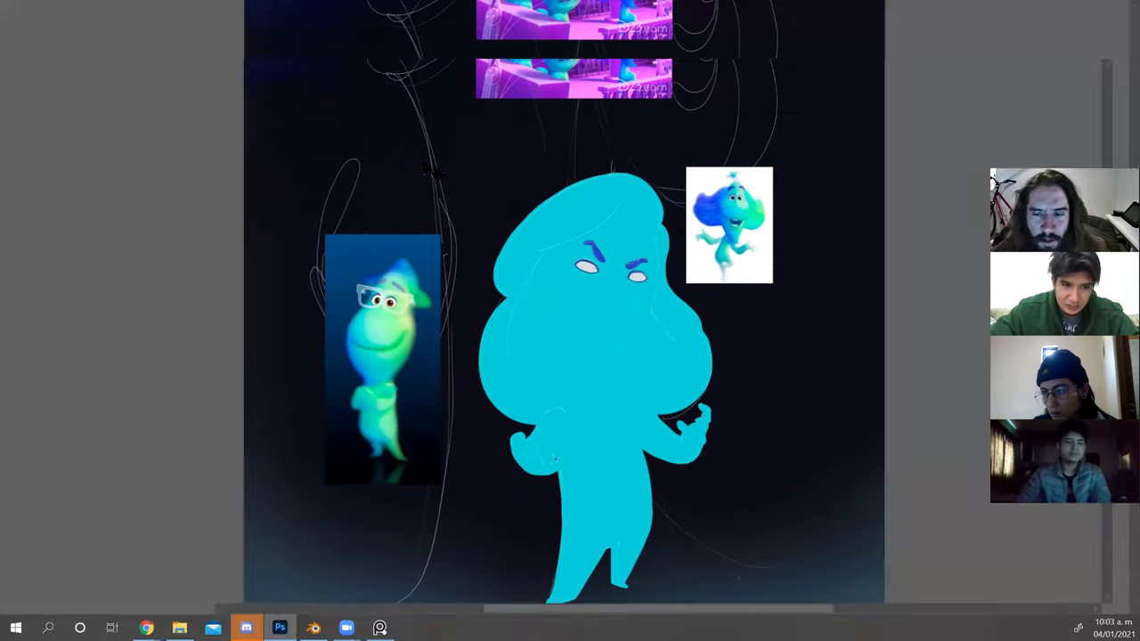
{"action": "key", "text": "f"}
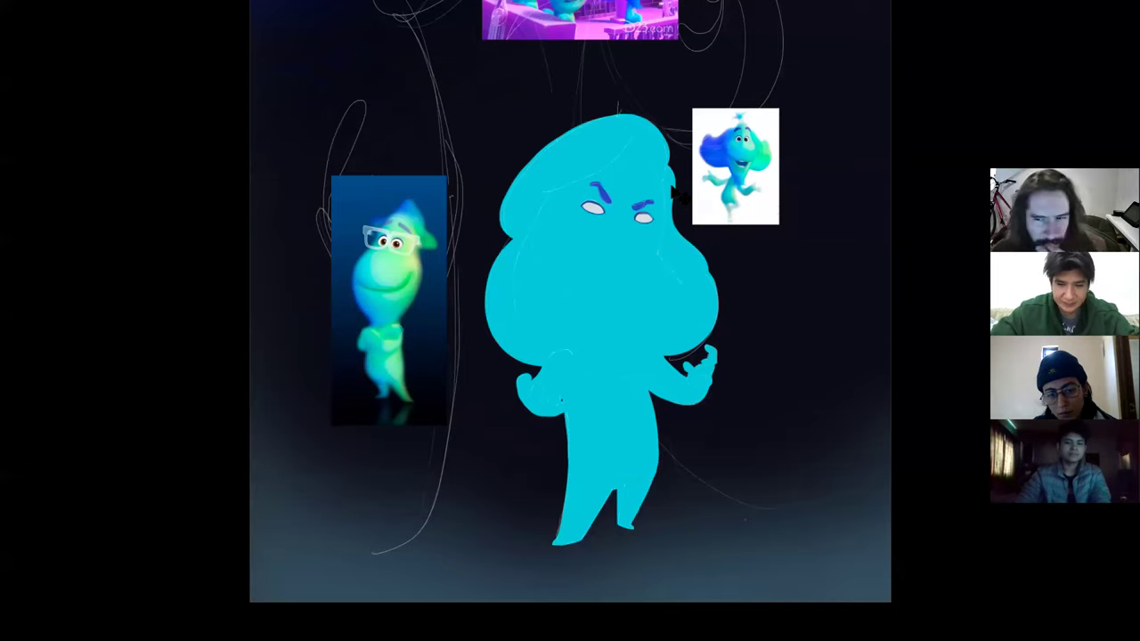
{"action": "scroll", "coordinate": [737, 153], "scroll_direction": "up", "scroll_amount": 5}
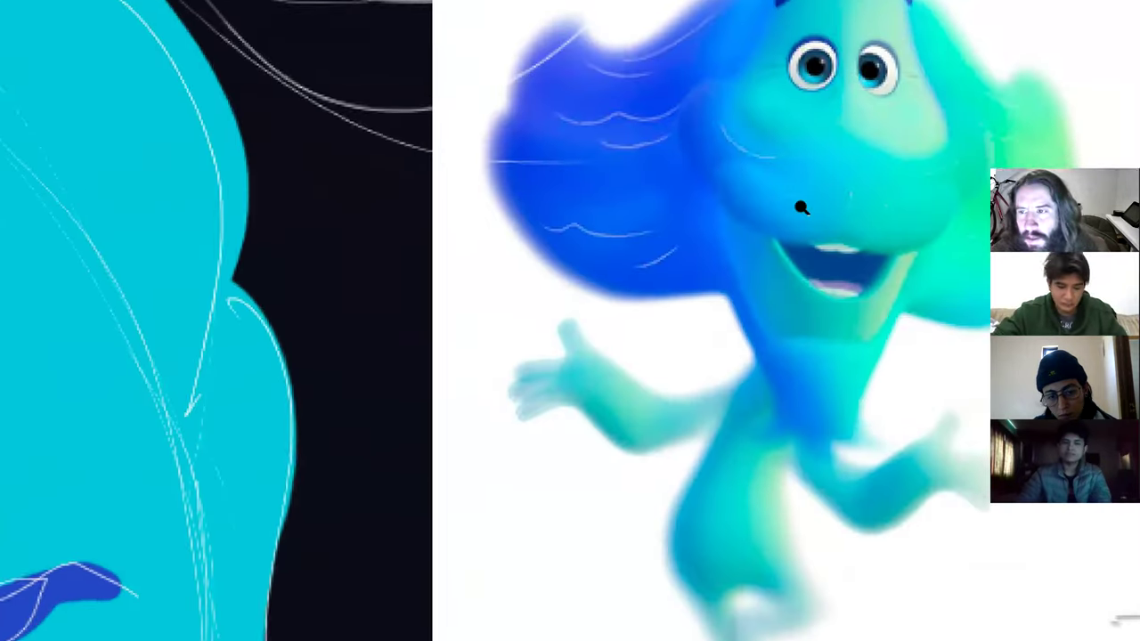
{"action": "scroll", "coordinate": [784, 206], "scroll_direction": "down", "scroll_amount": 5}
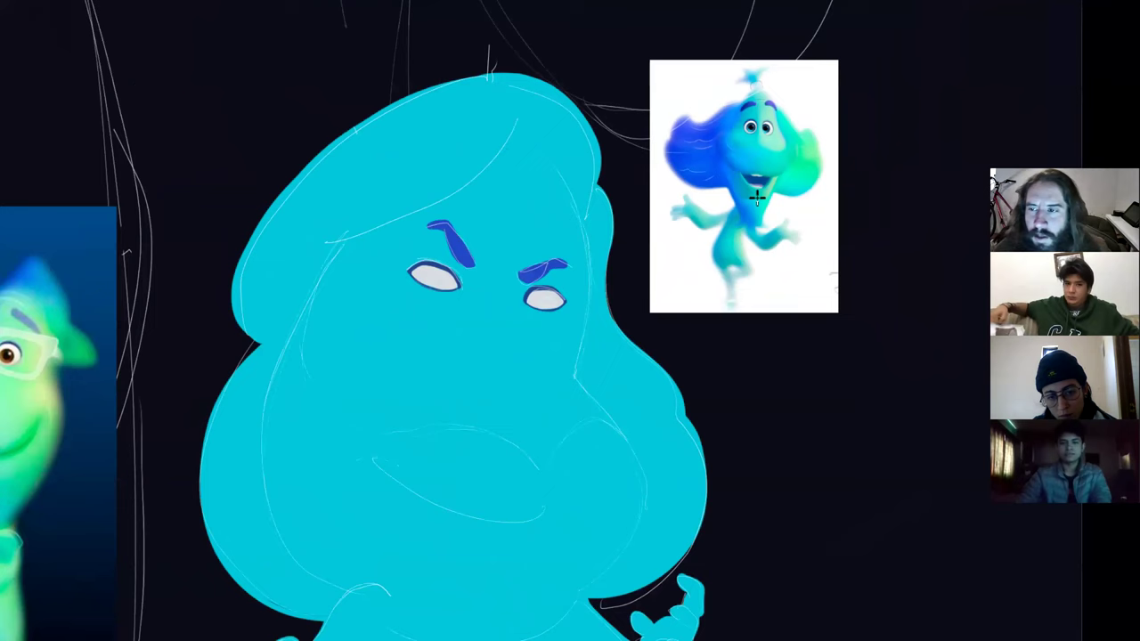
{"action": "left_click", "coordinate": [751, 151], "text": "alt"}
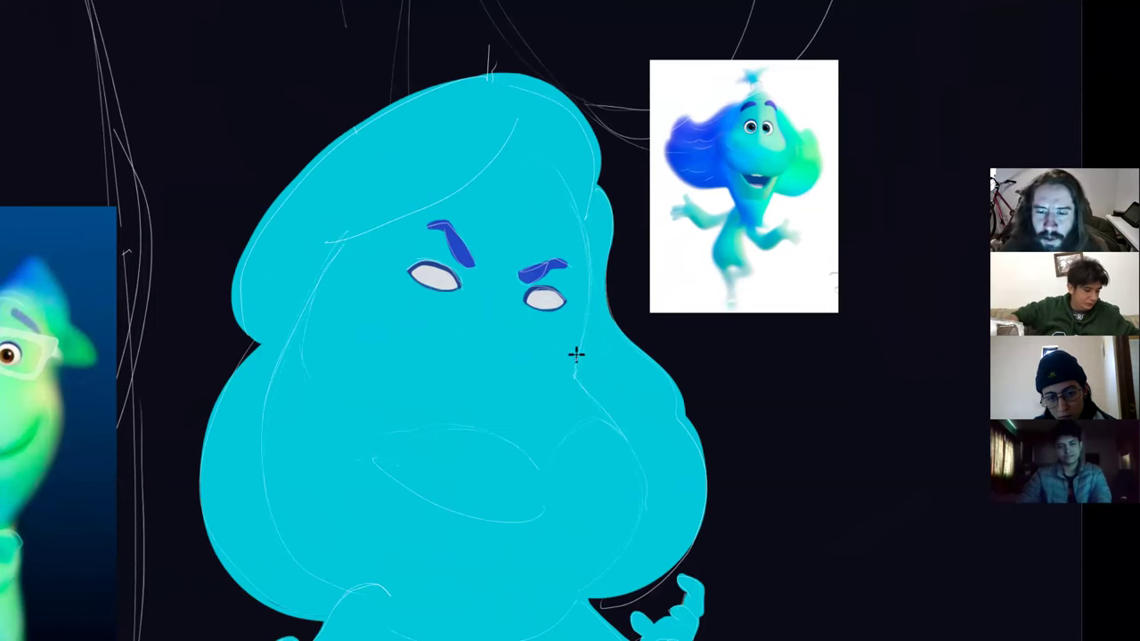
{"action": "key", "text": "Tab"}
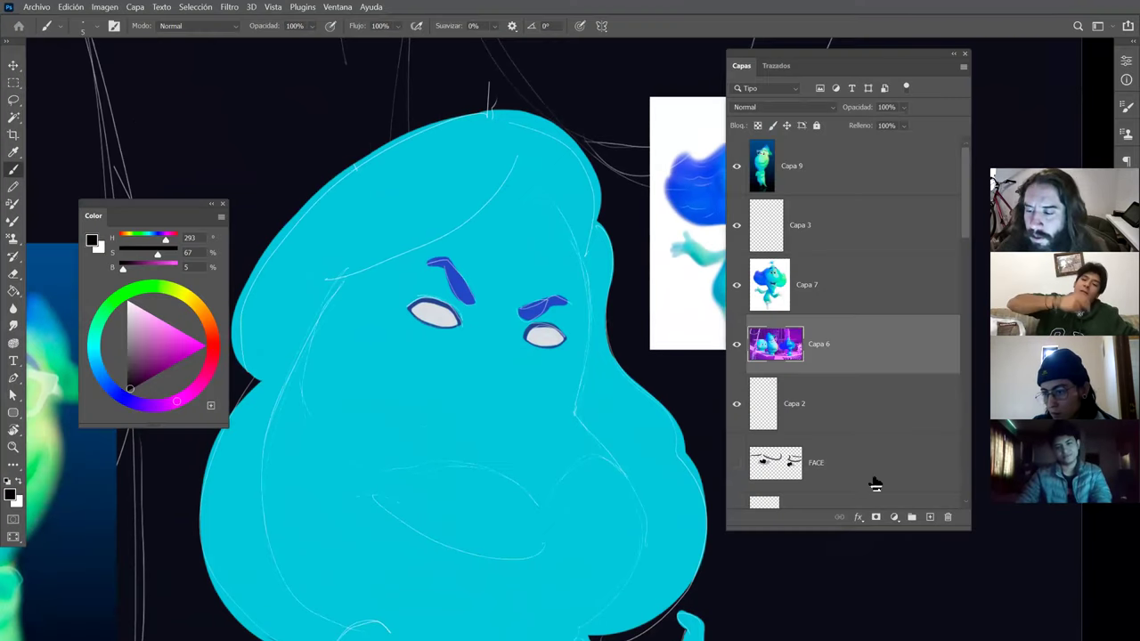
Add a new layer above the upper EYEBROWS layer and name it PUPILAS.
{"action": "left_click_drag", "start_coordinate": [966, 227], "coordinate": [964, 300]}
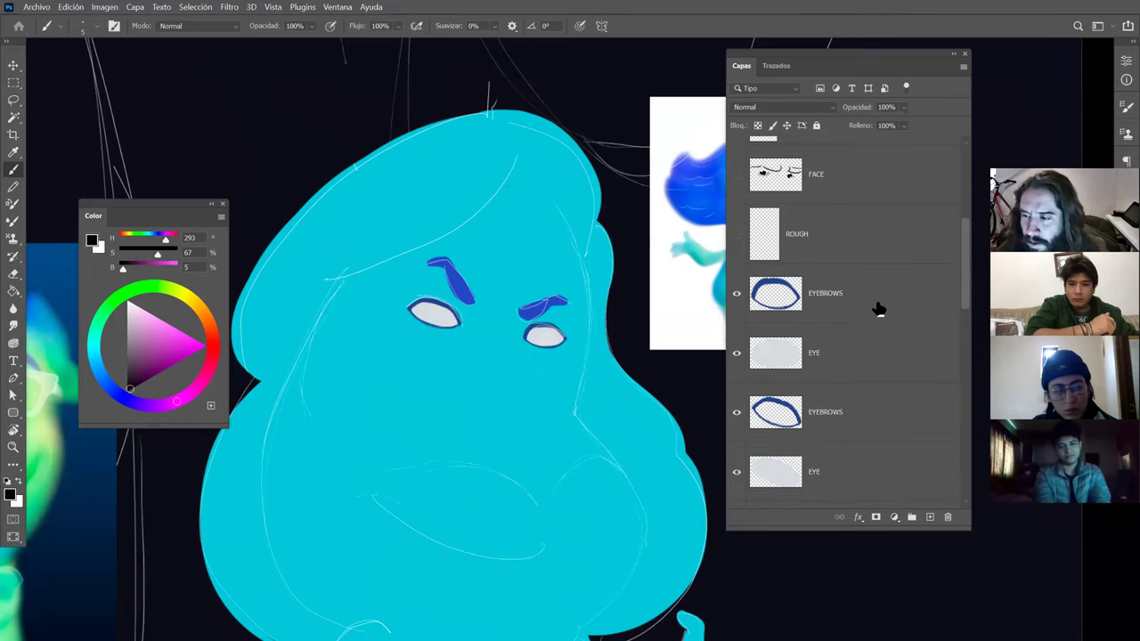
{"action": "left_click", "coordinate": [879, 309]}
{"action": "left_click", "coordinate": [930, 516]}
{"action": "double_click", "coordinate": [810, 293]}
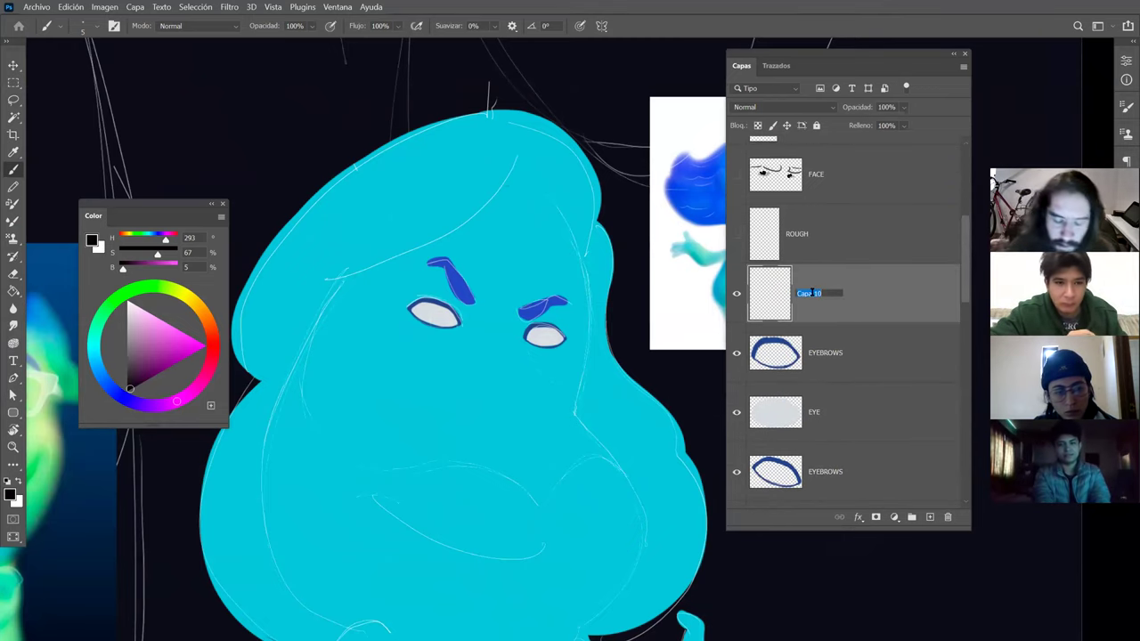
{"action": "type", "text": "PUPILAS"}
{"action": "key", "text": "Return"}
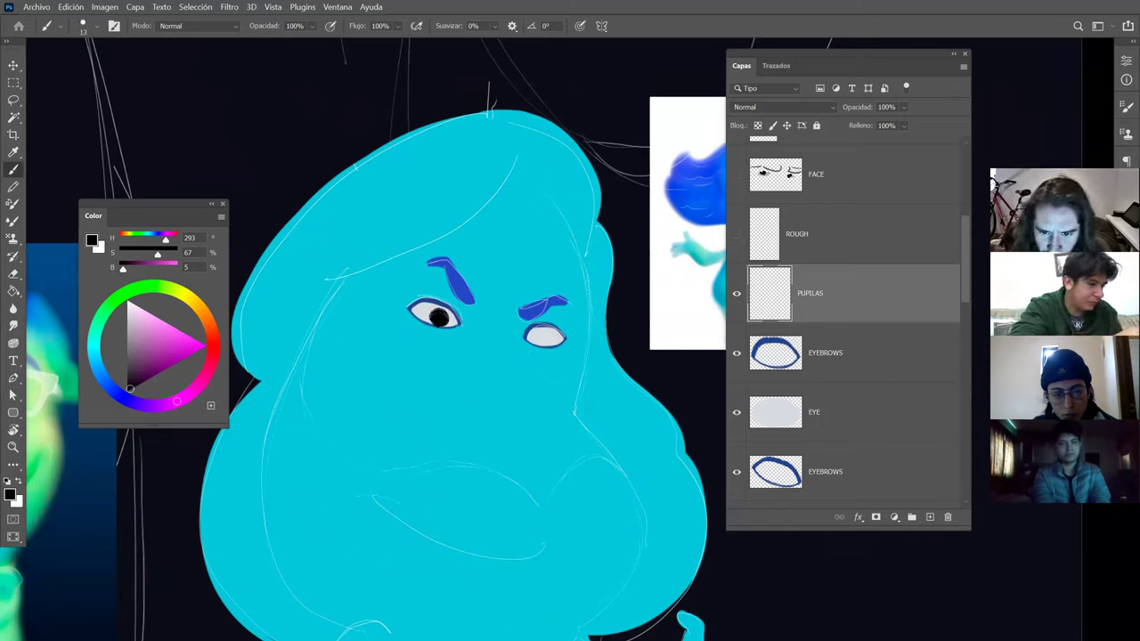
Paint a near-black pupil in each eye on the PUPILAS layer with a 13 px brush.
{"action": "left_click", "coordinate": [543, 338]}
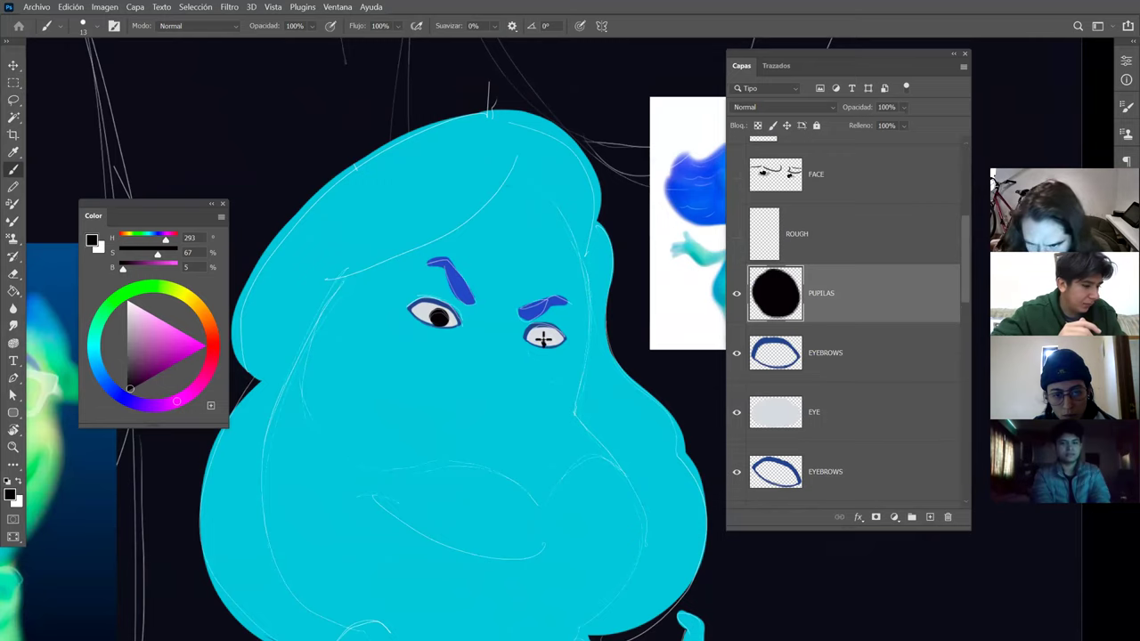
{"action": "left_click_drag", "start_coordinate": [545, 338], "coordinate": [557, 341]}
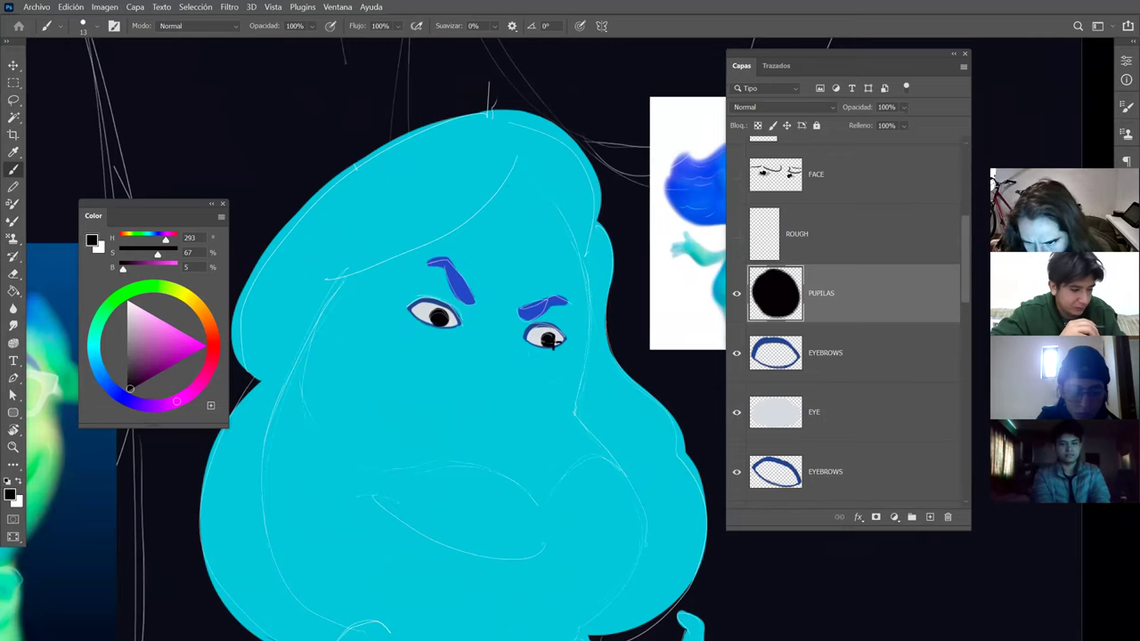
{"action": "key", "text": "z"}
{"action": "left_click_drag", "start_coordinate": [559, 293], "coordinate": [530, 281]}
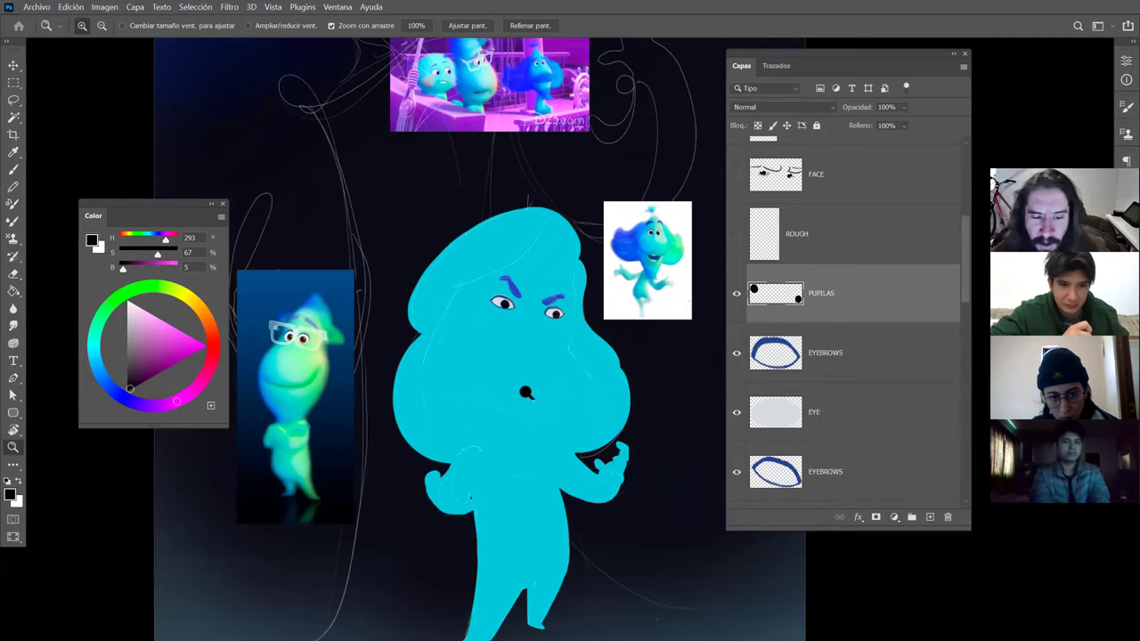
Add a layer named MOUTH above PUPILAS and sample the dark blue inside the reference character's mouth for the brush.
{"action": "left_click_drag", "start_coordinate": [548, 385], "coordinate": [572, 385]}
{"action": "left_click", "coordinate": [929, 517]}
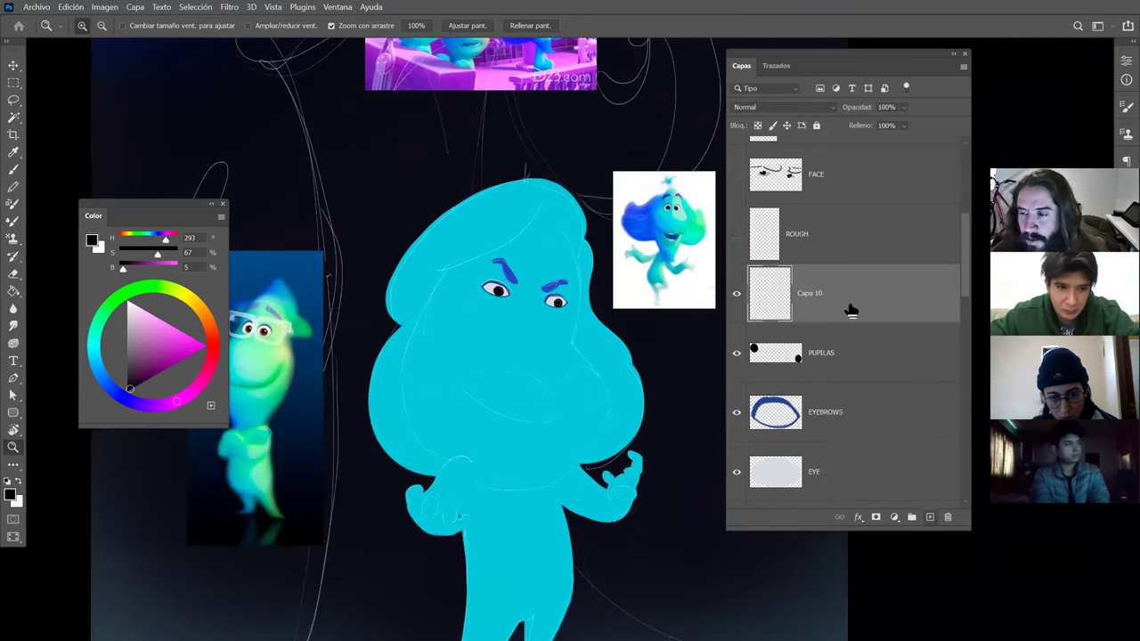
{"action": "double_click", "coordinate": [812, 294]}
{"action": "type", "text": "MOUTH"}
{"action": "key", "text": "Return"}
{"action": "key", "text": "b"}
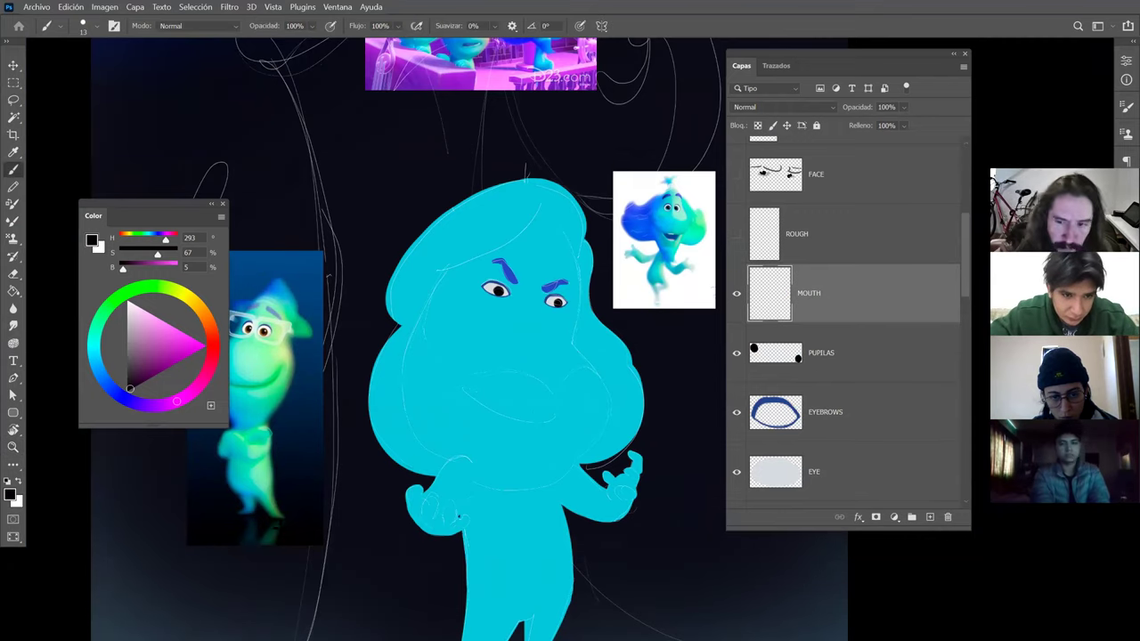
{"action": "left_click", "coordinate": [669, 239], "text": "alt"}
{"action": "mouse_move", "coordinate": [543, 403]}
{"action": "left_mouse_down"}
{"action": "mouse_move", "coordinate": [460, 387]}
{"action": "mouse_move", "coordinate": [552, 413]}
{"action": "left_mouse_up"}
{"action": "key", "text": "ctrl+z"}
{"action": "key", "text": "ctrl+z"}
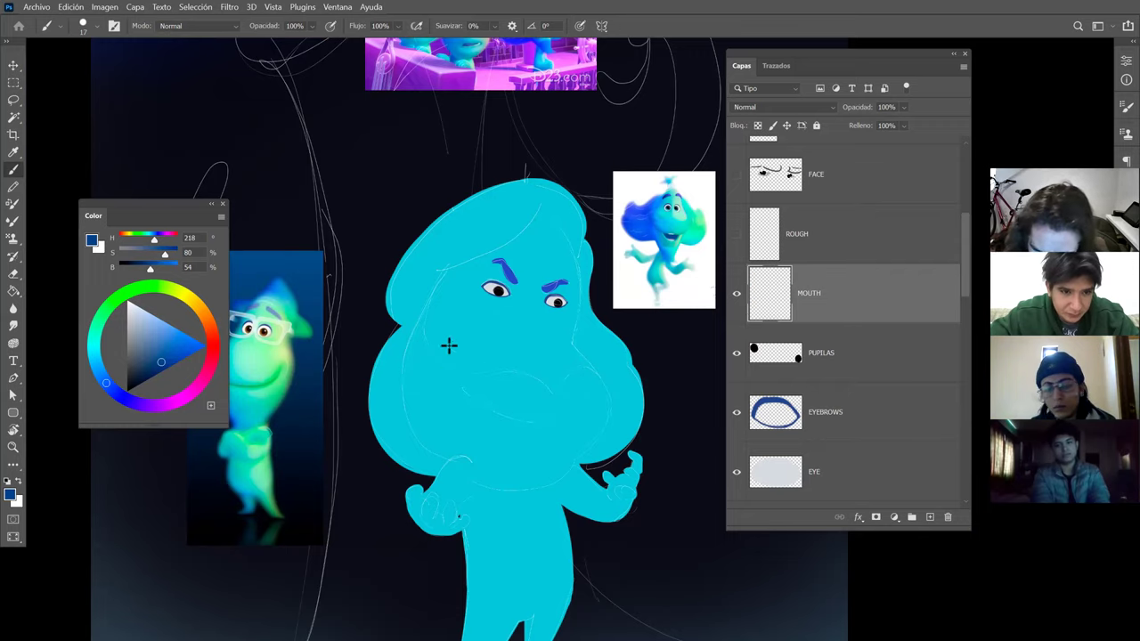
Paint the dark blue smirking mouth line along the sketch on the MOUTH layer with a 17 px brush, including the corner marks.
{"action": "left_click_drag", "start_coordinate": [459, 389], "coordinate": [552, 413]}
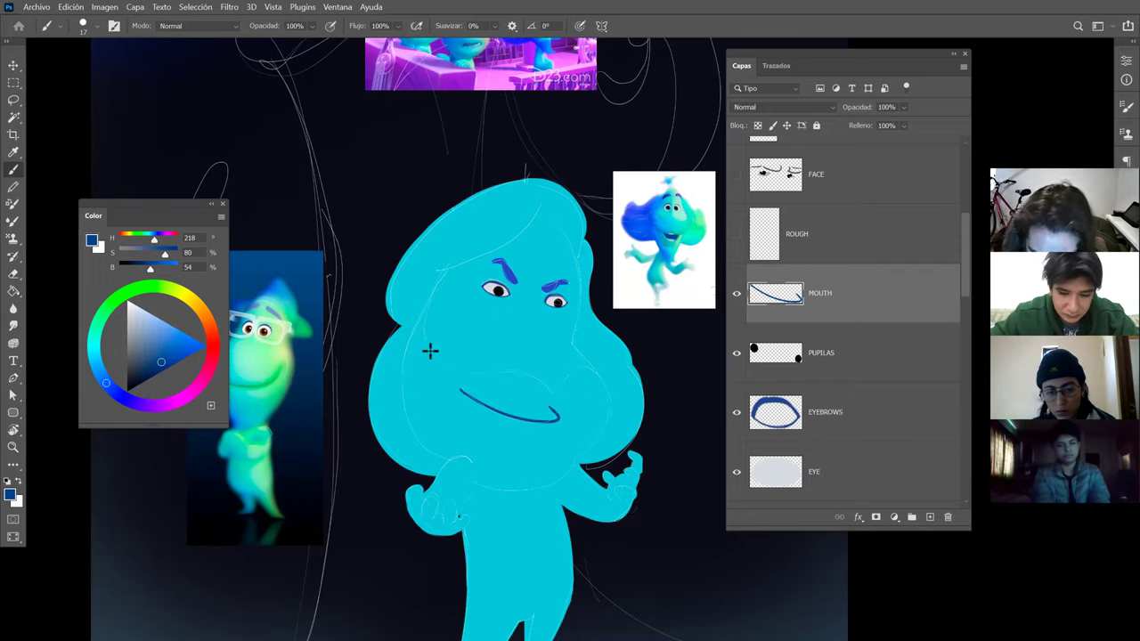
{"action": "left_click_drag", "start_coordinate": [452, 390], "coordinate": [489, 405]}
{"action": "key", "text": "z"}
{"action": "left_click_drag", "start_coordinate": [578, 306], "coordinate": [555, 307]}
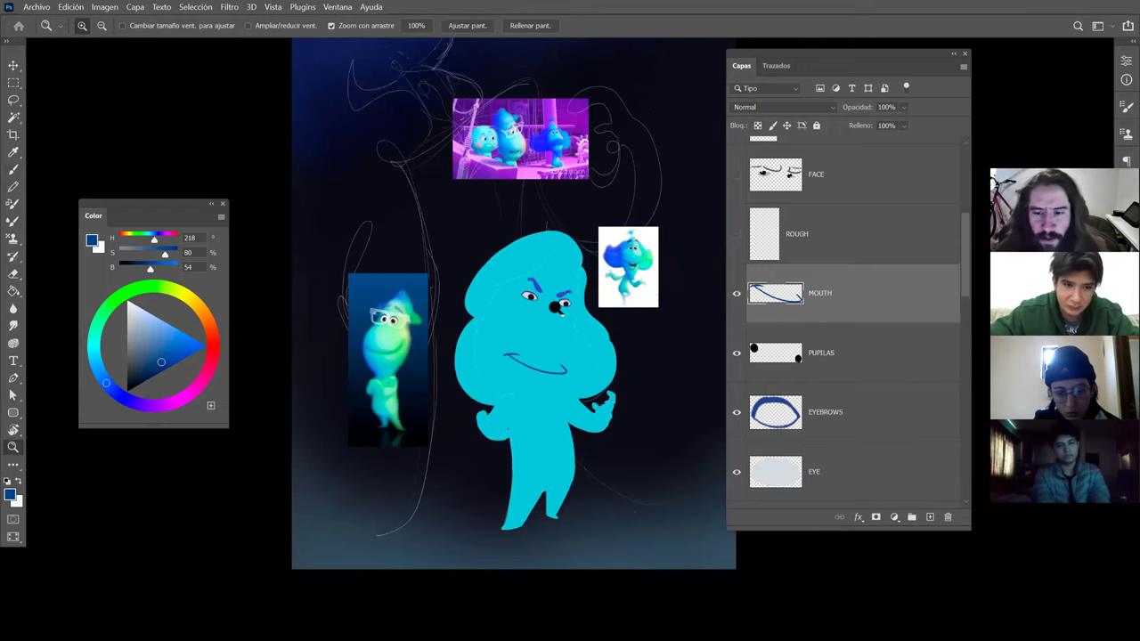
Erase the mouth line's right corner mark with a 16 px eraser and redraw it as an upward-slanting line with the 17 px brush.
{"action": "left_click", "coordinate": [584, 313]}
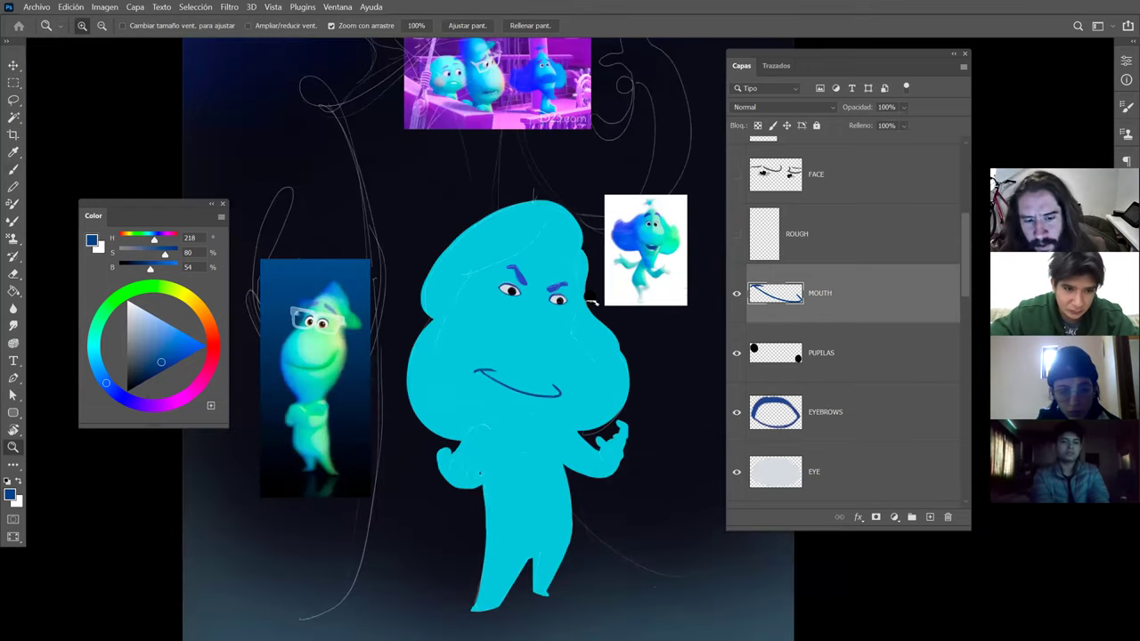
{"action": "key", "text": "e"}
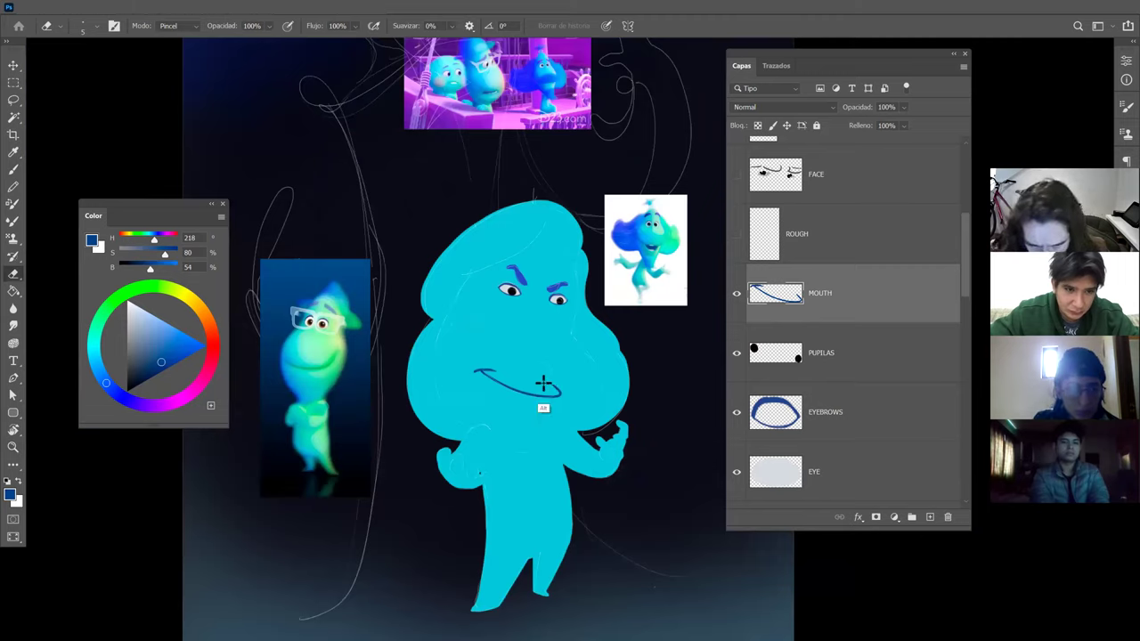
{"action": "left_click_drag", "start_coordinate": [547, 389], "coordinate": [548, 389]}
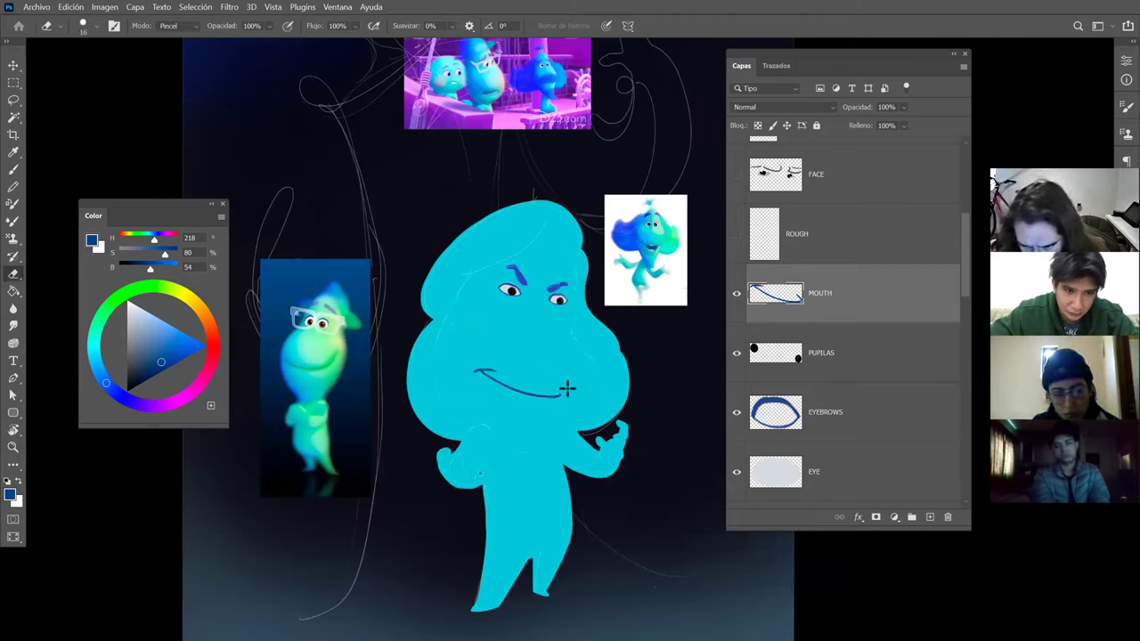
{"action": "key", "text": "r"}
{"action": "mouse_move", "coordinate": [577, 370]}
{"action": "left_mouse_down"}
{"action": "mouse_move", "coordinate": [590, 288]}
{"action": "mouse_move", "coordinate": [532, 325]}
{"action": "left_mouse_up"}
{"action": "key", "text": "b"}
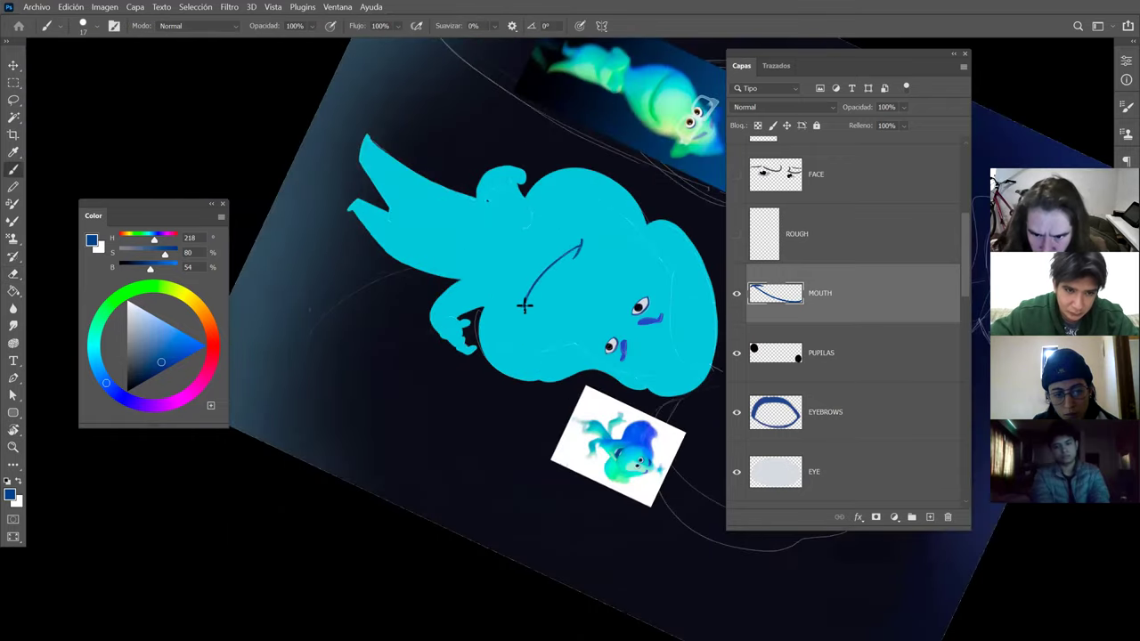
{"action": "key", "text": "Escape"}
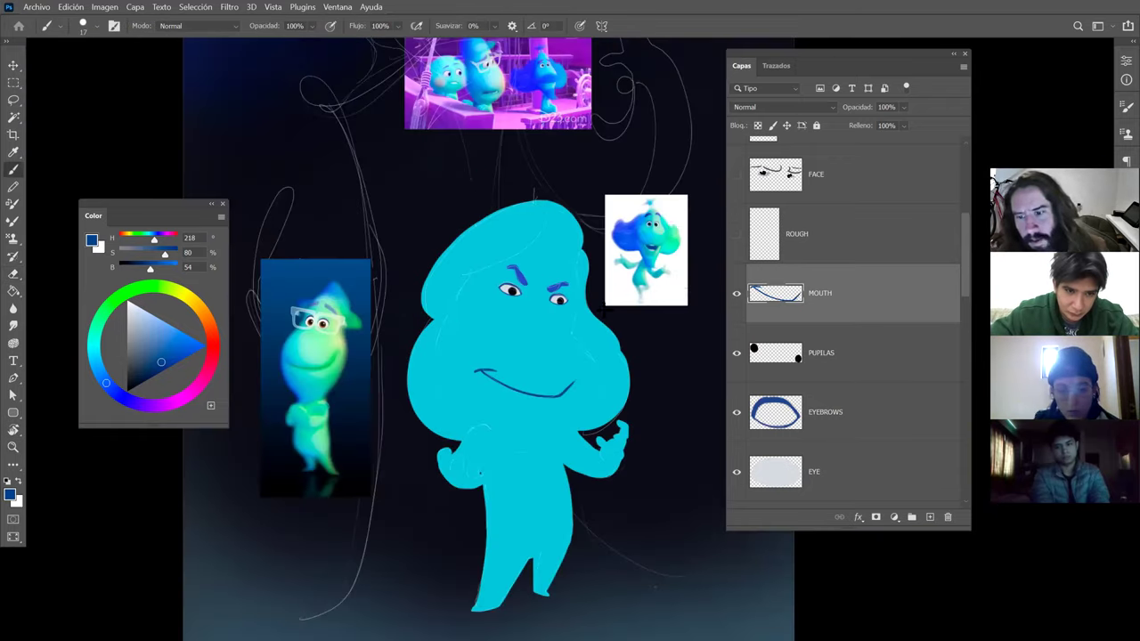
{"action": "key", "text": "e"}
{"action": "key", "text": "z"}
{"action": "mouse_move", "coordinate": [600, 333]}
{"action": "left_mouse_down"}
{"action": "mouse_move", "coordinate": [542, 301]}
{"action": "mouse_move", "coordinate": [635, 326]}
{"action": "mouse_move", "coordinate": [590, 310]}
{"action": "mouse_move", "coordinate": [560, 320]}
{"action": "left_mouse_up"}
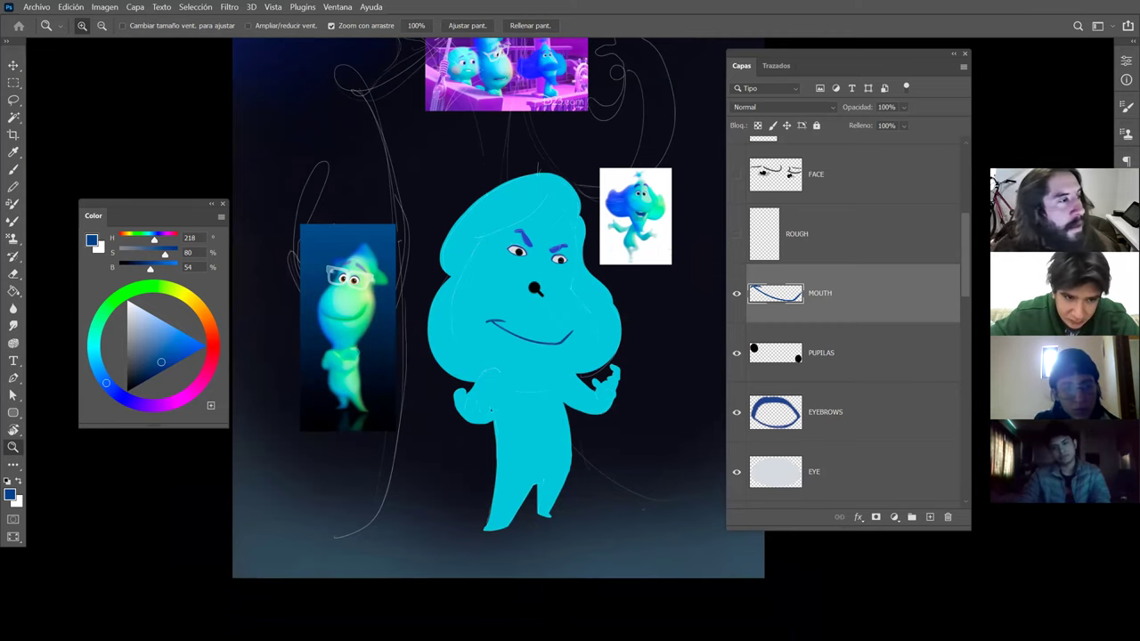
{"action": "key", "text": "alt+Tab"}
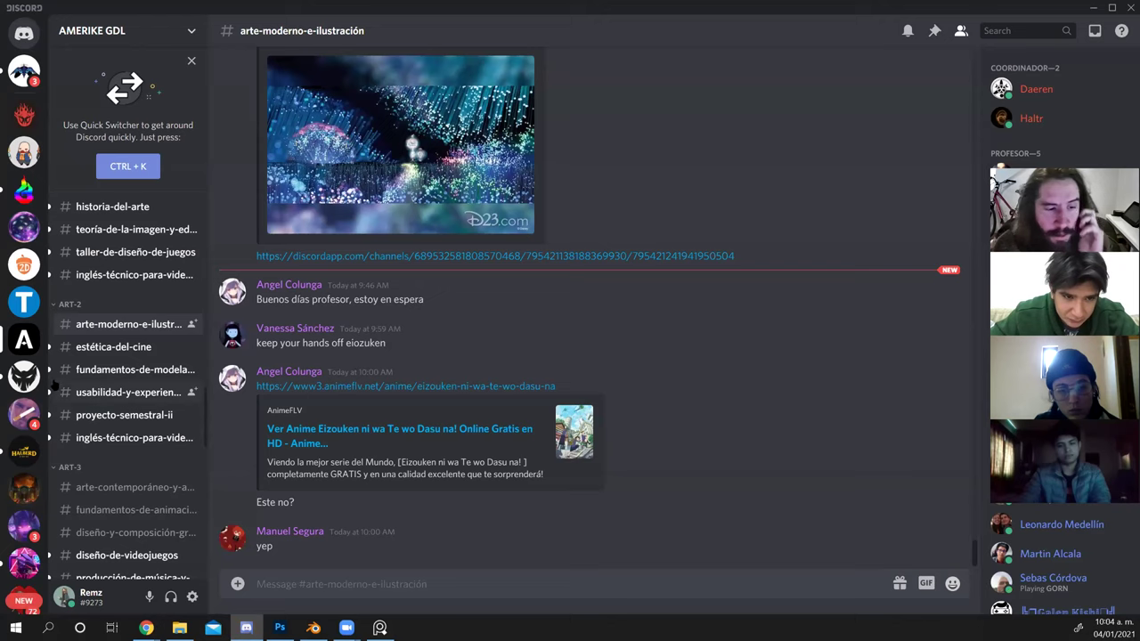
{"action": "key", "text": "alt+Tab"}
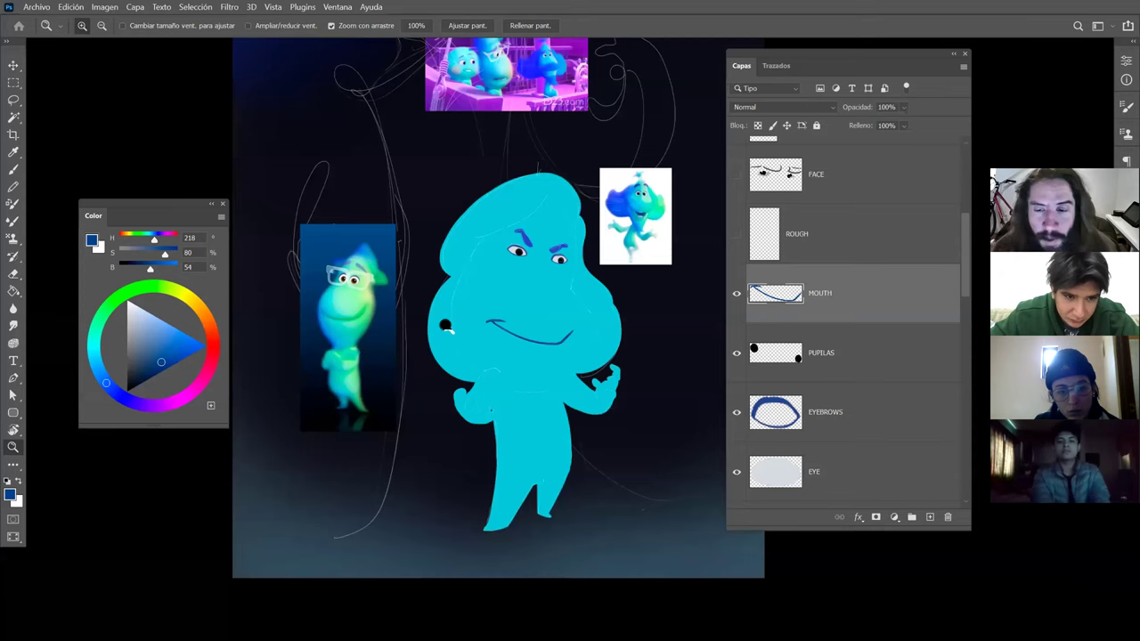
{"action": "left_click_drag", "start_coordinate": [658, 285], "coordinate": [677, 305]}
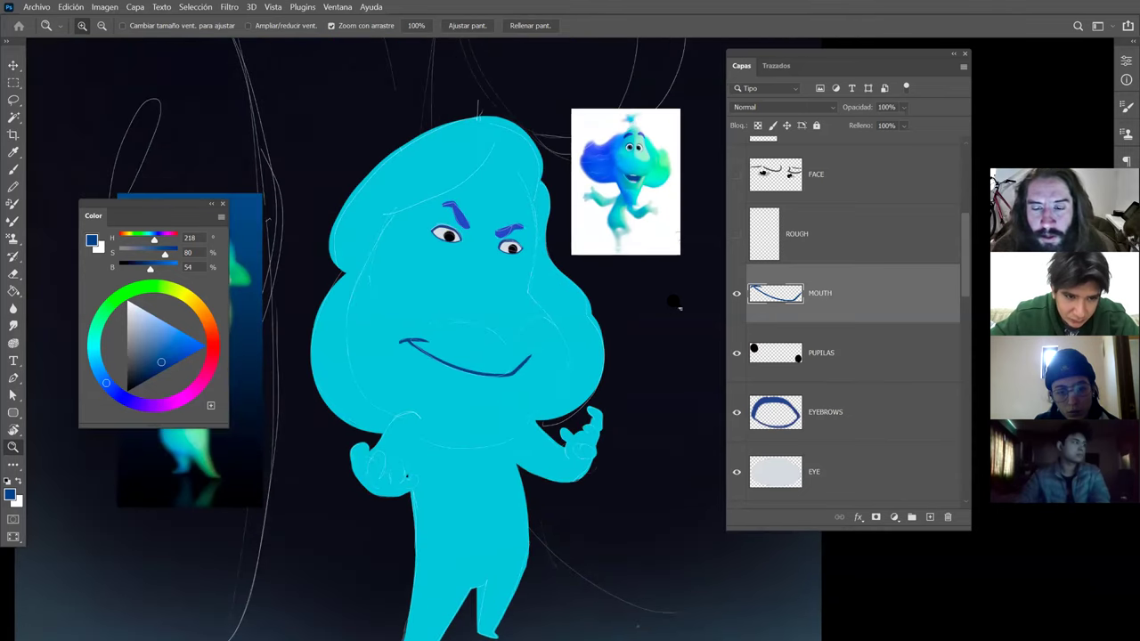
{"action": "left_click_drag", "start_coordinate": [529, 348], "coordinate": [567, 266]}
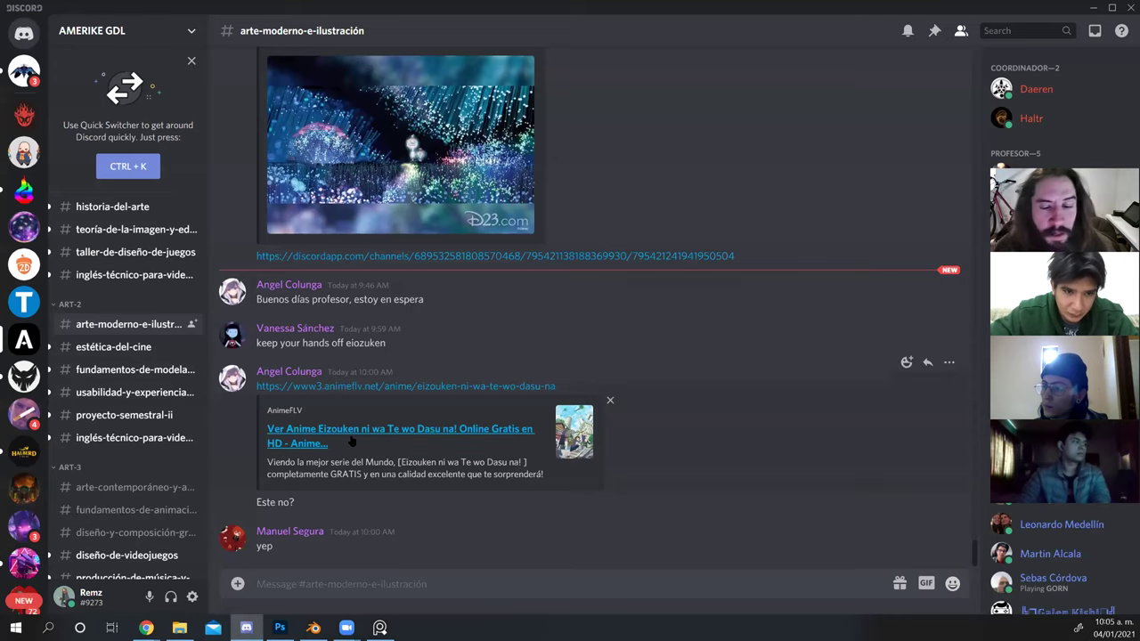
Find the student's red character sketch in Discord's arte-moderno-e-ilustración channel and copy its enlarged image preview.
{"action": "scroll", "coordinate": [359, 426], "scroll_direction": "up", "scroll_amount": 15}
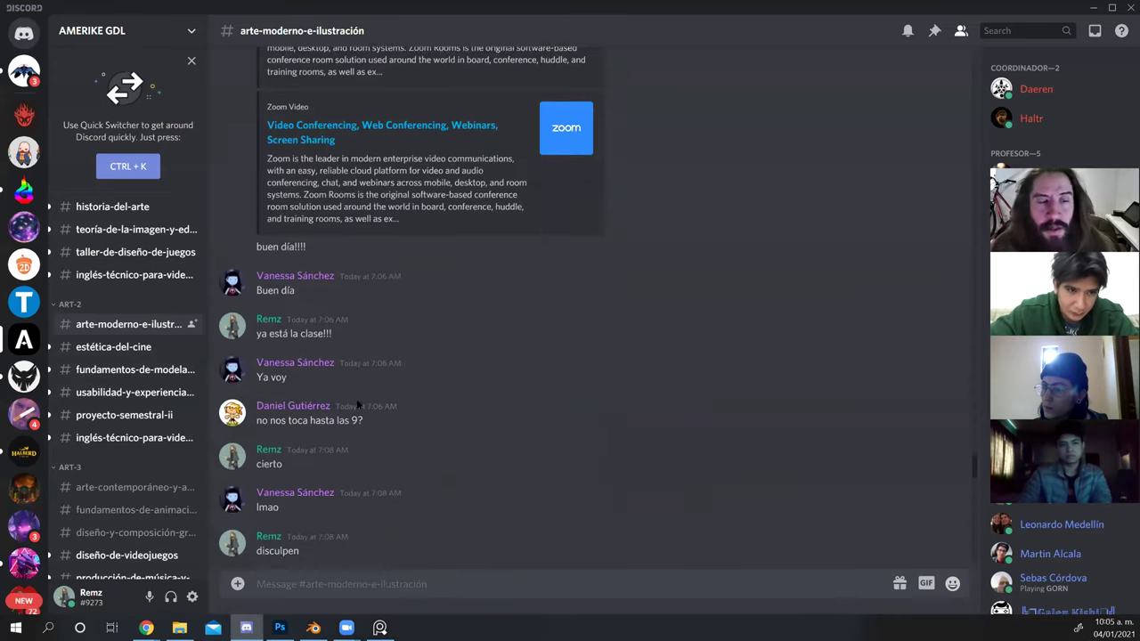
{"action": "scroll", "coordinate": [359, 398], "scroll_direction": "up", "scroll_amount": 6}
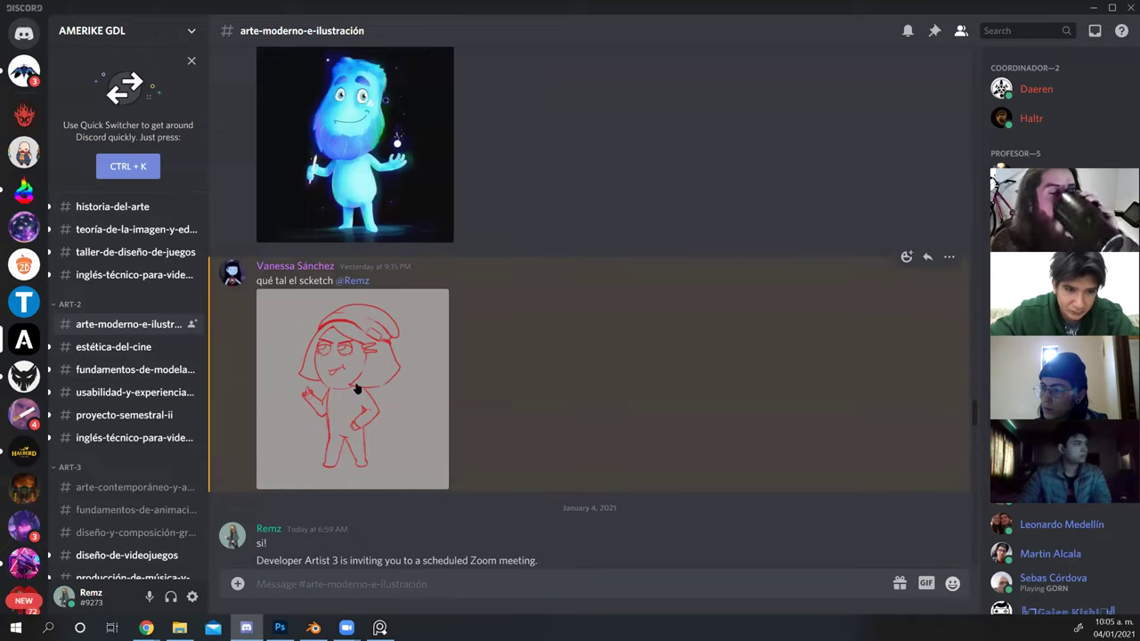
{"action": "left_click", "coordinate": [356, 389]}
{"action": "right_click", "coordinate": [500, 258]}
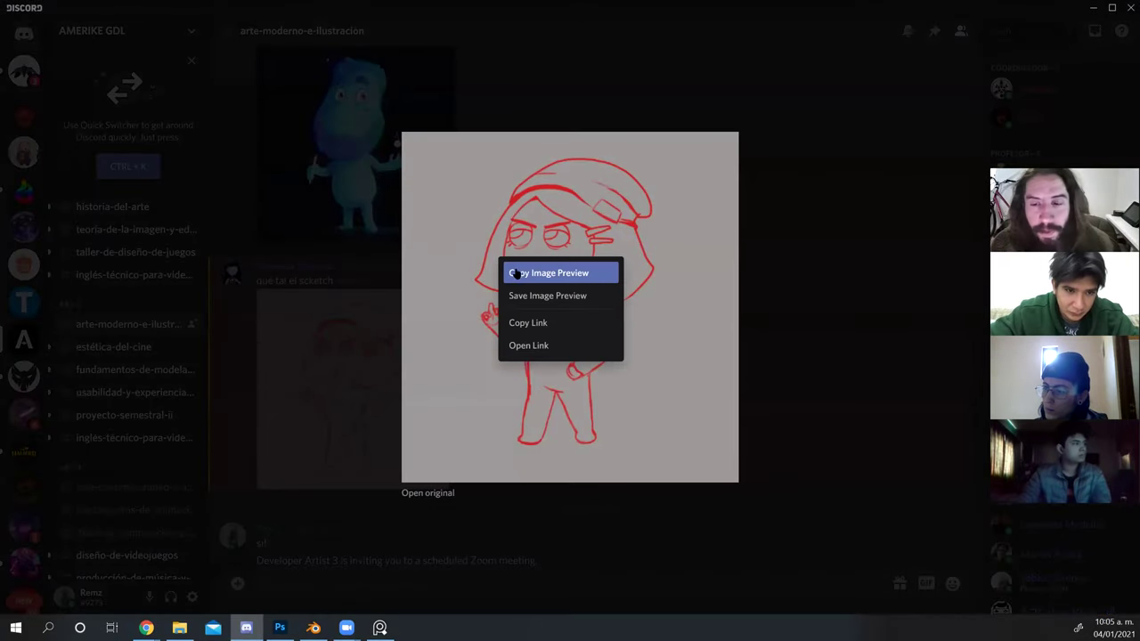
{"action": "left_click", "coordinate": [517, 273]}
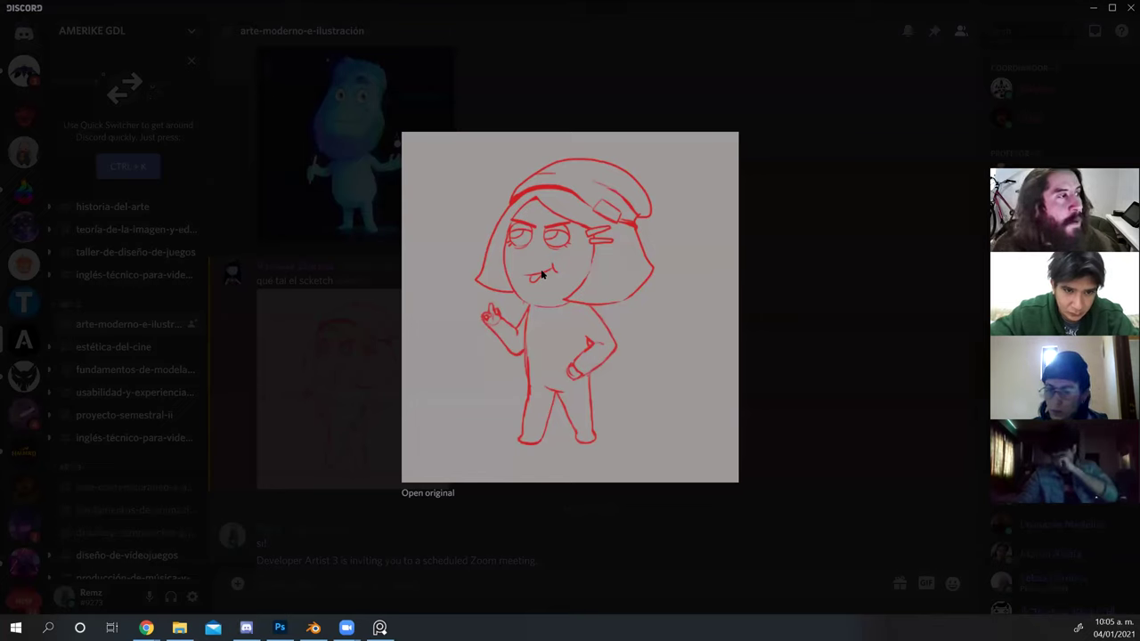
Switch to Photoshop, create a new 505 x 525 px document from the clipboard preset and paste the red character sketch.
{"action": "key", "text": "alt+Tab"}
{"action": "key", "text": "ctrl+n"}
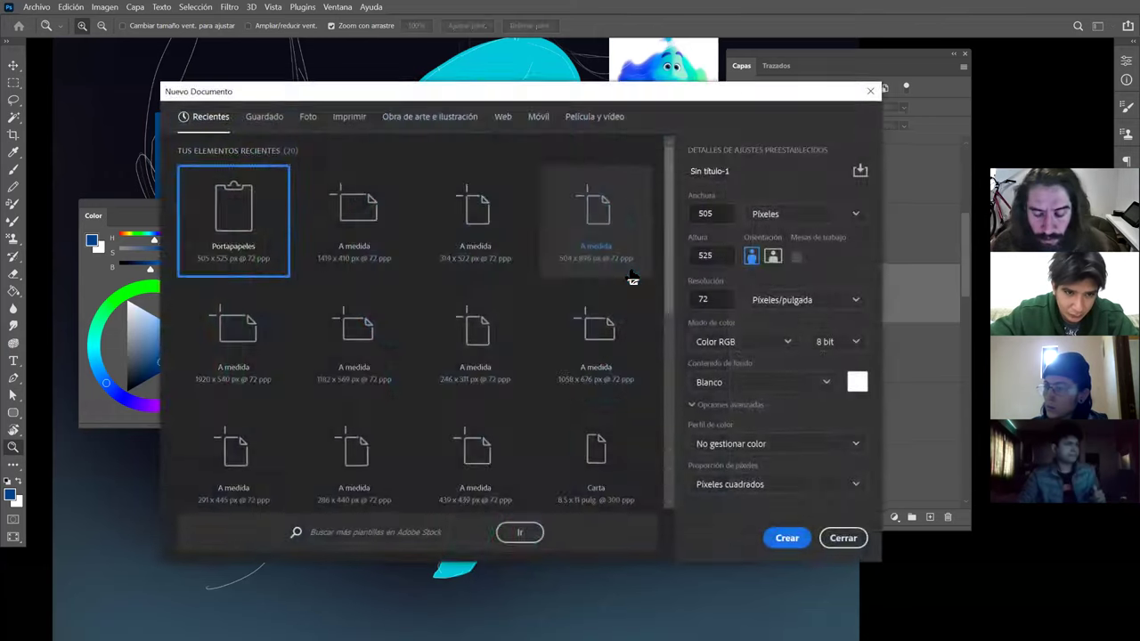
{"action": "key", "text": "Return"}
{"action": "key", "text": "ctrl+v"}
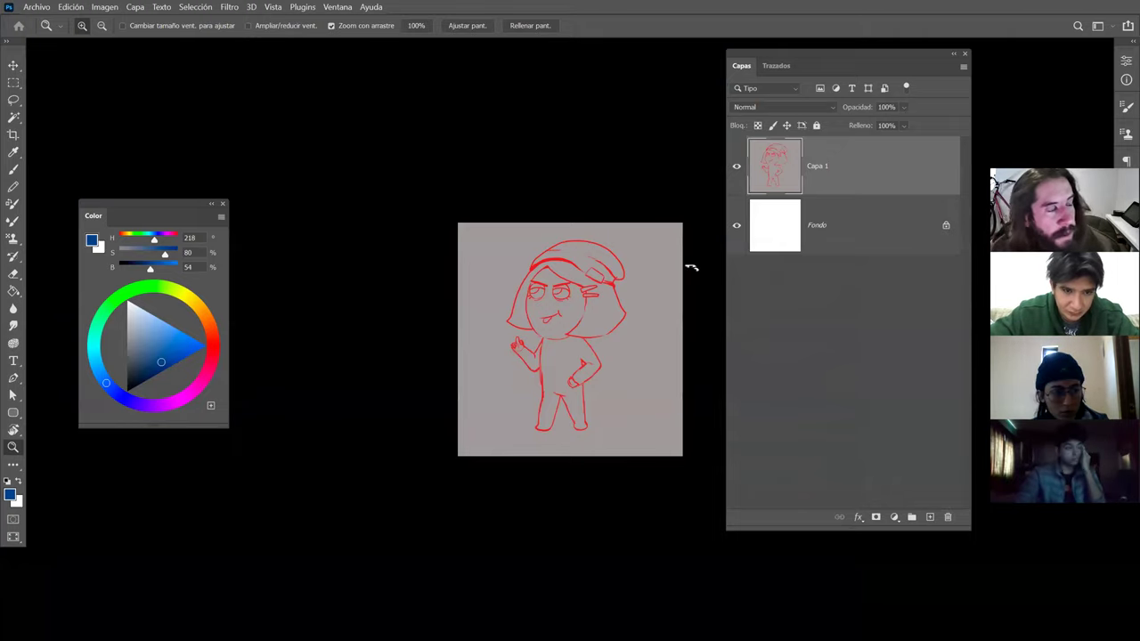
Examine the Soul character references on the reference board, then return to the Photoshop document with the red sketch.
{"action": "key", "text": "alt+Tab"}
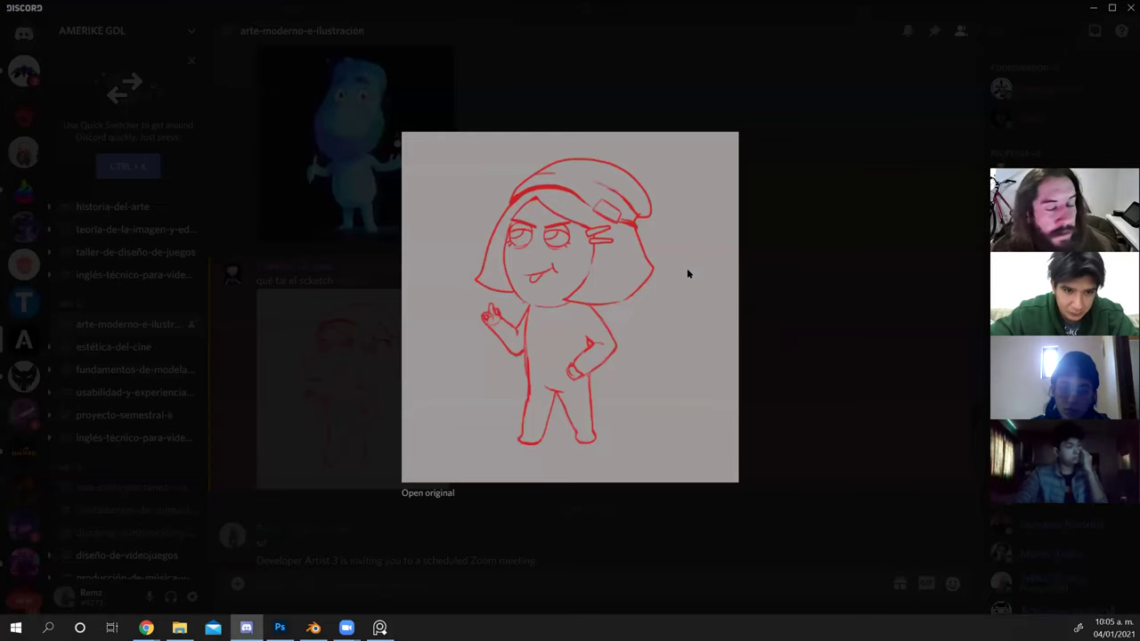
{"action": "key", "text": "alt+Tab"}
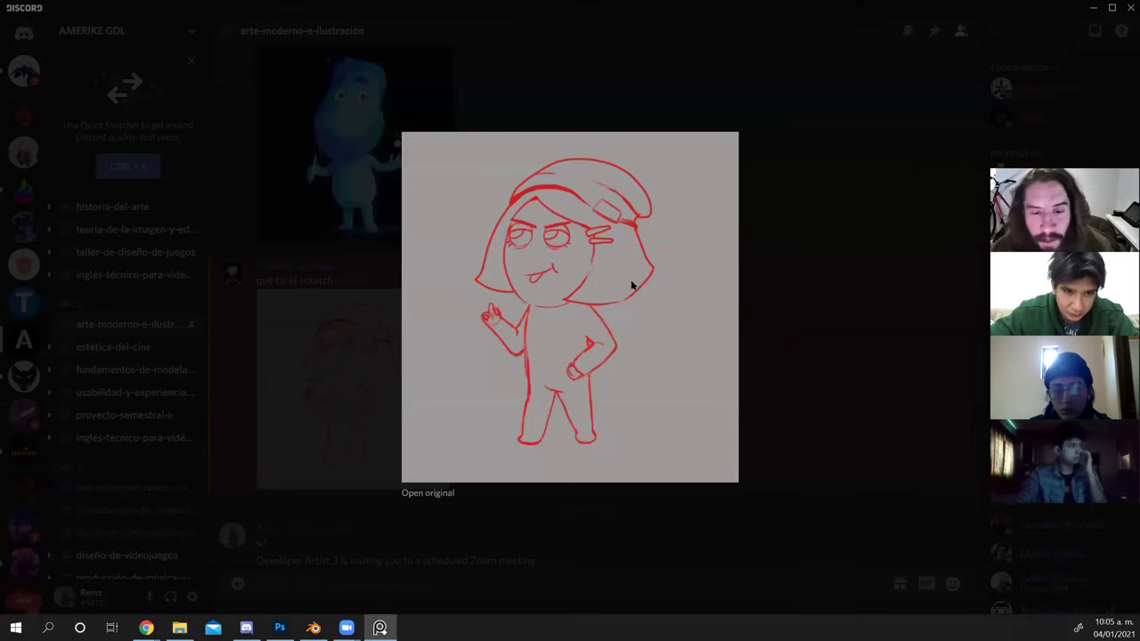
{"action": "left_click_drag", "start_coordinate": [456, 181], "coordinate": [400, 30]}
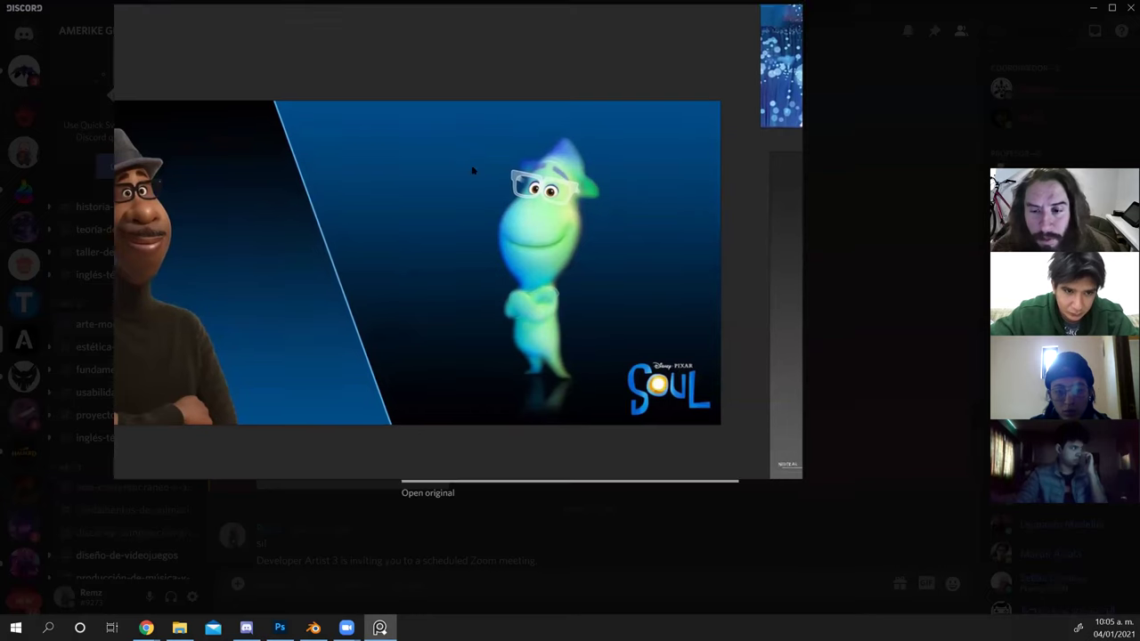
{"action": "scroll", "coordinate": [462, 229], "scroll_direction": "down", "scroll_amount": 4}
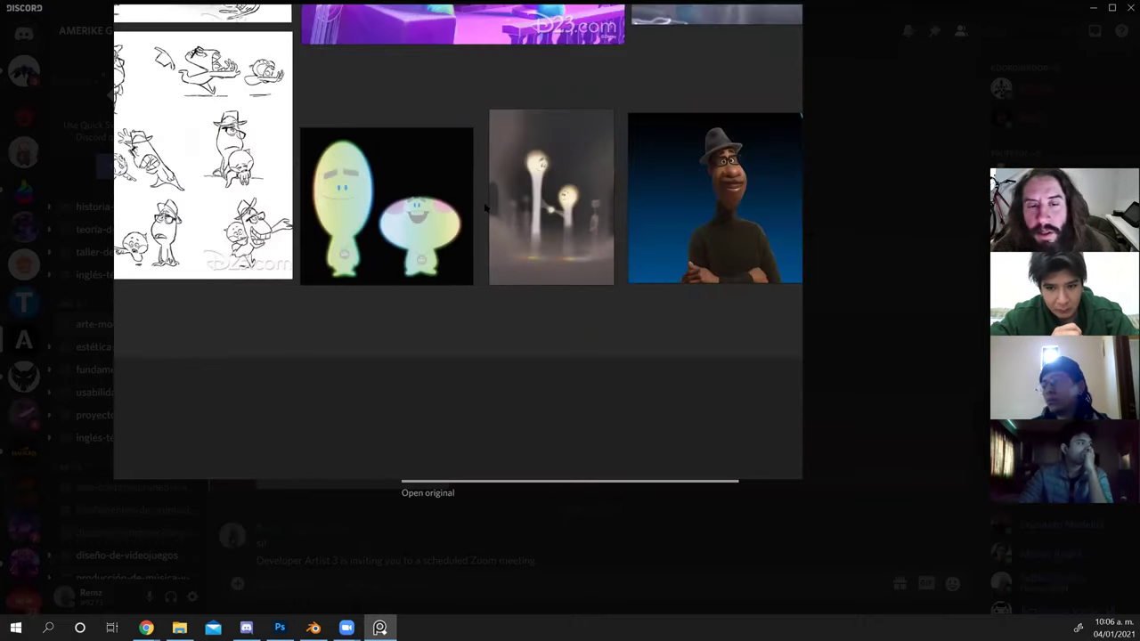
{"action": "key", "text": "alt+Tab"}
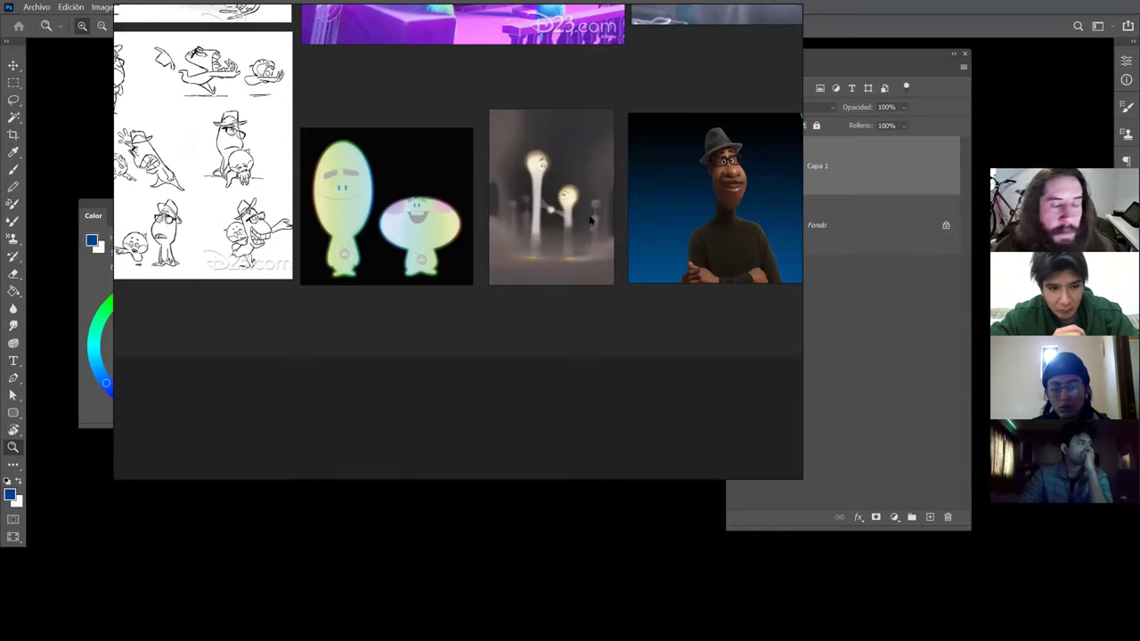
{"action": "left_click", "coordinate": [755, 11]}
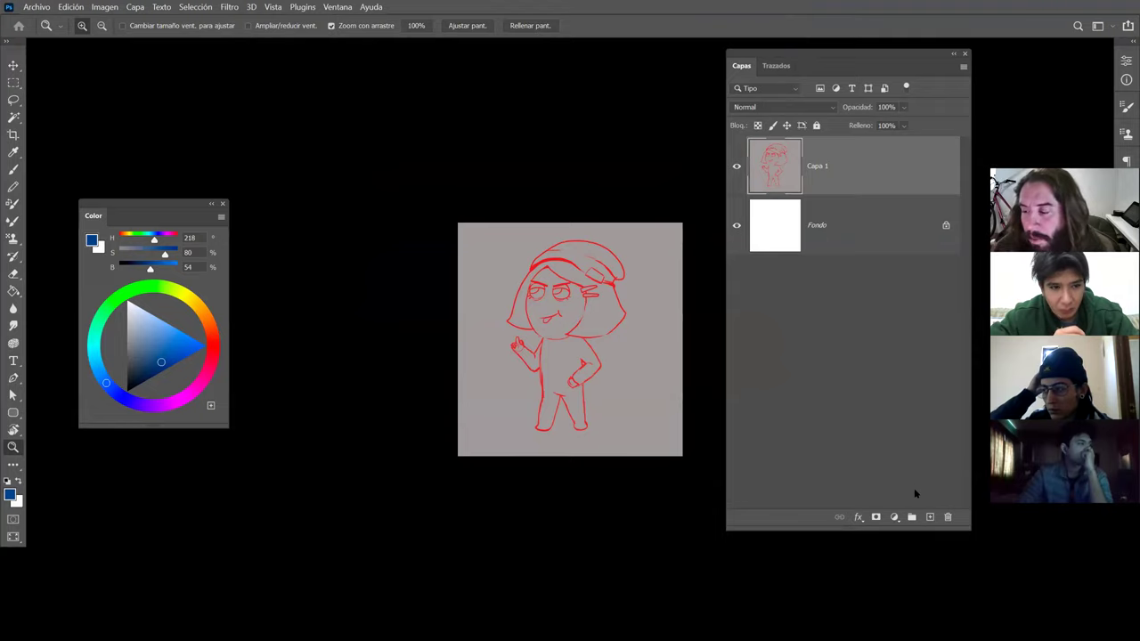
Duplicate the white Fondo layer, move the copy above Capa 1 and lower its opacity to 36%.
{"action": "left_click_drag", "start_coordinate": [857, 210], "coordinate": [930, 516]}
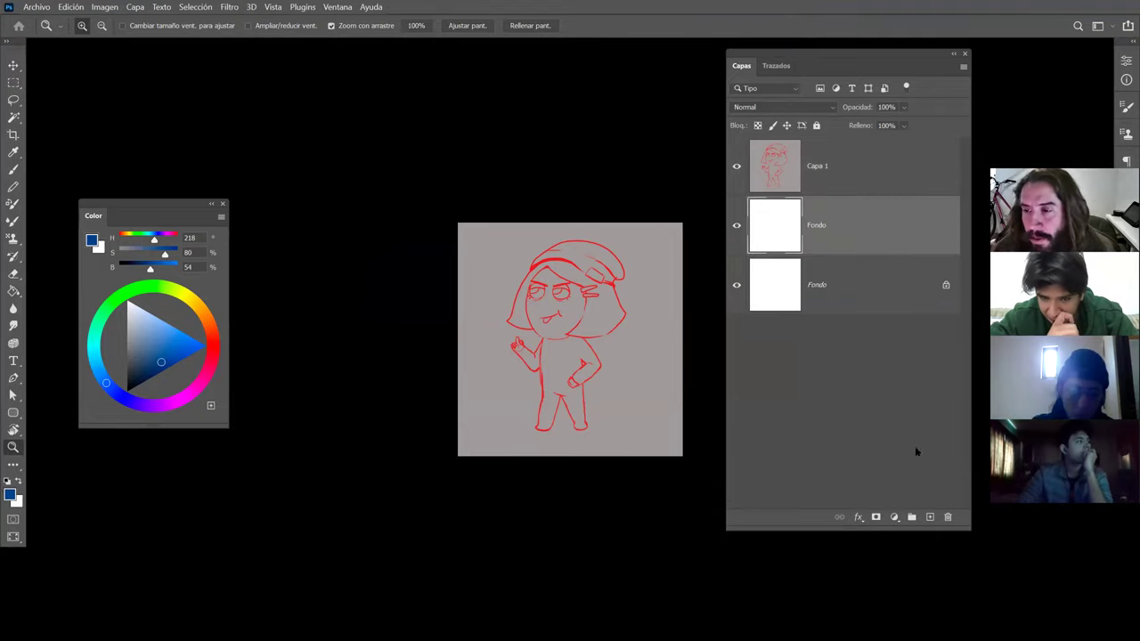
{"action": "left_click_drag", "start_coordinate": [853, 237], "coordinate": [846, 143]}
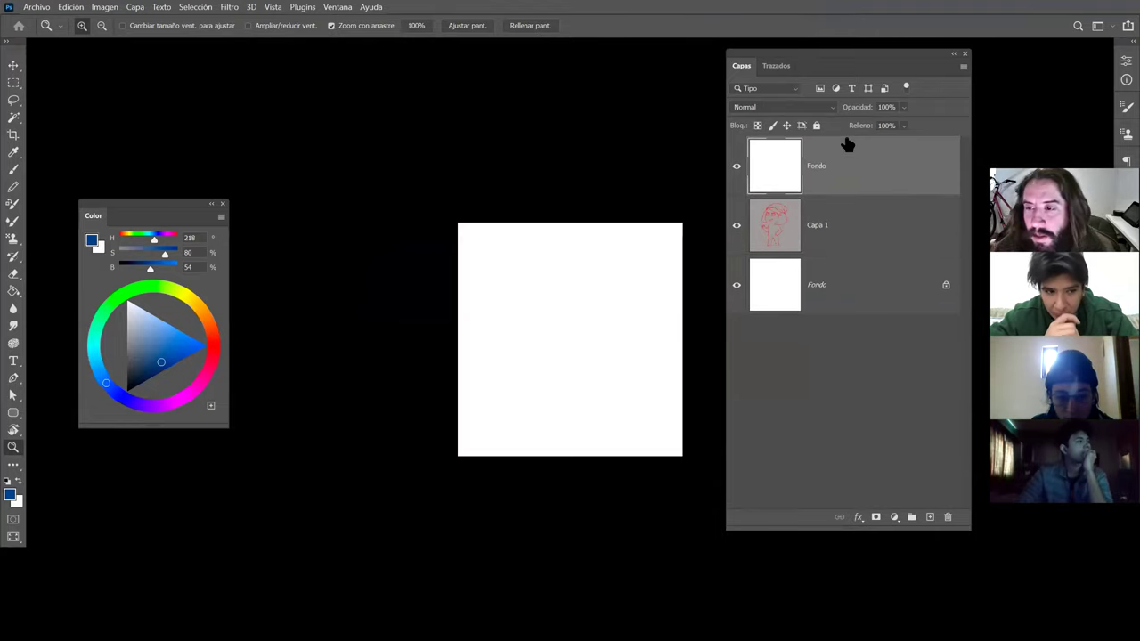
{"action": "left_click", "coordinate": [905, 107]}
{"action": "left_click", "coordinate": [884, 124]}
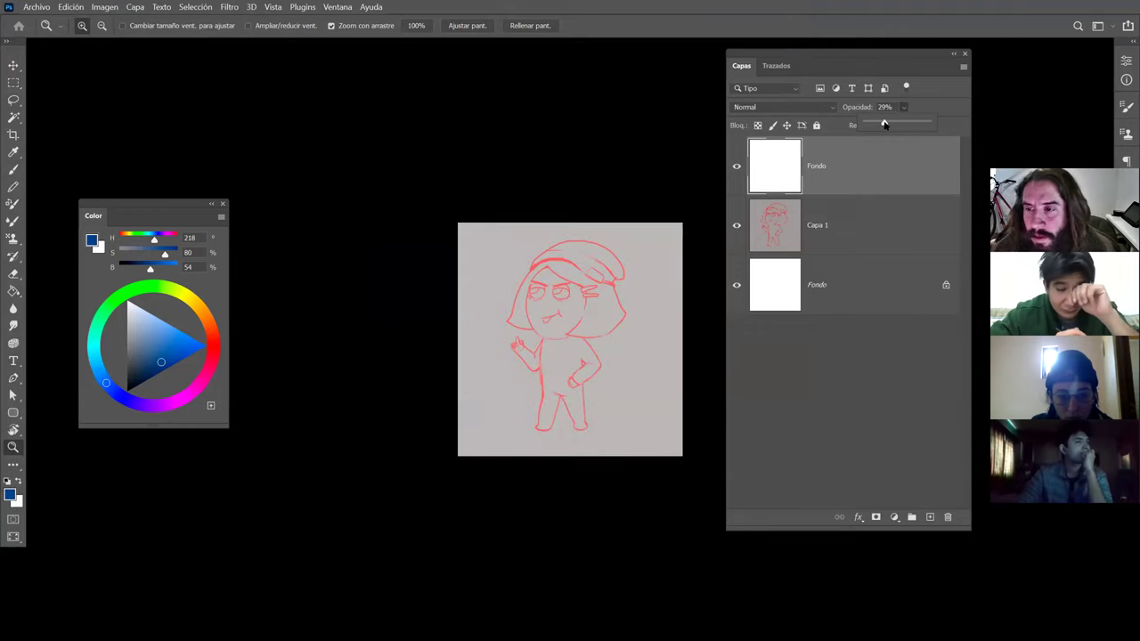
{"action": "left_click", "coordinate": [861, 226]}
{"action": "left_click", "coordinate": [860, 227]}
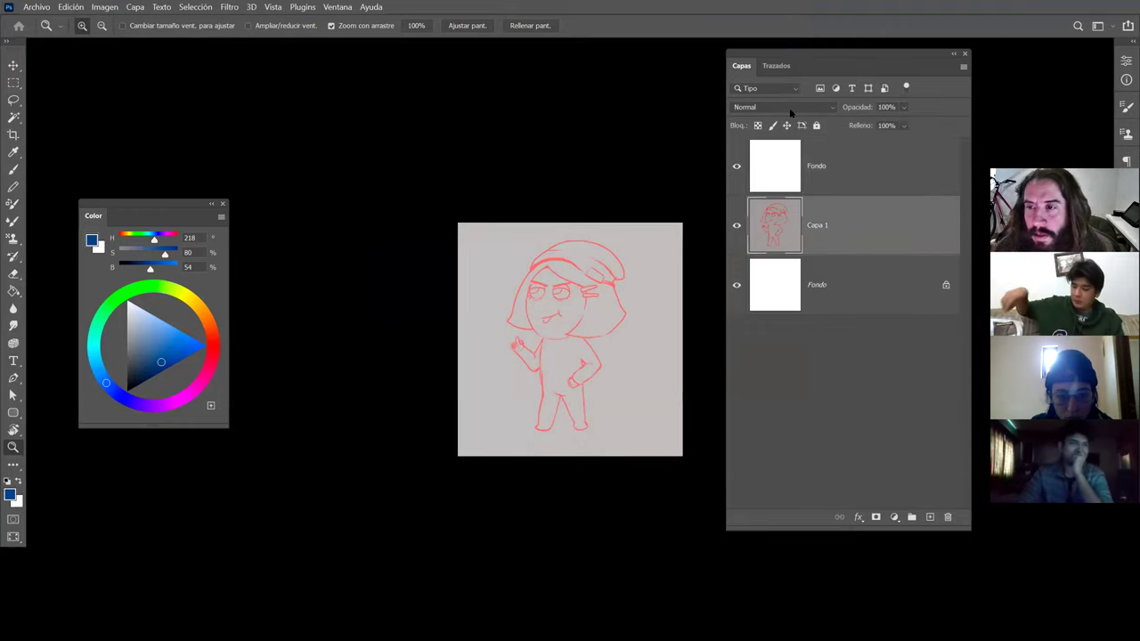
{"action": "left_click", "coordinate": [790, 108]}
{"action": "left_click", "coordinate": [796, 160]}
Add an empty layer above the upper Fondo layer and raise that Fondo layer's opacity to fade the red sketch further.
{"action": "left_click", "coordinate": [839, 162]}
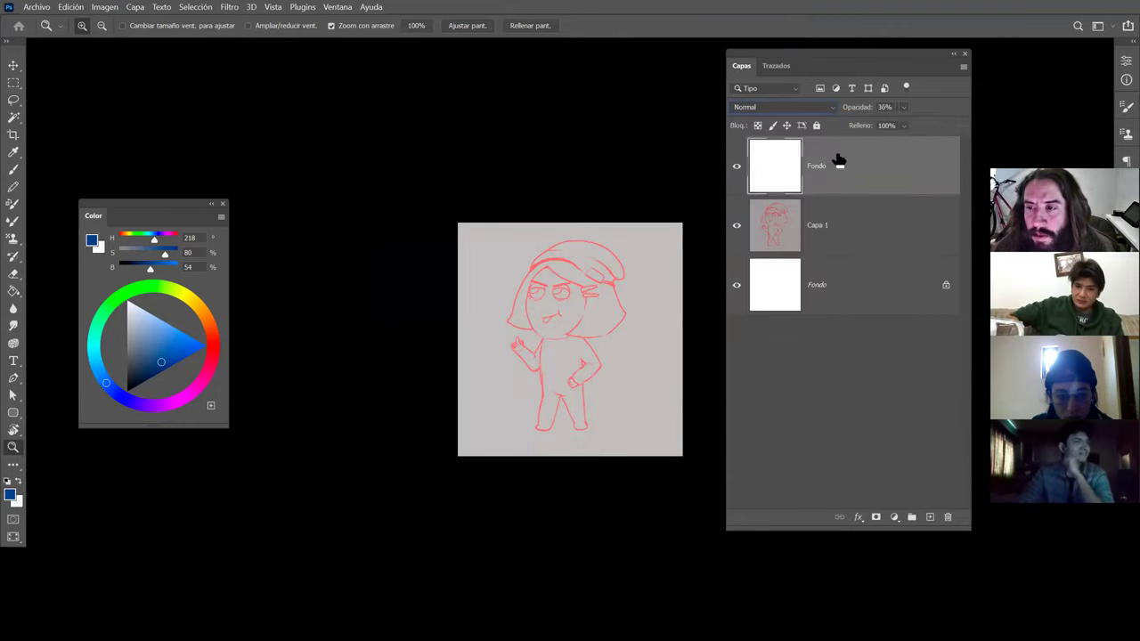
{"action": "left_click", "coordinate": [929, 518]}
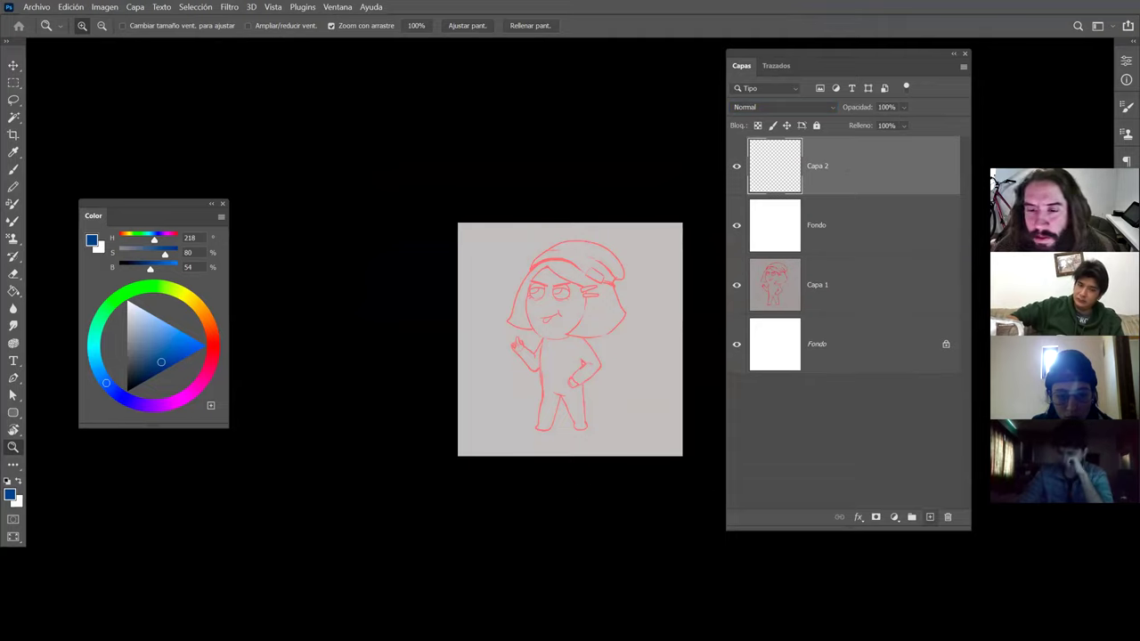
{"action": "left_click", "coordinate": [864, 207]}
{"action": "left_click", "coordinate": [904, 107]}
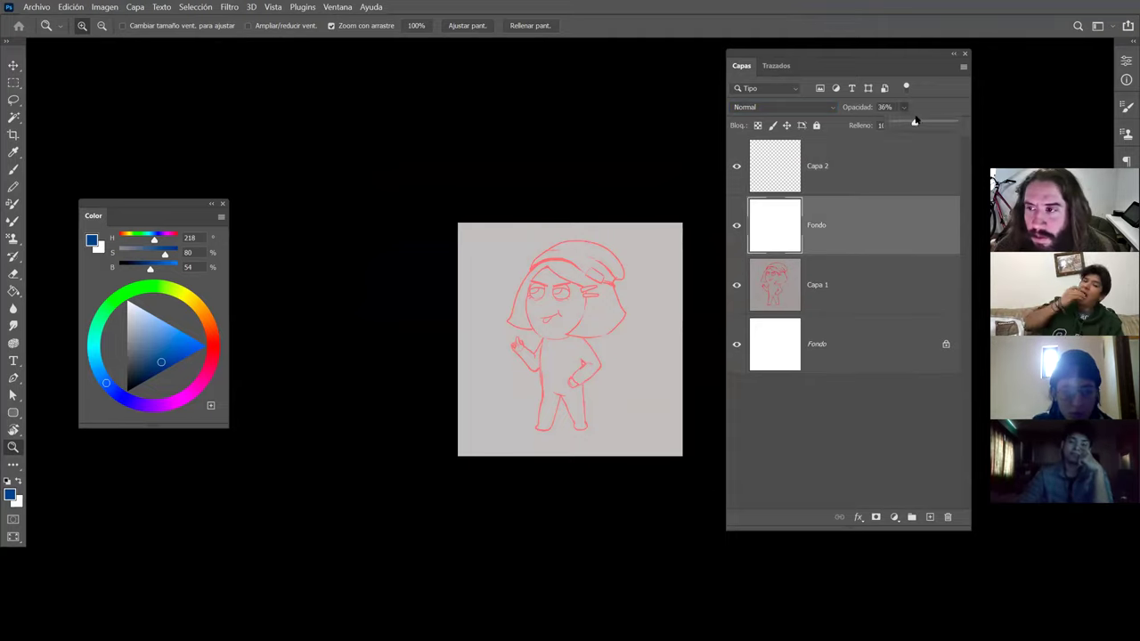
{"action": "left_click_drag", "start_coordinate": [915, 121], "coordinate": [930, 120]}
{"action": "left_click", "coordinate": [781, 175]}
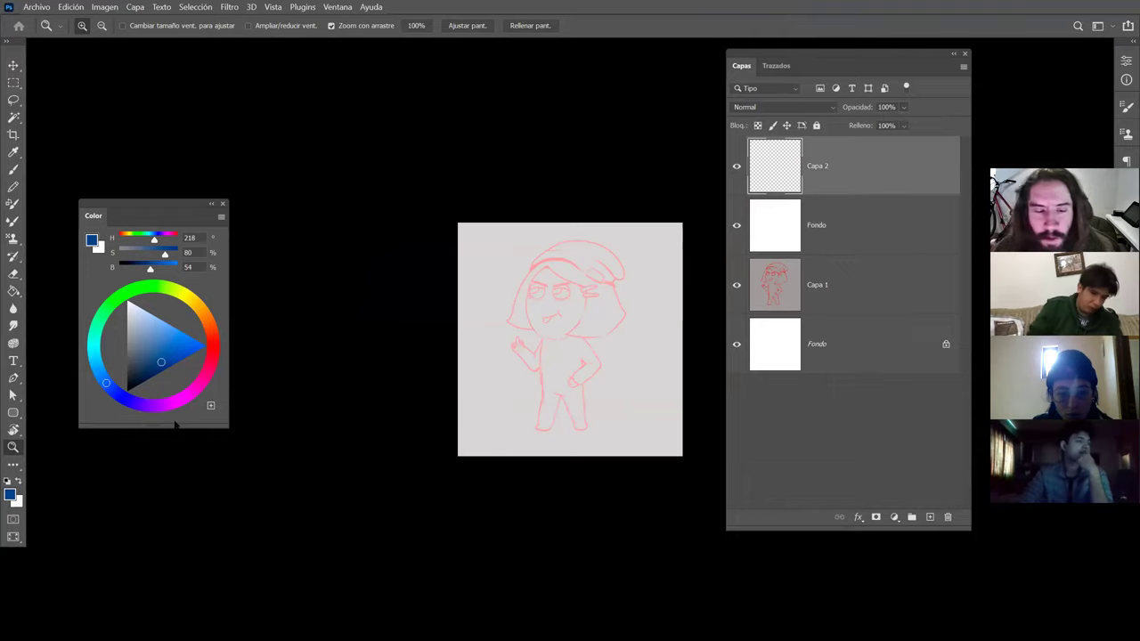
Draw the left cheek and jaw curve of the face on Capa 2 with a 3 px near-black brush (S 0%, B 14%).
{"action": "left_click_drag", "start_coordinate": [136, 370], "coordinate": [121, 373]}
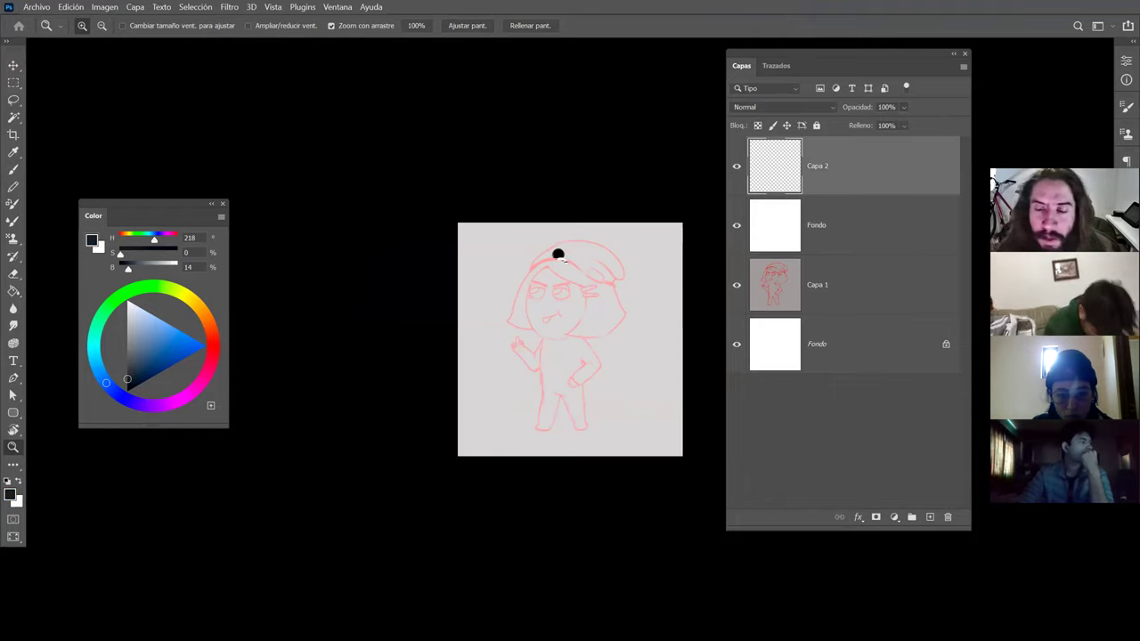
{"action": "left_click_drag", "start_coordinate": [558, 255], "coordinate": [562, 250]}
{"action": "key", "text": "b"}
{"action": "left_click_drag", "start_coordinate": [555, 331], "coordinate": [549, 330]}
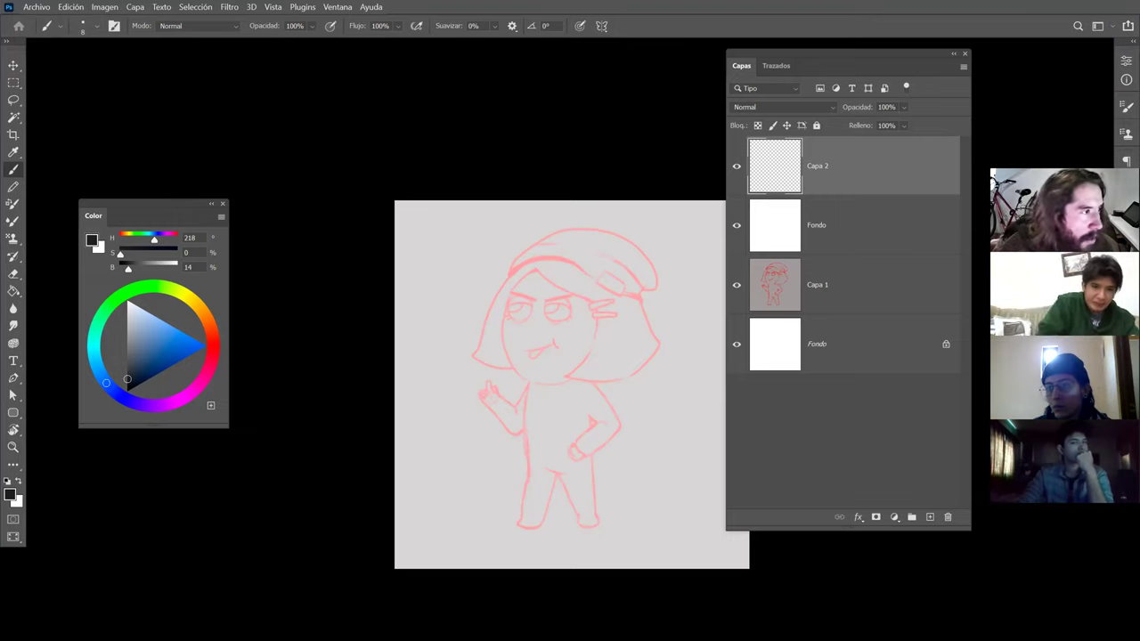
{"action": "mouse_move", "coordinate": [495, 310]}
{"action": "left_mouse_down"}
{"action": "mouse_move", "coordinate": [528, 385]}
{"action": "mouse_move", "coordinate": [519, 364]}
{"action": "left_mouse_up"}
{"action": "key", "text": "ctrl+z"}
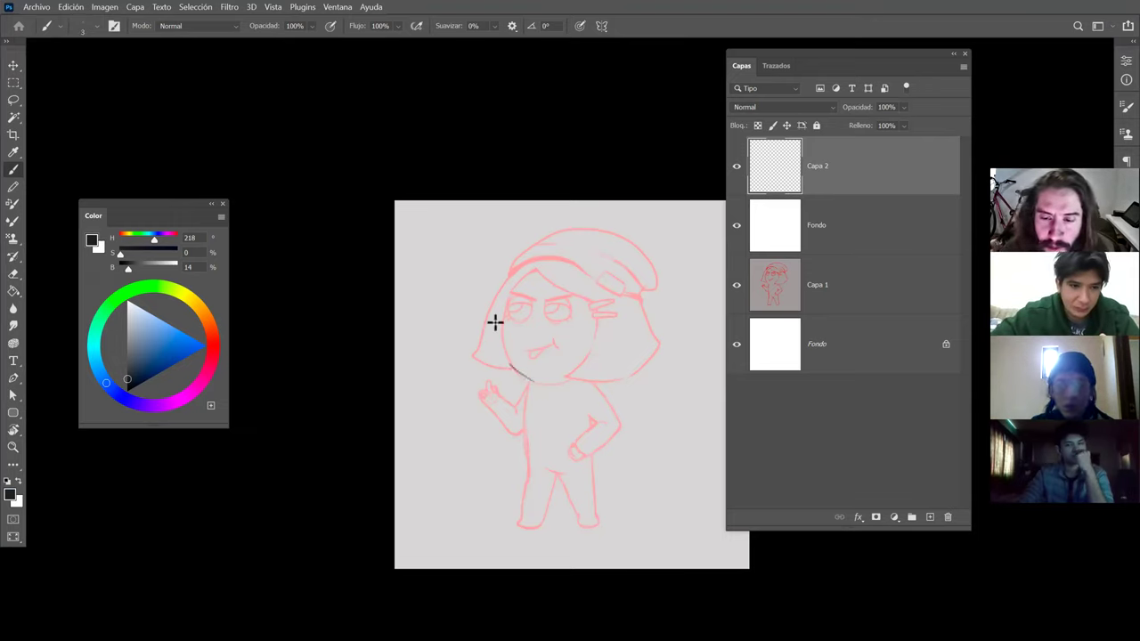
{"action": "left_click_drag", "start_coordinate": [493, 321], "coordinate": [532, 381]}
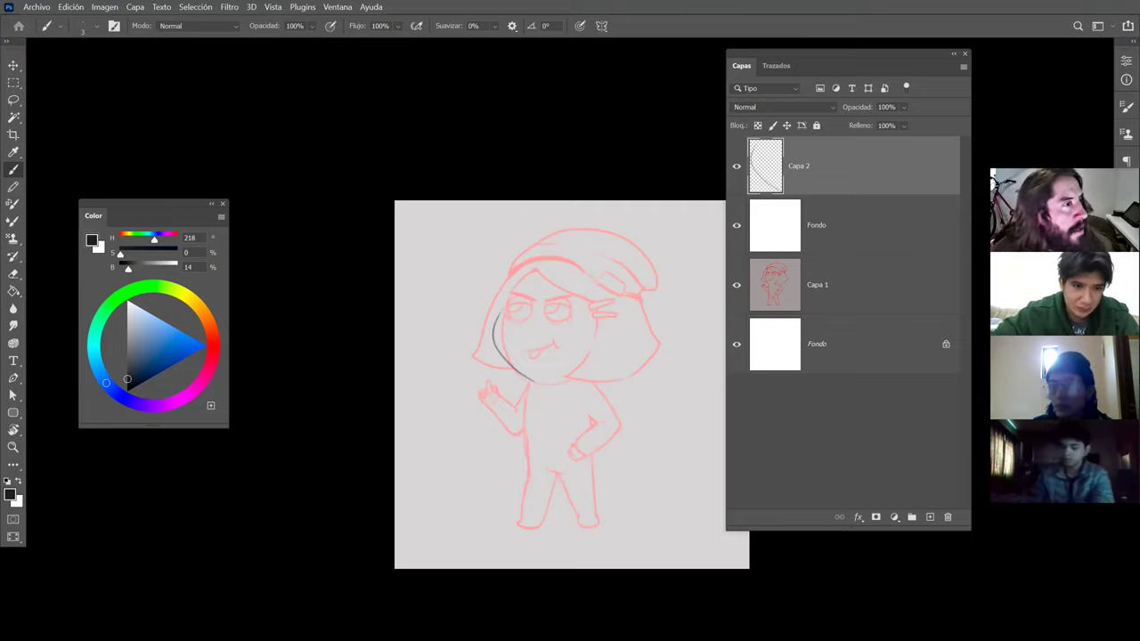
Examine the round-headed souls and the soul character lineup on the reference board, then return to the Photoshop drawing.
{"action": "left_click_drag", "start_coordinate": [9, 254], "coordinate": [370, 535]}
{"action": "scroll", "coordinate": [399, 239], "scroll_direction": "down", "scroll_amount": 6}
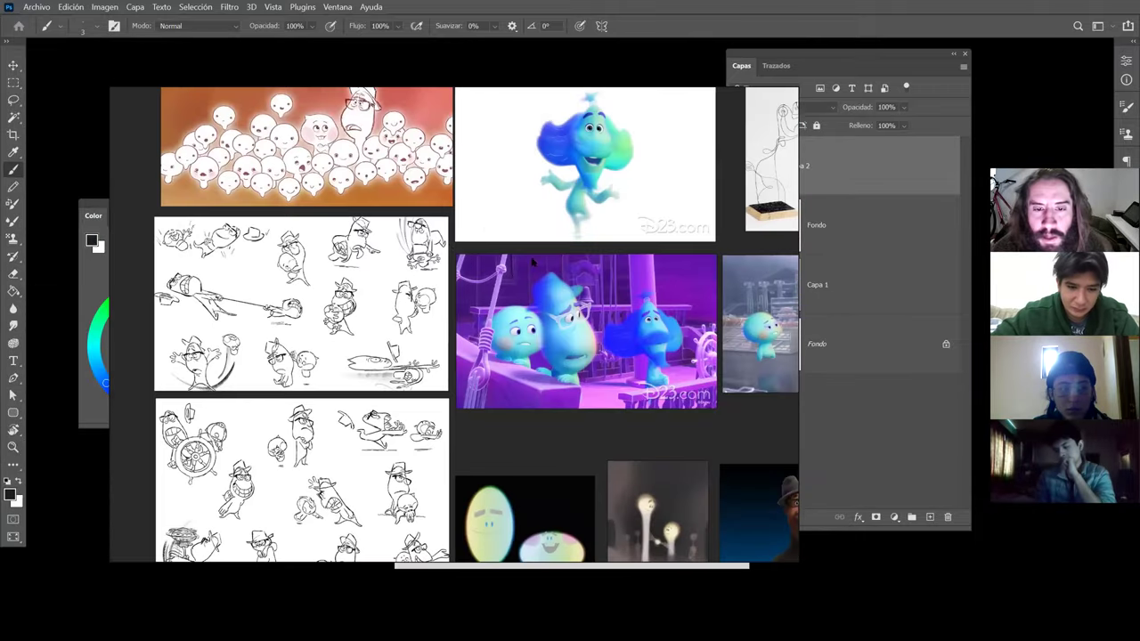
{"action": "scroll", "coordinate": [230, 146], "scroll_direction": "up", "scroll_amount": 5}
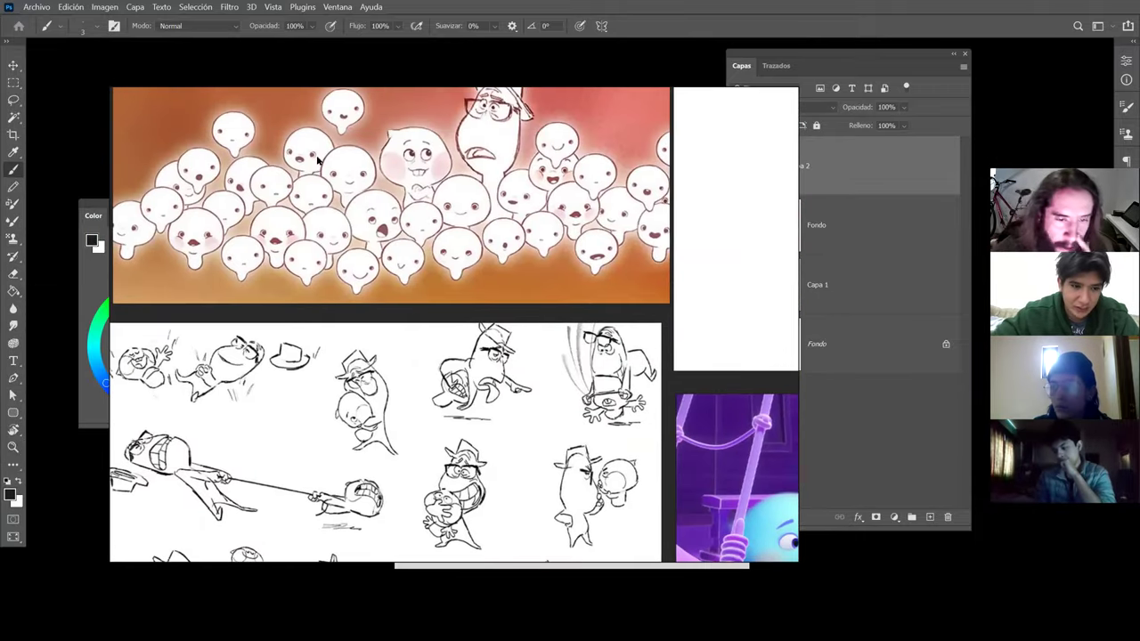
{"action": "scroll", "coordinate": [652, 257], "scroll_direction": "up", "scroll_amount": 2}
{"action": "scroll", "coordinate": [548, 164], "scroll_direction": "up", "scroll_amount": 3}
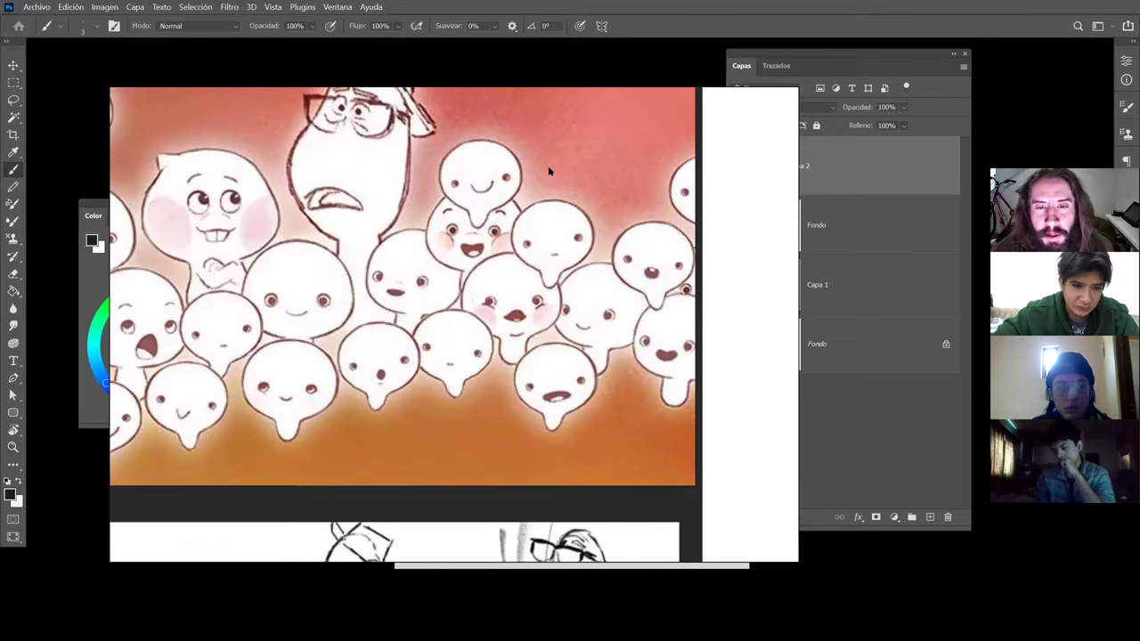
{"action": "scroll", "coordinate": [512, 241], "scroll_direction": "down", "scroll_amount": 1}
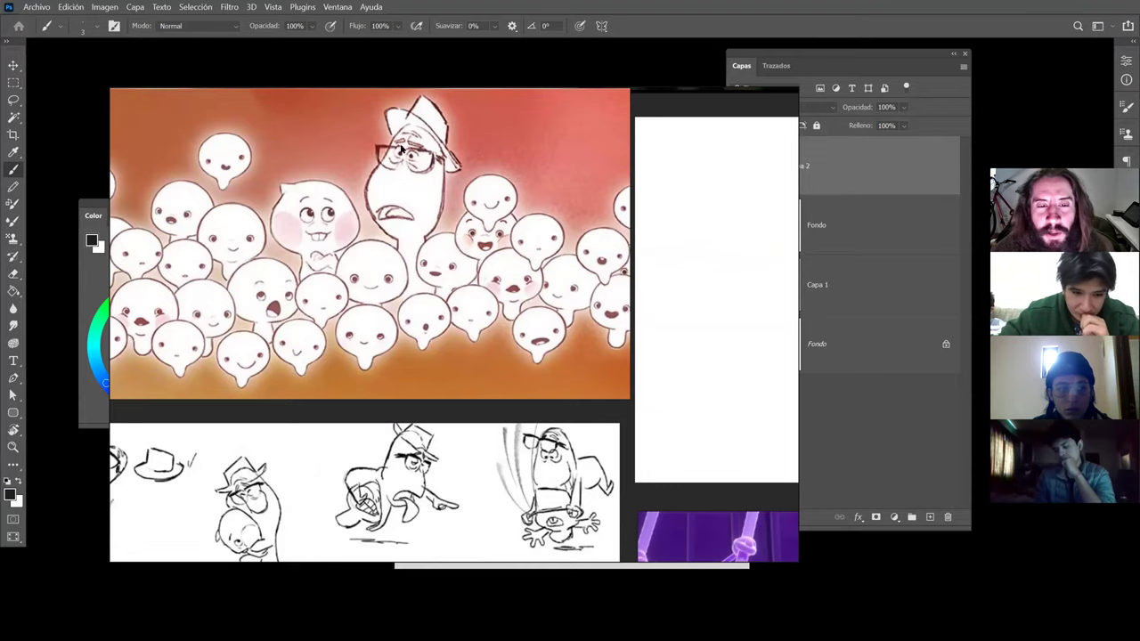
{"action": "scroll", "coordinate": [456, 269], "scroll_direction": "down", "scroll_amount": 3}
{"action": "scroll", "coordinate": [625, 342], "scroll_direction": "up", "scroll_amount": 4}
{"action": "scroll", "coordinate": [587, 263], "scroll_direction": "down", "scroll_amount": 5}
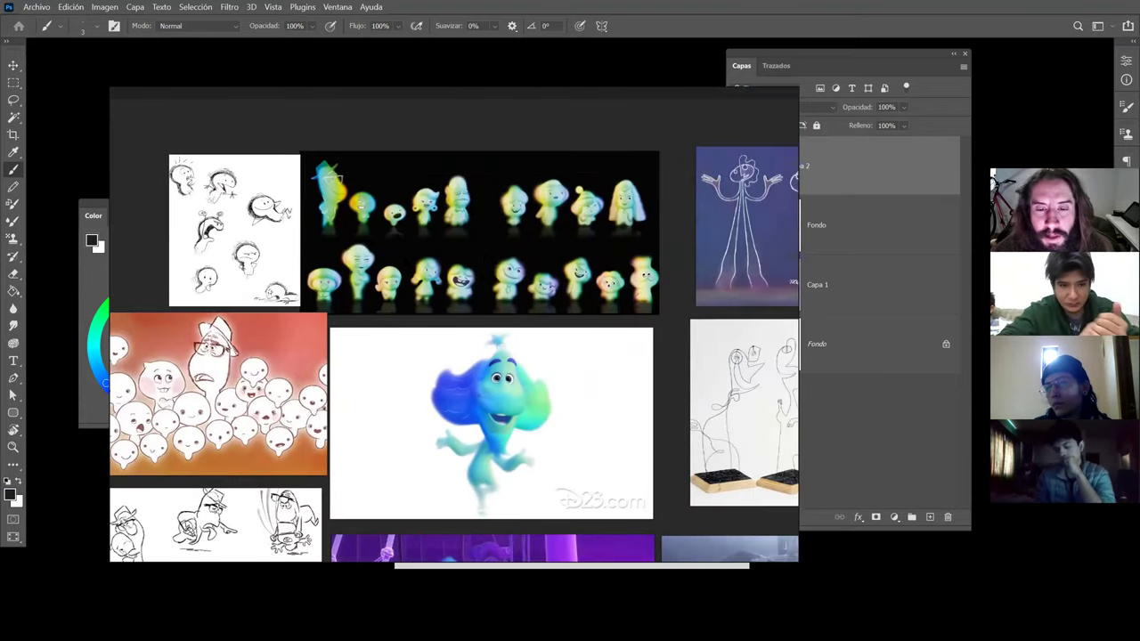
{"action": "scroll", "coordinate": [470, 276], "scroll_direction": "up", "scroll_amount": 3}
{"action": "left_click_drag", "start_coordinate": [610, 278], "coordinate": [540, 300]}
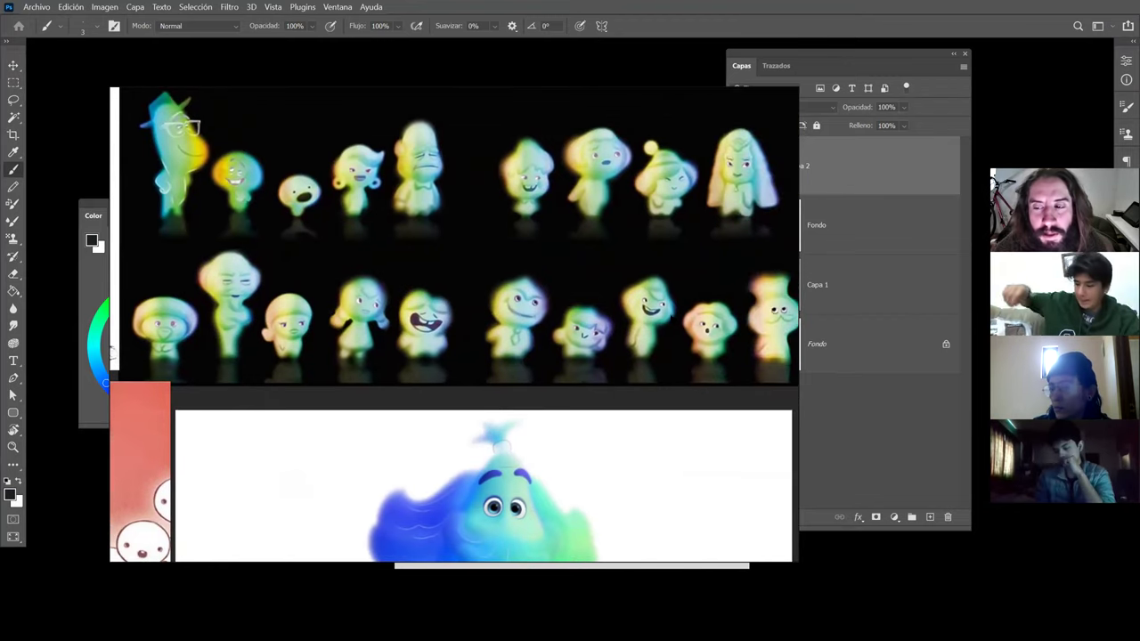
{"action": "scroll", "coordinate": [344, 270], "scroll_direction": "down", "scroll_amount": 2}
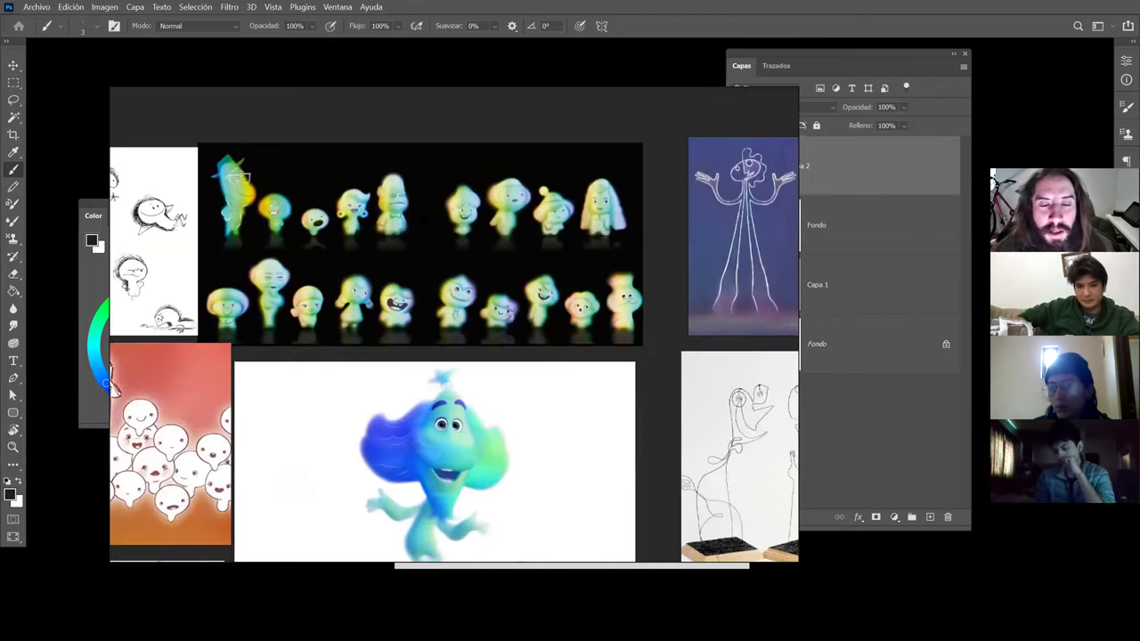
{"action": "scroll", "coordinate": [431, 208], "scroll_direction": "up", "scroll_amount": 2}
{"action": "key", "text": "ctrl+m"}
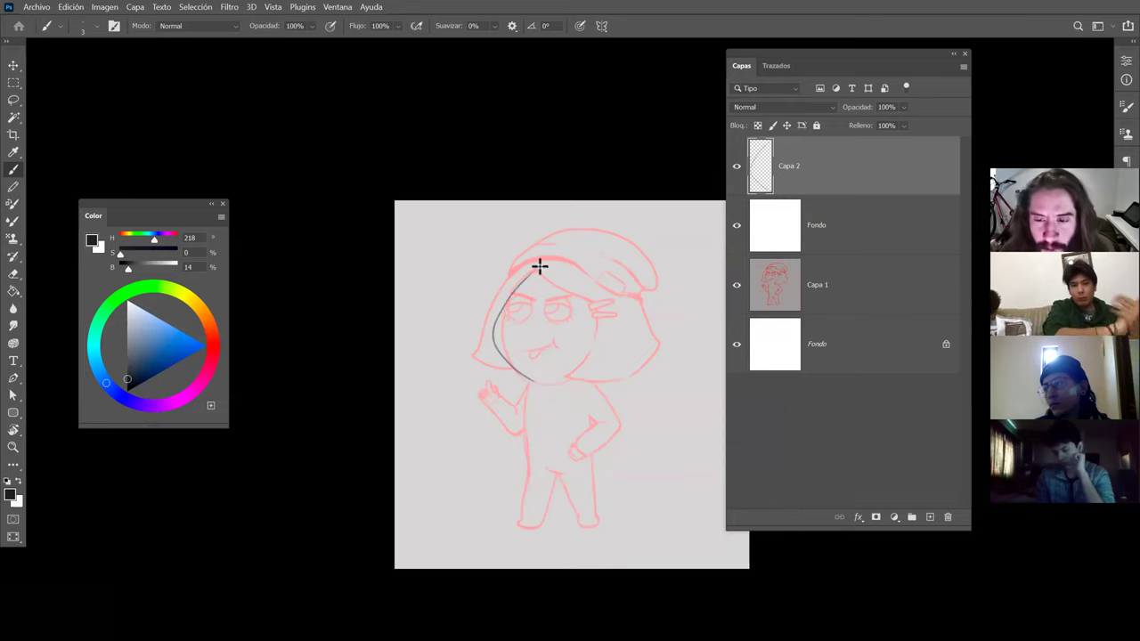
Extend the left face curve up to the forehead and draw the right side of the head outside the red face.
{"action": "left_click_drag", "start_coordinate": [500, 314], "coordinate": [539, 267]}
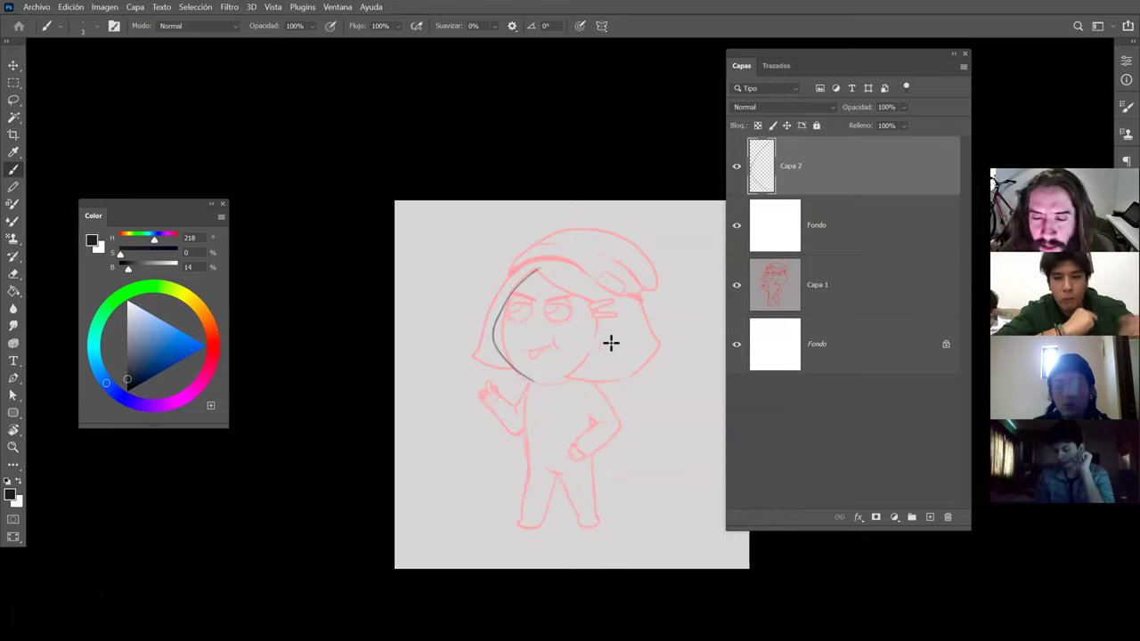
{"action": "mouse_move", "coordinate": [590, 377]}
{"action": "left_mouse_down"}
{"action": "mouse_move", "coordinate": [616, 341]}
{"action": "mouse_move", "coordinate": [598, 380]}
{"action": "mouse_move", "coordinate": [564, 393]}
{"action": "mouse_move", "coordinate": [580, 363]}
{"action": "mouse_move", "coordinate": [625, 351]}
{"action": "mouse_move", "coordinate": [603, 383]}
{"action": "mouse_move", "coordinate": [620, 354]}
{"action": "left_mouse_up"}
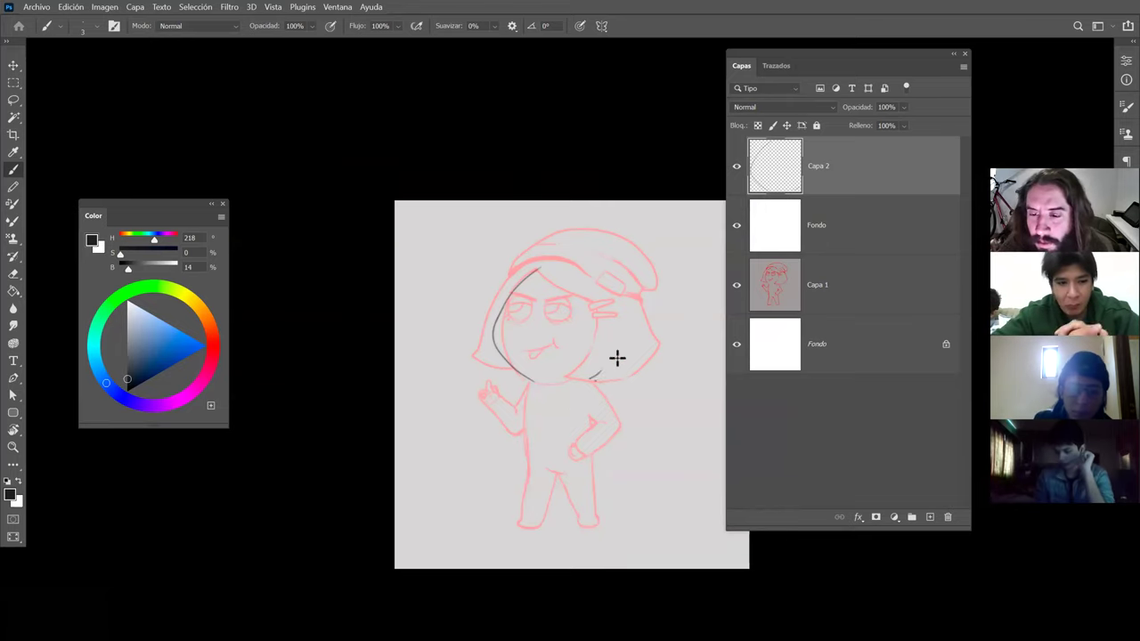
{"action": "key", "text": "ctrl+z"}
{"action": "left_click_drag", "start_coordinate": [591, 378], "coordinate": [626, 307]}
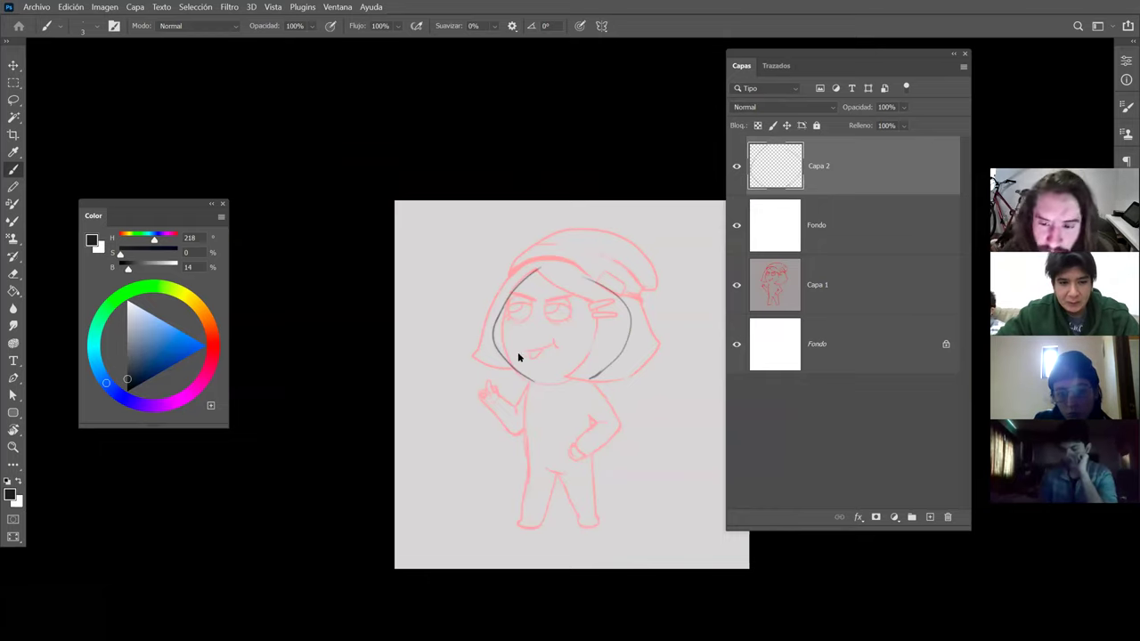
Strengthen the left cheek and jaw contour with repeated strokes on Capa 2.
{"action": "left_click_drag", "start_coordinate": [496, 310], "coordinate": [491, 334]}
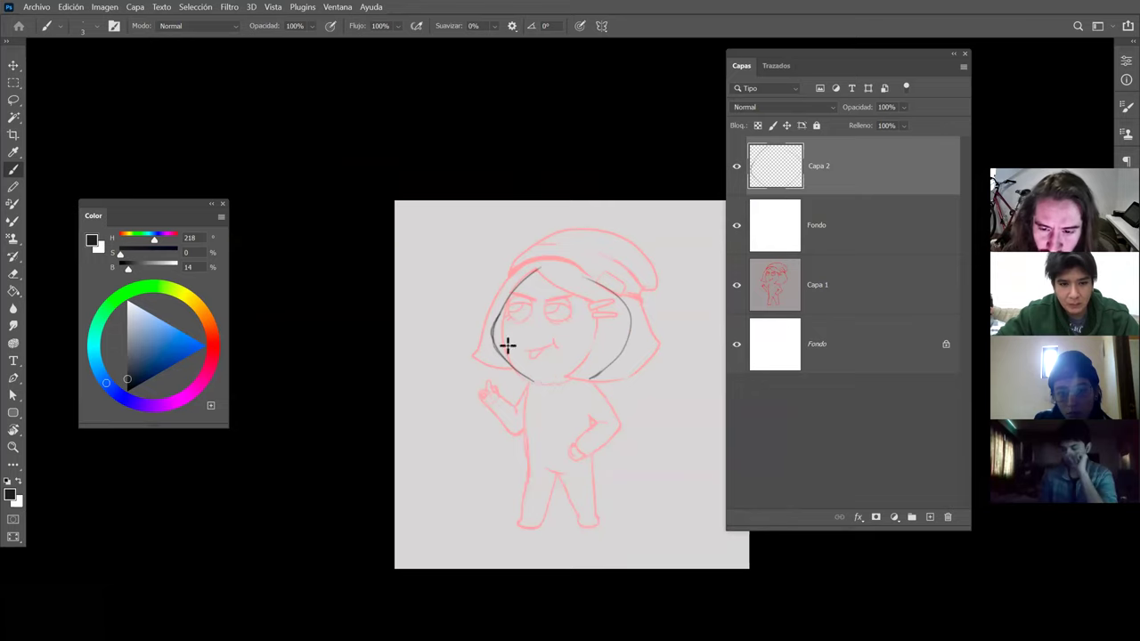
{"action": "left_click_drag", "start_coordinate": [518, 380], "coordinate": [535, 384]}
{"action": "key", "text": "ctrl+z"}
{"action": "mouse_move", "coordinate": [500, 318]}
{"action": "left_mouse_down"}
{"action": "mouse_move", "coordinate": [494, 346]}
{"action": "mouse_move", "coordinate": [535, 382]}
{"action": "left_mouse_up"}
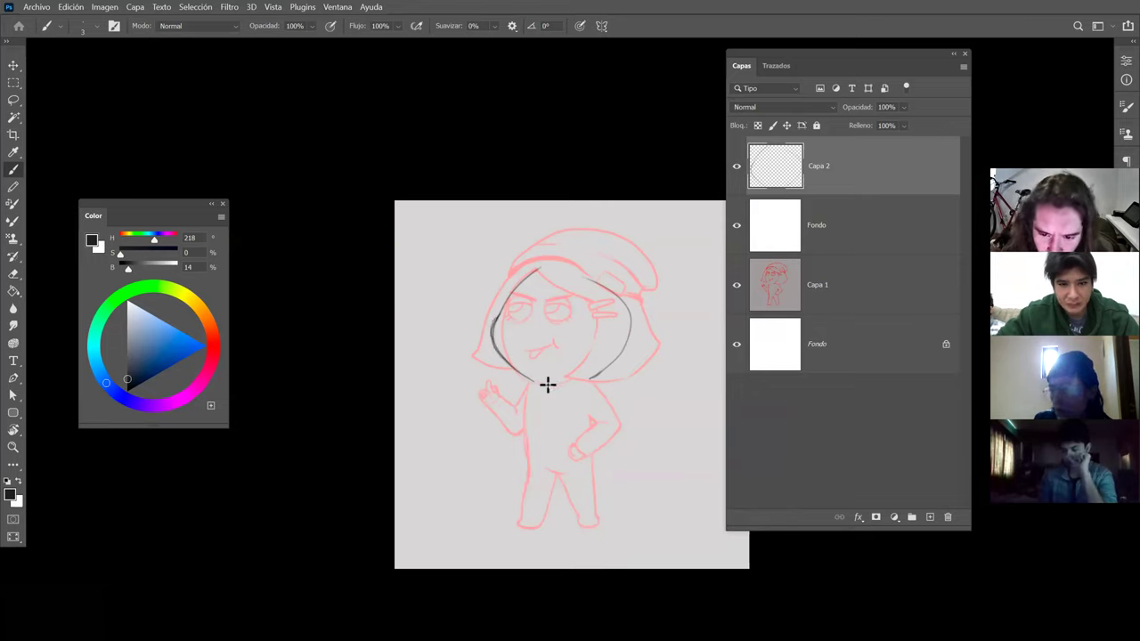
Erase and redraw the head's right contour, closing it over the crown, and add a curved vertical centre line to the face.
{"action": "key", "text": "e"}
{"action": "left_click_drag", "start_coordinate": [629, 329], "coordinate": [628, 302]}
{"action": "key", "text": "b"}
{"action": "left_click_drag", "start_coordinate": [591, 381], "coordinate": [639, 310]}
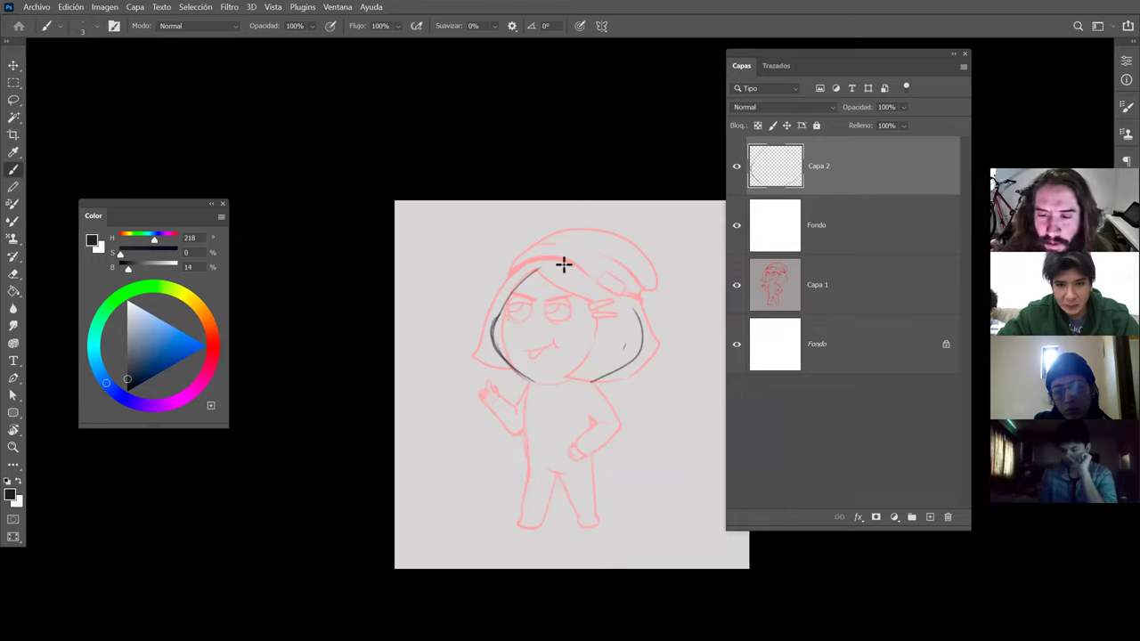
{"action": "key", "text": "ctrl+z"}
{"action": "left_click_drag", "start_coordinate": [599, 381], "coordinate": [598, 277]}
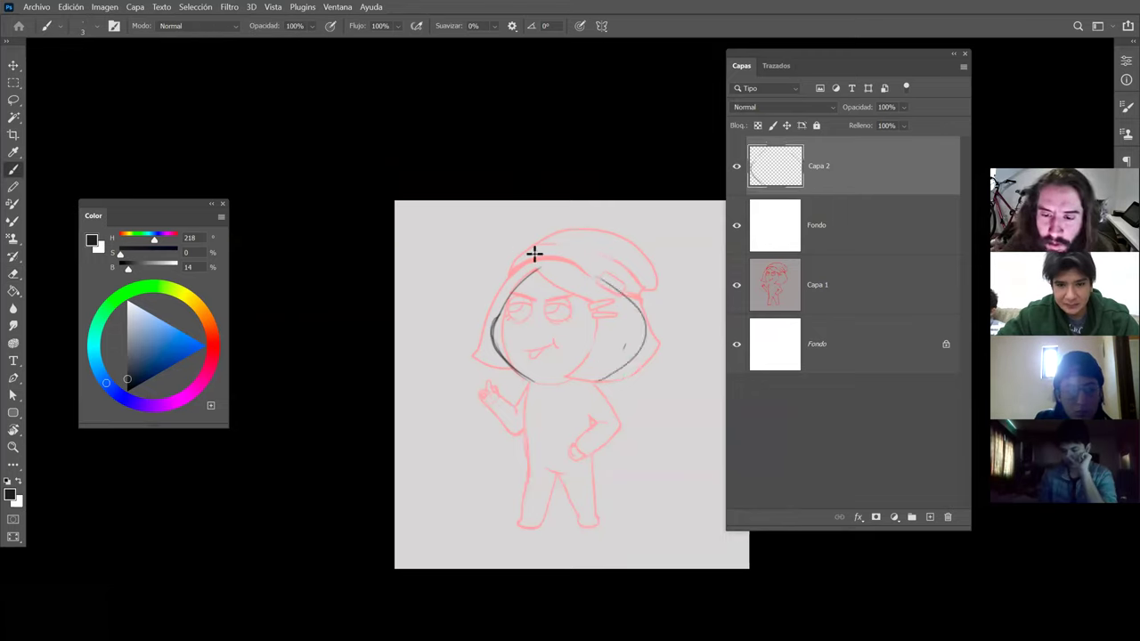
{"action": "key", "text": "ctrl+z"}
{"action": "mouse_move", "coordinate": [596, 383]}
{"action": "left_mouse_down"}
{"action": "mouse_move", "coordinate": [604, 272]}
{"action": "mouse_move", "coordinate": [538, 258]}
{"action": "mouse_move", "coordinate": [617, 287]}
{"action": "mouse_move", "coordinate": [603, 271]}
{"action": "mouse_move", "coordinate": [523, 274]}
{"action": "mouse_move", "coordinate": [496, 290]}
{"action": "left_mouse_up"}
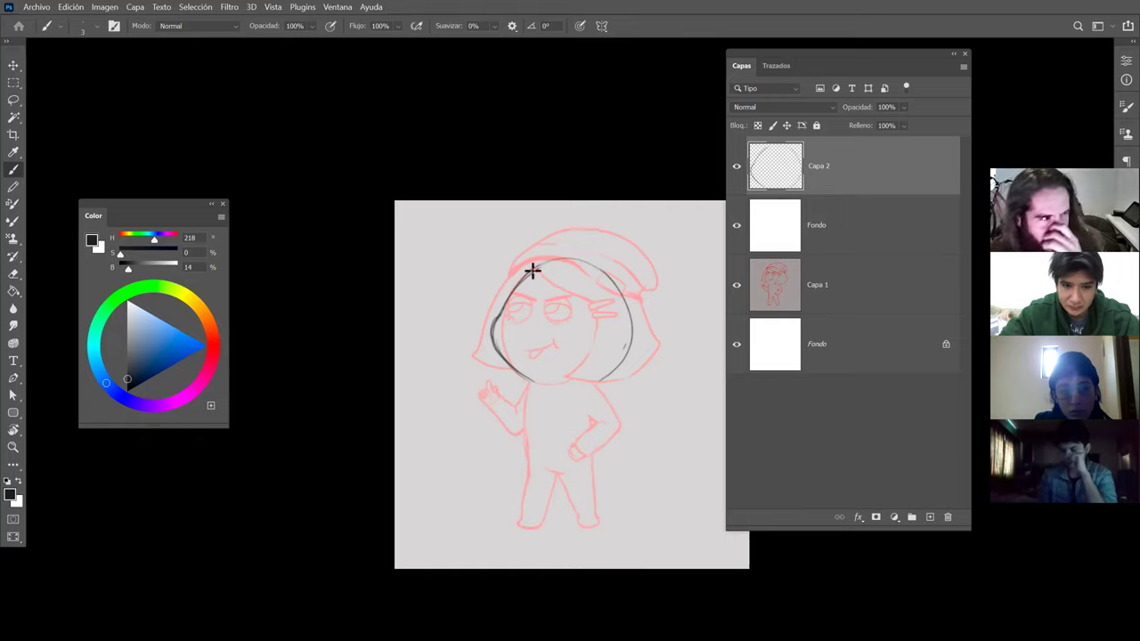
{"action": "mouse_move", "coordinate": [540, 378]}
{"action": "left_mouse_down"}
{"action": "mouse_move", "coordinate": [541, 291]}
{"action": "mouse_move", "coordinate": [554, 269]}
{"action": "left_mouse_up"}
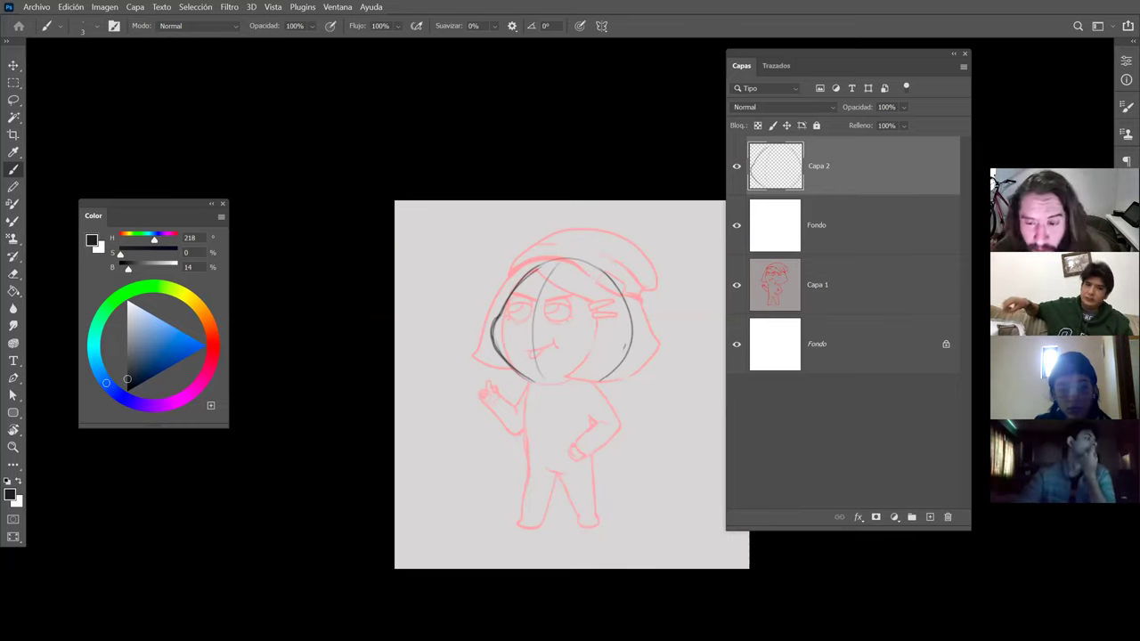
Draw the left side of the torso as a curve from the neck to the hip, undoing unsuitable strokes.
{"action": "mouse_move", "coordinate": [532, 384]}
{"action": "left_mouse_down"}
{"action": "mouse_move", "coordinate": [522, 410]}
{"action": "mouse_move", "coordinate": [528, 391]}
{"action": "mouse_move", "coordinate": [532, 461]}
{"action": "mouse_move", "coordinate": [521, 413]}
{"action": "mouse_move", "coordinate": [537, 468]}
{"action": "left_mouse_up"}
{"action": "key", "text": "ctrl+z"}
{"action": "key", "text": "ctrl+z"}
{"action": "key", "text": "ctrl+z"}
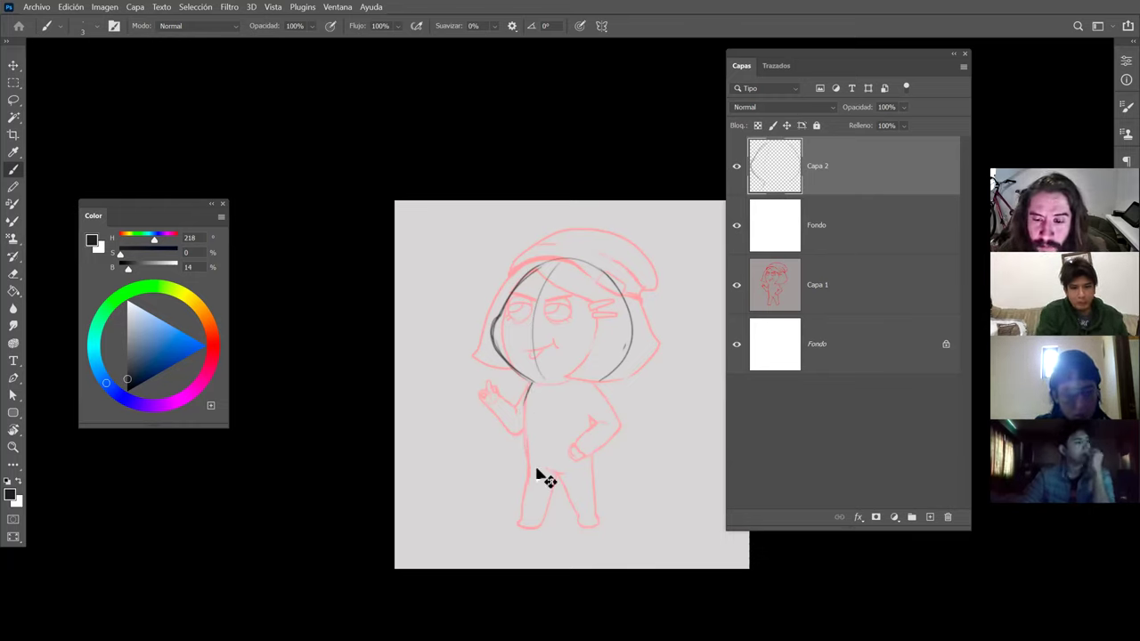
{"action": "left_click_drag", "start_coordinate": [532, 383], "coordinate": [529, 465]}
Draw the right side of the torso from below the jaw through the waist to the hip, retrying the line until it fits.
{"action": "left_click_drag", "start_coordinate": [586, 389], "coordinate": [585, 406]}
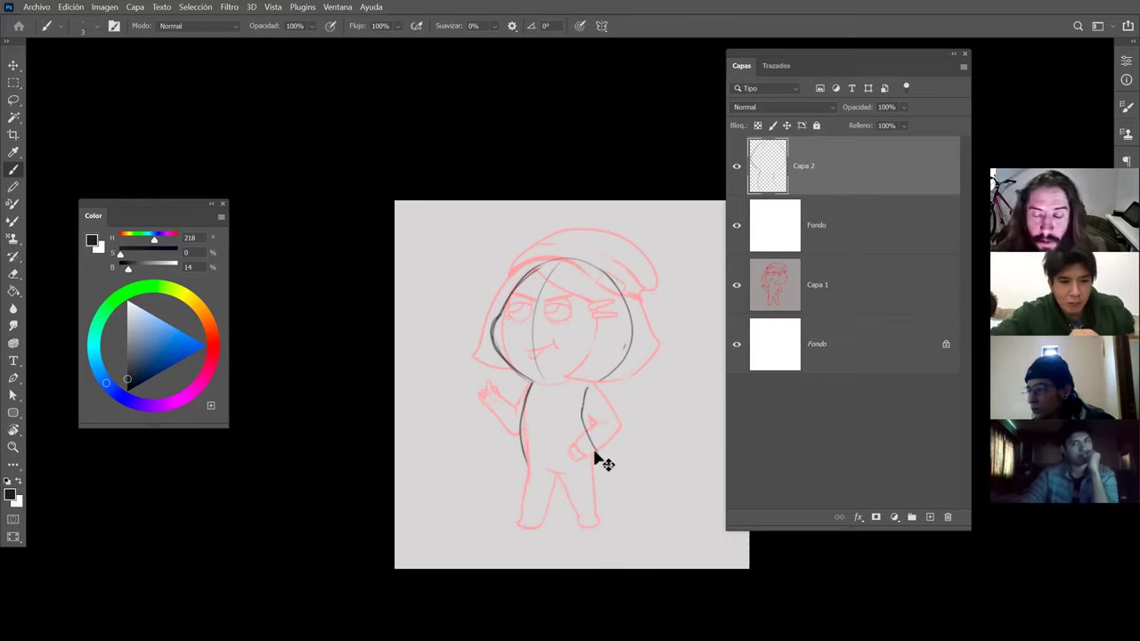
{"action": "key", "text": "ctrl+z"}
{"action": "left_click_drag", "start_coordinate": [591, 410], "coordinate": [591, 457]}
{"action": "key", "text": "ctrl+z"}
{"action": "key", "text": "ctrl+z"}
{"action": "mouse_move", "coordinate": [596, 395]}
{"action": "left_mouse_down"}
{"action": "mouse_move", "coordinate": [588, 428]}
{"action": "mouse_move", "coordinate": [597, 461]}
{"action": "left_mouse_up"}
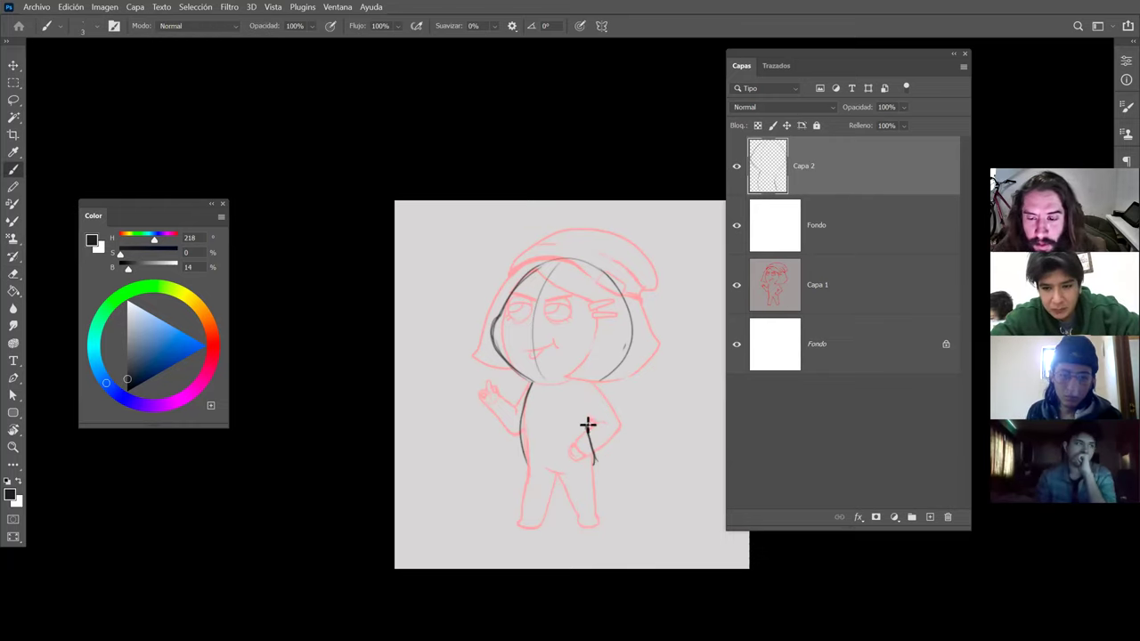
{"action": "mouse_move", "coordinate": [585, 387]}
{"action": "left_mouse_down"}
{"action": "mouse_move", "coordinate": [593, 457]}
{"action": "mouse_move", "coordinate": [581, 424]}
{"action": "mouse_move", "coordinate": [599, 472]}
{"action": "mouse_move", "coordinate": [583, 420]}
{"action": "mouse_move", "coordinate": [596, 458]}
{"action": "left_mouse_up"}
{"action": "key", "text": "e"}
{"action": "key", "text": "b"}
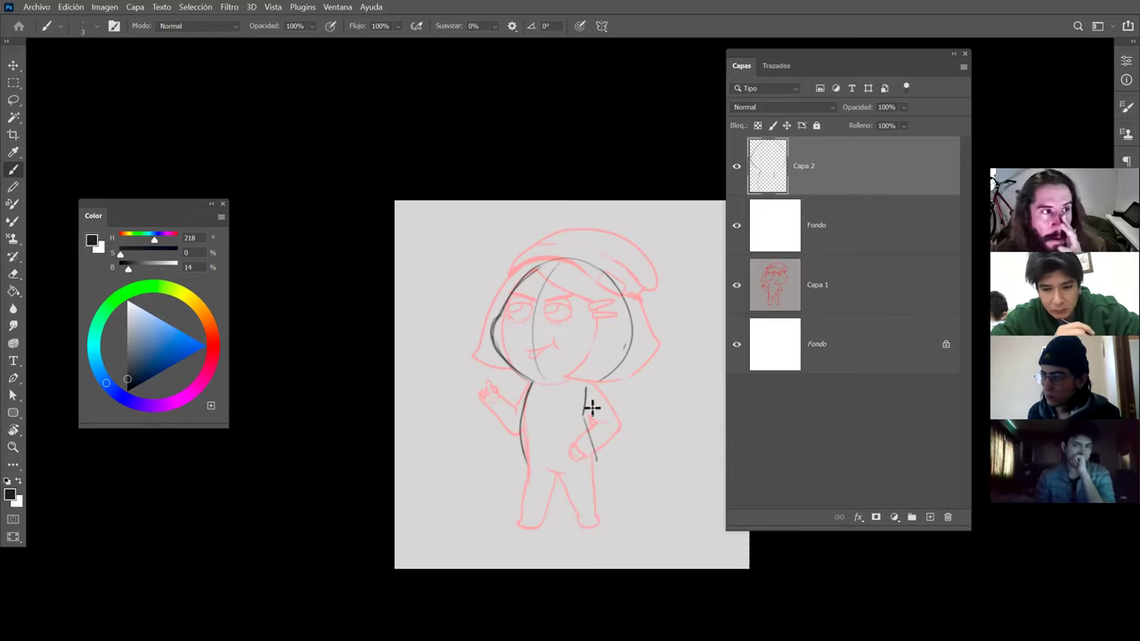
Curve the lower left torso line inward toward the crotch and carry the right jaw contour down to the neck.
{"action": "mouse_move", "coordinate": [524, 449]}
{"action": "left_mouse_down"}
{"action": "mouse_move", "coordinate": [545, 476]}
{"action": "mouse_move", "coordinate": [542, 450]}
{"action": "mouse_move", "coordinate": [544, 470]}
{"action": "mouse_move", "coordinate": [518, 446]}
{"action": "mouse_move", "coordinate": [543, 474]}
{"action": "mouse_move", "coordinate": [522, 415]}
{"action": "mouse_move", "coordinate": [537, 470]}
{"action": "left_mouse_up"}
{"action": "key", "text": "e"}
{"action": "key", "text": "b"}
{"action": "key", "text": "ctrl+z"}
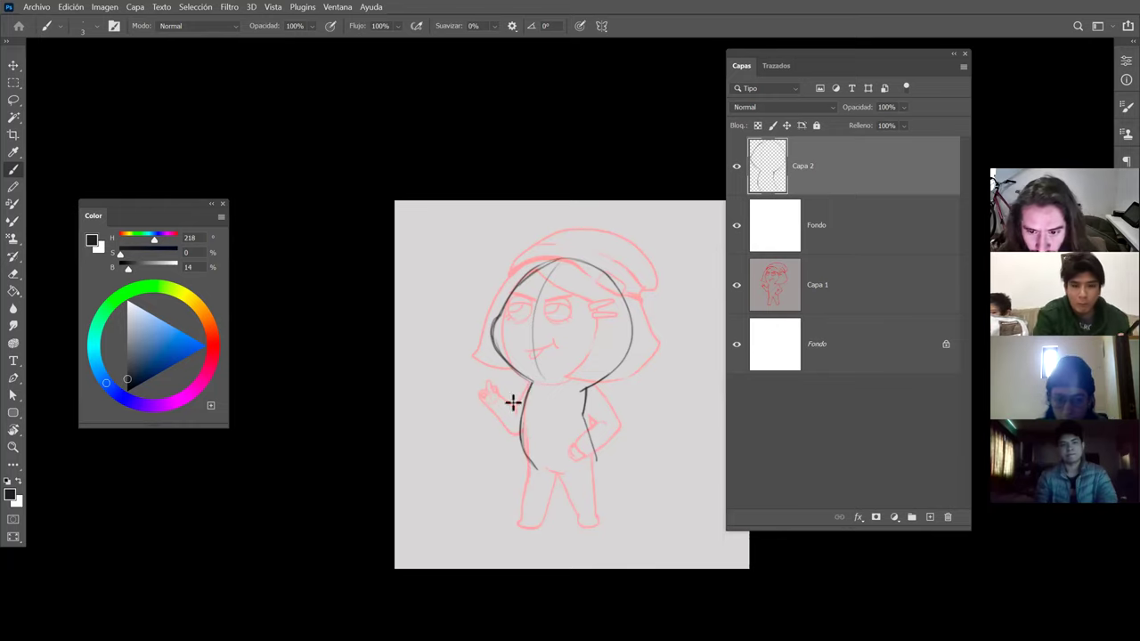
Draw the raised left arm with its small hand and the bent right arm, erasing the torso line crossing the right shoulder.
{"action": "left_click_drag", "start_coordinate": [497, 338], "coordinate": [534, 381]}
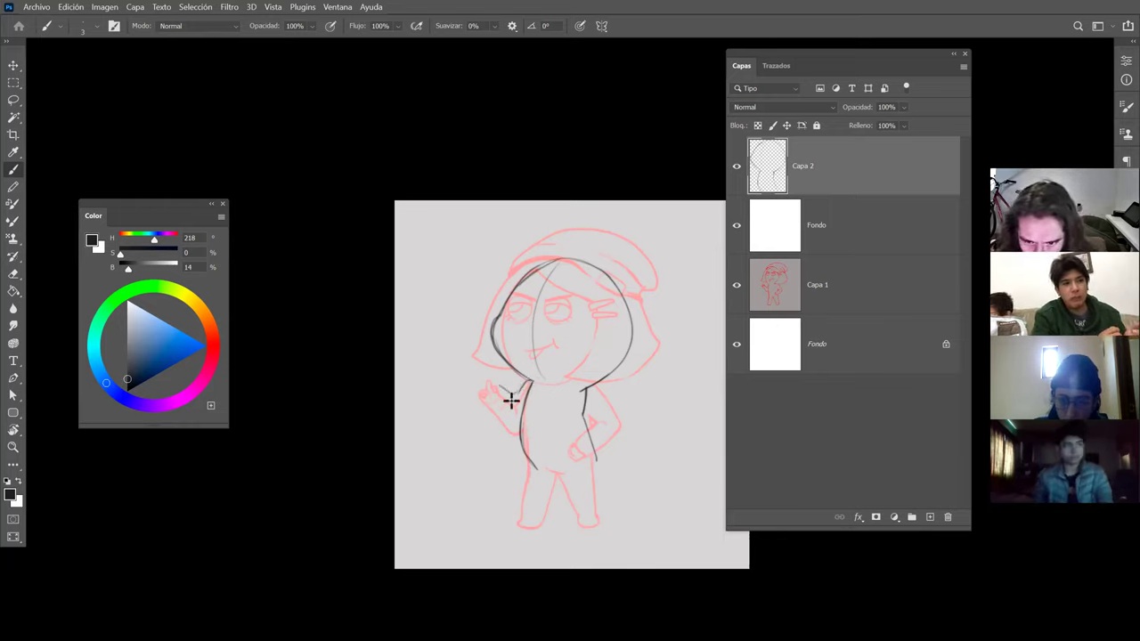
{"action": "mouse_move", "coordinate": [489, 403]}
{"action": "left_mouse_down"}
{"action": "mouse_move", "coordinate": [522, 416]}
{"action": "mouse_move", "coordinate": [503, 416]}
{"action": "mouse_move", "coordinate": [478, 389]}
{"action": "left_mouse_up"}
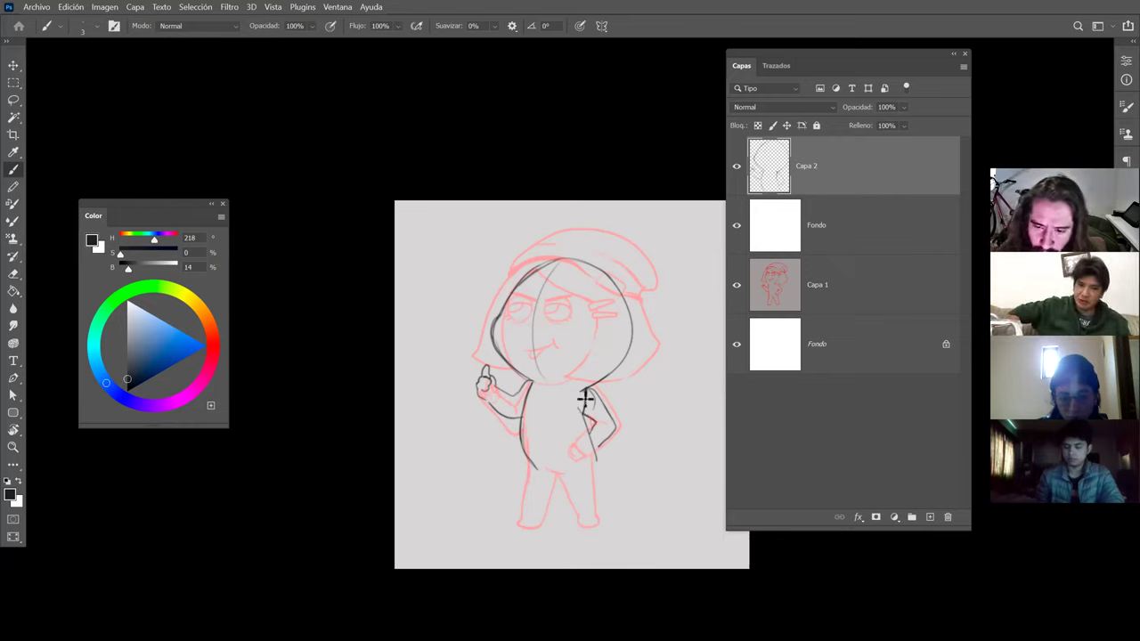
{"action": "key", "text": "e"}
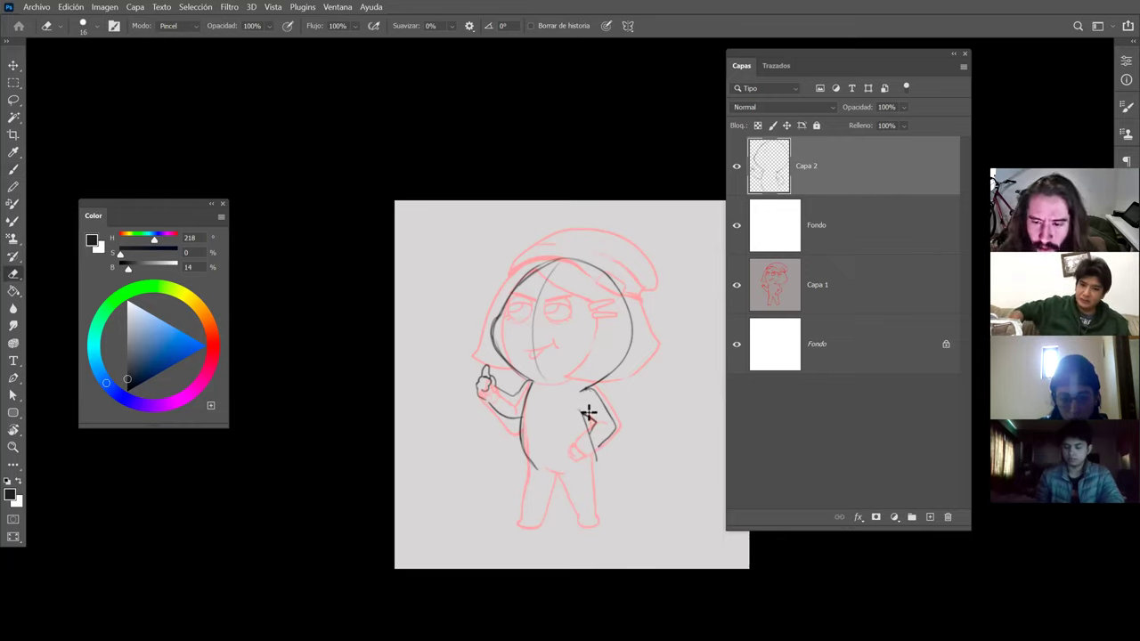
{"action": "key", "text": "b"}
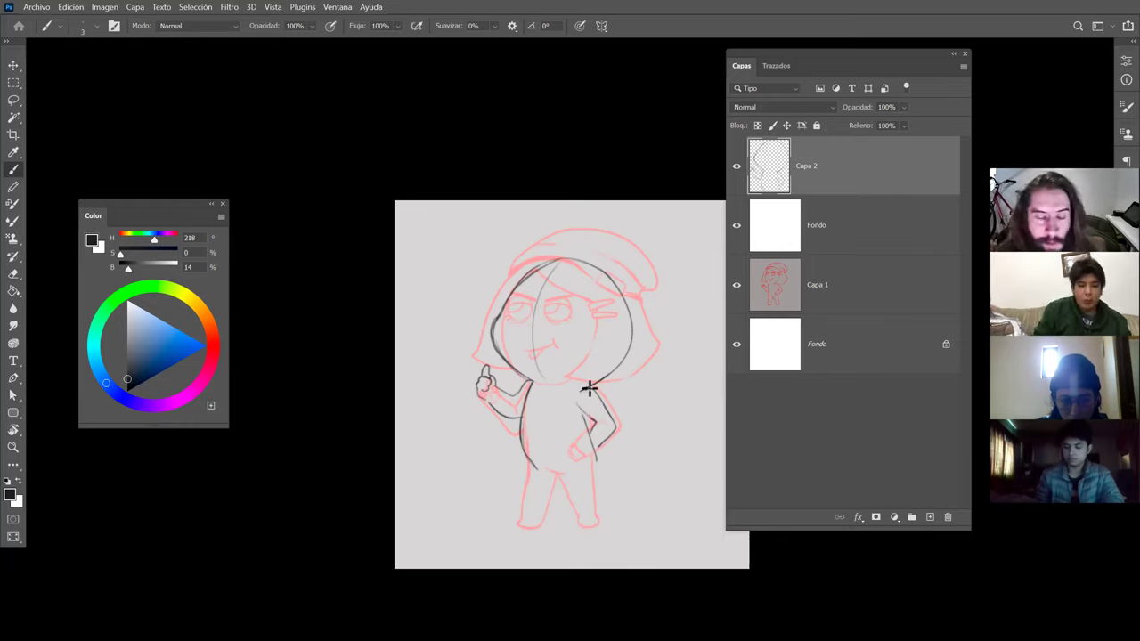
Draw the right leg with its flat foot and the outer line of the left leg over the red sketch.
{"action": "left_click_drag", "start_coordinate": [596, 465], "coordinate": [611, 511]}
{"action": "key", "text": "ctrl+z"}
{"action": "left_click_drag", "start_coordinate": [596, 463], "coordinate": [601, 512]}
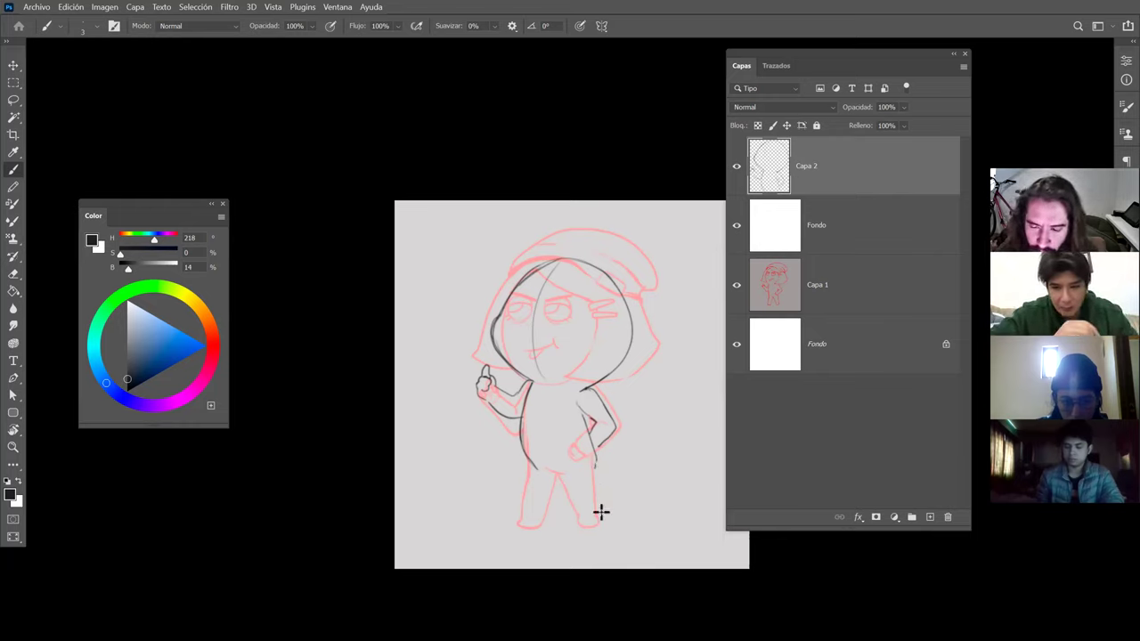
{"action": "left_click_drag", "start_coordinate": [596, 471], "coordinate": [595, 524]}
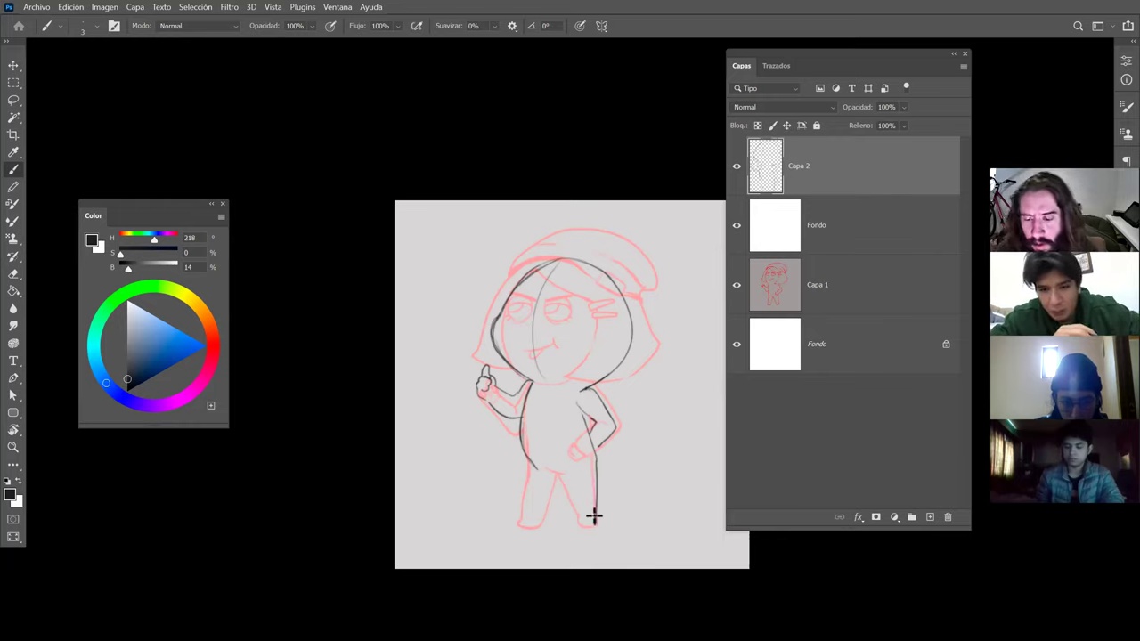
{"action": "mouse_move", "coordinate": [561, 478]}
{"action": "left_mouse_down"}
{"action": "mouse_move", "coordinate": [580, 525]}
{"action": "mouse_move", "coordinate": [593, 524]}
{"action": "left_mouse_up"}
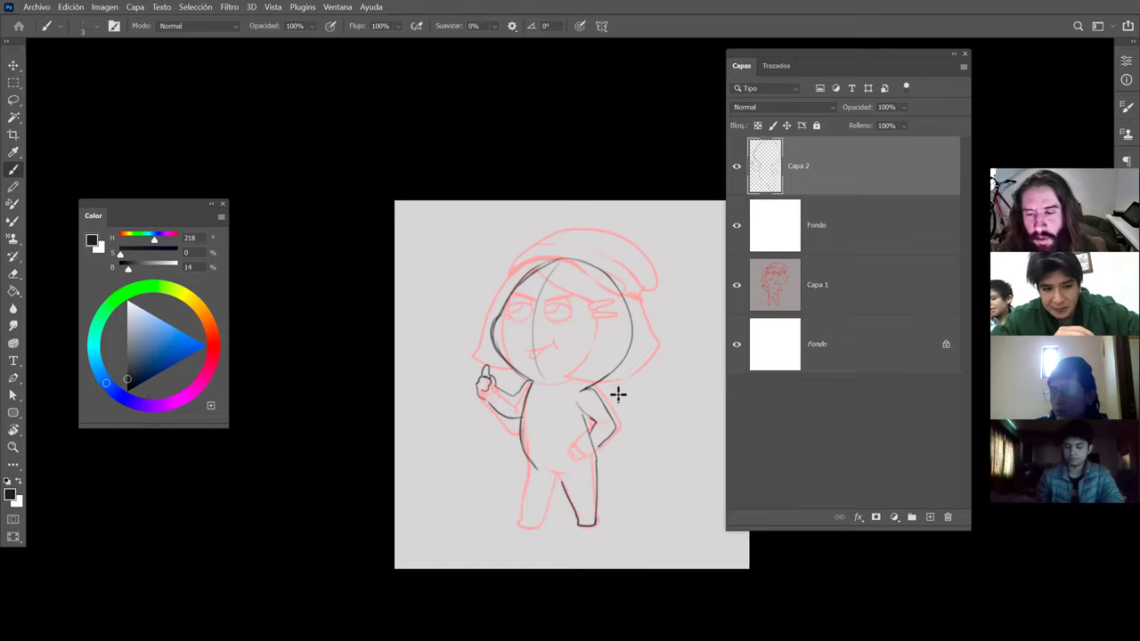
{"action": "left_click_drag", "start_coordinate": [534, 466], "coordinate": [522, 525]}
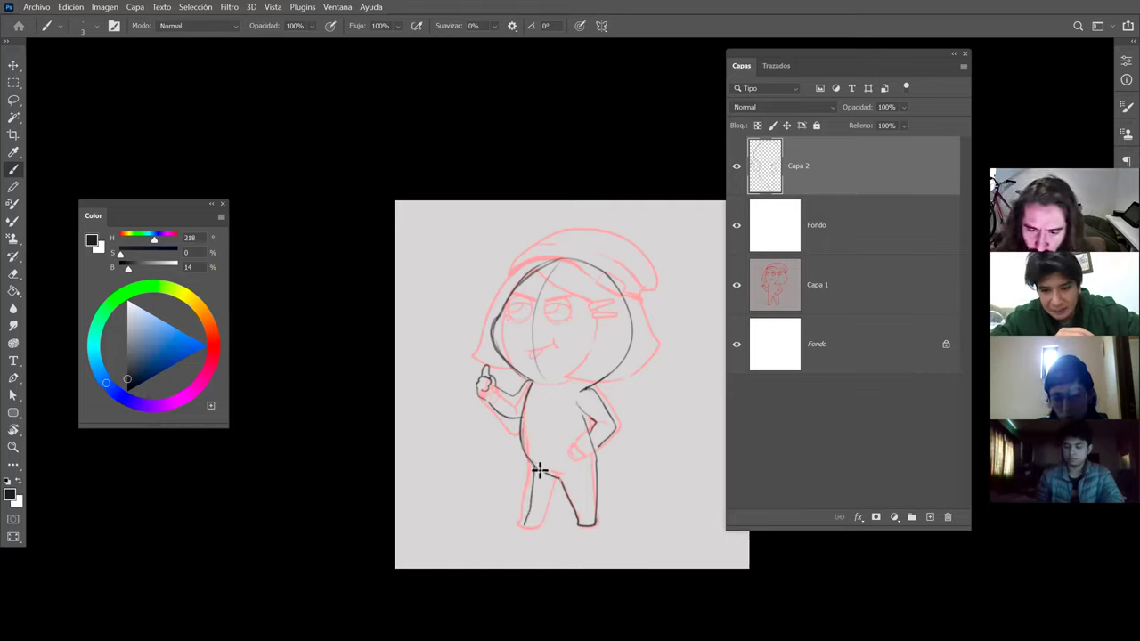
Erase the left torso line and redraw it as a rounder belly curve from the hip up to the neck.
{"action": "key", "text": "e"}
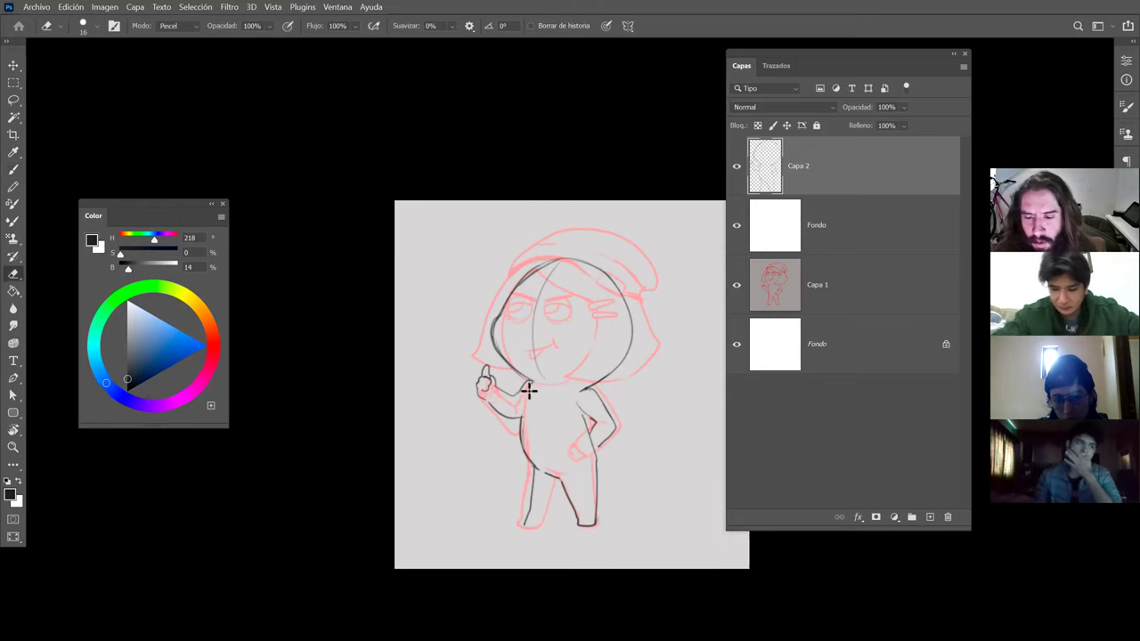
{"action": "left_click_drag", "start_coordinate": [523, 445], "coordinate": [528, 453]}
{"action": "key", "text": "b"}
{"action": "key", "text": "e"}
{"action": "key", "text": "b"}
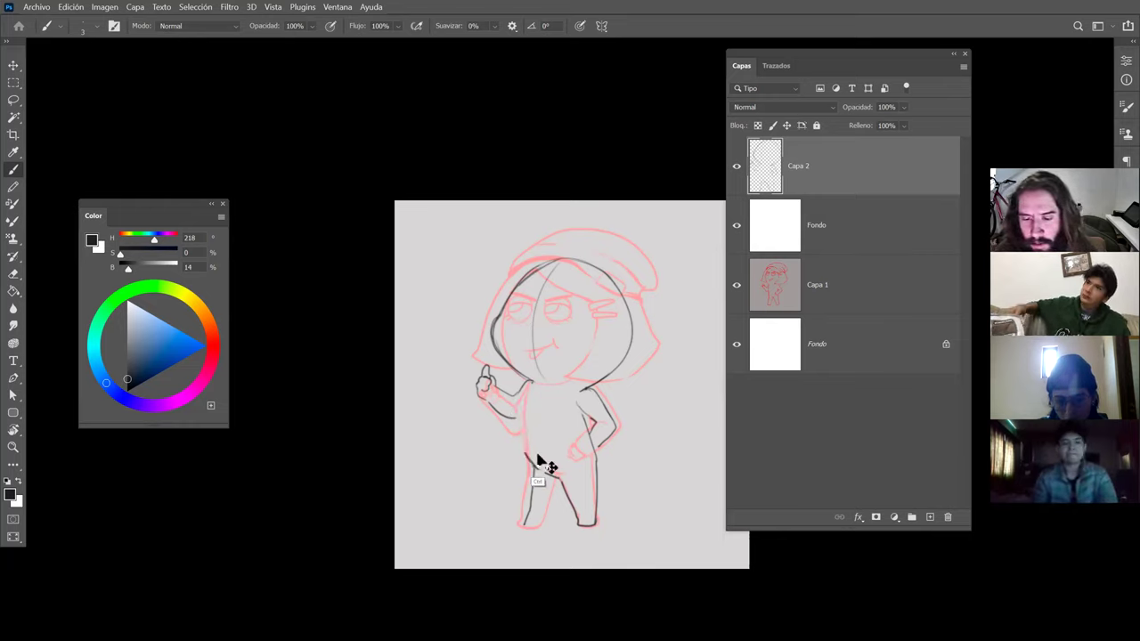
{"action": "left_click_drag", "start_coordinate": [524, 450], "coordinate": [538, 388]}
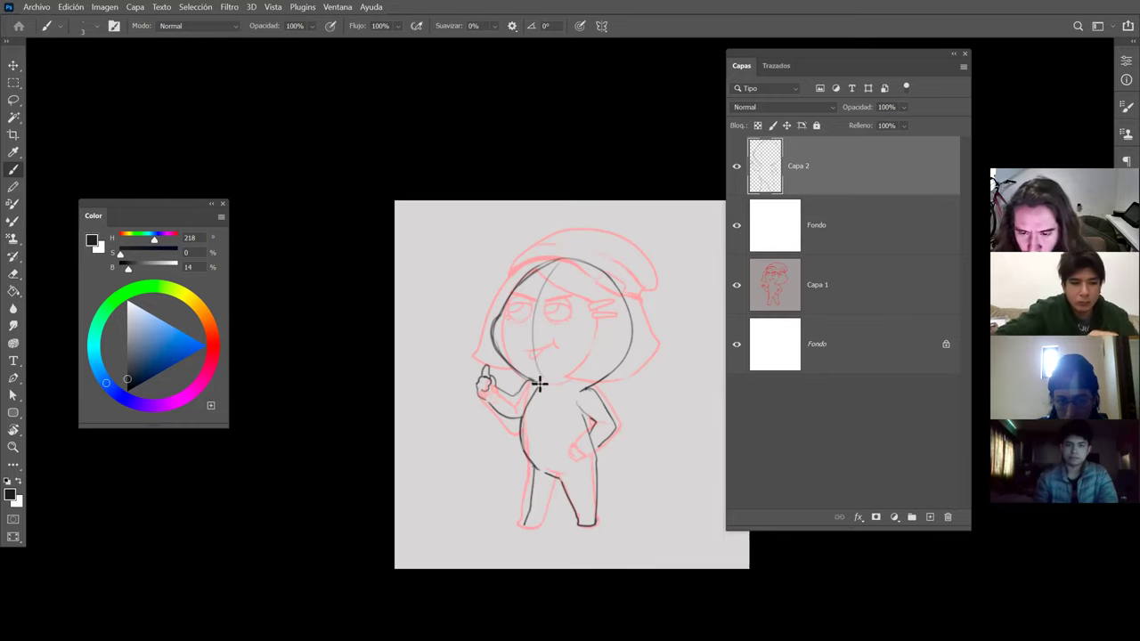
Tidy the neck line, draw the small right hand resting on the hip, and erase the right leg's outer line.
{"action": "key", "text": "e"}
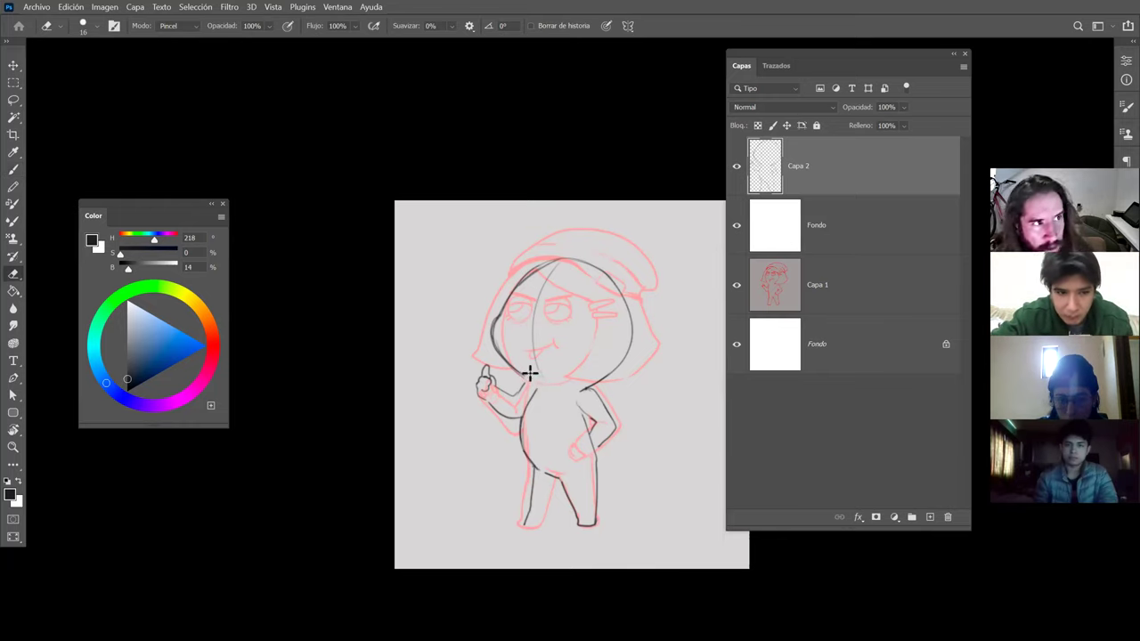
{"action": "key", "text": "b"}
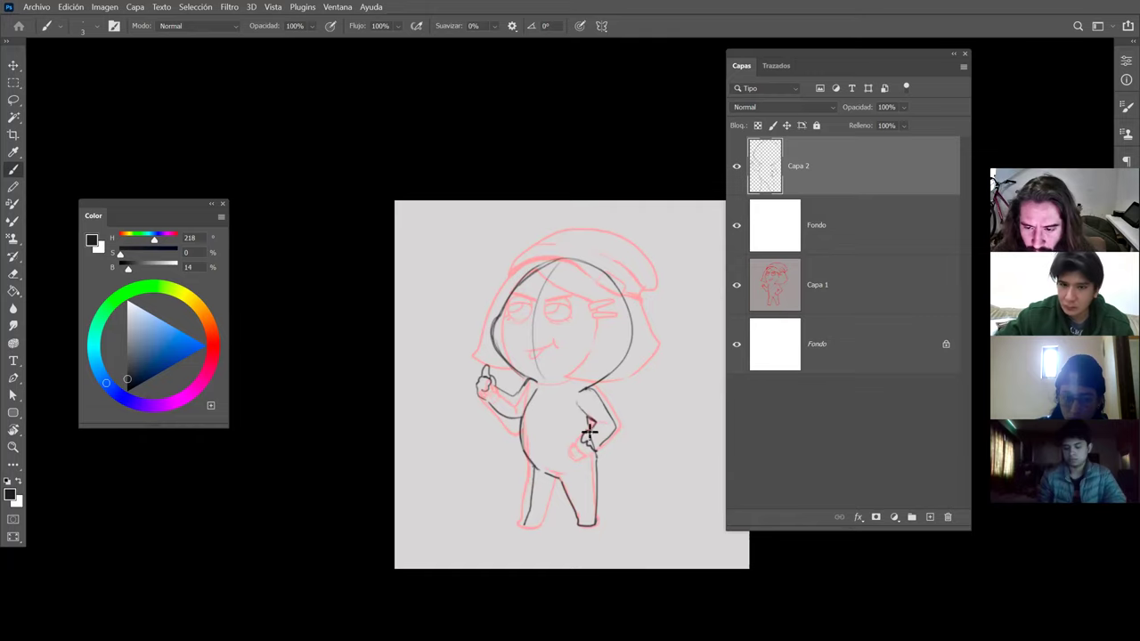
{"action": "left_click_drag", "start_coordinate": [597, 463], "coordinate": [594, 509]}
{"action": "key", "text": "e"}
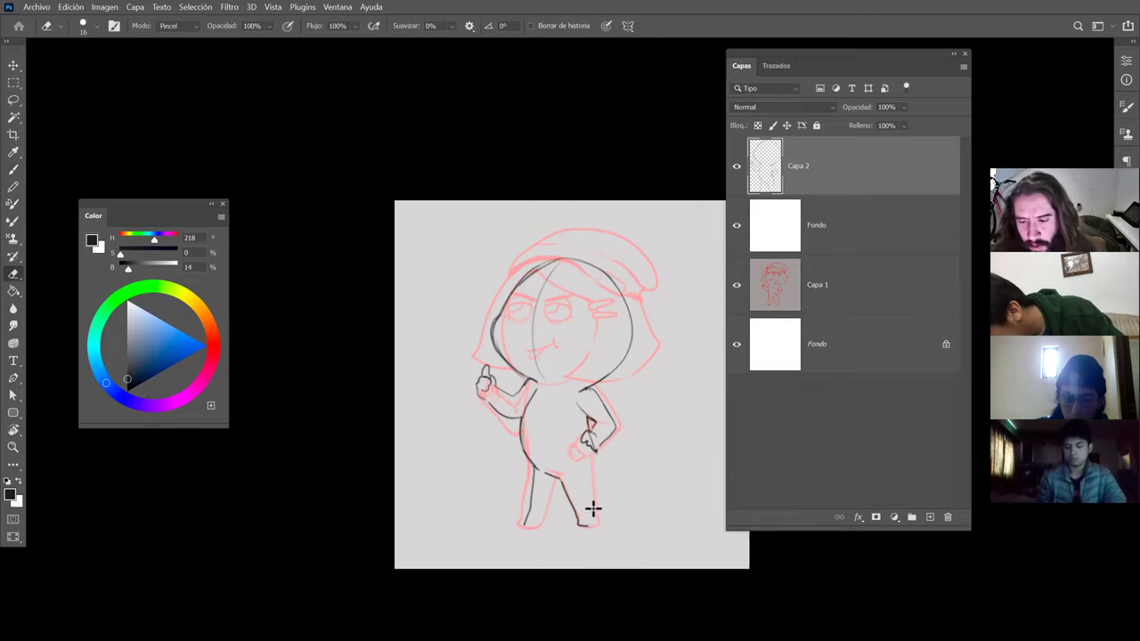
{"action": "key", "text": "b"}
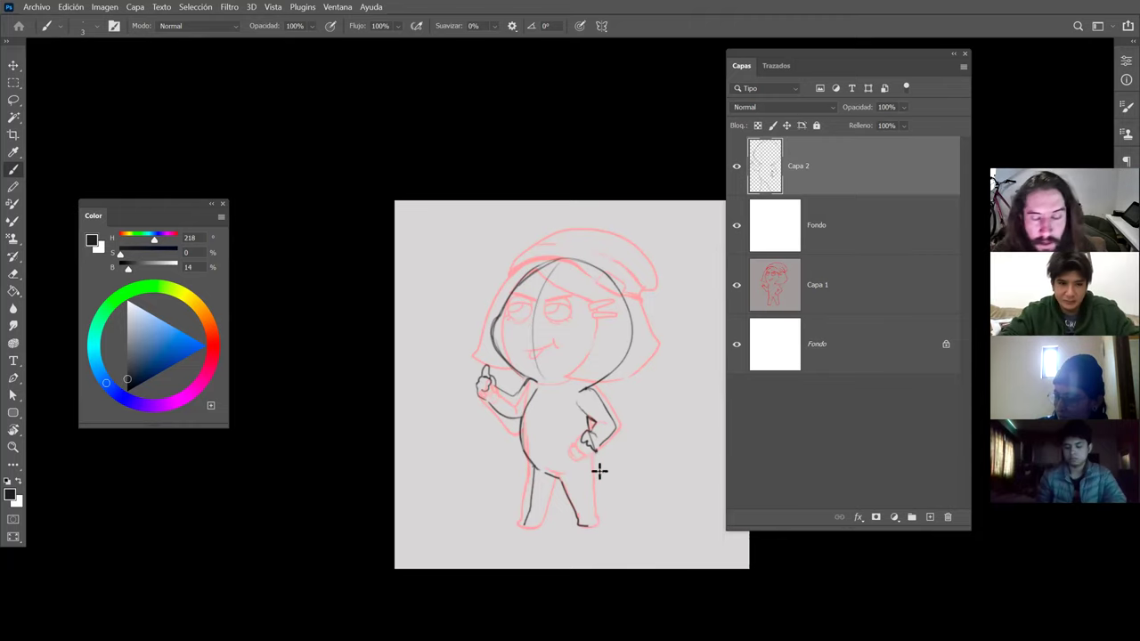
Erase the right leg's old inner line and foot, undoing the trial outer line and the belly extension.
{"action": "left_click_drag", "start_coordinate": [599, 475], "coordinate": [605, 500]}
{"action": "key", "text": "ctrl+z"}
{"action": "key", "text": "ctrl+z"}
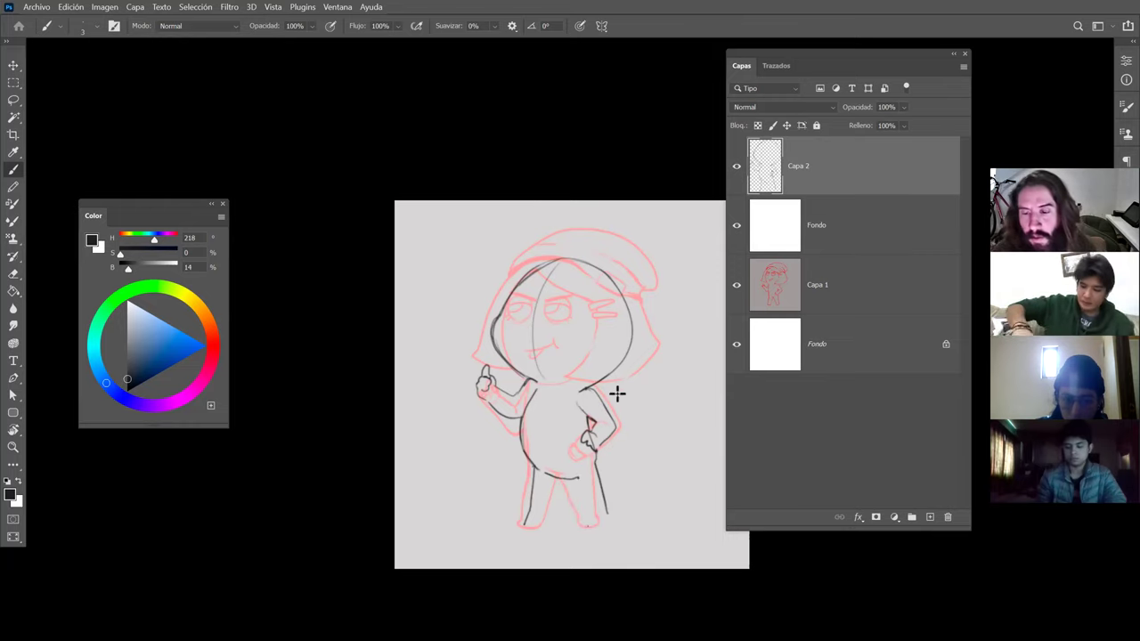
{"action": "key", "text": "ctrl+z"}
{"action": "key", "text": "e"}
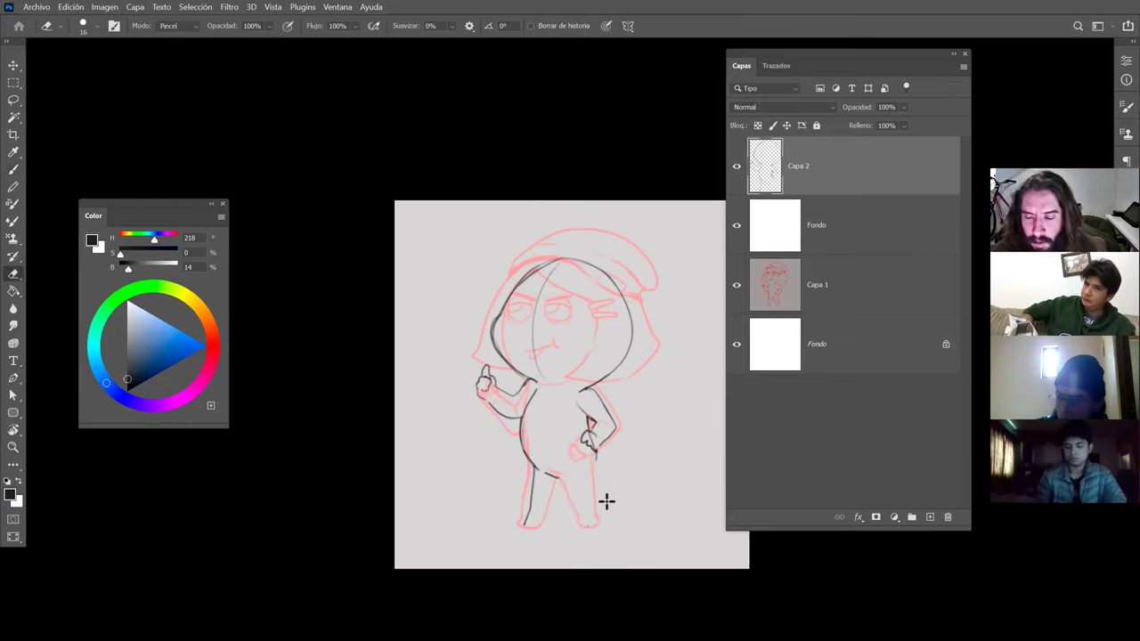
{"action": "key", "text": "b"}
{"action": "left_click_drag", "start_coordinate": [594, 464], "coordinate": [611, 519]}
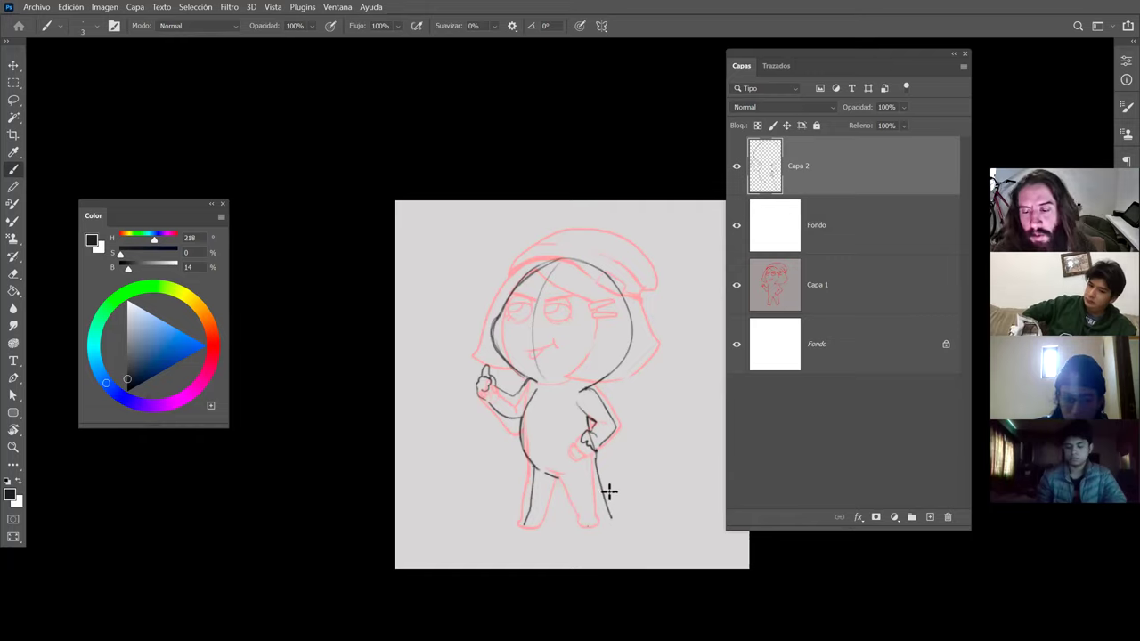
{"action": "key", "text": "ctrl+z"}
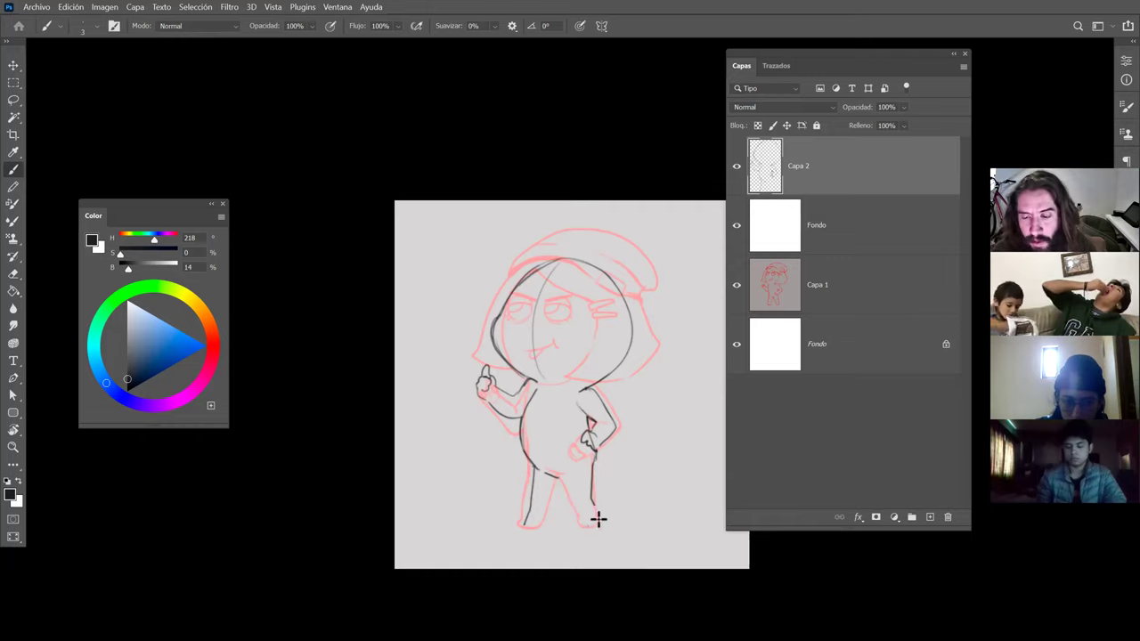
{"action": "left_click_drag", "start_coordinate": [562, 479], "coordinate": [584, 521]}
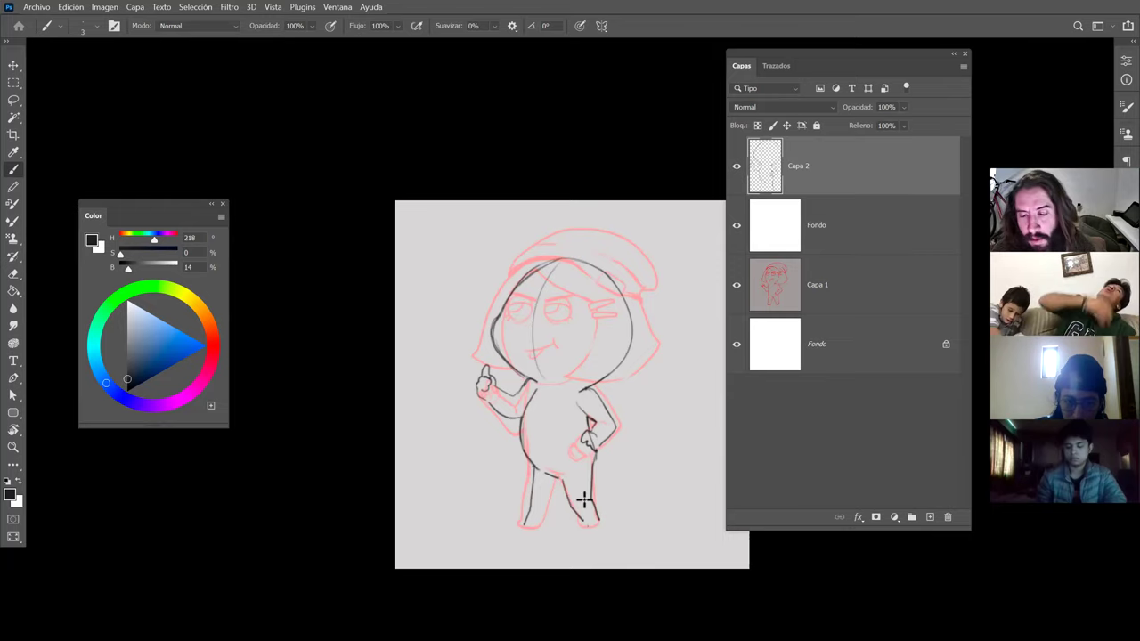
{"action": "key", "text": "ctrl+z"}
{"action": "key", "text": "ctrl+z"}
Redraw the right leg slanting inward from the hip with a near-vertical inner line and flat foot, and reinforce the crotch line.
{"action": "mouse_move", "coordinate": [596, 460]}
{"action": "left_mouse_down"}
{"action": "mouse_move", "coordinate": [587, 514]}
{"action": "mouse_move", "coordinate": [567, 518]}
{"action": "left_mouse_up"}
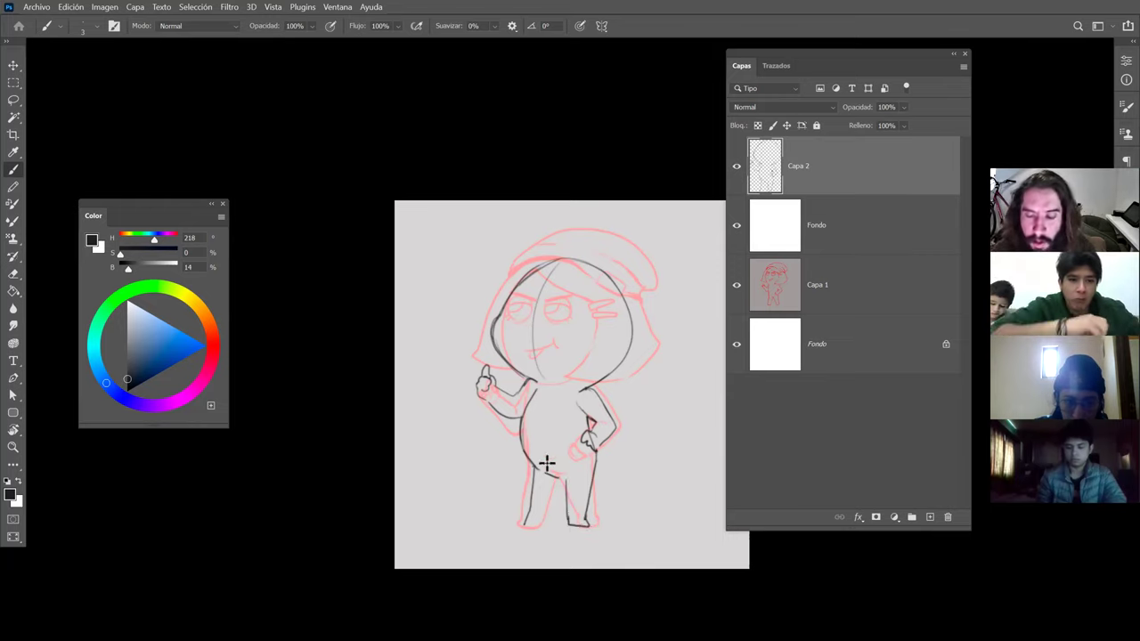
{"action": "key", "text": "e"}
{"action": "key", "text": "b"}
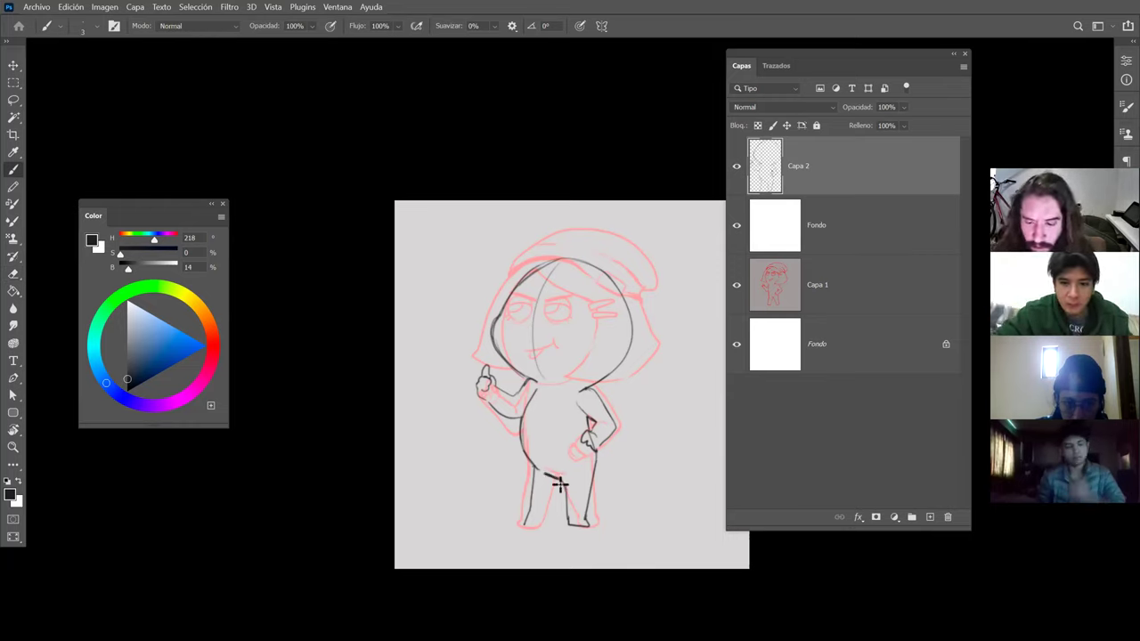
Draw the left leg's inner line from the crotch to the ankle, sketch its foot, and erase the foot line for reshaping.
{"action": "left_click_drag", "start_coordinate": [558, 477], "coordinate": [543, 522]}
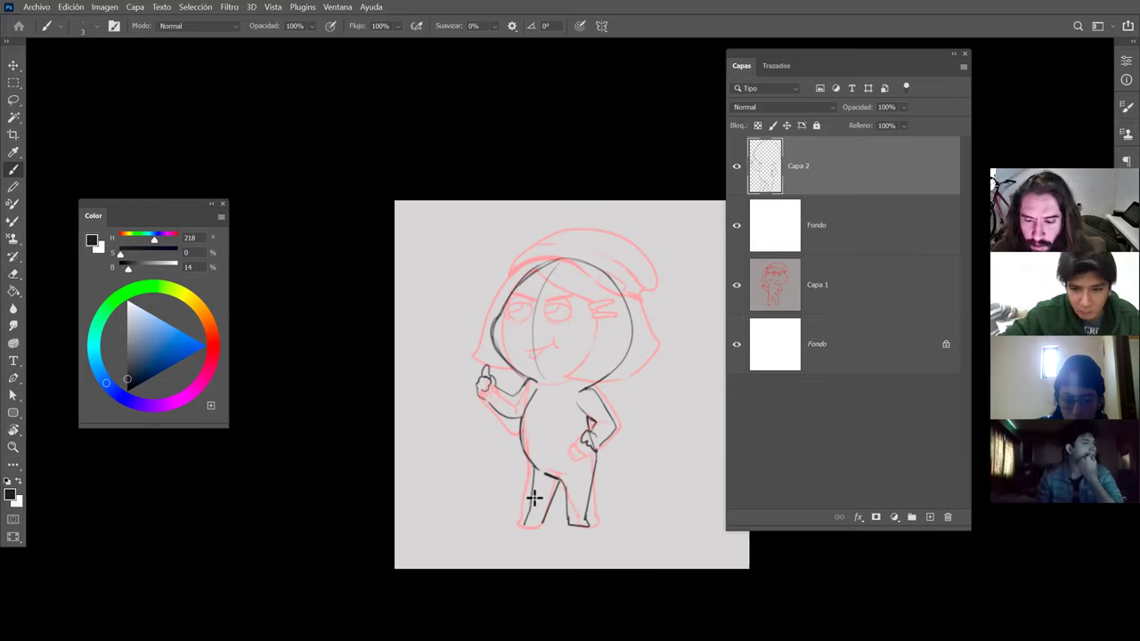
{"action": "left_click_drag", "start_coordinate": [522, 527], "coordinate": [540, 522]}
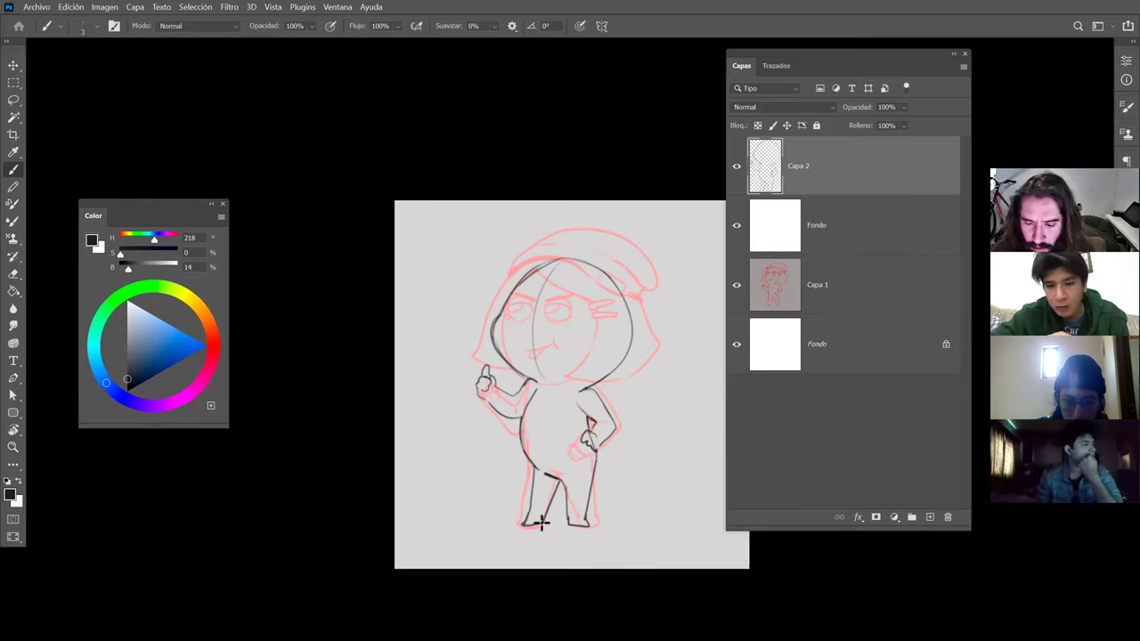
{"action": "key", "text": "e"}
{"action": "key", "text": "b"}
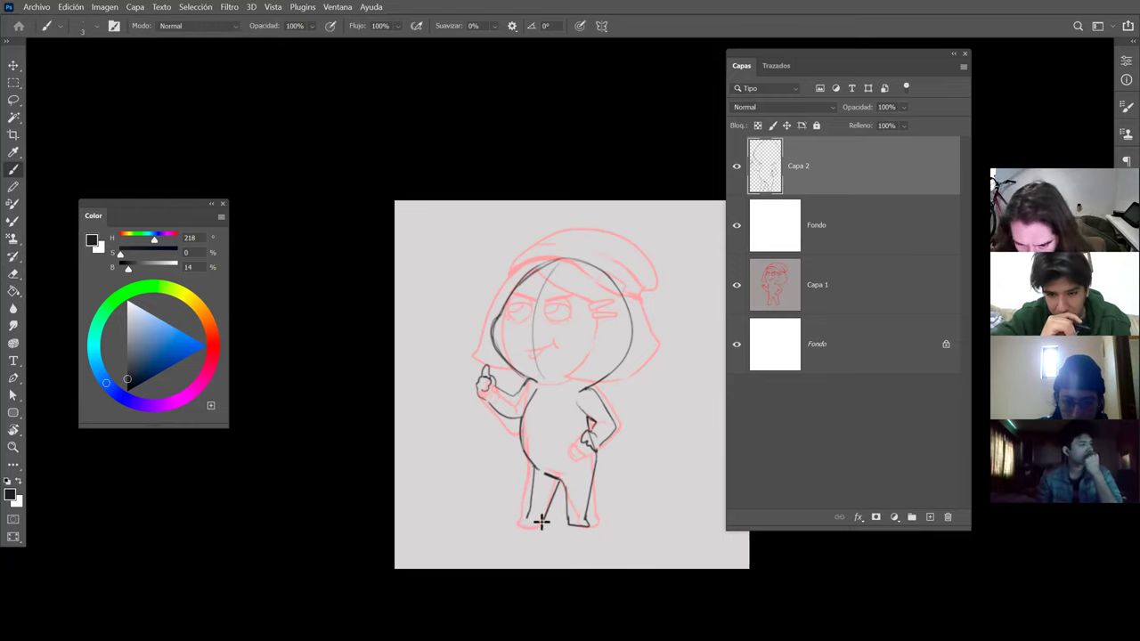
Redraw the contour of the leg and foot below the raised hand, cleaning up the stray lines with the eraser.
{"action": "mouse_move", "coordinate": [522, 523]}
{"action": "left_mouse_down"}
{"action": "mouse_move", "coordinate": [518, 441]}
{"action": "mouse_move", "coordinate": [534, 471]}
{"action": "mouse_move", "coordinate": [521, 438]}
{"action": "mouse_move", "coordinate": [522, 420]}
{"action": "mouse_move", "coordinate": [535, 467]}
{"action": "mouse_move", "coordinate": [535, 395]}
{"action": "left_mouse_up"}
{"action": "key", "text": "e"}
{"action": "key", "text": "b"}
{"action": "key", "text": "e"}
{"action": "key", "text": "b"}
{"action": "left_click_drag", "start_coordinate": [522, 441], "coordinate": [539, 389]}
{"action": "key", "text": "e"}
{"action": "key", "text": "b"}
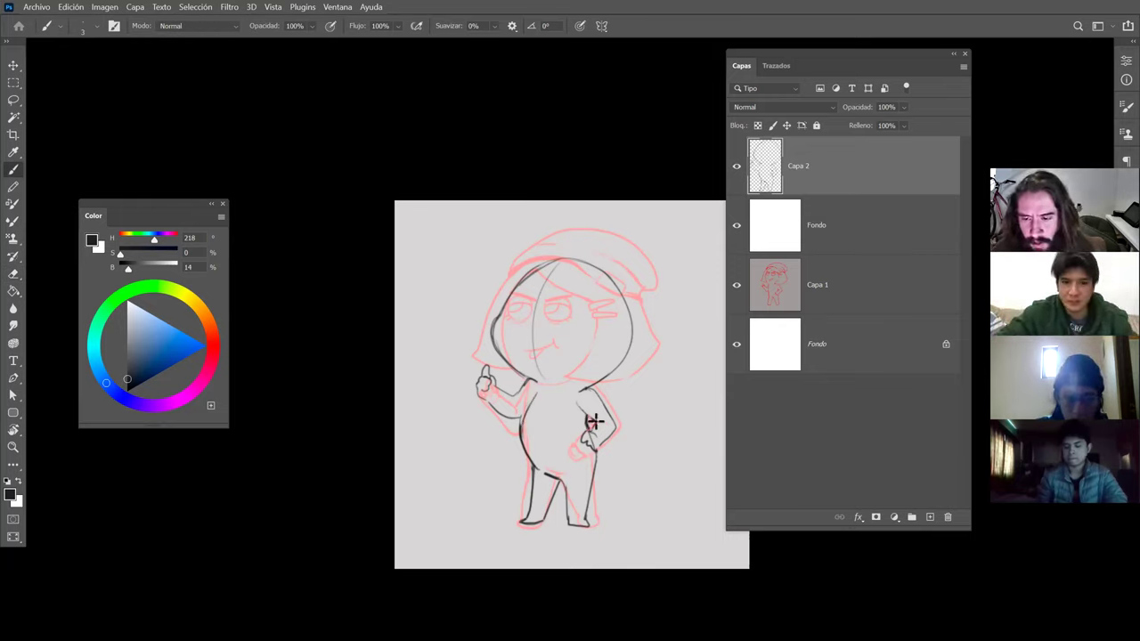
Erase the head contour on the side above the hip hand and redraw it with a slightly fuller cheek.
{"action": "key", "text": "e"}
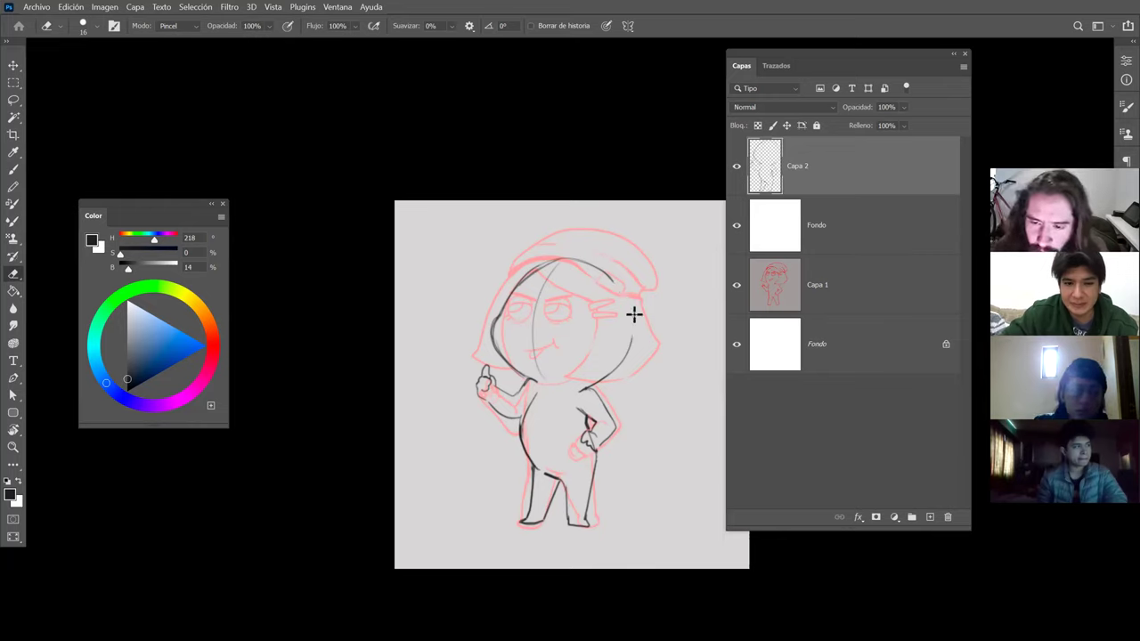
{"action": "key", "text": "b"}
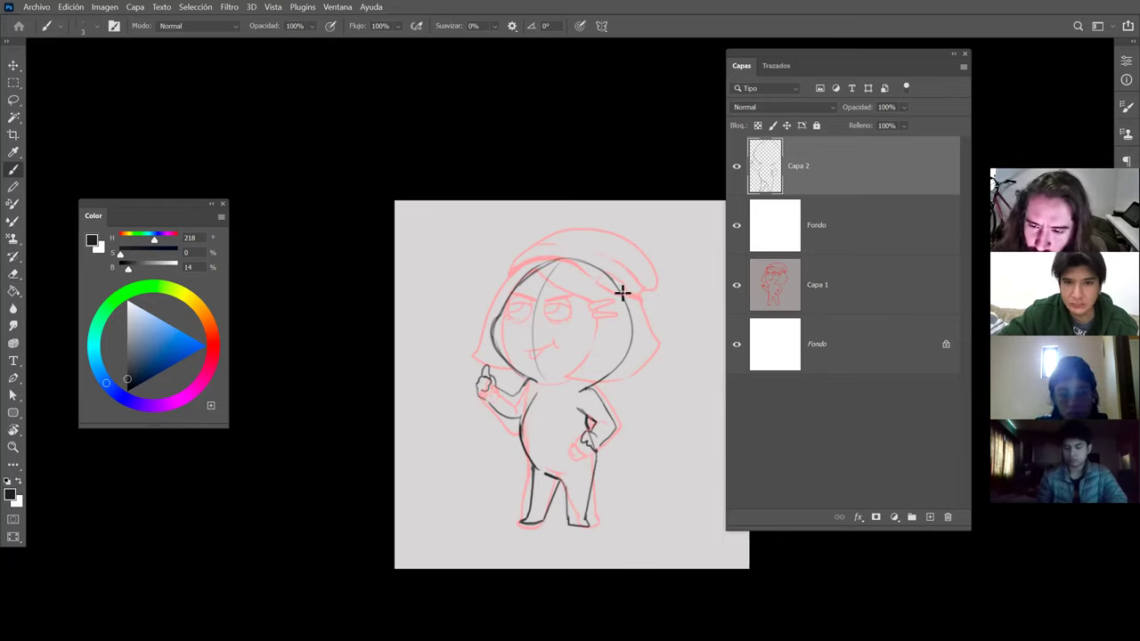
{"action": "key", "text": "e"}
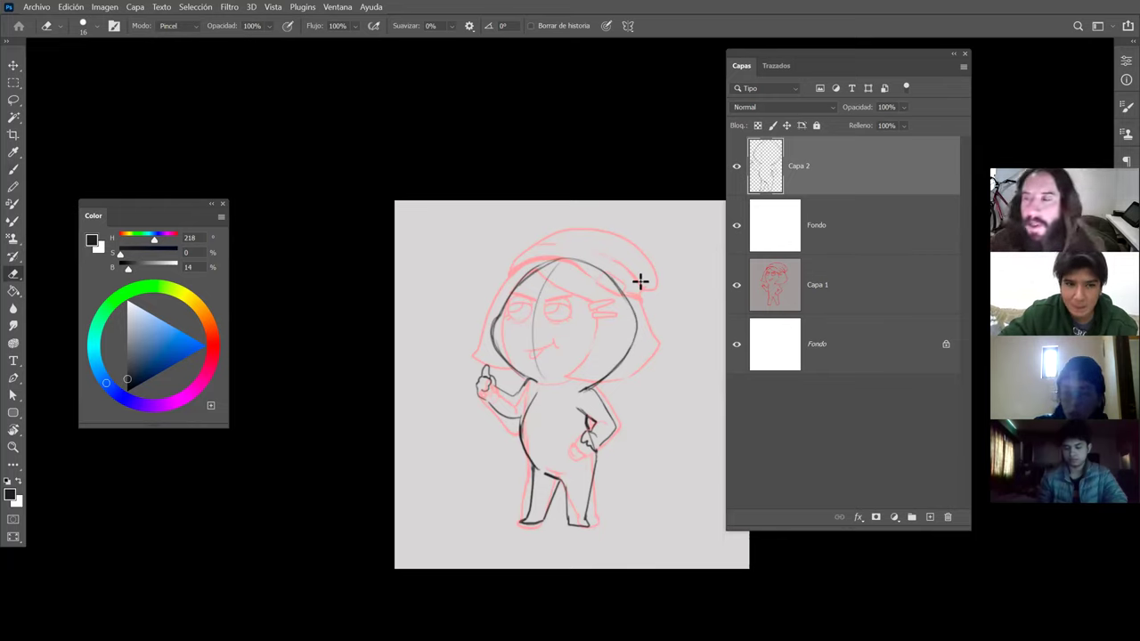
On a new layer, paint a thick green line of action curving through the head and zigzagging down to the feet.
{"action": "left_click", "coordinate": [930, 516]}
{"action": "left_click", "coordinate": [213, 343]}
{"action": "left_click", "coordinate": [159, 342]}
{"action": "left_click_drag", "start_coordinate": [158, 342], "coordinate": [159, 338]}
{"action": "key", "text": "b"}
{"action": "left_click_drag", "start_coordinate": [565, 258], "coordinate": [569, 281]}
{"action": "mouse_move", "coordinate": [559, 374]}
{"action": "left_mouse_down"}
{"action": "mouse_move", "coordinate": [568, 272]}
{"action": "mouse_move", "coordinate": [557, 339]}
{"action": "mouse_move", "coordinate": [552, 303]}
{"action": "mouse_move", "coordinate": [563, 385]}
{"action": "mouse_move", "coordinate": [537, 444]}
{"action": "left_mouse_up"}
{"action": "key", "text": "ctrl+z"}
{"action": "left_click", "coordinate": [137, 288]}
{"action": "key", "text": "ctrl+z"}
{"action": "mouse_move", "coordinate": [563, 385]}
{"action": "left_mouse_down"}
{"action": "mouse_move", "coordinate": [540, 420]}
{"action": "mouse_move", "coordinate": [573, 470]}
{"action": "left_mouse_up"}
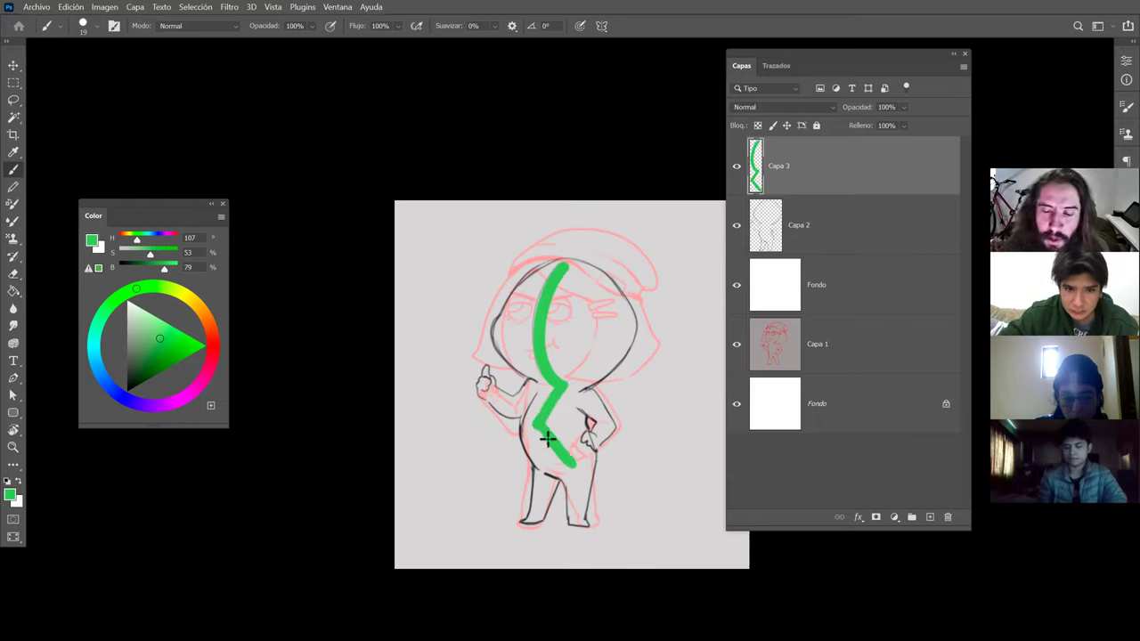
{"action": "left_click_drag", "start_coordinate": [572, 465], "coordinate": [541, 531]}
Erase the head section of the green line of action, keeping the zigzag from the neck down.
{"action": "key", "text": "e"}
{"action": "mouse_move", "coordinate": [542, 377]}
{"action": "left_mouse_down"}
{"action": "mouse_move", "coordinate": [535, 369]}
{"action": "mouse_move", "coordinate": [564, 265]}
{"action": "left_mouse_up"}
{"action": "key", "text": "b"}
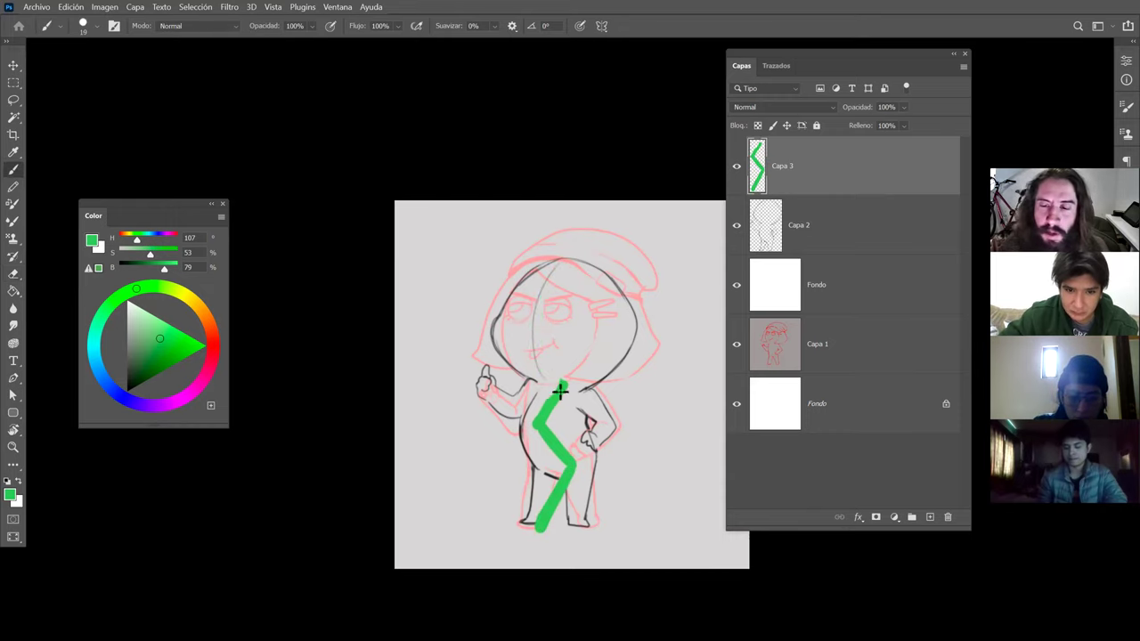
{"action": "left_click_drag", "start_coordinate": [560, 392], "coordinate": [561, 264]}
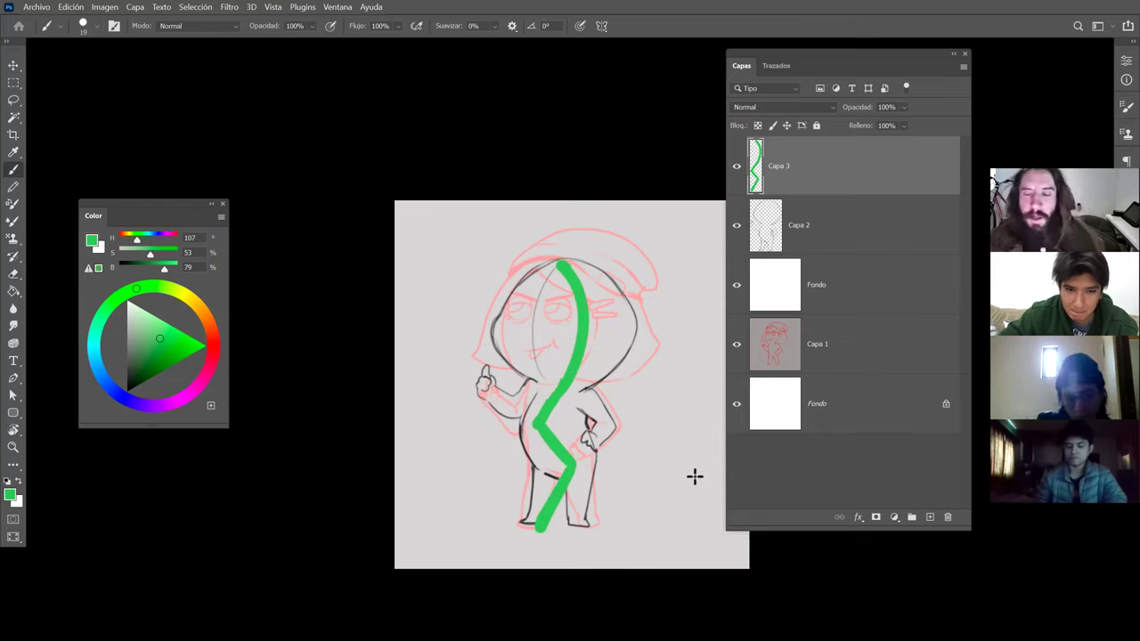
{"action": "key", "text": "ctrl+z"}
{"action": "left_click_drag", "start_coordinate": [560, 383], "coordinate": [566, 265]}
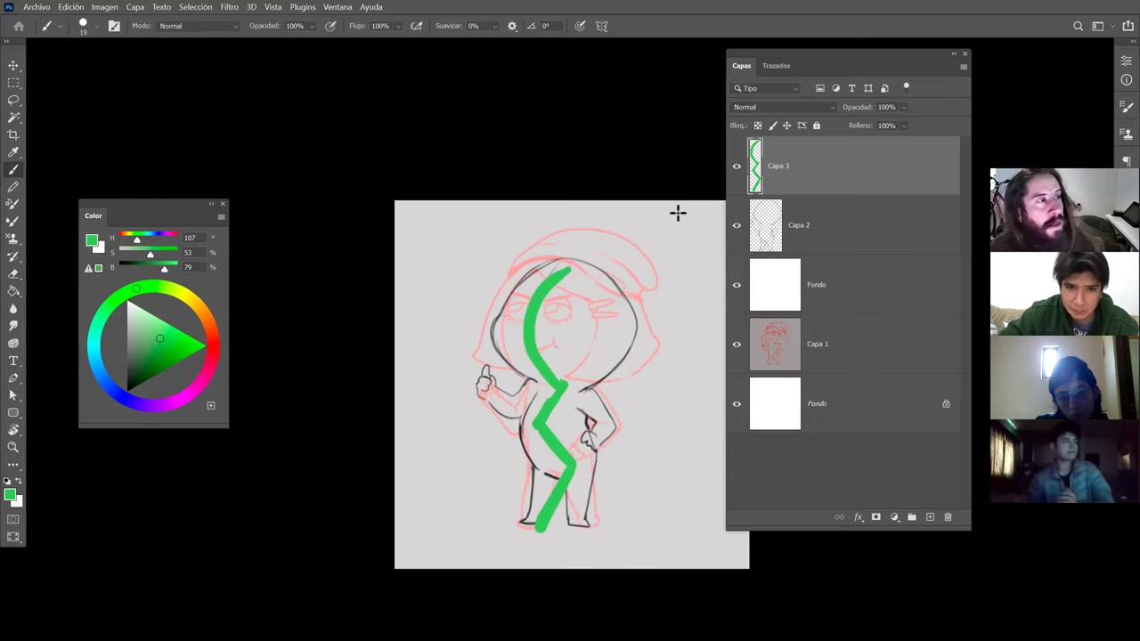
{"action": "key", "text": "ctrl+z"}
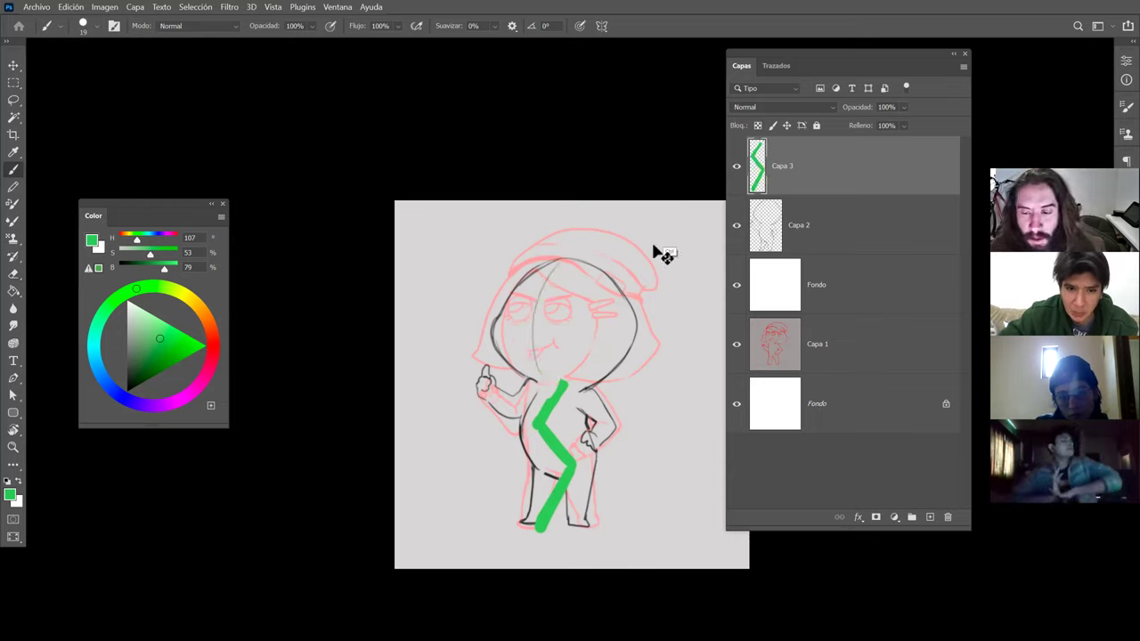
{"action": "mouse_move", "coordinate": [557, 385]}
{"action": "left_mouse_down"}
{"action": "mouse_move", "coordinate": [578, 288]}
{"action": "mouse_move", "coordinate": [555, 262]}
{"action": "left_mouse_up"}
{"action": "key", "text": "ctrl+z"}
Paint a green centre line curving from the neck up the head and an arched eye line across the face.
{"action": "mouse_move", "coordinate": [559, 384]}
{"action": "left_mouse_down"}
{"action": "mouse_move", "coordinate": [583, 348]}
{"action": "mouse_move", "coordinate": [543, 262]}
{"action": "left_mouse_up"}
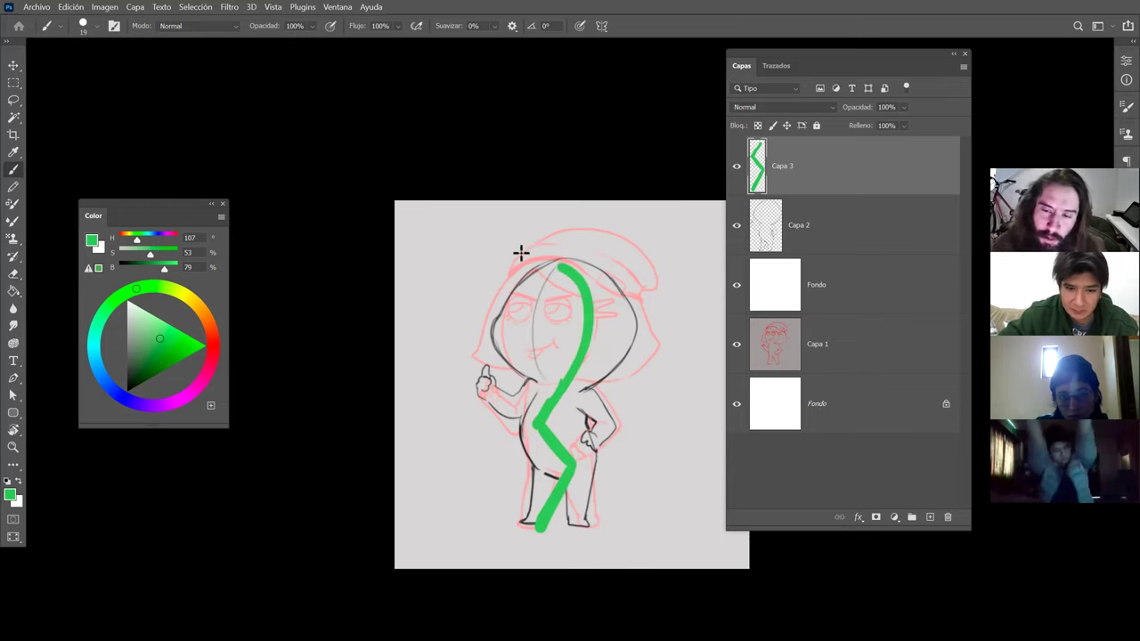
{"action": "left_click_drag", "start_coordinate": [509, 322], "coordinate": [486, 339]}
{"action": "left_click_drag", "start_coordinate": [605, 300], "coordinate": [637, 311]}
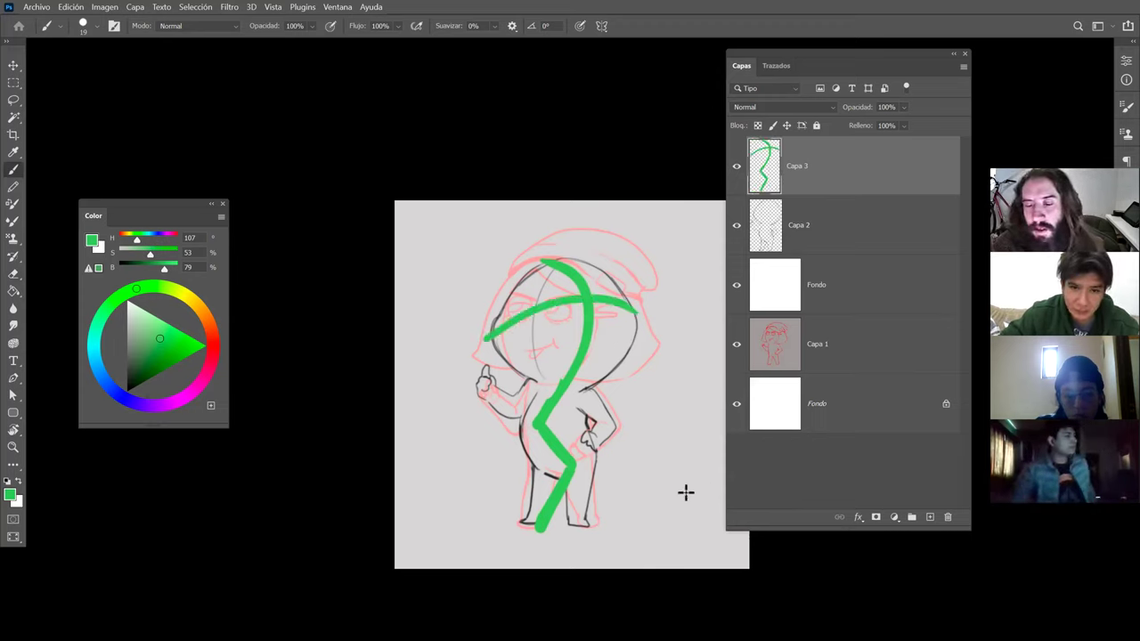
Hide the green guide layer Capa 3 and make the line art layer Capa 2 active.
{"action": "left_click", "coordinate": [736, 166]}
{"action": "key", "text": "v"}
{"action": "left_click", "coordinate": [510, 326]}
Erase the cheek contour above the raised hand and redraw it as a smooth curve in near-black grey.
{"action": "key", "text": "e"}
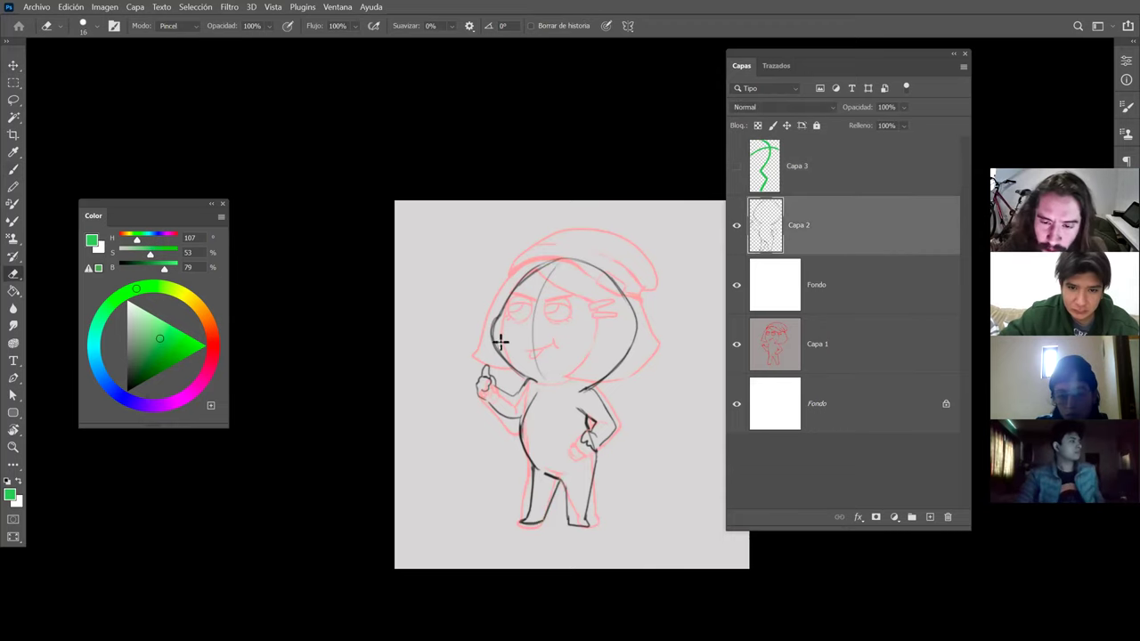
{"action": "key", "text": "b"}
{"action": "left_click_drag", "start_coordinate": [522, 377], "coordinate": [504, 304]}
{"action": "key", "text": "ctrl+z"}
{"action": "left_click", "coordinate": [527, 380], "text": "alt"}
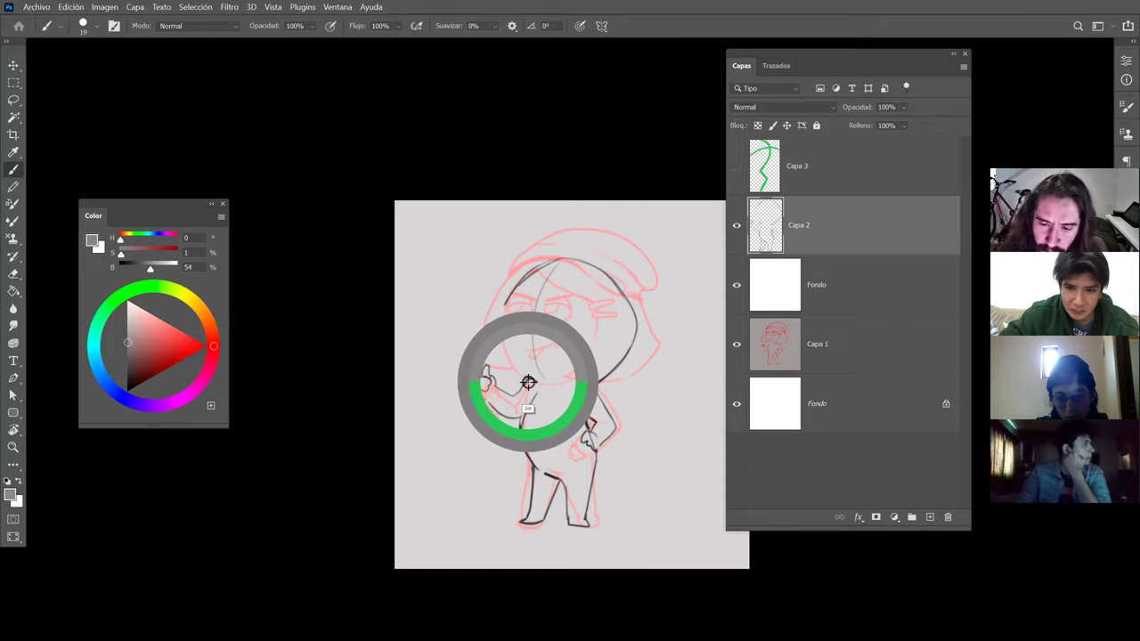
{"action": "left_click_drag", "start_coordinate": [129, 367], "coordinate": [119, 374]}
{"action": "mouse_move", "coordinate": [520, 350]}
{"action": "left_mouse_down"}
{"action": "mouse_move", "coordinate": [509, 350]}
{"action": "mouse_move", "coordinate": [504, 300]}
{"action": "left_mouse_up"}
{"action": "key", "text": "ctrl+z"}
{"action": "left_click_drag", "start_coordinate": [525, 379], "coordinate": [504, 308]}
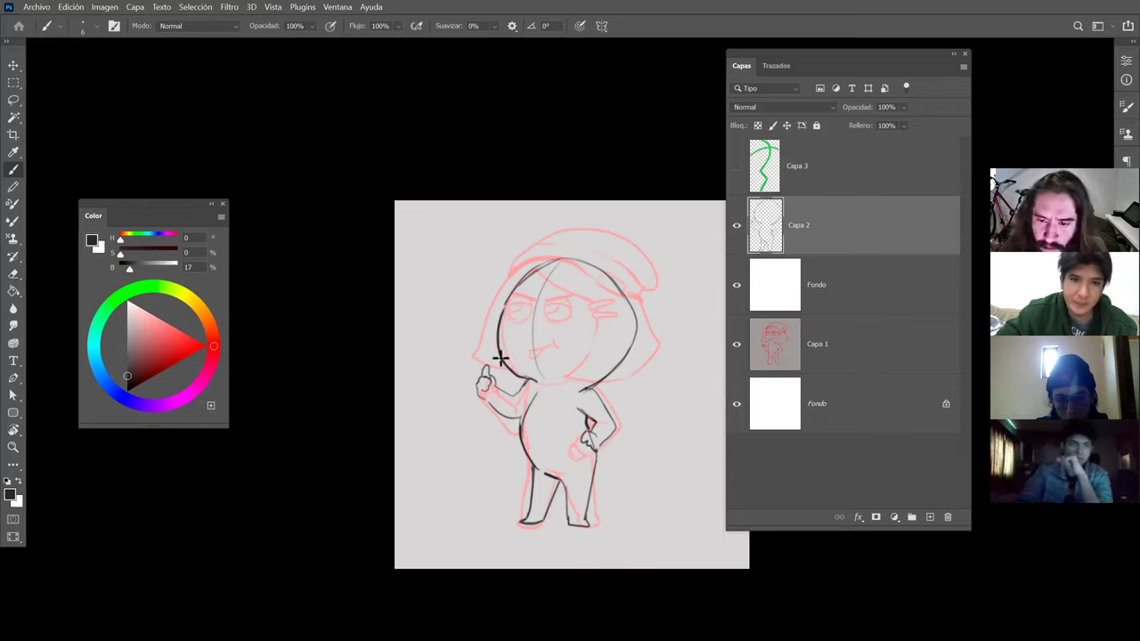
Refine the forehead and brow contour on the head's far side, checking it against the green guide layer.
{"action": "mouse_move", "coordinate": [627, 306]}
{"action": "left_mouse_down"}
{"action": "mouse_move", "coordinate": [597, 267]}
{"action": "mouse_move", "coordinate": [608, 282]}
{"action": "left_mouse_up"}
{"action": "key", "text": "e"}
{"action": "key", "text": "b"}
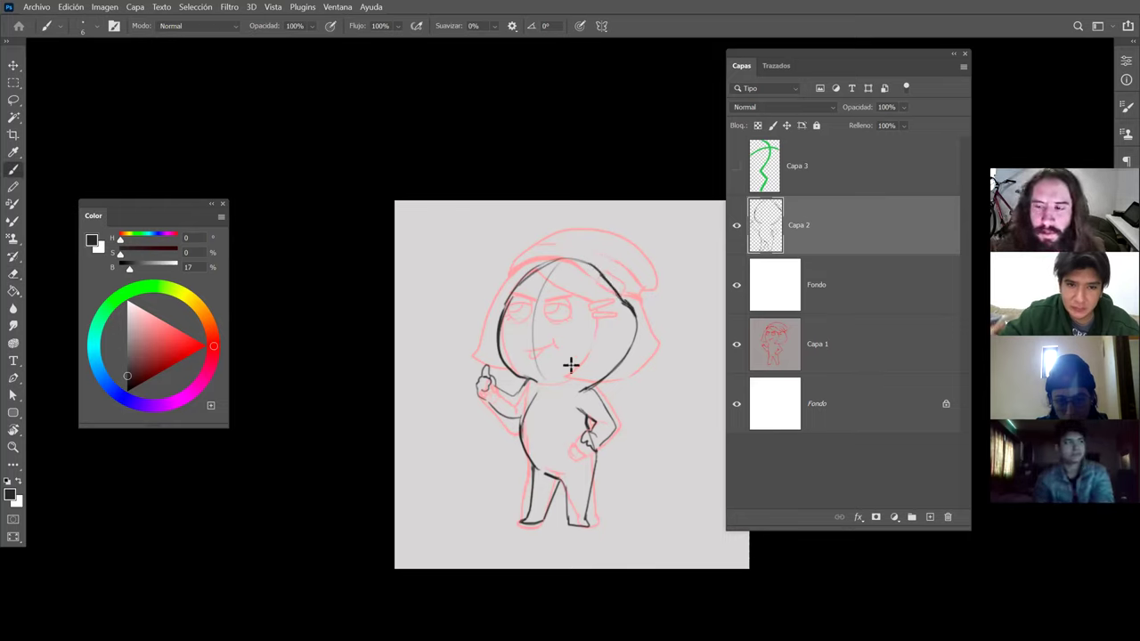
{"action": "left_click", "coordinate": [737, 166]}
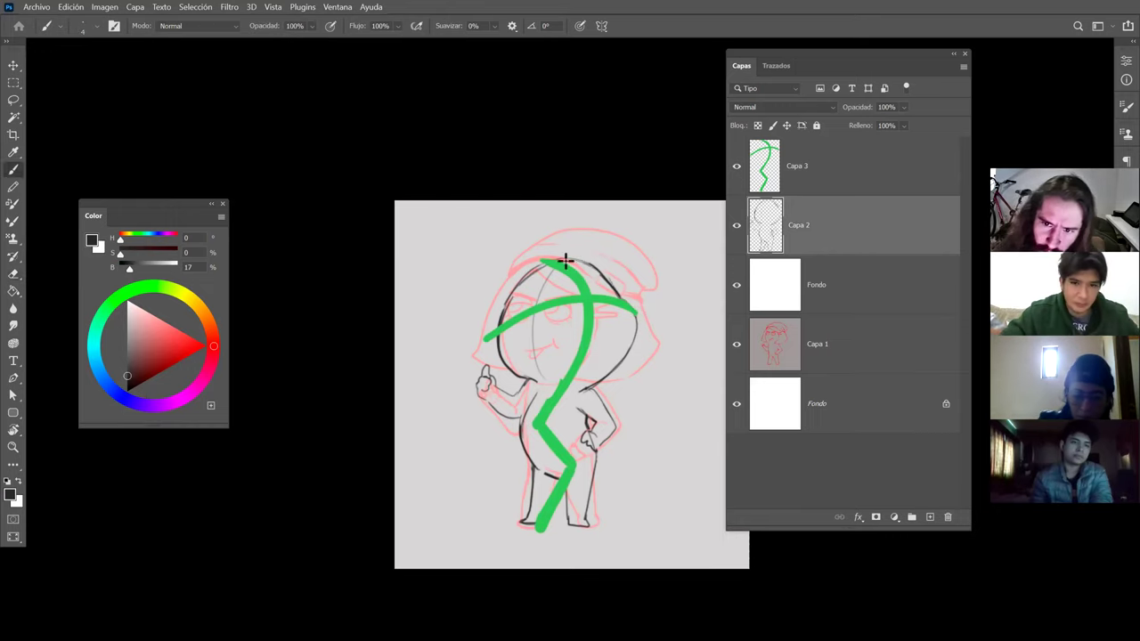
{"action": "left_click", "coordinate": [737, 166]}
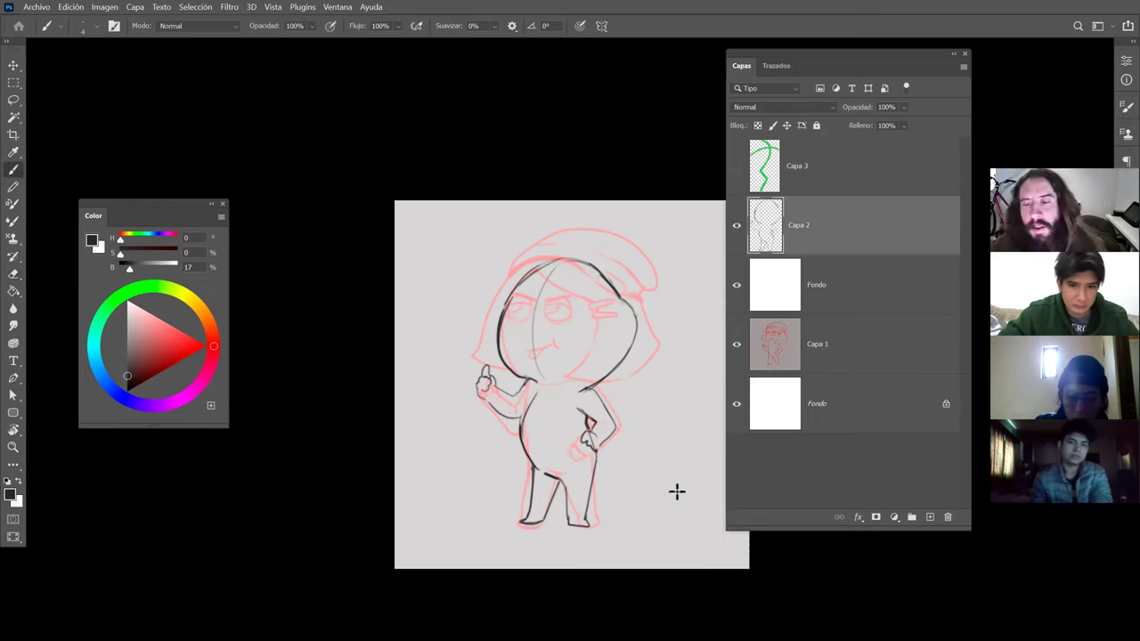
{"action": "right_click", "coordinate": [625, 307], "text": "alt"}
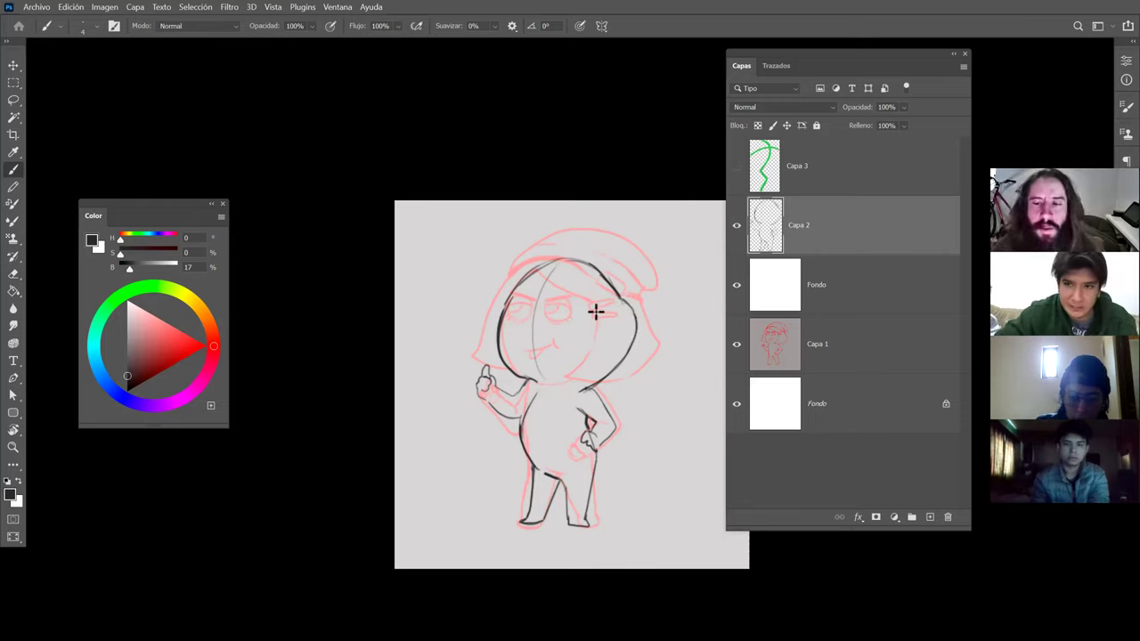
Show the green guide layer Capa 3 and lower its opacity to 25%.
{"action": "left_click", "coordinate": [736, 165]}
{"action": "left_click", "coordinate": [838, 167]}
{"action": "left_click", "coordinate": [904, 107]}
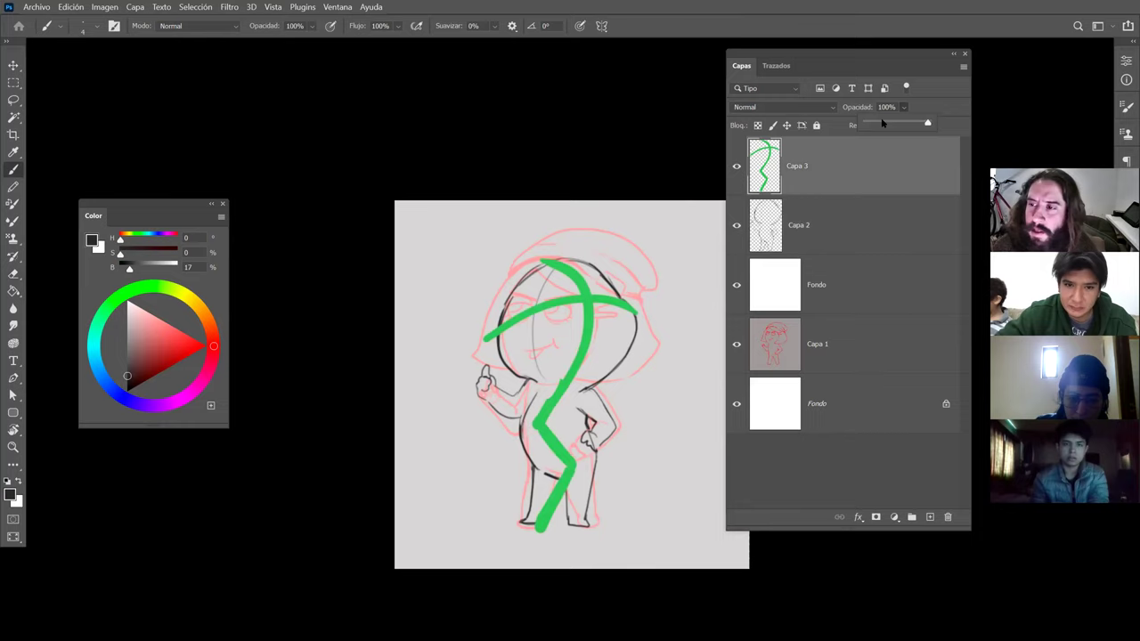
{"action": "mouse_move", "coordinate": [869, 125]}
{"action": "left_mouse_down"}
{"action": "mouse_move", "coordinate": [869, 151]}
{"action": "mouse_move", "coordinate": [871, 125]}
{"action": "mouse_move", "coordinate": [880, 131]}
{"action": "left_mouse_up"}
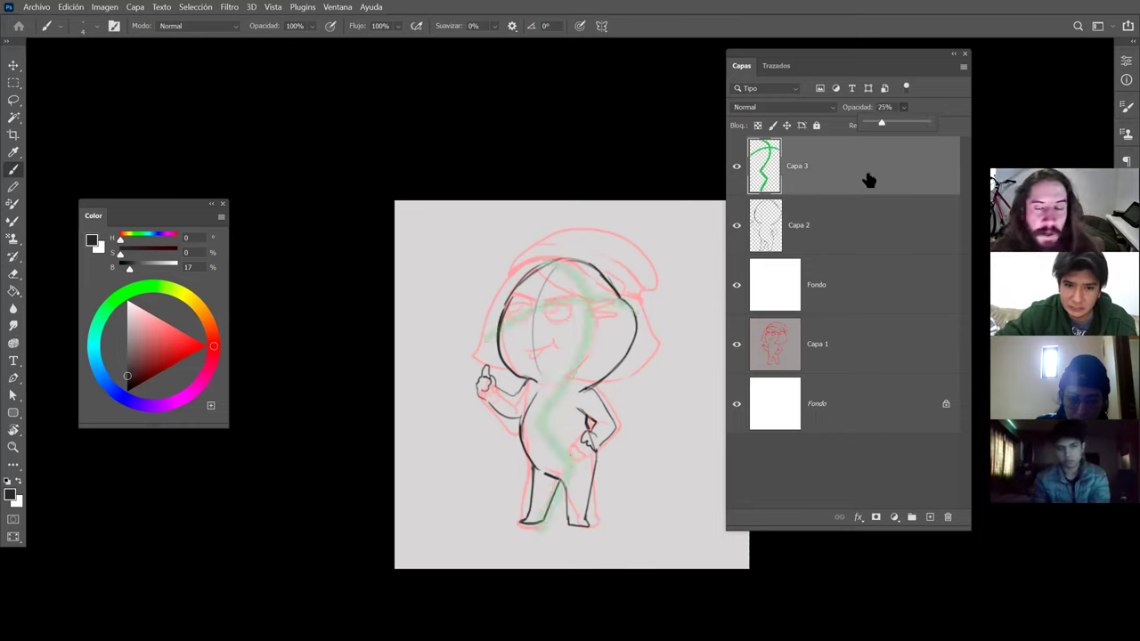
On a new layer above Capa 2, draw both eyes along the green eye line and a short mouth stroke beneath them.
{"action": "left_click", "coordinate": [815, 230]}
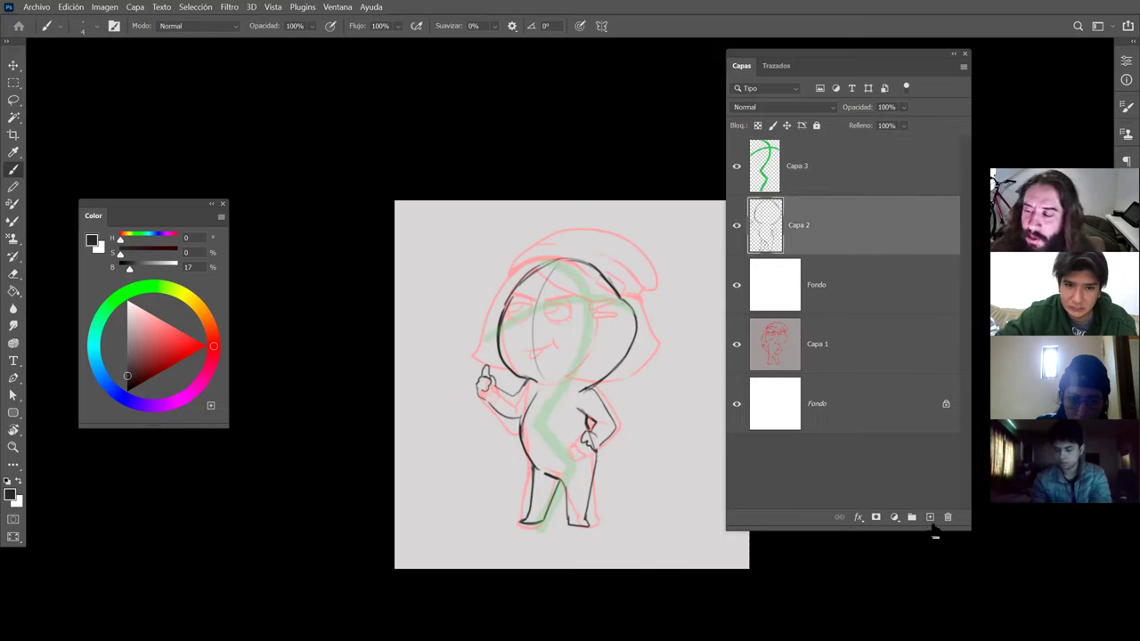
{"action": "left_click", "coordinate": [930, 517]}
{"action": "mouse_move", "coordinate": [605, 291]}
{"action": "left_mouse_down"}
{"action": "mouse_move", "coordinate": [615, 297]}
{"action": "mouse_move", "coordinate": [565, 295]}
{"action": "mouse_move", "coordinate": [577, 304]}
{"action": "mouse_move", "coordinate": [566, 313]}
{"action": "mouse_move", "coordinate": [573, 295]}
{"action": "mouse_move", "coordinate": [559, 298]}
{"action": "left_mouse_up"}
{"action": "key", "text": "e"}
{"action": "key", "text": "b"}
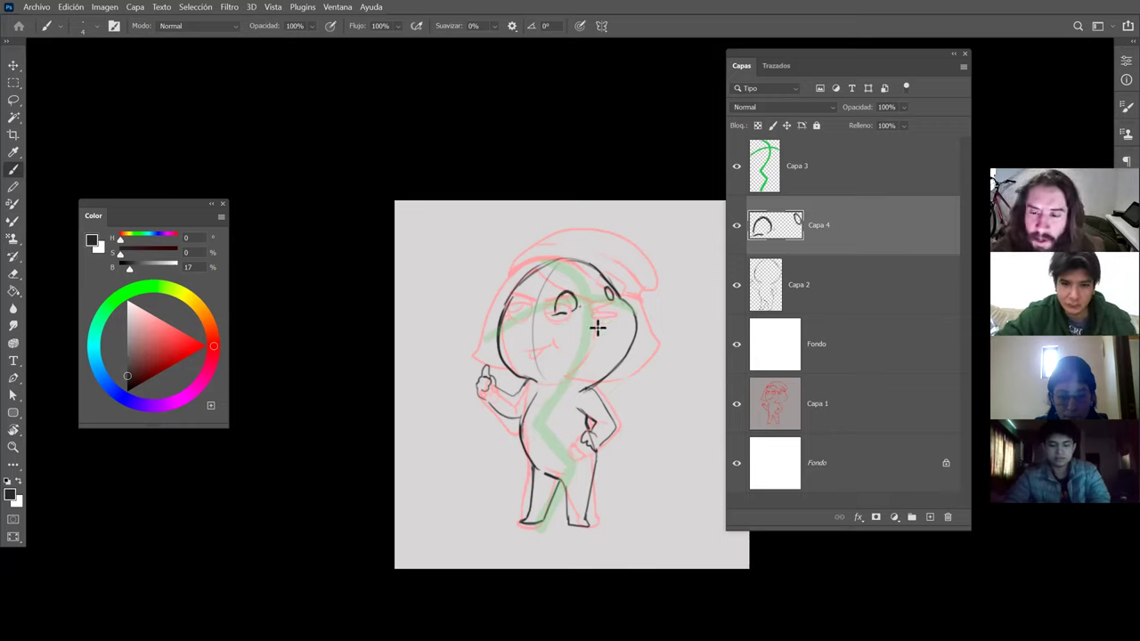
{"action": "left_click_drag", "start_coordinate": [595, 321], "coordinate": [613, 312]}
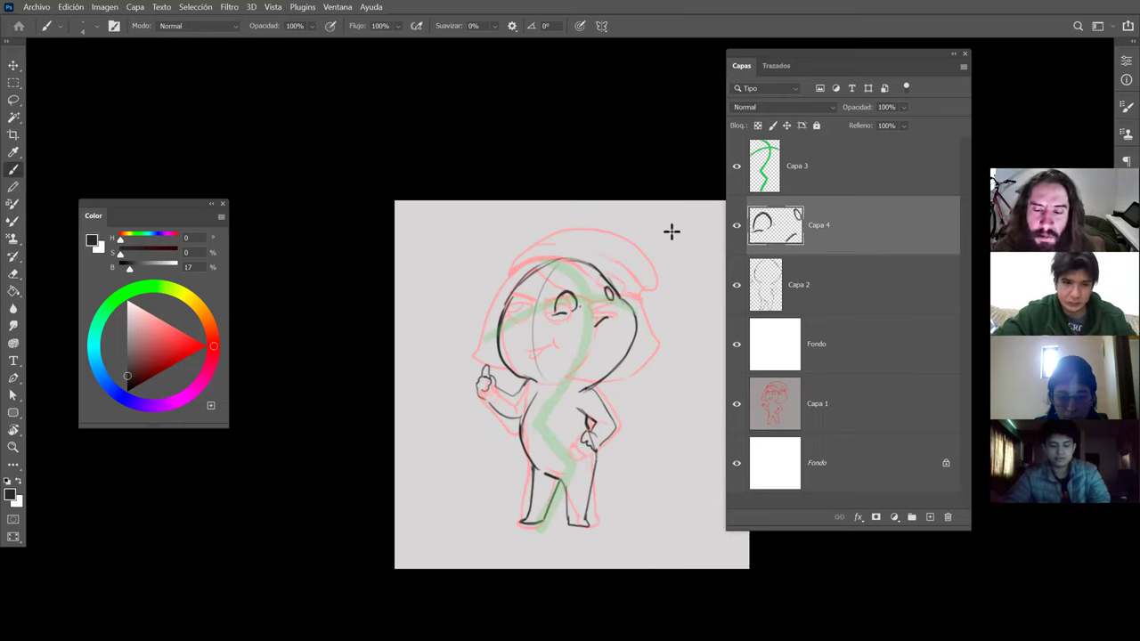
Redraw the raised hand's thumb on the line art layer Capa 2.
{"action": "key", "text": "e"}
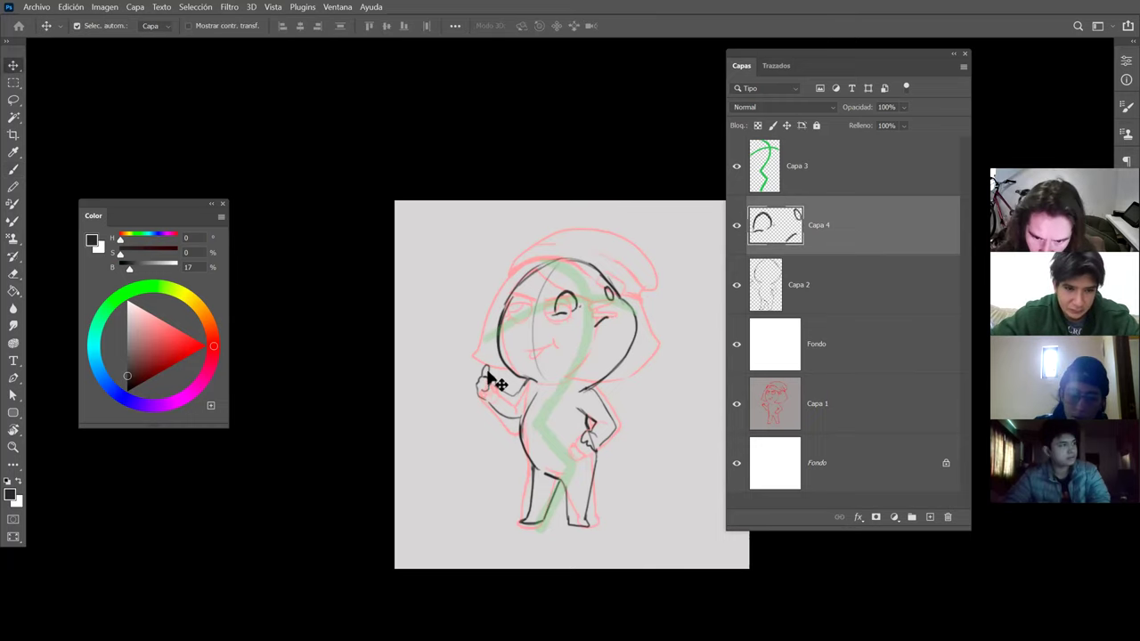
{"action": "key", "text": "alt+bracketleft"}
{"action": "key", "text": "b"}
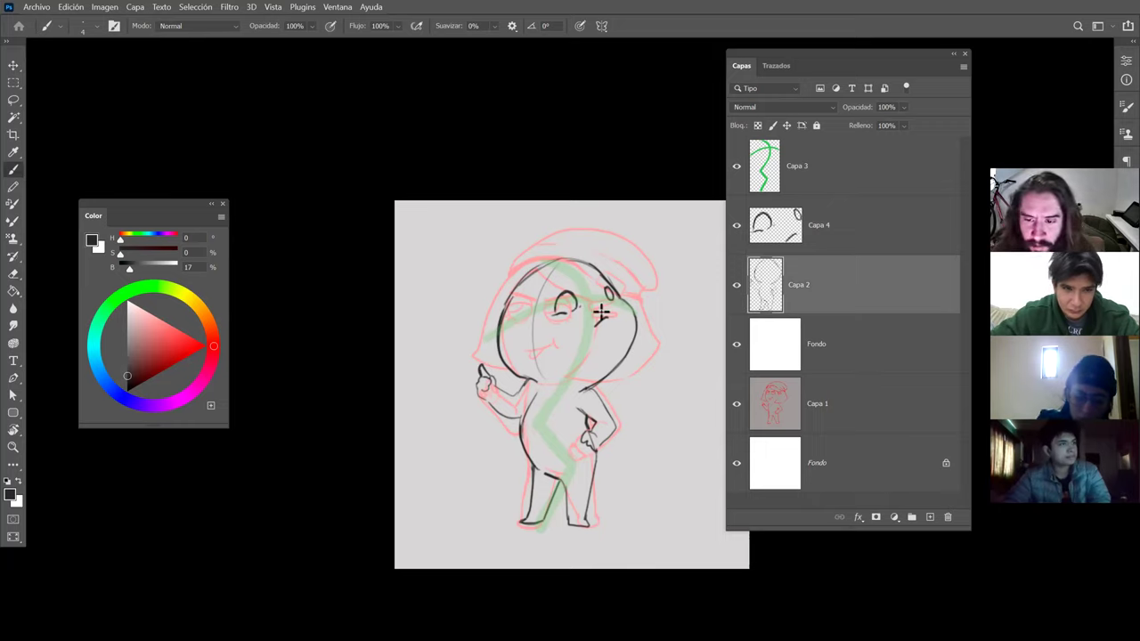
Erase the mouth on Capa 4, redraw it as a wider smile and add detail inside the eyes.
{"action": "key", "text": "e"}
{"action": "key", "text": "alt+bracketright"}
{"action": "key", "text": "b"}
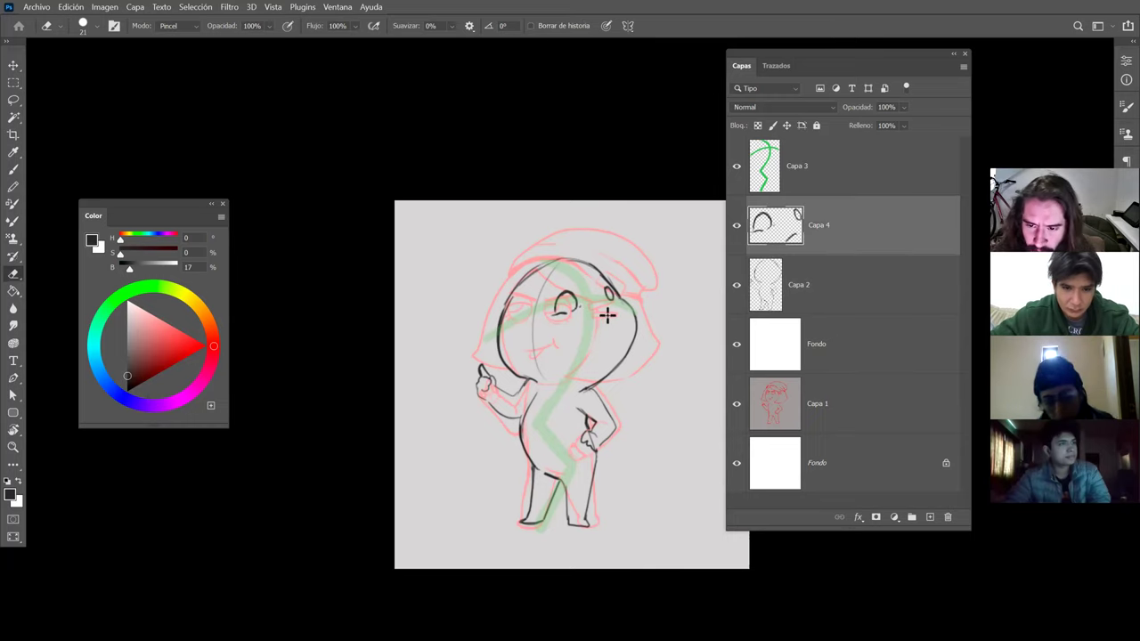
{"action": "mouse_move", "coordinate": [600, 329]}
{"action": "left_mouse_down"}
{"action": "mouse_move", "coordinate": [619, 312]}
{"action": "mouse_move", "coordinate": [584, 319]}
{"action": "mouse_move", "coordinate": [615, 312]}
{"action": "mouse_move", "coordinate": [611, 320]}
{"action": "left_mouse_up"}
{"action": "key", "text": "ctrl+z"}
{"action": "key", "text": "ctrl+z"}
{"action": "key", "text": "ctrl+z"}
{"action": "key", "text": "ctrl+z"}
{"action": "key", "text": "ctrl+z"}
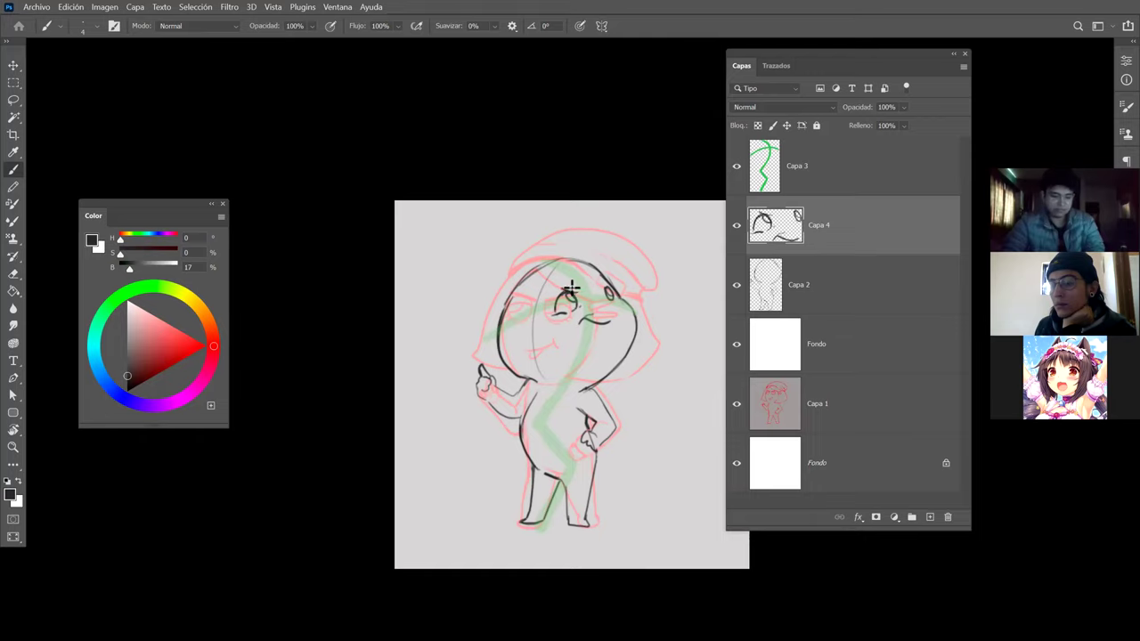
Draw expressive eyebrows above both eyes on Capa 4, cleaning their shape with the eraser.
{"action": "mouse_move", "coordinate": [578, 291]}
{"action": "left_mouse_down"}
{"action": "mouse_move", "coordinate": [566, 287]}
{"action": "mouse_move", "coordinate": [617, 285]}
{"action": "left_mouse_up"}
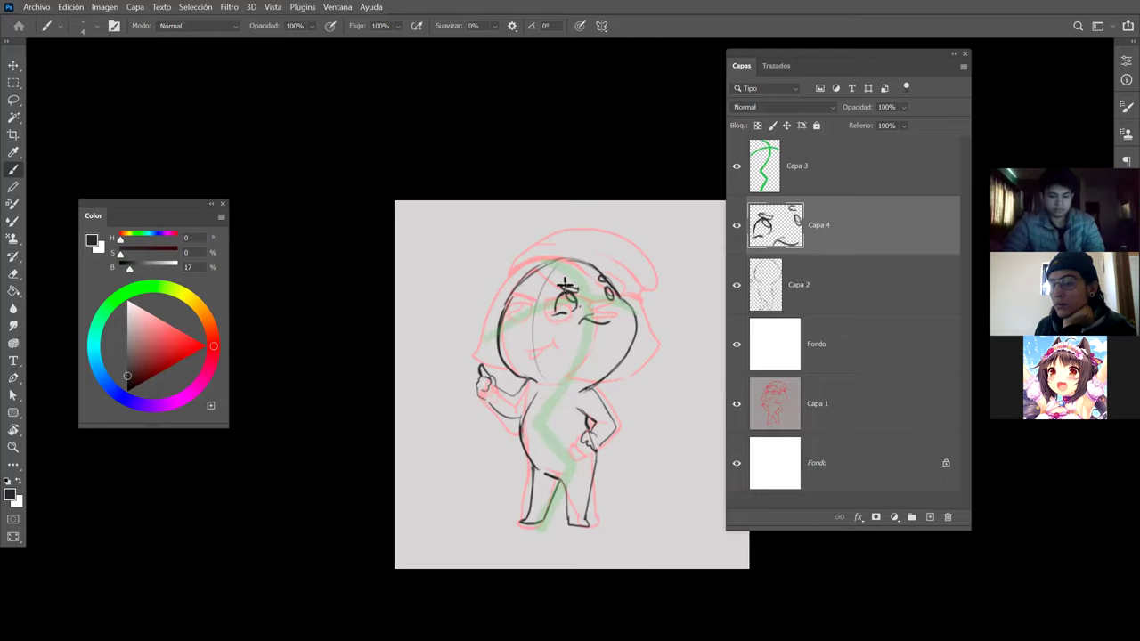
{"action": "key", "text": "e"}
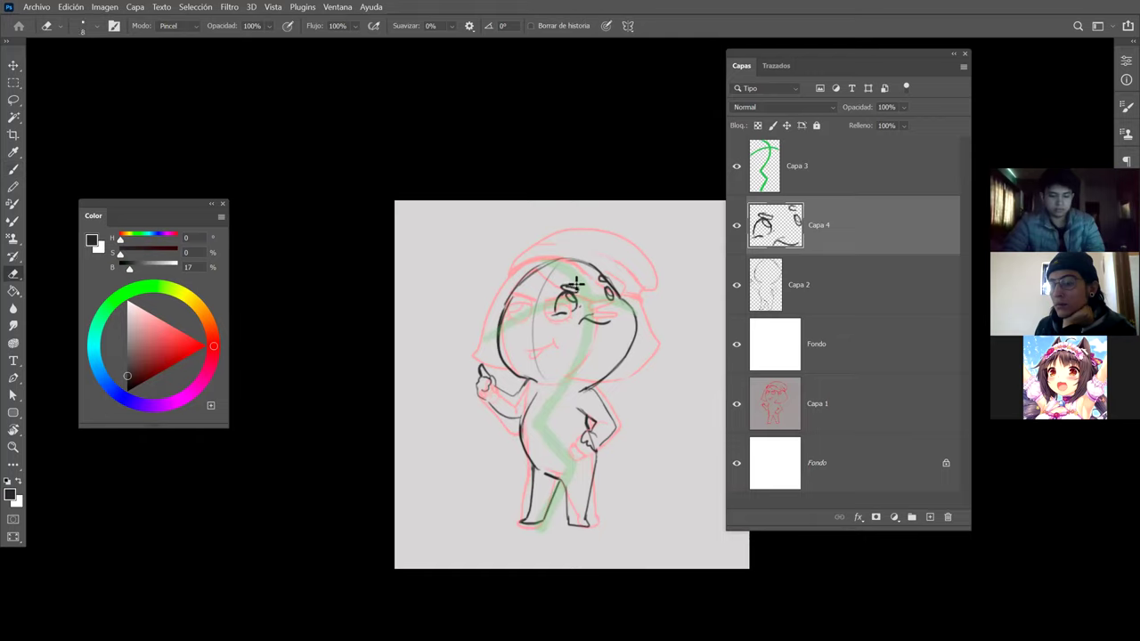
{"action": "key", "text": "b"}
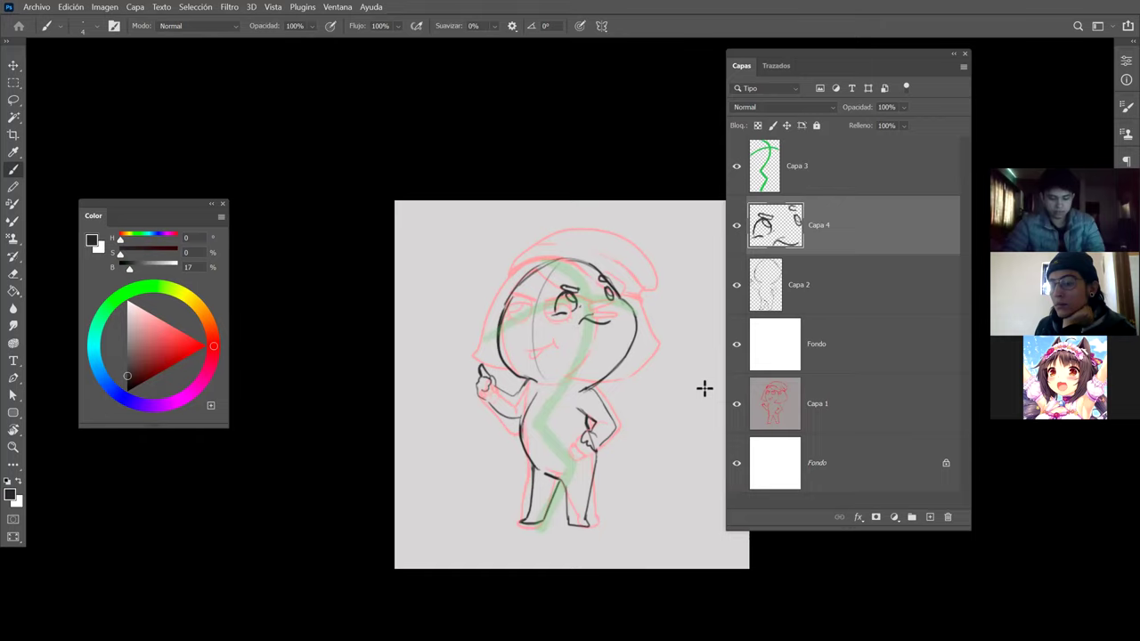
{"action": "left_click_drag", "start_coordinate": [594, 269], "coordinate": [593, 268]}
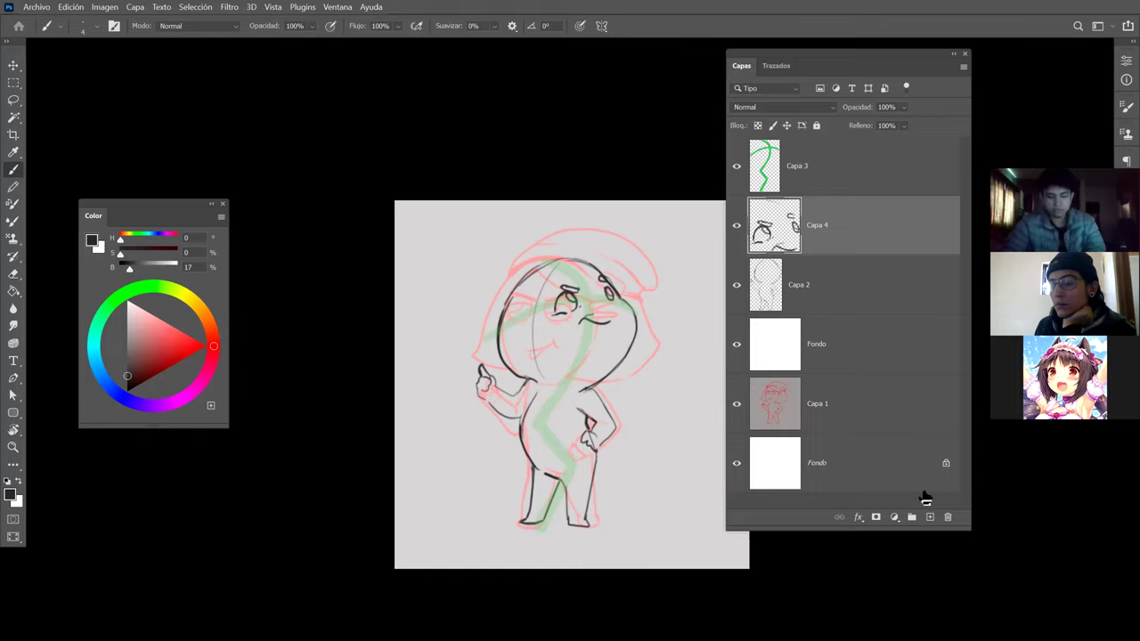
On a new layer above Capa 4, sketch the fringe and far-side hair contour in dark blue (H 244, S 64, B 53).
{"action": "left_click", "coordinate": [930, 517]}
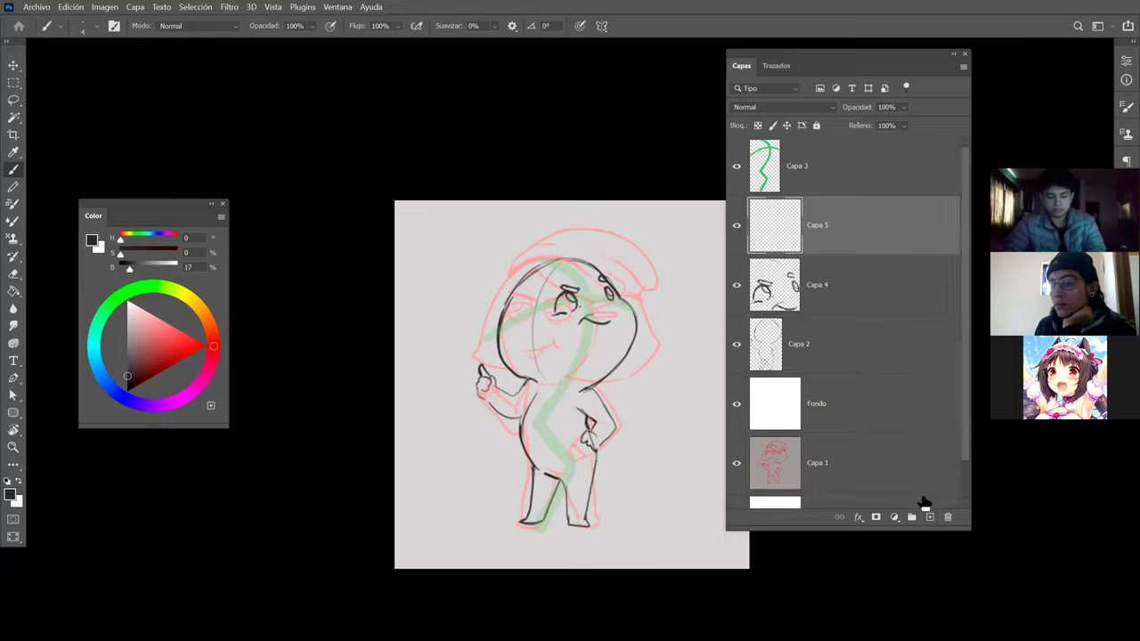
{"action": "left_click", "coordinate": [127, 401]}
{"action": "left_click", "coordinate": [154, 359]}
{"action": "left_click_drag", "start_coordinate": [575, 259], "coordinate": [504, 313]}
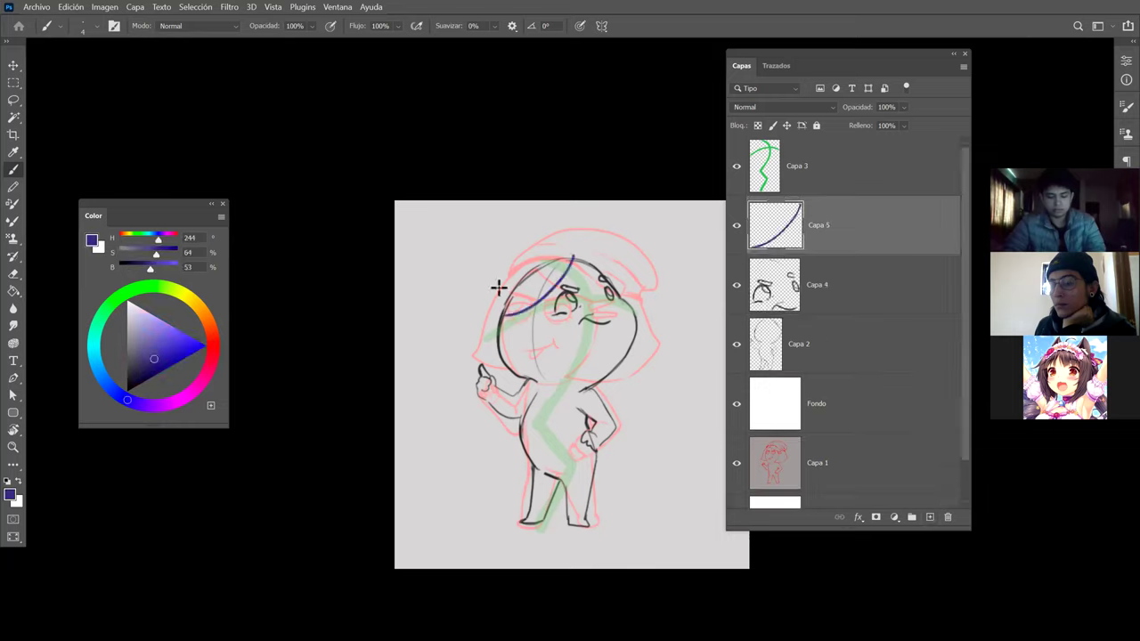
{"action": "left_click_drag", "start_coordinate": [584, 254], "coordinate": [621, 289]}
{"action": "mouse_move", "coordinate": [635, 330]}
{"action": "left_mouse_down"}
{"action": "mouse_move", "coordinate": [646, 354]}
{"action": "mouse_move", "coordinate": [594, 381]}
{"action": "left_mouse_up"}
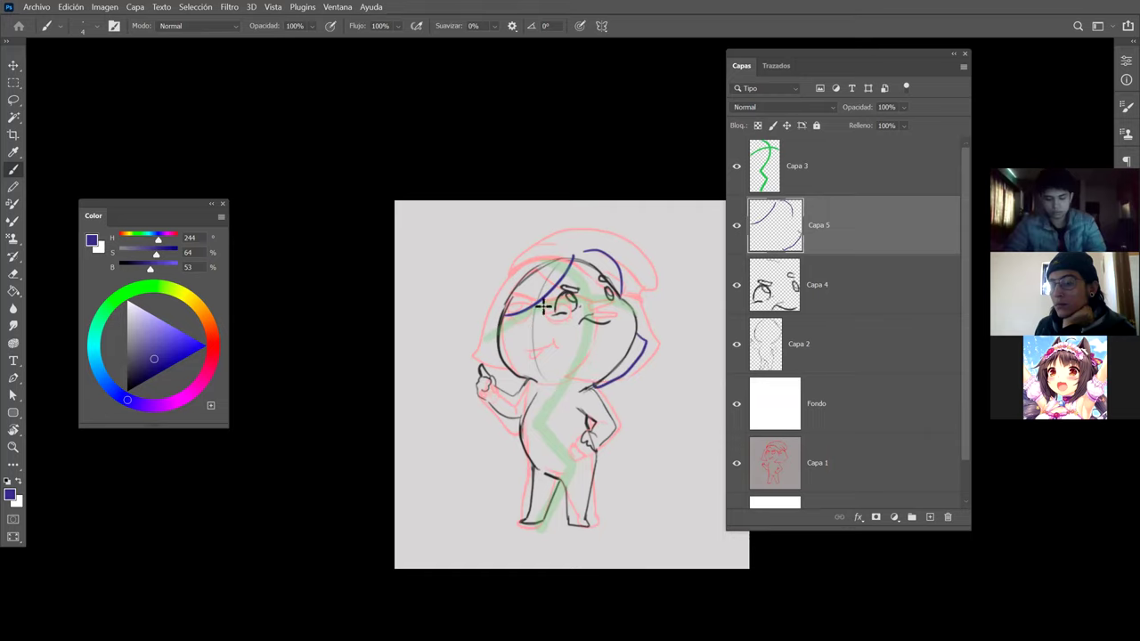
Draw the blue hair lock falling from the fringe down the near side of the face to the neck.
{"action": "left_click_drag", "start_coordinate": [536, 307], "coordinate": [553, 374]}
{"action": "key", "text": "ctrl+z"}
{"action": "mouse_move", "coordinate": [538, 305]}
{"action": "left_mouse_down"}
{"action": "mouse_move", "coordinate": [564, 364]}
{"action": "mouse_move", "coordinate": [531, 380]}
{"action": "left_mouse_up"}
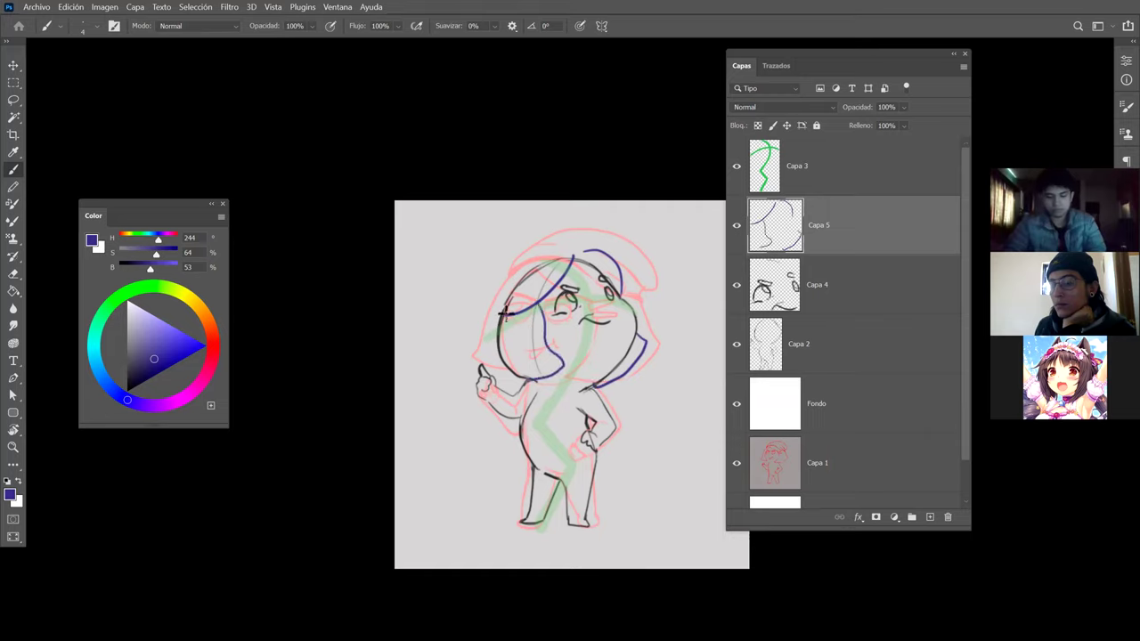
Redraw the outer contour of the near-side hair in dark blue on Capa 5, from the fringe down to the neck.
{"action": "key", "text": "ctrl+z"}
{"action": "mouse_move", "coordinate": [503, 318]}
{"action": "left_mouse_down"}
{"action": "mouse_move", "coordinate": [488, 362]}
{"action": "mouse_move", "coordinate": [534, 377]}
{"action": "left_mouse_up"}
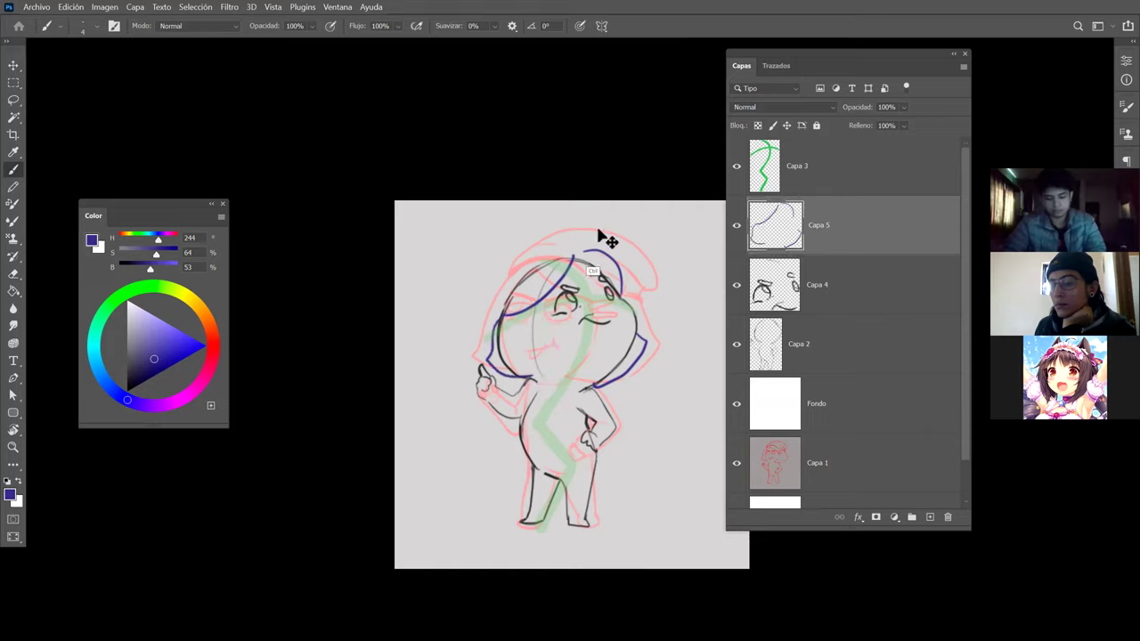
{"action": "key", "text": "ctrl+z"}
{"action": "mouse_move", "coordinate": [504, 317]}
{"action": "left_mouse_down"}
{"action": "mouse_move", "coordinate": [481, 341]}
{"action": "mouse_move", "coordinate": [533, 378]}
{"action": "left_mouse_up"}
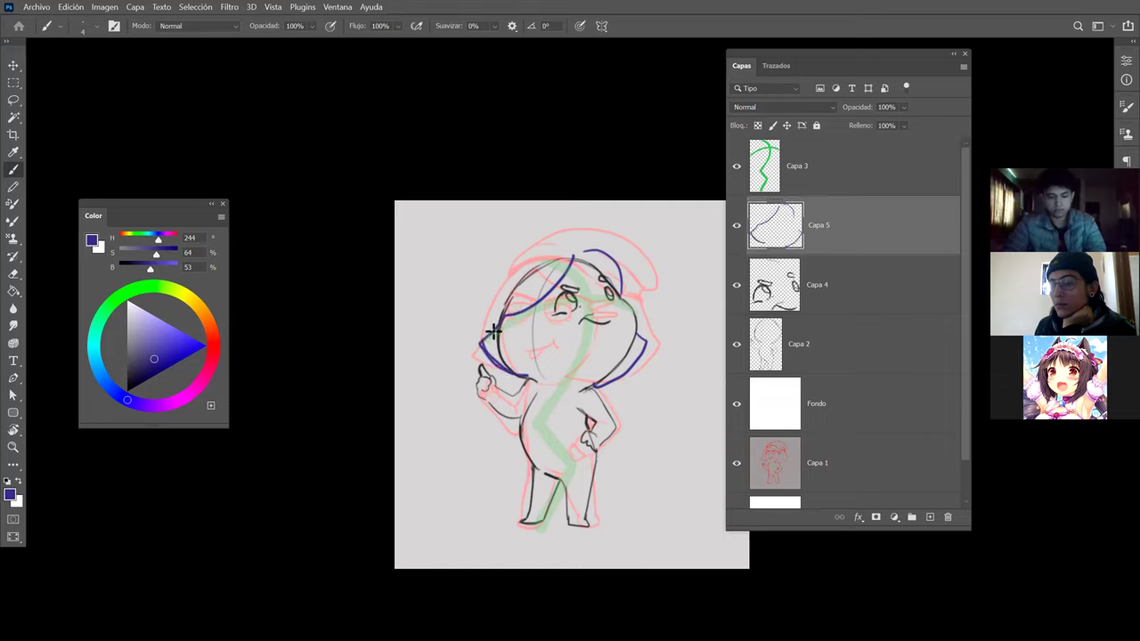
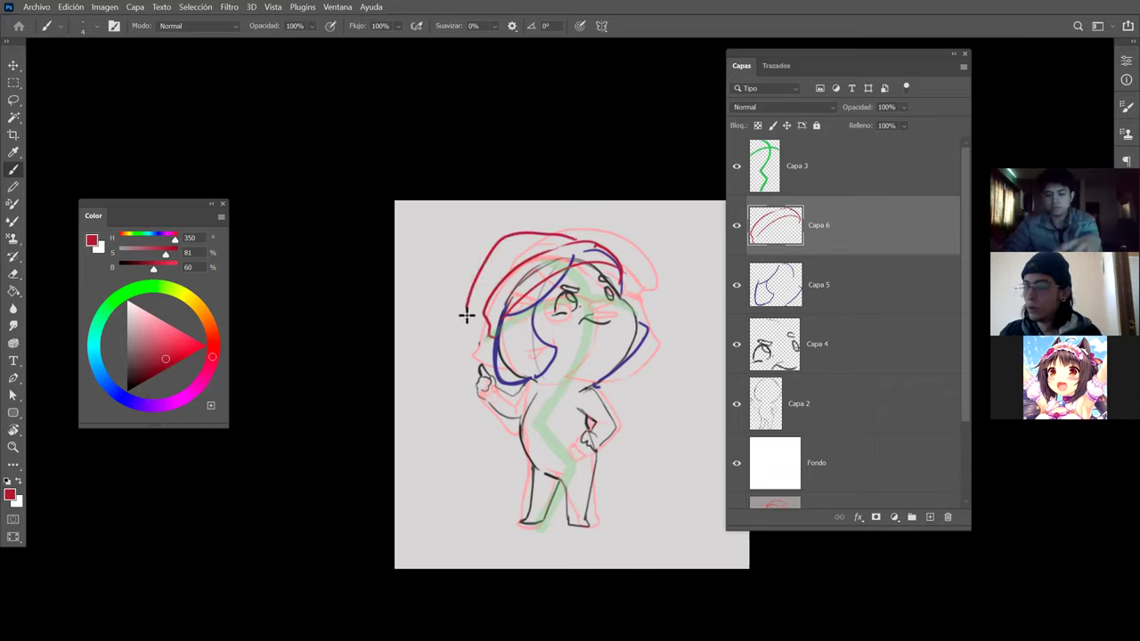
Redraw the hat's upper contour in dark red (H 350, S 81, B 60) as a rounded crown on Capa 6.
{"action": "key", "text": "ctrl+z"}
{"action": "mouse_move", "coordinate": [592, 241]}
{"action": "left_mouse_down"}
{"action": "mouse_move", "coordinate": [530, 233]}
{"action": "mouse_move", "coordinate": [470, 285]}
{"action": "mouse_move", "coordinate": [476, 313]}
{"action": "mouse_move", "coordinate": [497, 272]}
{"action": "left_mouse_up"}
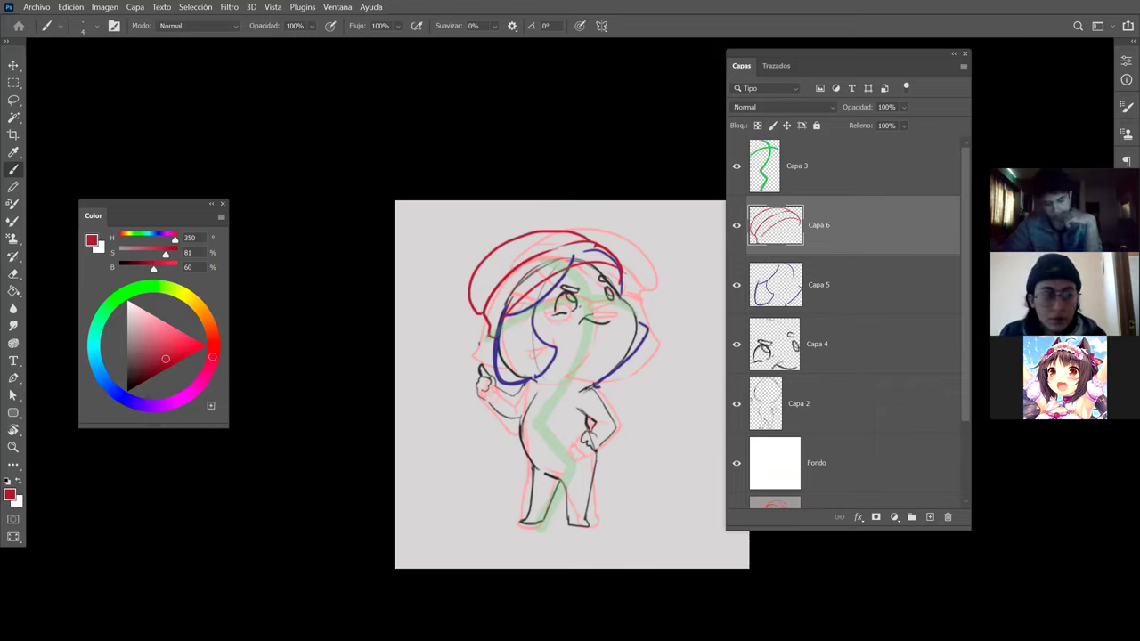
{"action": "key", "text": "e"}
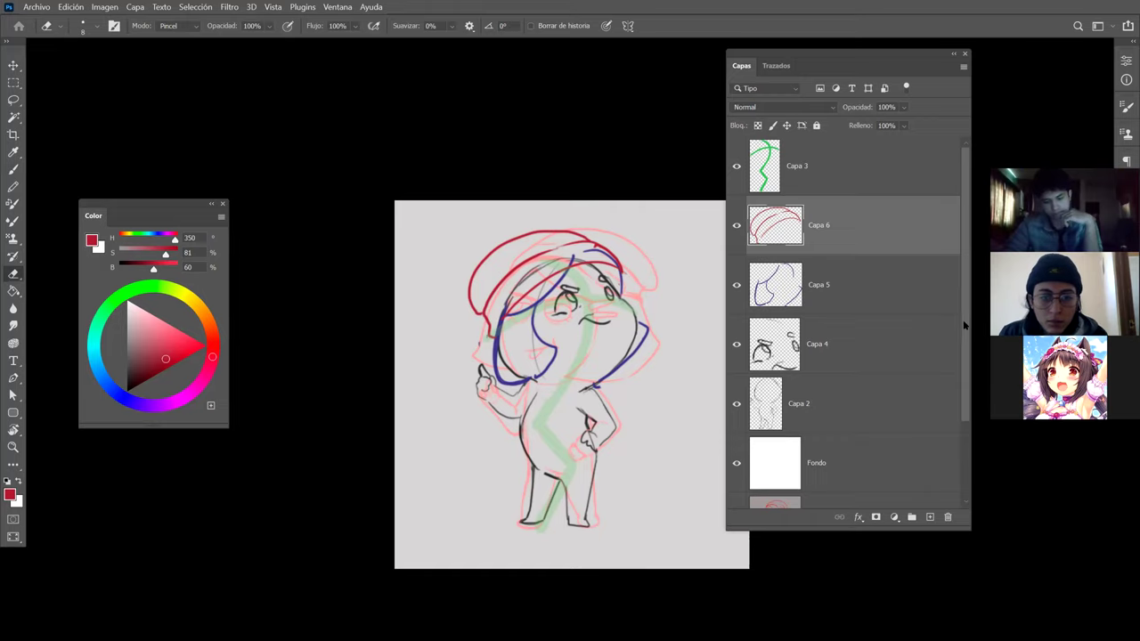
Hide the original sketch layer Capa 1 and shift the green line of action on Capa 3 slightly to the right.
{"action": "left_click_drag", "start_coordinate": [964, 326], "coordinate": [962, 374]}
{"action": "left_click", "coordinate": [737, 468]}
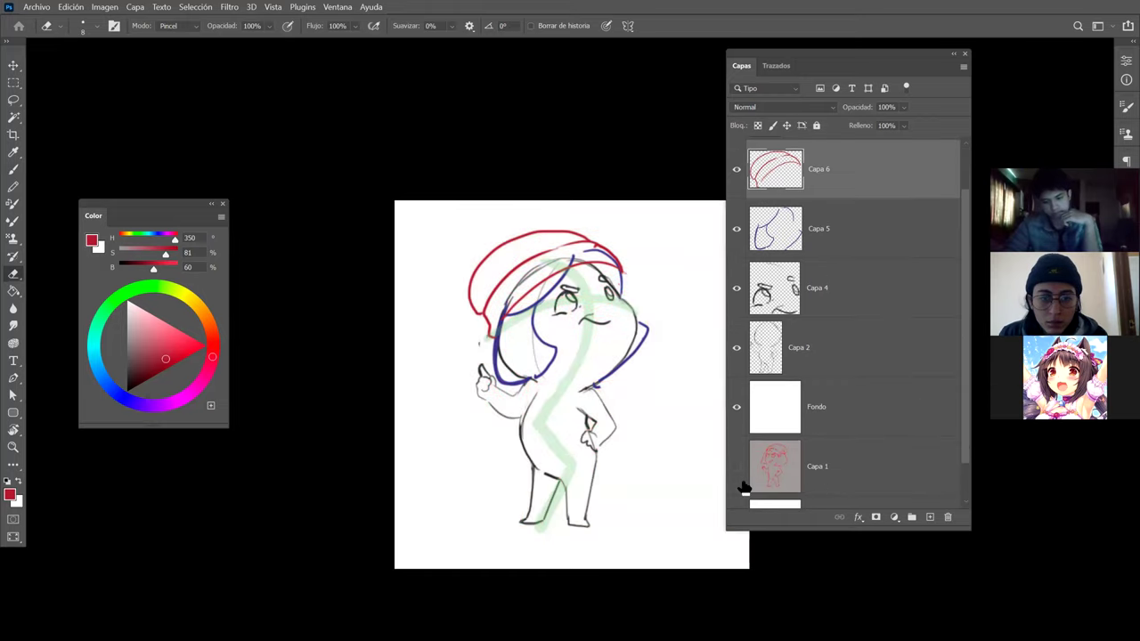
{"action": "key", "text": "v"}
{"action": "mouse_move", "coordinate": [598, 308]}
{"action": "left_mouse_down"}
{"action": "mouse_move", "coordinate": [623, 280]}
{"action": "mouse_move", "coordinate": [609, 309]}
{"action": "left_mouse_up"}
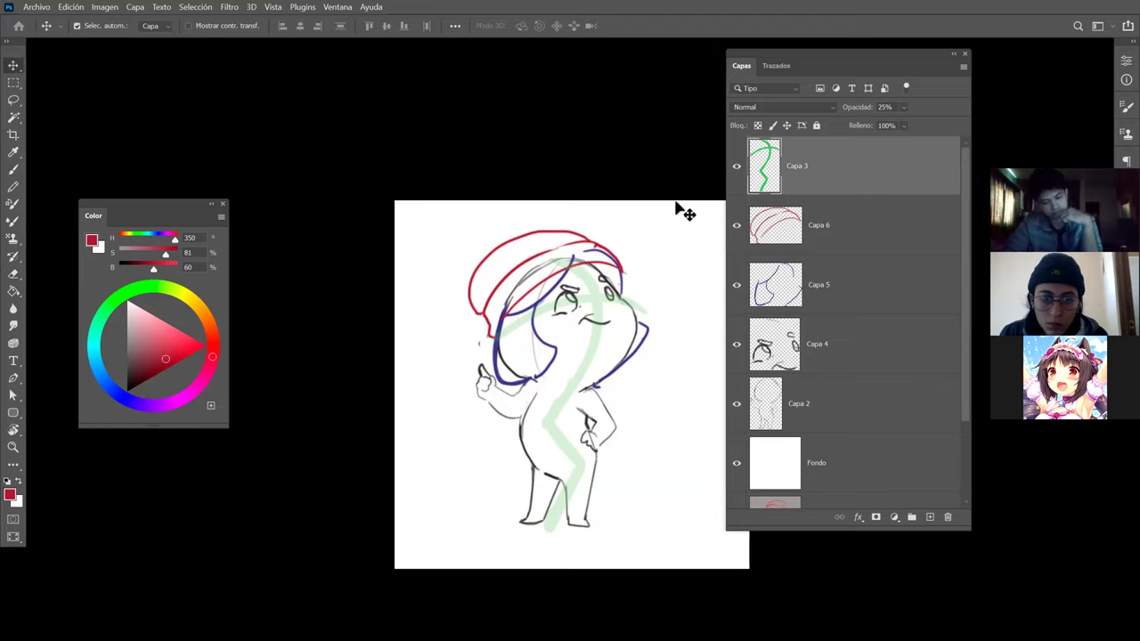
On a new layer above Capa 3, paint white over the head construction lines inside the hat band and near-side hair lock.
{"action": "left_click", "coordinate": [930, 516]}
{"action": "key", "text": "b"}
{"action": "key", "text": "x"}
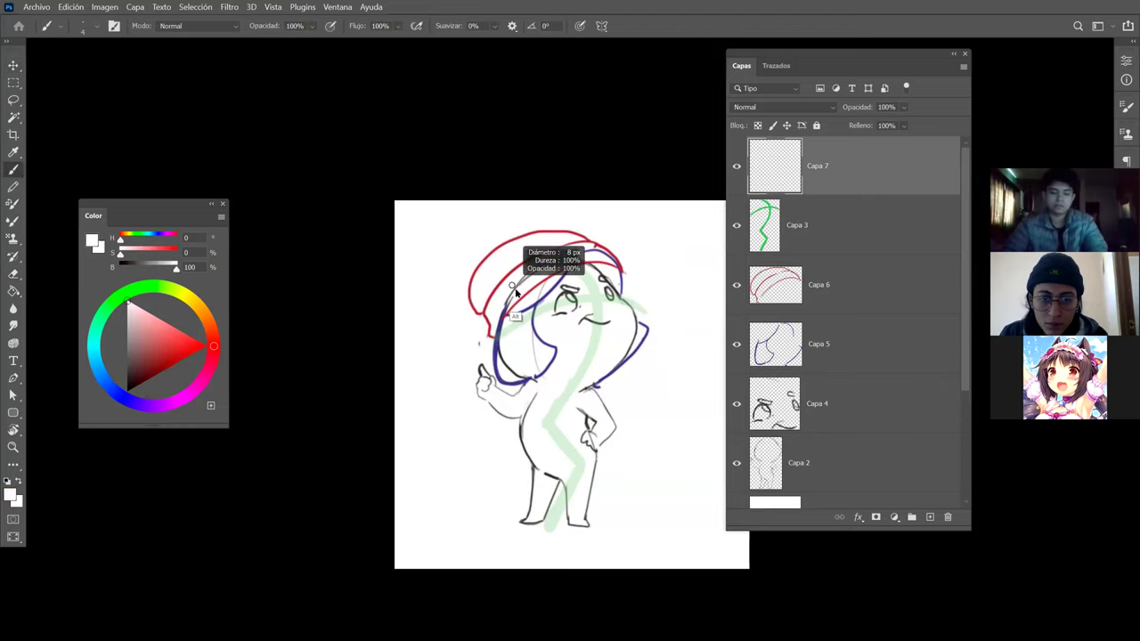
{"action": "mouse_move", "coordinate": [495, 323]}
{"action": "left_mouse_down"}
{"action": "mouse_move", "coordinate": [548, 262]}
{"action": "mouse_move", "coordinate": [523, 280]}
{"action": "mouse_move", "coordinate": [581, 251]}
{"action": "mouse_move", "coordinate": [617, 267]}
{"action": "left_mouse_up"}
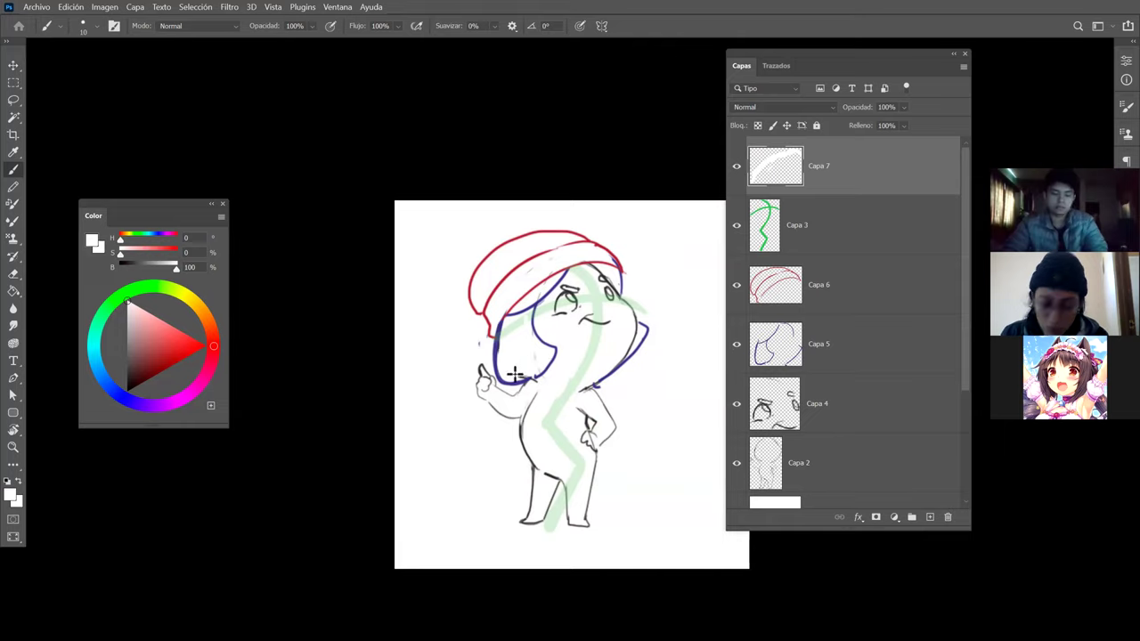
{"action": "left_click_drag", "start_coordinate": [506, 325], "coordinate": [516, 385]}
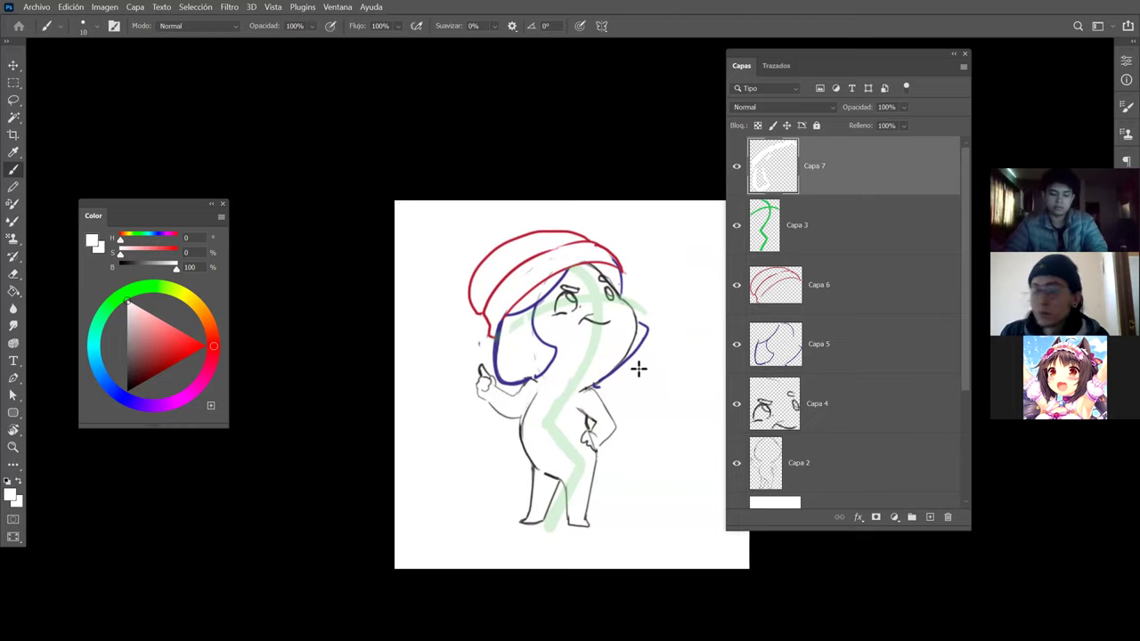
Draw two opposing curved arrows in coral (H 0, S 53, B 94) across the body on Capa 7, trimming the upper arrow's start.
{"action": "key", "text": "z"}
{"action": "mouse_move", "coordinate": [624, 354]}
{"action": "left_mouse_down"}
{"action": "mouse_move", "coordinate": [648, 353]}
{"action": "mouse_move", "coordinate": [579, 311]}
{"action": "left_mouse_up"}
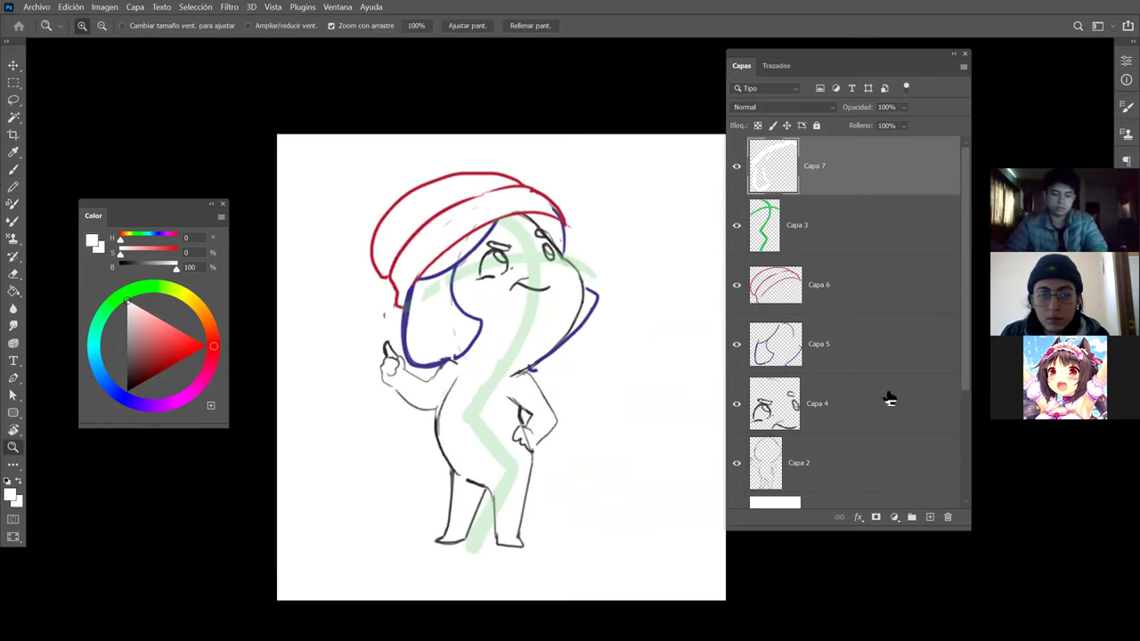
{"action": "left_click", "coordinate": [167, 329]}
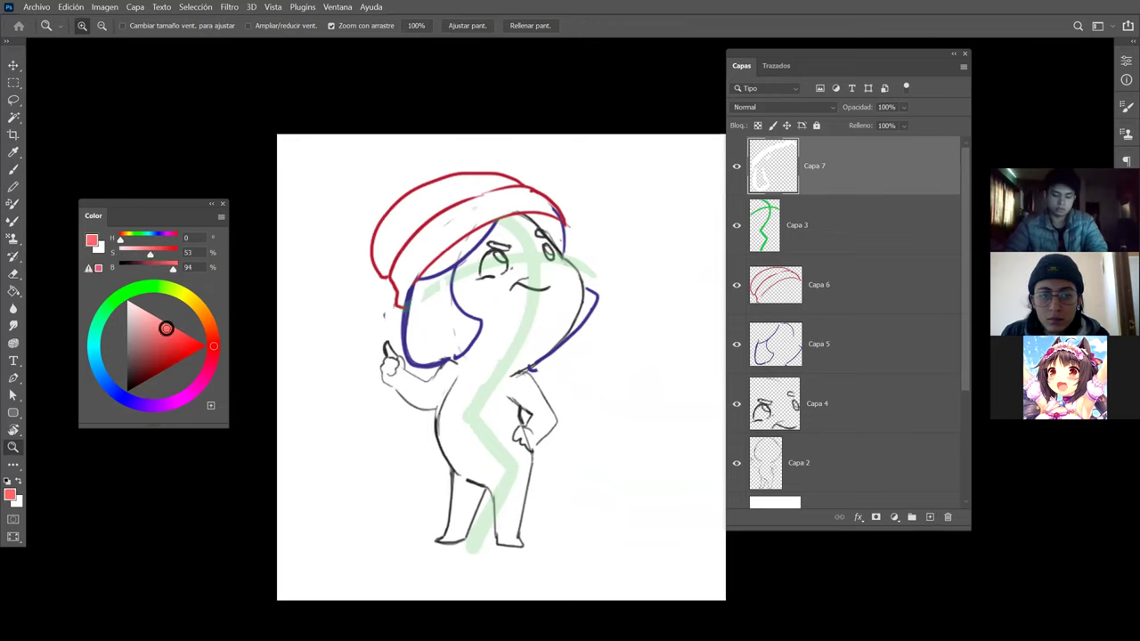
{"action": "key", "text": "b"}
{"action": "right_click", "coordinate": [470, 452], "text": "alt"}
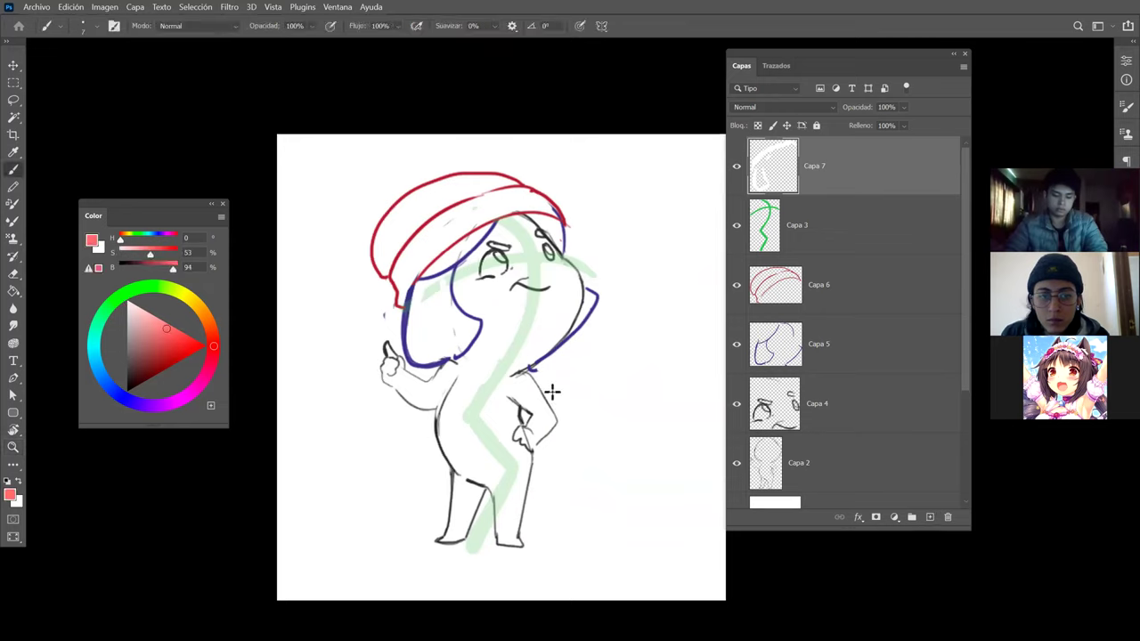
{"action": "mouse_move", "coordinate": [571, 216]}
{"action": "left_mouse_down"}
{"action": "mouse_move", "coordinate": [578, 337]}
{"action": "mouse_move", "coordinate": [360, 460]}
{"action": "left_mouse_up"}
{"action": "mouse_move", "coordinate": [360, 461]}
{"action": "left_mouse_down"}
{"action": "mouse_move", "coordinate": [448, 508]}
{"action": "mouse_move", "coordinate": [639, 351]}
{"action": "left_mouse_up"}
{"action": "left_click_drag", "start_coordinate": [617, 410], "coordinate": [640, 351]}
{"action": "left_click_drag", "start_coordinate": [640, 351], "coordinate": [592, 379]}
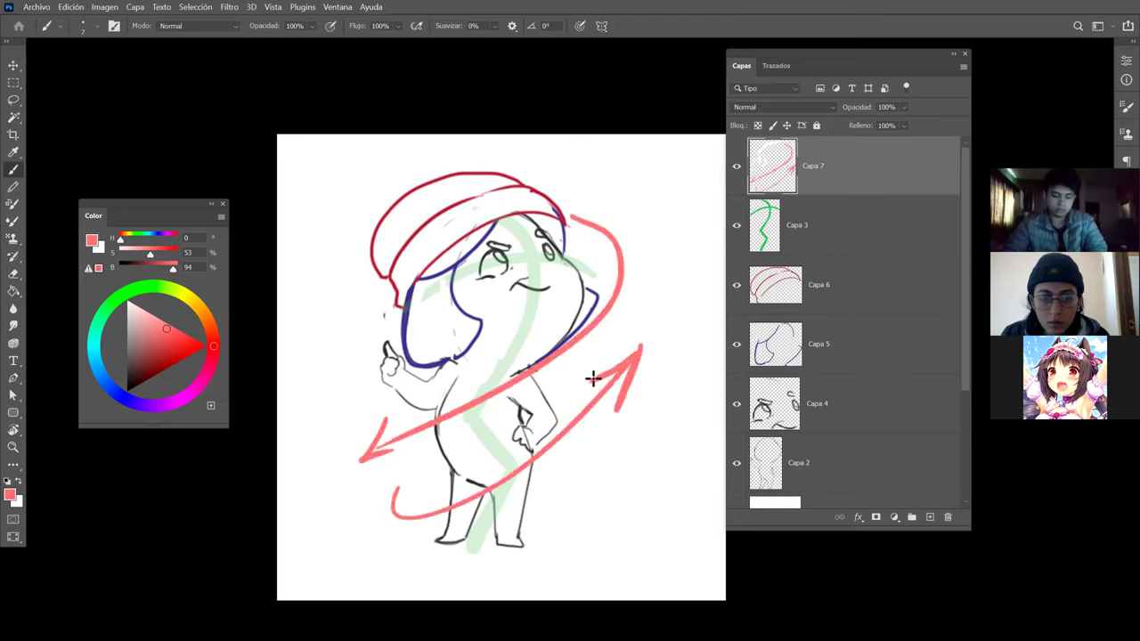
{"action": "key", "text": "e"}
{"action": "mouse_move", "coordinate": [570, 212]}
{"action": "left_mouse_down"}
{"action": "mouse_move", "coordinate": [621, 264]}
{"action": "mouse_move", "coordinate": [601, 294]}
{"action": "mouse_move", "coordinate": [613, 296]}
{"action": "mouse_move", "coordinate": [577, 228]}
{"action": "left_mouse_up"}
{"action": "key", "text": "b"}
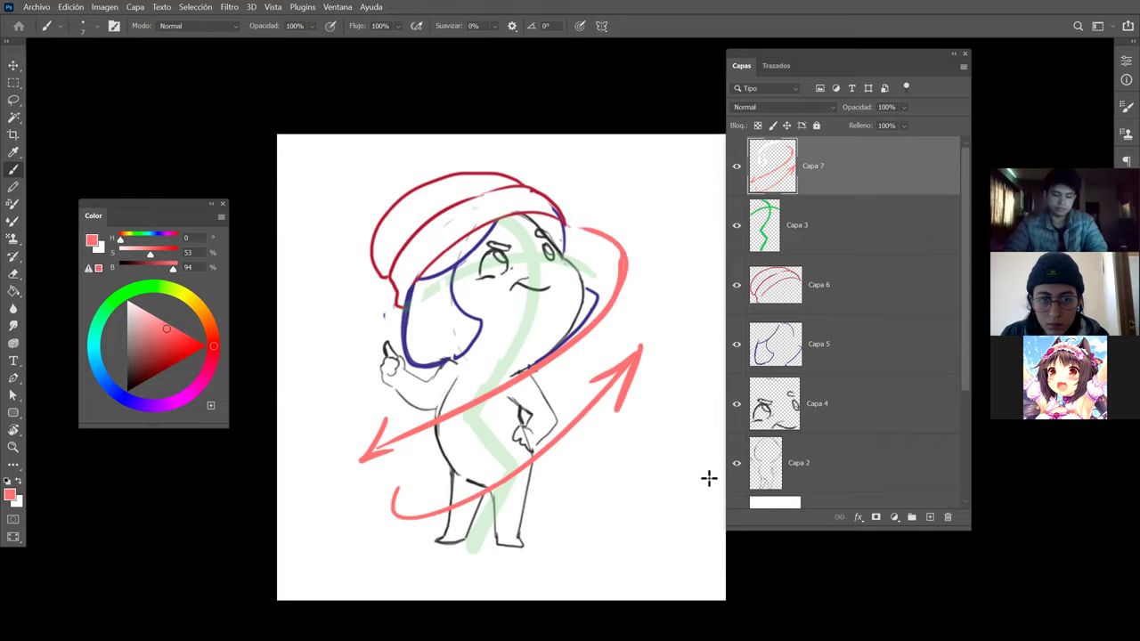
Undo the coral arrows drawn across the body on Capa 7.
{"action": "key", "text": "ctrl+z"}
{"action": "key", "text": "ctrl+z"}
{"action": "key", "text": "ctrl+z"}
{"action": "key", "text": "ctrl+z"}
{"action": "key", "text": "ctrl+z"}
{"action": "key", "text": "ctrl+z"}
{"action": "key", "text": "ctrl+z"}
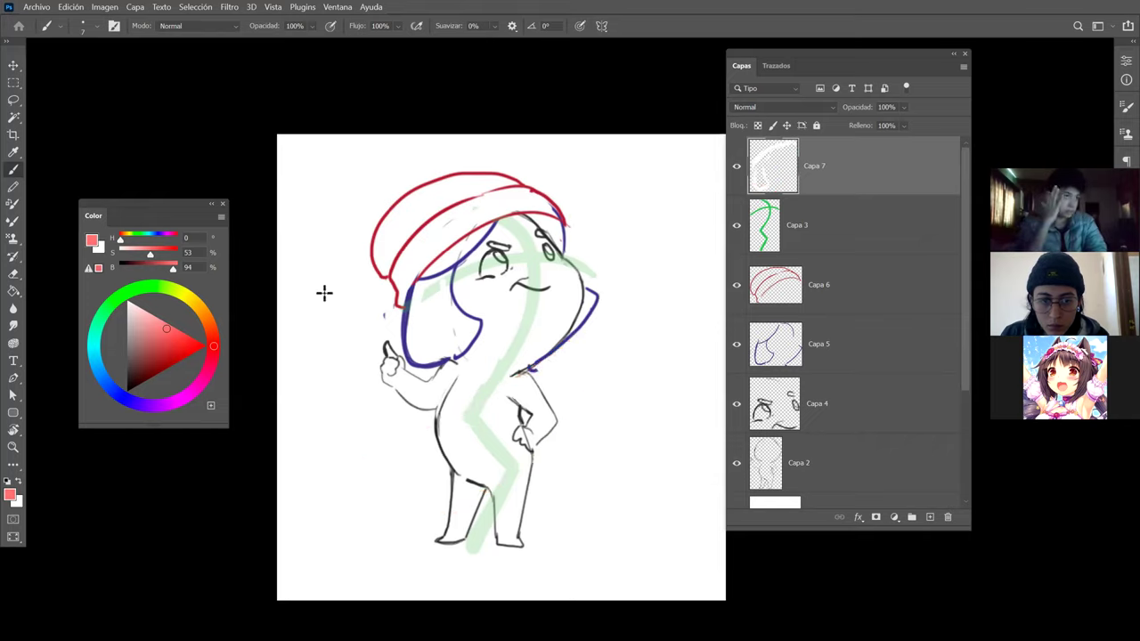
Draw coral direction arrows along the raised hand, its forearm and the whole body's flow on Capa 7.
{"action": "left_click_drag", "start_coordinate": [329, 251], "coordinate": [411, 385]}
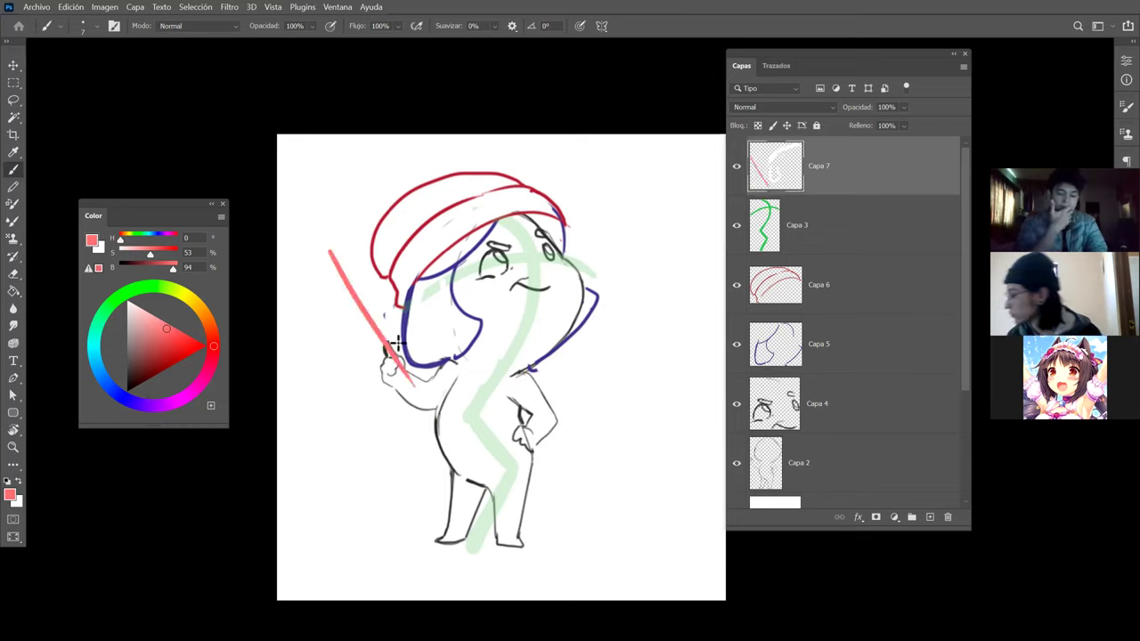
{"action": "left_click_drag", "start_coordinate": [328, 252], "coordinate": [341, 295]}
{"action": "mouse_move", "coordinate": [406, 383]}
{"action": "left_mouse_down"}
{"action": "mouse_move", "coordinate": [417, 387]}
{"action": "mouse_move", "coordinate": [524, 305]}
{"action": "mouse_move", "coordinate": [527, 328]}
{"action": "mouse_move", "coordinate": [525, 303]}
{"action": "left_mouse_up"}
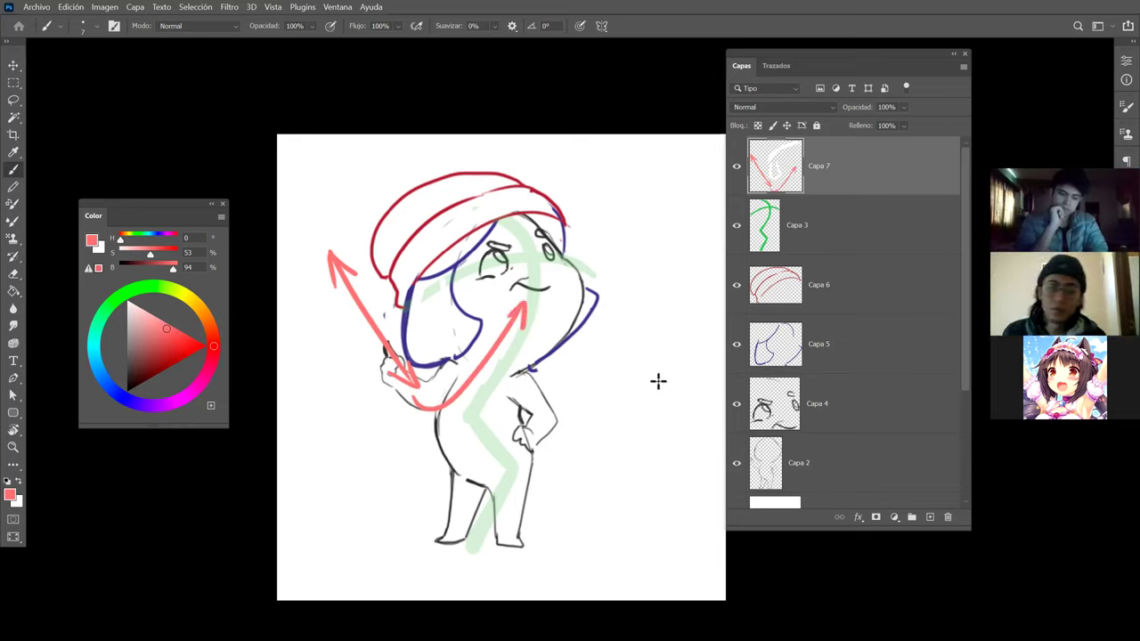
{"action": "mouse_move", "coordinate": [524, 560]}
{"action": "left_mouse_down"}
{"action": "mouse_move", "coordinate": [535, 494]}
{"action": "mouse_move", "coordinate": [429, 450]}
{"action": "mouse_move", "coordinate": [644, 188]}
{"action": "left_mouse_up"}
{"action": "left_click_drag", "start_coordinate": [590, 219], "coordinate": [620, 252]}
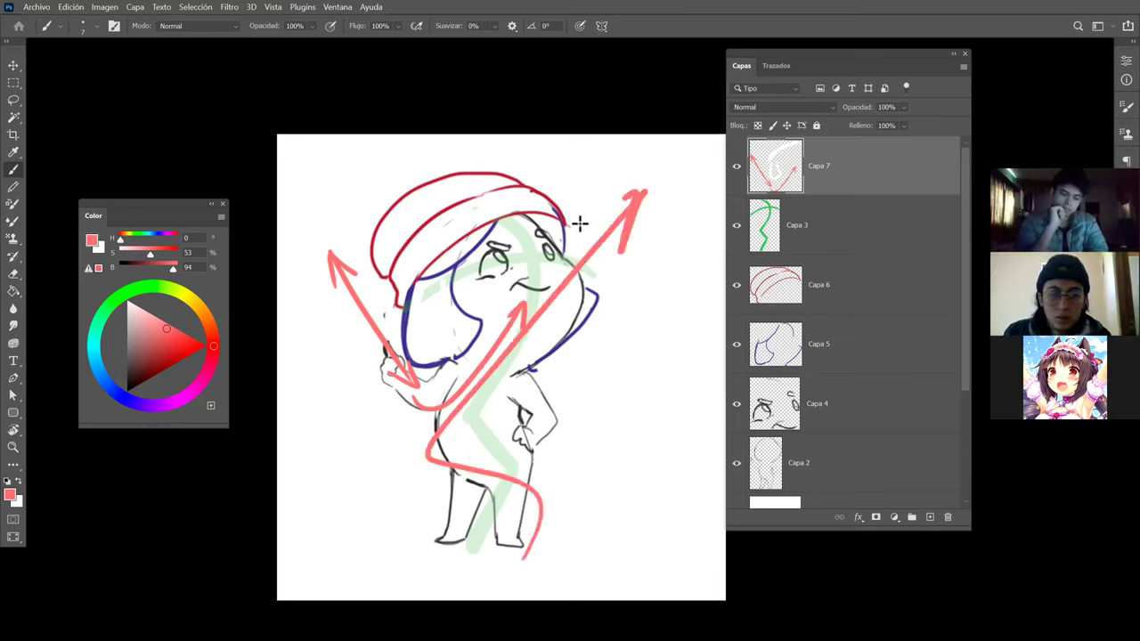
Undo all the coral direction arrows on Capa 7.
{"action": "key", "text": "z"}
{"action": "left_click_drag", "start_coordinate": [573, 287], "coordinate": [549, 294]}
{"action": "key", "text": "ctrl+z"}
{"action": "key", "text": "ctrl+z"}
{"action": "key", "text": "ctrl+z"}
{"action": "key", "text": "ctrl+z"}
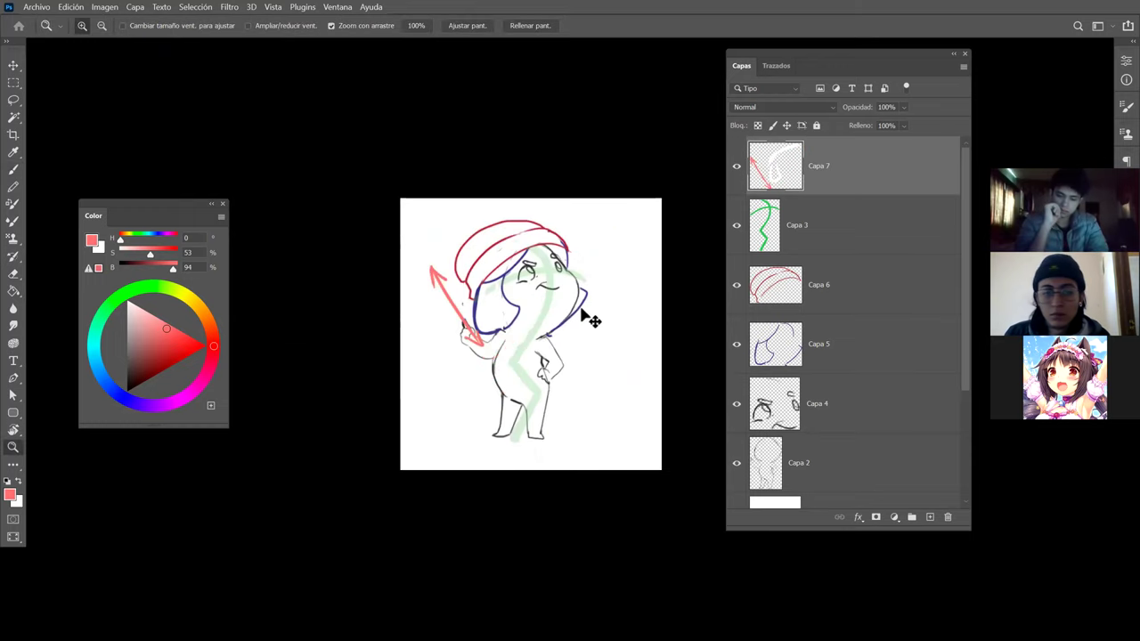
{"action": "key", "text": "ctrl+z"}
{"action": "key", "text": "ctrl+z"}
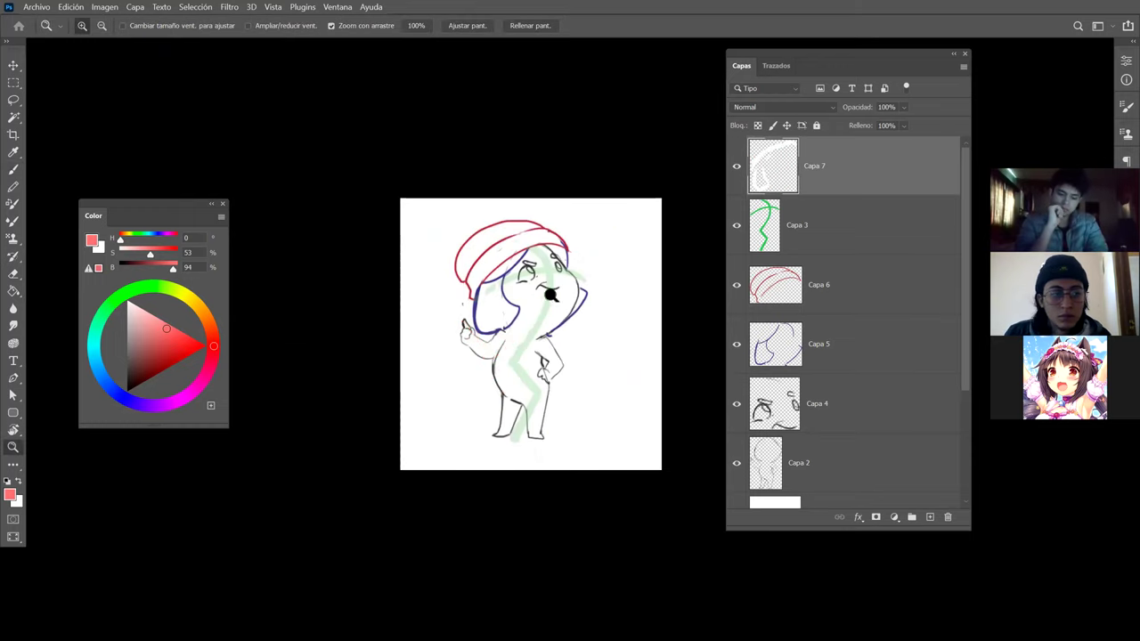
Show the original sketch on Capa 1 to compare it with the redraw, and hide it again.
{"action": "left_click", "coordinate": [542, 272]}
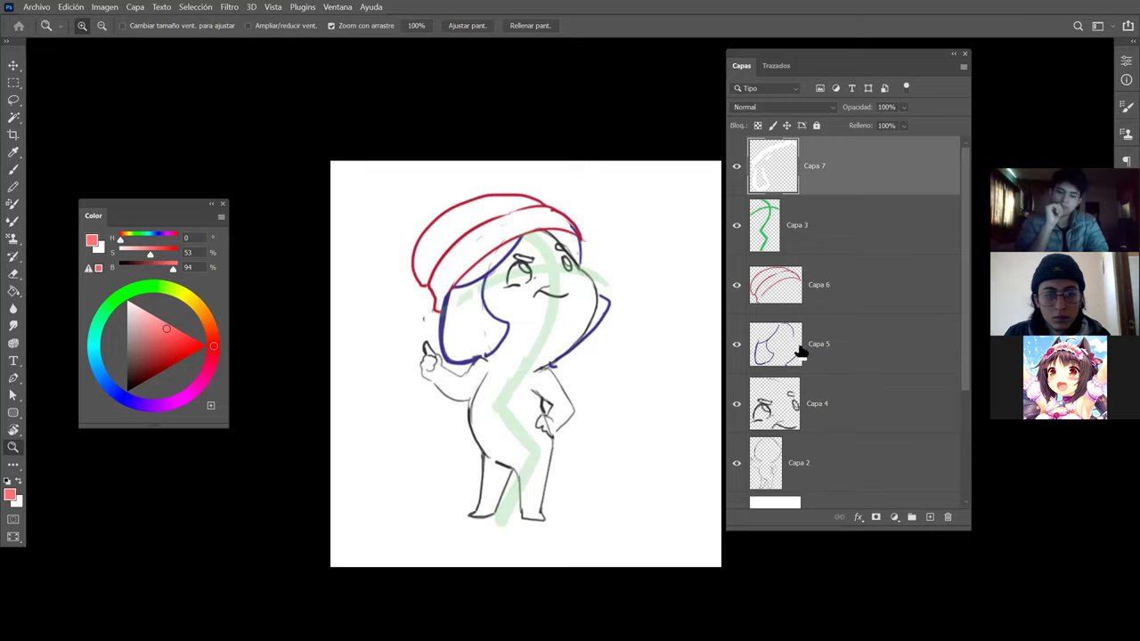
{"action": "scroll", "coordinate": [801, 355], "scroll_direction": "down", "scroll_amount": 3}
{"action": "left_click", "coordinate": [739, 416]}
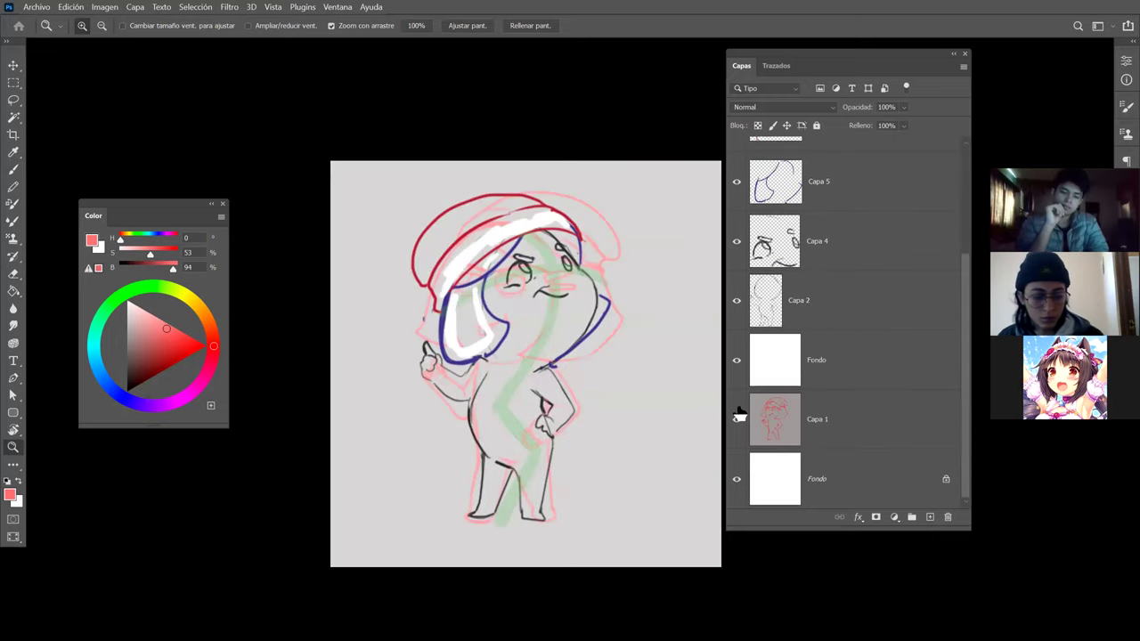
{"action": "left_click", "coordinate": [736, 416]}
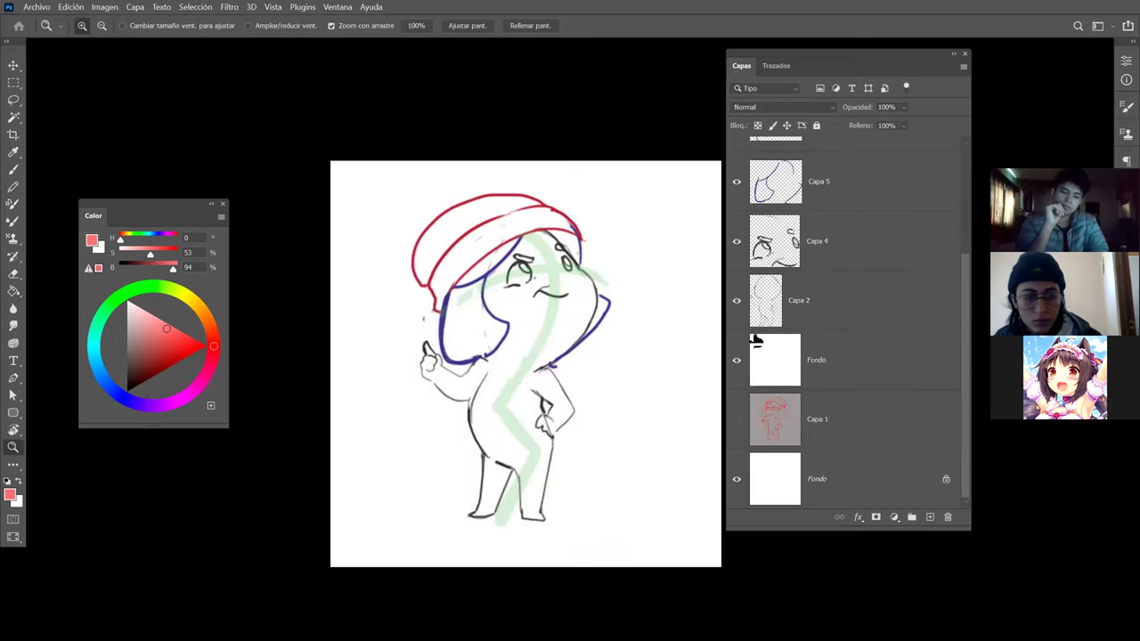
Fill in the irises of both eyes on Capa 4 in dark grey (H 0, S 0, B 20) with a 2 px brush.
{"action": "scroll", "coordinate": [791, 242], "scroll_direction": "up", "scroll_amount": 4}
{"action": "left_click", "coordinate": [797, 406]}
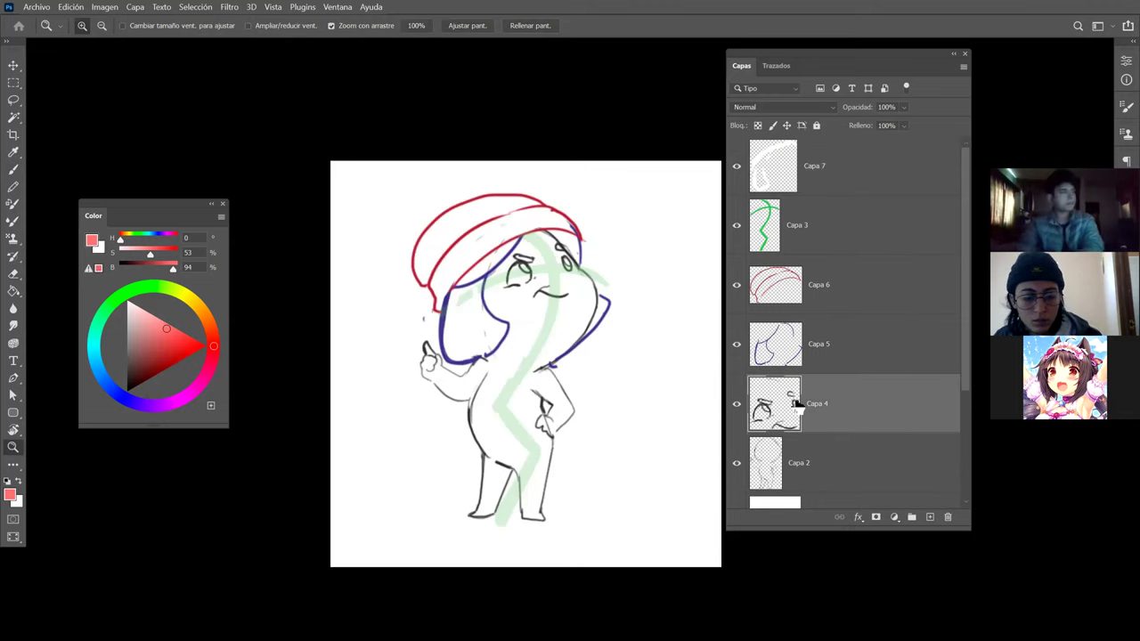
{"action": "key", "text": "r"}
{"action": "left_click_drag", "start_coordinate": [636, 213], "coordinate": [538, 191]}
{"action": "key", "text": "e"}
{"action": "right_click", "coordinate": [487, 343], "text": "alt"}
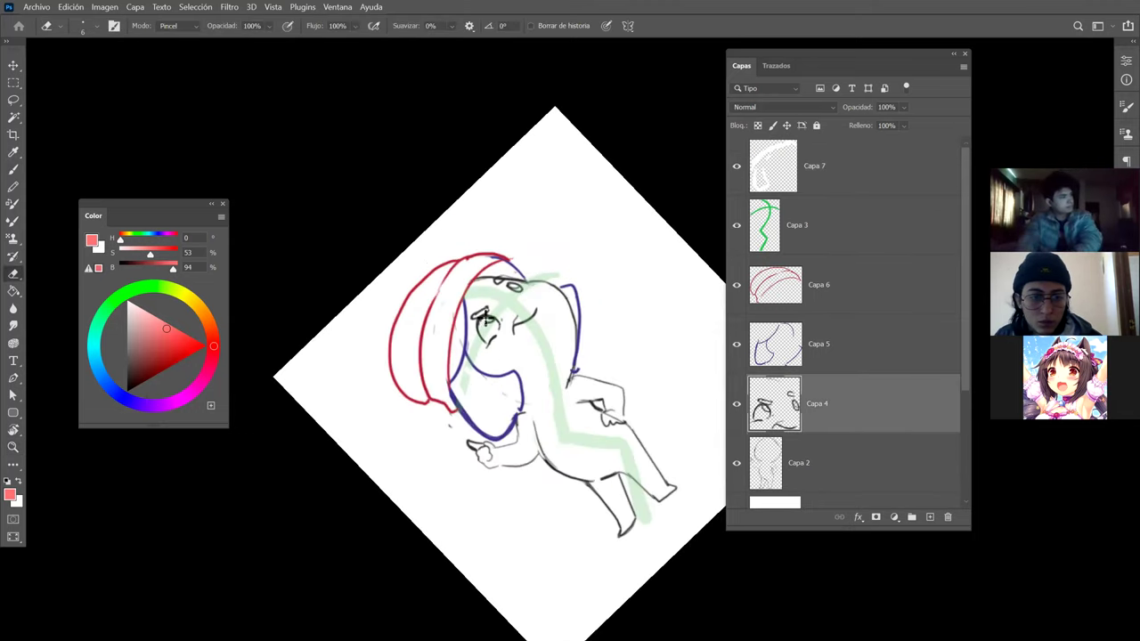
{"action": "key", "text": "b"}
{"action": "left_click_drag", "start_coordinate": [492, 317], "coordinate": [482, 337]}
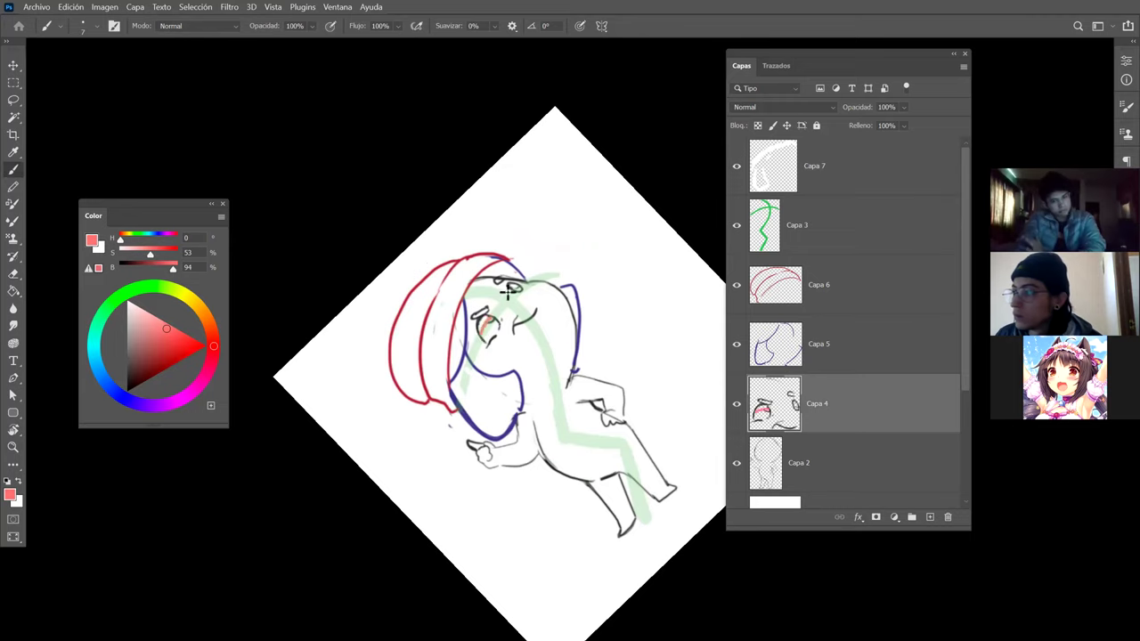
{"action": "key", "text": "Escape"}
{"action": "key", "text": "ctrl+z"}
{"action": "left_click", "coordinate": [517, 286], "text": "alt"}
{"action": "right_click", "coordinate": [518, 298], "text": "alt"}
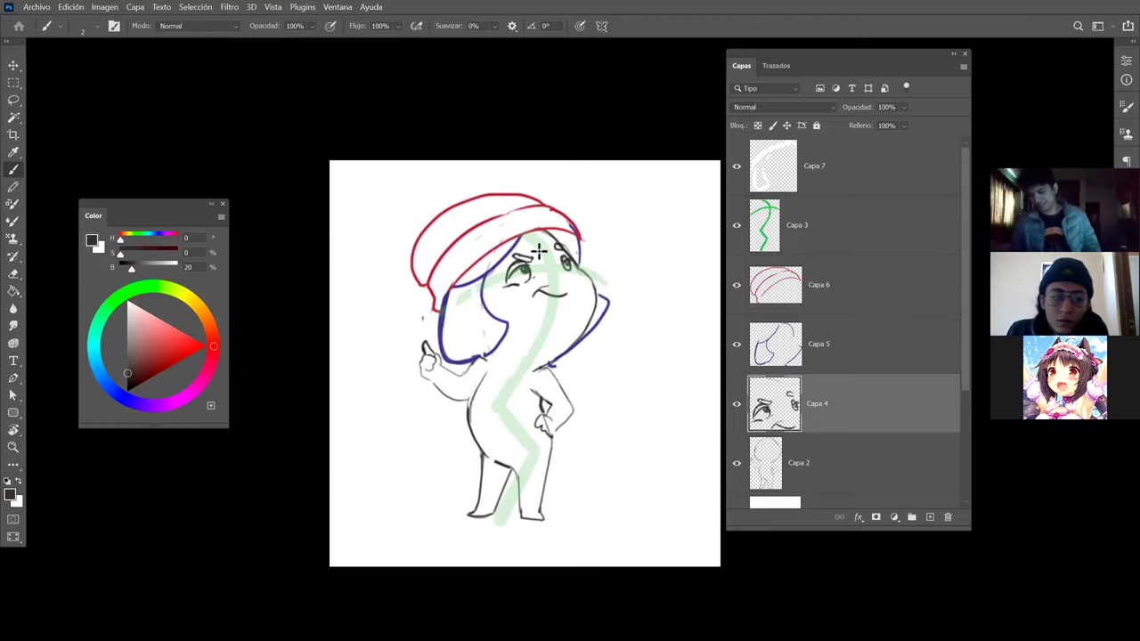
Reinforce the raised arm's upper line in dark grey on Capa 4 and erase the stray lines over the hip hand on Capa 2.
{"action": "key", "text": "z"}
{"action": "left_click_drag", "start_coordinate": [595, 298], "coordinate": [577, 301]}
{"action": "scroll", "coordinate": [579, 301], "scroll_direction": "down", "scroll_amount": 1}
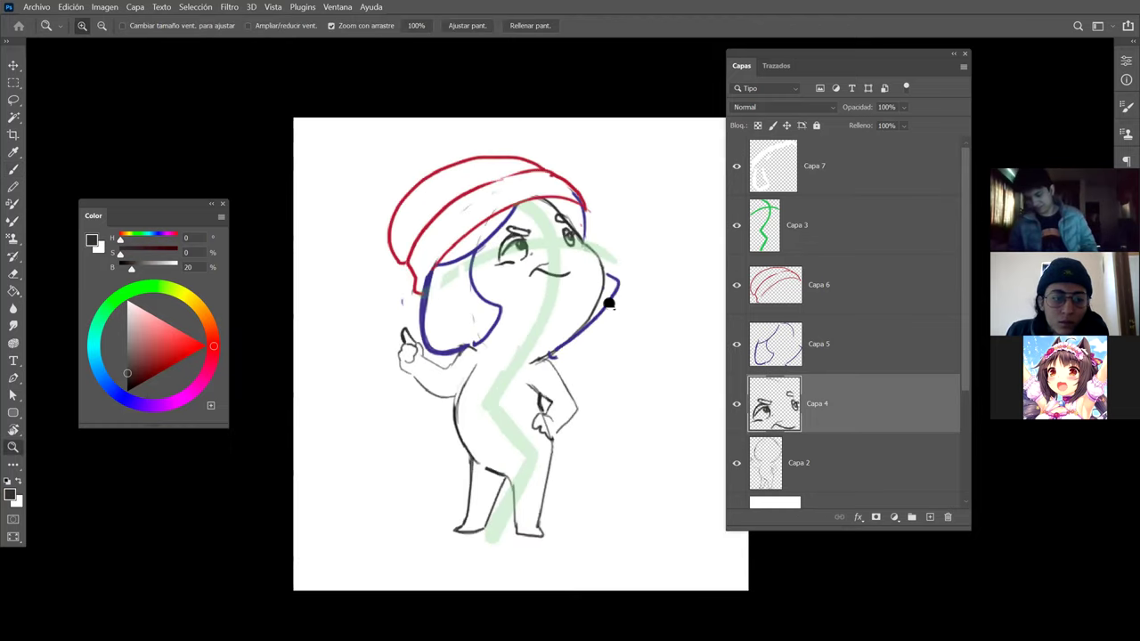
{"action": "key", "text": "b"}
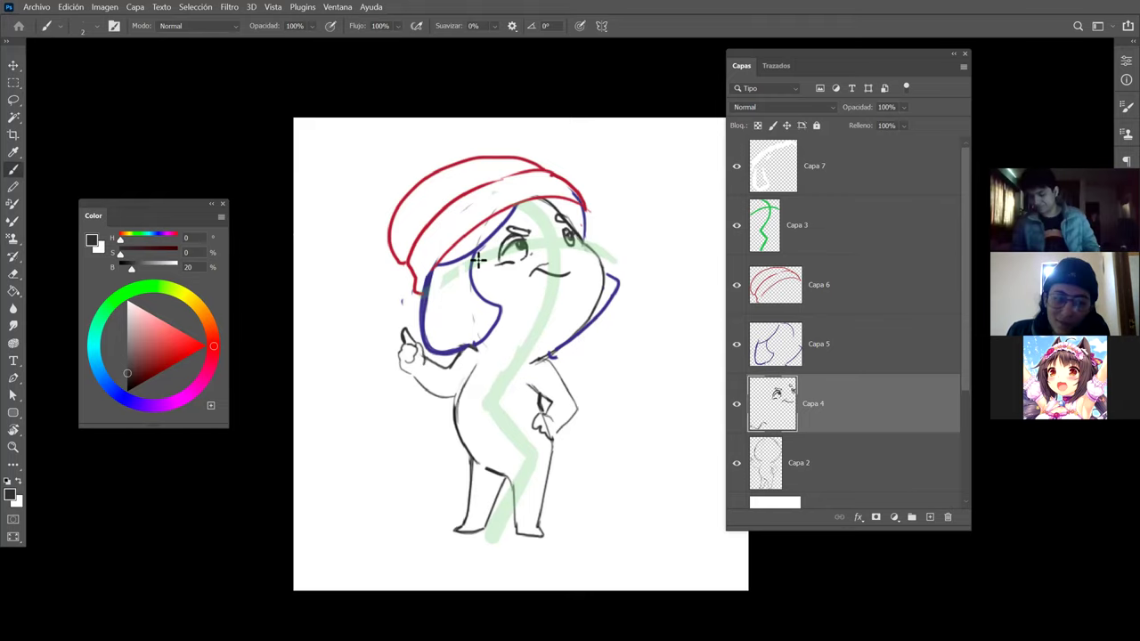
{"action": "key", "text": "e"}
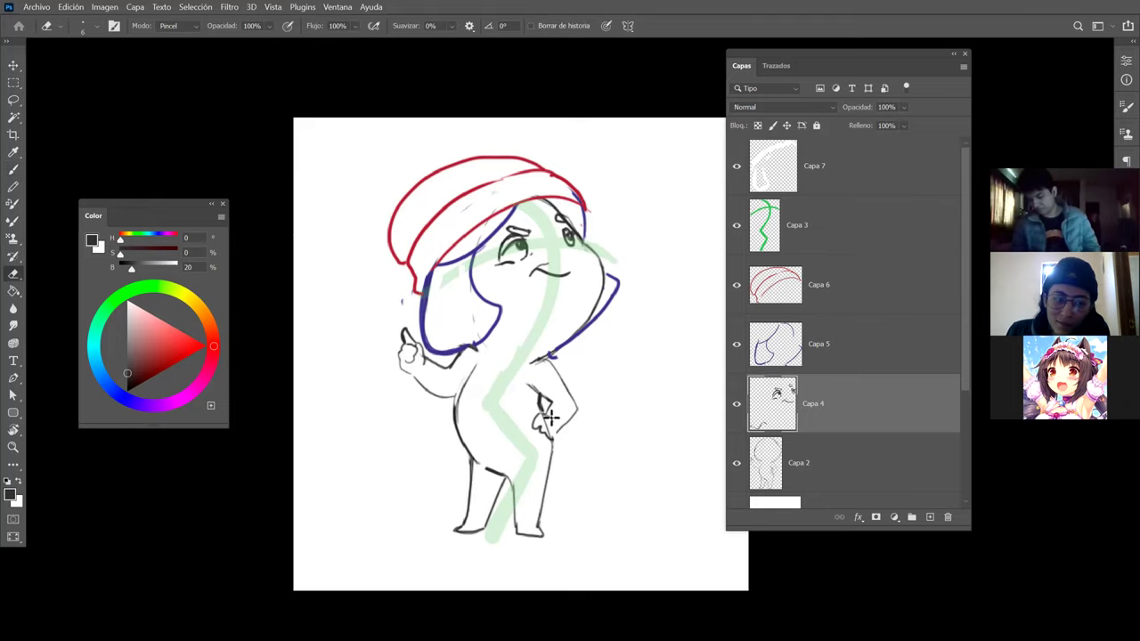
{"action": "key", "text": "alt+bracketleft"}
Copy the whole merged character redraw and post it as an image in the Discord channel arte-moderno-e-ilustración.
{"action": "key", "text": "z"}
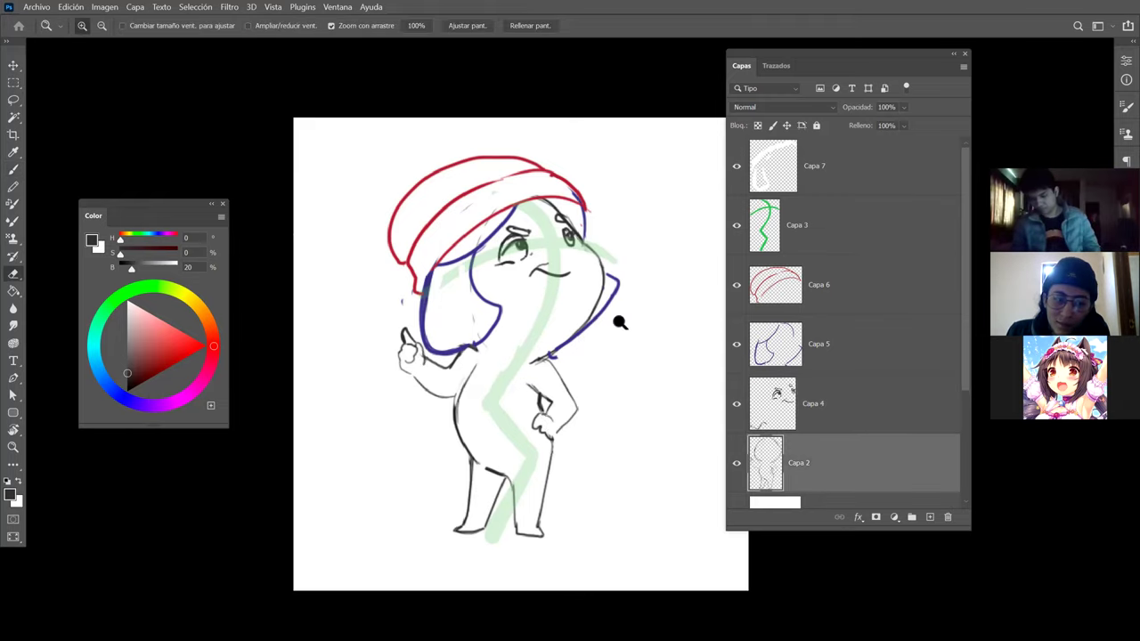
{"action": "left_click", "coordinate": [616, 317], "text": "alt"}
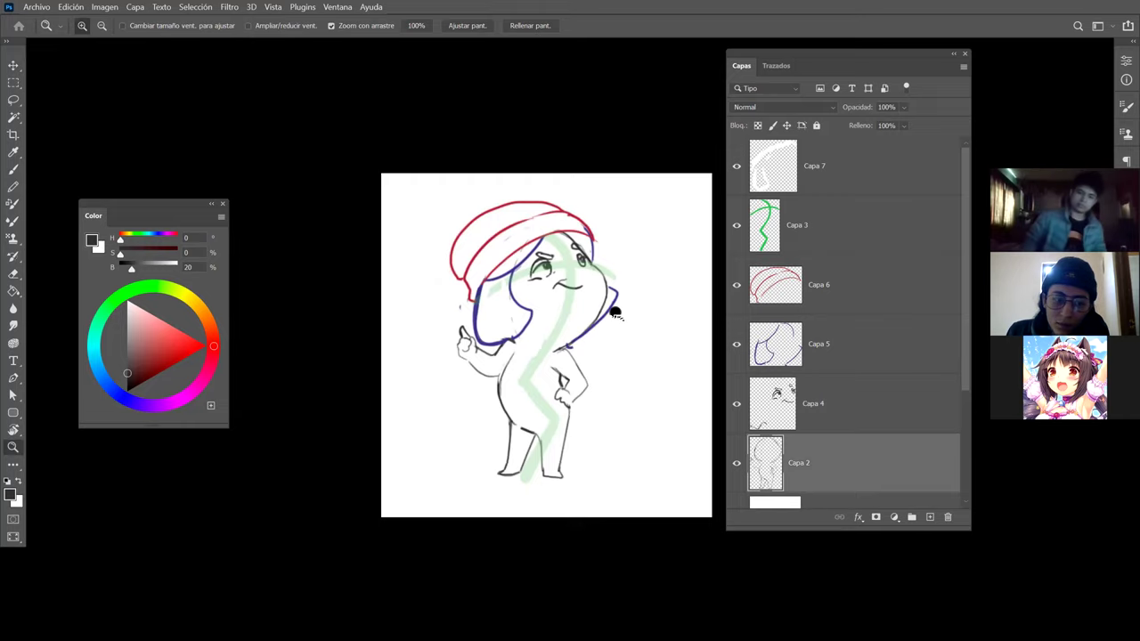
{"action": "left_click_drag", "start_coordinate": [623, 341], "coordinate": [583, 329]}
{"action": "left_click", "coordinate": [584, 329]}
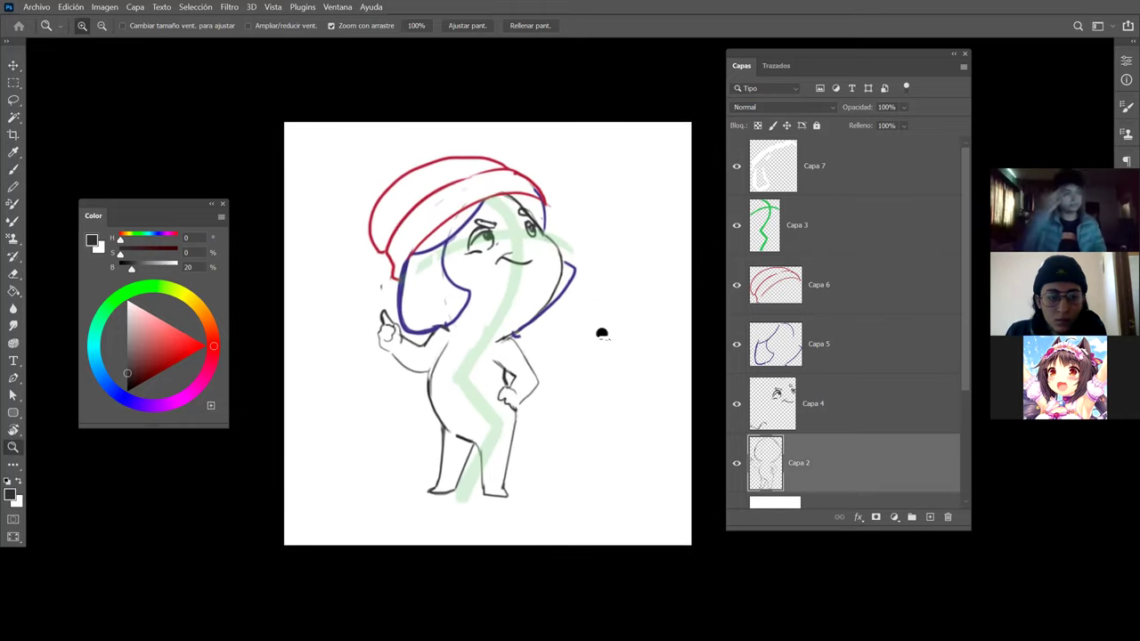
{"action": "key", "text": "ctrl+a"}
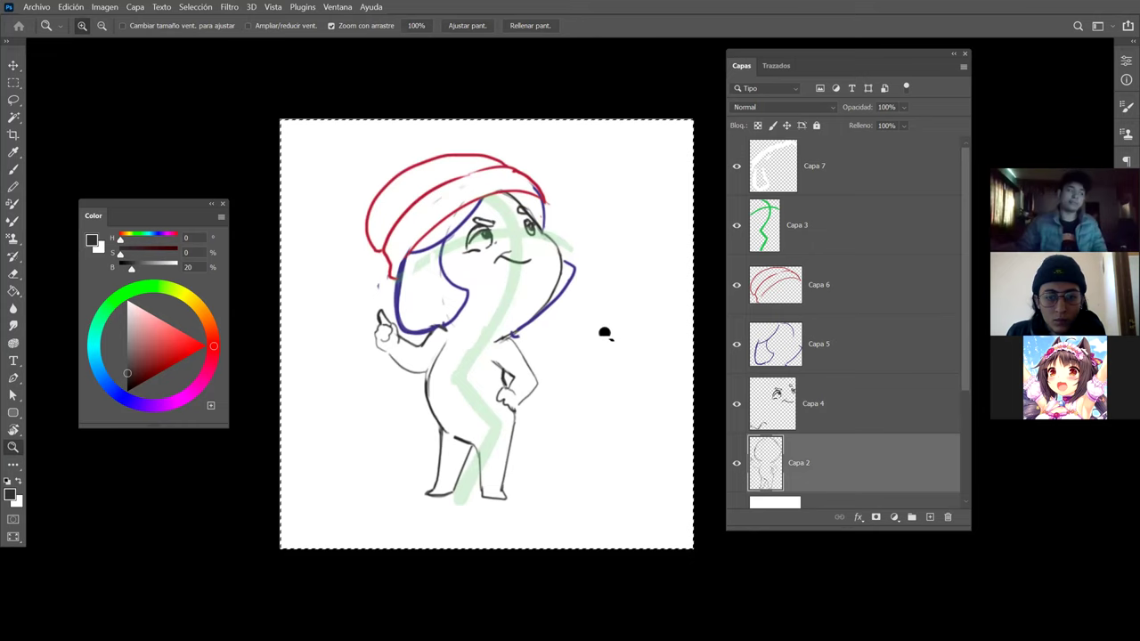
{"action": "key", "text": "alt+Tab"}
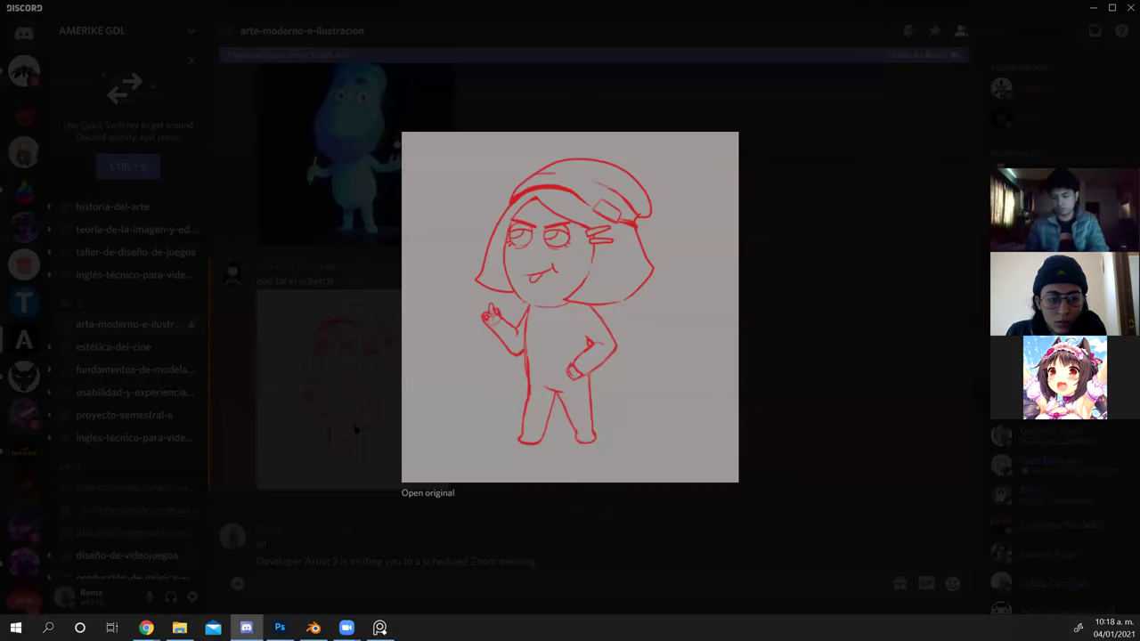
{"action": "left_click", "coordinate": [394, 406]}
{"action": "scroll", "coordinate": [408, 412], "scroll_direction": "down", "scroll_amount": 3}
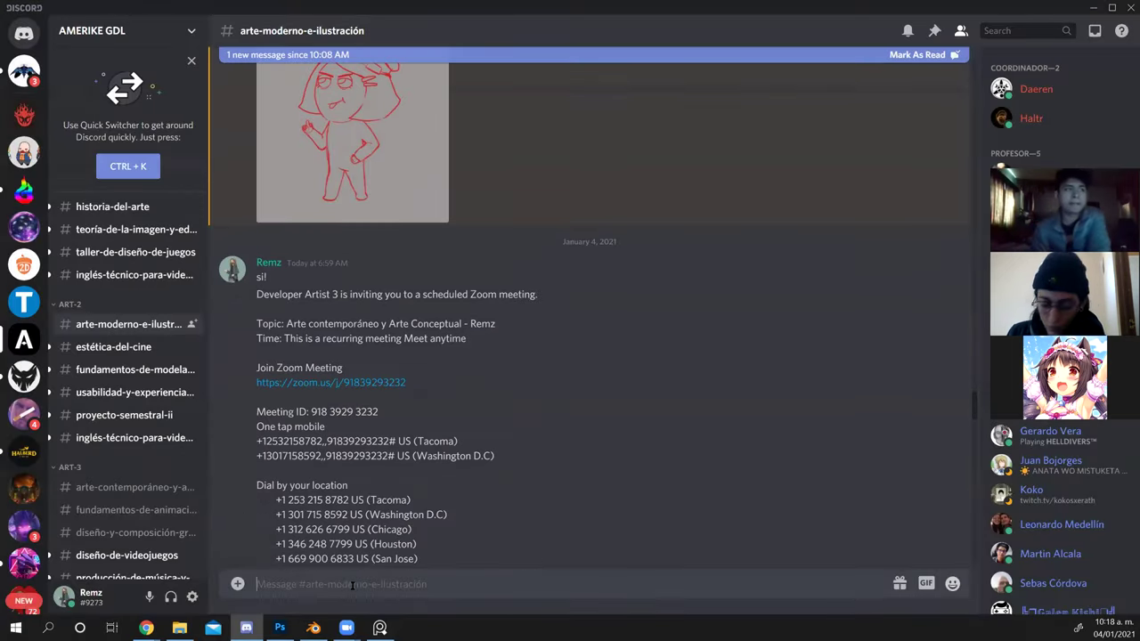
{"action": "key", "text": "ctrl+v"}
{"action": "key", "text": "Escape"}
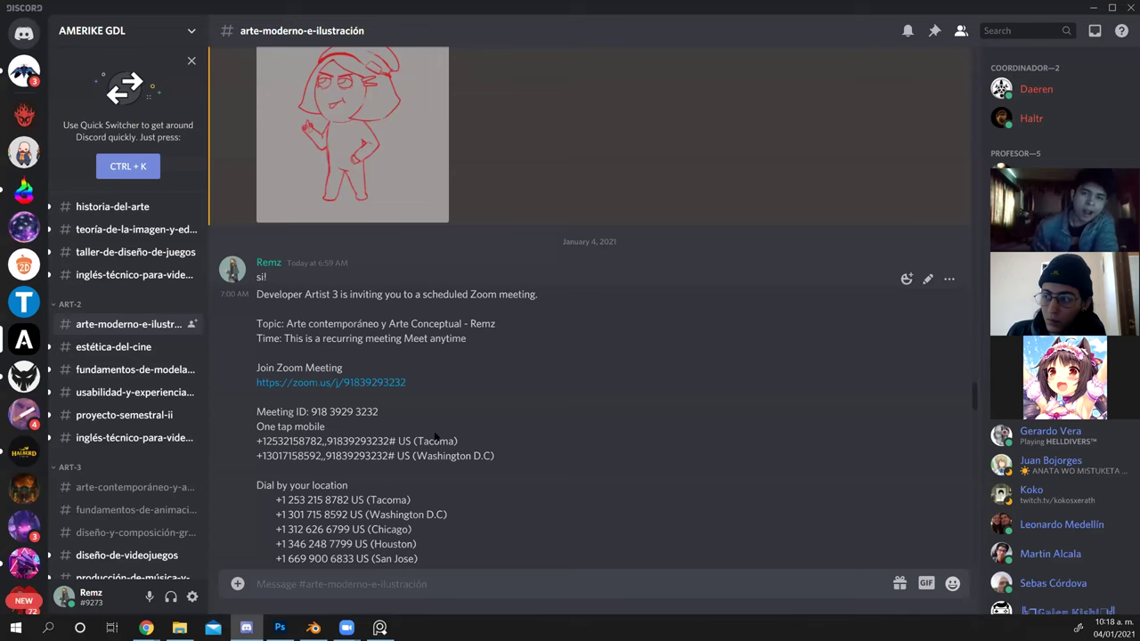
Open the black line chibi sketch with crossed arms in the channel, copy the image and return to Photoshop.
{"action": "scroll", "coordinate": [434, 432], "scroll_direction": "down", "scroll_amount": 15}
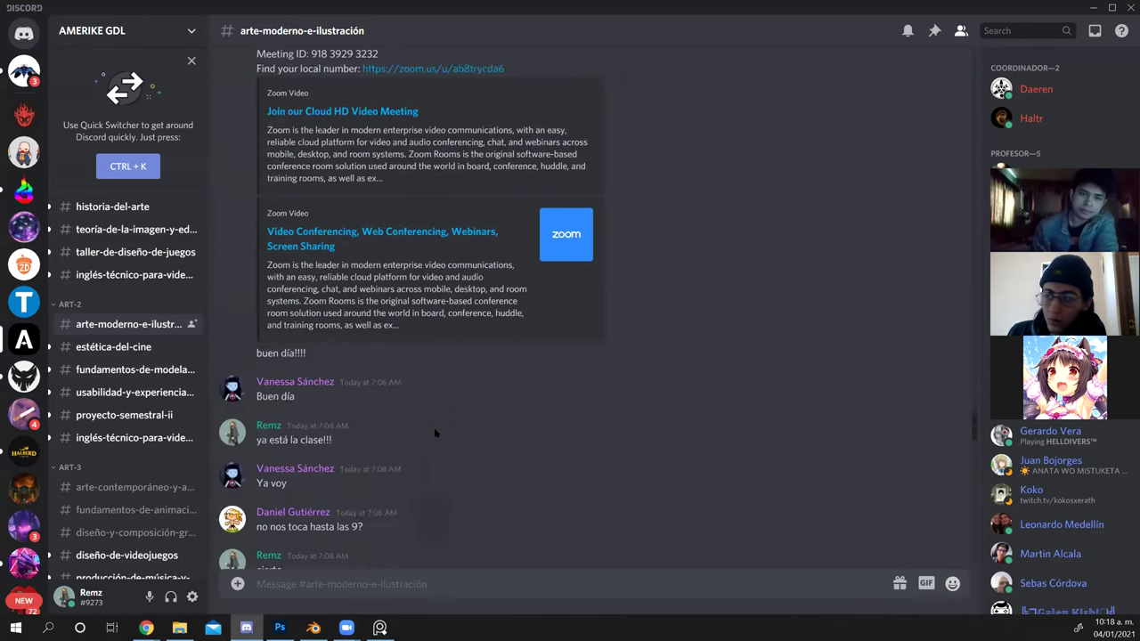
{"action": "scroll", "coordinate": [435, 433], "scroll_direction": "down", "scroll_amount": 10}
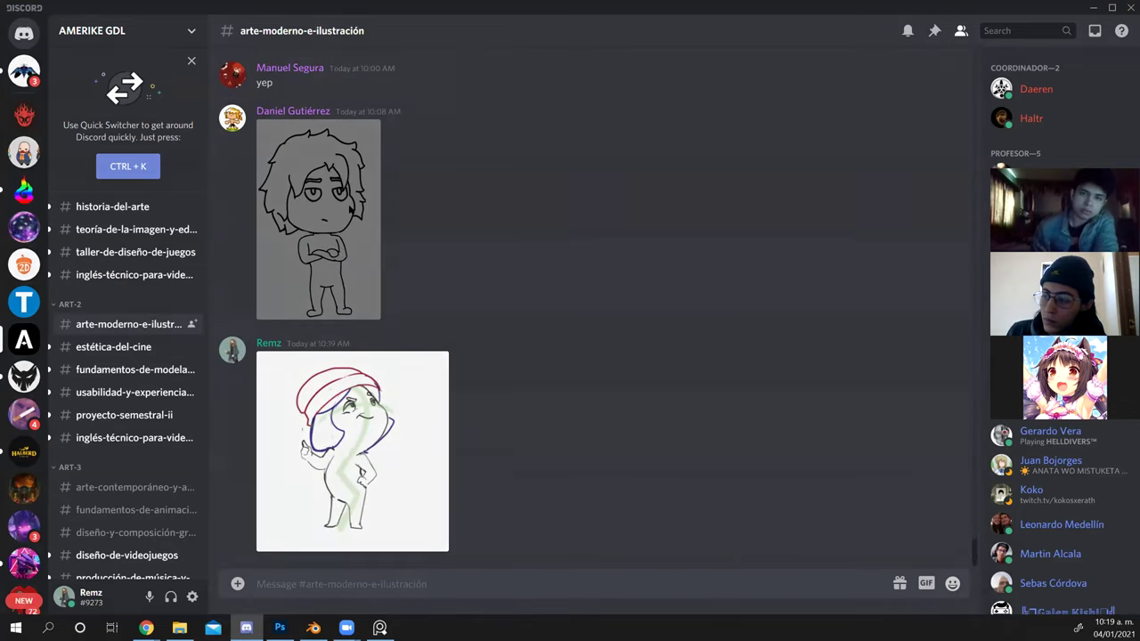
{"action": "left_click", "coordinate": [348, 210]}
{"action": "right_click", "coordinate": [629, 298]}
{"action": "left_click", "coordinate": [662, 312]}
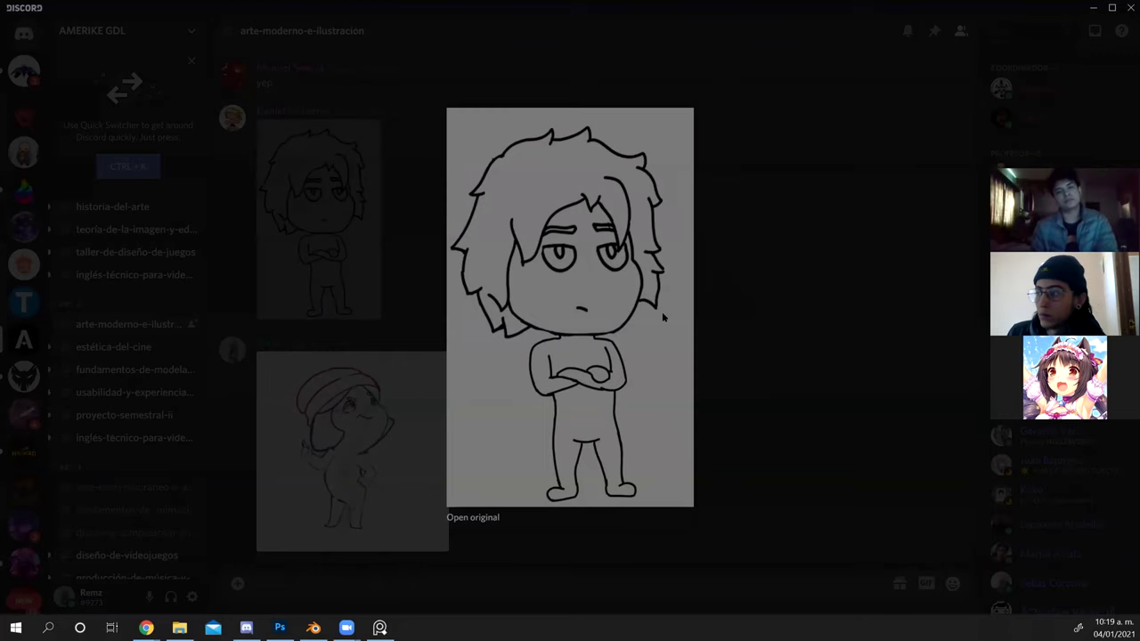
{"action": "key", "text": "alt+Tab"}
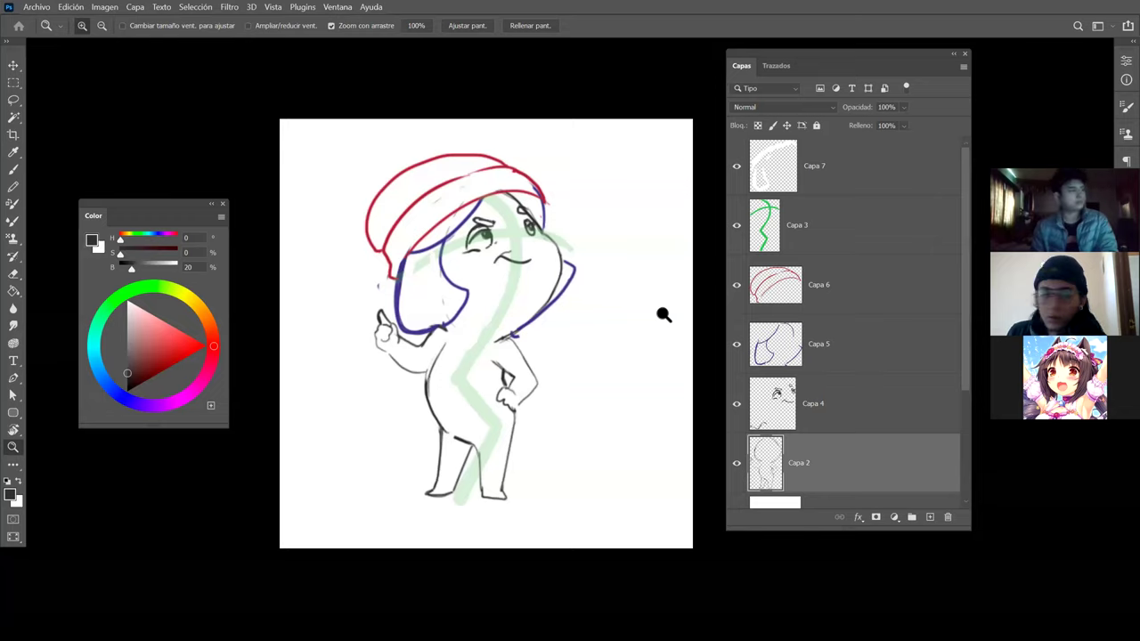
Paste the copied chibi sketch as a new layer between the semi-transparent white Fondo layer and Capa 1.
{"action": "key", "text": "ctrl+a"}
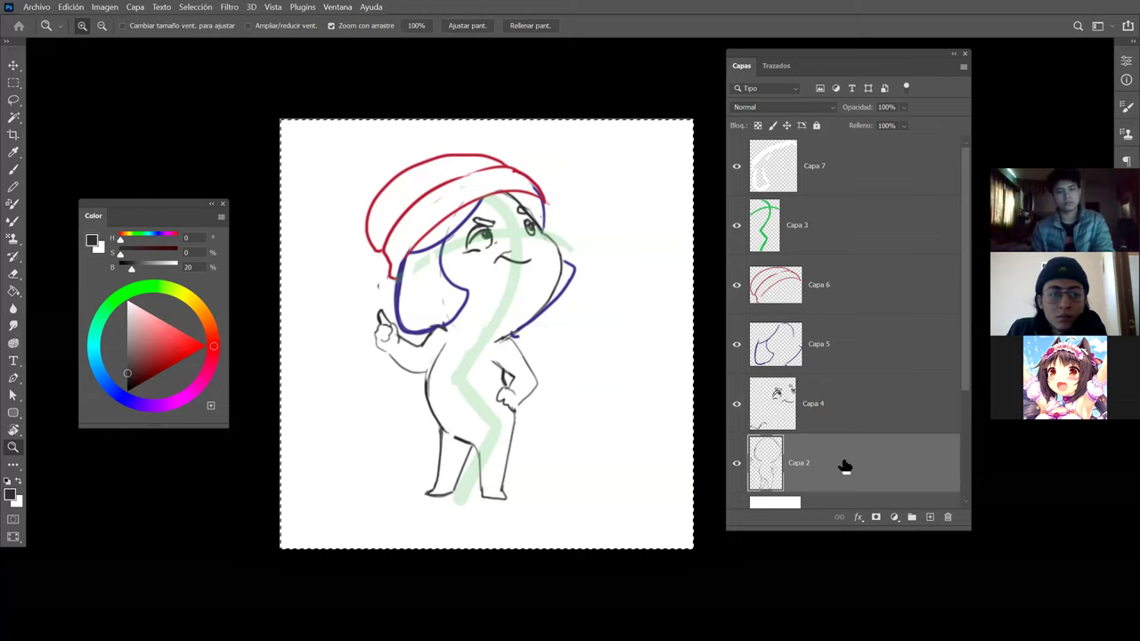
{"action": "scroll", "coordinate": [846, 454], "scroll_direction": "down", "scroll_amount": 3}
{"action": "left_click", "coordinate": [853, 429]}
{"action": "key", "text": "ctrl+v"}
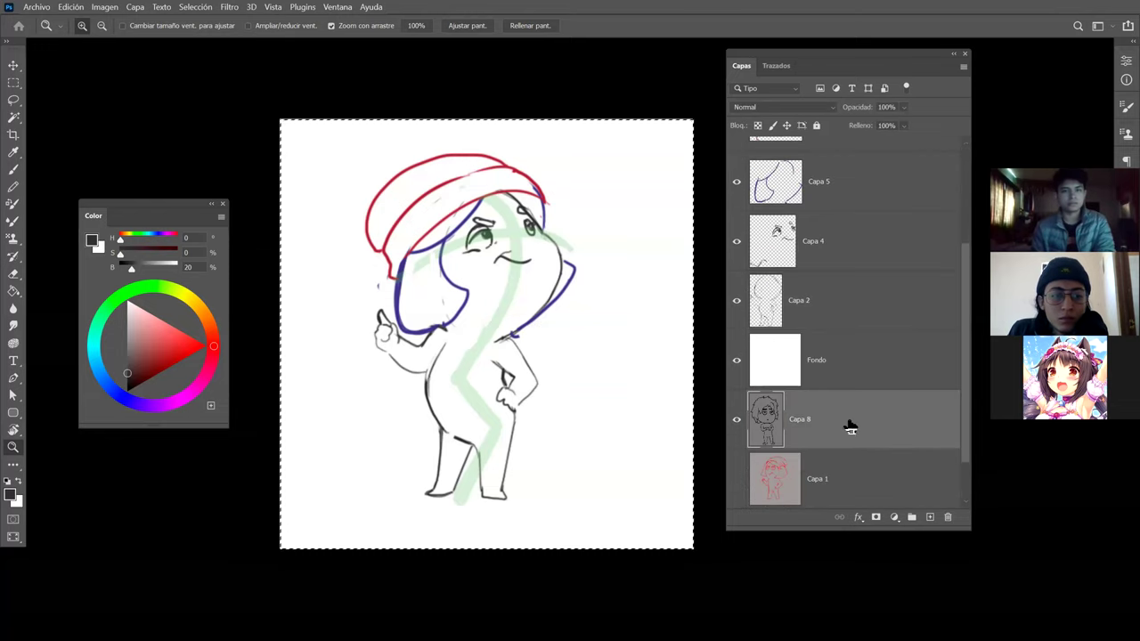
Group all the redraw layers from Capa 2 up to Capa 7 and hide the group.
{"action": "left_click", "coordinate": [860, 318]}
{"action": "left_click_drag", "start_coordinate": [966, 270], "coordinate": [967, 104]}
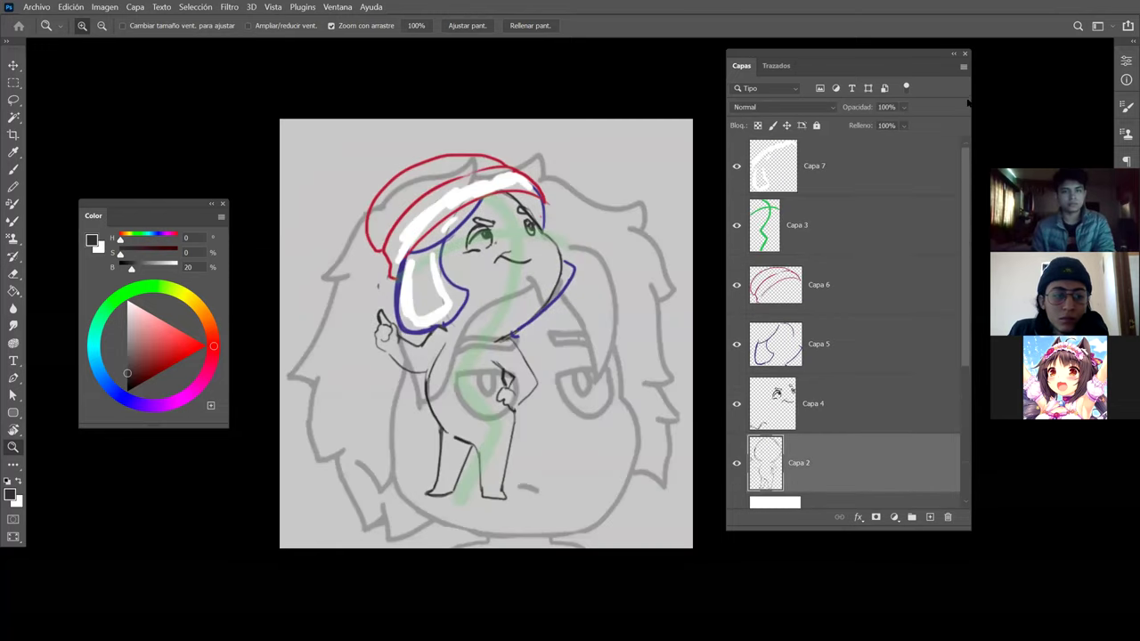
{"action": "left_click", "coordinate": [900, 166], "text": "shift"}
{"action": "key", "text": "ctrl+g"}
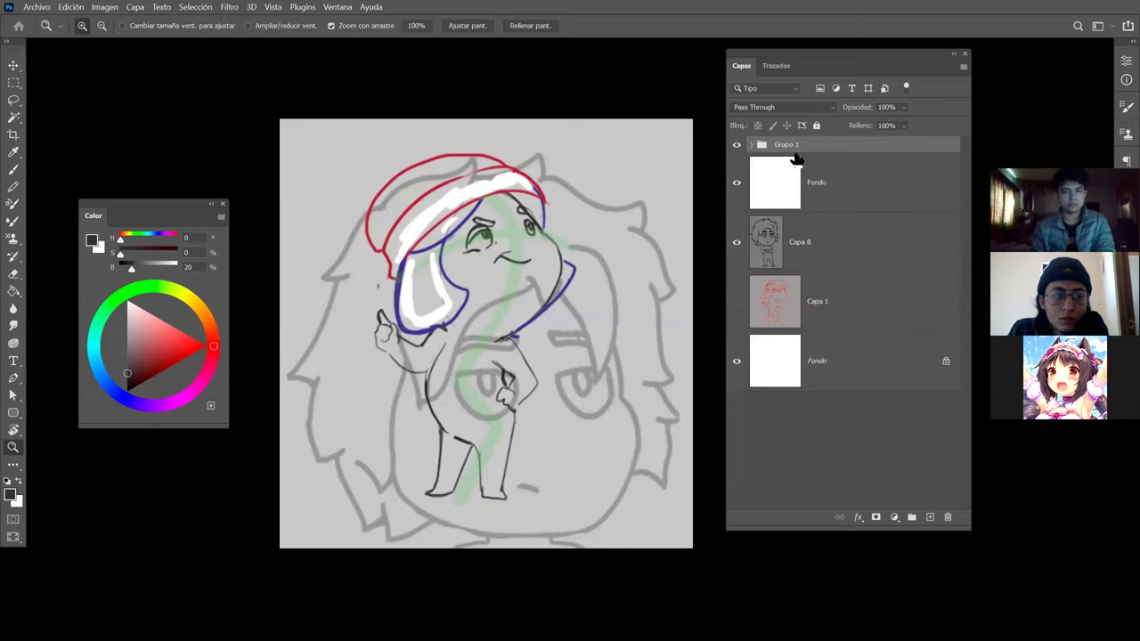
{"action": "left_click", "coordinate": [737, 146]}
Scale the pasted sketch on Capa 8 down proportionally and position it so the full figure fits inside the canvas.
{"action": "left_click", "coordinate": [766, 251]}
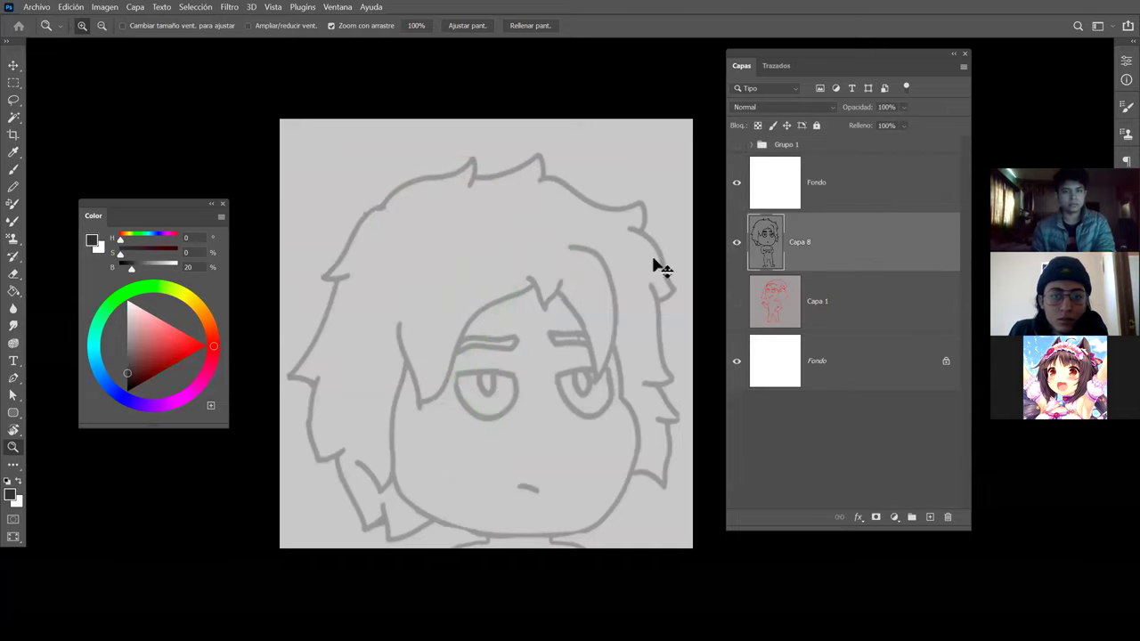
{"action": "key", "text": "ctrl+t"}
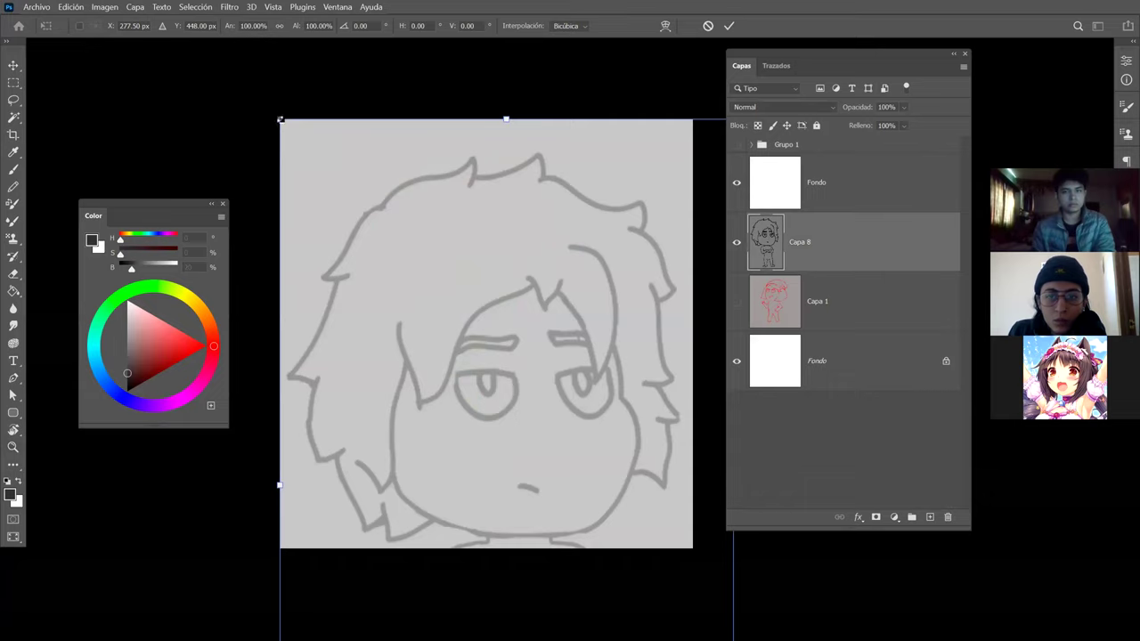
{"action": "left_click_drag", "start_coordinate": [281, 119], "coordinate": [369, 280]}
{"action": "left_click_drag", "start_coordinate": [421, 352], "coordinate": [386, 203]}
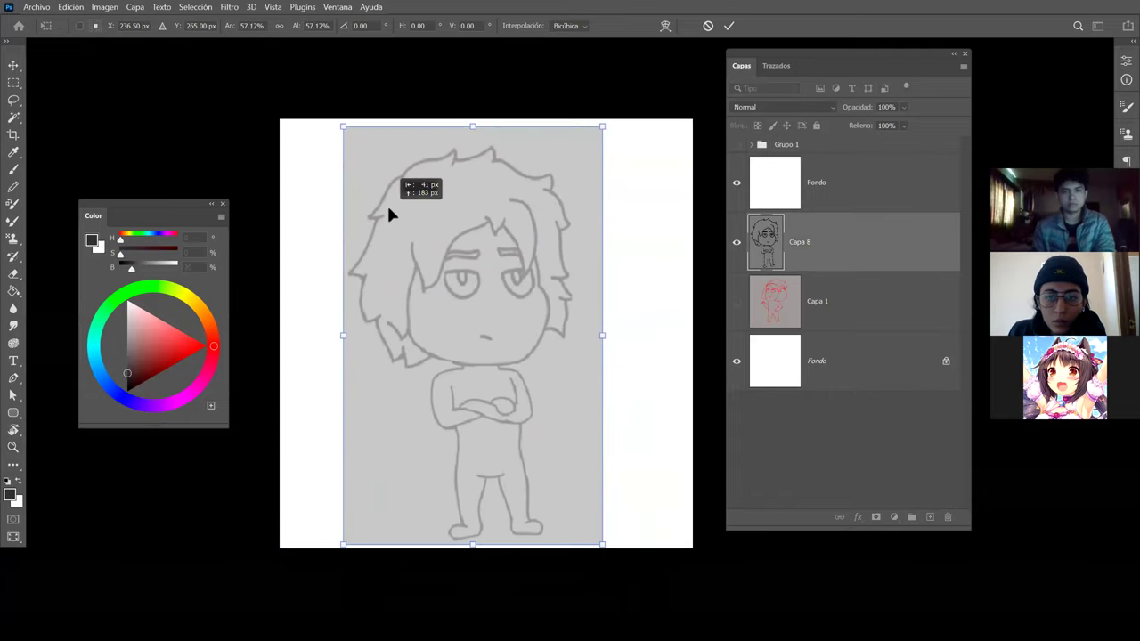
{"action": "left_click_drag", "start_coordinate": [603, 543], "coordinate": [581, 507]}
{"action": "left_click_drag", "start_coordinate": [519, 437], "coordinate": [534, 437]}
{"action": "key", "text": "Return"}
{"action": "key", "text": "z"}
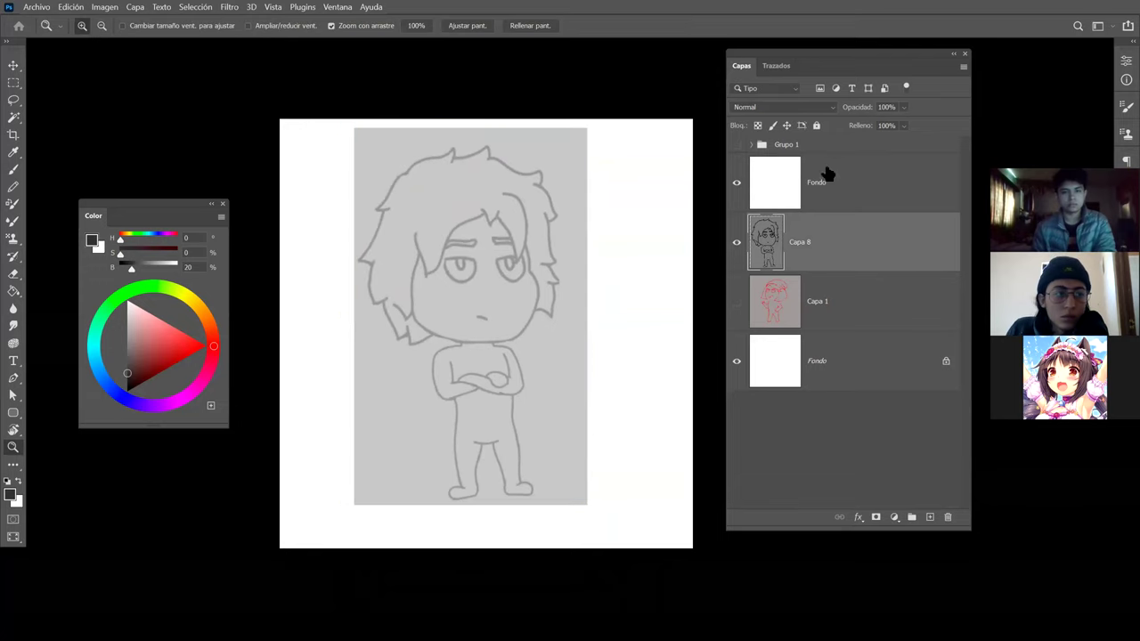
Add a new layer above the white Fondo overlay and activate the Brush tool for drawing on it.
{"action": "left_click", "coordinate": [828, 173]}
{"action": "left_click", "coordinate": [930, 517]}
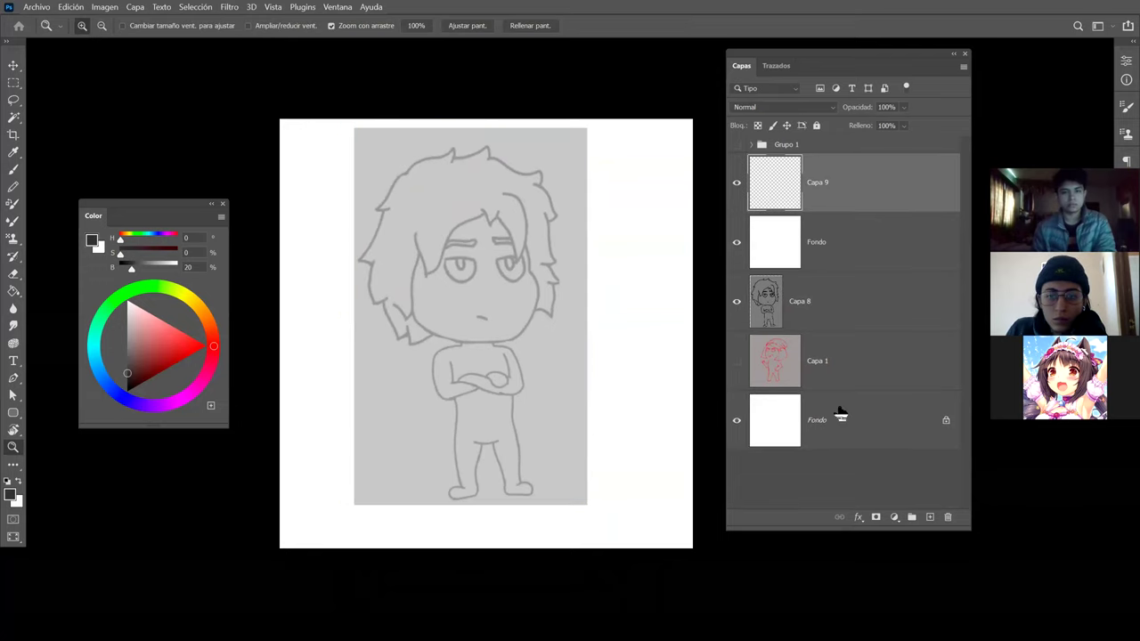
{"action": "key", "text": "b"}
{"action": "left_click", "coordinate": [321, 424]}
{"action": "left_click", "coordinate": [638, 425], "text": "shift"}
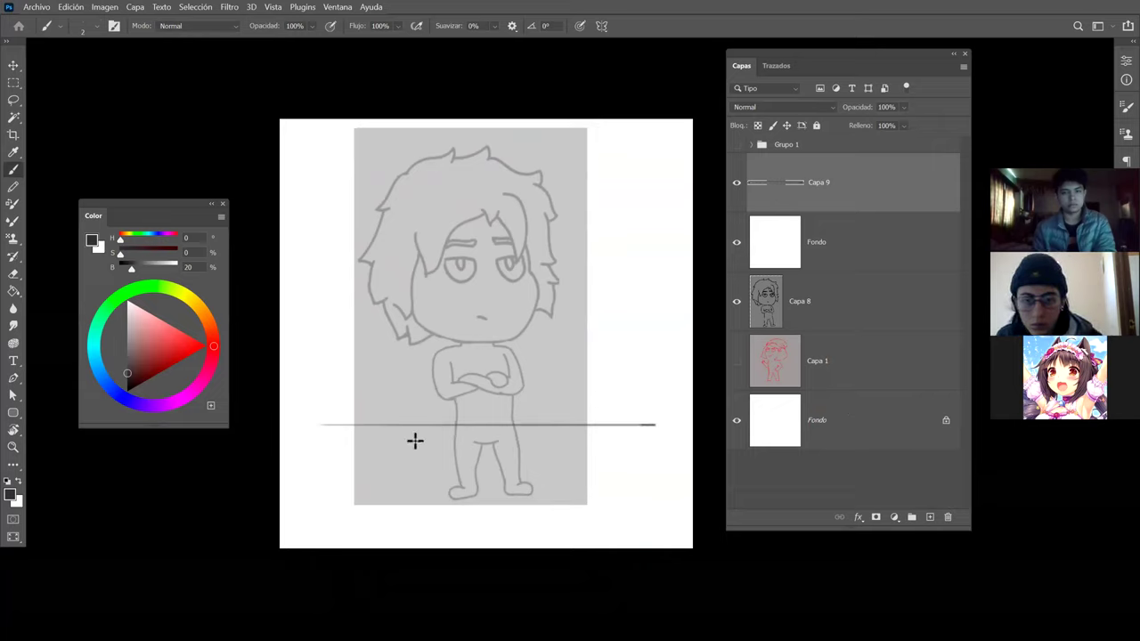
{"action": "key", "text": "ctrl+z"}
Draw a slanted four-sided ground plane around the character's feet on Capa 9 with straight dark grey 2 px lines.
{"action": "left_click", "coordinate": [421, 508]}
{"action": "left_click", "coordinate": [586, 507], "text": "shift"}
{"action": "left_click", "coordinate": [504, 457], "text": "shift"}
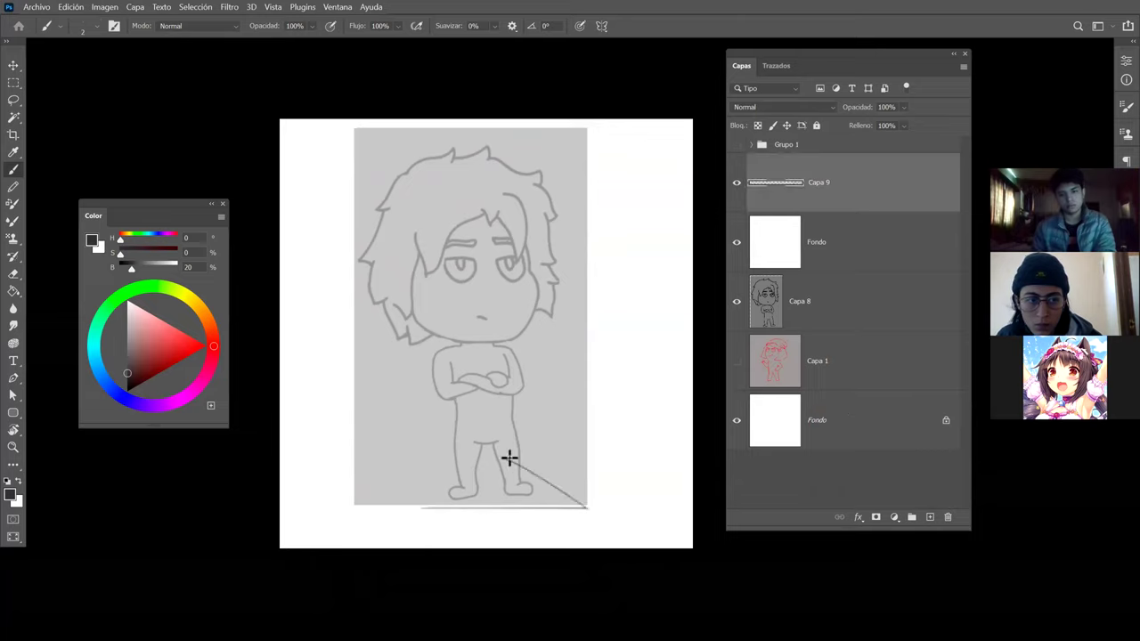
{"action": "left_click", "coordinate": [376, 458], "text": "shift"}
{"action": "left_click", "coordinate": [415, 501], "text": "shift"}
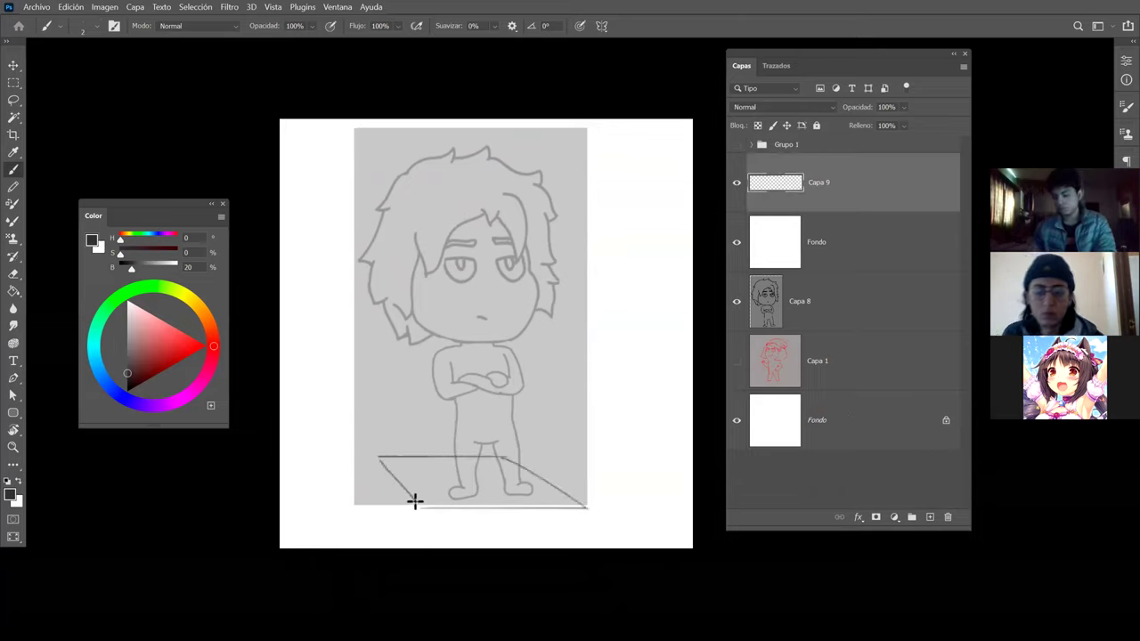
Nudge the ground plane about 30 px to the right and 10 px down, and add a new layer above it.
{"action": "key", "text": "v"}
{"action": "key", "text": "shift+Right"}
{"action": "key", "text": "shift+Right"}
{"action": "key", "text": "shift+Right"}
{"action": "key", "text": "shift+Down"}
{"action": "key", "text": "Left"}
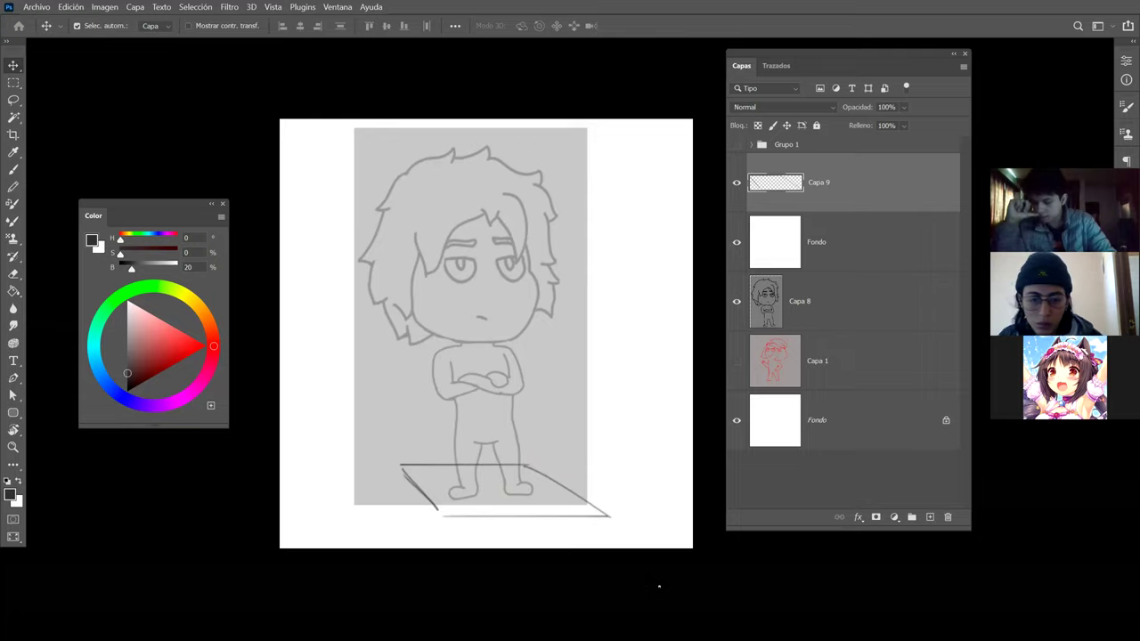
{"action": "left_click", "coordinate": [930, 518]}
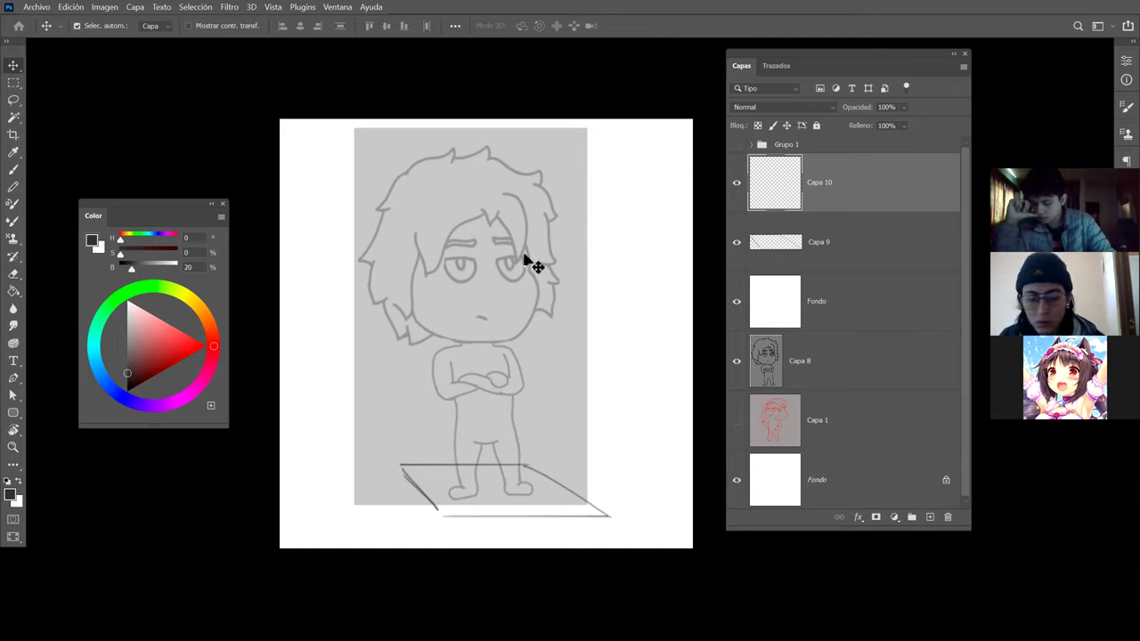
{"action": "left_click_drag", "start_coordinate": [479, 108], "coordinate": [502, 606]}
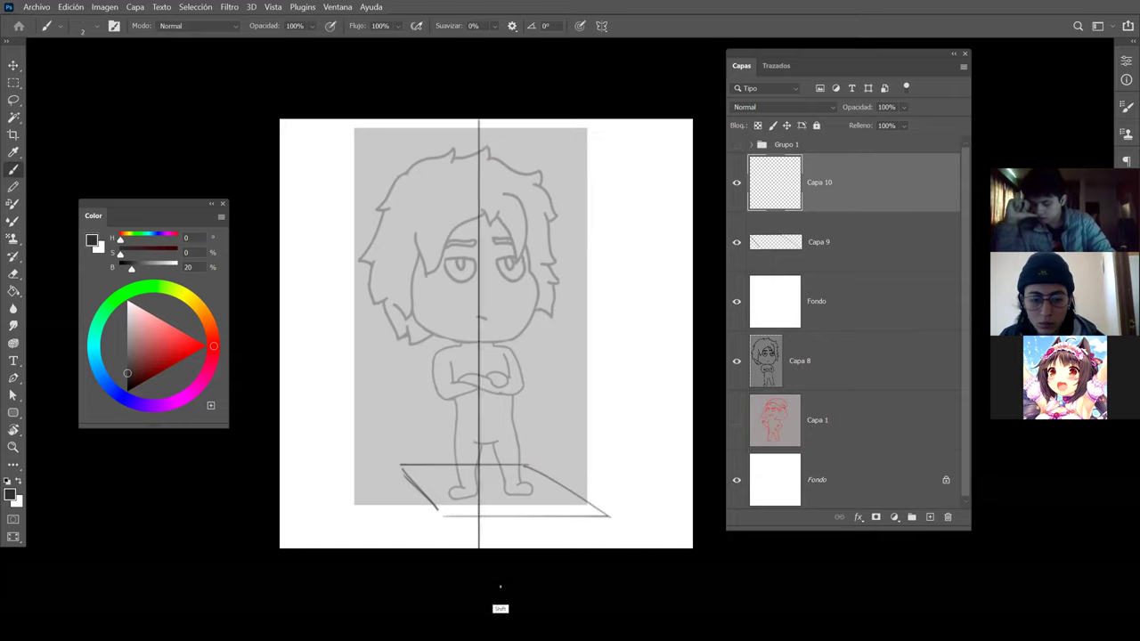
{"action": "left_click_drag", "start_coordinate": [244, 383], "coordinate": [726, 385]}
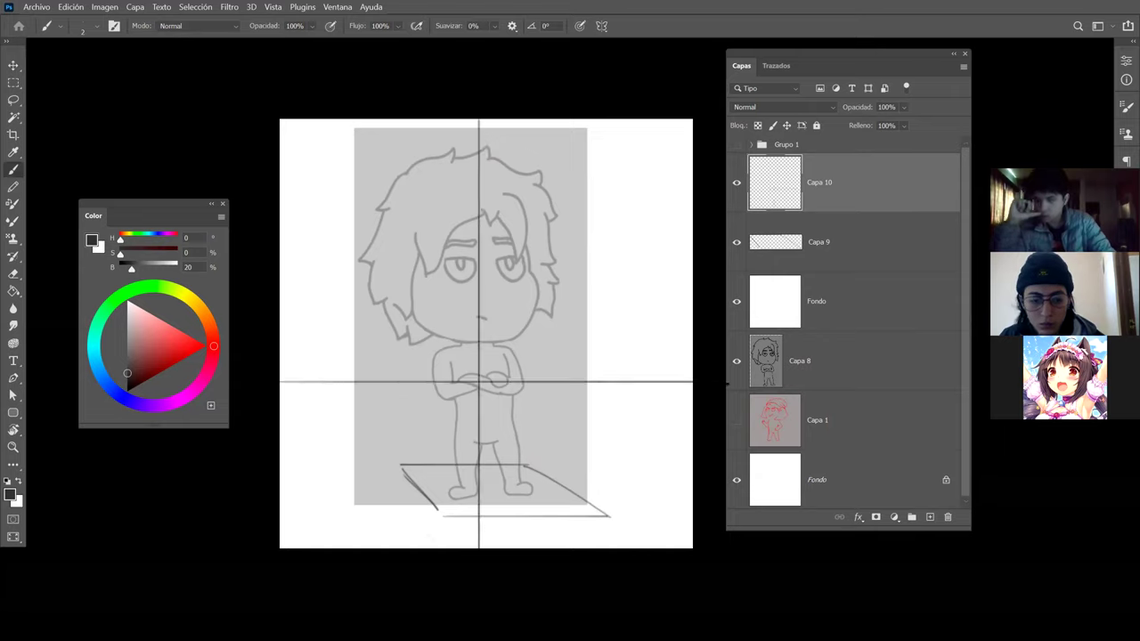
{"action": "key", "text": "ctrl+z"}
{"action": "key", "text": "ctrl+z"}
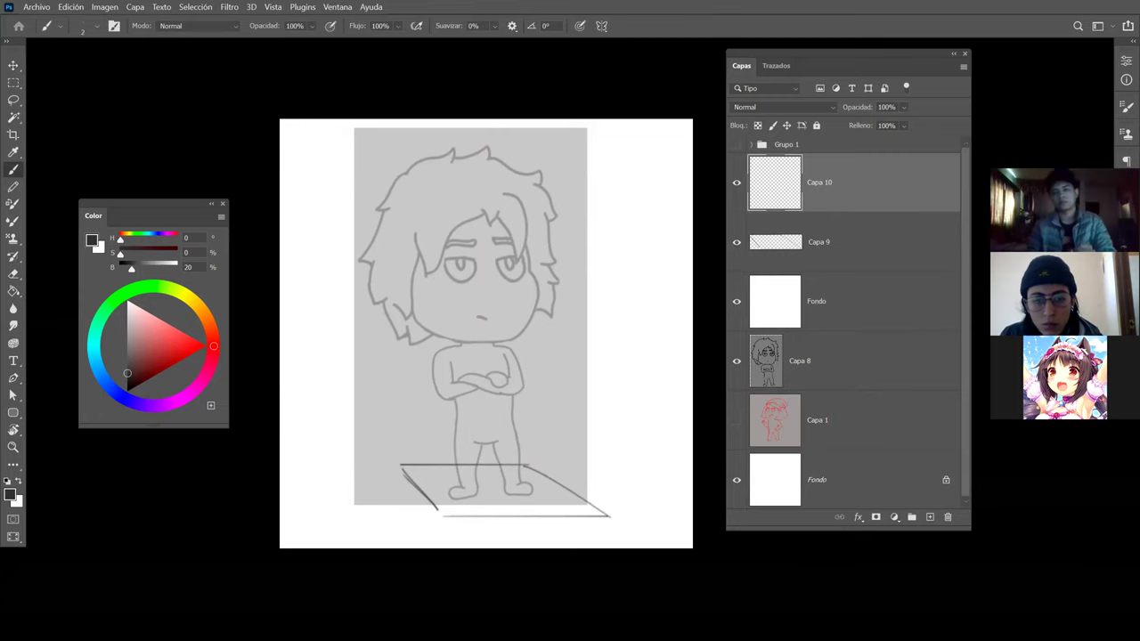
Bring up the reference board and examine the hat character's crossed-arms pose in the black-and-white expression sketches.
{"action": "left_click_drag", "start_coordinate": [2, 356], "coordinate": [374, 192]}
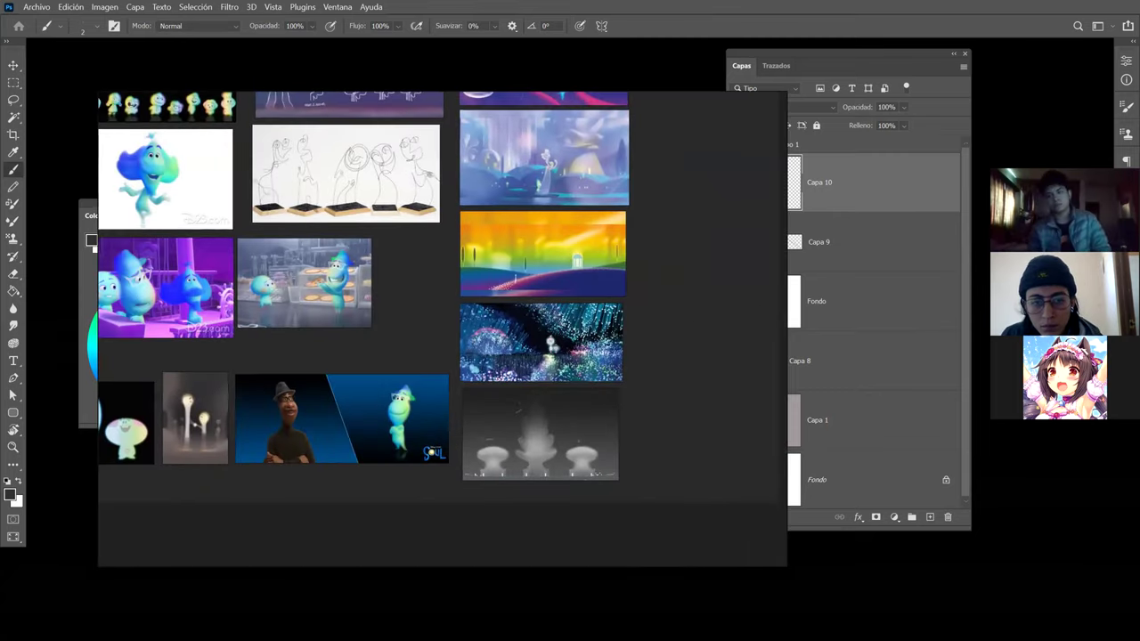
{"action": "scroll", "coordinate": [345, 322], "scroll_direction": "up", "scroll_amount": 3}
{"action": "scroll", "coordinate": [345, 280], "scroll_direction": "down", "scroll_amount": 6}
{"action": "left_click_drag", "start_coordinate": [343, 276], "coordinate": [547, 300]}
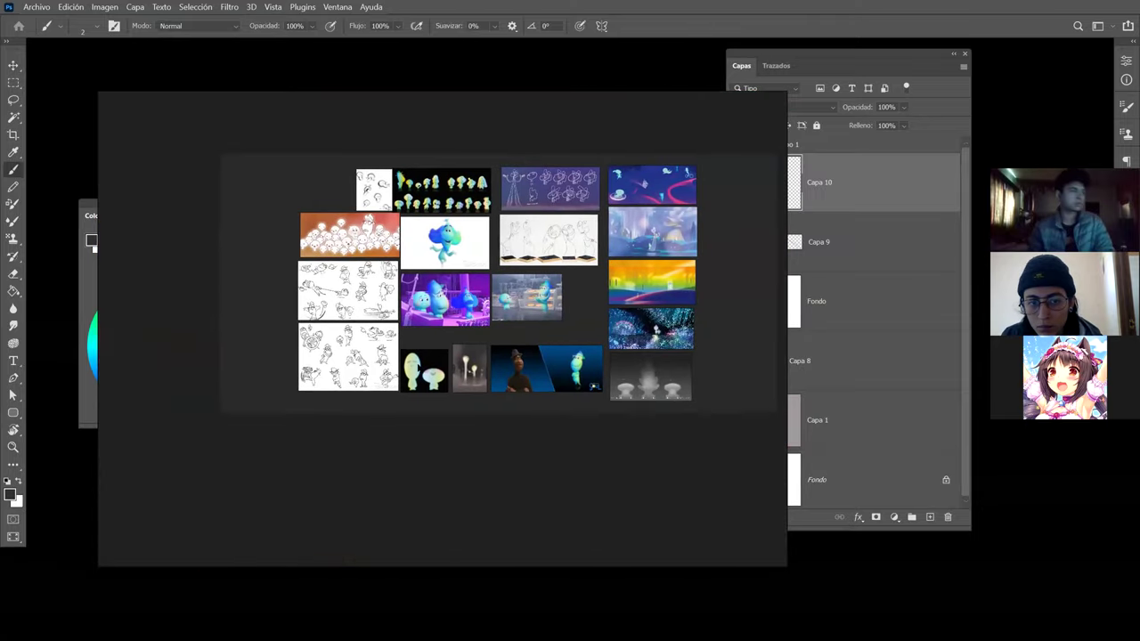
{"action": "scroll", "coordinate": [352, 378], "scroll_direction": "up", "scroll_amount": 5}
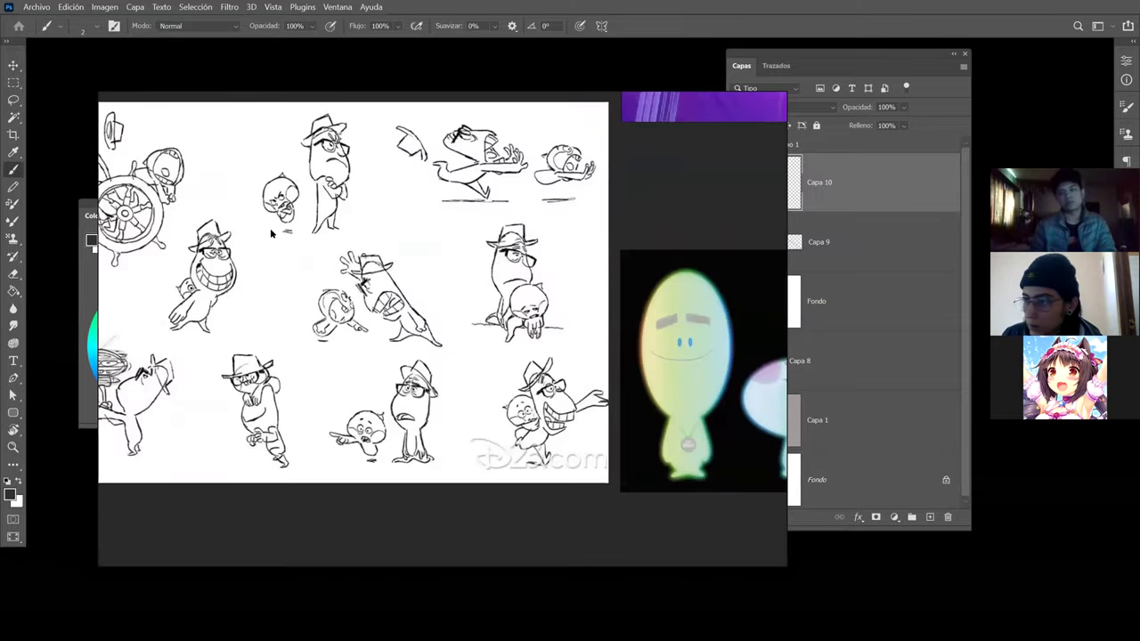
{"action": "scroll", "coordinate": [271, 232], "scroll_direction": "up", "scroll_amount": 3}
{"action": "left_click_drag", "start_coordinate": [357, 181], "coordinate": [363, 300]}
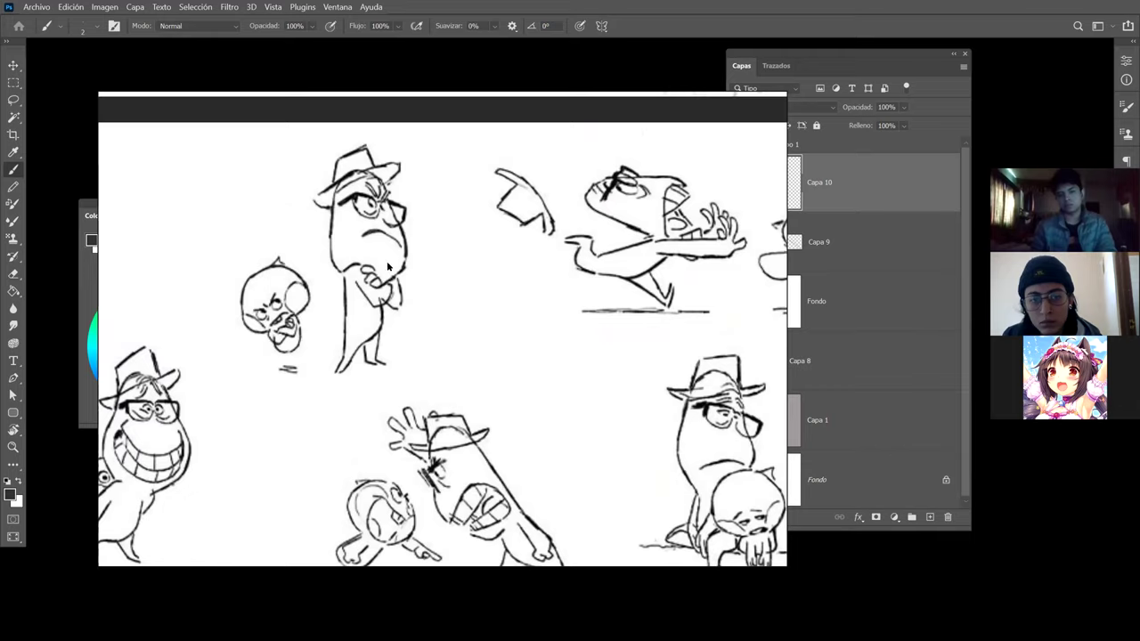
{"action": "scroll", "coordinate": [392, 254], "scroll_direction": "up", "scroll_amount": 2}
{"action": "left_click_drag", "start_coordinate": [397, 239], "coordinate": [456, 297]}
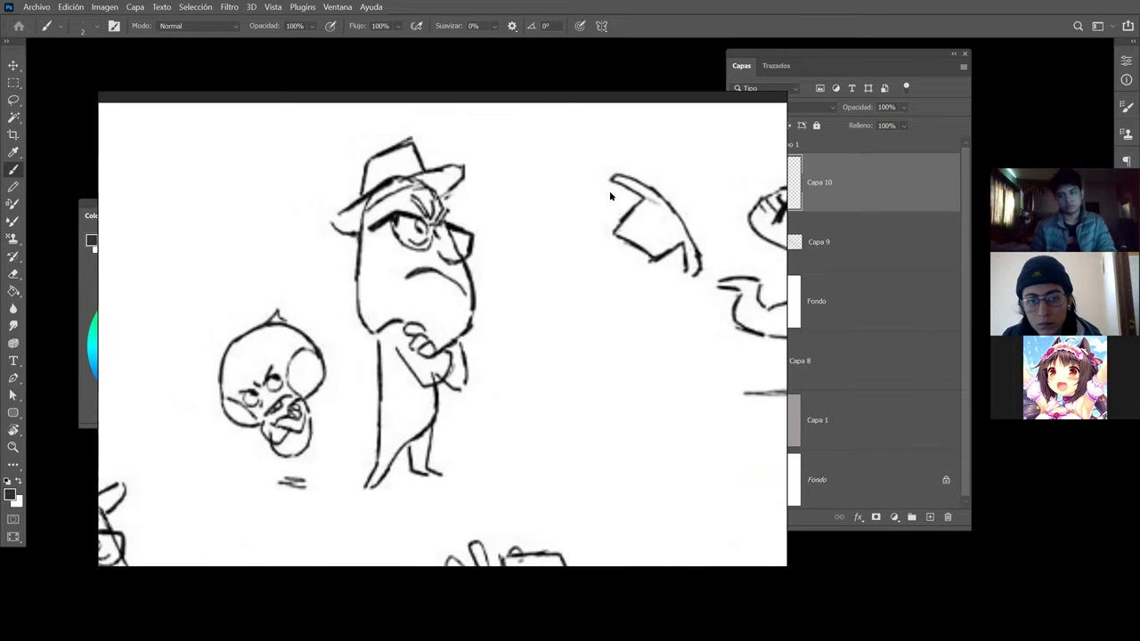
{"action": "key", "text": "alt+Tab"}
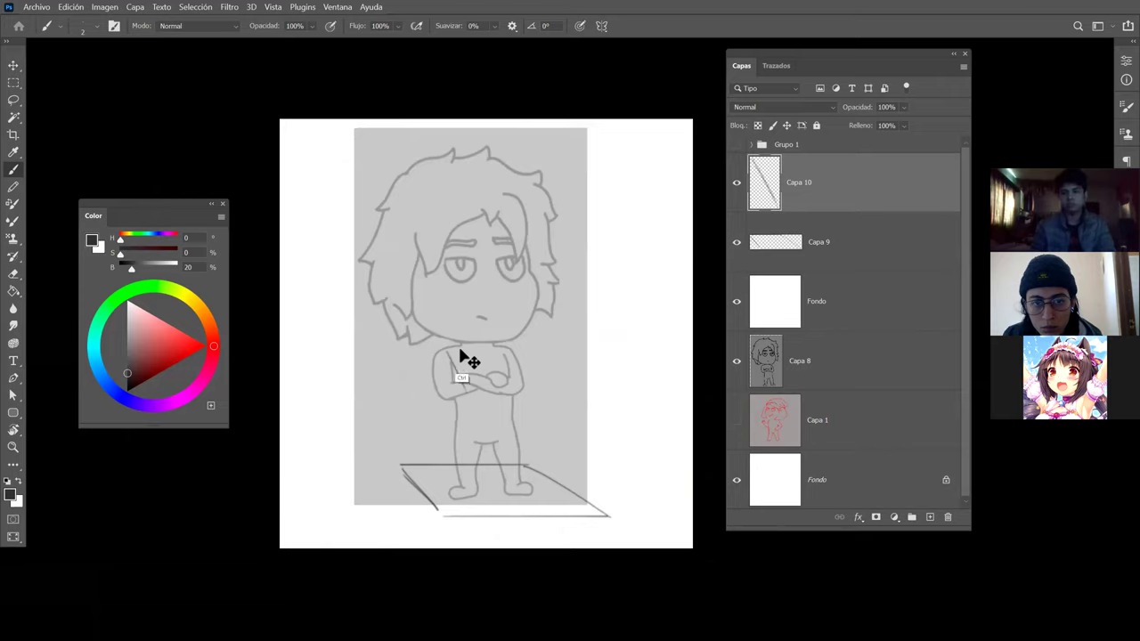
Set the brush colour to purple (H 249, S 55, B 97) and undo the trial strokes on Capa 10.
{"action": "key", "text": "ctrl+z"}
{"action": "left_click", "coordinate": [132, 401]}
{"action": "left_click", "coordinate": [169, 328]}
{"action": "left_click_drag", "start_coordinate": [451, 364], "coordinate": [470, 407]}
{"action": "key", "text": "ctrl+z"}
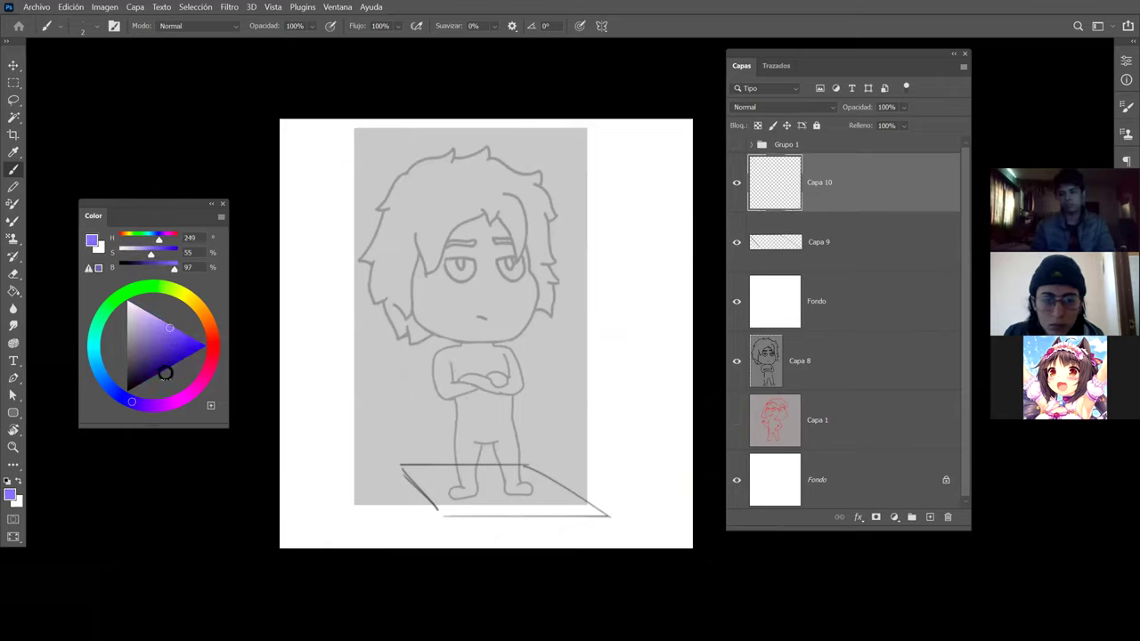
Set the brush colour to near-black blue (H 249, S 100, B 12), raise the Fondo layer above Capa 8 to 74% opacity, and select Capa 10.
{"action": "left_click", "coordinate": [138, 386]}
{"action": "left_click", "coordinate": [836, 315]}
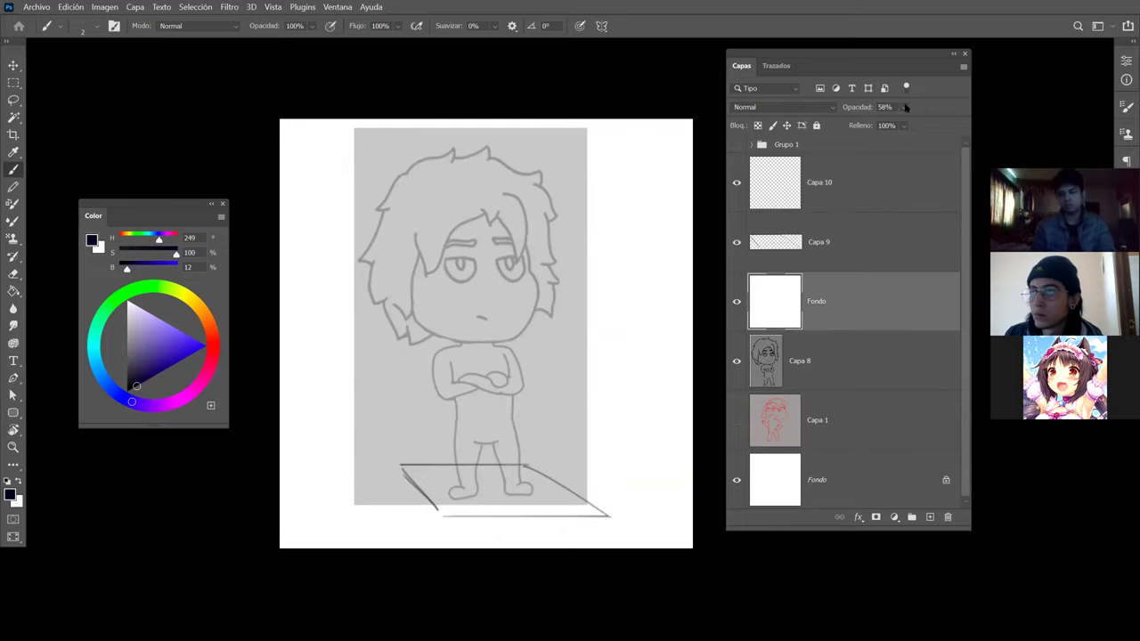
{"action": "left_click_drag", "start_coordinate": [921, 125], "coordinate": [930, 125]}
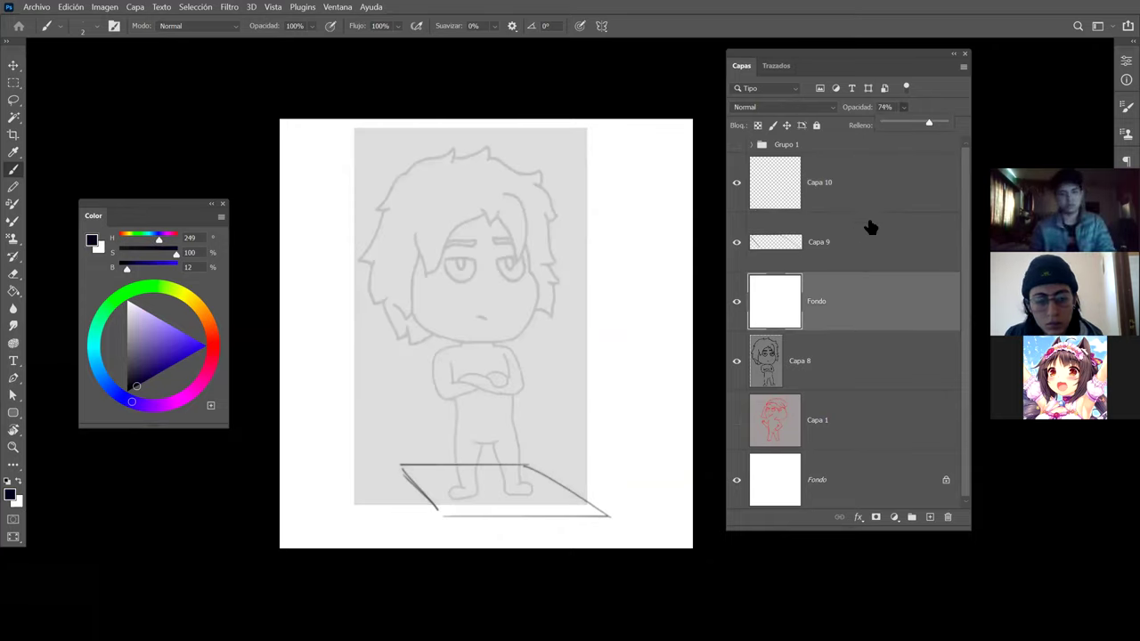
{"action": "left_click", "coordinate": [858, 191]}
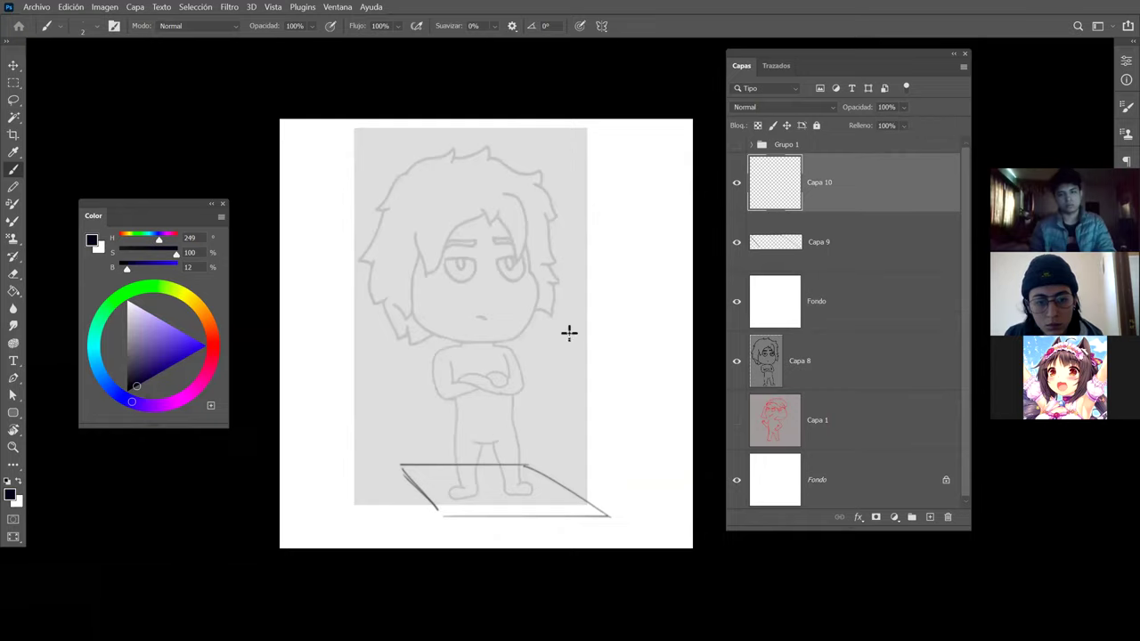
{"action": "mouse_move", "coordinate": [419, 326]}
{"action": "left_mouse_down"}
{"action": "mouse_move", "coordinate": [499, 342]}
{"action": "mouse_move", "coordinate": [542, 272]}
{"action": "left_mouse_up"}
{"action": "key", "text": "ctrl+z"}
{"action": "key", "text": "ctrl+z"}
{"action": "left_click_drag", "start_coordinate": [419, 336], "coordinate": [548, 269]}
{"action": "key", "text": "ctrl+z"}
{"action": "key", "text": "ctrl+shift+z"}
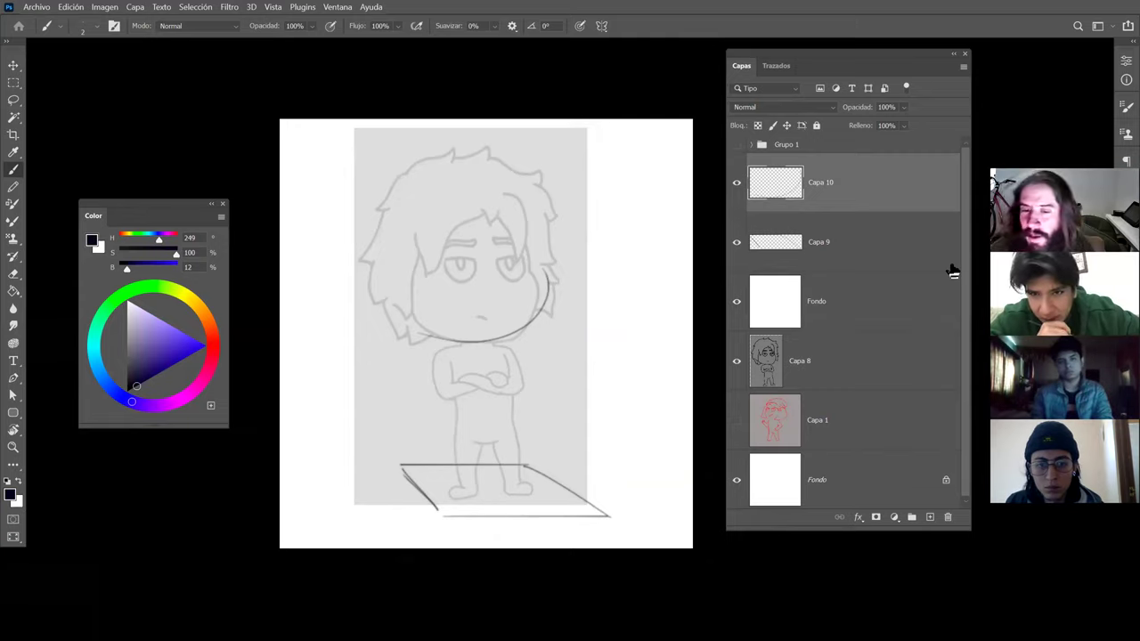
{"action": "key", "text": "ctrl+z"}
{"action": "mouse_move", "coordinate": [421, 313]}
{"action": "left_mouse_down"}
{"action": "mouse_move", "coordinate": [480, 345]}
{"action": "mouse_move", "coordinate": [529, 237]}
{"action": "left_mouse_up"}
{"action": "key", "text": "ctrl+z"}
{"action": "mouse_move", "coordinate": [437, 341]}
{"action": "left_mouse_down"}
{"action": "mouse_move", "coordinate": [533, 316]}
{"action": "mouse_move", "coordinate": [529, 325]}
{"action": "mouse_move", "coordinate": [519, 332]}
{"action": "mouse_move", "coordinate": [526, 230]}
{"action": "left_mouse_up"}
{"action": "key", "text": "ctrl+z"}
Draw a tall egg-shaped head outline over the faded face on Capa 10, narrowing towards the crown, and reinforce its lower curve.
{"action": "mouse_move", "coordinate": [521, 329]}
{"action": "left_mouse_down"}
{"action": "mouse_move", "coordinate": [490, 168]}
{"action": "mouse_move", "coordinate": [501, 291]}
{"action": "mouse_move", "coordinate": [519, 214]}
{"action": "mouse_move", "coordinate": [531, 241]}
{"action": "mouse_move", "coordinate": [492, 174]}
{"action": "mouse_move", "coordinate": [412, 305]}
{"action": "left_mouse_up"}
{"action": "mouse_move", "coordinate": [490, 345]}
{"action": "left_mouse_down"}
{"action": "mouse_move", "coordinate": [454, 346]}
{"action": "mouse_move", "coordinate": [405, 273]}
{"action": "mouse_move", "coordinate": [438, 171]}
{"action": "left_mouse_up"}
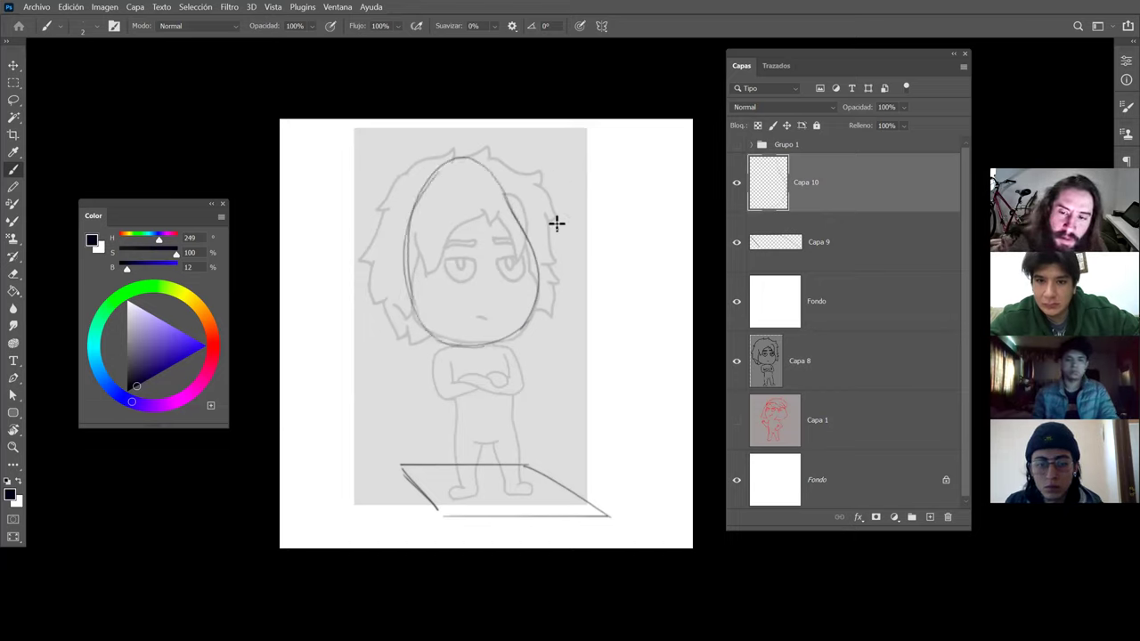
{"action": "mouse_move", "coordinate": [448, 341]}
{"action": "left_mouse_down"}
{"action": "mouse_move", "coordinate": [457, 148]}
{"action": "mouse_move", "coordinate": [507, 193]}
{"action": "mouse_move", "coordinate": [537, 300]}
{"action": "mouse_move", "coordinate": [521, 335]}
{"action": "left_mouse_up"}
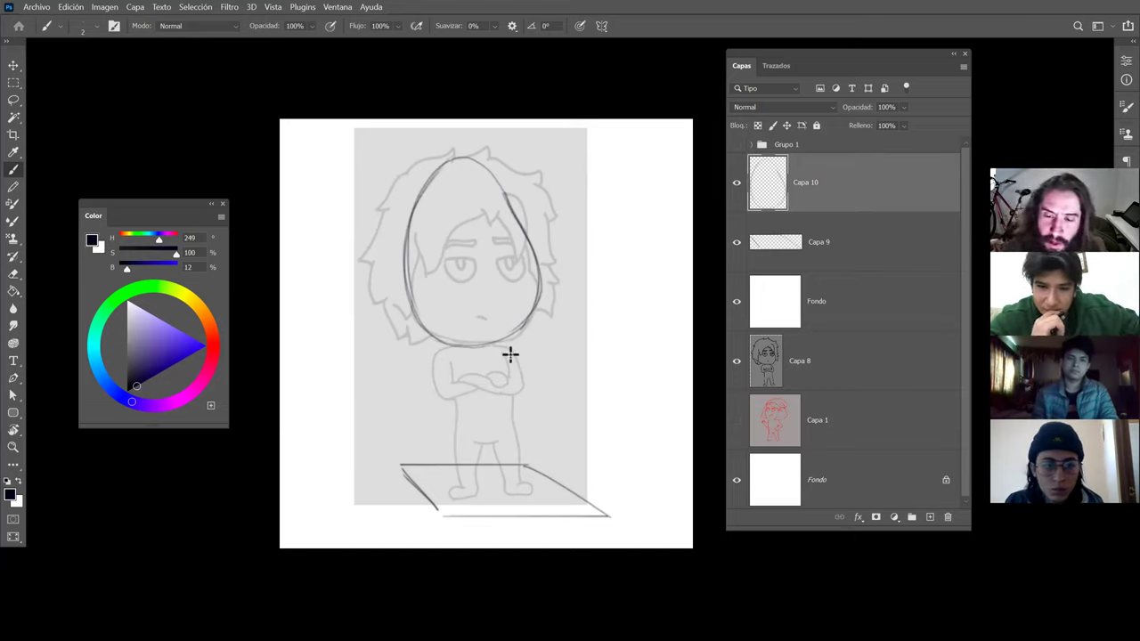
Sketch the torso's sides and rough crossed arms just below the egg-shaped head.
{"action": "left_click_drag", "start_coordinate": [505, 350], "coordinate": [522, 383]}
{"action": "left_click_drag", "start_coordinate": [451, 360], "coordinate": [455, 440]}
{"action": "left_click_drag", "start_coordinate": [511, 354], "coordinate": [517, 421]}
{"action": "mouse_move", "coordinate": [448, 359]}
{"action": "left_mouse_down"}
{"action": "mouse_move", "coordinate": [500, 357]}
{"action": "mouse_move", "coordinate": [513, 350]}
{"action": "mouse_move", "coordinate": [508, 340]}
{"action": "mouse_move", "coordinate": [527, 373]}
{"action": "mouse_move", "coordinate": [449, 358]}
{"action": "mouse_move", "coordinate": [450, 334]}
{"action": "mouse_move", "coordinate": [484, 376]}
{"action": "mouse_move", "coordinate": [478, 301]}
{"action": "mouse_move", "coordinate": [498, 357]}
{"action": "mouse_move", "coordinate": [477, 379]}
{"action": "mouse_move", "coordinate": [462, 361]}
{"action": "mouse_move", "coordinate": [488, 382]}
{"action": "mouse_move", "coordinate": [512, 357]}
{"action": "left_mouse_up"}
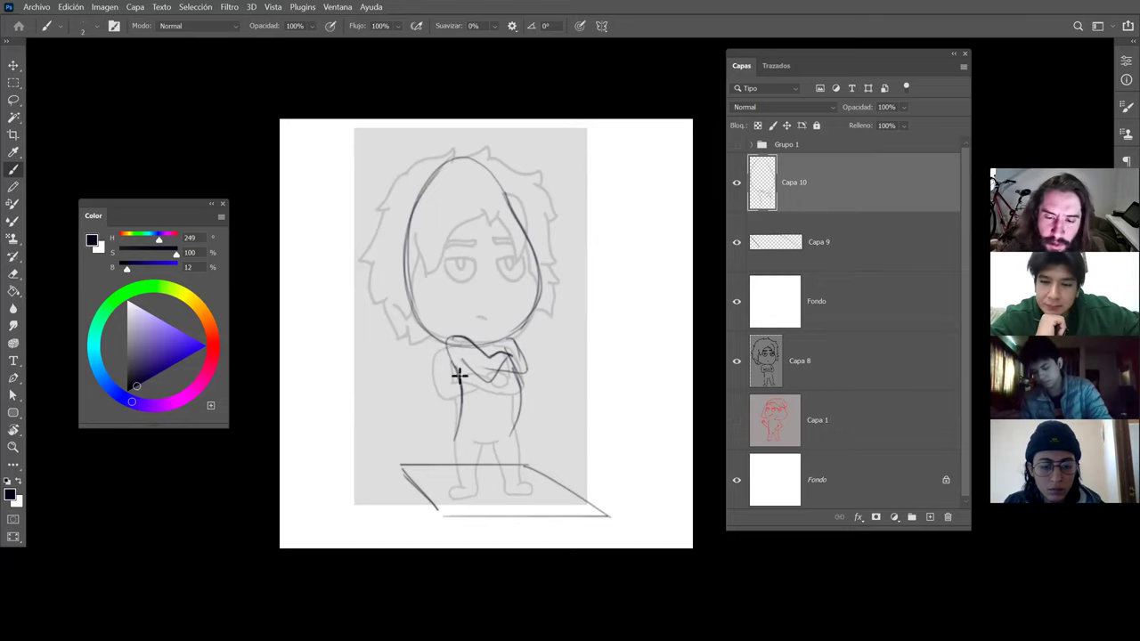
Darken the raised shoulder and upper arm contours under the chin, and clean up stray lines around the shoulders and jaw.
{"action": "mouse_move", "coordinate": [468, 335]}
{"action": "left_mouse_down"}
{"action": "mouse_move", "coordinate": [490, 354]}
{"action": "mouse_move", "coordinate": [467, 333]}
{"action": "left_mouse_up"}
{"action": "key", "text": "e"}
{"action": "key", "text": "b"}
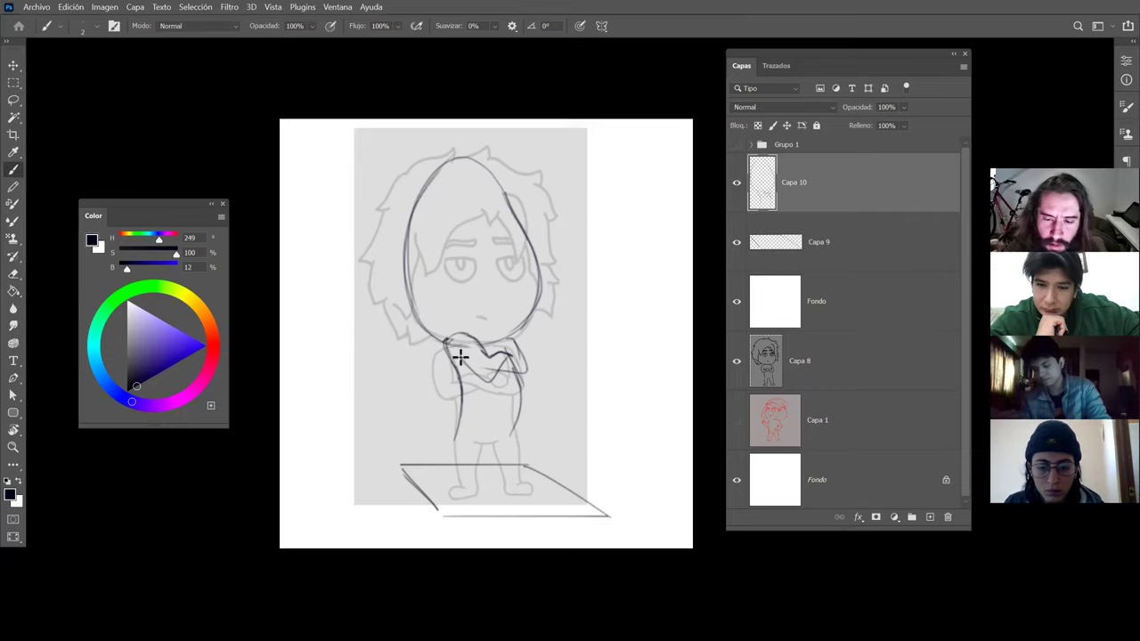
{"action": "key", "text": "e"}
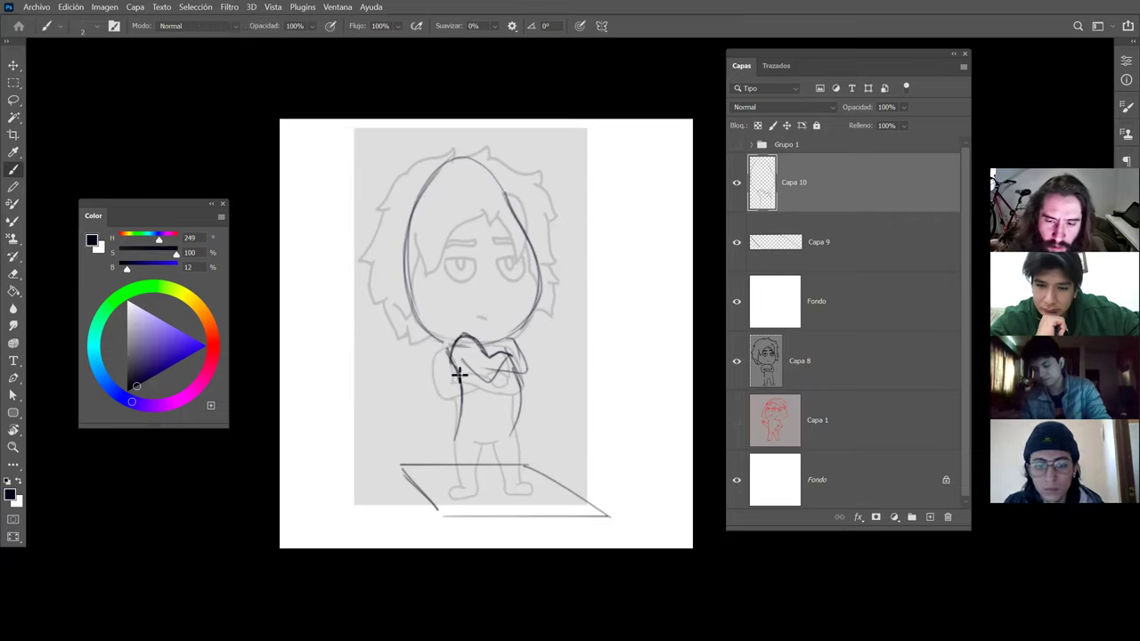
{"action": "key", "text": "b"}
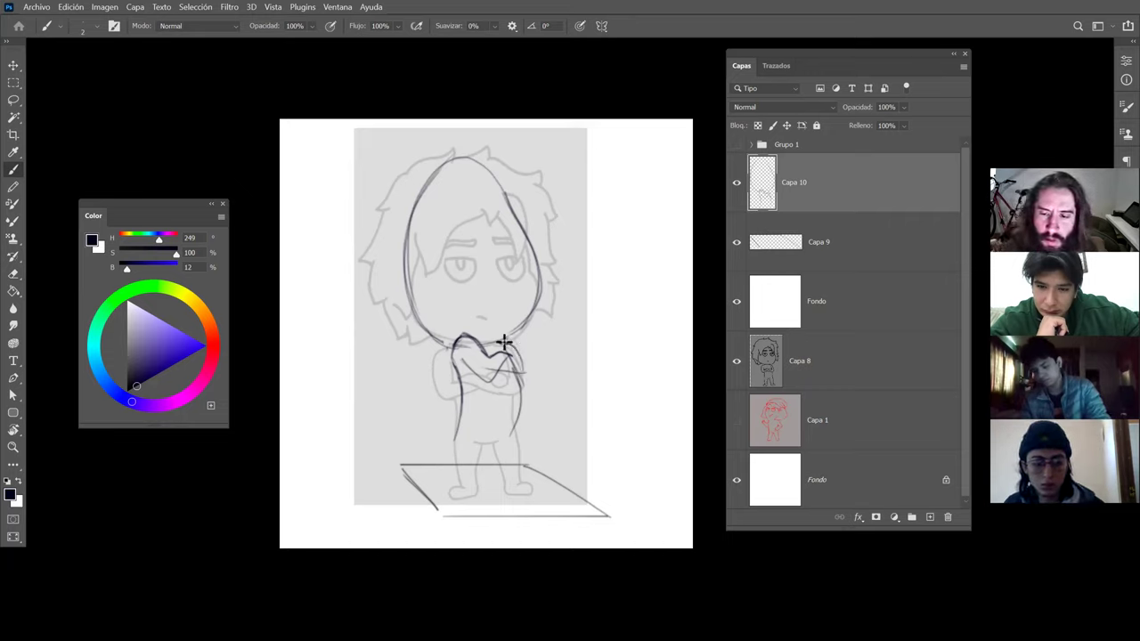
{"action": "key", "text": "e"}
{"action": "key", "text": "b"}
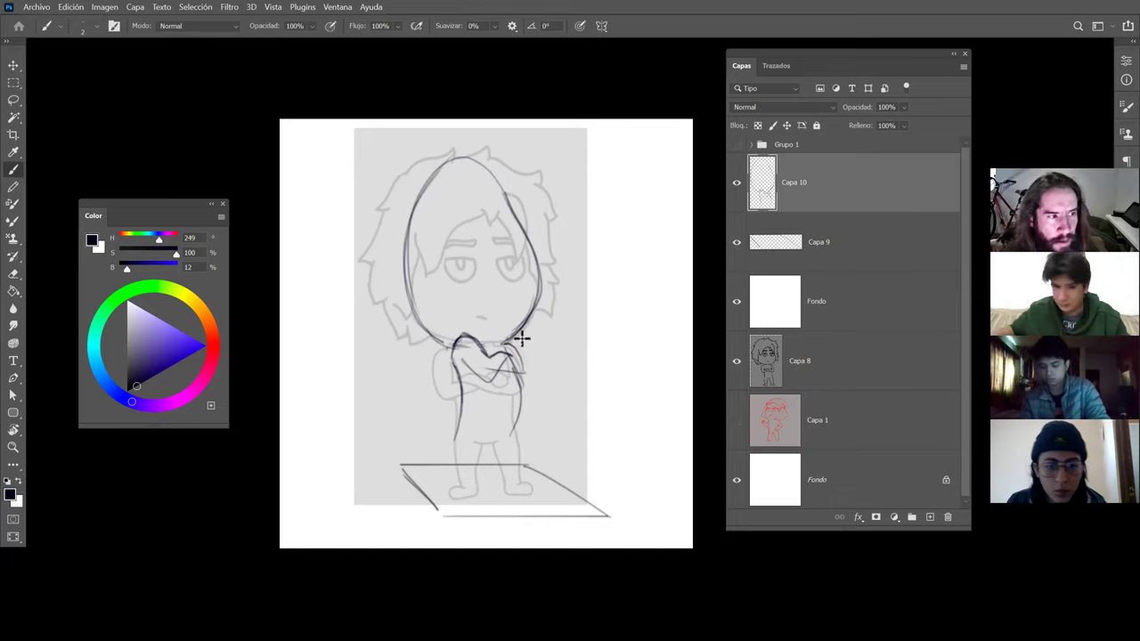
Darken the crossed forearms and draw the two legs with feet and a rounded belly bulging to the right.
{"action": "mouse_move", "coordinate": [504, 358]}
{"action": "left_mouse_down"}
{"action": "mouse_move", "coordinate": [517, 351]}
{"action": "mouse_move", "coordinate": [522, 374]}
{"action": "mouse_move", "coordinate": [504, 371]}
{"action": "mouse_move", "coordinate": [518, 359]}
{"action": "mouse_move", "coordinate": [468, 371]}
{"action": "mouse_move", "coordinate": [478, 378]}
{"action": "mouse_move", "coordinate": [500, 368]}
{"action": "mouse_move", "coordinate": [487, 381]}
{"action": "mouse_move", "coordinate": [494, 374]}
{"action": "mouse_move", "coordinate": [464, 340]}
{"action": "left_mouse_up"}
{"action": "left_click_drag", "start_coordinate": [523, 404], "coordinate": [454, 490]}
{"action": "mouse_move", "coordinate": [461, 422]}
{"action": "left_mouse_down"}
{"action": "mouse_move", "coordinate": [437, 496]}
{"action": "mouse_move", "coordinate": [479, 435]}
{"action": "mouse_move", "coordinate": [503, 482]}
{"action": "left_mouse_up"}
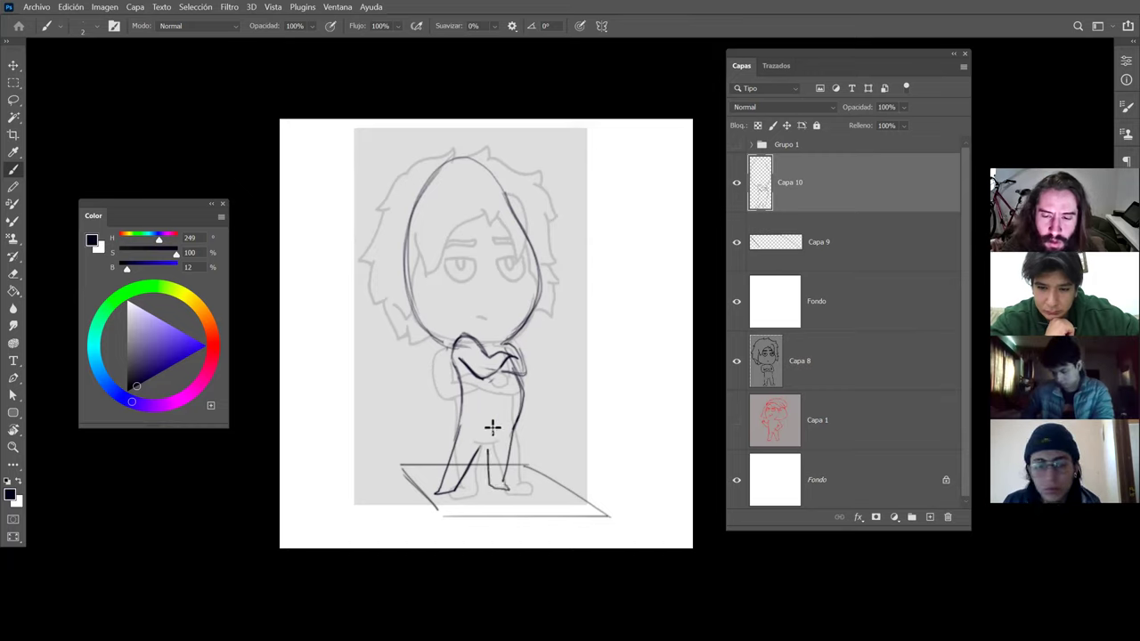
{"action": "mouse_move", "coordinate": [491, 446]}
{"action": "left_mouse_down"}
{"action": "mouse_move", "coordinate": [513, 438]}
{"action": "mouse_move", "coordinate": [522, 383]}
{"action": "mouse_move", "coordinate": [527, 415]}
{"action": "mouse_move", "coordinate": [517, 382]}
{"action": "left_mouse_up"}
{"action": "key", "text": "e"}
{"action": "key", "text": "b"}
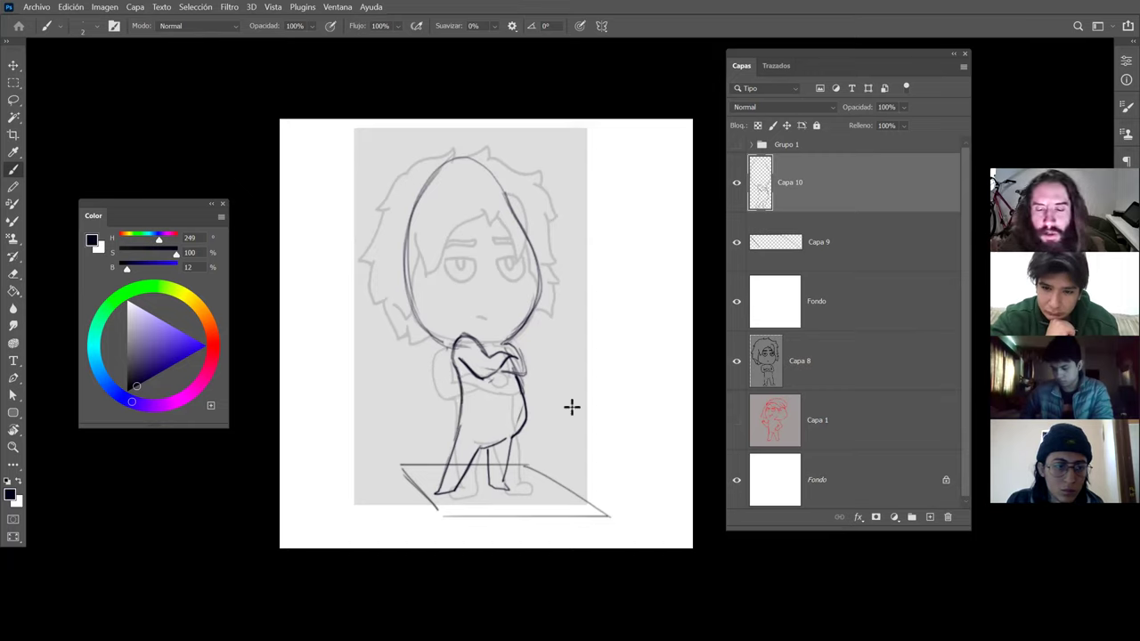
Replace the slanted left leg with a straight vertical one ending in a flat foot on the ground plane, erasing the old lines.
{"action": "left_click_drag", "start_coordinate": [461, 418], "coordinate": [452, 495]}
{"action": "mouse_move", "coordinate": [484, 450]}
{"action": "left_mouse_down"}
{"action": "mouse_move", "coordinate": [483, 490]}
{"action": "mouse_move", "coordinate": [472, 490]}
{"action": "mouse_move", "coordinate": [458, 470]}
{"action": "mouse_move", "coordinate": [463, 392]}
{"action": "left_mouse_up"}
{"action": "key", "text": "ctrl+z"}
{"action": "key", "text": "ctrl+z"}
{"action": "left_click_drag", "start_coordinate": [479, 450], "coordinate": [472, 488]}
{"action": "mouse_move", "coordinate": [459, 409]}
{"action": "left_mouse_down"}
{"action": "mouse_move", "coordinate": [447, 506]}
{"action": "mouse_move", "coordinate": [436, 481]}
{"action": "left_mouse_up"}
{"action": "key", "text": "e"}
{"action": "mouse_move", "coordinate": [454, 443]}
{"action": "left_mouse_down"}
{"action": "mouse_move", "coordinate": [448, 495]}
{"action": "mouse_move", "coordinate": [464, 494]}
{"action": "mouse_move", "coordinate": [473, 469]}
{"action": "mouse_move", "coordinate": [472, 484]}
{"action": "mouse_move", "coordinate": [480, 449]}
{"action": "mouse_move", "coordinate": [478, 490]}
{"action": "mouse_move", "coordinate": [456, 460]}
{"action": "mouse_move", "coordinate": [453, 493]}
{"action": "mouse_move", "coordinate": [476, 492]}
{"action": "mouse_move", "coordinate": [482, 451]}
{"action": "mouse_move", "coordinate": [456, 482]}
{"action": "left_mouse_up"}
{"action": "key", "text": "b"}
{"action": "key", "text": "e"}
{"action": "key", "text": "b"}
{"action": "key", "text": "e"}
{"action": "key", "text": "b"}
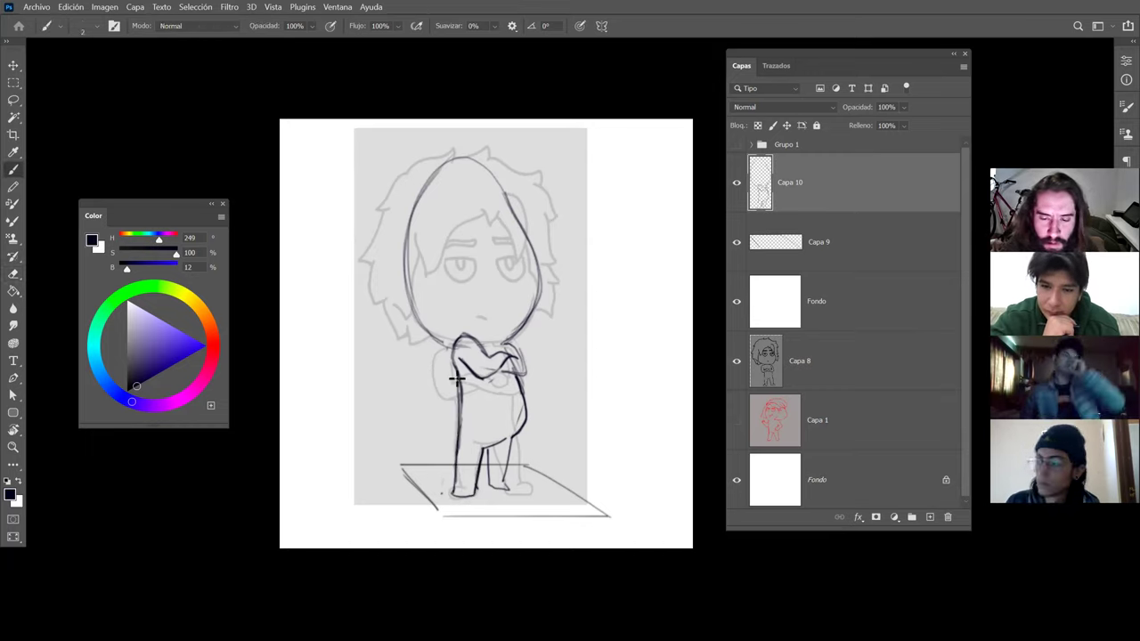
Erase and redraw the left torso line as a straight contour, and darken the right foot.
{"action": "key", "text": "e"}
{"action": "left_click_drag", "start_coordinate": [460, 379], "coordinate": [463, 415]}
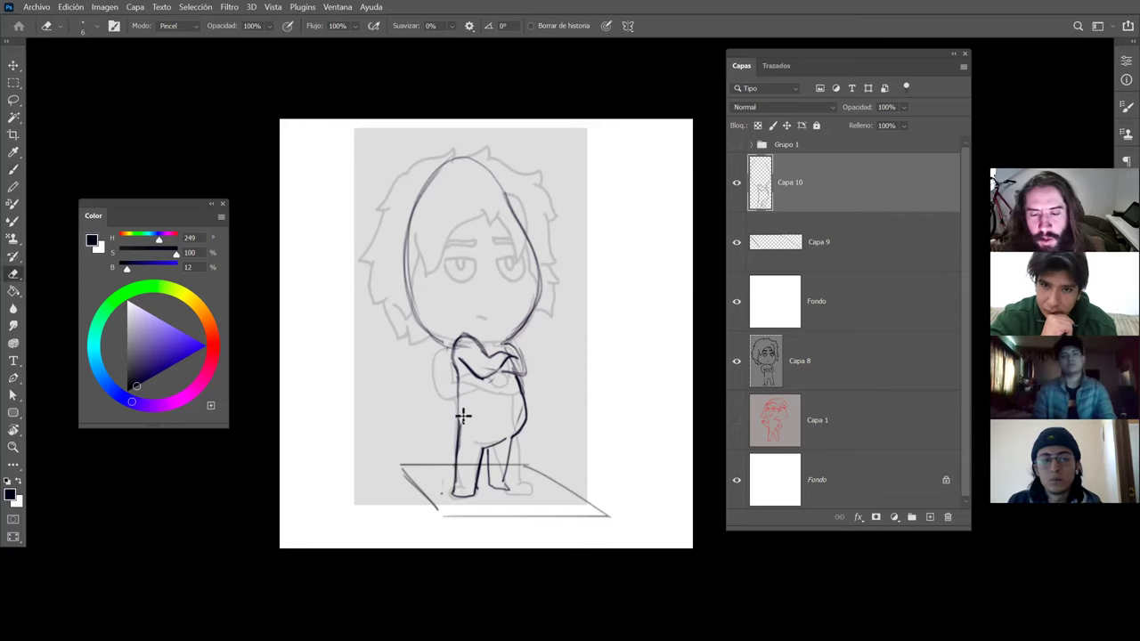
{"action": "key", "text": "b"}
{"action": "mouse_move", "coordinate": [458, 373]}
{"action": "left_mouse_down"}
{"action": "mouse_move", "coordinate": [456, 455]}
{"action": "mouse_move", "coordinate": [495, 488]}
{"action": "left_mouse_up"}
{"action": "key", "text": "e"}
{"action": "key", "text": "b"}
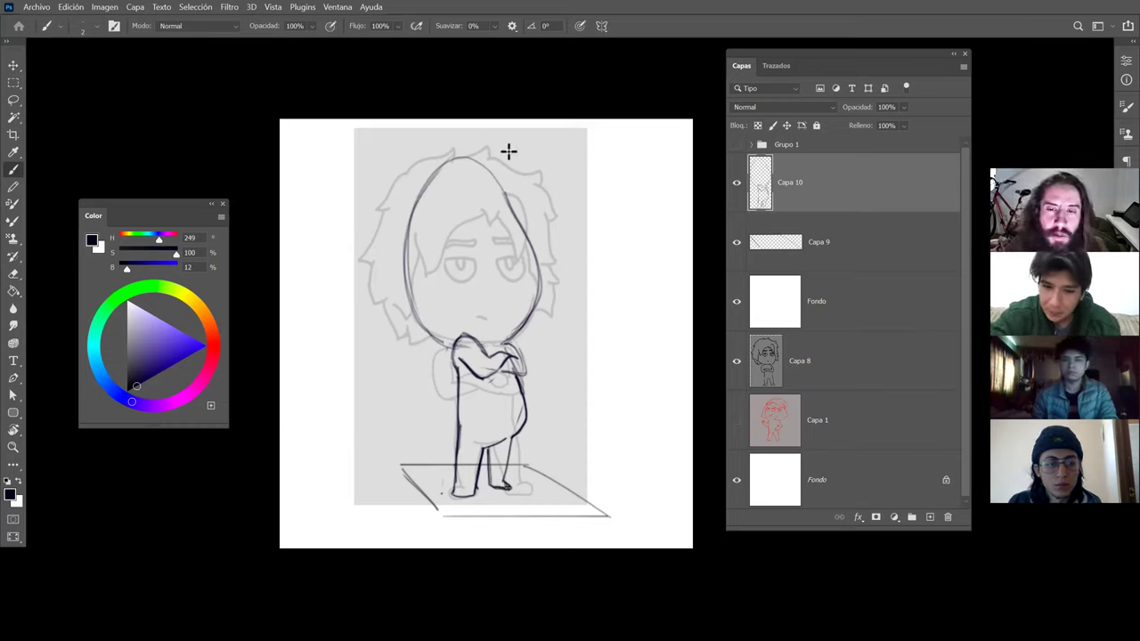
Draw the outer hair silhouette around the head with pointed tufts and flared ends beside the neck on both sides.
{"action": "mouse_move", "coordinate": [460, 143]}
{"action": "left_mouse_down"}
{"action": "mouse_move", "coordinate": [486, 145]}
{"action": "mouse_move", "coordinate": [548, 218]}
{"action": "mouse_move", "coordinate": [555, 287]}
{"action": "mouse_move", "coordinate": [533, 328]}
{"action": "left_mouse_up"}
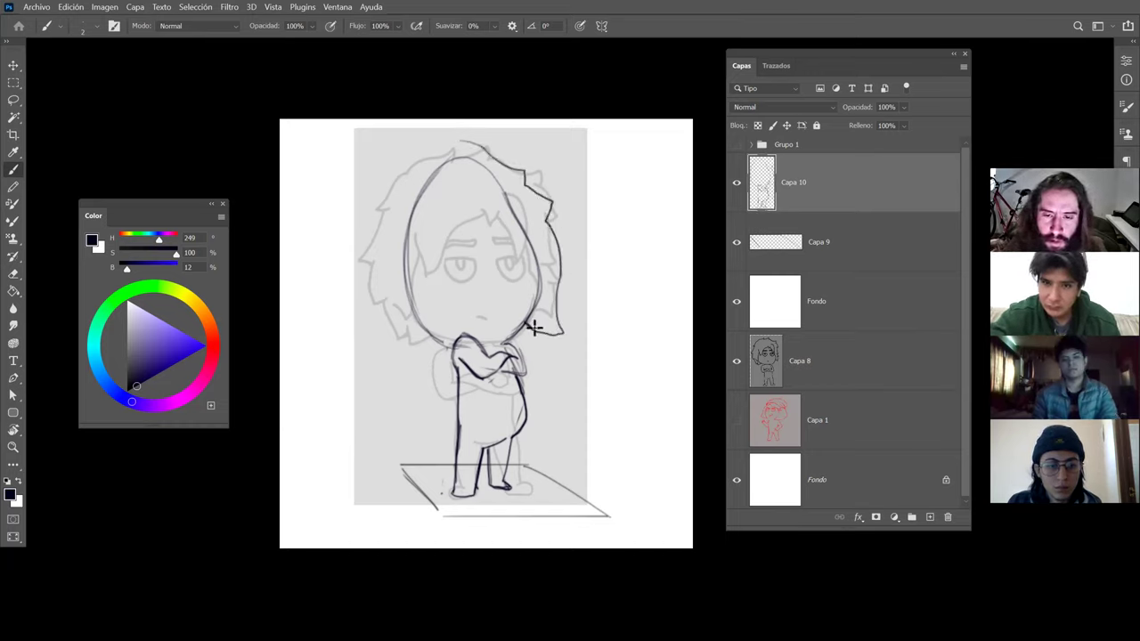
{"action": "mouse_move", "coordinate": [448, 347]}
{"action": "left_mouse_down"}
{"action": "mouse_move", "coordinate": [405, 355]}
{"action": "mouse_move", "coordinate": [382, 245]}
{"action": "mouse_move", "coordinate": [396, 194]}
{"action": "mouse_move", "coordinate": [440, 152]}
{"action": "mouse_move", "coordinate": [478, 141]}
{"action": "mouse_move", "coordinate": [488, 116]}
{"action": "mouse_move", "coordinate": [516, 168]}
{"action": "mouse_move", "coordinate": [481, 146]}
{"action": "mouse_move", "coordinate": [437, 152]}
{"action": "mouse_move", "coordinate": [412, 196]}
{"action": "left_mouse_up"}
{"action": "left_click_drag", "start_coordinate": [383, 252], "coordinate": [397, 250]}
{"action": "left_click_drag", "start_coordinate": [404, 326], "coordinate": [440, 352]}
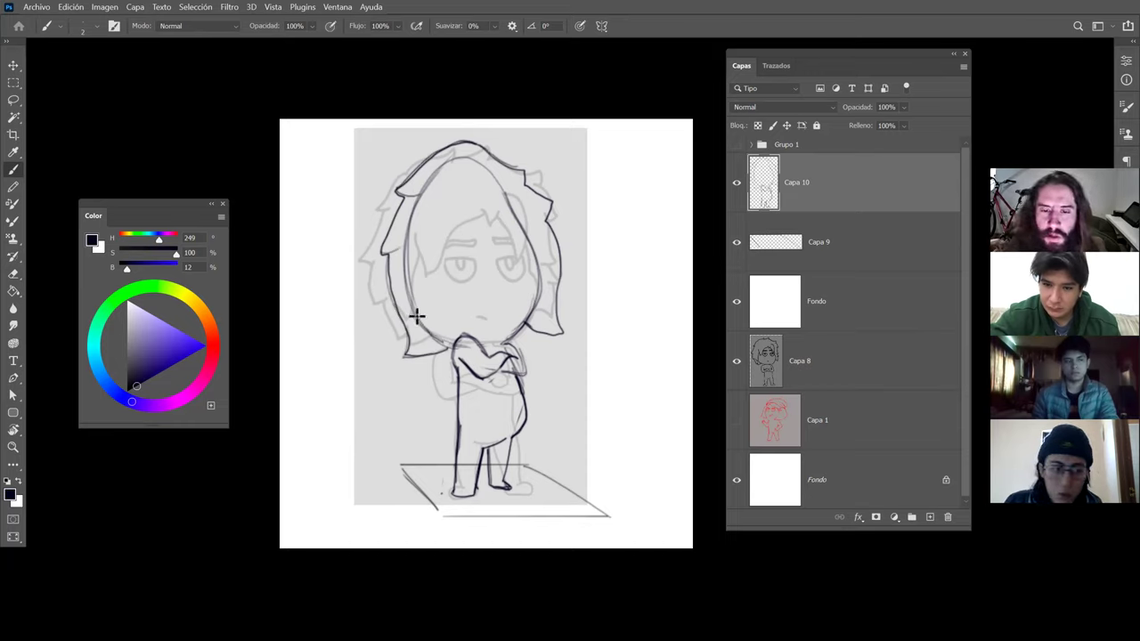
Draw the fringe as pointed locks across the forehead, parted towards the right side of the face.
{"action": "mouse_move", "coordinate": [412, 307]}
{"action": "left_mouse_down"}
{"action": "mouse_move", "coordinate": [448, 233]}
{"action": "mouse_move", "coordinate": [501, 211]}
{"action": "mouse_move", "coordinate": [490, 216]}
{"action": "mouse_move", "coordinate": [496, 190]}
{"action": "left_mouse_up"}
{"action": "key", "text": "ctrl+z"}
{"action": "key", "text": "ctrl+z"}
{"action": "key", "text": "ctrl+z"}
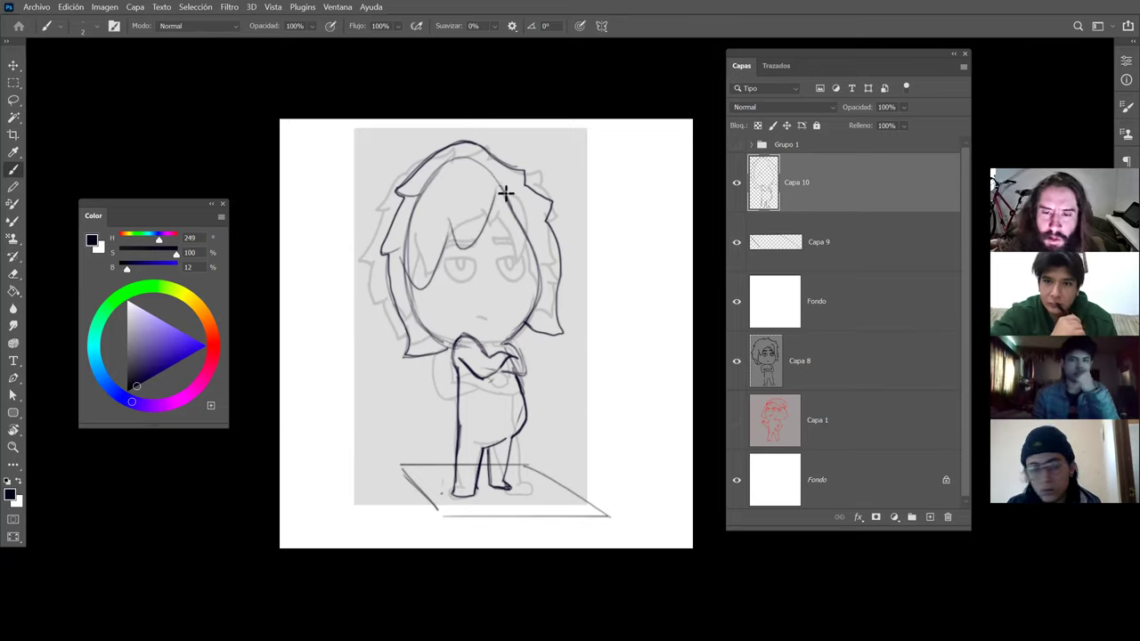
{"action": "mouse_move", "coordinate": [450, 217]}
{"action": "left_mouse_down"}
{"action": "mouse_move", "coordinate": [455, 249]}
{"action": "mouse_move", "coordinate": [455, 219]}
{"action": "mouse_move", "coordinate": [413, 274]}
{"action": "left_mouse_up"}
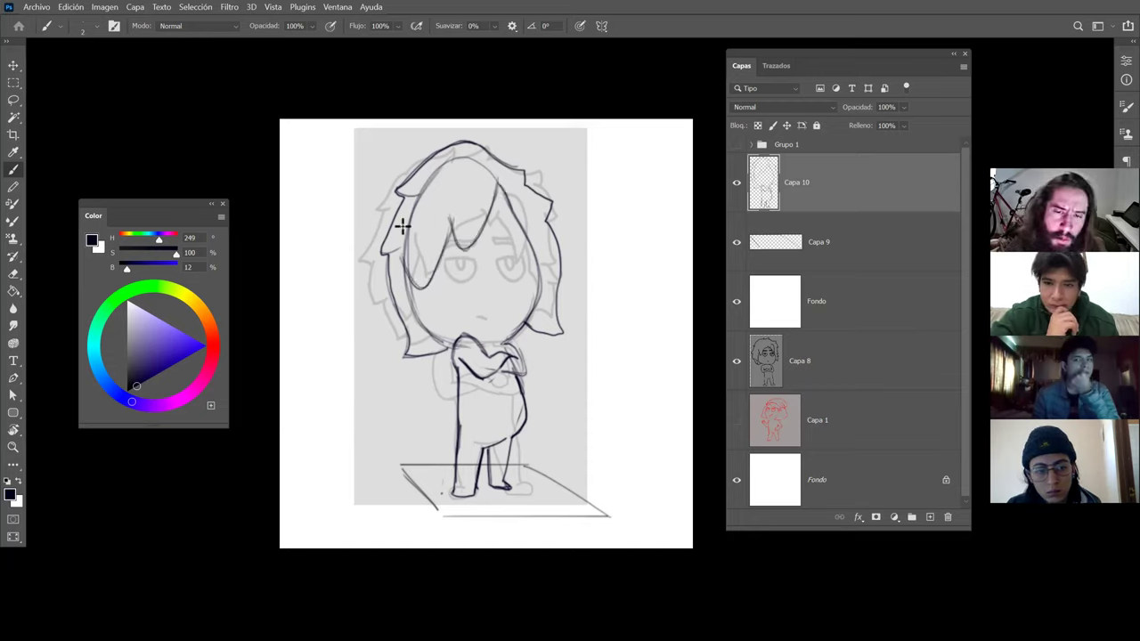
Erase the egg outline inside the left hair and fringe, and redraw the lock tip and left cheek line cleanly.
{"action": "key", "text": "e"}
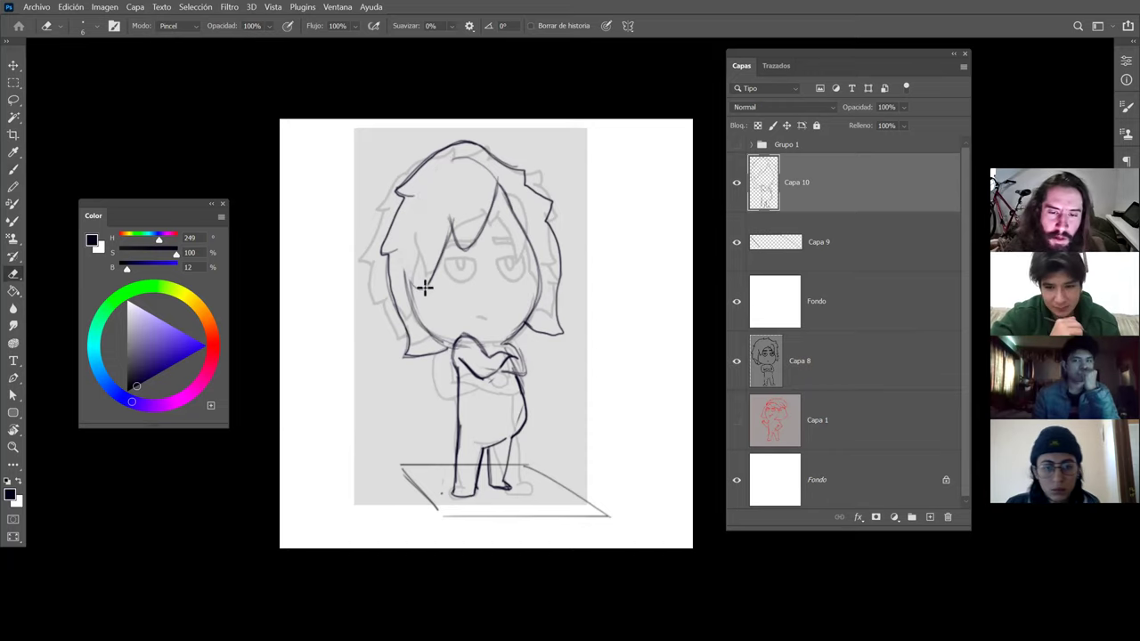
{"action": "key", "text": "b"}
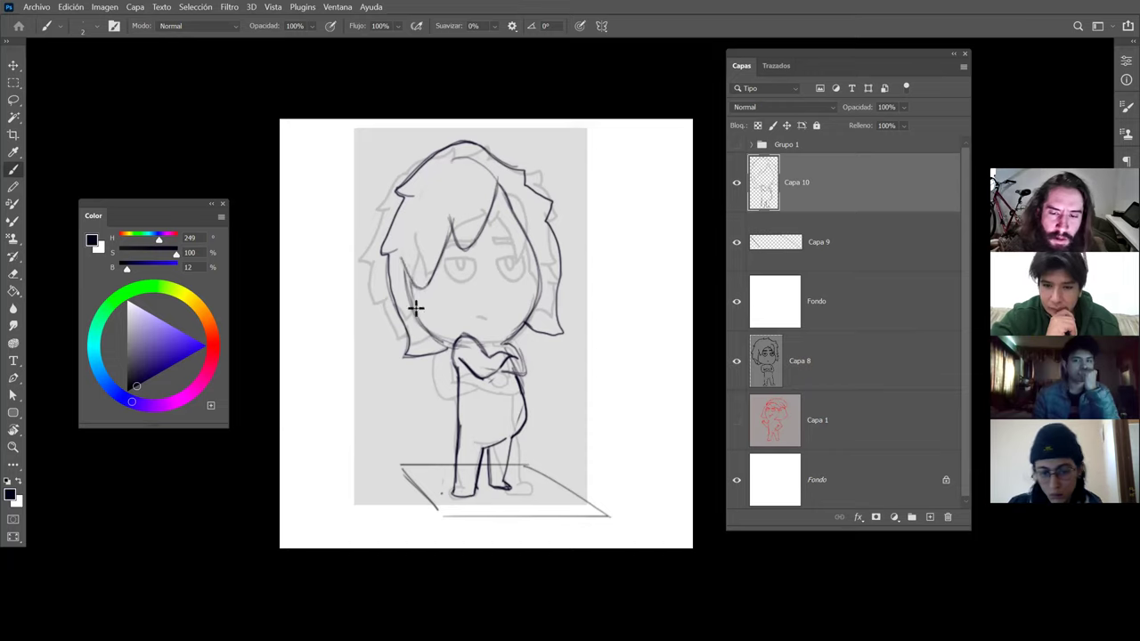
{"action": "key", "text": "e"}
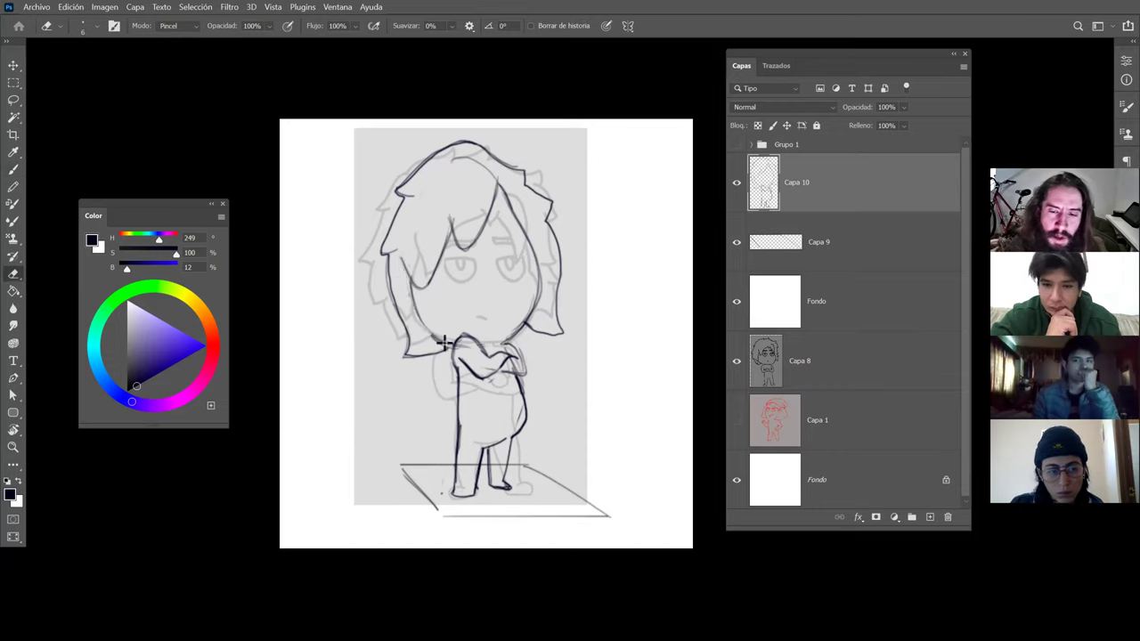
{"action": "key", "text": "b"}
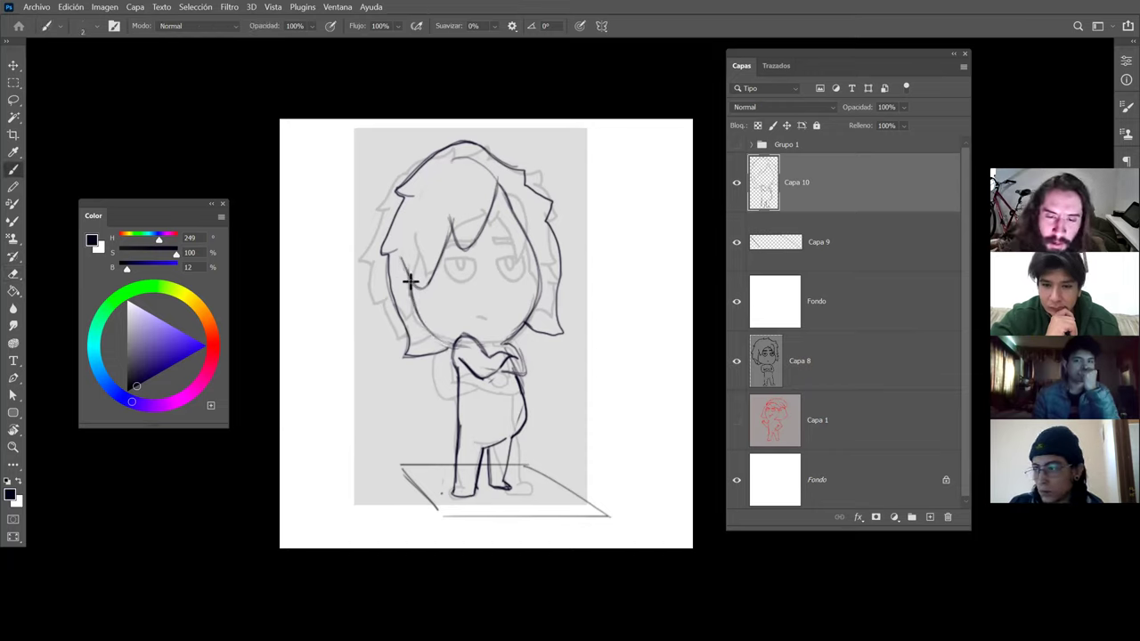
{"action": "key", "text": "e"}
{"action": "key", "text": "b"}
{"action": "key", "text": "ctrl+z"}
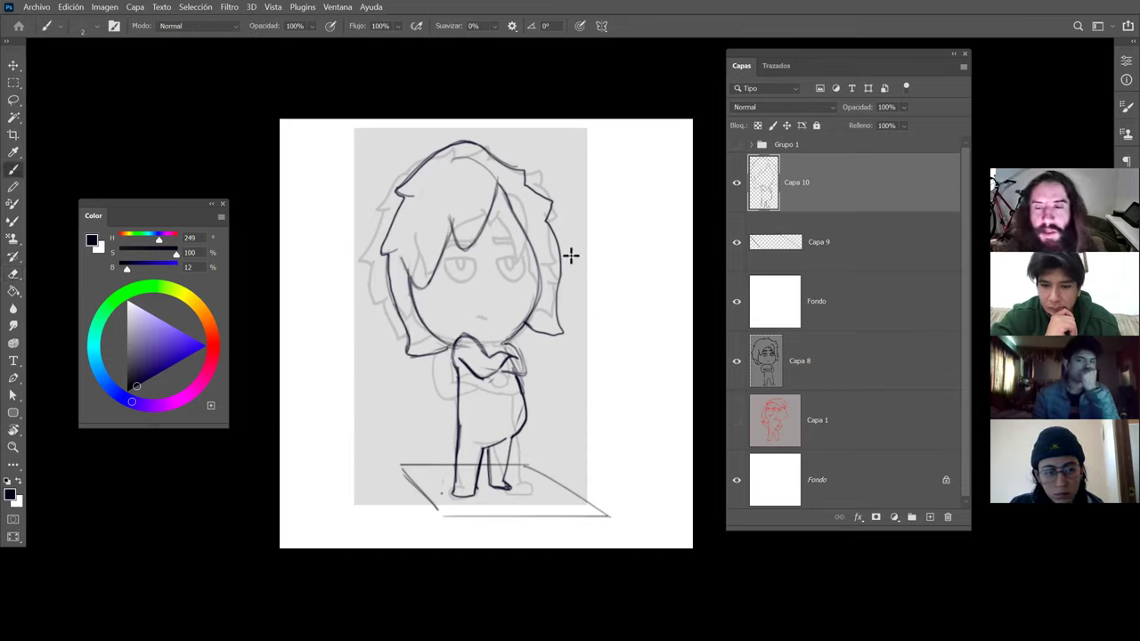
Redraw the right side of the hair closer to the face and sharpen the two upper right tufts.
{"action": "key", "text": "e"}
{"action": "mouse_move", "coordinate": [555, 241]}
{"action": "left_mouse_down"}
{"action": "mouse_move", "coordinate": [564, 332]}
{"action": "mouse_move", "coordinate": [554, 269]}
{"action": "mouse_move", "coordinate": [481, 184]}
{"action": "mouse_move", "coordinate": [549, 206]}
{"action": "left_mouse_up"}
{"action": "key", "text": "b"}
{"action": "key", "text": "e"}
{"action": "key", "text": "b"}
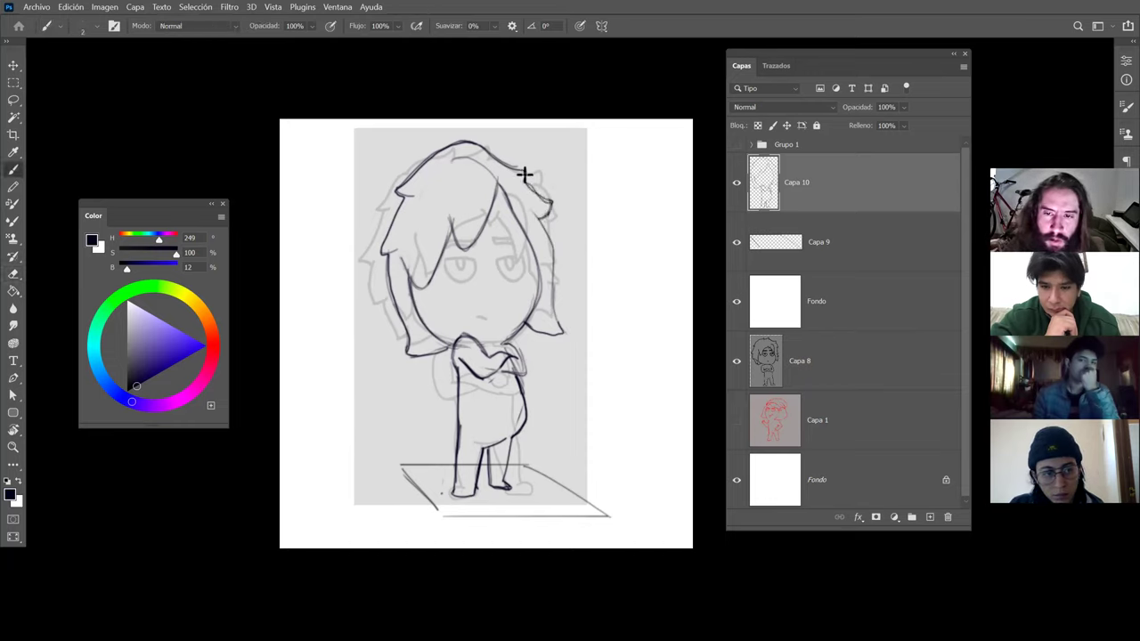
{"action": "key", "text": "e"}
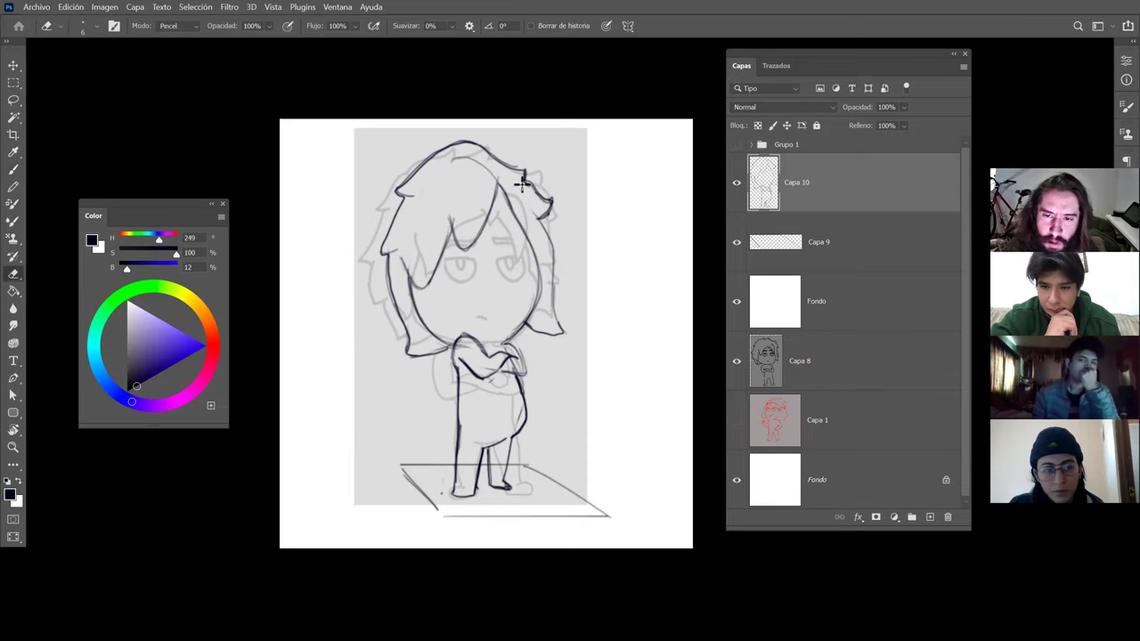
{"action": "key", "text": "b"}
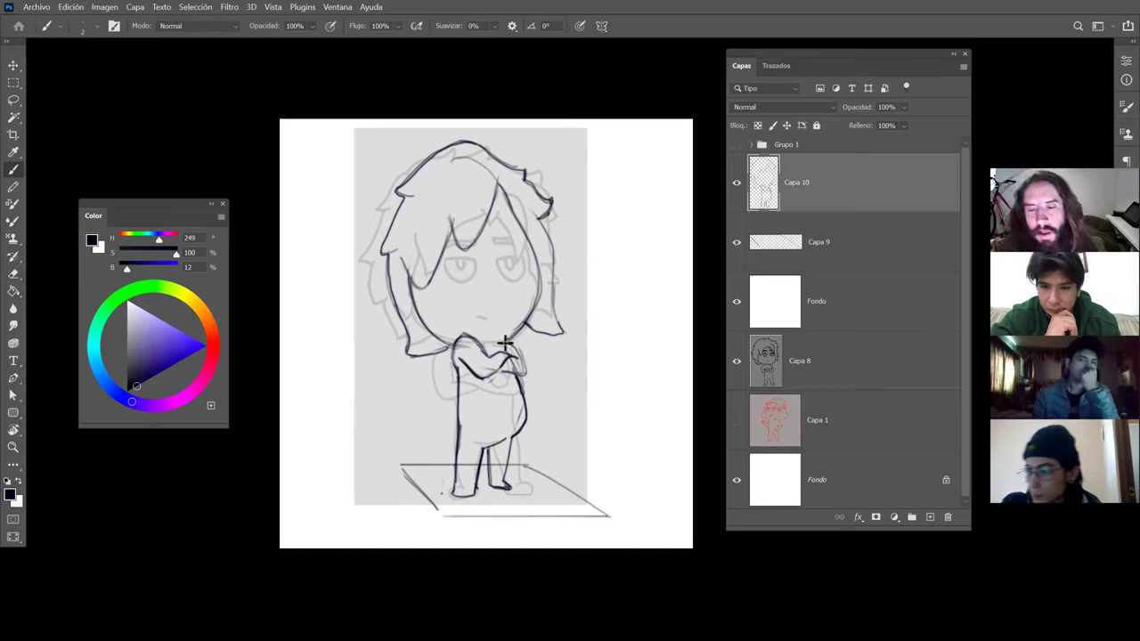
Sketch two half-closed eyes under the fringe, shifted to the right of the old ones, undoing the unsuitable strokes.
{"action": "key", "text": "r"}
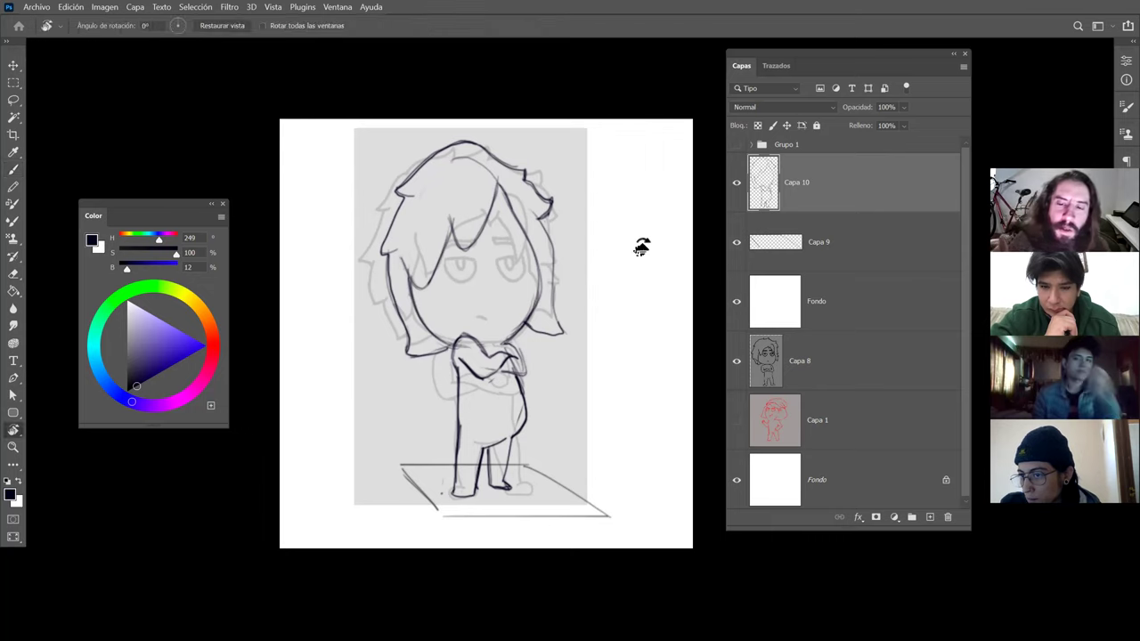
{"action": "left_click_drag", "start_coordinate": [638, 247], "coordinate": [540, 249]}
{"action": "key", "text": "Escape"}
{"action": "key", "text": "b"}
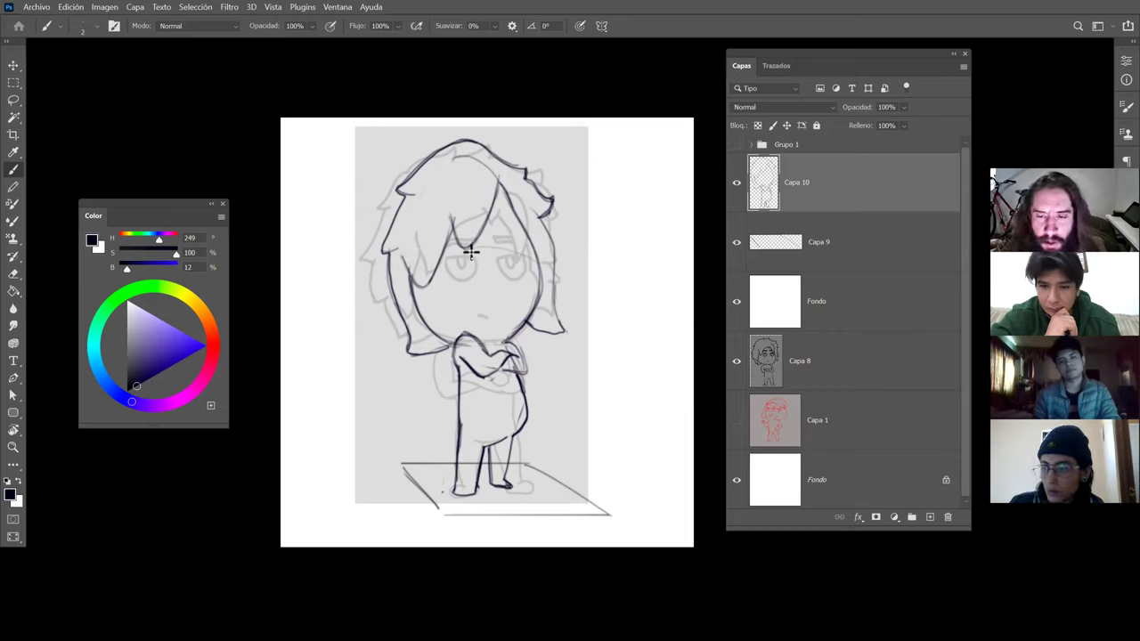
{"action": "left_click_drag", "start_coordinate": [473, 248], "coordinate": [533, 259]}
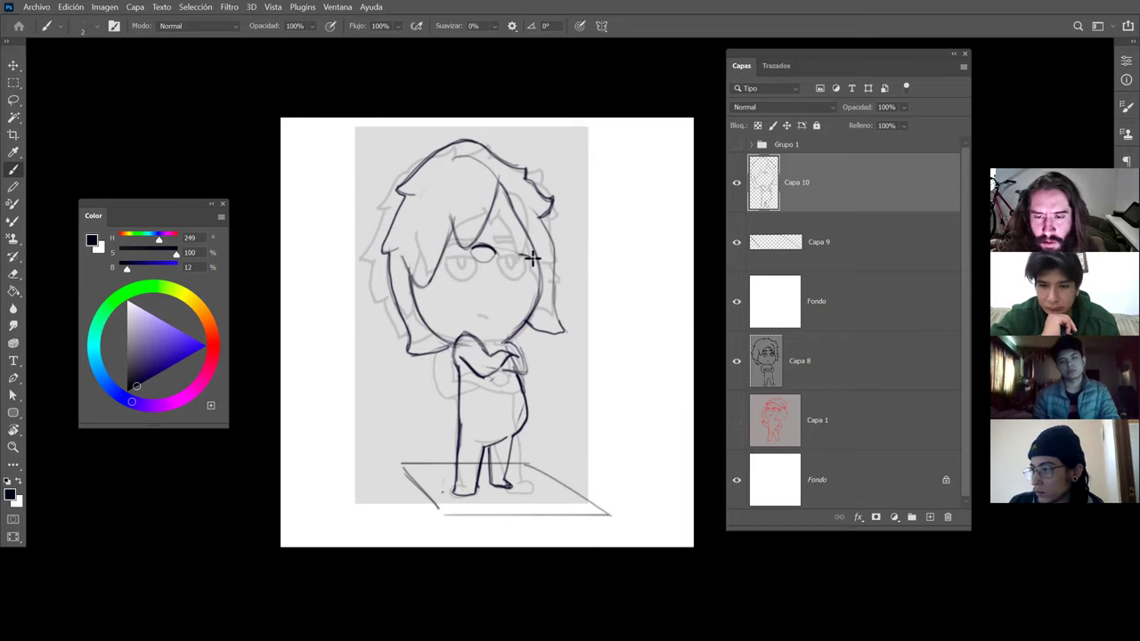
{"action": "key", "text": "ctrl+z"}
{"action": "key", "text": "ctrl+z"}
{"action": "key", "text": "ctrl+z"}
{"action": "key", "text": "ctrl+z"}
{"action": "key", "text": "ctrl+z"}
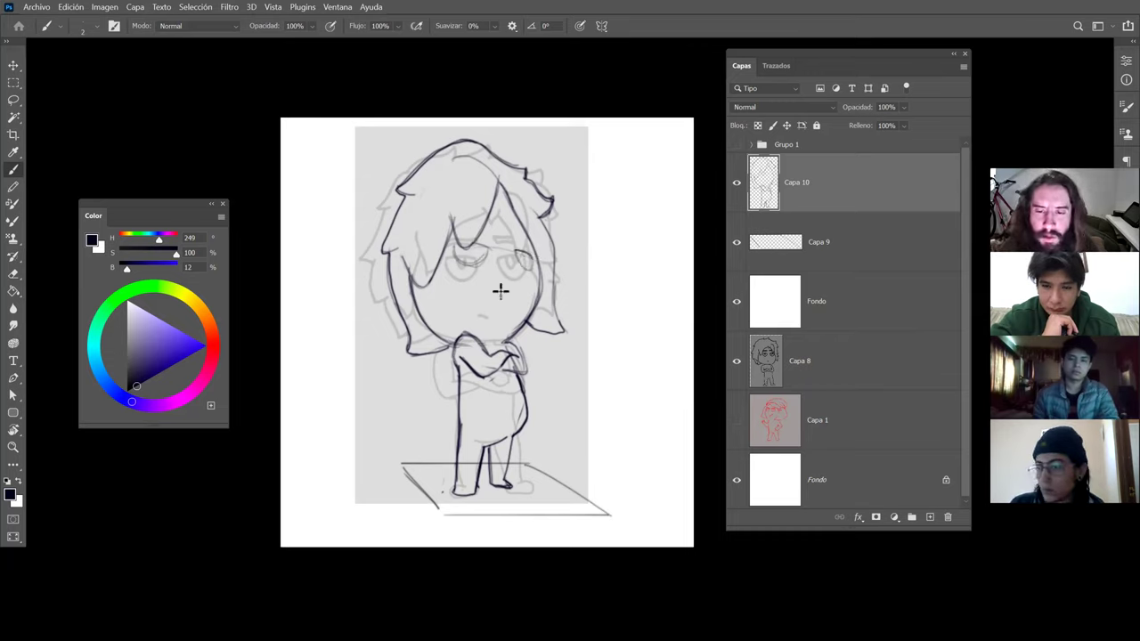
Draw a small frowning mouth, slanted eyebrows and dark pupils on the right-turned face, and hide Capa 8.
{"action": "left_click_drag", "start_coordinate": [500, 293], "coordinate": [515, 291]}
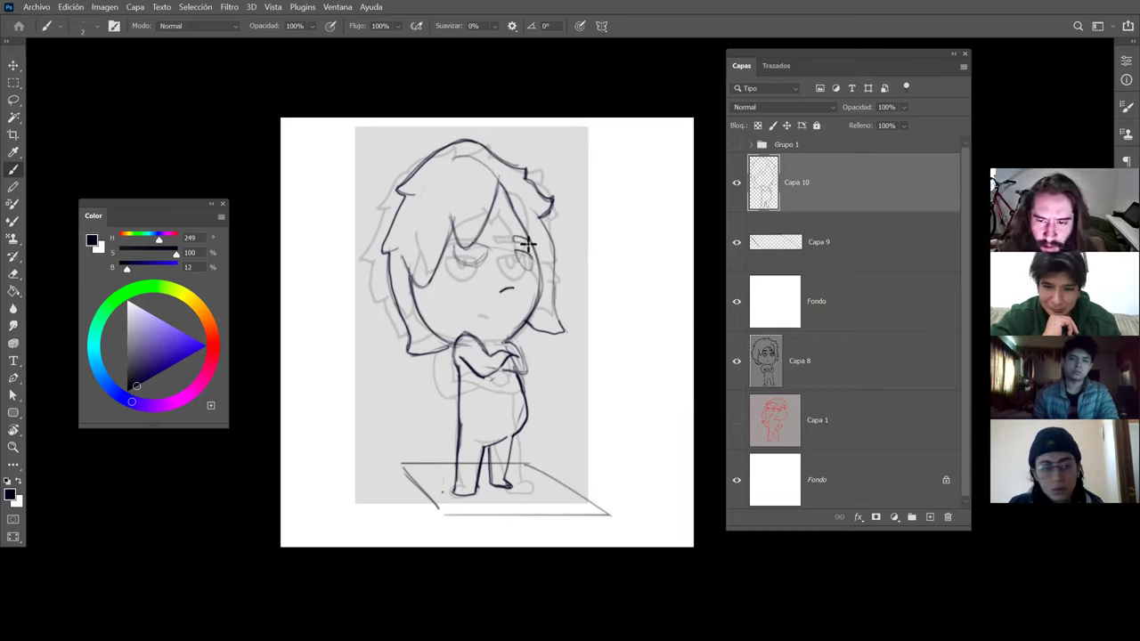
{"action": "left_click_drag", "start_coordinate": [484, 229], "coordinate": [492, 236]}
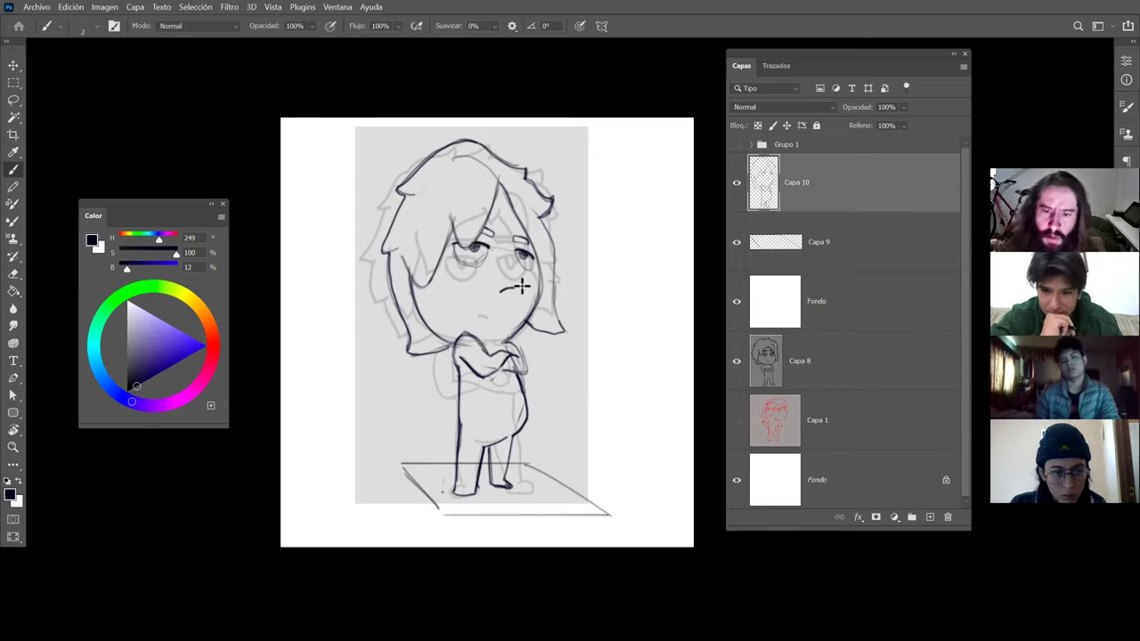
{"action": "left_click", "coordinate": [737, 361]}
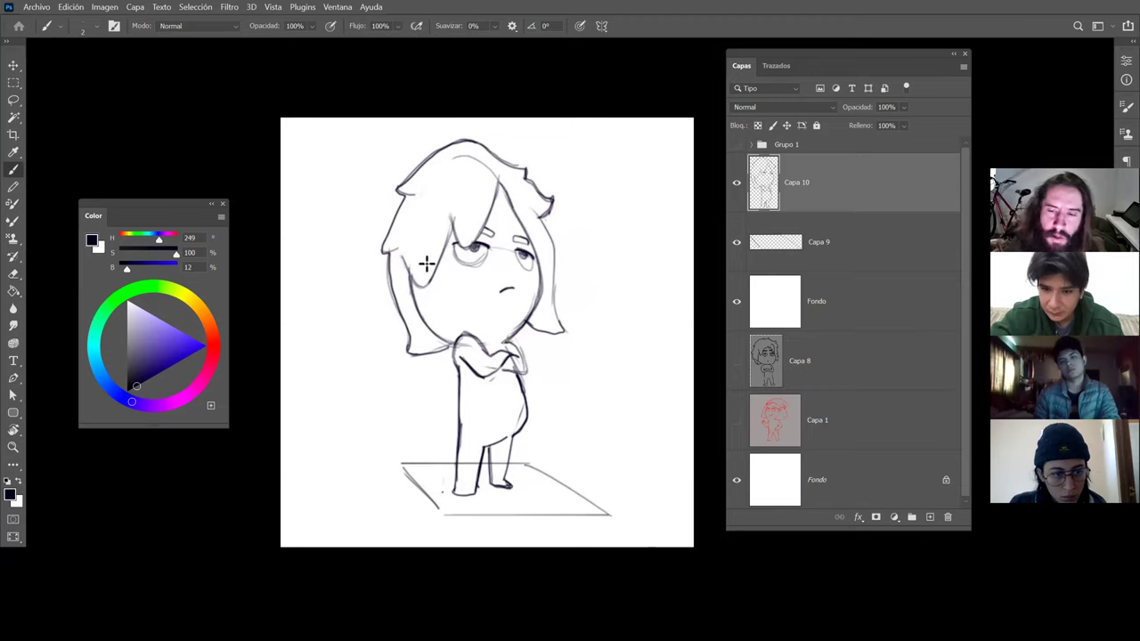
Tidy the fringe tip on the left and redraw the right hair lock so its lower end curves in closer to the cheek.
{"action": "key", "text": "e"}
{"action": "key", "text": "b"}
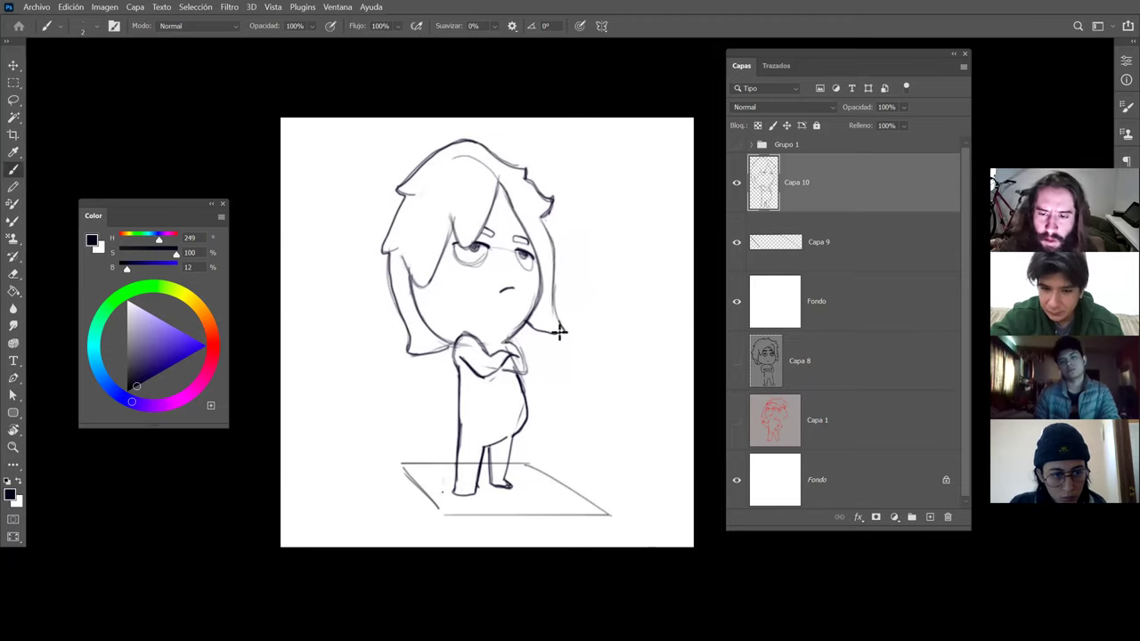
{"action": "key", "text": "e"}
{"action": "mouse_move", "coordinate": [544, 334]}
{"action": "left_mouse_down"}
{"action": "mouse_move", "coordinate": [555, 336]}
{"action": "mouse_move", "coordinate": [557, 313]}
{"action": "left_mouse_up"}
{"action": "key", "text": "b"}
{"action": "mouse_move", "coordinate": [546, 234]}
{"action": "left_mouse_down"}
{"action": "mouse_move", "coordinate": [546, 326]}
{"action": "mouse_move", "coordinate": [540, 346]}
{"action": "mouse_move", "coordinate": [517, 350]}
{"action": "left_mouse_up"}
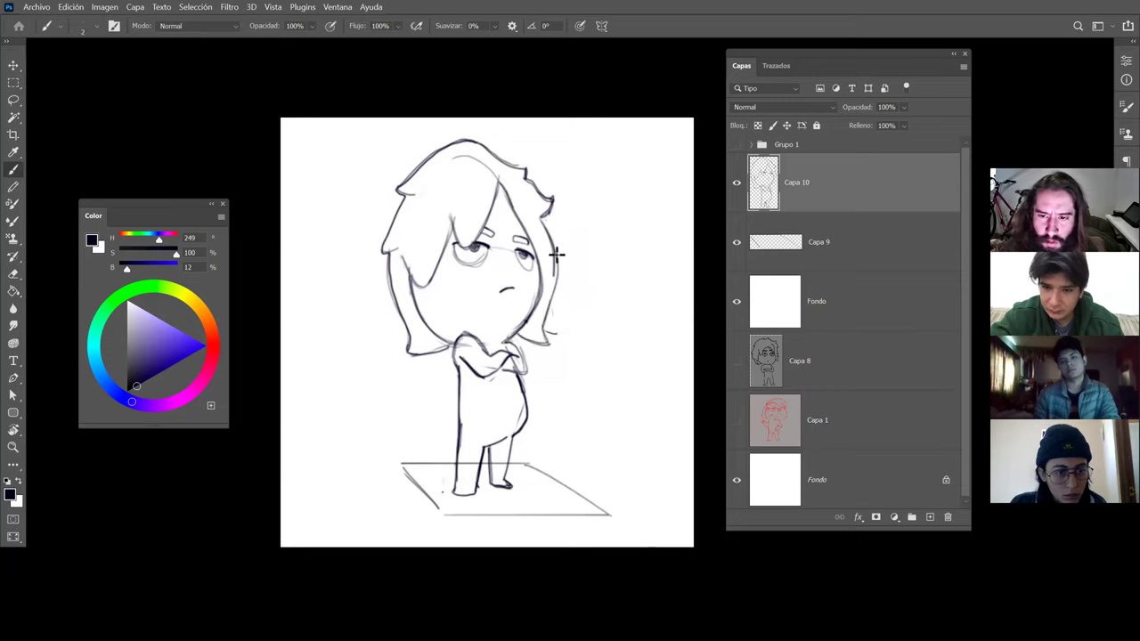
{"action": "key", "text": "e"}
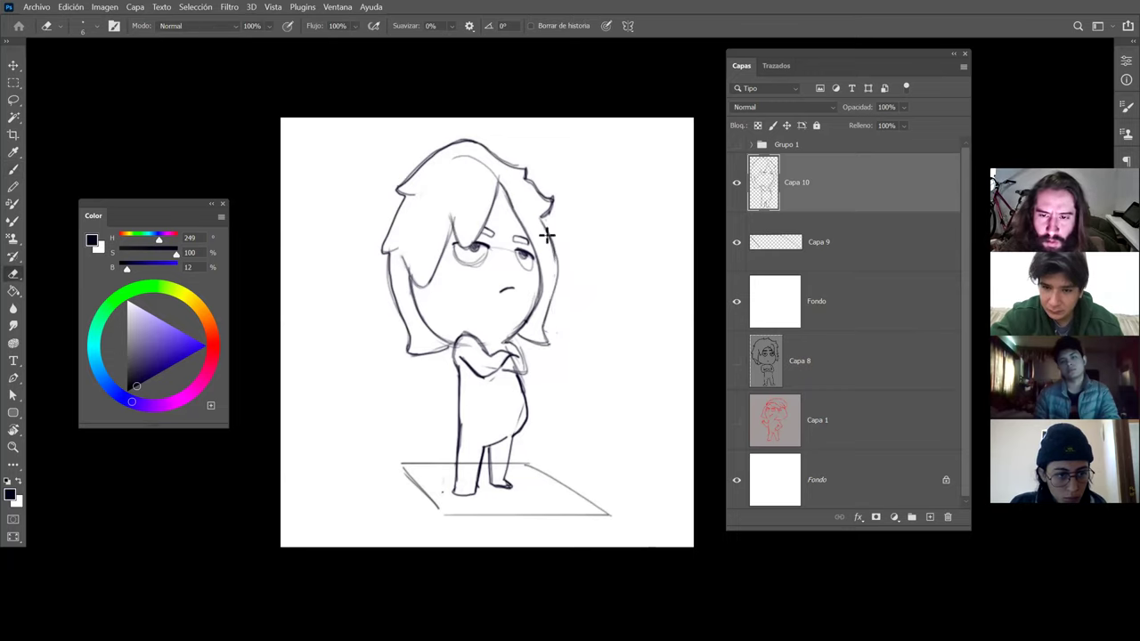
{"action": "key", "text": "b"}
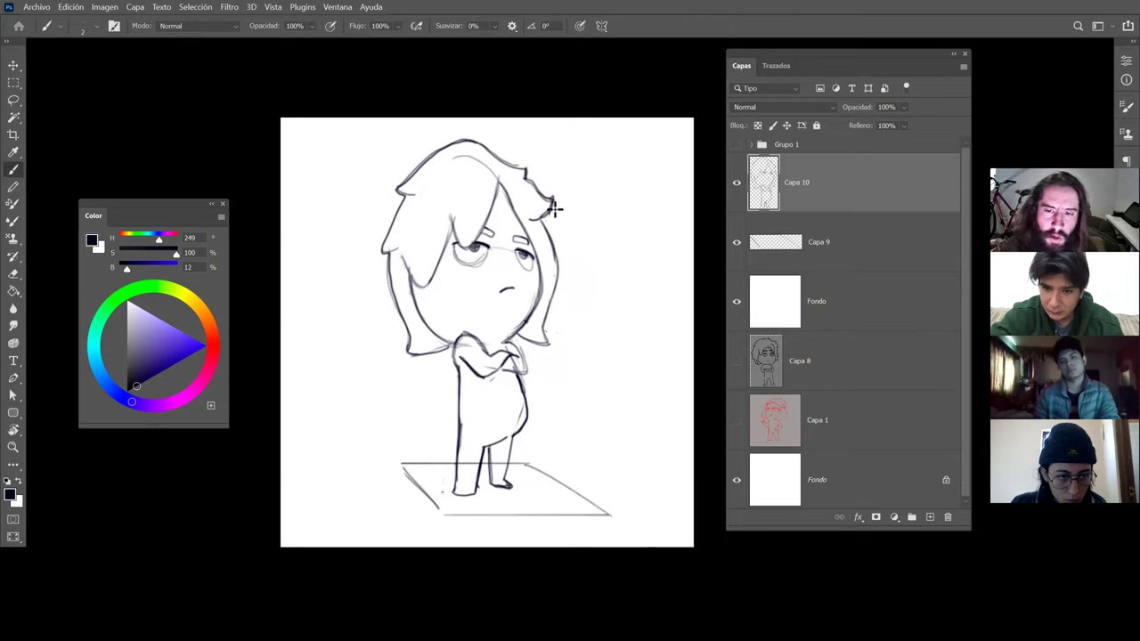
Clean up the crossed arms by erasing stray lines at the far elbow and redrawing the near shoulder edge up to the chin.
{"action": "key", "text": "e"}
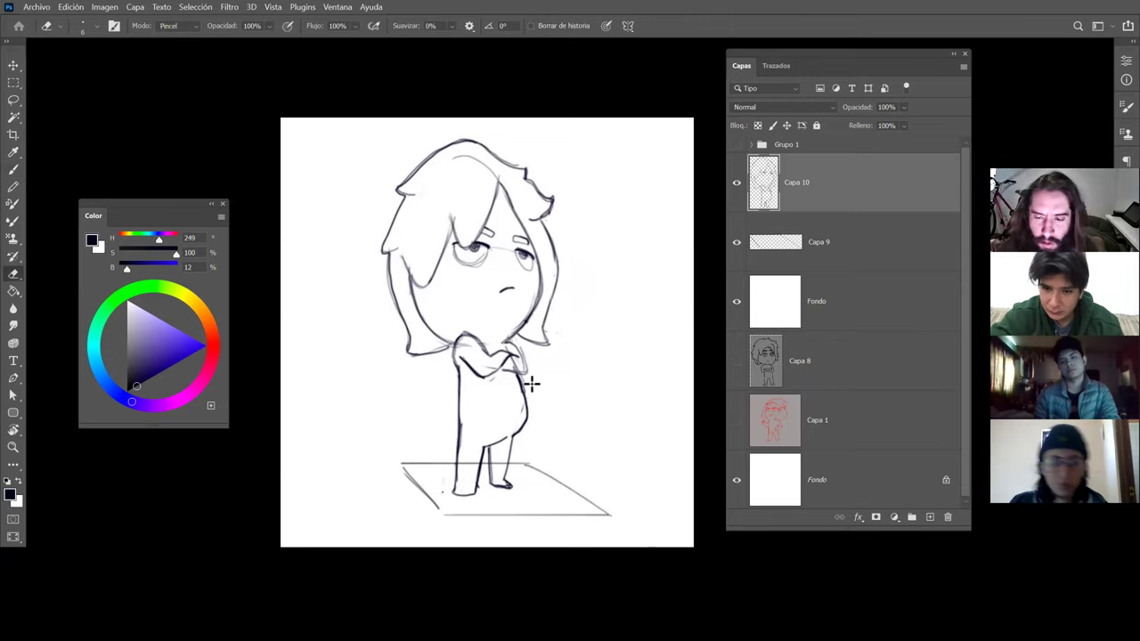
{"action": "key", "text": "b"}
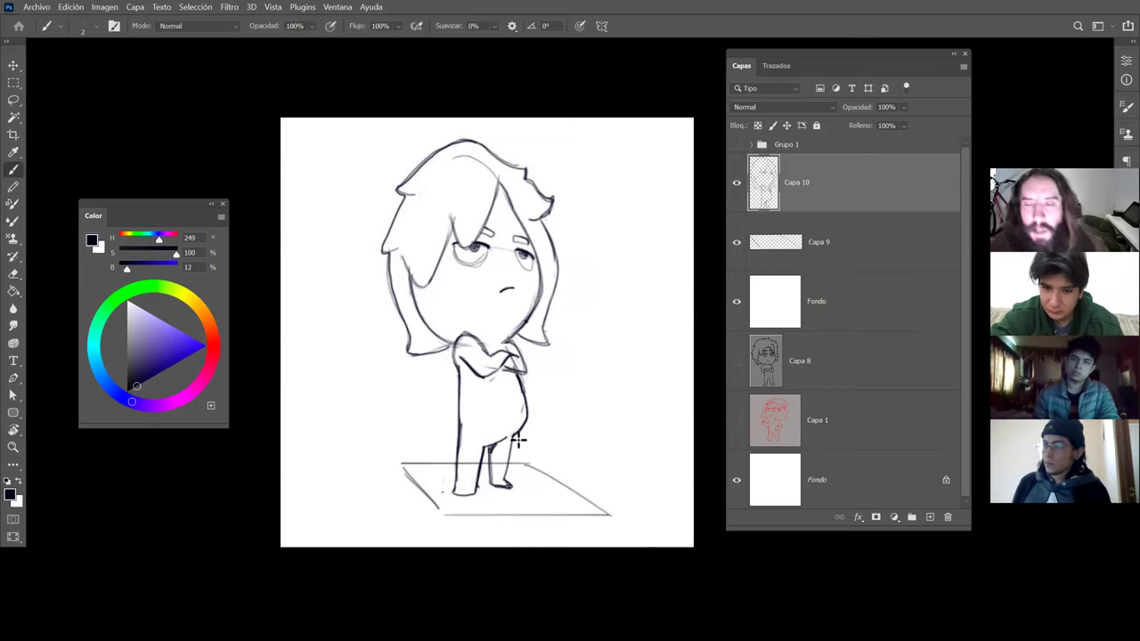
{"action": "key", "text": "e"}
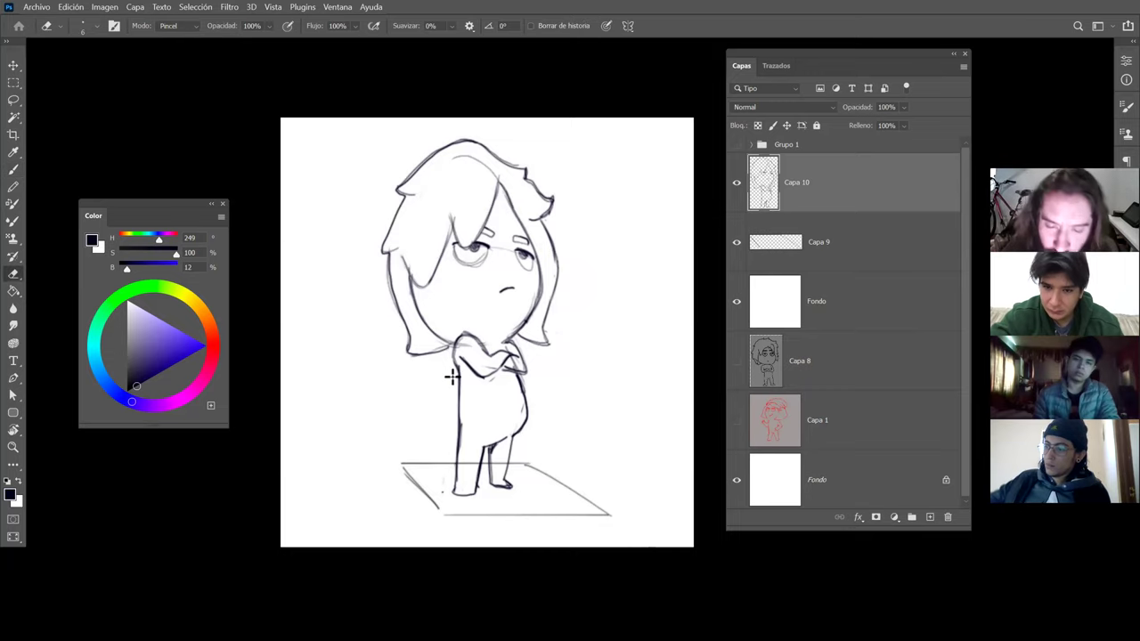
{"action": "left_click_drag", "start_coordinate": [455, 349], "coordinate": [457, 364]}
{"action": "key", "text": "b"}
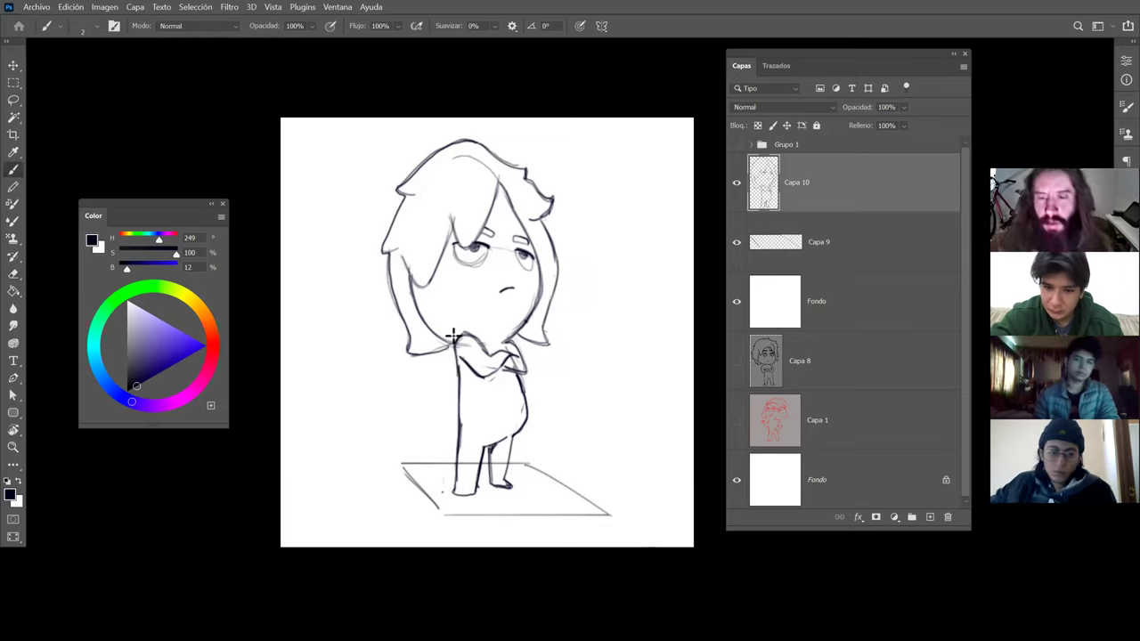
{"action": "left_click_drag", "start_coordinate": [611, 376], "coordinate": [582, 369]}
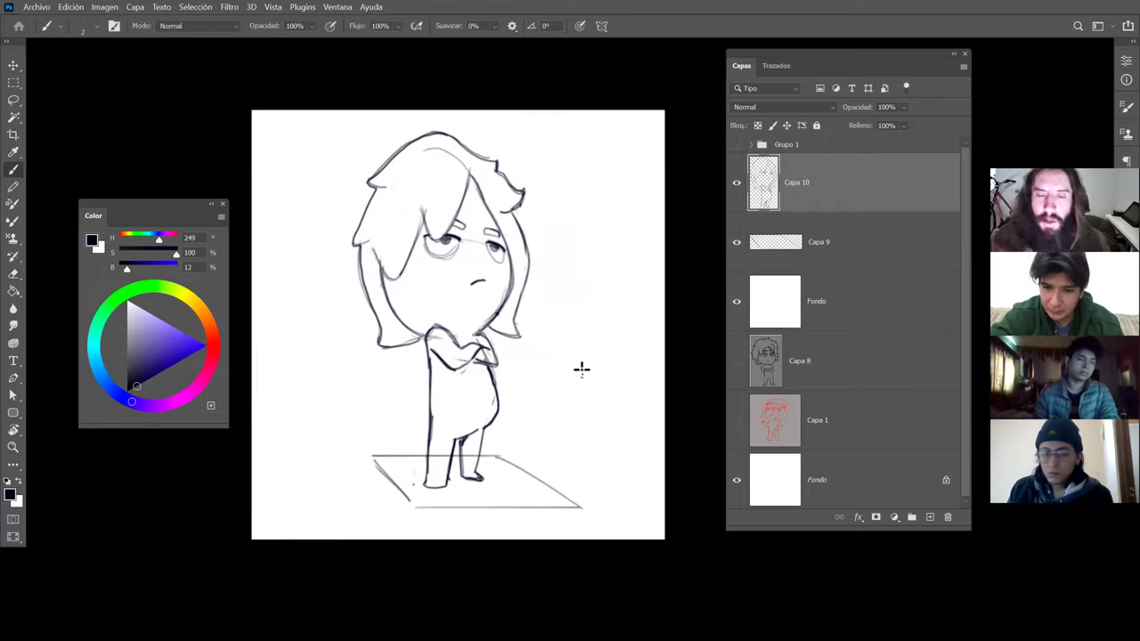
Erase the rough left jaw contour and redraw it as one clean dark curve from the hair lock to the shoulder.
{"action": "key", "text": "e"}
{"action": "key", "text": "b"}
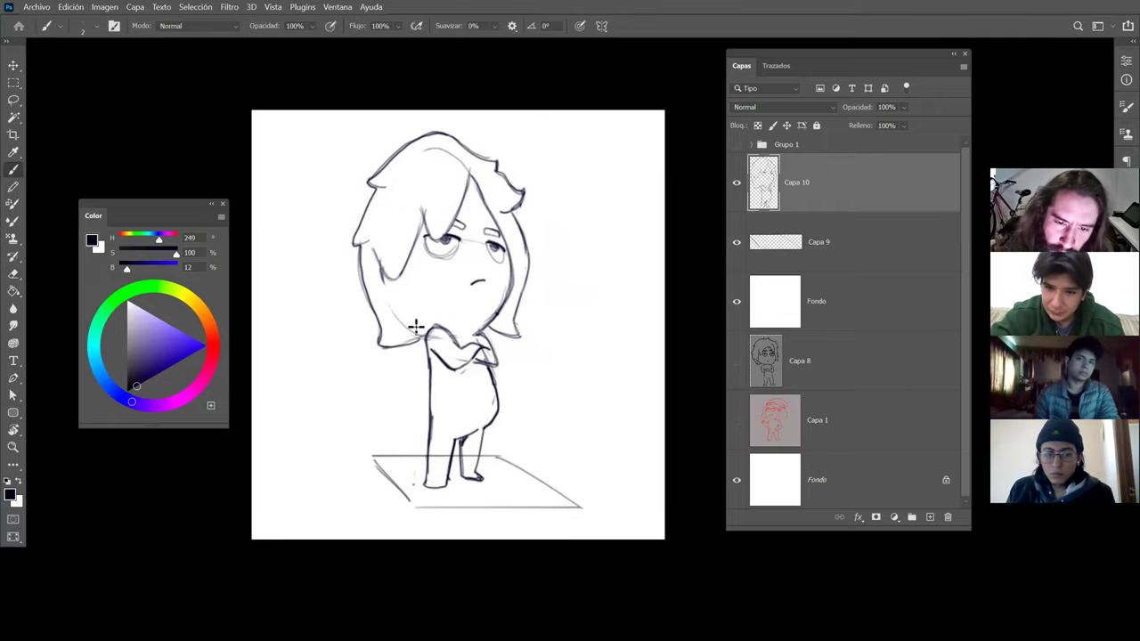
{"action": "key", "text": "e"}
{"action": "key", "text": "b"}
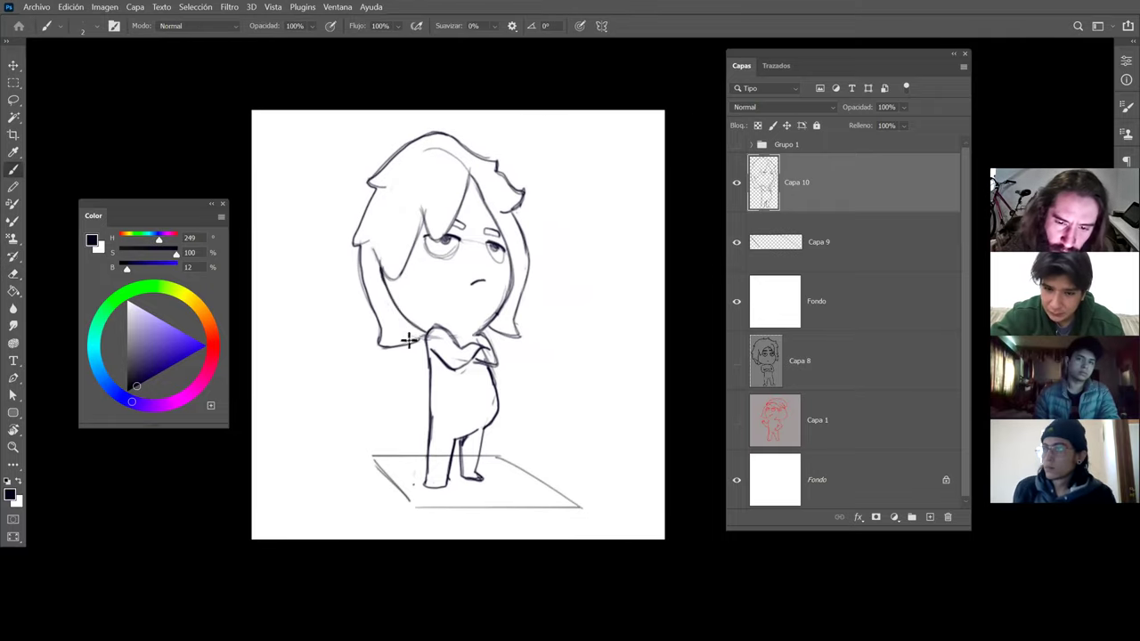
Move Capa 8 above Capa 10 and toggle its visibility repeatedly to compare the original front-facing chibi with the turned redraw.
{"action": "left_click_drag", "start_coordinate": [775, 359], "coordinate": [784, 165]}
{"action": "left_click", "coordinate": [737, 182]}
{"action": "left_click", "coordinate": [736, 183]}
{"action": "left_click", "coordinate": [737, 183]}
{"action": "left_click", "coordinate": [737, 183]}
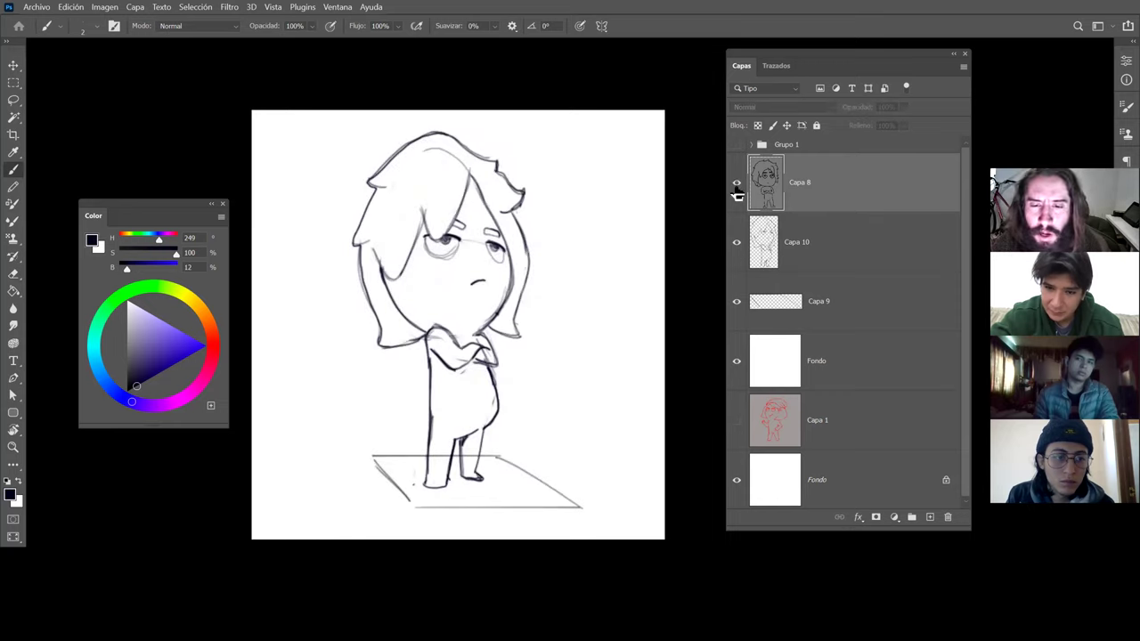
{"action": "left_click", "coordinate": [736, 184]}
{"action": "left_click", "coordinate": [736, 184]}
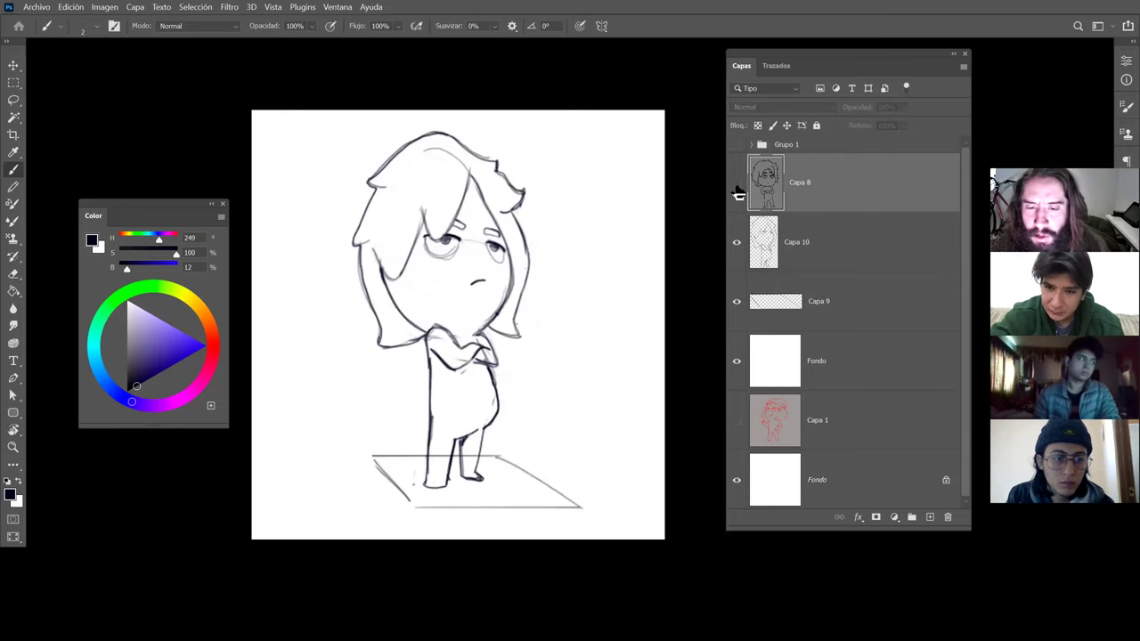
{"action": "left_click", "coordinate": [736, 184]}
{"action": "left_click", "coordinate": [737, 183]}
{"action": "left_click", "coordinate": [737, 183]}
{"action": "left_click", "coordinate": [737, 184]}
{"action": "left_click", "coordinate": [736, 183]}
{"action": "left_click", "coordinate": [736, 184]}
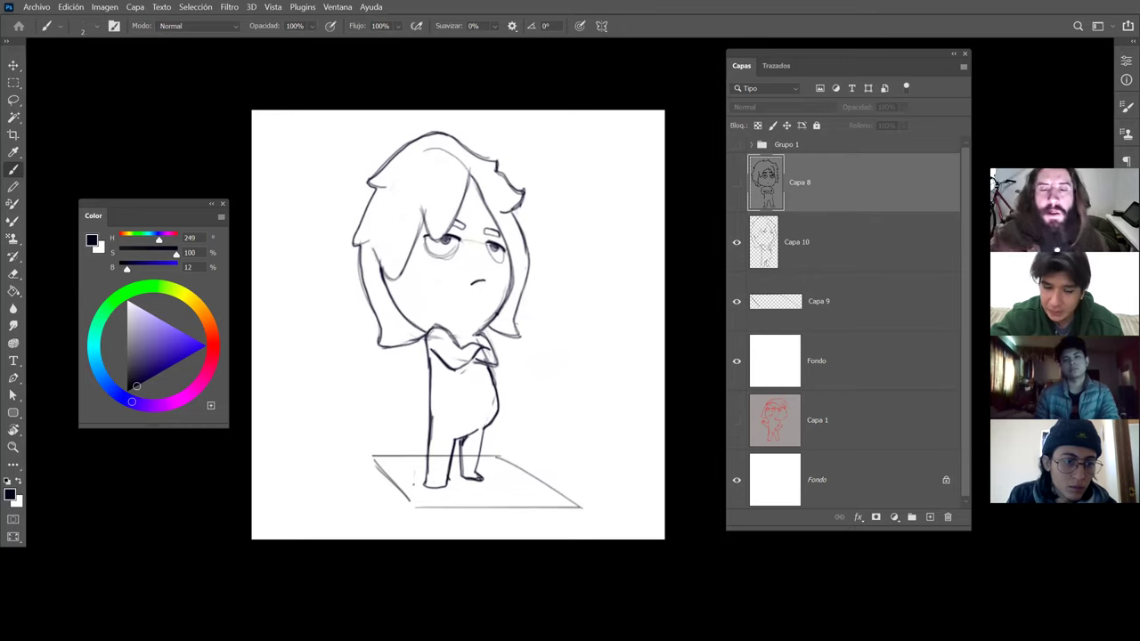
Make Capa 10 the active layer in place of the hidden Capa 8.
{"action": "left_click", "coordinate": [441, 271]}
{"action": "key", "text": "Return"}
{"action": "key", "text": "alt+bracketleft"}
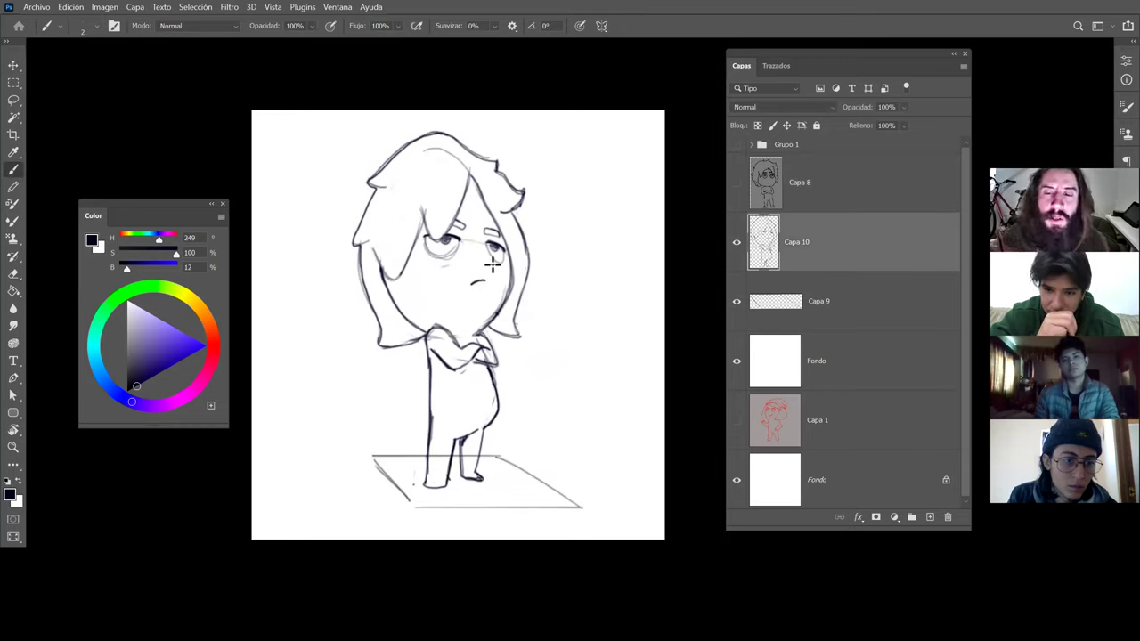
{"action": "key", "text": "z"}
{"action": "mouse_move", "coordinate": [579, 230]}
{"action": "left_mouse_down"}
{"action": "mouse_move", "coordinate": [555, 223]}
{"action": "mouse_move", "coordinate": [553, 236]}
{"action": "mouse_move", "coordinate": [591, 249]}
{"action": "mouse_move", "coordinate": [586, 280]}
{"action": "left_mouse_up"}
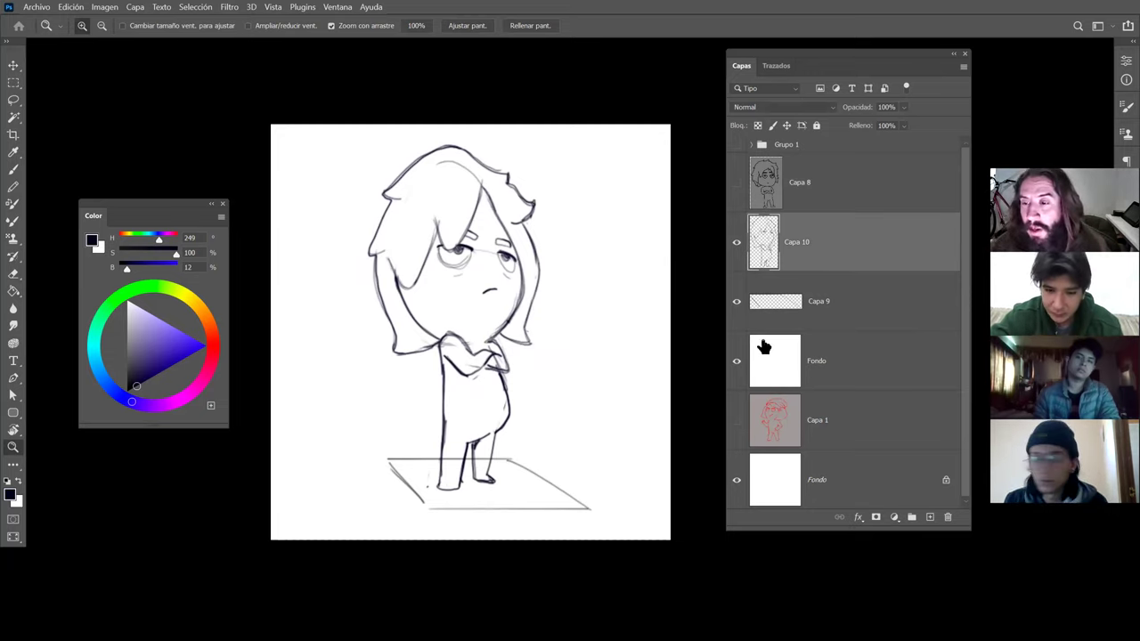
Add a new layer above Capa 10 and paint a thick violet line of action curving from the head's top to the near foot.
{"action": "left_click", "coordinate": [929, 517]}
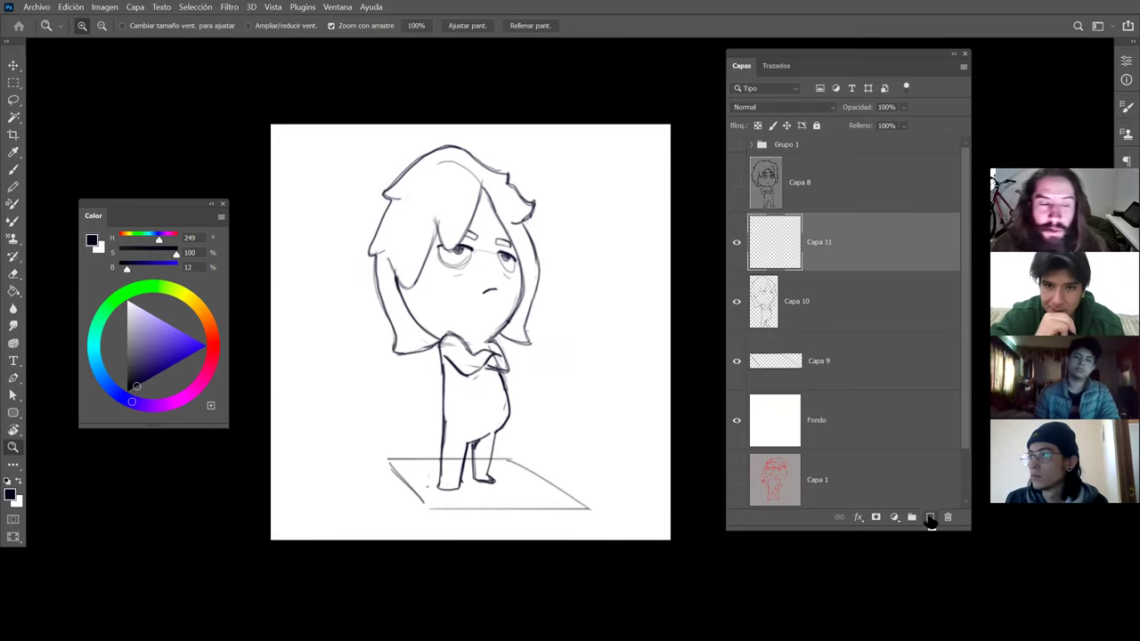
{"action": "left_click", "coordinate": [169, 324]}
{"action": "key", "text": "b"}
{"action": "left_click_drag", "start_coordinate": [461, 219], "coordinate": [468, 219]}
{"action": "mouse_move", "coordinate": [474, 151]}
{"action": "left_mouse_down"}
{"action": "mouse_move", "coordinate": [463, 320]}
{"action": "mouse_move", "coordinate": [474, 421]}
{"action": "mouse_move", "coordinate": [441, 490]}
{"action": "mouse_move", "coordinate": [476, 370]}
{"action": "mouse_move", "coordinate": [400, 146]}
{"action": "left_mouse_up"}
{"action": "key", "text": "ctrl+z"}
{"action": "key", "text": "ctrl+z"}
{"action": "mouse_move", "coordinate": [456, 494]}
{"action": "left_mouse_down"}
{"action": "mouse_move", "coordinate": [427, 171]}
{"action": "mouse_move", "coordinate": [475, 198]}
{"action": "mouse_move", "coordinate": [487, 372]}
{"action": "mouse_move", "coordinate": [441, 497]}
{"action": "left_mouse_up"}
{"action": "key", "text": "ctrl+z"}
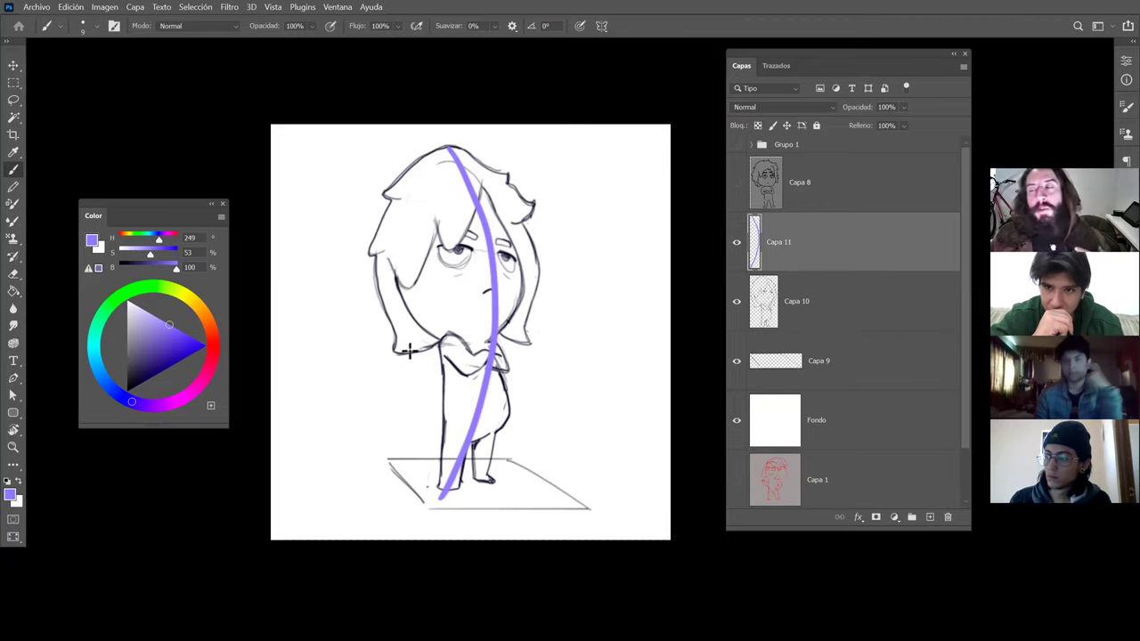
Show Capa 8 and paint a straight vertical violet line through the original figure to mark its stiff axis, then hide the layer.
{"action": "left_click", "coordinate": [737, 183]}
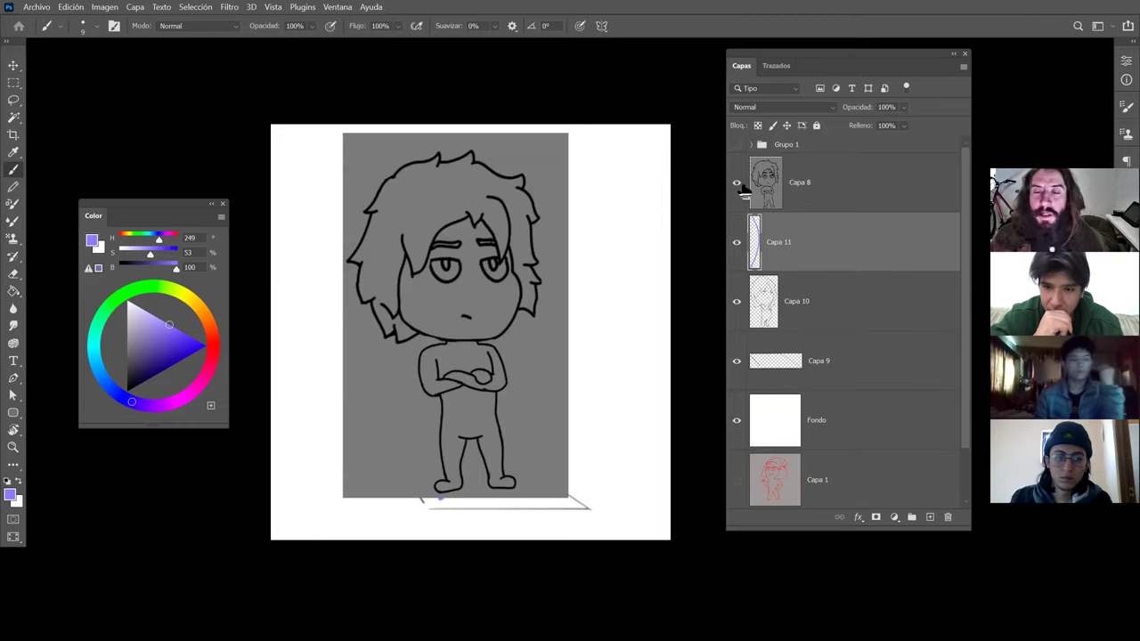
{"action": "left_click", "coordinate": [808, 186]}
{"action": "left_click_drag", "start_coordinate": [474, 127], "coordinate": [474, 538]}
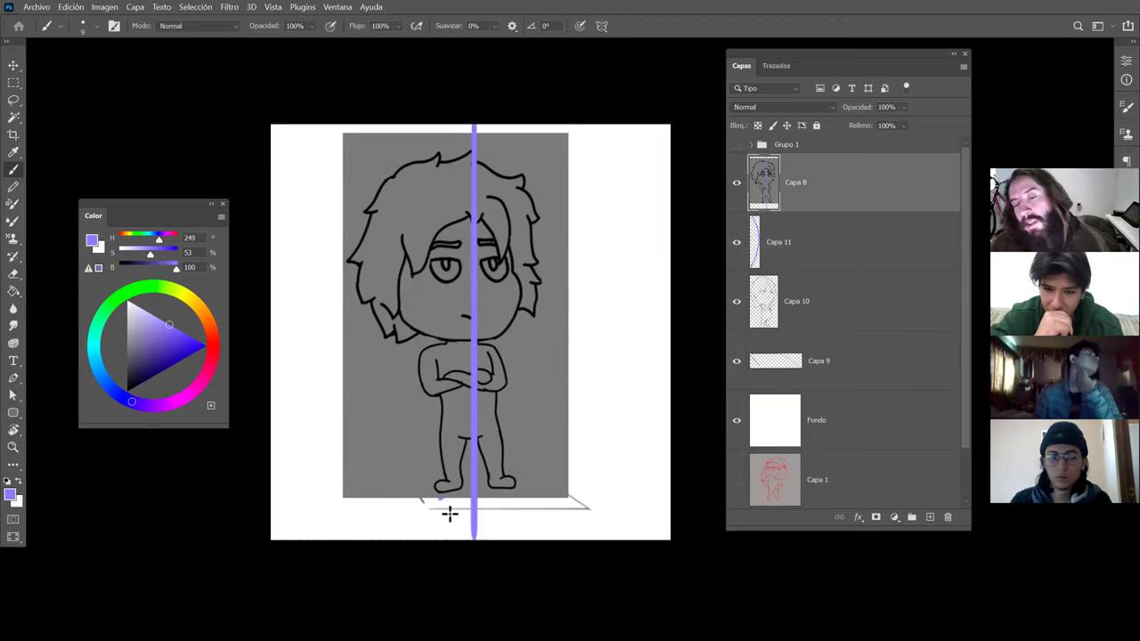
{"action": "left_click", "coordinate": [737, 183]}
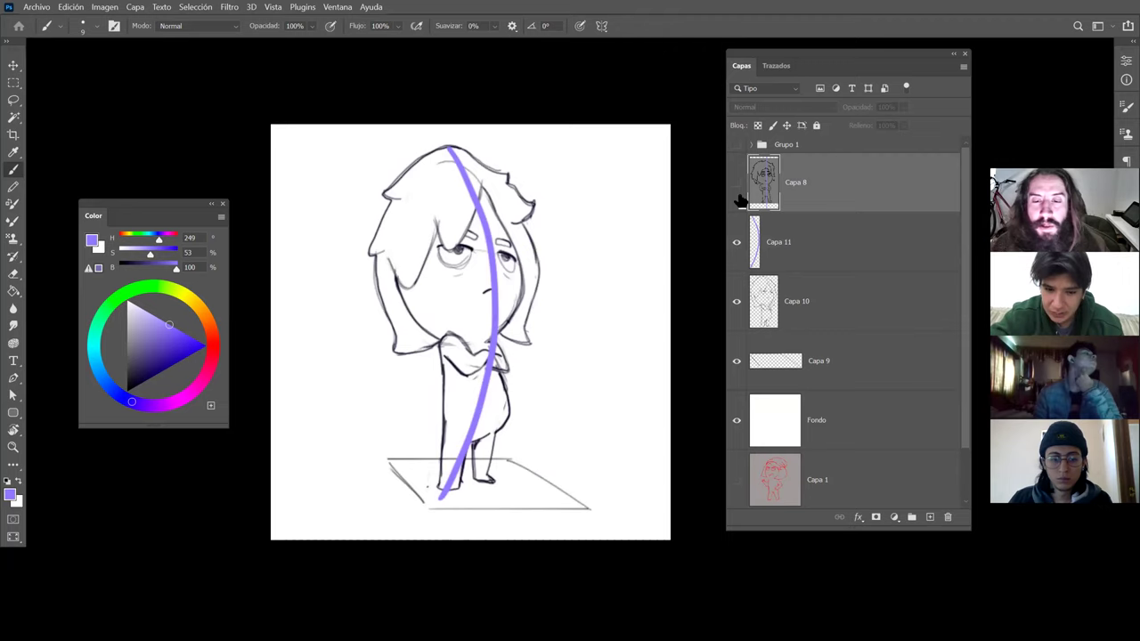
Toggle Capa 8 on and off to compare the original's straight axis with the curved line of action in the redraw.
{"action": "left_click", "coordinate": [738, 184]}
{"action": "left_click", "coordinate": [739, 196]}
{"action": "left_click", "coordinate": [739, 196]}
{"action": "left_click", "coordinate": [740, 196]}
{"action": "left_click", "coordinate": [739, 196]}
{"action": "left_click", "coordinate": [740, 195]}
{"action": "left_click", "coordinate": [739, 195]}
{"action": "left_click", "coordinate": [740, 196]}
{"action": "left_click", "coordinate": [739, 196]}
{"action": "left_click", "coordinate": [737, 183]}
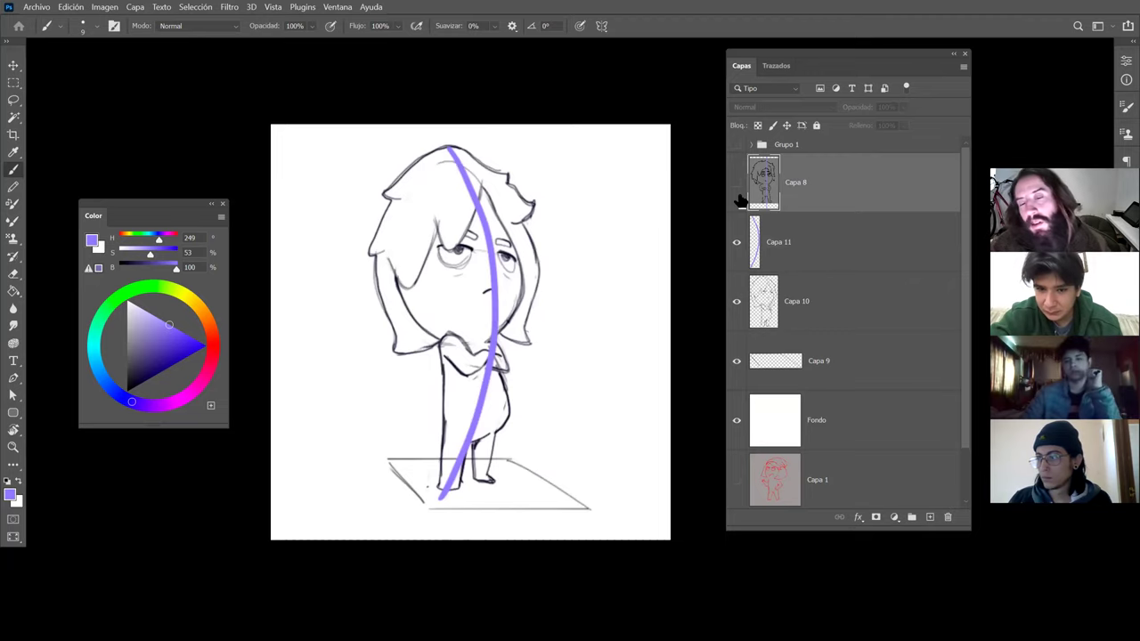
Delete Capa 8 with the original chibi and hide the line-of-action layer Capa 11.
{"action": "left_click", "coordinate": [739, 196]}
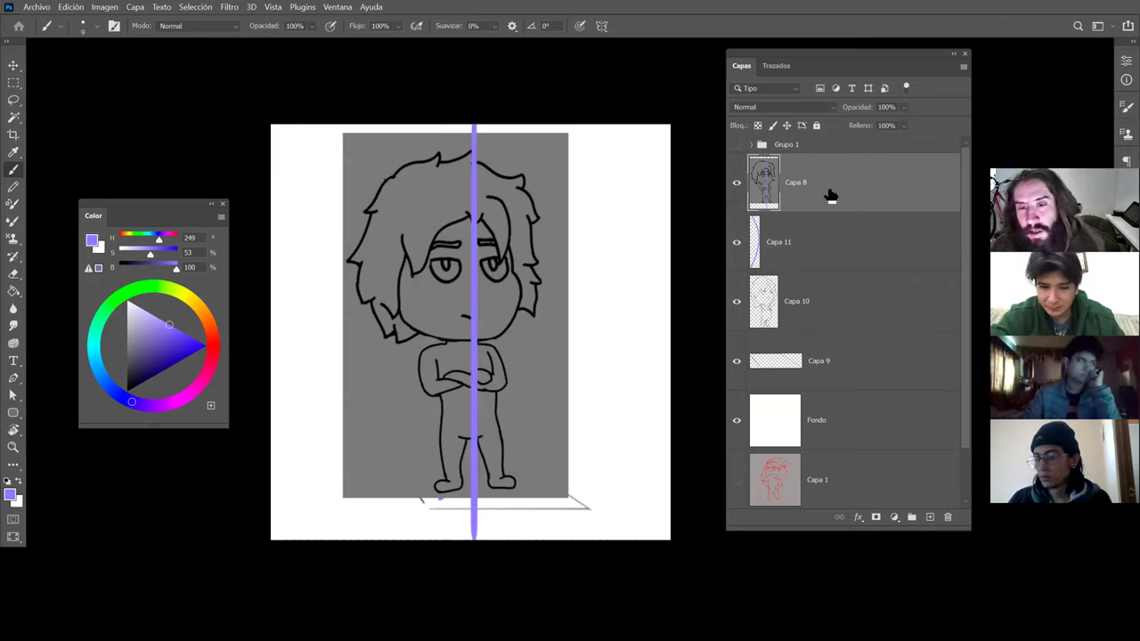
{"action": "key", "text": "Delete"}
{"action": "left_click", "coordinate": [736, 196]}
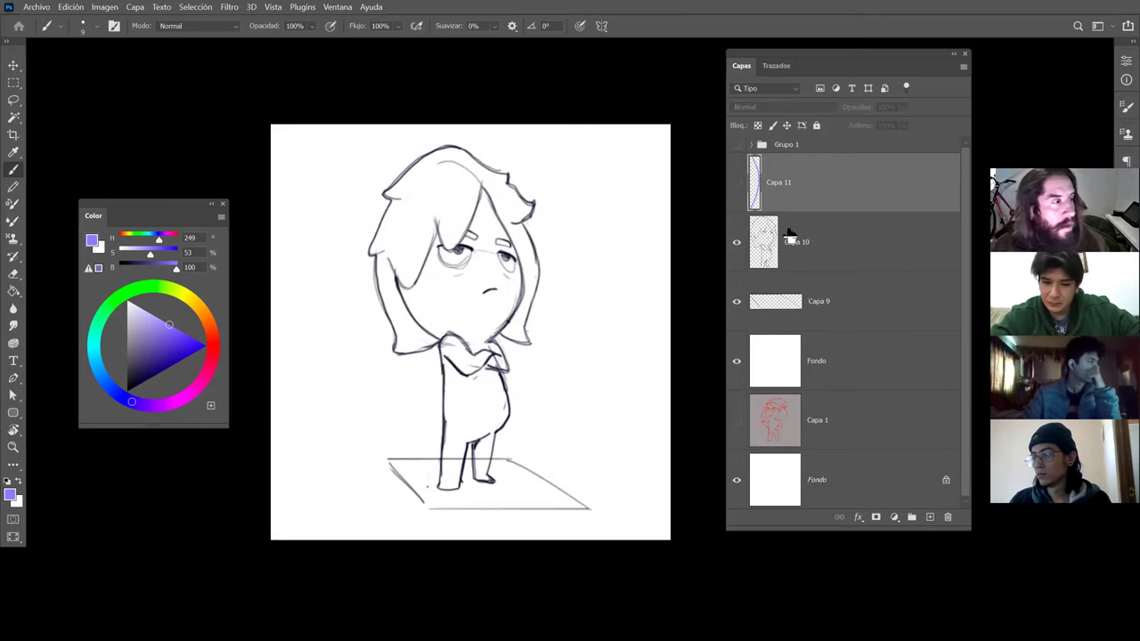
Switch to Discord and post the copied redraw in the arte-moderno-e-ilustración channel.
{"action": "key", "text": "alt+Tab"}
{"action": "left_click", "coordinate": [415, 561]}
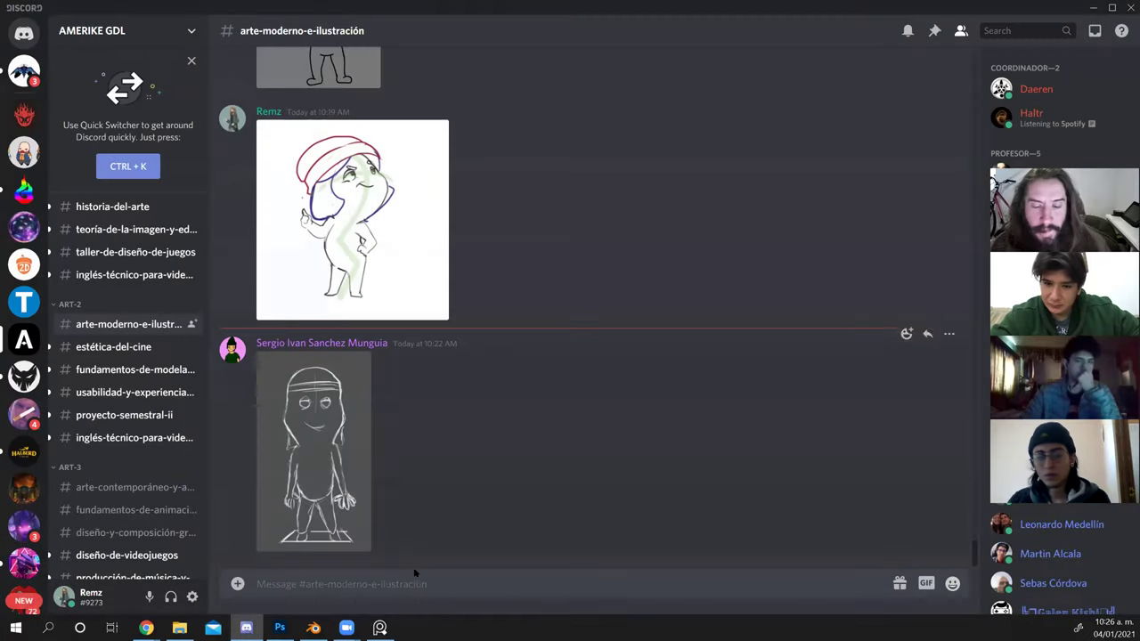
{"action": "key", "text": "ctrl+v"}
{"action": "key", "text": "Return"}
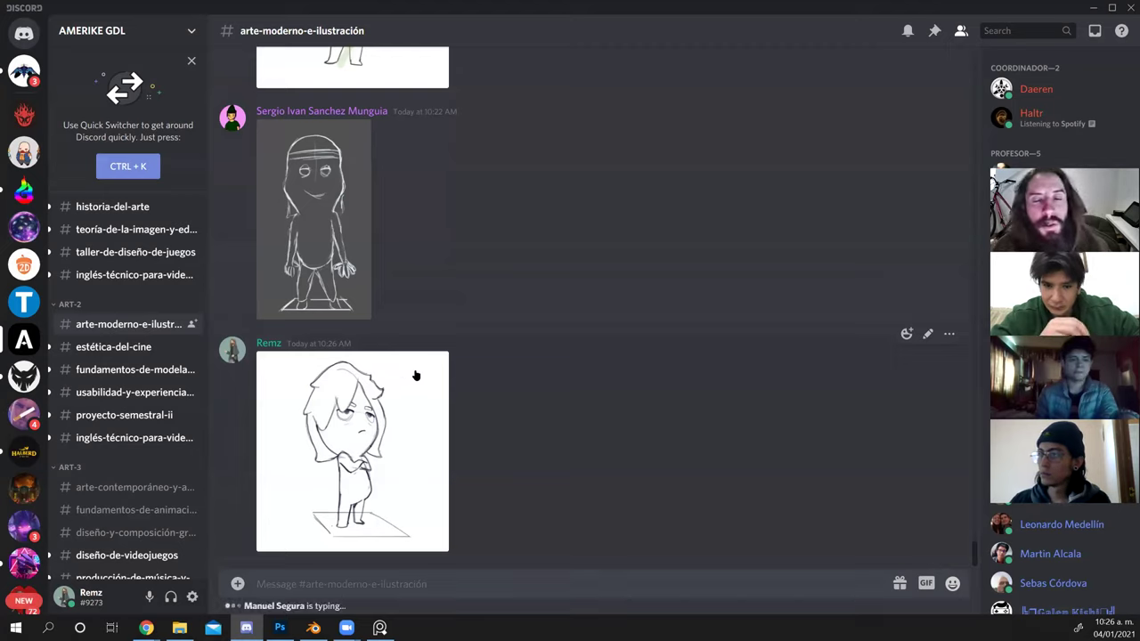
Look through the sketches posted in the channel, including the gray character with the headband and the earlier crossed-arms chibi.
{"action": "left_click", "coordinate": [329, 241]}
{"action": "left_click", "coordinate": [210, 251]}
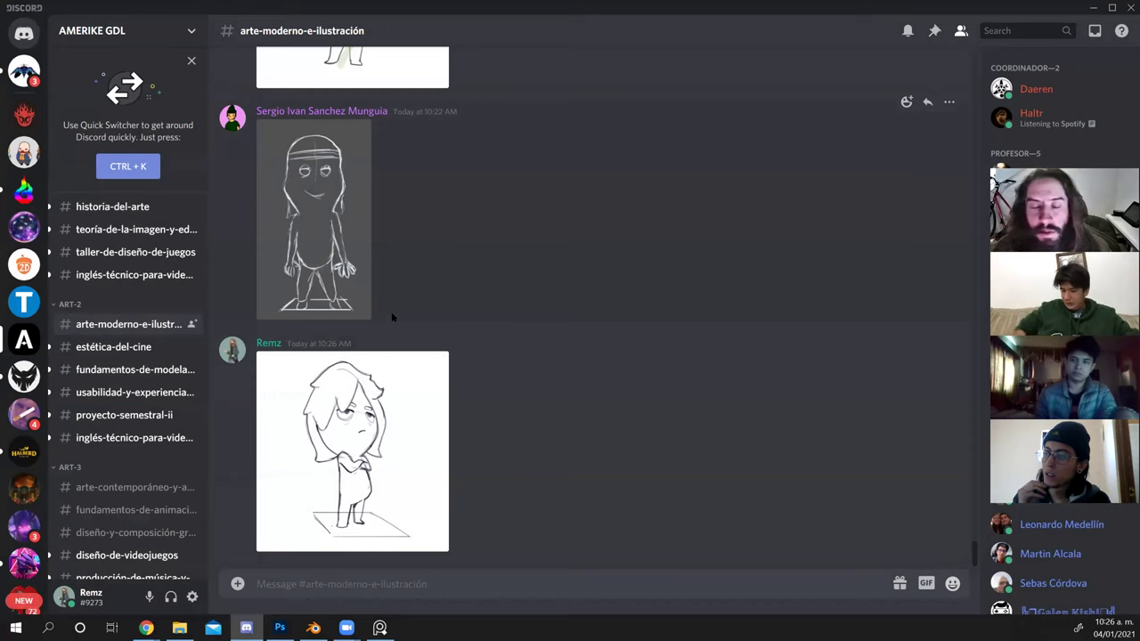
{"action": "scroll", "coordinate": [394, 317], "scroll_direction": "up", "scroll_amount": 5}
{"action": "scroll", "coordinate": [396, 323], "scroll_direction": "up", "scroll_amount": 5}
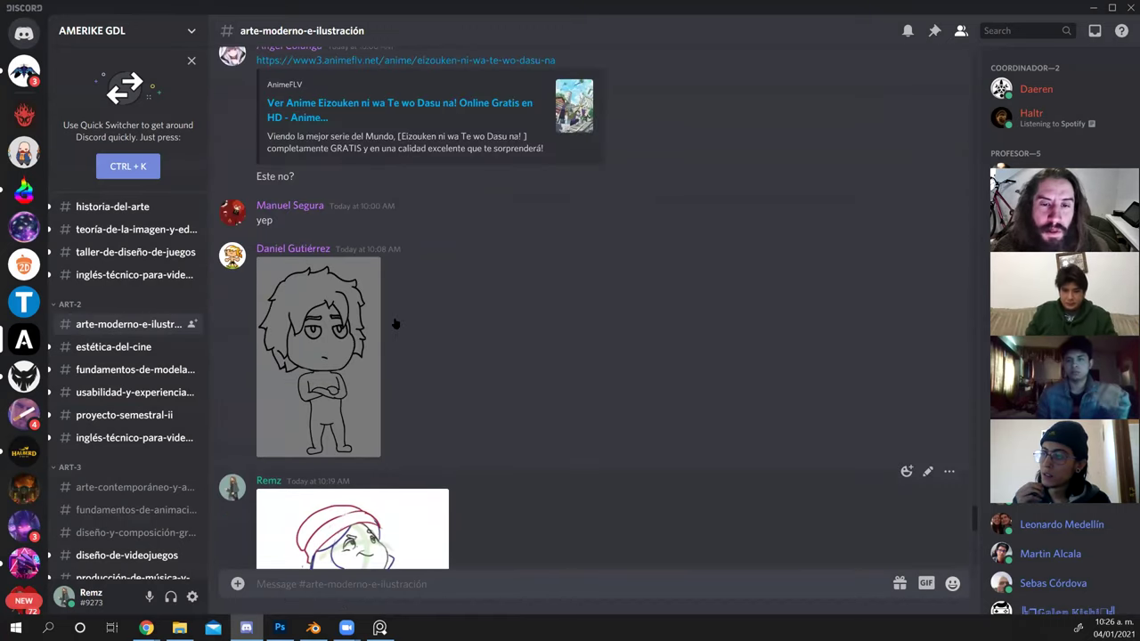
{"action": "scroll", "coordinate": [395, 324], "scroll_direction": "down", "scroll_amount": 5}
{"action": "scroll", "coordinate": [396, 323], "scroll_direction": "down", "scroll_amount": 3}
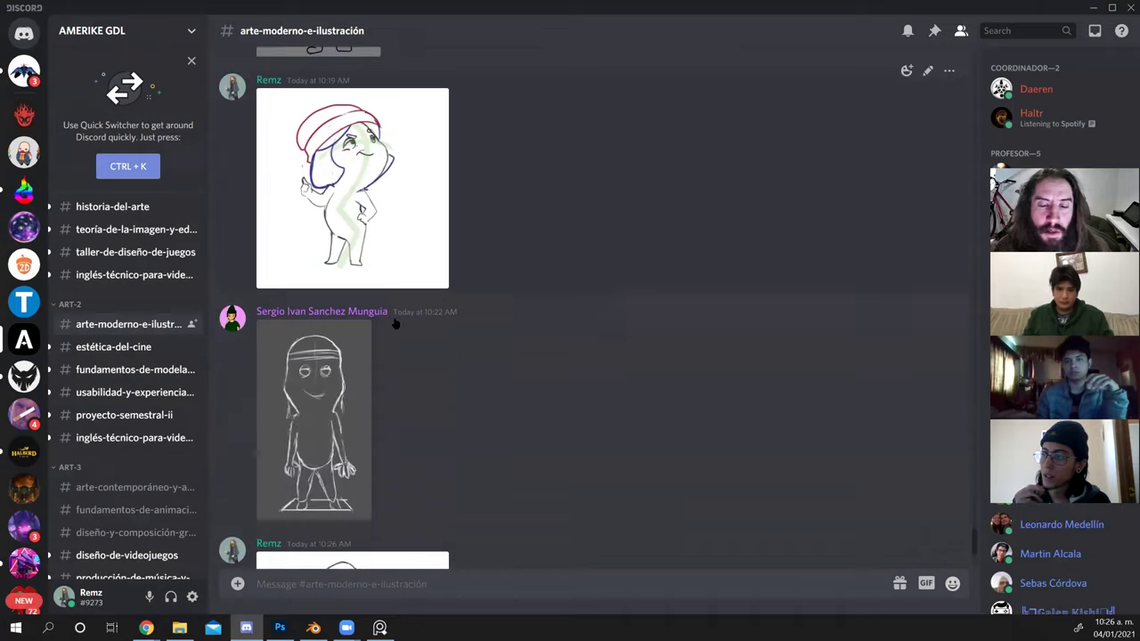
{"action": "scroll", "coordinate": [396, 324], "scroll_direction": "down", "scroll_amount": 3}
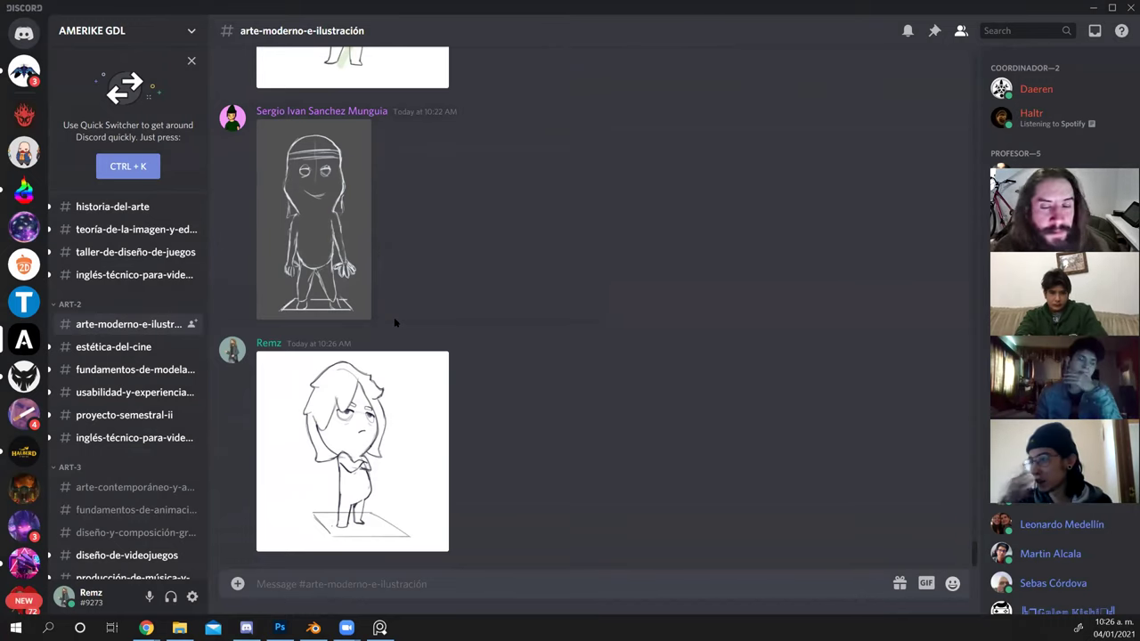
{"action": "key", "text": "alt+Tab"}
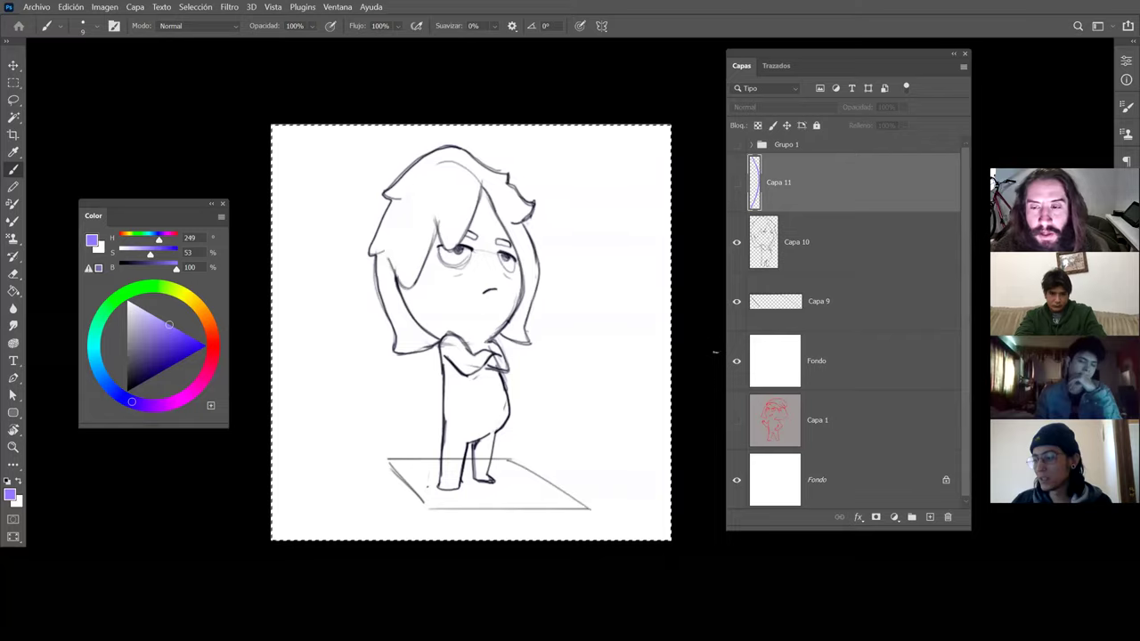
{"action": "key", "text": "alt+Tab"}
{"action": "key", "text": "alt+Tab"}
{"action": "key", "text": "ctrl+d"}
{"action": "key", "text": "alt+Tab"}
{"action": "key", "text": "alt+Tab"}
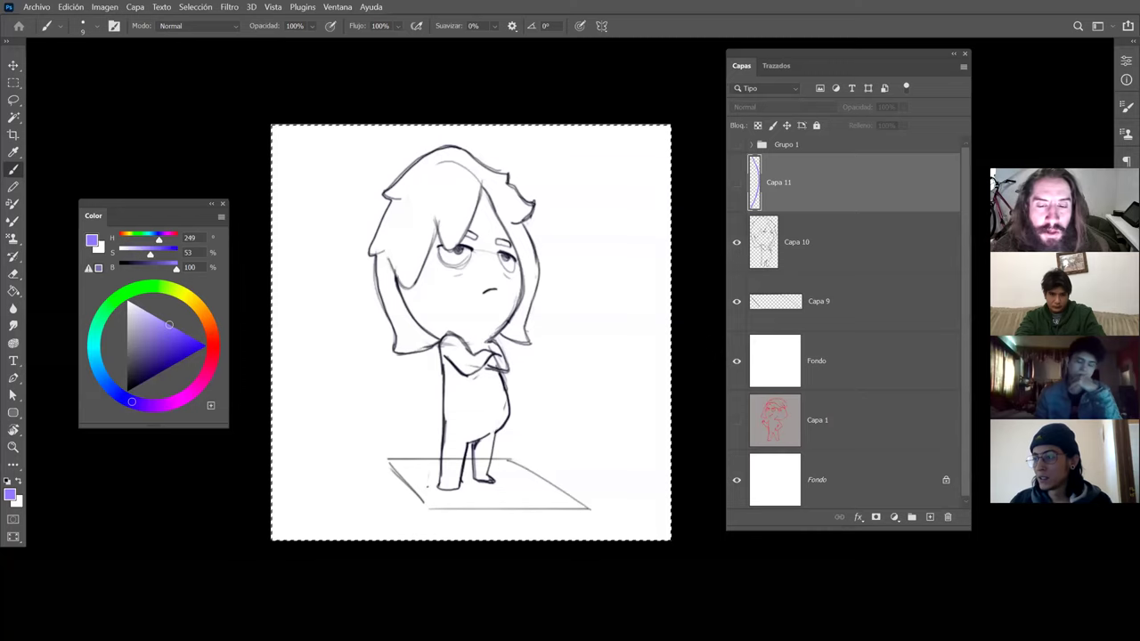
{"action": "key", "text": "ctrl+a"}
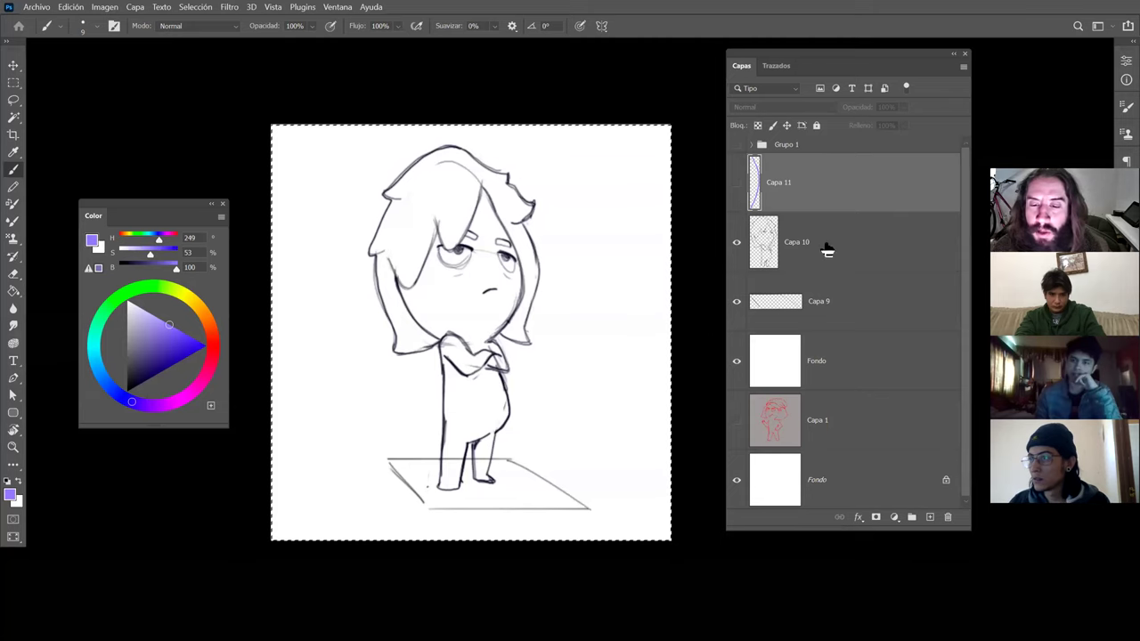
Check the headband sketch in Discord once more, return to Photoshop and hide the finished drawing's layer Capa 10.
{"action": "key", "text": "alt+Tab"}
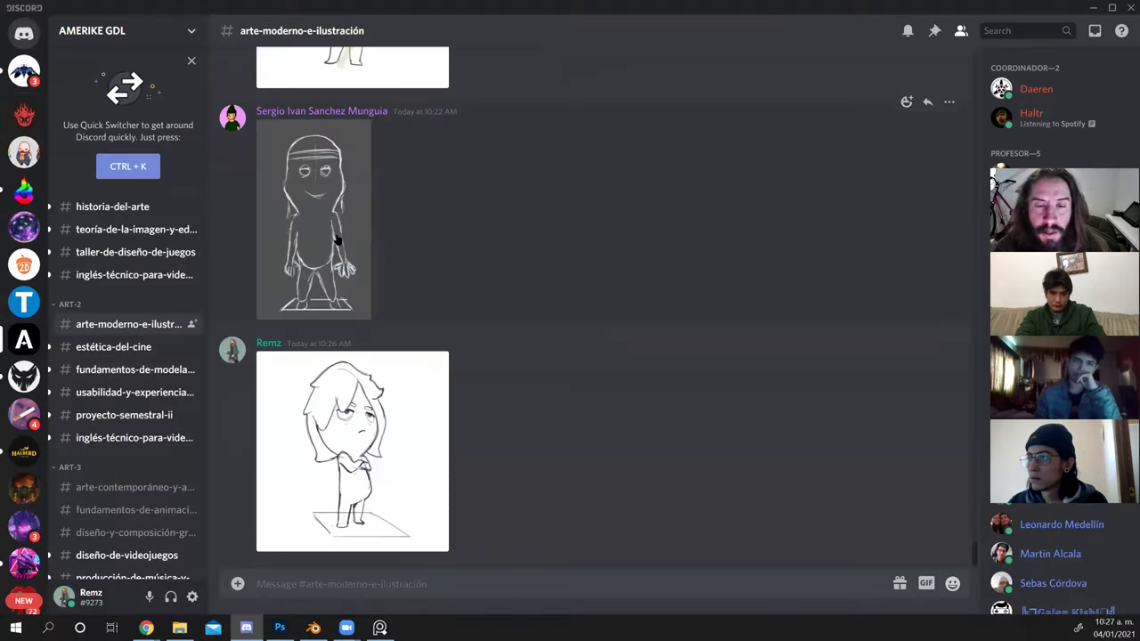
{"action": "key", "text": "alt+Tab"}
{"action": "left_click", "coordinate": [733, 253]}
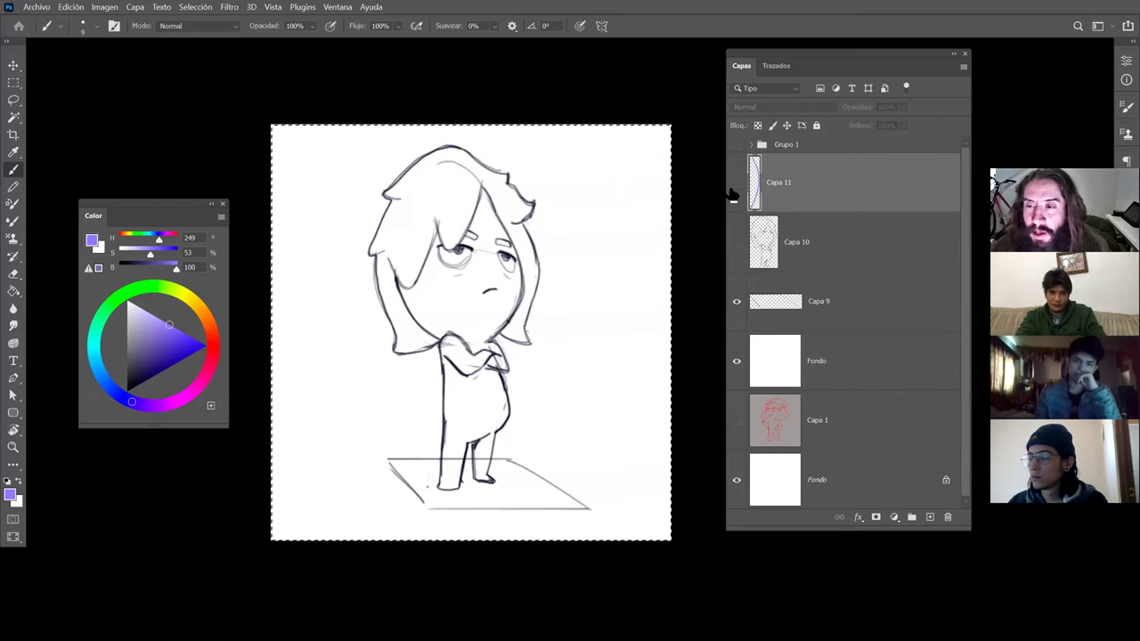
On a new layer, draw a purple circle for the belly and a tapered red torso rising from it with dashed hidden contours.
{"action": "left_click", "coordinate": [930, 519]}
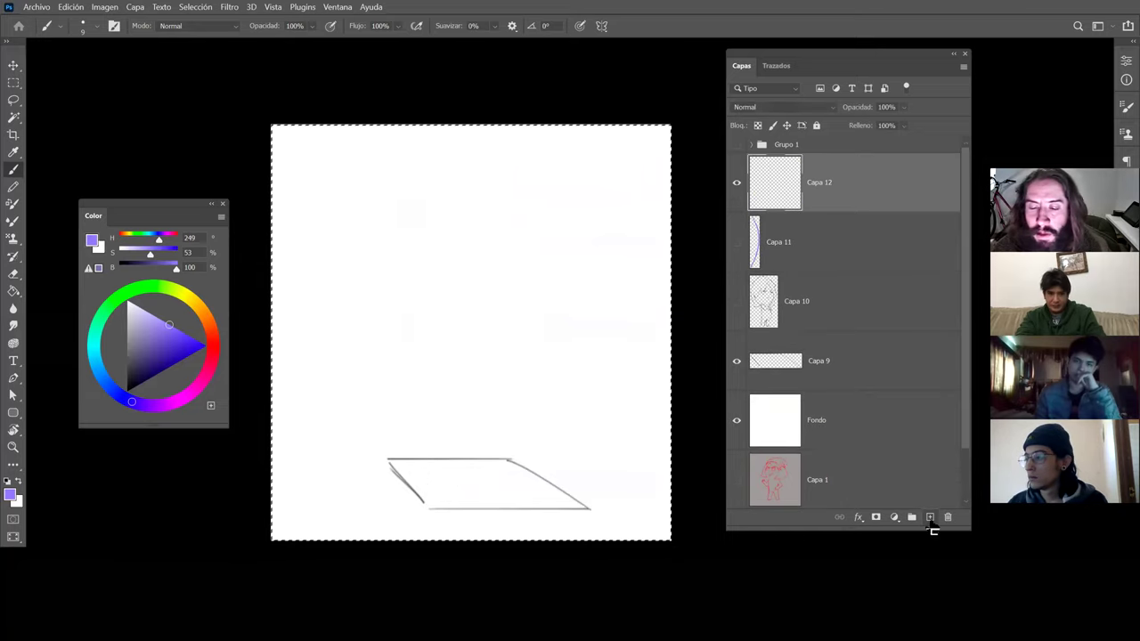
{"action": "mouse_move", "coordinate": [423, 399]}
{"action": "left_mouse_down"}
{"action": "mouse_move", "coordinate": [514, 377]}
{"action": "mouse_move", "coordinate": [424, 402]}
{"action": "mouse_move", "coordinate": [470, 438]}
{"action": "left_mouse_up"}
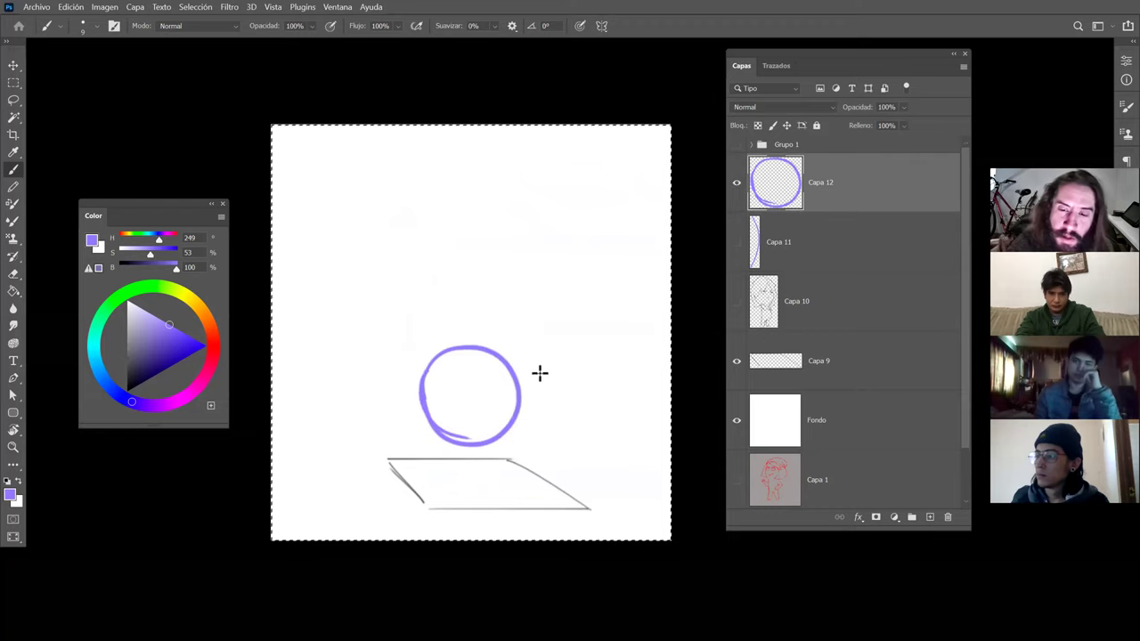
{"action": "left_click", "coordinate": [212, 342]}
{"action": "left_click", "coordinate": [172, 334]}
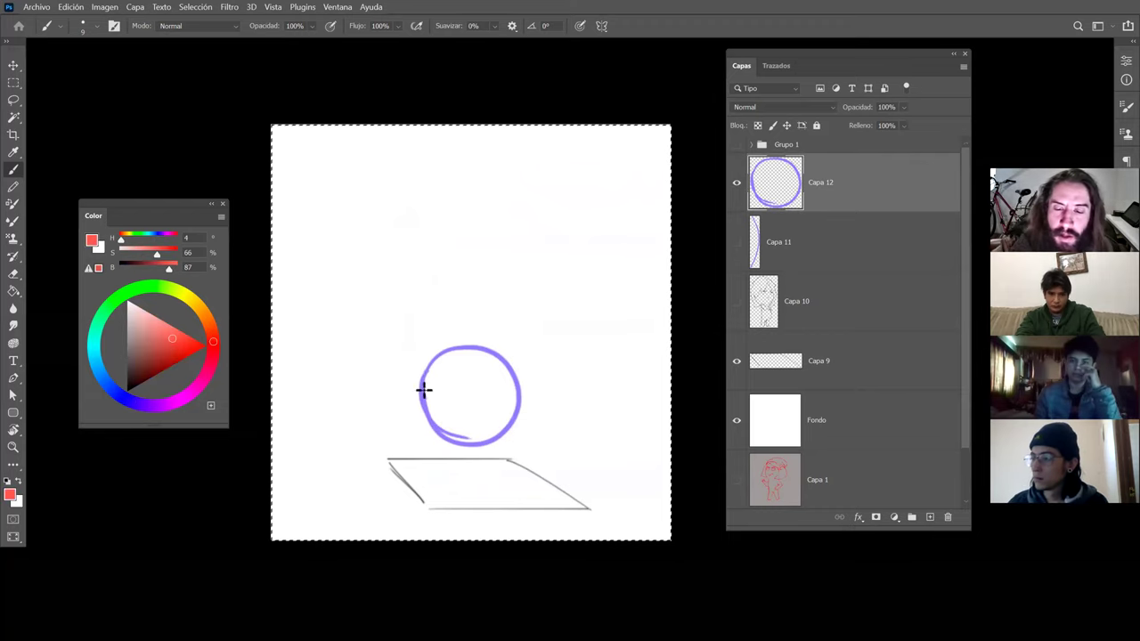
{"action": "left_click_drag", "start_coordinate": [495, 351], "coordinate": [425, 359]}
{"action": "key", "text": "ctrl+z"}
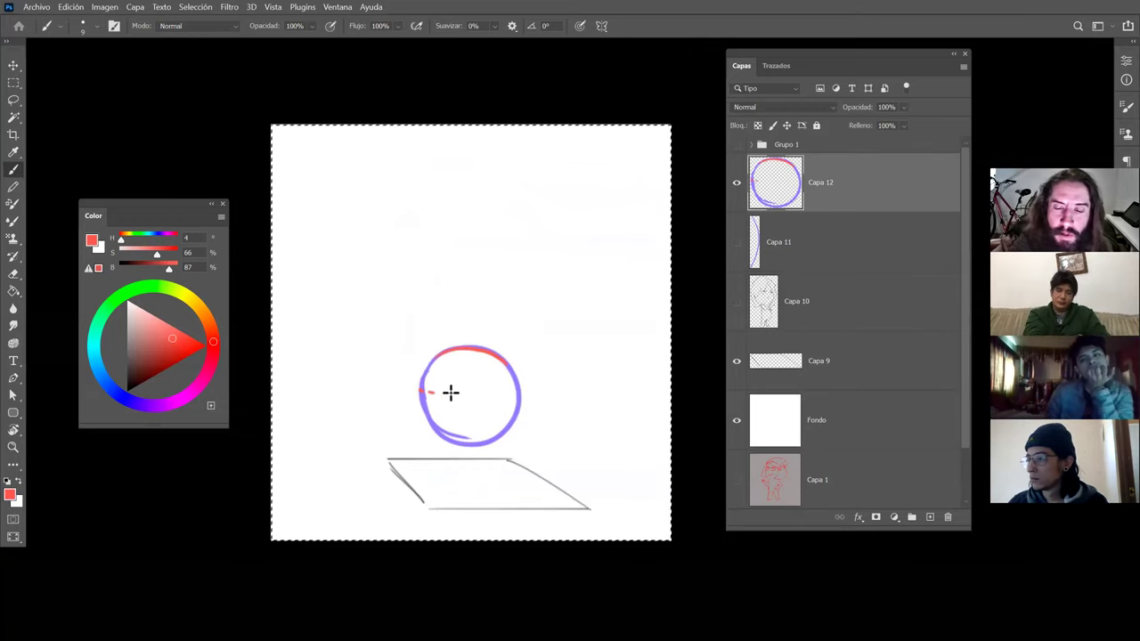
{"action": "mouse_move", "coordinate": [413, 327]}
{"action": "left_mouse_down"}
{"action": "mouse_move", "coordinate": [412, 313]}
{"action": "mouse_move", "coordinate": [470, 306]}
{"action": "left_mouse_up"}
{"action": "key", "text": "ctrl+z"}
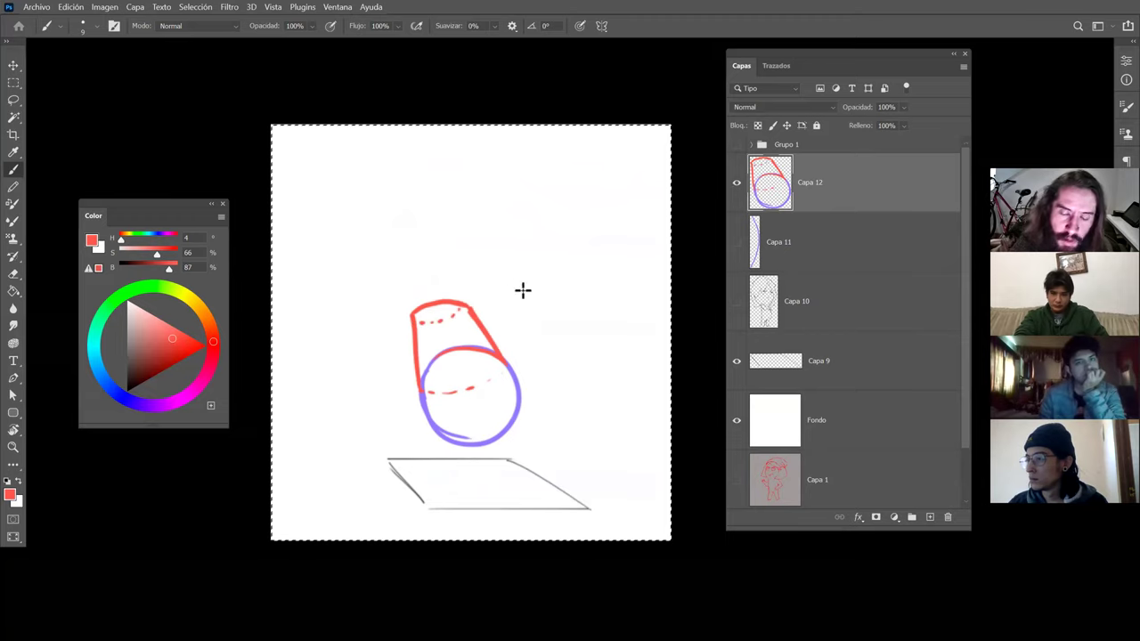
{"action": "left_click_drag", "start_coordinate": [459, 303], "coordinate": [428, 304]}
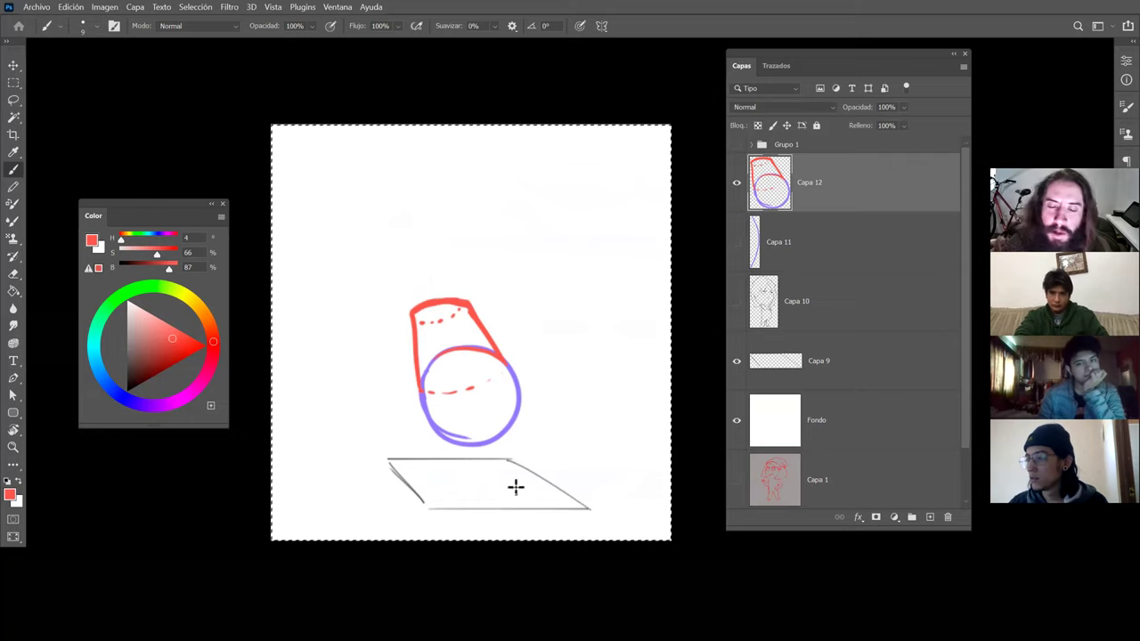
Draw two short tapered legs in blue-gray from the underside of the purple circle to the floor plane, with dashed hidden contours.
{"action": "left_click", "coordinate": [156, 288]}
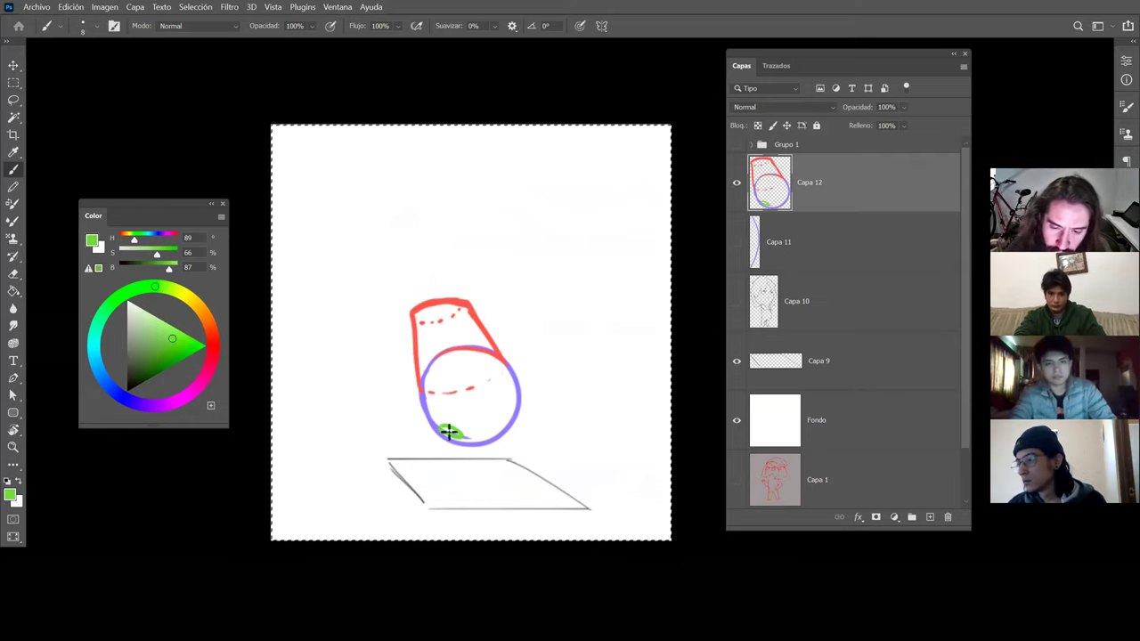
{"action": "left_click", "coordinate": [99, 372]}
{"action": "left_click", "coordinate": [140, 343]}
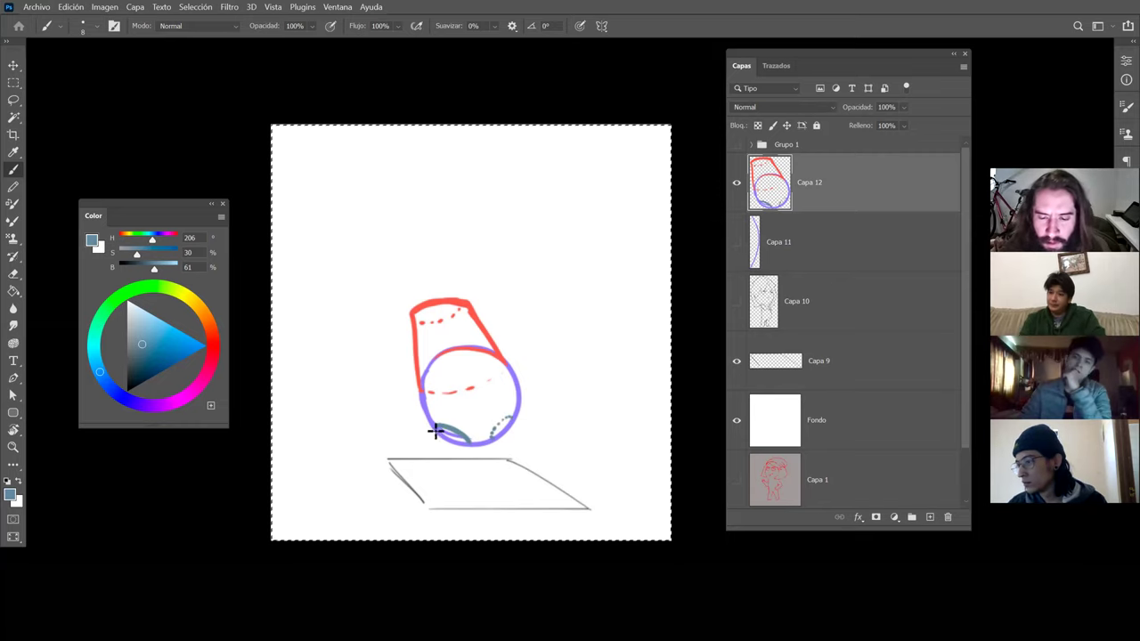
{"action": "left_click_drag", "start_coordinate": [436, 431], "coordinate": [438, 490]}
{"action": "left_click_drag", "start_coordinate": [464, 437], "coordinate": [459, 496]}
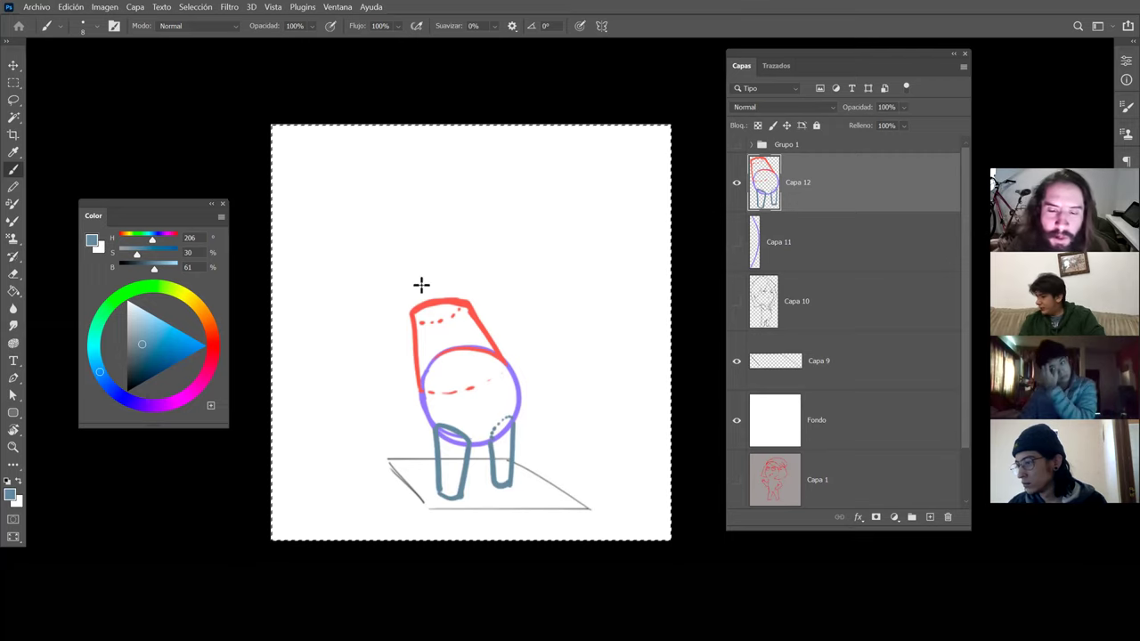
On a new layer, draw a large rounded blue-gray head overlapping the upper end of the torso.
{"action": "left_click", "coordinate": [930, 517]}
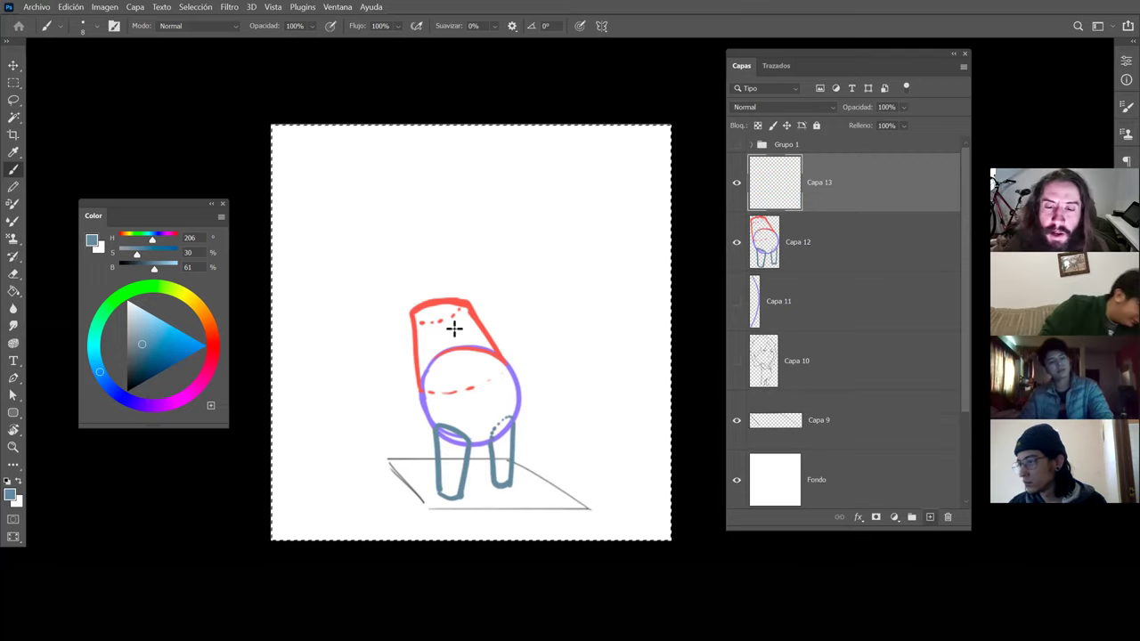
{"action": "left_click_drag", "start_coordinate": [473, 330], "coordinate": [347, 276]}
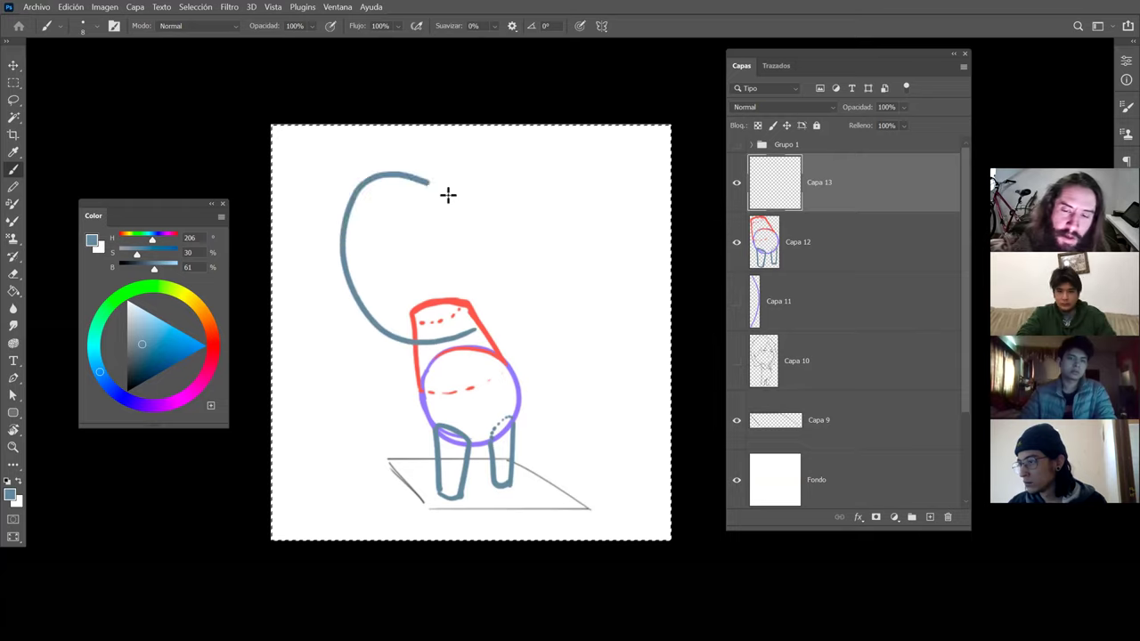
{"action": "mouse_move", "coordinate": [482, 323]}
{"action": "left_mouse_down"}
{"action": "mouse_move", "coordinate": [379, 257]}
{"action": "mouse_move", "coordinate": [454, 216]}
{"action": "mouse_move", "coordinate": [506, 288]}
{"action": "mouse_move", "coordinate": [463, 314]}
{"action": "left_mouse_up"}
{"action": "key", "text": "ctrl+z"}
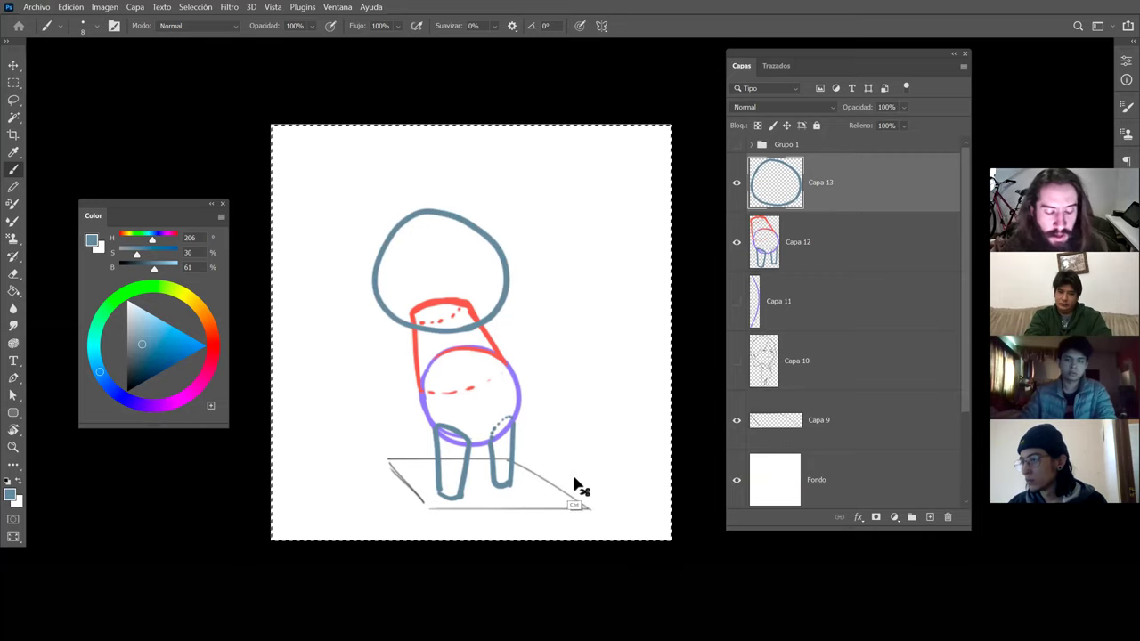
Enlarge the head outline slightly and move it up over the torso.
{"action": "key", "text": "ctrl+t"}
{"action": "mouse_move", "coordinate": [511, 209]}
{"action": "left_mouse_down"}
{"action": "mouse_move", "coordinate": [531, 187]}
{"action": "mouse_move", "coordinate": [522, 198]}
{"action": "left_mouse_up"}
{"action": "left_click_drag", "start_coordinate": [503, 313], "coordinate": [503, 294]}
{"action": "key", "text": "Return"}
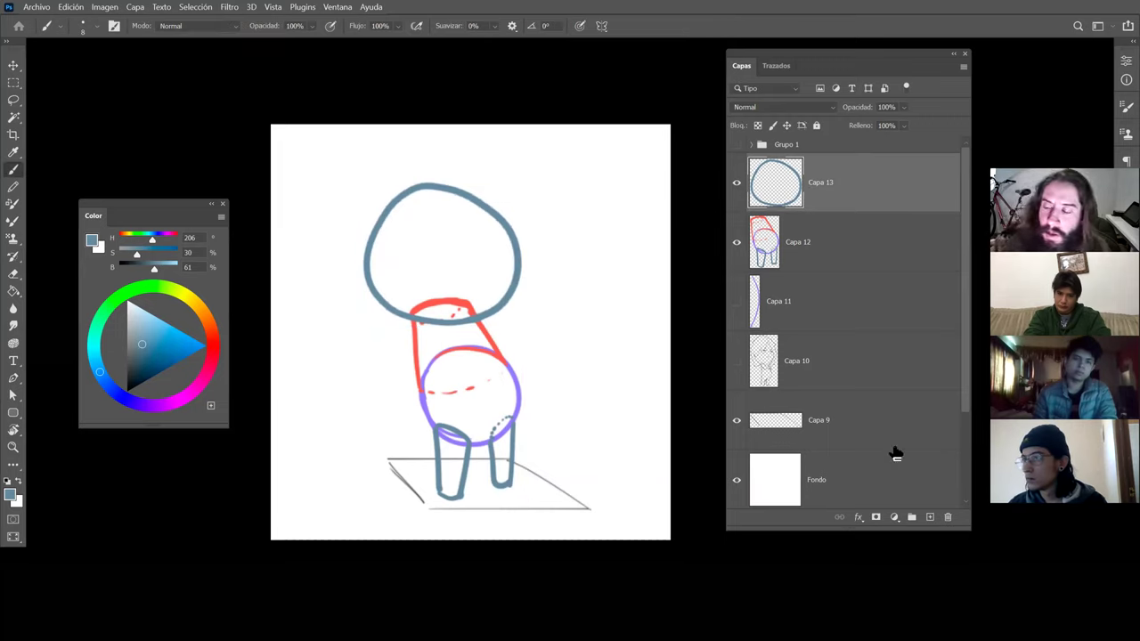
On a new layer, draw the near arm in blue-gray hanging from the shoulder, undoing strokes until the shape works.
{"action": "left_click", "coordinate": [930, 518]}
{"action": "left_click", "coordinate": [419, 349]}
{"action": "left_click", "coordinate": [415, 319]}
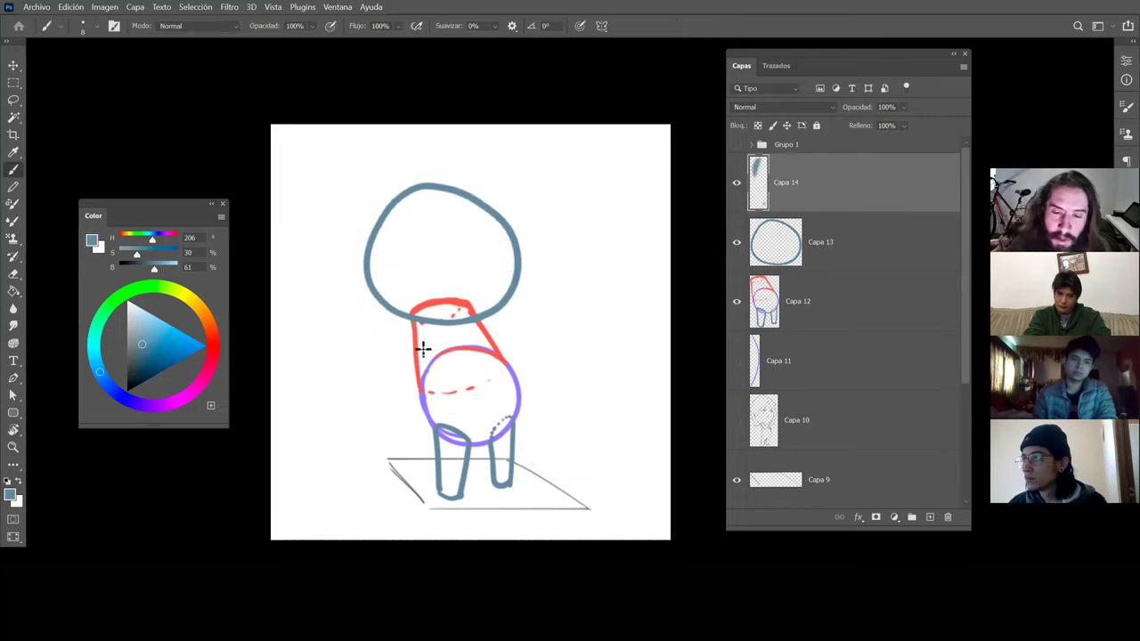
{"action": "mouse_move", "coordinate": [415, 319]}
{"action": "left_mouse_down"}
{"action": "mouse_move", "coordinate": [428, 356]}
{"action": "mouse_move", "coordinate": [418, 344]}
{"action": "mouse_move", "coordinate": [390, 370]}
{"action": "left_mouse_up"}
{"action": "key", "text": "ctrl+z"}
{"action": "key", "text": "ctrl+z"}
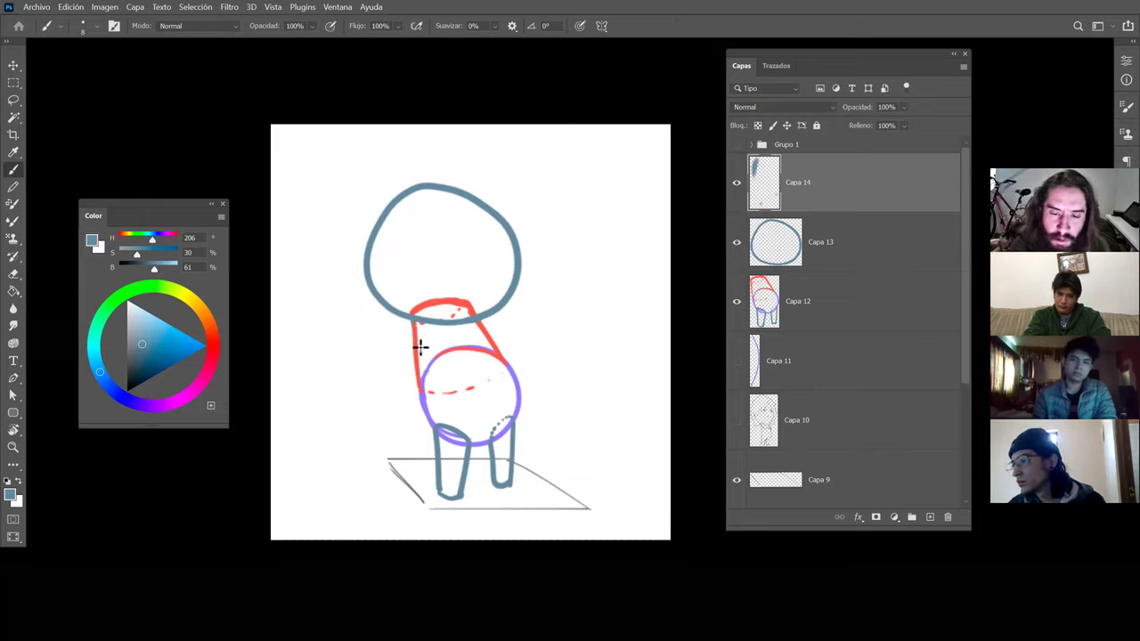
{"action": "mouse_move", "coordinate": [419, 323]}
{"action": "left_mouse_down"}
{"action": "mouse_move", "coordinate": [395, 369]}
{"action": "mouse_move", "coordinate": [428, 357]}
{"action": "mouse_move", "coordinate": [405, 411]}
{"action": "left_mouse_up"}
{"action": "key", "text": "ctrl+z"}
{"action": "key", "text": "ctrl+z"}
{"action": "key", "text": "ctrl+z"}
{"action": "mouse_move", "coordinate": [400, 364]}
{"action": "left_mouse_down"}
{"action": "mouse_move", "coordinate": [393, 388]}
{"action": "mouse_move", "coordinate": [405, 397]}
{"action": "left_mouse_up"}
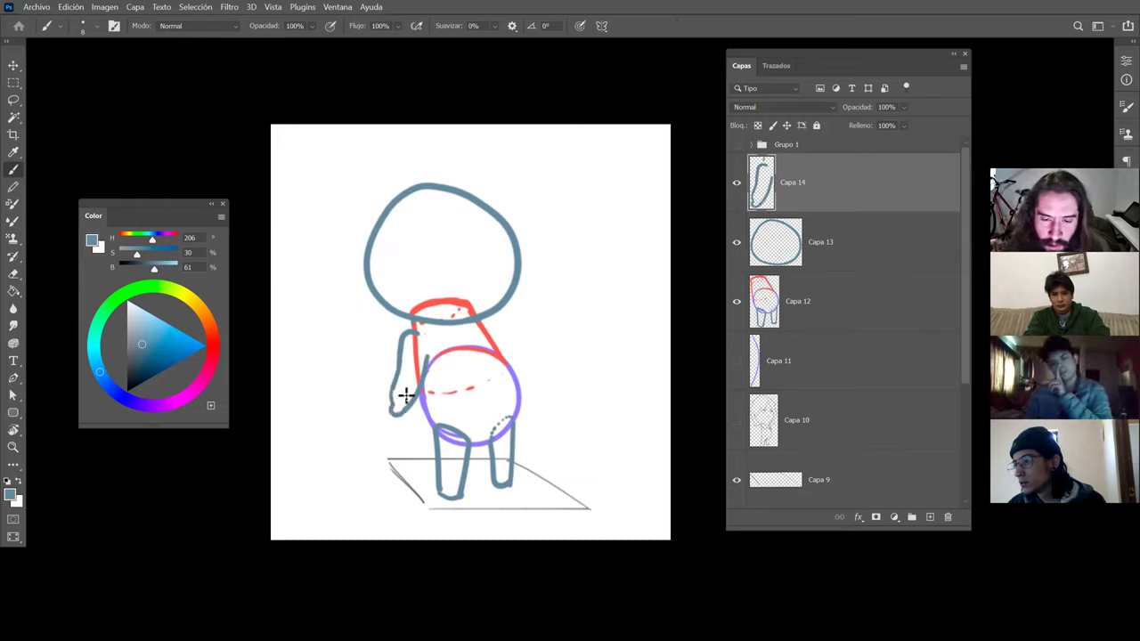
Rotate and move the hanging arm closer to the torso, and shift the head slightly toward the waist to center it on the body.
{"action": "key", "text": "ctrl+t"}
{"action": "left_click_drag", "start_coordinate": [470, 423], "coordinate": [478, 415]}
{"action": "left_click_drag", "start_coordinate": [424, 374], "coordinate": [434, 370]}
{"action": "key", "text": "Return"}
{"action": "key", "text": "v"}
{"action": "left_click_drag", "start_coordinate": [512, 312], "coordinate": [521, 318]}
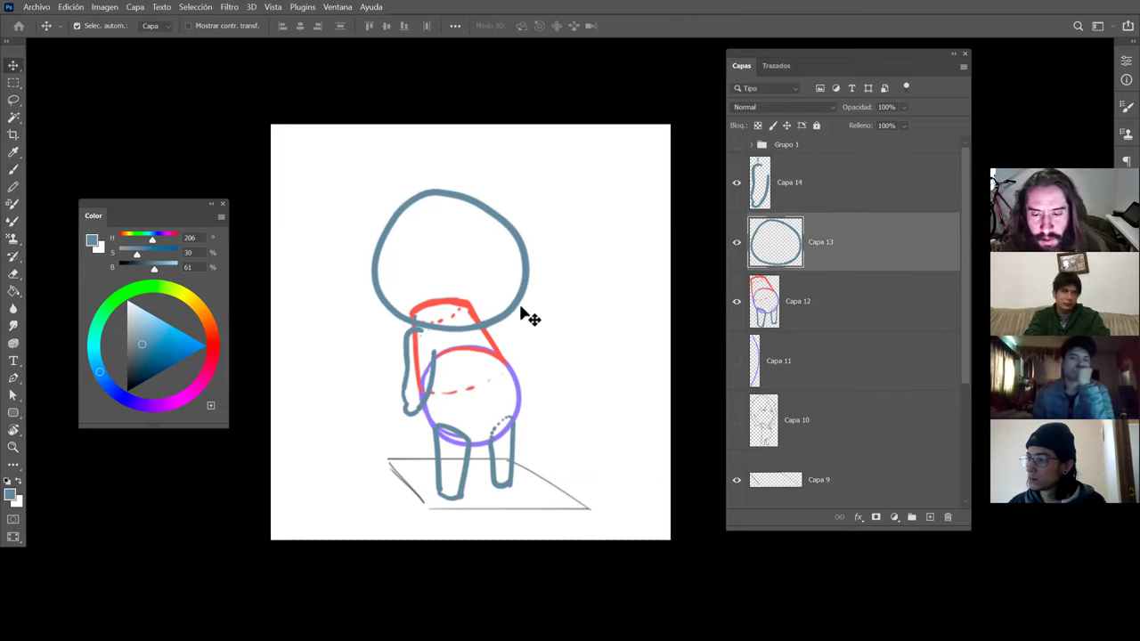
On Capa 12, erase the torso's angular shoulder edge, redraw it rounded in red, and nudge the hanging arm slightly downward.
{"action": "left_click", "coordinate": [484, 326]}
{"action": "key", "text": "e"}
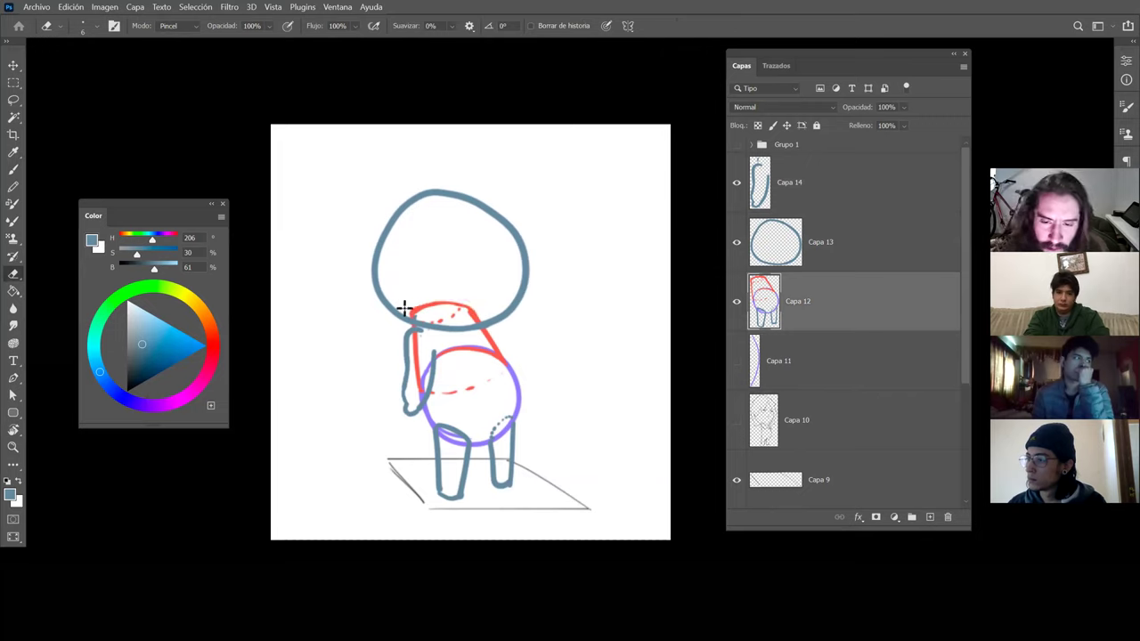
{"action": "mouse_move", "coordinate": [464, 305]}
{"action": "left_mouse_down"}
{"action": "mouse_move", "coordinate": [438, 307]}
{"action": "mouse_move", "coordinate": [414, 331]}
{"action": "mouse_move", "coordinate": [448, 304]}
{"action": "mouse_move", "coordinate": [489, 338]}
{"action": "left_mouse_up"}
{"action": "key", "text": "b"}
{"action": "left_click", "coordinate": [482, 326], "text": "alt"}
{"action": "key", "text": "e"}
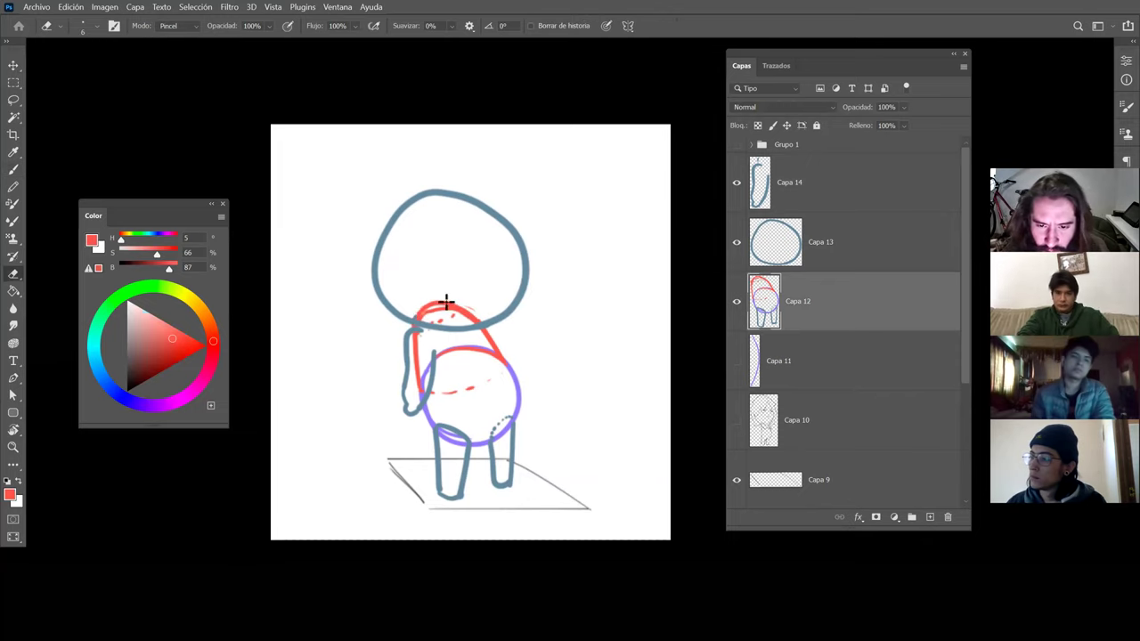
{"action": "key", "text": "b"}
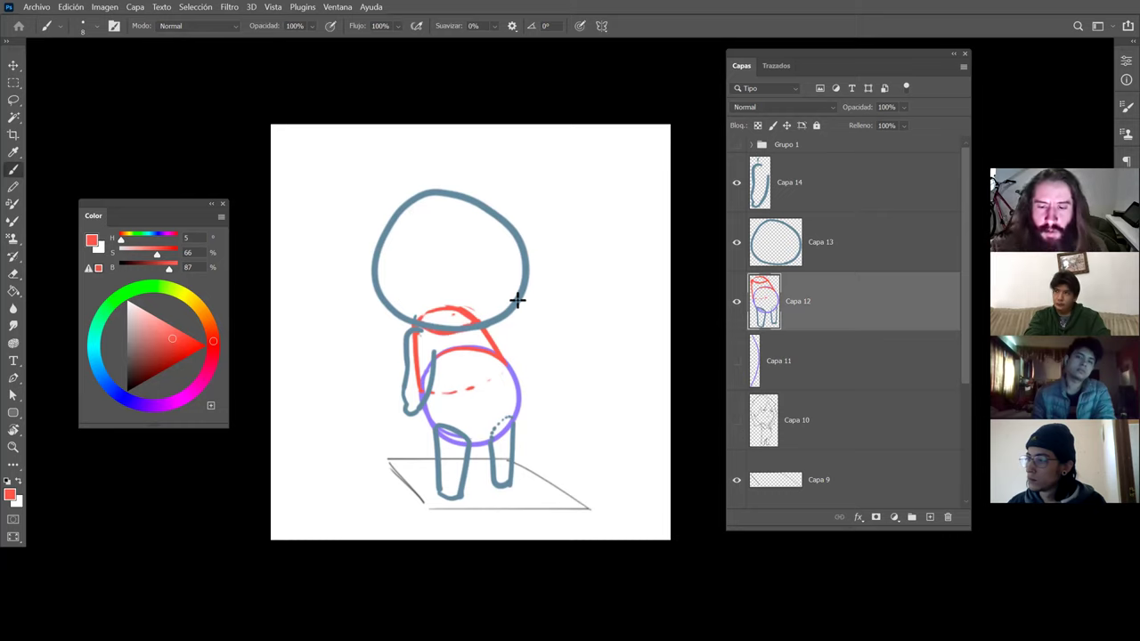
{"action": "key", "text": "v"}
{"action": "left_click_drag", "start_coordinate": [426, 397], "coordinate": [423, 404]}
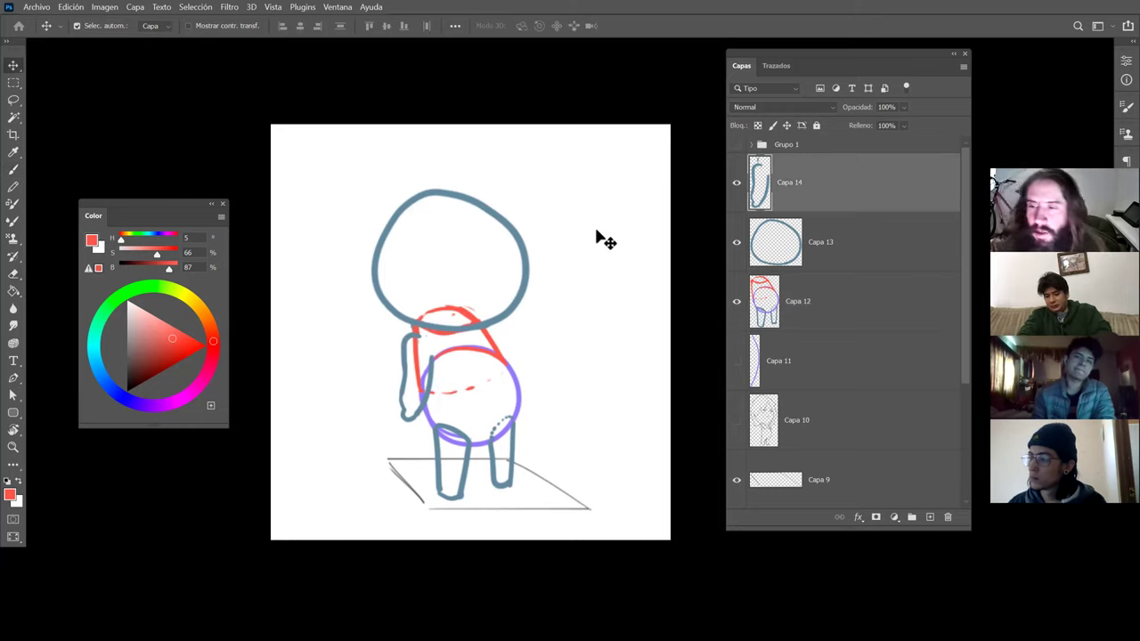
On a new layer below the torso, draw the far arm in light blue, bent upward with a two-finger peace sign.
{"action": "key", "text": "b"}
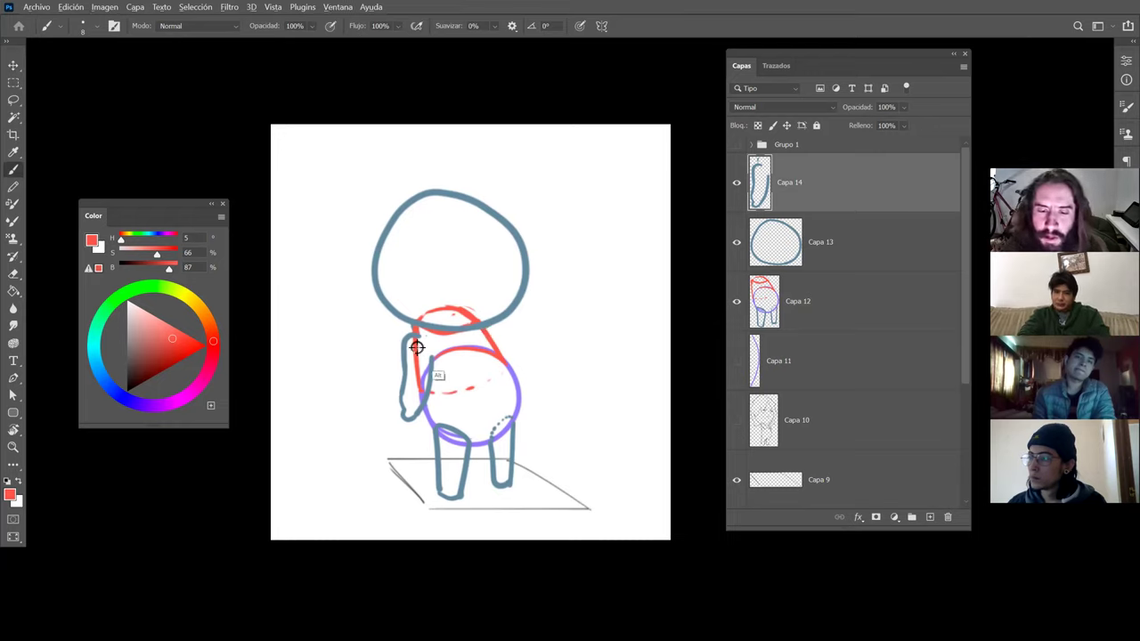
{"action": "left_click", "coordinate": [415, 352], "text": "alt"}
{"action": "left_click_drag", "start_coordinate": [170, 343], "coordinate": [159, 323]}
{"action": "left_click", "coordinate": [883, 367]}
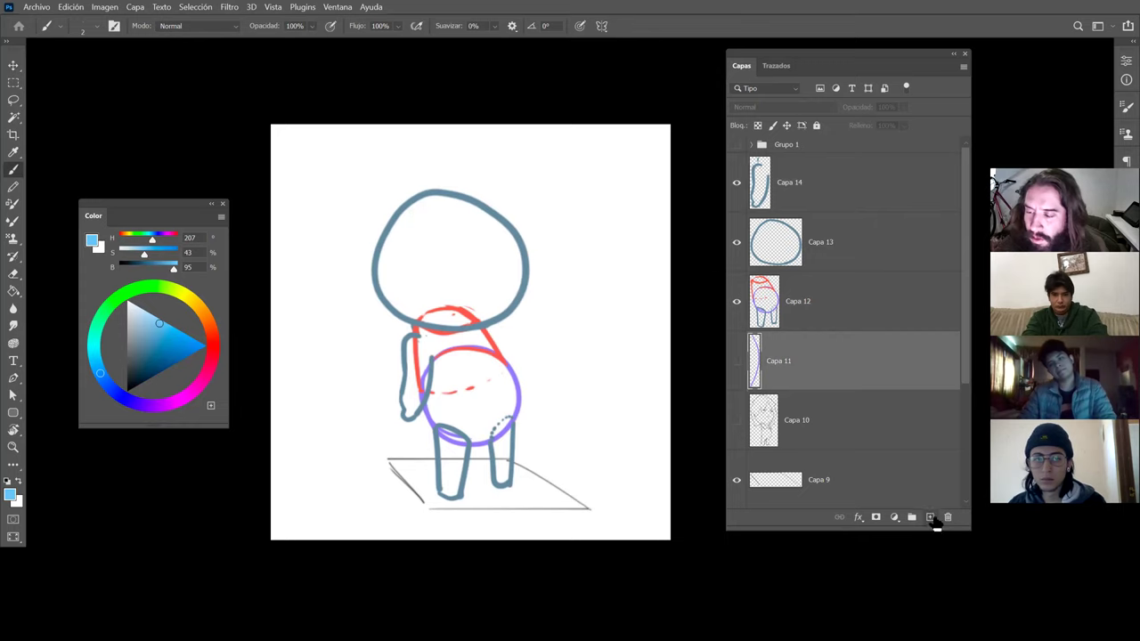
{"action": "left_click", "coordinate": [930, 517]}
{"action": "mouse_move", "coordinate": [496, 331]}
{"action": "left_mouse_down"}
{"action": "mouse_move", "coordinate": [521, 348]}
{"action": "mouse_move", "coordinate": [535, 334]}
{"action": "mouse_move", "coordinate": [545, 345]}
{"action": "mouse_move", "coordinate": [535, 326]}
{"action": "mouse_move", "coordinate": [539, 306]}
{"action": "mouse_move", "coordinate": [555, 323]}
{"action": "mouse_move", "coordinate": [549, 313]}
{"action": "left_mouse_up"}
{"action": "key", "text": "ctrl+z"}
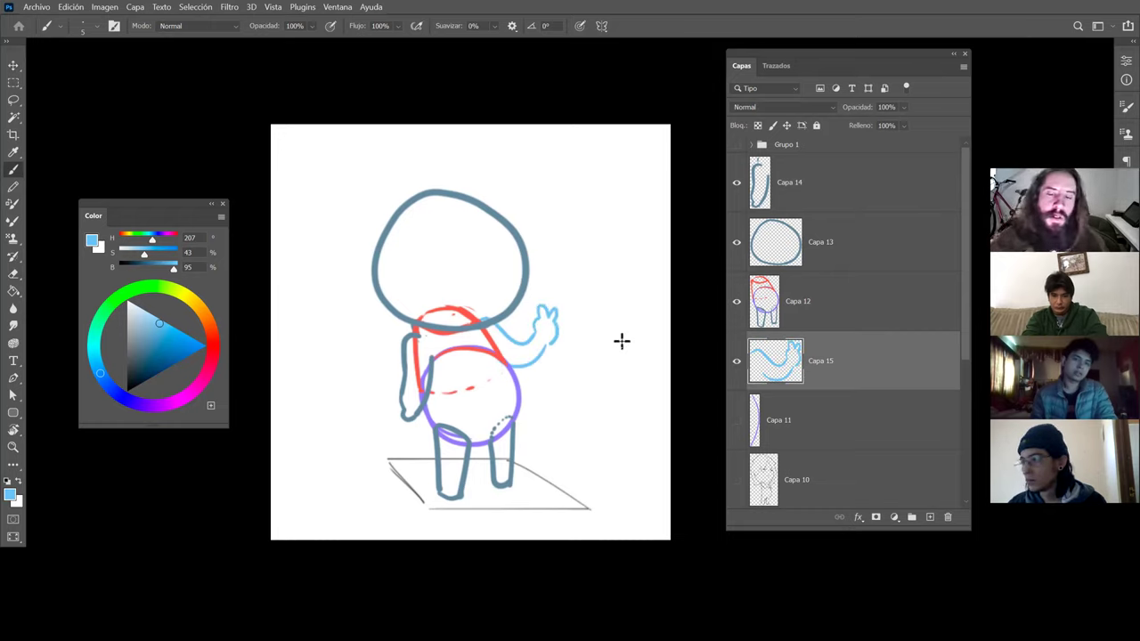
Cut the far leg out of Capa 12, paste it in place on its own layer, and slant its foot toward the near leg.
{"action": "key", "text": "v"}
{"action": "left_click", "coordinate": [509, 468]}
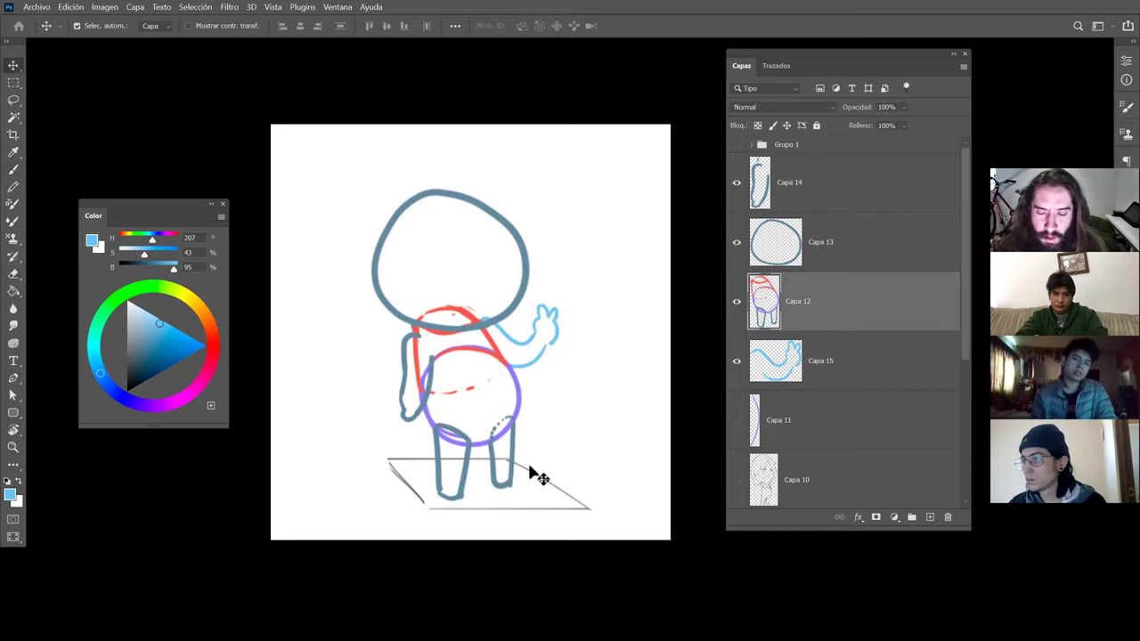
{"action": "key", "text": "l"}
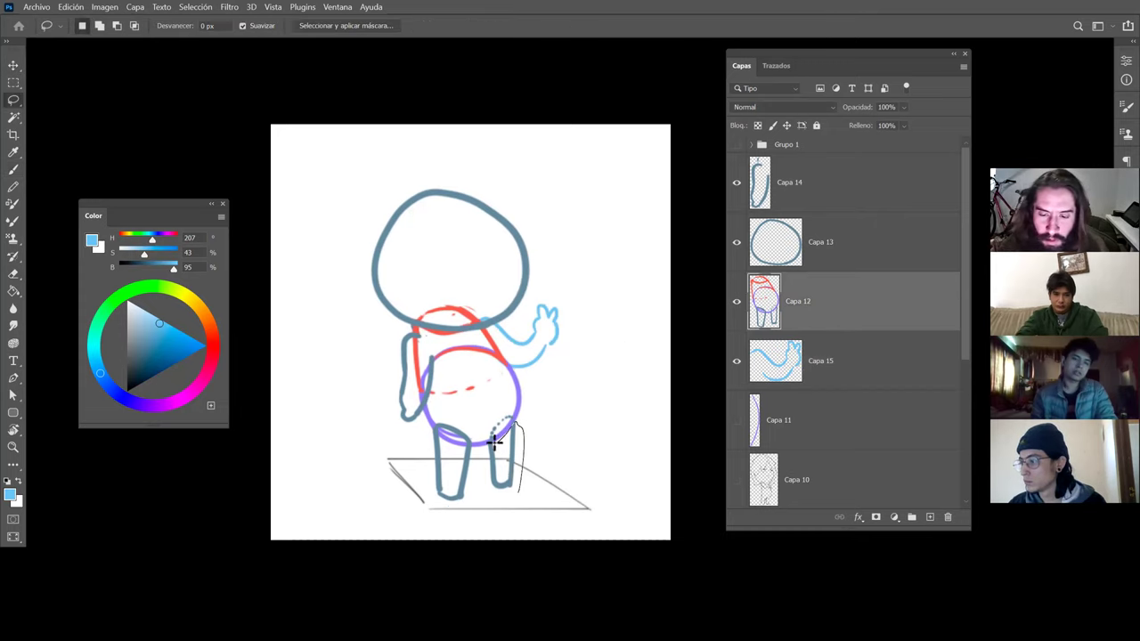
{"action": "mouse_move", "coordinate": [489, 446]}
{"action": "left_mouse_down"}
{"action": "mouse_move", "coordinate": [501, 410]}
{"action": "mouse_move", "coordinate": [490, 437]}
{"action": "left_mouse_up"}
{"action": "key", "text": "ctrl+x"}
{"action": "key", "text": "ctrl+shift+v"}
{"action": "key", "text": "ctrl+t"}
{"action": "left_click_drag", "start_coordinate": [503, 491], "coordinate": [497, 491]}
{"action": "key", "text": "Return"}
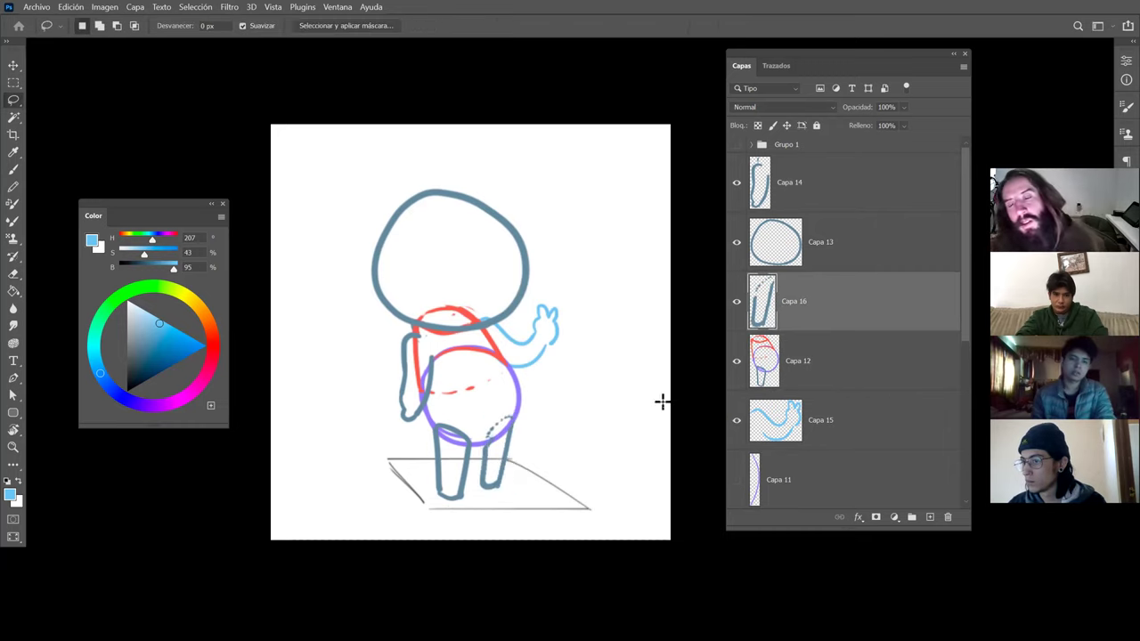
On the head layer Capa 13, try curved light-blue face guidelines turned toward the raised arm, and undo them.
{"action": "key", "text": "v"}
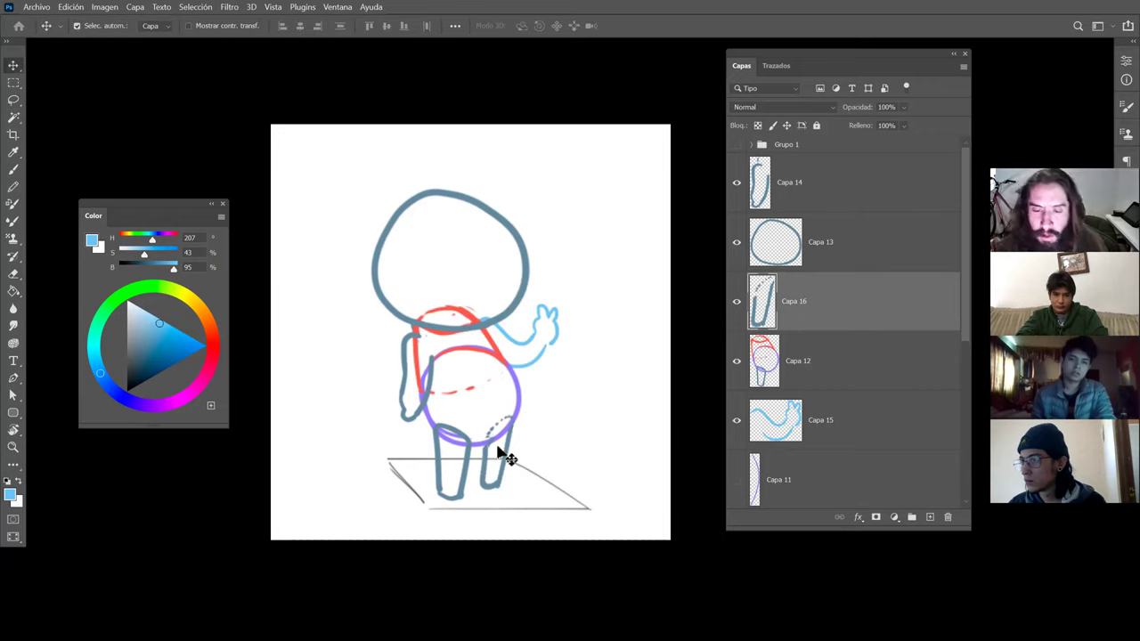
{"action": "left_click", "coordinate": [658, 465]}
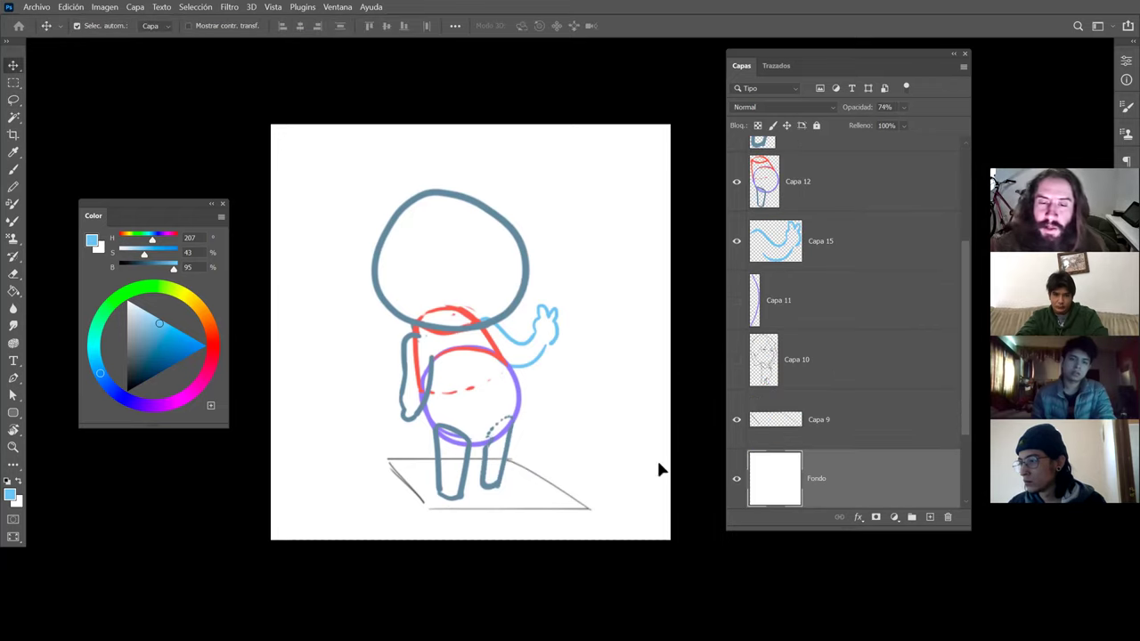
{"action": "scroll", "coordinate": [962, 249], "scroll_direction": "up", "scroll_amount": 3}
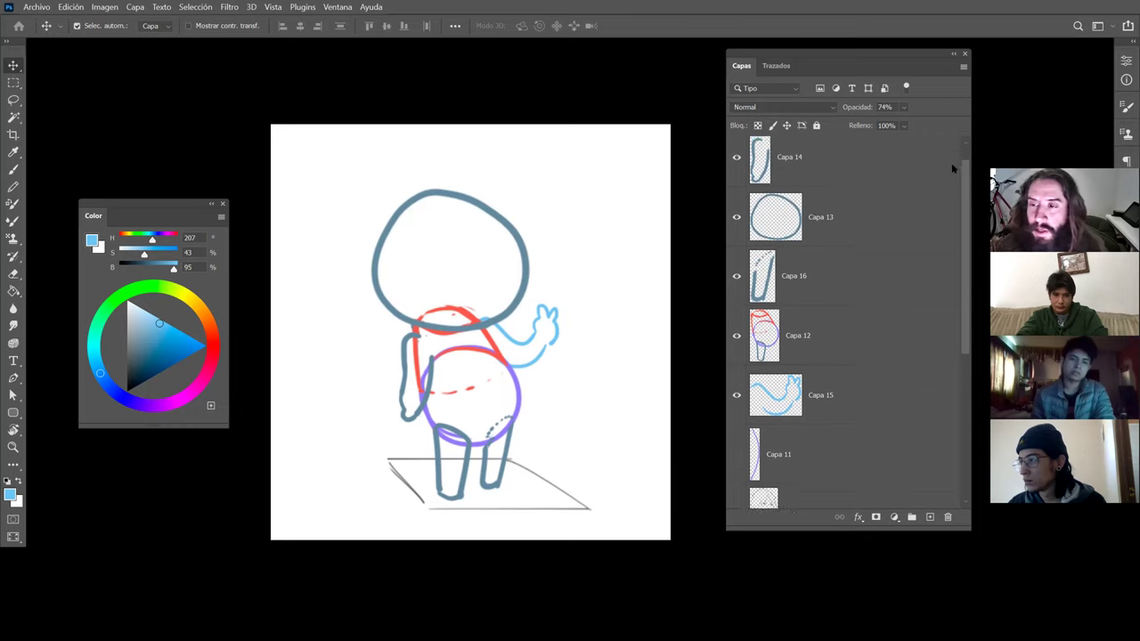
{"action": "left_click", "coordinate": [817, 228]}
{"action": "key", "text": "b"}
{"action": "mouse_move", "coordinate": [442, 193]}
{"action": "left_mouse_down"}
{"action": "mouse_move", "coordinate": [472, 314]}
{"action": "mouse_move", "coordinate": [500, 286]}
{"action": "mouse_move", "coordinate": [489, 315]}
{"action": "mouse_move", "coordinate": [476, 224]}
{"action": "mouse_move", "coordinate": [472, 321]}
{"action": "left_mouse_up"}
{"action": "key", "text": "ctrl+z"}
{"action": "key", "text": "ctrl+z"}
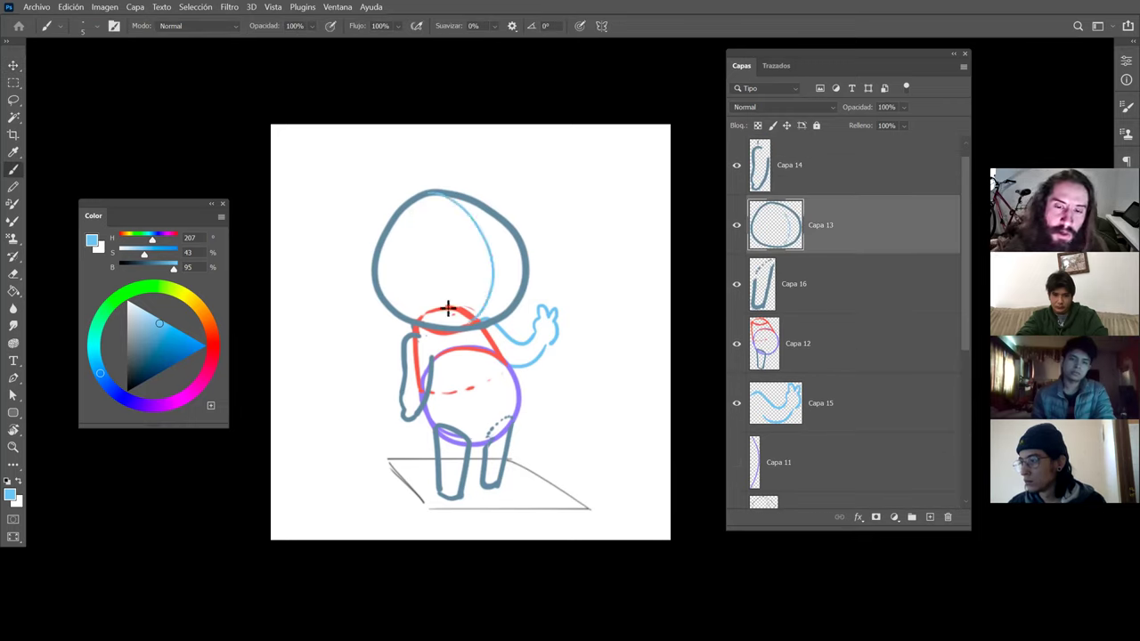
{"action": "mouse_move", "coordinate": [526, 278]}
{"action": "left_mouse_down"}
{"action": "mouse_move", "coordinate": [441, 235]}
{"action": "mouse_move", "coordinate": [376, 258]}
{"action": "left_mouse_up"}
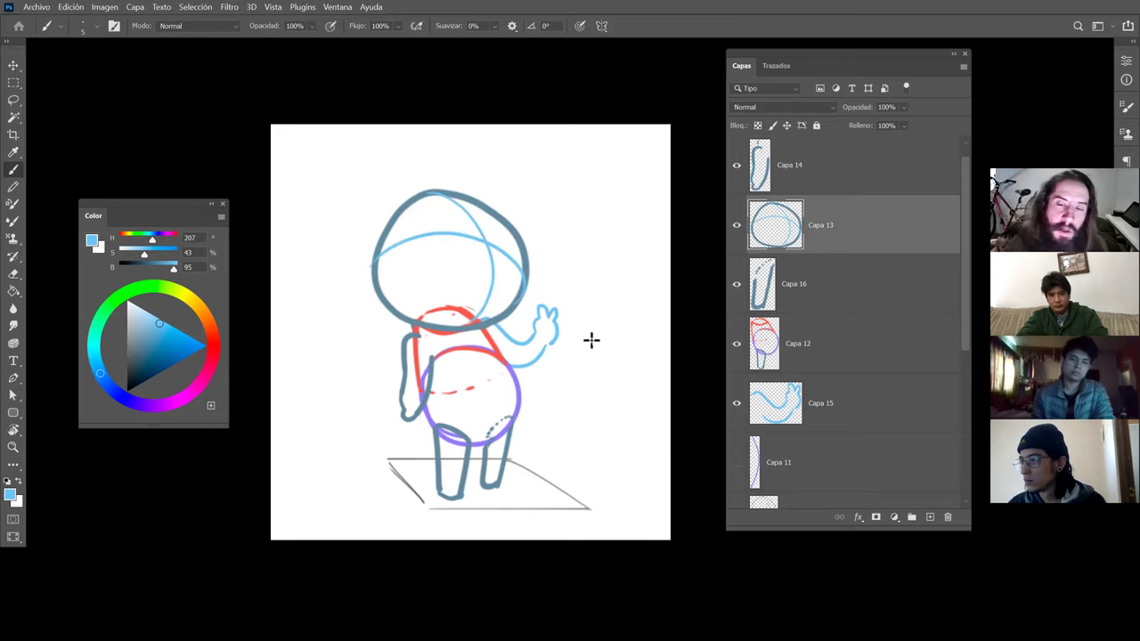
{"action": "key", "text": "ctrl+z"}
{"action": "key", "text": "ctrl+z"}
Draw a near-central vertical face guideline and an upward-curving horizontal eye line across the head in light blue.
{"action": "mouse_move", "coordinate": [468, 327]}
{"action": "left_mouse_down"}
{"action": "mouse_move", "coordinate": [427, 290]}
{"action": "mouse_move", "coordinate": [436, 194]}
{"action": "left_mouse_up"}
{"action": "key", "text": "ctrl+z"}
{"action": "mouse_move", "coordinate": [450, 326]}
{"action": "left_mouse_down"}
{"action": "mouse_move", "coordinate": [452, 197]}
{"action": "mouse_move", "coordinate": [441, 309]}
{"action": "left_mouse_up"}
{"action": "key", "text": "ctrl+z"}
{"action": "left_click_drag", "start_coordinate": [392, 264], "coordinate": [520, 242]}
{"action": "key", "text": "ctrl+z"}
{"action": "key", "text": "ctrl+shift+z"}
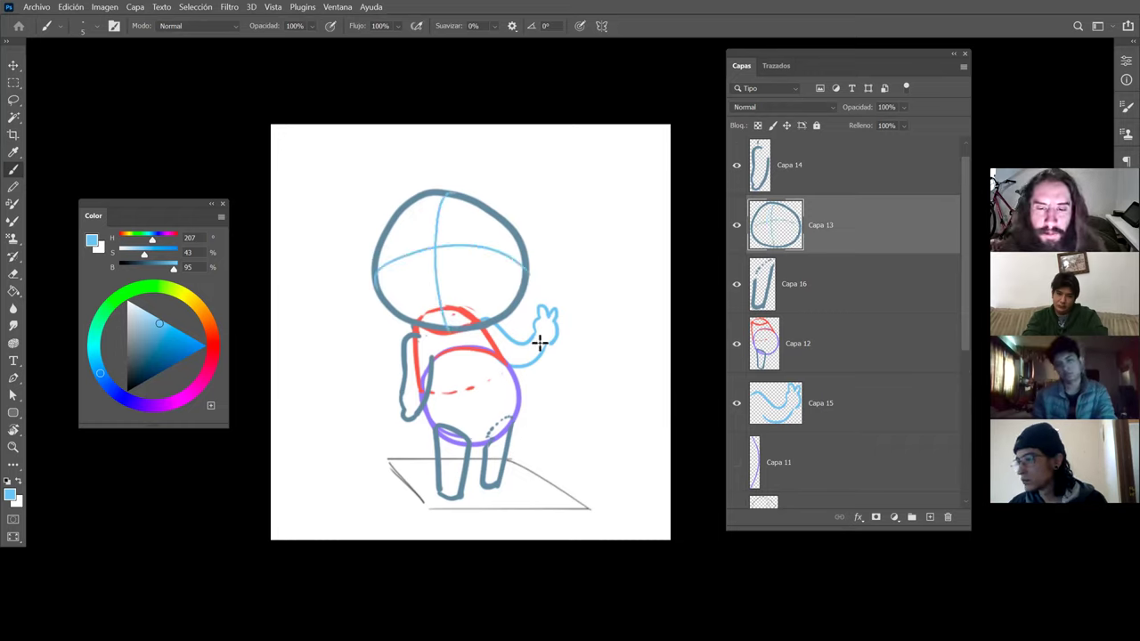
Draw closed, arched smiling eyes on the eye line and a small curved smile in near-black.
{"action": "left_click", "coordinate": [128, 385]}
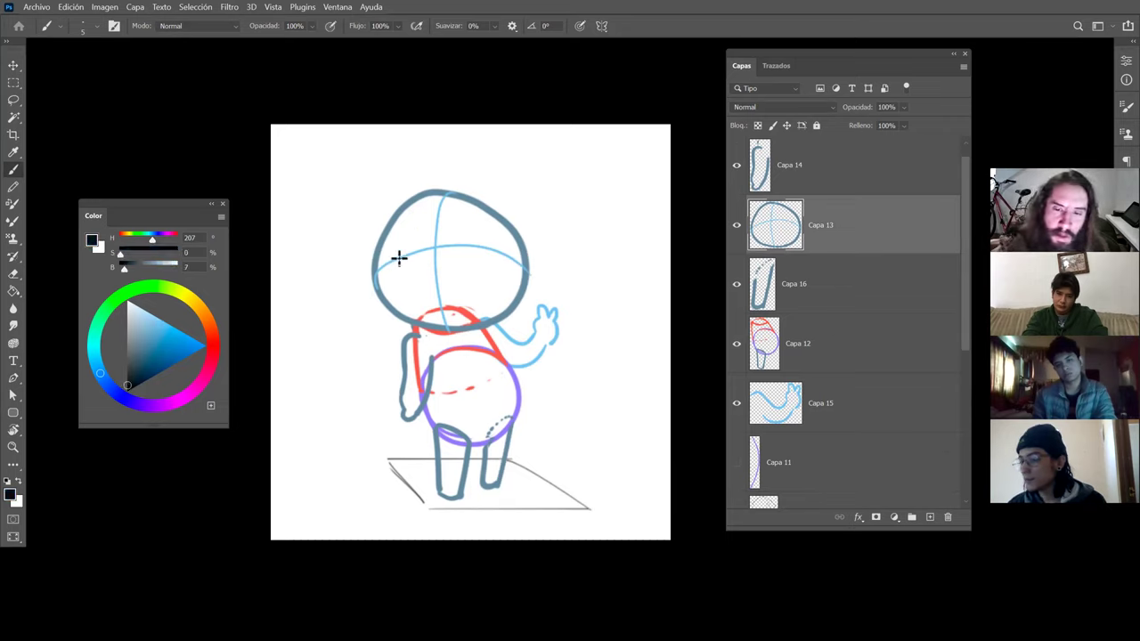
{"action": "left_click_drag", "start_coordinate": [442, 272], "coordinate": [455, 268]}
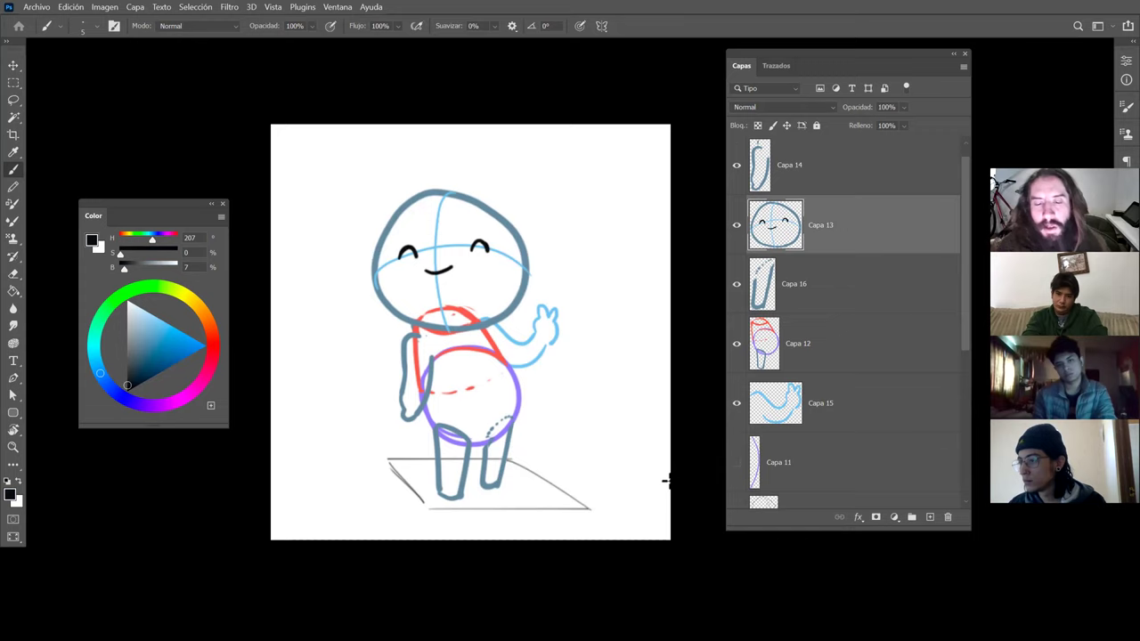
Rotate the near arm on Capa 14 about 7° outward from the body and stretch its height to about 112%.
{"action": "left_click", "coordinate": [432, 390], "text": "ctrl"}
{"action": "key", "text": "ctrl+t"}
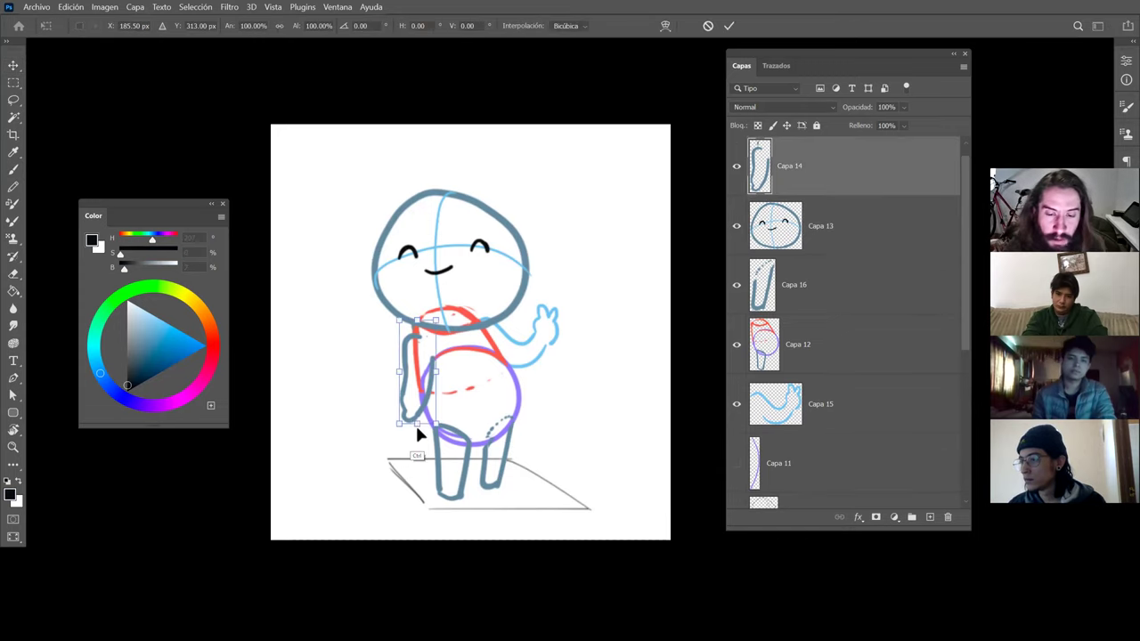
{"action": "mouse_move", "coordinate": [417, 424]}
{"action": "left_mouse_down"}
{"action": "mouse_move", "coordinate": [417, 436]}
{"action": "mouse_move", "coordinate": [444, 441]}
{"action": "mouse_move", "coordinate": [422, 391]}
{"action": "left_mouse_up"}
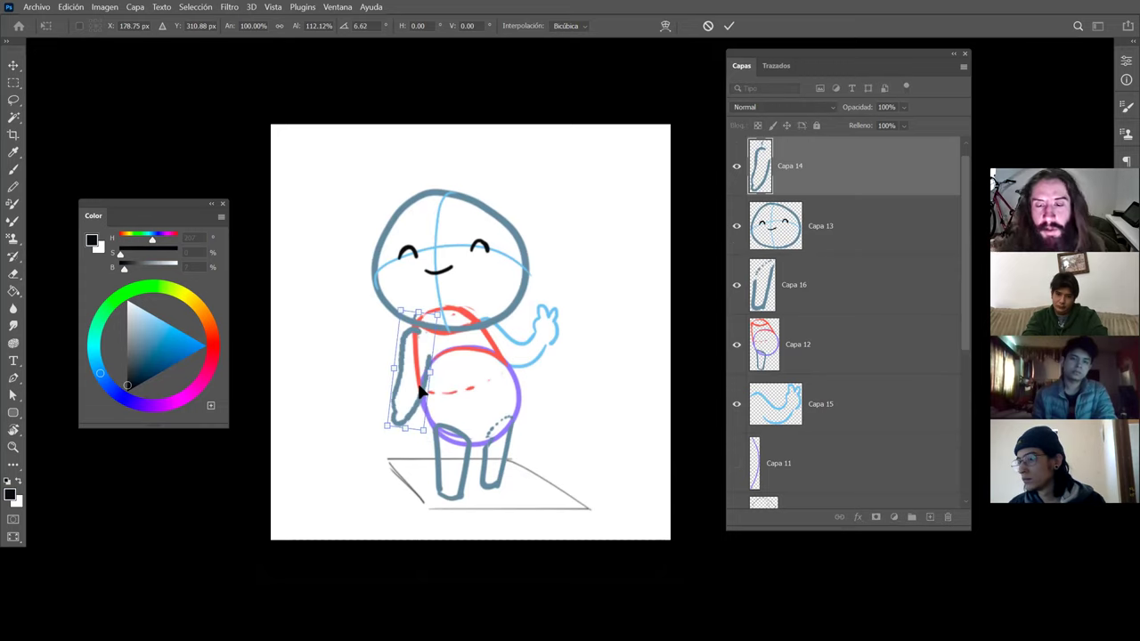
{"action": "key", "text": "Return"}
Move the raised peace-sign arm slightly closer to the torso and place its layer Capa 15 above head layer Capa 13.
{"action": "left_click_drag", "start_coordinate": [534, 370], "coordinate": [526, 372]}
{"action": "left_click_drag", "start_coordinate": [523, 367], "coordinate": [529, 364]}
{"action": "left_click_drag", "start_coordinate": [855, 408], "coordinate": [829, 200]}
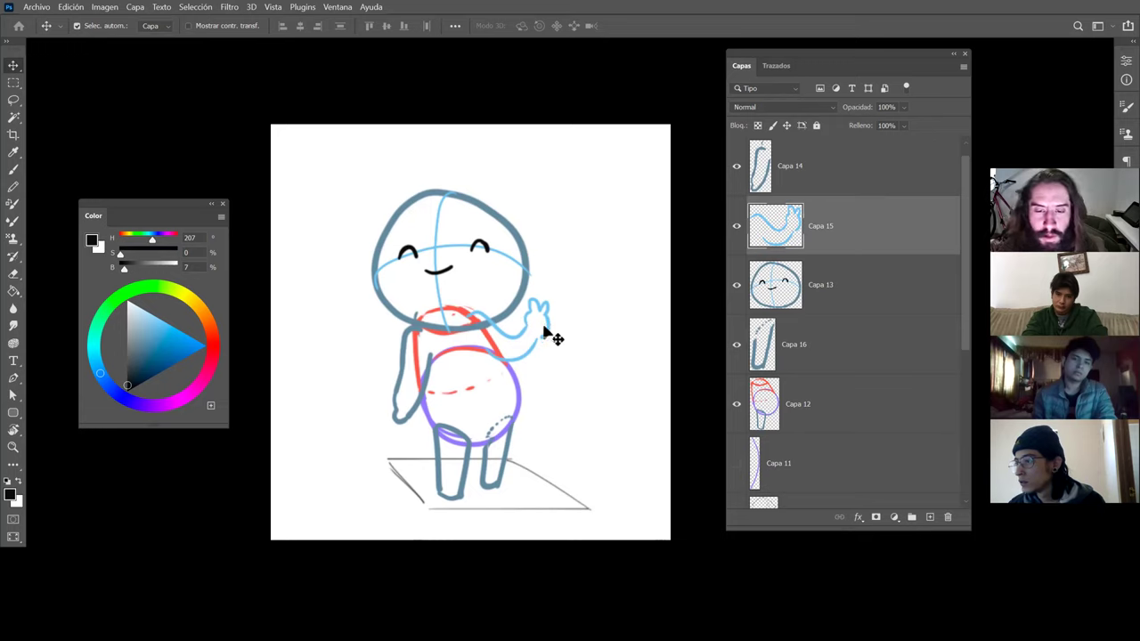
Erase the red neckline curve overlapping the head's lower edge on Capa 12.
{"action": "key", "text": "e"}
{"action": "left_click", "coordinate": [825, 408]}
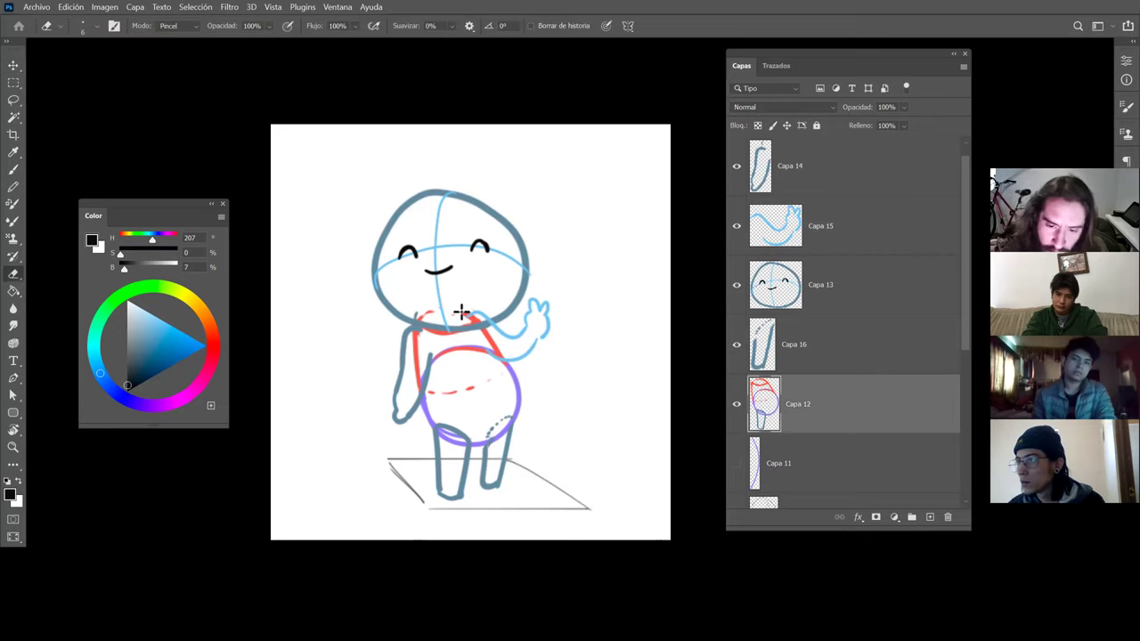
{"action": "left_click", "coordinate": [417, 323], "text": "ctrl"}
{"action": "key", "text": "z"}
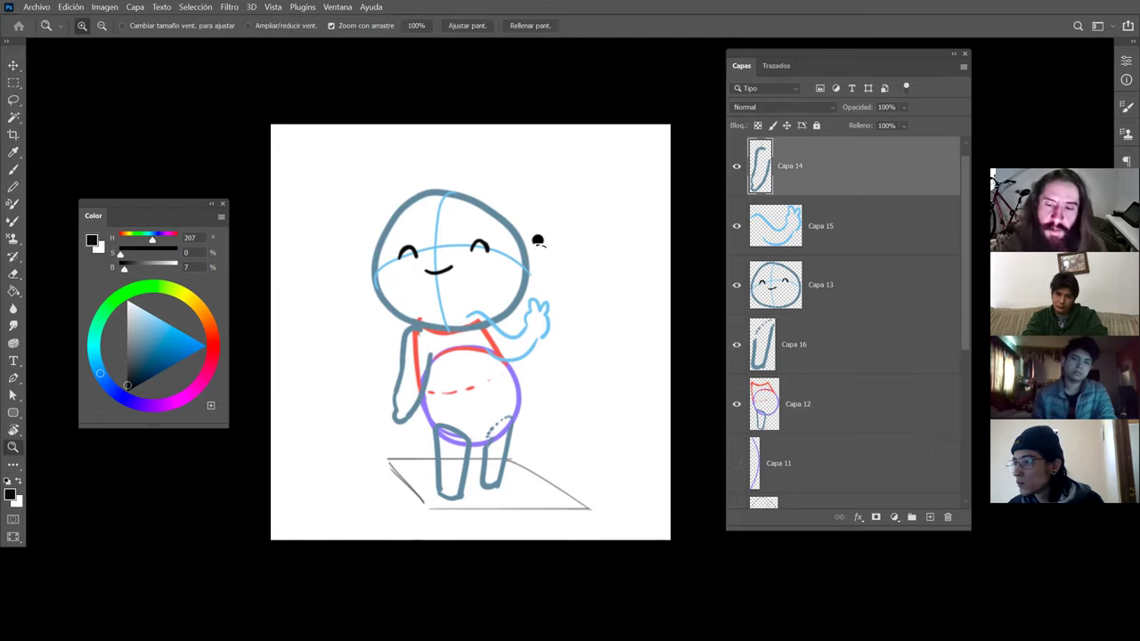
{"action": "left_click", "coordinate": [532, 242], "text": "alt"}
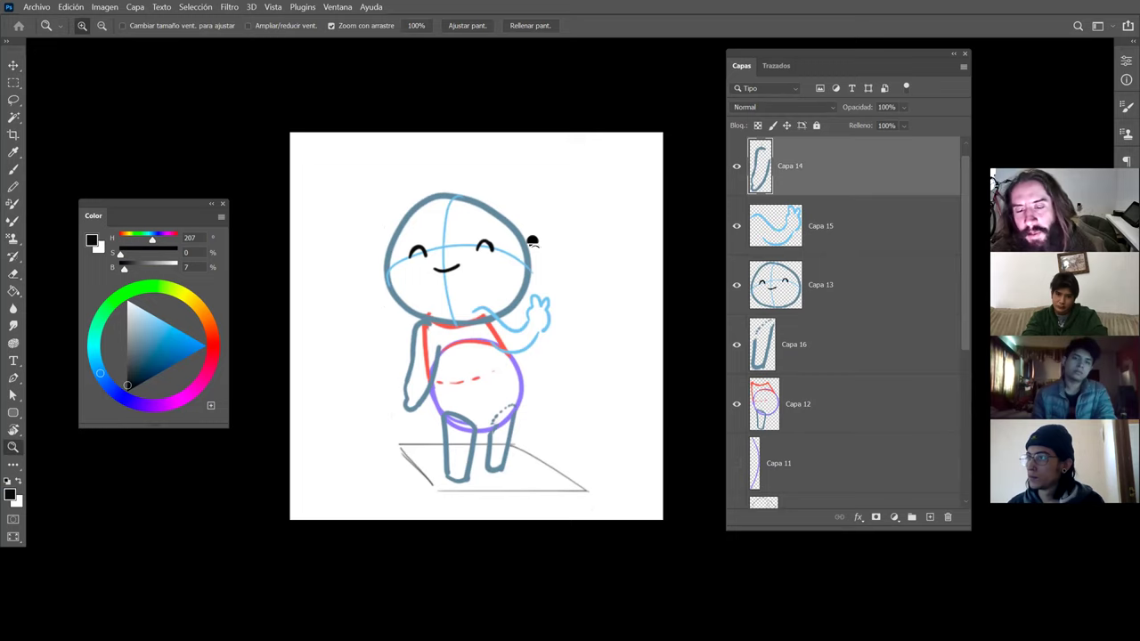
Redraw the near edge of the belly volume on Capa 12 in the sampled purple, erasing the old line.
{"action": "key", "text": "v"}
{"action": "left_click", "coordinate": [527, 387], "text": "ctrl"}
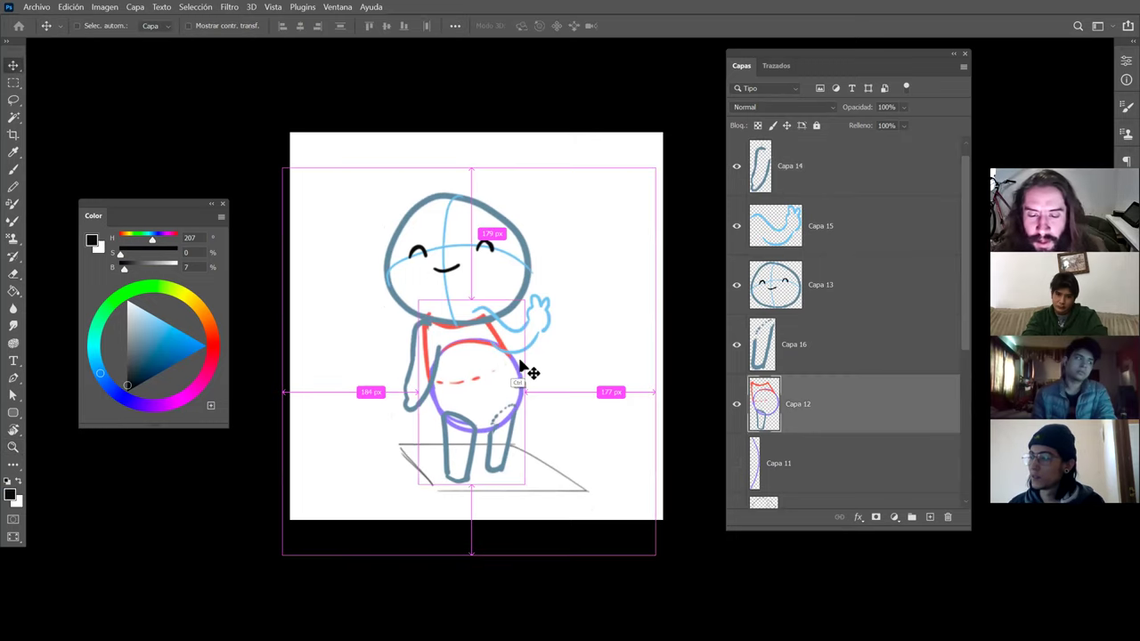
{"action": "key", "text": "b"}
{"action": "left_click", "coordinate": [437, 407], "text": "alt"}
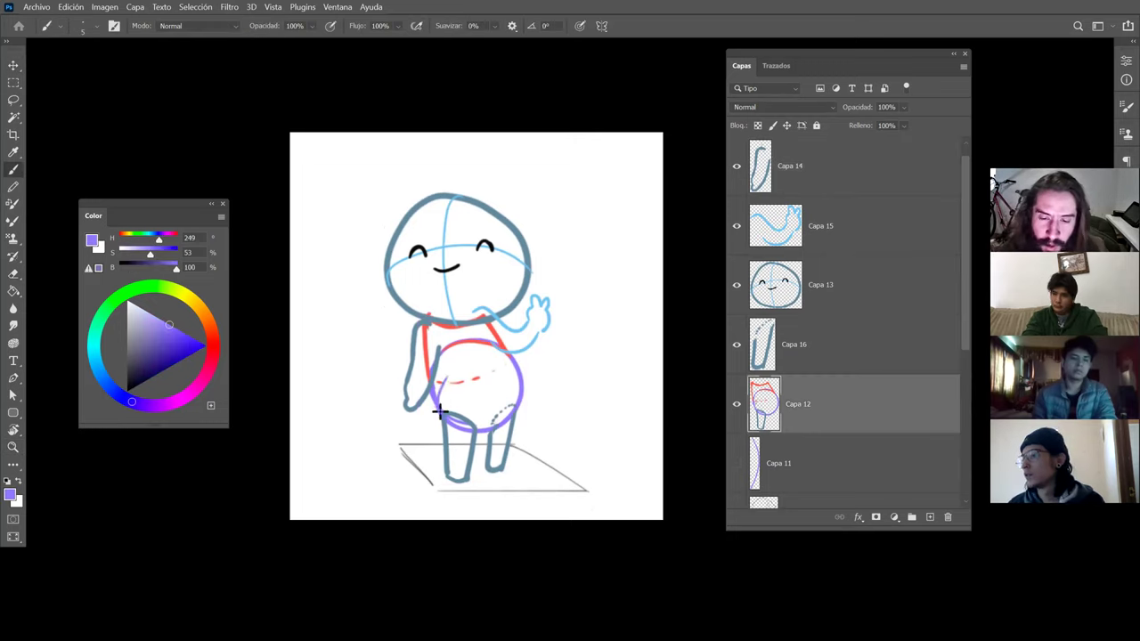
{"action": "mouse_move", "coordinate": [439, 393]}
{"action": "left_mouse_down"}
{"action": "mouse_move", "coordinate": [521, 381]}
{"action": "mouse_move", "coordinate": [472, 356]}
{"action": "mouse_move", "coordinate": [447, 436]}
{"action": "mouse_move", "coordinate": [421, 332]}
{"action": "mouse_move", "coordinate": [433, 399]}
{"action": "mouse_move", "coordinate": [436, 339]}
{"action": "mouse_move", "coordinate": [461, 326]}
{"action": "mouse_move", "coordinate": [448, 329]}
{"action": "mouse_move", "coordinate": [438, 390]}
{"action": "mouse_move", "coordinate": [426, 318]}
{"action": "mouse_move", "coordinate": [439, 376]}
{"action": "mouse_move", "coordinate": [431, 327]}
{"action": "left_mouse_up"}
{"action": "key", "text": "e"}
{"action": "key", "text": "b"}
Outline the near side of the torso and the near leg in light pink on Capa 12.
{"action": "left_click", "coordinate": [448, 328], "text": "alt"}
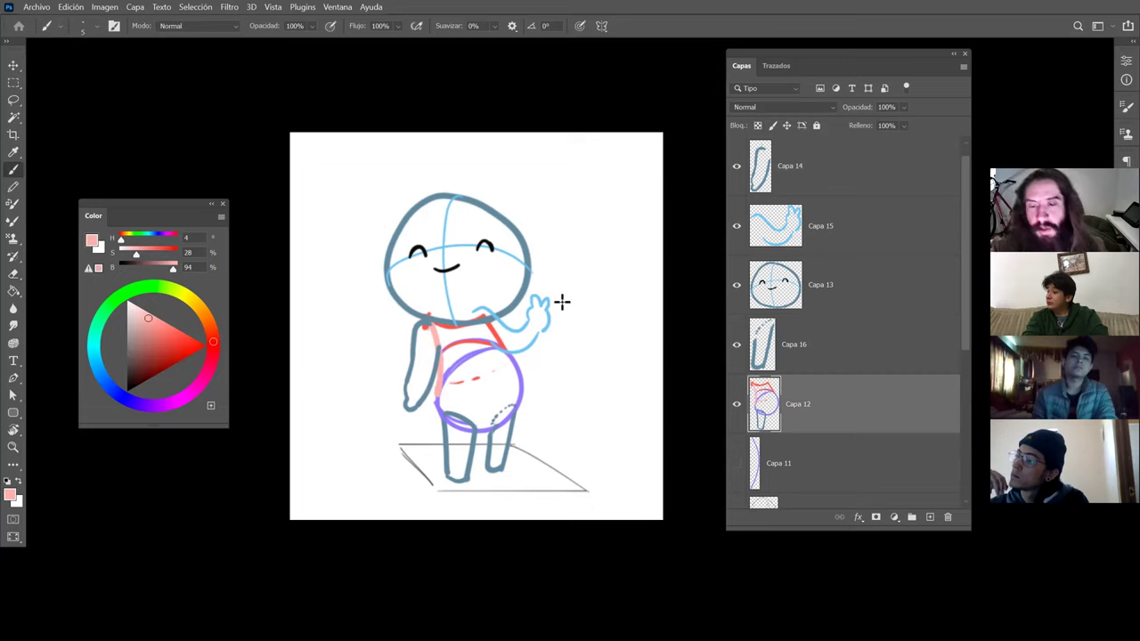
{"action": "left_click_drag", "start_coordinate": [437, 395], "coordinate": [448, 479]}
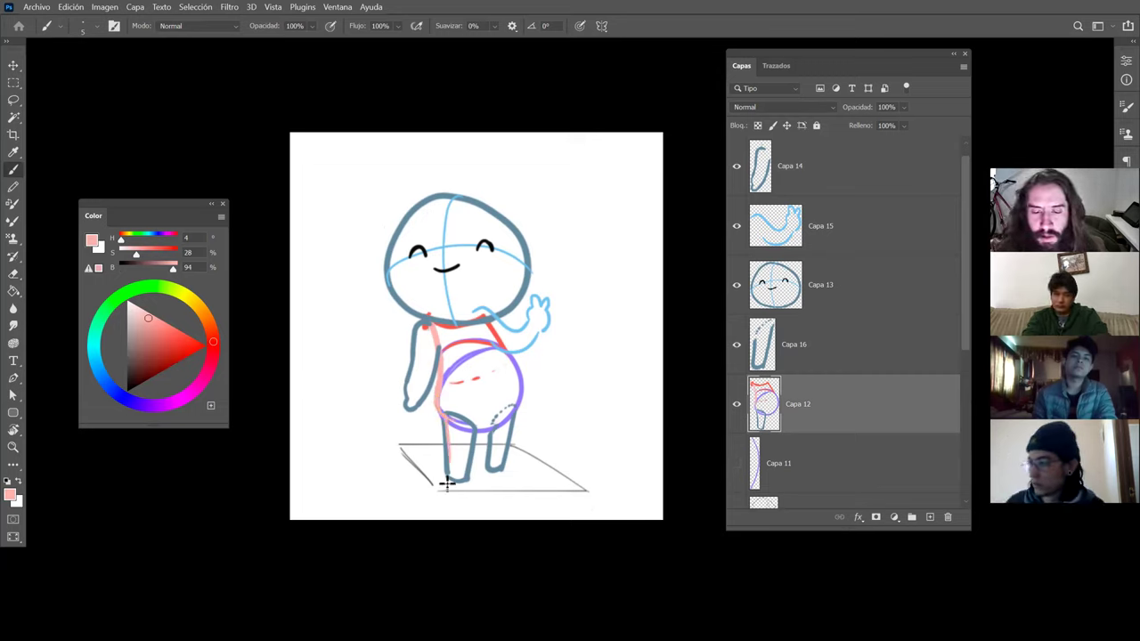
{"action": "mouse_move", "coordinate": [443, 420]}
{"action": "left_mouse_down"}
{"action": "mouse_move", "coordinate": [453, 478]}
{"action": "mouse_move", "coordinate": [475, 433]}
{"action": "left_mouse_up"}
{"action": "left_click_drag", "start_coordinate": [473, 478], "coordinate": [463, 479]}
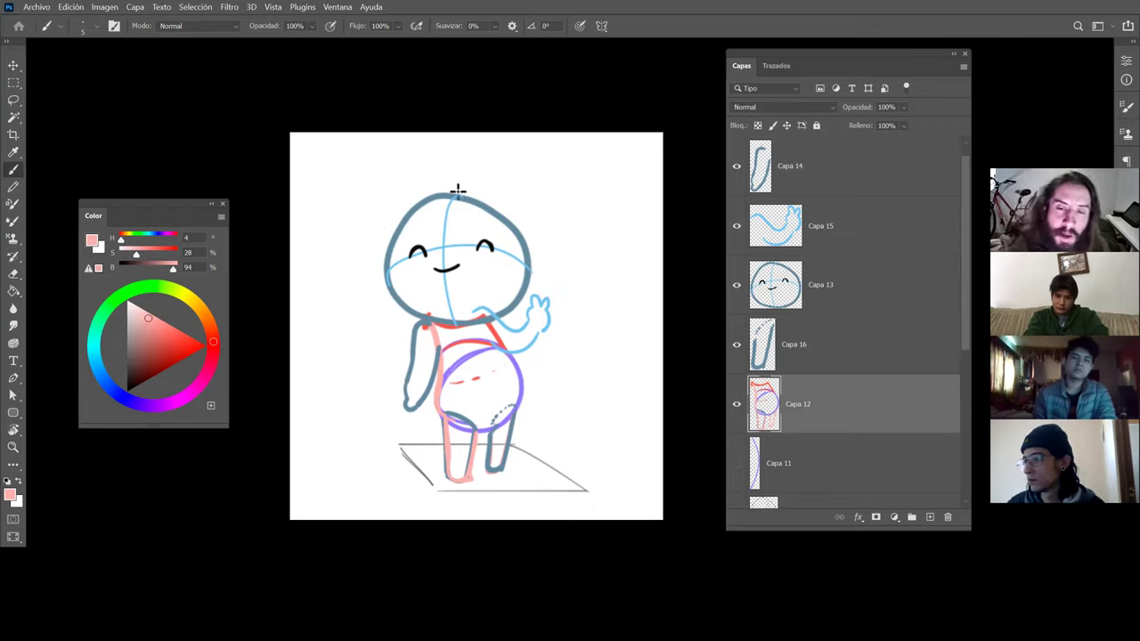
Sketch a puffy cap, eyebrows, curled moustache, ears, sleeve, overall straps and gloved hands over the figure in light pink.
{"action": "mouse_move", "coordinate": [395, 224]}
{"action": "left_mouse_down"}
{"action": "mouse_move", "coordinate": [364, 197]}
{"action": "mouse_move", "coordinate": [379, 162]}
{"action": "mouse_move", "coordinate": [417, 157]}
{"action": "mouse_move", "coordinate": [514, 220]}
{"action": "mouse_move", "coordinate": [531, 254]}
{"action": "mouse_move", "coordinate": [537, 225]}
{"action": "mouse_move", "coordinate": [491, 165]}
{"action": "left_mouse_up"}
{"action": "key", "text": "ctrl+z"}
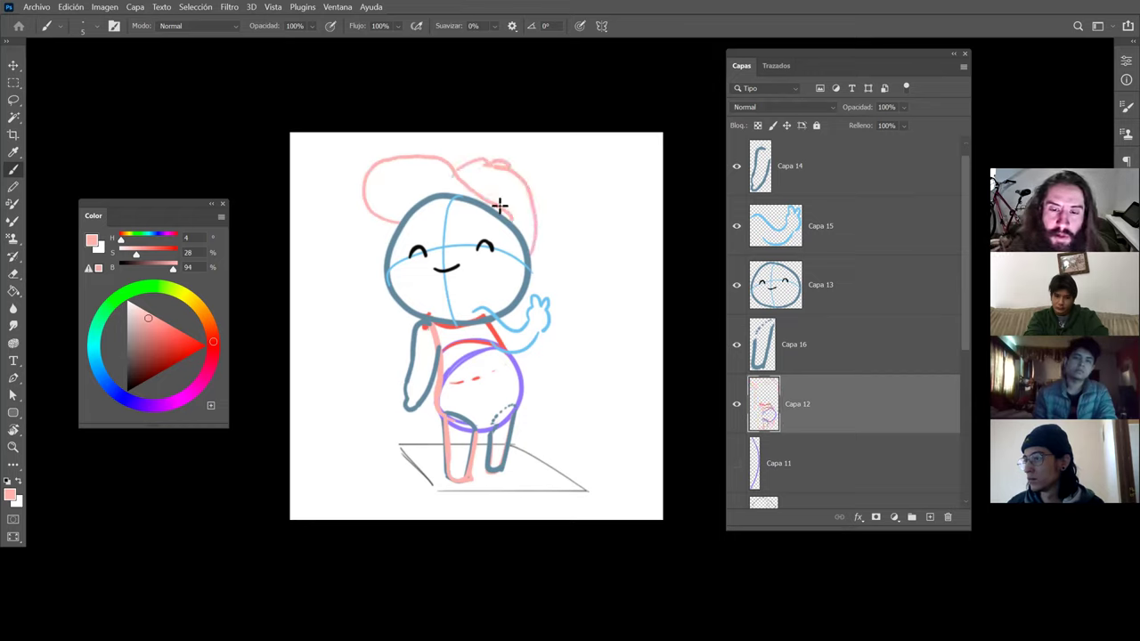
{"action": "mouse_move", "coordinate": [508, 247]}
{"action": "left_mouse_down"}
{"action": "mouse_move", "coordinate": [460, 264]}
{"action": "mouse_move", "coordinate": [441, 246]}
{"action": "mouse_move", "coordinate": [380, 269]}
{"action": "mouse_move", "coordinate": [446, 272]}
{"action": "left_mouse_up"}
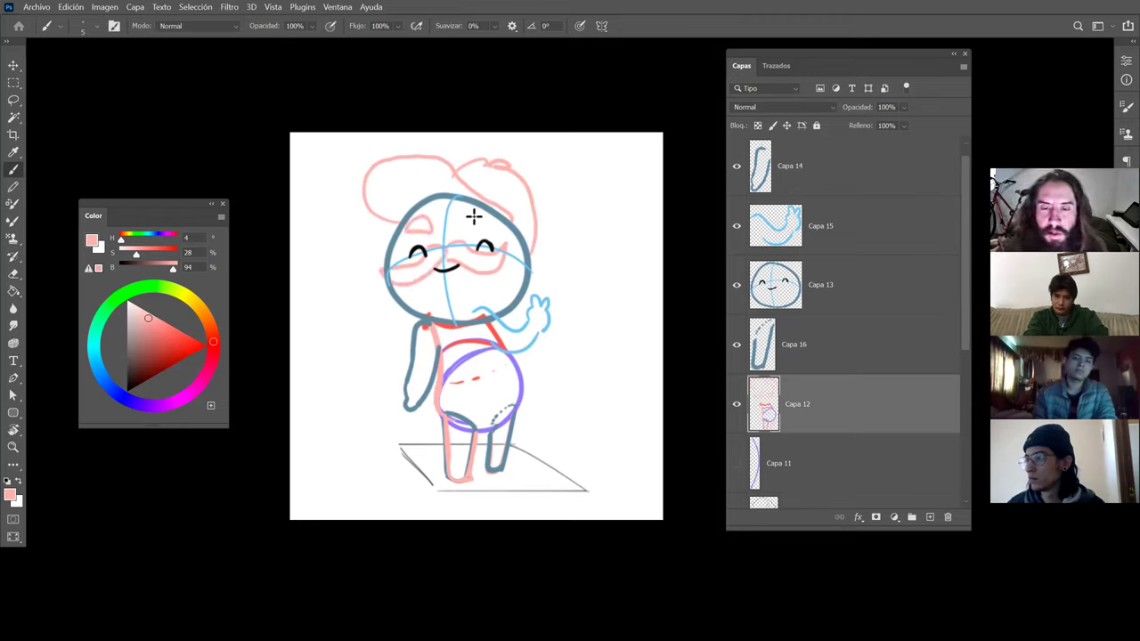
{"action": "left_click_drag", "start_coordinate": [539, 253], "coordinate": [528, 278]}
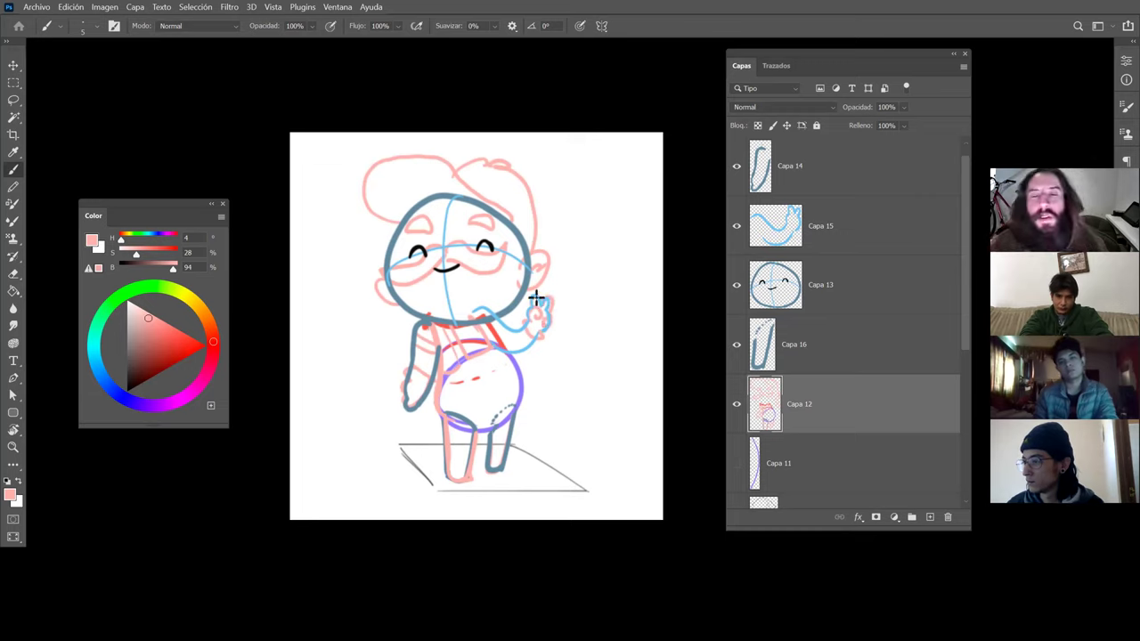
Trace a large curled moustache with raised tips over the pink sketch in near-black on Capa 12.
{"action": "left_click", "coordinate": [424, 252], "text": "alt"}
{"action": "left_click_drag", "start_coordinate": [422, 261], "coordinate": [392, 266]}
{"action": "key", "text": "ctrl+z"}
{"action": "mouse_move", "coordinate": [377, 243]}
{"action": "left_mouse_down"}
{"action": "mouse_move", "coordinate": [391, 286]}
{"action": "mouse_move", "coordinate": [451, 243]}
{"action": "mouse_move", "coordinate": [494, 255]}
{"action": "mouse_move", "coordinate": [468, 241]}
{"action": "mouse_move", "coordinate": [509, 239]}
{"action": "mouse_move", "coordinate": [486, 283]}
{"action": "mouse_move", "coordinate": [438, 276]}
{"action": "left_mouse_up"}
Erase the smile on head layer Capa 13 and draw a small mouth below the moustache.
{"action": "key", "text": "e"}
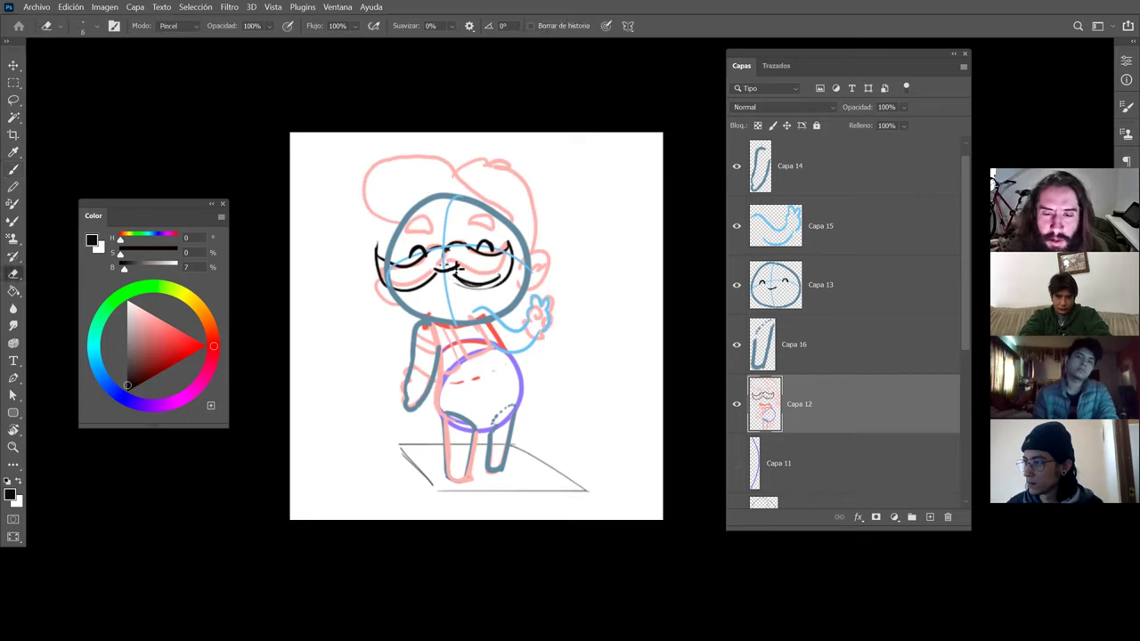
{"action": "left_click", "coordinate": [451, 278], "text": "ctrl"}
{"action": "mouse_move", "coordinate": [458, 265]}
{"action": "left_mouse_down"}
{"action": "mouse_move", "coordinate": [434, 270]}
{"action": "mouse_move", "coordinate": [455, 283]}
{"action": "left_mouse_up"}
{"action": "key", "text": "b"}
{"action": "key", "text": "ctrl+z"}
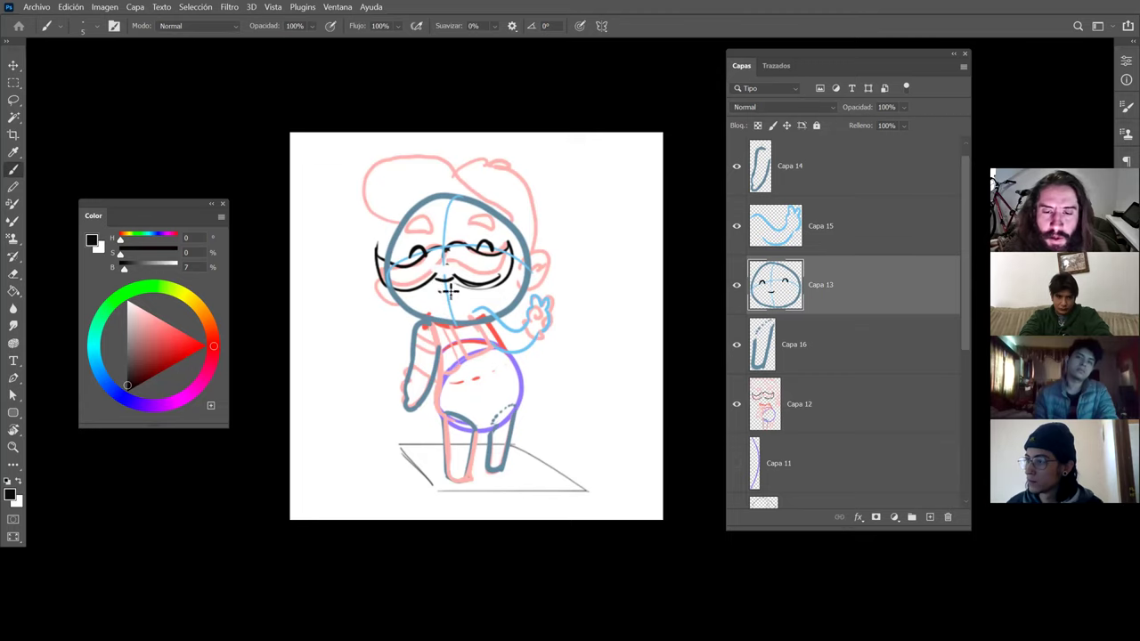
Draw a round near-black nose above the moustache on Capa 13 and cover the guidelines inside it with white.
{"action": "scroll", "coordinate": [572, 248], "scroll_direction": "down", "scroll_amount": 2}
{"action": "key", "text": "e"}
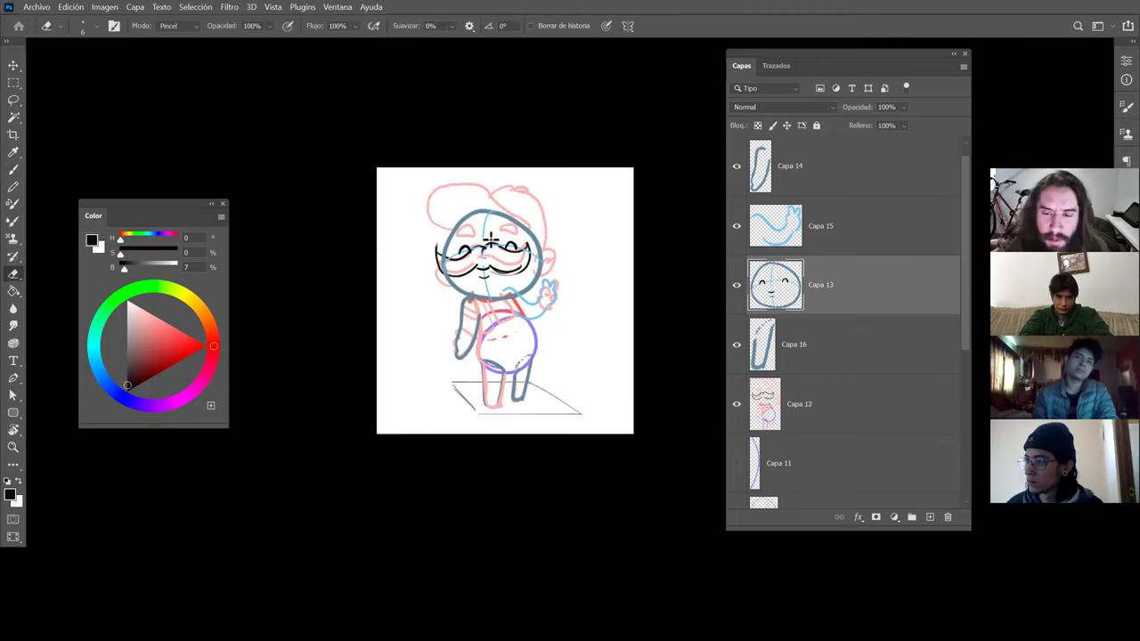
{"action": "key", "text": "b"}
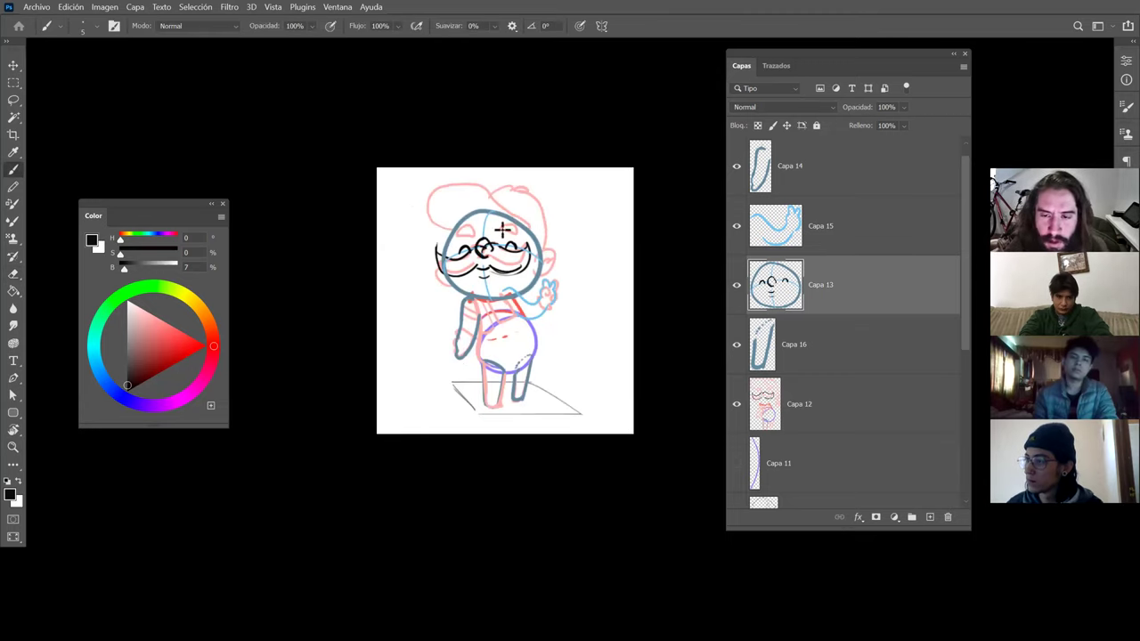
{"action": "key", "text": "z"}
{"action": "scroll", "coordinate": [616, 307], "scroll_direction": "down", "scroll_amount": 1}
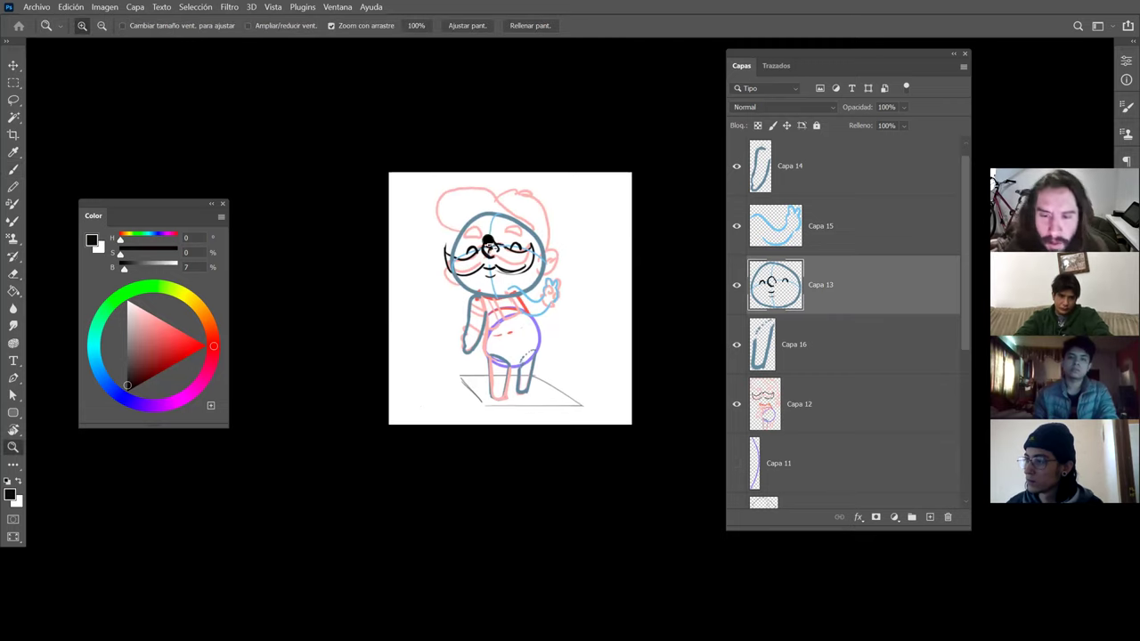
{"action": "key", "text": "b"}
{"action": "left_click", "coordinate": [490, 248], "text": "alt"}
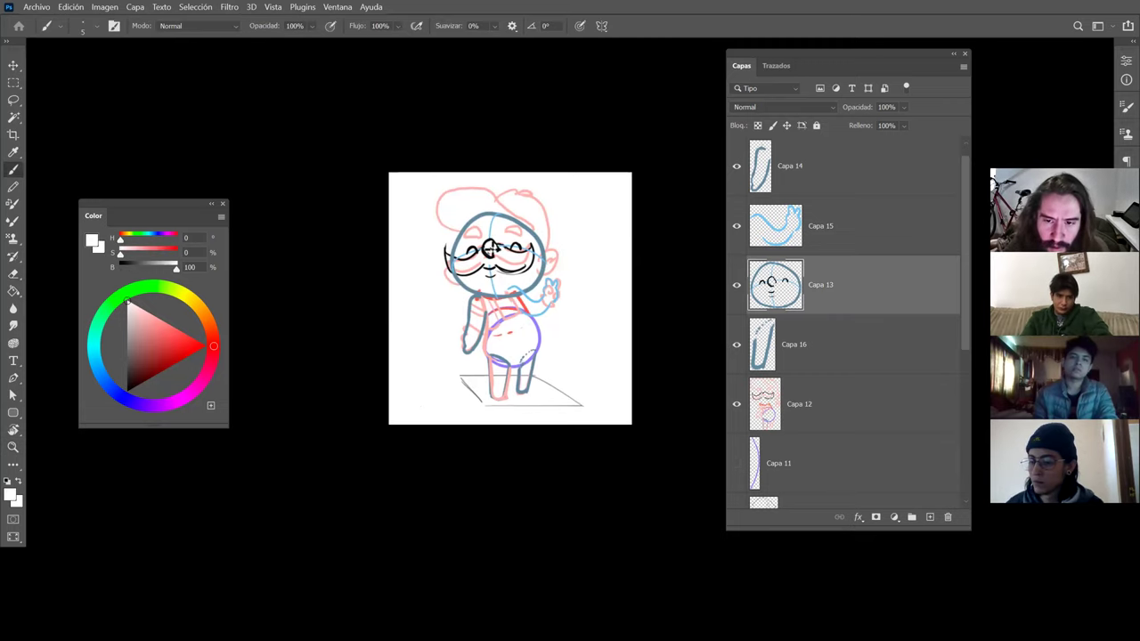
{"action": "key", "text": "z"}
{"action": "scroll", "coordinate": [550, 226], "scroll_direction": "up", "scroll_amount": 1}
{"action": "scroll", "coordinate": [549, 226], "scroll_direction": "up", "scroll_amount": 1}
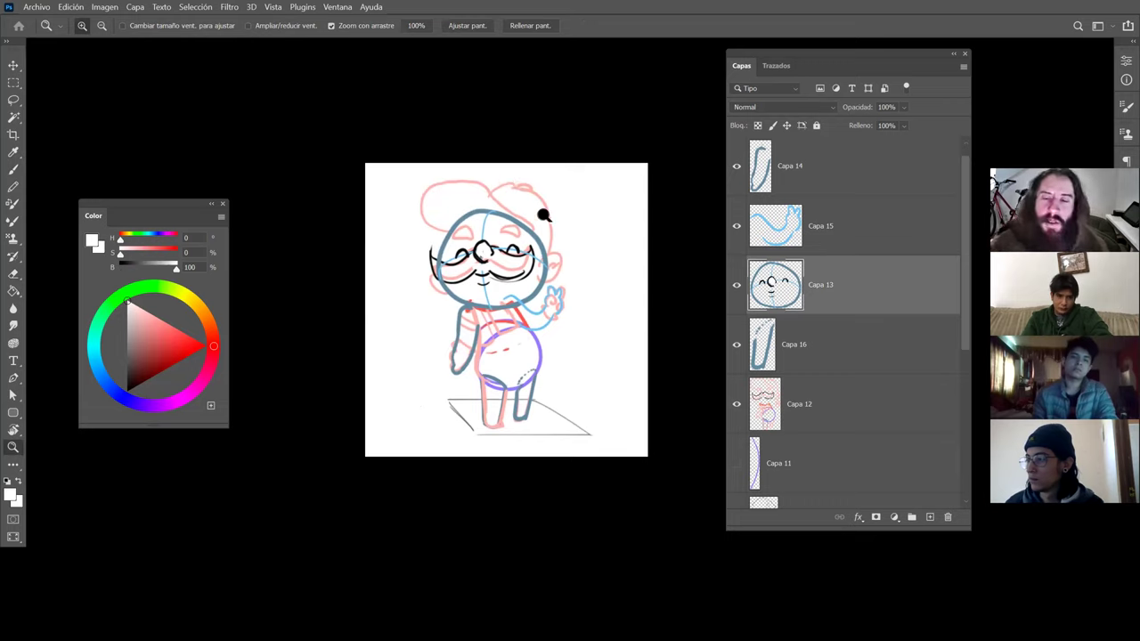
{"action": "scroll", "coordinate": [541, 248], "scroll_direction": "up", "scroll_amount": 2}
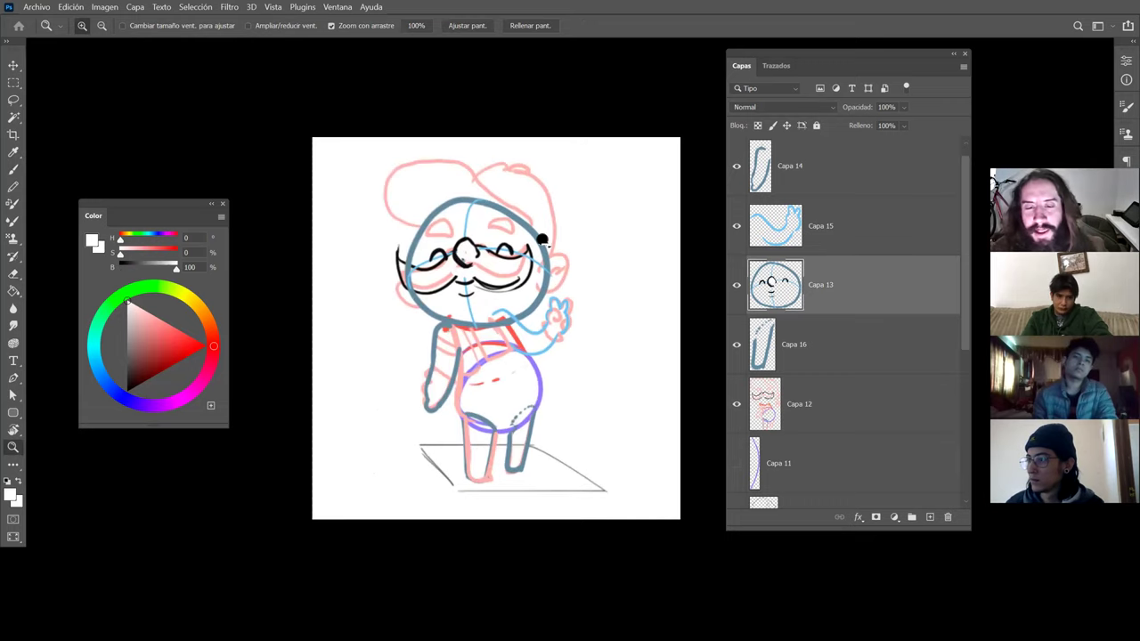
{"action": "key", "text": "b"}
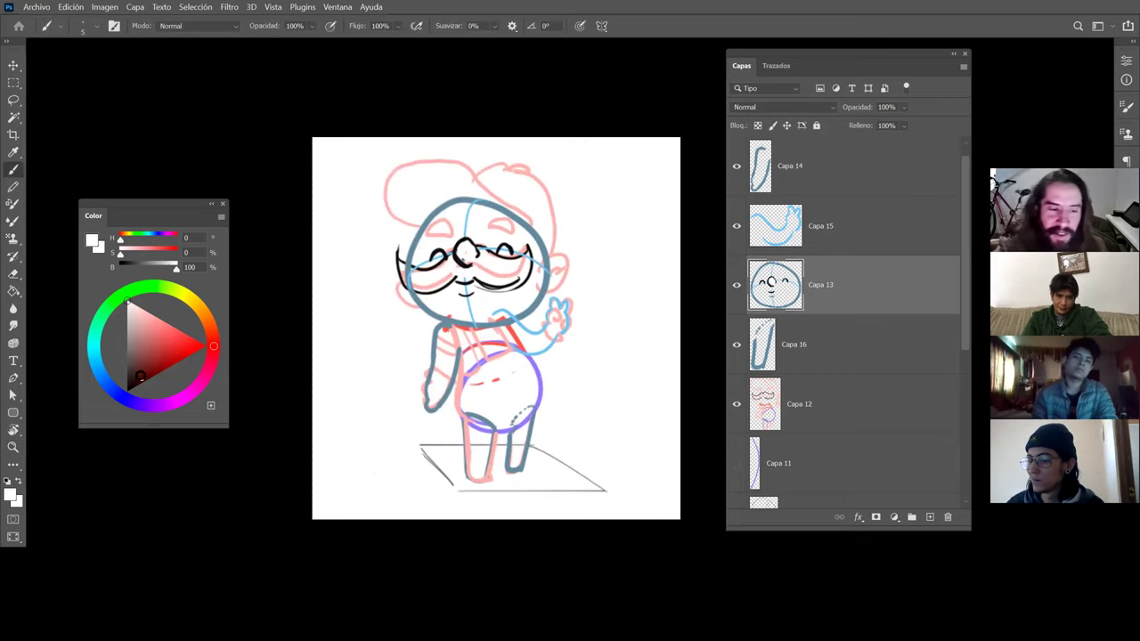
Ink the far ear and a puffy cap with a curved brim and round M emblem in black on Capa 13.
{"action": "key", "text": "x"}
{"action": "left_click_drag", "start_coordinate": [560, 277], "coordinate": [545, 296]}
{"action": "mouse_move", "coordinate": [536, 256]}
{"action": "left_mouse_down"}
{"action": "mouse_move", "coordinate": [550, 269]}
{"action": "mouse_move", "coordinate": [535, 186]}
{"action": "mouse_move", "coordinate": [469, 162]}
{"action": "left_mouse_up"}
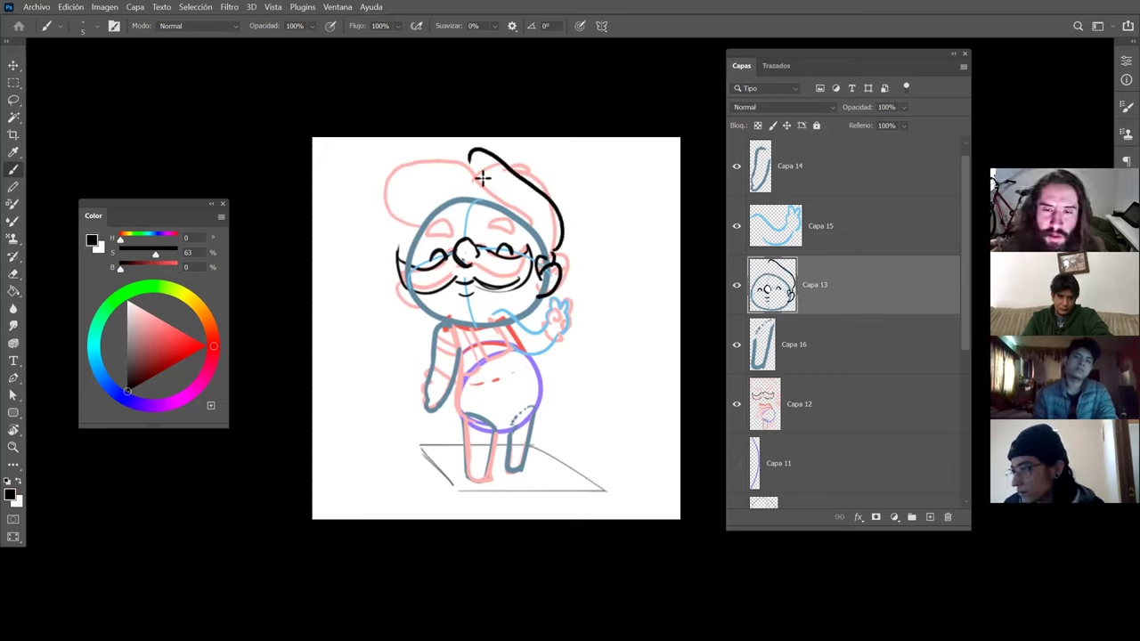
{"action": "mouse_move", "coordinate": [532, 219]}
{"action": "left_mouse_down"}
{"action": "mouse_move", "coordinate": [448, 177]}
{"action": "mouse_move", "coordinate": [400, 236]}
{"action": "left_mouse_up"}
{"action": "mouse_move", "coordinate": [457, 177]}
{"action": "left_mouse_down"}
{"action": "mouse_move", "coordinate": [492, 170]}
{"action": "mouse_move", "coordinate": [490, 184]}
{"action": "left_mouse_up"}
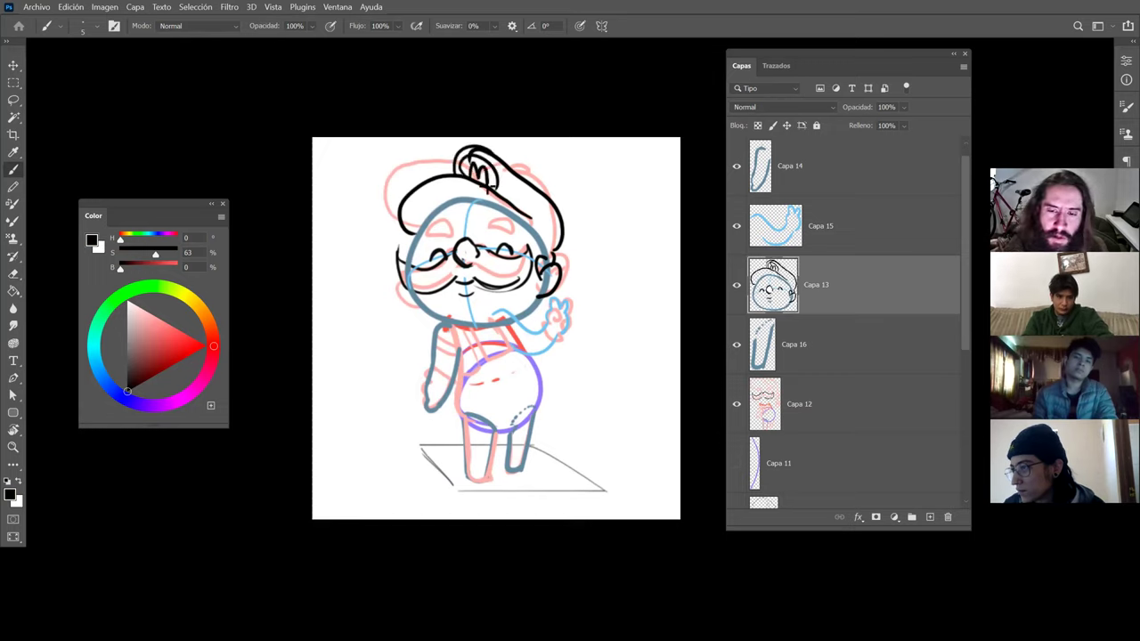
Ink the two thick eyebrows and trace the cheeks and chin contour in black on Capa 13.
{"action": "left_click_drag", "start_coordinate": [448, 224], "coordinate": [438, 239]}
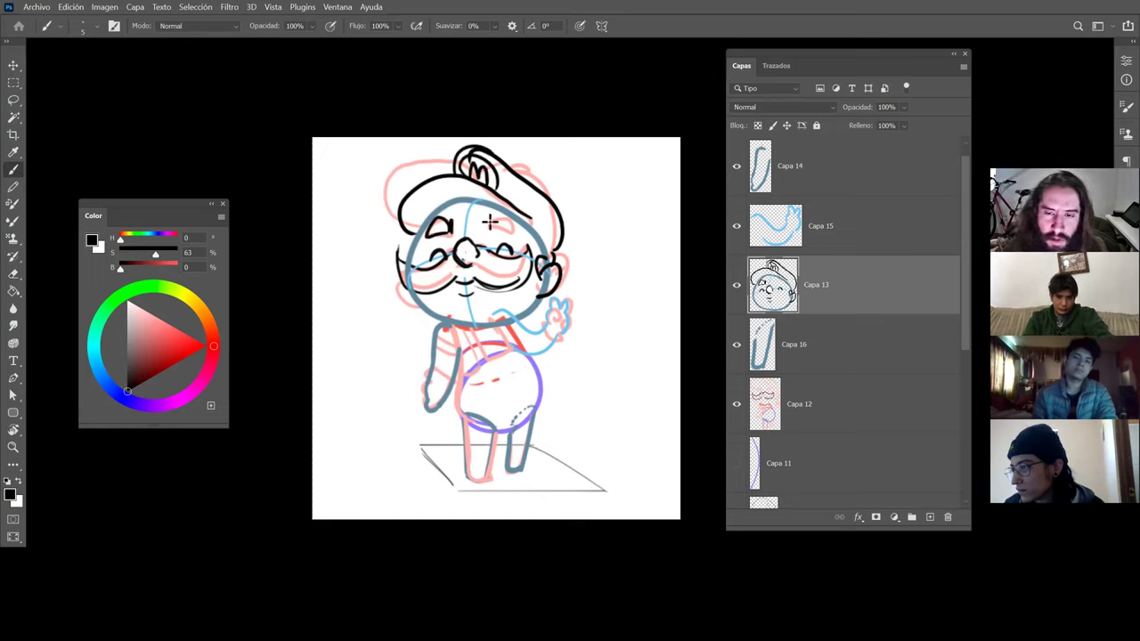
{"action": "left_click_drag", "start_coordinate": [510, 229], "coordinate": [490, 233]}
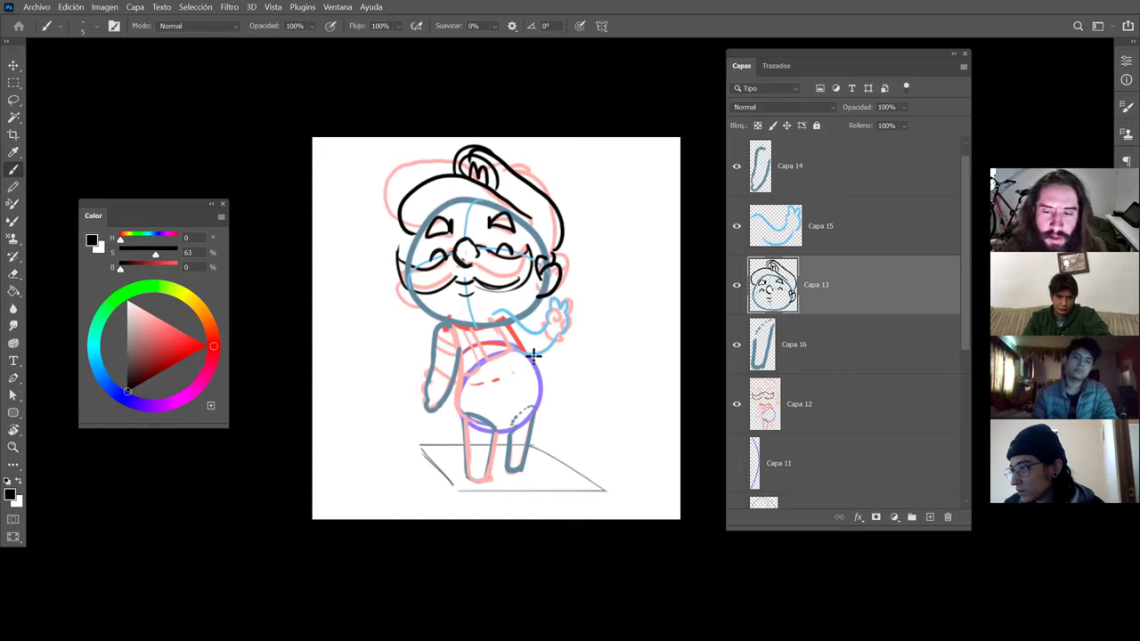
{"action": "left_click_drag", "start_coordinate": [414, 287], "coordinate": [472, 320]}
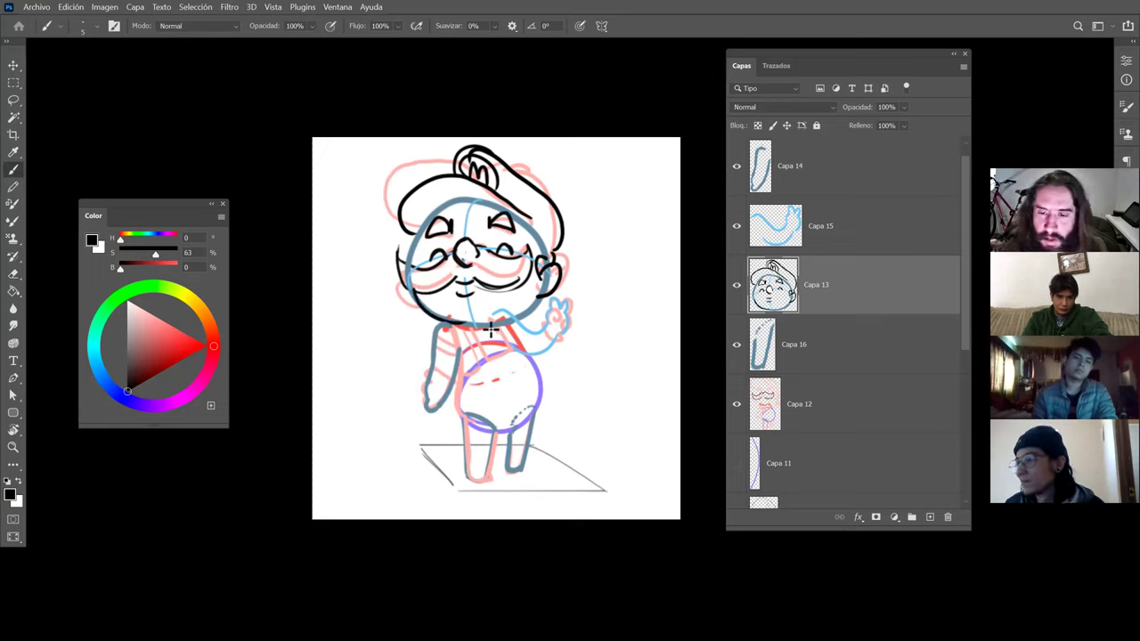
{"action": "left_click_drag", "start_coordinate": [539, 290], "coordinate": [517, 321]}
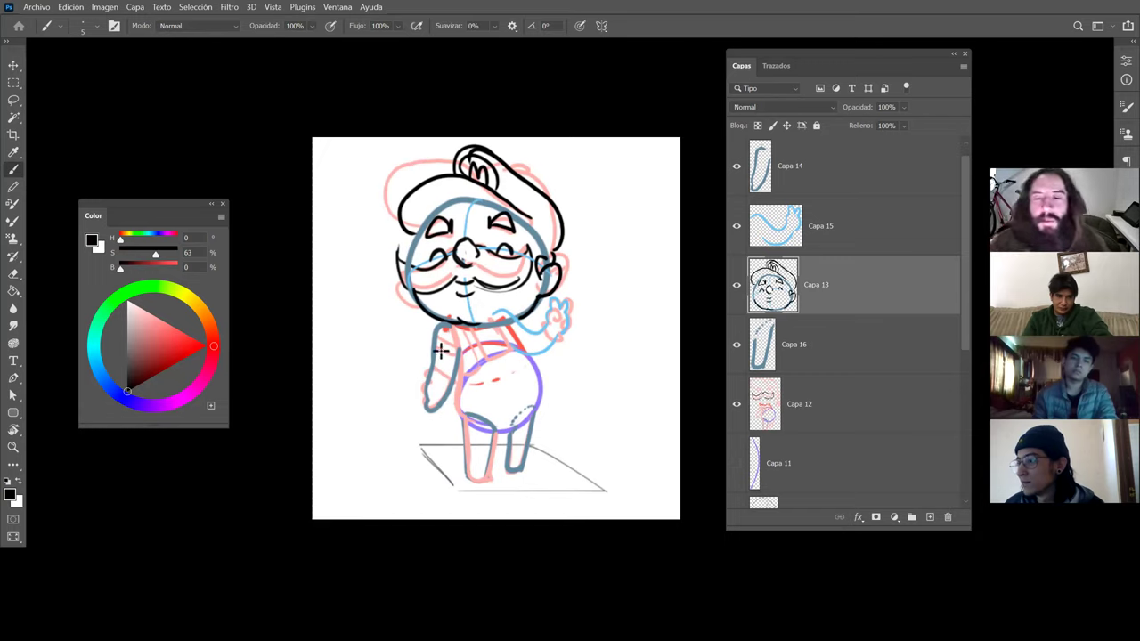
Delete head layer Capa 13, undo the deletion, and undo all the black inking back to the pink costume sketch.
{"action": "key", "text": "Delete"}
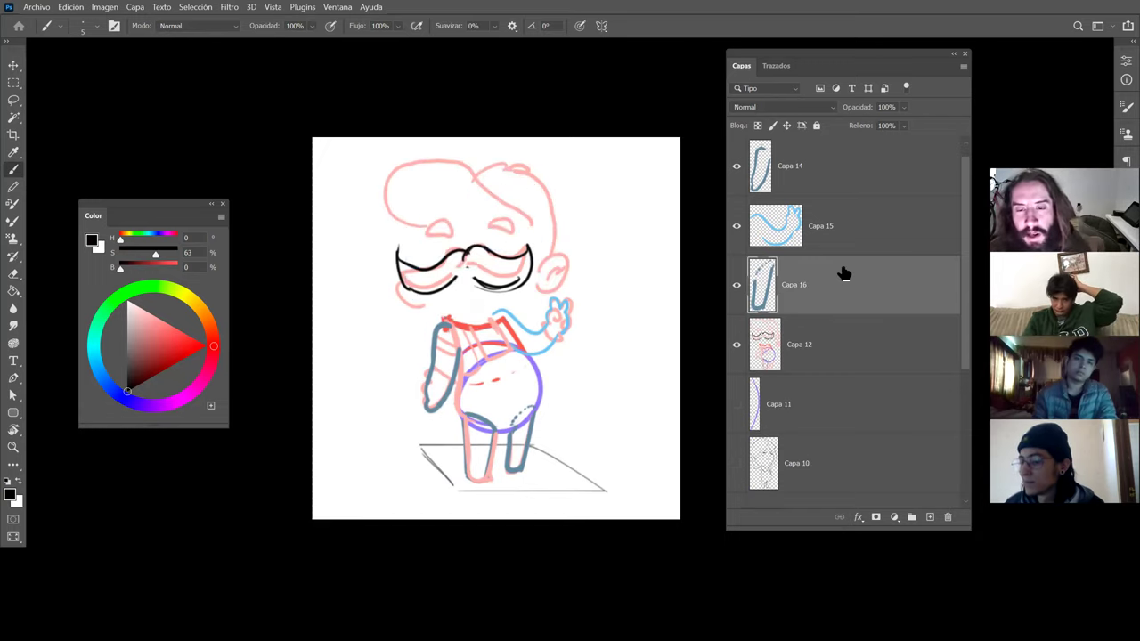
{"action": "key", "text": "ctrl+z"}
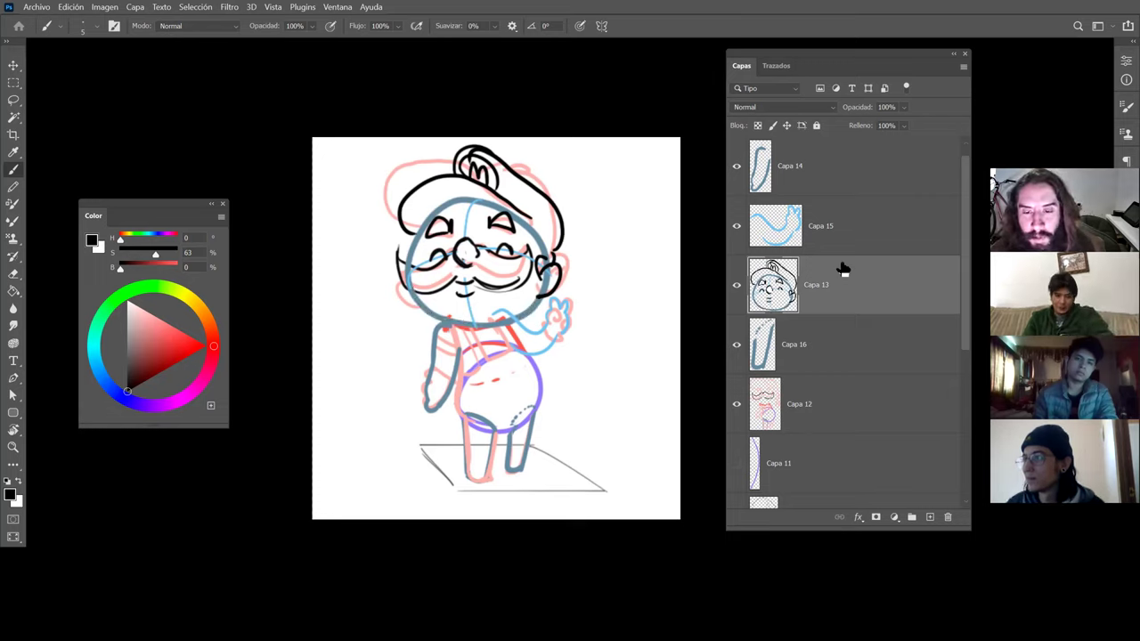
{"action": "key", "text": "ctrl+z"}
{"action": "key", "text": "ctrl+z"}
{"action": "key", "text": "ctrl+z"}
{"action": "key", "text": "ctrl+z"}
{"action": "key", "text": "ctrl+z"}
{"action": "key", "text": "ctrl+z"}
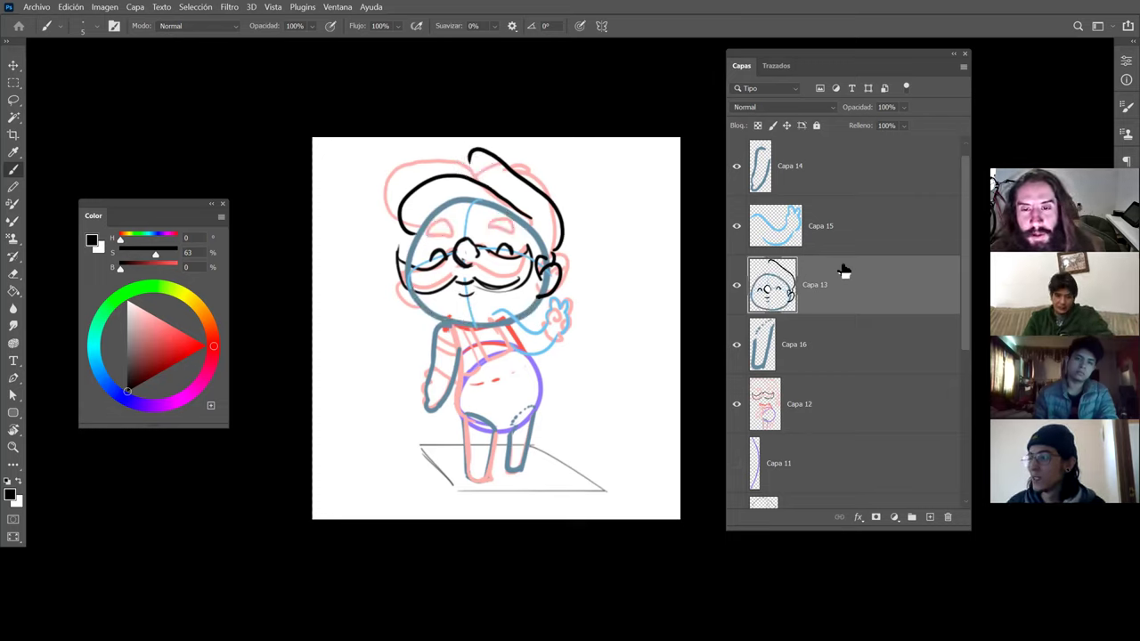
{"action": "key", "text": "ctrl+z"}
{"action": "key", "text": "ctrl+z"}
{"action": "key", "text": "ctrl+z"}
{"action": "key", "text": "ctrl+z"}
{"action": "key", "text": "ctrl+z"}
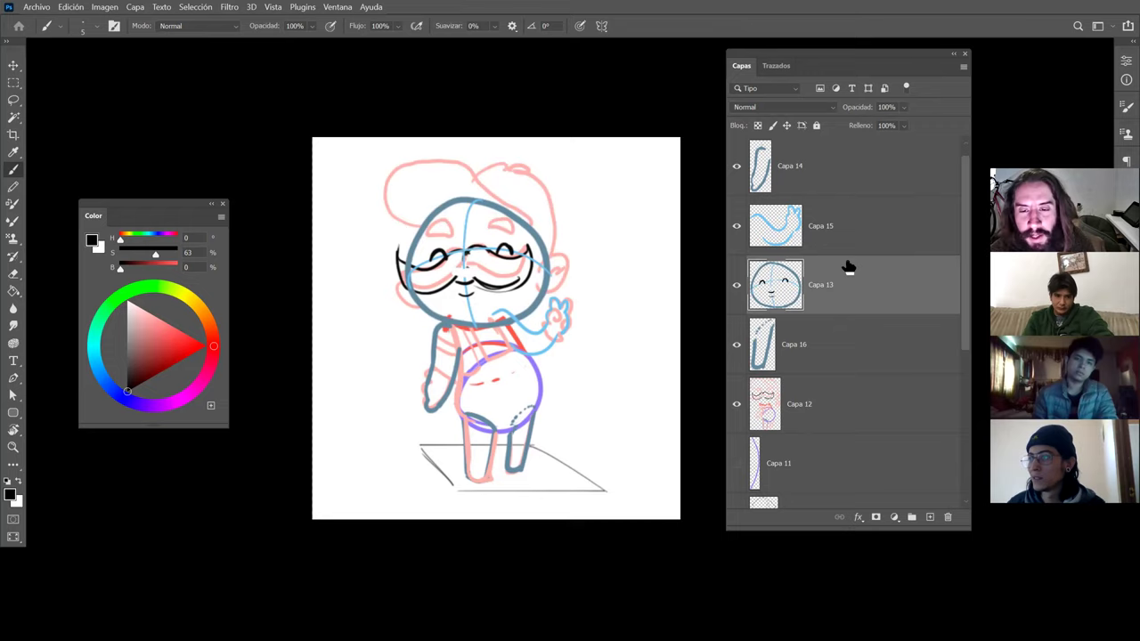
{"action": "key", "text": "ctrl+z"}
{"action": "key", "text": "ctrl+z"}
{"action": "key", "text": "ctrl+z"}
{"action": "key", "text": "ctrl+z"}
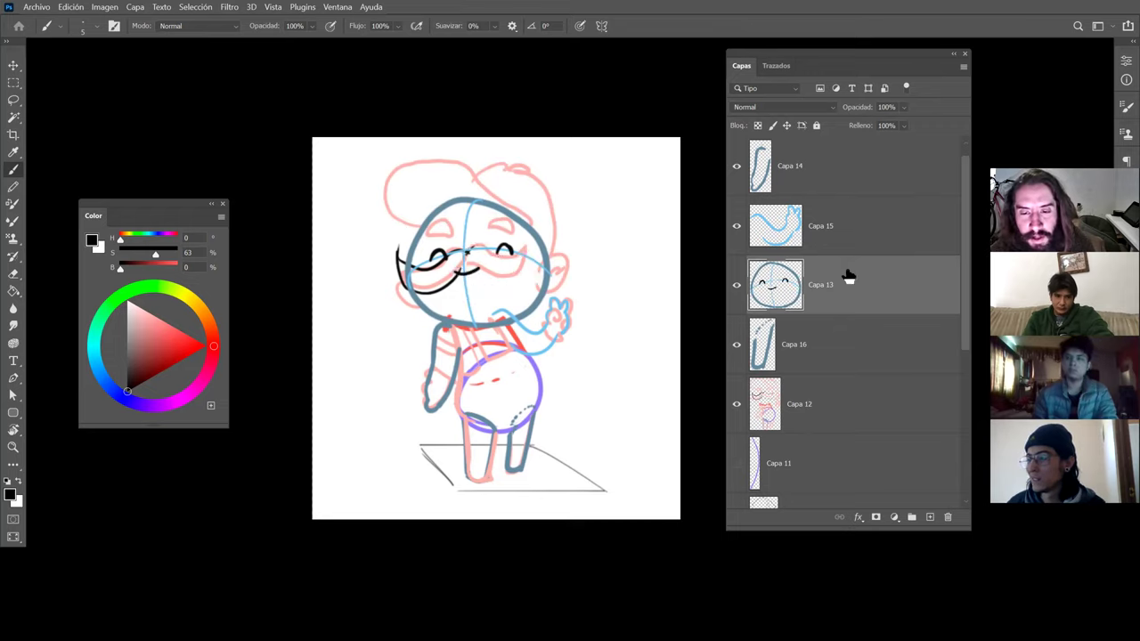
{"action": "key", "text": "ctrl+z"}
{"action": "key", "text": "ctrl+z"}
{"action": "key", "text": "ctrl+z"}
{"action": "key", "text": "ctrl+z"}
{"action": "key", "text": "ctrl+z"}
{"action": "key", "text": "ctrl+z"}
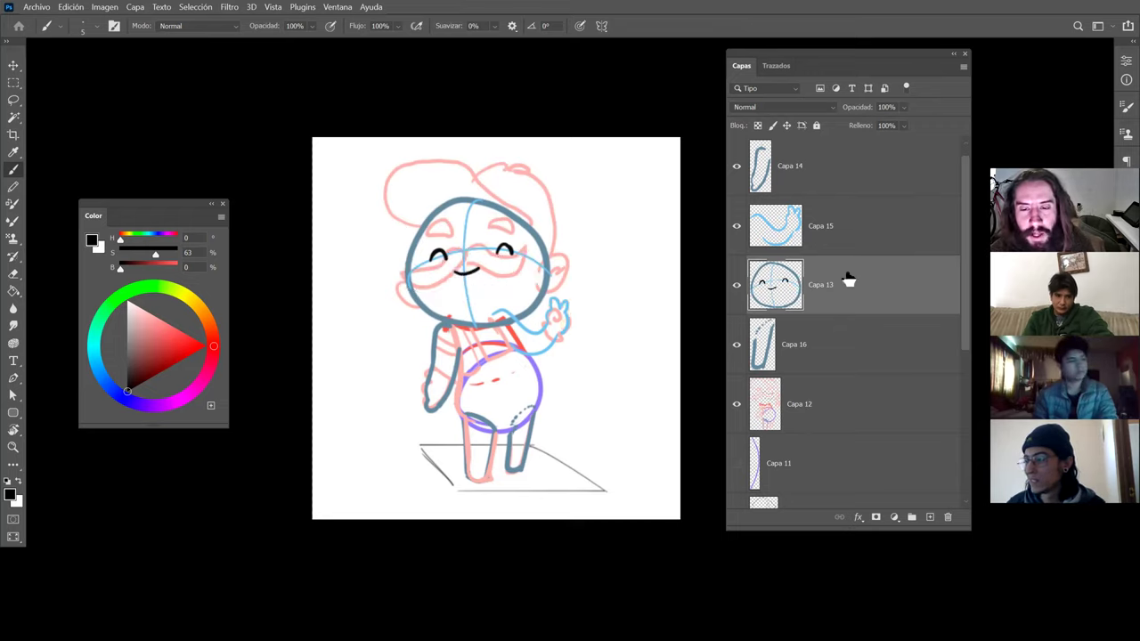
Undo the pink costume strokes on Capa 12, including the overalls, glove, ears, eyebrows and part of the moustache.
{"action": "key", "text": "ctrl+z"}
{"action": "key", "text": "ctrl+z"}
{"action": "key", "text": "ctrl+z"}
{"action": "key", "text": "ctrl+z"}
{"action": "key", "text": "ctrl+z"}
{"action": "key", "text": "ctrl+z"}
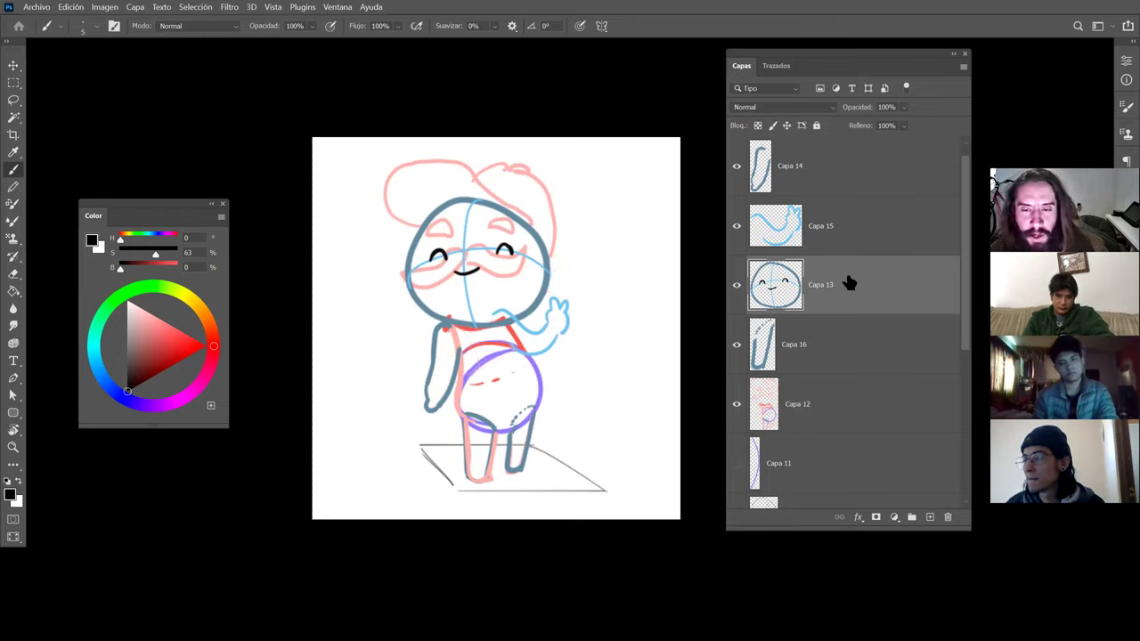
{"action": "key", "text": "ctrl+z"}
{"action": "key", "text": "ctrl+z"}
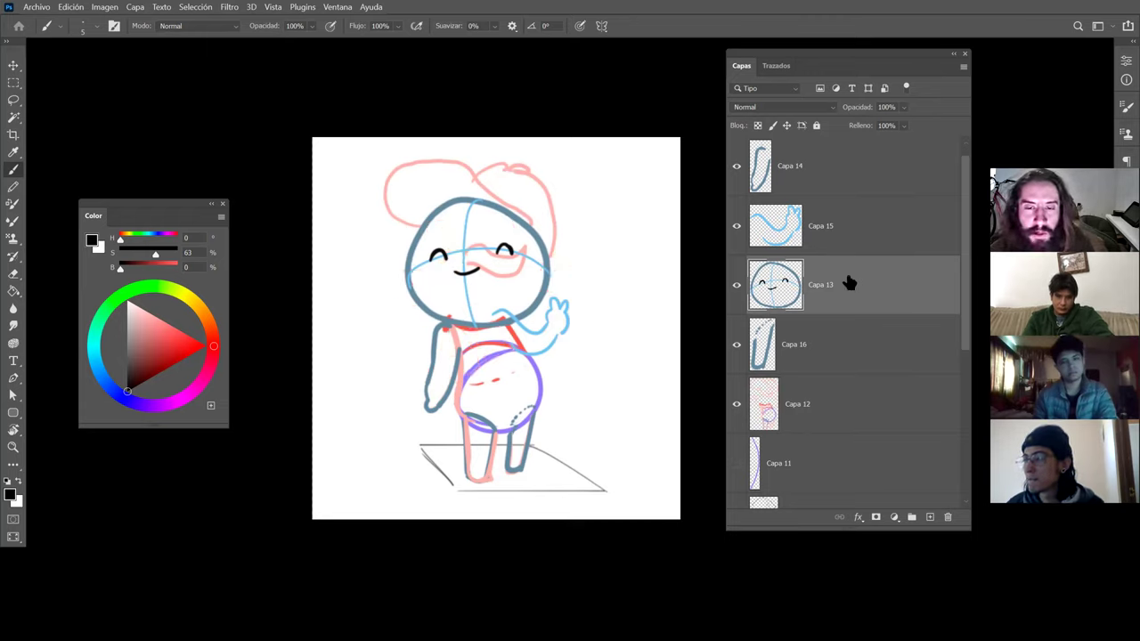
Erase the remaining pink cap, hair and moustache lines around the head on Capa 12.
{"action": "key", "text": "v"}
{"action": "left_click", "coordinate": [484, 268]}
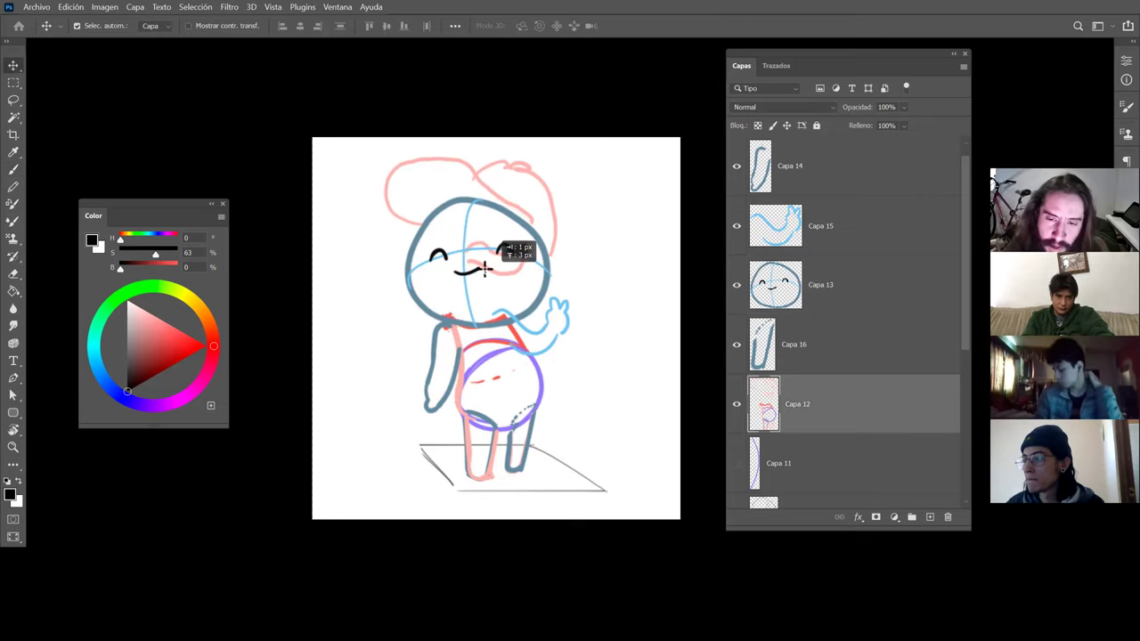
{"action": "key", "text": "e"}
{"action": "mouse_move", "coordinate": [487, 254]}
{"action": "left_mouse_down"}
{"action": "mouse_move", "coordinate": [486, 283]}
{"action": "mouse_move", "coordinate": [557, 184]}
{"action": "mouse_move", "coordinate": [347, 237]}
{"action": "left_mouse_up"}
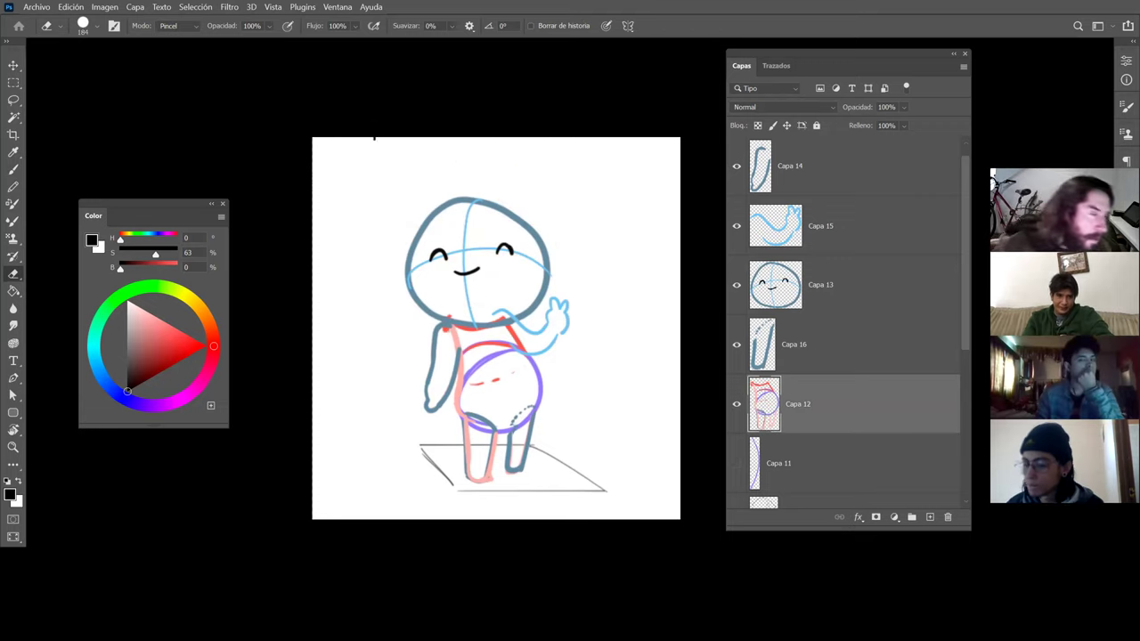
Switch to the #soulme.psdc document, select the character's HAIR layer and hide the Capa 8 beard layer.
{"action": "key", "text": "f"}
{"action": "left_click", "coordinate": [147, 48]}
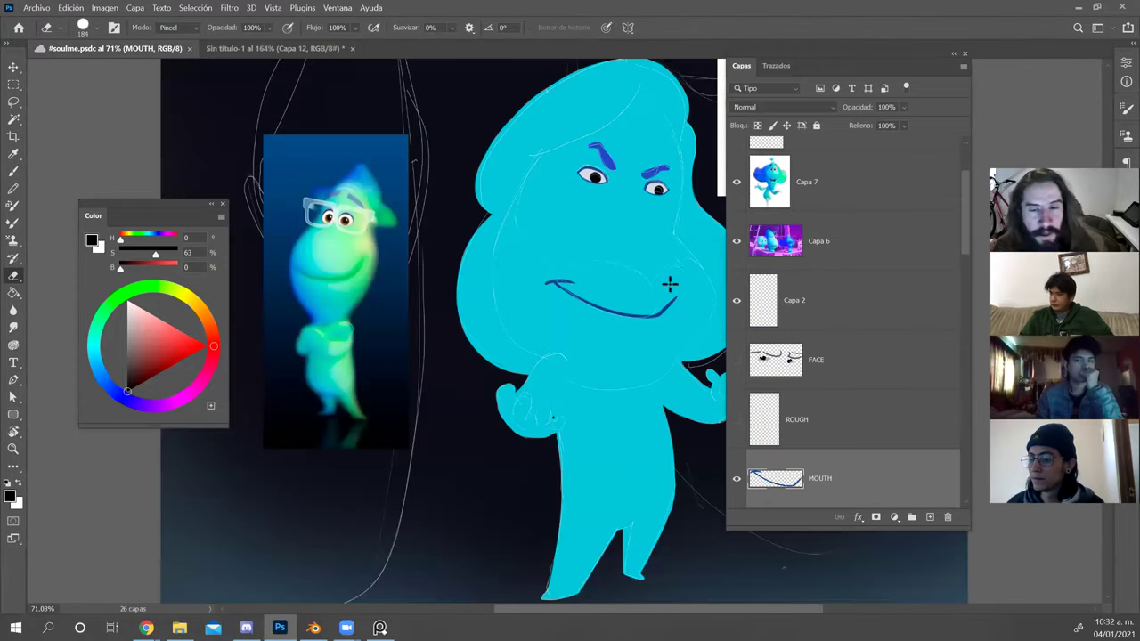
{"action": "key", "text": "z"}
{"action": "left_click_drag", "start_coordinate": [606, 280], "coordinate": [550, 300]}
{"action": "key", "text": "v"}
{"action": "left_click", "coordinate": [549, 300]}
{"action": "scroll", "coordinate": [820, 325], "scroll_direction": "down", "scroll_amount": 2}
{"action": "scroll", "coordinate": [821, 325], "scroll_direction": "up", "scroll_amount": 5}
{"action": "left_click", "coordinate": [736, 181]}
{"action": "key", "text": "z"}
{"action": "scroll", "coordinate": [820, 308], "scroll_direction": "up", "scroll_amount": 3}
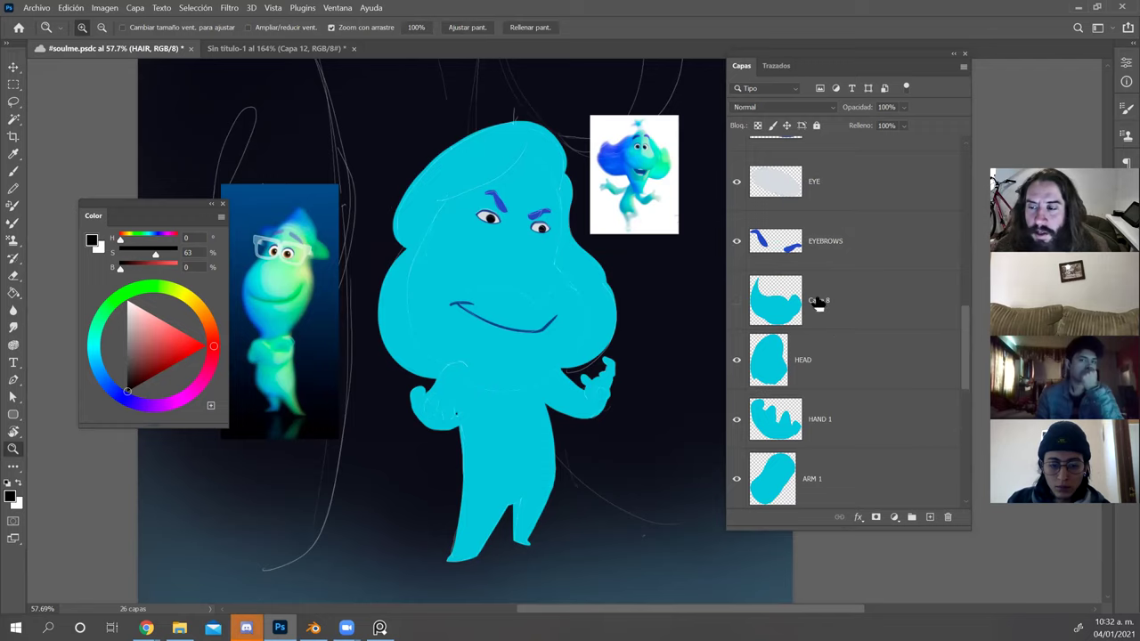
Check the head's shape by loading the HEAD layer's outline as a selection, and clear the selection.
{"action": "left_click", "coordinate": [768, 373], "text": "ctrl"}
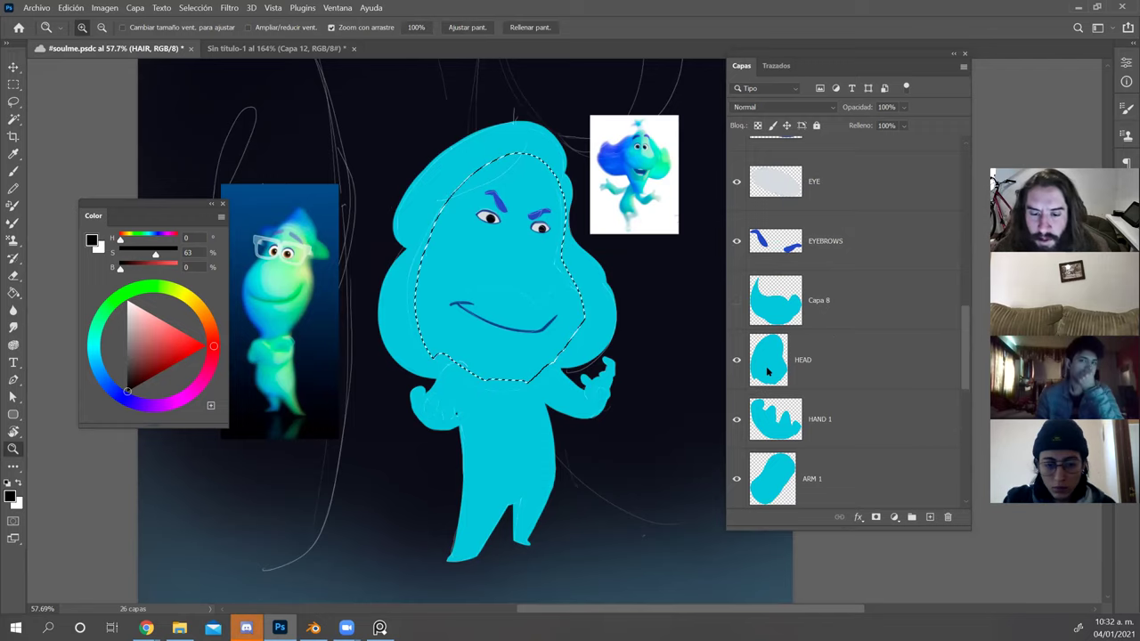
{"action": "left_click", "coordinate": [819, 361]}
{"action": "key", "text": "ctrl+d"}
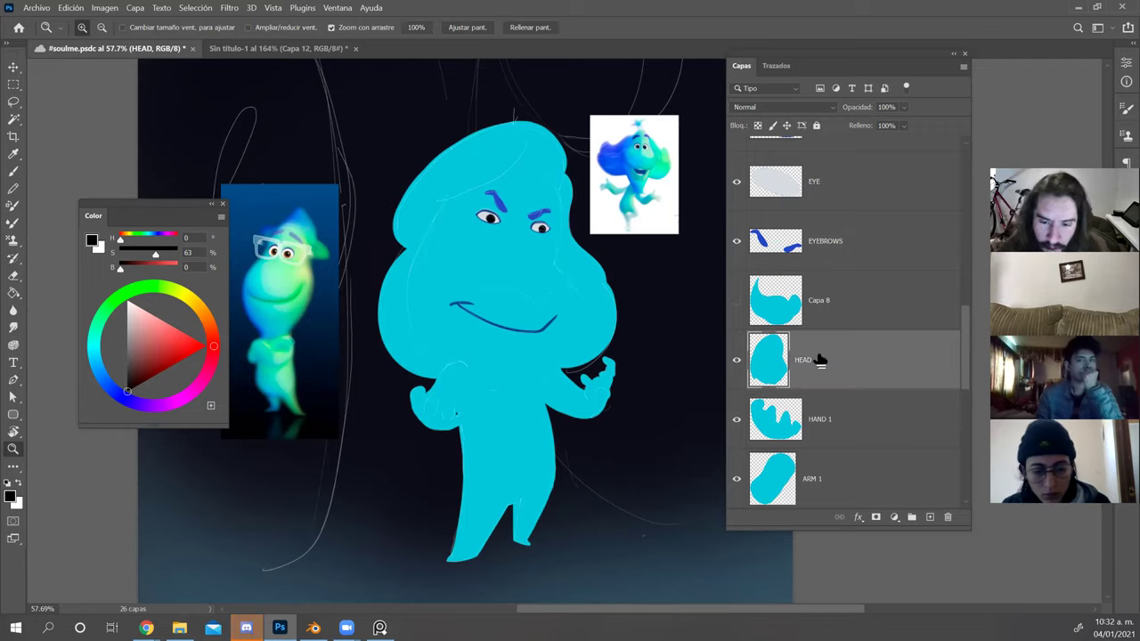
{"action": "key", "text": "e"}
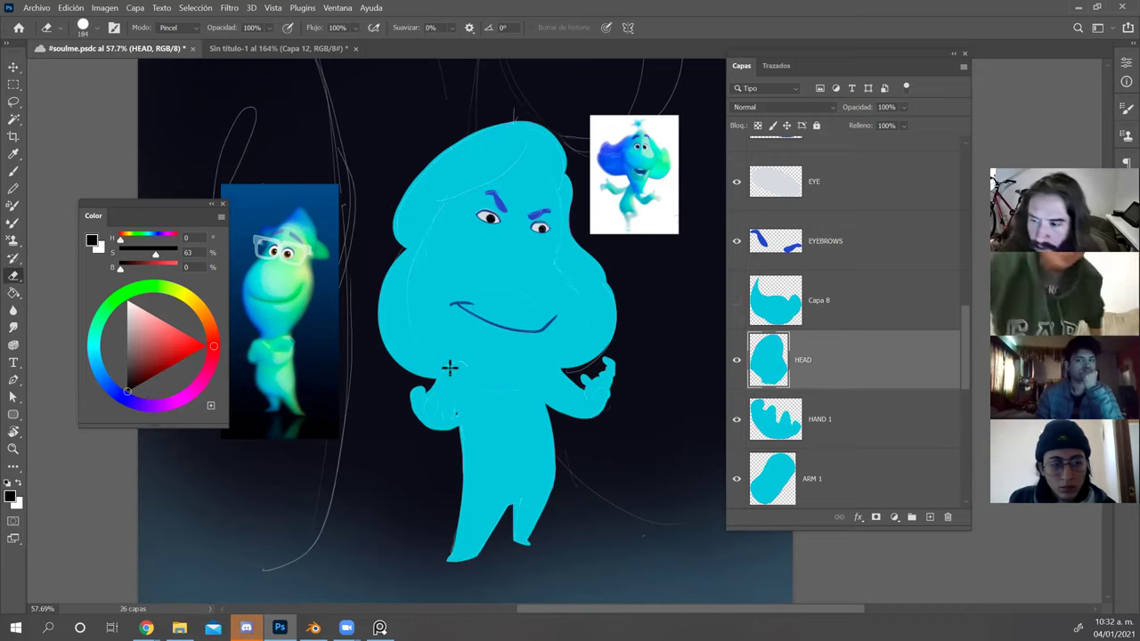
Touch up the lower left edge of the hair on the HAIR layer with cyan sampled from it.
{"action": "key", "text": "v"}
{"action": "left_click", "coordinate": [406, 353]}
{"action": "key", "text": "b"}
{"action": "left_click", "coordinate": [413, 362], "text": "alt"}
{"action": "right_click", "coordinate": [411, 366], "text": "alt"}
{"action": "left_click_drag", "start_coordinate": [411, 369], "coordinate": [416, 366]}
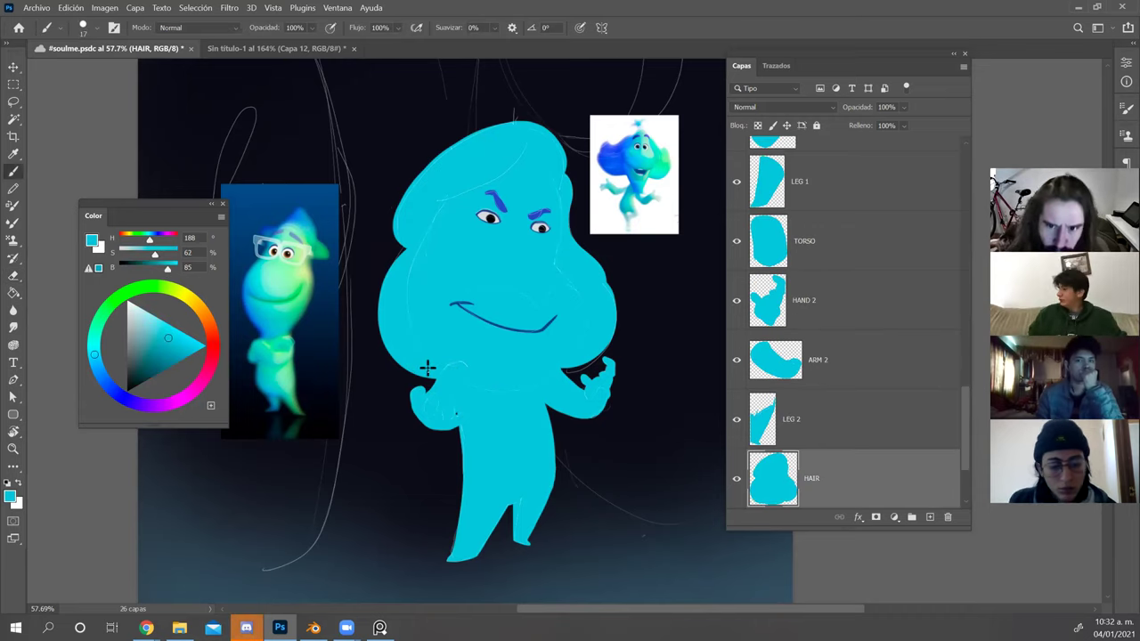
Make HEAD the active layer and set up the Hard Round Pressure Opacity brush at about 212 px.
{"action": "key", "text": "z"}
{"action": "left_click_drag", "start_coordinate": [660, 310], "coordinate": [645, 324]}
{"action": "left_click_drag", "start_coordinate": [599, 285], "coordinate": [615, 285]}
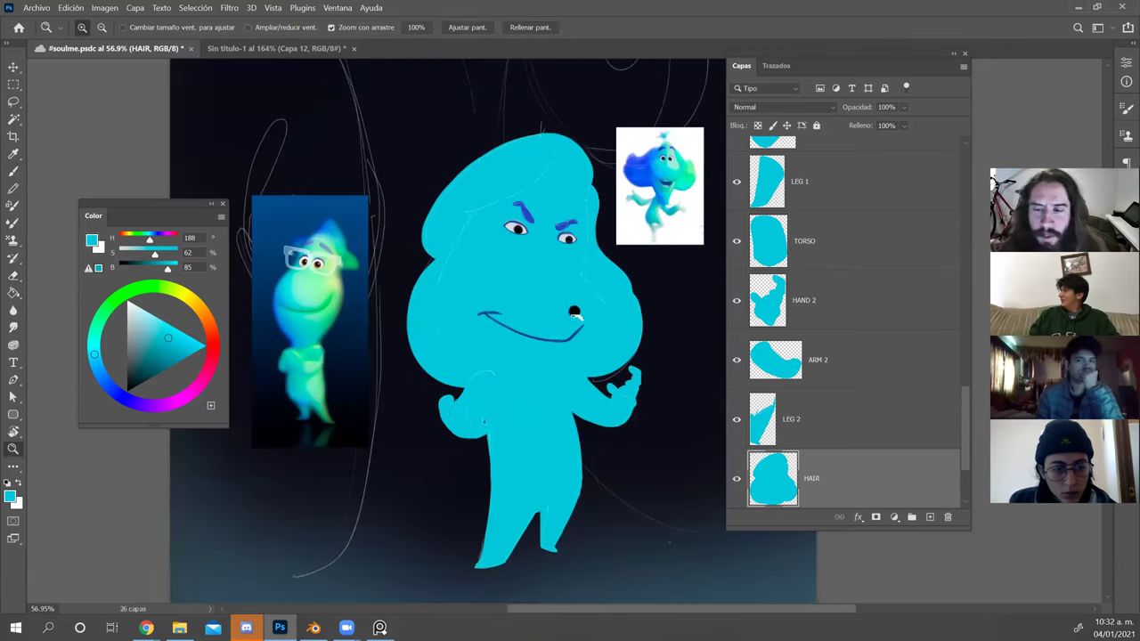
{"action": "key", "text": "v"}
{"action": "left_click", "coordinate": [554, 281]}
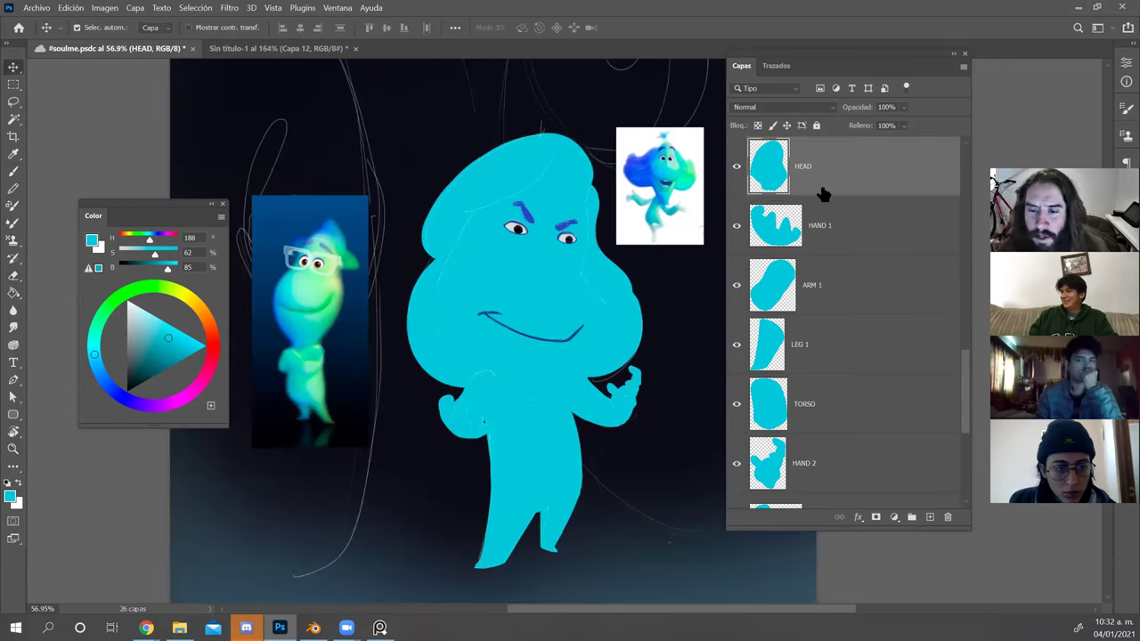
{"action": "key", "text": "b"}
{"action": "right_click", "coordinate": [570, 301]}
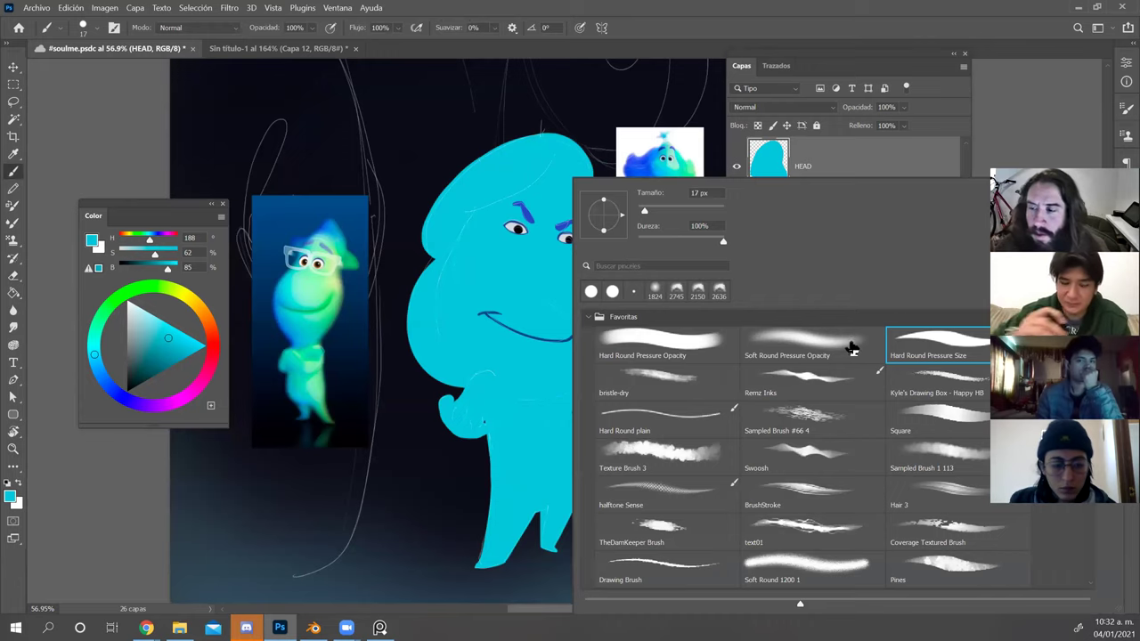
{"action": "left_click", "coordinate": [829, 347]}
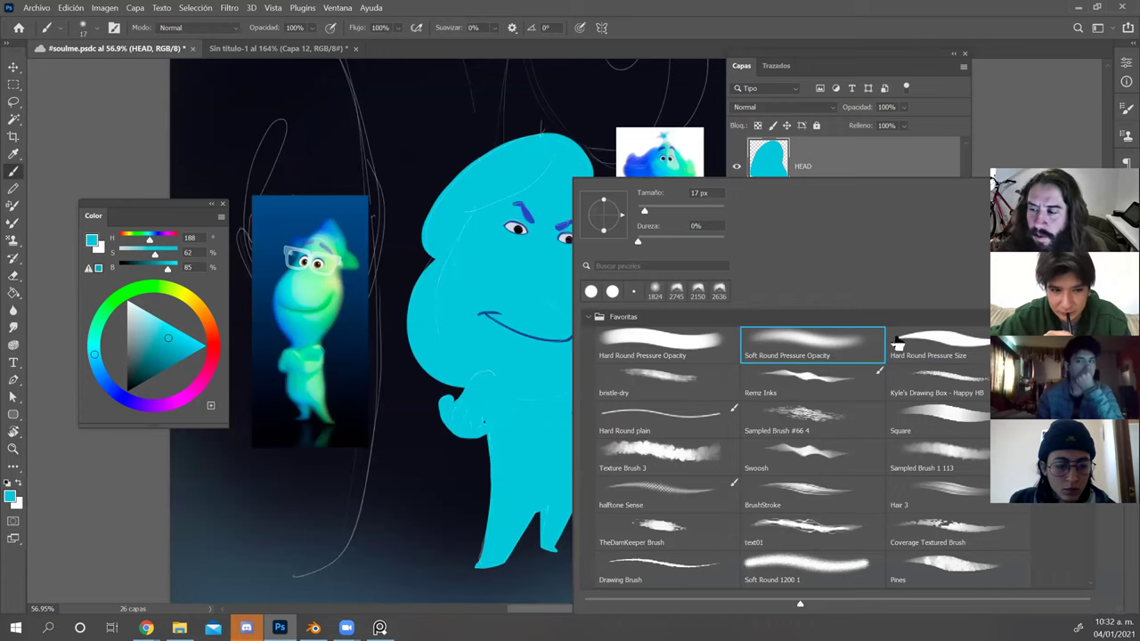
{"action": "double_click", "coordinate": [690, 340]}
{"action": "mouse_move", "coordinate": [599, 359]}
{"action": "left_mouse_down"}
{"action": "mouse_move", "coordinate": [609, 387]}
{"action": "mouse_move", "coordinate": [617, 382]}
{"action": "left_mouse_up"}
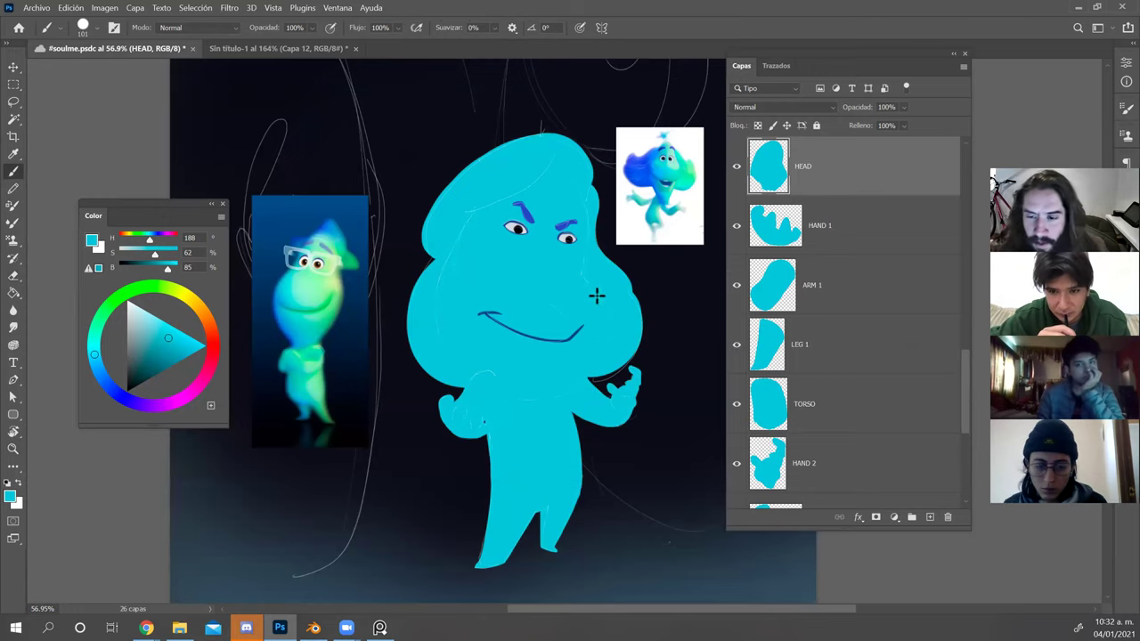
{"action": "mouse_move", "coordinate": [604, 281]}
{"action": "left_mouse_down"}
{"action": "mouse_move", "coordinate": [604, 321]}
{"action": "mouse_move", "coordinate": [592, 267]}
{"action": "mouse_move", "coordinate": [628, 272]}
{"action": "left_mouse_up"}
Lock the HEAD layer's transparent pixels and set up the Soft Round Pressure Opacity brush at about 400 px.
{"action": "left_click", "coordinate": [758, 126]}
{"action": "right_click", "coordinate": [592, 269]}
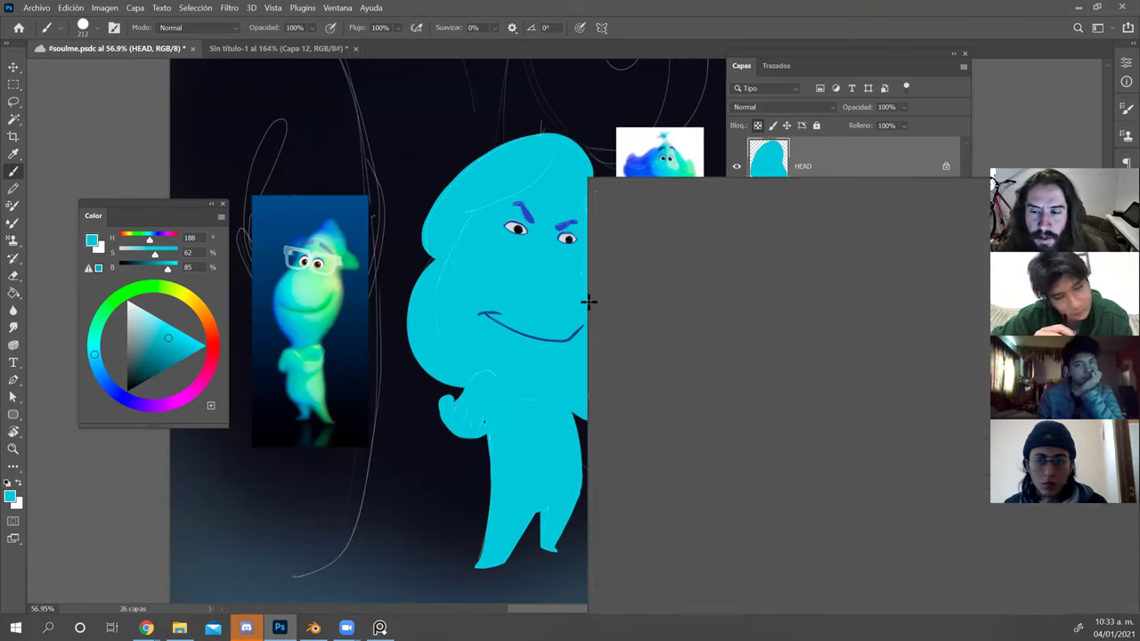
{"action": "double_click", "coordinate": [843, 337]}
{"action": "mouse_move", "coordinate": [576, 292]}
{"action": "left_mouse_down"}
{"action": "mouse_move", "coordinate": [601, 301]}
{"action": "mouse_move", "coordinate": [593, 292]}
{"action": "left_mouse_up"}
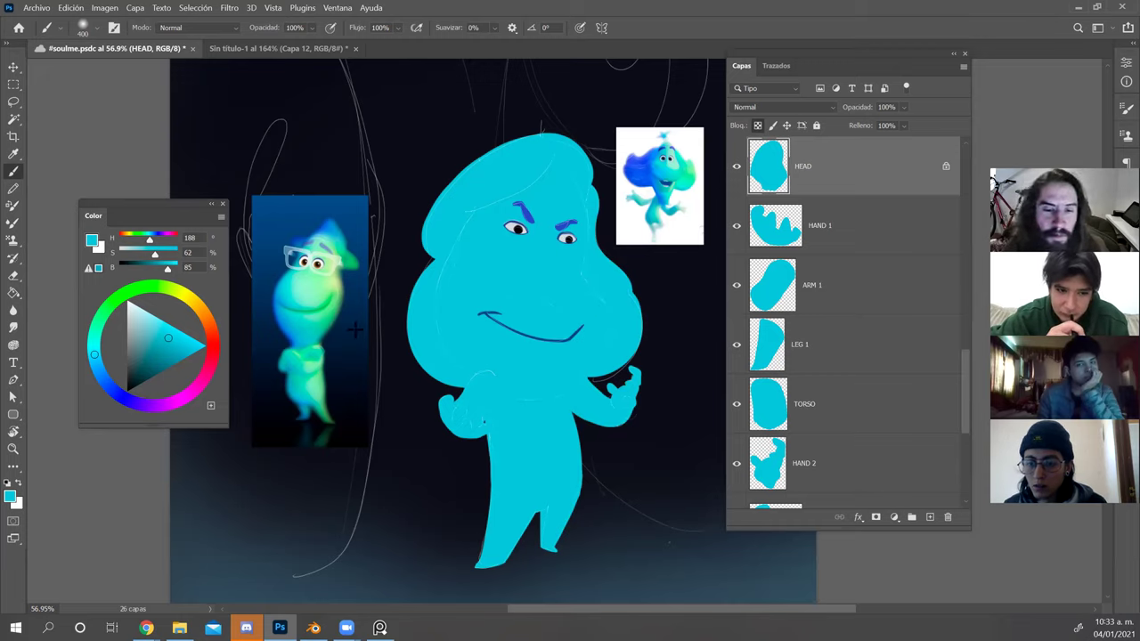
Paint a soft pale-green glow over the right side of the face with the colour sampled from the reference character.
{"action": "left_click", "coordinate": [314, 294], "text": "alt"}
{"action": "mouse_move", "coordinate": [584, 319]}
{"action": "left_mouse_down"}
{"action": "mouse_move", "coordinate": [602, 317]}
{"action": "mouse_move", "coordinate": [588, 337]}
{"action": "mouse_move", "coordinate": [564, 169]}
{"action": "left_mouse_up"}
{"action": "left_click_drag", "start_coordinate": [579, 258], "coordinate": [587, 262]}
{"action": "mouse_move", "coordinate": [585, 258]}
{"action": "left_mouse_down"}
{"action": "mouse_move", "coordinate": [530, 141]}
{"action": "mouse_move", "coordinate": [561, 168]}
{"action": "mouse_move", "coordinate": [571, 242]}
{"action": "mouse_move", "coordinate": [577, 134]}
{"action": "mouse_move", "coordinate": [547, 361]}
{"action": "left_mouse_up"}
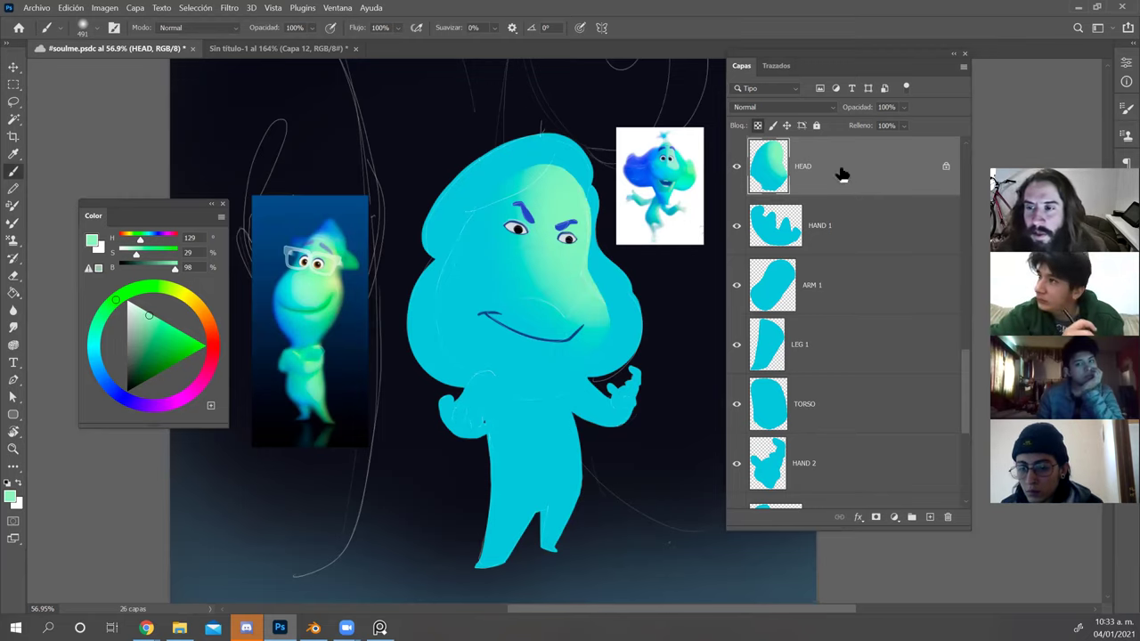
Add a layer mask to HEAD and paint black on it along the upper hairline, rotating the canvas for the strokes and restoring it.
{"action": "key", "text": "r"}
{"action": "left_click", "coordinate": [876, 517]}
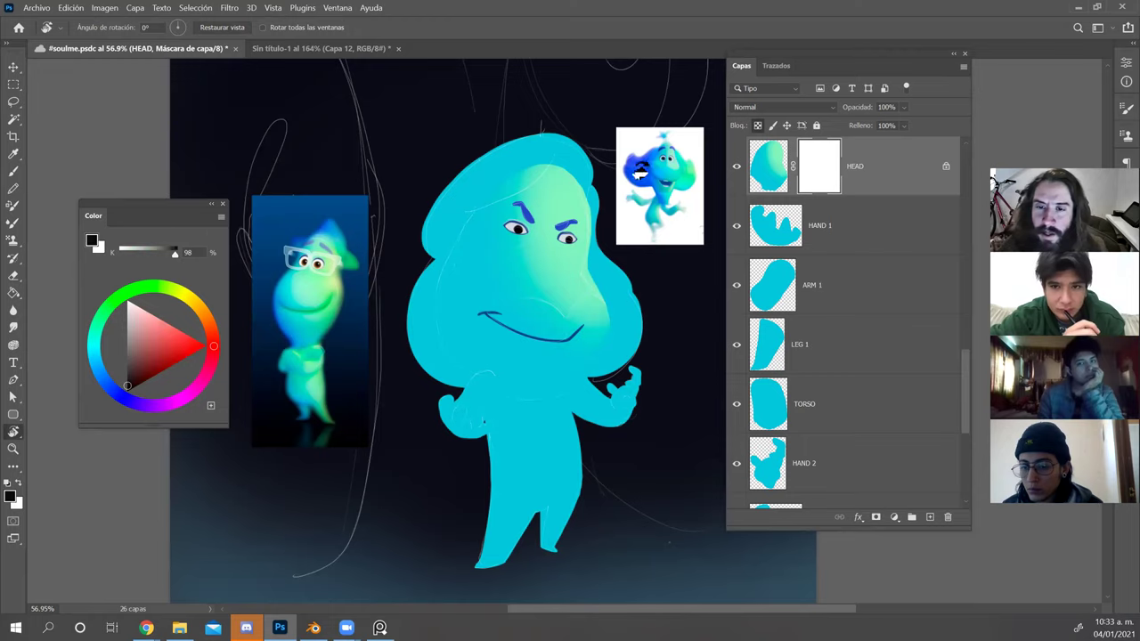
{"action": "left_click_drag", "start_coordinate": [640, 169], "coordinate": [514, 160]}
{"action": "key", "text": "b"}
{"action": "left_click_drag", "start_coordinate": [422, 262], "coordinate": [420, 262]}
{"action": "left_click_drag", "start_coordinate": [420, 259], "coordinate": [416, 258]}
{"action": "left_click_drag", "start_coordinate": [426, 211], "coordinate": [419, 272]}
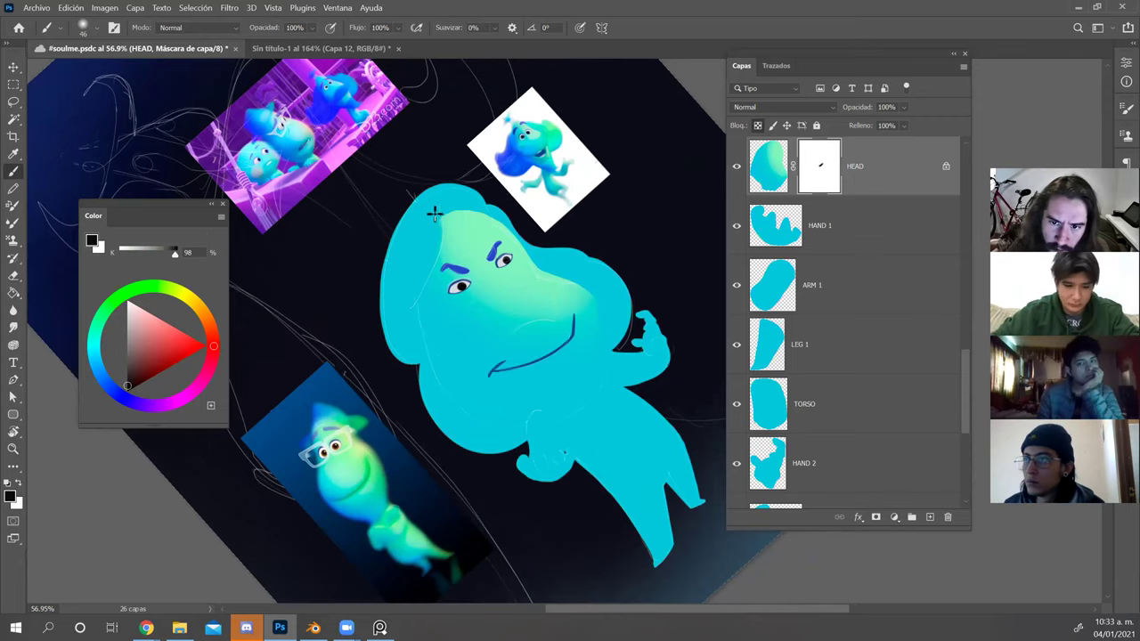
{"action": "key", "text": "Escape"}
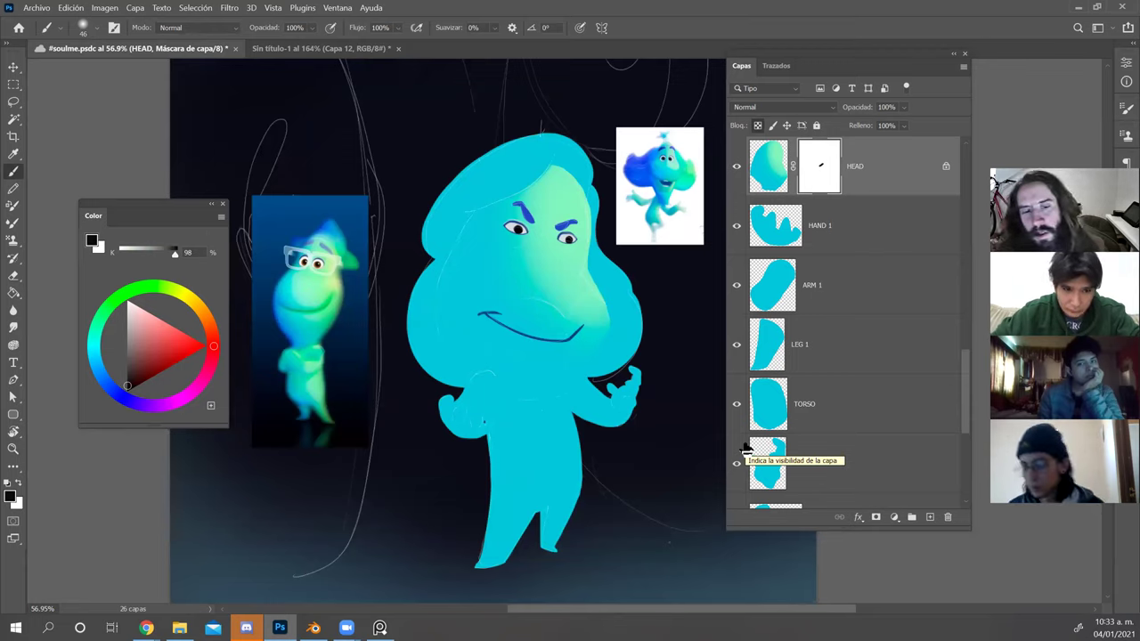
Paint a saturated green (H 146, S 70, B 84) on the HEAD layer's right cheek and jaw.
{"action": "left_click", "coordinate": [764, 175]}
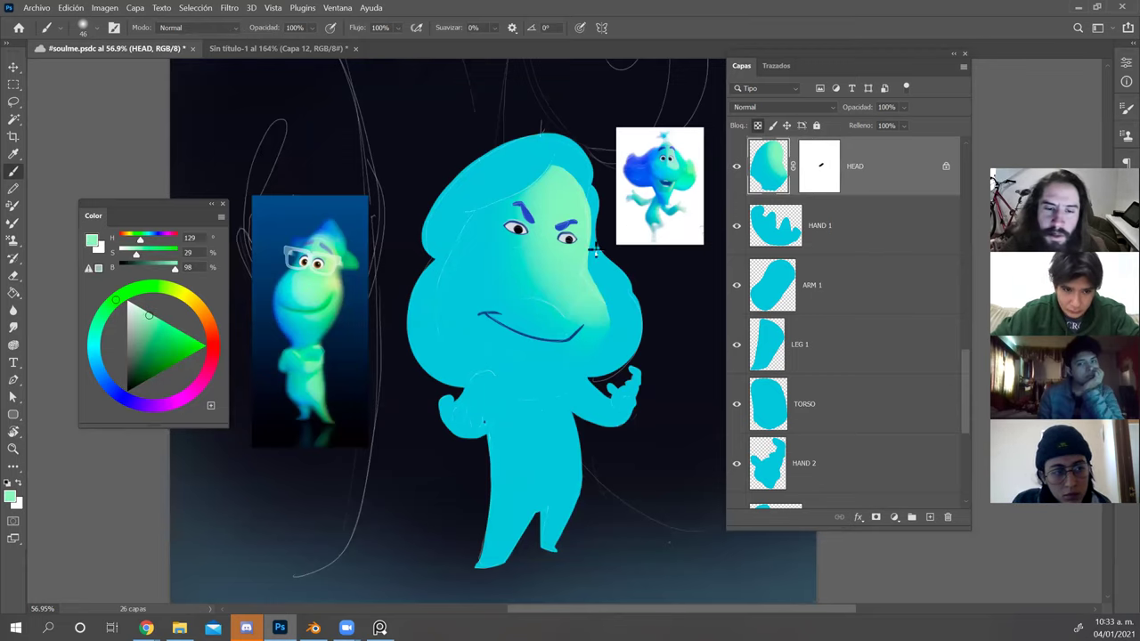
{"action": "left_click", "coordinate": [174, 343]}
{"action": "left_click_drag", "start_coordinate": [100, 317], "coordinate": [104, 313]}
{"action": "mouse_move", "coordinate": [592, 257]}
{"action": "left_mouse_down"}
{"action": "mouse_move", "coordinate": [624, 268]}
{"action": "mouse_move", "coordinate": [626, 304]}
{"action": "left_mouse_up"}
{"action": "mouse_move", "coordinate": [593, 385]}
{"action": "left_mouse_down"}
{"action": "mouse_move", "coordinate": [634, 298]}
{"action": "mouse_move", "coordinate": [590, 372]}
{"action": "mouse_move", "coordinate": [580, 431]}
{"action": "mouse_move", "coordinate": [600, 309]}
{"action": "mouse_move", "coordinate": [580, 395]}
{"action": "left_mouse_up"}
{"action": "left_click_drag", "start_coordinate": [573, 239], "coordinate": [601, 259]}
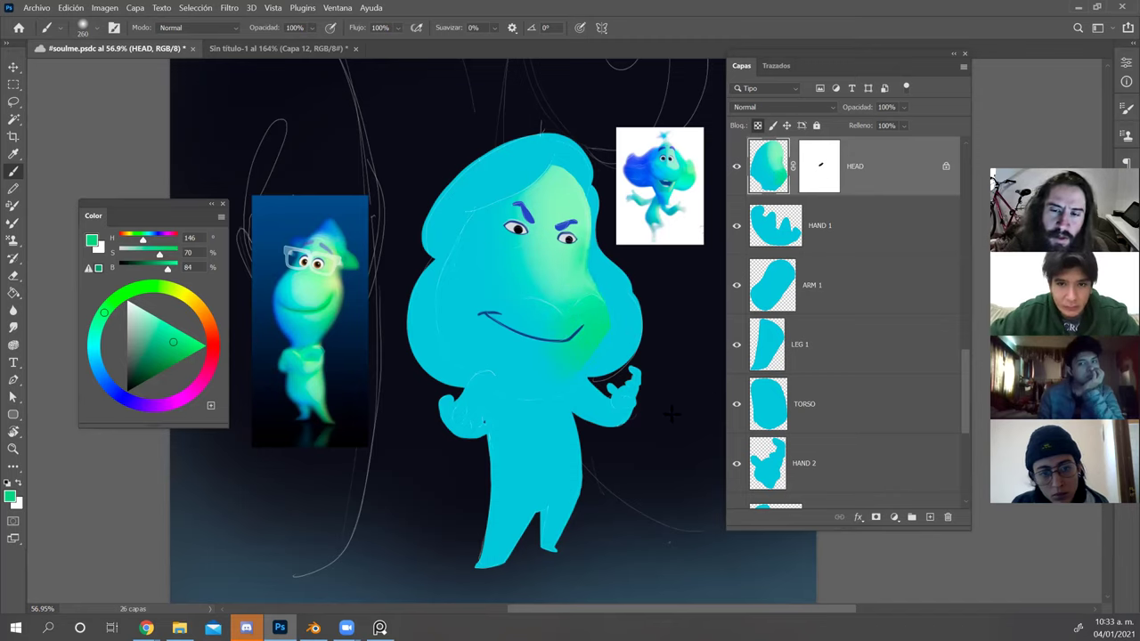
Add a pale yellow highlight (H 64, S 40, B 97) along the right edge of the face.
{"action": "mouse_move", "coordinate": [196, 308]}
{"action": "left_mouse_down"}
{"action": "mouse_move", "coordinate": [179, 292]}
{"action": "mouse_move", "coordinate": [156, 318]}
{"action": "left_mouse_up"}
{"action": "key", "text": "bracketleft"}
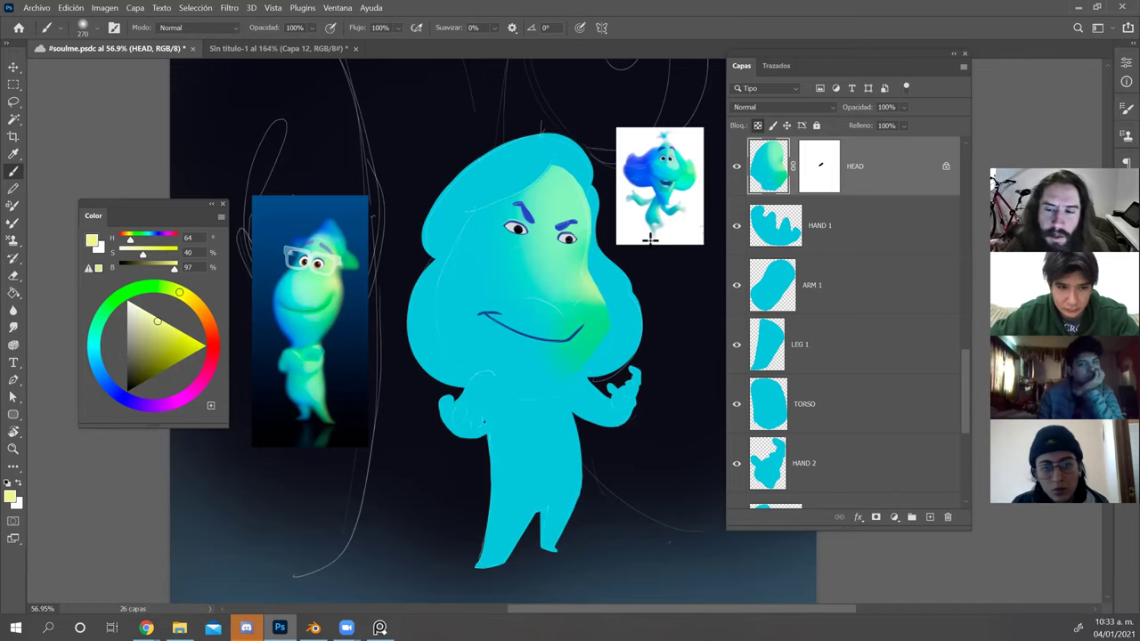
{"action": "mouse_move", "coordinate": [593, 209]}
{"action": "left_mouse_down"}
{"action": "mouse_move", "coordinate": [586, 240]}
{"action": "mouse_move", "coordinate": [593, 192]}
{"action": "mouse_move", "coordinate": [595, 208]}
{"action": "left_mouse_up"}
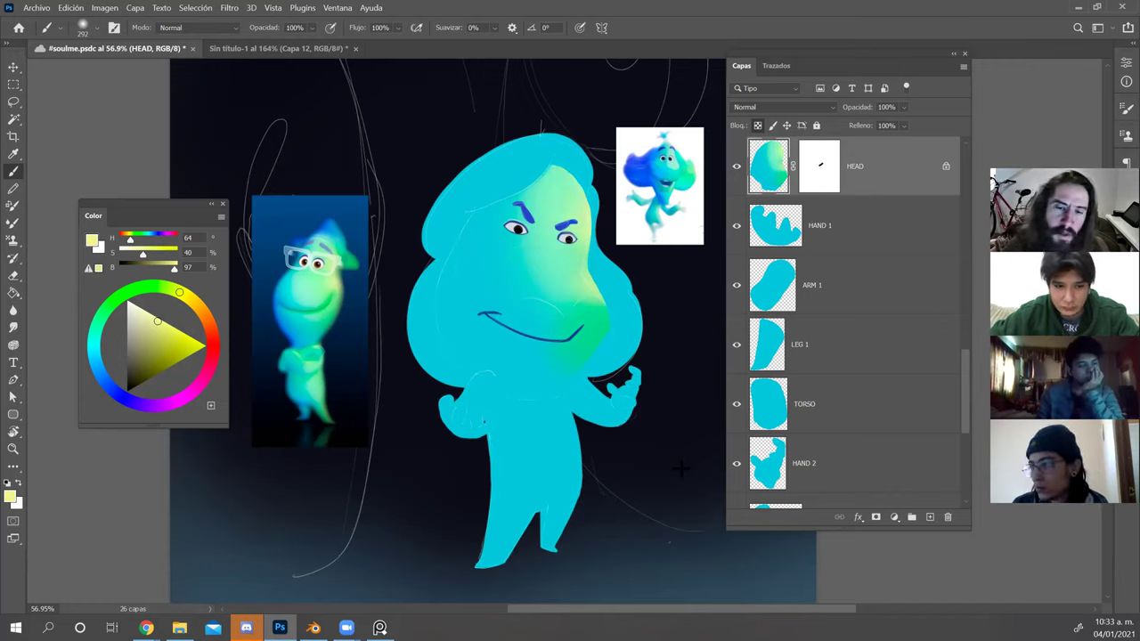
Shade the underside of the chin with blue sampled from the reference, show the Capa 8 beard layer and reduce the brush to about 275 px.
{"action": "left_click", "coordinate": [285, 325], "text": "alt"}
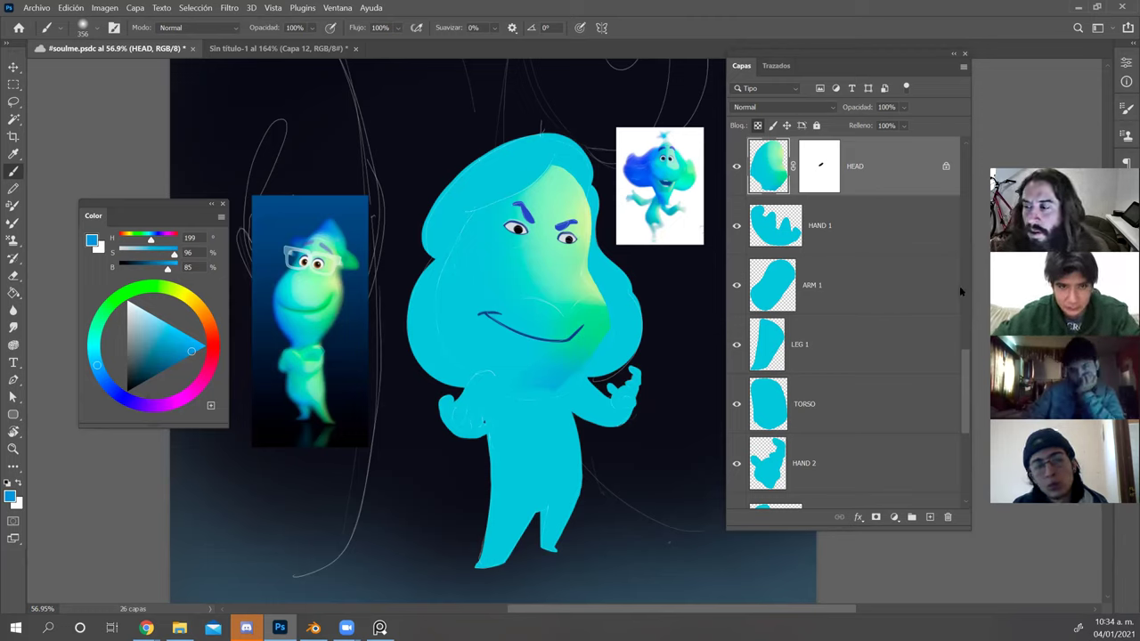
{"action": "scroll", "coordinate": [963, 354], "scroll_direction": "up", "scroll_amount": 3}
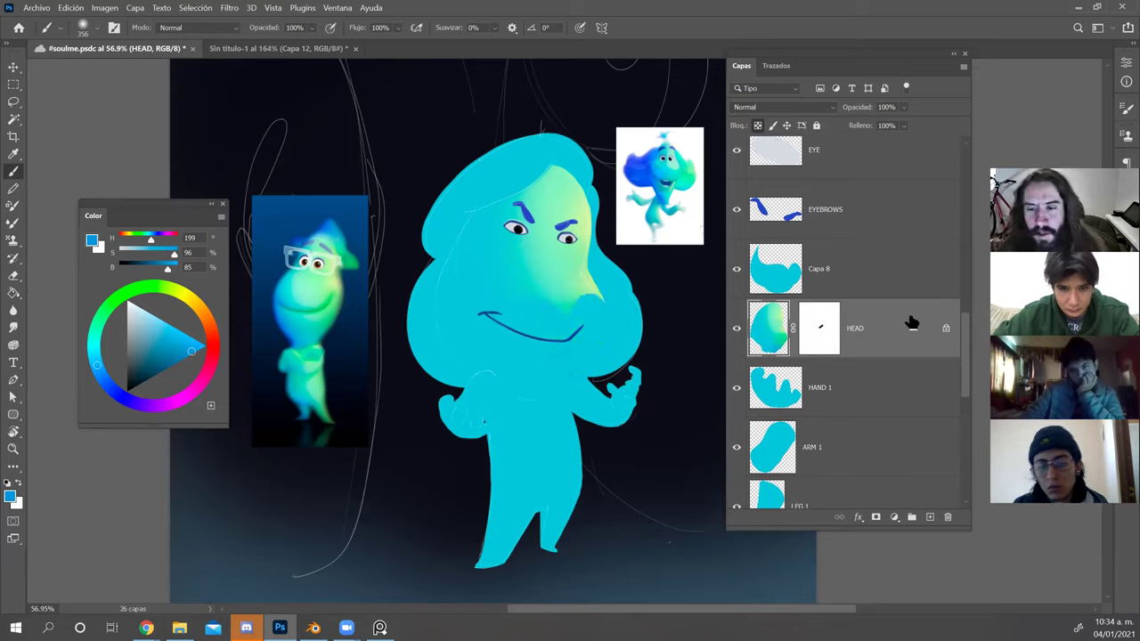
{"action": "right_click", "coordinate": [588, 308]}
{"action": "left_click", "coordinate": [546, 329]}
{"action": "mouse_move", "coordinate": [589, 318]}
{"action": "left_mouse_down"}
{"action": "mouse_move", "coordinate": [552, 318]}
{"action": "mouse_move", "coordinate": [581, 301]}
{"action": "left_mouse_up"}
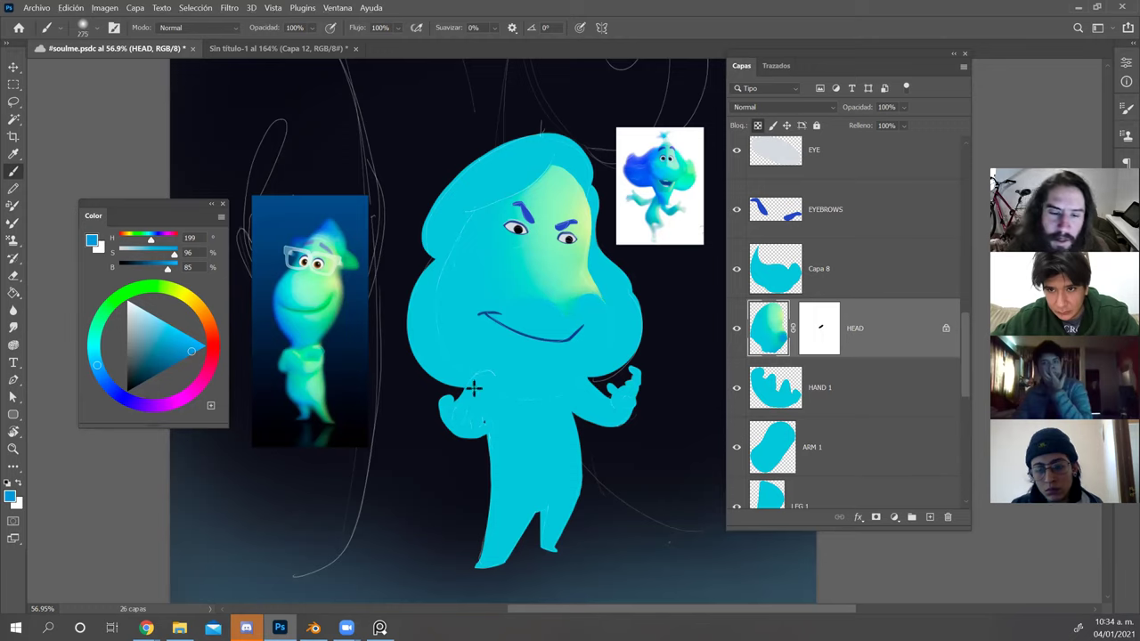
Shade the left side of the face with blue sampled from the reference, deepening its outer edge with H 216, S 90, B 78.
{"action": "left_click", "coordinate": [286, 327], "text": "alt"}
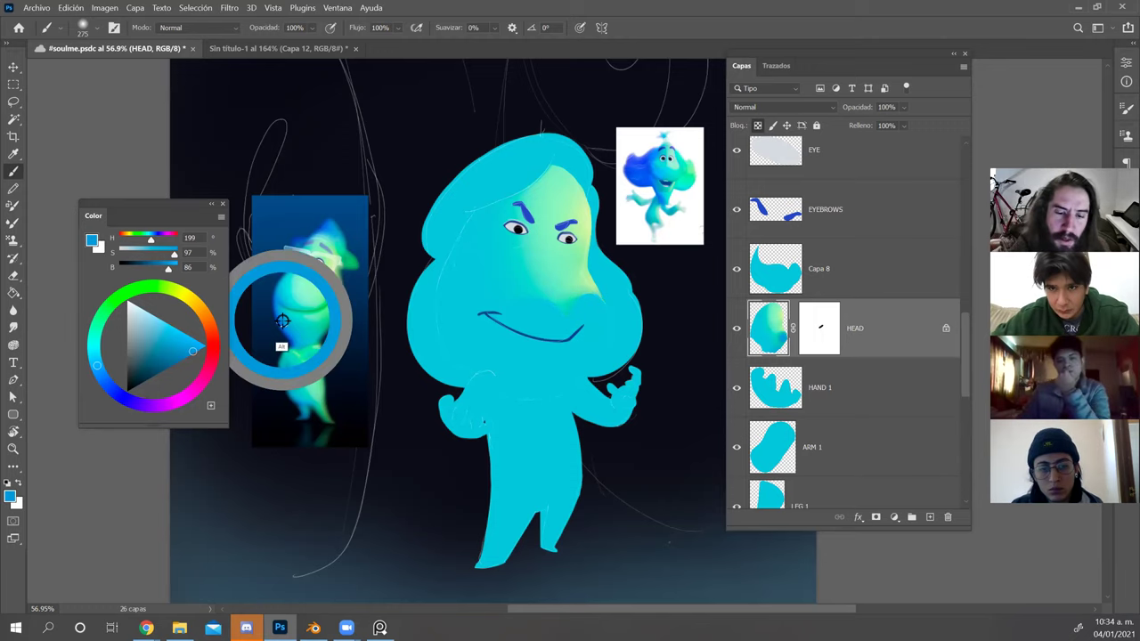
{"action": "mouse_move", "coordinate": [466, 253]}
{"action": "left_mouse_down"}
{"action": "mouse_move", "coordinate": [454, 227]}
{"action": "mouse_move", "coordinate": [480, 173]}
{"action": "mouse_move", "coordinate": [487, 309]}
{"action": "mouse_move", "coordinate": [509, 349]}
{"action": "mouse_move", "coordinate": [505, 149]}
{"action": "mouse_move", "coordinate": [483, 228]}
{"action": "left_mouse_up"}
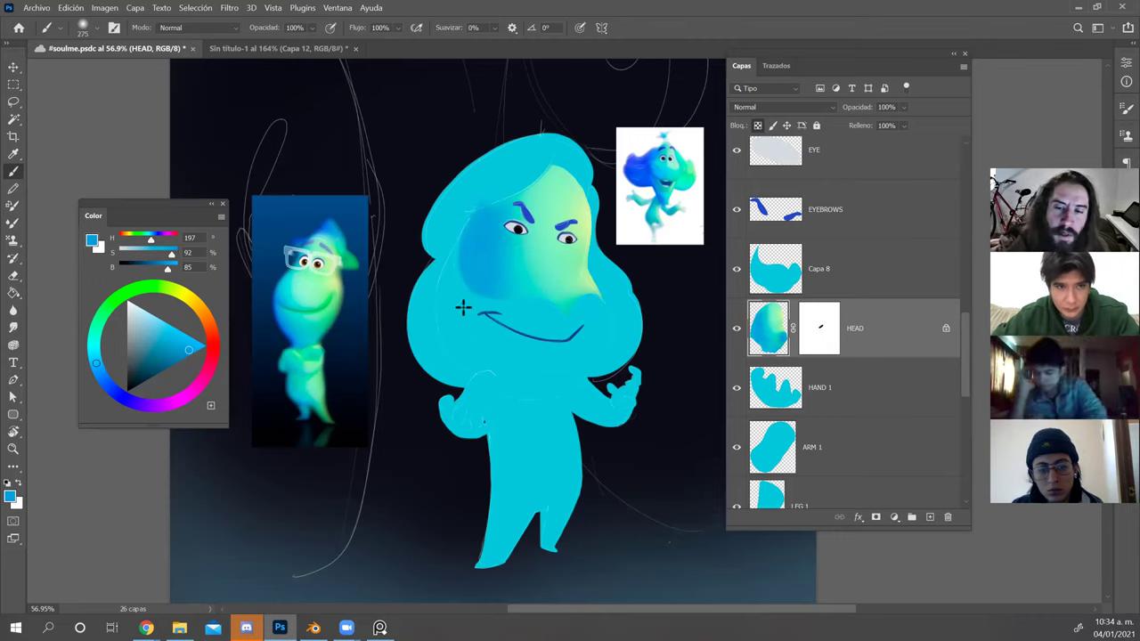
{"action": "left_click", "coordinate": [295, 341], "text": "alt"}
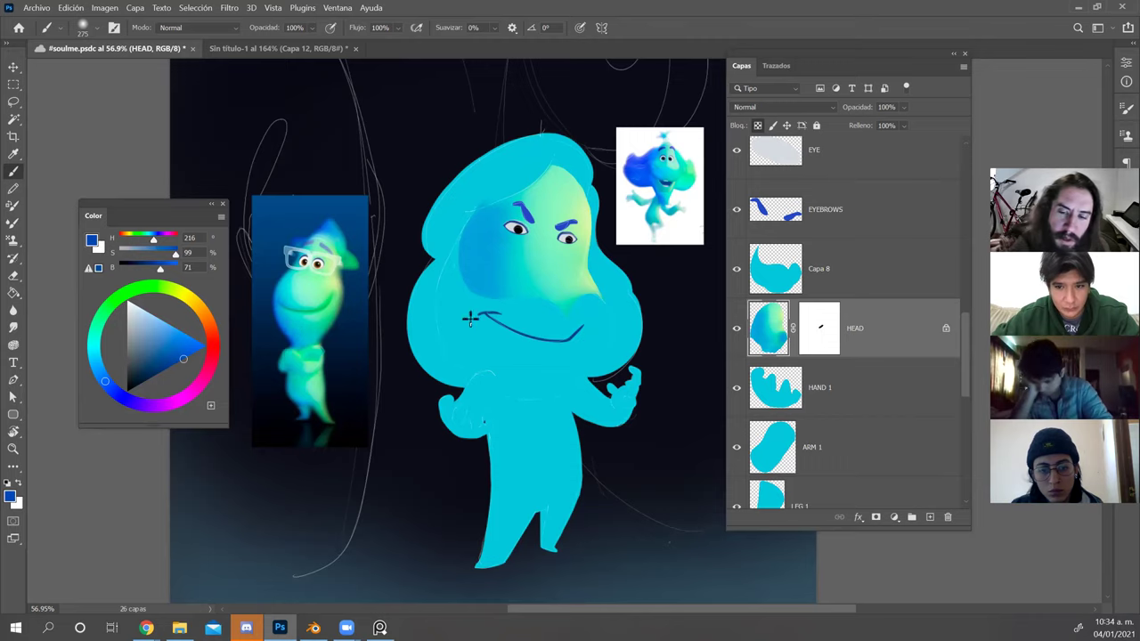
{"action": "left_click", "coordinate": [183, 354]}
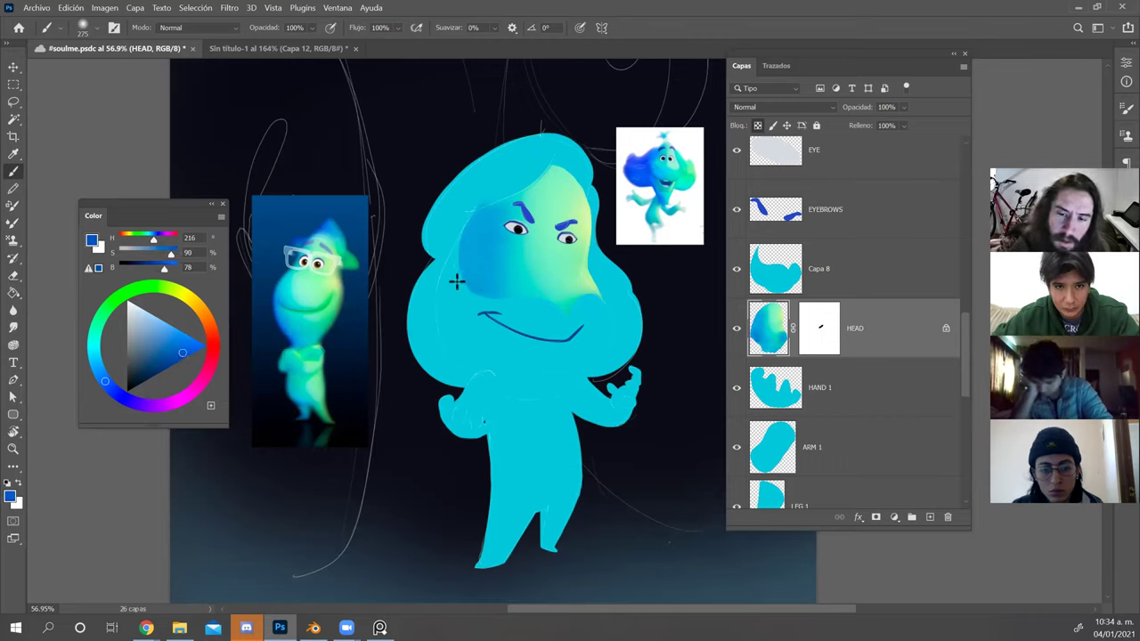
{"action": "left_click_drag", "start_coordinate": [456, 281], "coordinate": [467, 310]}
{"action": "left_click_drag", "start_coordinate": [474, 253], "coordinate": [447, 245]}
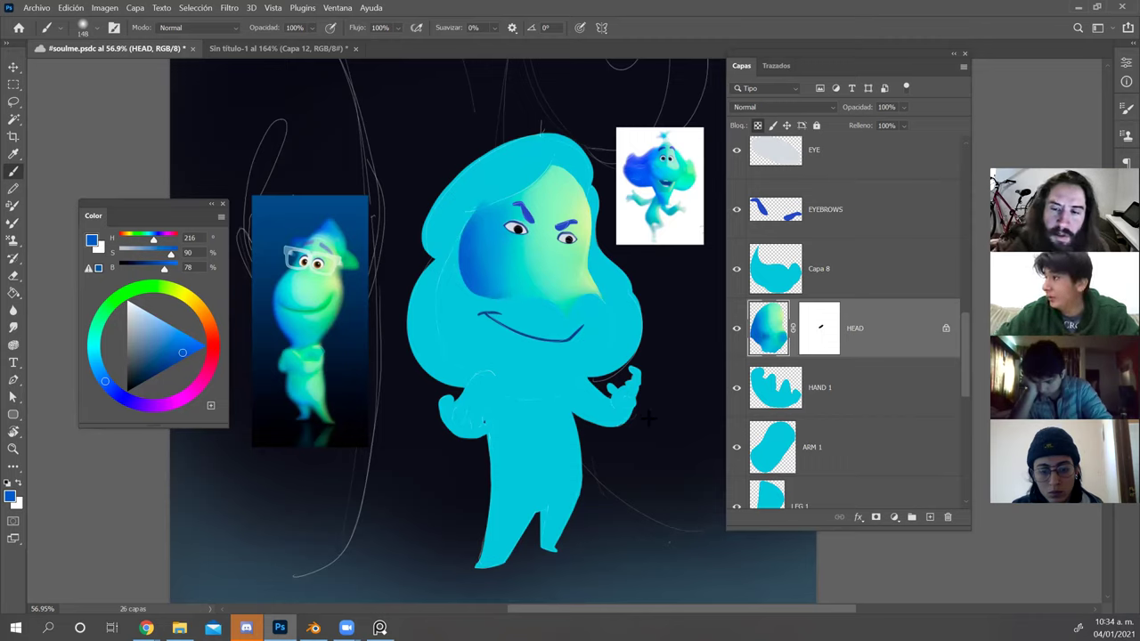
{"action": "left_click_drag", "start_coordinate": [497, 307], "coordinate": [504, 324]}
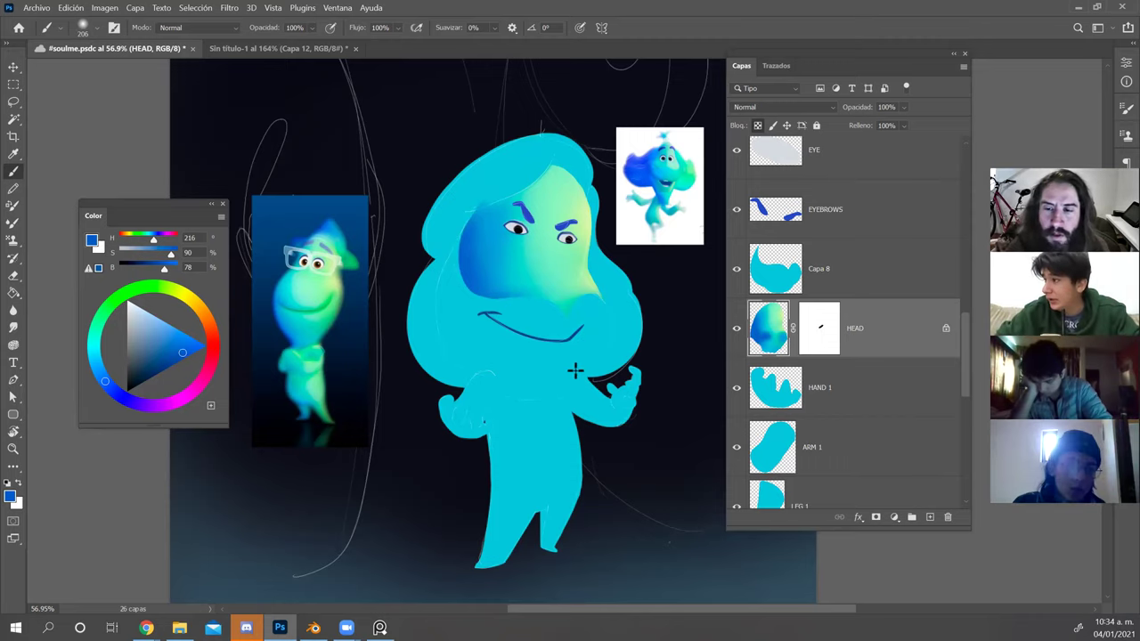
{"action": "key", "text": "v"}
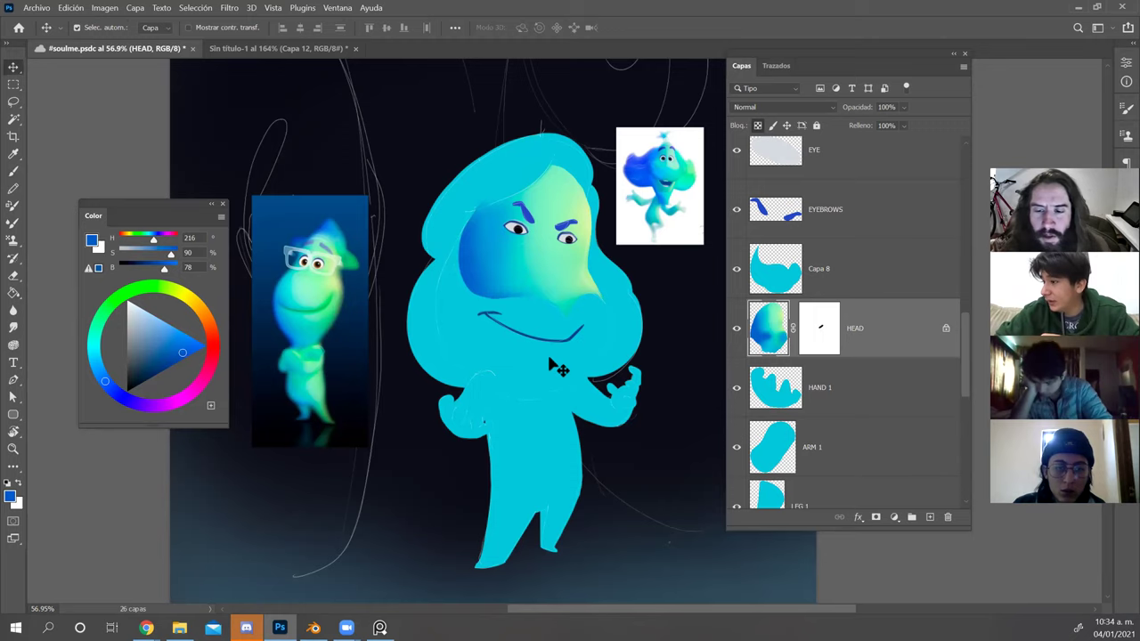
On the Capa 8 beard layer, paint the upper right green (H 116, S 43, B 91) and the left side blue (H 197, S 90, B 84).
{"action": "left_click", "coordinate": [559, 329]}
{"action": "key", "text": "b"}
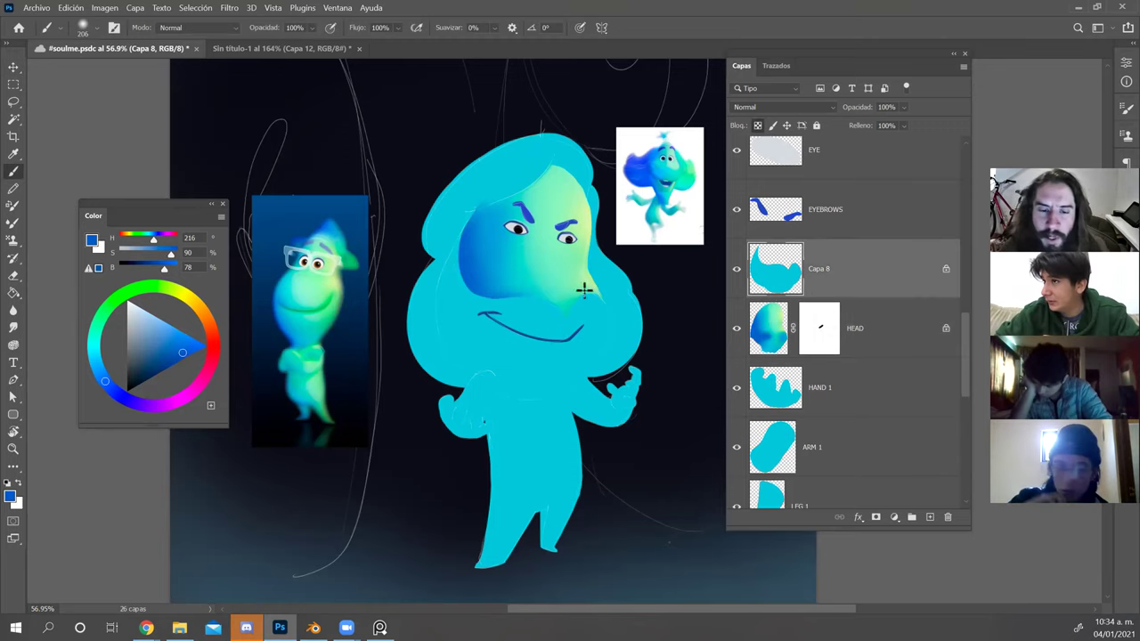
{"action": "left_click", "coordinate": [331, 299], "text": "alt"}
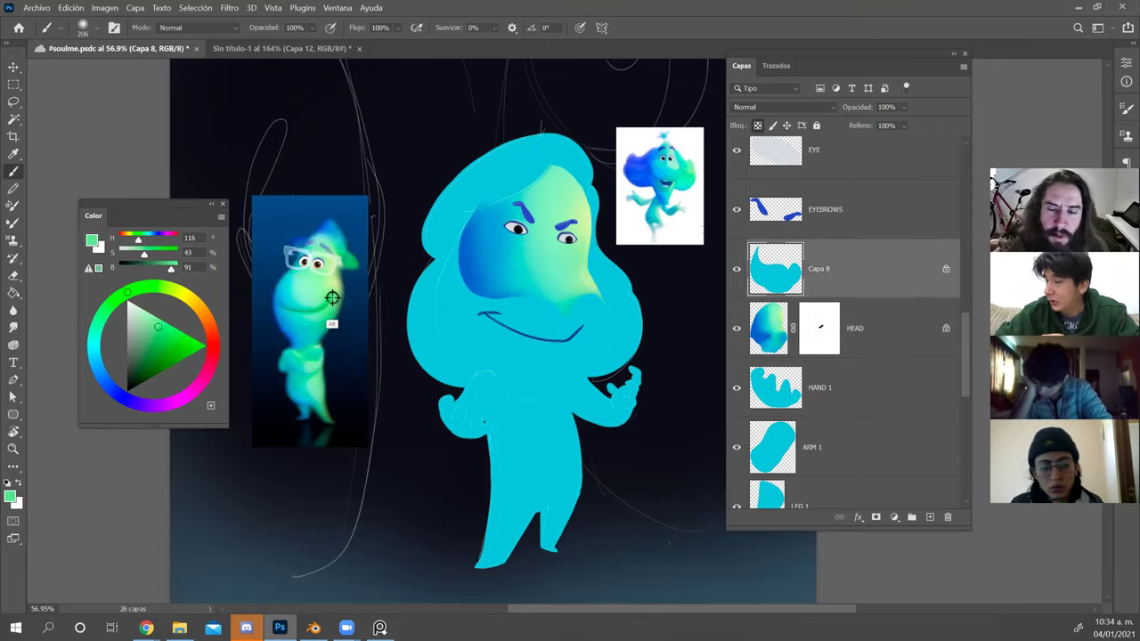
{"action": "left_click_drag", "start_coordinate": [610, 330], "coordinate": [601, 304]}
{"action": "key", "text": "ctrl+z"}
{"action": "right_click", "coordinate": [610, 322], "text": "alt"}
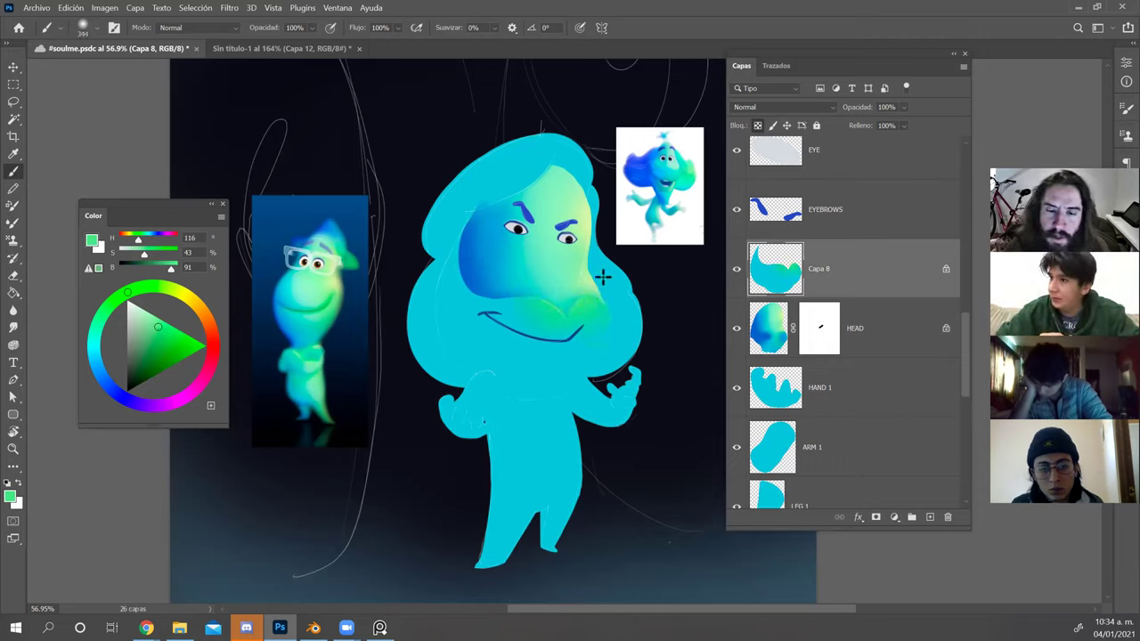
{"action": "left_click", "coordinate": [489, 244], "text": "alt"}
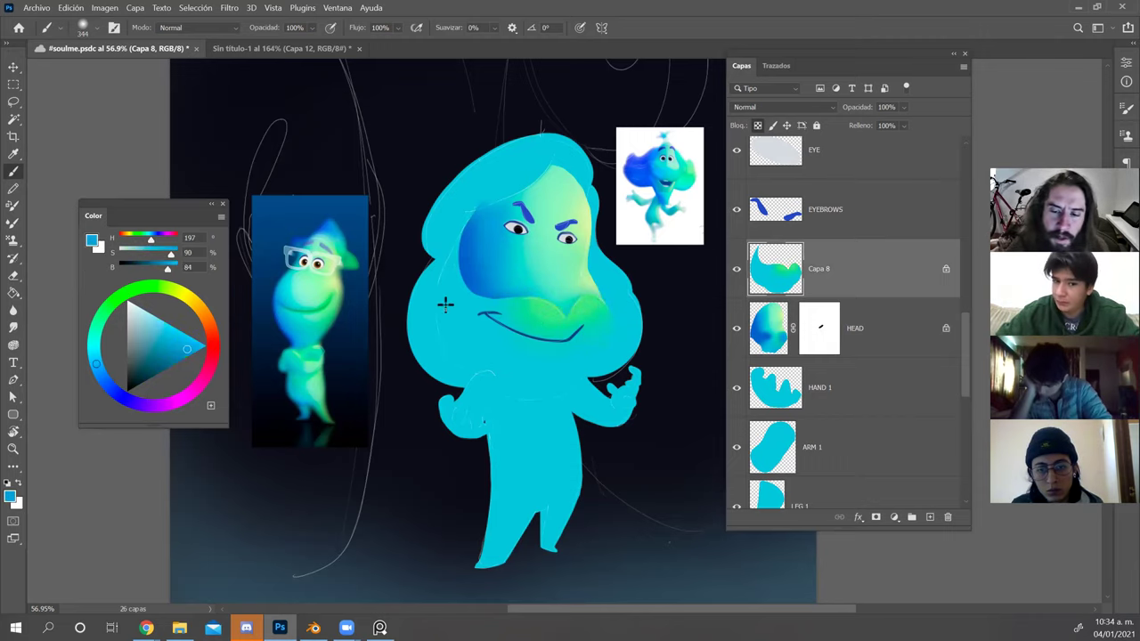
{"action": "left_click_drag", "start_coordinate": [445, 303], "coordinate": [438, 278]}
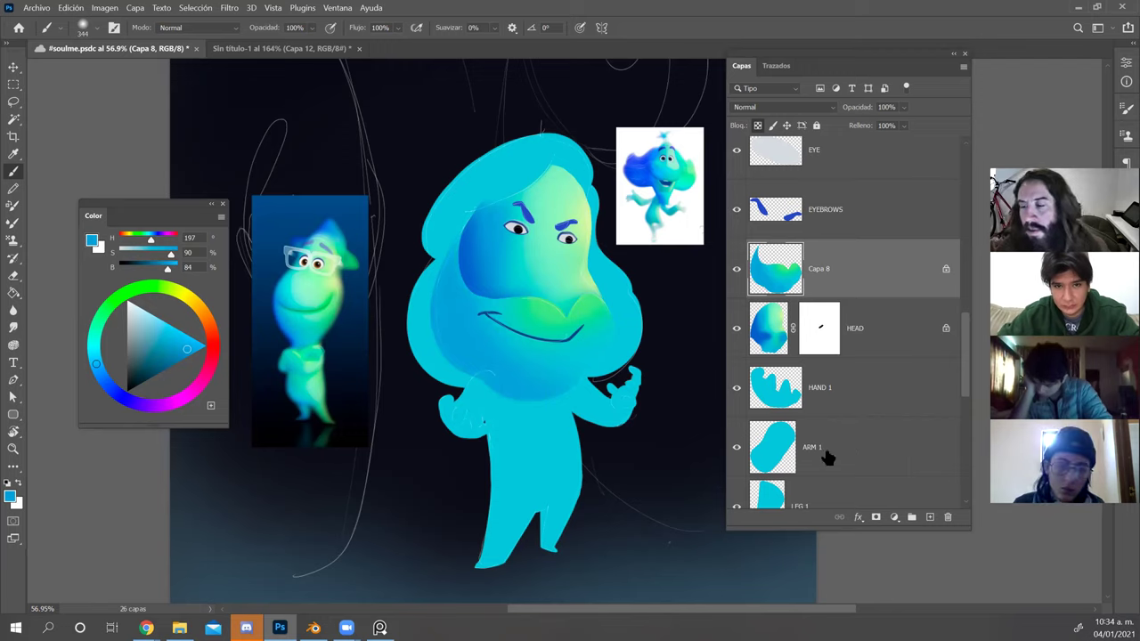
Move the ARM 1 and HAND 1 layers above Capa 8 in the layer order.
{"action": "left_click", "coordinate": [857, 460]}
{"action": "left_click", "coordinate": [876, 394], "text": "shift"}
{"action": "left_click_drag", "start_coordinate": [875, 400], "coordinate": [844, 294]}
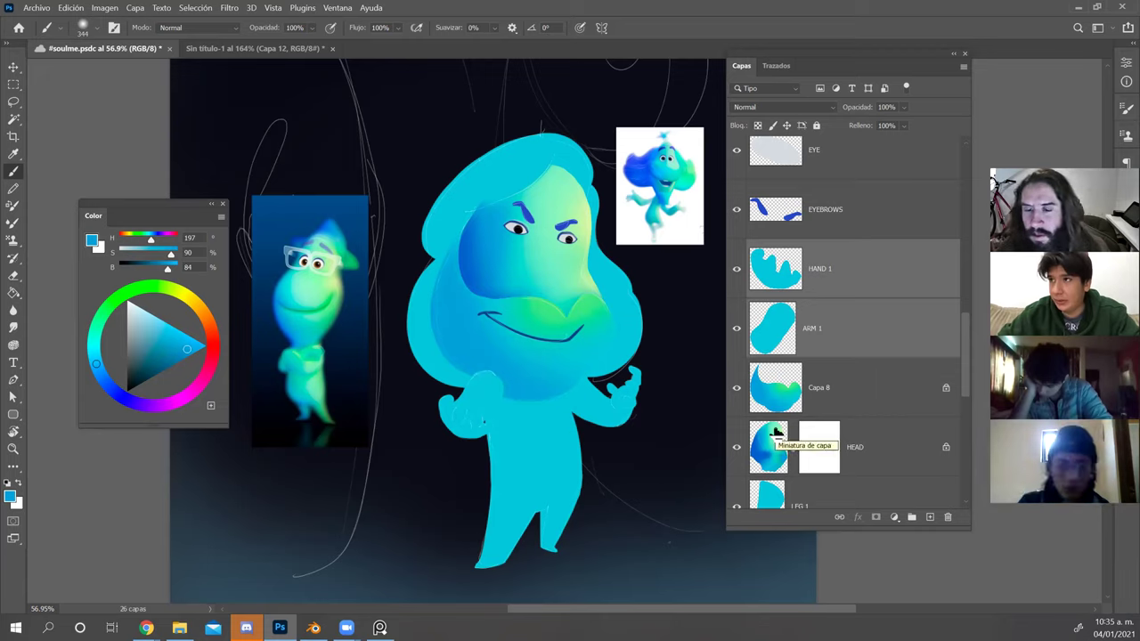
Shade the left and lower edges of the Capa 8 beard with the dark blue sampled from the eyebrow (H 231, S 73, B 75).
{"action": "key", "text": "v"}
{"action": "left_click", "coordinate": [481, 343]}
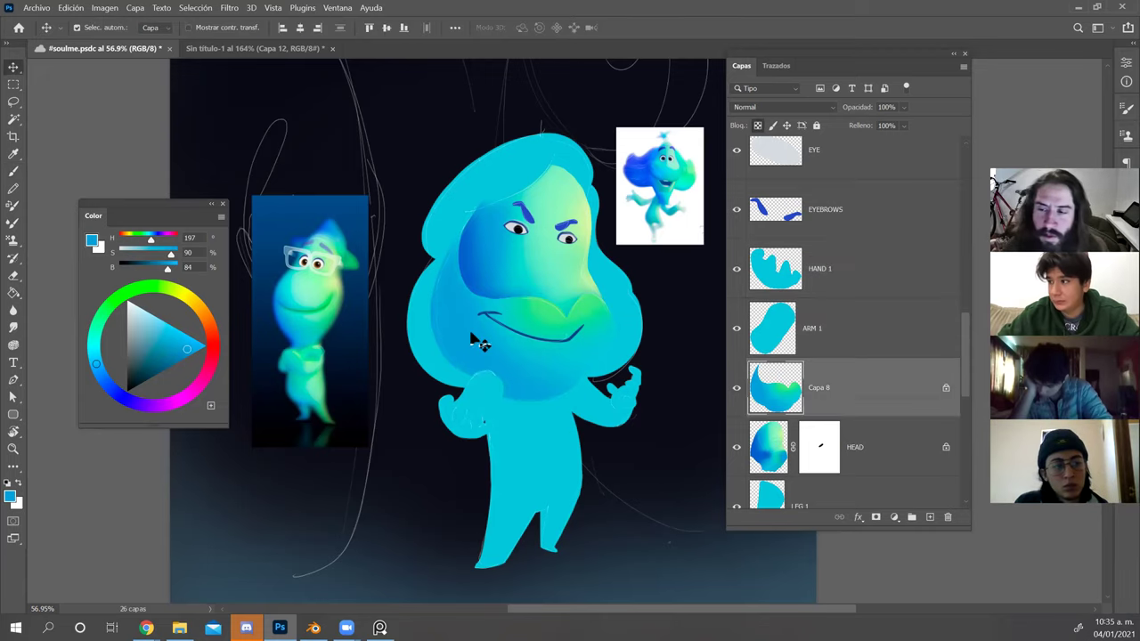
{"action": "key", "text": "b"}
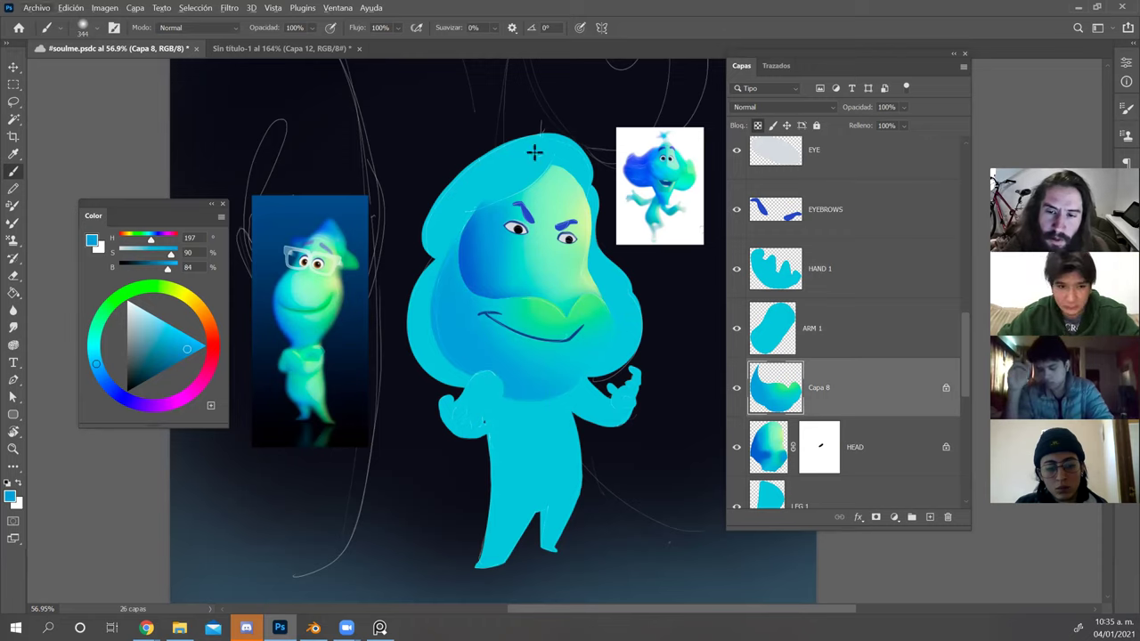
{"action": "left_click", "coordinate": [526, 217], "text": "alt"}
{"action": "mouse_move", "coordinate": [460, 405]}
{"action": "left_mouse_down"}
{"action": "mouse_move", "coordinate": [422, 308]}
{"action": "mouse_move", "coordinate": [433, 226]}
{"action": "left_mouse_up"}
{"action": "right_click", "coordinate": [542, 419], "text": "alt"}
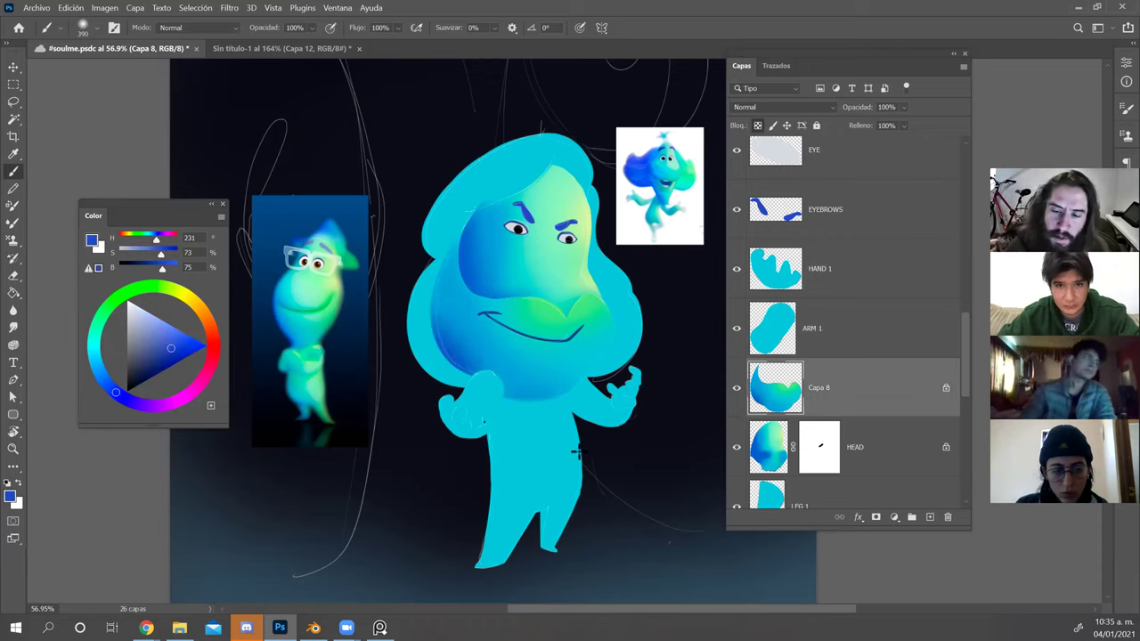
{"action": "left_click_drag", "start_coordinate": [479, 419], "coordinate": [653, 415]}
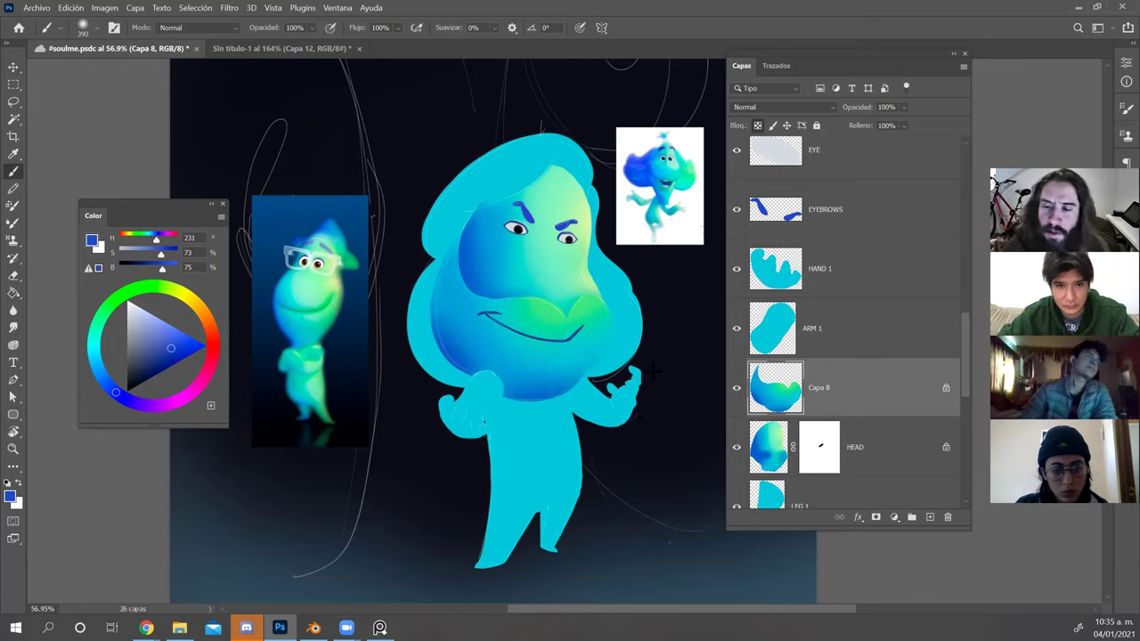
{"action": "right_click", "coordinate": [517, 387], "text": "alt"}
{"action": "left_click_drag", "start_coordinate": [511, 428], "coordinate": [506, 397]}
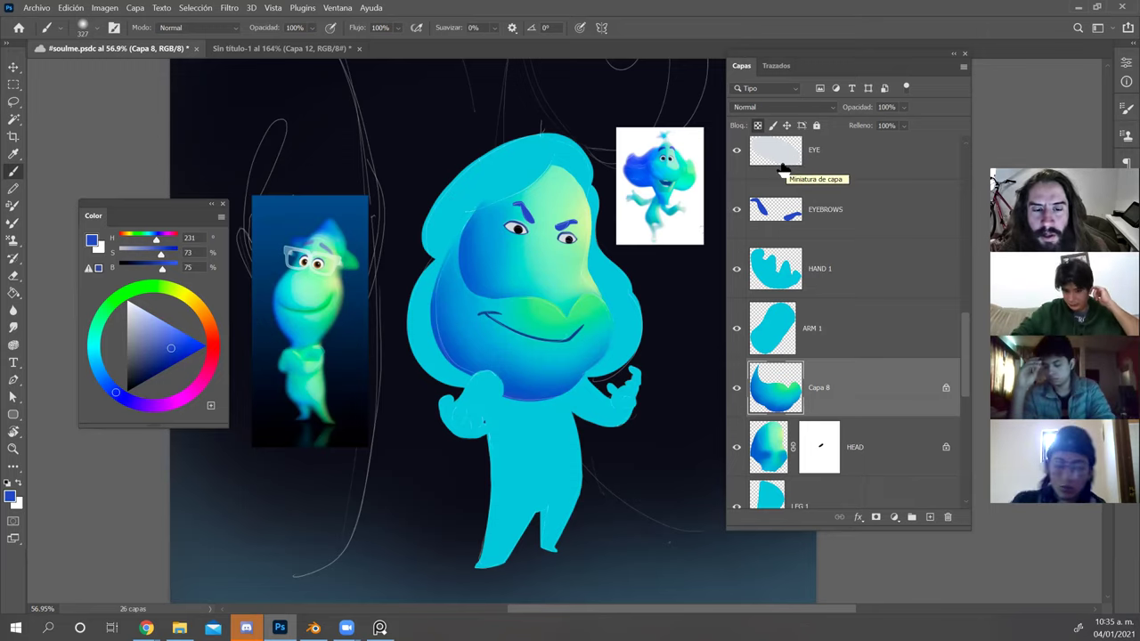
Soften the HEAD layer with its transparency unlocked, using a Gaussian Blur of 8.6 pixels radius.
{"action": "key", "text": "v"}
{"action": "left_click_drag", "start_coordinate": [585, 283], "coordinate": [594, 278]}
{"action": "left_click", "coordinate": [224, 8]}
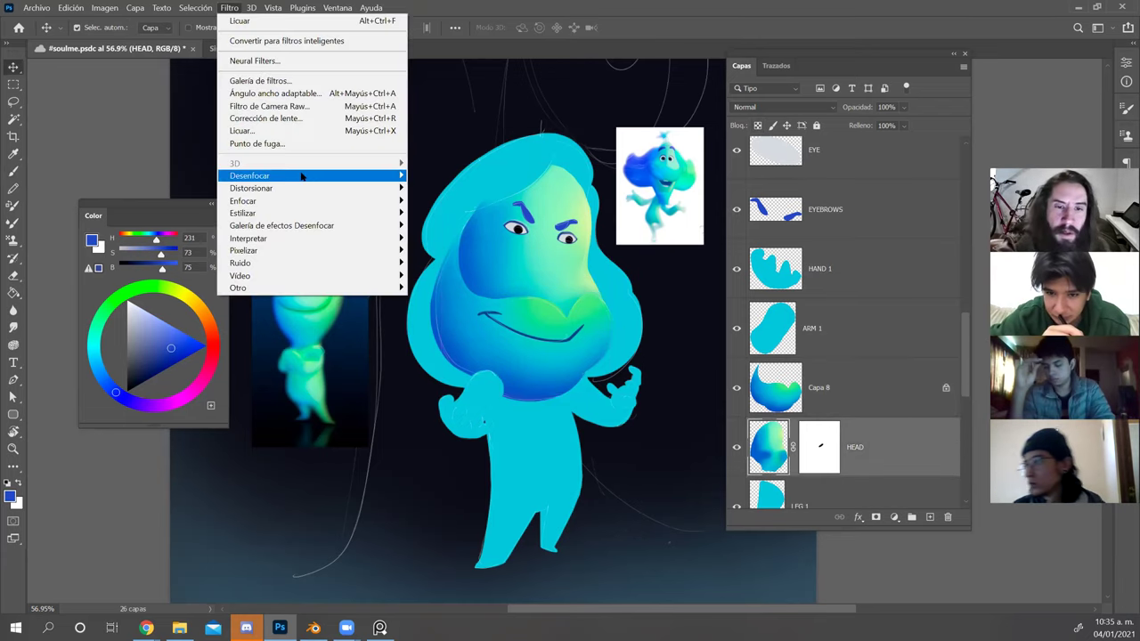
{"action": "mouse_move", "coordinate": [392, 177]}
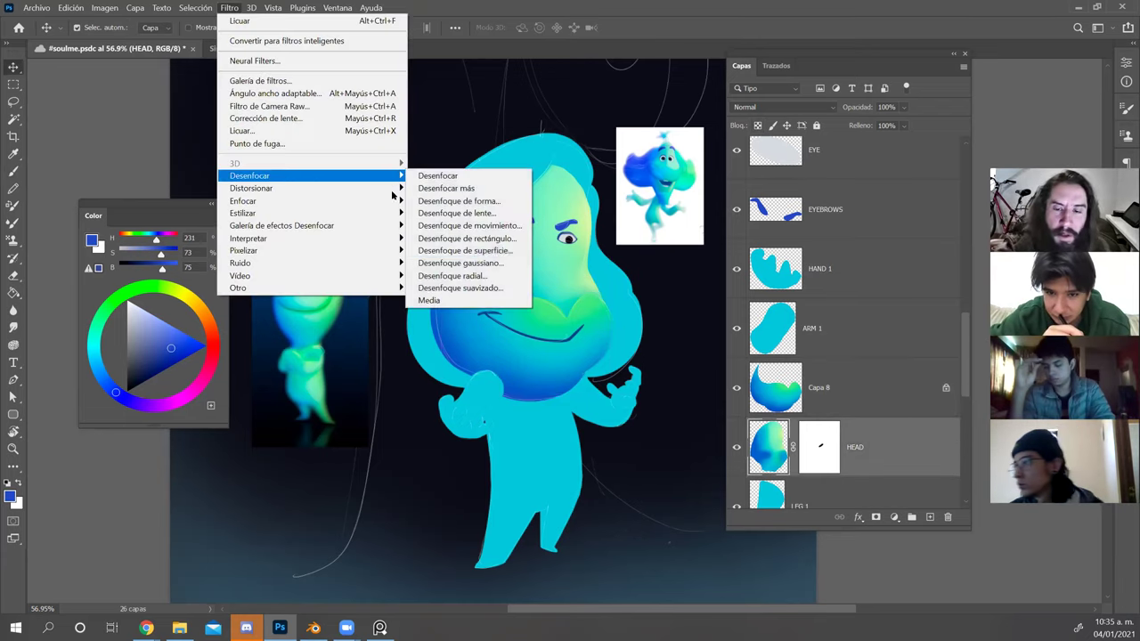
{"action": "left_click", "coordinate": [496, 264]}
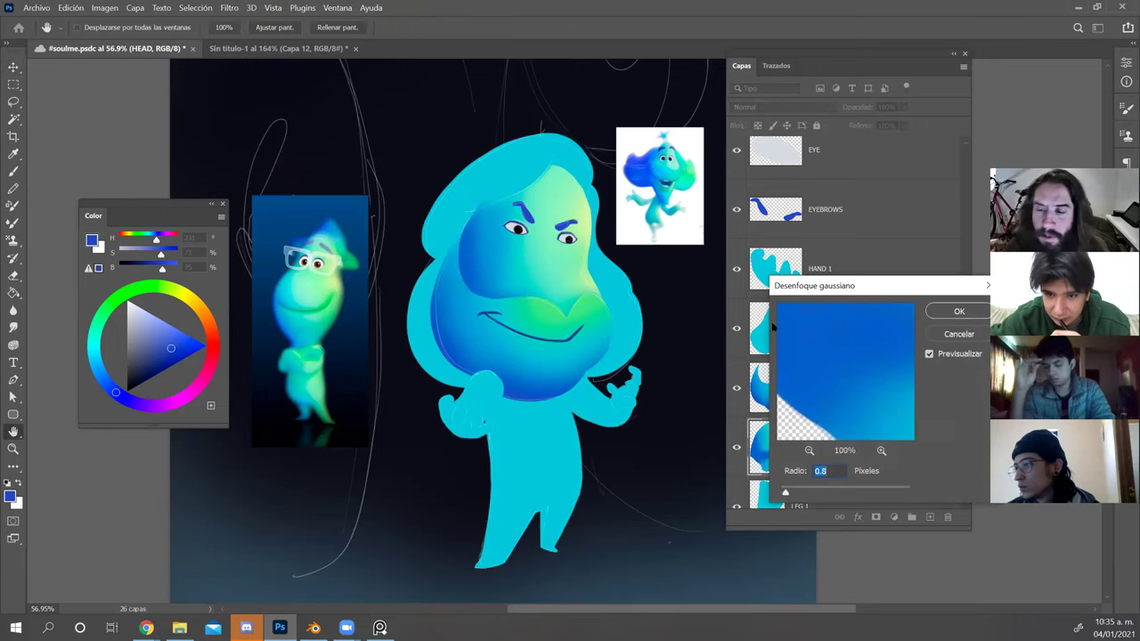
{"action": "left_click_drag", "start_coordinate": [786, 492], "coordinate": [807, 495]}
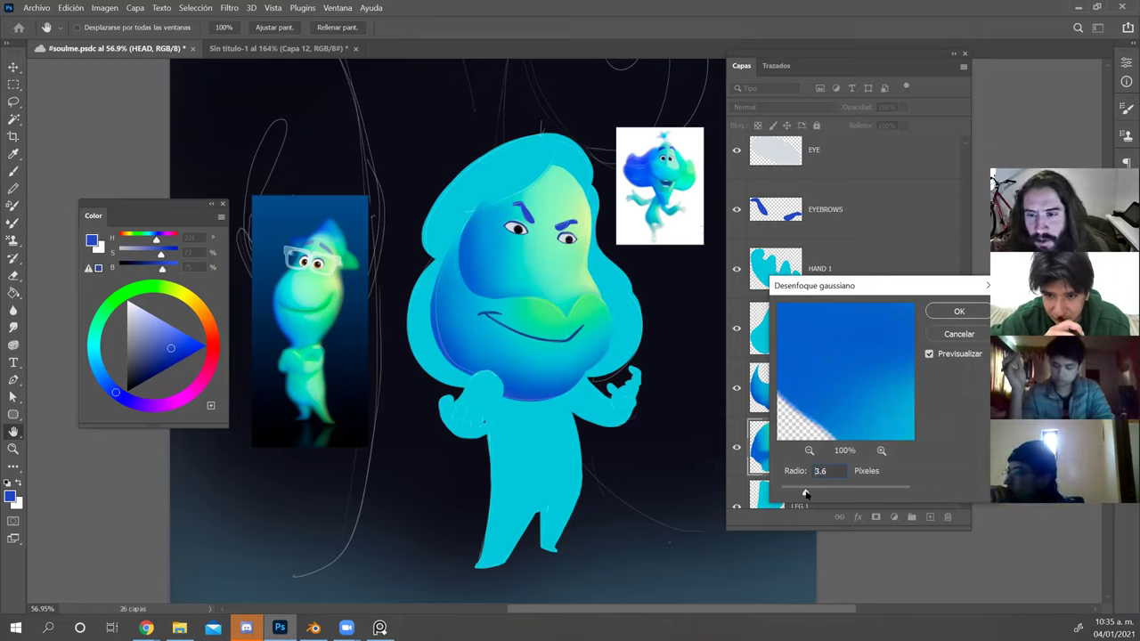
{"action": "left_click_drag", "start_coordinate": [809, 495], "coordinate": [826, 494]}
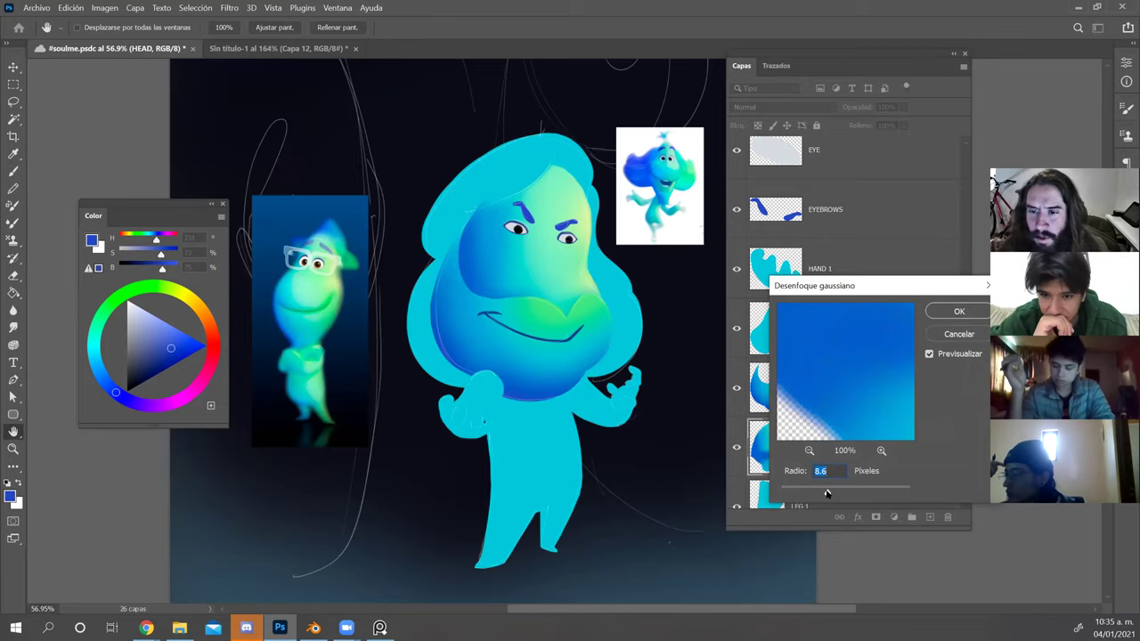
{"action": "left_click", "coordinate": [959, 312]}
Apply a Gaussian Blur of 8.6 pixels radius to the Capa 8 beard layer.
{"action": "key", "text": "v"}
{"action": "left_click", "coordinate": [594, 381]}
{"action": "key", "text": "slash"}
{"action": "left_click", "coordinate": [231, 7]}
{"action": "mouse_move", "coordinate": [297, 175]}
{"action": "left_click", "coordinate": [472, 263]}
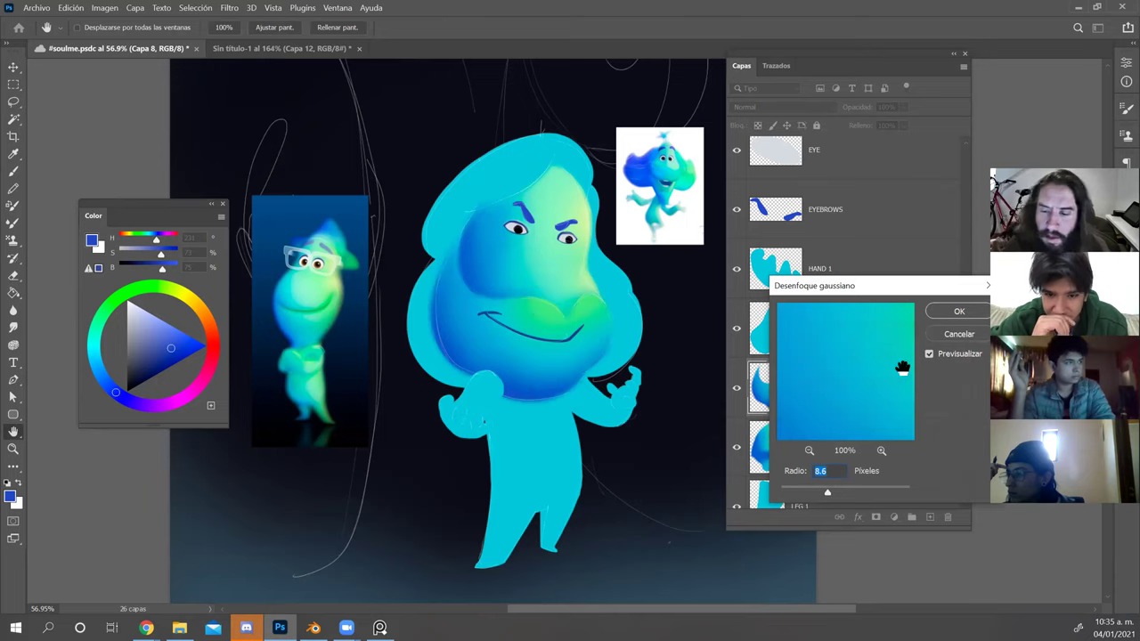
{"action": "left_click", "coordinate": [959, 312]}
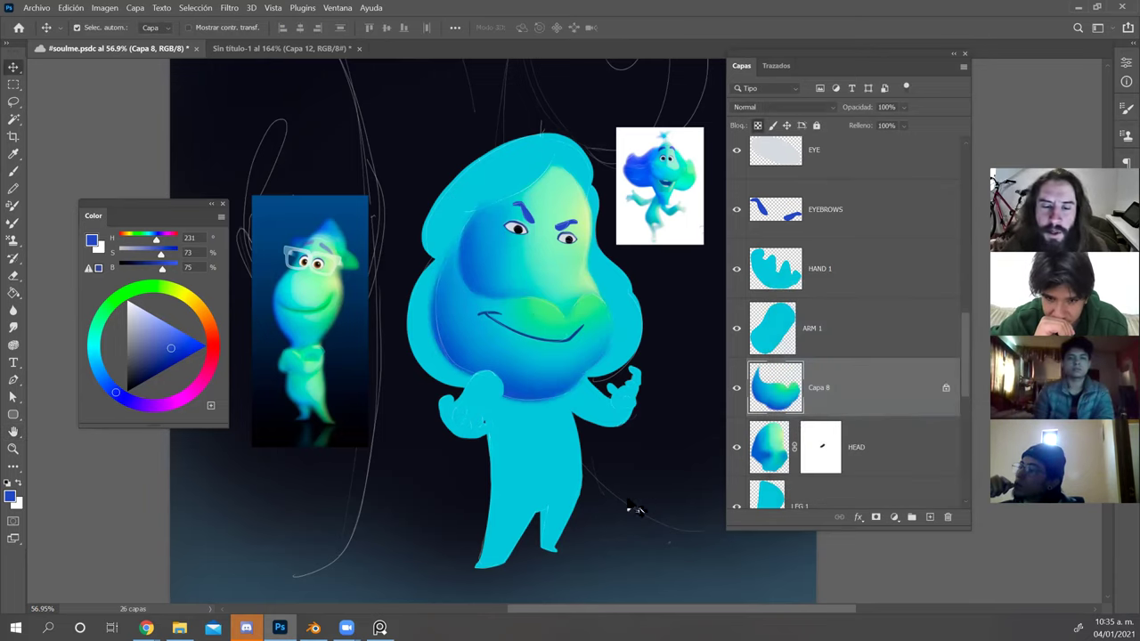
Deepen the beard's lower right and left edges with dark blue, reducing the soft brush from about 119 to 67 px.
{"action": "key", "text": "b"}
{"action": "left_click_drag", "start_coordinate": [557, 409], "coordinate": [527, 413]}
{"action": "left_click", "coordinate": [597, 372]}
{"action": "left_click_drag", "start_coordinate": [599, 370], "coordinate": [581, 369]}
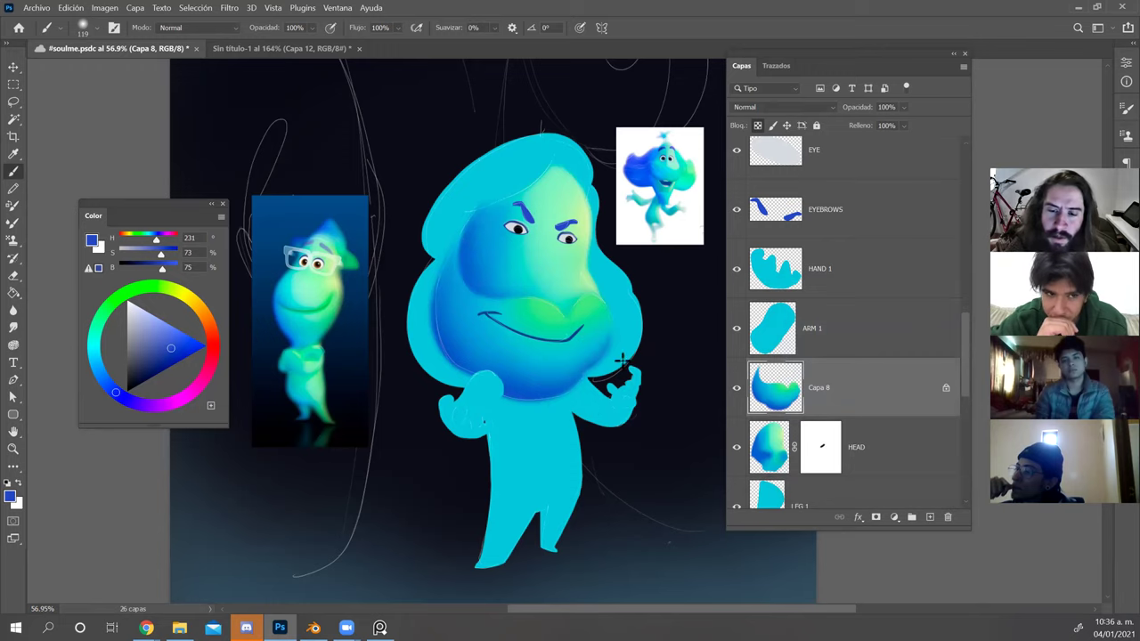
{"action": "left_click_drag", "start_coordinate": [442, 244], "coordinate": [429, 245]}
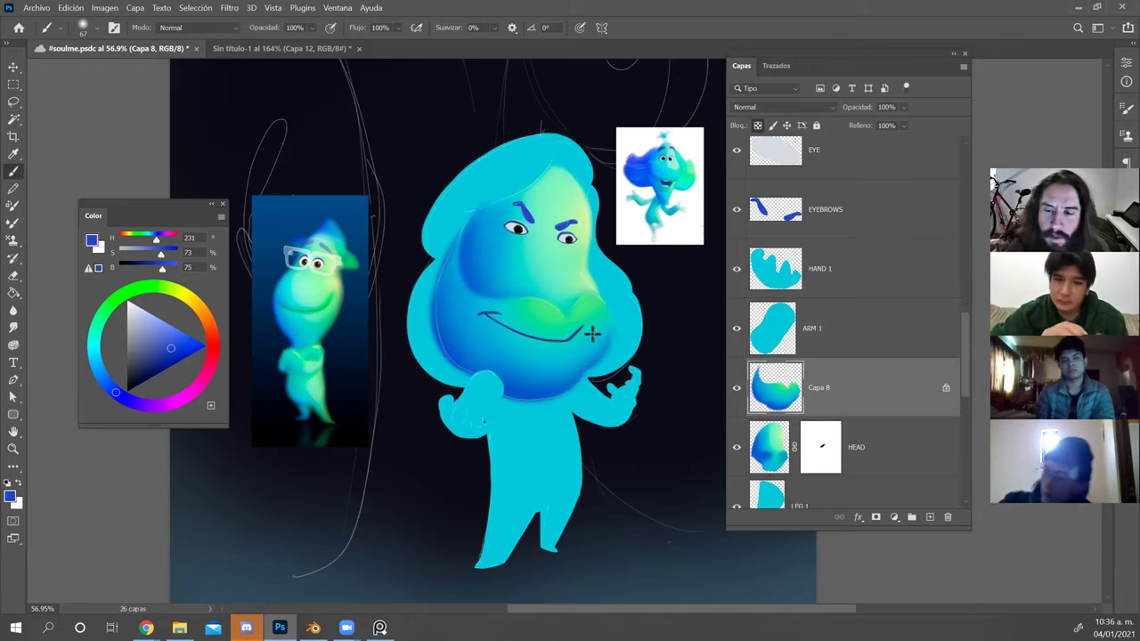
On the HEAD layer, blend green sampled from the beard (H 119, S 41, B 90) along the face's border above the mouth.
{"action": "left_click", "coordinate": [689, 174], "text": "alt"}
{"action": "mouse_move", "coordinate": [438, 255]}
{"action": "left_mouse_down"}
{"action": "mouse_move", "coordinate": [497, 255]}
{"action": "mouse_move", "coordinate": [481, 264]}
{"action": "left_mouse_up"}
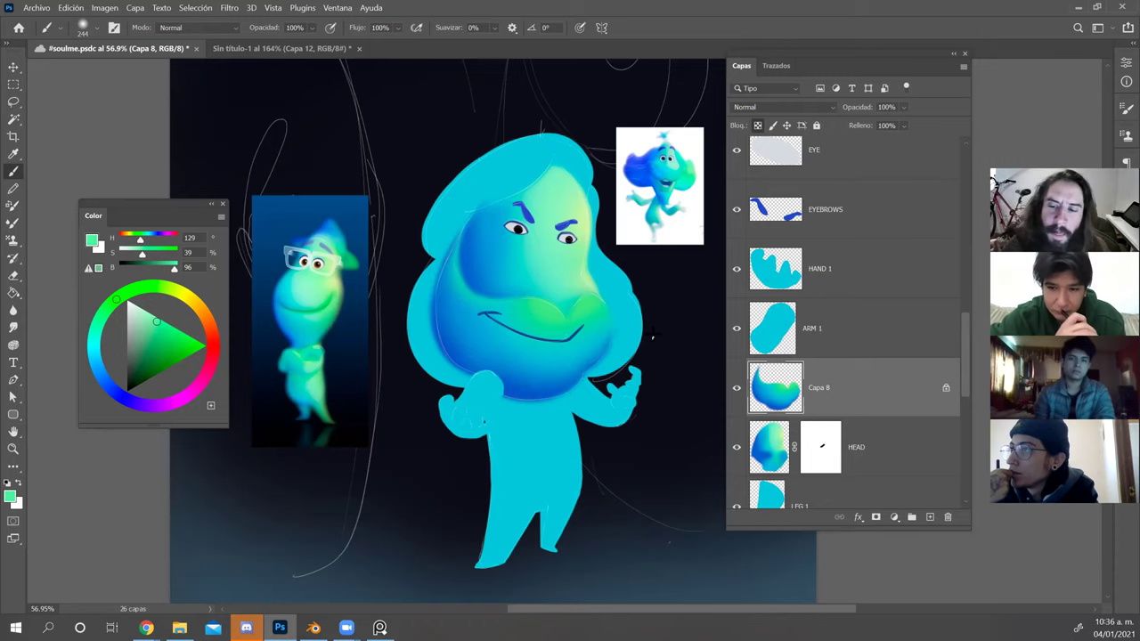
{"action": "left_click", "coordinate": [586, 309], "text": "alt"}
{"action": "left_click", "coordinate": [590, 300], "text": "ctrl"}
{"action": "left_click", "coordinate": [583, 308], "text": "alt"}
{"action": "left_click_drag", "start_coordinate": [588, 322], "coordinate": [588, 313]}
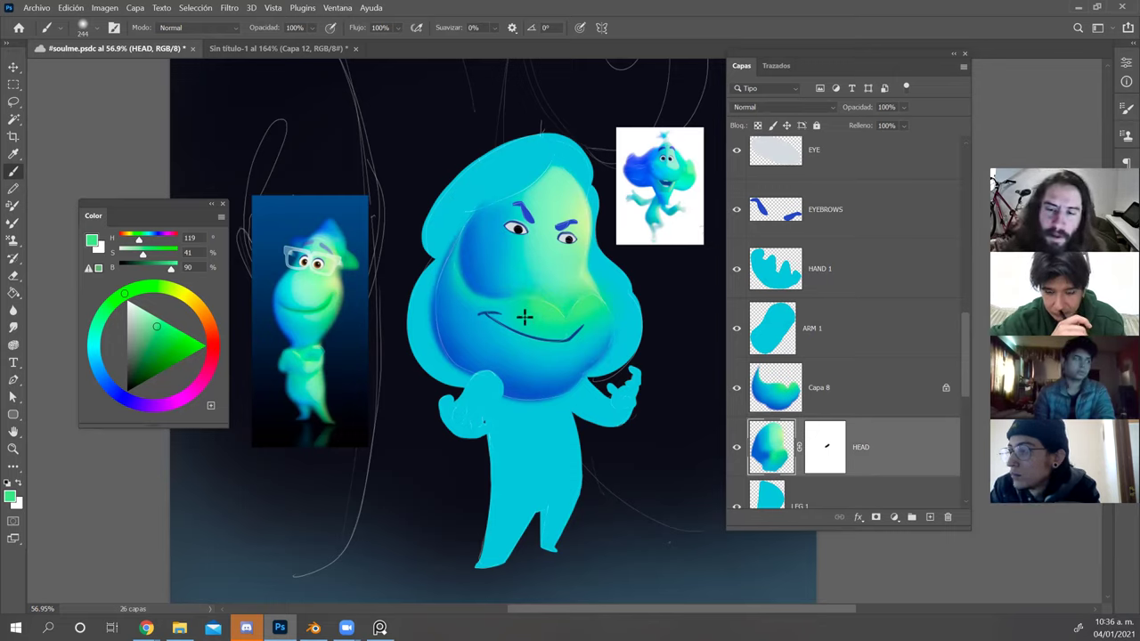
{"action": "left_click_drag", "start_coordinate": [551, 306], "coordinate": [530, 311]}
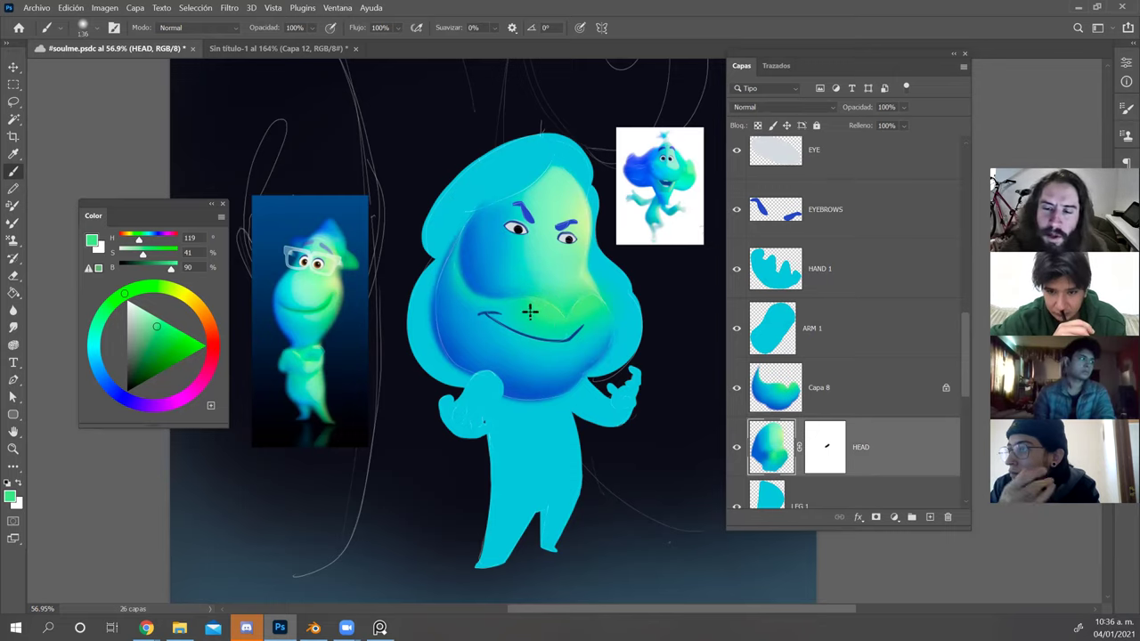
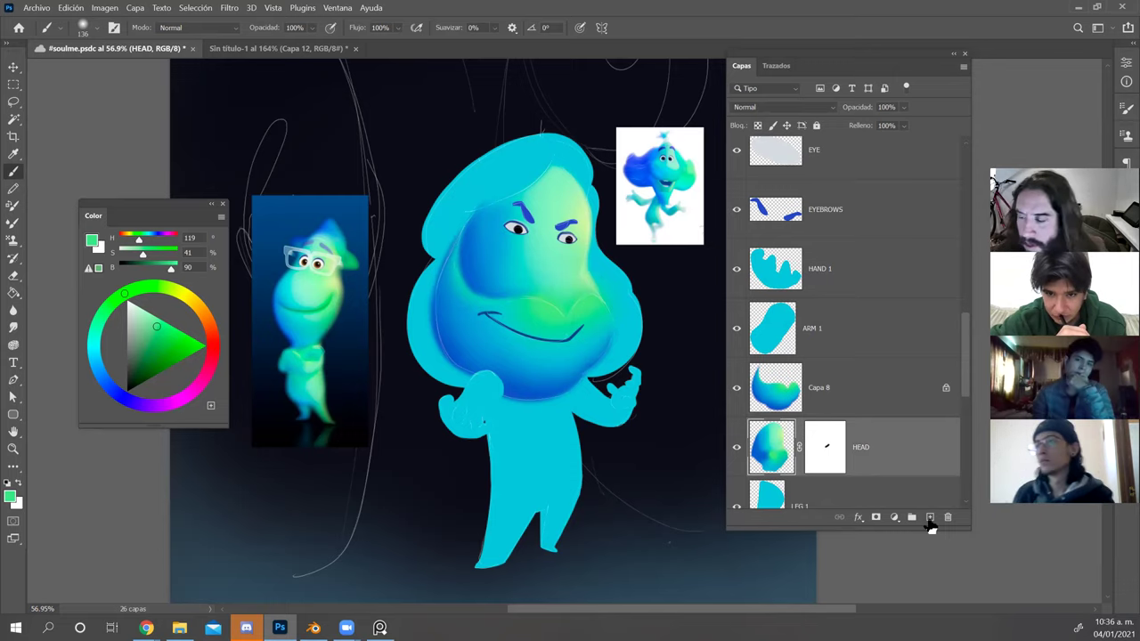
Add a new layer above HEAD and try a mouth shadow in blue sampled from the reference (H 221, S 84, B 73), undoing the strokes.
{"action": "left_click", "coordinate": [929, 517]}
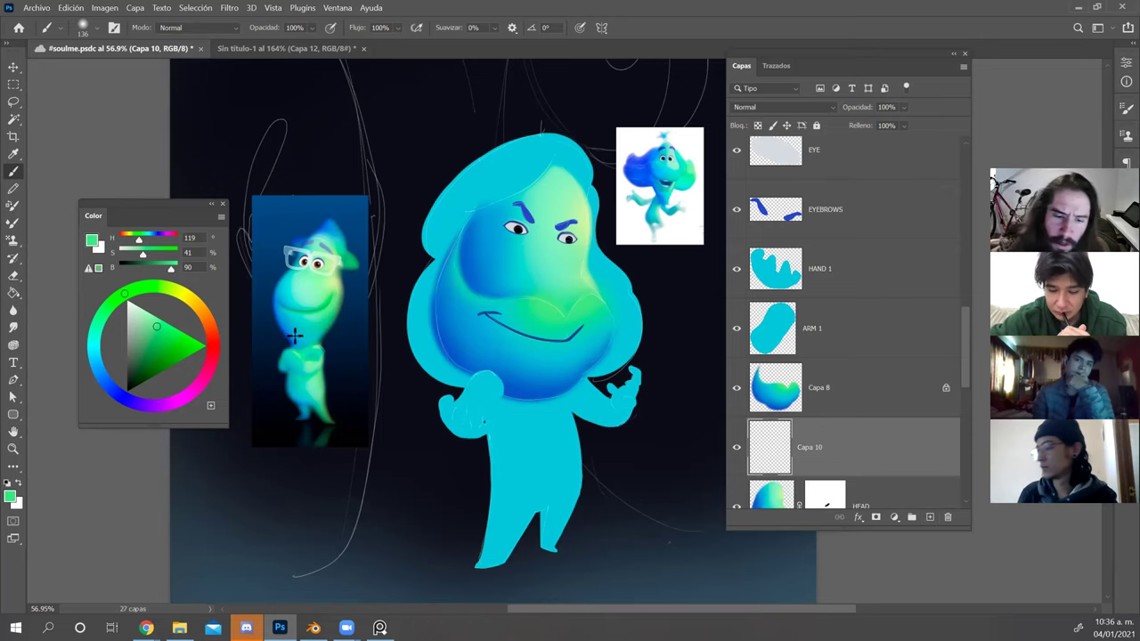
{"action": "left_click", "coordinate": [307, 251], "text": "alt"}
{"action": "mouse_move", "coordinate": [523, 317]}
{"action": "left_mouse_down"}
{"action": "mouse_move", "coordinate": [569, 337]}
{"action": "mouse_move", "coordinate": [523, 359]}
{"action": "left_mouse_up"}
{"action": "left_click_drag", "start_coordinate": [493, 317], "coordinate": [564, 333]}
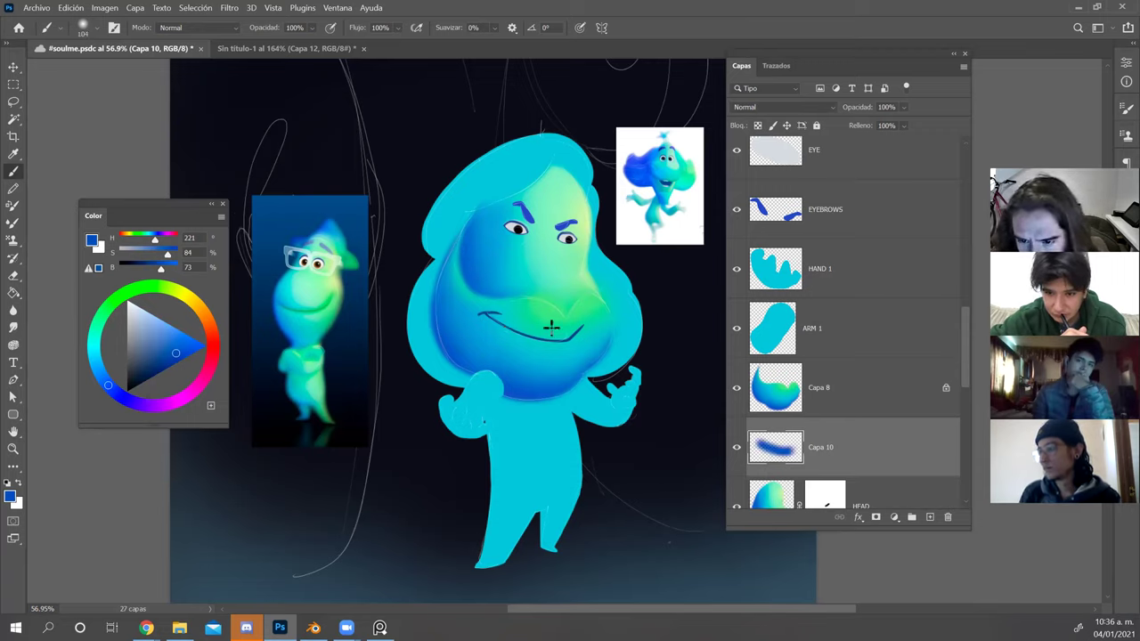
{"action": "key", "text": "ctrl+z"}
{"action": "key", "text": "ctrl+z"}
{"action": "key", "text": "ctrl+z"}
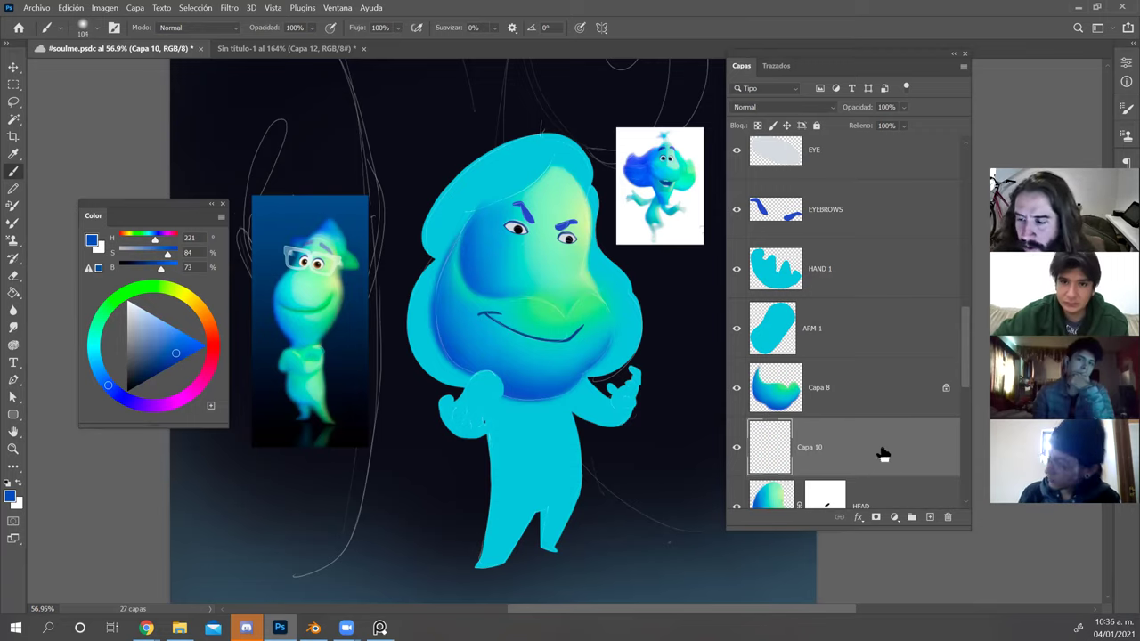
Move the Capa 10 layer above Capa 8 and paint a soft blue shadow along the smile and around its right corner.
{"action": "left_click_drag", "start_coordinate": [883, 454], "coordinate": [875, 379]}
{"action": "left_click_drag", "start_coordinate": [499, 322], "coordinate": [551, 336]}
{"action": "key", "text": "ctrl+z"}
{"action": "mouse_move", "coordinate": [489, 319]}
{"action": "left_mouse_down"}
{"action": "mouse_move", "coordinate": [559, 337]}
{"action": "mouse_move", "coordinate": [601, 308]}
{"action": "left_mouse_up"}
{"action": "key", "text": "ctrl+shift+z"}
{"action": "key", "text": "ctrl+z"}
{"action": "left_click_drag", "start_coordinate": [567, 350], "coordinate": [584, 329]}
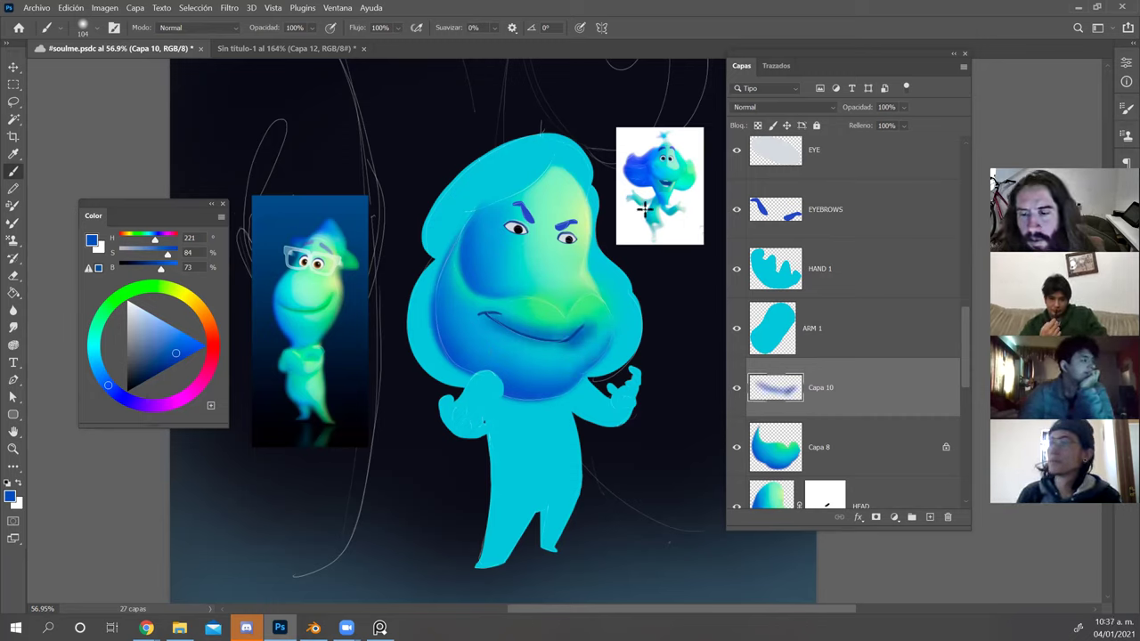
Trim the excess mouth shadow on Capa 10 with a soft round eraser of about 41 to 64 px.
{"action": "key", "text": "e"}
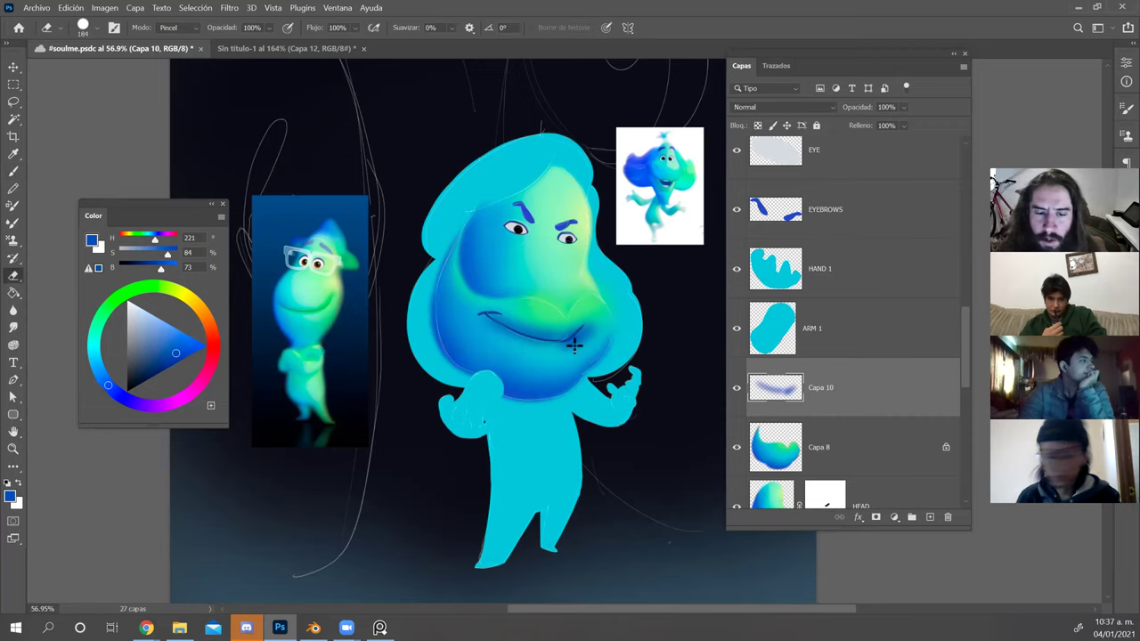
{"action": "mouse_move", "coordinate": [562, 350]}
{"action": "left_mouse_down"}
{"action": "mouse_move", "coordinate": [592, 330]}
{"action": "mouse_move", "coordinate": [588, 351]}
{"action": "mouse_move", "coordinate": [578, 341]}
{"action": "left_mouse_up"}
{"action": "key", "text": "ctrl+z"}
{"action": "right_click", "coordinate": [568, 361]}
{"action": "left_click", "coordinate": [566, 357]}
{"action": "right_click", "coordinate": [619, 315]}
{"action": "double_click", "coordinate": [833, 339]}
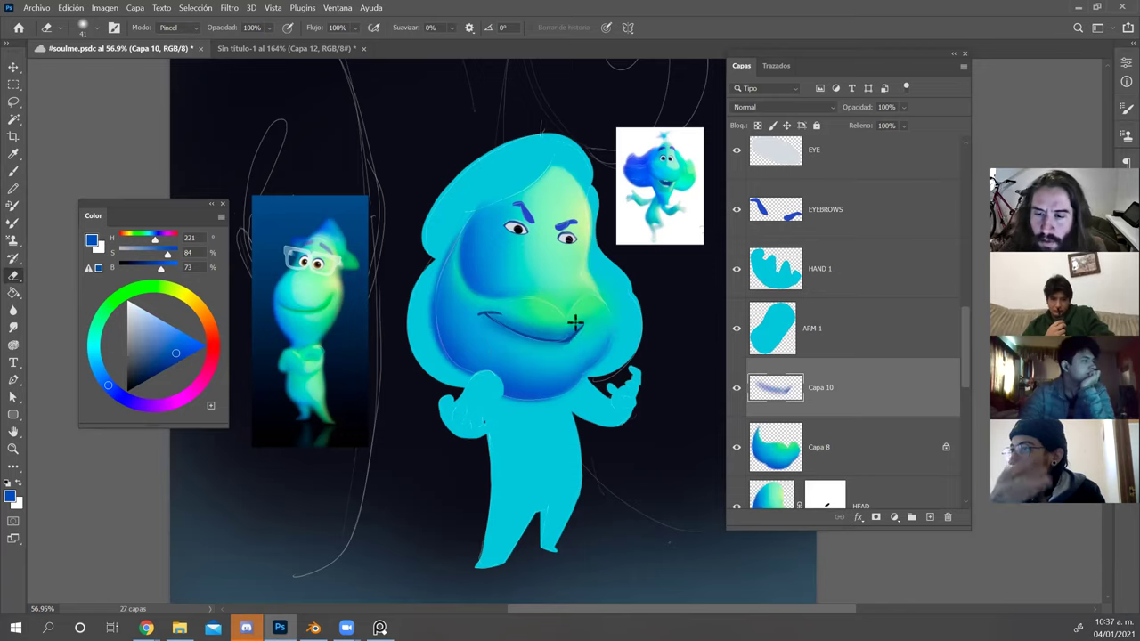
{"action": "left_click_drag", "start_coordinate": [473, 309], "coordinate": [474, 310]}
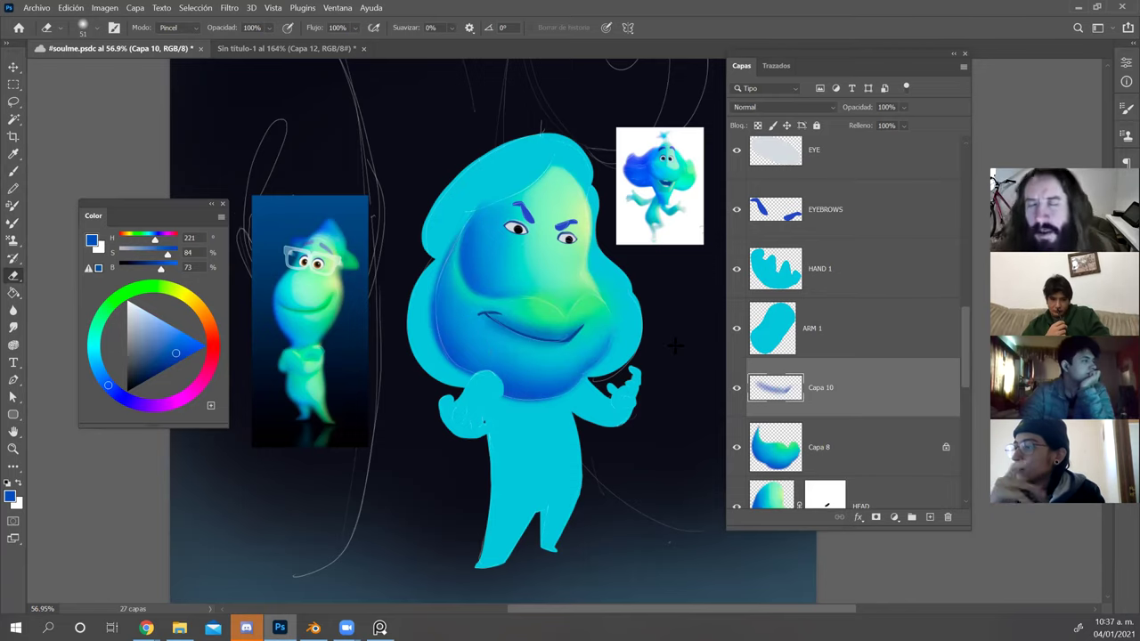
{"action": "mouse_move", "coordinate": [543, 321]}
{"action": "left_mouse_down"}
{"action": "mouse_move", "coordinate": [528, 322]}
{"action": "mouse_move", "coordinate": [543, 318]}
{"action": "left_mouse_up"}
{"action": "right_click", "coordinate": [538, 315]}
{"action": "left_click", "coordinate": [506, 278]}
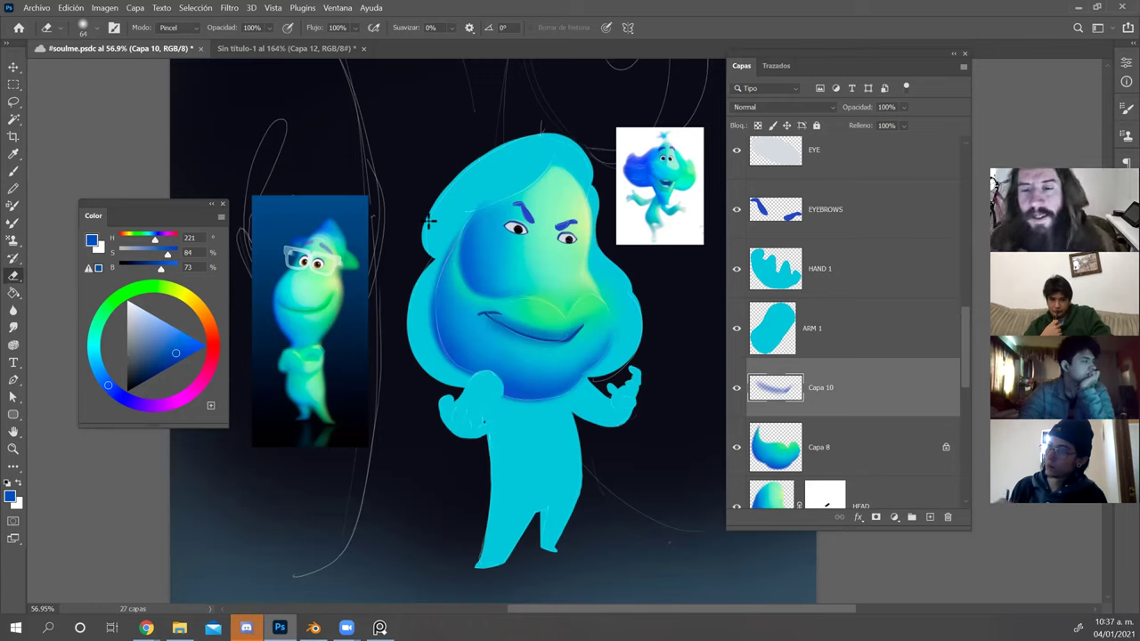
Select the HAIR layer, lock its transparent pixels, and try green strokes (H 148, S 83, B 80) on the hair beside the cheek, undoing them.
{"action": "key", "text": "v"}
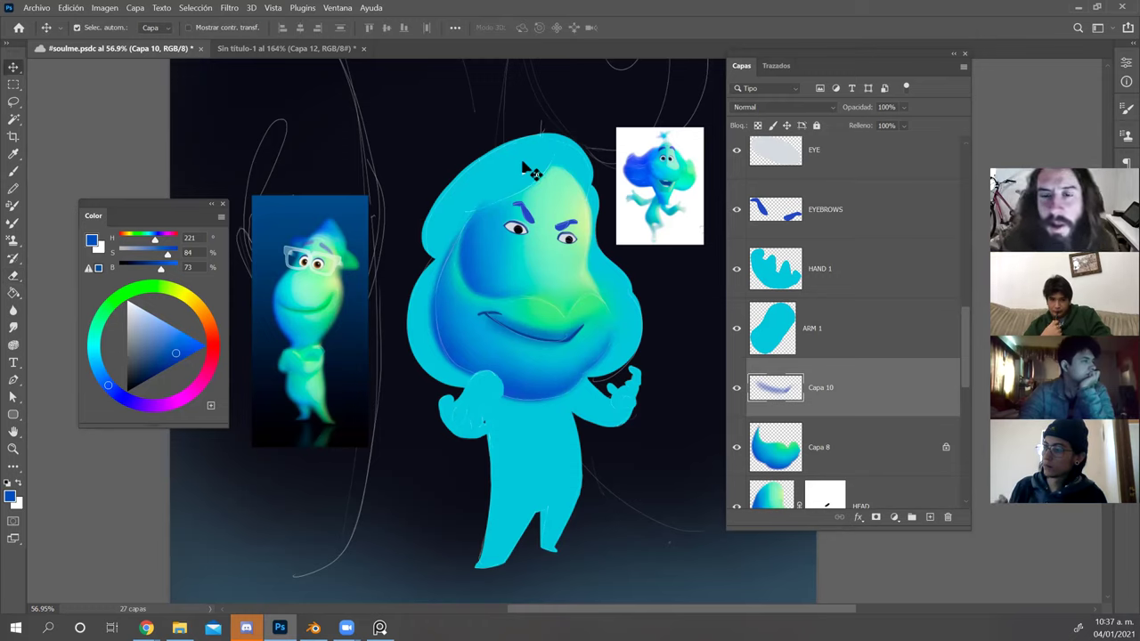
{"action": "left_click", "coordinate": [532, 178], "text": "ctrl"}
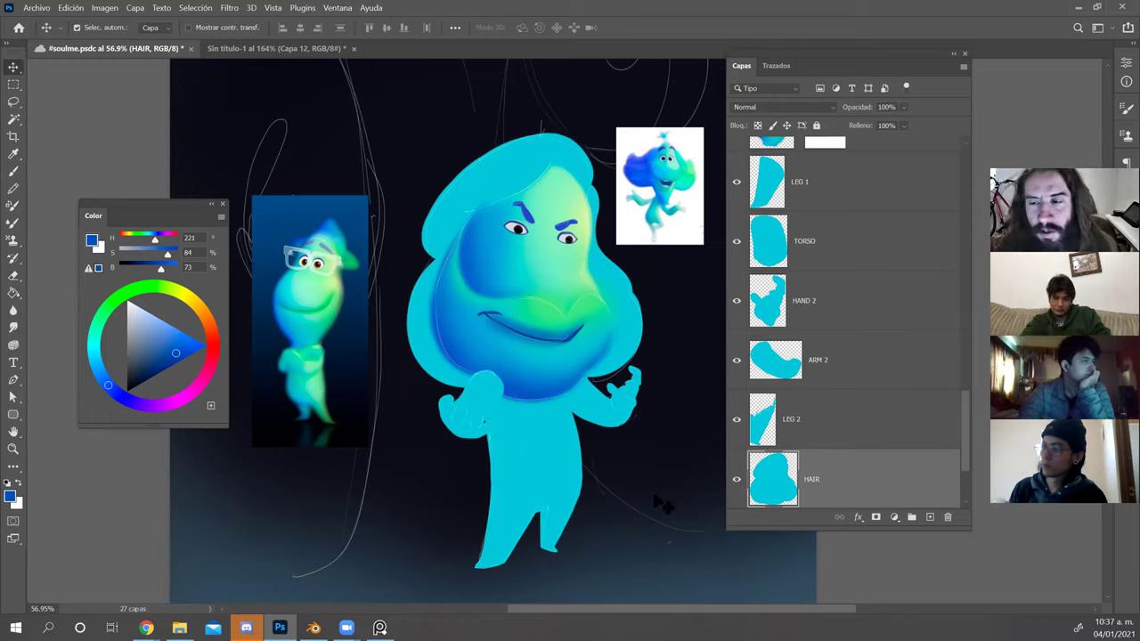
{"action": "left_click", "coordinate": [758, 124]}
{"action": "key", "text": "b"}
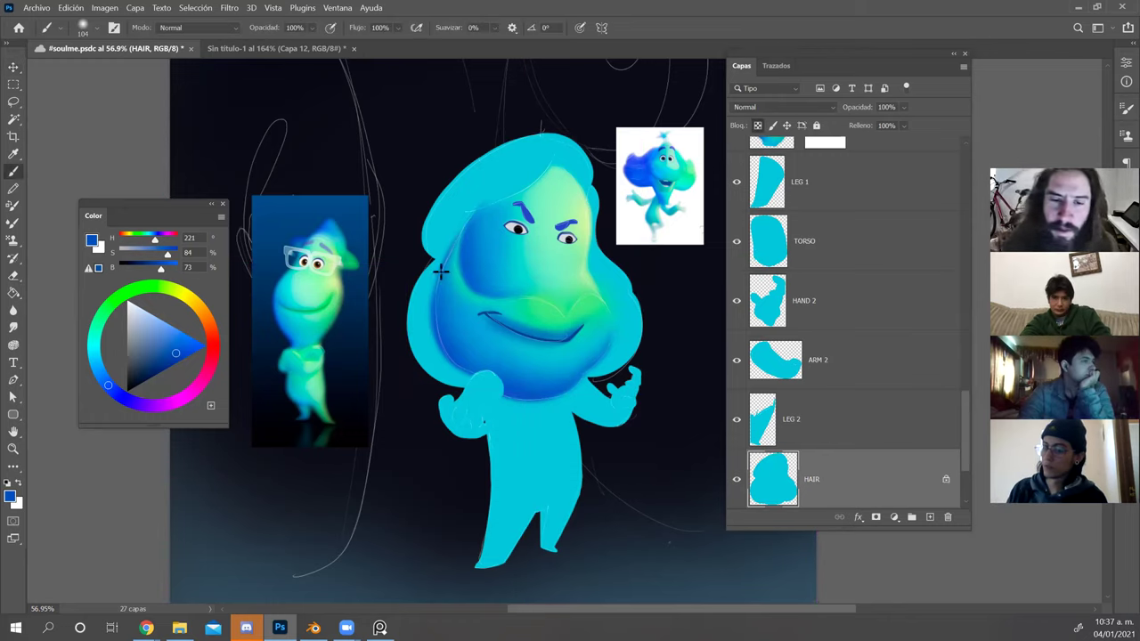
{"action": "left_click", "coordinate": [349, 271], "text": "alt"}
{"action": "left_click", "coordinate": [180, 349]}
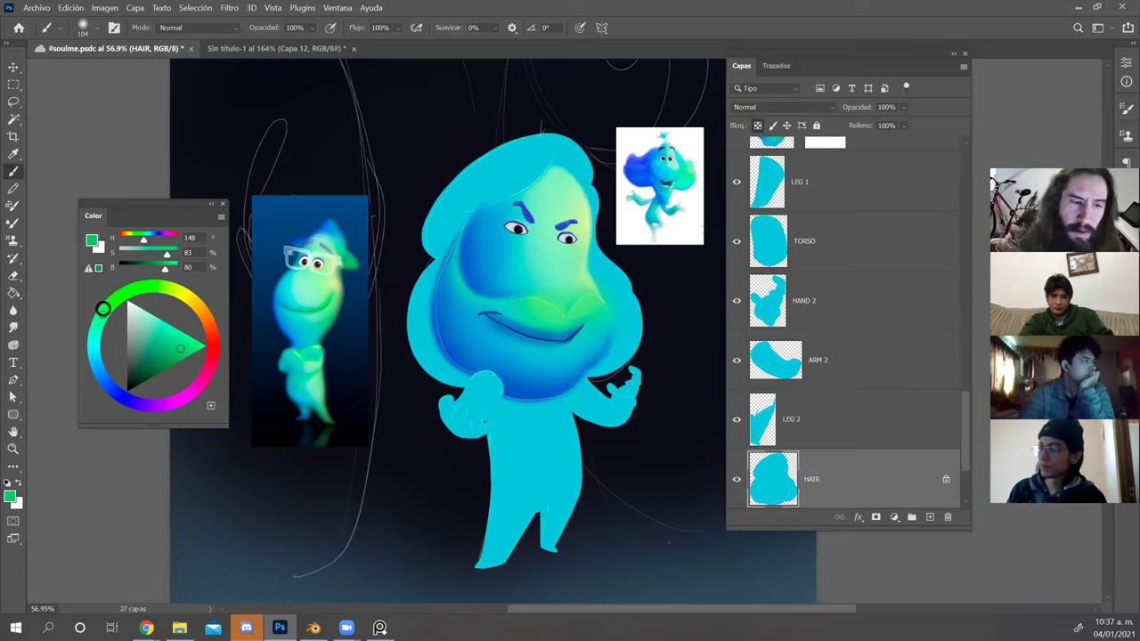
{"action": "left_click_drag", "start_coordinate": [614, 259], "coordinate": [624, 272]}
{"action": "left_click_drag", "start_coordinate": [603, 312], "coordinate": [634, 308]}
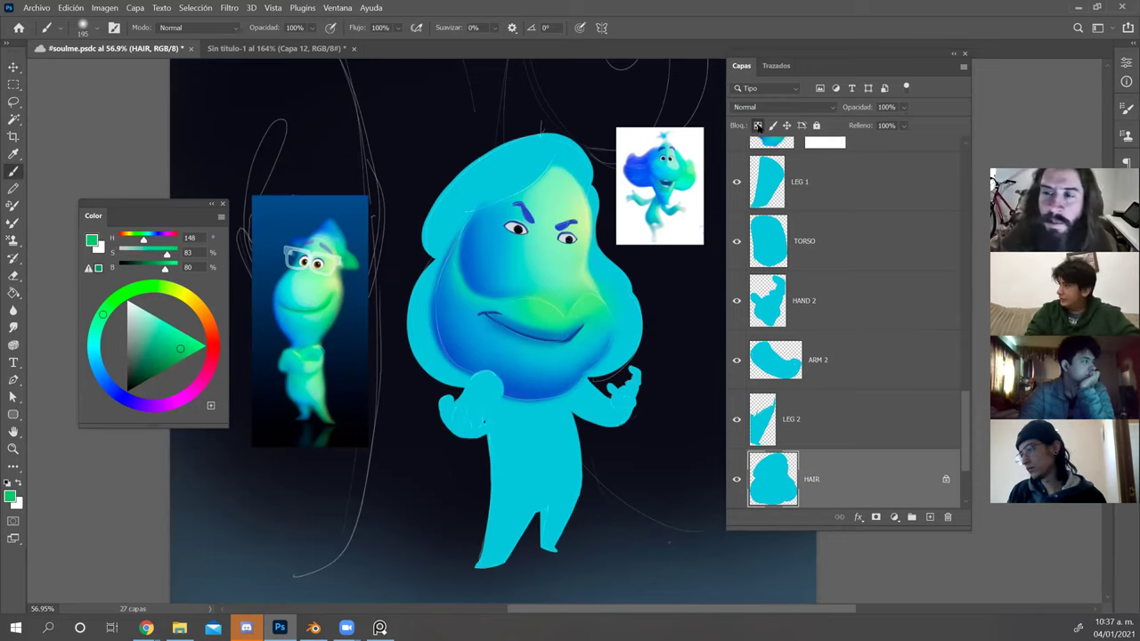
Unlock the HAIR layer's transparent pixels and soften its edges with a Gaussian blur of 8.6 px radius.
{"action": "left_click", "coordinate": [251, 8]}
{"action": "mouse_move", "coordinate": [233, 9]}
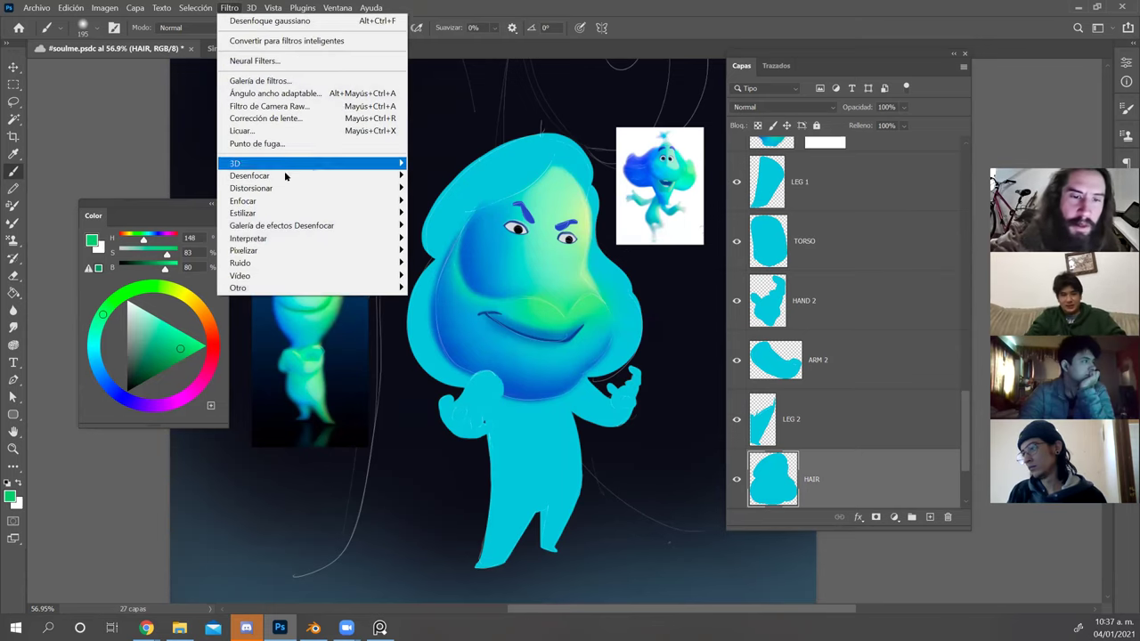
{"action": "mouse_move", "coordinate": [308, 176]}
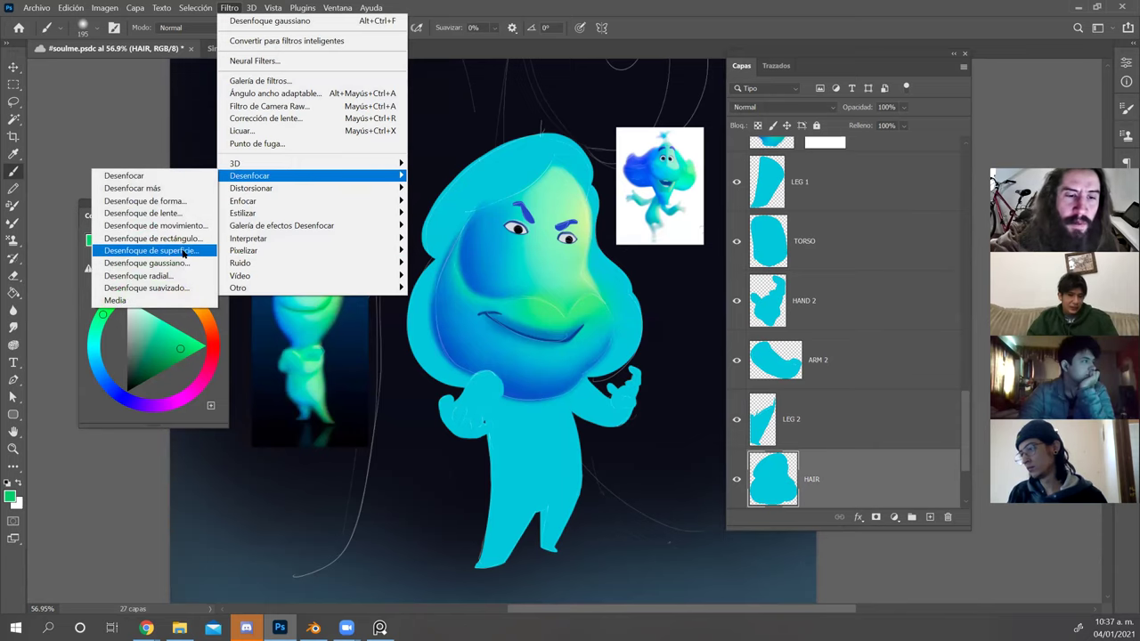
{"action": "left_click", "coordinate": [185, 263]}
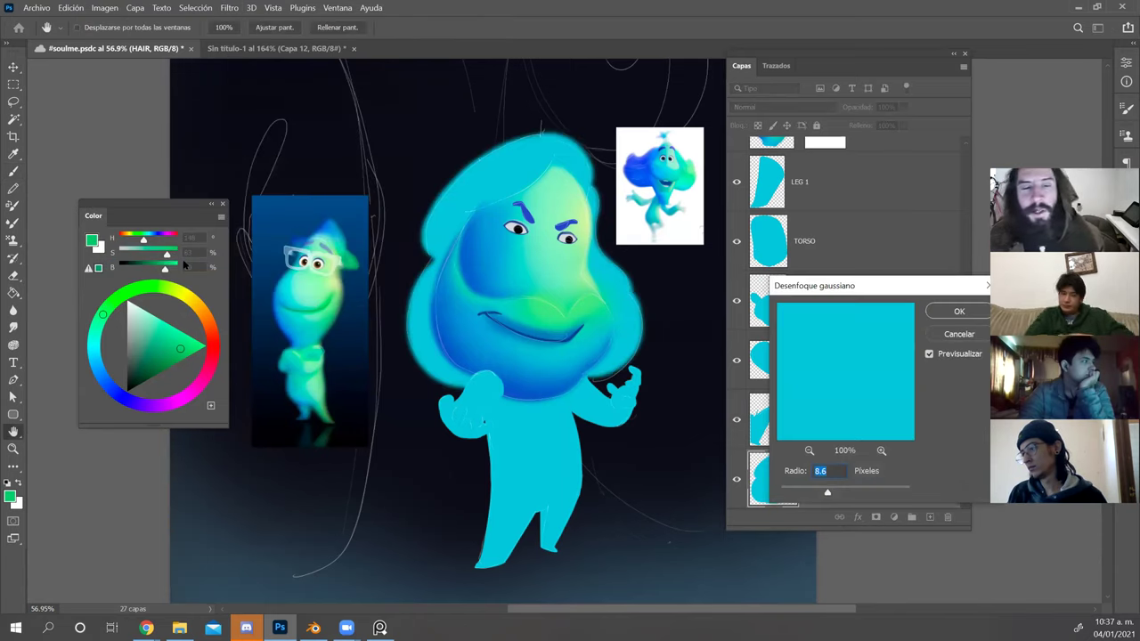
{"action": "key", "text": "Return"}
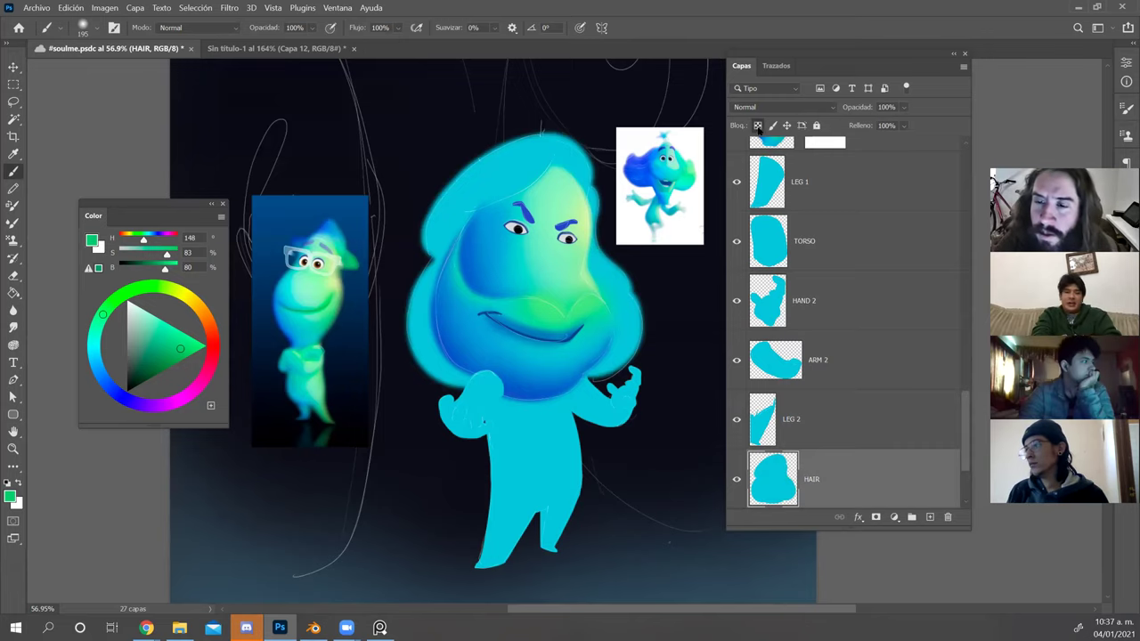
Lock the HAIR layer's transparency, paint the right side of the hair green, and highlight its outer edges in pale yellow-green (H 73, S 33, B 97).
{"action": "mouse_move", "coordinate": [592, 247]}
{"action": "left_mouse_down"}
{"action": "mouse_move", "coordinate": [588, 255]}
{"action": "mouse_move", "coordinate": [650, 253]}
{"action": "left_mouse_up"}
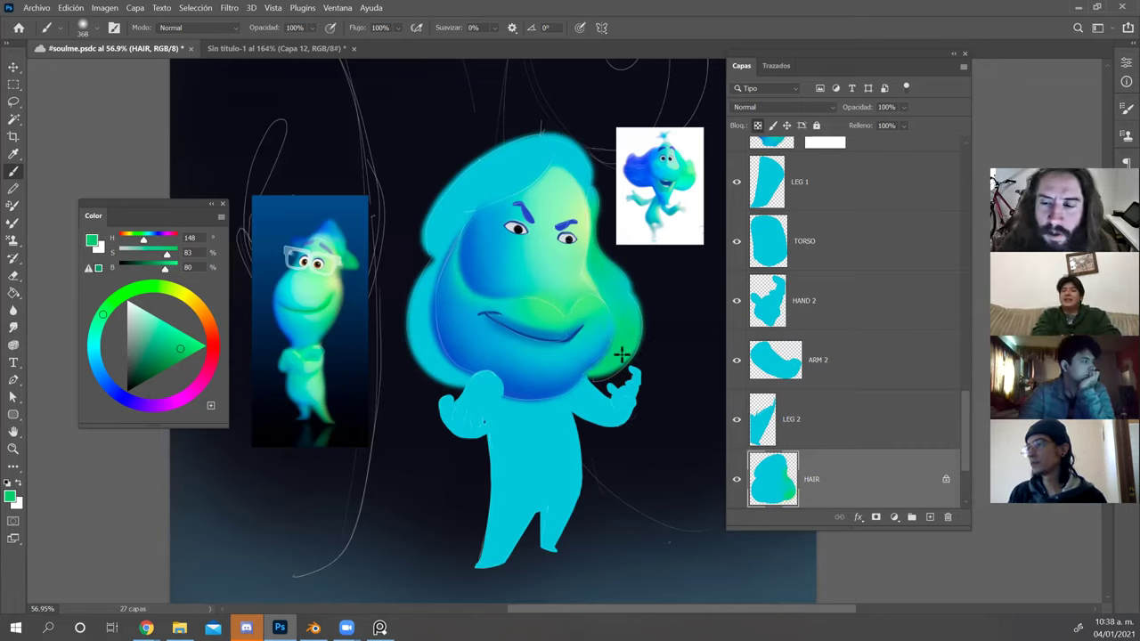
{"action": "left_click", "coordinate": [333, 291], "text": "alt"}
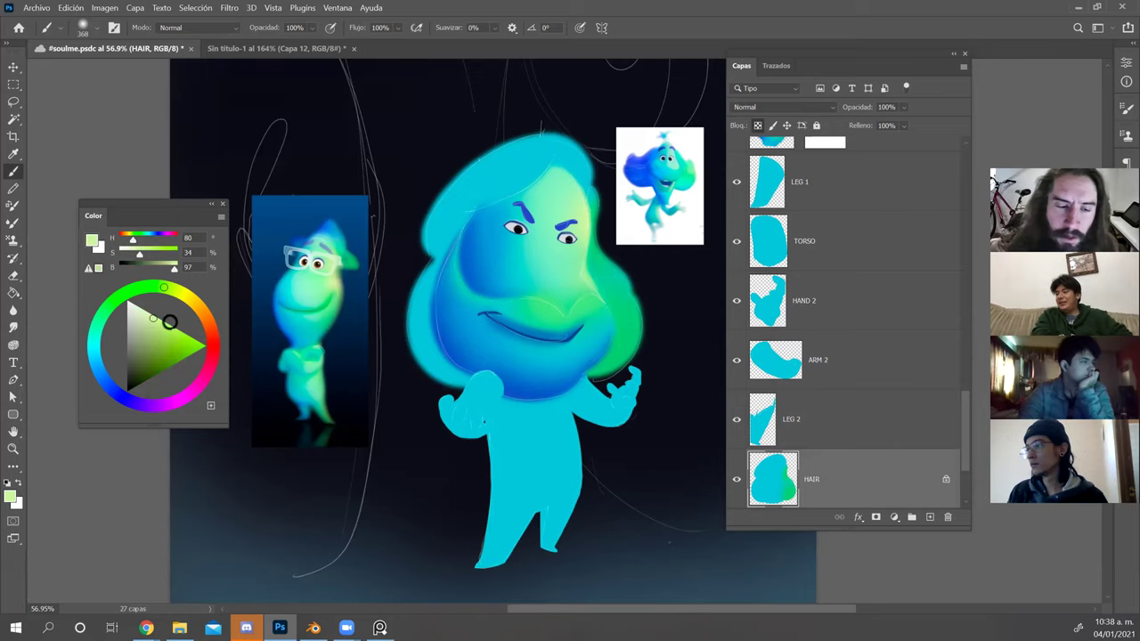
{"action": "left_click", "coordinate": [172, 289]}
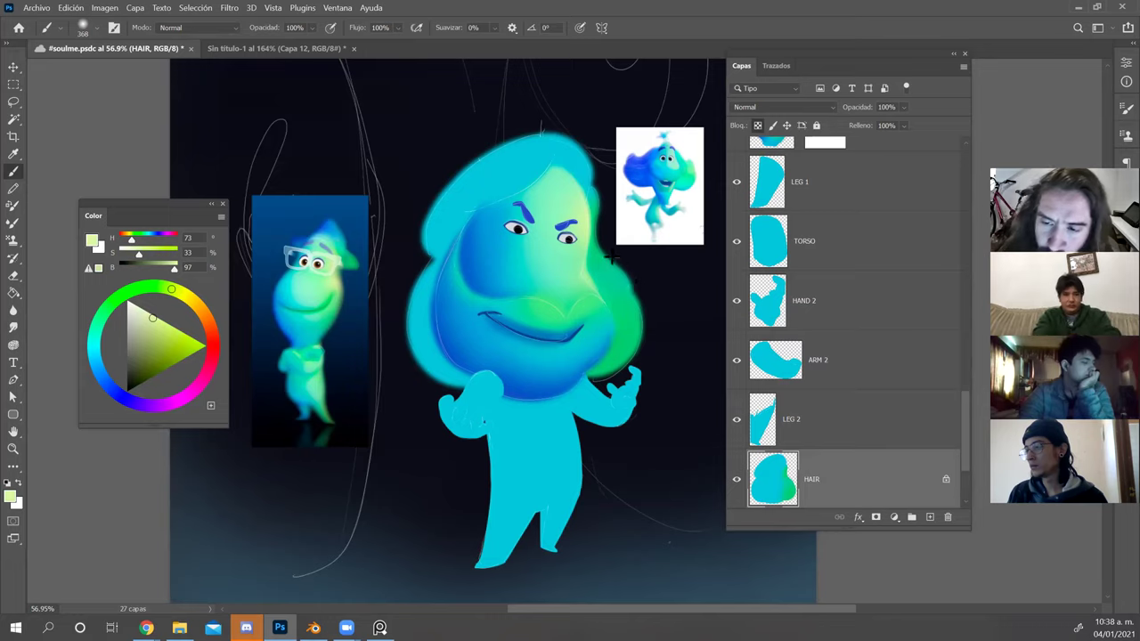
{"action": "mouse_move", "coordinate": [630, 275]}
{"action": "left_mouse_down"}
{"action": "mouse_move", "coordinate": [618, 300]}
{"action": "mouse_move", "coordinate": [597, 304]}
{"action": "left_mouse_up"}
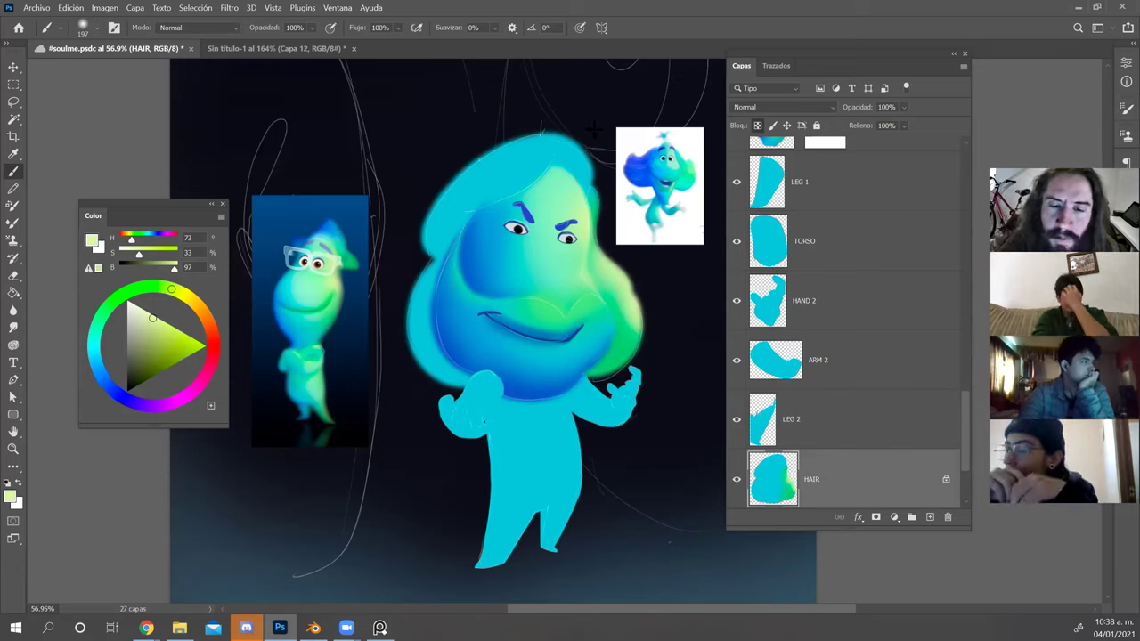
{"action": "left_click_drag", "start_coordinate": [610, 186], "coordinate": [611, 204]}
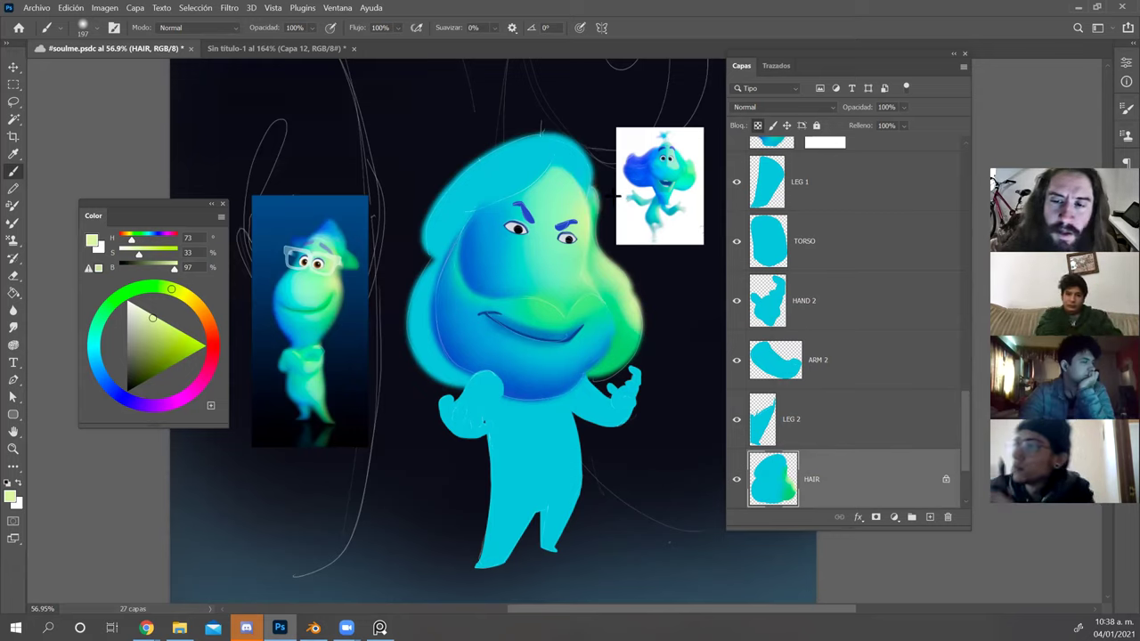
{"action": "mouse_move", "coordinate": [581, 140]}
{"action": "left_mouse_down"}
{"action": "mouse_move", "coordinate": [596, 139]}
{"action": "mouse_move", "coordinate": [603, 164]}
{"action": "left_mouse_up"}
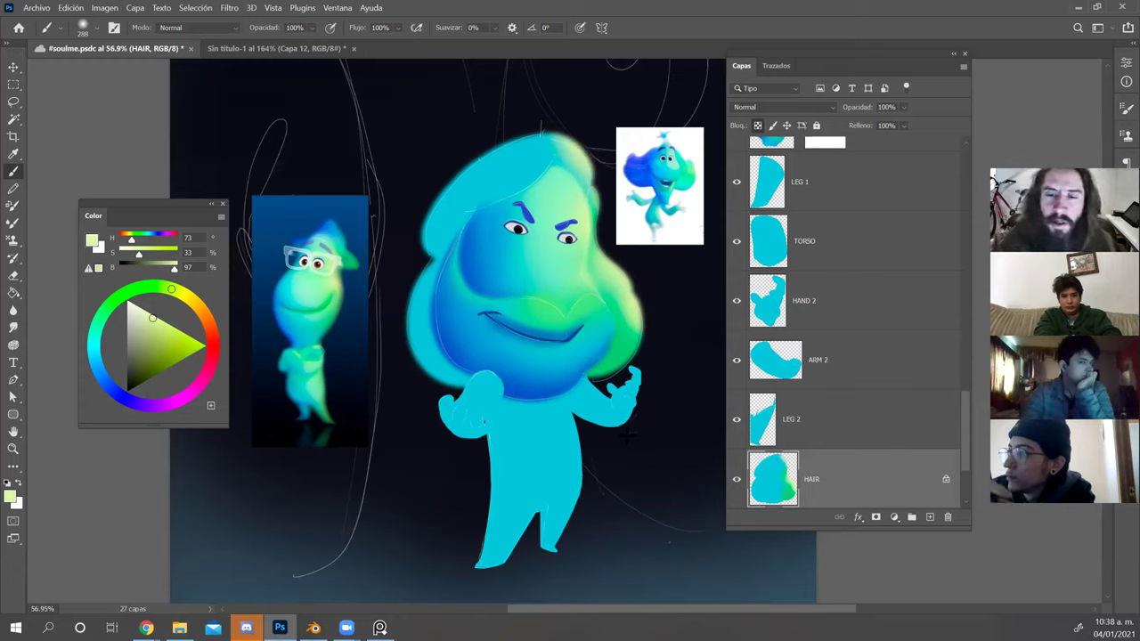
Shade the hair's top and left side in blue (H 200, S 92, B 84), deepening the lower-left curl with H 226, S 87, B 91.
{"action": "left_click", "coordinate": [476, 255], "text": "alt"}
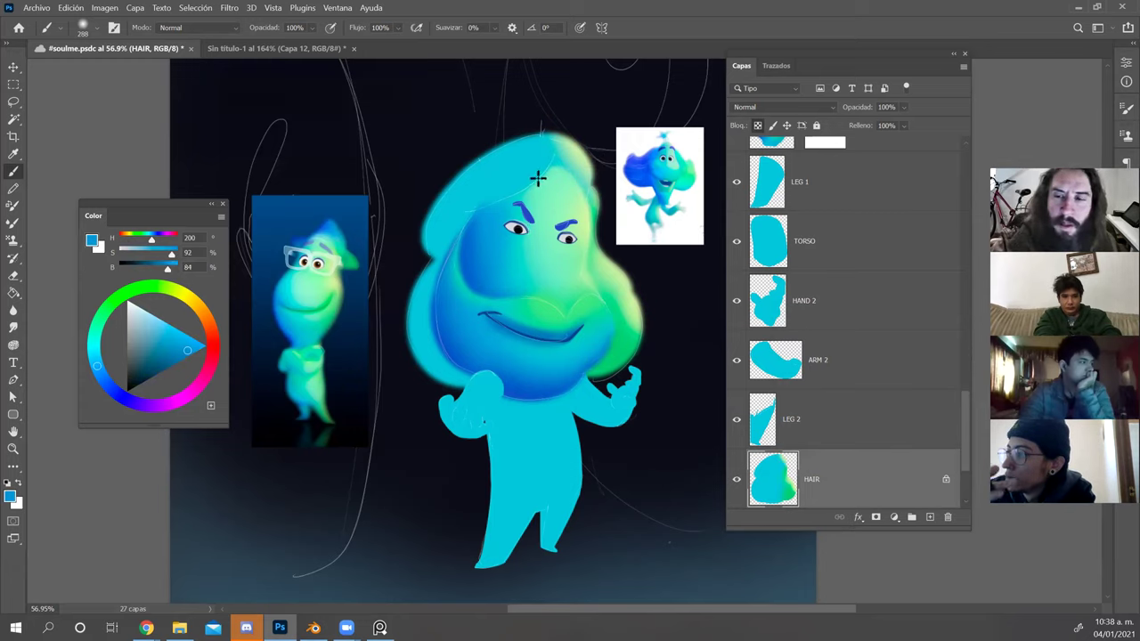
{"action": "left_click_drag", "start_coordinate": [521, 192], "coordinate": [547, 179]}
{"action": "mouse_move", "coordinate": [493, 210]}
{"action": "left_mouse_down"}
{"action": "mouse_move", "coordinate": [528, 187]}
{"action": "mouse_move", "coordinate": [431, 286]}
{"action": "mouse_move", "coordinate": [493, 210]}
{"action": "mouse_move", "coordinate": [441, 265]}
{"action": "mouse_move", "coordinate": [460, 226]}
{"action": "mouse_move", "coordinate": [497, 202]}
{"action": "mouse_move", "coordinate": [433, 257]}
{"action": "left_mouse_up"}
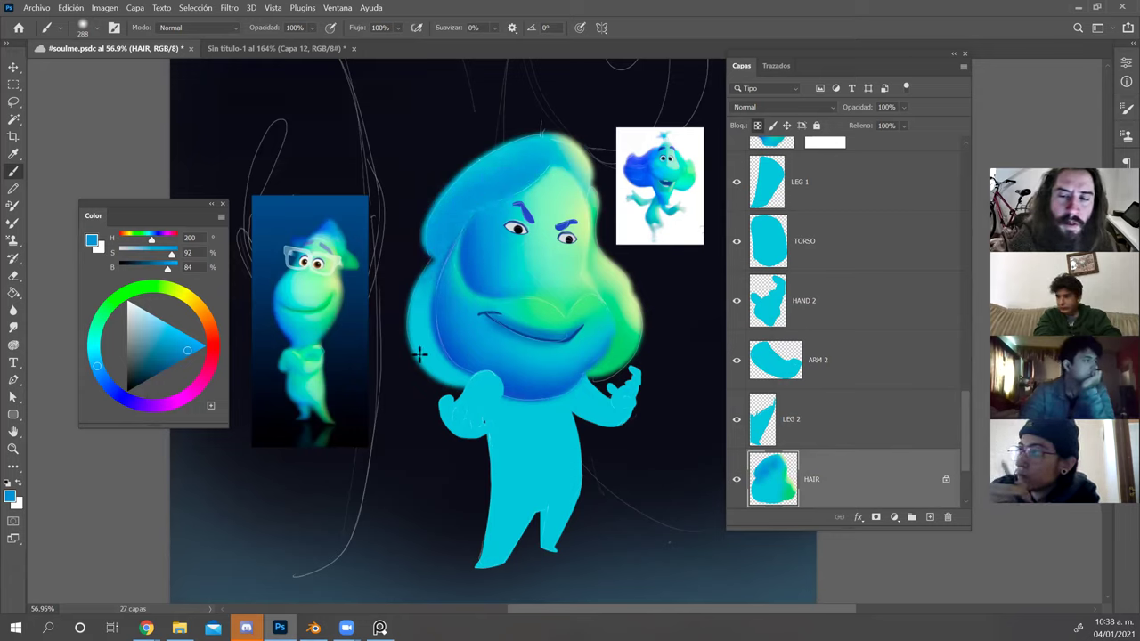
{"action": "right_click", "coordinate": [463, 311], "text": "alt"}
{"action": "mouse_move", "coordinate": [468, 394]}
{"action": "left_mouse_down"}
{"action": "mouse_move", "coordinate": [466, 255]}
{"action": "mouse_move", "coordinate": [442, 290]}
{"action": "mouse_move", "coordinate": [450, 403]}
{"action": "left_mouse_up"}
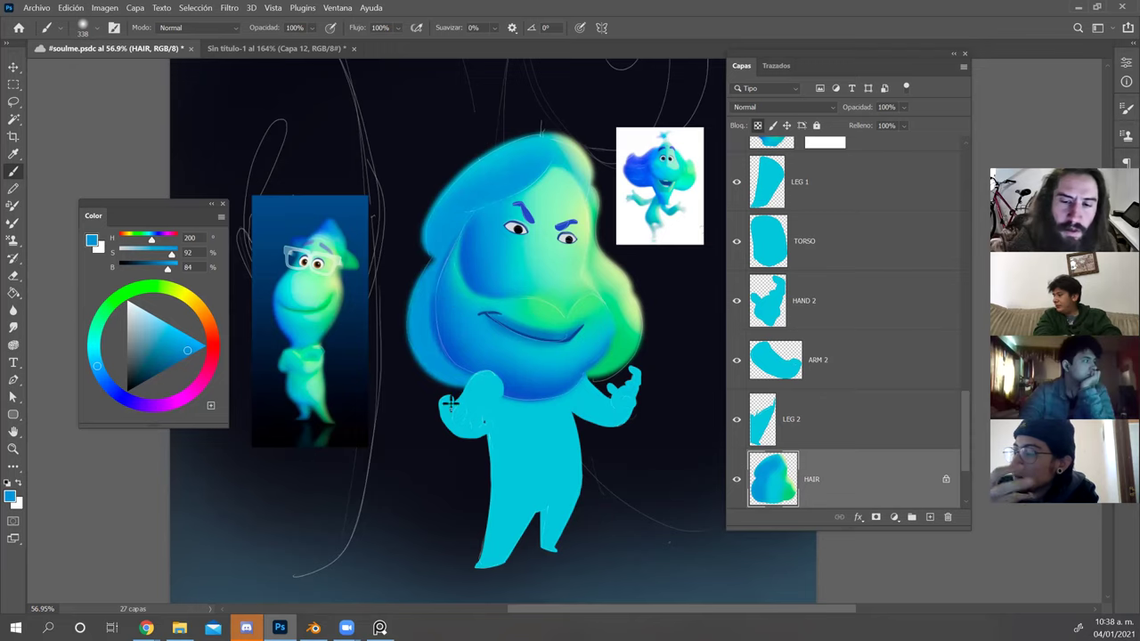
{"action": "left_click", "coordinate": [634, 178], "text": "alt"}
{"action": "mouse_move", "coordinate": [474, 383]}
{"action": "left_mouse_down"}
{"action": "mouse_move", "coordinate": [476, 402]}
{"action": "mouse_move", "coordinate": [454, 209]}
{"action": "mouse_move", "coordinate": [443, 256]}
{"action": "mouse_move", "coordinate": [456, 193]}
{"action": "left_mouse_up"}
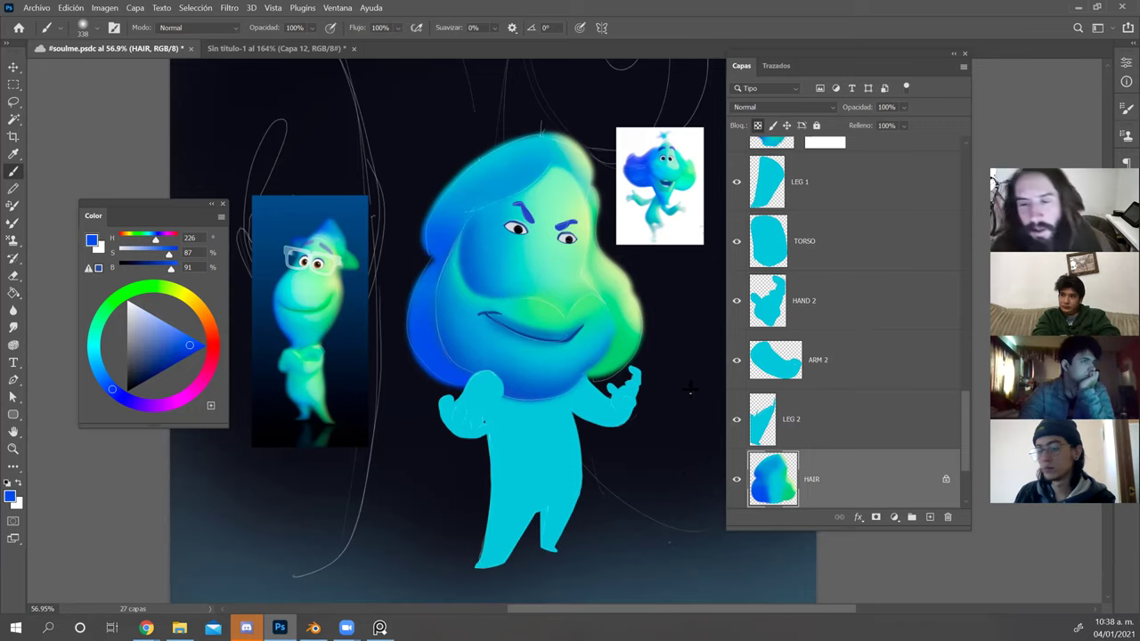
On the beard layer Capa 8, brush a soft pale green highlight (H 79, S 21, B 93) along the beard's upper right edge.
{"action": "left_click_drag", "start_coordinate": [626, 300], "coordinate": [584, 317]}
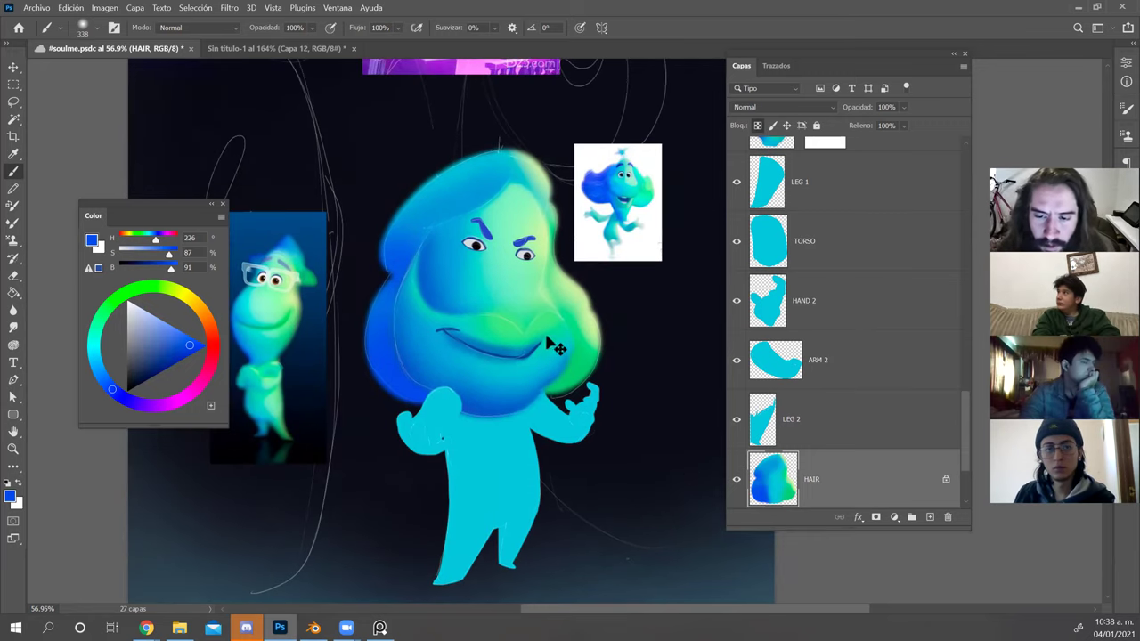
{"action": "key", "text": "v"}
{"action": "left_click", "coordinate": [547, 329]}
{"action": "key", "text": "b"}
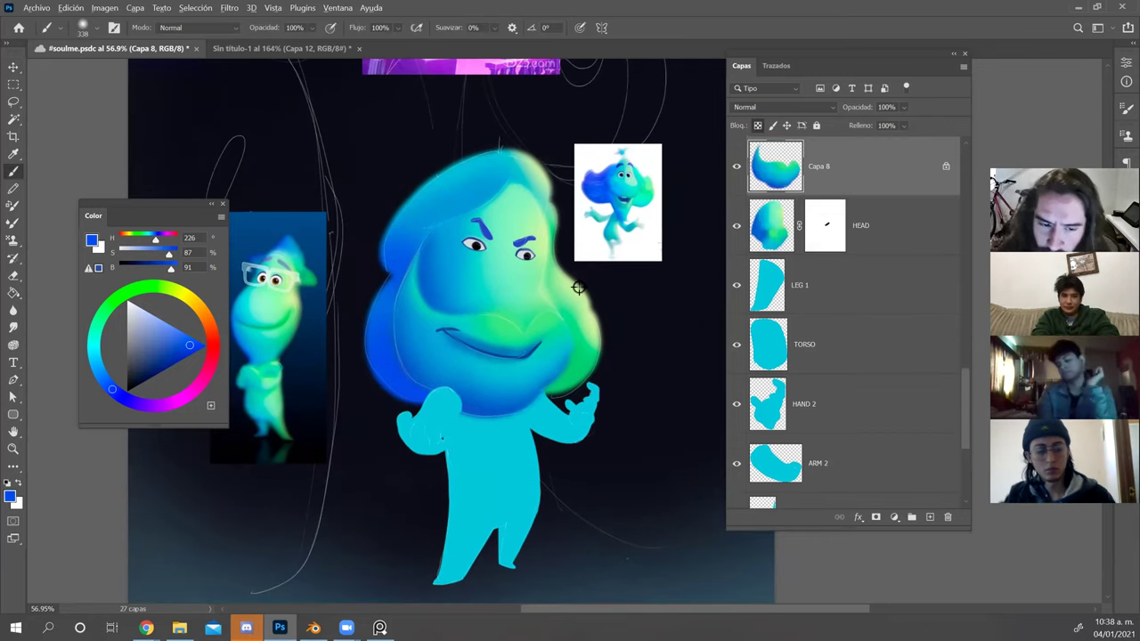
{"action": "left_click", "coordinate": [579, 289], "text": "alt"}
{"action": "mouse_move", "coordinate": [541, 300]}
{"action": "left_mouse_down"}
{"action": "mouse_move", "coordinate": [515, 301]}
{"action": "mouse_move", "coordinate": [563, 314]}
{"action": "left_mouse_up"}
{"action": "left_click", "coordinate": [142, 317]}
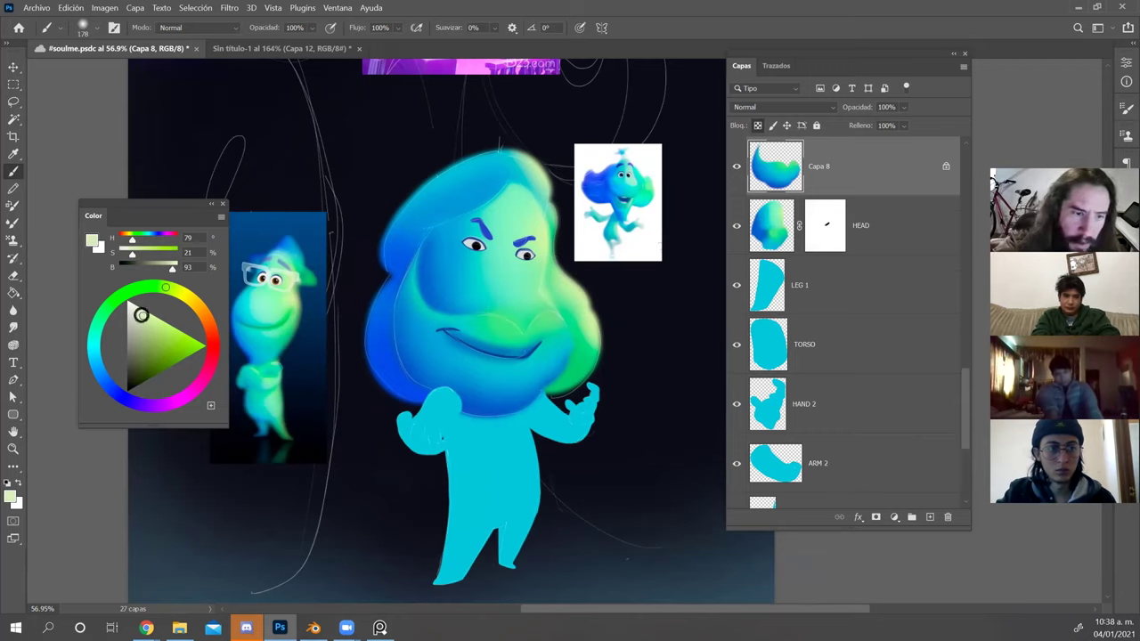
{"action": "left_click_drag", "start_coordinate": [563, 310], "coordinate": [576, 329]}
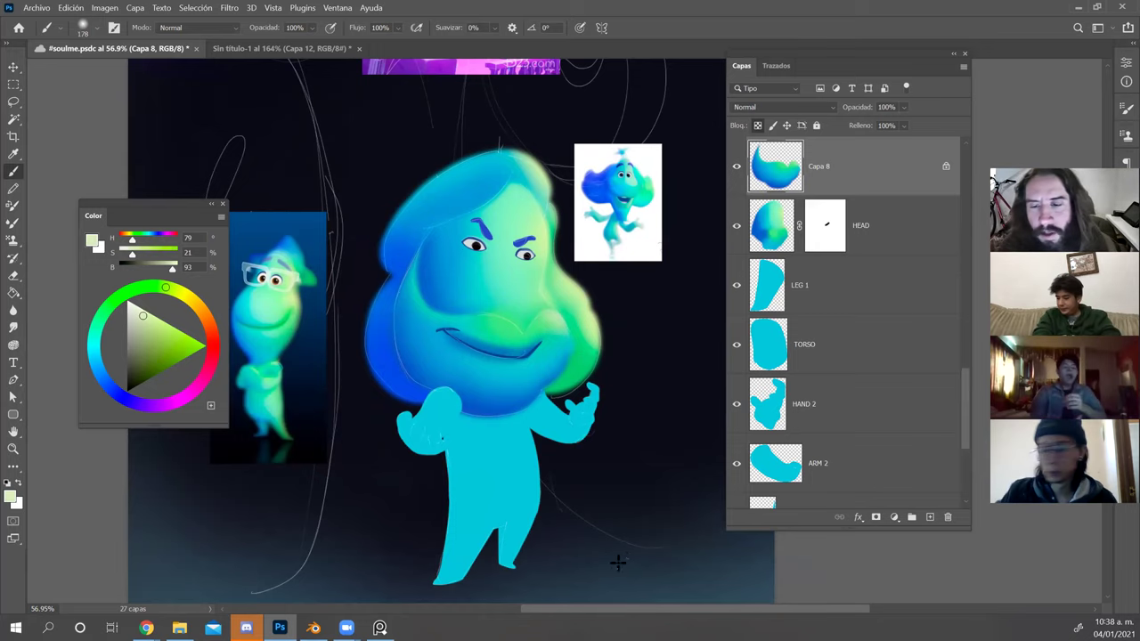
Select the ARM 2 layer and soften the arm's edges with a Gaussian blur.
{"action": "key", "text": "z"}
{"action": "left_click_drag", "start_coordinate": [673, 476], "coordinate": [663, 475]}
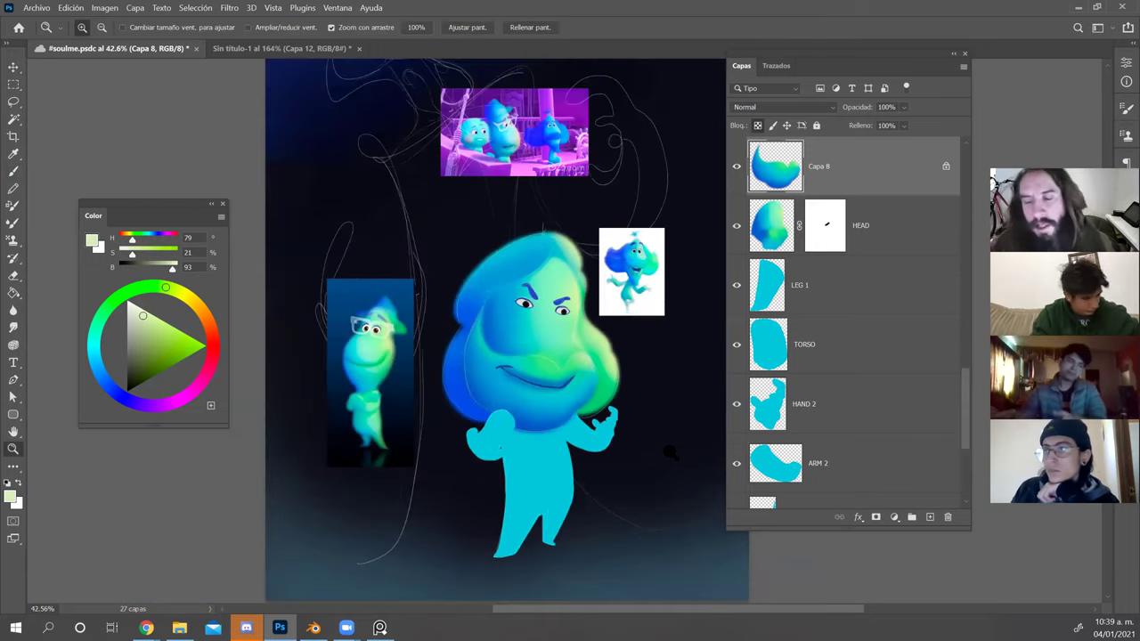
{"action": "left_click", "coordinate": [603, 415]}
{"action": "key", "text": "v"}
{"action": "left_click", "coordinate": [579, 450]}
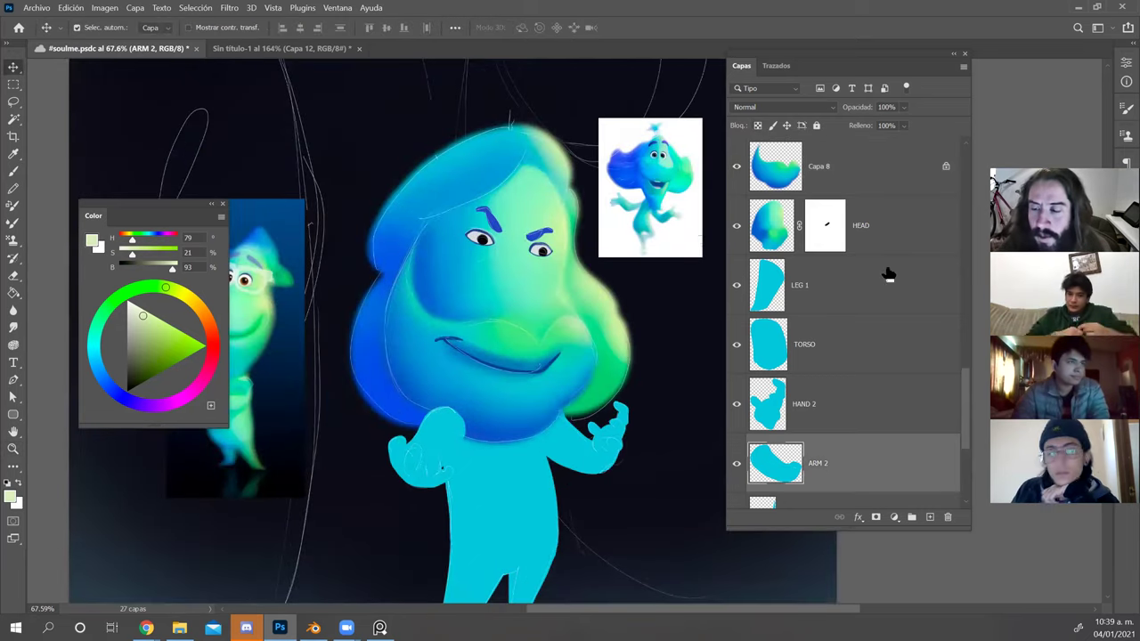
{"action": "left_click", "coordinate": [228, 7]}
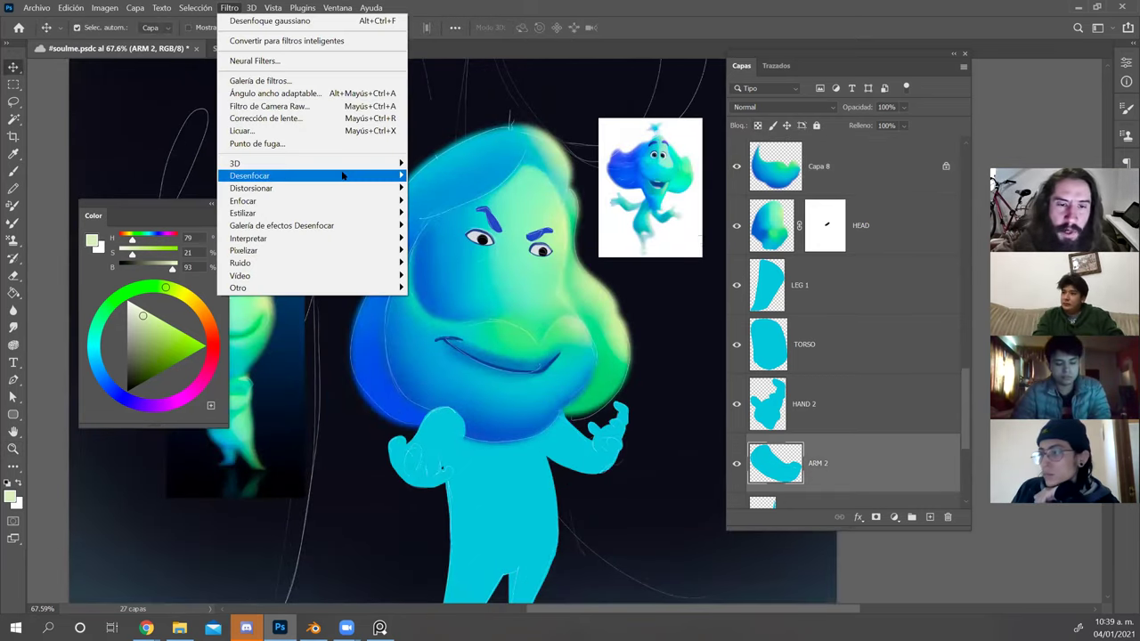
{"action": "mouse_move", "coordinate": [341, 177]}
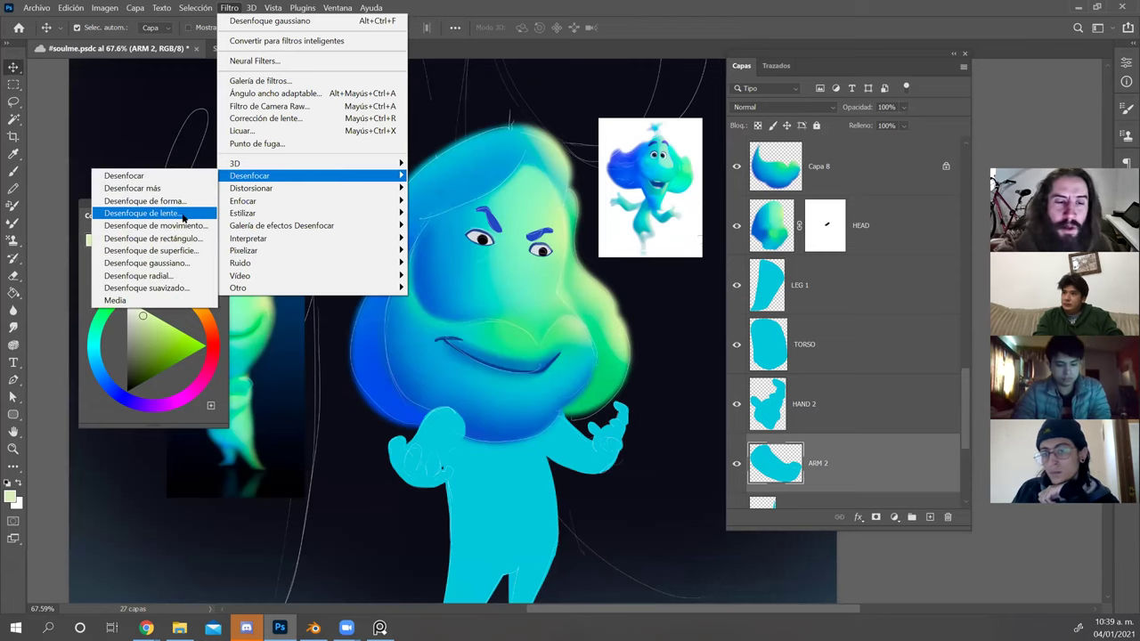
{"action": "left_click", "coordinate": [183, 264]}
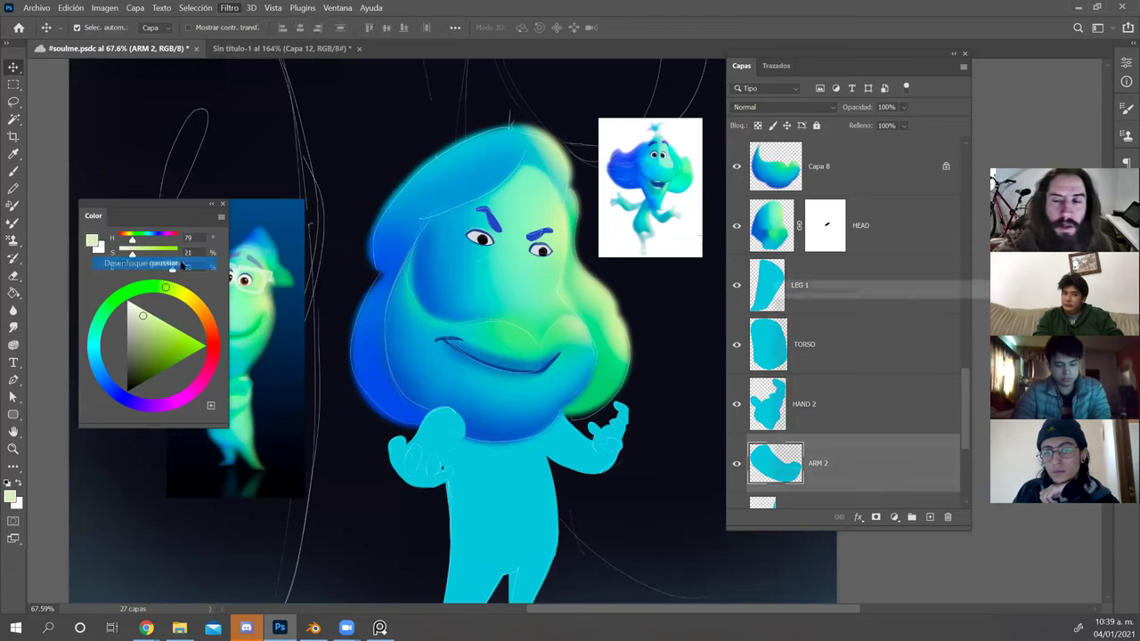
{"action": "left_click_drag", "start_coordinate": [604, 520], "coordinate": [629, 473]}
Lock ARM 2's transparent pixels and paint the arm teal (H 171, S 54, B 82) with a pale green highlight (H 129, S 24, B 92).
{"action": "left_click", "coordinate": [758, 126]}
{"action": "key", "text": "b"}
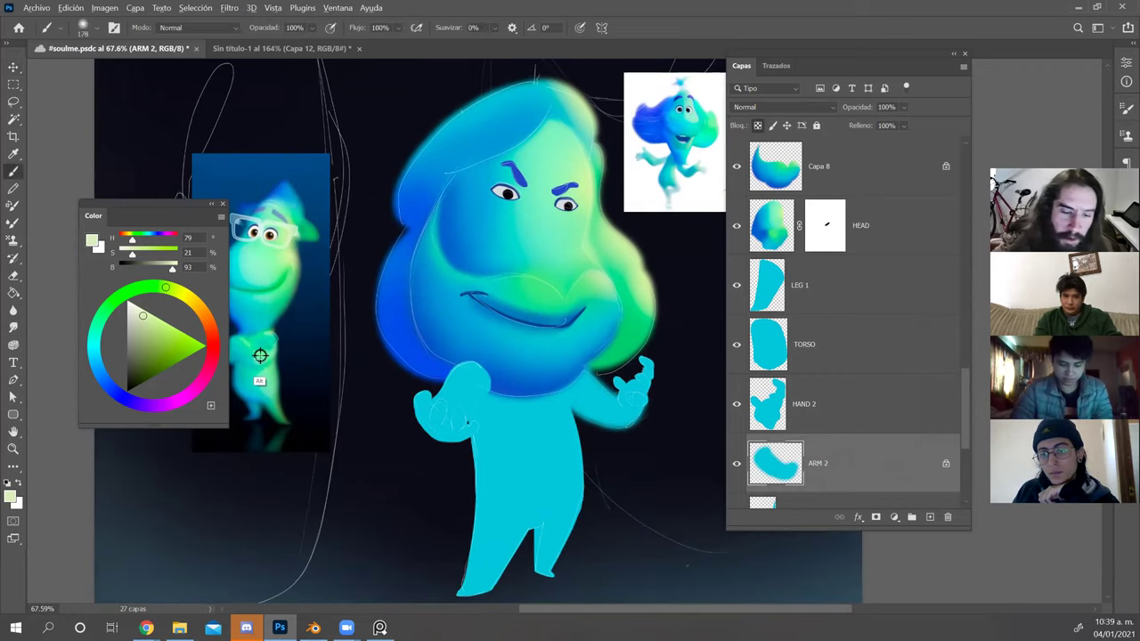
{"action": "left_click", "coordinate": [260, 356], "text": "alt"}
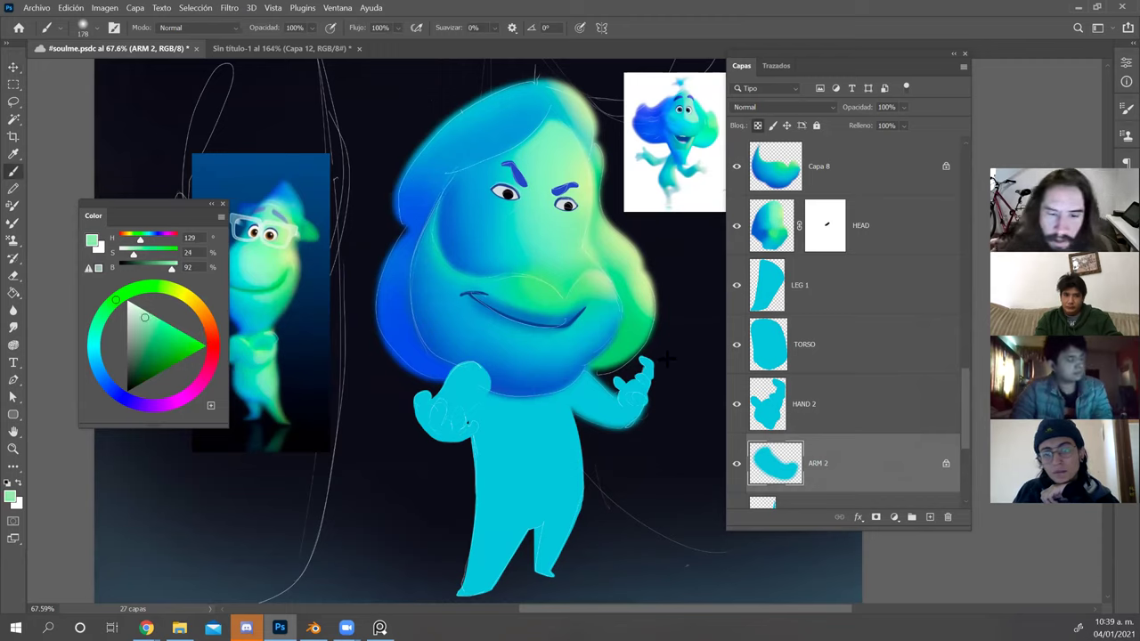
{"action": "left_click", "coordinate": [535, 364], "text": "alt"}
{"action": "left_click", "coordinate": [246, 351], "text": "alt"}
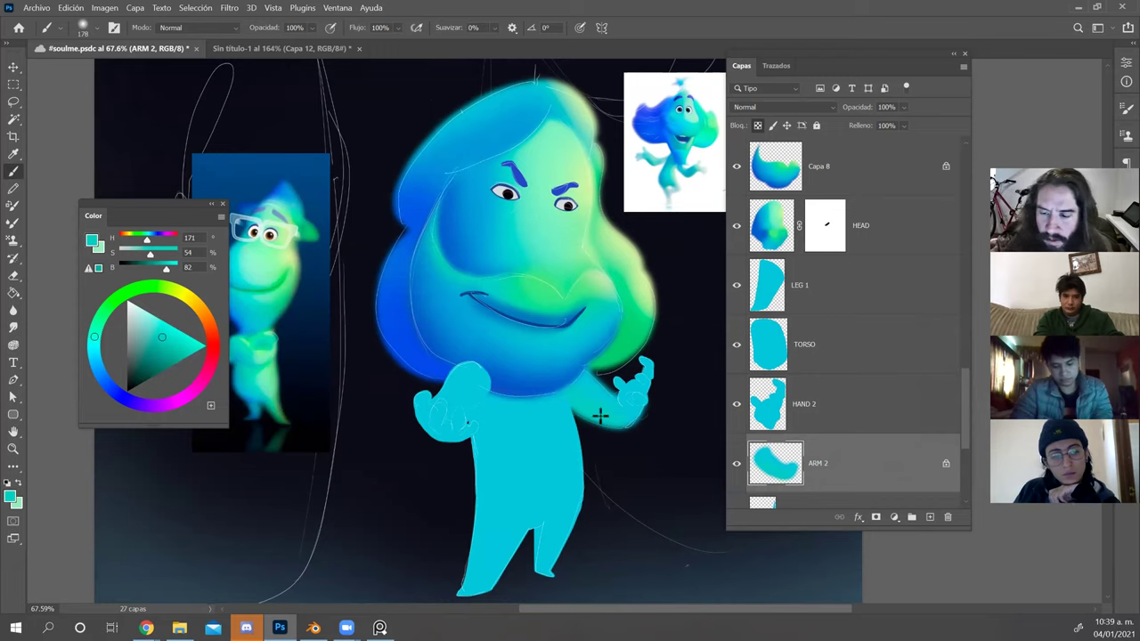
{"action": "key", "text": "x"}
{"action": "mouse_move", "coordinate": [616, 380]}
{"action": "left_mouse_down"}
{"action": "mouse_move", "coordinate": [590, 359]}
{"action": "mouse_move", "coordinate": [652, 367]}
{"action": "mouse_move", "coordinate": [627, 380]}
{"action": "left_mouse_up"}
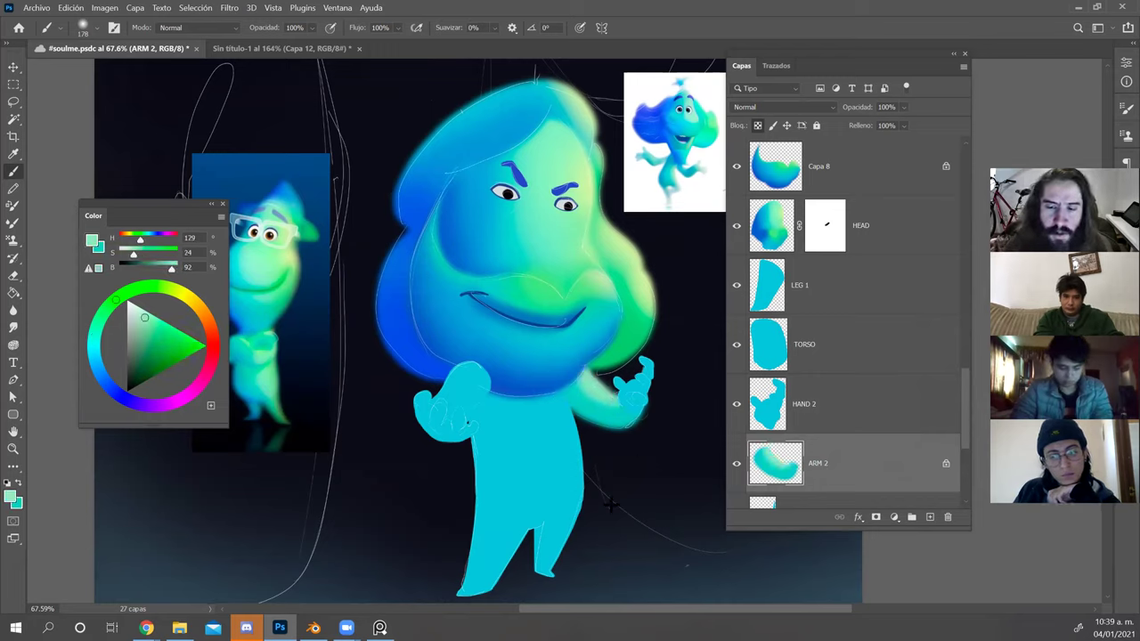
Shade the ARM 2 layer's arm with soft blue (H 204, S 86, B 82 and H 205, S 81, B 89), deepening it with H 222, S 87, B 88.
{"action": "key", "text": "x"}
{"action": "mouse_move", "coordinate": [561, 397]}
{"action": "left_mouse_down"}
{"action": "mouse_move", "coordinate": [595, 450]}
{"action": "mouse_move", "coordinate": [560, 430]}
{"action": "mouse_move", "coordinate": [588, 415]}
{"action": "mouse_move", "coordinate": [580, 399]}
{"action": "left_mouse_up"}
{"action": "left_click", "coordinate": [467, 348], "text": "alt"}
{"action": "left_click_drag", "start_coordinate": [562, 406], "coordinate": [559, 401]}
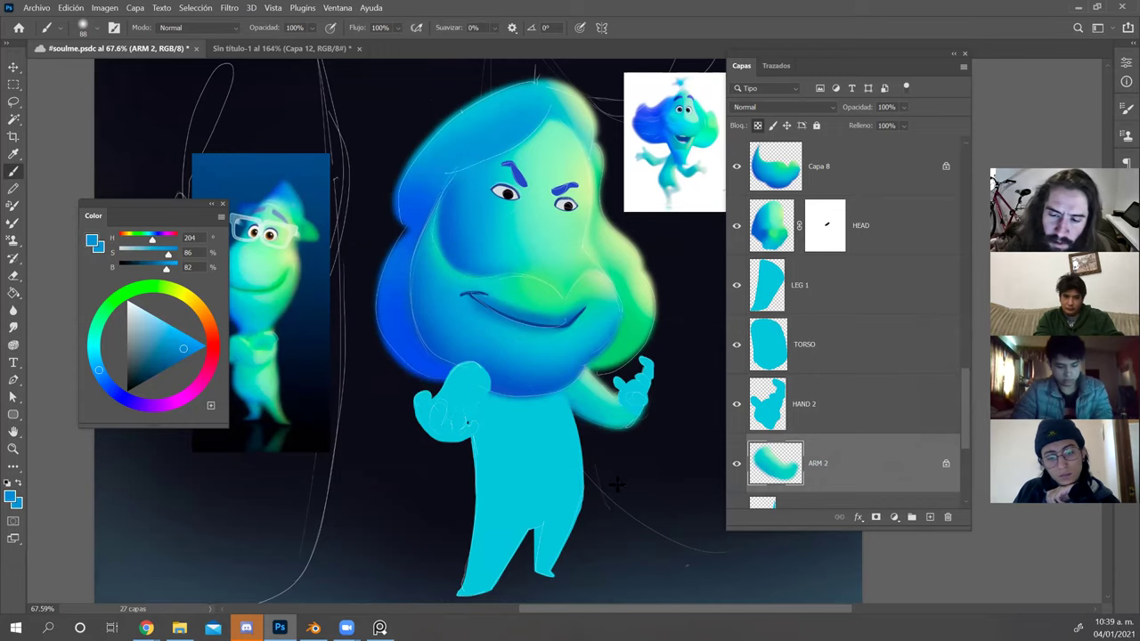
{"action": "left_click", "coordinate": [674, 153], "text": "alt"}
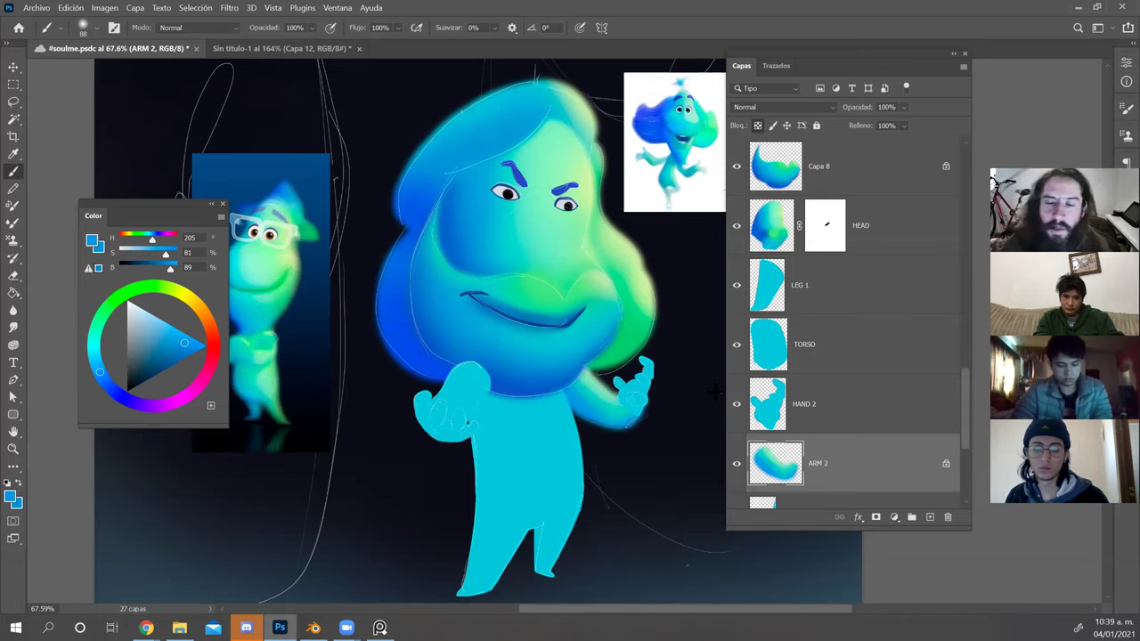
{"action": "left_click", "coordinate": [415, 226], "text": "alt"}
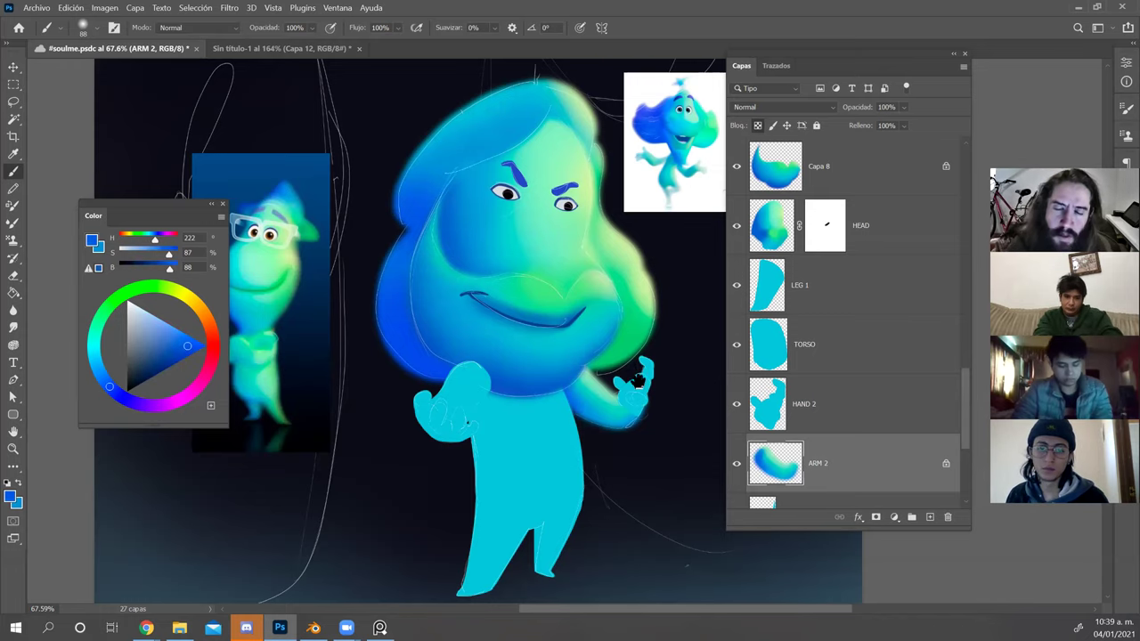
Select the TORSO layer, soften its edges with an 8.6-pixel Gaussian blur, and lock its transparent pixels.
{"action": "left_click_drag", "start_coordinate": [637, 380], "coordinate": [651, 314]}
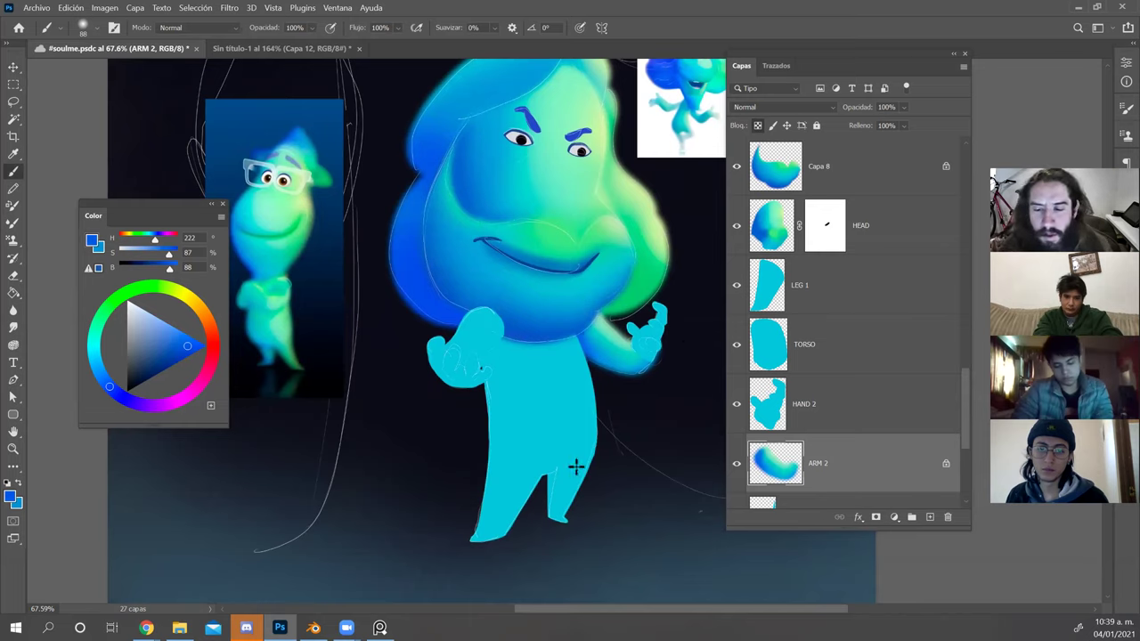
{"action": "left_click", "coordinate": [580, 436], "text": "ctrl"}
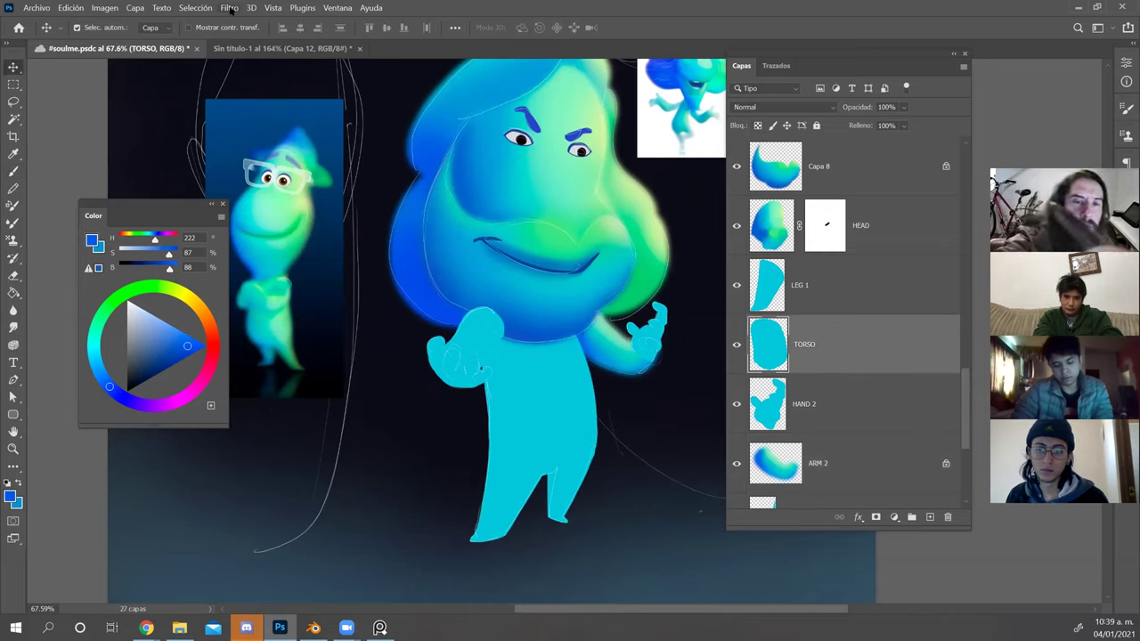
{"action": "left_click", "coordinate": [229, 7]}
{"action": "mouse_move", "coordinate": [385, 179]}
{"action": "left_click", "coordinate": [463, 263]}
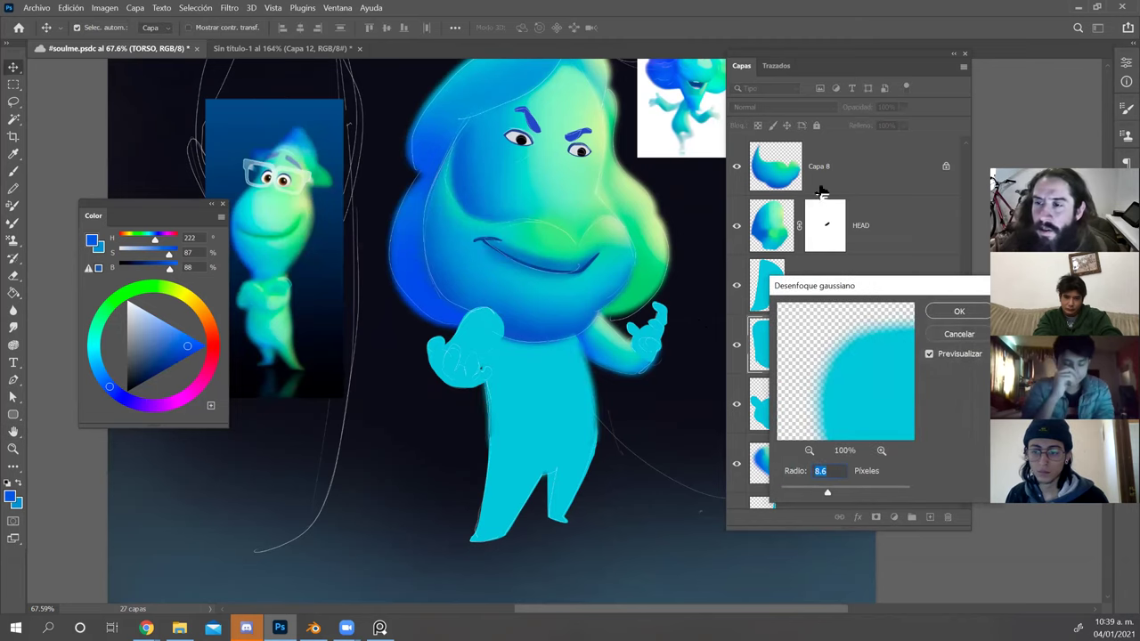
{"action": "left_click", "coordinate": [960, 311]}
{"action": "key", "text": "b"}
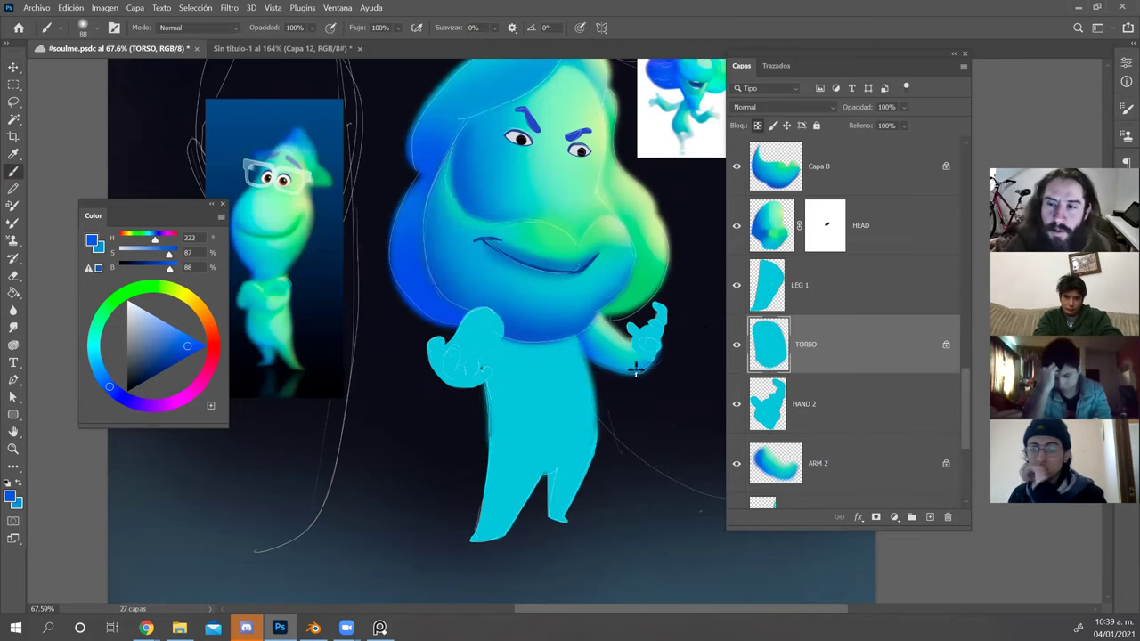
On the HEAD layer, brush soft pale greens at 30% opacity over the face (H 98, S 26, B 90; H 129, S 37, B 88; H 138, S 35, B 95).
{"action": "key", "text": "v"}
{"action": "left_click", "coordinate": [612, 228], "text": "alt"}
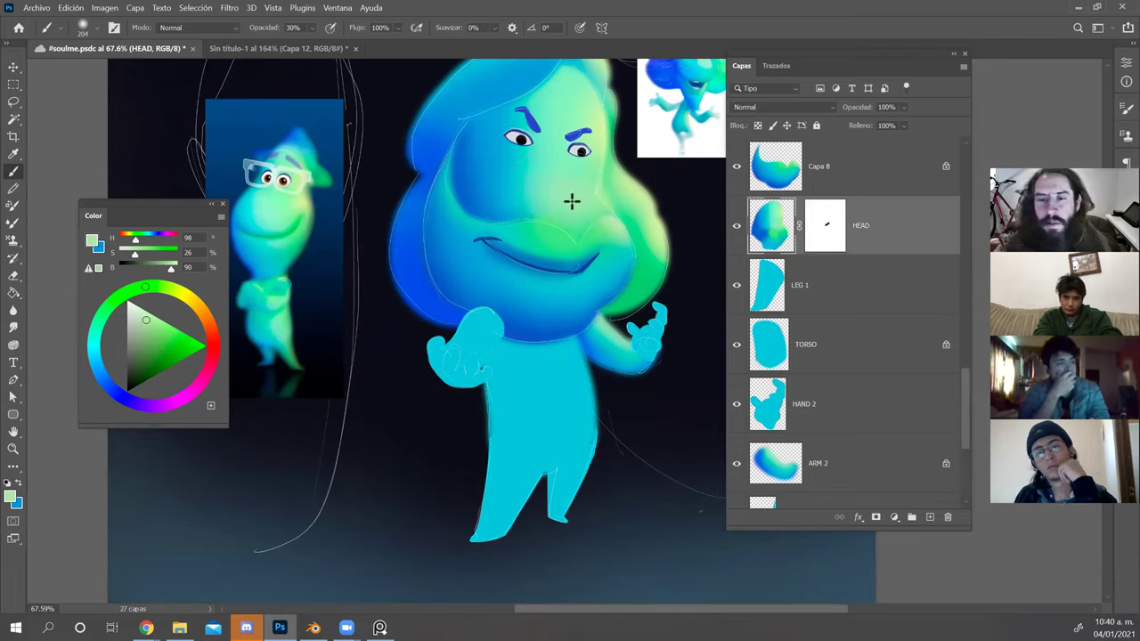
{"action": "left_click", "coordinate": [629, 216], "text": "alt"}
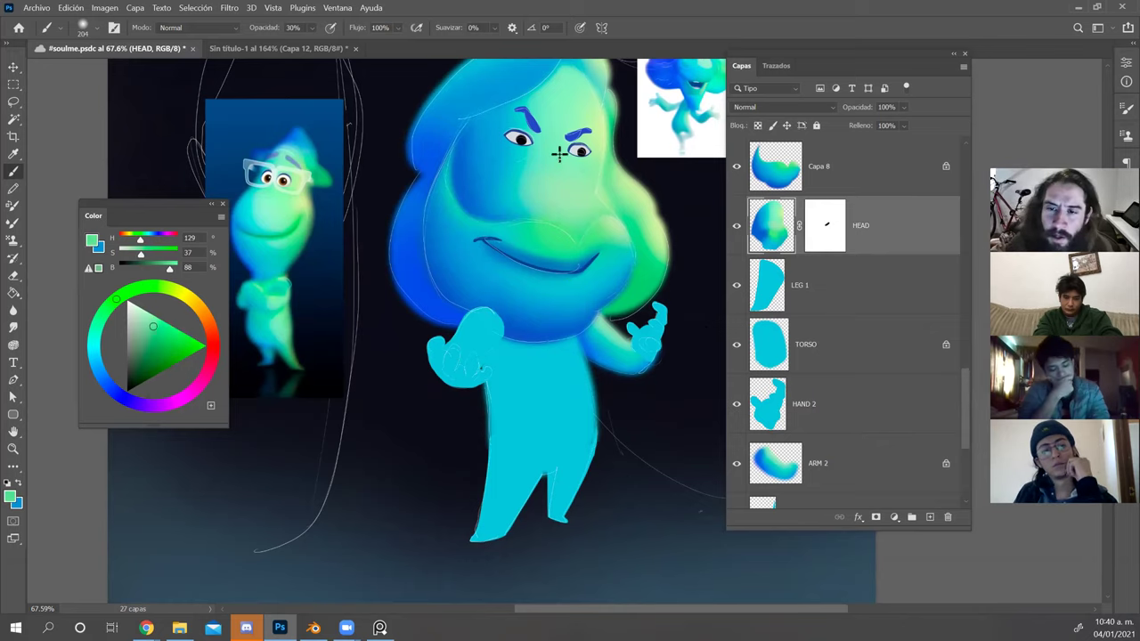
{"action": "left_click", "coordinate": [281, 187], "text": "alt"}
{"action": "left_click", "coordinate": [153, 319]}
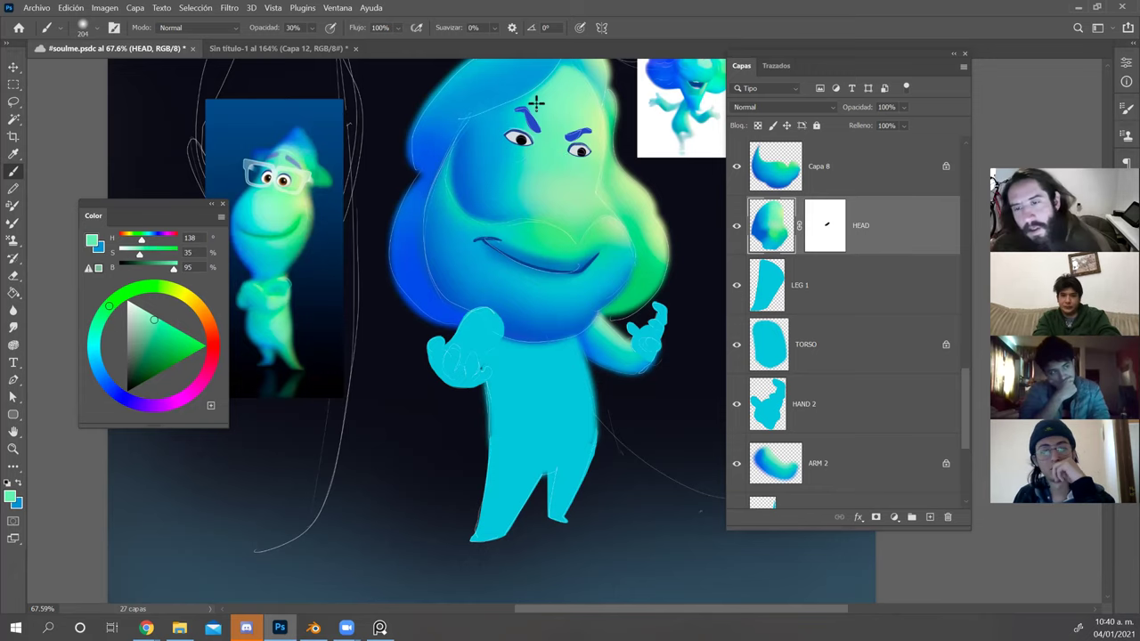
Return to the TORSO layer with the Brush tool ready to paint its shading.
{"action": "key", "text": "v"}
{"action": "left_click", "coordinate": [568, 405]}
{"action": "key", "text": "b"}
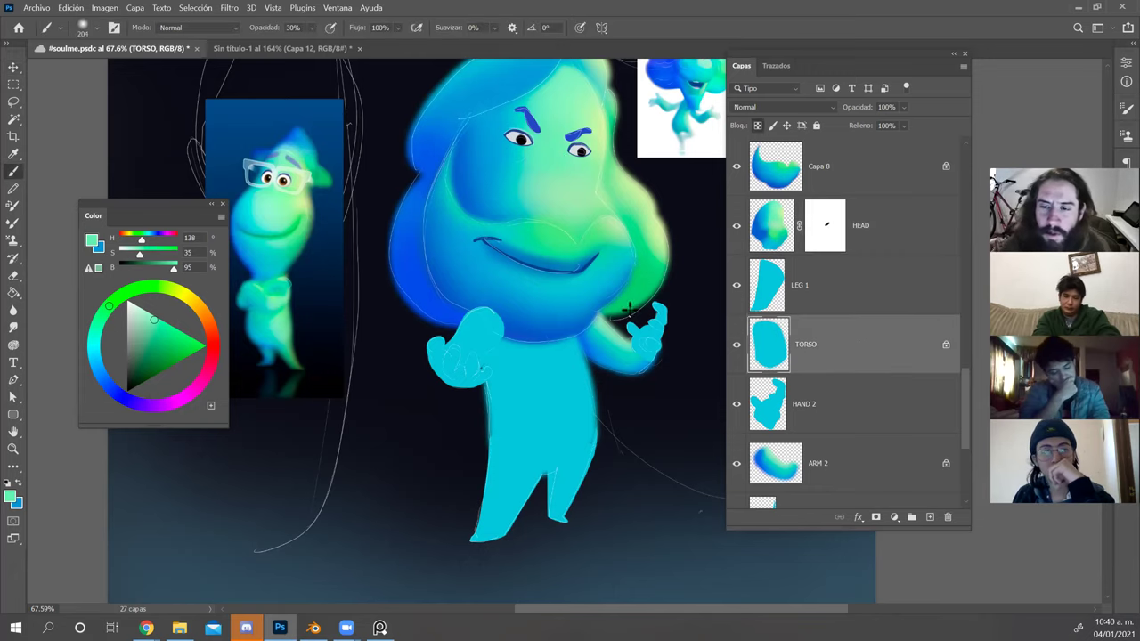
Shade the outer side of the TORSO layer with green sampled from the hair, softening the inner side with blue sampled from the chin.
{"action": "left_click", "coordinate": [642, 284], "text": "alt"}
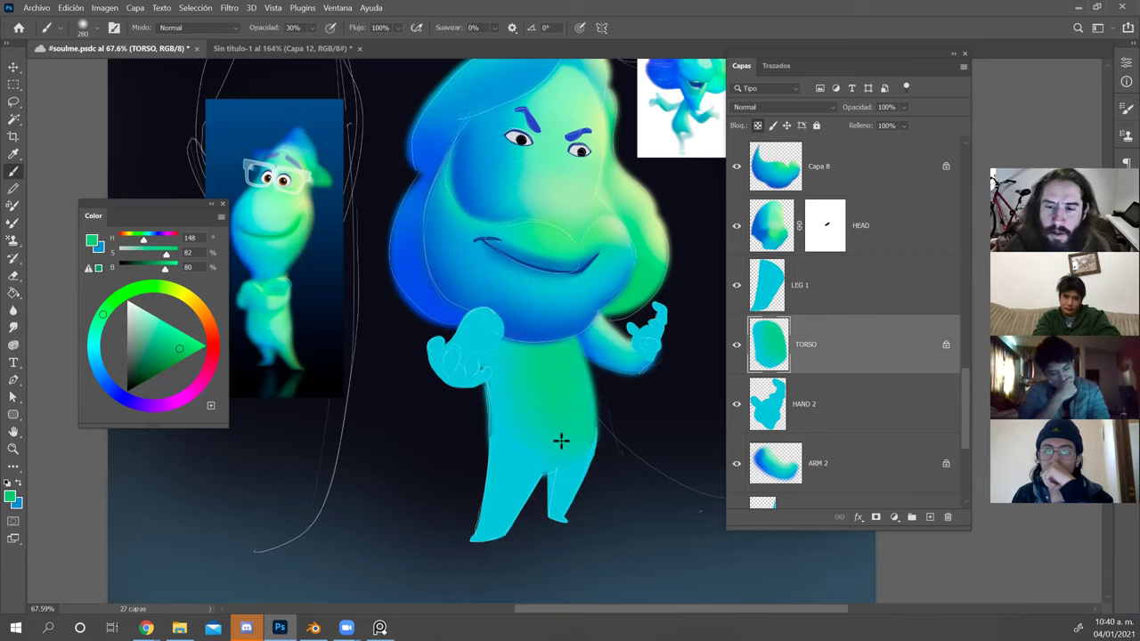
{"action": "left_click", "coordinate": [513, 307], "text": "alt"}
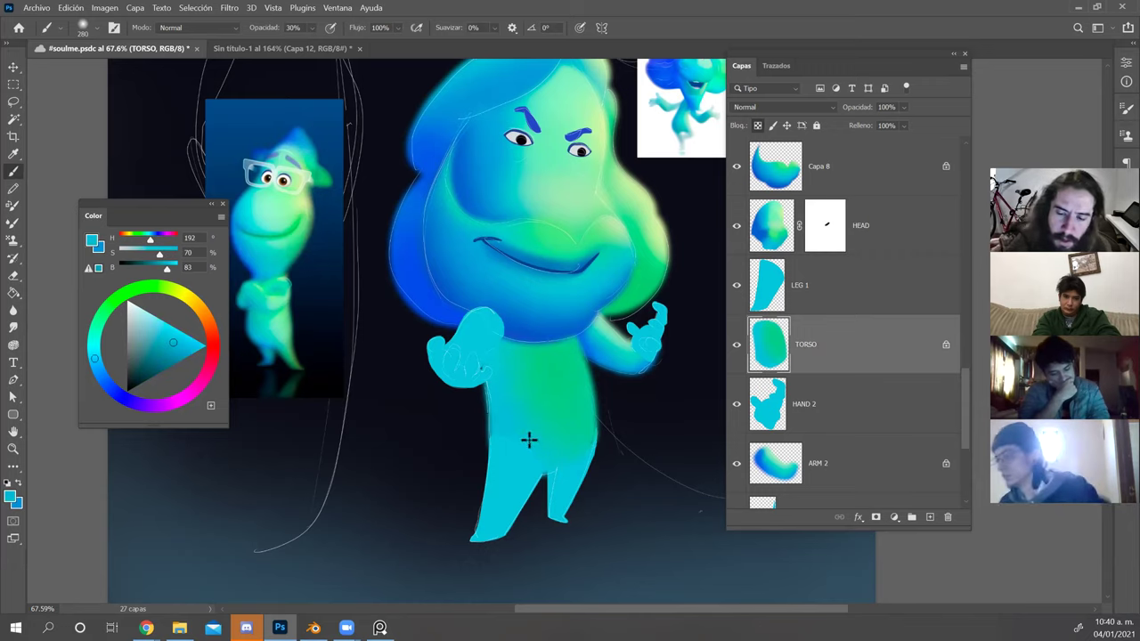
Apply a Gaussian Blur with an 8.6-pixel radius to the LEG 1 layer and lock its transparent pixels.
{"action": "key", "text": "v"}
{"action": "left_click", "coordinate": [526, 488]}
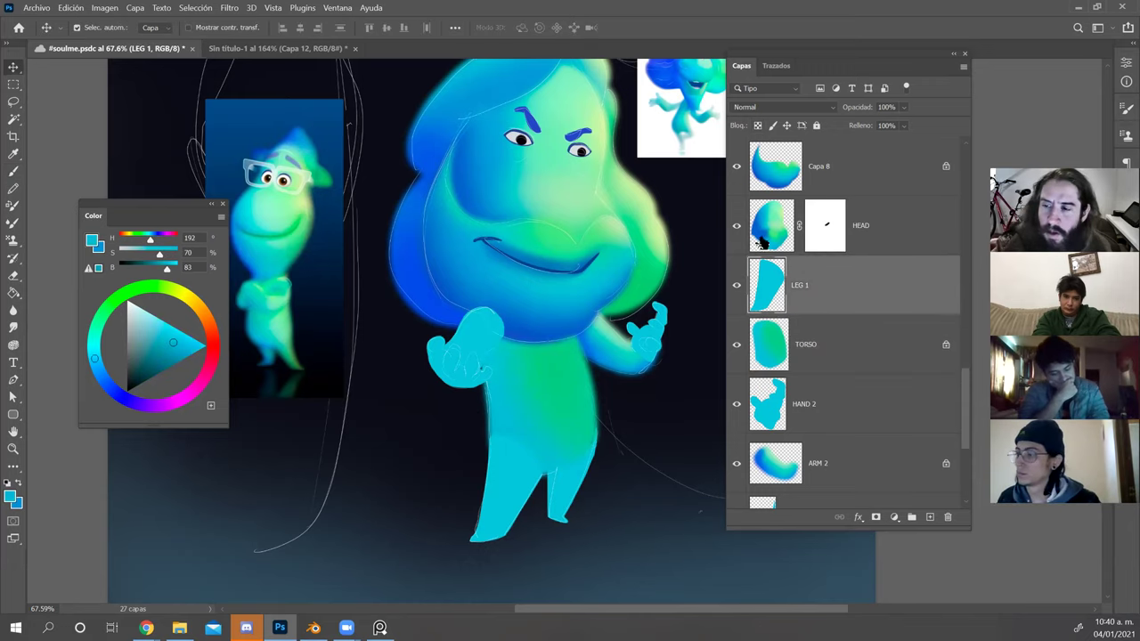
{"action": "left_click", "coordinate": [229, 7]}
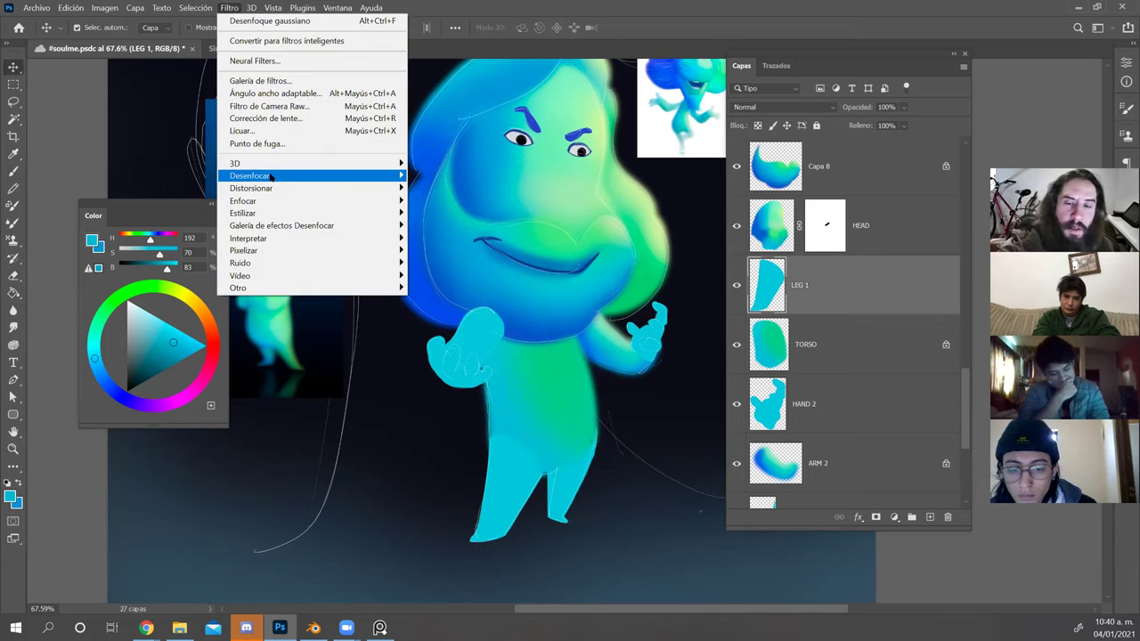
{"action": "mouse_move", "coordinate": [356, 175]}
{"action": "left_click", "coordinate": [485, 264]}
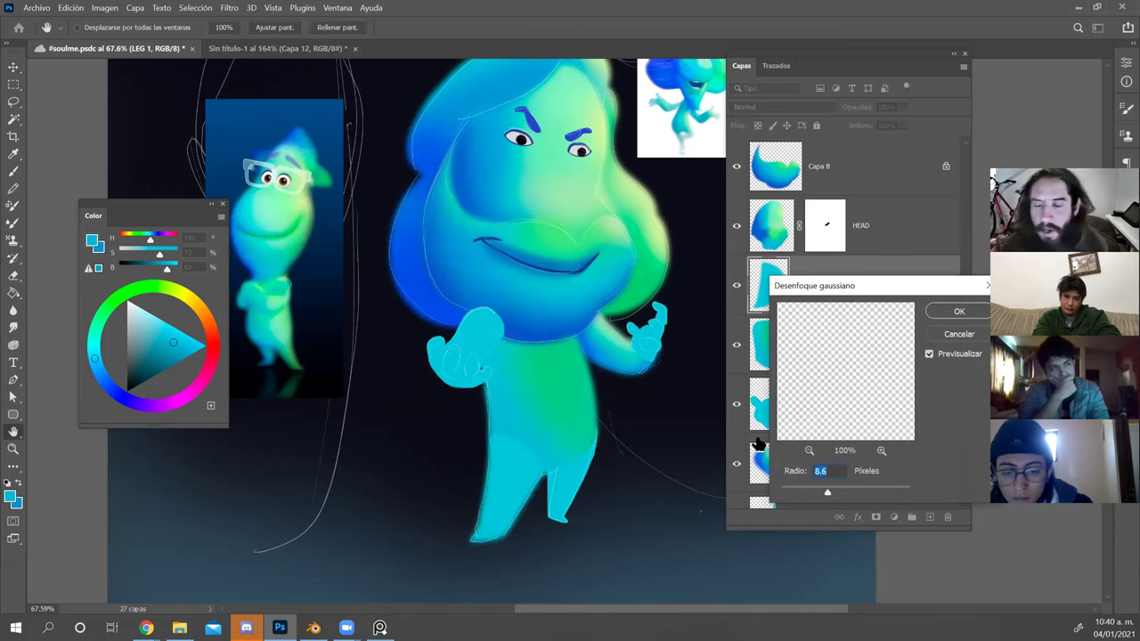
{"action": "left_click", "coordinate": [952, 313]}
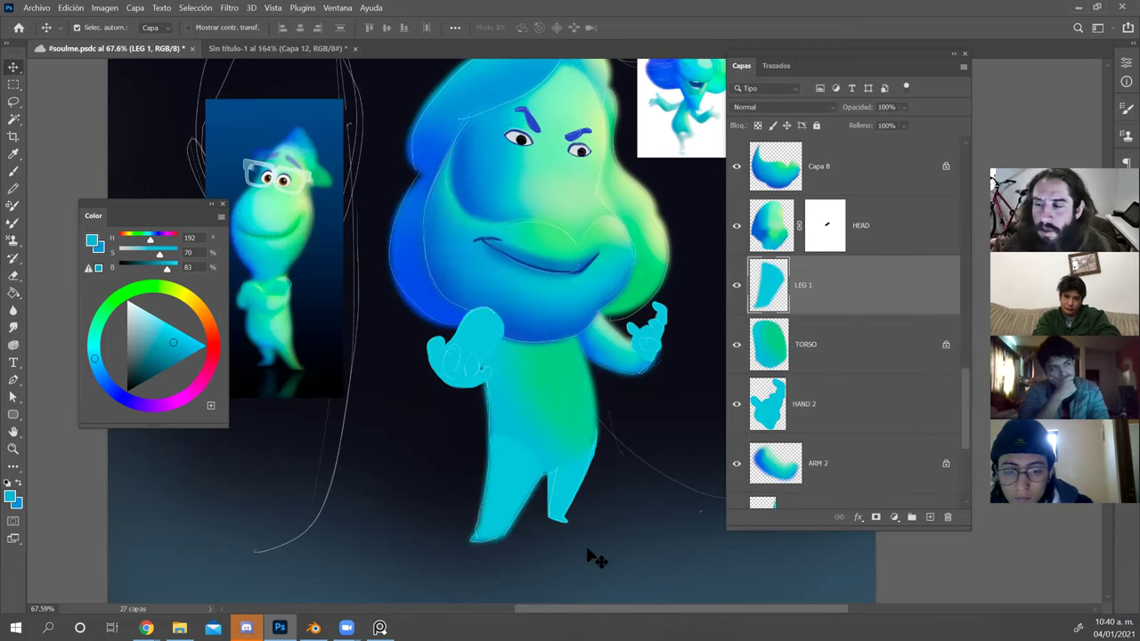
{"action": "left_click", "coordinate": [758, 126]}
Shade the LEG 1 layer with soft blue tones sampled from the lower face, darkening it toward the foot and inner edge.
{"action": "key", "text": "b"}
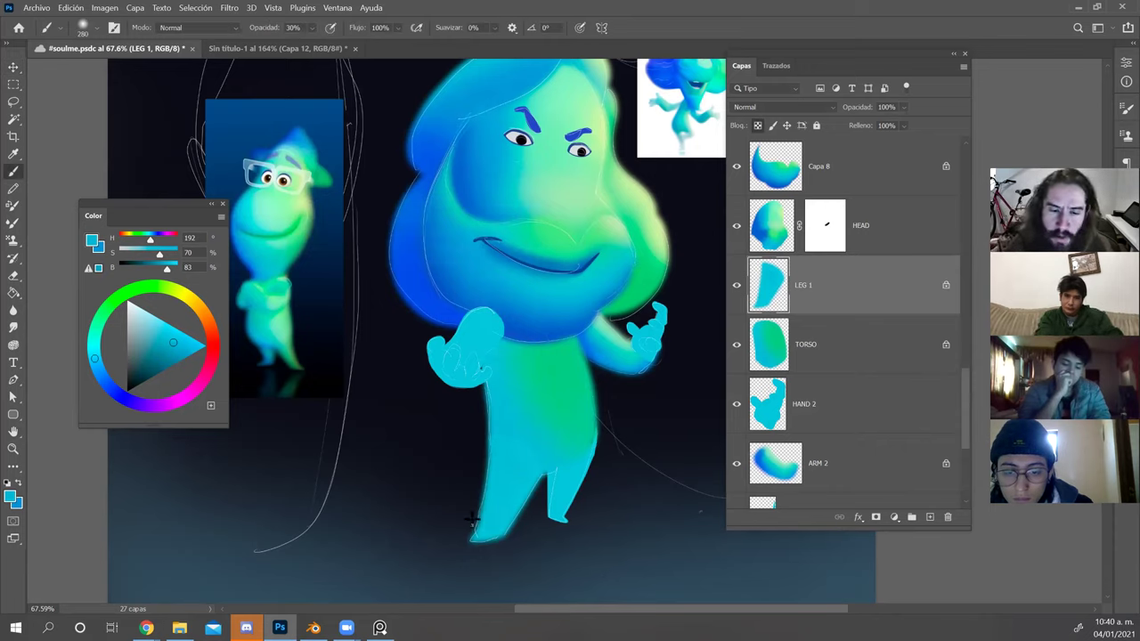
{"action": "left_click", "coordinate": [518, 322], "text": "alt"}
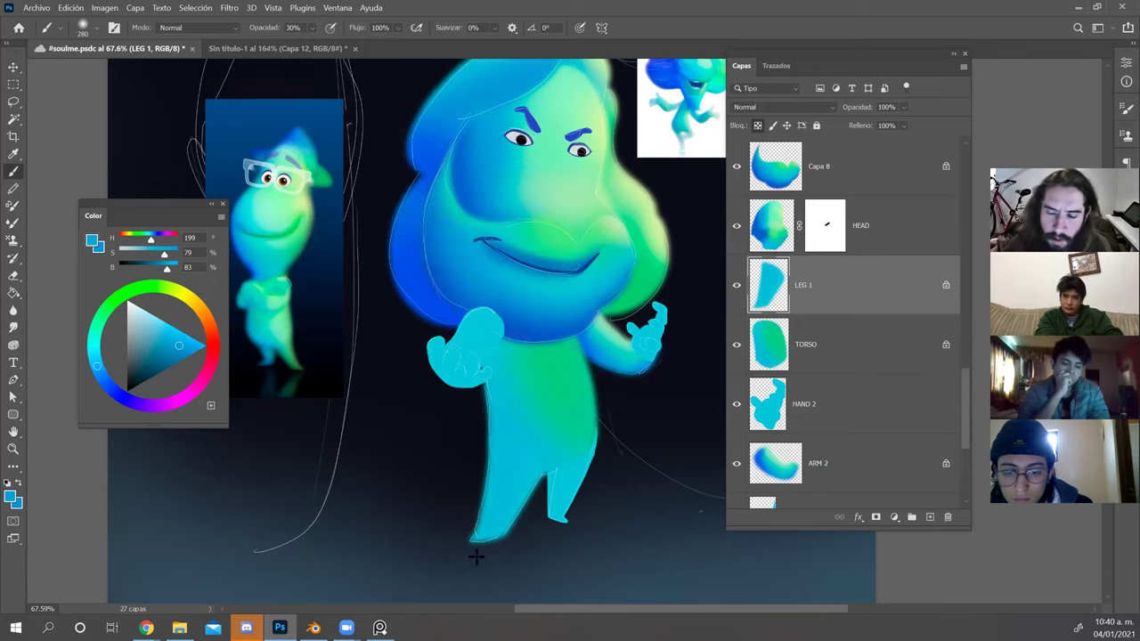
{"action": "left_click_drag", "start_coordinate": [569, 464], "coordinate": [633, 412]}
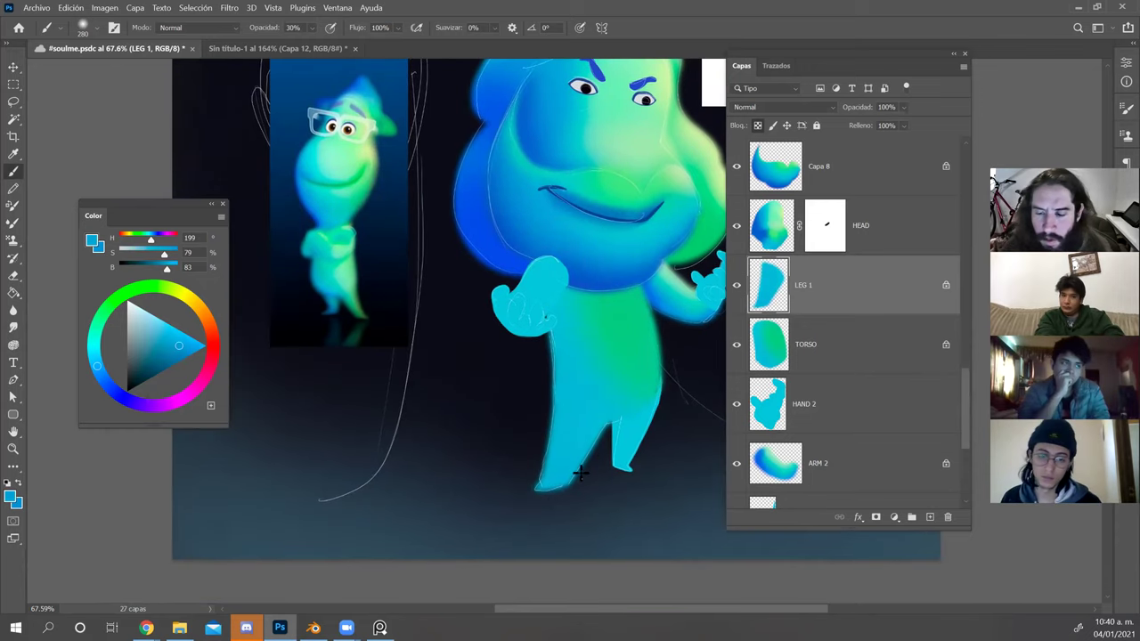
{"action": "left_click_drag", "start_coordinate": [584, 451], "coordinate": [557, 436], "text": "alt"}
{"action": "left_click", "coordinate": [565, 243], "text": "alt"}
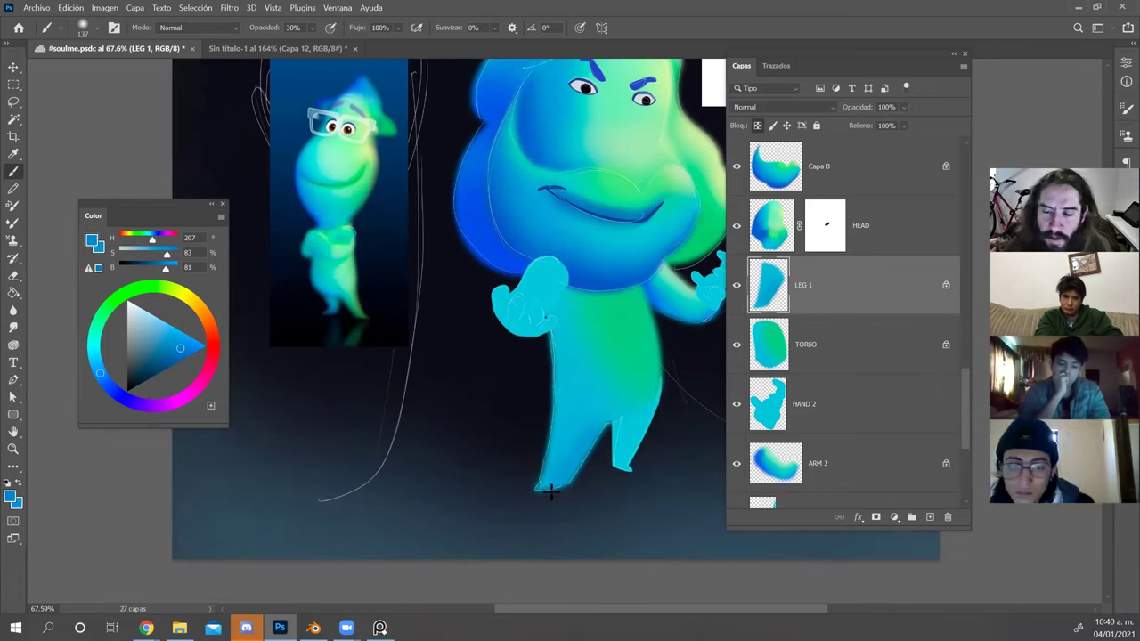
{"action": "left_click", "coordinate": [635, 216], "text": "alt"}
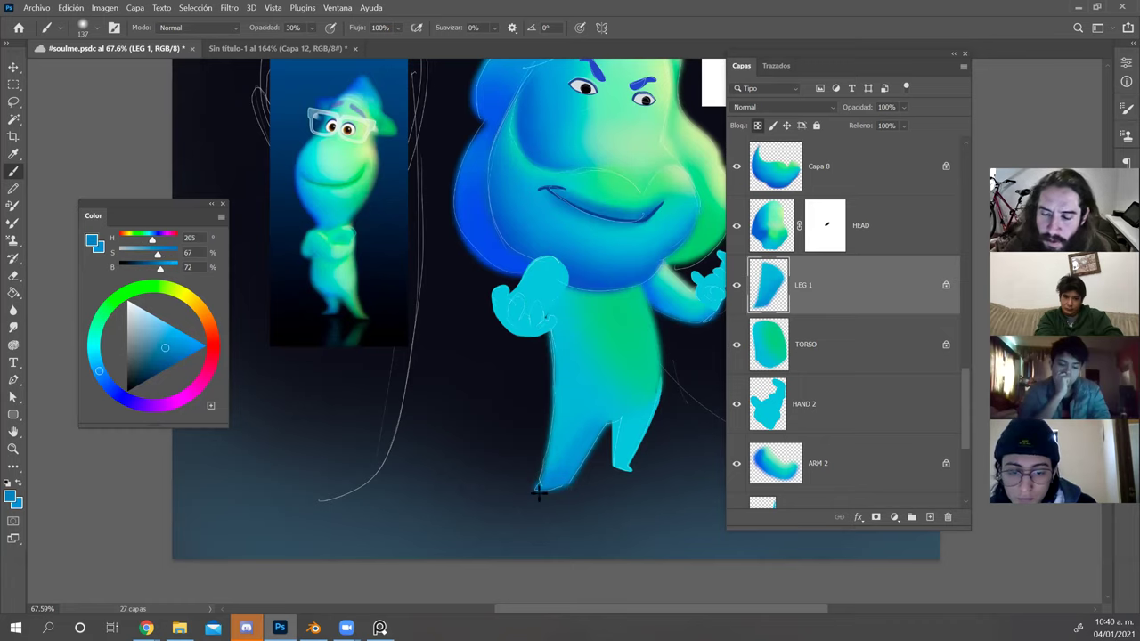
{"action": "left_click", "coordinate": [642, 247], "text": "alt"}
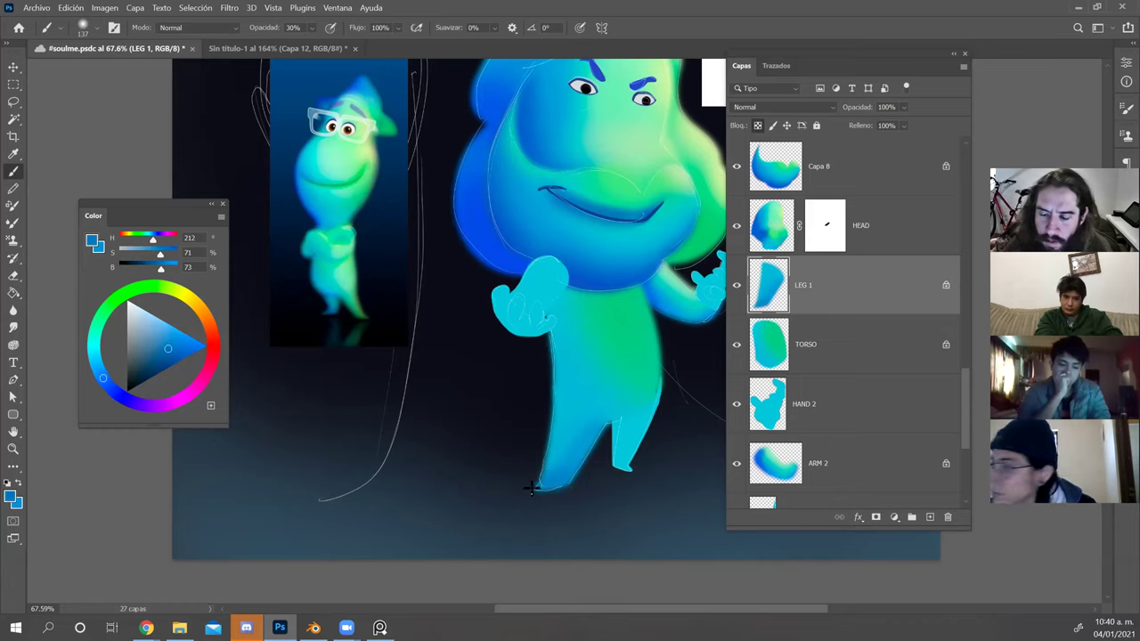
{"action": "left_click", "coordinate": [616, 214], "text": "alt"}
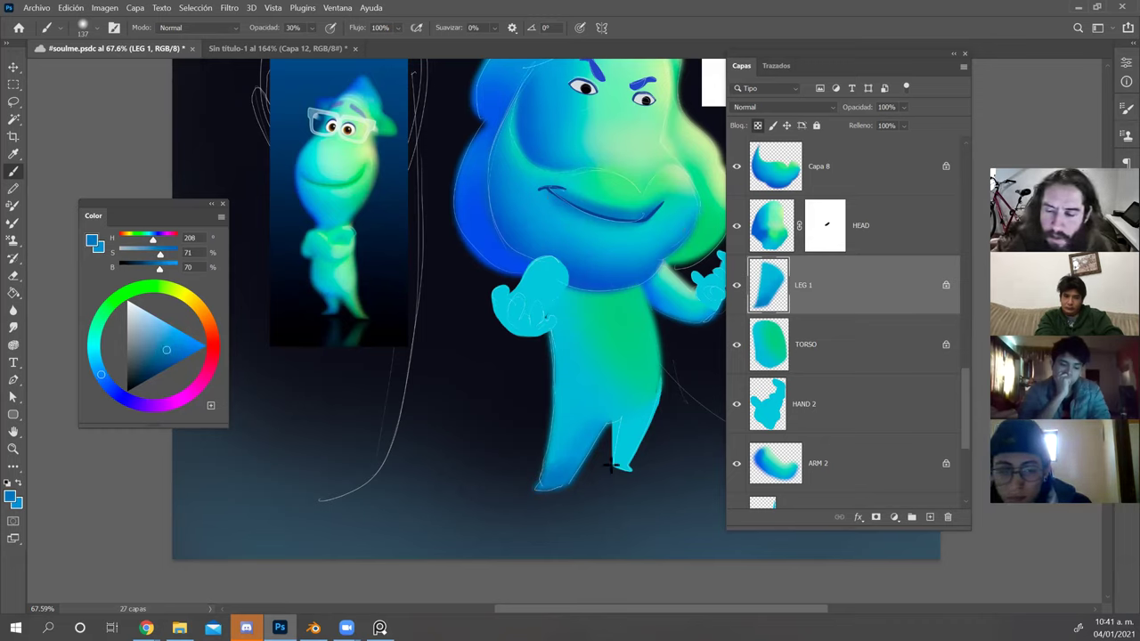
Apply the same Gaussian Blur to the LEG 2 layer and lock its transparent pixels.
{"action": "key", "text": "c"}
{"action": "key", "text": "v"}
{"action": "left_click", "coordinate": [637, 450]}
{"action": "key", "text": "slash"}
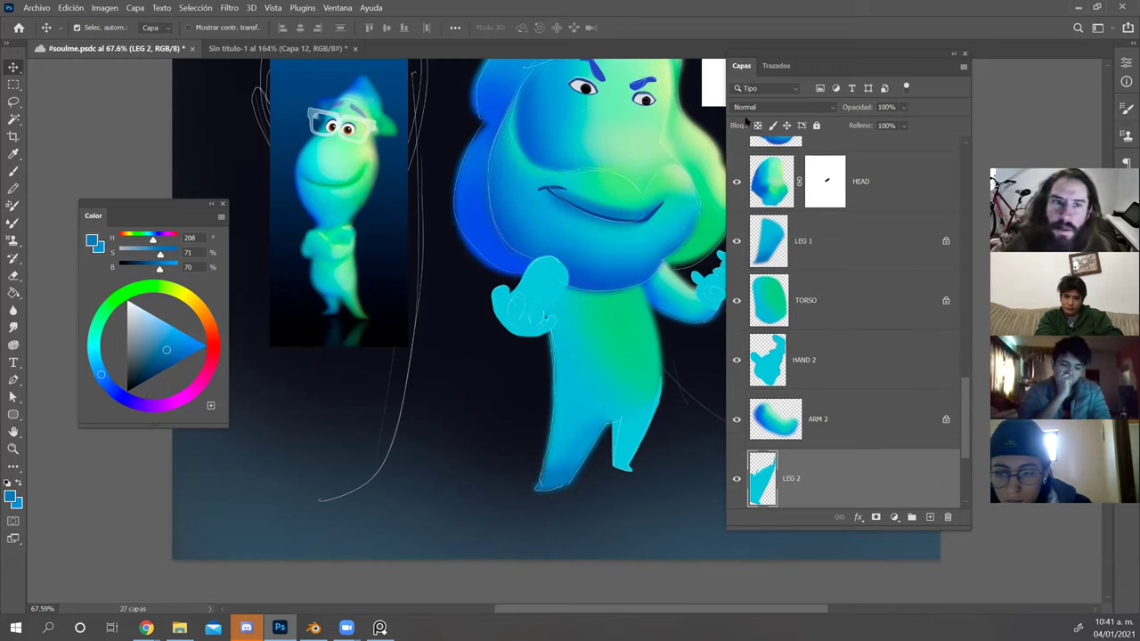
{"action": "left_click", "coordinate": [230, 8]}
{"action": "mouse_move", "coordinate": [318, 173]}
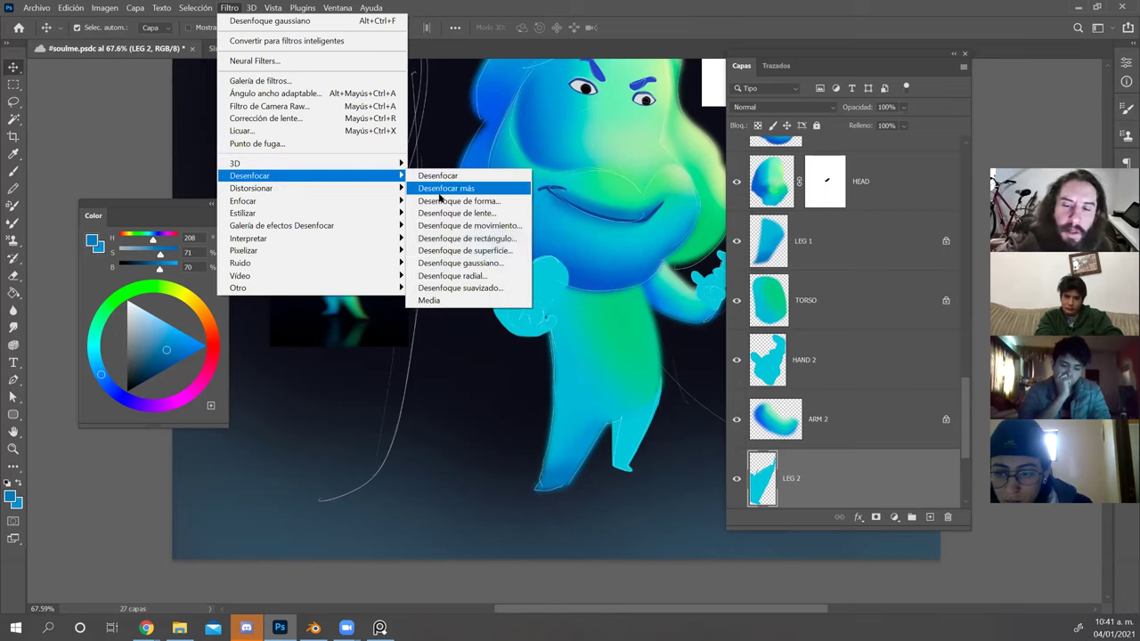
{"action": "left_click", "coordinate": [481, 257]}
{"action": "key", "text": "Return"}
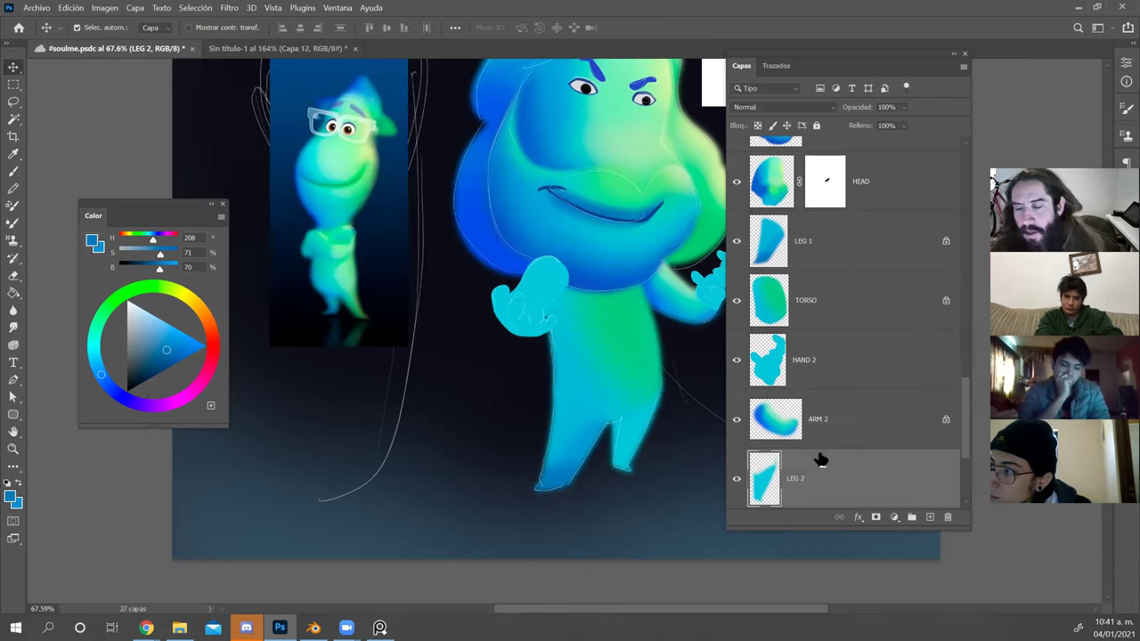
{"action": "left_click", "coordinate": [757, 126]}
Shade the inner side of the LEG 2 layer with dark blue from the mouth and its outer edge with green from the torso.
{"action": "key", "text": "b"}
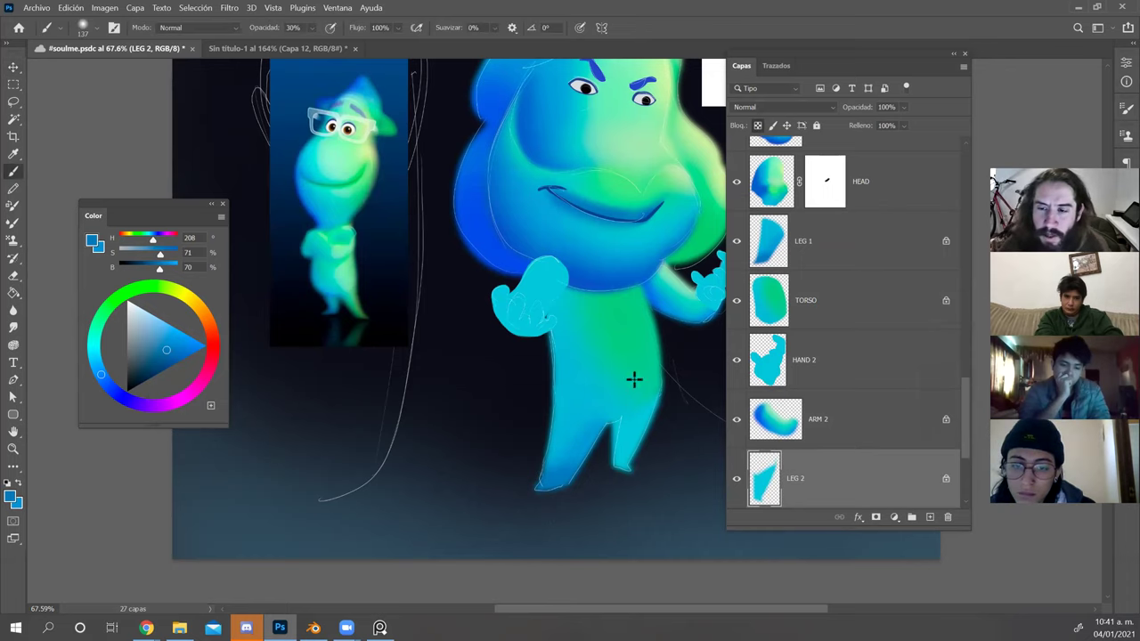
{"action": "left_click", "coordinate": [642, 219], "text": "alt"}
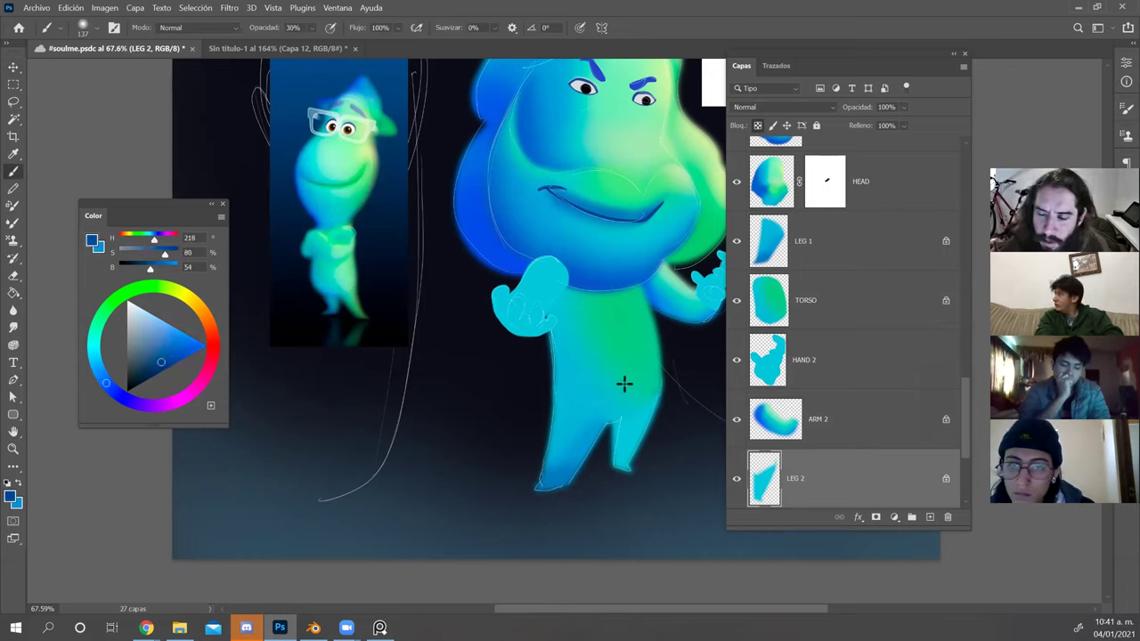
{"action": "mouse_move", "coordinate": [624, 396]}
{"action": "left_mouse_down"}
{"action": "mouse_move", "coordinate": [612, 441]}
{"action": "mouse_move", "coordinate": [626, 423]}
{"action": "left_mouse_up"}
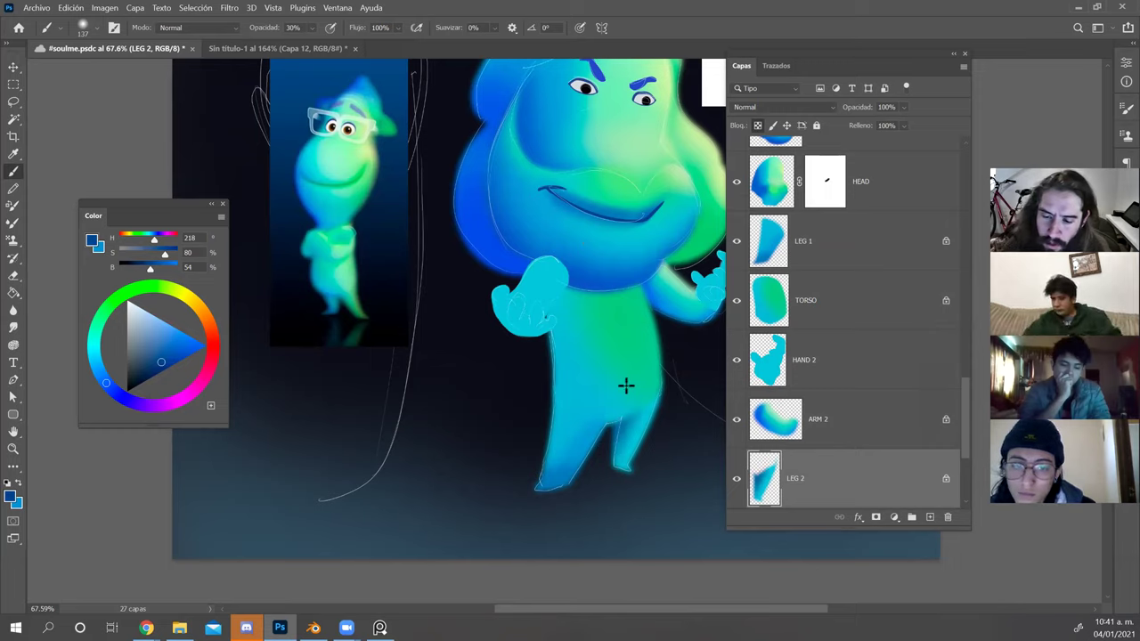
{"action": "left_click", "coordinate": [640, 323], "text": "alt"}
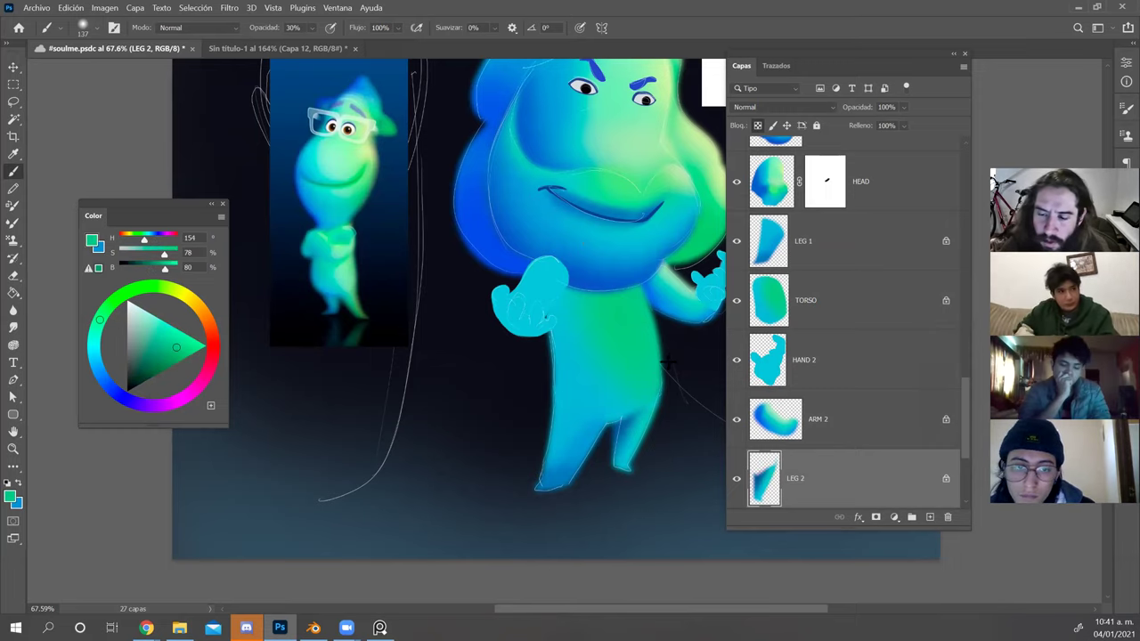
{"action": "right_click", "coordinate": [641, 448], "text": "alt"}
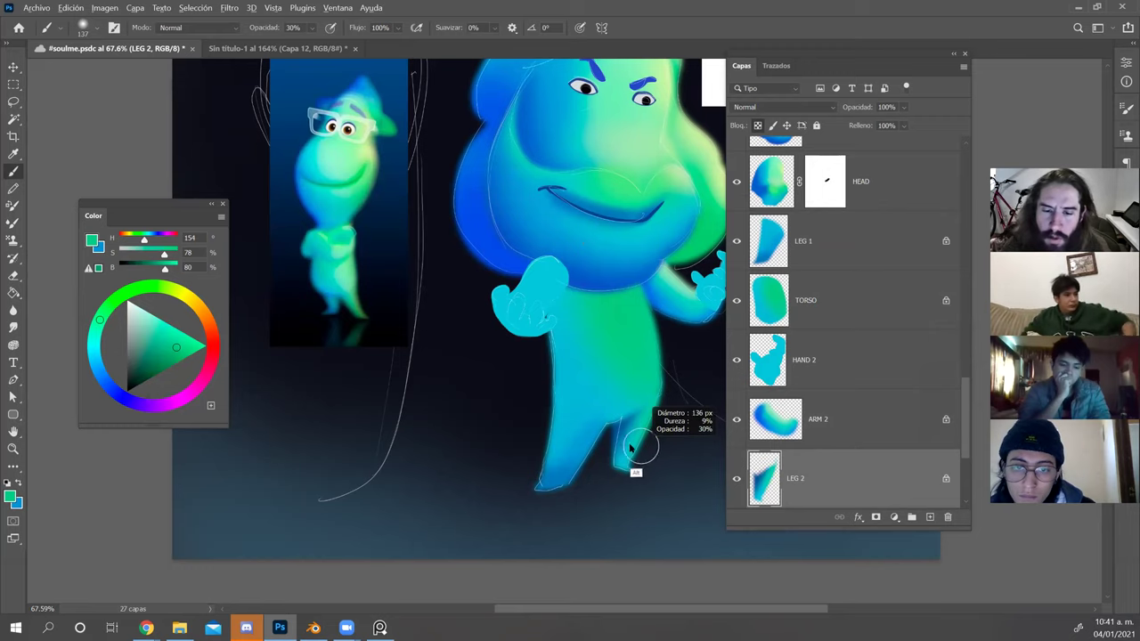
{"action": "right_click", "coordinate": [643, 456], "text": "alt"}
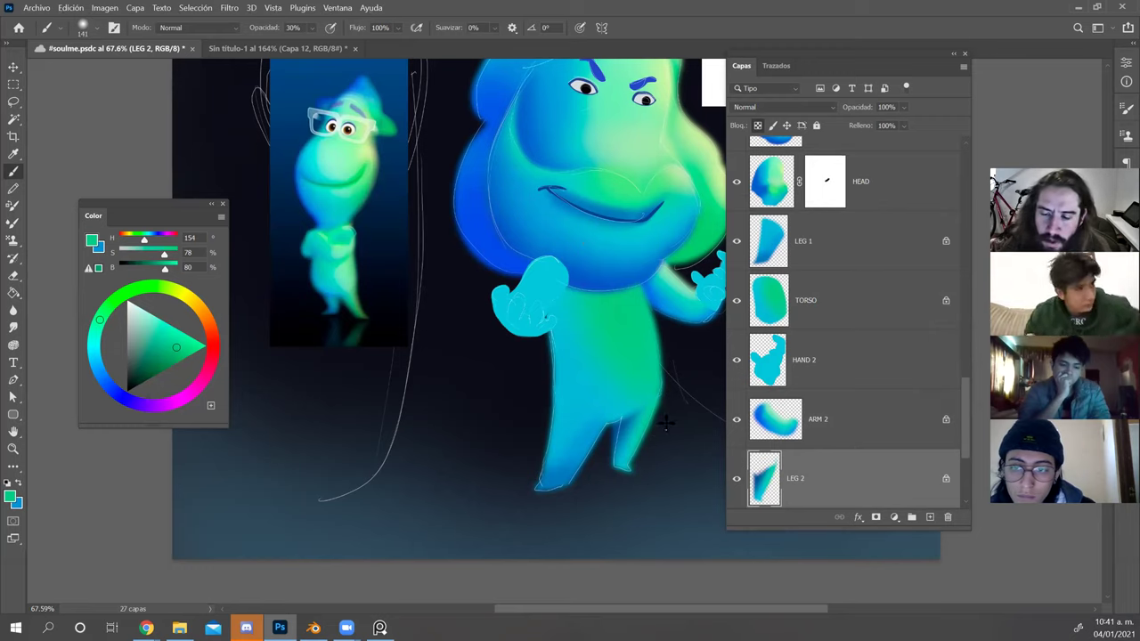
Paint an orange-brown rim (H 40, S 68, B 54) along the foot and outer edge of the LEG 2 layer.
{"action": "left_click_drag", "start_coordinate": [189, 291], "coordinate": [200, 308]}
{"action": "left_click", "coordinate": [152, 365]}
{"action": "left_click_drag", "start_coordinate": [152, 365], "coordinate": [146, 360]}
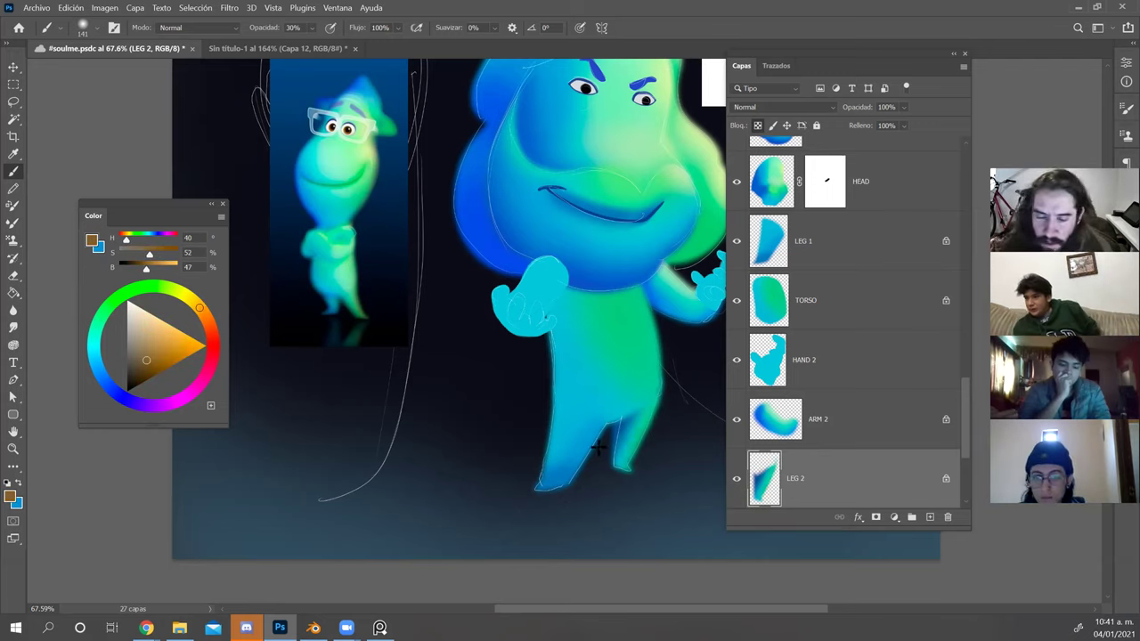
{"action": "left_click", "coordinate": [156, 359]}
{"action": "left_click_drag", "start_coordinate": [628, 456], "coordinate": [638, 469]}
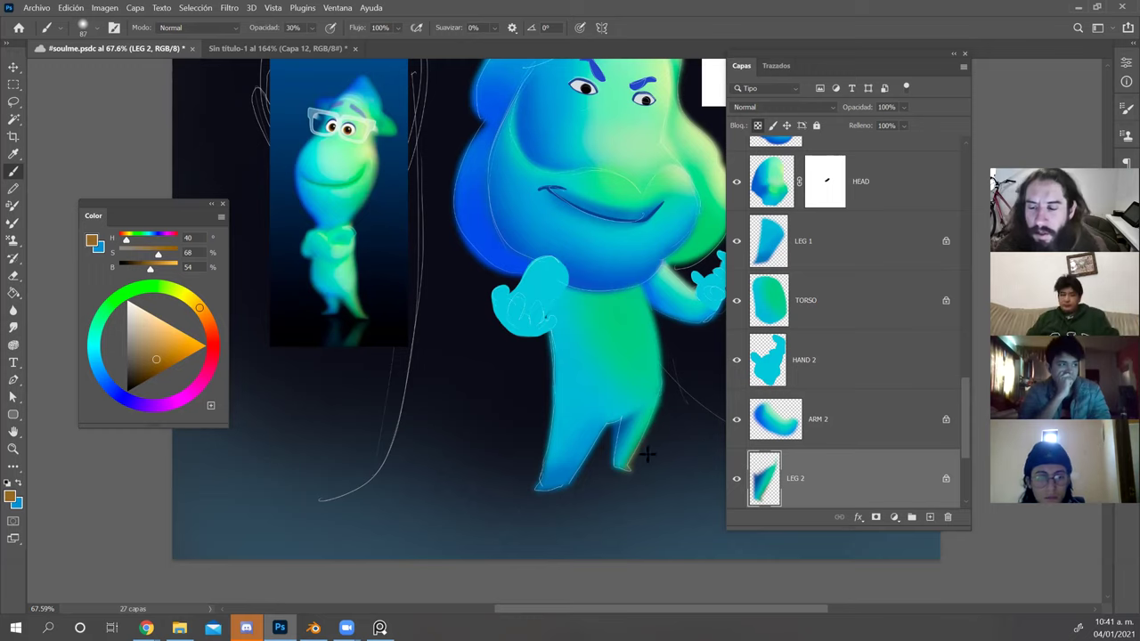
Paint a soft yellow-green highlight (H 80, S 34, B 95) on the outer side of the TORSO layer.
{"action": "left_click_drag", "start_coordinate": [690, 458], "coordinate": [648, 476]}
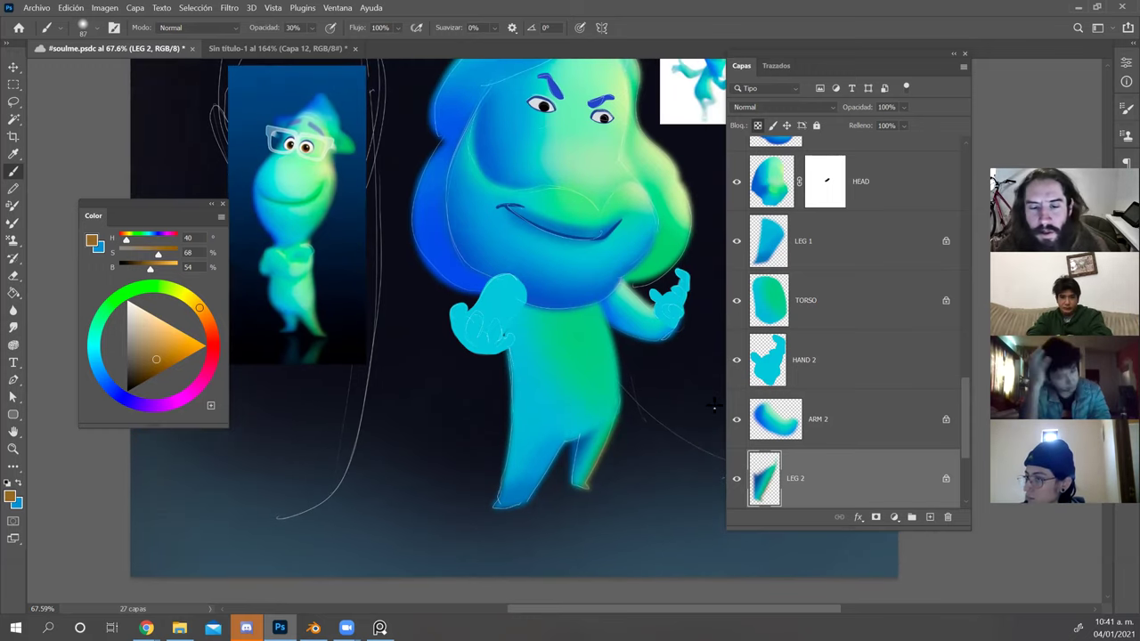
{"action": "left_click", "coordinate": [606, 383], "text": "ctrl"}
{"action": "left_click", "coordinate": [680, 206], "text": "alt"}
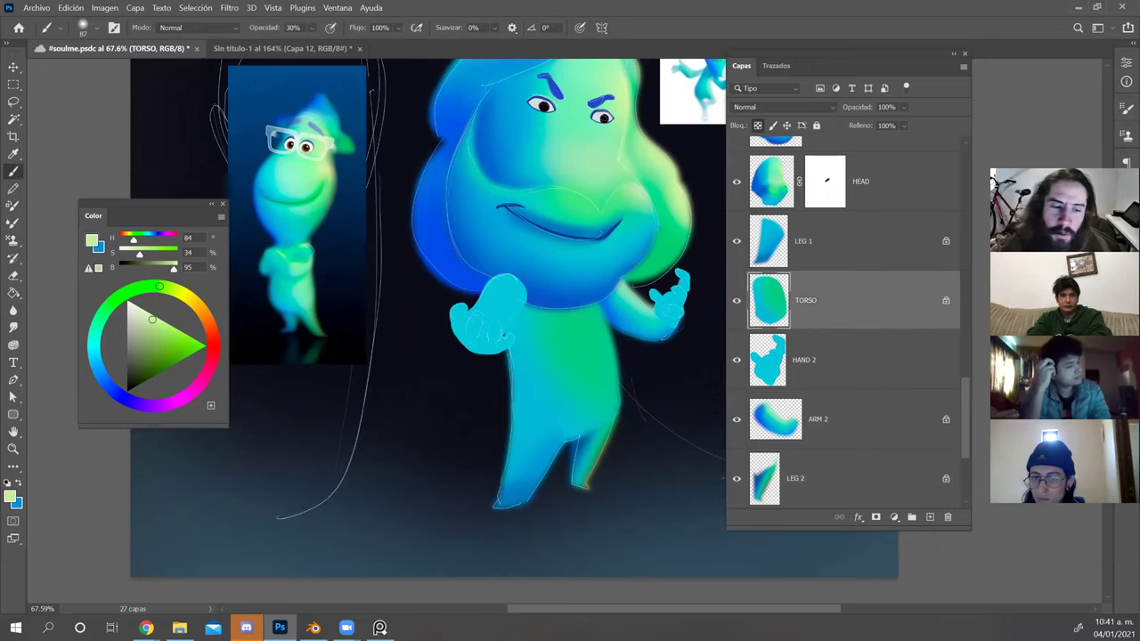
{"action": "left_click", "coordinate": [166, 289]}
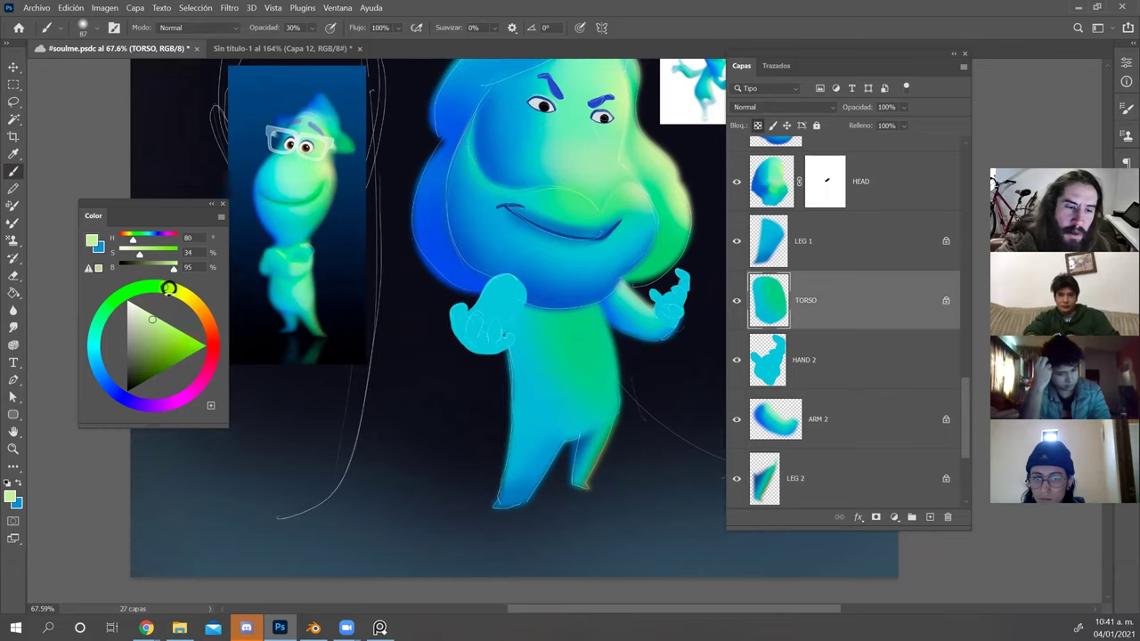
{"action": "left_click_drag", "start_coordinate": [613, 356], "coordinate": [629, 356]}
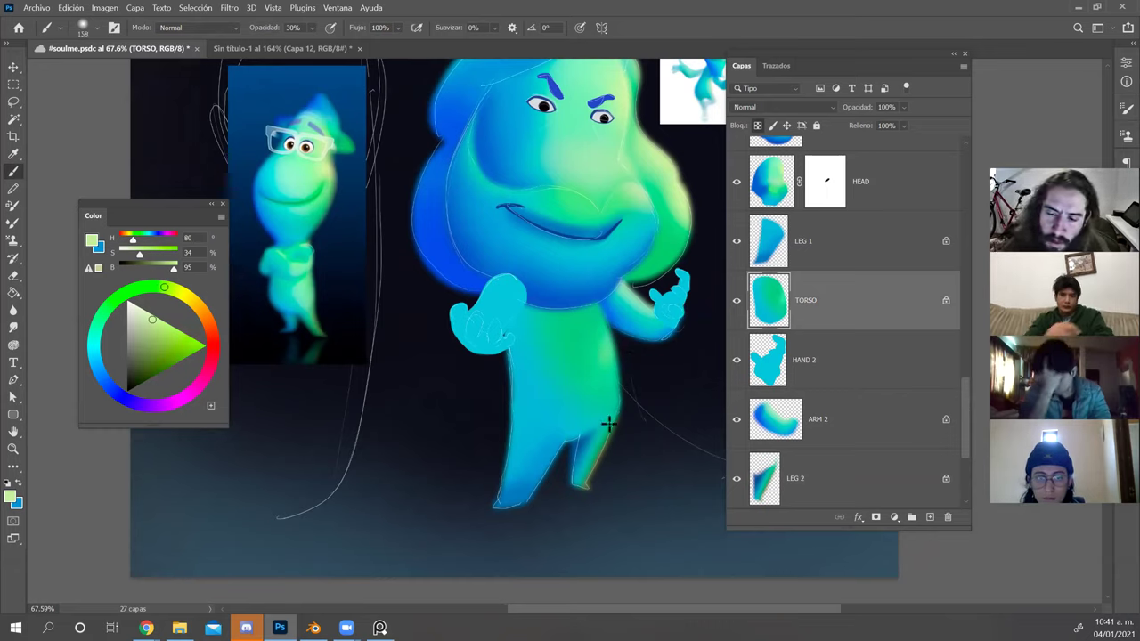
{"action": "mouse_move", "coordinate": [613, 352]}
{"action": "left_mouse_down"}
{"action": "mouse_move", "coordinate": [626, 353]}
{"action": "mouse_move", "coordinate": [583, 415]}
{"action": "mouse_move", "coordinate": [596, 414]}
{"action": "left_mouse_up"}
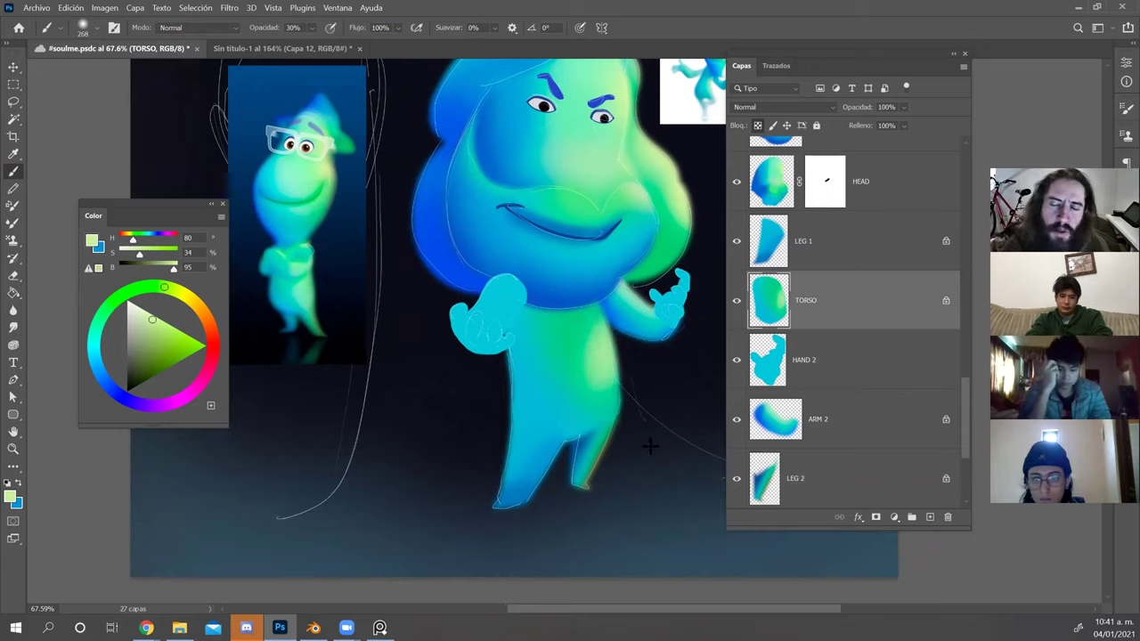
{"action": "left_click_drag", "start_coordinate": [607, 358], "coordinate": [607, 390]}
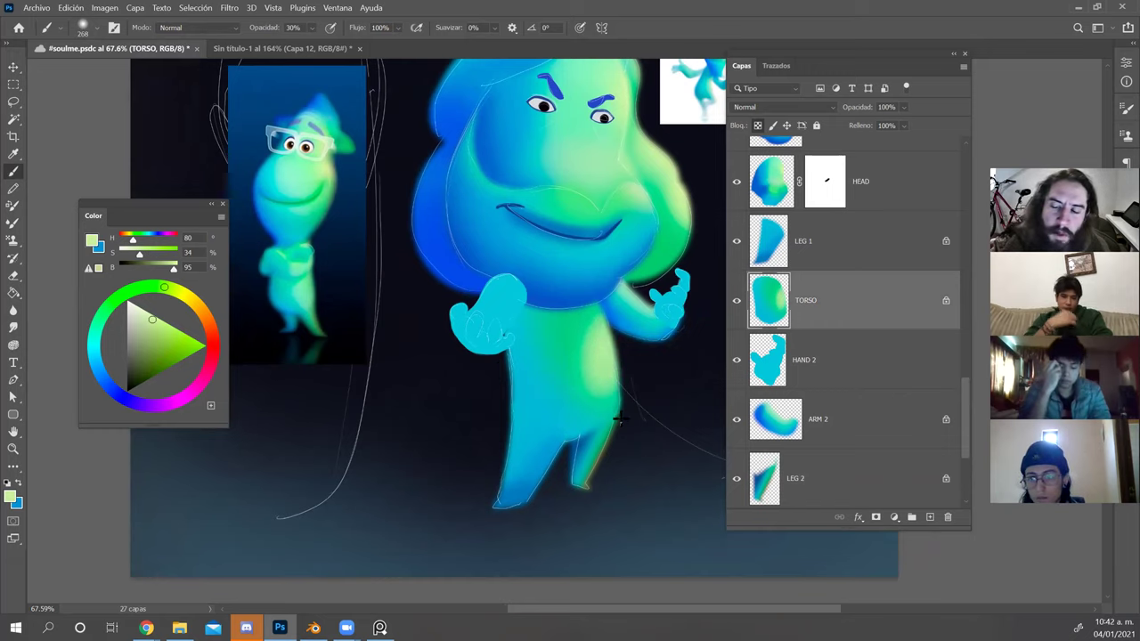
Blend the torso highlight with green sampled from the torso, and shade the torso's edge below the raised hand with blue from the back leg.
{"action": "left_click", "coordinate": [577, 334], "text": "alt"}
{"action": "right_click", "coordinate": [576, 334], "text": "alt"}
{"action": "left_click_drag", "start_coordinate": [577, 324], "coordinate": [584, 425]}
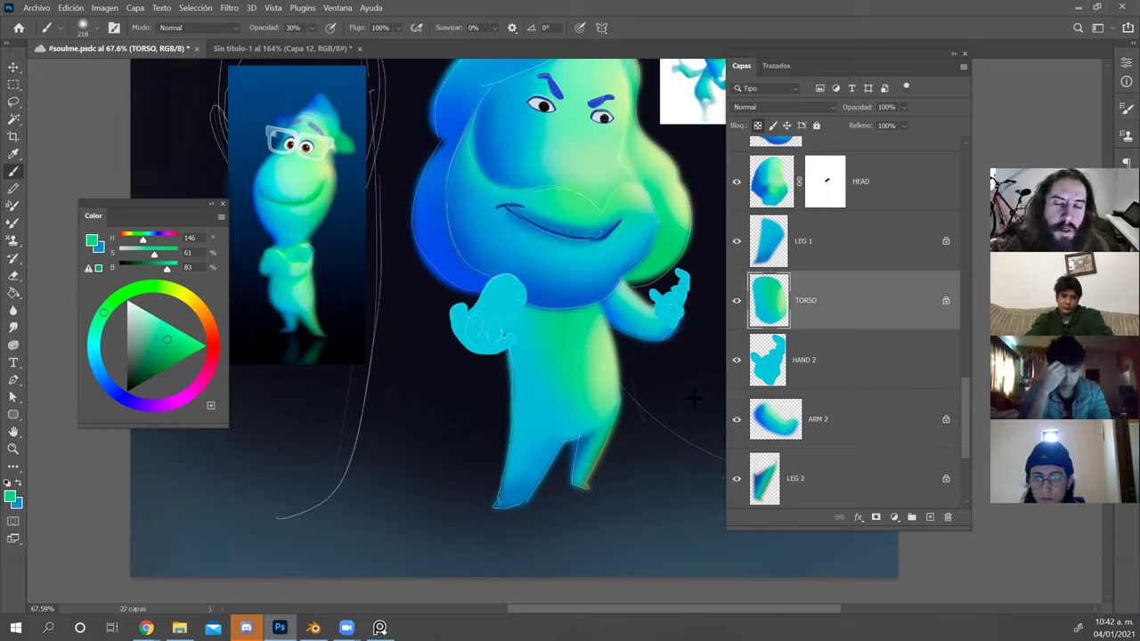
{"action": "left_click", "coordinate": [579, 444], "text": "alt"}
{"action": "mouse_move", "coordinate": [499, 331]}
{"action": "left_mouse_down"}
{"action": "mouse_move", "coordinate": [493, 452]}
{"action": "mouse_move", "coordinate": [502, 400]}
{"action": "left_mouse_up"}
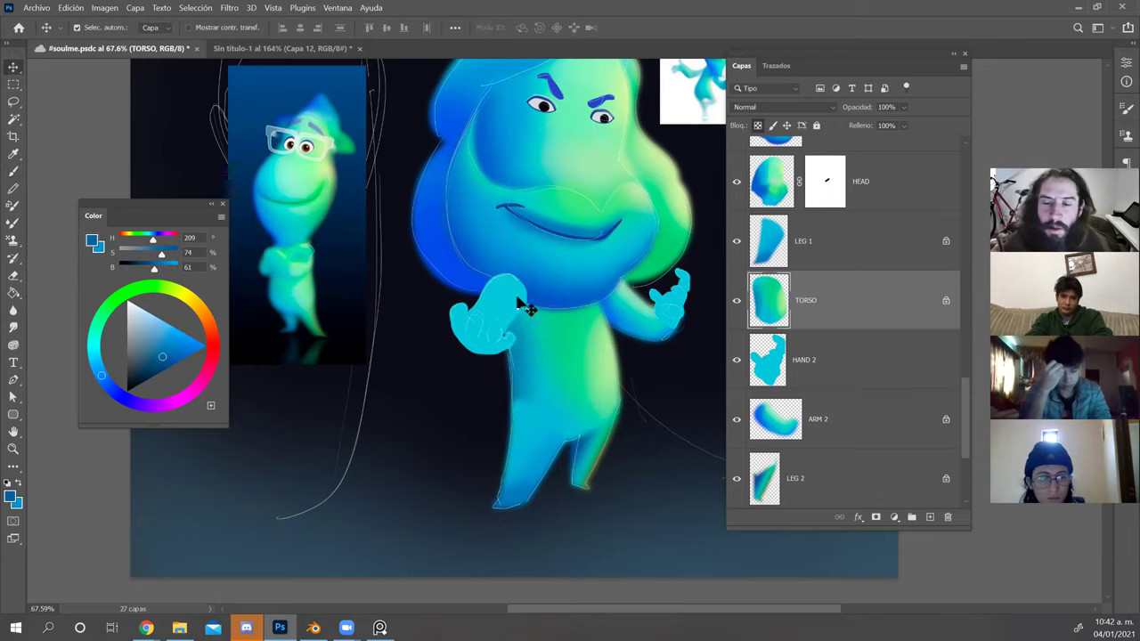
Apply a Gaussian blur with a radius of 8.6 pixels to the ARM 1 layer.
{"action": "left_click", "coordinate": [512, 308], "text": "ctrl"}
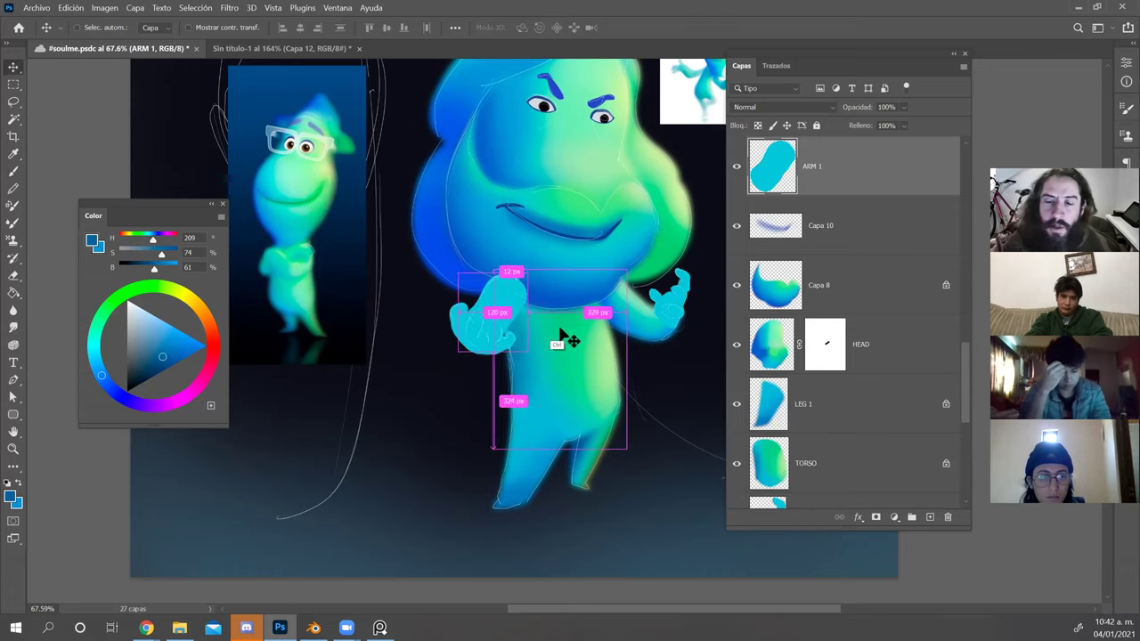
{"action": "left_click", "coordinate": [233, 9]}
{"action": "mouse_move", "coordinate": [313, 173]}
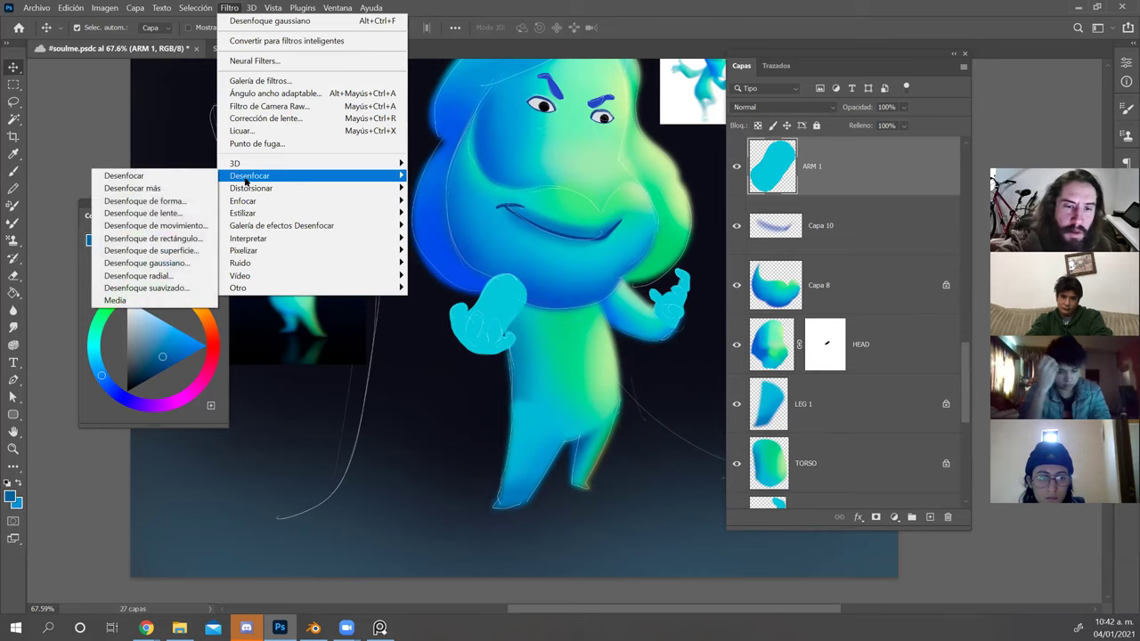
{"action": "left_click", "coordinate": [199, 263]}
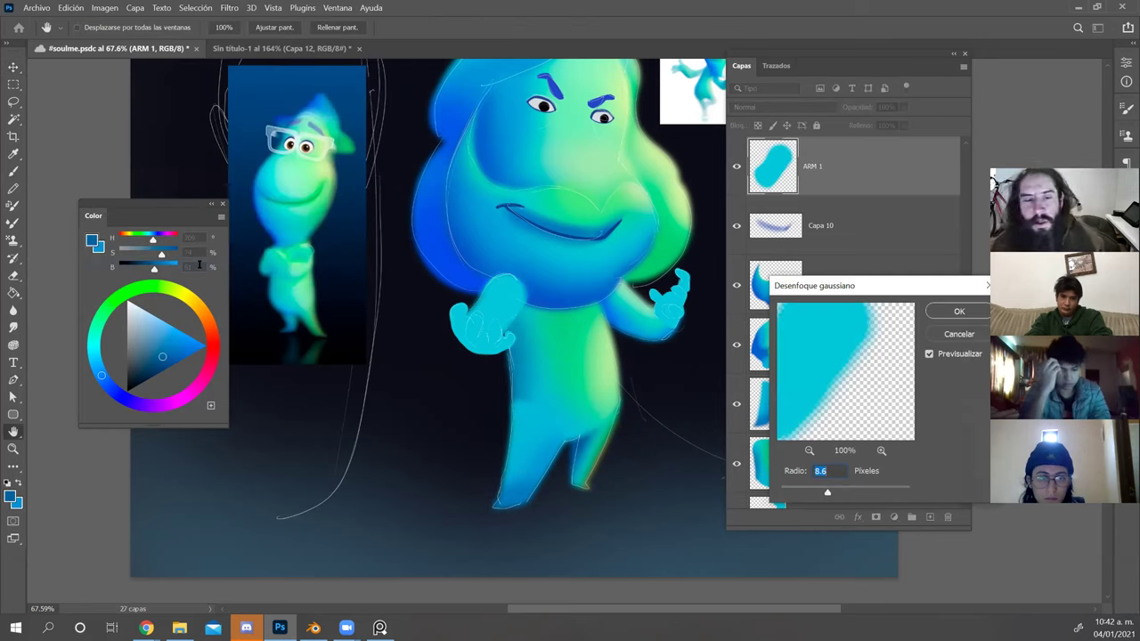
{"action": "key", "text": "Return"}
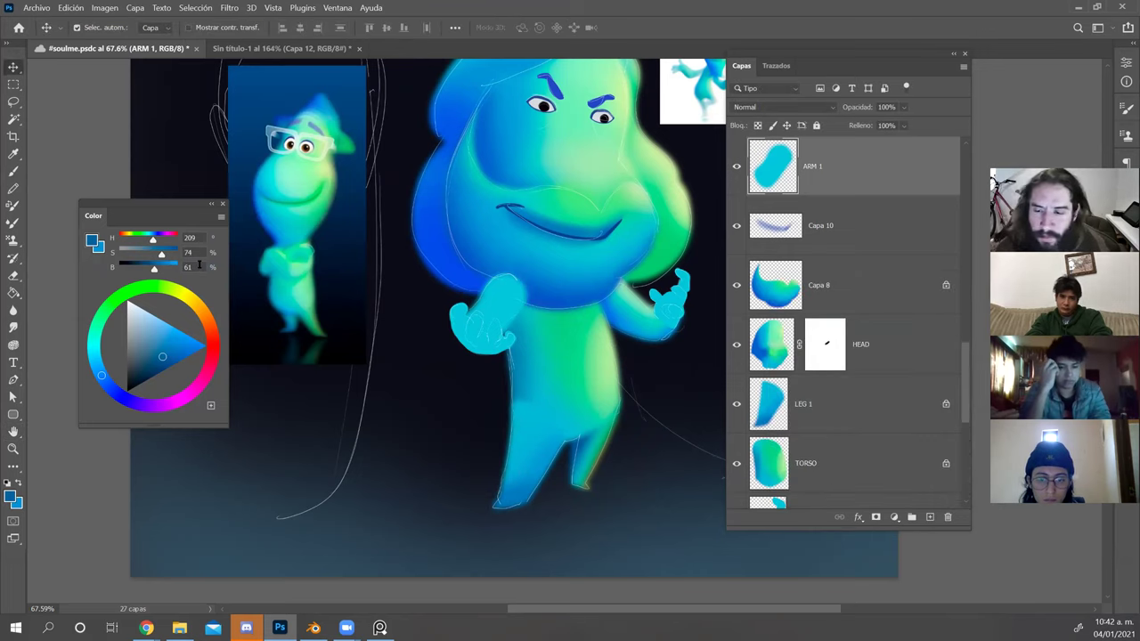
Extend the ARM 1 shoulder over the torso using cyan sampled from the arm at 100% brush opacity, and save the file.
{"action": "key", "text": "b"}
{"action": "left_click", "coordinate": [511, 316], "text": "alt"}
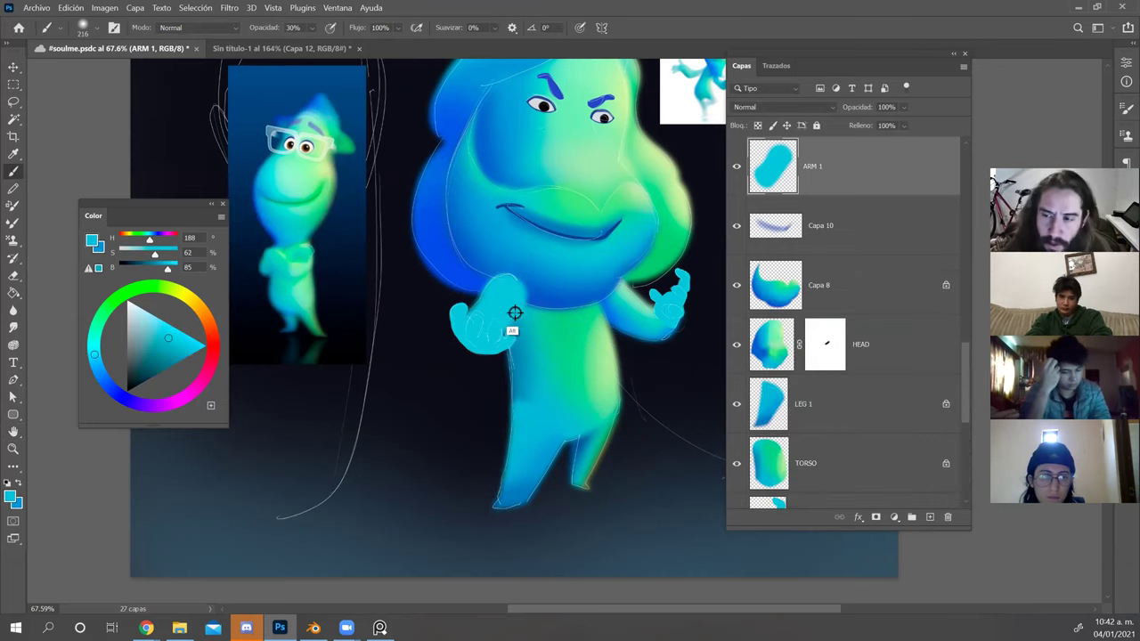
{"action": "key", "text": "1"}
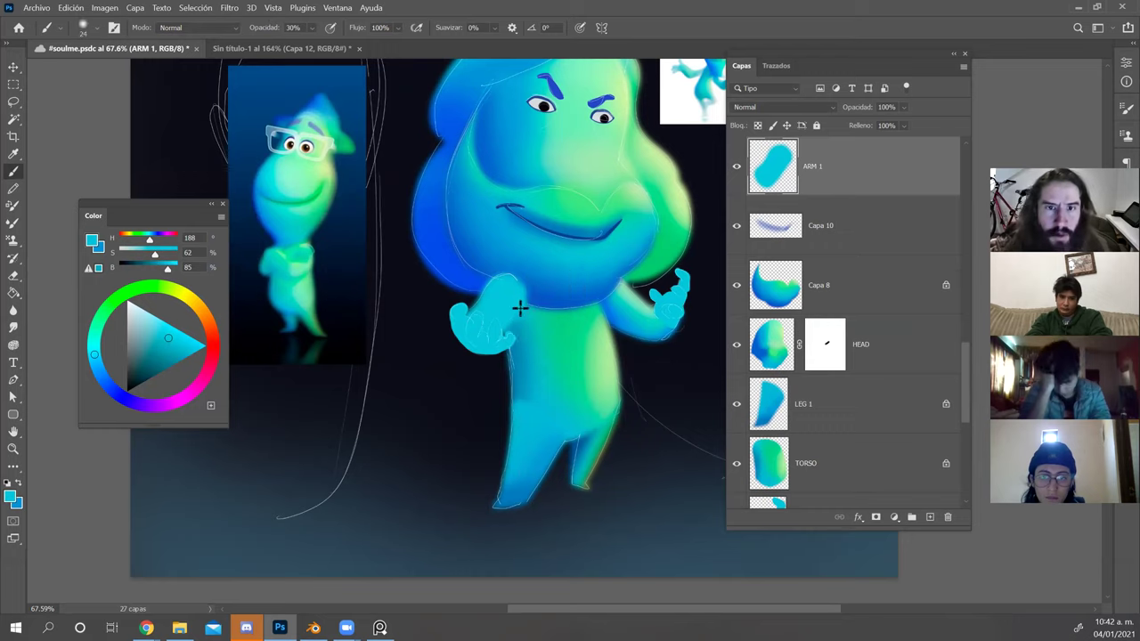
{"action": "key", "text": "0"}
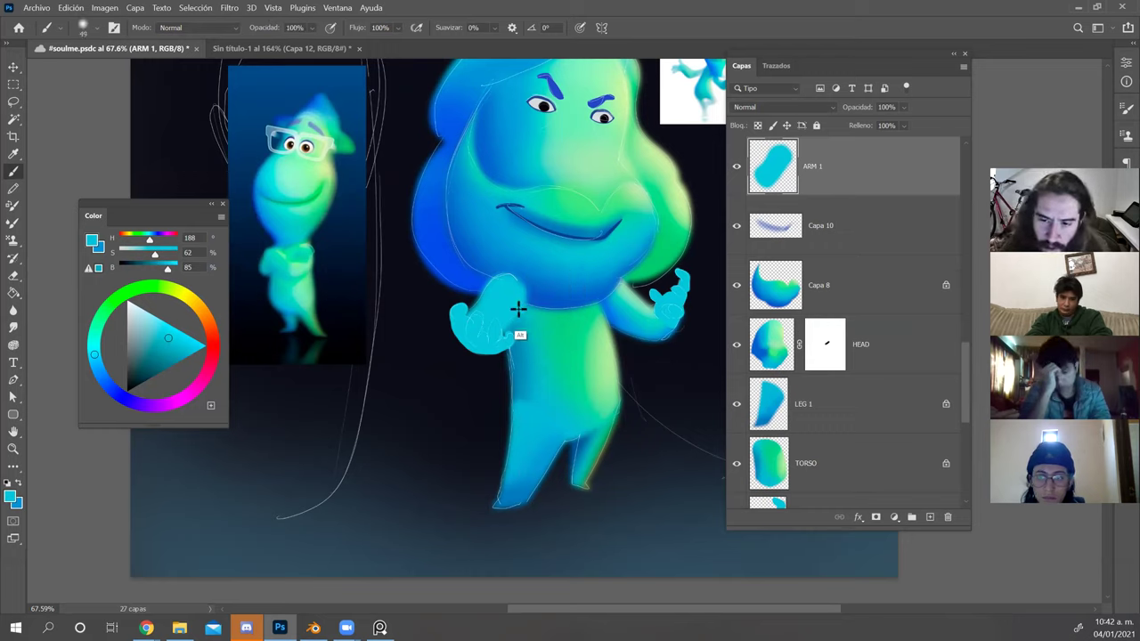
{"action": "left_click_drag", "start_coordinate": [514, 285], "coordinate": [520, 294]}
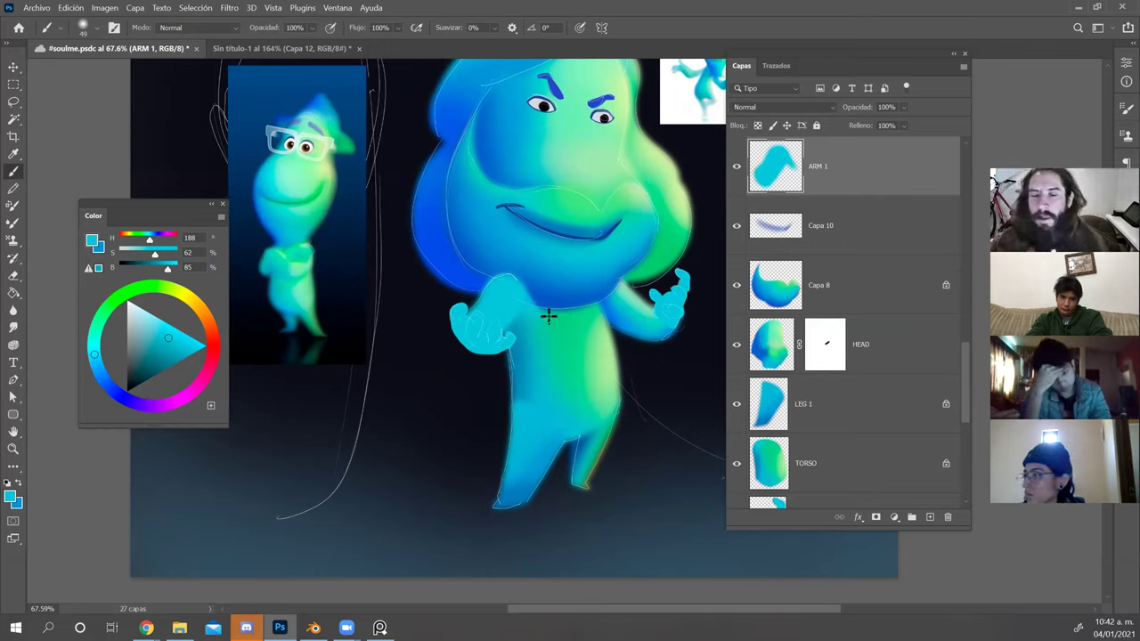
{"action": "key", "text": "ctrl+s"}
Lock the ARM 1 layer's transparent pixels and shade its shoulder side with soft green (H 135, S 37, B 95).
{"action": "key", "text": "z"}
{"action": "left_click_drag", "start_coordinate": [560, 268], "coordinate": [600, 263]}
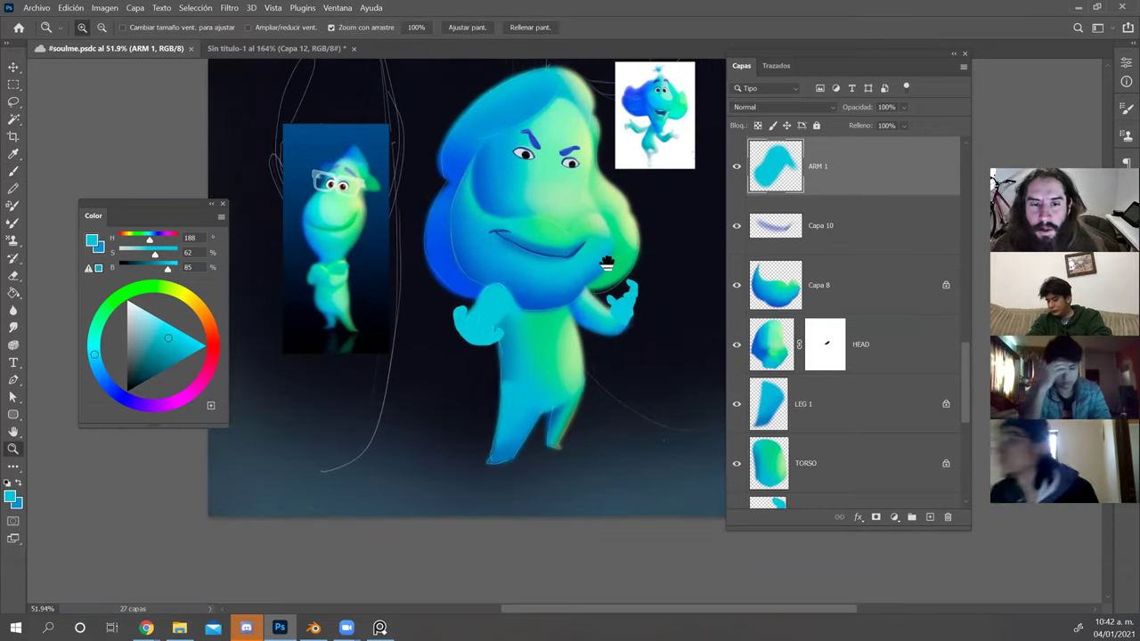
{"action": "scroll", "coordinate": [626, 242], "scroll_direction": "up", "scroll_amount": 1}
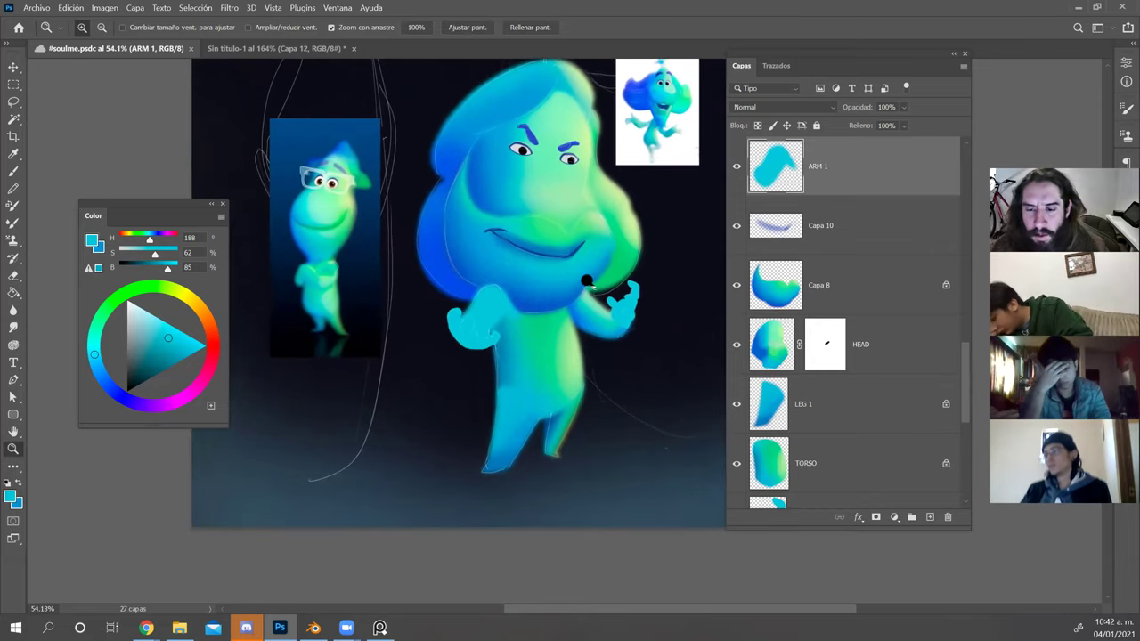
{"action": "key", "text": "slash"}
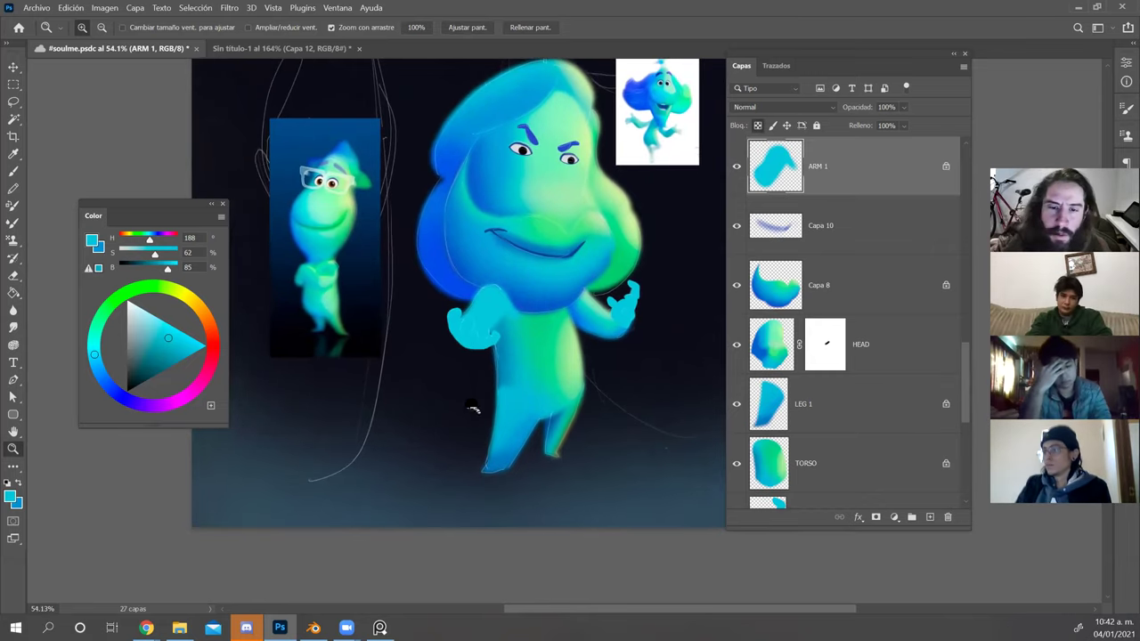
{"action": "key", "text": "b"}
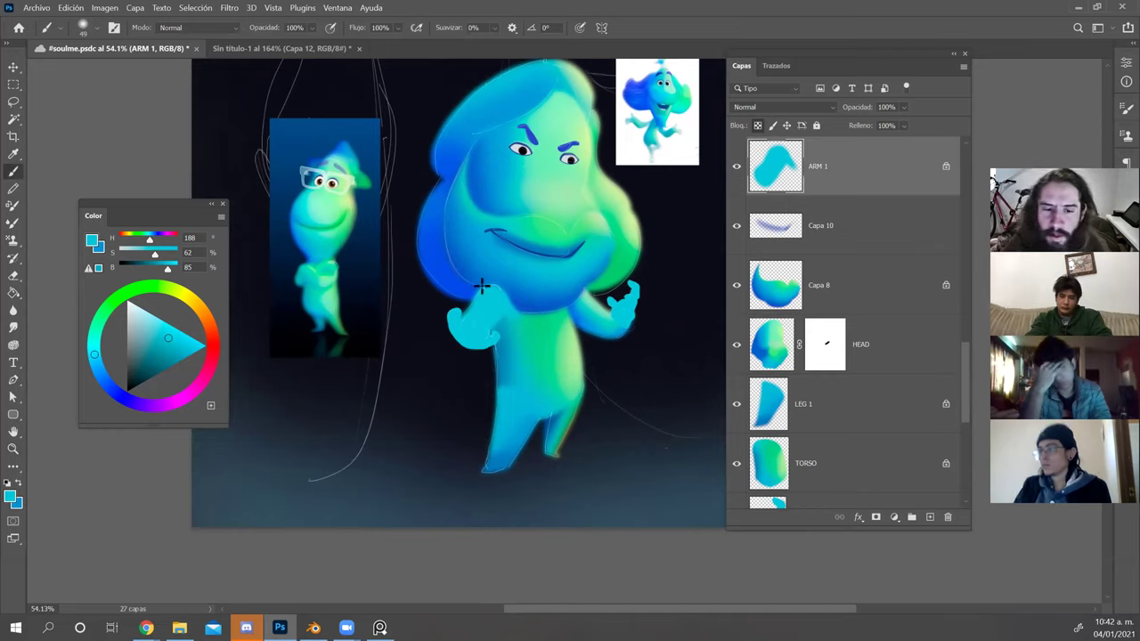
{"action": "left_click", "coordinate": [313, 269], "text": "alt"}
{"action": "left_click", "coordinate": [112, 304]}
{"action": "left_click_drag", "start_coordinate": [539, 282], "coordinate": [599, 287]}
{"action": "mouse_move", "coordinate": [532, 311]}
{"action": "left_mouse_down"}
{"action": "mouse_move", "coordinate": [574, 287]}
{"action": "mouse_move", "coordinate": [515, 340]}
{"action": "left_mouse_up"}
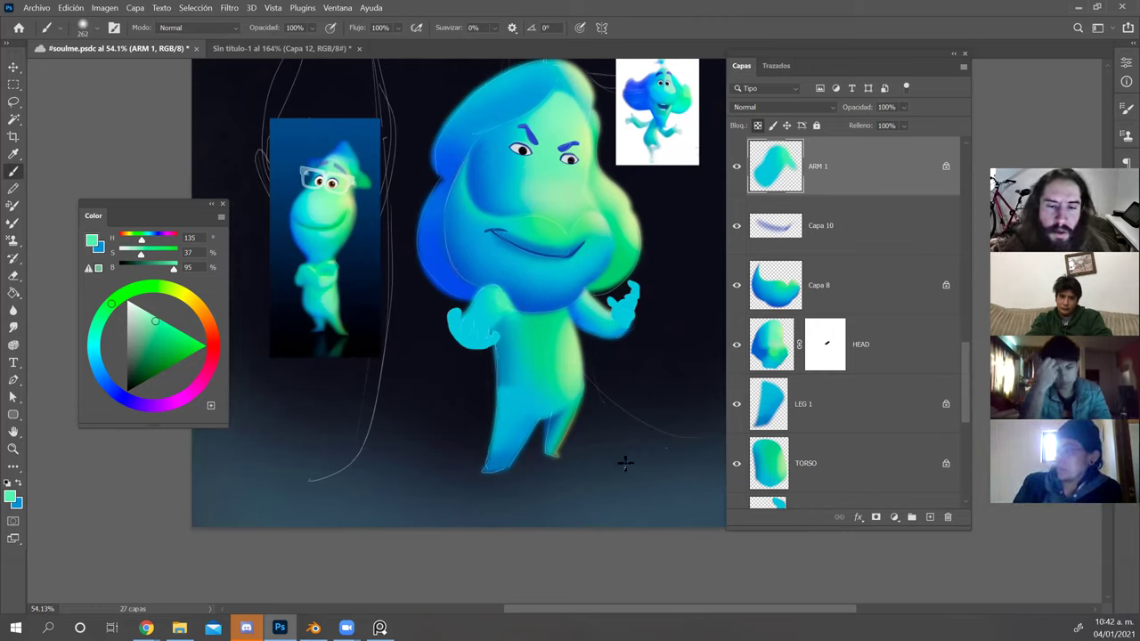
Shade the lower outer part of the ARM 1 layer with blue (H 200, S 91, B 85) using a large soft brush.
{"action": "left_click", "coordinate": [306, 251], "text": "alt"}
{"action": "left_click", "coordinate": [187, 354]}
{"action": "right_click", "coordinate": [503, 335], "text": "alt"}
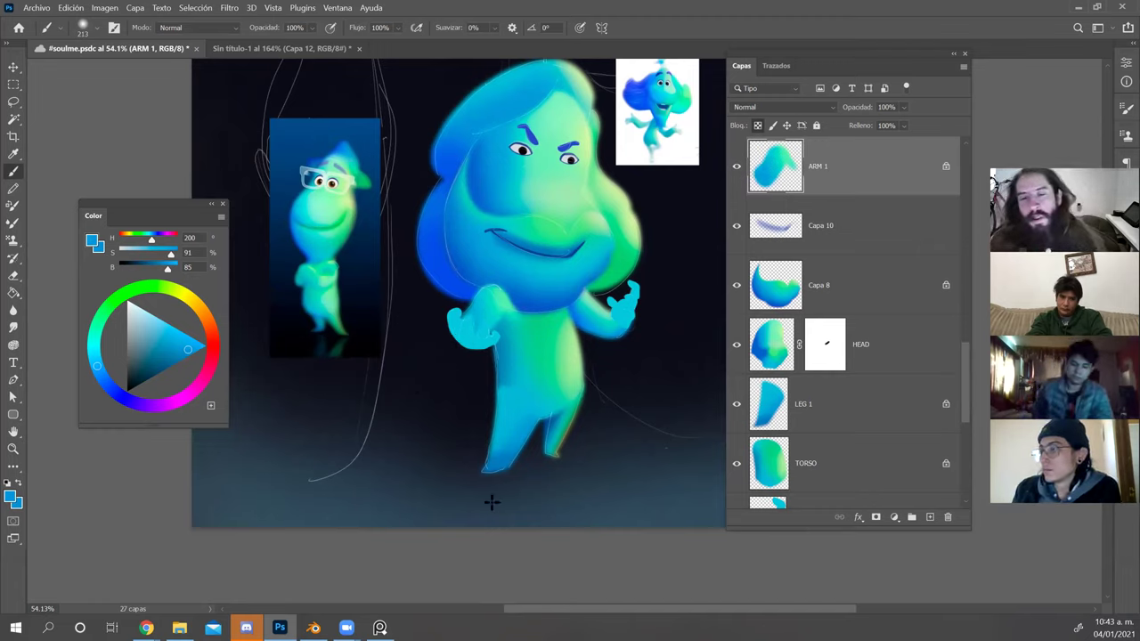
Select the HAND 1 layer and examine the character's hands and body against the reference images.
{"action": "key", "text": "v"}
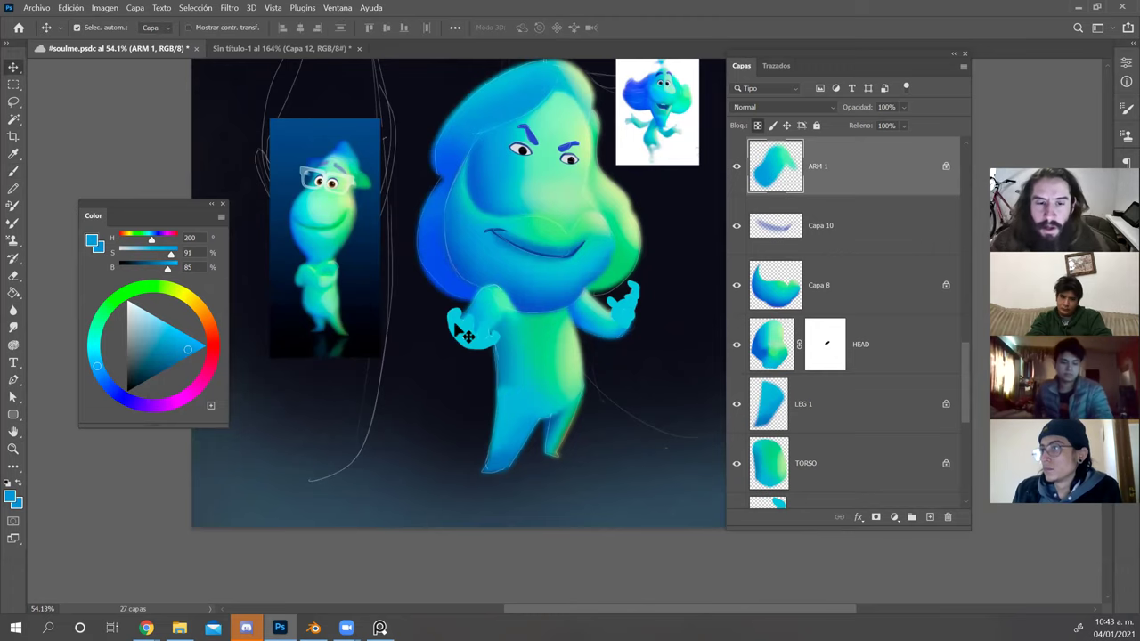
{"action": "left_click", "coordinate": [470, 334]}
{"action": "left_click_drag", "start_coordinate": [583, 163], "coordinate": [499, 246]}
{"action": "left_click_drag", "start_coordinate": [592, 205], "coordinate": [639, 219]}
{"action": "left_click_drag", "start_coordinate": [541, 308], "coordinate": [598, 460]}
{"action": "left_click_drag", "start_coordinate": [579, 143], "coordinate": [624, 331]}
{"action": "left_click_drag", "start_coordinate": [450, 346], "coordinate": [486, 315]}
{"action": "left_click_drag", "start_coordinate": [527, 355], "coordinate": [476, 373]}
{"action": "left_click_drag", "start_coordinate": [442, 285], "coordinate": [469, 296]}
{"action": "left_click_drag", "start_coordinate": [501, 294], "coordinate": [473, 301]}
{"action": "left_click_drag", "start_coordinate": [504, 344], "coordinate": [512, 298]}
{"action": "left_click_drag", "start_coordinate": [561, 366], "coordinate": [504, 253]}
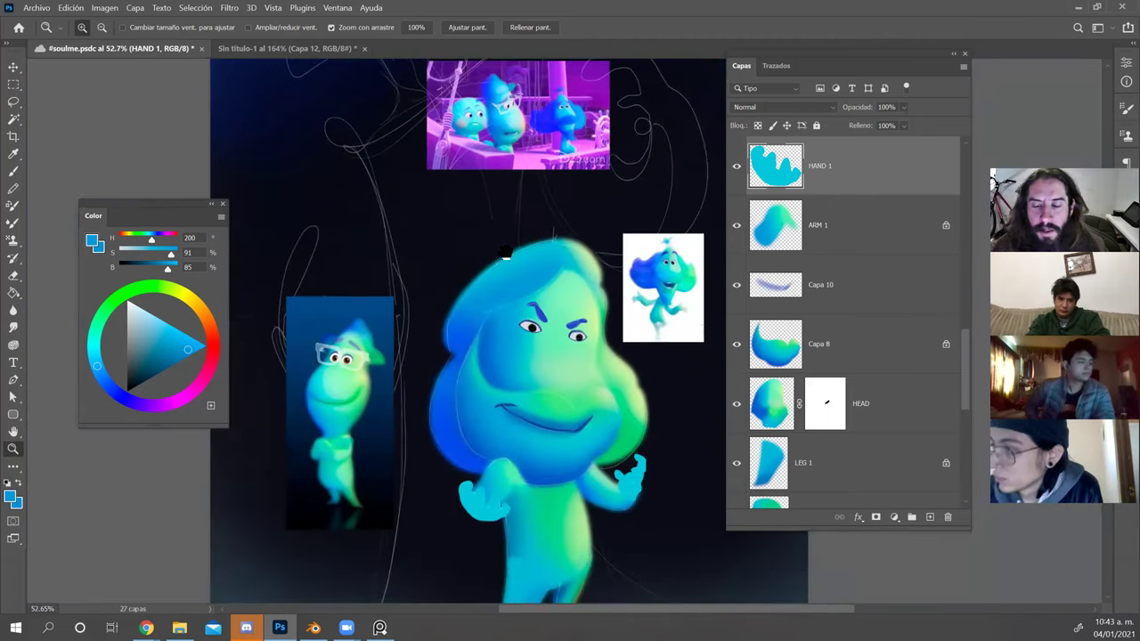
{"action": "mouse_move", "coordinate": [507, 434]}
{"action": "left_mouse_down"}
{"action": "mouse_move", "coordinate": [540, 433]}
{"action": "mouse_move", "coordinate": [524, 432]}
{"action": "left_mouse_up"}
{"action": "left_click_drag", "start_coordinate": [495, 331], "coordinate": [423, 177]}
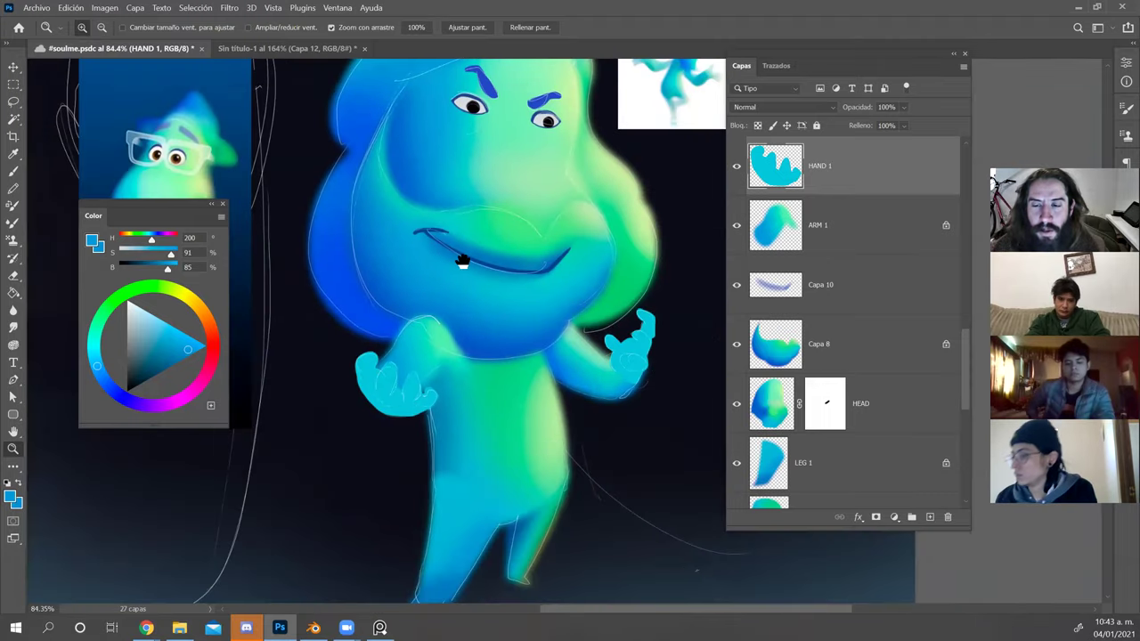
{"action": "left_click_drag", "start_coordinate": [513, 267], "coordinate": [499, 268]}
Apply a Gaussian blur with a radius of 4.1 pixels to the HAND 2 layer.
{"action": "key", "text": "v"}
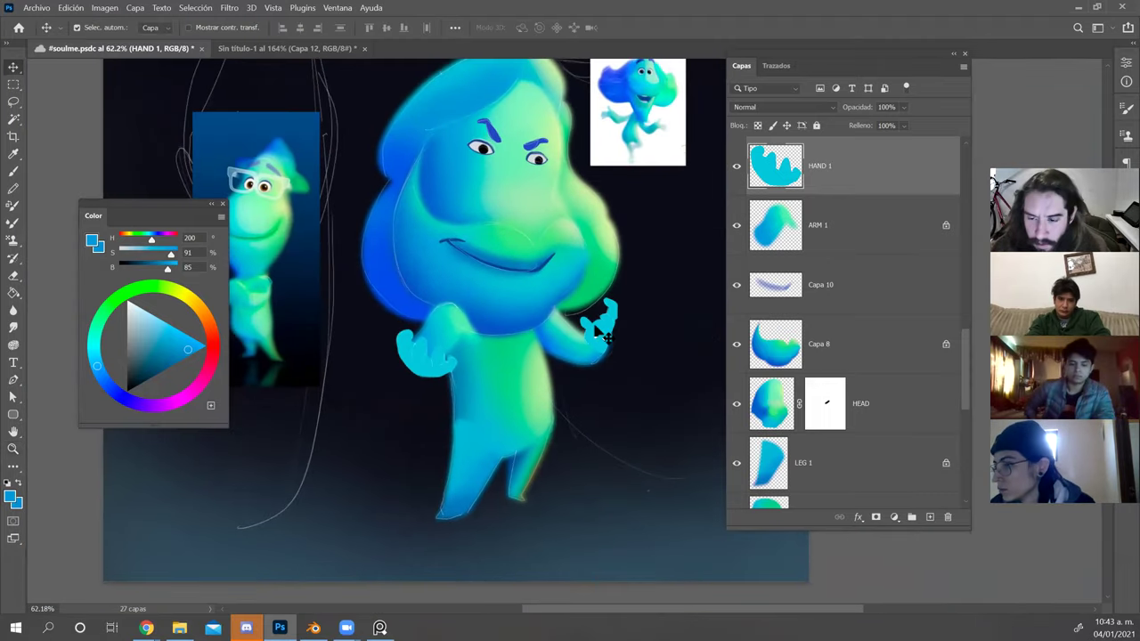
{"action": "left_click", "coordinate": [590, 326], "text": "ctrl"}
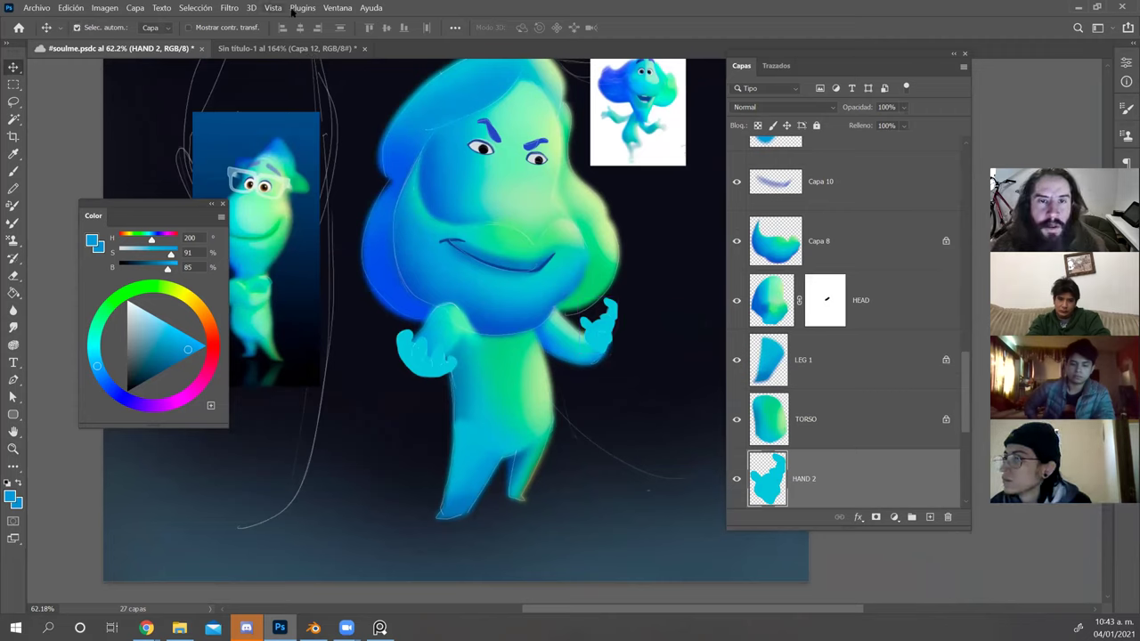
{"action": "left_click", "coordinate": [234, 7]}
{"action": "mouse_move", "coordinate": [299, 178]}
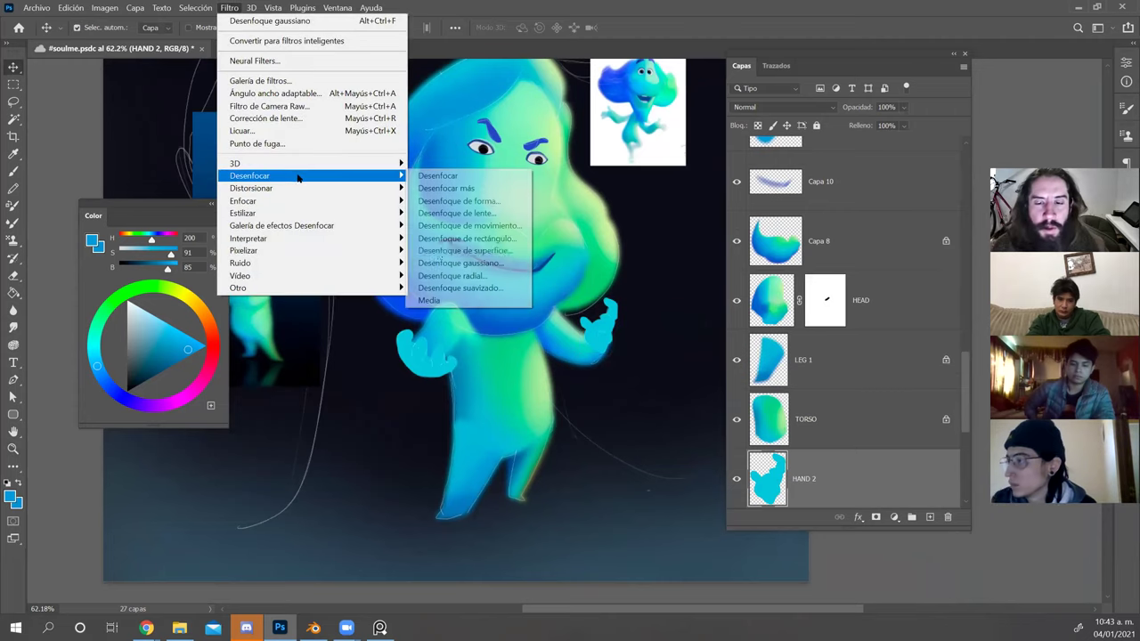
{"action": "left_click", "coordinate": [459, 263]}
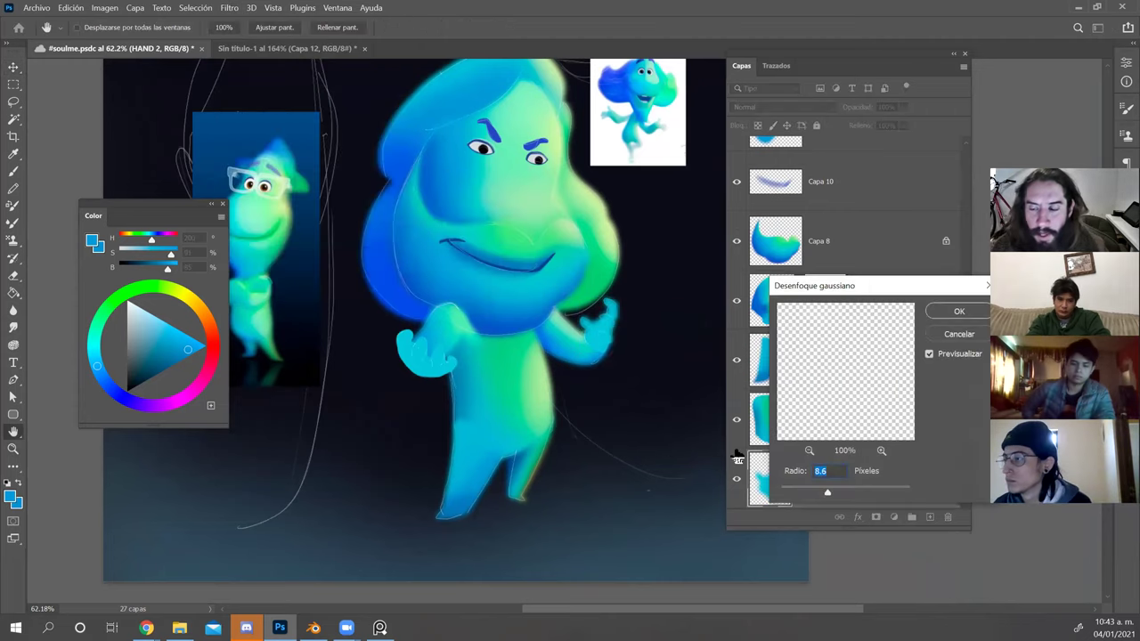
{"action": "left_click_drag", "start_coordinate": [814, 494], "coordinate": [805, 493]}
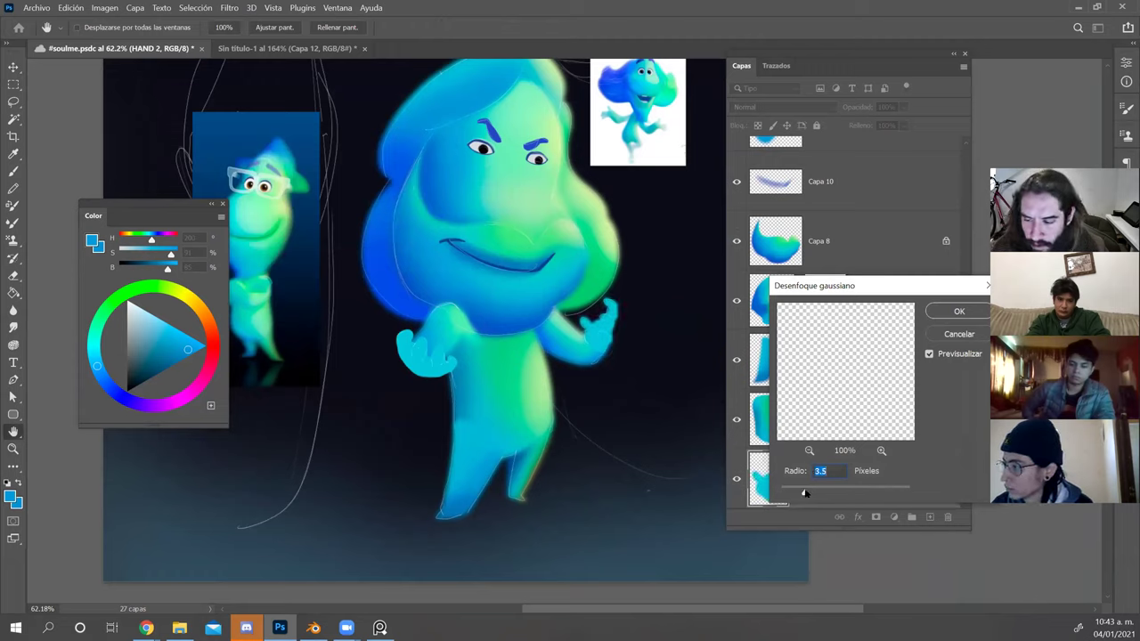
{"action": "left_click", "coordinate": [949, 311]}
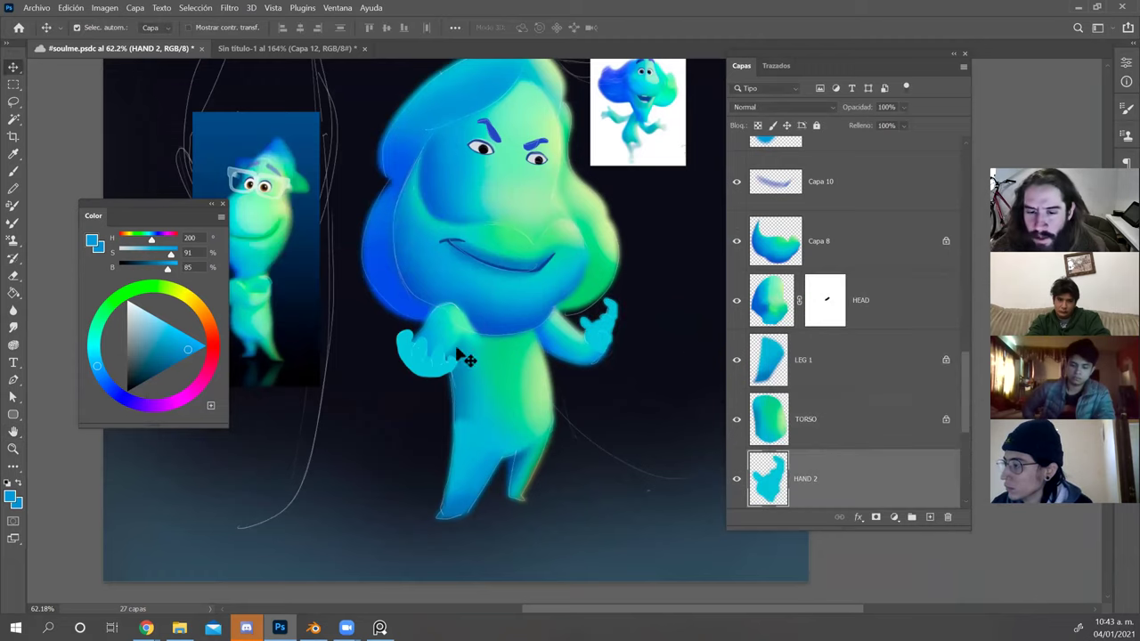
Blur the HAND 1 layer with a Gaussian blur of 4.1 pixels.
{"action": "left_click", "coordinate": [231, 8]}
{"action": "mouse_move", "coordinate": [281, 179]}
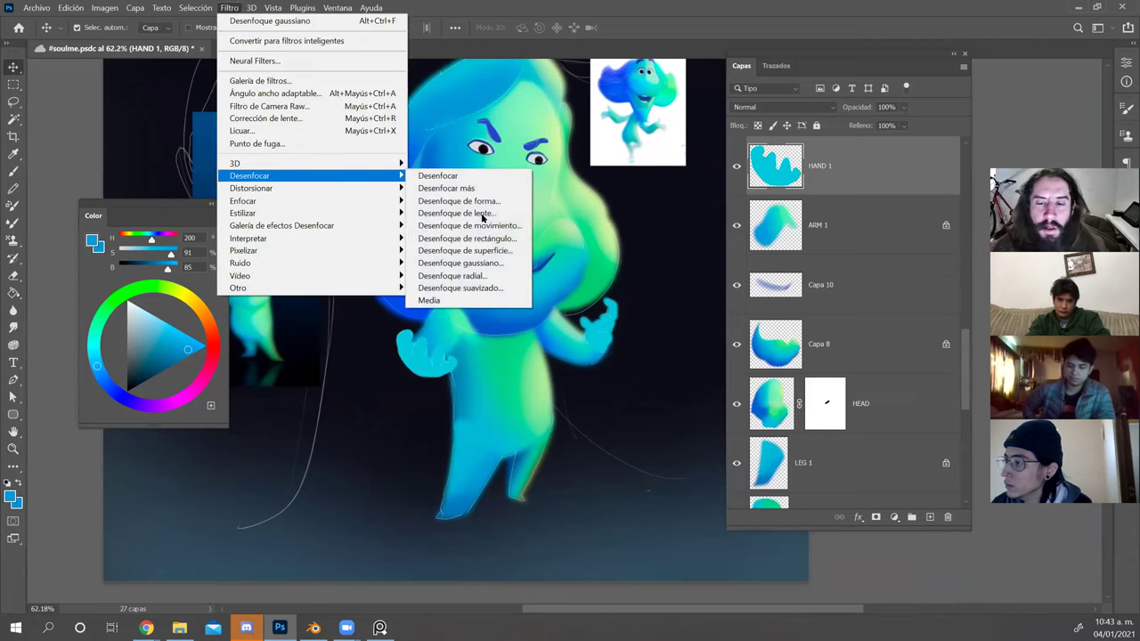
{"action": "left_click", "coordinate": [527, 266]}
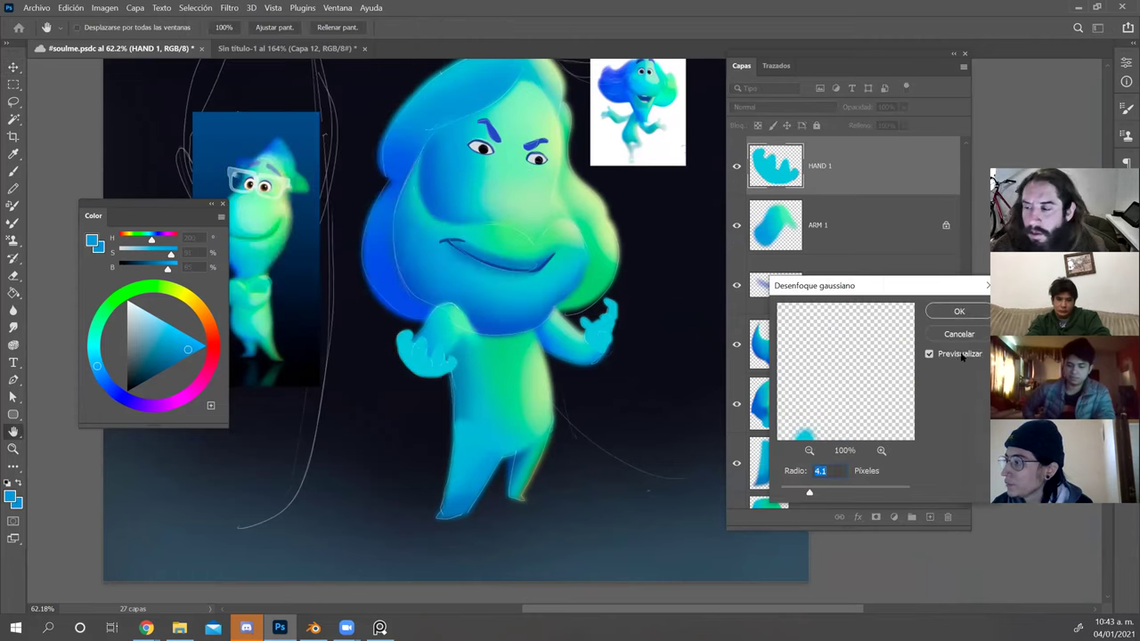
{"action": "left_click", "coordinate": [950, 311]}
Move the white-background reference image (Capa 7) slightly farther away from the character.
{"action": "key", "text": "z"}
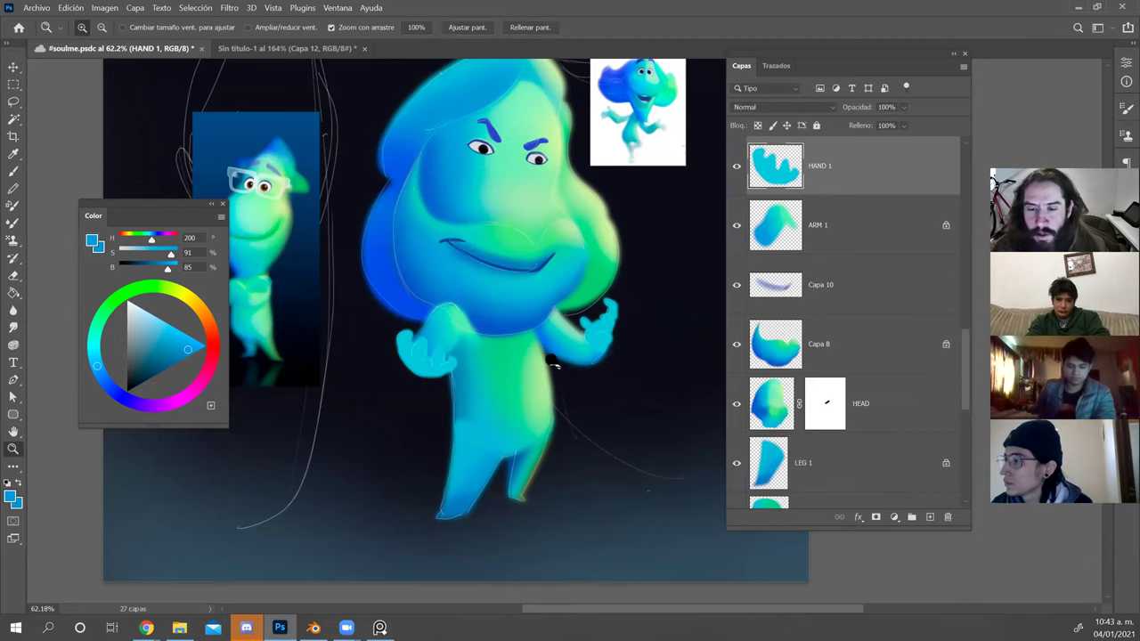
{"action": "mouse_move", "coordinate": [562, 354]}
{"action": "left_mouse_down"}
{"action": "mouse_move", "coordinate": [580, 363]}
{"action": "mouse_move", "coordinate": [555, 364]}
{"action": "mouse_move", "coordinate": [564, 352]}
{"action": "left_mouse_up"}
{"action": "key", "text": "v"}
{"action": "left_click_drag", "start_coordinate": [609, 119], "coordinate": [656, 142]}
Identify the white sketch lines' layer among Capa 3 and Capa 2, rename Capa 2 as ROUGH and set its opacity to 37%.
{"action": "key", "text": "z"}
{"action": "left_click_drag", "start_coordinate": [504, 382], "coordinate": [555, 377]}
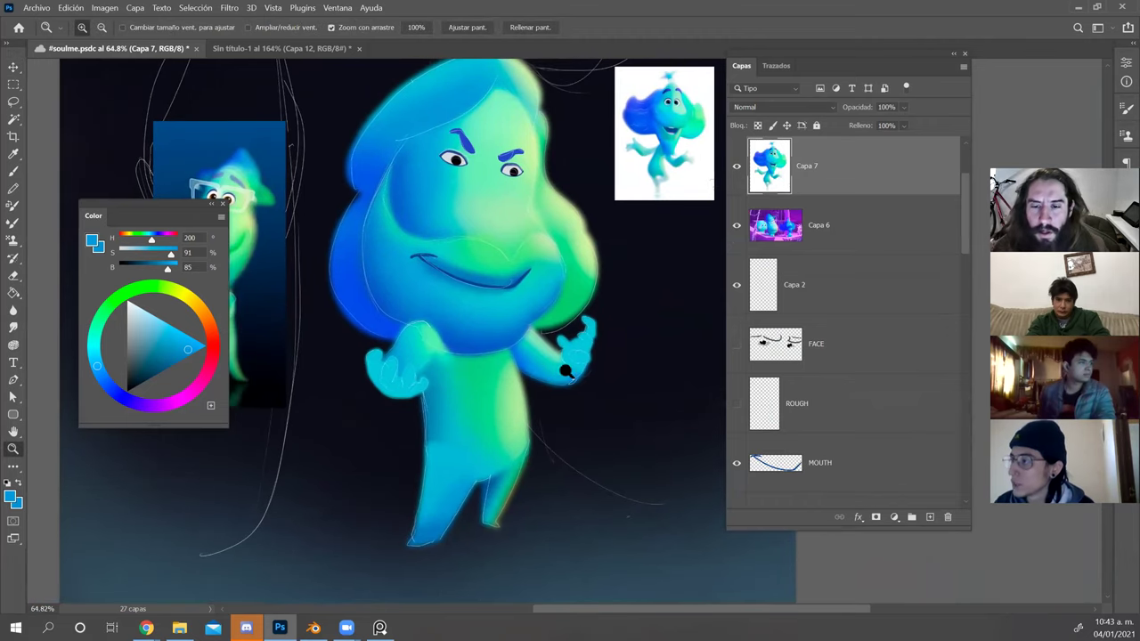
{"action": "left_click_drag", "start_coordinate": [593, 328], "coordinate": [617, 344]}
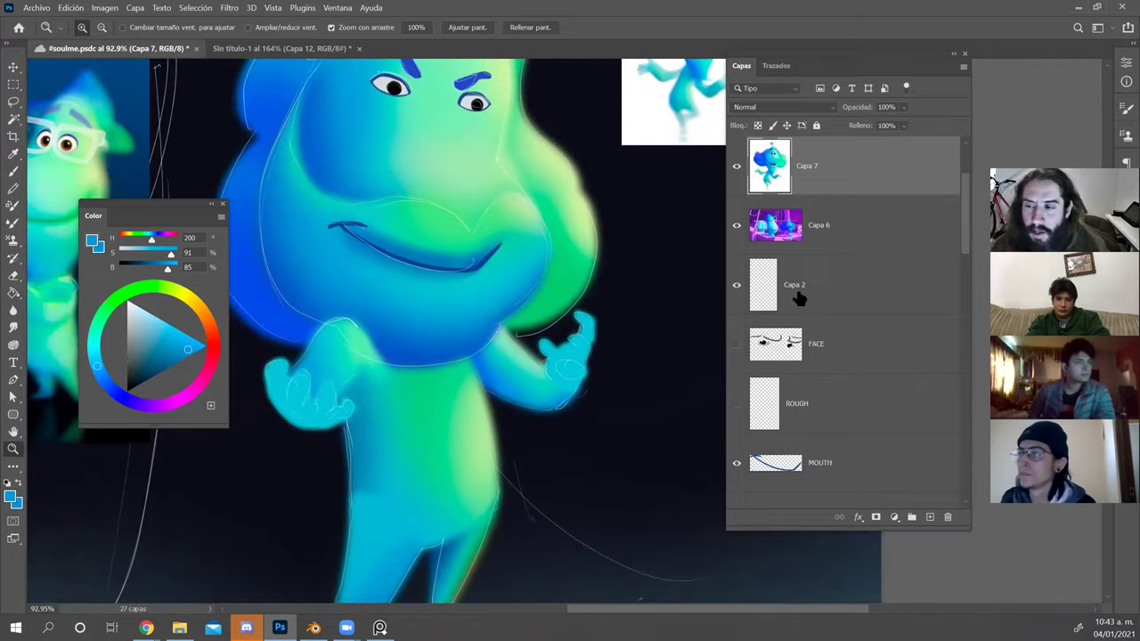
{"action": "scroll", "coordinate": [820, 316], "scroll_direction": "up", "scroll_amount": 2}
{"action": "left_click", "coordinate": [737, 226]}
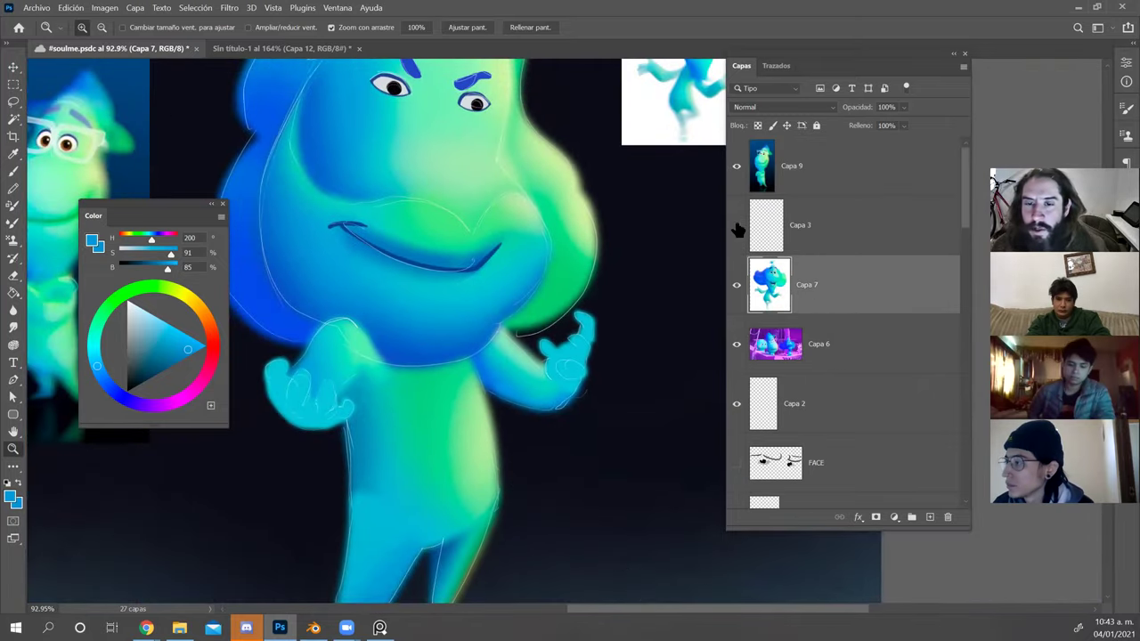
{"action": "left_click", "coordinate": [736, 226]}
{"action": "left_click", "coordinate": [737, 406]}
{"action": "left_click", "coordinate": [736, 405]}
{"action": "double_click", "coordinate": [794, 406]}
{"action": "type", "text": "ROUGH"}
{"action": "key", "text": "Return"}
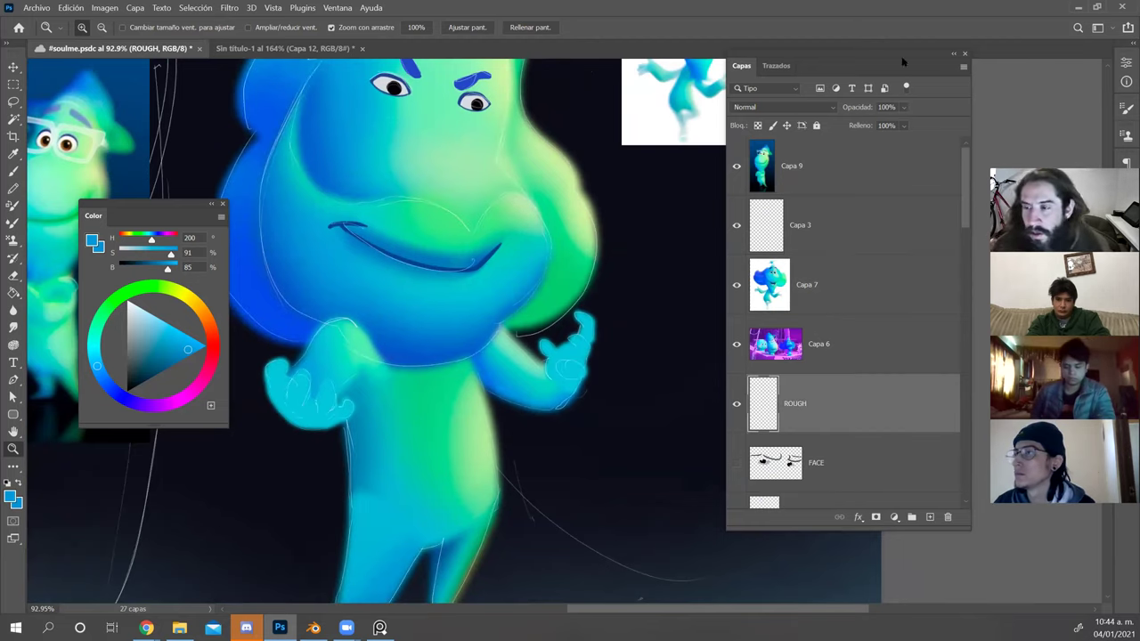
{"action": "left_click_drag", "start_coordinate": [904, 107], "coordinate": [898, 125]}
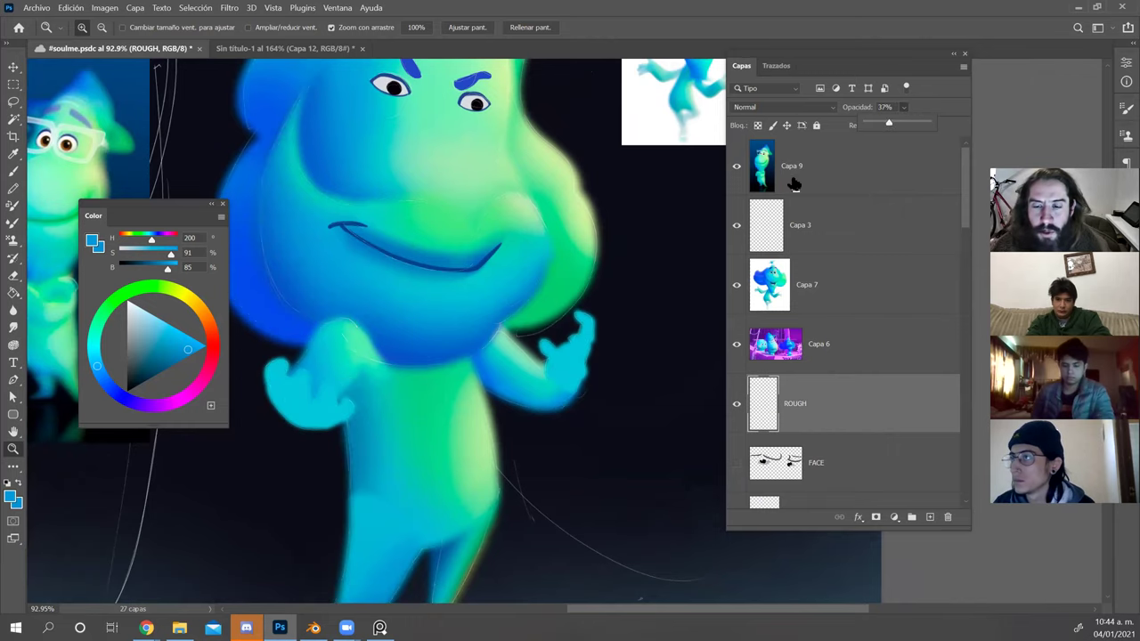
Select the HAIR layer and set up the Smudge tool with the Soft Round Pressure Opacity brush.
{"action": "scroll", "coordinate": [588, 292], "scroll_direction": "down", "scroll_amount": 3}
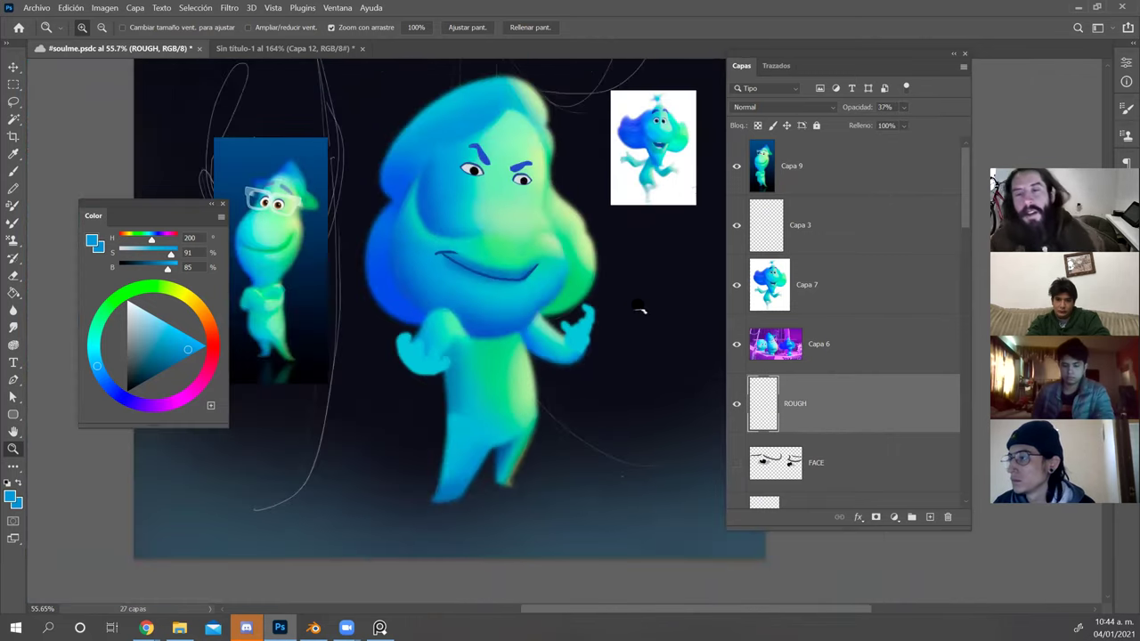
{"action": "scroll", "coordinate": [628, 301], "scroll_direction": "down", "scroll_amount": 2}
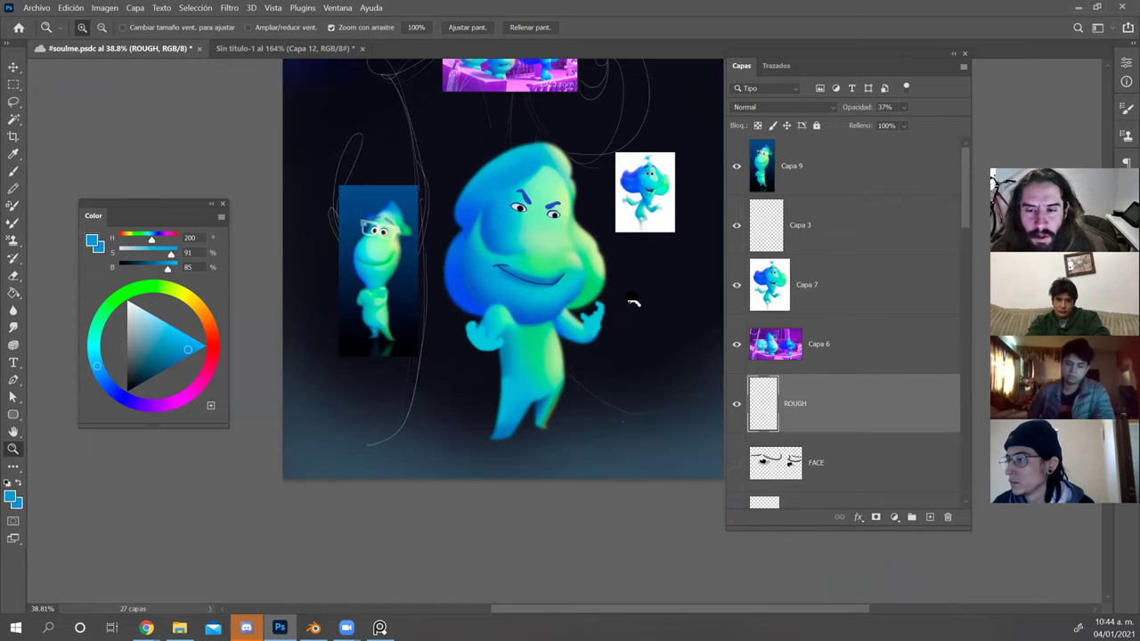
{"action": "scroll", "coordinate": [482, 189], "scroll_direction": "up", "scroll_amount": 1}
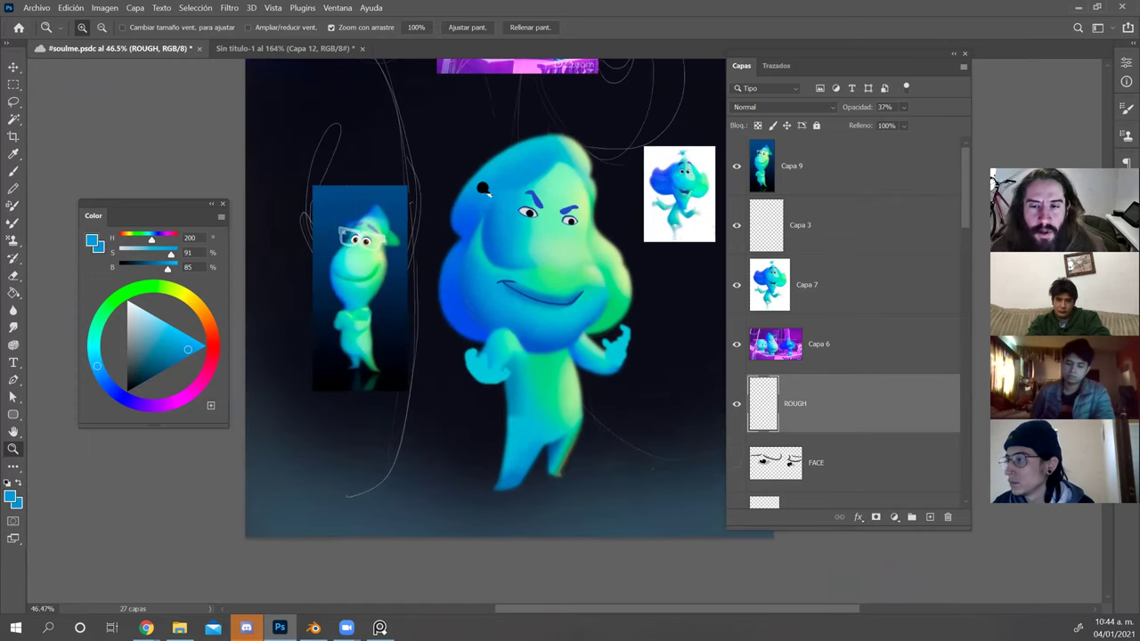
{"action": "key", "text": "v"}
{"action": "left_click", "coordinate": [482, 188]}
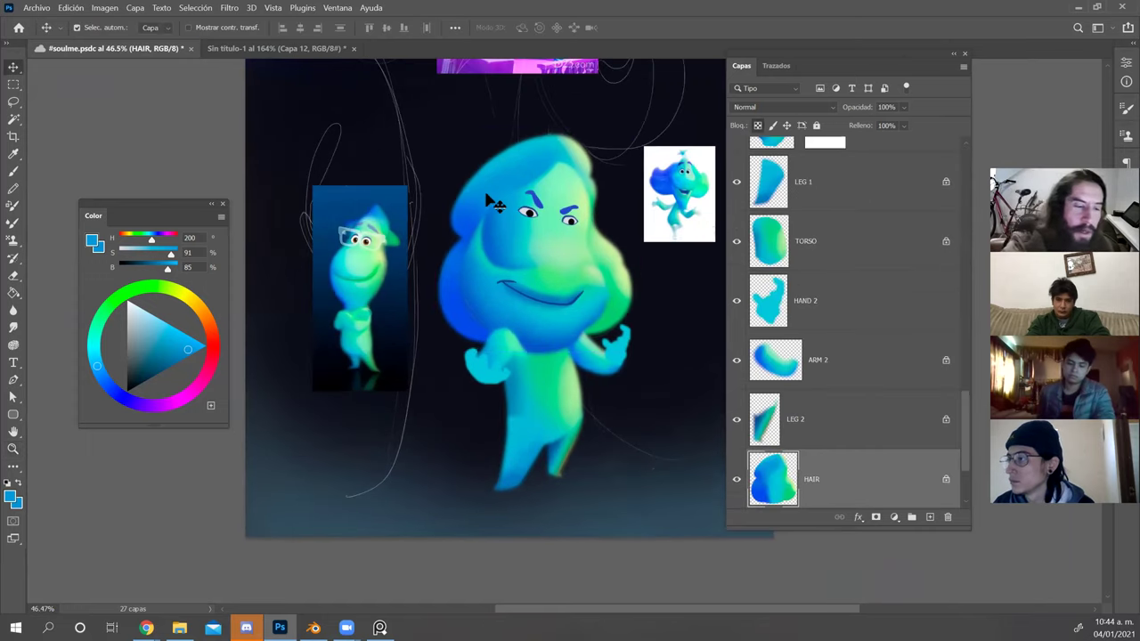
{"action": "key", "text": "r"}
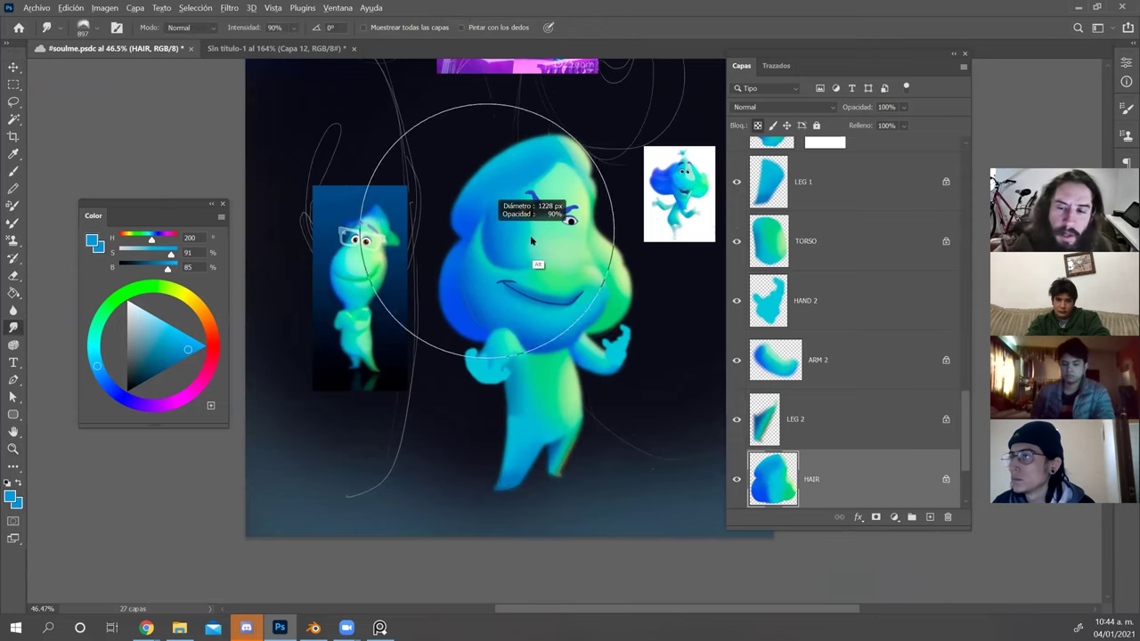
{"action": "right_click", "coordinate": [453, 233]}
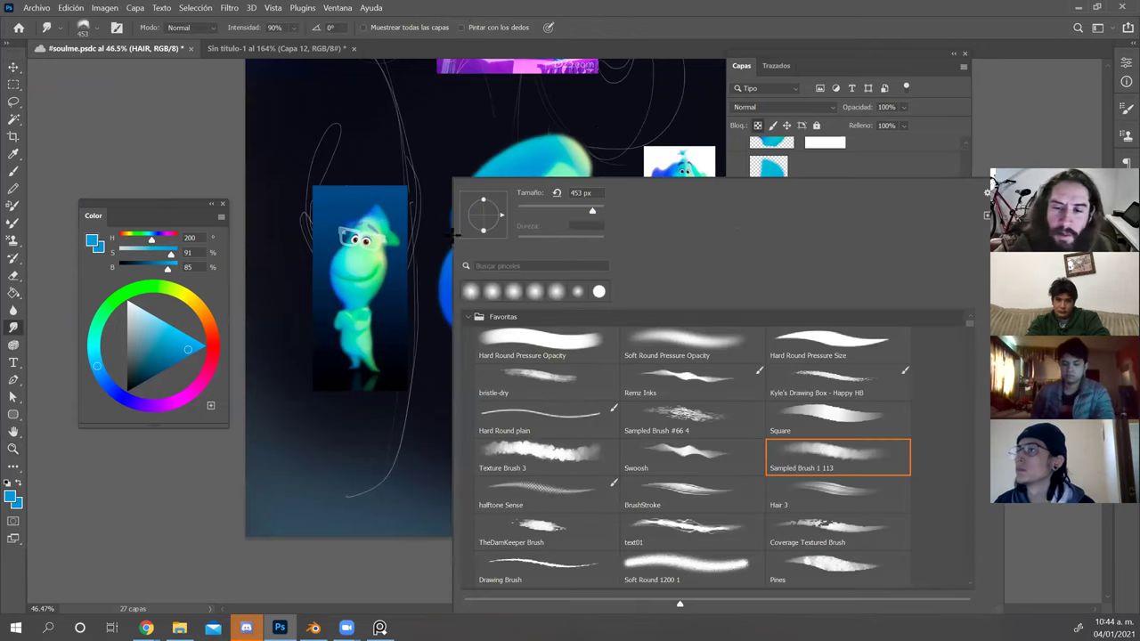
{"action": "double_click", "coordinate": [682, 341]}
Unlock the HAIR layer's transparency and smudge the hair's left and right edges outward to soften the outline.
{"action": "left_click_drag", "start_coordinate": [472, 200], "coordinate": [464, 198]}
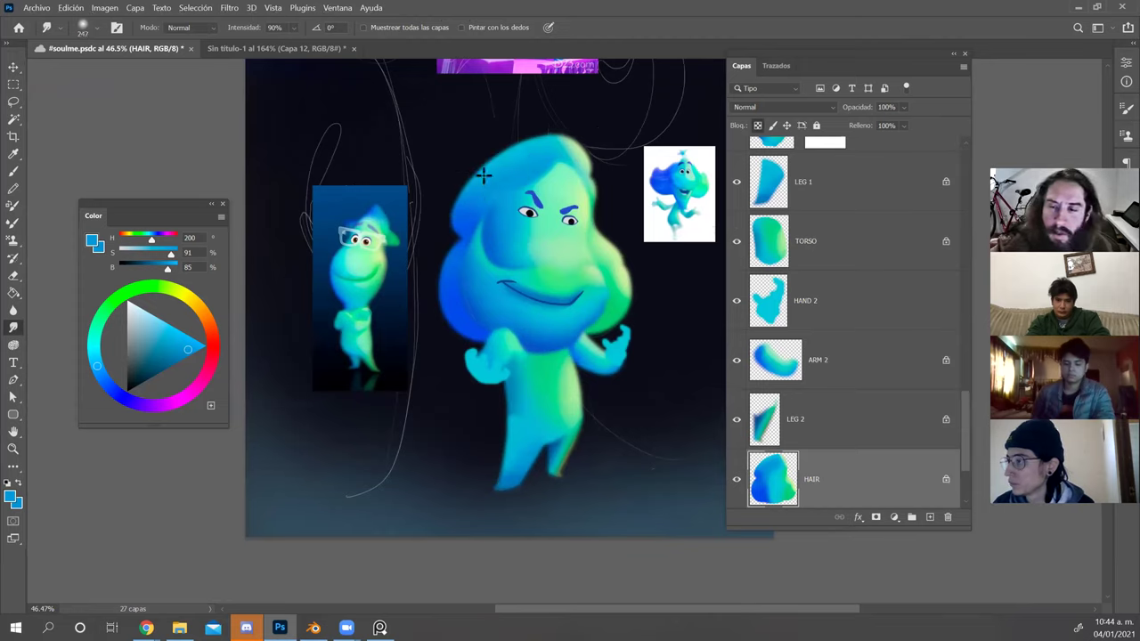
{"action": "left_click", "coordinate": [760, 125]}
{"action": "mouse_move", "coordinate": [458, 210]}
{"action": "left_mouse_down"}
{"action": "mouse_move", "coordinate": [452, 218]}
{"action": "mouse_move", "coordinate": [483, 202]}
{"action": "mouse_move", "coordinate": [463, 206]}
{"action": "left_mouse_up"}
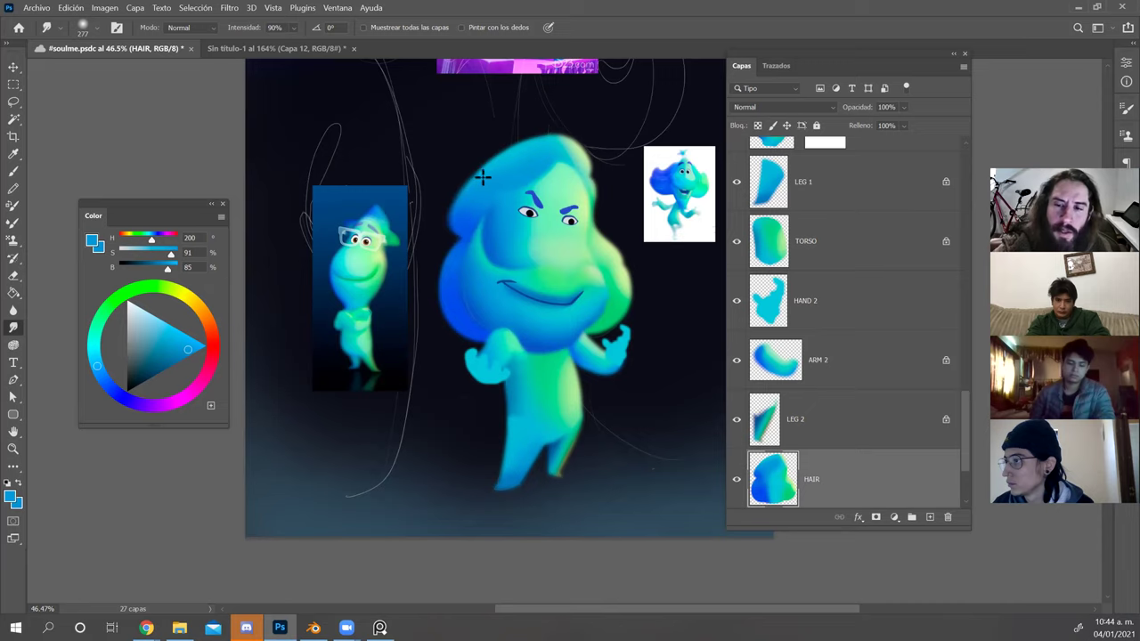
{"action": "left_click_drag", "start_coordinate": [450, 264], "coordinate": [456, 250]}
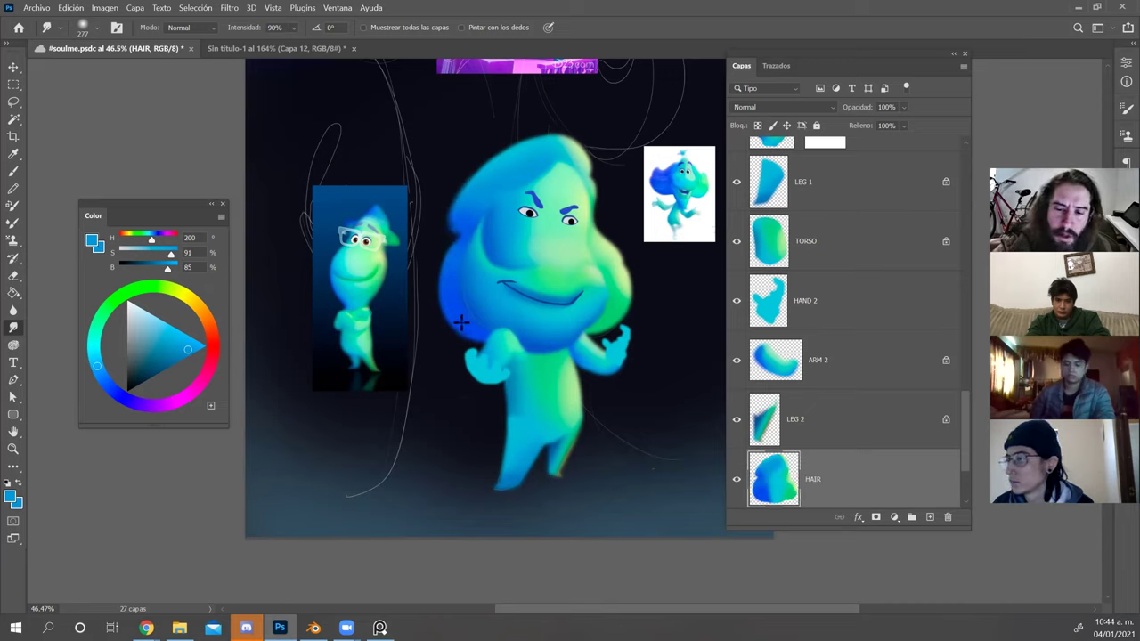
{"action": "left_click_drag", "start_coordinate": [597, 199], "coordinate": [605, 199]}
{"action": "left_click_drag", "start_coordinate": [604, 258], "coordinate": [616, 283]}
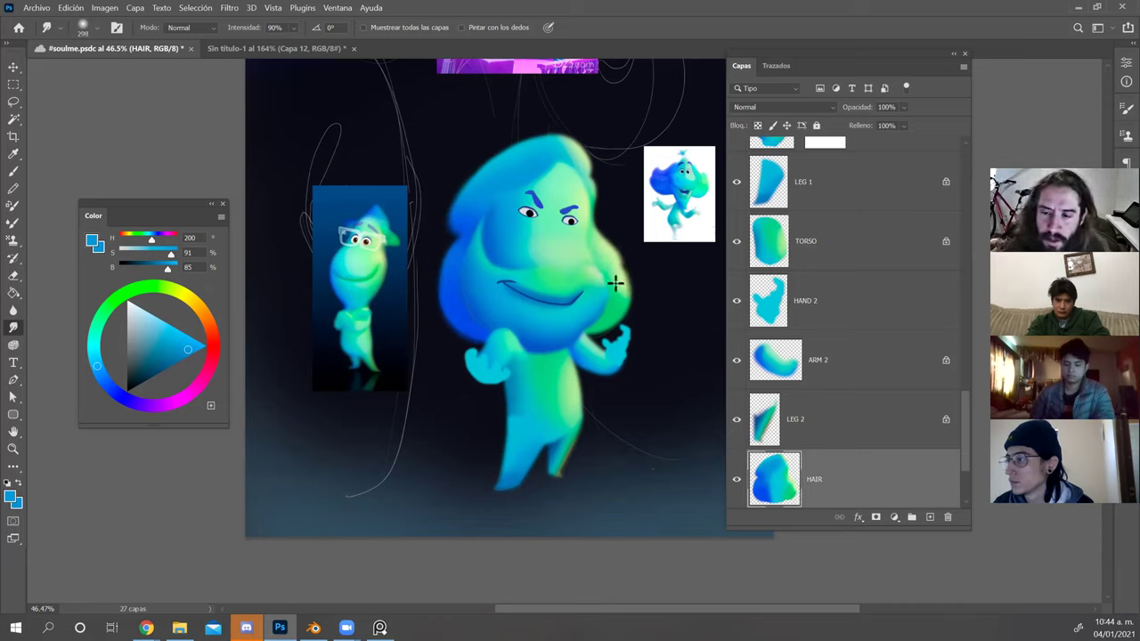
Select the LEG 2 layer and brush soft blue over the outer edge of its lower part.
{"action": "left_click_drag", "start_coordinate": [512, 481], "coordinate": [513, 505]}
{"action": "key", "text": "v"}
{"action": "left_click", "coordinate": [566, 465]}
{"action": "key", "text": "b"}
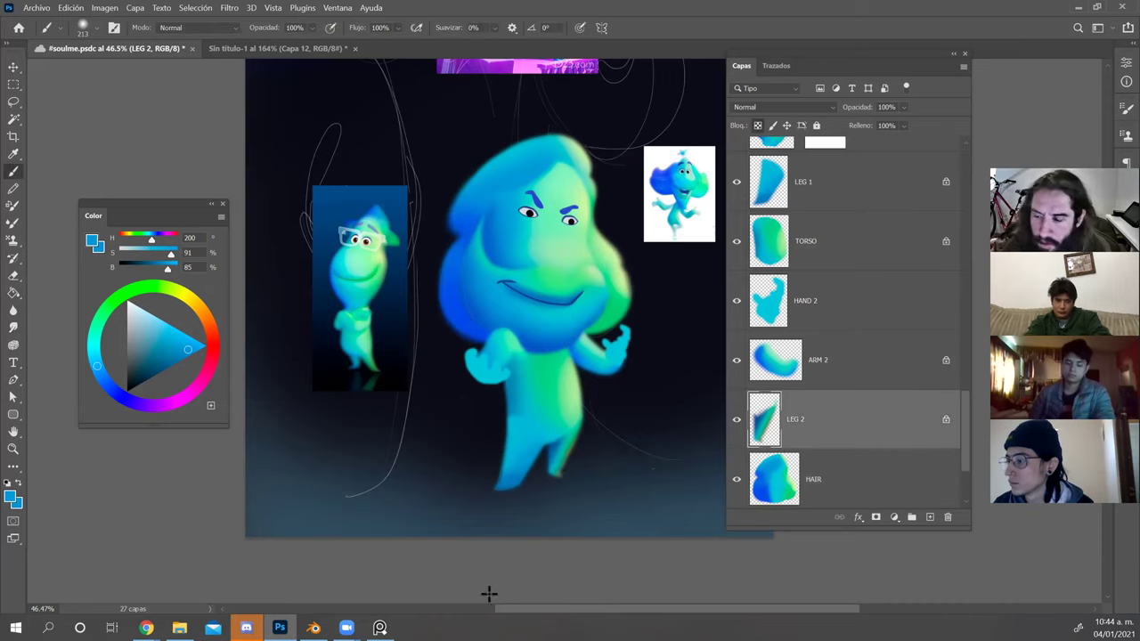
{"action": "left_click_drag", "start_coordinate": [580, 463], "coordinate": [571, 464]}
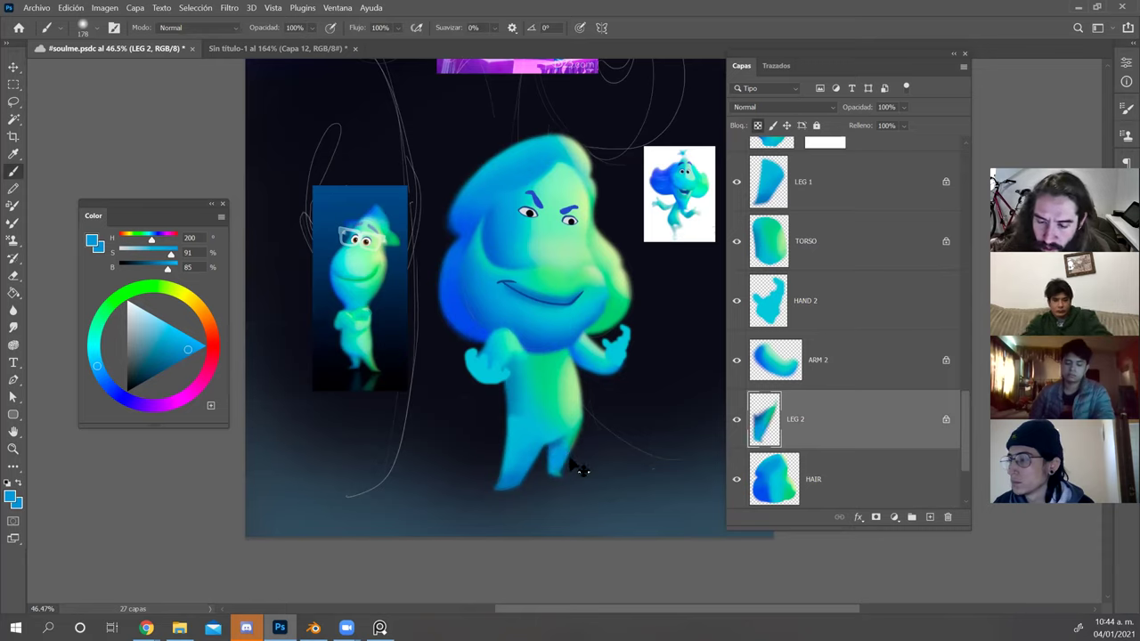
Unlock LEG 2's transparency, undo a trial brush stroke and smudge the foot's edge to soften it.
{"action": "left_click", "coordinate": [758, 125]}
{"action": "left_click_drag", "start_coordinate": [568, 477], "coordinate": [574, 465]}
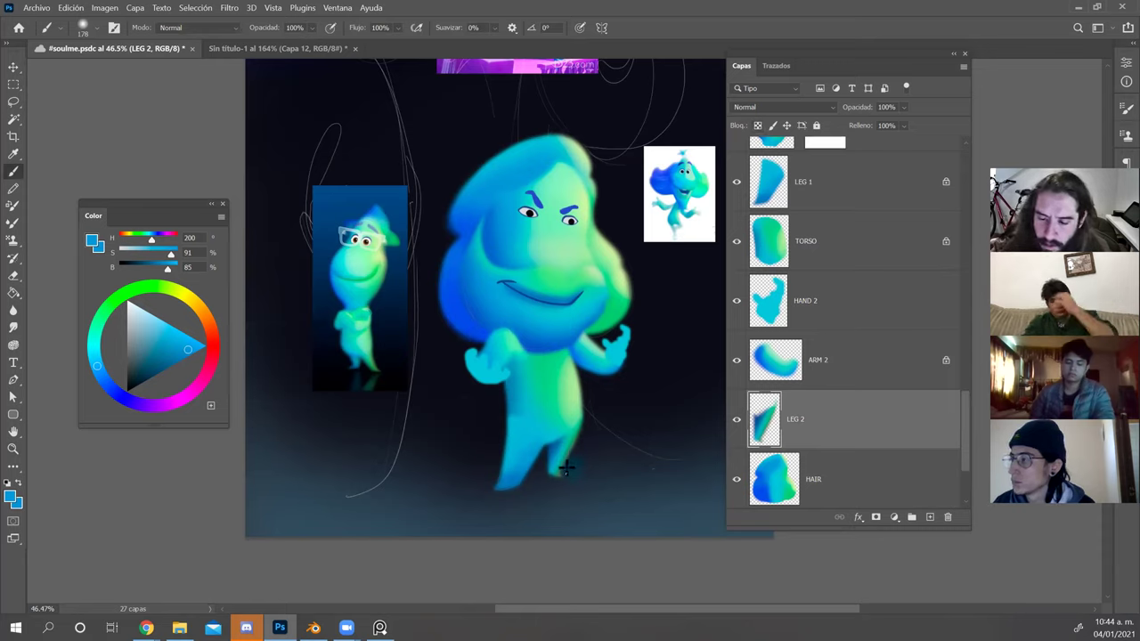
{"action": "key", "text": "ctrl+z"}
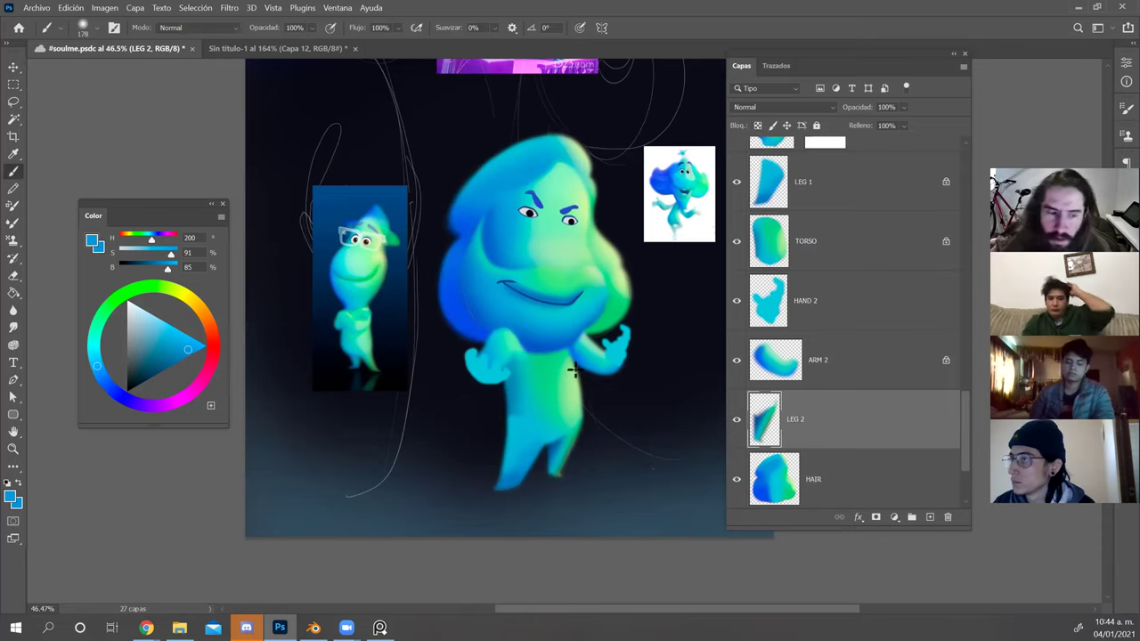
{"action": "left_click", "coordinate": [13, 328]}
{"action": "left_click_drag", "start_coordinate": [571, 467], "coordinate": [566, 495]}
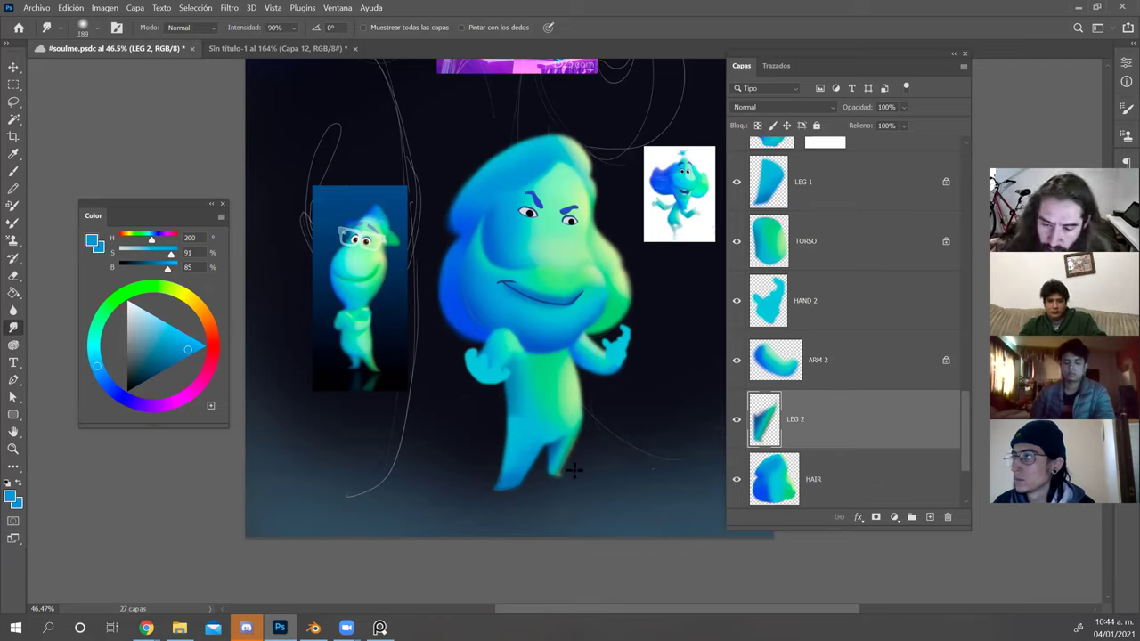
Select the LEG 1 layer and brush soft blue across its foot.
{"action": "key", "text": "v"}
{"action": "left_click", "coordinate": [519, 473]}
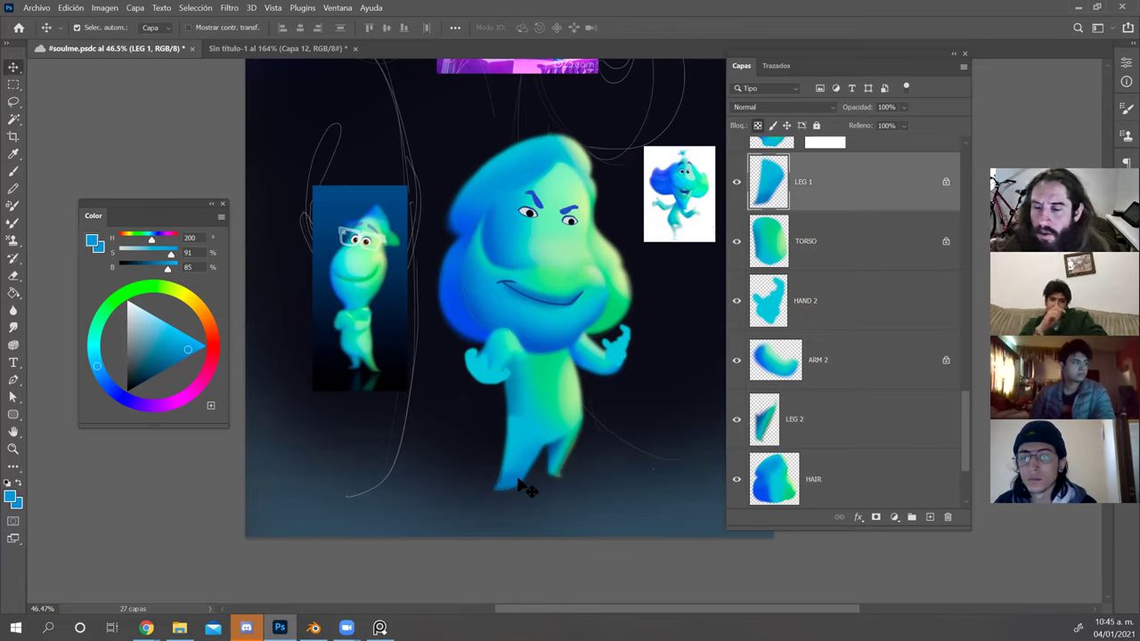
{"action": "key", "text": "b"}
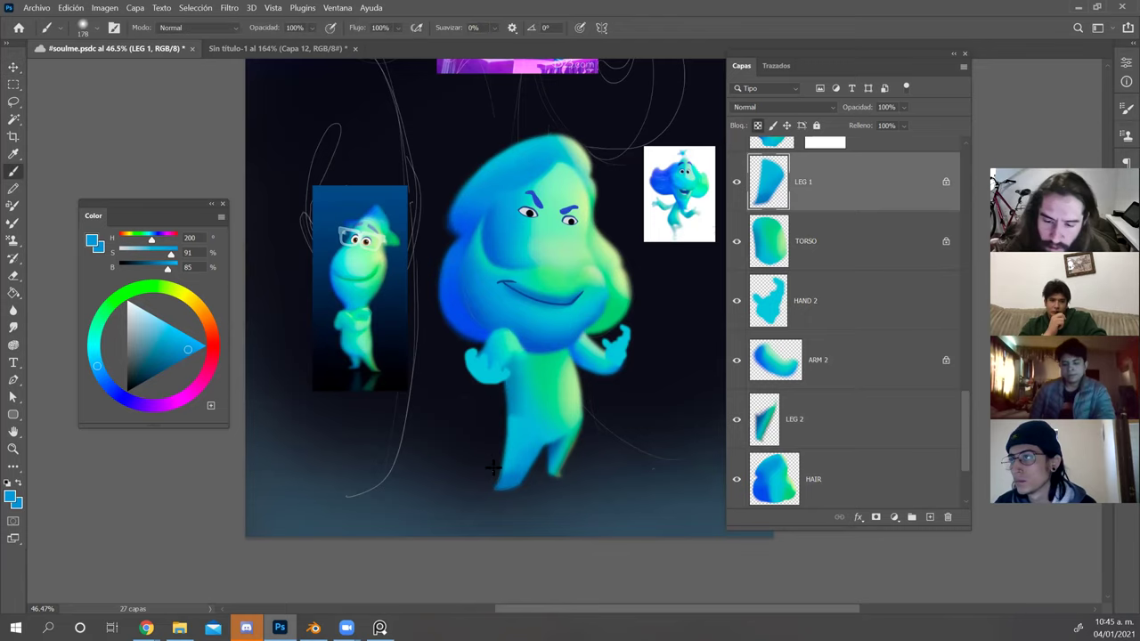
{"action": "left_click_drag", "start_coordinate": [507, 483], "coordinate": [519, 484]}
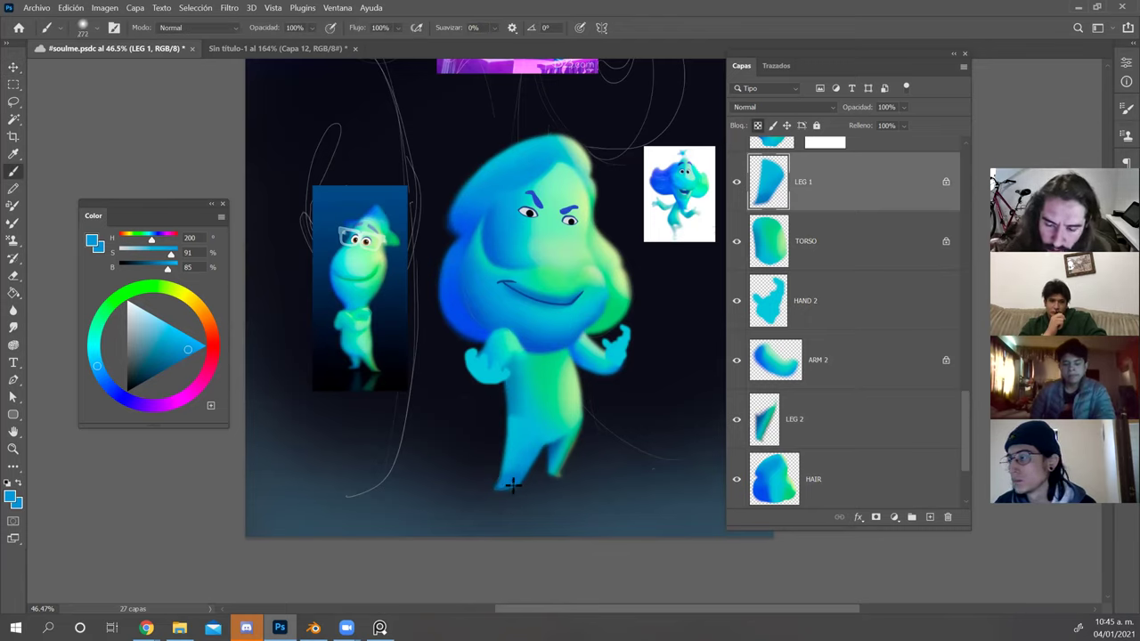
Unlock LEG 1's transparency and smudge the foot's lower edge to blur its outline.
{"action": "left_click", "coordinate": [758, 125]}
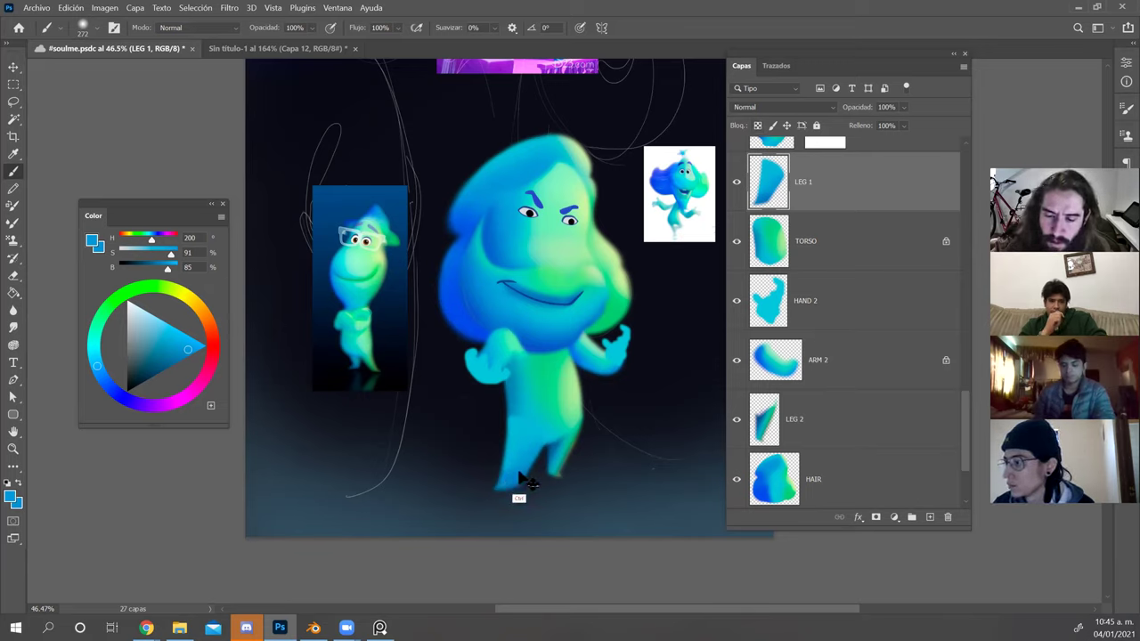
{"action": "left_click", "coordinate": [13, 327]}
{"action": "left_click_drag", "start_coordinate": [505, 486], "coordinate": [562, 452]}
{"action": "mouse_move", "coordinate": [515, 484]}
{"action": "left_mouse_down"}
{"action": "mouse_move", "coordinate": [526, 486]}
{"action": "mouse_move", "coordinate": [512, 487]}
{"action": "left_mouse_up"}
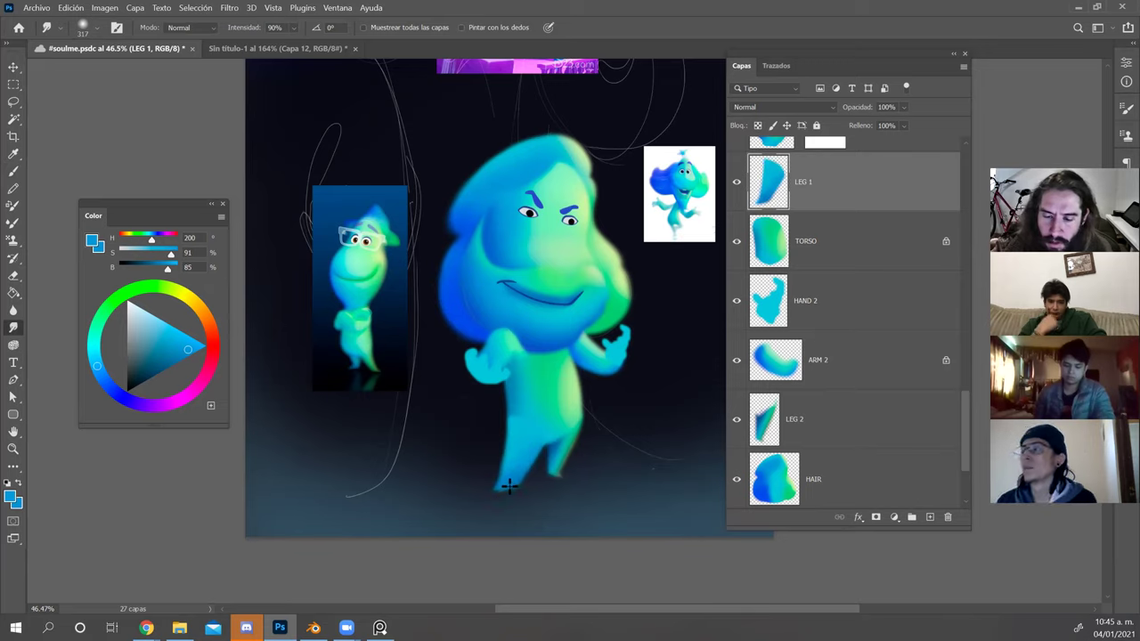
{"action": "mouse_move", "coordinate": [512, 487]}
{"action": "left_mouse_down"}
{"action": "mouse_move", "coordinate": [516, 452]}
{"action": "mouse_move", "coordinate": [508, 472]}
{"action": "left_mouse_up"}
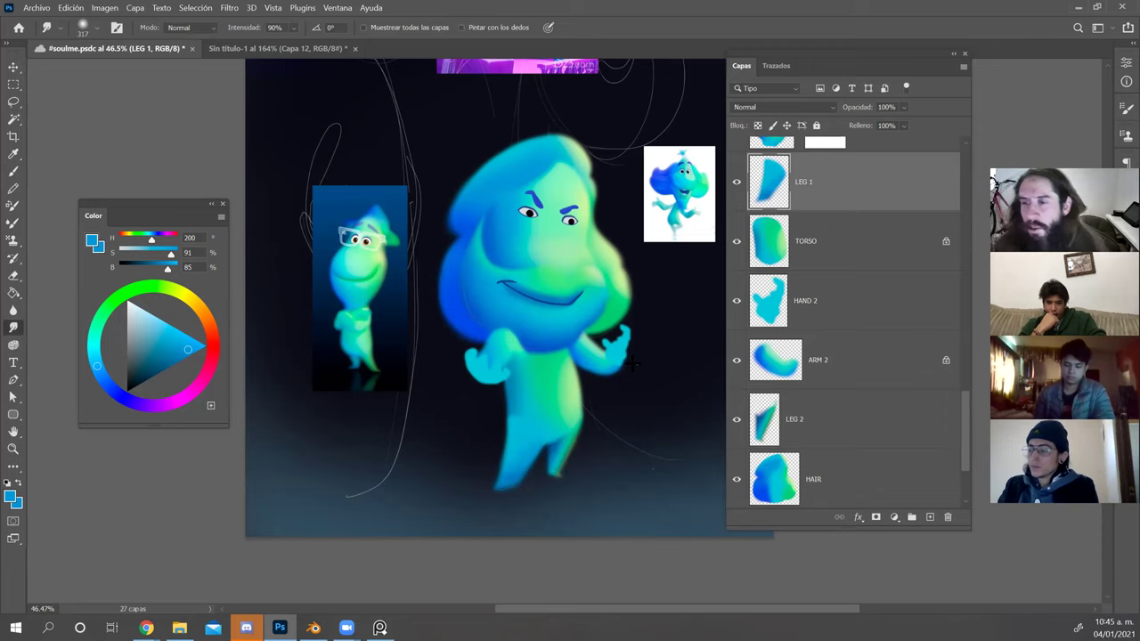
Relock LEG 1's transparency and shade its left edge with blue sampled from the hair (H 217, S 89, B 87), undoing the last stroke.
{"action": "key", "text": "b"}
{"action": "left_click", "coordinate": [514, 406], "text": "alt"}
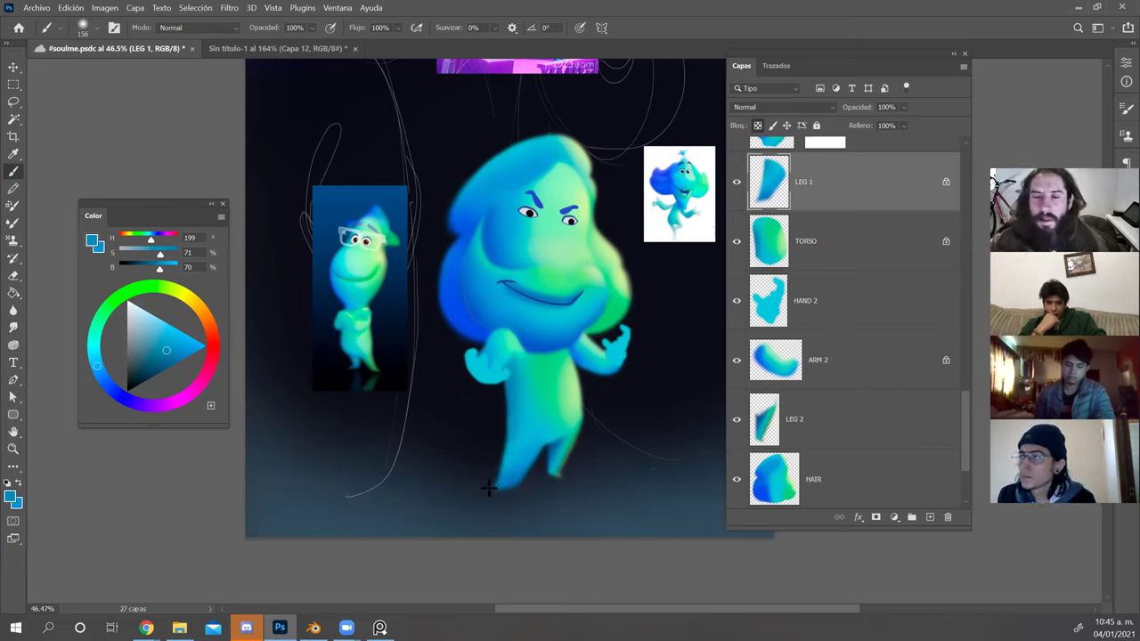
{"action": "left_click", "coordinate": [448, 272], "text": "alt"}
{"action": "right_click", "coordinate": [489, 445], "text": "alt"}
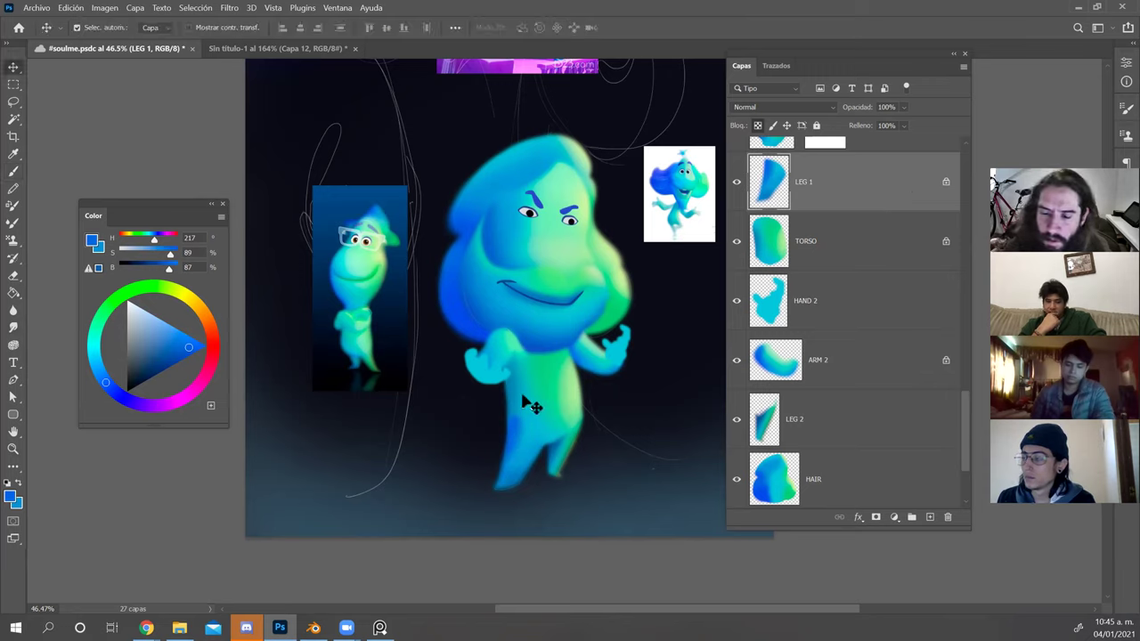
{"action": "key", "text": "ctrl+z"}
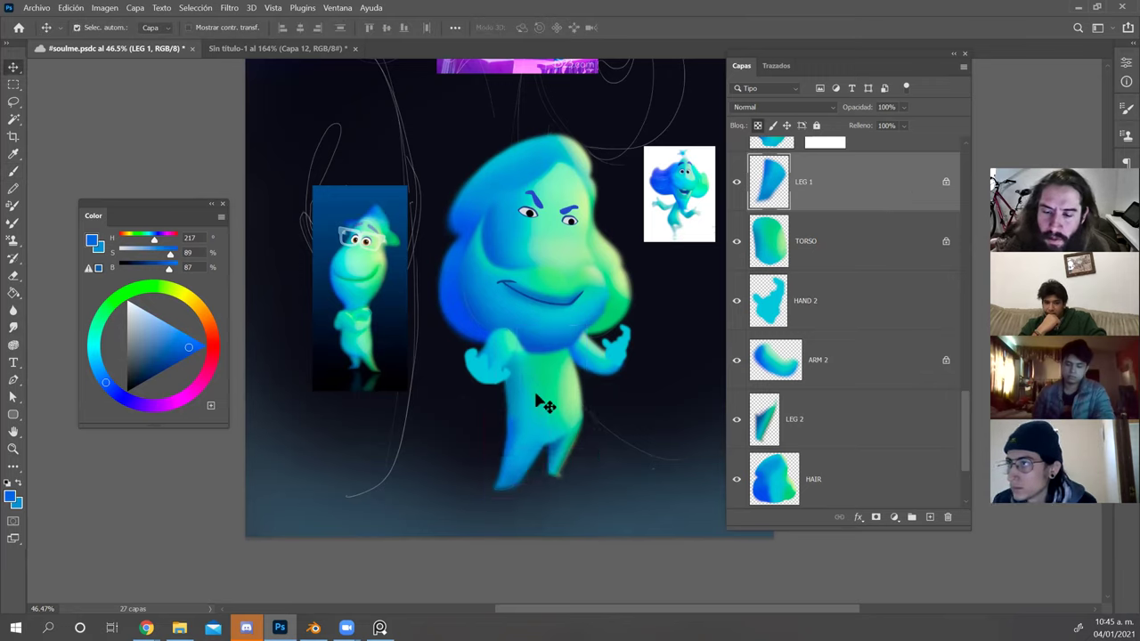
Select the TORSO layer, unlock its transparency and smudge its left and right edges to soften the silhouette.
{"action": "left_click", "coordinate": [495, 410], "text": "ctrl"}
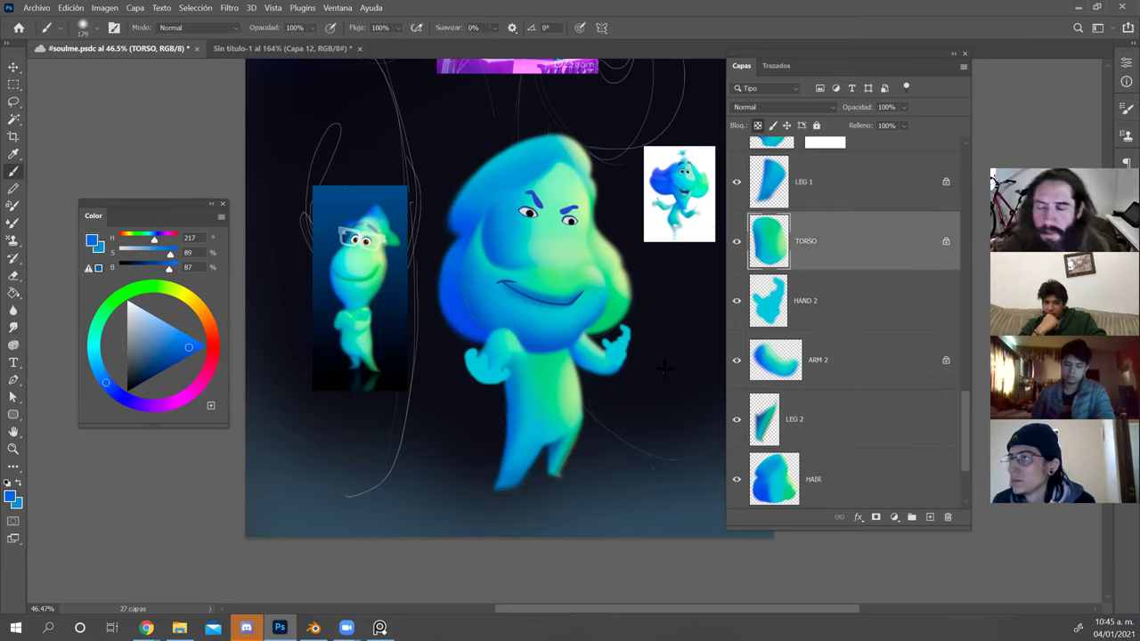
{"action": "key", "text": "z"}
{"action": "left_click_drag", "start_coordinate": [643, 433], "coordinate": [608, 427]}
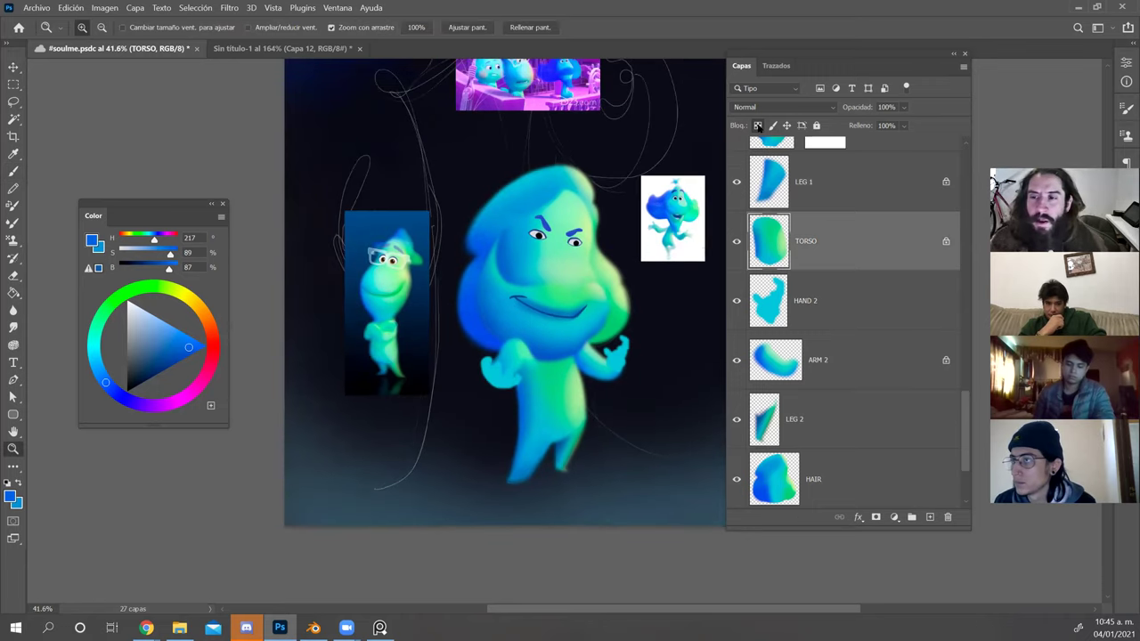
{"action": "left_click", "coordinate": [13, 329]}
{"action": "left_click_drag", "start_coordinate": [514, 404], "coordinate": [524, 419]}
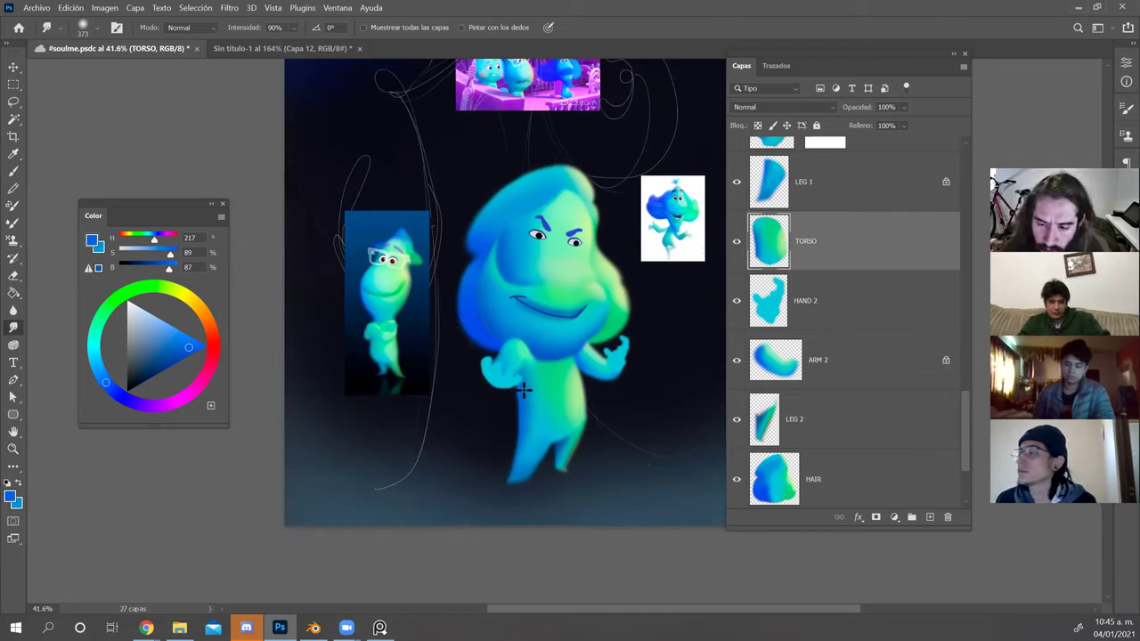
{"action": "left_click_drag", "start_coordinate": [520, 394], "coordinate": [524, 392]}
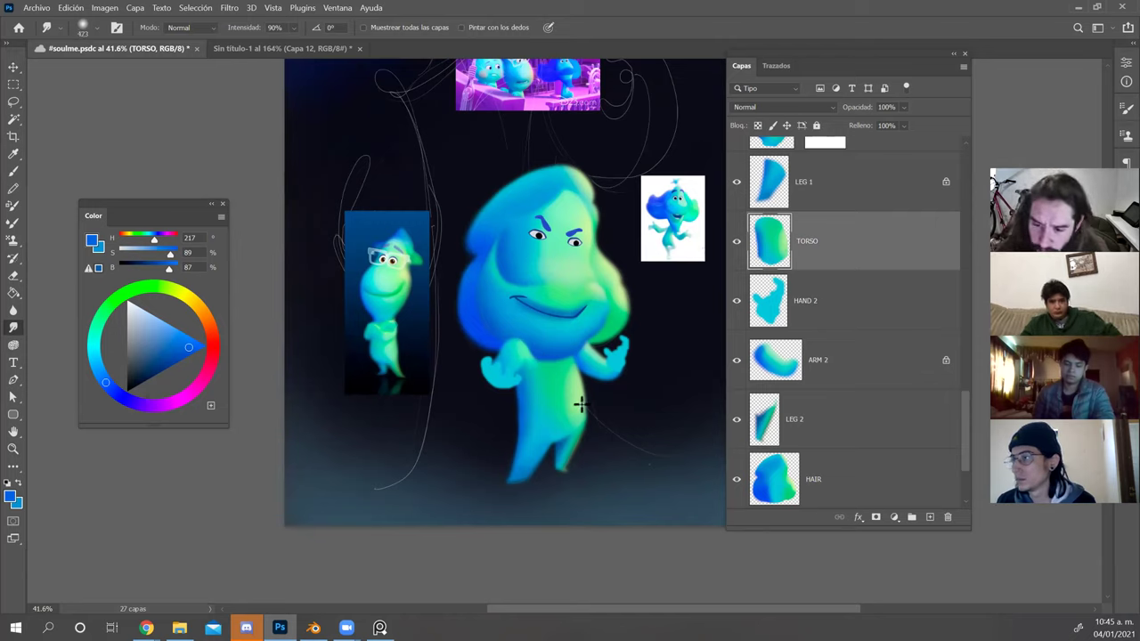
{"action": "key", "text": "bracketleft"}
{"action": "left_click_drag", "start_coordinate": [578, 407], "coordinate": [584, 403]}
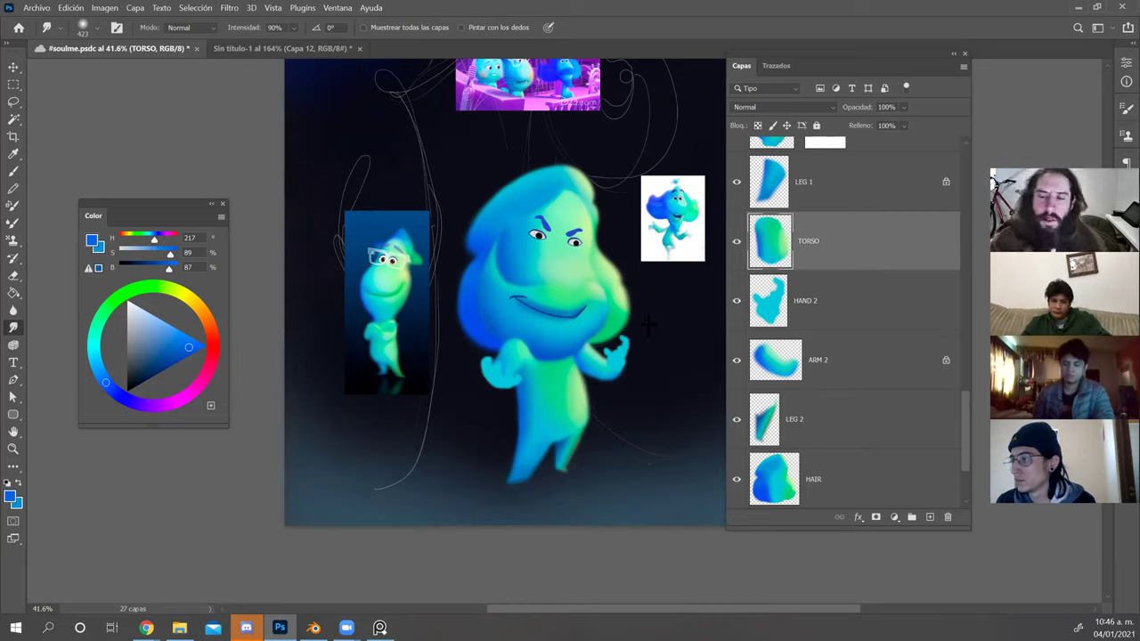
Select the mouth-shading layer Capa 10 and erase lightly just above the middle of the mouth.
{"action": "key", "text": "v"}
{"action": "left_click", "coordinate": [580, 318], "text": "ctrl"}
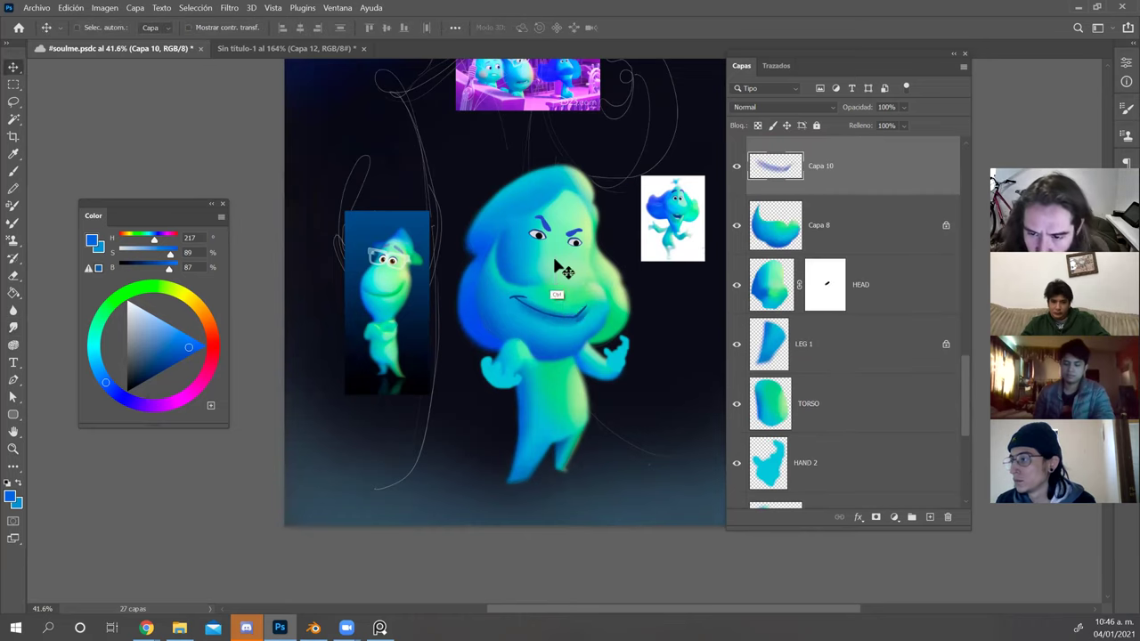
{"action": "key", "text": "z"}
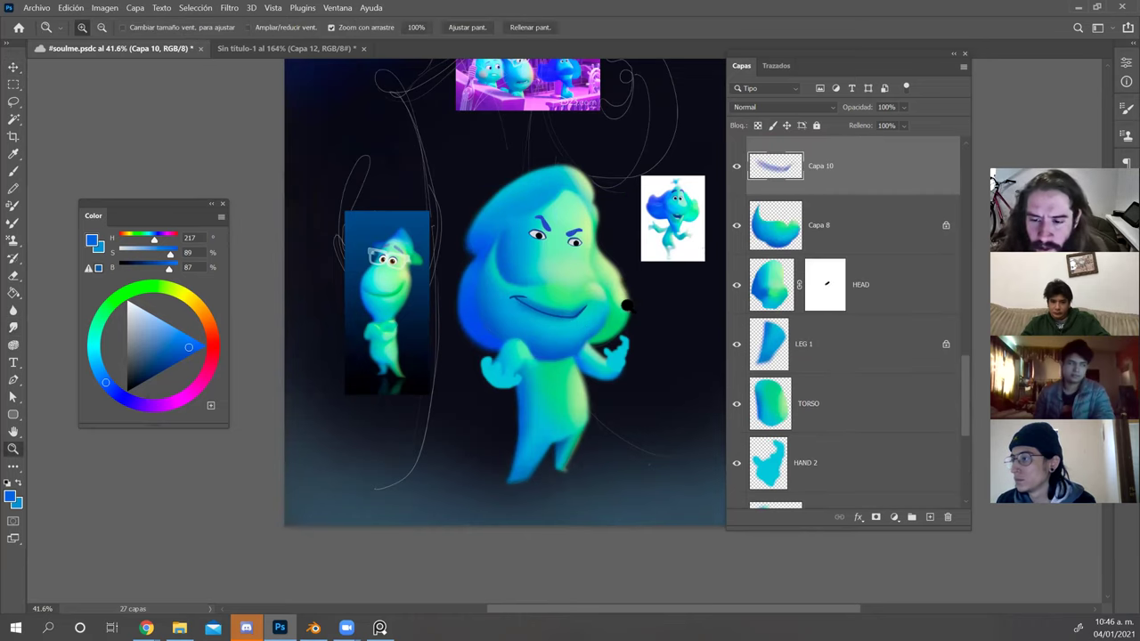
{"action": "left_click_drag", "start_coordinate": [623, 309], "coordinate": [635, 308]}
{"action": "key", "text": "e"}
{"action": "left_click_drag", "start_coordinate": [552, 292], "coordinate": [549, 295]}
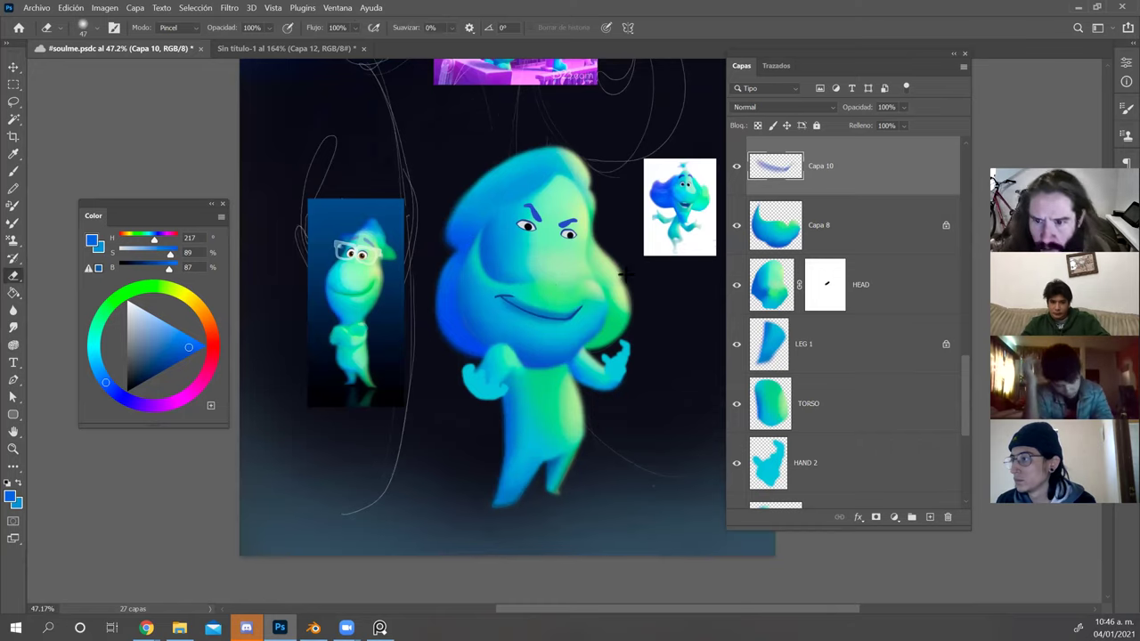
On Capa 10, lasso a small triangle above the mouth's right corner and paint it with blue sampled from the character (H 205, S 83, B 81).
{"action": "key", "text": "z"}
{"action": "mouse_move", "coordinate": [558, 277]}
{"action": "left_mouse_down"}
{"action": "mouse_move", "coordinate": [586, 281]}
{"action": "mouse_move", "coordinate": [569, 294]}
{"action": "left_mouse_up"}
{"action": "key", "text": "l"}
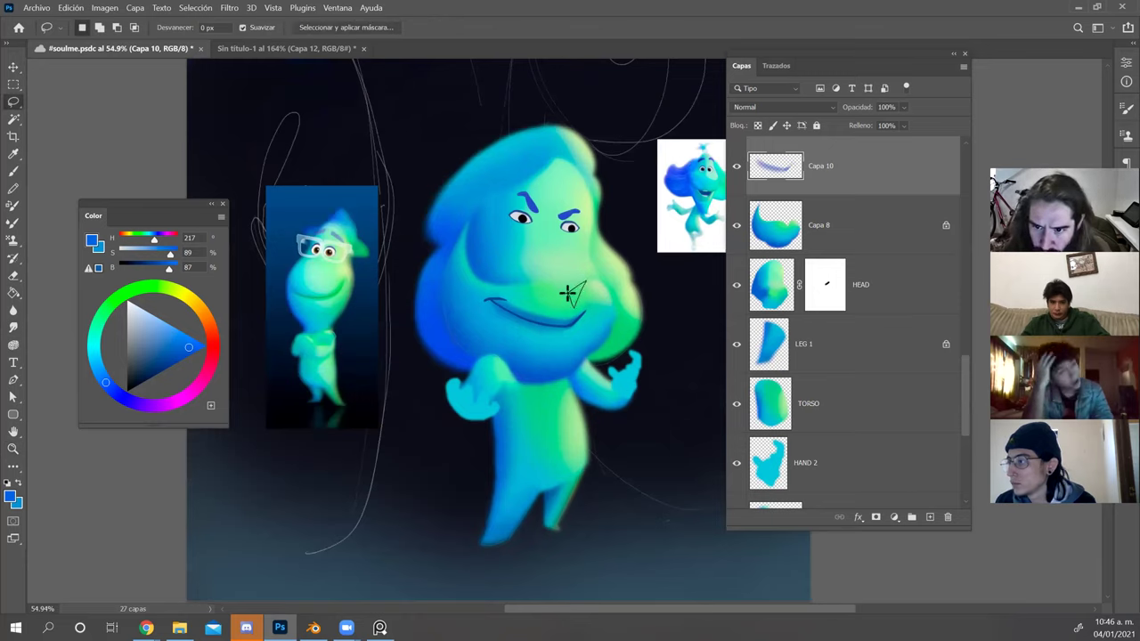
{"action": "key", "text": "ctrl+d"}
{"action": "key", "text": "b"}
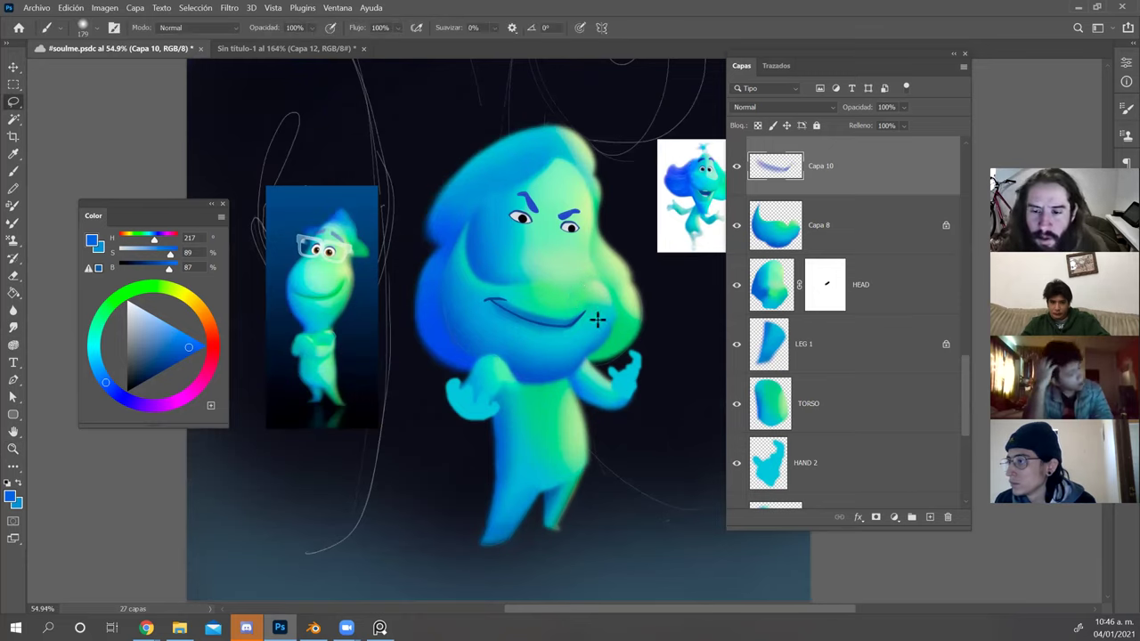
{"action": "left_click", "coordinate": [458, 300], "text": "alt"}
{"action": "mouse_move", "coordinate": [588, 285]}
{"action": "left_mouse_down"}
{"action": "mouse_move", "coordinate": [568, 306]}
{"action": "mouse_move", "coordinate": [575, 337]}
{"action": "left_mouse_up"}
Erase the edges of the small blue triangle above the mouth, leaving a soft shadow beside the nose.
{"action": "key", "text": "e"}
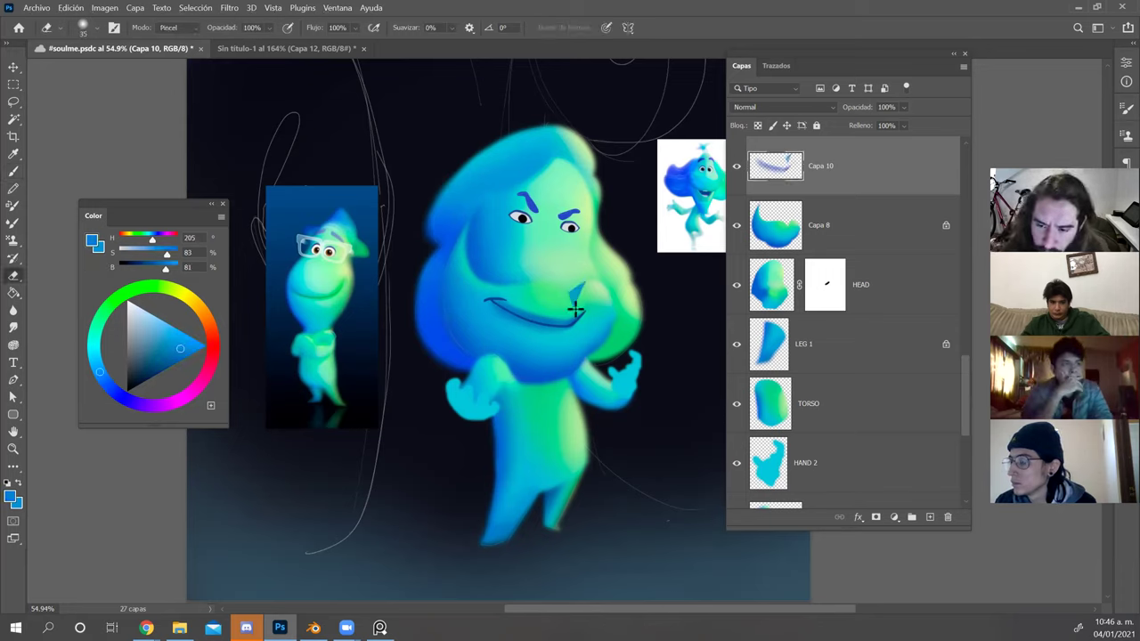
{"action": "mouse_move", "coordinate": [566, 295]}
{"action": "left_mouse_down"}
{"action": "mouse_move", "coordinate": [570, 327]}
{"action": "mouse_move", "coordinate": [585, 299]}
{"action": "left_mouse_up"}
{"action": "right_click", "coordinate": [566, 294]}
{"action": "left_click", "coordinate": [562, 291]}
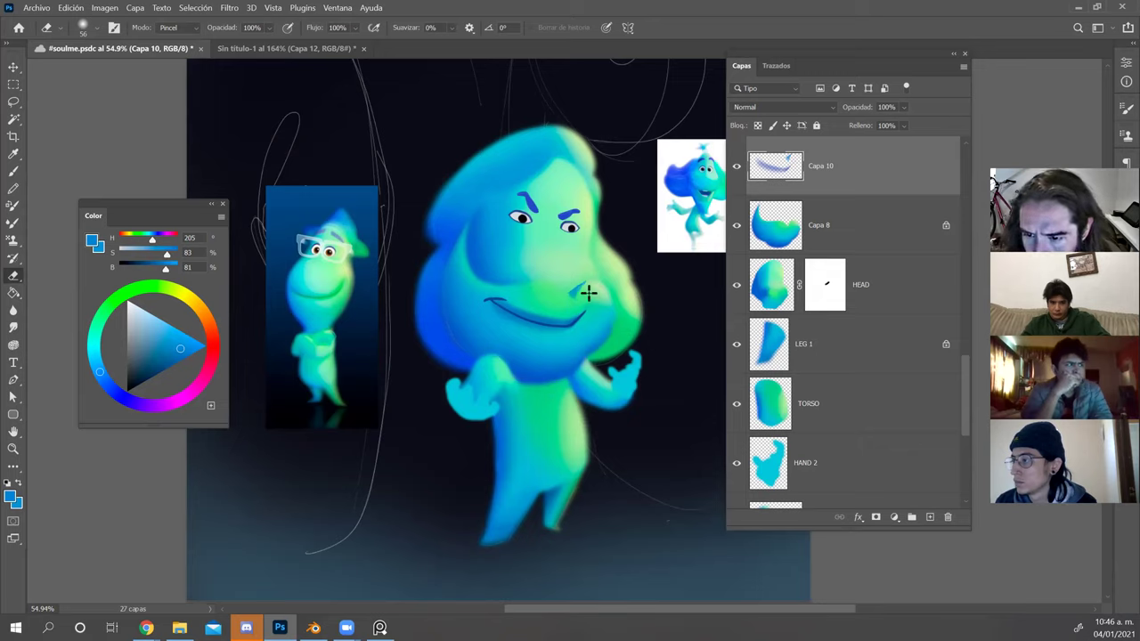
{"action": "left_click_drag", "start_coordinate": [564, 281], "coordinate": [562, 252]}
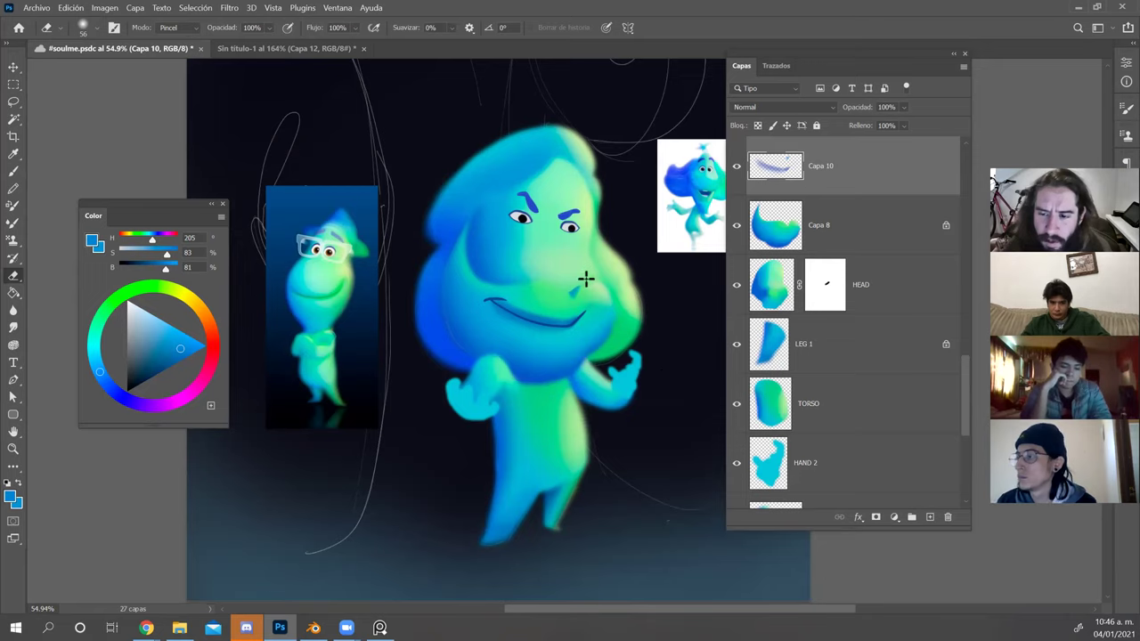
{"action": "left_click_drag", "start_coordinate": [578, 300], "coordinate": [588, 299]}
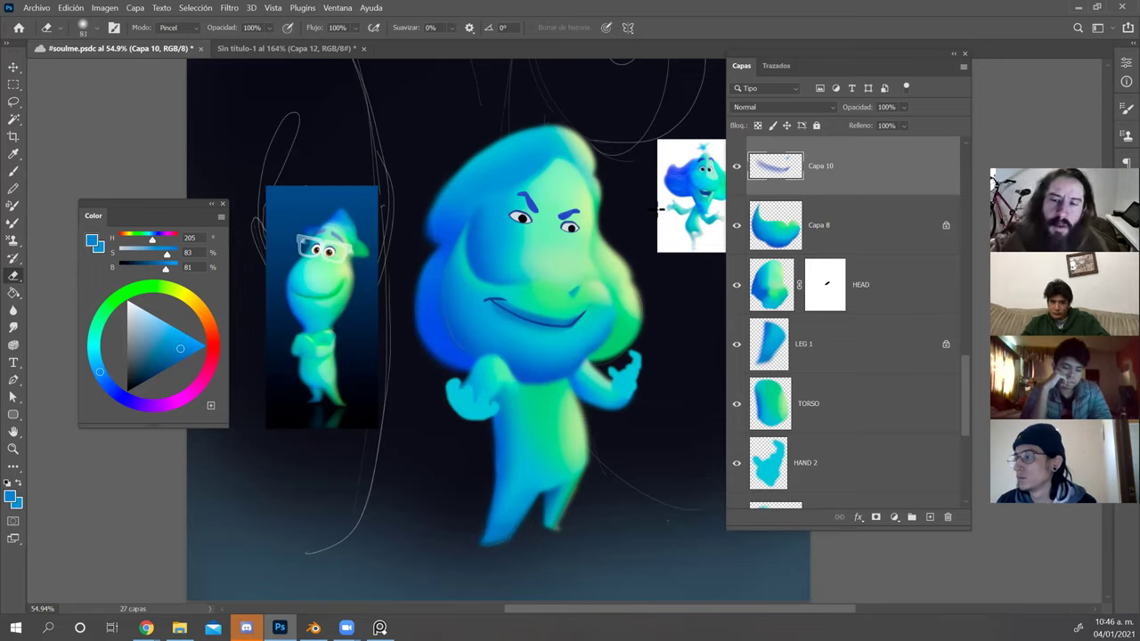
Select the beard layer Capa 8 and brush pale yellow-green (H 69, S 35, B 98) lightly along its upper edge near the nose.
{"action": "key", "text": "v"}
{"action": "left_click", "coordinate": [561, 303]}
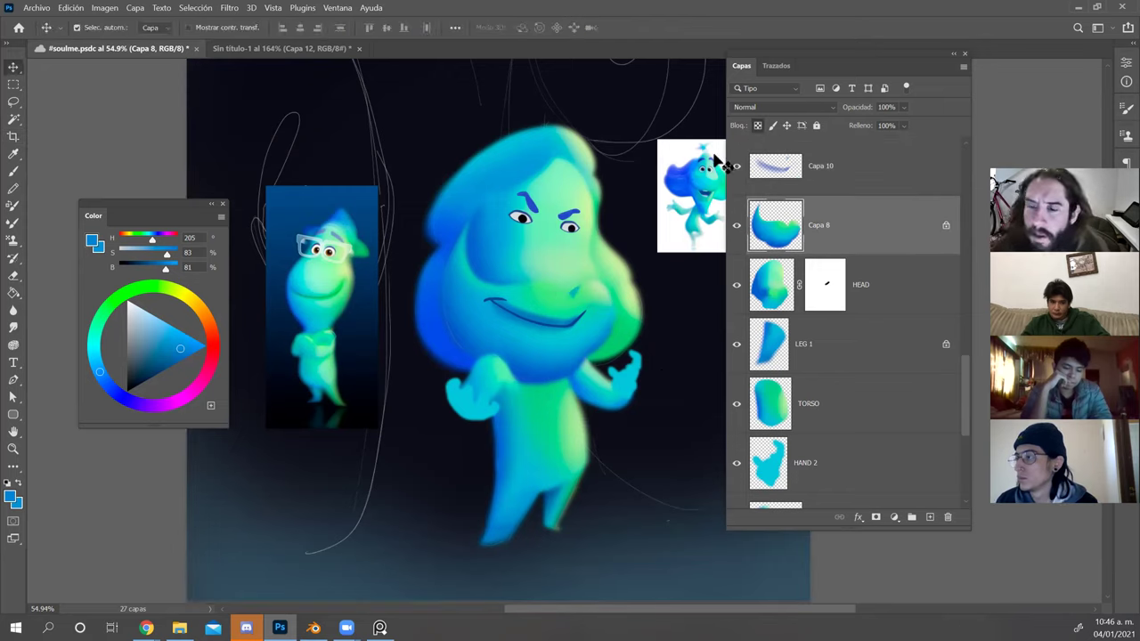
{"action": "key", "text": "b"}
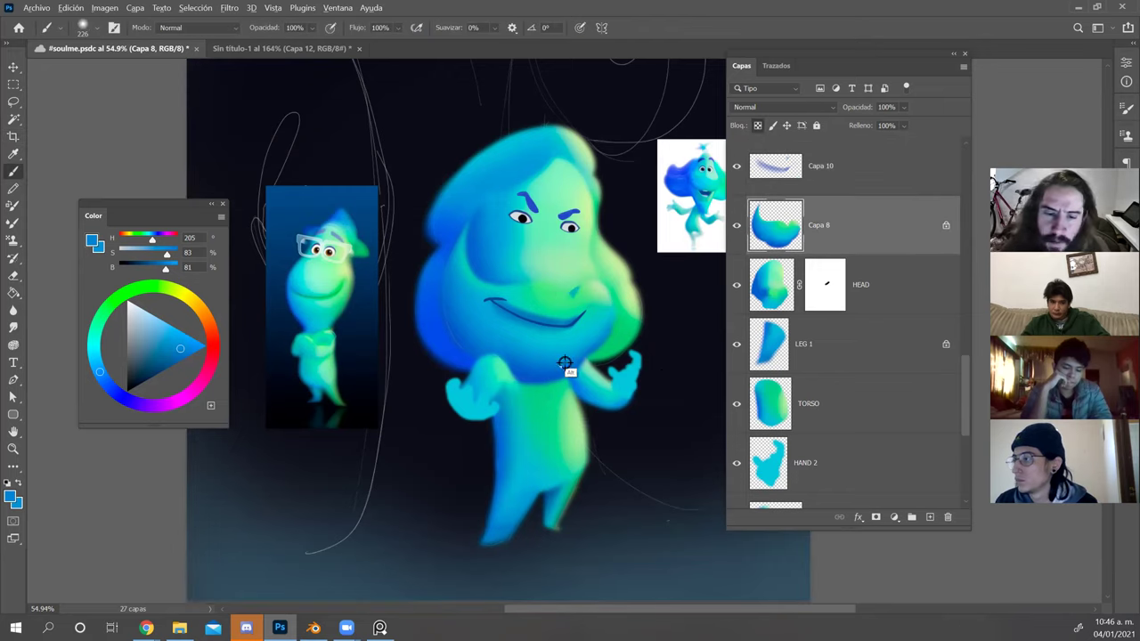
{"action": "left_click", "coordinate": [343, 271], "text": "alt"}
{"action": "left_click", "coordinate": [177, 291]}
{"action": "left_click_drag", "start_coordinate": [546, 275], "coordinate": [560, 267]}
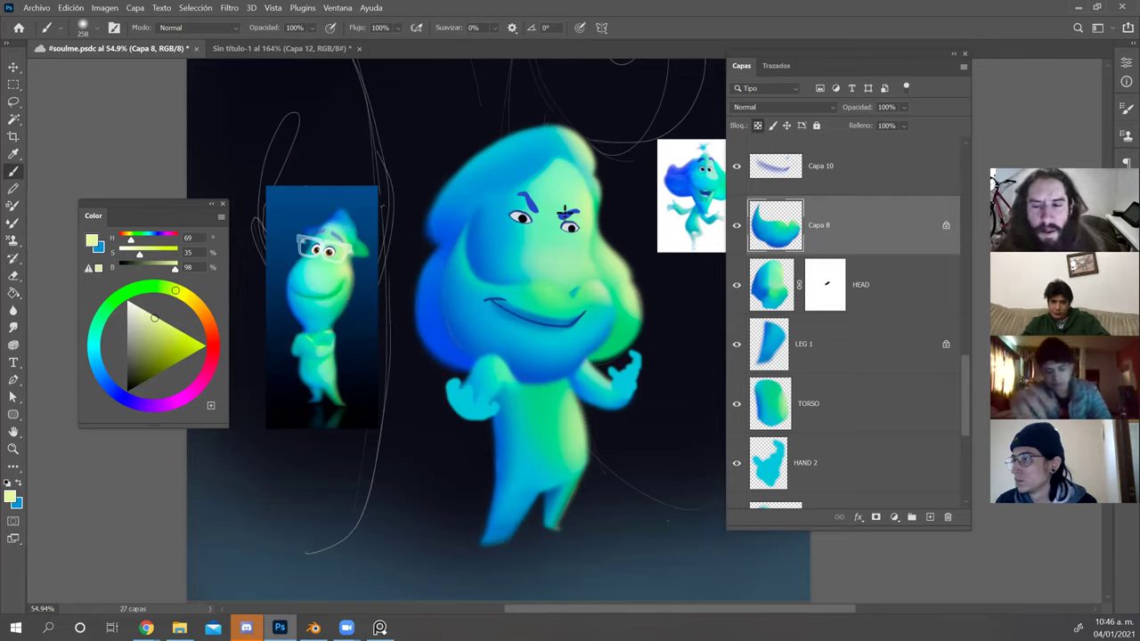
Shade the upper left of the beard with teal sampled from the face (H 181, S 56, B 76), using a large soft brush.
{"action": "left_click_drag", "start_coordinate": [564, 213], "coordinate": [478, 257]}
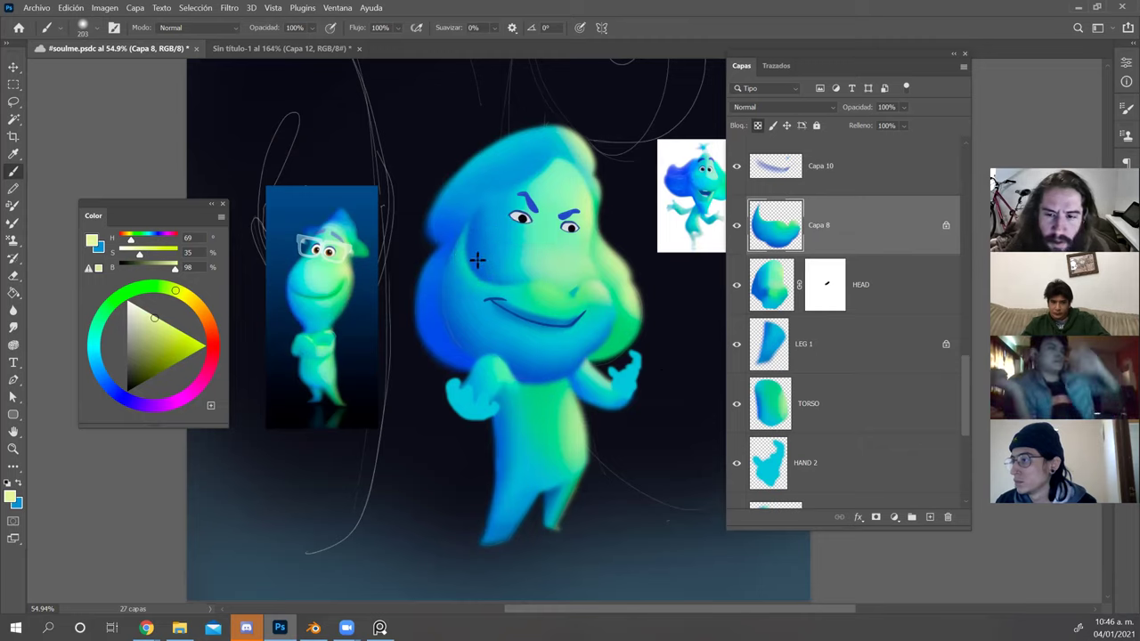
{"action": "left_click", "coordinate": [460, 254], "text": "alt"}
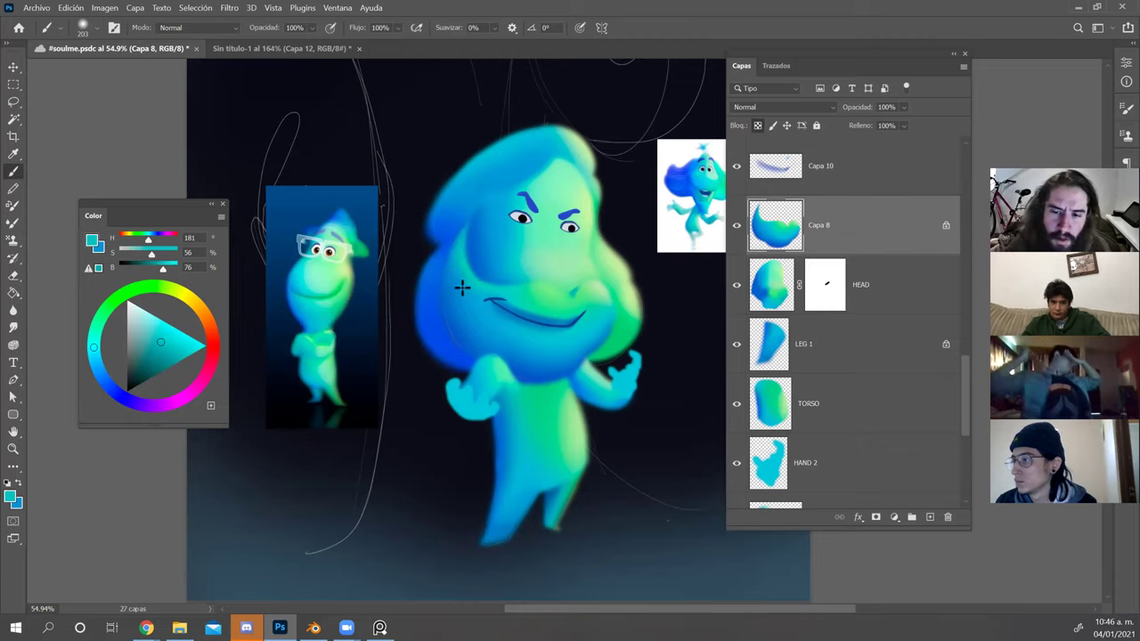
{"action": "left_click_drag", "start_coordinate": [484, 191], "coordinate": [487, 219]}
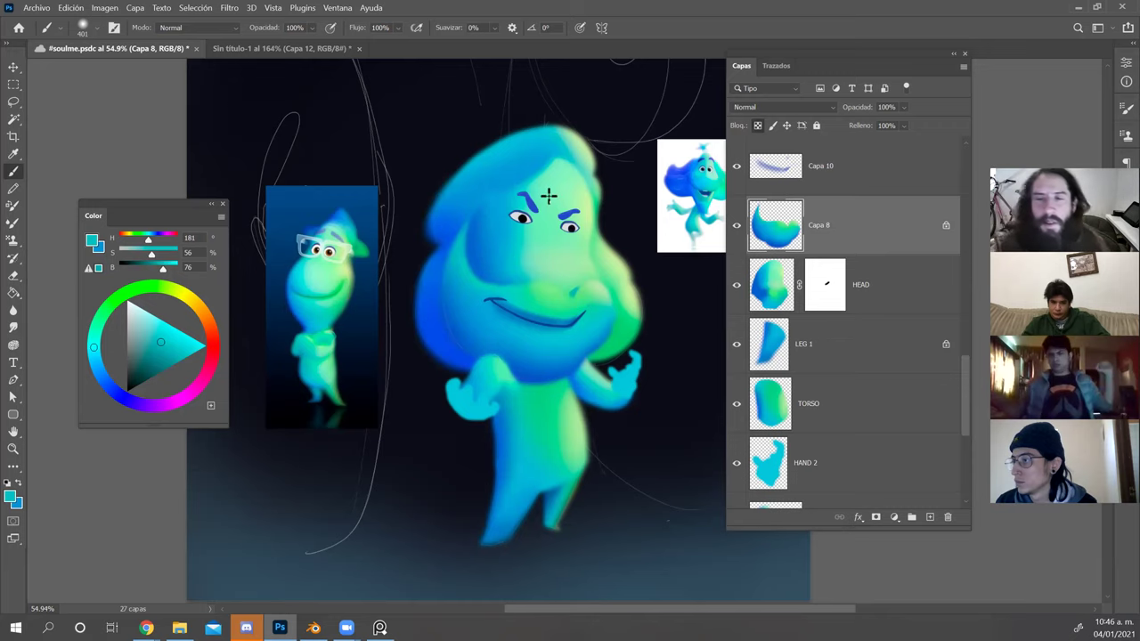
Select the HAIR layer, lock its transparency and shade the inner edge around the forehead with blue (H 221, S 87, B 70).
{"action": "left_click", "coordinate": [526, 179], "text": "ctrl"}
{"action": "key", "text": "r"}
{"action": "left_click_drag", "start_coordinate": [647, 269], "coordinate": [624, 238]}
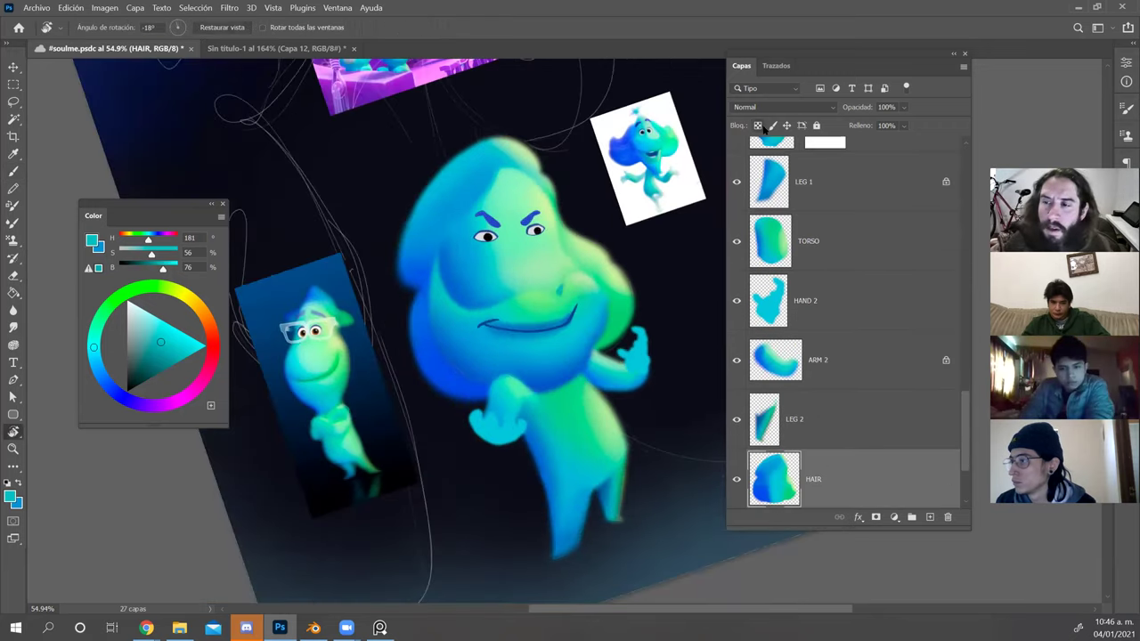
{"action": "key", "text": "slash"}
{"action": "key", "text": "b"}
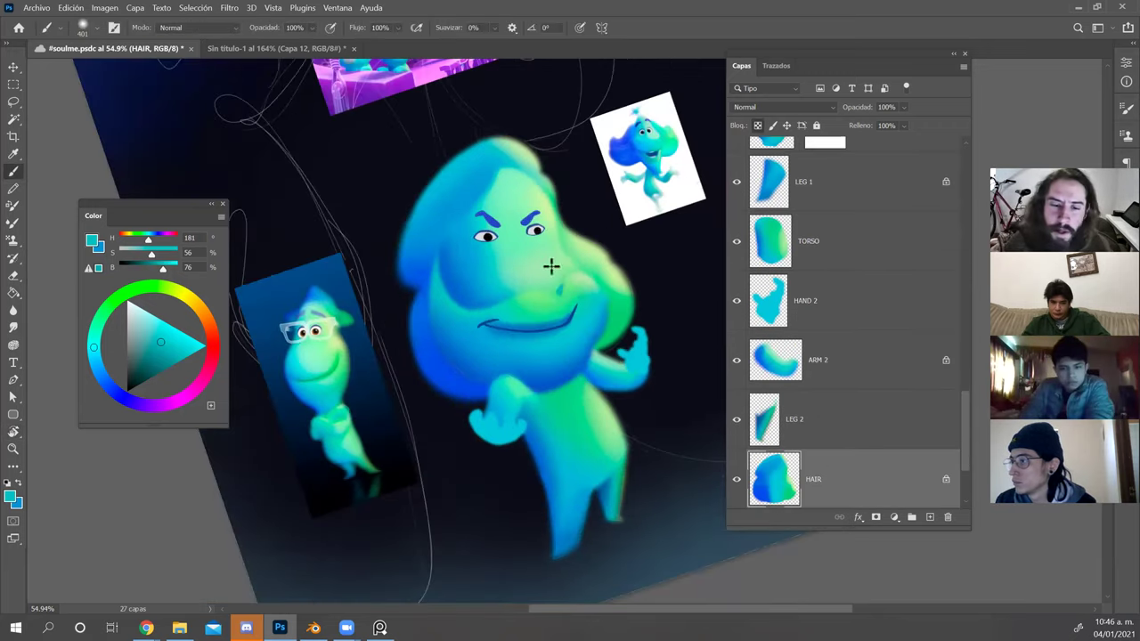
{"action": "left_click", "coordinate": [296, 313], "text": "alt"}
{"action": "left_click", "coordinate": [456, 232]}
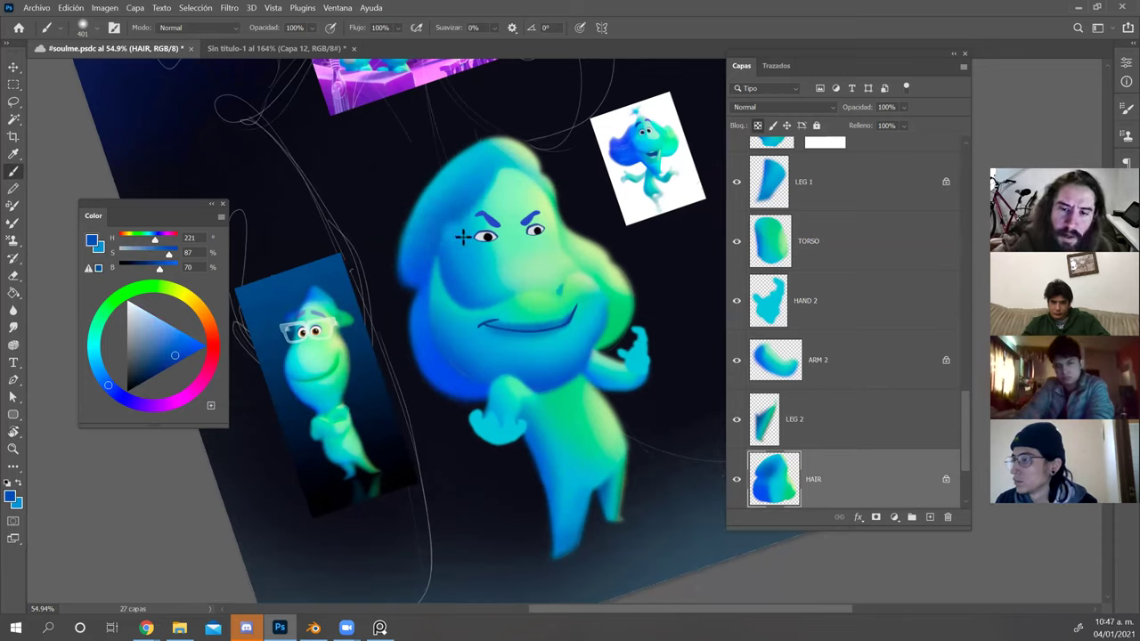
{"action": "key", "text": "Escape"}
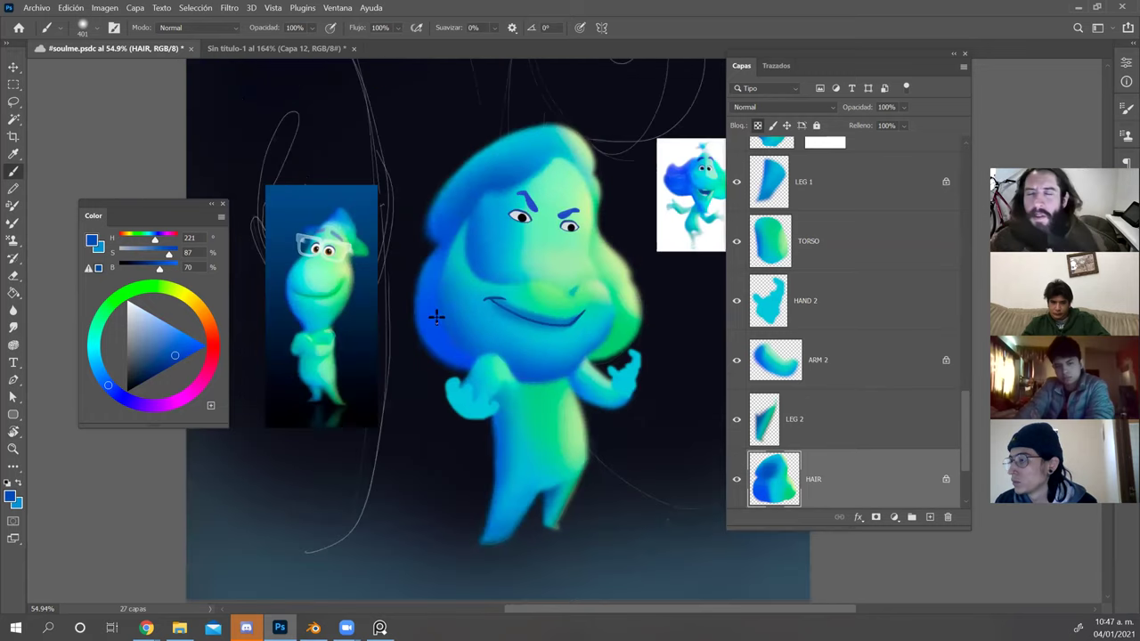
{"action": "mouse_move", "coordinate": [590, 173]}
{"action": "left_mouse_down"}
{"action": "mouse_move", "coordinate": [541, 199]}
{"action": "mouse_move", "coordinate": [565, 214]}
{"action": "left_mouse_up"}
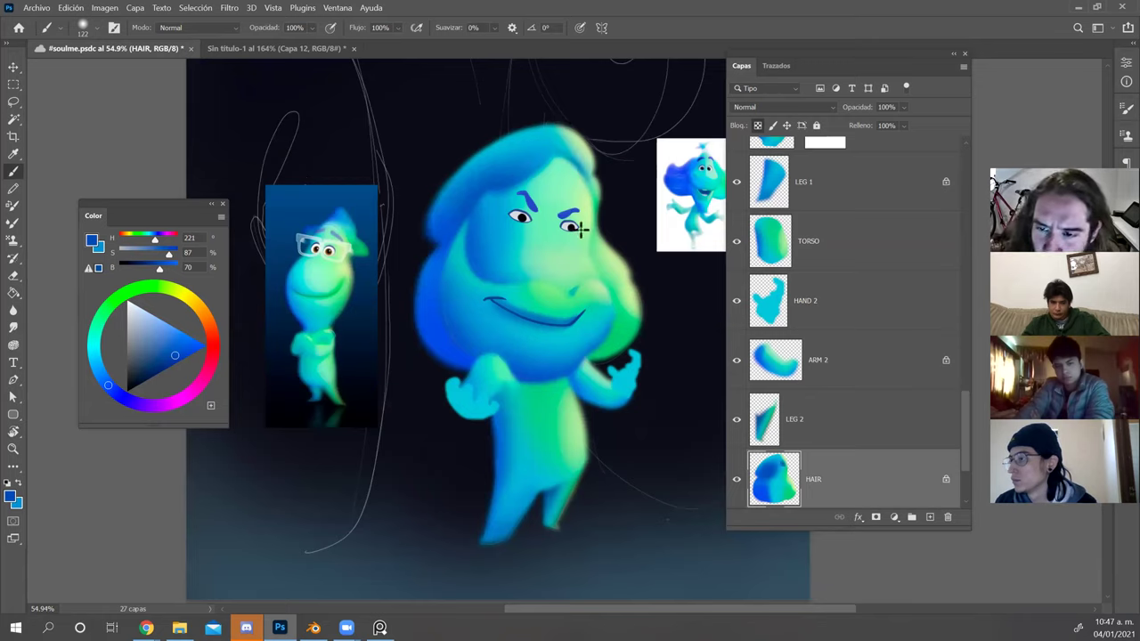
Sample violet-blue from the white reference's hair (H 232, S 72, B 95) and paint it along the hair edge above the forehead's right side.
{"action": "left_click", "coordinate": [675, 171], "text": "alt"}
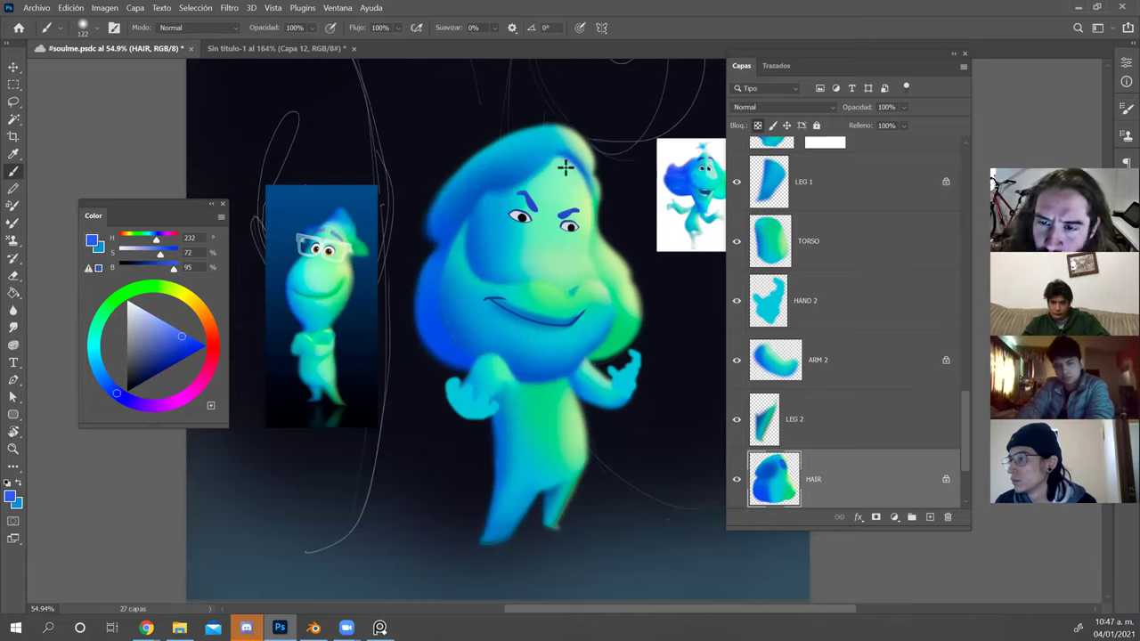
{"action": "right_click", "coordinate": [574, 180], "text": "alt"}
{"action": "left_click_drag", "start_coordinate": [573, 174], "coordinate": [563, 154]}
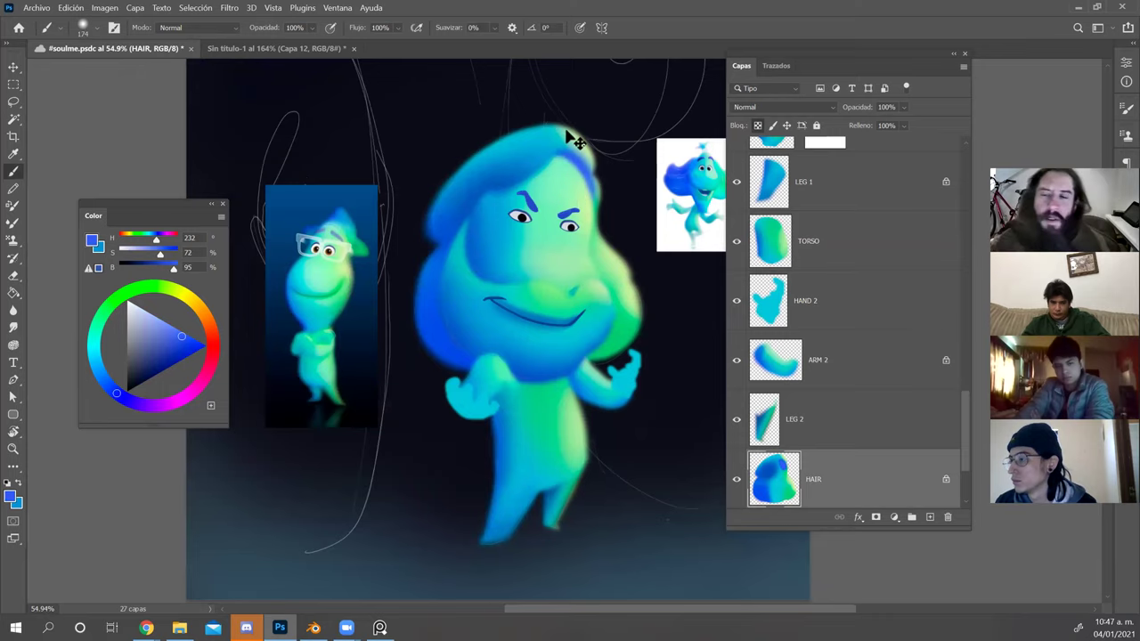
Sample turquoise from the reference, soften it to H 166, S 51, B 90 and brush it over the hair's lower right lock.
{"action": "scroll", "coordinate": [570, 139], "scroll_direction": "down", "scroll_amount": 1}
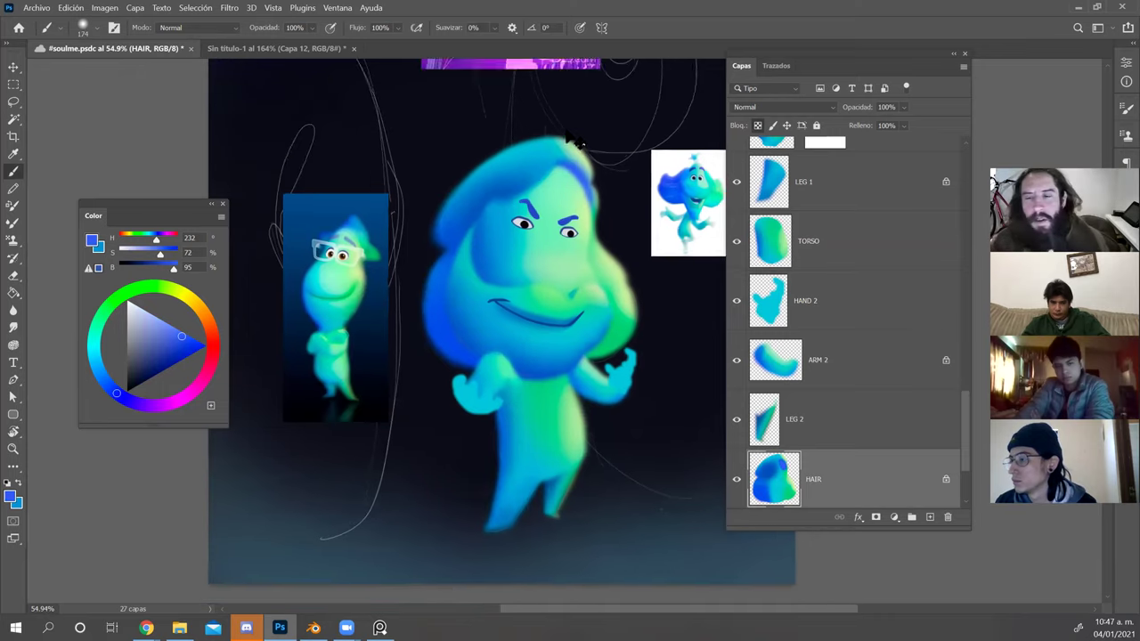
{"action": "left_click", "coordinate": [706, 207], "text": "alt"}
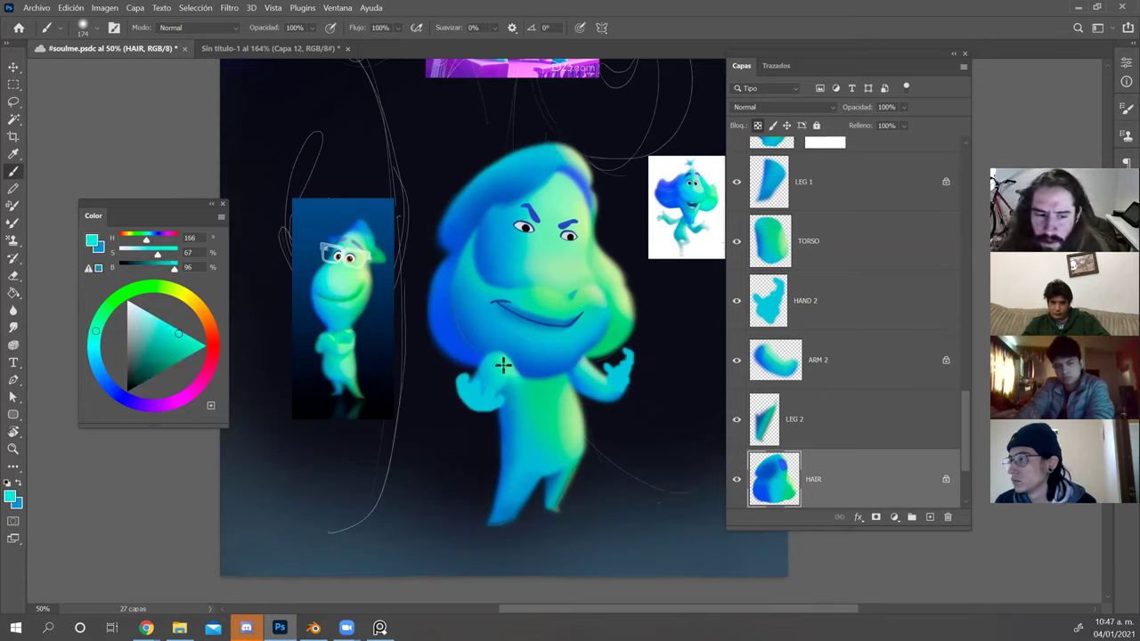
{"action": "left_click", "coordinate": [164, 331]}
{"action": "left_click_drag", "start_coordinate": [599, 377], "coordinate": [616, 380]}
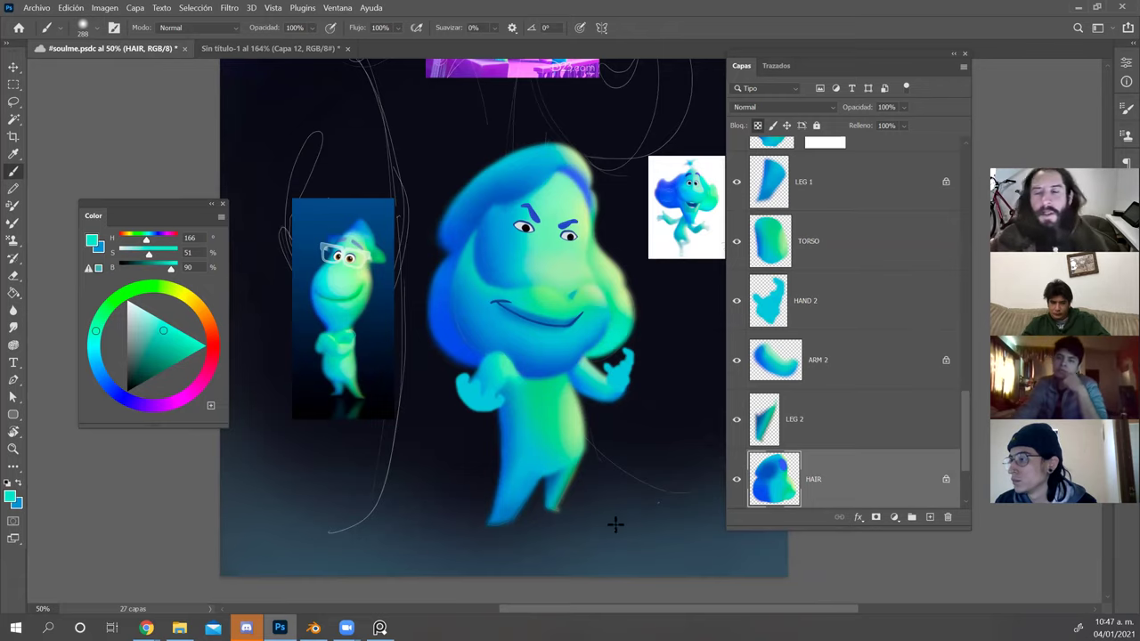
{"action": "scroll", "coordinate": [620, 531], "scroll_direction": "down", "scroll_amount": 1}
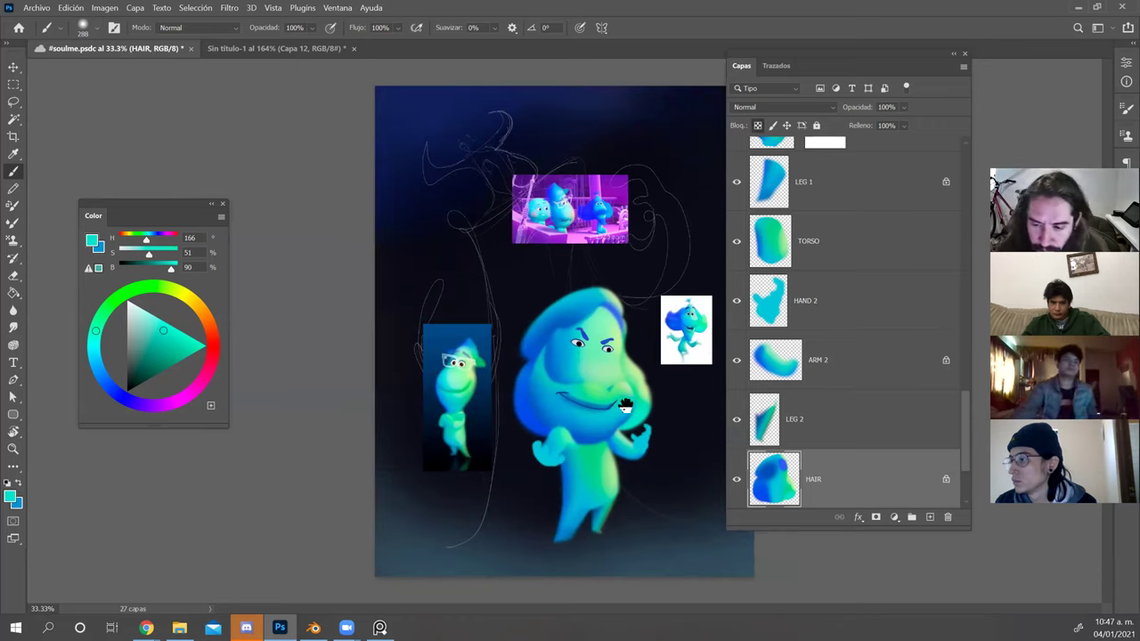
Select Capa 8 and brush green sampled above the mouth (H 125, S 41, B 89) softly below the mouth line.
{"action": "key", "text": "z"}
{"action": "left_click_drag", "start_coordinate": [658, 425], "coordinate": [667, 433]}
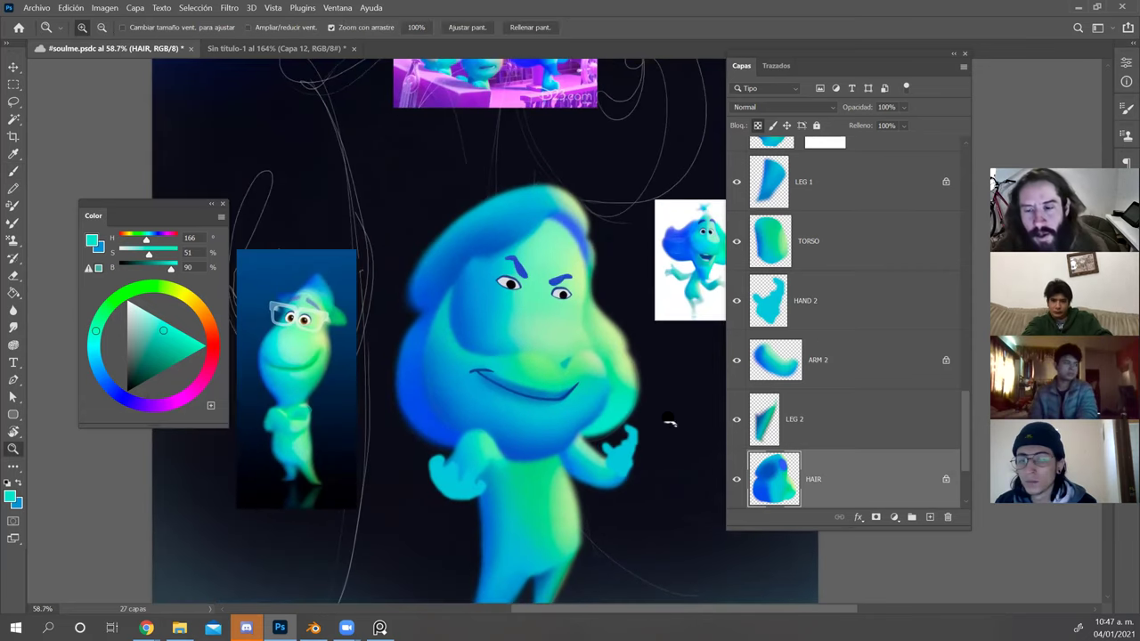
{"action": "key", "text": "v"}
{"action": "left_click", "coordinate": [523, 415]}
{"action": "key", "text": "b"}
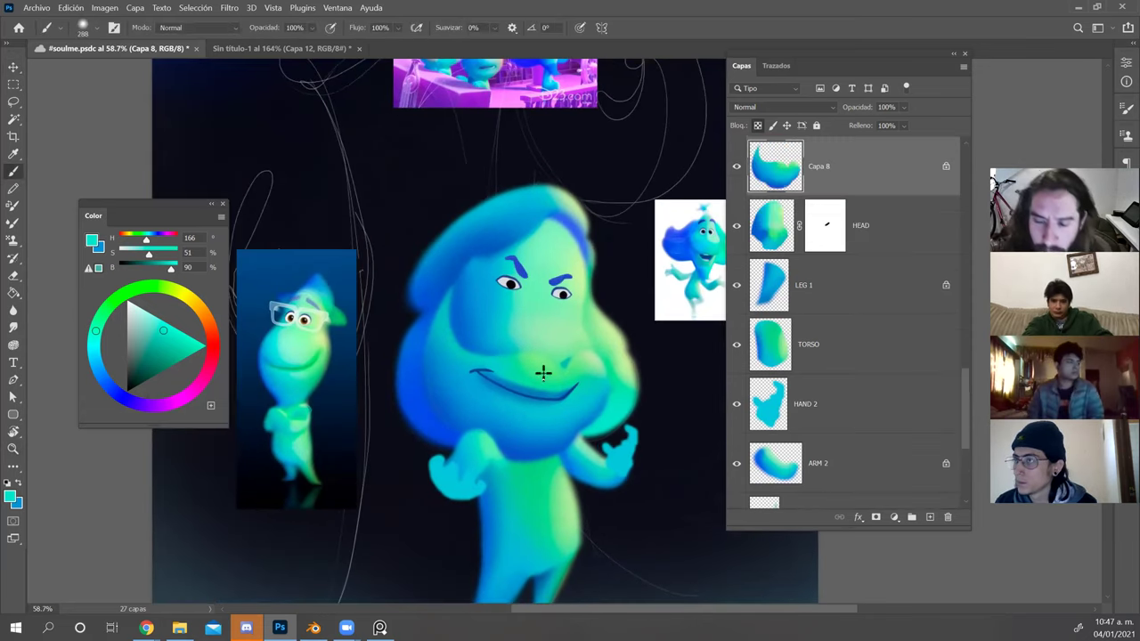
{"action": "left_click", "coordinate": [529, 374], "text": "alt"}
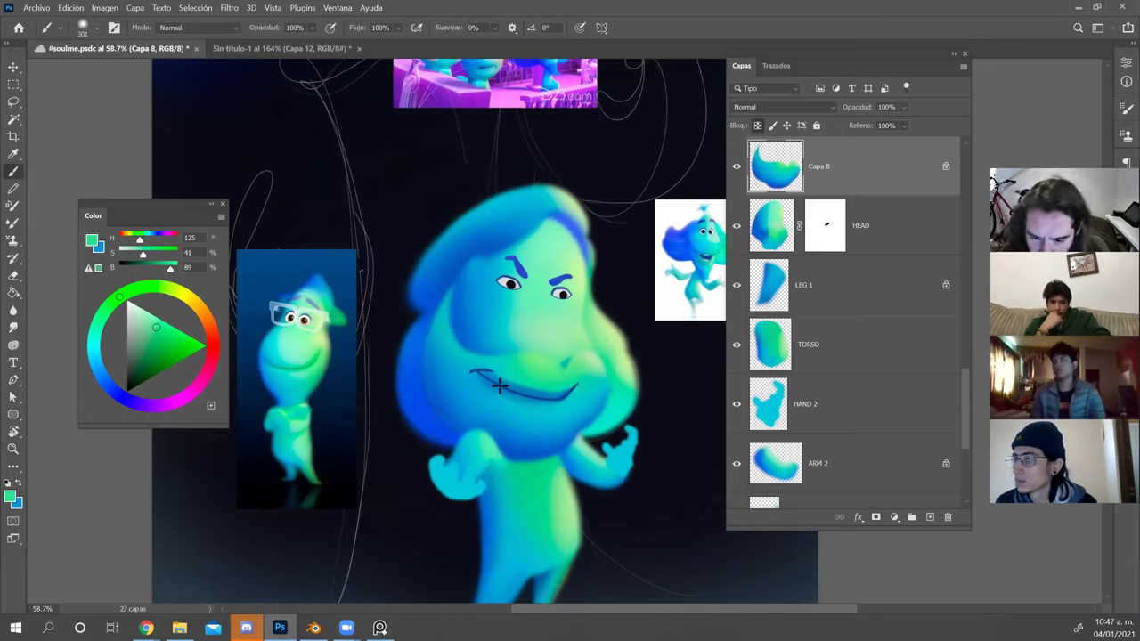
{"action": "mouse_move", "coordinate": [509, 387]}
{"action": "left_mouse_down"}
{"action": "mouse_move", "coordinate": [477, 381]}
{"action": "mouse_move", "coordinate": [510, 392]}
{"action": "left_mouse_up"}
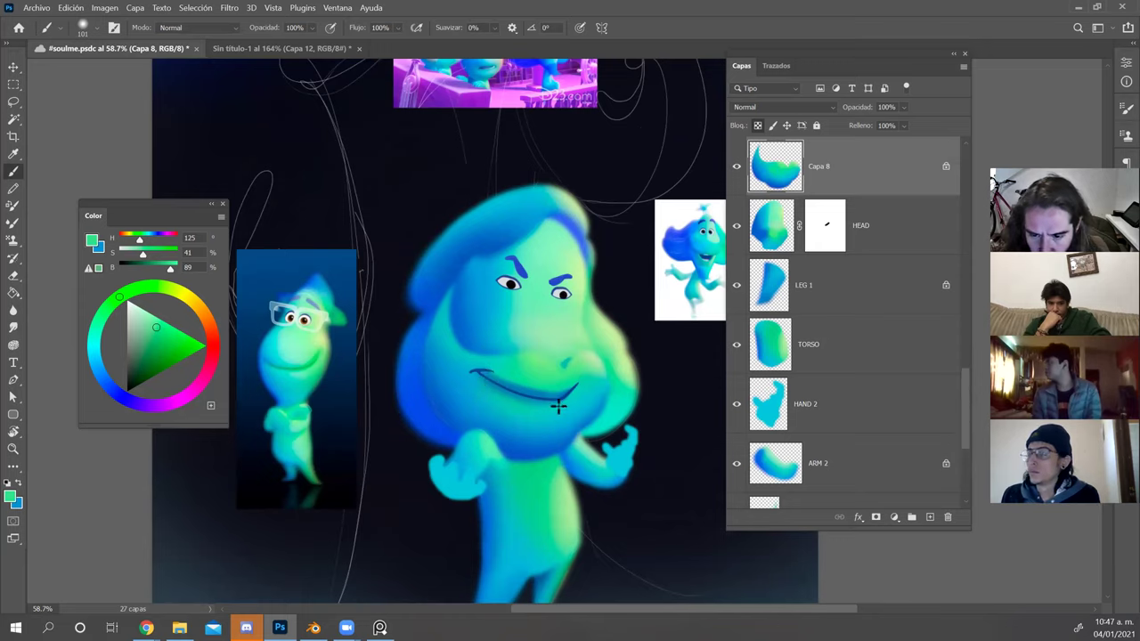
Paint a lower-lip highlight with light green sampled from the face (H 134, S 30, B 95) and set the brush opacity to 30%.
{"action": "left_click", "coordinate": [550, 264], "text": "alt"}
{"action": "left_click_drag", "start_coordinate": [510, 386], "coordinate": [503, 388]}
{"action": "key", "text": "3"}
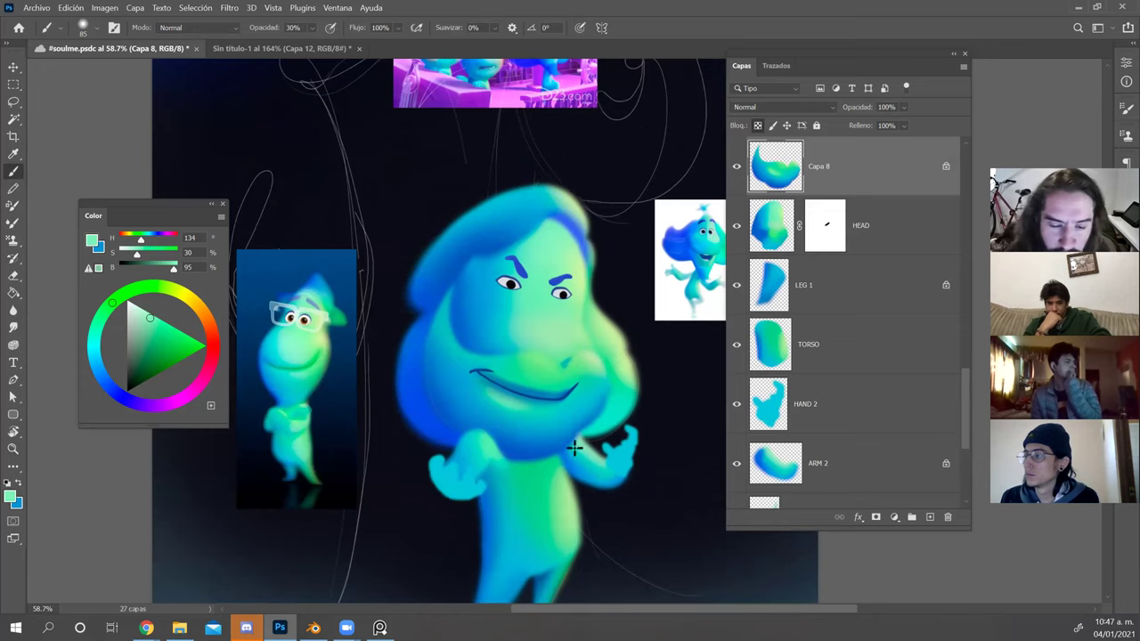
Rename the mouth-shading layer Capa 10 as AJUSTE and the layer Capa 8 as BEARD.
{"action": "key", "text": "z"}
{"action": "left_click_drag", "start_coordinate": [569, 370], "coordinate": [589, 370]}
{"action": "key", "text": "v"}
{"action": "left_click", "coordinate": [523, 411]}
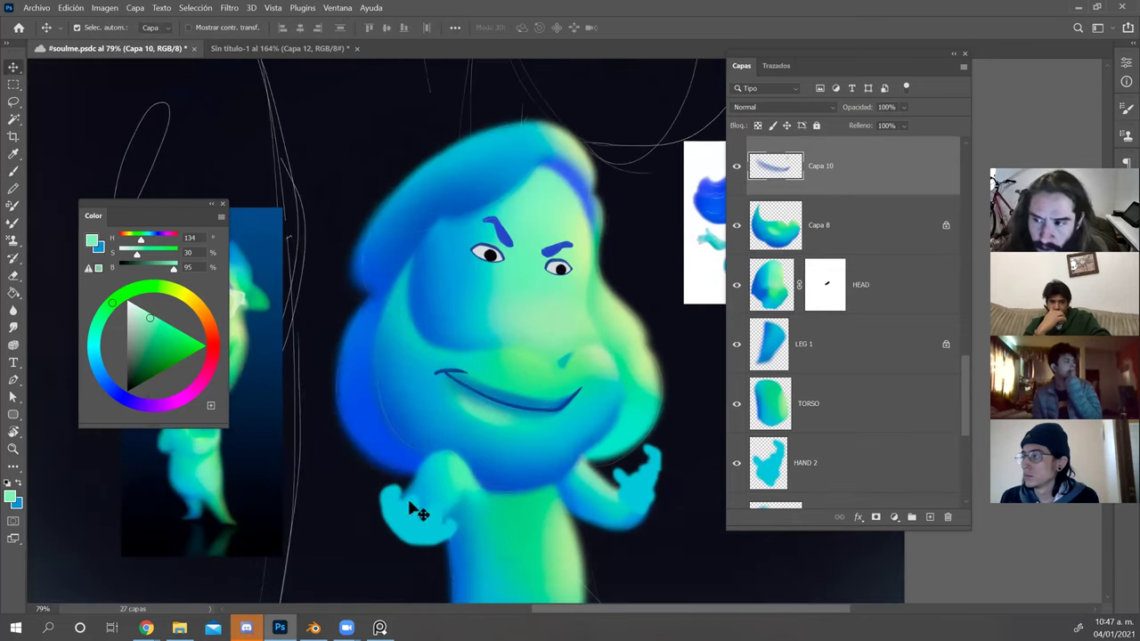
{"action": "key", "text": "e"}
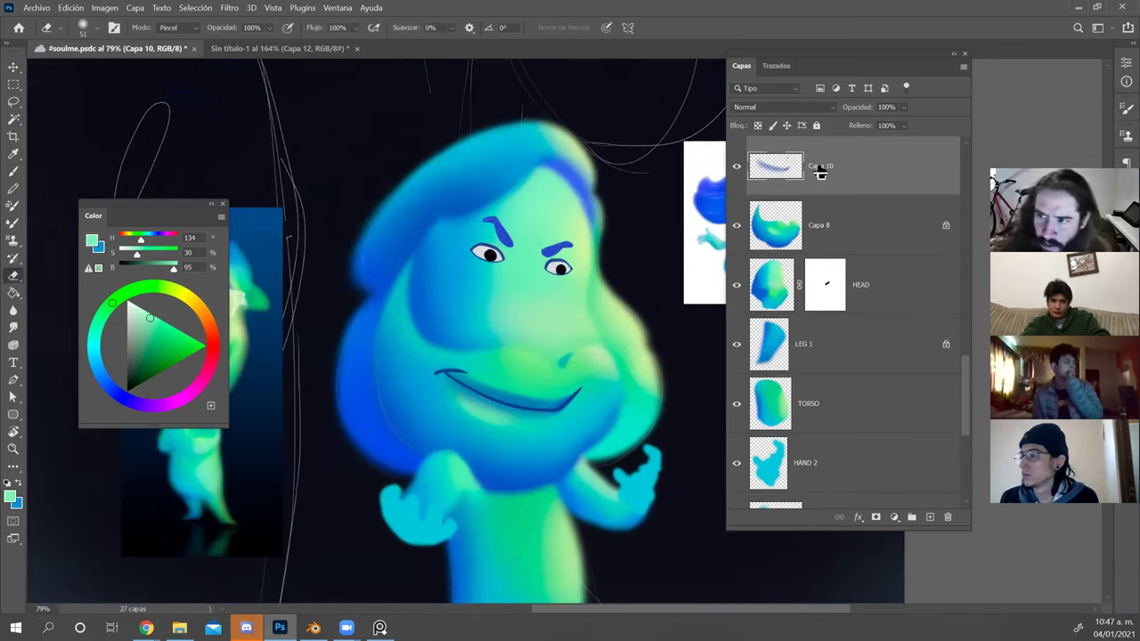
{"action": "double_click", "coordinate": [821, 165]}
{"action": "type", "text": "AJUSTE"}
{"action": "key", "text": "Tab"}
{"action": "type", "text": "BEARD"}
{"action": "key", "text": "Return"}
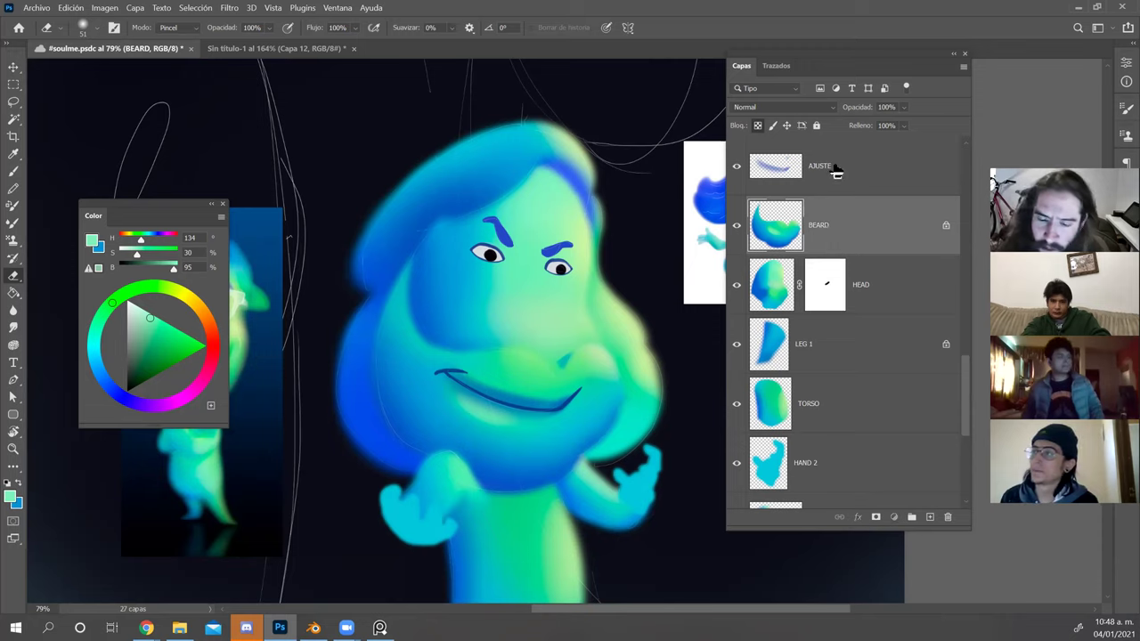
Select the AJUSTE layer and erase the excess shading around the mouth's left corner.
{"action": "left_click", "coordinate": [837, 172]}
{"action": "mouse_move", "coordinate": [444, 383]}
{"action": "left_mouse_down"}
{"action": "mouse_move", "coordinate": [499, 415]}
{"action": "mouse_move", "coordinate": [433, 378]}
{"action": "mouse_move", "coordinate": [459, 399]}
{"action": "left_mouse_up"}
{"action": "right_click", "coordinate": [471, 388]}
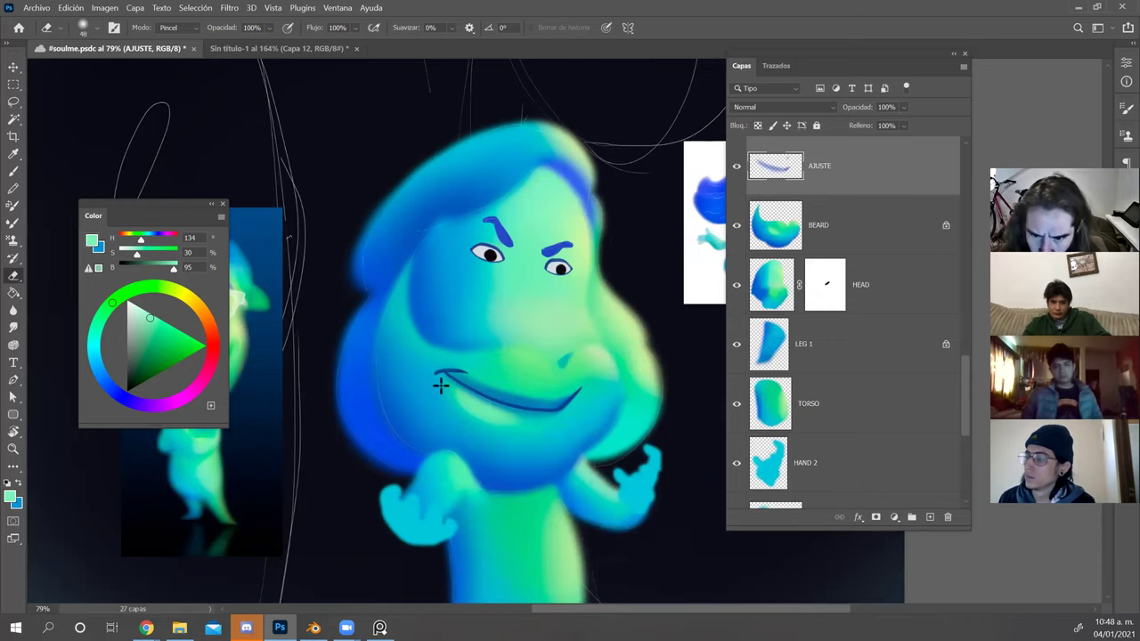
{"action": "key", "text": "z"}
{"action": "key", "text": "ctrl+0"}
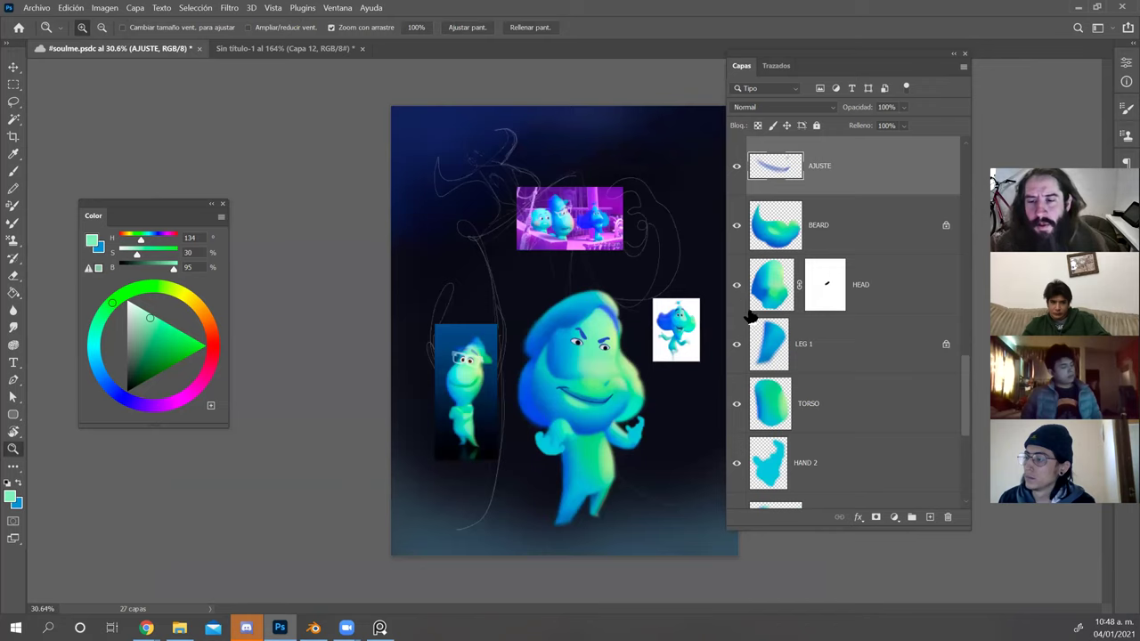
Select the MOUTH layer and refine the mouth line's right corner with a size 15 eraser.
{"action": "left_click_drag", "start_coordinate": [672, 394], "coordinate": [586, 465]}
{"action": "key", "text": "r"}
{"action": "key", "text": "z"}
{"action": "left_click_drag", "start_coordinate": [469, 330], "coordinate": [600, 387]}
{"action": "key", "text": "r"}
{"action": "left_click_drag", "start_coordinate": [670, 354], "coordinate": [611, 238]}
{"action": "key", "text": "v"}
{"action": "left_click", "coordinate": [615, 399]}
{"action": "key", "text": "e"}
{"action": "right_click", "coordinate": [602, 413]}
{"action": "double_click", "coordinate": [803, 335]}
{"action": "mouse_move", "coordinate": [608, 398]}
{"action": "left_mouse_down"}
{"action": "mouse_move", "coordinate": [586, 404]}
{"action": "mouse_move", "coordinate": [612, 404]}
{"action": "mouse_move", "coordinate": [602, 406]}
{"action": "left_mouse_up"}
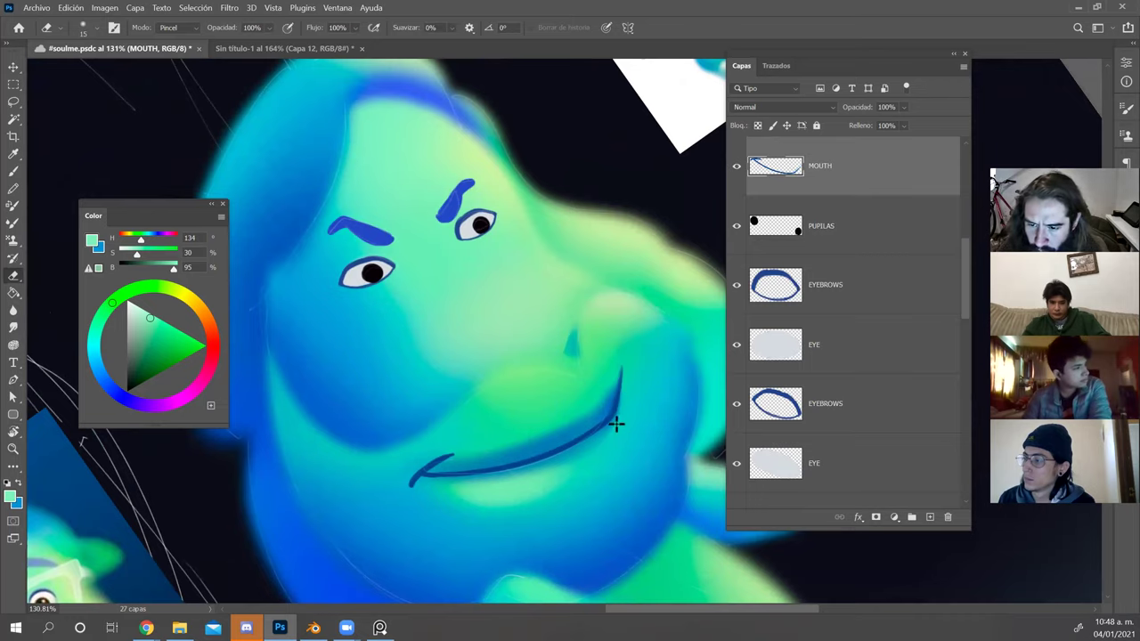
{"action": "key", "text": "Escape"}
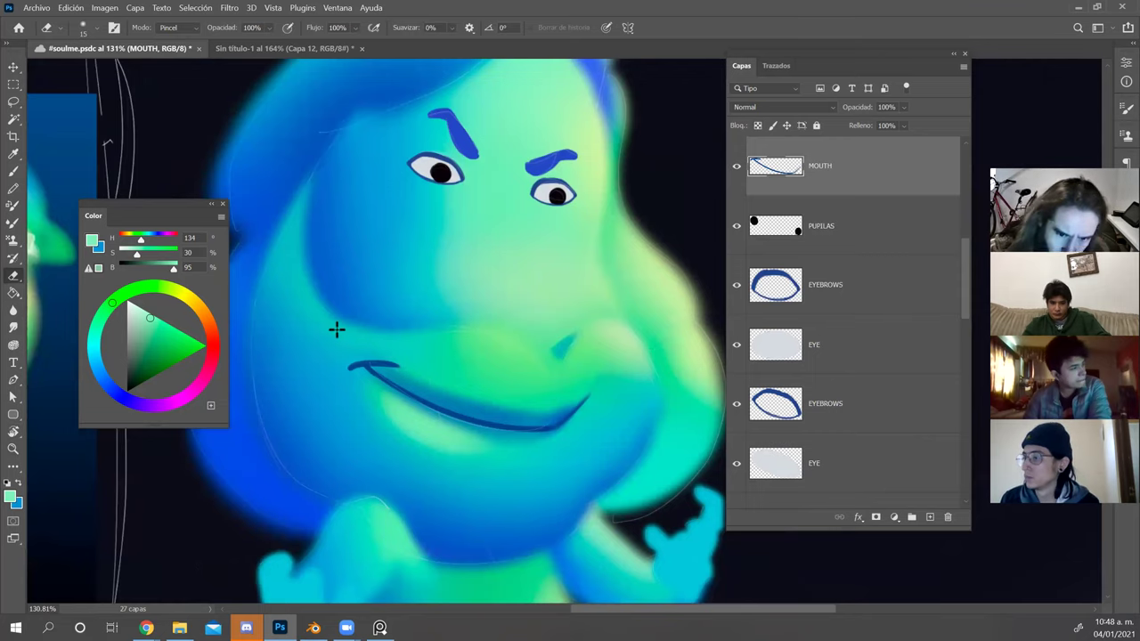
Refine the left corner of the mouth line on the MOUTH layer with the size 15 eraser.
{"action": "key", "text": "r"}
{"action": "mouse_move", "coordinate": [611, 318]}
{"action": "left_mouse_down"}
{"action": "mouse_move", "coordinate": [564, 342]}
{"action": "mouse_move", "coordinate": [622, 200]}
{"action": "left_mouse_up"}
{"action": "key", "text": "b"}
{"action": "left_click_drag", "start_coordinate": [577, 403], "coordinate": [588, 352]}
{"action": "key", "text": "e"}
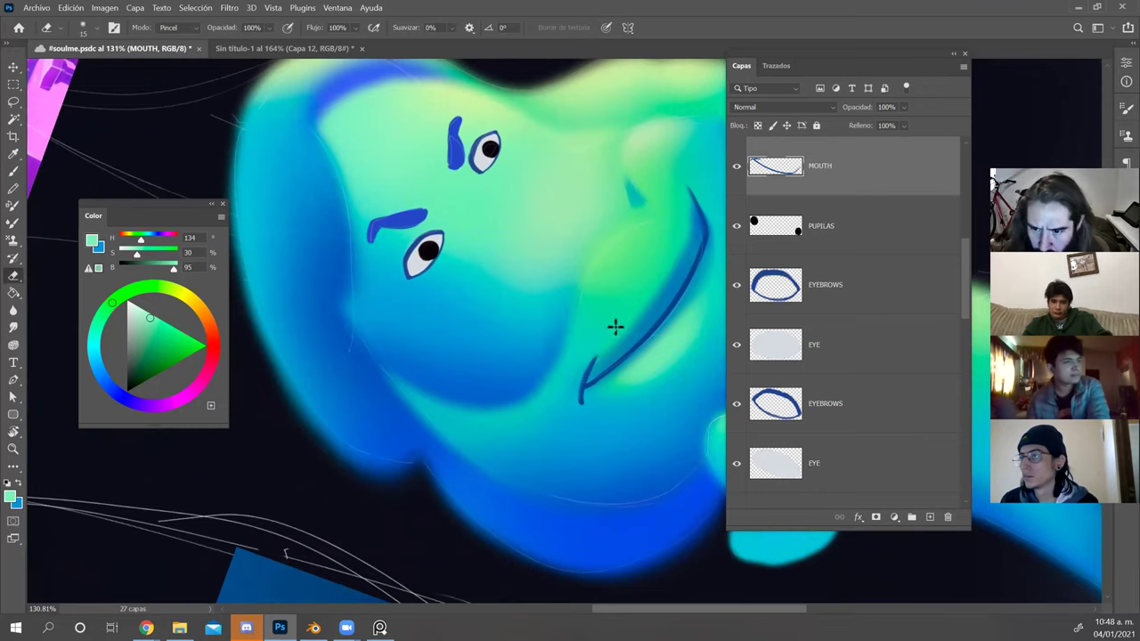
{"action": "key", "text": "Escape"}
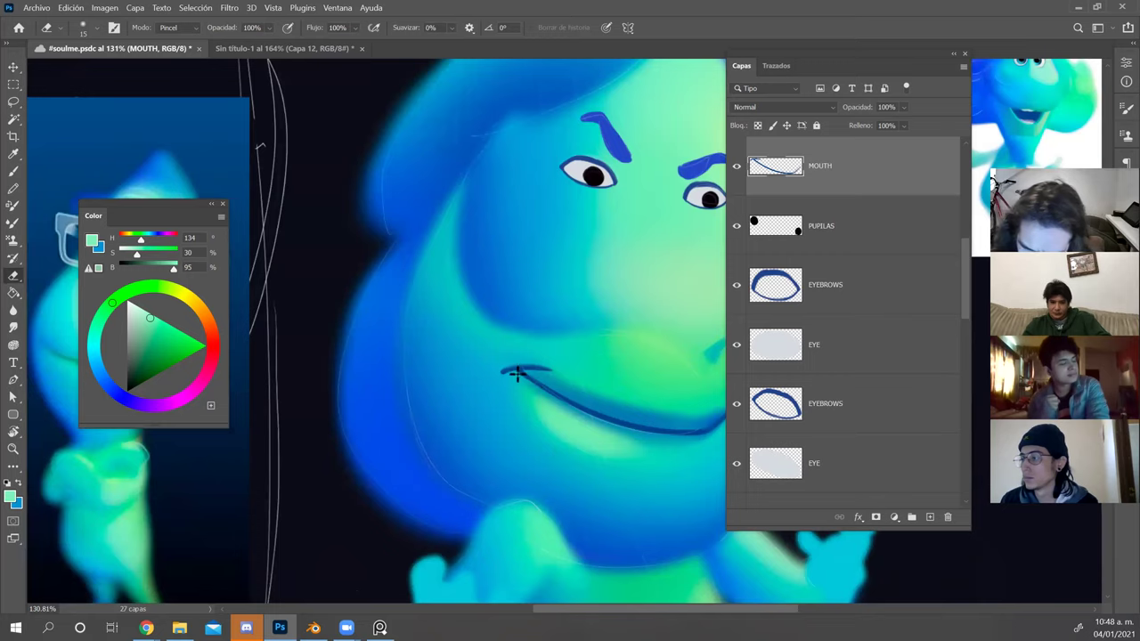
{"action": "left_click_drag", "start_coordinate": [530, 386], "coordinate": [630, 435]}
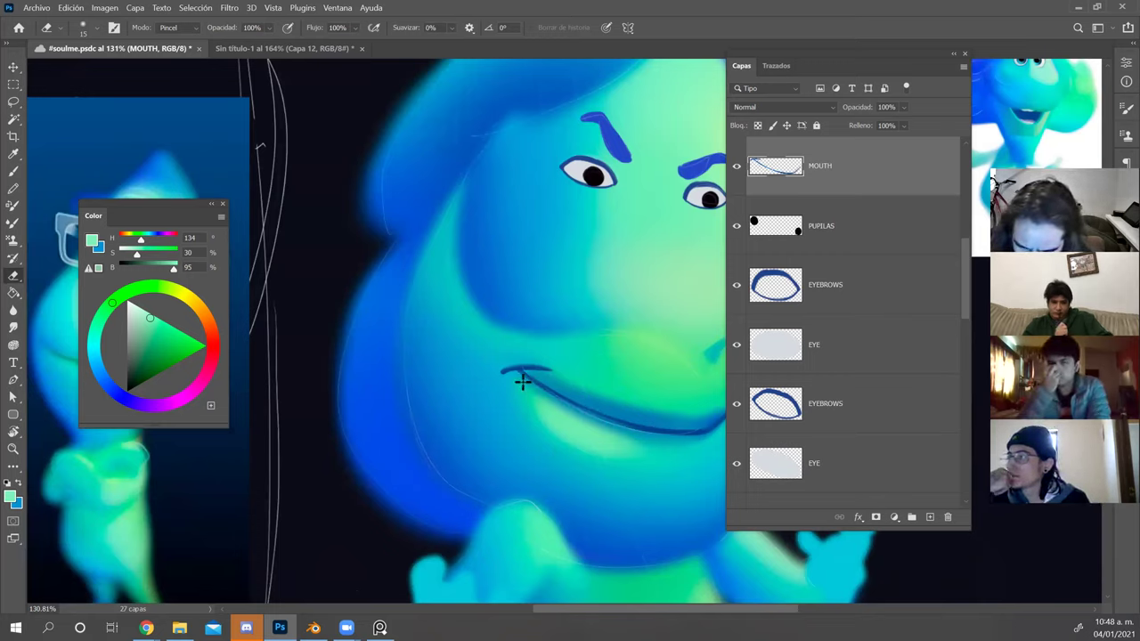
Thin the mouth line along its lower edge with the size 15 eraser.
{"action": "key", "text": "r"}
{"action": "left_click_drag", "start_coordinate": [698, 204], "coordinate": [669, 206]}
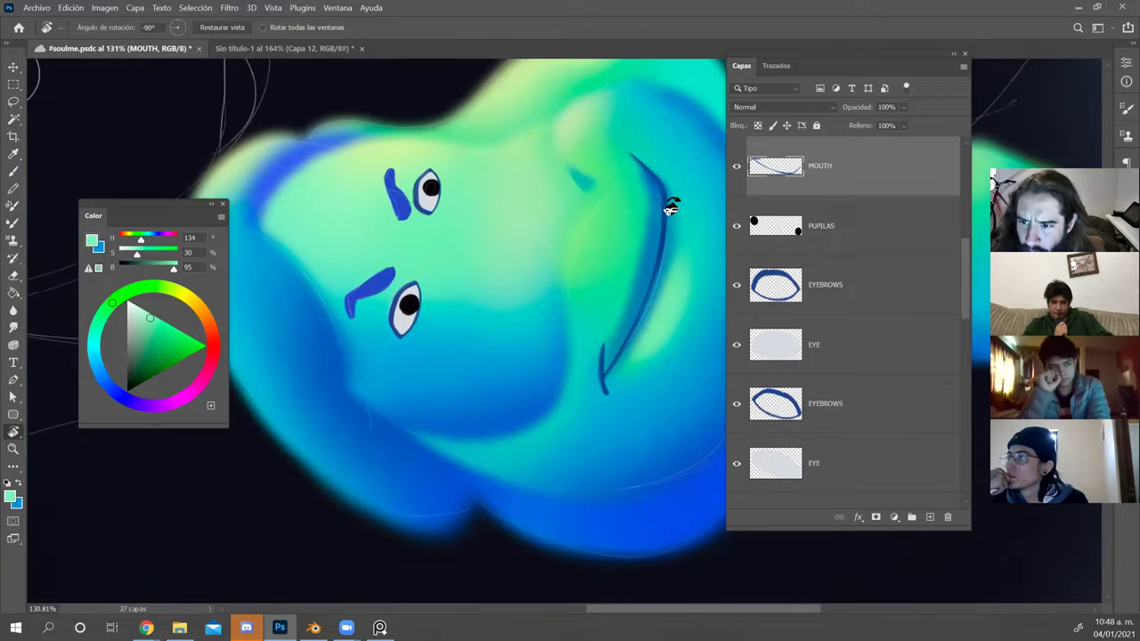
{"action": "key", "text": "e"}
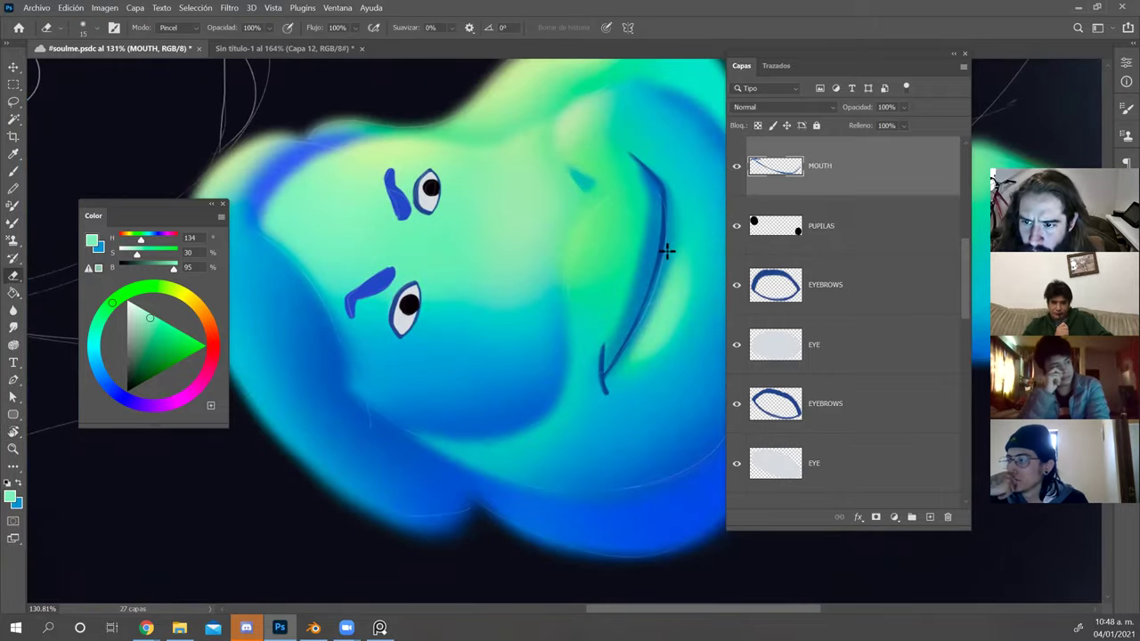
{"action": "key", "text": "Escape"}
{"action": "key", "text": "z"}
{"action": "mouse_move", "coordinate": [675, 373]}
{"action": "left_mouse_down"}
{"action": "mouse_move", "coordinate": [637, 370]}
{"action": "mouse_move", "coordinate": [679, 364]}
{"action": "left_mouse_up"}
{"action": "left_click_drag", "start_coordinate": [644, 451], "coordinate": [597, 448]}
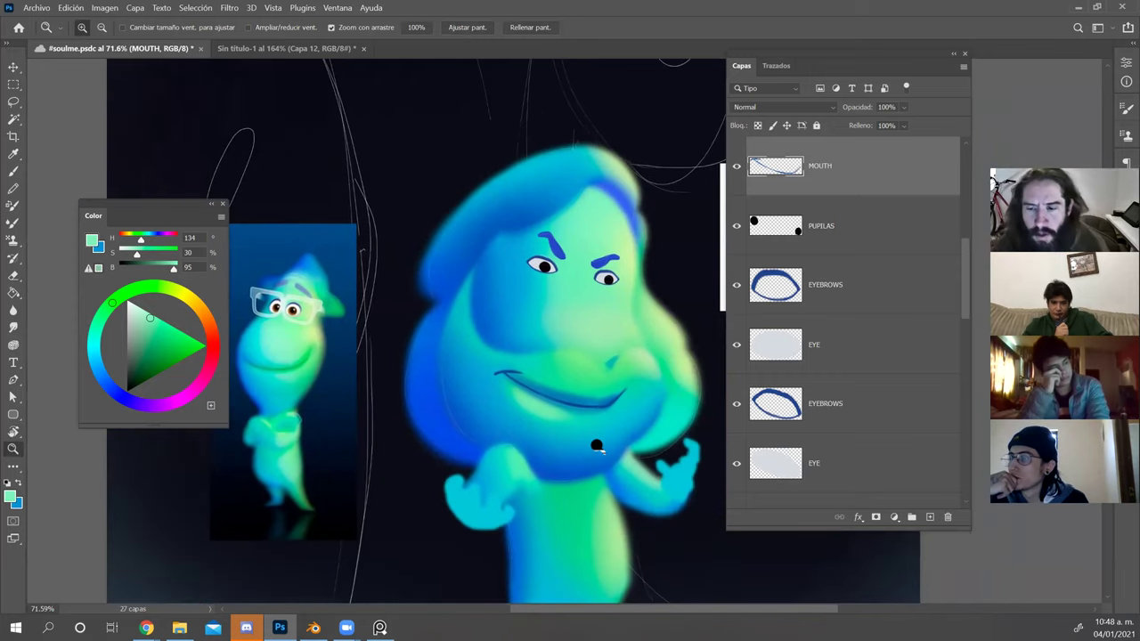
Select the AJUSTE layer and paint the left mouth shading in a darkened reference green (H 116, S 54, B 71) at 30% opacity.
{"action": "key", "text": "r"}
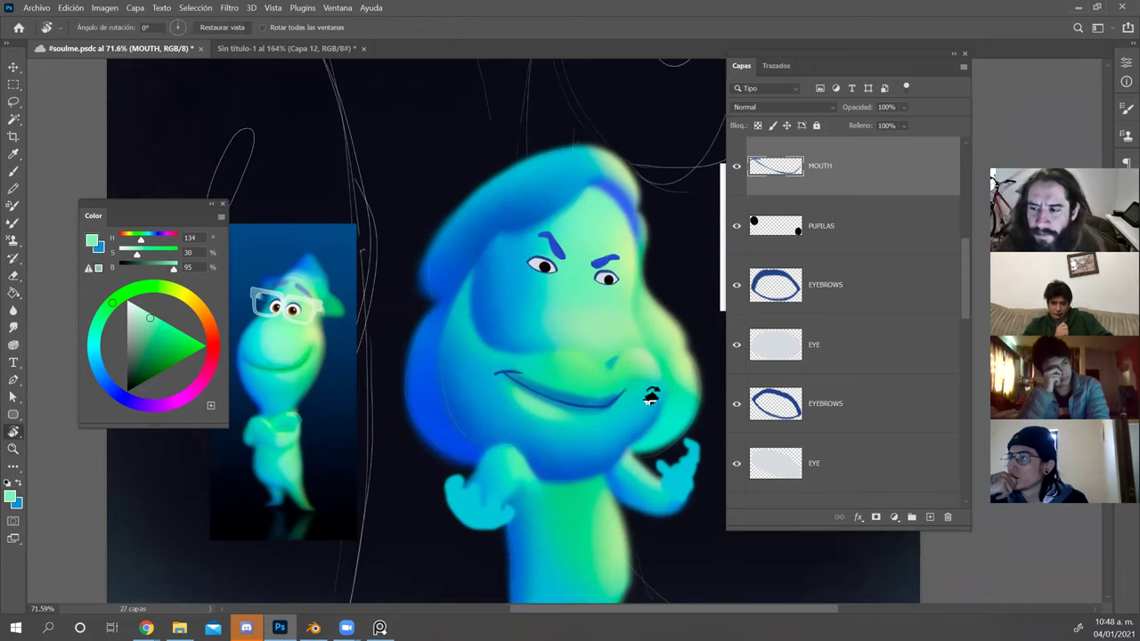
{"action": "left_click_drag", "start_coordinate": [651, 395], "coordinate": [696, 274]}
{"action": "key", "text": "v"}
{"action": "left_click", "coordinate": [622, 374]}
{"action": "left_click_drag", "start_coordinate": [618, 359], "coordinate": [607, 294]}
{"action": "key", "text": "b"}
{"action": "left_click", "coordinate": [472, 512], "text": "alt"}
{"action": "key", "text": "Escape"}
{"action": "left_click_drag", "start_coordinate": [676, 368], "coordinate": [668, 370]}
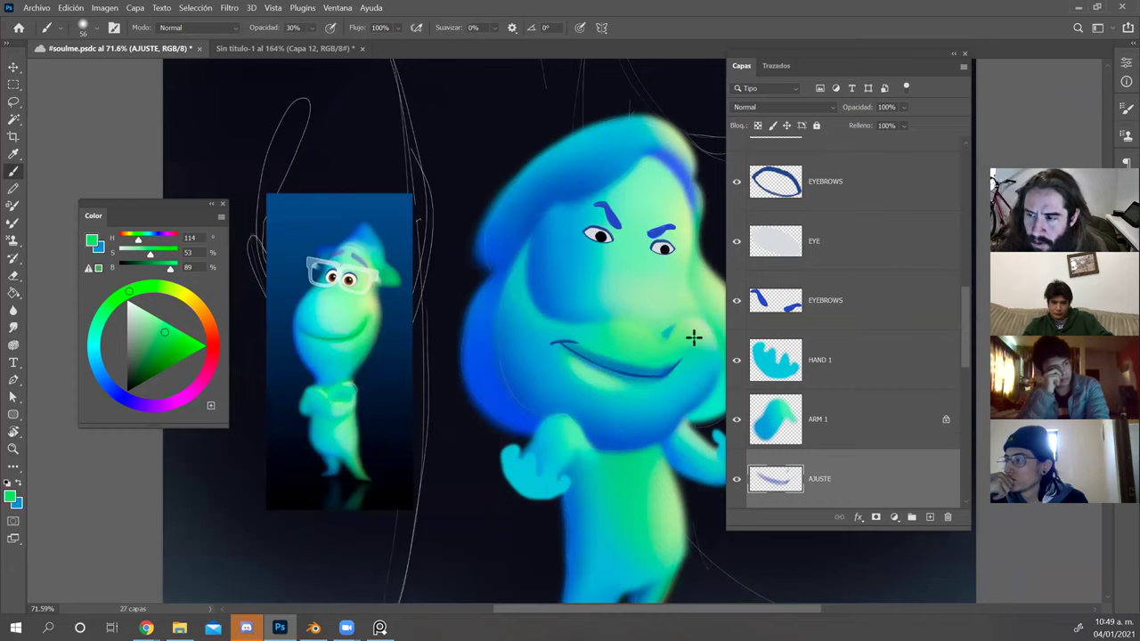
{"action": "left_click_drag", "start_coordinate": [668, 371], "coordinate": [672, 372]}
{"action": "left_click", "coordinate": [358, 332], "text": "alt"}
{"action": "left_click", "coordinate": [157, 344]}
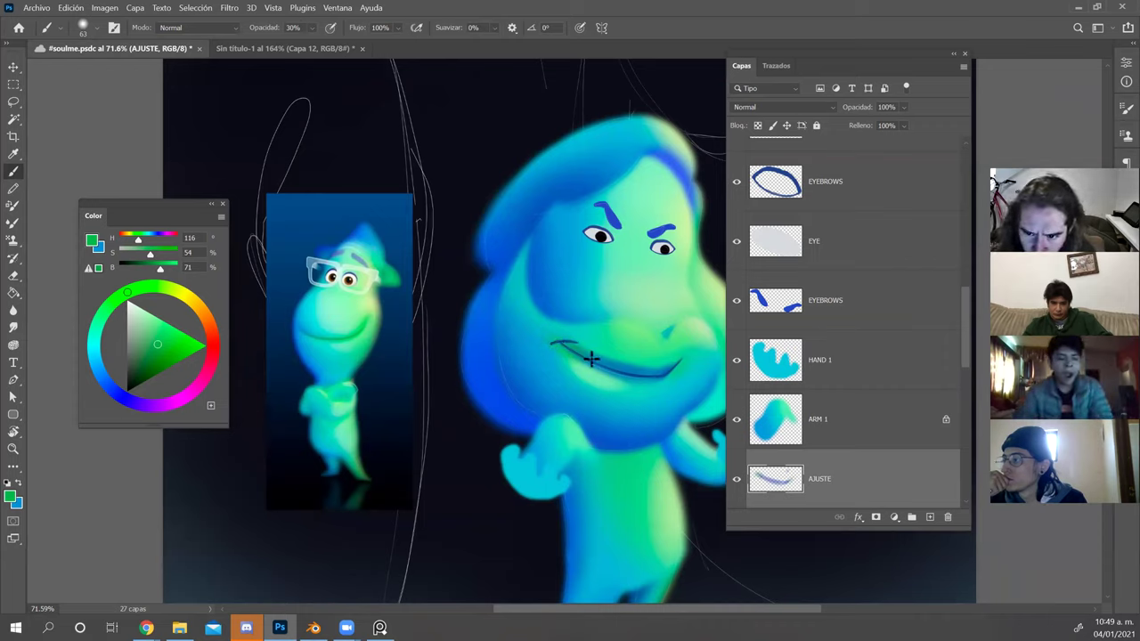
Blend the mouth shading with green from the reference smile (H 137, S 57, B 76) and teal at the left corner (H 185, S 59, B 61).
{"action": "left_click", "coordinate": [562, 346], "text": "alt"}
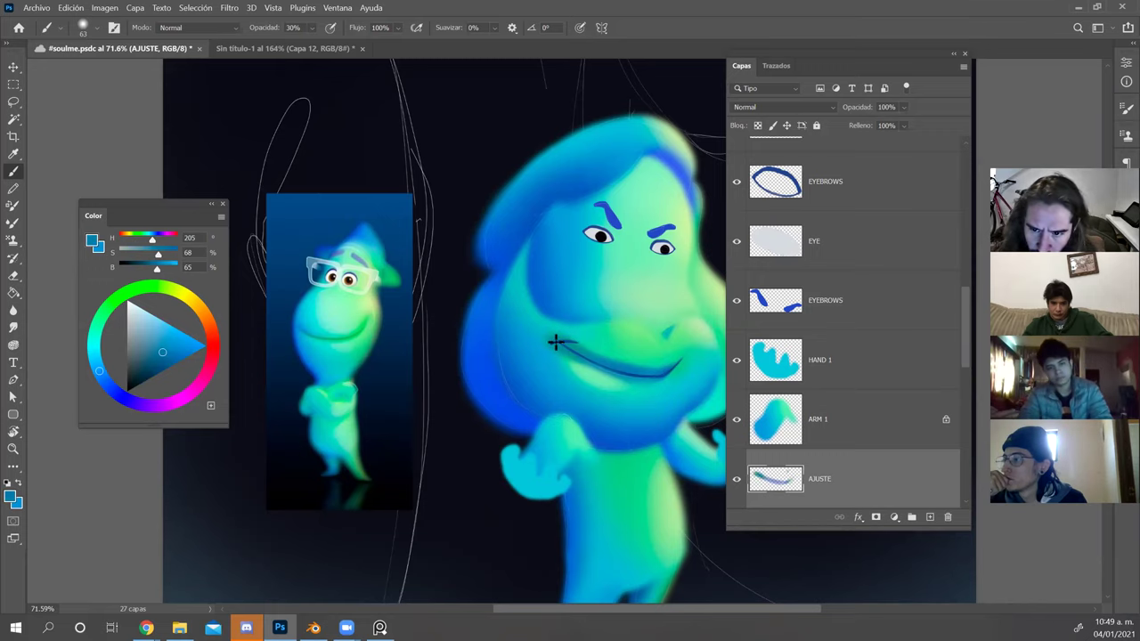
{"action": "key", "text": "r"}
{"action": "left_click_drag", "start_coordinate": [693, 361], "coordinate": [623, 418]}
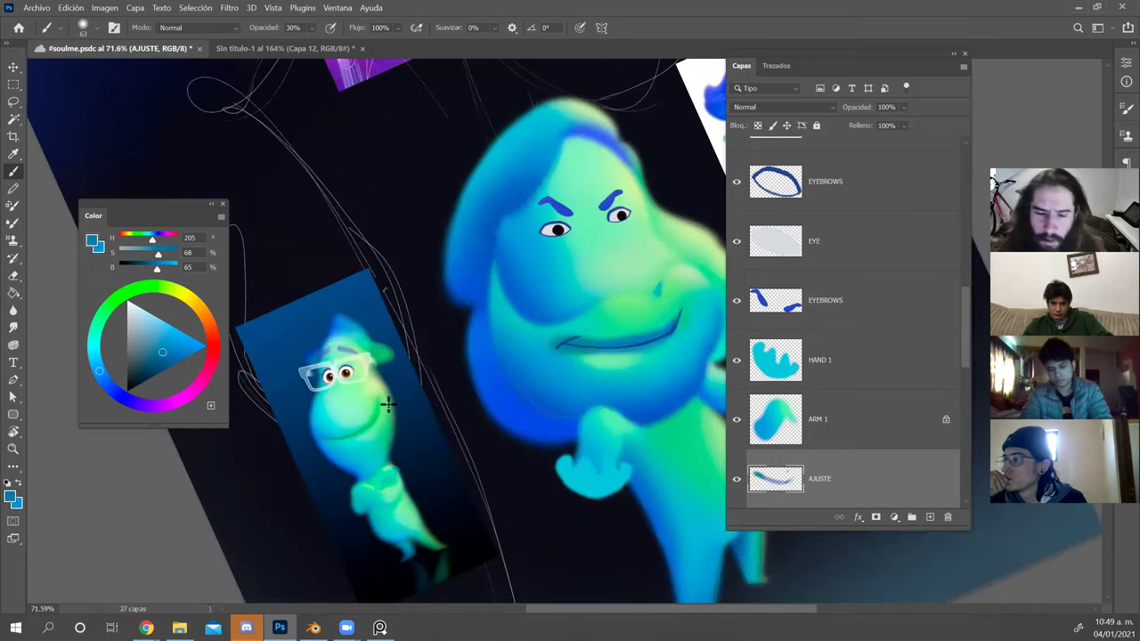
{"action": "left_click", "coordinate": [365, 427], "text": "alt"}
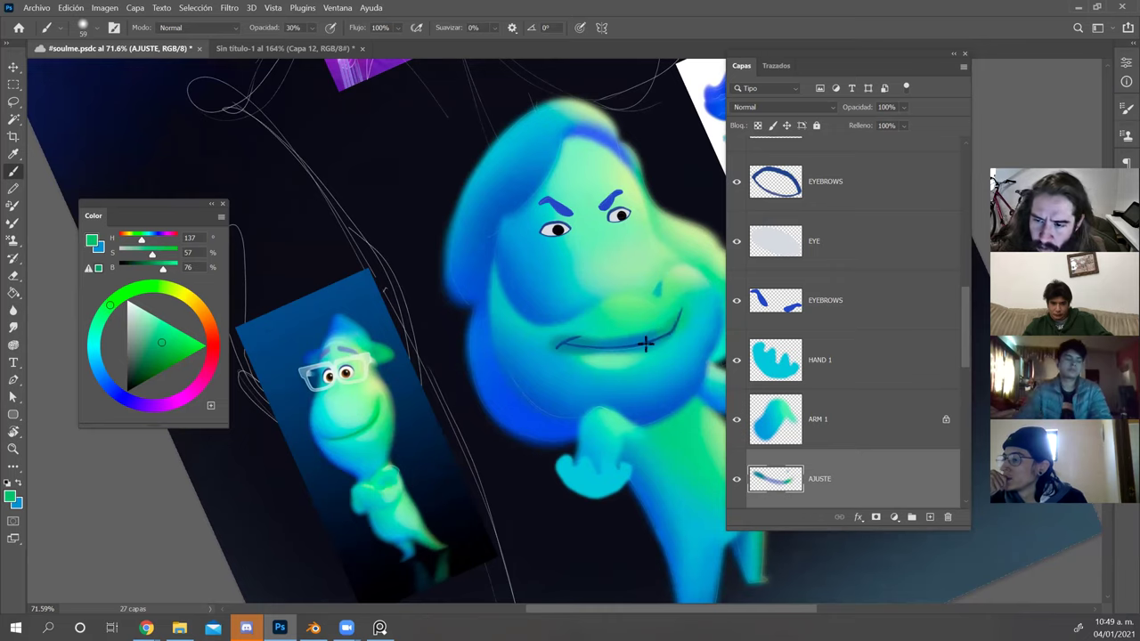
{"action": "key", "text": "Escape"}
{"action": "left_click_drag", "start_coordinate": [607, 359], "coordinate": [613, 359]}
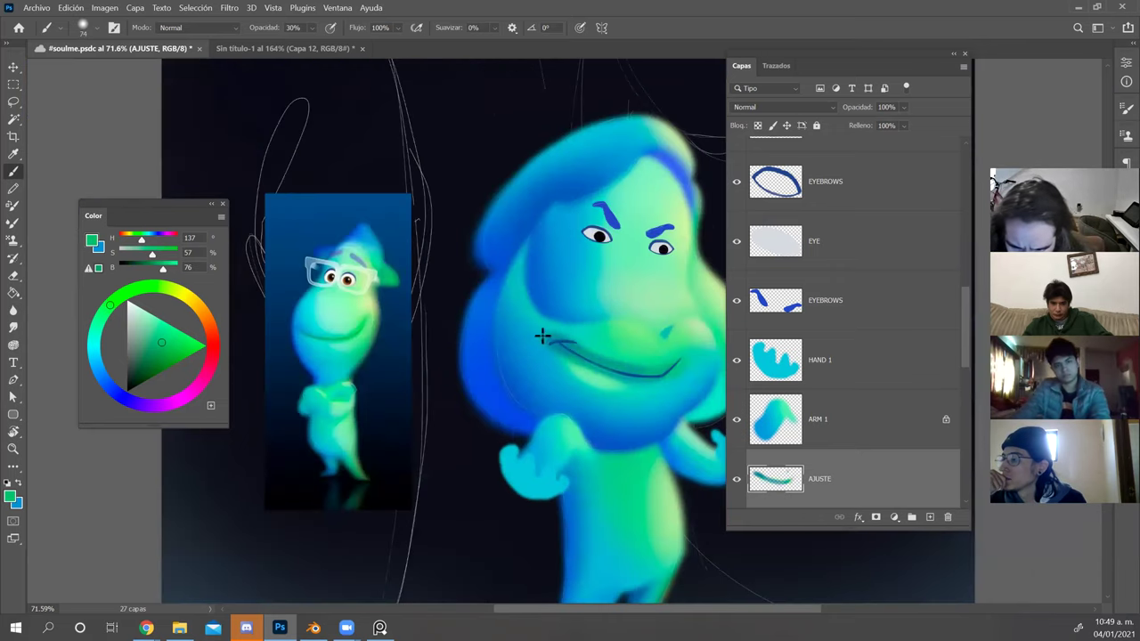
{"action": "left_click", "coordinate": [570, 349], "text": "alt"}
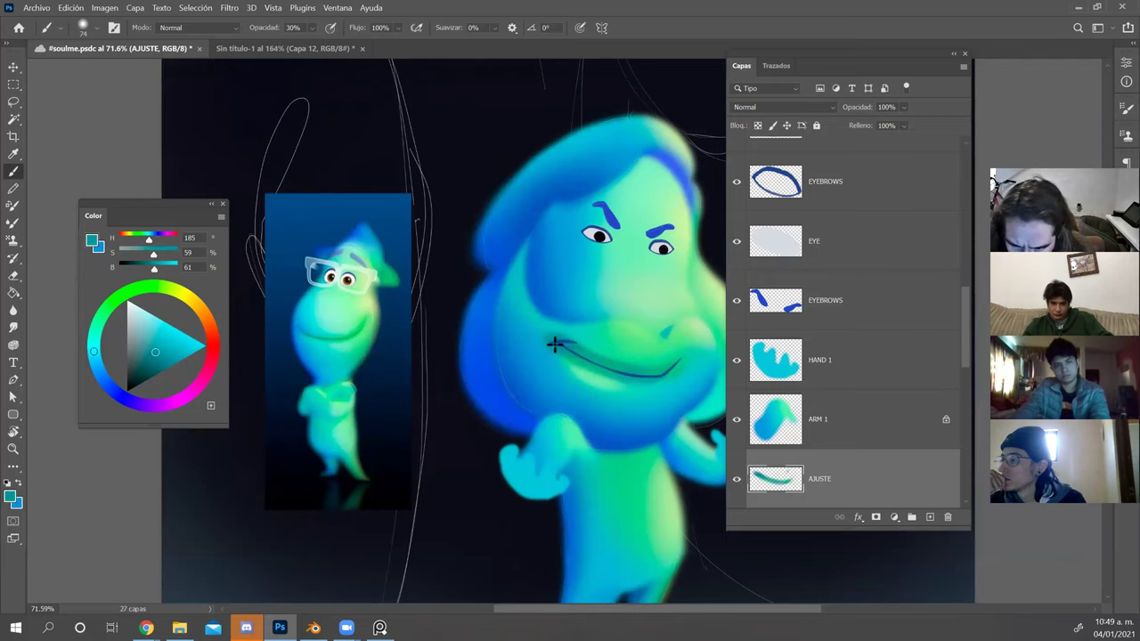
Erase the excess AJUSTE shading around the mouth's left corner with a soft size 59 eraser.
{"action": "key", "text": "r"}
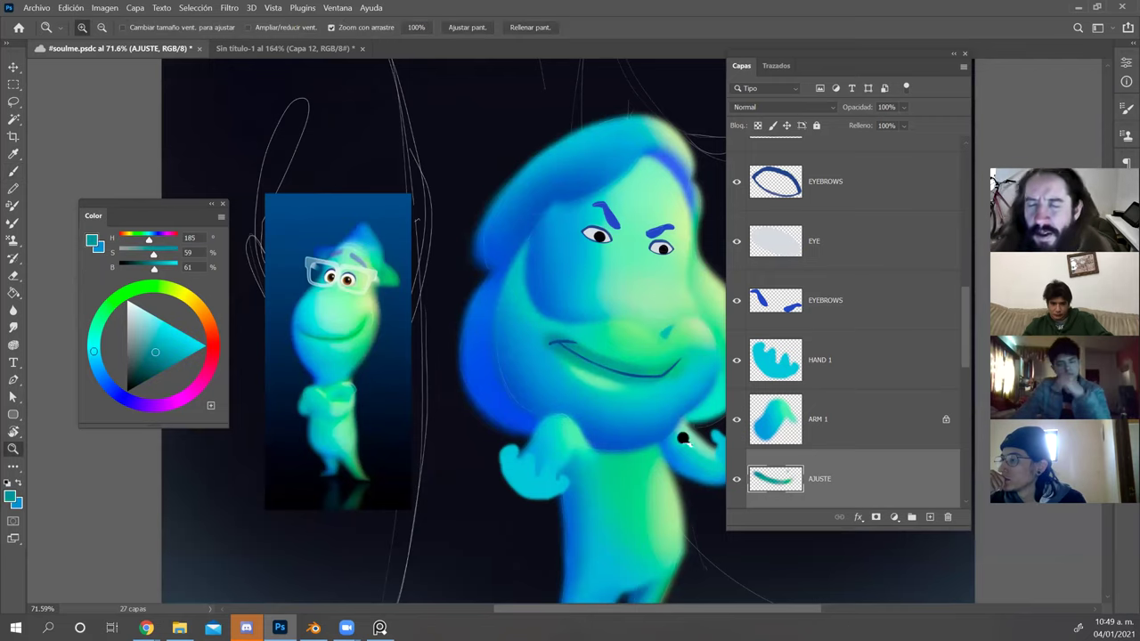
{"action": "mouse_move", "coordinate": [711, 370]}
{"action": "left_mouse_down"}
{"action": "mouse_move", "coordinate": [668, 382]}
{"action": "mouse_move", "coordinate": [632, 413]}
{"action": "mouse_move", "coordinate": [586, 391]}
{"action": "left_mouse_up"}
{"action": "key", "text": "e"}
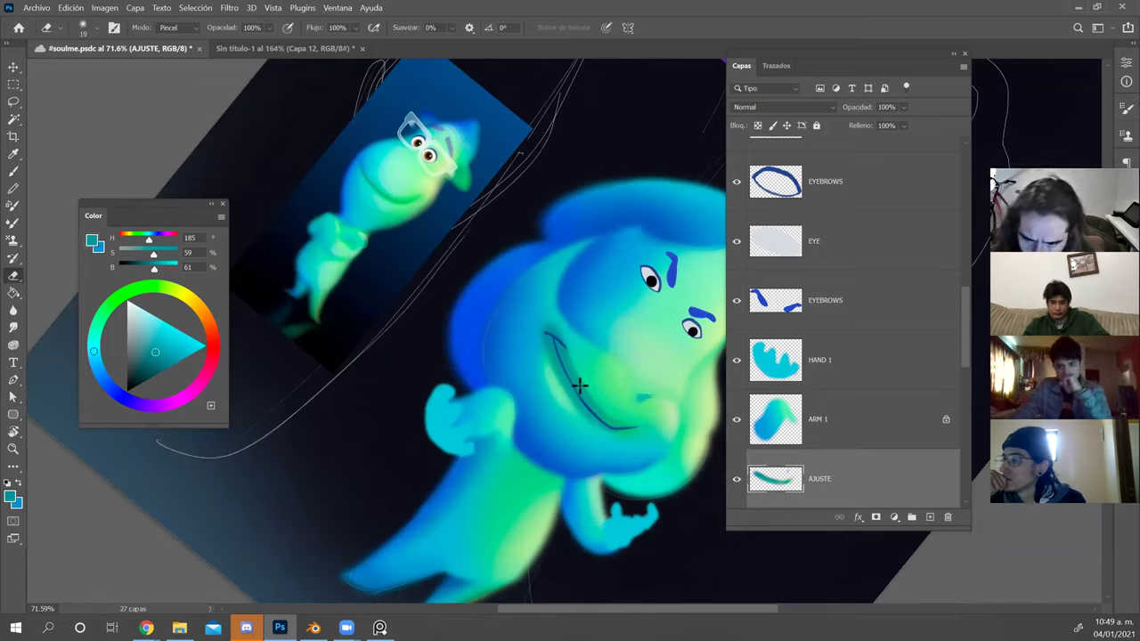
{"action": "right_click", "coordinate": [580, 385], "text": "alt"}
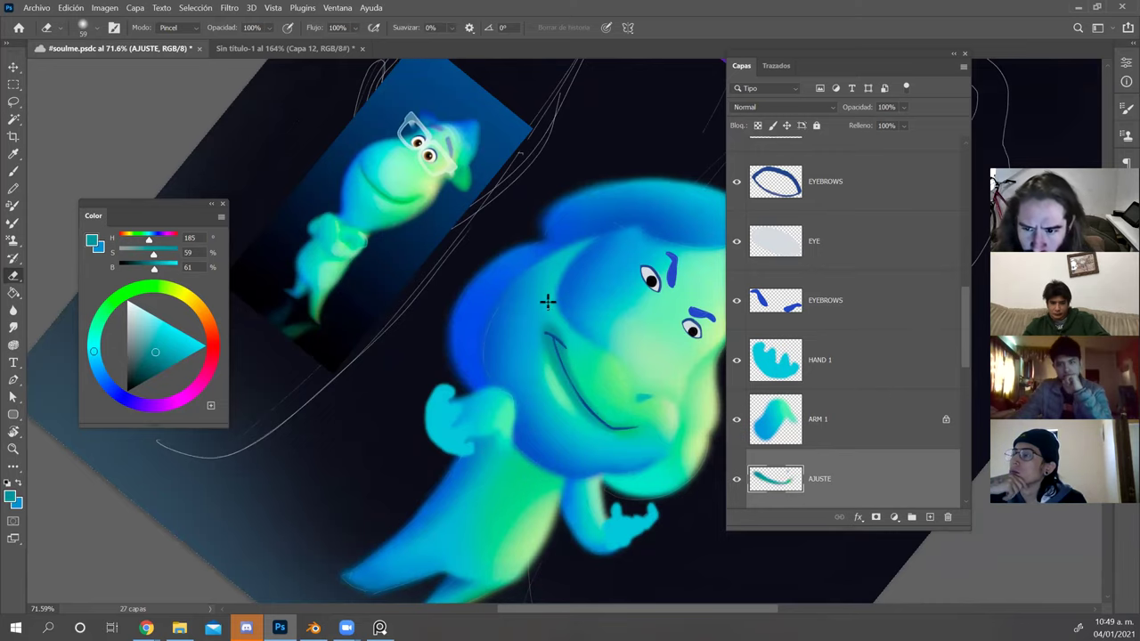
{"action": "key", "text": "Escape"}
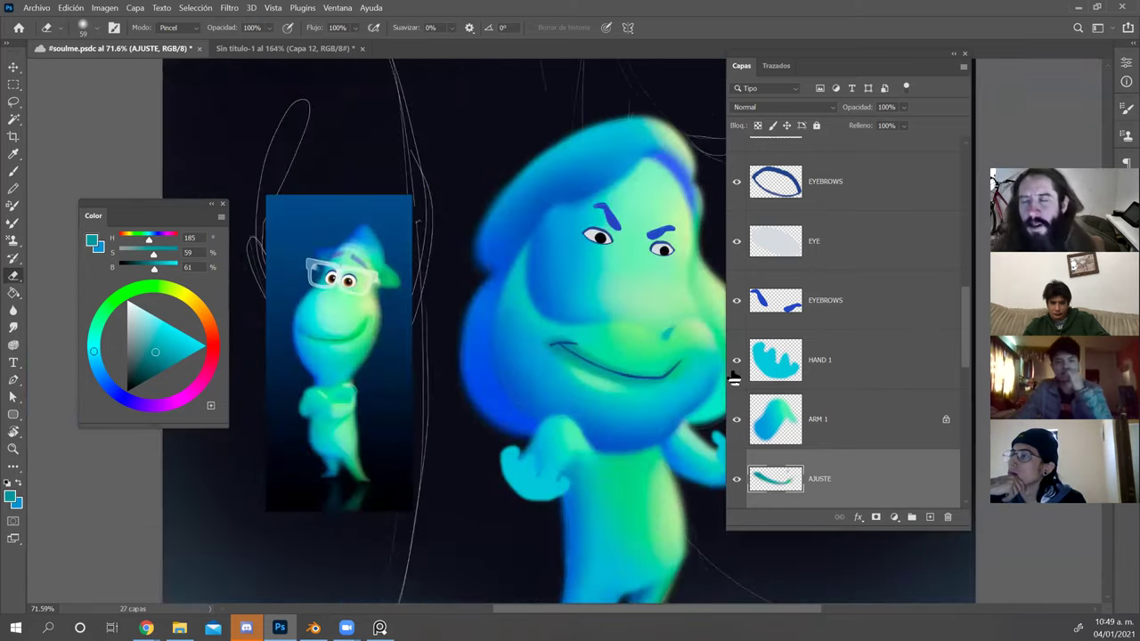
Lock the MOUTH layer's transparent pixels and recolour the mouth line with reference green (H 147, S 61, B 71) at 100% opacity.
{"action": "key", "text": "v"}
{"action": "left_click", "coordinate": [664, 374]}
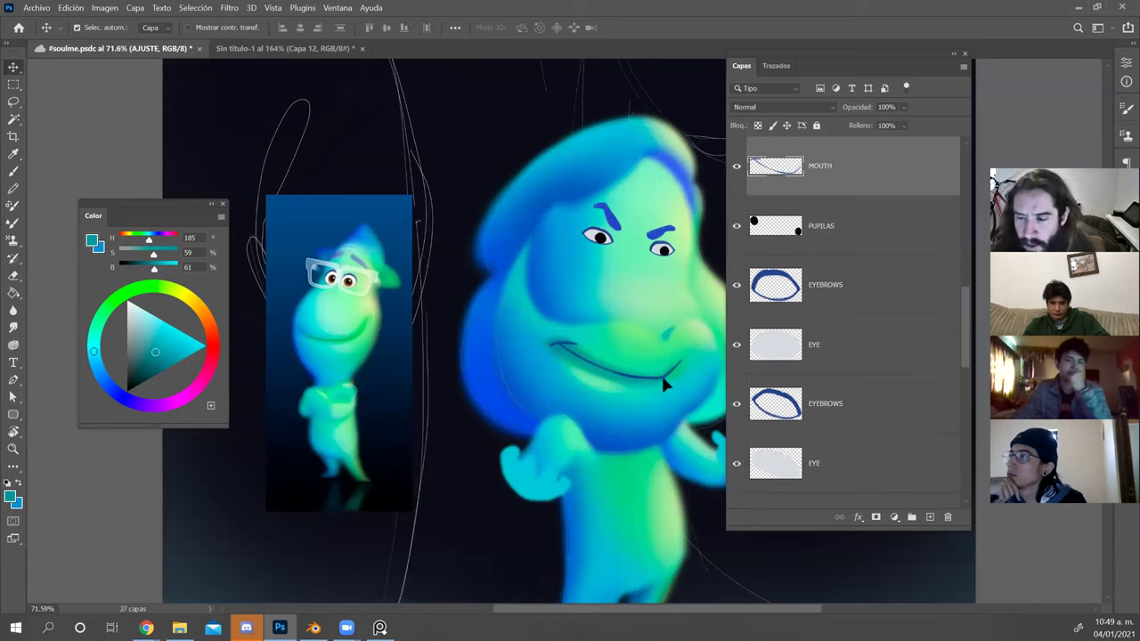
{"action": "left_click", "coordinate": [758, 127]}
{"action": "key", "text": "b"}
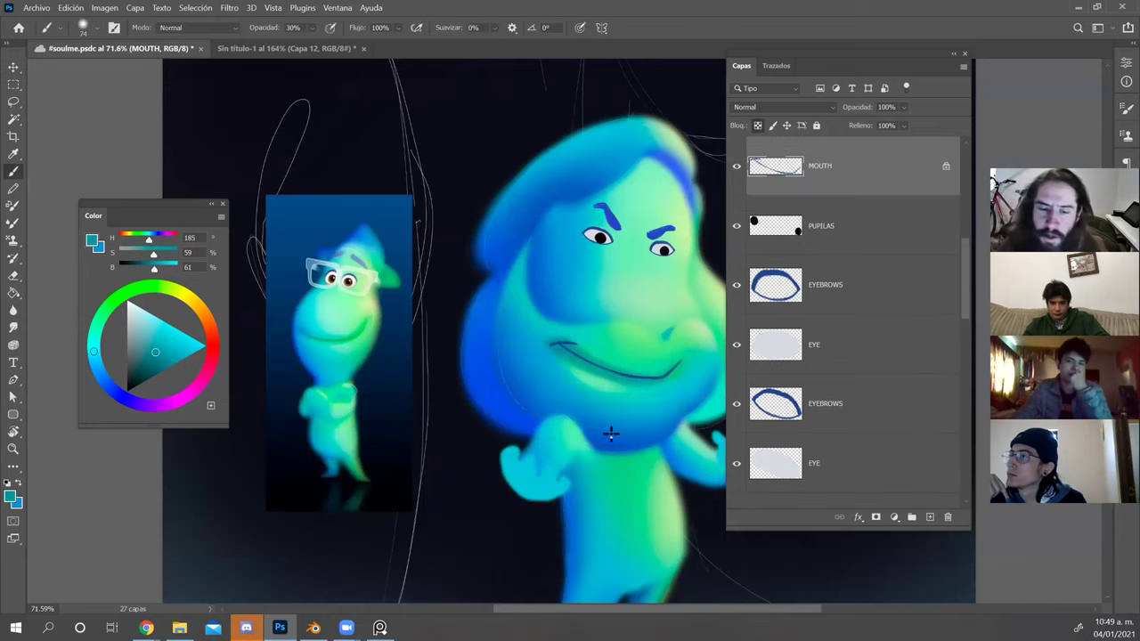
{"action": "left_click", "coordinate": [329, 342], "text": "alt"}
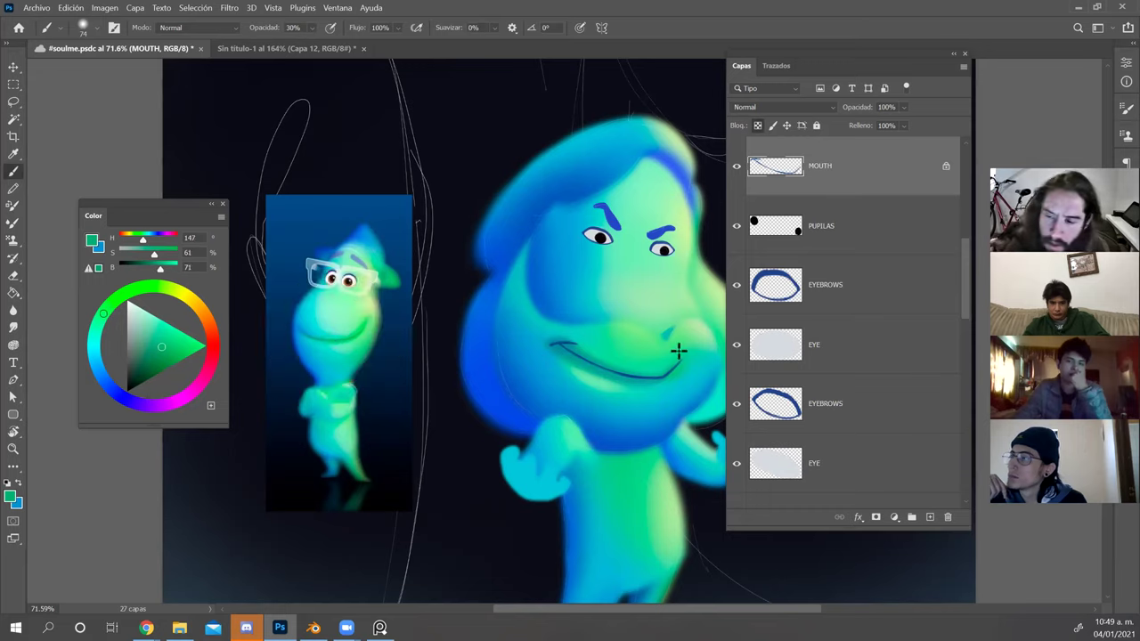
{"action": "mouse_move", "coordinate": [672, 372]}
{"action": "left_mouse_down"}
{"action": "mouse_move", "coordinate": [636, 416]}
{"action": "mouse_move", "coordinate": [624, 400]}
{"action": "mouse_move", "coordinate": [654, 341]}
{"action": "mouse_move", "coordinate": [572, 379]}
{"action": "mouse_move", "coordinate": [556, 373]}
{"action": "mouse_move", "coordinate": [579, 302]}
{"action": "left_mouse_up"}
{"action": "key", "text": "0"}
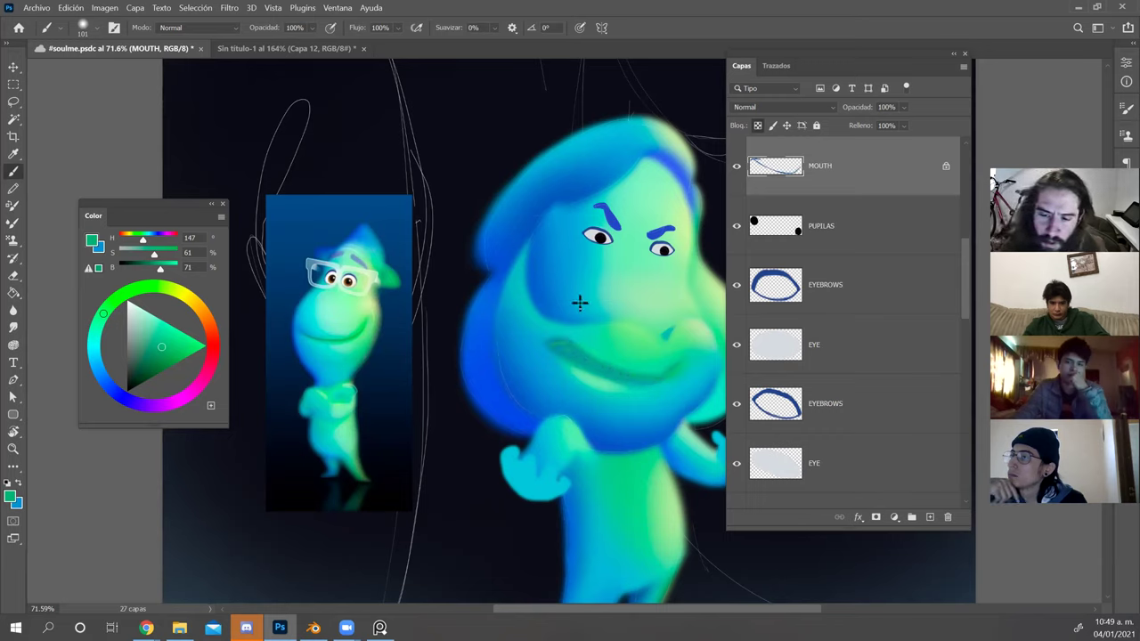
Tint the mouth line's left end with sampled blue (H 227, S 87, B 89) and dark navy (H 207, S 97, B 25).
{"action": "left_click", "coordinate": [303, 330], "text": "alt"}
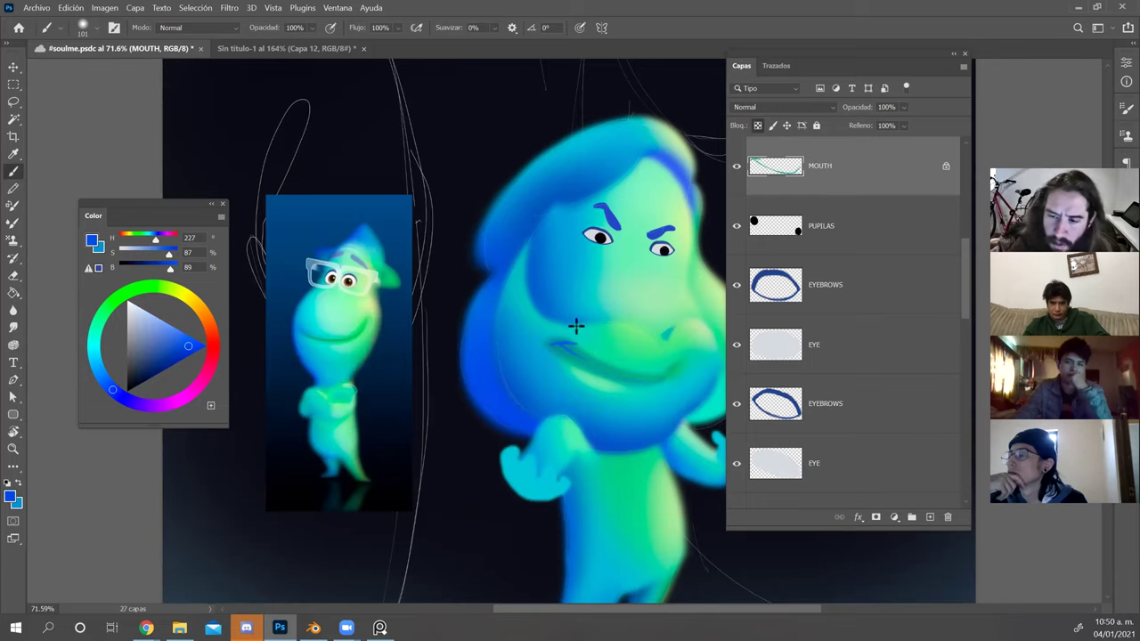
{"action": "left_click", "coordinate": [515, 258], "text": "alt"}
{"action": "left_click_drag", "start_coordinate": [552, 415], "coordinate": [624, 456]}
{"action": "left_click_drag", "start_coordinate": [635, 364], "coordinate": [624, 282]}
{"action": "left_click", "coordinate": [360, 282], "text": "alt"}
{"action": "left_click_drag", "start_coordinate": [545, 260], "coordinate": [576, 292]}
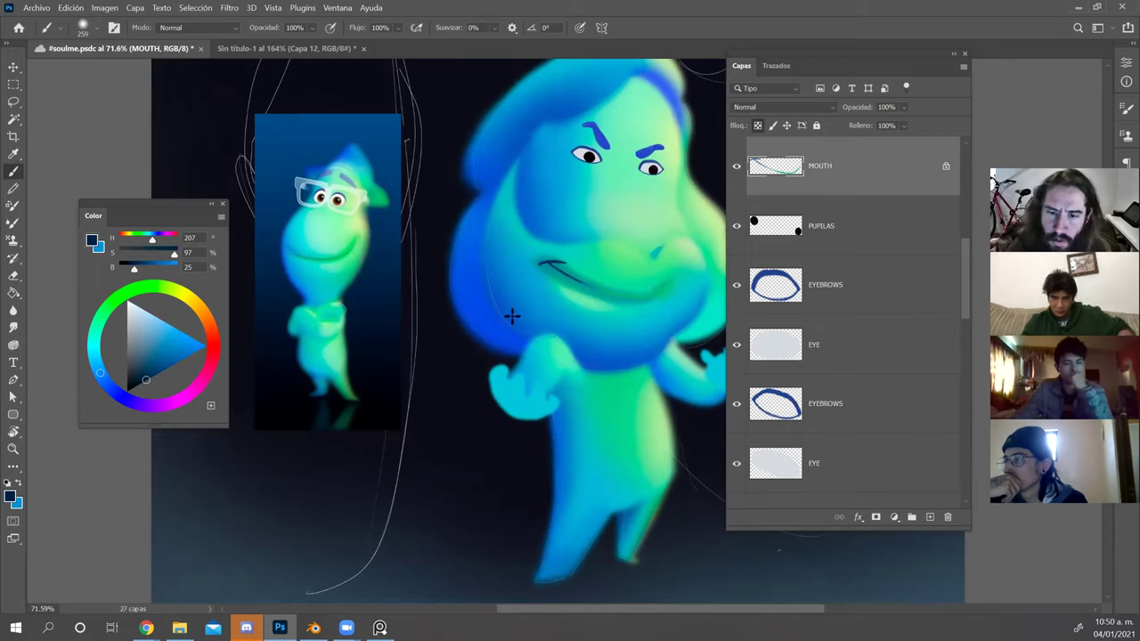
Repaint the whole mouth line in dark blue sampled from the reference image's background (H 207, S 100, B 49).
{"action": "left_click", "coordinate": [390, 143], "text": "alt"}
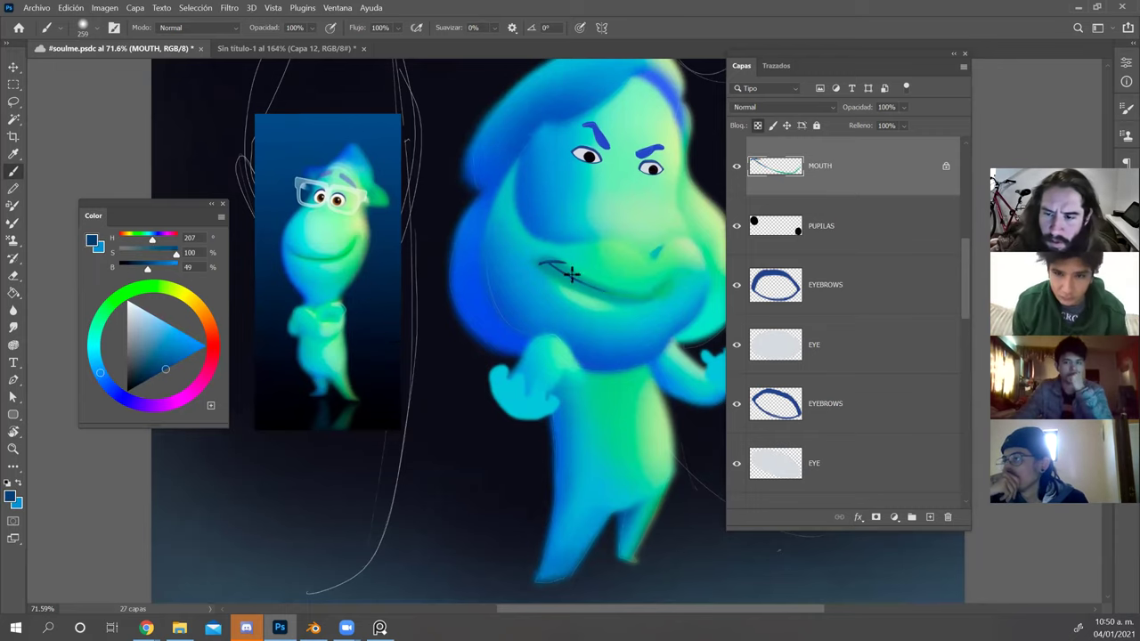
{"action": "left_click_drag", "start_coordinate": [672, 358], "coordinate": [656, 406]}
{"action": "left_click_drag", "start_coordinate": [643, 341], "coordinate": [651, 344]}
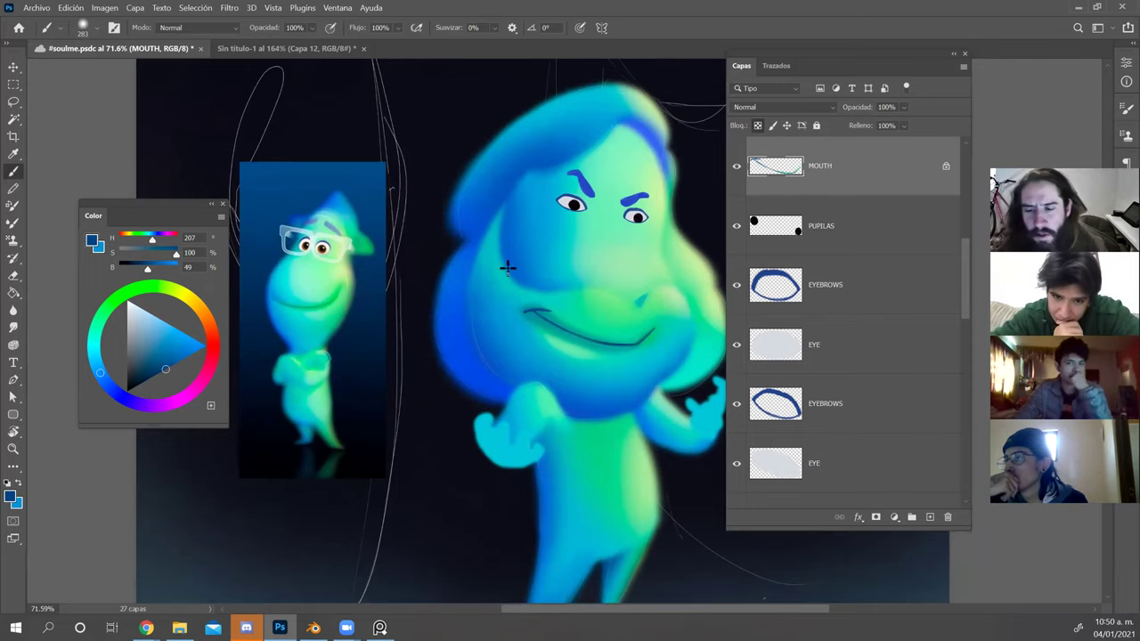
{"action": "key", "text": "z"}
{"action": "left_click_drag", "start_coordinate": [682, 429], "coordinate": [640, 431]}
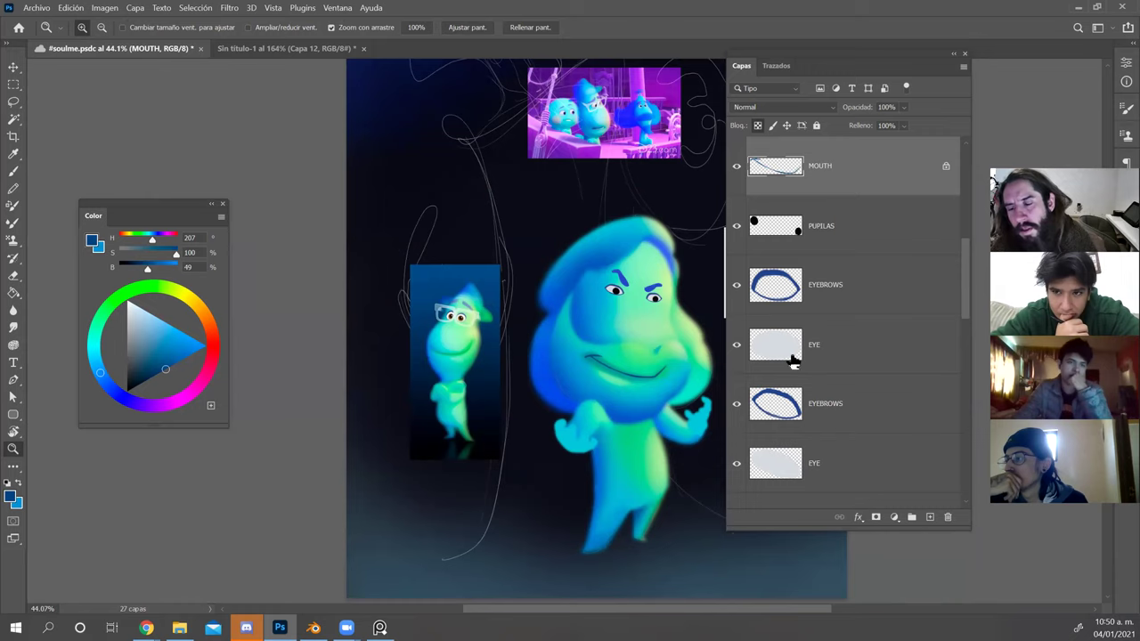
Recolour the mouth line's right end with a darkened face green (H 134, S 40, B 59) using a size 396 brush.
{"action": "key", "text": "b"}
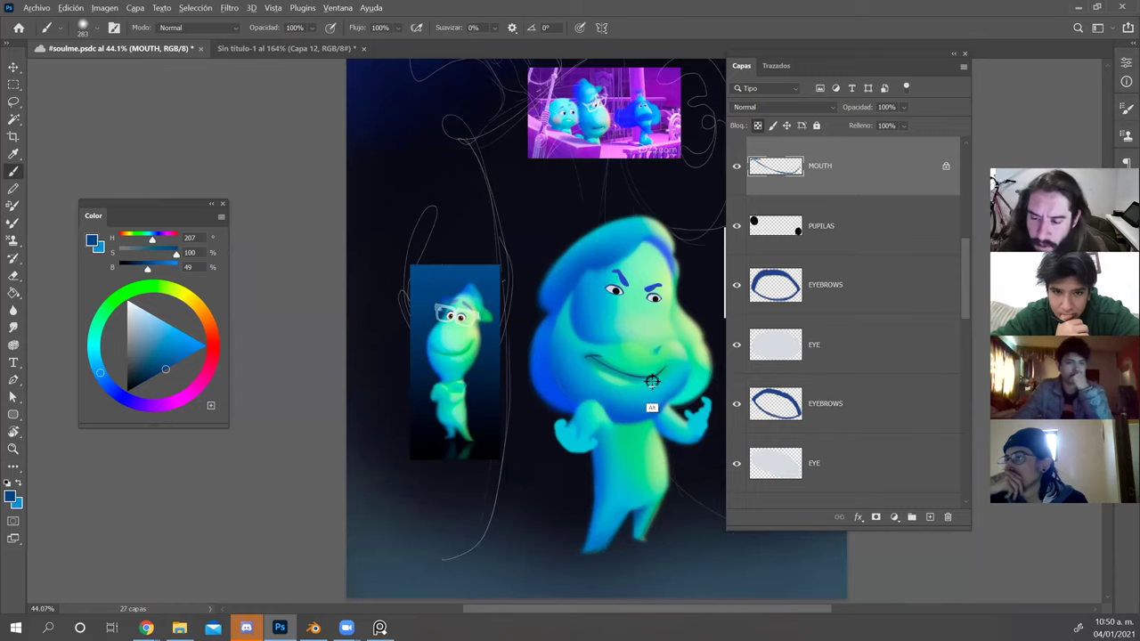
{"action": "left_click", "coordinate": [657, 364], "text": "alt"}
{"action": "left_click", "coordinate": [150, 341]}
{"action": "right_click", "coordinate": [672, 370], "text": "alt"}
{"action": "left_click_drag", "start_coordinate": [662, 383], "coordinate": [652, 406]}
{"action": "left_click_drag", "start_coordinate": [150, 354], "coordinate": [143, 349]}
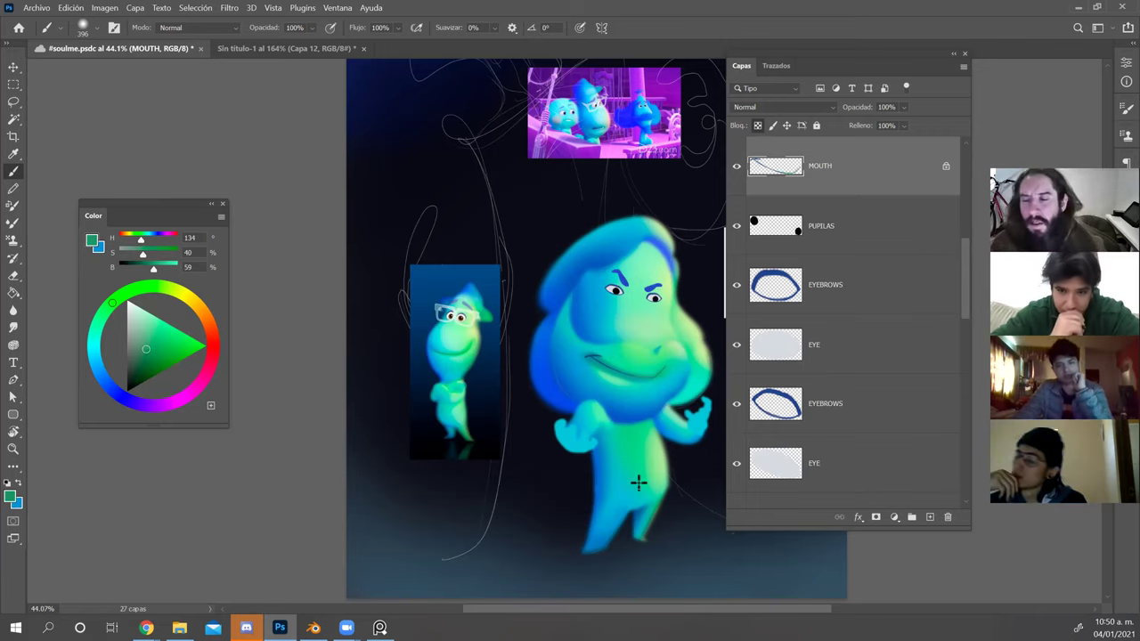
Recolour the mouth line's left corner with a dark teal based on the nearby face colour (H 187, S 58, B 36).
{"action": "scroll", "coordinate": [639, 482], "scroll_direction": "up", "scroll_amount": 2, "text": "alt"}
{"action": "left_click", "coordinate": [573, 361], "text": "alt"}
{"action": "left_click_drag", "start_coordinate": [155, 360], "coordinate": [144, 369]}
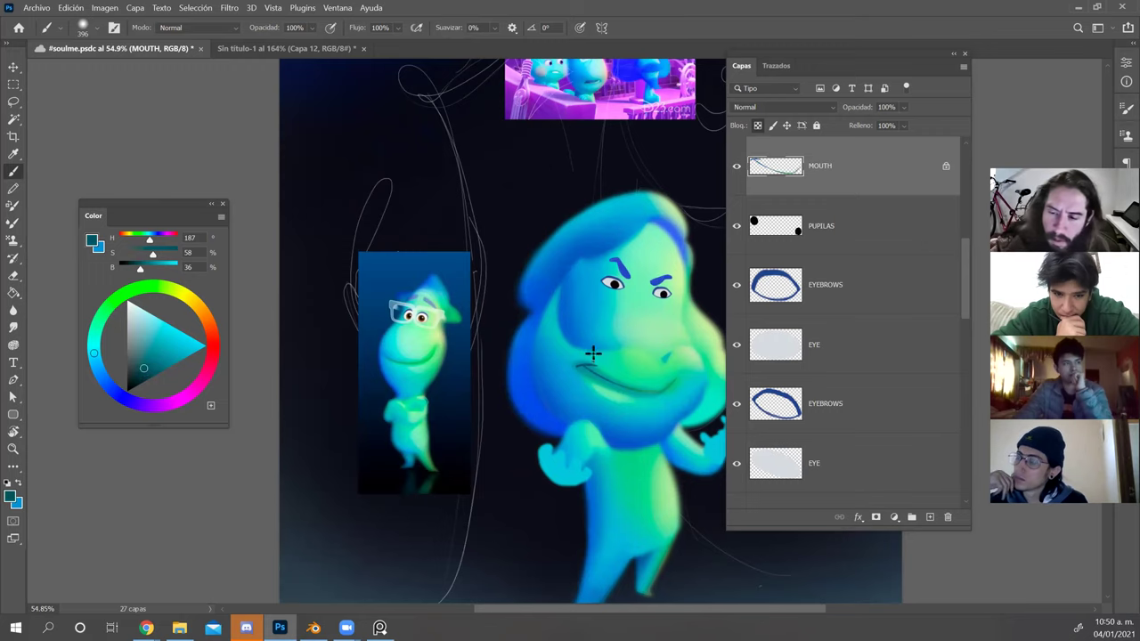
{"action": "scroll", "coordinate": [563, 522], "scroll_direction": "down", "scroll_amount": 3, "text": "alt"}
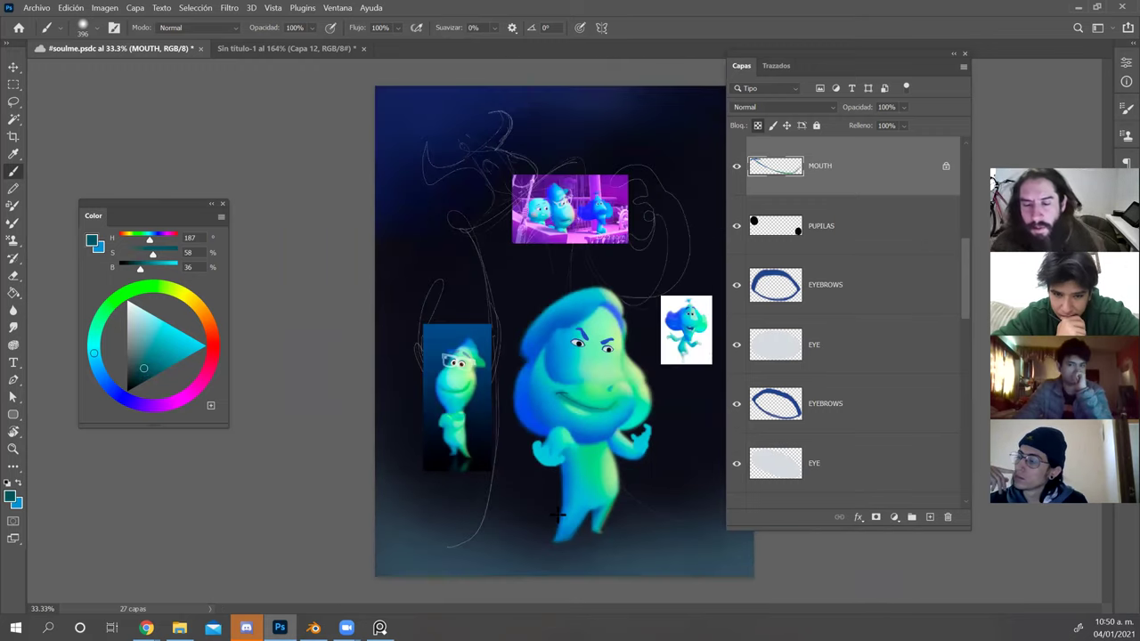
Select the BEARD layer and paint around the mouth with sampled green (H 141, S 45, B 87) at 30% brush opacity.
{"action": "key", "text": "r"}
{"action": "left_click_drag", "start_coordinate": [557, 515], "coordinate": [679, 322]}
{"action": "key", "text": "ctrl+space"}
{"action": "mouse_move", "coordinate": [664, 369]}
{"action": "left_mouse_down"}
{"action": "mouse_move", "coordinate": [668, 398]}
{"action": "mouse_move", "coordinate": [616, 379]}
{"action": "mouse_move", "coordinate": [634, 361]}
{"action": "mouse_move", "coordinate": [648, 369]}
{"action": "left_mouse_up"}
{"action": "left_click", "coordinate": [668, 396], "text": "ctrl"}
{"action": "left_click", "coordinate": [622, 378], "text": "alt"}
{"action": "key", "text": "5"}
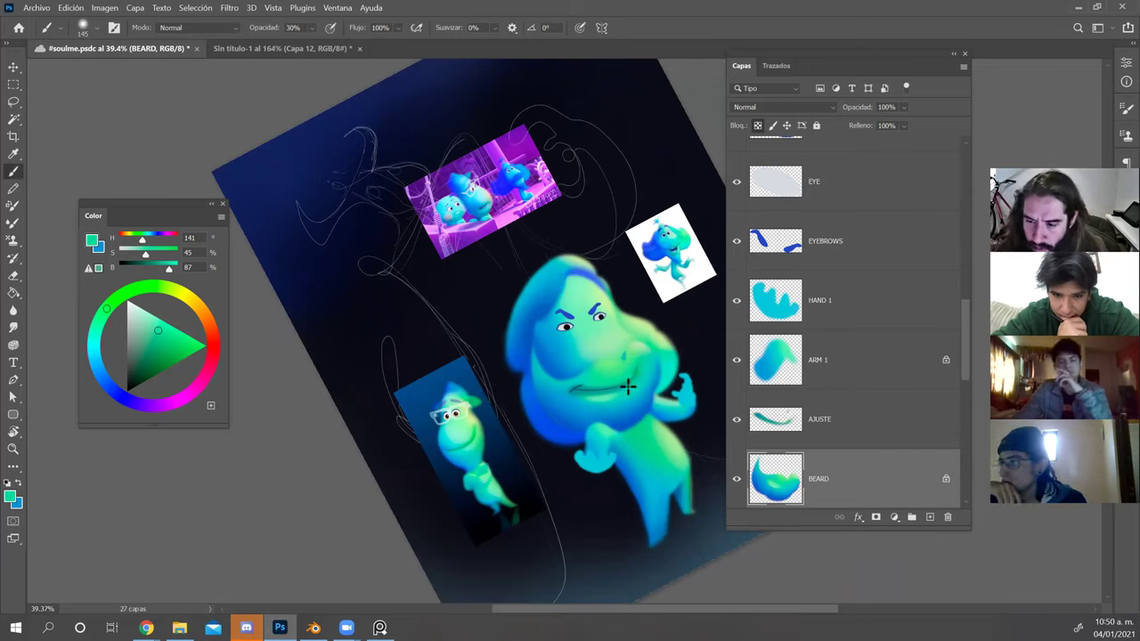
Blend green (H 141, S 45, B 87) into the beard beside the mouth's left corner and sample a face teal (H 168, S 43, B 85).
{"action": "key", "text": "Escape"}
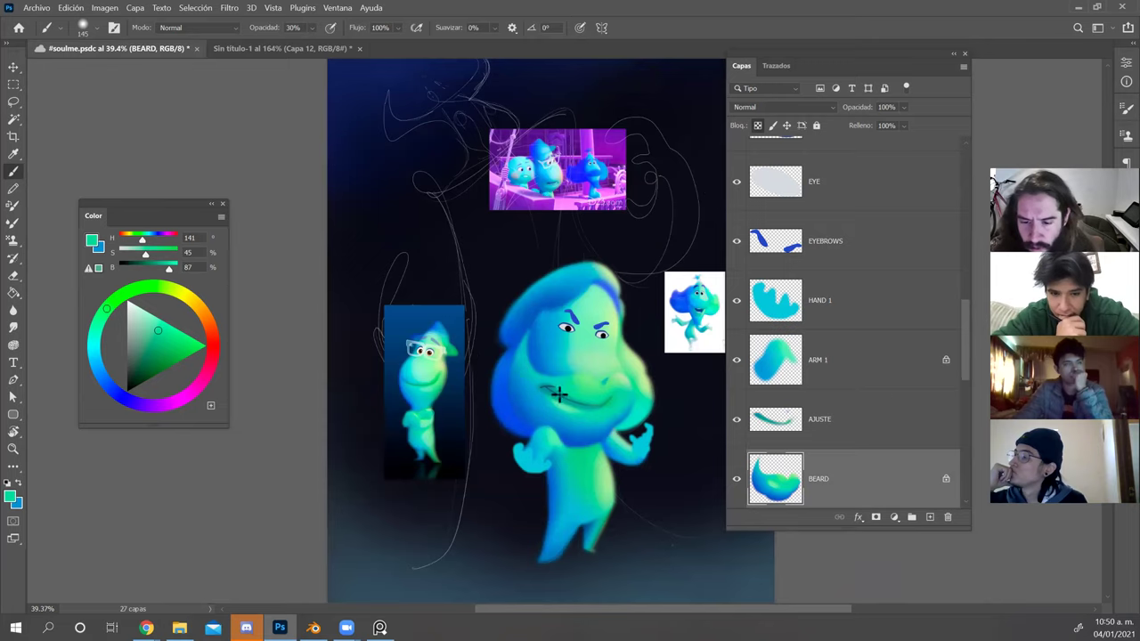
{"action": "left_click_drag", "start_coordinate": [538, 370], "coordinate": [563, 370]}
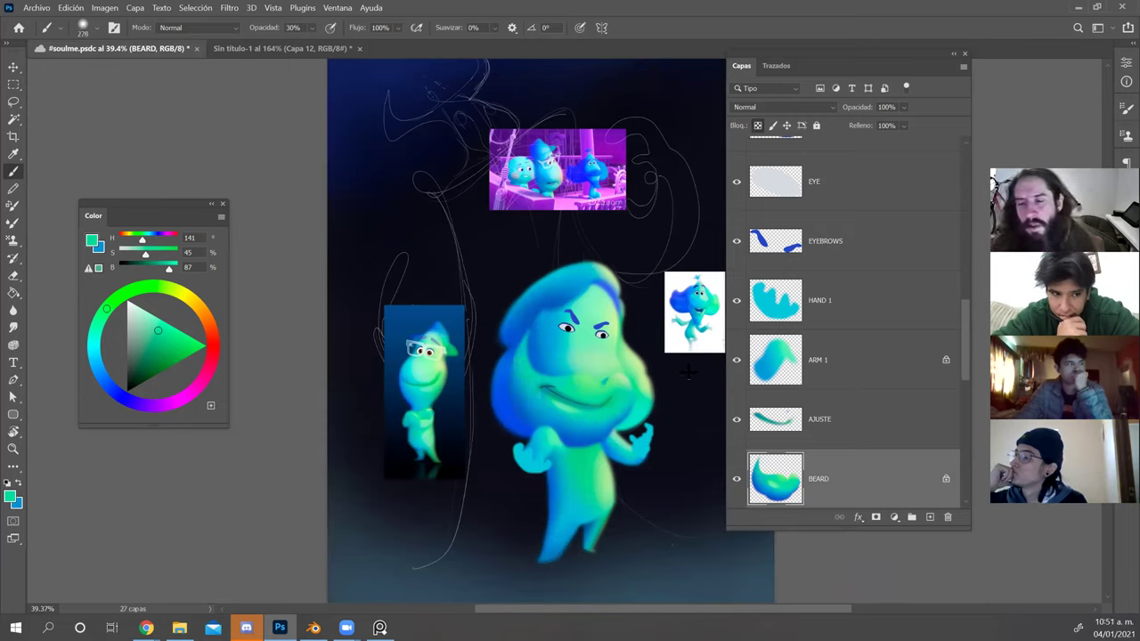
{"action": "left_click", "coordinate": [601, 363], "text": "alt"}
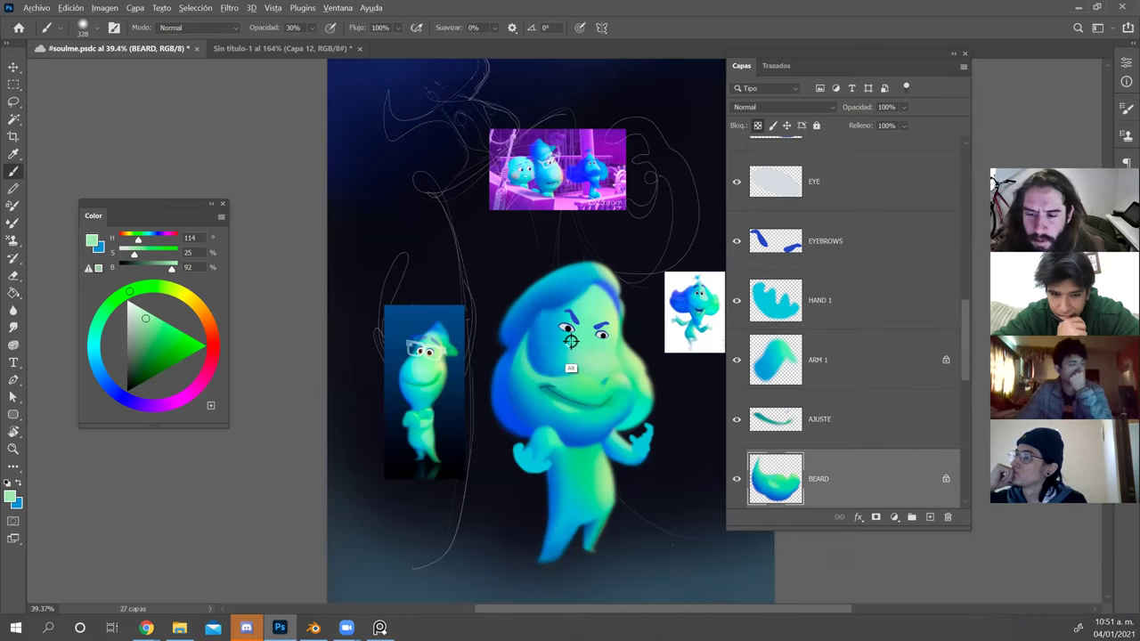
{"action": "left_click", "coordinate": [568, 342], "text": "alt"}
{"action": "key", "text": "bracketright"}
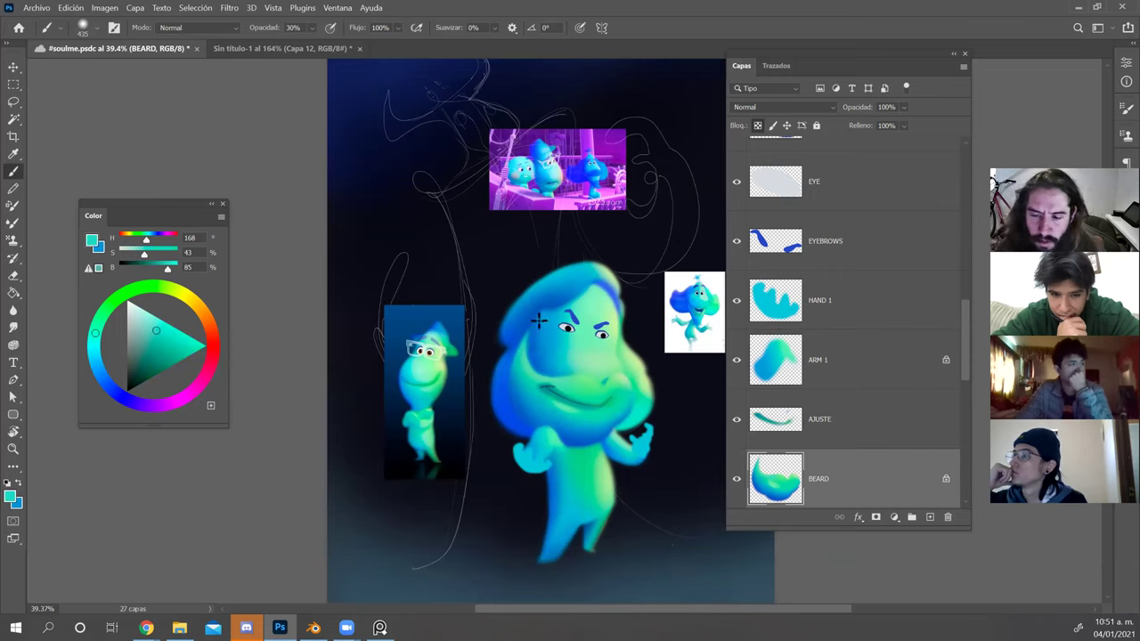
Shade the beard's left side and chin with sampled blue (H 210, S 91, B 80) and a darker blue (H 223, S 67, B 66).
{"action": "left_click", "coordinate": [530, 369], "text": "alt"}
{"action": "left_click_drag", "start_coordinate": [527, 364], "coordinate": [540, 420]}
{"action": "left_click_drag", "start_coordinate": [519, 342], "coordinate": [554, 443]}
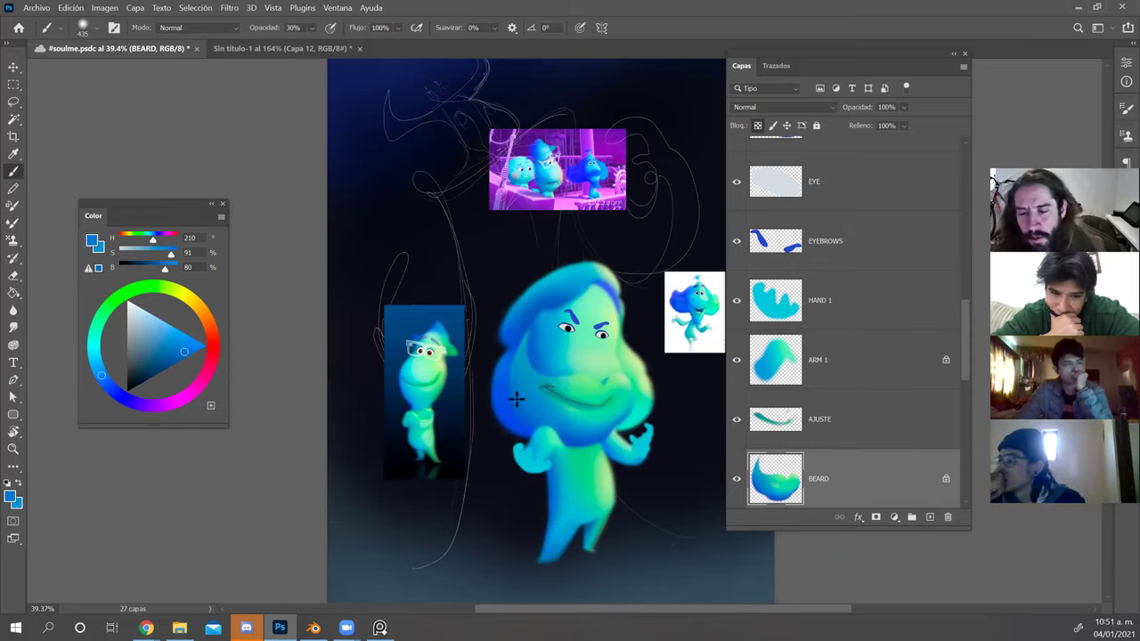
{"action": "left_click", "coordinate": [578, 407], "text": "alt"}
{"action": "left_click", "coordinate": [162, 351]}
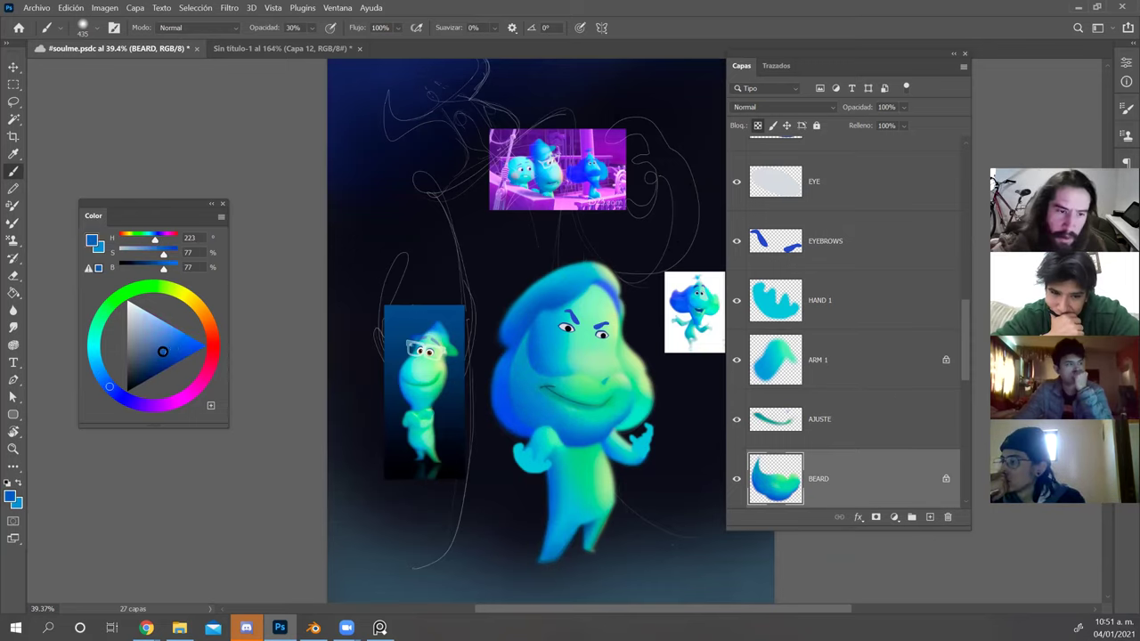
{"action": "left_click_drag", "start_coordinate": [561, 360], "coordinate": [542, 371]}
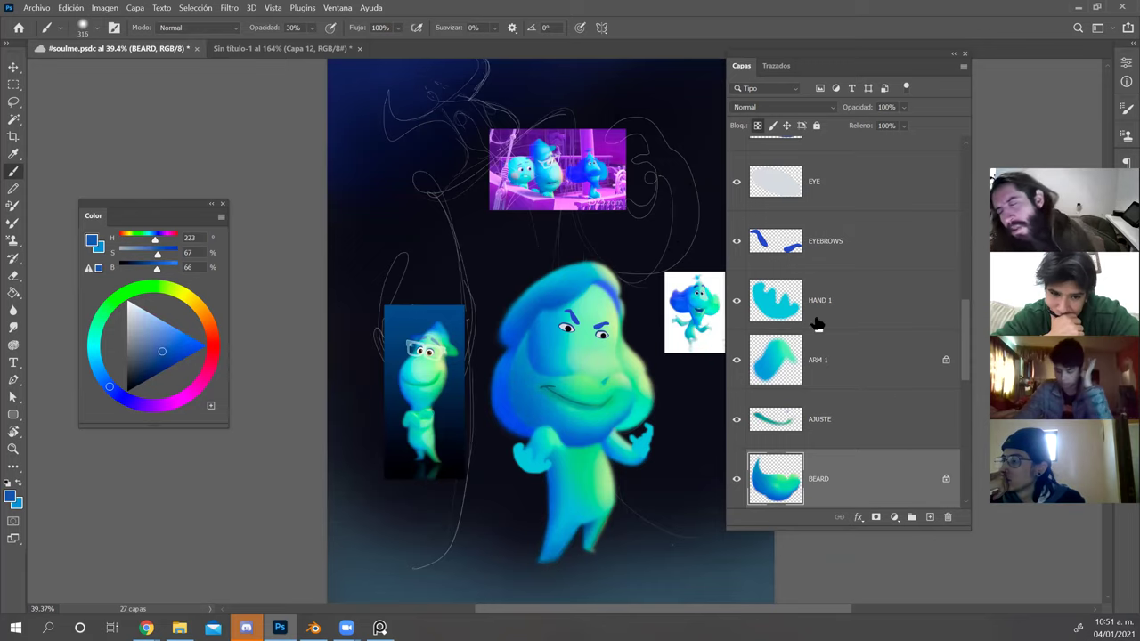
Touch up the left cheek area of the beard with sampled green (H 132, S 43, B 88) and blue (H 212, S 91, B 79).
{"action": "left_click", "coordinate": [584, 397], "text": "alt"}
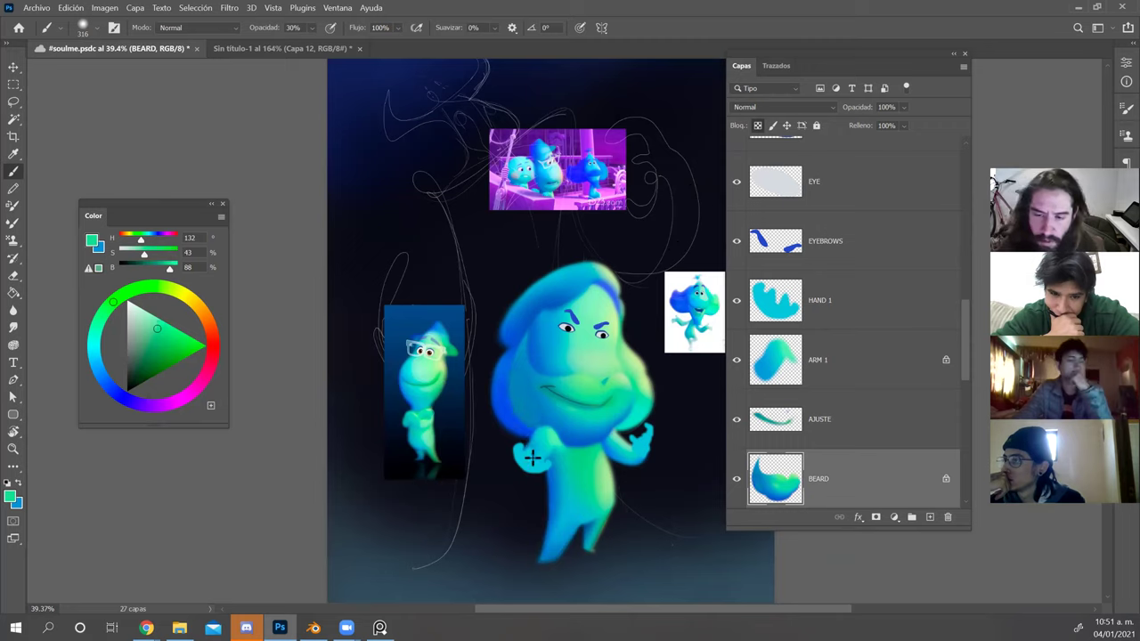
{"action": "left_click", "coordinate": [532, 354], "text": "alt"}
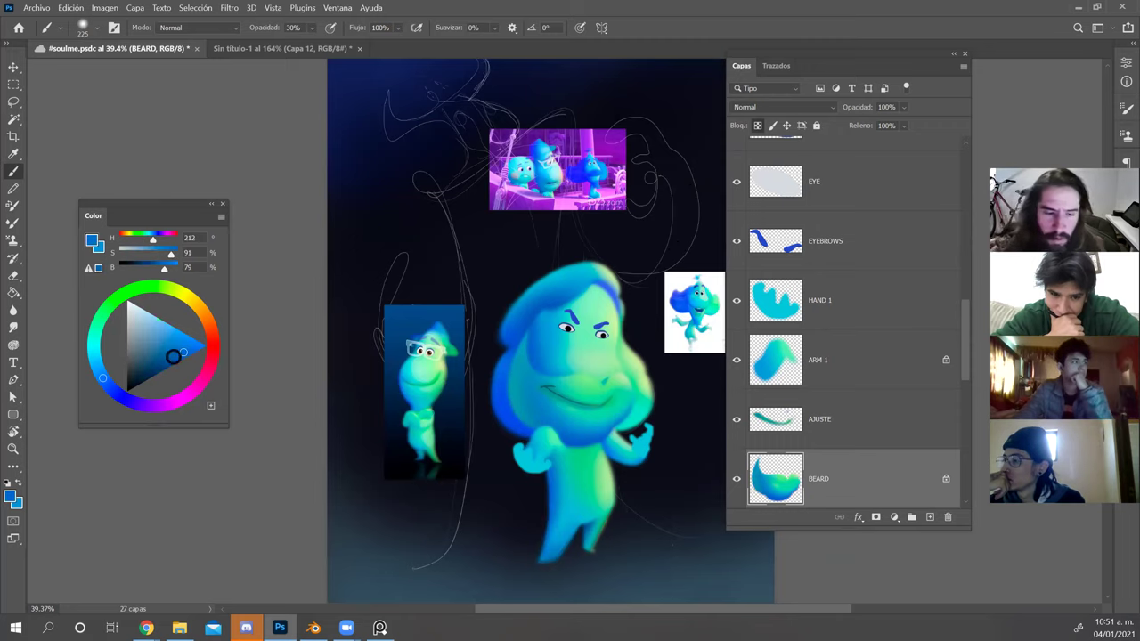
{"action": "left_click", "coordinate": [613, 367], "text": "alt"}
{"action": "right_click", "coordinate": [544, 354], "text": "alt"}
{"action": "left_click_drag", "start_coordinate": [543, 356], "coordinate": [544, 343]}
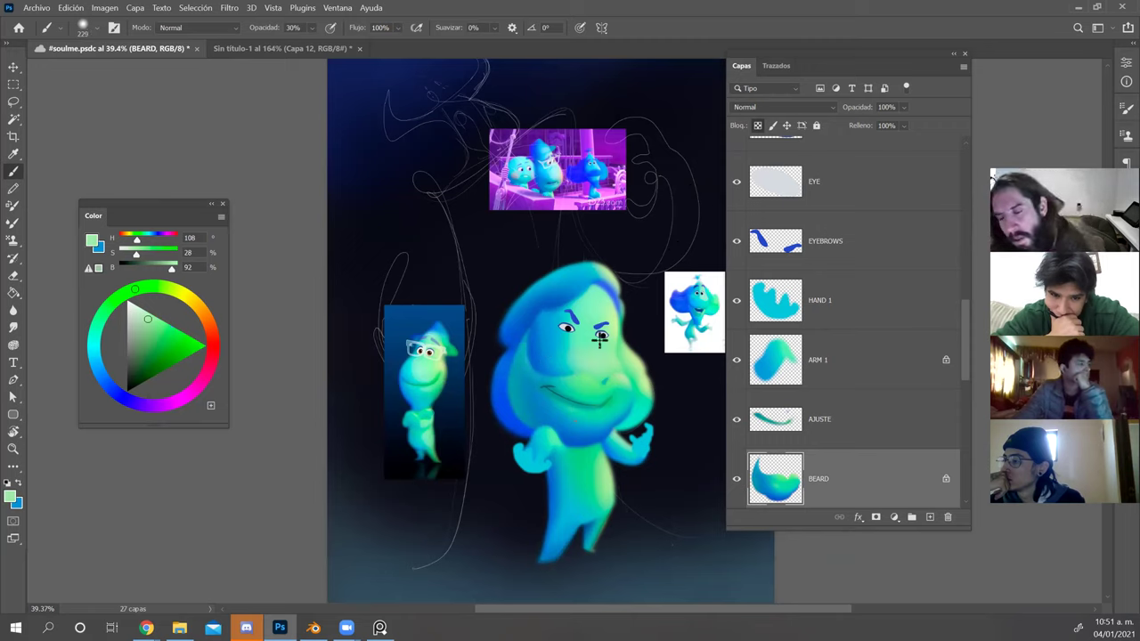
Paint a lower-lip highlight on the beard with pale yellow-green (H 79, S 32, B 83), switching the brush to Color Dodge mode.
{"action": "left_click", "coordinate": [639, 369], "text": "alt"}
{"action": "right_click", "coordinate": [598, 365], "text": "alt"}
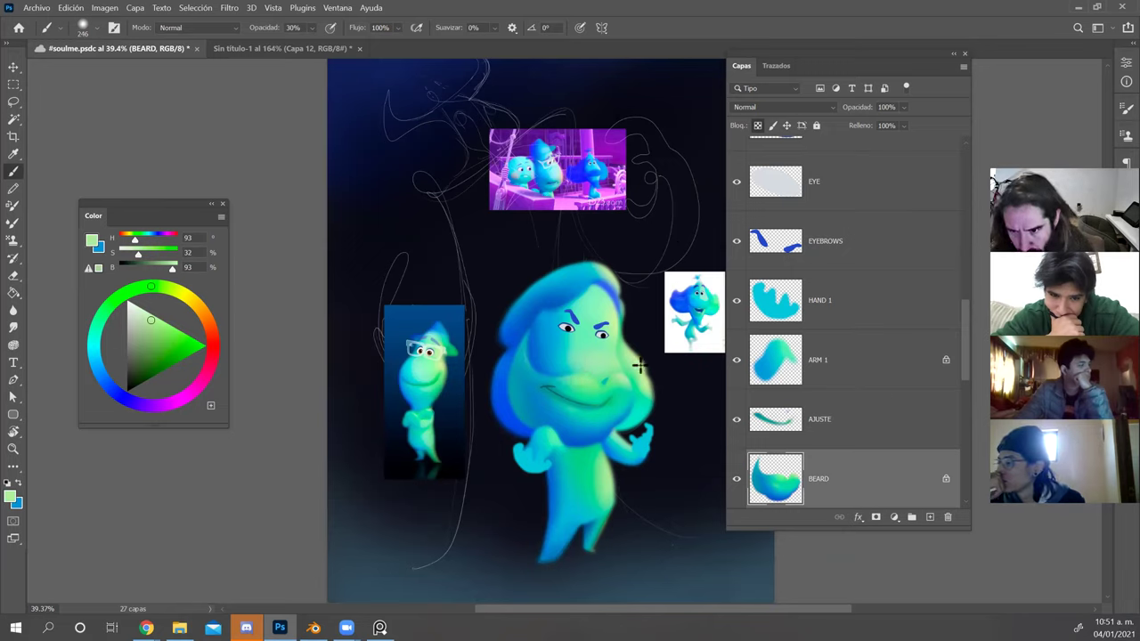
{"action": "left_click", "coordinate": [594, 368], "text": "alt"}
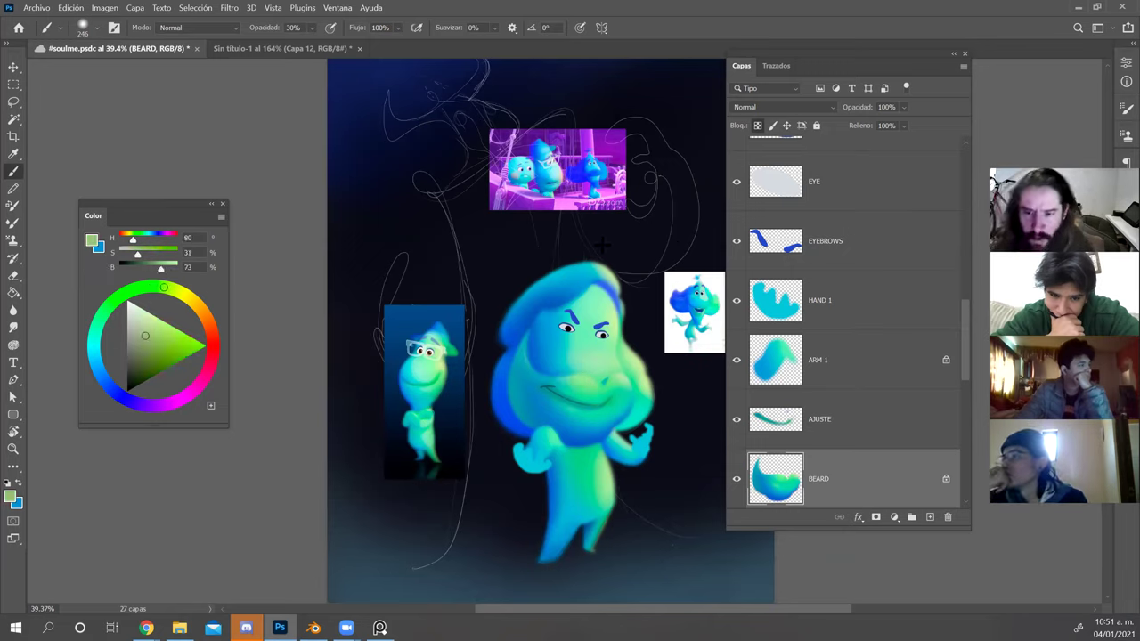
{"action": "left_click", "coordinate": [597, 362], "text": "alt"}
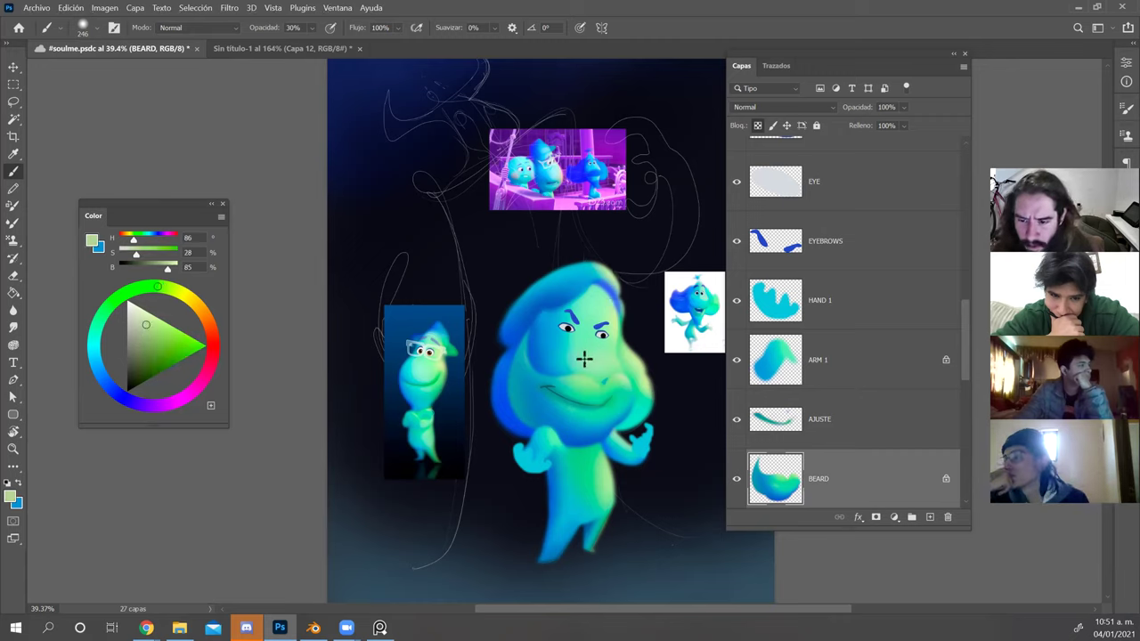
{"action": "mouse_move", "coordinate": [579, 399]}
{"action": "left_mouse_down"}
{"action": "mouse_move", "coordinate": [563, 415]}
{"action": "mouse_move", "coordinate": [590, 410]}
{"action": "left_mouse_up"}
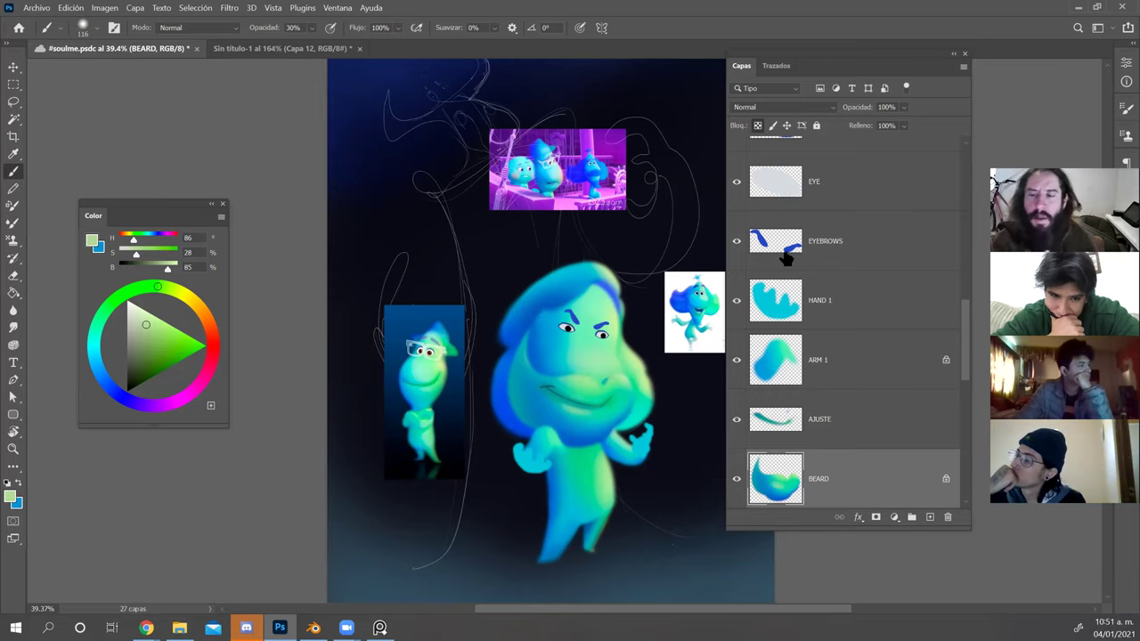
{"action": "left_click", "coordinate": [640, 367], "text": "alt"}
{"action": "left_click_drag", "start_coordinate": [574, 403], "coordinate": [573, 403]}
{"action": "key", "text": "alt+shift+d"}
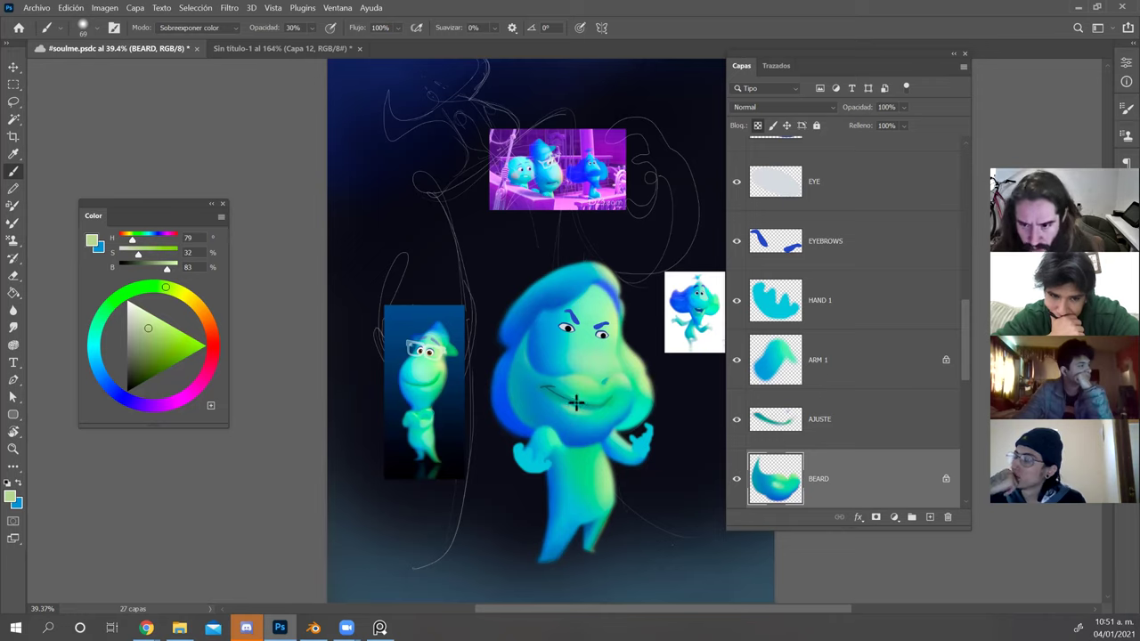
Brighten the HAIR layer's right edge with the pale green in Color Dodge mode, and select the HEAD layer.
{"action": "mouse_move", "coordinate": [629, 355]}
{"action": "left_mouse_down"}
{"action": "mouse_move", "coordinate": [648, 363]}
{"action": "mouse_move", "coordinate": [646, 344]}
{"action": "left_mouse_up"}
{"action": "left_click", "coordinate": [640, 368], "text": "ctrl"}
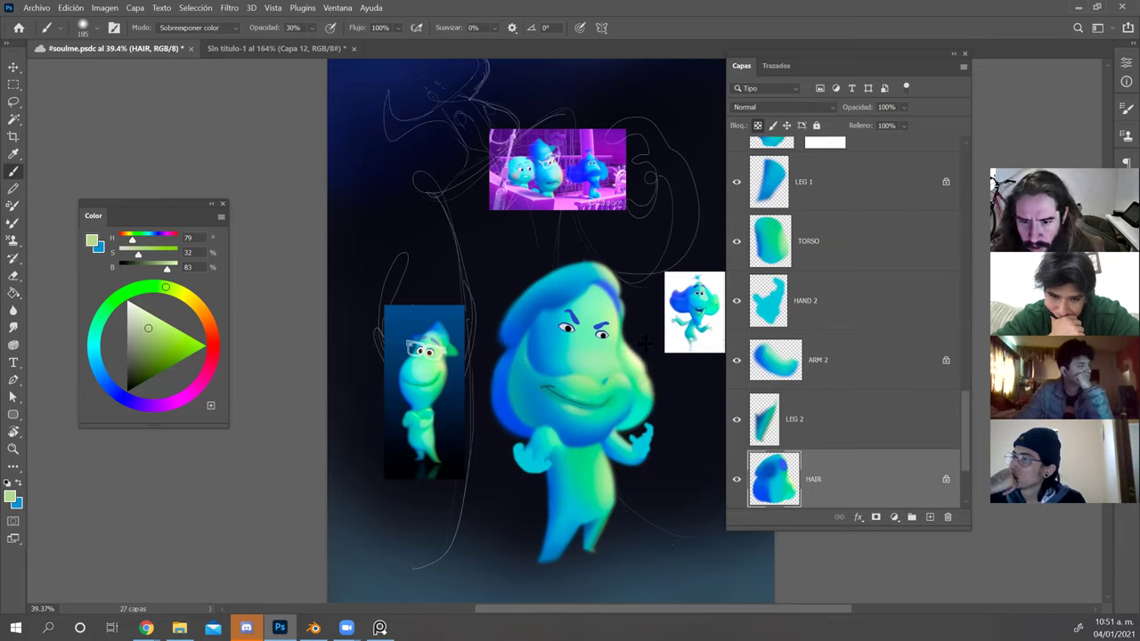
{"action": "left_click_drag", "start_coordinate": [623, 270], "coordinate": [635, 269]}
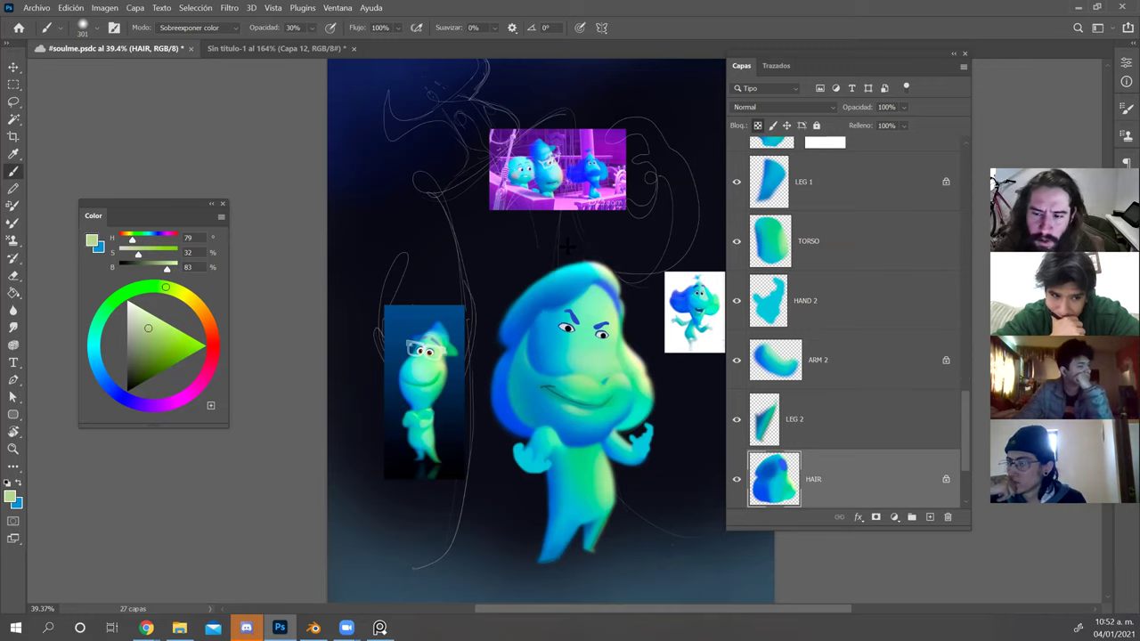
{"action": "left_click", "coordinate": [603, 365], "text": "ctrl"}
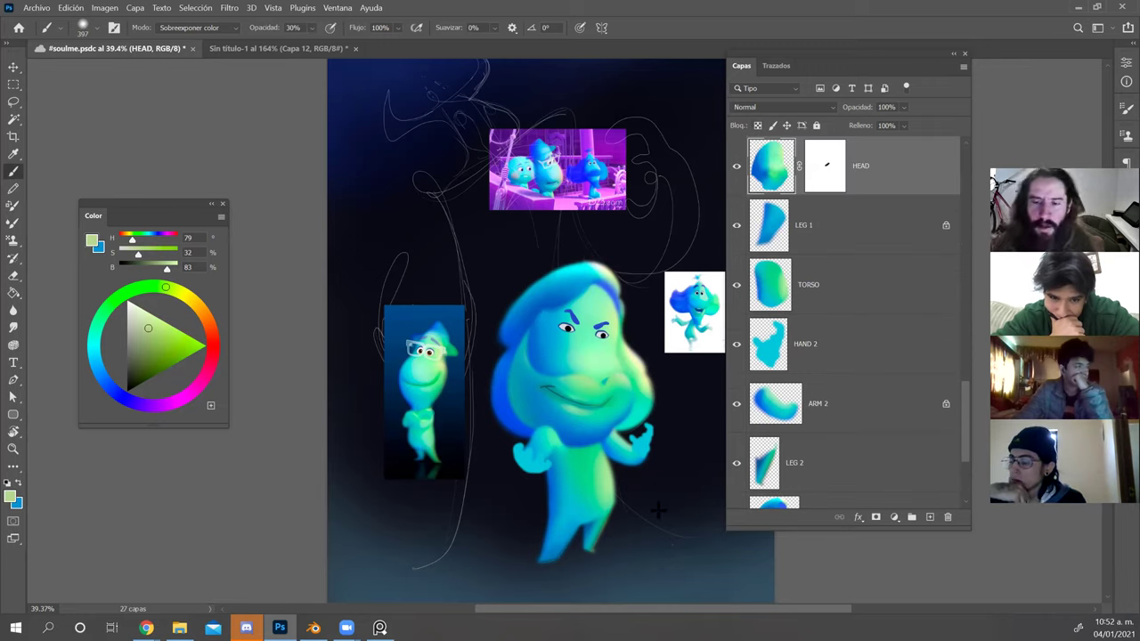
Lock the TORSO layer's transparent pixels and brighten the torso's right edge with a soft brush of about 462 px in Color Dodge mode.
{"action": "left_click", "coordinate": [605, 472], "text": "ctrl"}
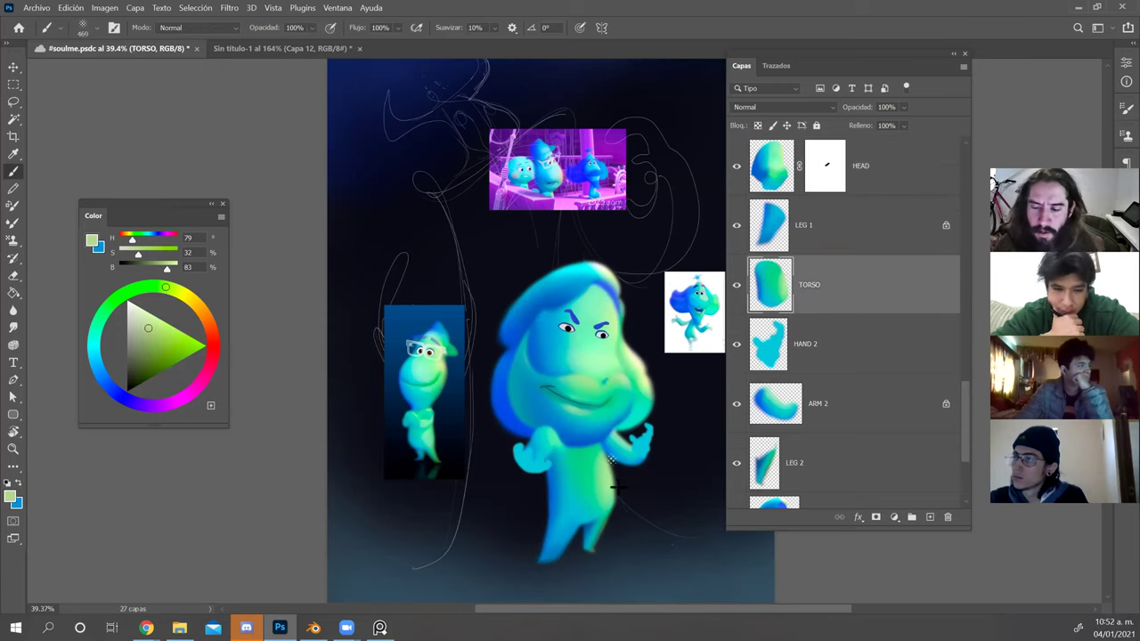
{"action": "key", "text": "c"}
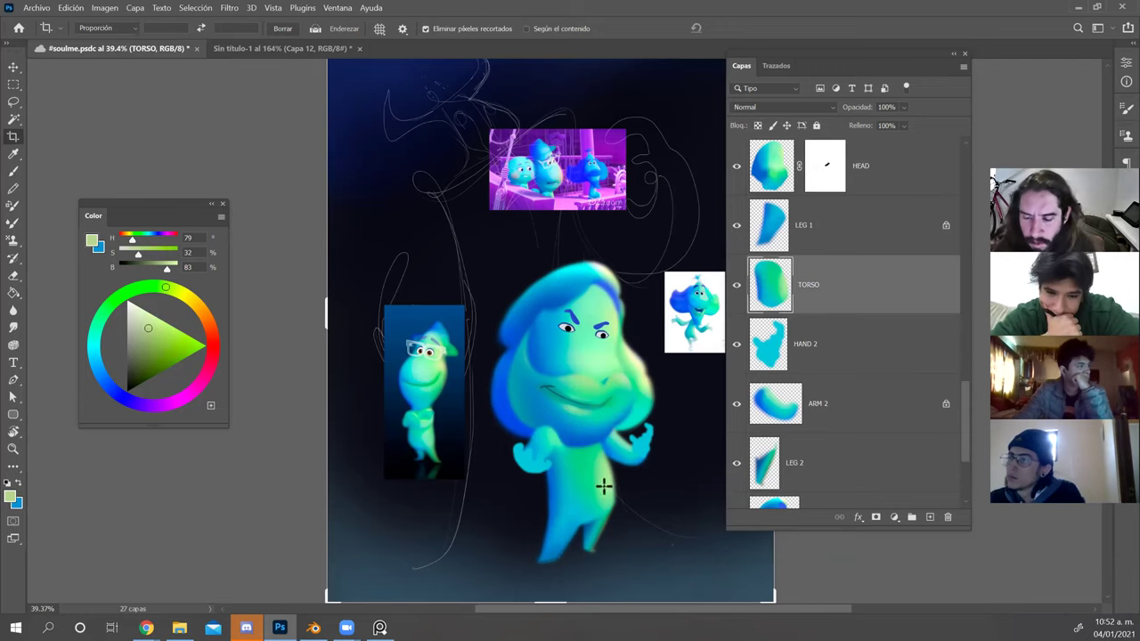
{"action": "key", "text": "b"}
{"action": "left_click_drag", "start_coordinate": [609, 481], "coordinate": [613, 474]}
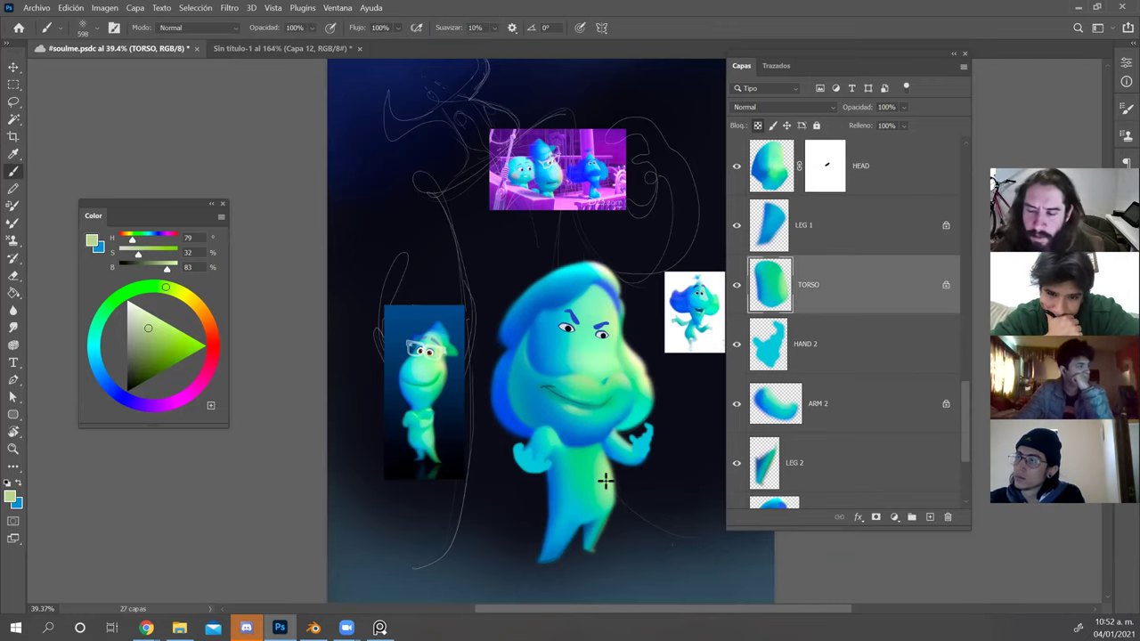
{"action": "right_click", "coordinate": [604, 481]}
{"action": "double_click", "coordinate": [833, 341]}
{"action": "left_click_drag", "start_coordinate": [612, 480], "coordinate": [599, 473]}
{"action": "key", "text": "shift+alt+d"}
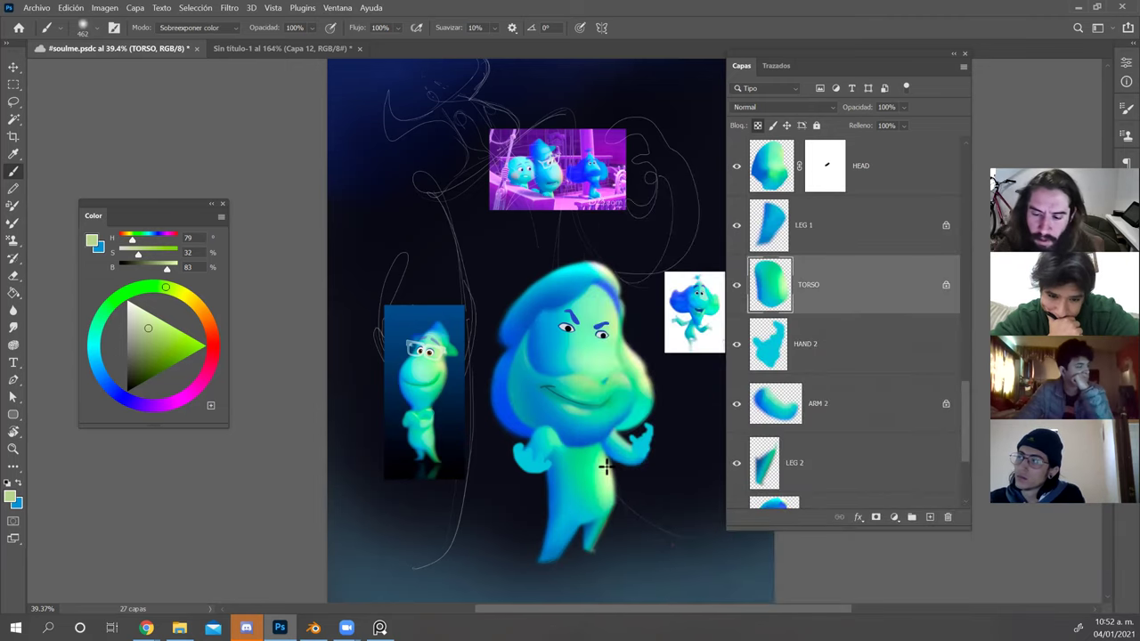
Add a new layer clipped to the HAND 2 layer and name it SHADOWS.
{"action": "key", "text": "z"}
{"action": "mouse_move", "coordinate": [668, 446]}
{"action": "left_mouse_down"}
{"action": "mouse_move", "coordinate": [690, 452]}
{"action": "mouse_move", "coordinate": [690, 412]}
{"action": "mouse_move", "coordinate": [720, 457]}
{"action": "mouse_move", "coordinate": [684, 440]}
{"action": "left_mouse_up"}
{"action": "key", "text": "v"}
{"action": "left_click", "coordinate": [631, 458]}
{"action": "key", "text": "z"}
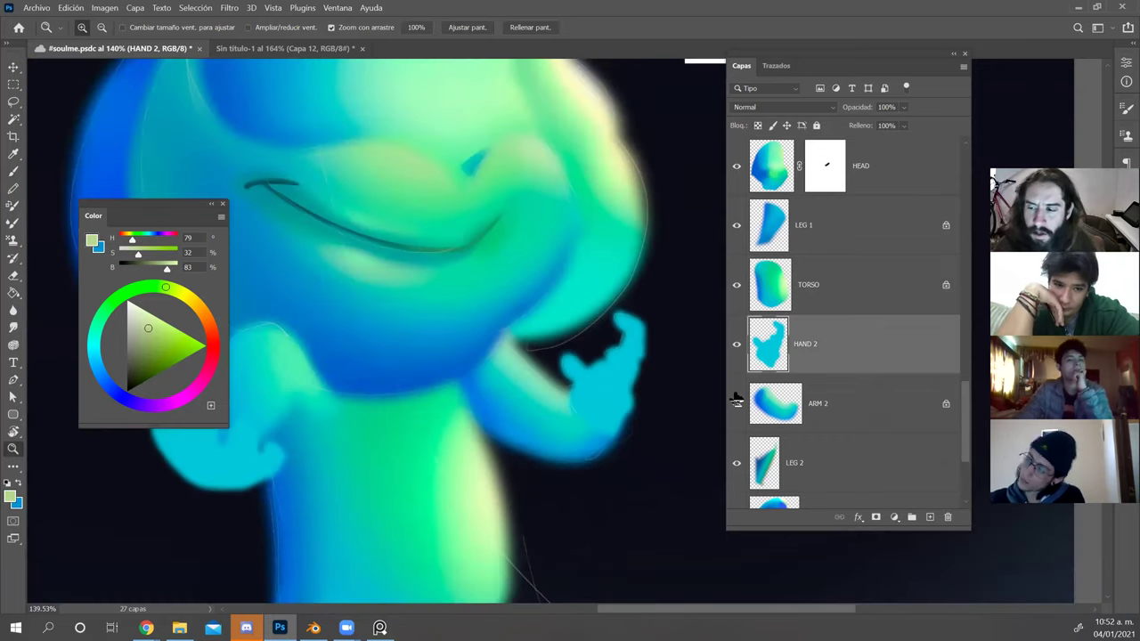
{"action": "left_click", "coordinate": [930, 517]}
{"action": "left_click", "coordinate": [837, 373], "text": "alt"}
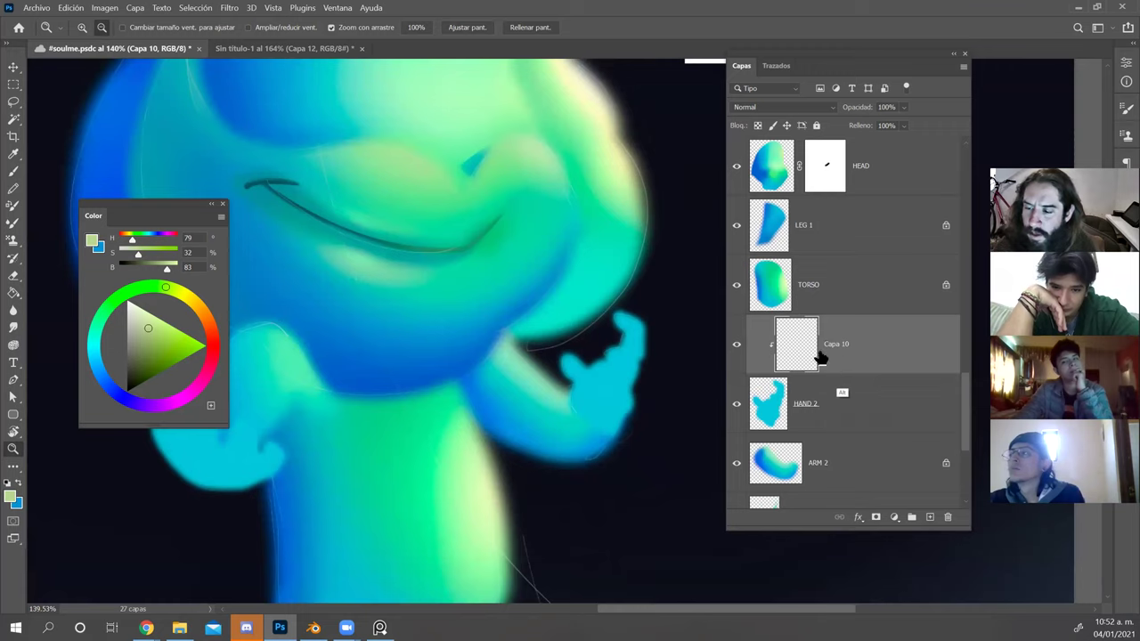
{"action": "double_click", "coordinate": [836, 345]}
{"action": "type", "text": "SHADOWS"}
{"action": "key", "text": "Return"}
Paint soft shadows on the HAND 2 thumb, palm and wrist with blue sampled from the beard (H 217, S 68, B 78).
{"action": "key", "text": "l"}
{"action": "mouse_move", "coordinate": [567, 381]}
{"action": "left_mouse_down"}
{"action": "mouse_move", "coordinate": [563, 360]}
{"action": "mouse_move", "coordinate": [583, 372]}
{"action": "mouse_move", "coordinate": [616, 349]}
{"action": "mouse_move", "coordinate": [576, 381]}
{"action": "left_mouse_up"}
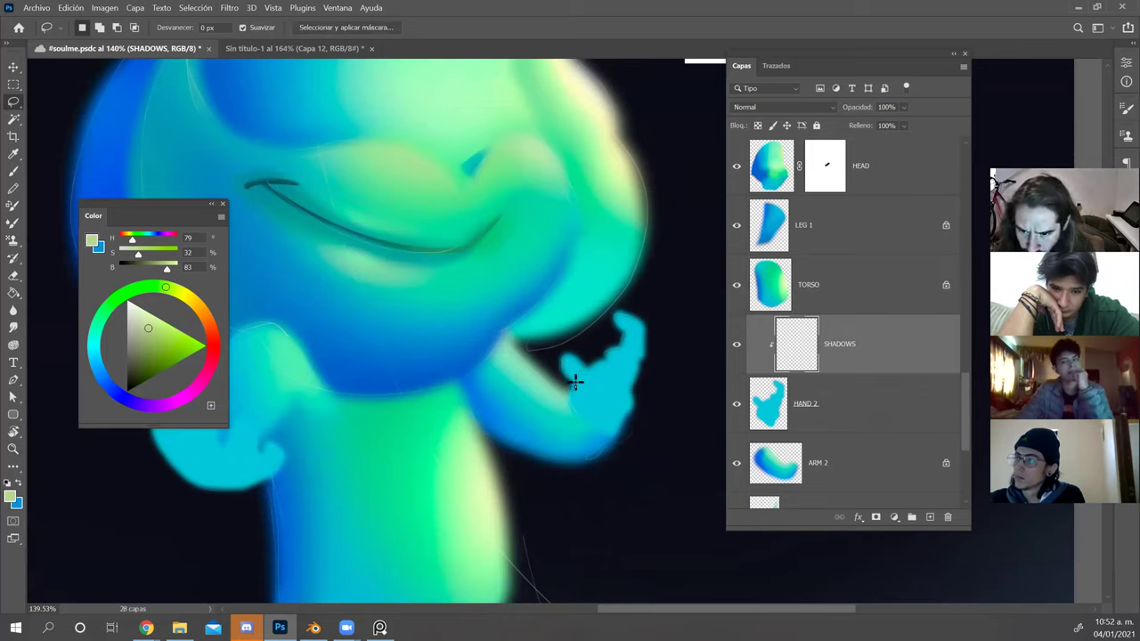
{"action": "key", "text": "b"}
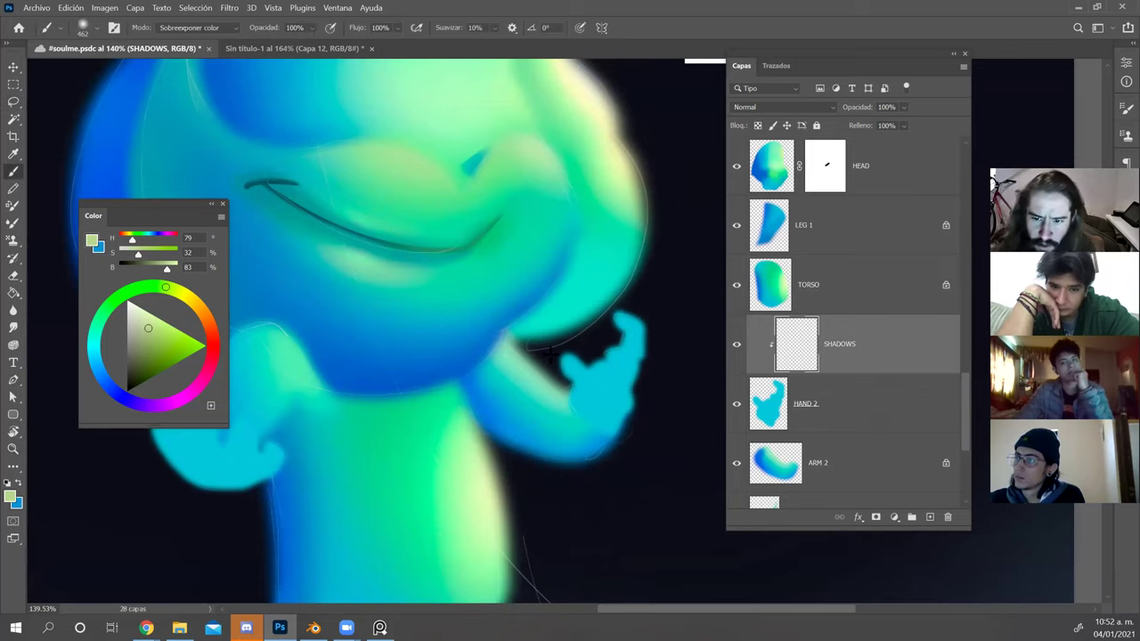
{"action": "left_click", "coordinate": [486, 344], "text": "alt"}
{"action": "right_click", "coordinate": [579, 367], "text": "alt"}
{"action": "right_click", "coordinate": [580, 380], "text": "alt"}
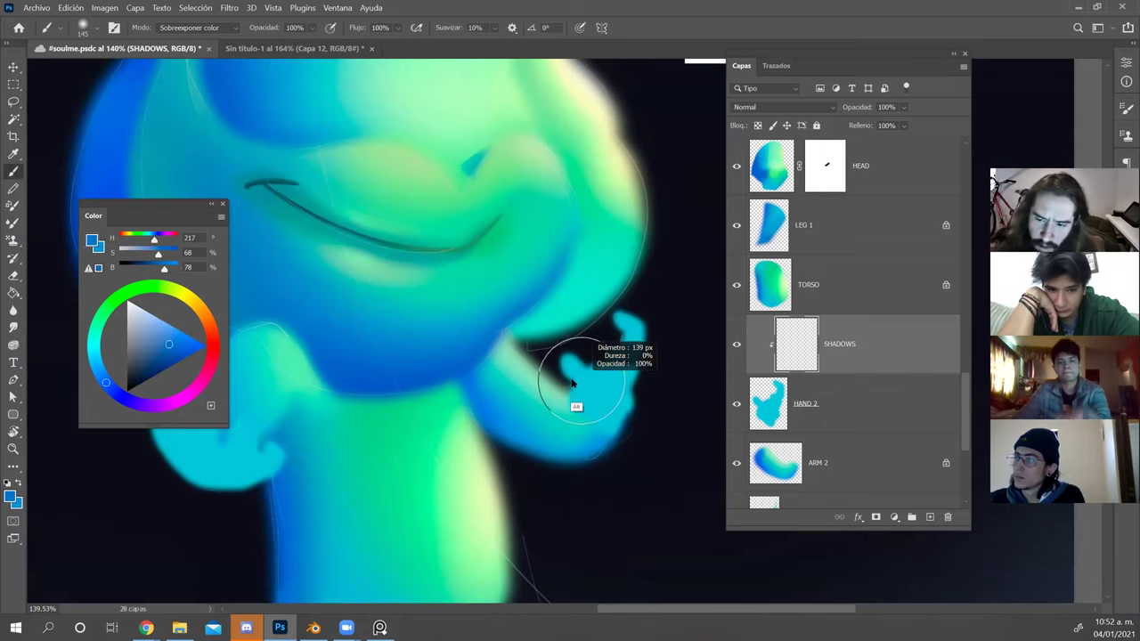
{"action": "left_click", "coordinate": [578, 387]}
{"action": "right_click", "coordinate": [605, 406], "text": "alt"}
{"action": "mouse_move", "coordinate": [603, 432]}
{"action": "left_mouse_down"}
{"action": "mouse_move", "coordinate": [616, 430]}
{"action": "mouse_move", "coordinate": [586, 406]}
{"action": "left_mouse_up"}
Try painting finer blue shadow strokes across the palm and finger bases with a small soft brush.
{"action": "right_click", "coordinate": [597, 407], "text": "alt"}
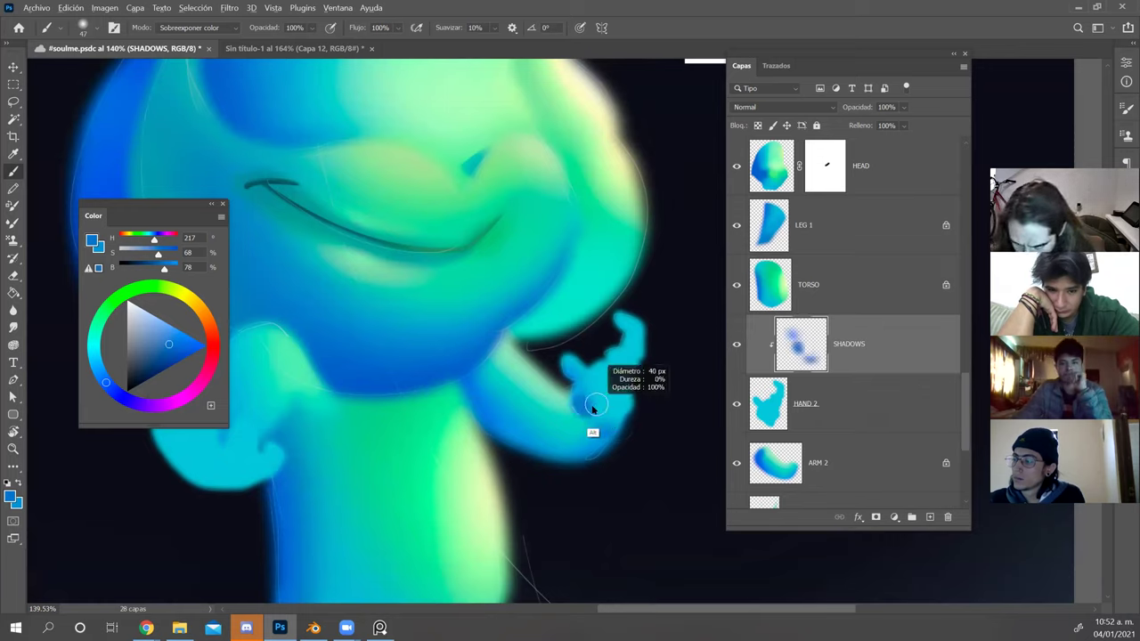
{"action": "right_click", "coordinate": [611, 394], "text": "alt"}
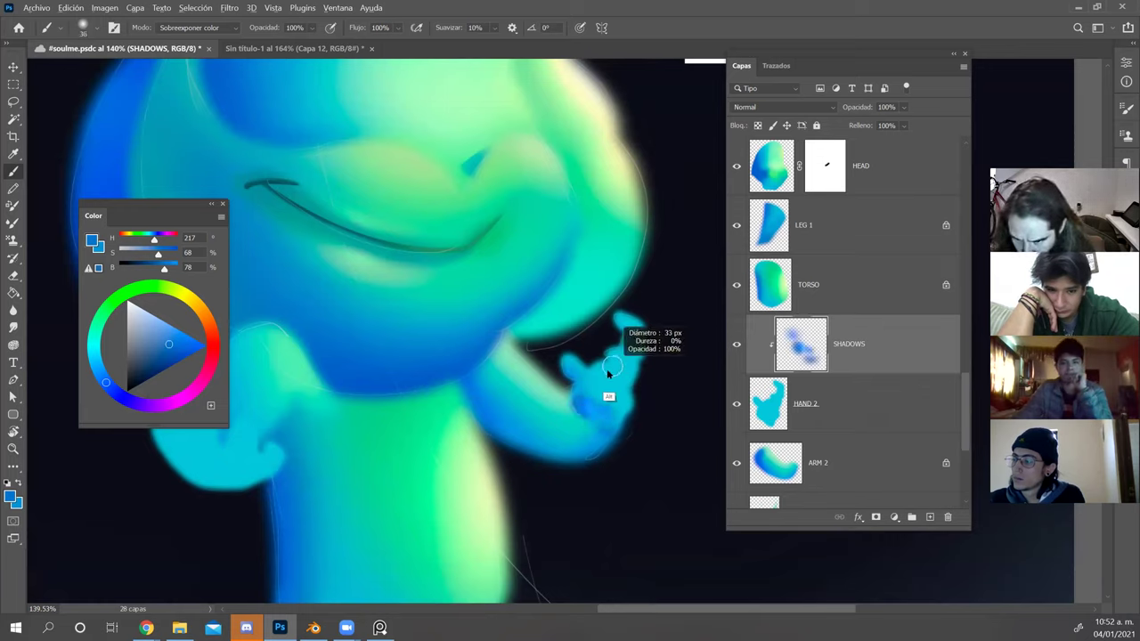
{"action": "left_click_drag", "start_coordinate": [618, 377], "coordinate": [593, 380]}
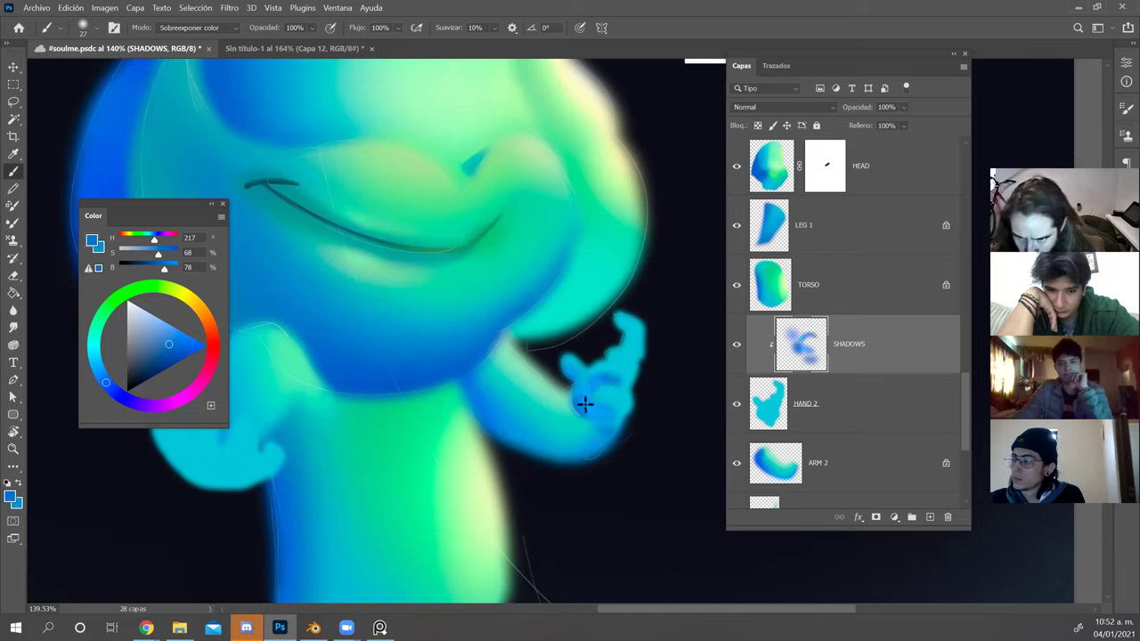
{"action": "right_click", "coordinate": [593, 374], "text": "alt"}
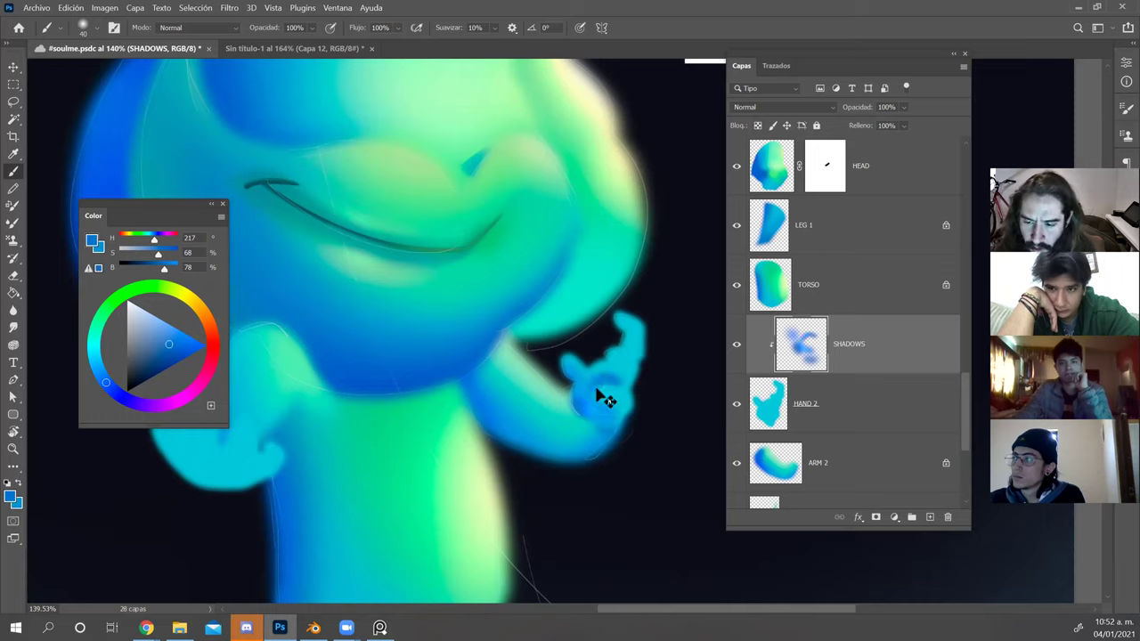
{"action": "key", "text": "ctrl+z"}
Paint blue shadows along the palm creases and fingers of HAND 2 with a small soft brush in Normal mode.
{"action": "right_click", "coordinate": [598, 392], "text": "alt"}
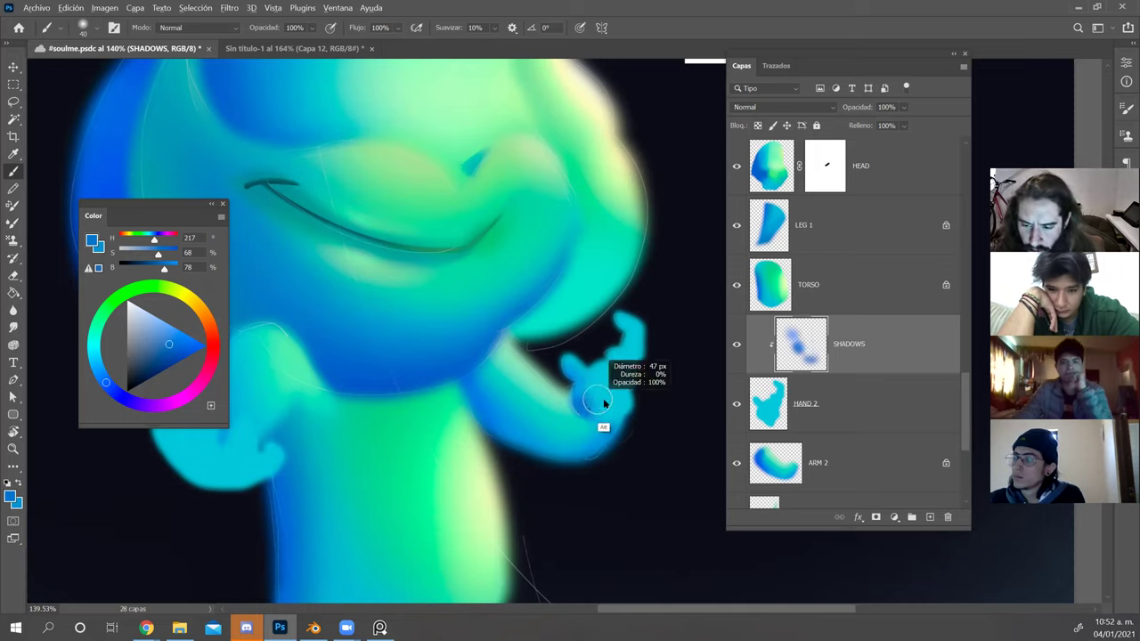
{"action": "right_click", "coordinate": [624, 369], "text": "alt"}
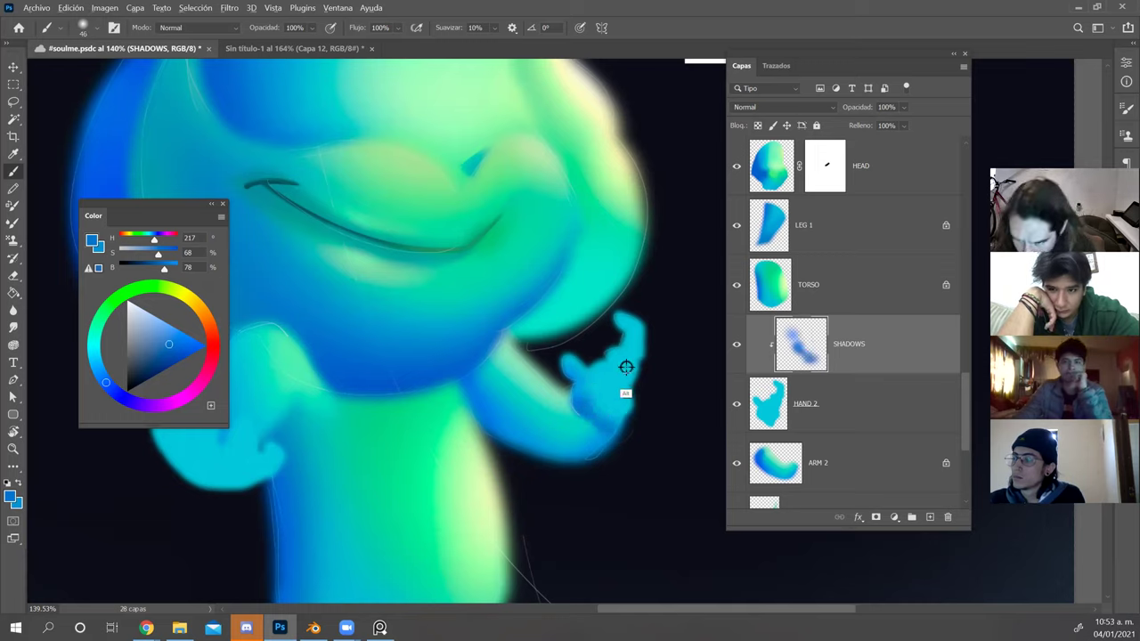
{"action": "left_click", "coordinate": [641, 363], "text": "ctrl"}
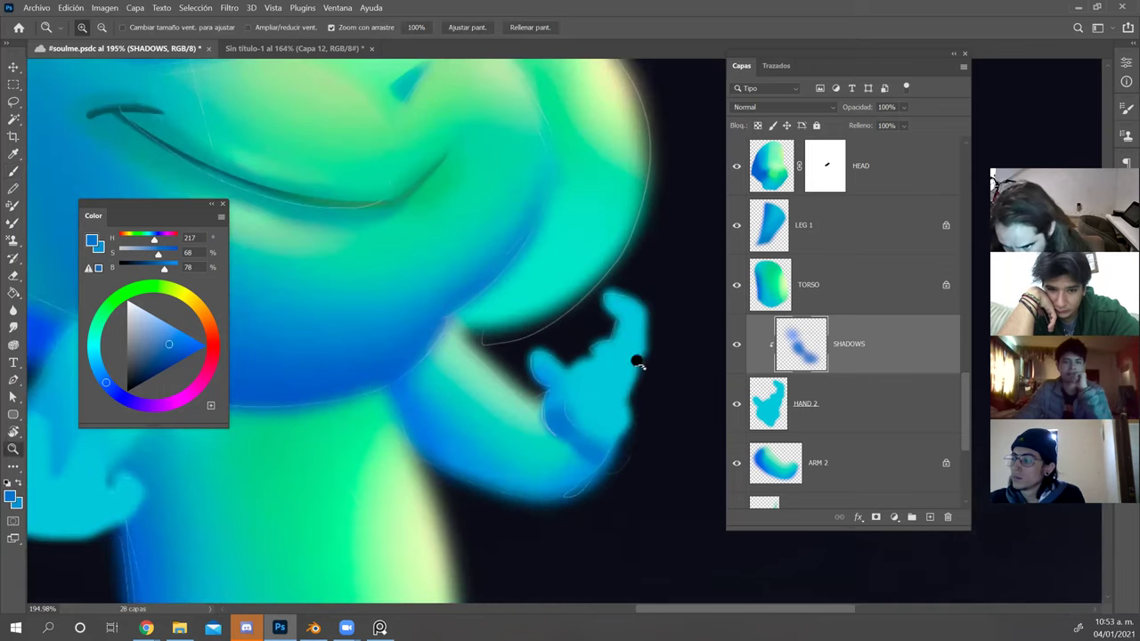
{"action": "mouse_move", "coordinate": [602, 375]}
{"action": "left_mouse_down"}
{"action": "mouse_move", "coordinate": [628, 397]}
{"action": "mouse_move", "coordinate": [601, 383]}
{"action": "mouse_move", "coordinate": [579, 401]}
{"action": "left_mouse_up"}
{"action": "left_click_drag", "start_coordinate": [621, 330], "coordinate": [632, 344]}
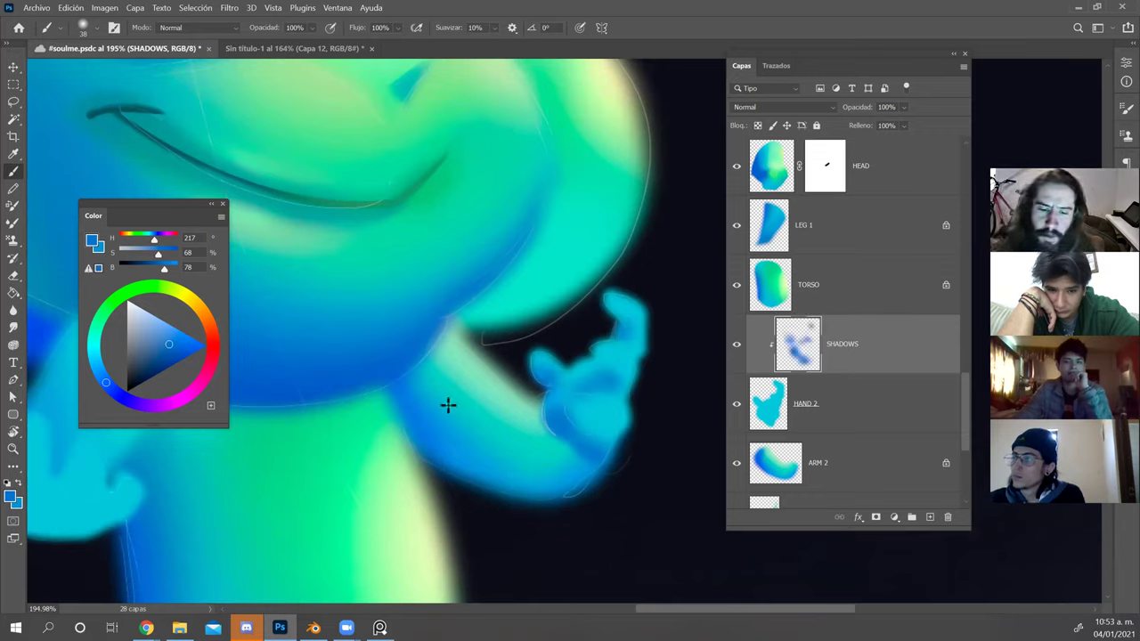
Paint light green (H 126, S 40, B 98) and pale yellow (H 62, S 28, B 89) highlights on the fingers and palm of HAND 2.
{"action": "left_click", "coordinate": [380, 442], "text": "alt"}
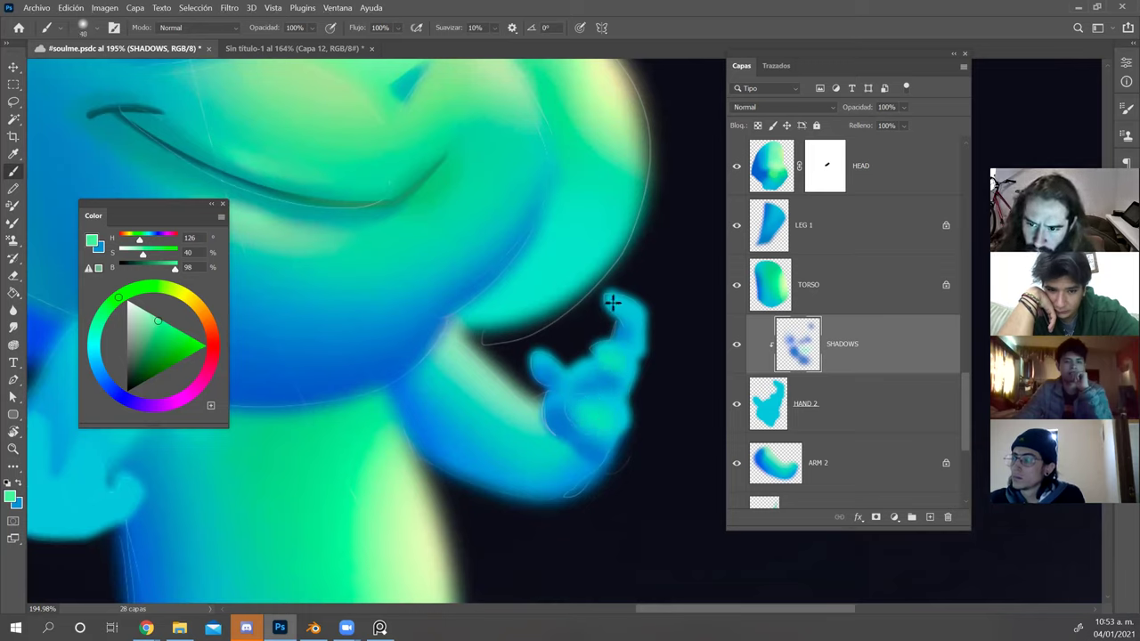
{"action": "mouse_move", "coordinate": [613, 303]}
{"action": "left_mouse_down"}
{"action": "mouse_move", "coordinate": [642, 320]}
{"action": "mouse_move", "coordinate": [650, 349]}
{"action": "left_mouse_up"}
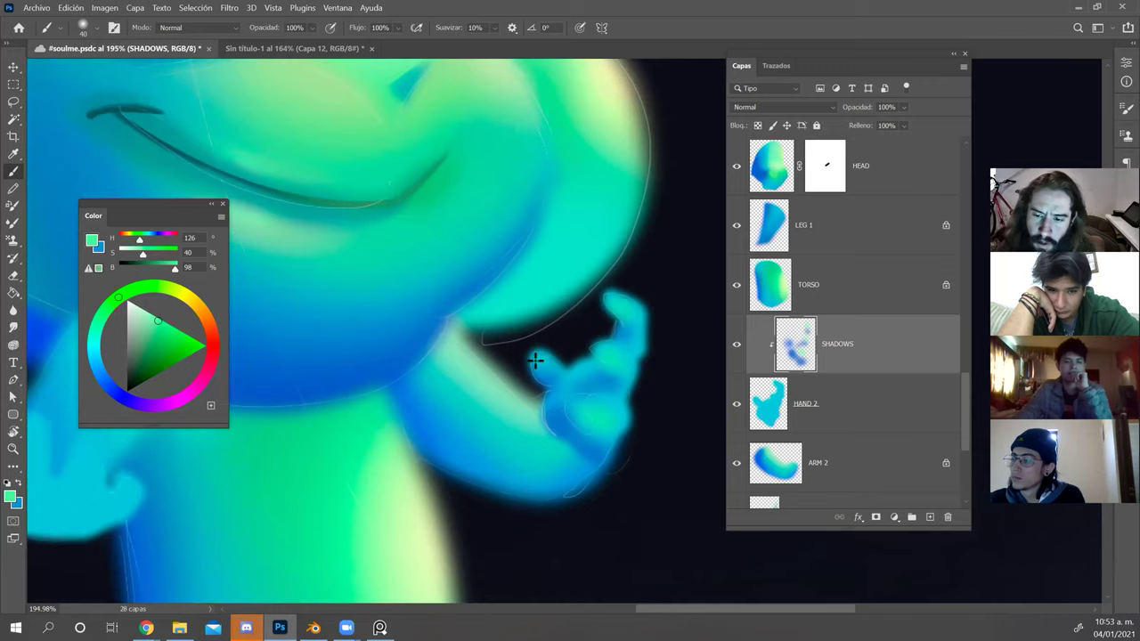
{"action": "mouse_move", "coordinate": [661, 296]}
{"action": "left_mouse_down"}
{"action": "mouse_move", "coordinate": [636, 282]}
{"action": "mouse_move", "coordinate": [640, 292]}
{"action": "left_mouse_up"}
{"action": "left_click", "coordinate": [632, 172], "text": "alt"}
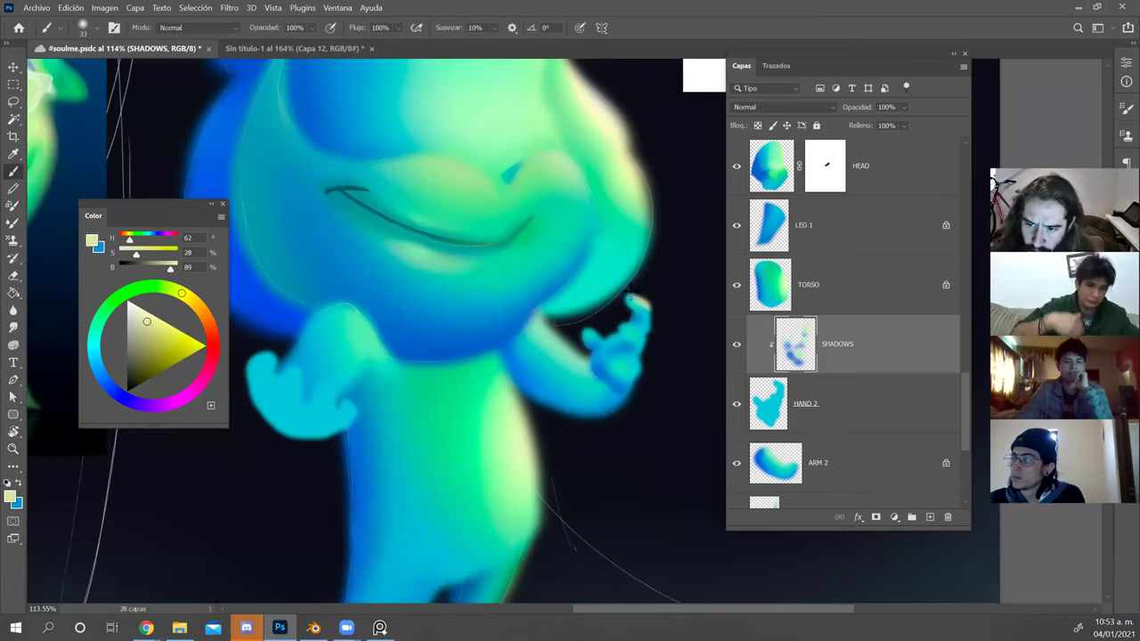
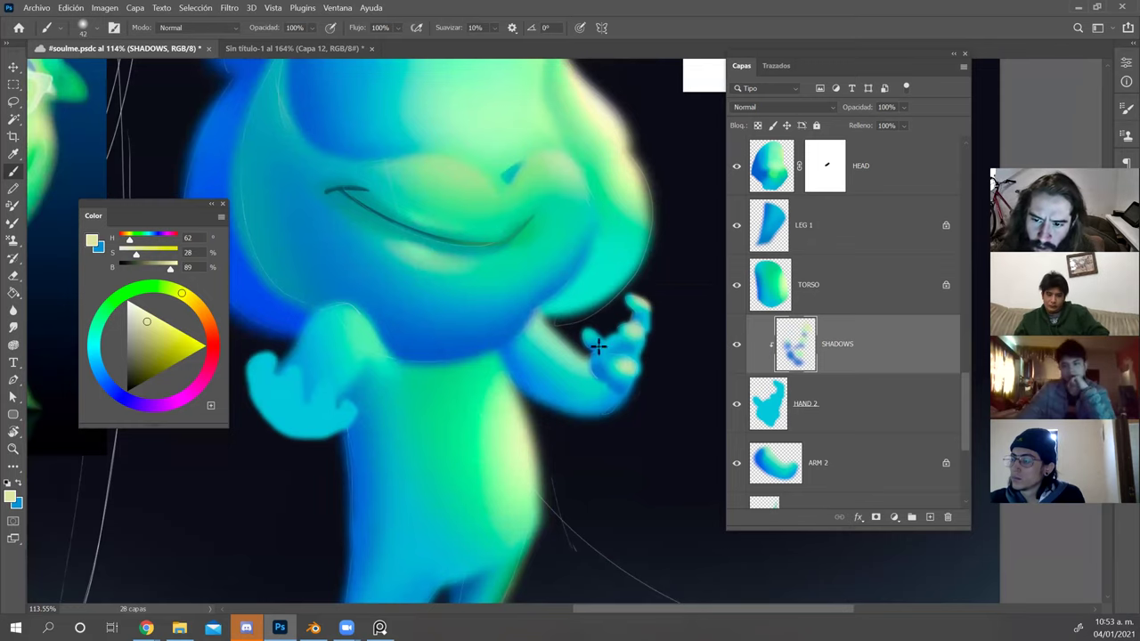
{"action": "key", "text": "z"}
{"action": "mouse_move", "coordinate": [653, 311]}
{"action": "left_mouse_down"}
{"action": "mouse_move", "coordinate": [610, 272]}
{"action": "mouse_move", "coordinate": [627, 306]}
{"action": "left_mouse_up"}
{"action": "key", "text": "b"}
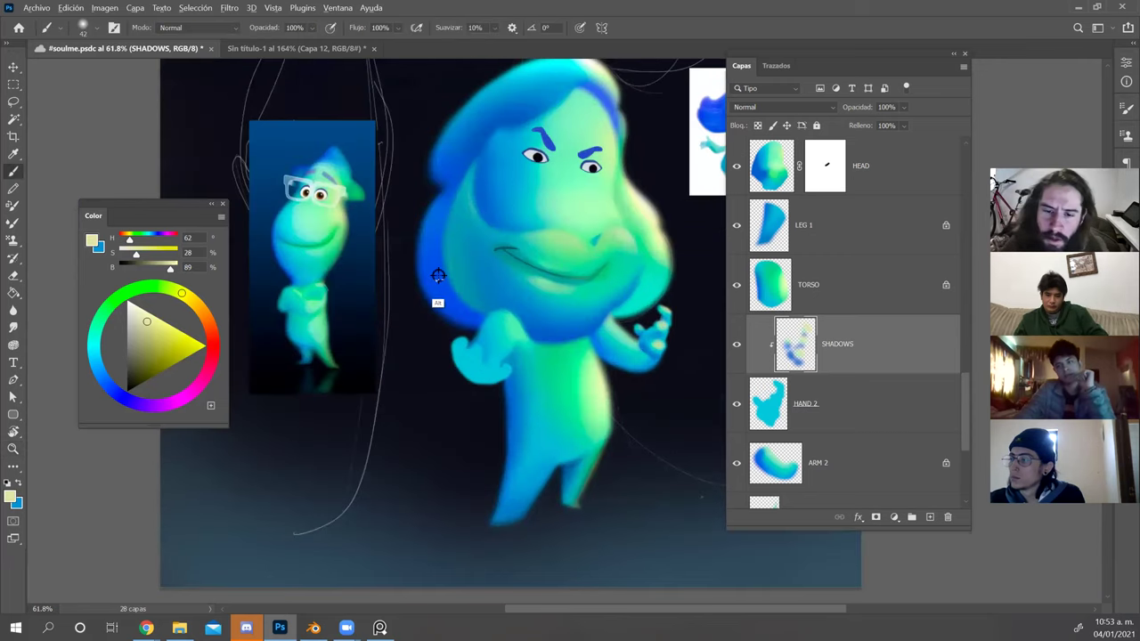
Lock the HAND 1 layer's transparent pixels and shade its lower palm with blue sampled from the hair (H 225, S 88, B 90).
{"action": "left_click", "coordinate": [438, 272], "text": "alt"}
{"action": "left_click", "coordinate": [483, 381], "text": "ctrl"}
{"action": "mouse_move", "coordinate": [474, 369]}
{"action": "left_mouse_down"}
{"action": "mouse_move", "coordinate": [489, 398]}
{"action": "mouse_move", "coordinate": [495, 385]}
{"action": "mouse_move", "coordinate": [472, 367]}
{"action": "mouse_move", "coordinate": [508, 376]}
{"action": "left_mouse_up"}
{"action": "key", "text": "ctrl+z"}
{"action": "left_click", "coordinate": [758, 126]}
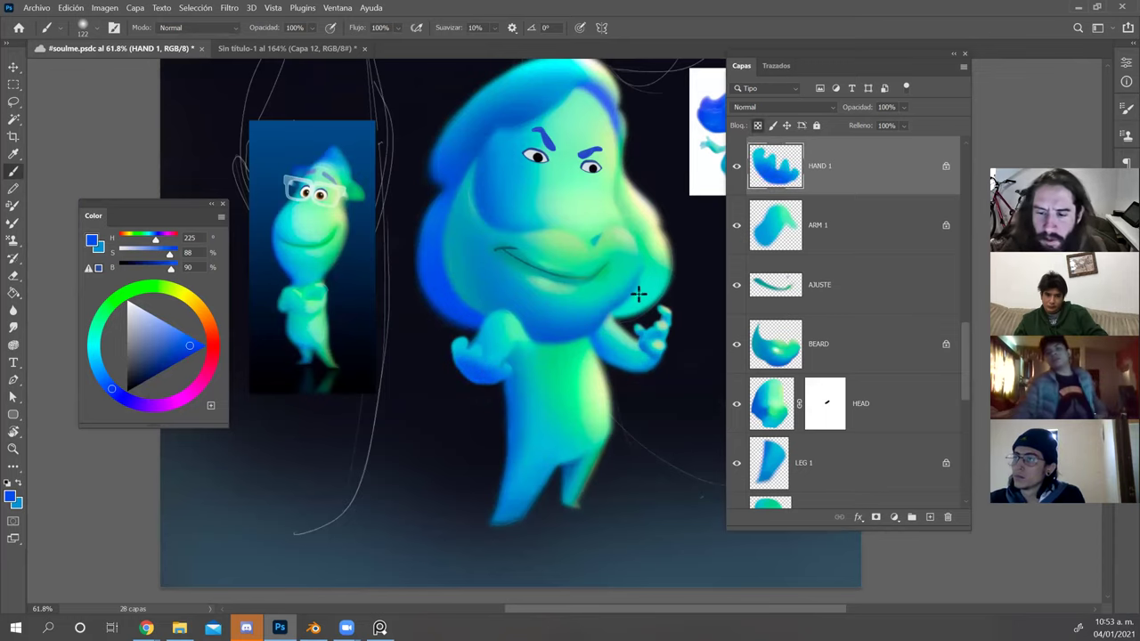
Paint soft pale yellow (H 76, S 26, B 96) and light green (H 140, S 39, B 94) highlights on the HAND 1 fingers.
{"action": "left_click", "coordinate": [593, 365], "text": "alt"}
{"action": "right_click", "coordinate": [504, 374], "text": "alt"}
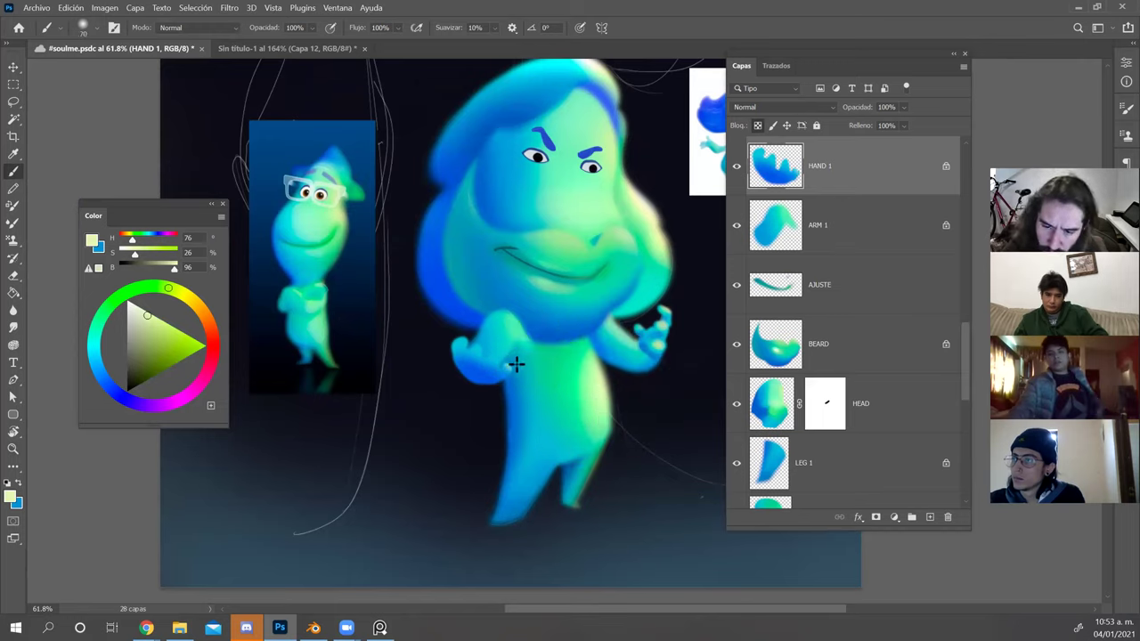
{"action": "left_click", "coordinate": [517, 330], "text": "alt"}
{"action": "right_click", "coordinate": [499, 351], "text": "alt"}
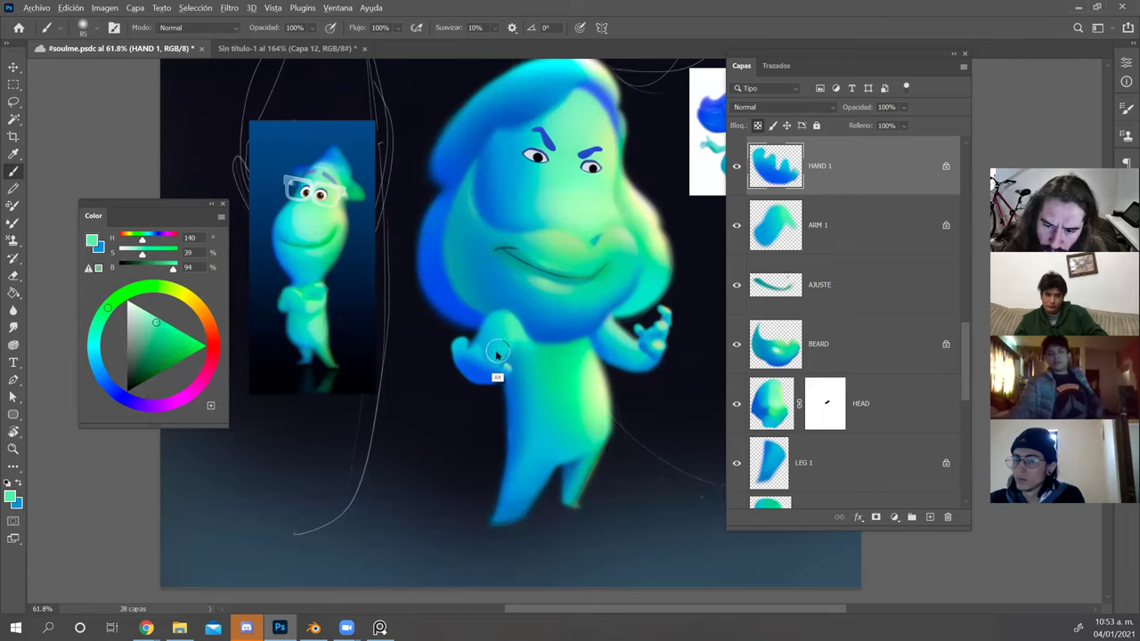
{"action": "right_click", "coordinate": [497, 350], "text": "alt"}
{"action": "right_click", "coordinate": [482, 346], "text": "alt"}
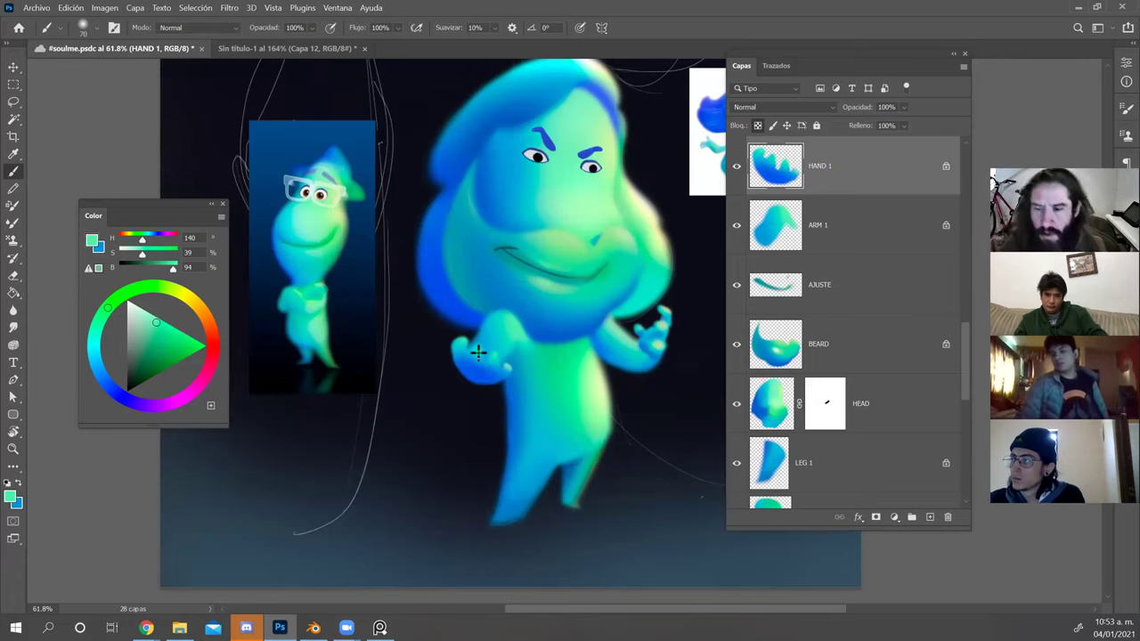
Unlock HAND 1's transparent pixels and reshape the hand with the Smudge tool at 90% strength.
{"action": "key", "text": "ctrl+minus"}
{"action": "key", "text": "ctrl+minus"}
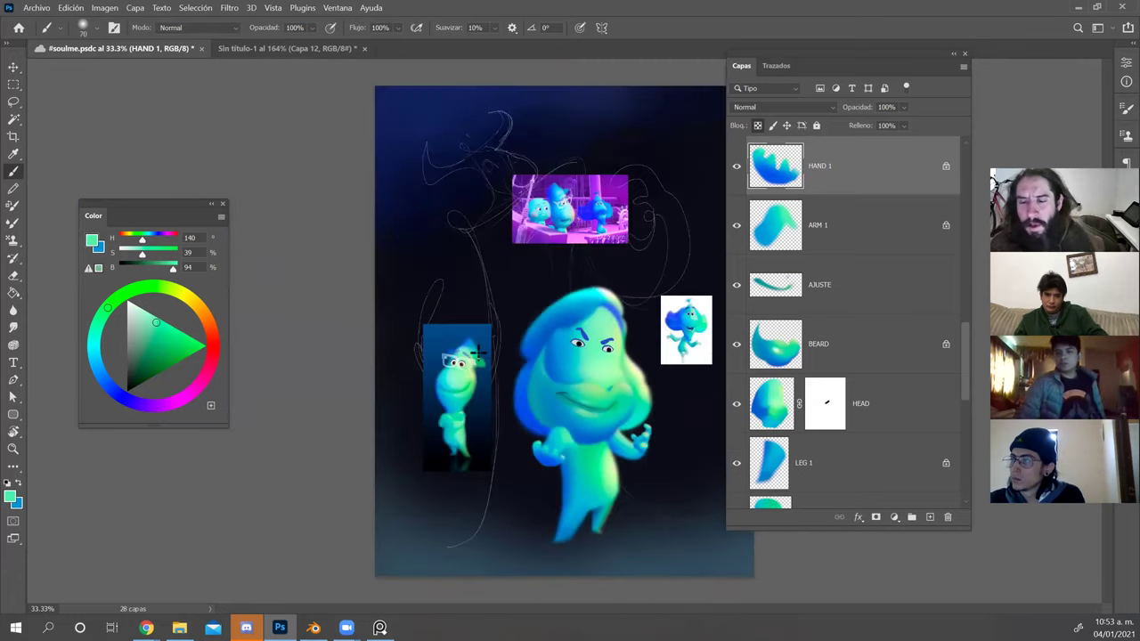
{"action": "key", "text": "ctrl+plus"}
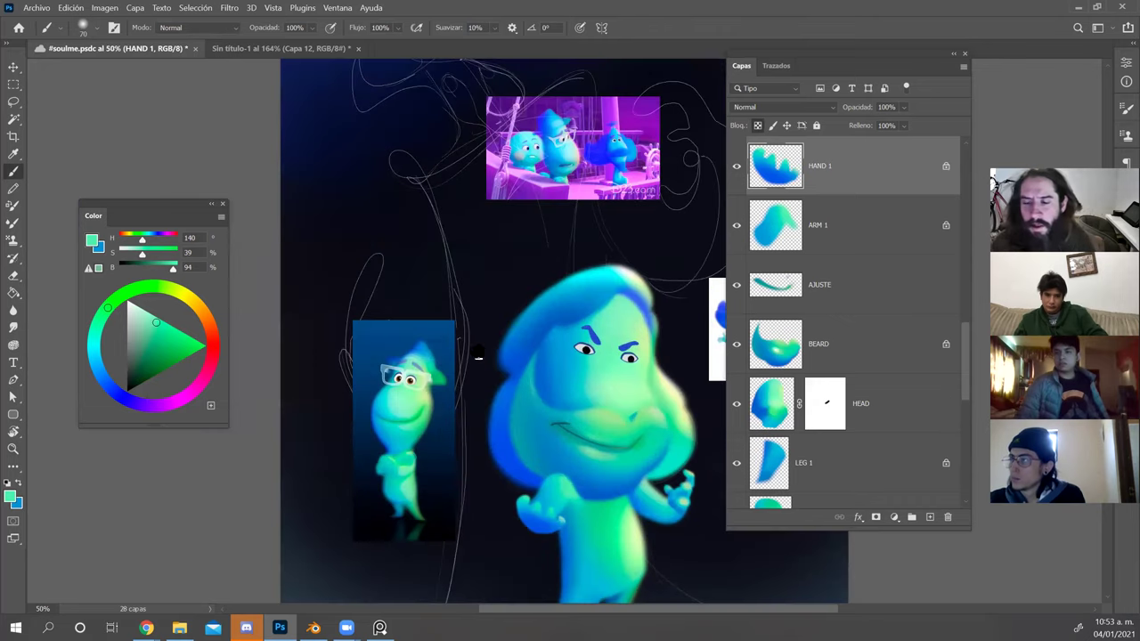
{"action": "left_click_drag", "start_coordinate": [608, 358], "coordinate": [553, 254]}
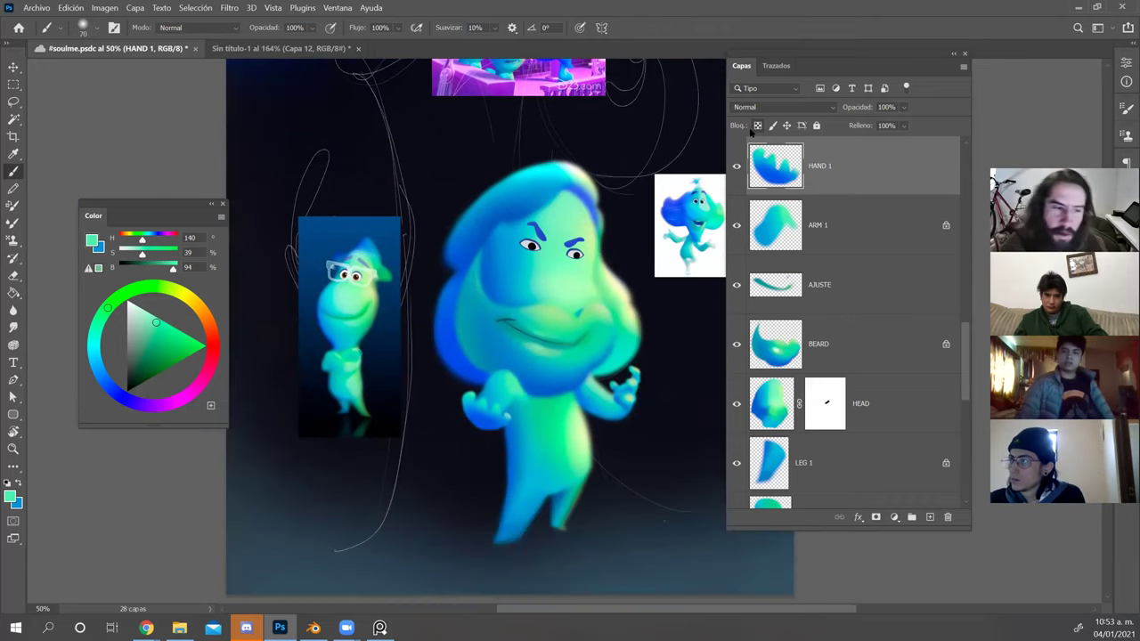
{"action": "left_click", "coordinate": [13, 327]}
{"action": "mouse_move", "coordinate": [468, 424]}
{"action": "left_mouse_down"}
{"action": "mouse_move", "coordinate": [429, 424]}
{"action": "mouse_move", "coordinate": [470, 420]}
{"action": "left_mouse_up"}
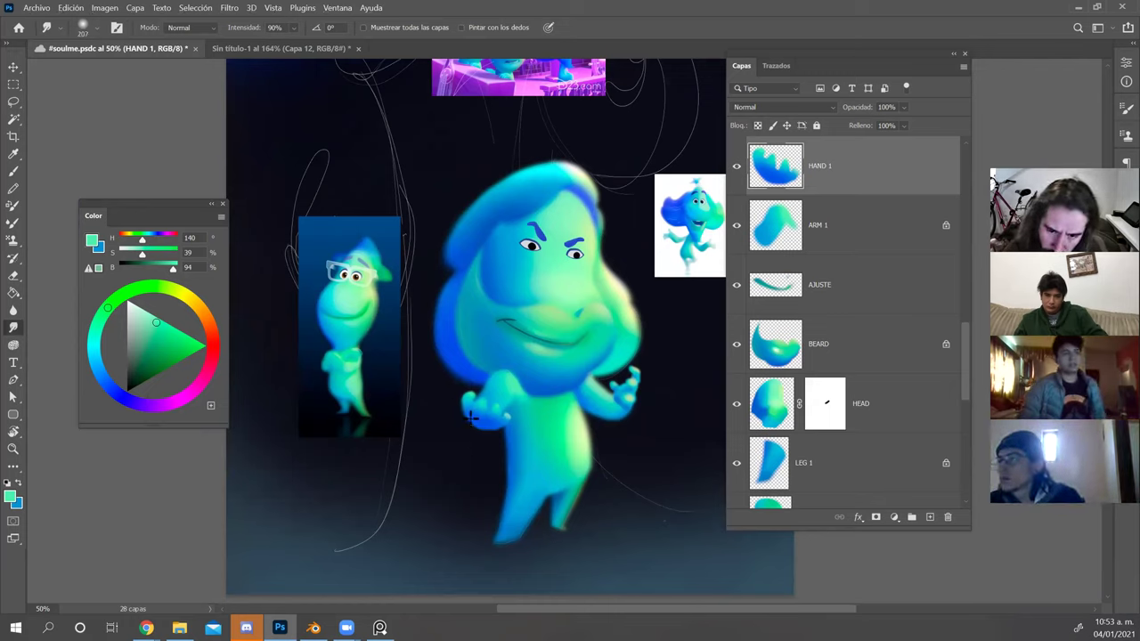
{"action": "left_click_drag", "start_coordinate": [623, 356], "coordinate": [634, 378]}
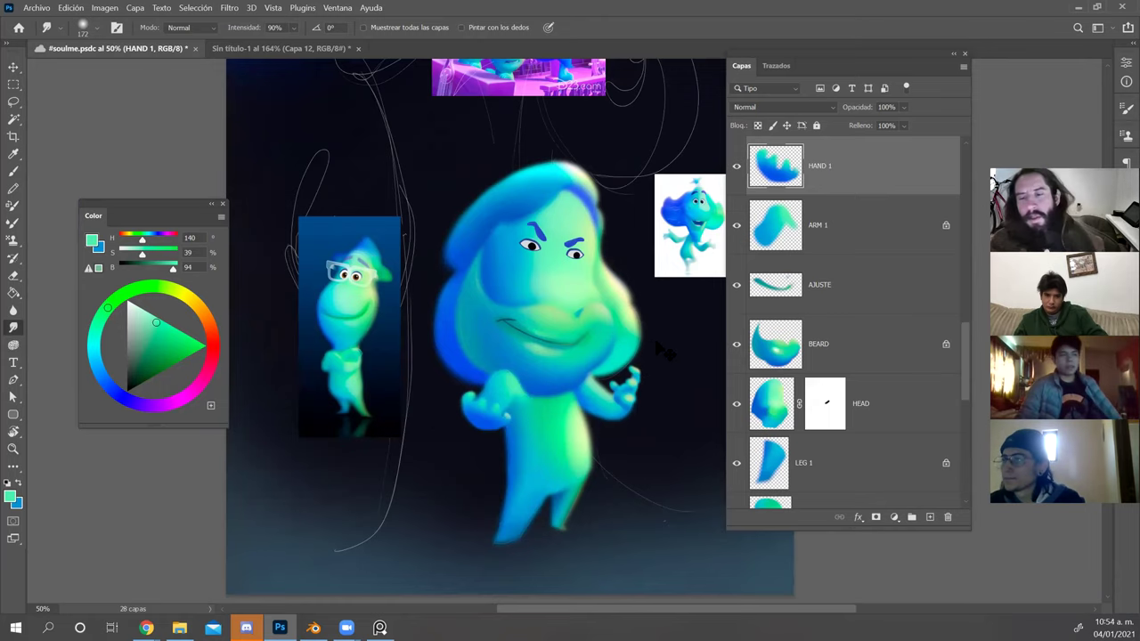
Examine the painted face and compare its eyes and eyebrows with the reference character wearing glasses.
{"action": "key", "text": "ctrl+minus"}
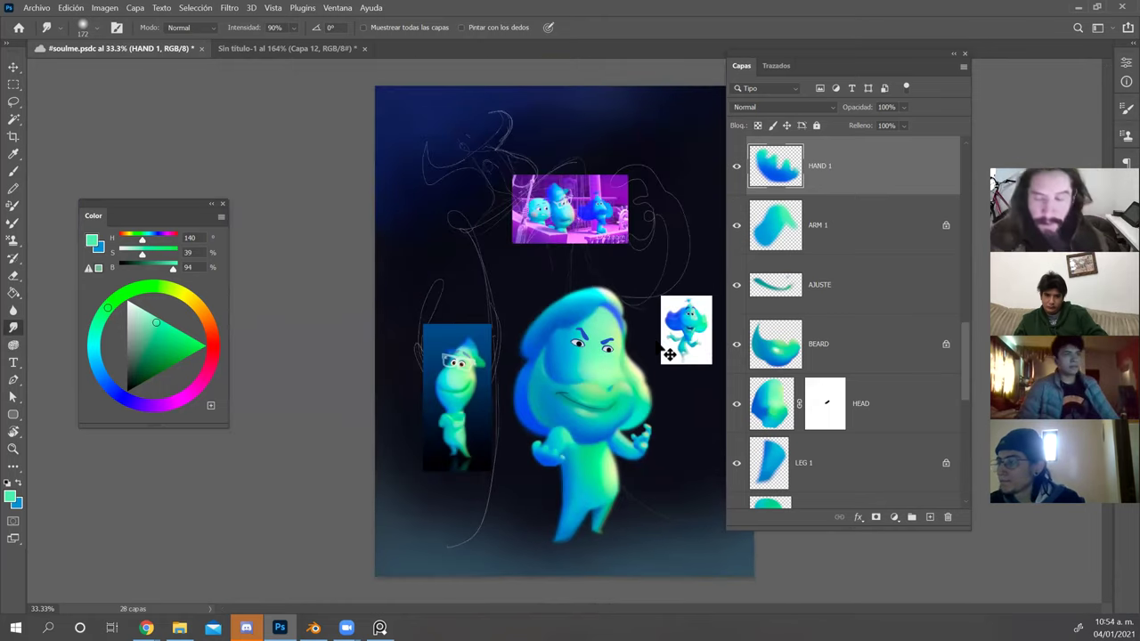
{"action": "left_click_drag", "start_coordinate": [586, 323], "coordinate": [683, 256]}
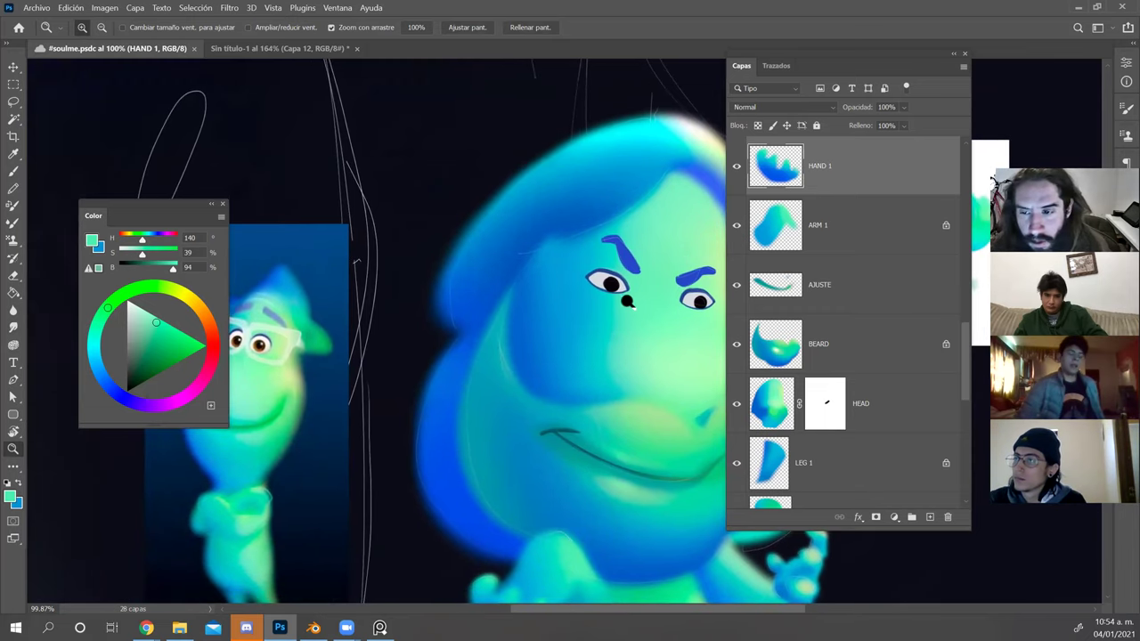
{"action": "key", "text": "r"}
{"action": "left_click_drag", "start_coordinate": [635, 308], "coordinate": [520, 285]}
{"action": "left_click_drag", "start_coordinate": [535, 366], "coordinate": [562, 200]}
{"action": "mouse_move", "coordinate": [550, 424]}
{"action": "left_mouse_down"}
{"action": "mouse_move", "coordinate": [596, 413]}
{"action": "mouse_move", "coordinate": [552, 427]}
{"action": "left_mouse_up"}
{"action": "key", "text": "Escape"}
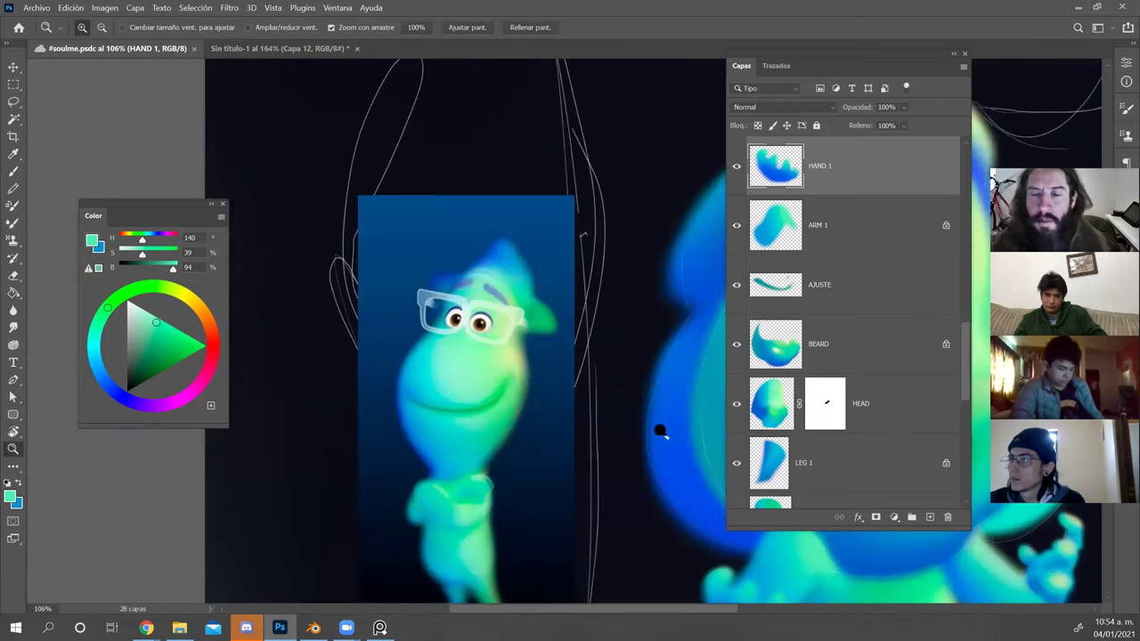
{"action": "scroll", "coordinate": [615, 426], "scroll_direction": "up", "scroll_amount": 3}
{"action": "scroll", "coordinate": [394, 400], "scroll_direction": "down", "scroll_amount": 5}
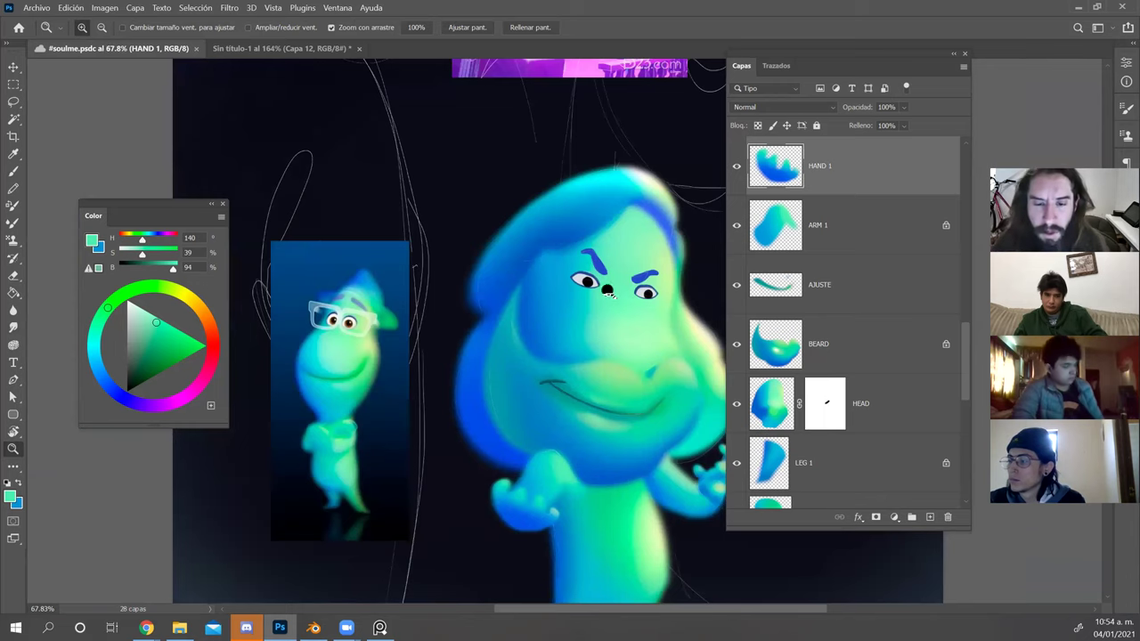
{"action": "scroll", "coordinate": [606, 294], "scroll_direction": "up", "scroll_amount": 1}
Apply a Gaussian Blur with a 1.8 pixel radius to the layer holding the two eyebrows.
{"action": "key", "text": "v"}
{"action": "left_click", "coordinate": [635, 270]}
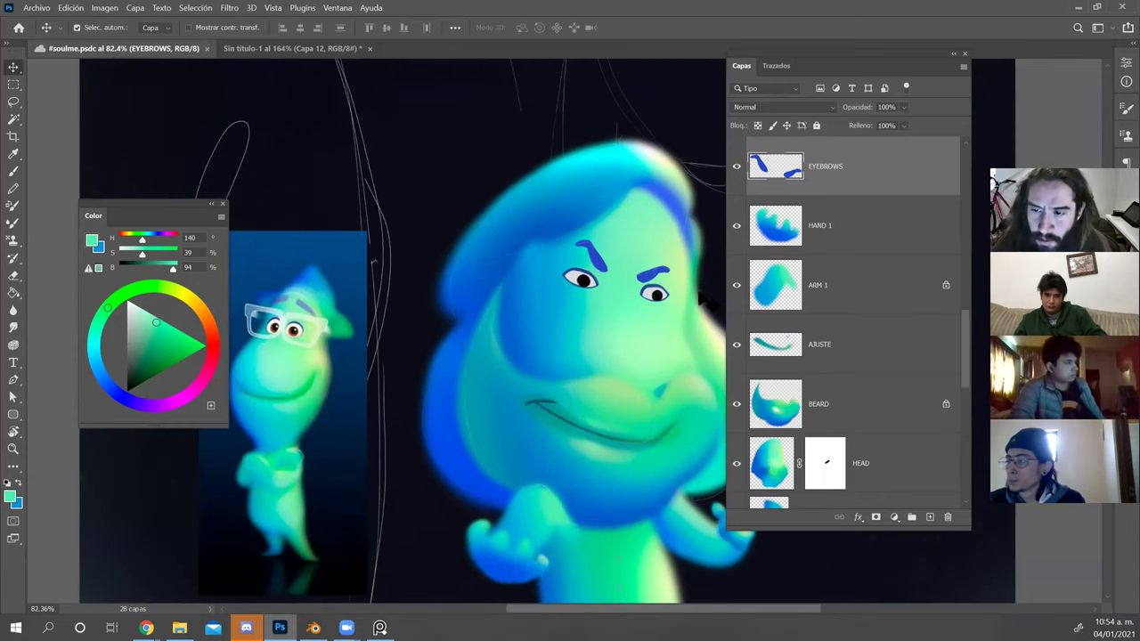
{"action": "left_click", "coordinate": [234, 9]}
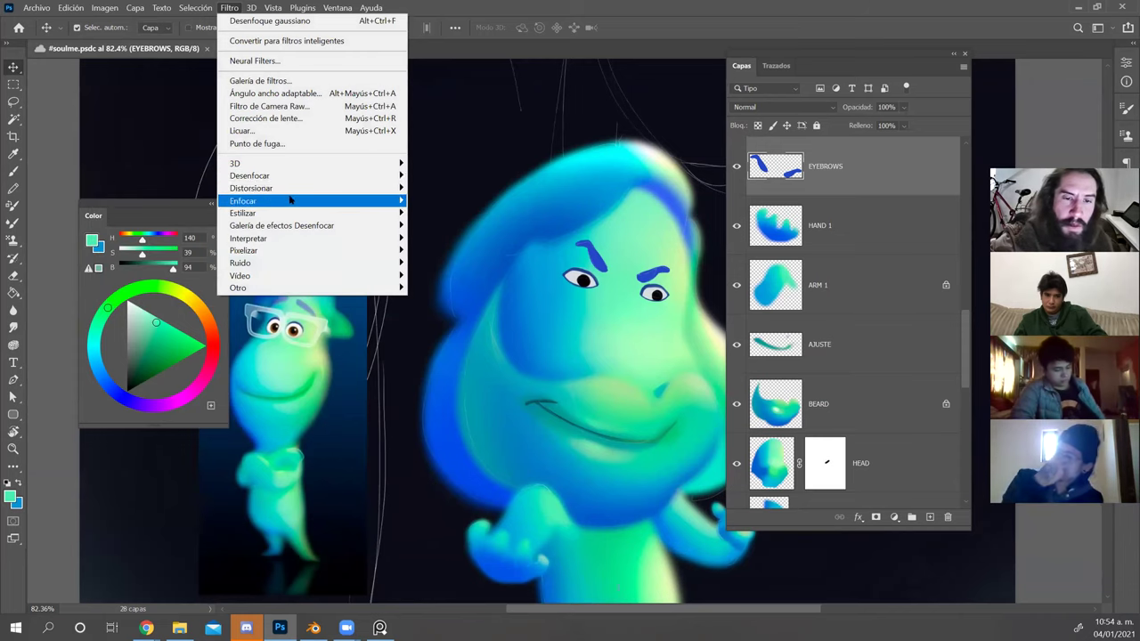
{"action": "mouse_move", "coordinate": [289, 179]}
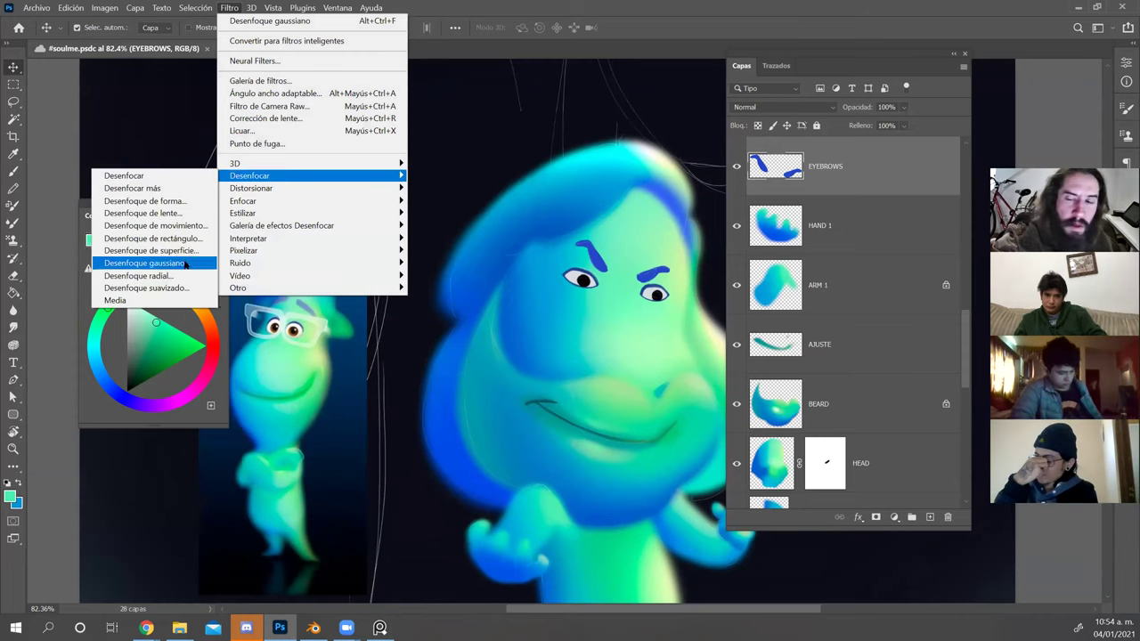
{"action": "left_click", "coordinate": [147, 262]}
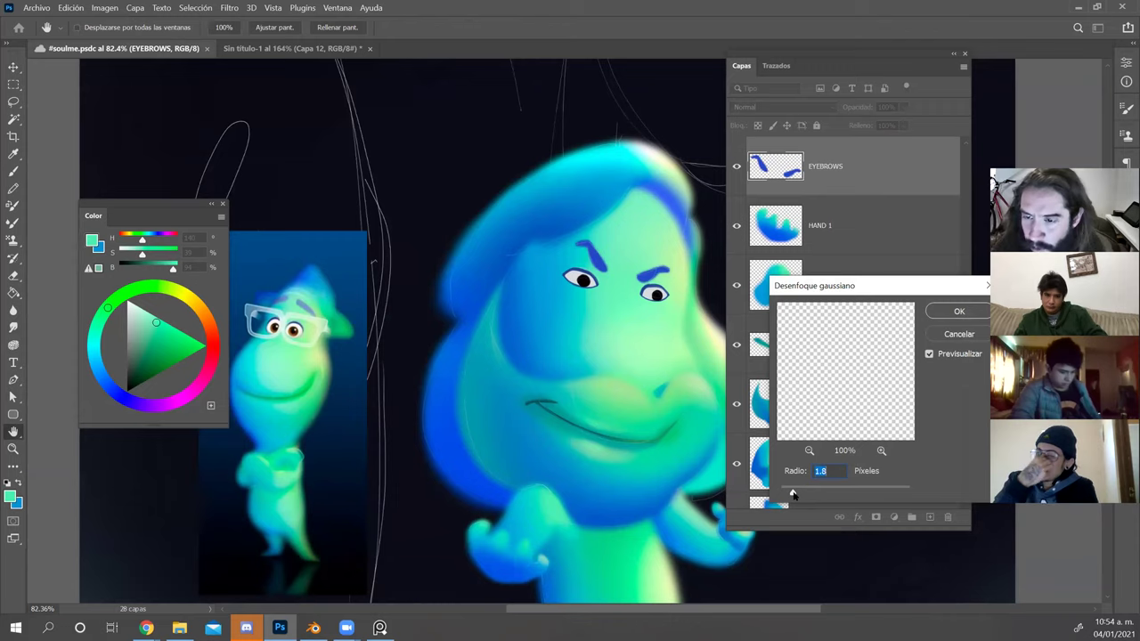
{"action": "left_click", "coordinate": [949, 311]}
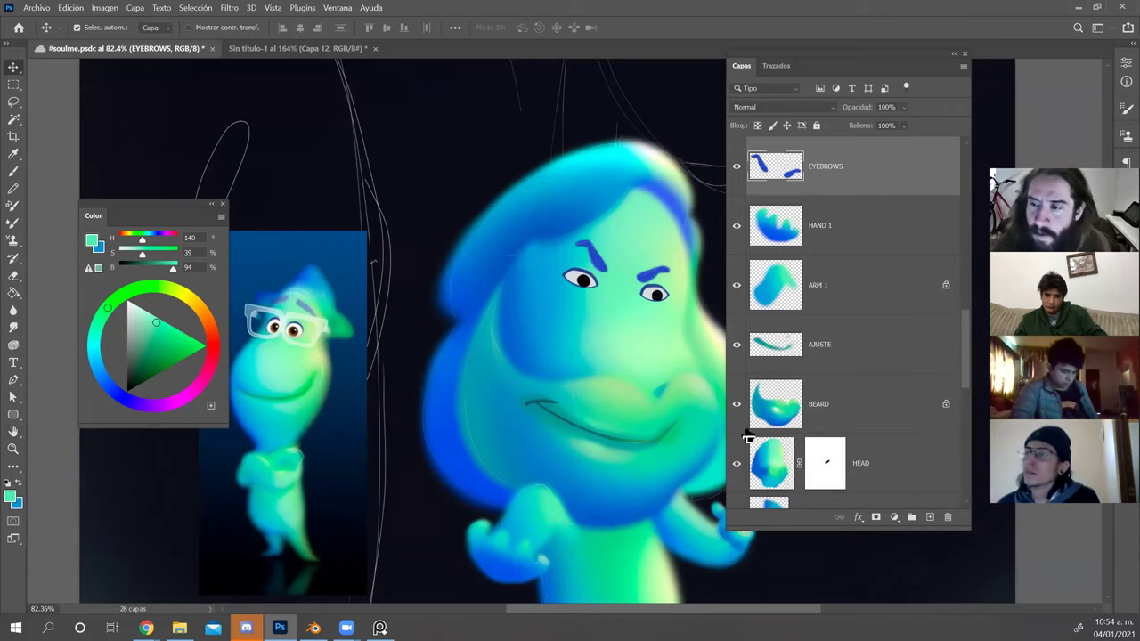
Lock the eyebrow layer's transparent pixels and repaint both eyebrows with greyish blue sampled from the reference's eyebrow (H 220, S 34, B 82).
{"action": "left_click", "coordinate": [758, 126]}
{"action": "key", "text": "b"}
{"action": "left_click", "coordinate": [298, 301], "text": "alt"}
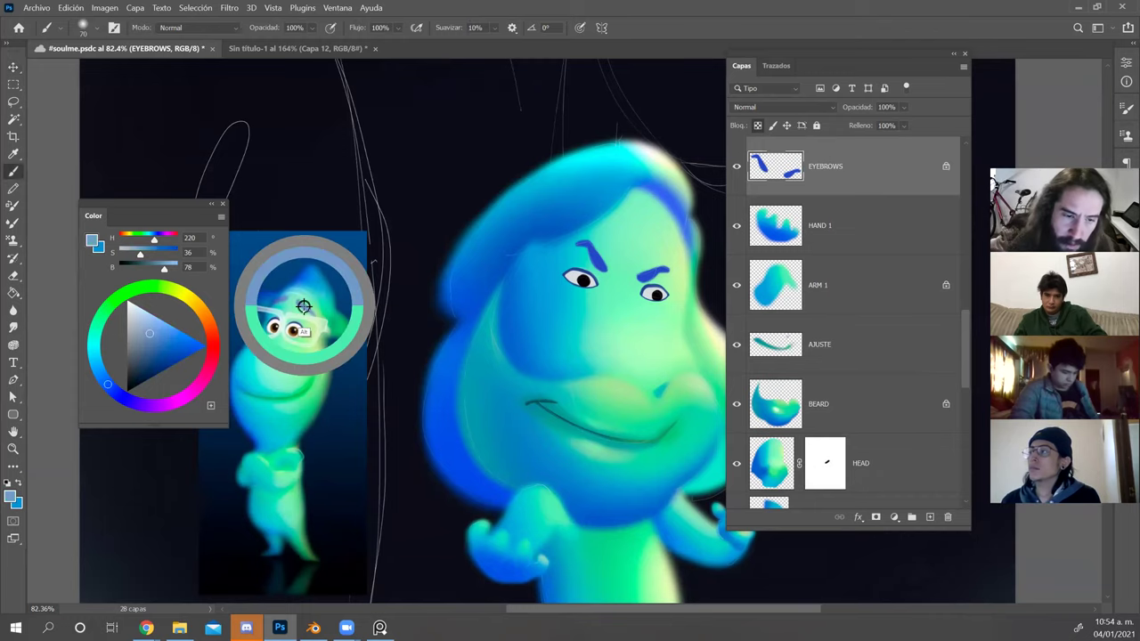
{"action": "mouse_move", "coordinate": [651, 287]}
{"action": "left_mouse_down"}
{"action": "mouse_move", "coordinate": [646, 276]}
{"action": "mouse_move", "coordinate": [667, 268]}
{"action": "mouse_move", "coordinate": [645, 277]}
{"action": "mouse_move", "coordinate": [669, 269]}
{"action": "mouse_move", "coordinate": [602, 249]}
{"action": "mouse_move", "coordinate": [618, 271]}
{"action": "mouse_move", "coordinate": [597, 249]}
{"action": "mouse_move", "coordinate": [614, 274]}
{"action": "mouse_move", "coordinate": [590, 238]}
{"action": "mouse_move", "coordinate": [600, 257]}
{"action": "mouse_move", "coordinate": [622, 270]}
{"action": "mouse_move", "coordinate": [620, 219]}
{"action": "mouse_move", "coordinate": [581, 233]}
{"action": "mouse_move", "coordinate": [641, 262]}
{"action": "left_mouse_up"}
{"action": "key", "text": "z"}
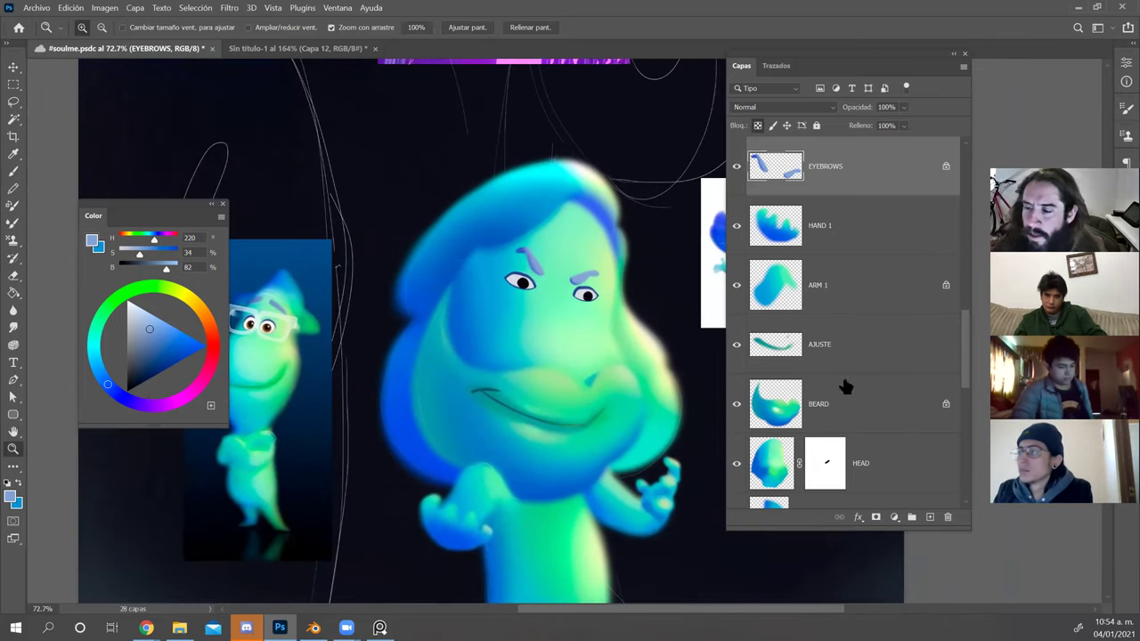
Add a new layer directly above the HEAD layer and name it FACE.
{"action": "left_click", "coordinate": [889, 470]}
{"action": "left_click", "coordinate": [930, 517]}
{"action": "double_click", "coordinate": [809, 464]}
{"action": "type", "text": "FACE"}
{"action": "key", "text": "Return"}
Paint pale green (H 85, S 34, B 97) and blue (H 195, S 83, B 84) eyelid shading around the eyes on FACE, and save the document.
{"action": "key", "text": "b"}
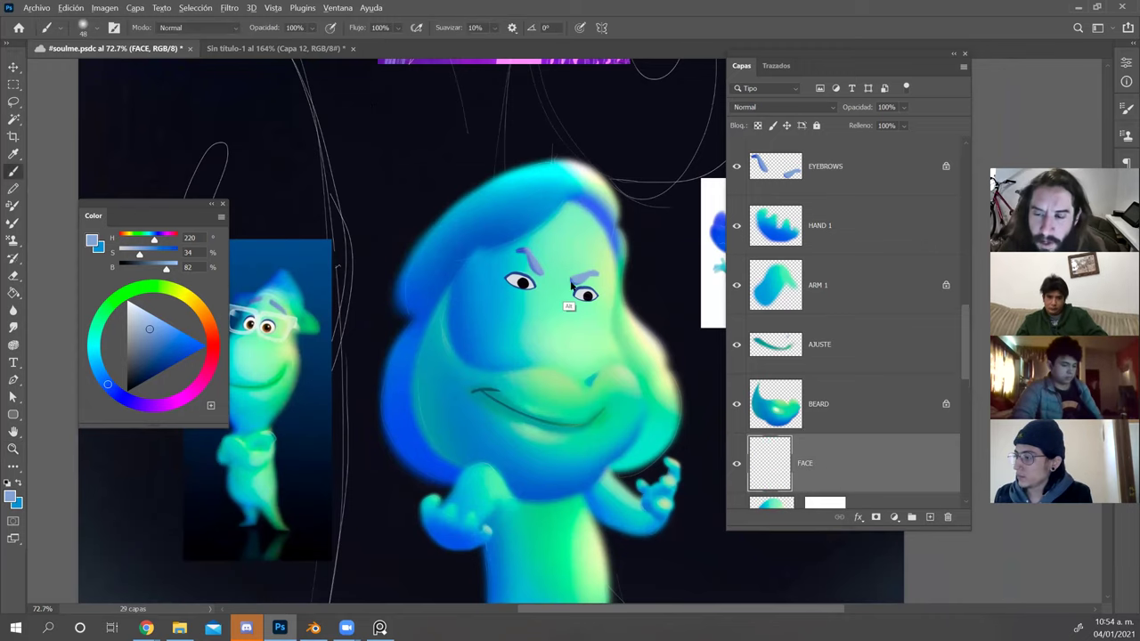
{"action": "left_click_drag", "start_coordinate": [578, 281], "coordinate": [600, 294]}
{"action": "left_click", "coordinate": [609, 285], "text": "alt"}
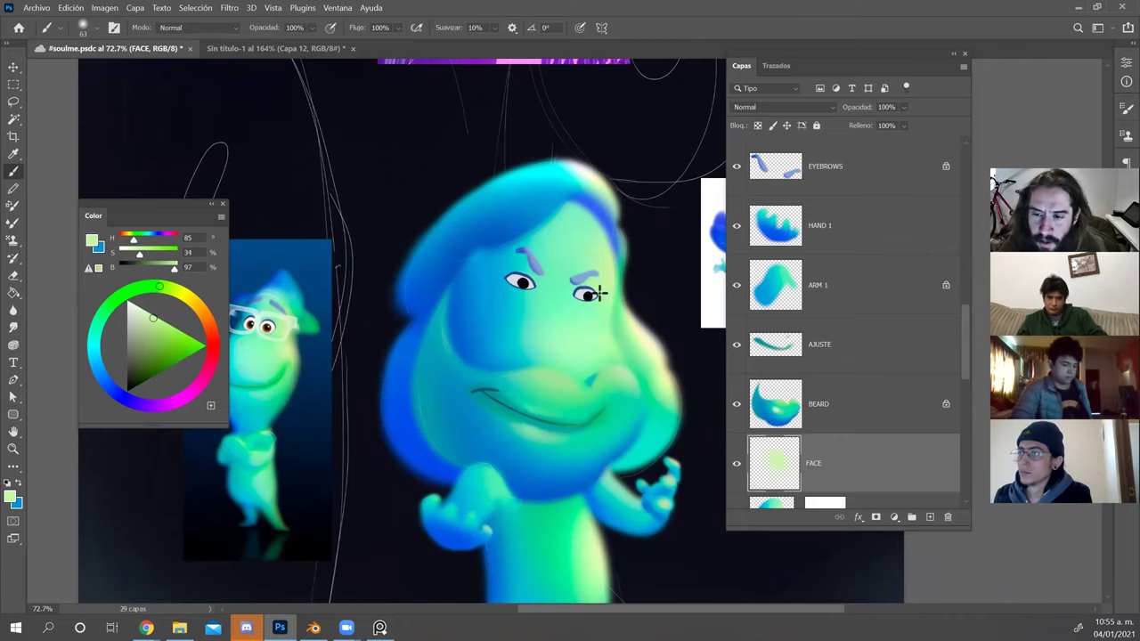
{"action": "mouse_move", "coordinate": [545, 261]}
{"action": "left_mouse_down"}
{"action": "mouse_move", "coordinate": [608, 263]}
{"action": "mouse_move", "coordinate": [595, 275]}
{"action": "left_mouse_up"}
{"action": "left_click", "coordinate": [566, 281], "text": "alt"}
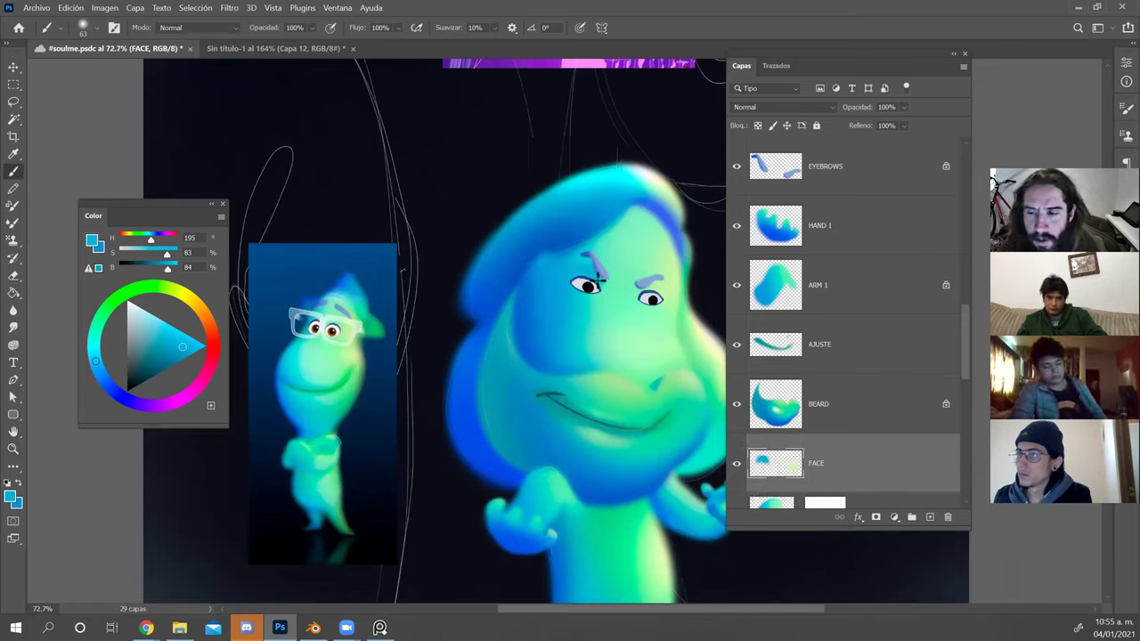
{"action": "key", "text": "ctrl+s"}
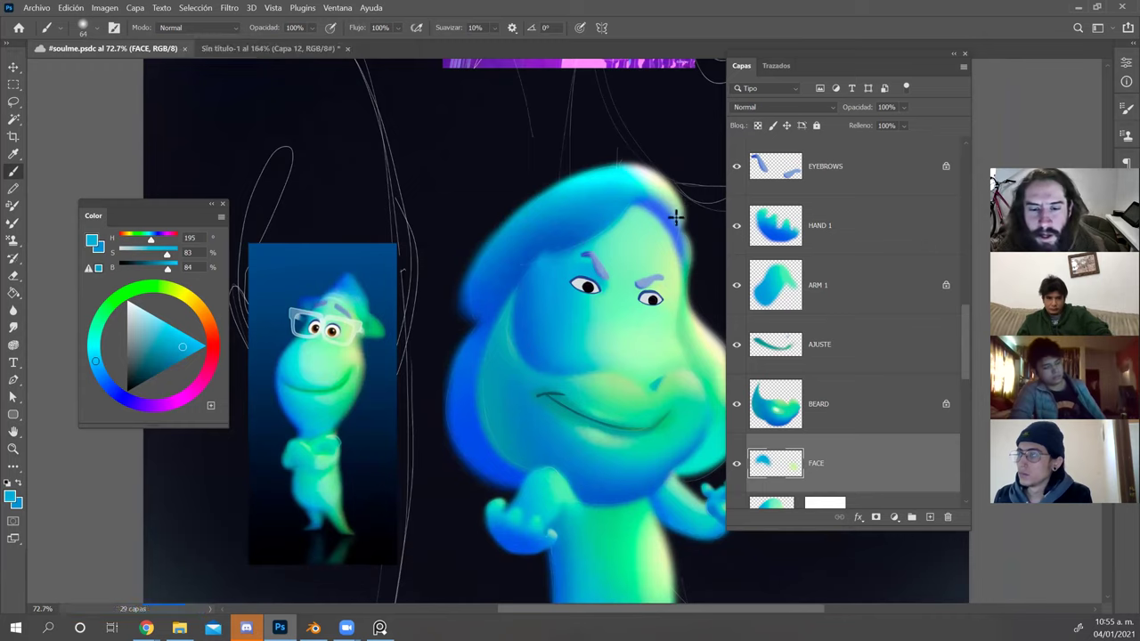
Add soft light green (H 135, S 33, B 95) and pale green (H 86, S 33, B 97) shading around the eyes on the FACE layer.
{"action": "left_click", "coordinate": [603, 312], "text": "alt"}
{"action": "right_click", "coordinate": [613, 301], "text": "alt"}
{"action": "left_click", "coordinate": [625, 278], "text": "alt"}
{"action": "right_click", "coordinate": [623, 280], "text": "alt"}
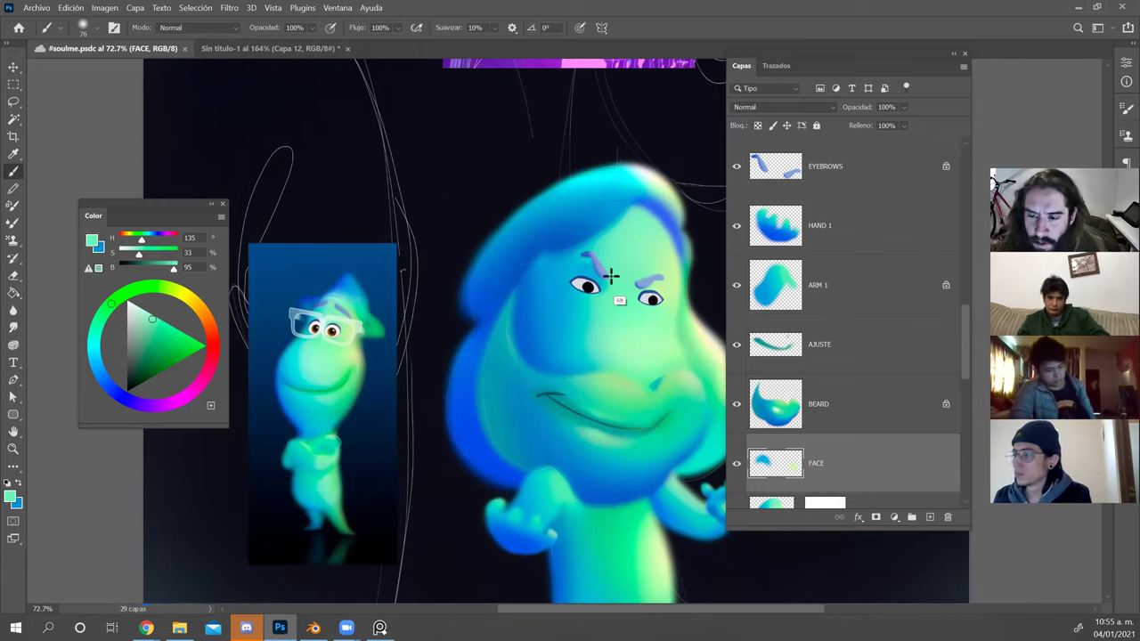
{"action": "left_click", "coordinate": [573, 285]}
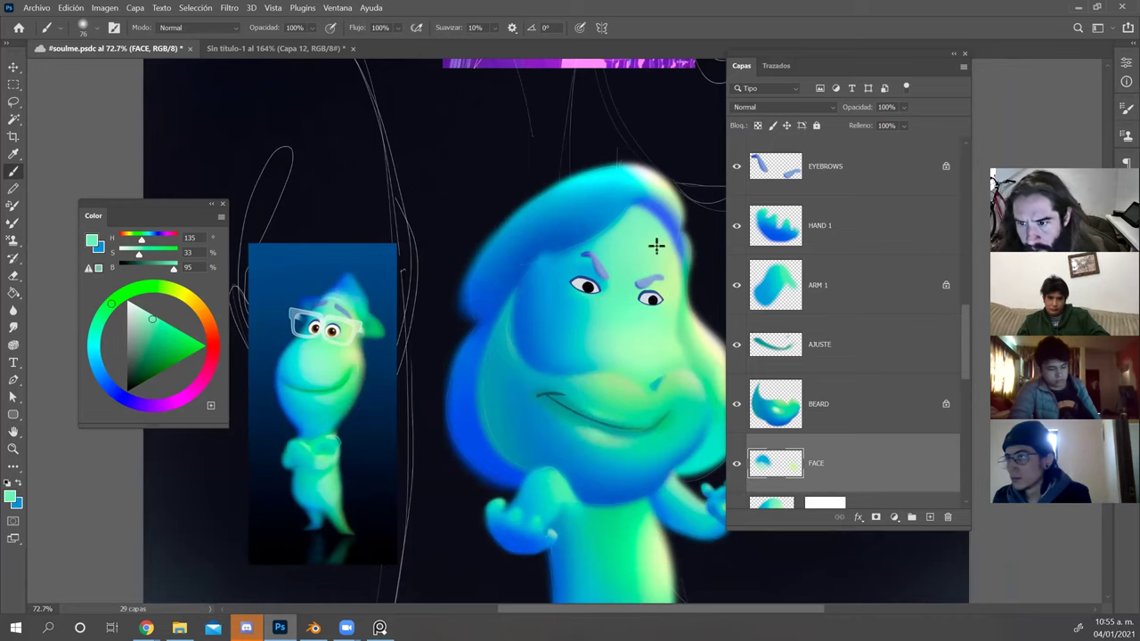
{"action": "left_click", "coordinate": [657, 305], "text": "alt"}
{"action": "left_click", "coordinate": [647, 303]}
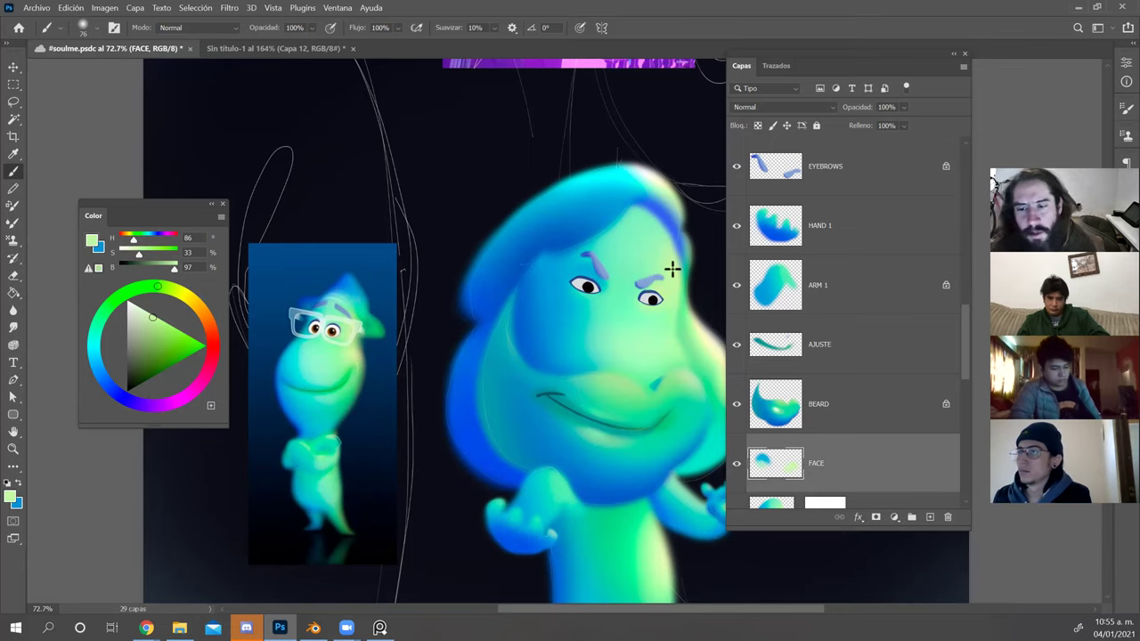
Erase part of the blue outline at the inner corner of the character's eye nearest the nose with a small size 10 eraser.
{"action": "key", "text": "z"}
{"action": "left_click_drag", "start_coordinate": [602, 278], "coordinate": [643, 222]}
{"action": "key", "text": "r"}
{"action": "key", "text": "z"}
{"action": "left_click_drag", "start_coordinate": [636, 250], "coordinate": [667, 255]}
{"action": "key", "text": "v"}
{"action": "left_click", "coordinate": [619, 268]}
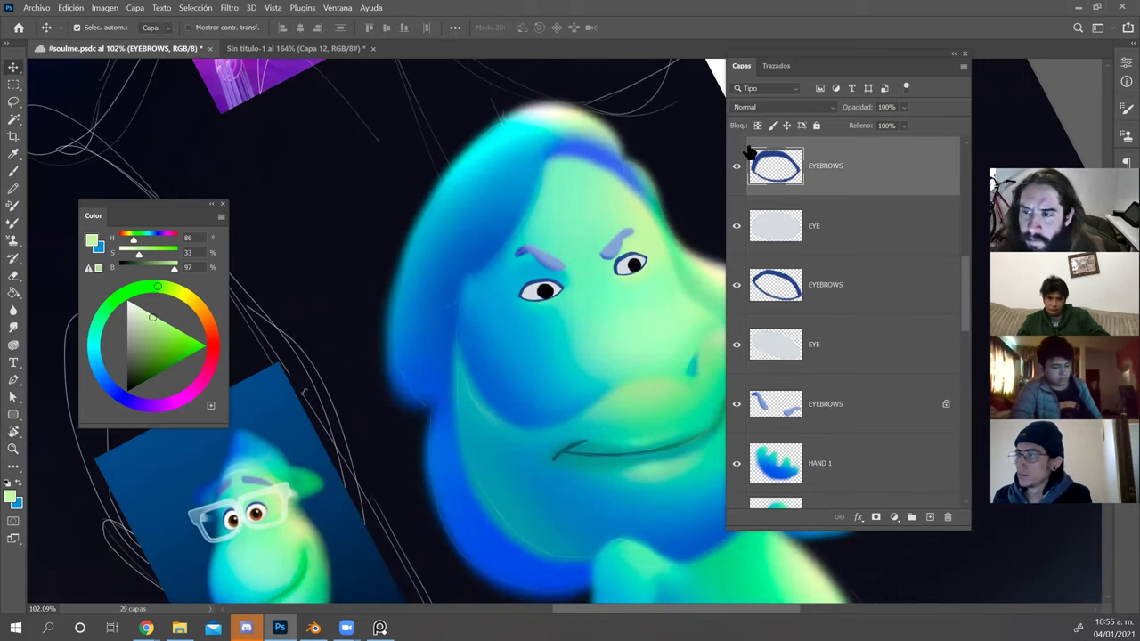
{"action": "key", "text": "e"}
{"action": "right_click", "coordinate": [615, 268], "text": "alt"}
{"action": "left_click_drag", "start_coordinate": [586, 265], "coordinate": [588, 265]}
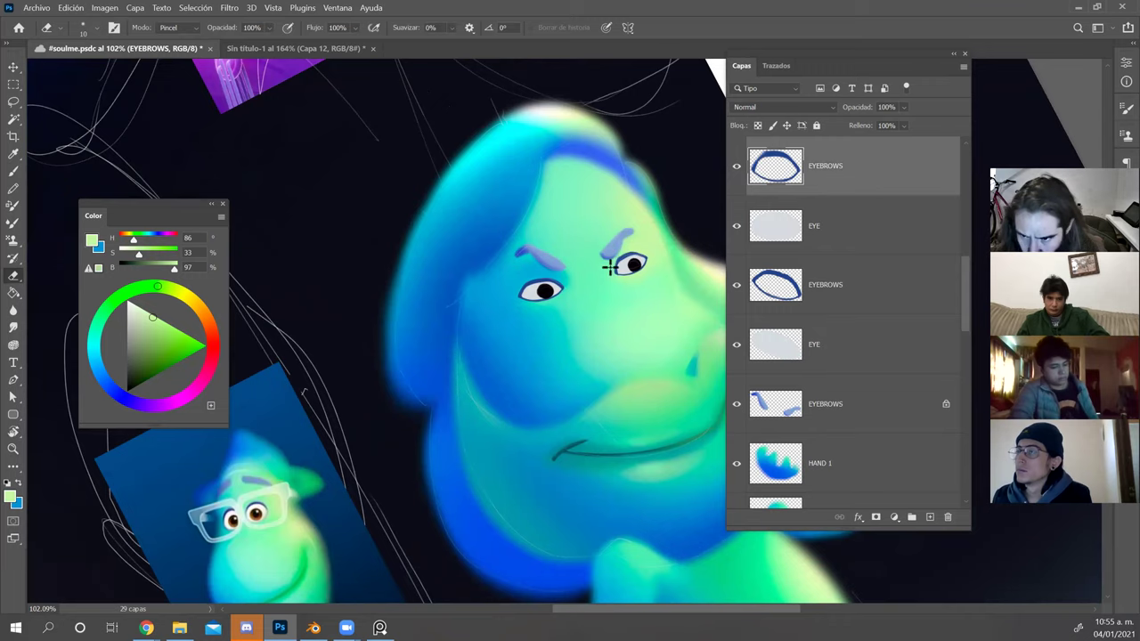
{"action": "key", "text": "Escape"}
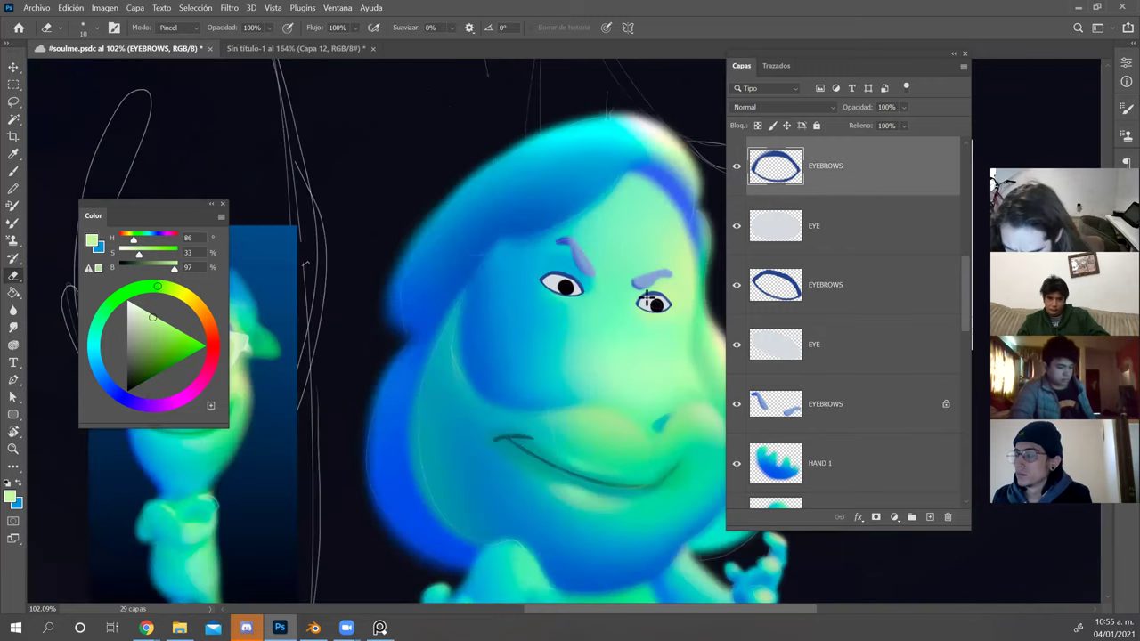
Lock the transparent pixels of the topmost eye-outline EYEBROWS layer and sample dark blue (H 214, S 60, B 44) from the reference character's eye.
{"action": "key", "text": "z"}
{"action": "left_click_drag", "start_coordinate": [682, 285], "coordinate": [691, 266]}
{"action": "left_click", "coordinate": [757, 127]}
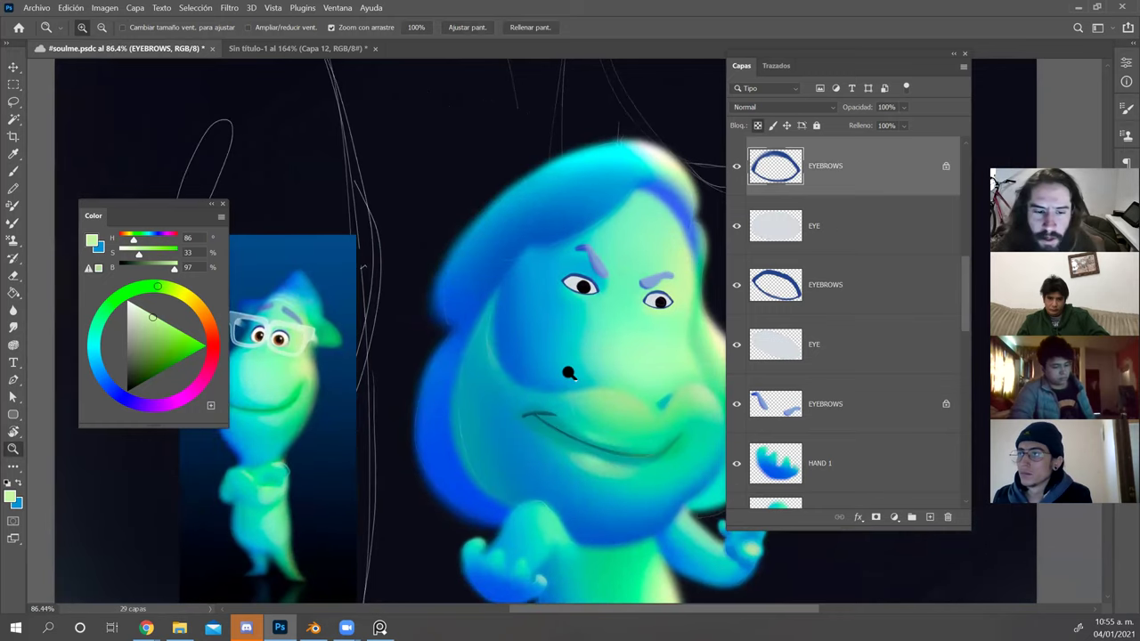
{"action": "left_click_drag", "start_coordinate": [279, 337], "coordinate": [298, 339]}
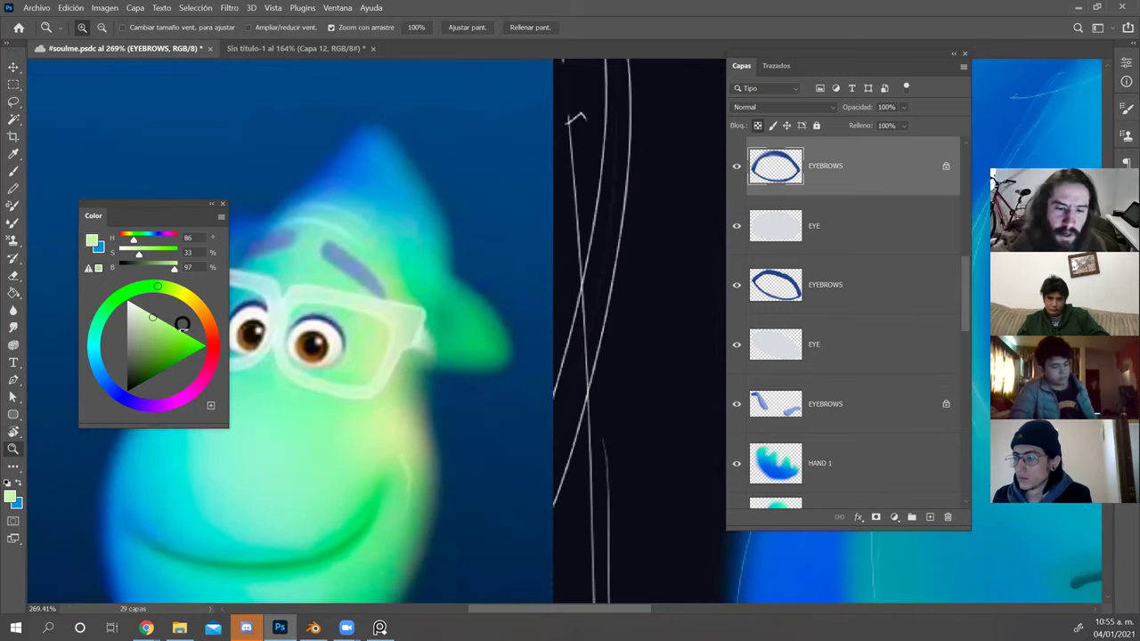
{"action": "key", "text": "b"}
{"action": "left_click", "coordinate": [318, 316], "text": "alt"}
{"action": "scroll", "coordinate": [522, 331], "scroll_direction": "down", "scroll_amount": 3}
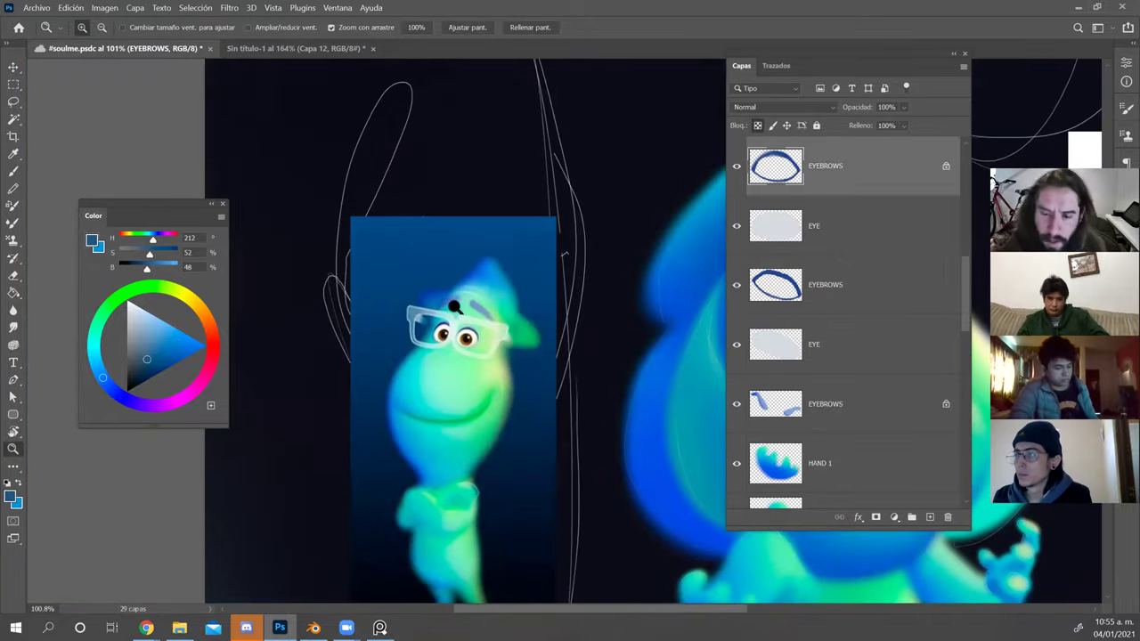
{"action": "scroll", "coordinate": [494, 376], "scroll_direction": "up", "scroll_amount": 5}
{"action": "left_click", "coordinate": [496, 362], "text": "alt"}
Darken the upper outline of the far eye on its EYEBROWS layer with the sampled dark blue, using a size 10 brush.
{"action": "key", "text": "z"}
{"action": "left_click_drag", "start_coordinate": [589, 362], "coordinate": [550, 382]}
{"action": "left_click_drag", "start_coordinate": [550, 381], "coordinate": [26, 258]}
{"action": "key", "text": "r"}
{"action": "left_click_drag", "start_coordinate": [486, 362], "coordinate": [717, 204]}
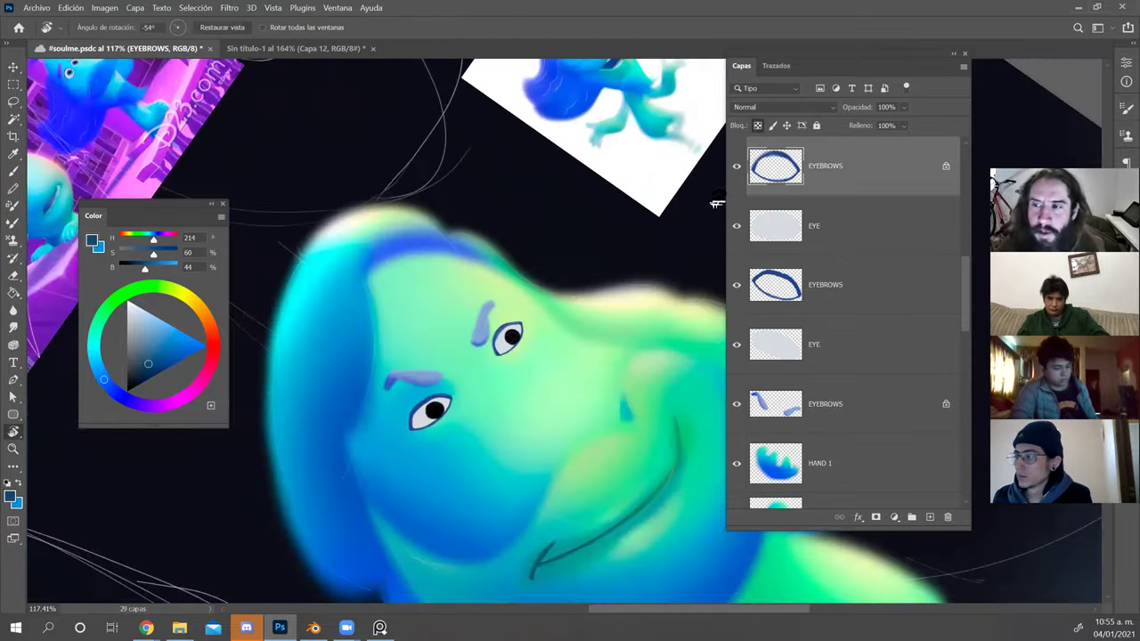
{"action": "left_click", "coordinate": [758, 127]}
{"action": "key", "text": "z"}
{"action": "mouse_move", "coordinate": [491, 336]}
{"action": "left_mouse_down"}
{"action": "mouse_move", "coordinate": [656, 336]}
{"action": "mouse_move", "coordinate": [454, 339]}
{"action": "mouse_move", "coordinate": [496, 347]}
{"action": "mouse_move", "coordinate": [513, 382]}
{"action": "left_mouse_up"}
{"action": "key", "text": "b"}
{"action": "key", "text": "ctrl+z"}
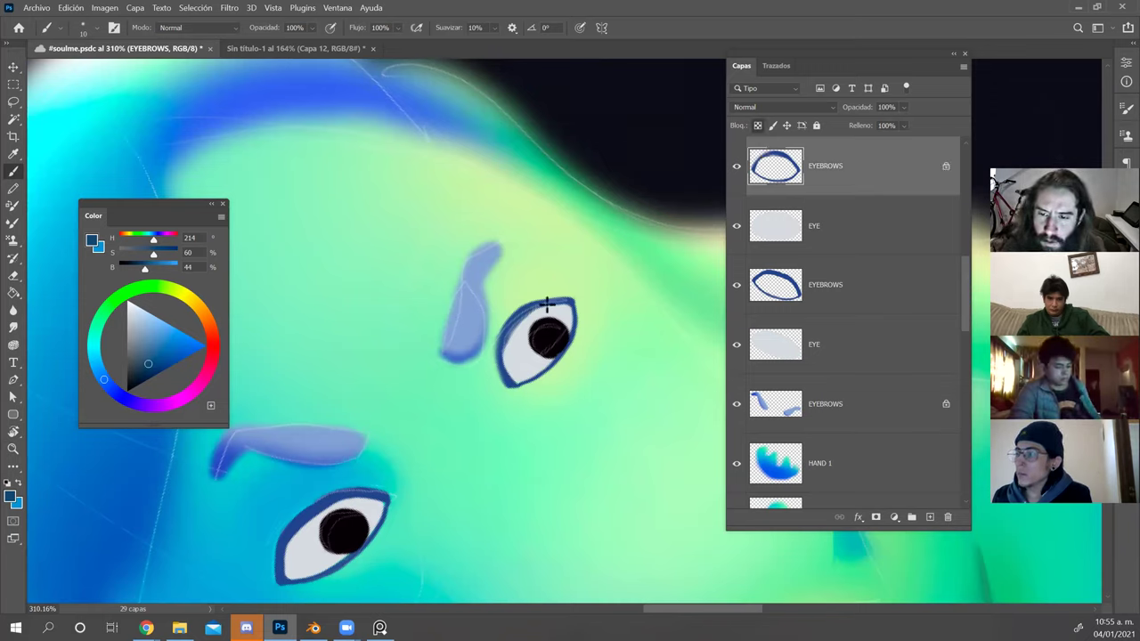
Lock the transparent pixels of the other eye's EYEBROWS outline layer and darken its upper outline with the same dark blue.
{"action": "left_click_drag", "start_coordinate": [502, 367], "coordinate": [710, 229]}
{"action": "key", "text": "c"}
{"action": "key", "text": "v"}
{"action": "left_click", "coordinate": [573, 338]}
{"action": "left_click", "coordinate": [759, 127]}
{"action": "key", "text": "r"}
{"action": "mouse_move", "coordinate": [666, 326]}
{"action": "left_mouse_down"}
{"action": "mouse_move", "coordinate": [634, 196]}
{"action": "mouse_move", "coordinate": [580, 197]}
{"action": "left_mouse_up"}
{"action": "key", "text": "b"}
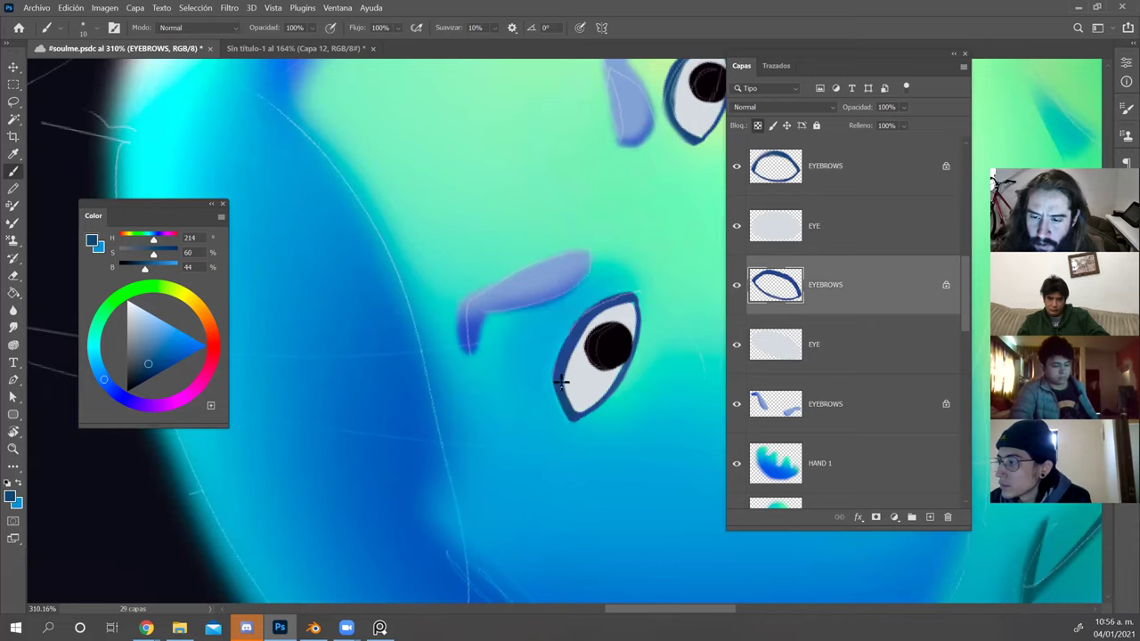
{"action": "key", "text": "Escape"}
{"action": "key", "text": "z"}
{"action": "left_click_drag", "start_coordinate": [677, 401], "coordinate": [630, 359]}
Move PUPILAS below the topmost EYEBROWS outline layer, bring the two EYE layers together and merge them.
{"action": "key", "text": "v"}
{"action": "left_click_drag", "start_coordinate": [605, 311], "coordinate": [635, 267]}
{"action": "left_click", "coordinate": [633, 287]}
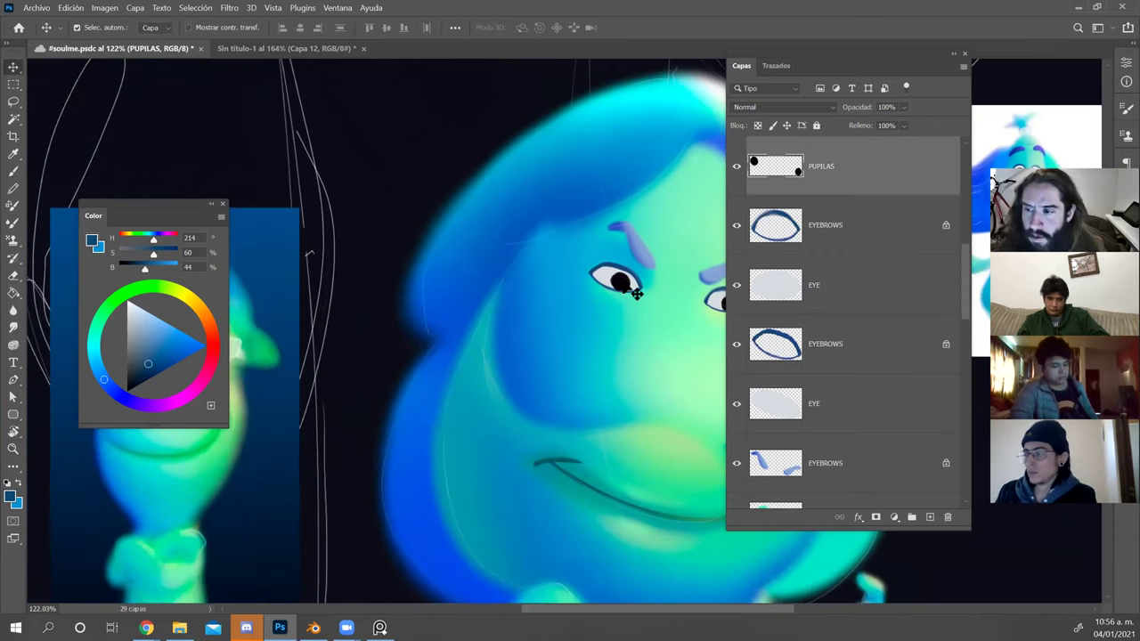
{"action": "left_click_drag", "start_coordinate": [871, 178], "coordinate": [860, 239]}
{"action": "left_click_drag", "start_coordinate": [853, 390], "coordinate": [846, 301]}
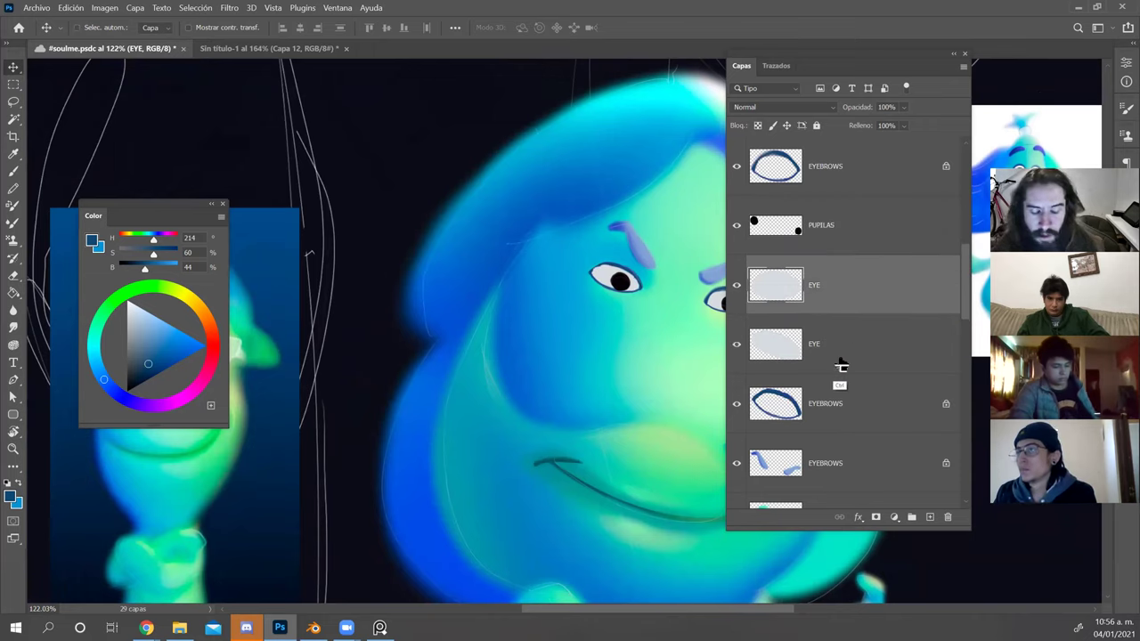
{"action": "key", "text": "ctrl+e"}
Move the second eye-outline EYEBROWS layer above PUPILAS and merge it with the other eye-outline layer.
{"action": "left_click_drag", "start_coordinate": [846, 349], "coordinate": [840, 218]}
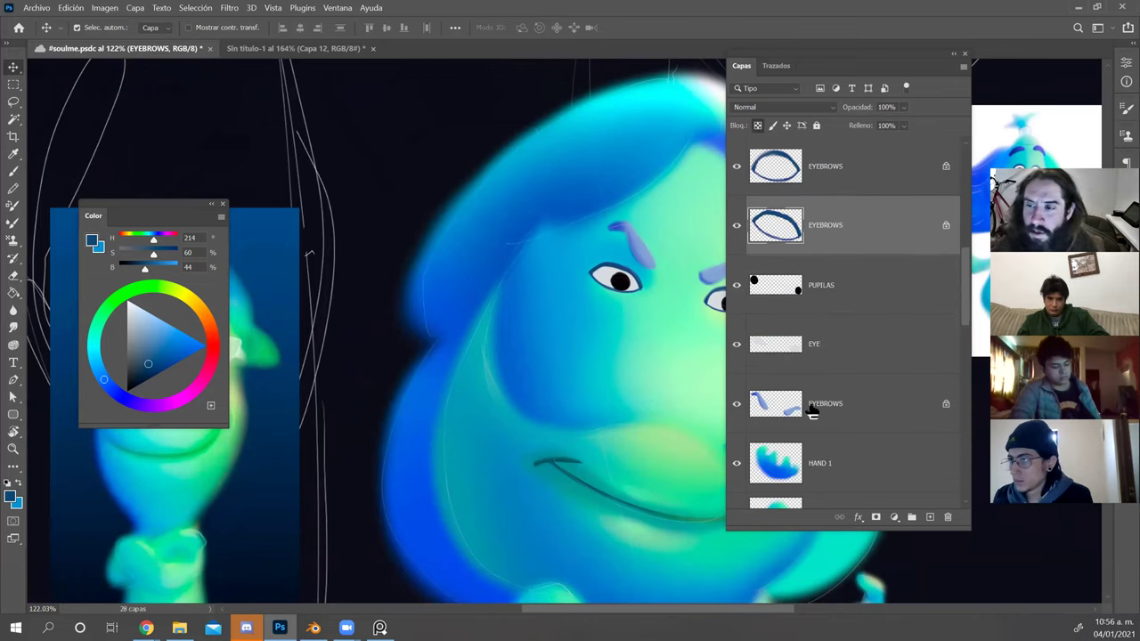
{"action": "left_click", "coordinate": [829, 178]}
{"action": "key", "text": "ctrl+e"}
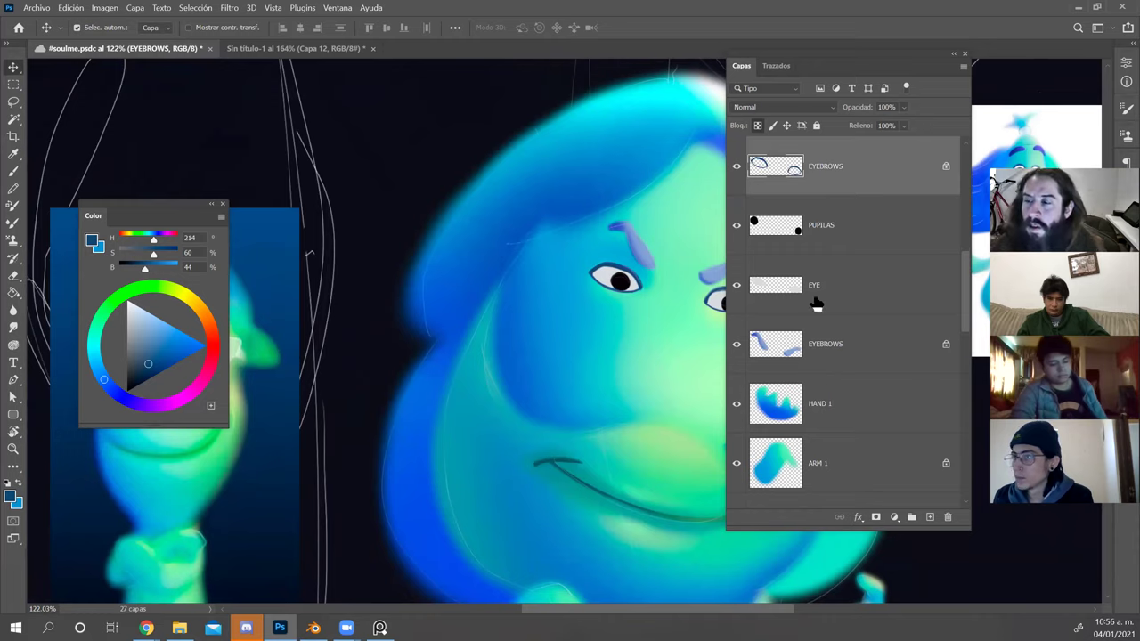
Clip PUPILAS to the EYE layer and reshape both pupils with sampled black (H 293, S 67, B 5).
{"action": "left_click", "coordinate": [846, 254], "text": "alt"}
{"action": "left_click", "coordinate": [636, 294]}
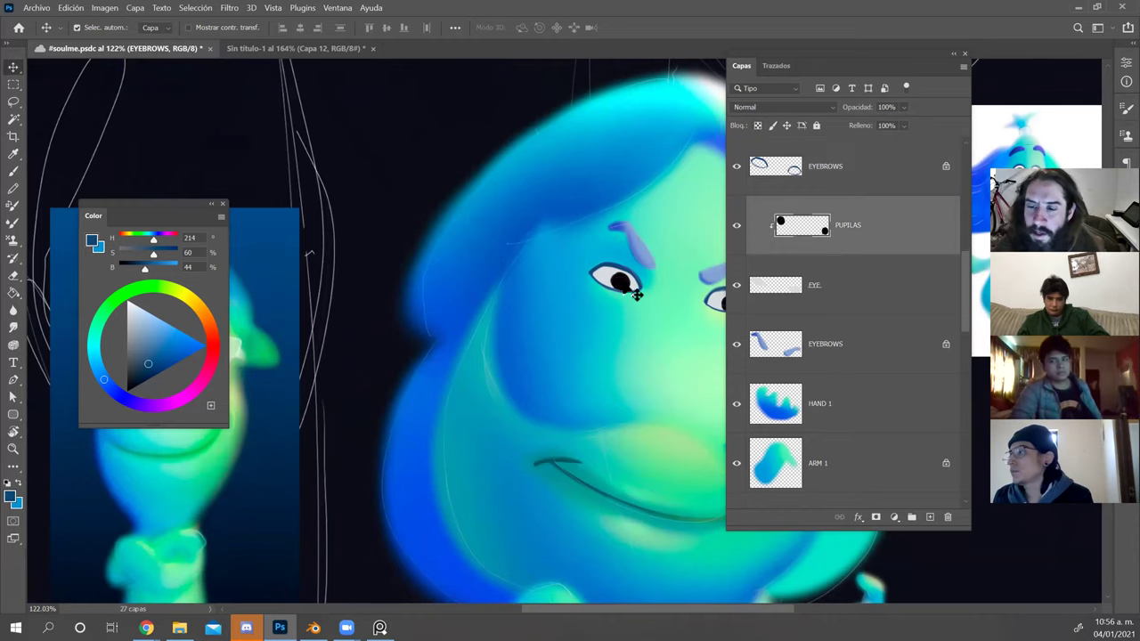
{"action": "left_click_drag", "start_coordinate": [701, 297], "coordinate": [674, 299]}
{"action": "key", "text": "b"}
{"action": "left_click", "coordinate": [598, 285], "text": "alt"}
{"action": "left_click_drag", "start_coordinate": [598, 283], "coordinate": [599, 286]}
{"action": "mouse_move", "coordinate": [701, 304]}
{"action": "left_mouse_down"}
{"action": "mouse_move", "coordinate": [662, 300]}
{"action": "mouse_move", "coordinate": [667, 203]}
{"action": "left_mouse_up"}
{"action": "key", "text": "z"}
{"action": "left_click_drag", "start_coordinate": [698, 247], "coordinate": [614, 232]}
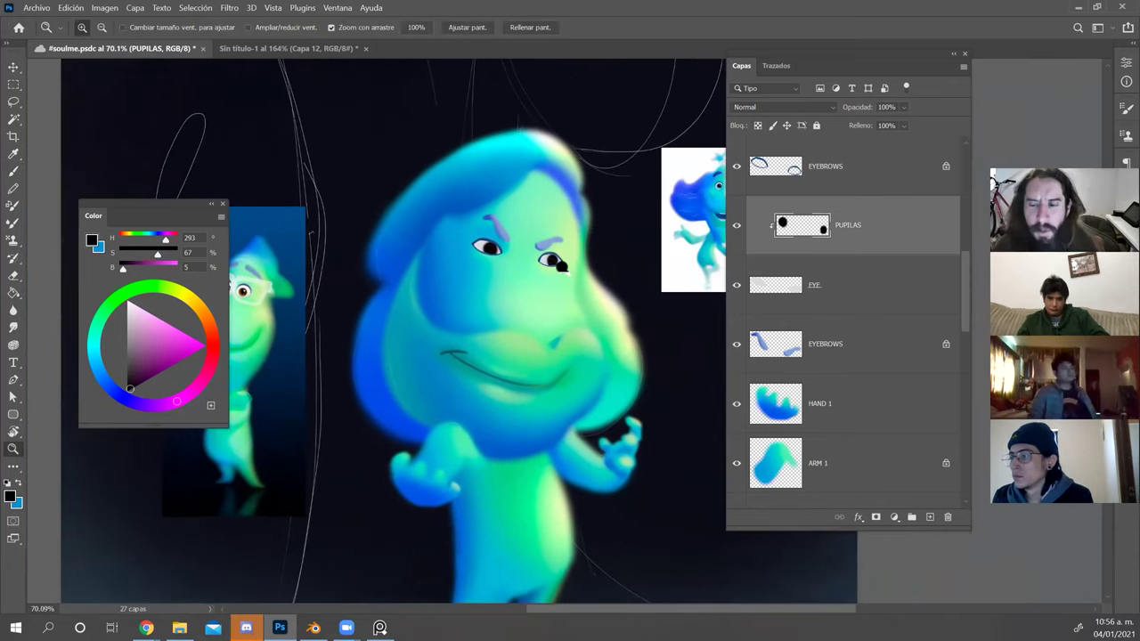
Unlock the eye-outline EYEBROWS layer and refine the far eye's outline in dark blue (H 219, S 62, B 47) with a size 5 Hard Round Pressure Size brush.
{"action": "mouse_move", "coordinate": [568, 247]}
{"action": "left_mouse_down"}
{"action": "mouse_move", "coordinate": [588, 271]}
{"action": "mouse_move", "coordinate": [585, 314]}
{"action": "mouse_move", "coordinate": [597, 300]}
{"action": "left_mouse_up"}
{"action": "key", "text": "e"}
{"action": "key", "text": "alt+bracketright"}
{"action": "left_click", "coordinate": [757, 126]}
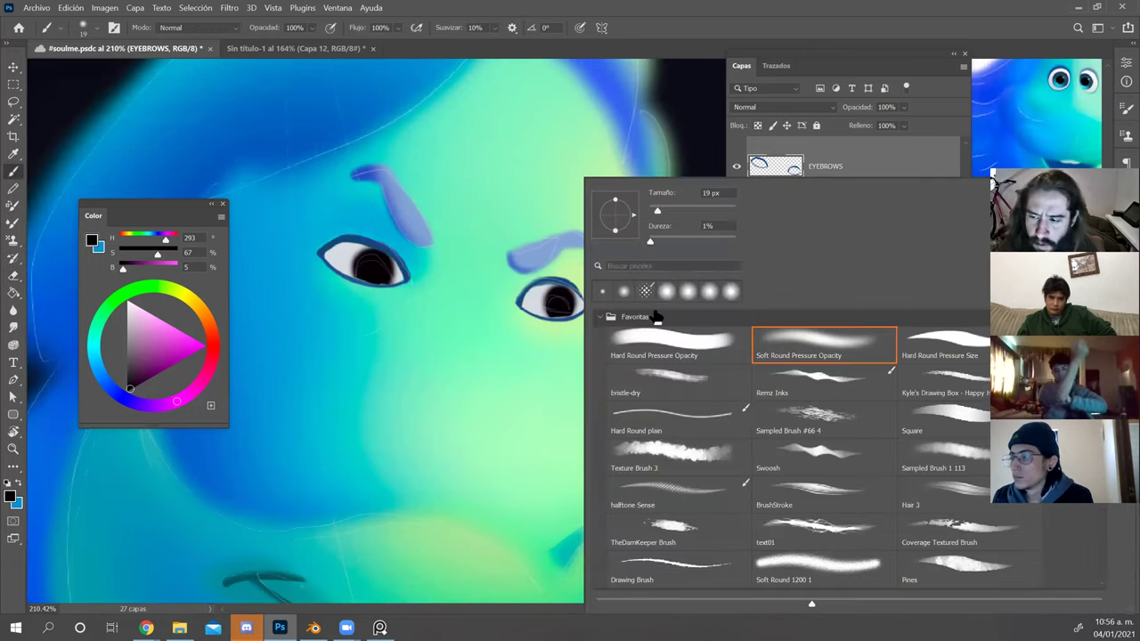
{"action": "double_click", "coordinate": [927, 337]}
{"action": "left_click", "coordinate": [564, 280], "text": "alt"}
{"action": "right_click", "coordinate": [577, 294], "text": "alt"}
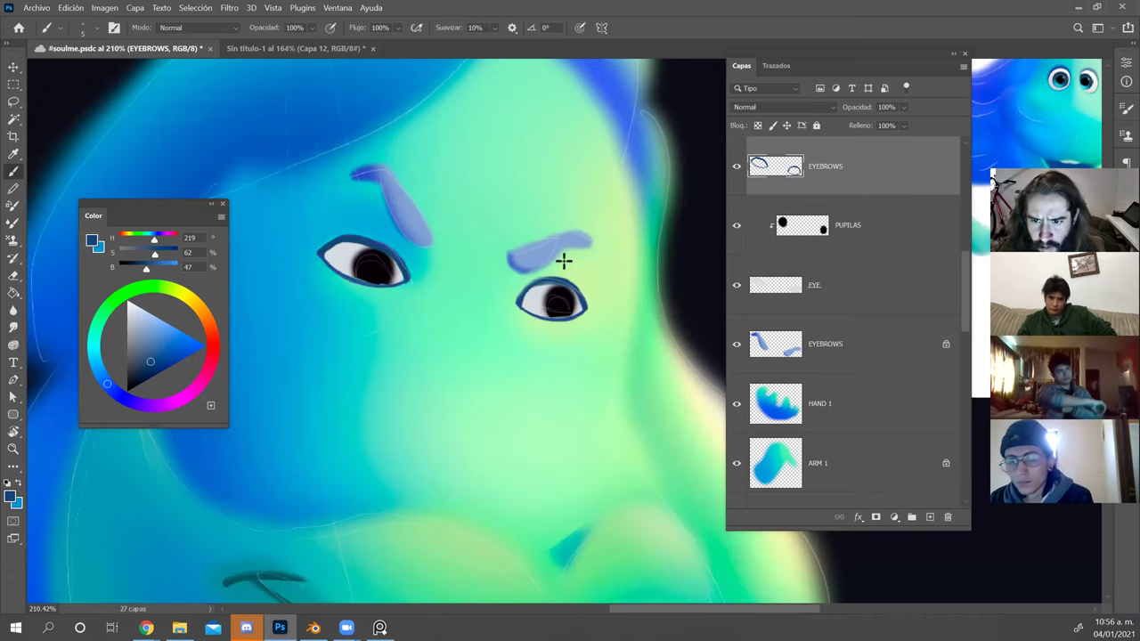
{"action": "left_click_drag", "start_coordinate": [599, 288], "coordinate": [576, 283]}
Trim the pupil edges on PUPILAS with a size 5 eraser and save the document.
{"action": "left_click", "coordinate": [574, 301], "text": "ctrl"}
{"action": "key", "text": "e"}
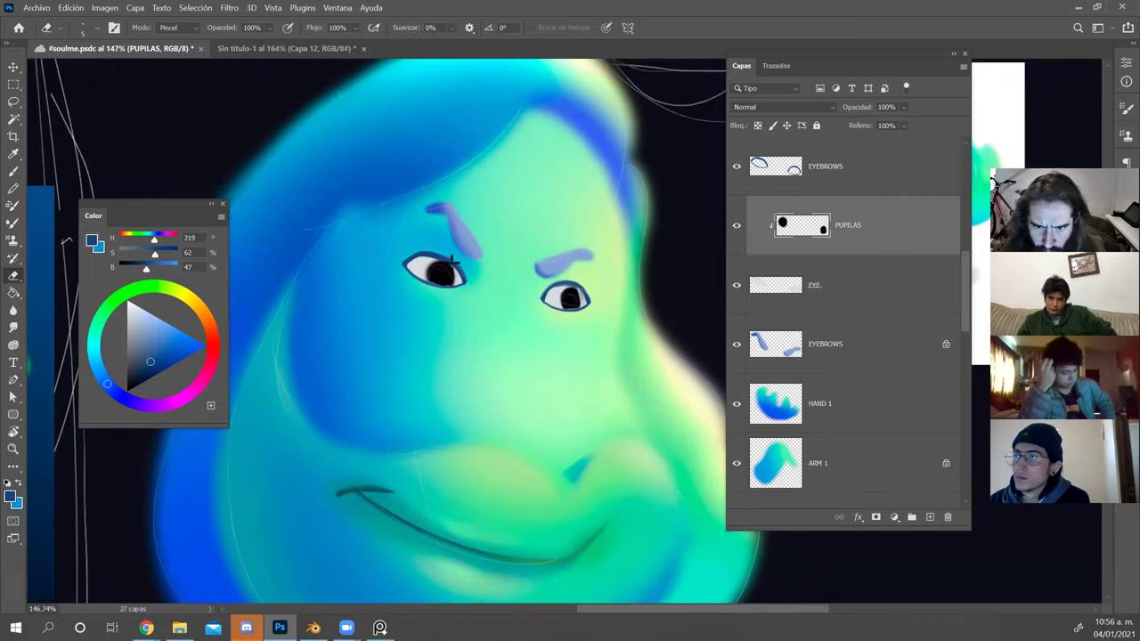
{"action": "mouse_move", "coordinate": [611, 240]}
{"action": "left_mouse_down"}
{"action": "mouse_move", "coordinate": [591, 247]}
{"action": "mouse_move", "coordinate": [603, 311]}
{"action": "left_mouse_up"}
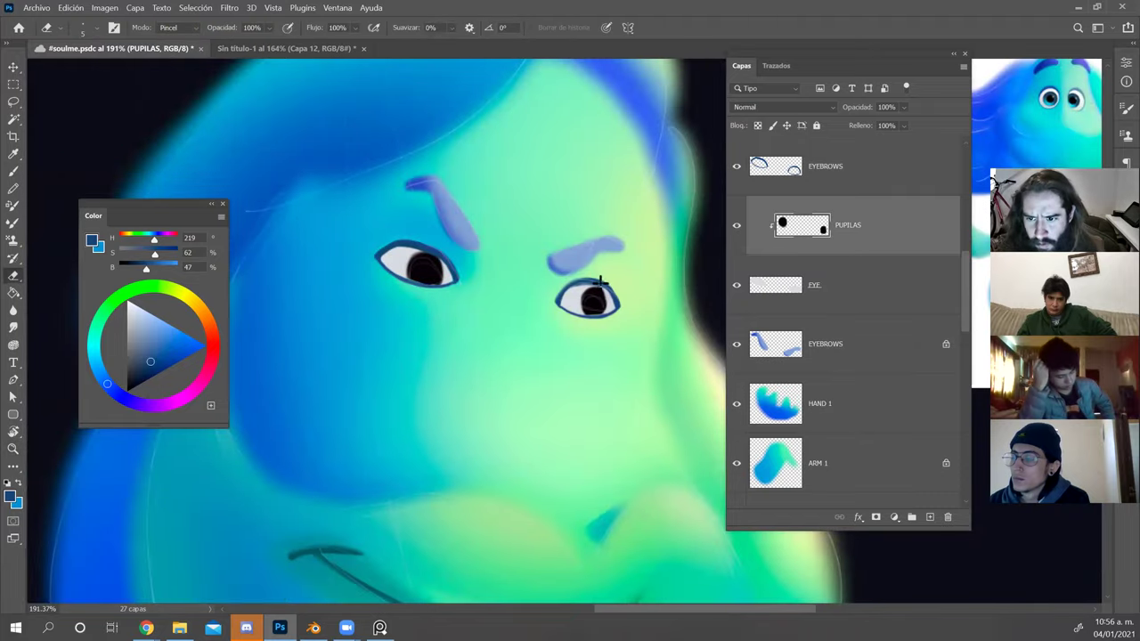
{"action": "key", "text": "z"}
{"action": "mouse_move", "coordinate": [619, 261]}
{"action": "left_mouse_down"}
{"action": "mouse_move", "coordinate": [573, 240]}
{"action": "mouse_move", "coordinate": [632, 306]}
{"action": "left_mouse_up"}
{"action": "key", "text": "ctrl+s"}
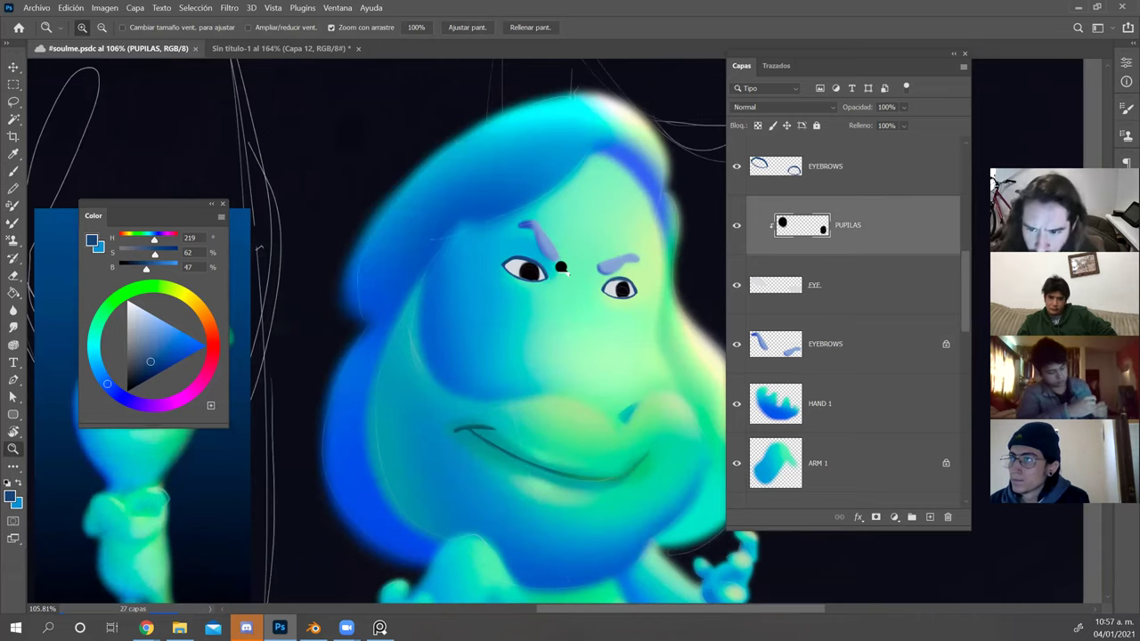
Lock the transparent pixels of the eye-outline EYEBROWS layer and sample light grey (H 207, S 4, B 87) from the eye white.
{"action": "scroll", "coordinate": [570, 274], "scroll_direction": "up", "scroll_amount": 2}
{"action": "scroll", "coordinate": [587, 281], "scroll_direction": "up", "scroll_amount": 1}
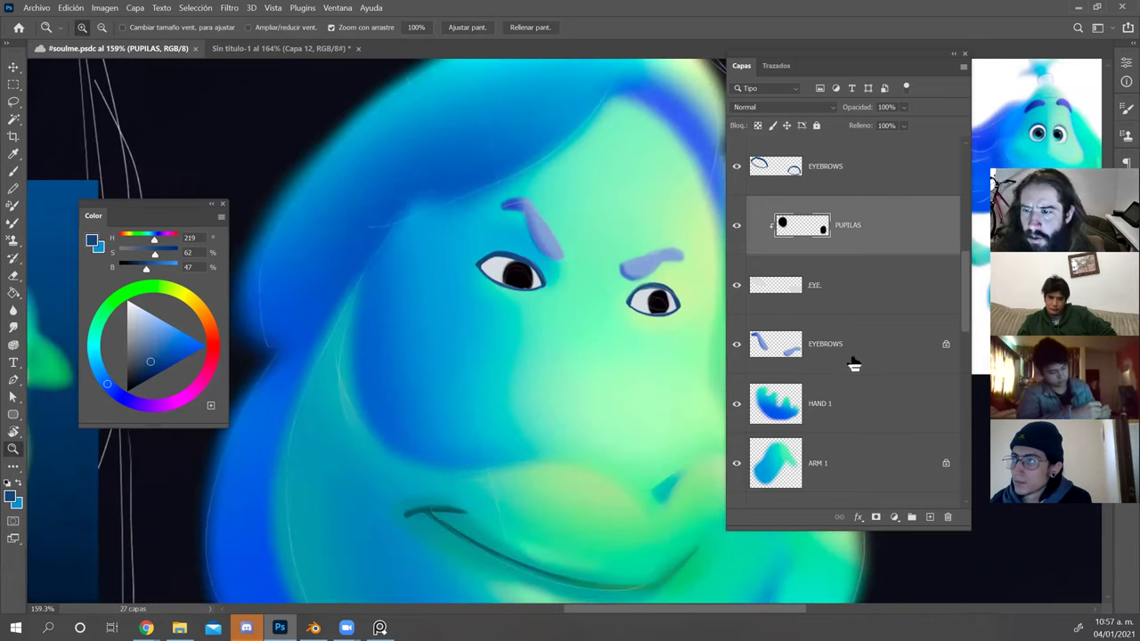
{"action": "left_click_drag", "start_coordinate": [965, 315], "coordinate": [952, 258]}
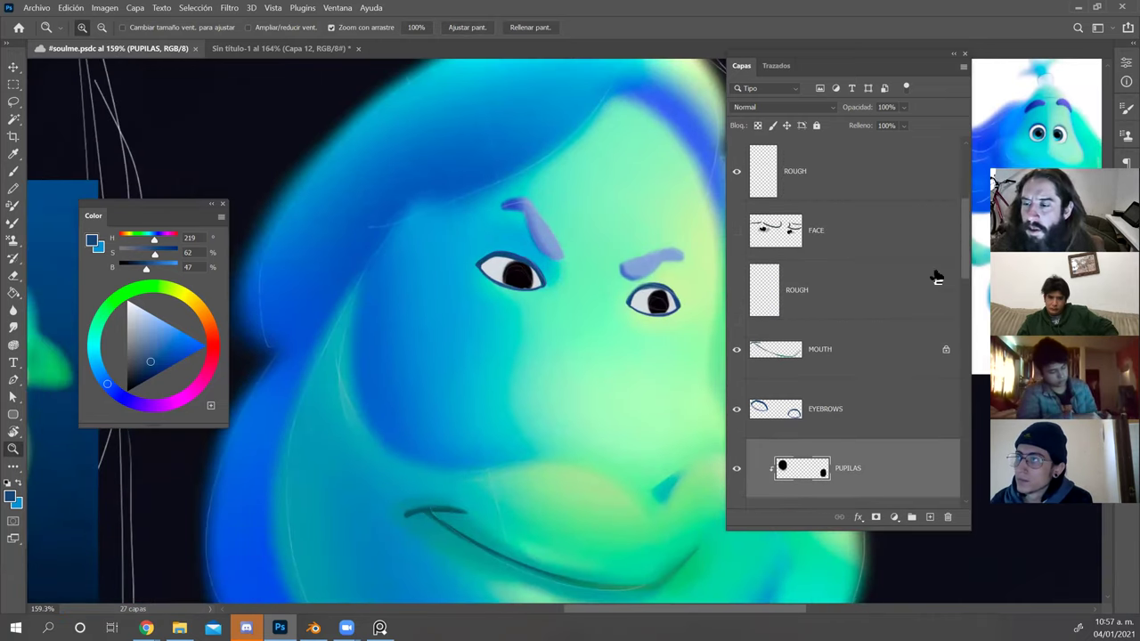
{"action": "left_click_drag", "start_coordinate": [959, 345], "coordinate": [751, 254]}
{"action": "left_click_drag", "start_coordinate": [684, 276], "coordinate": [577, 319]}
{"action": "mouse_move", "coordinate": [302, 321]}
{"action": "left_mouse_down"}
{"action": "mouse_move", "coordinate": [336, 322]}
{"action": "mouse_move", "coordinate": [316, 326]}
{"action": "left_mouse_up"}
{"action": "left_click_drag", "start_coordinate": [664, 352], "coordinate": [623, 372]}
{"action": "key", "text": "v"}
{"action": "left_click_drag", "start_coordinate": [563, 290], "coordinate": [579, 308]}
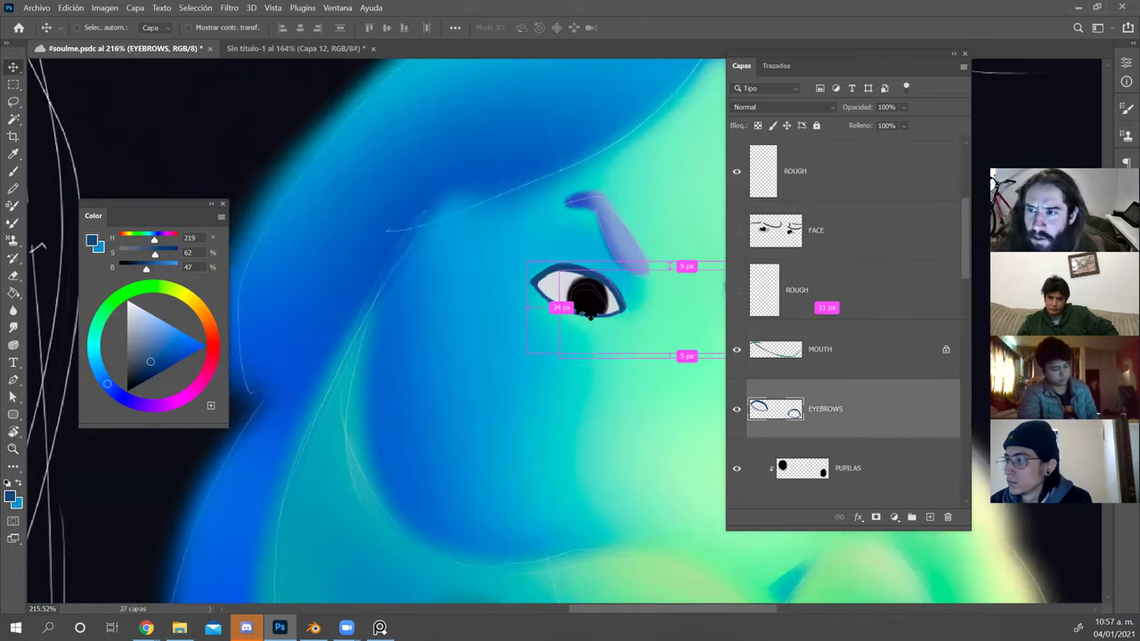
{"action": "key", "text": "b"}
{"action": "key", "text": "slash"}
{"action": "left_click", "coordinate": [552, 299], "text": "alt"}
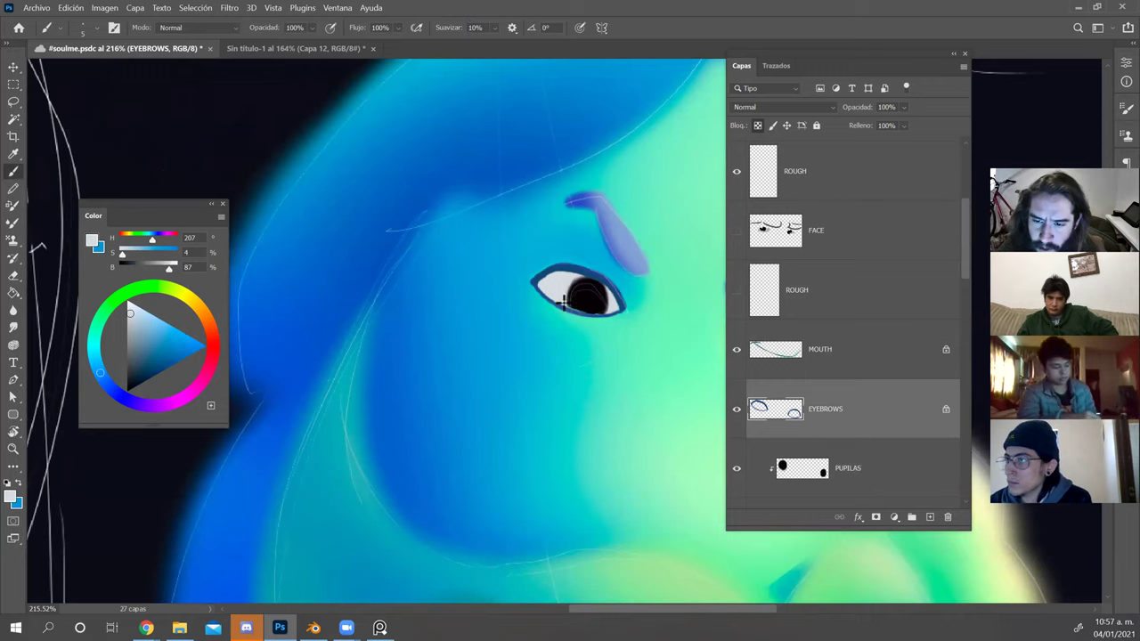
Paint over the lower outlines of both eyes on the EYEBROWS layer with light grey, using a size 10 brush.
{"action": "key", "text": "z"}
{"action": "left_click_drag", "start_coordinate": [647, 349], "coordinate": [611, 349]}
{"action": "mouse_move", "coordinate": [282, 383]}
{"action": "left_mouse_down"}
{"action": "mouse_move", "coordinate": [312, 380]}
{"action": "mouse_move", "coordinate": [292, 383]}
{"action": "left_mouse_up"}
{"action": "left_click_drag", "start_coordinate": [695, 356], "coordinate": [616, 389]}
{"action": "key", "text": "r"}
{"action": "left_click_drag", "start_coordinate": [682, 348], "coordinate": [648, 423]}
{"action": "key", "text": "b"}
{"action": "right_click", "coordinate": [581, 379], "text": "alt"}
{"action": "left_click_drag", "start_coordinate": [580, 379], "coordinate": [588, 380]}
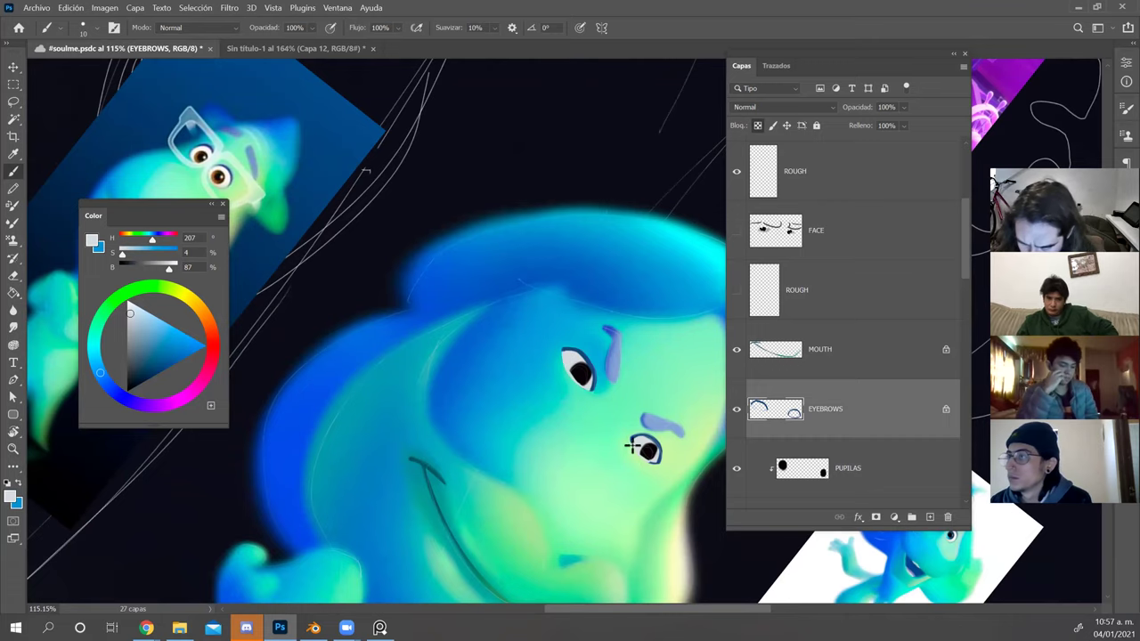
{"action": "key", "text": "Escape"}
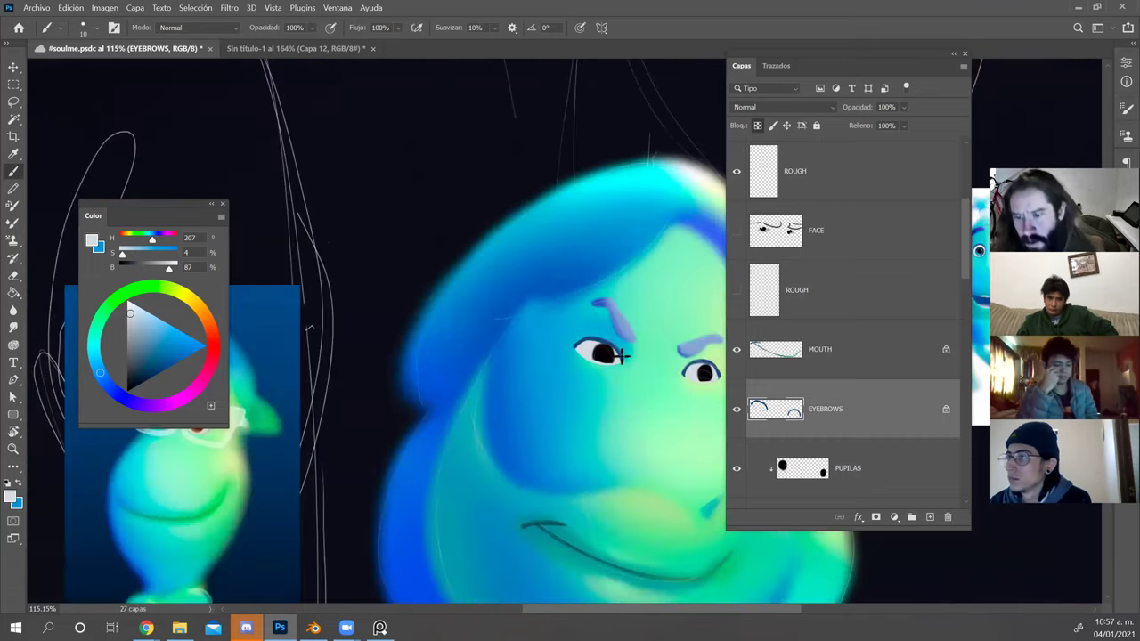
{"action": "left_click_drag", "start_coordinate": [674, 330], "coordinate": [655, 322]}
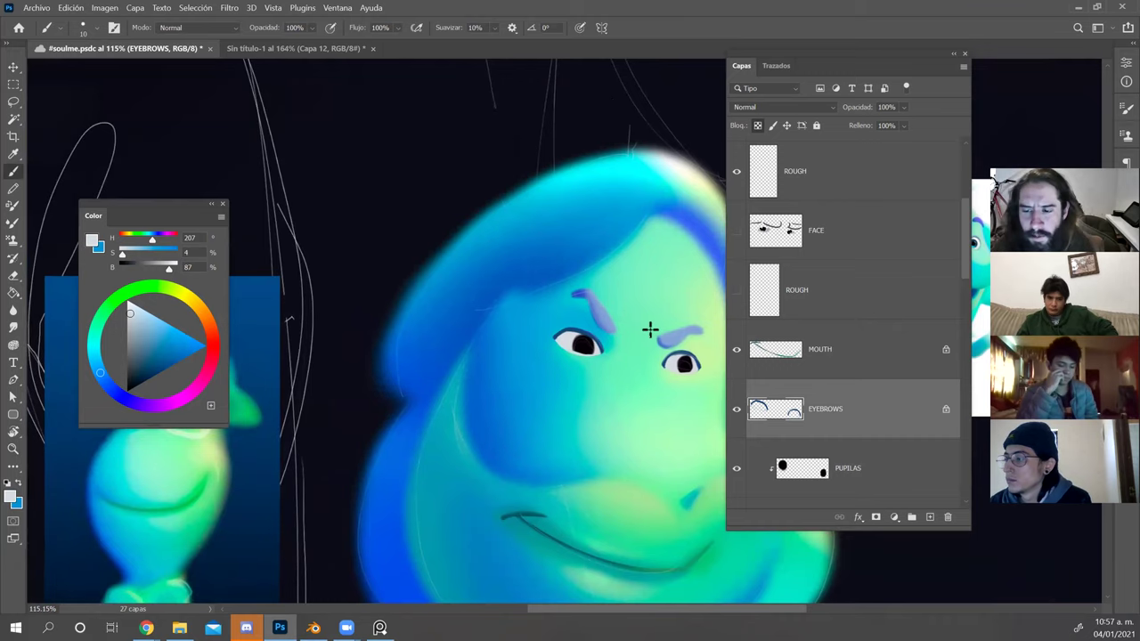
Unlock the eye-outline EYEBROWS layer's transparent pixels and clean up the outlines with a size 5 eraser.
{"action": "left_click", "coordinate": [758, 125]}
{"action": "key", "text": "r"}
{"action": "left_click_drag", "start_coordinate": [663, 337], "coordinate": [640, 393]}
{"action": "key", "text": "e"}
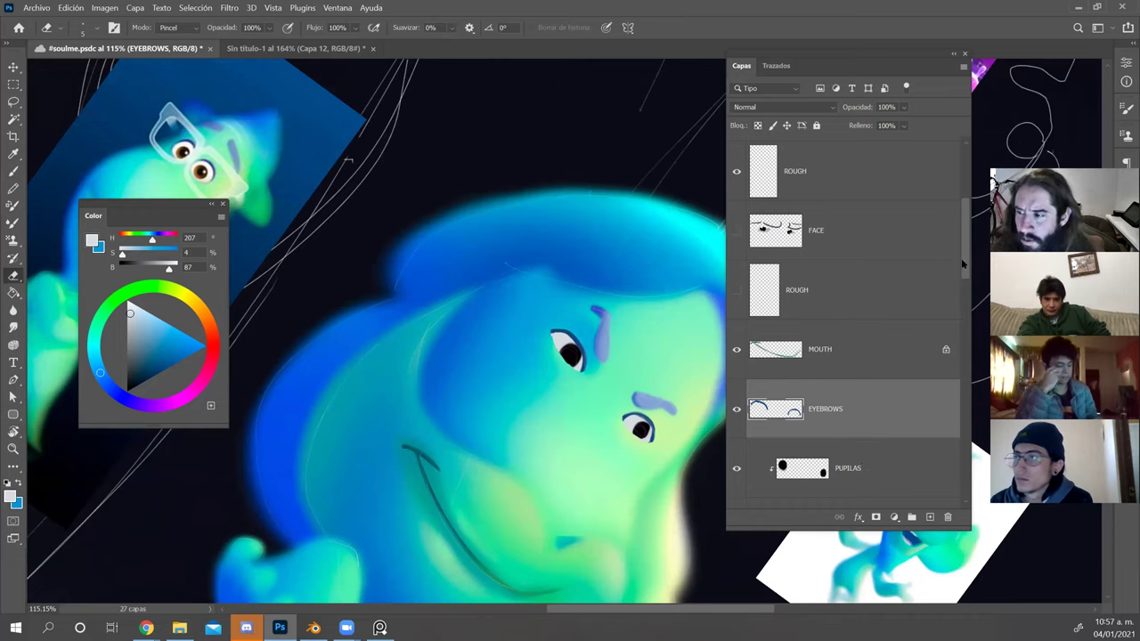
Touch up the eye whites on the EYE layer with light grey, using a size 5 brush.
{"action": "scroll", "coordinate": [953, 294], "scroll_direction": "down", "scroll_amount": 2}
{"action": "left_click", "coordinate": [868, 432]}
{"action": "key", "text": "b"}
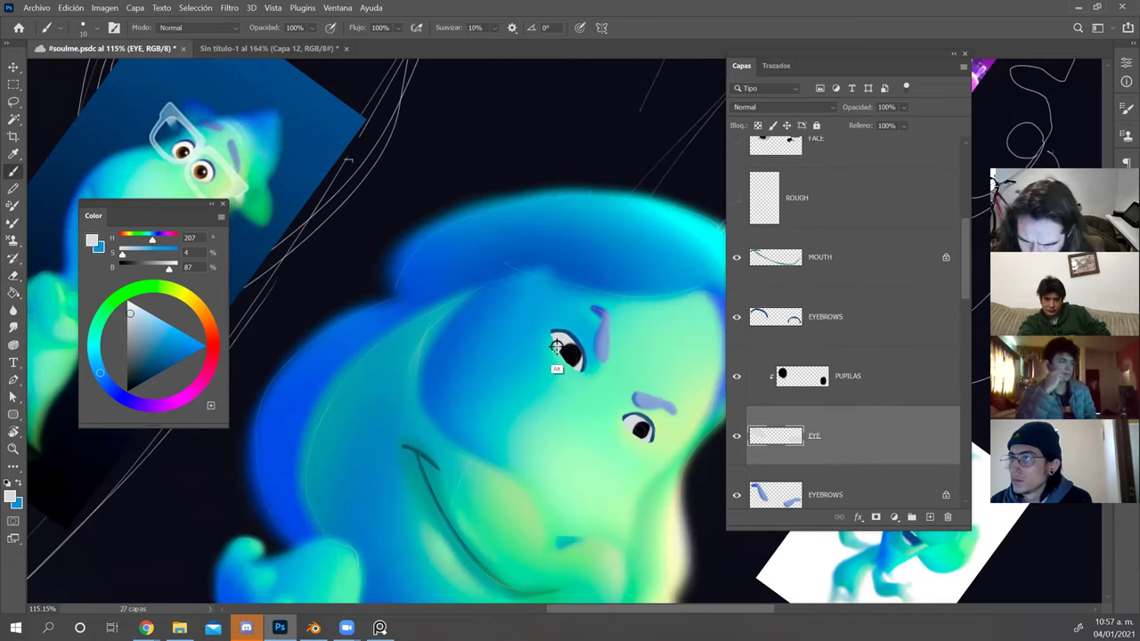
{"action": "right_click", "coordinate": [556, 346], "text": "alt"}
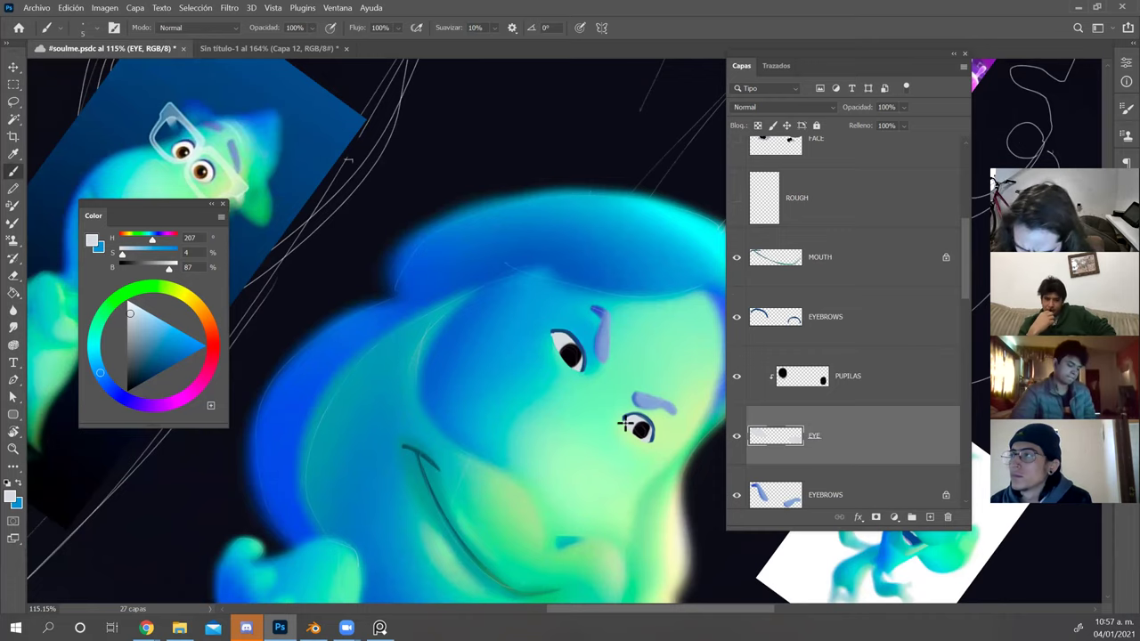
{"action": "key", "text": "Escape"}
{"action": "key", "text": "z"}
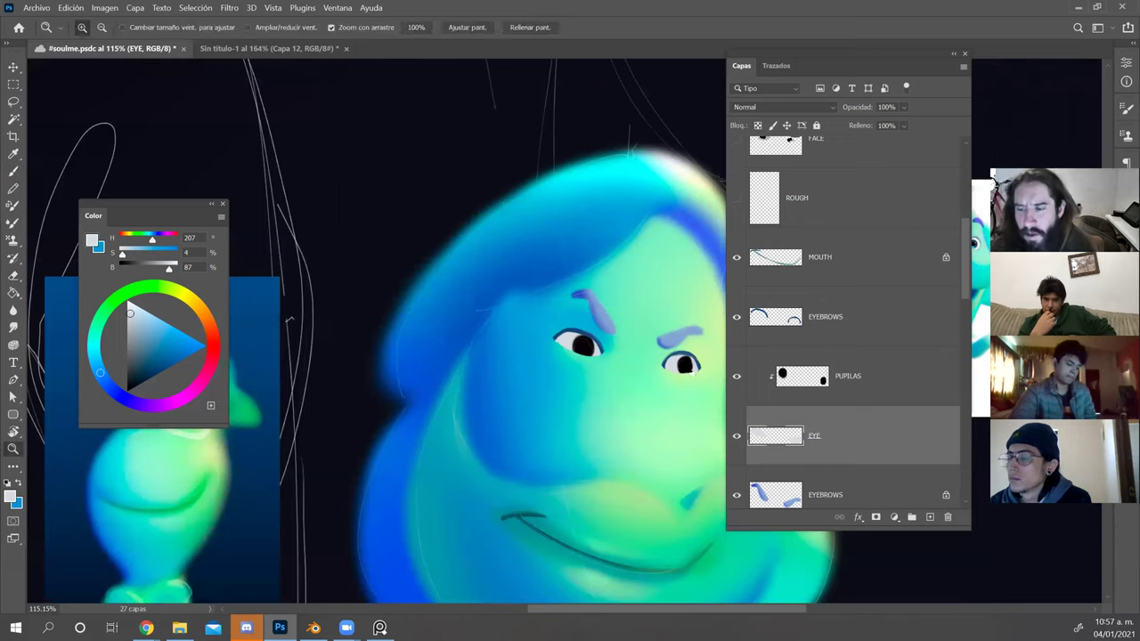
Refine the pupil edges on the PUPILAS layer with a size 5 eraser.
{"action": "key", "text": "v"}
{"action": "left_click", "coordinate": [698, 375]}
{"action": "key", "text": "e"}
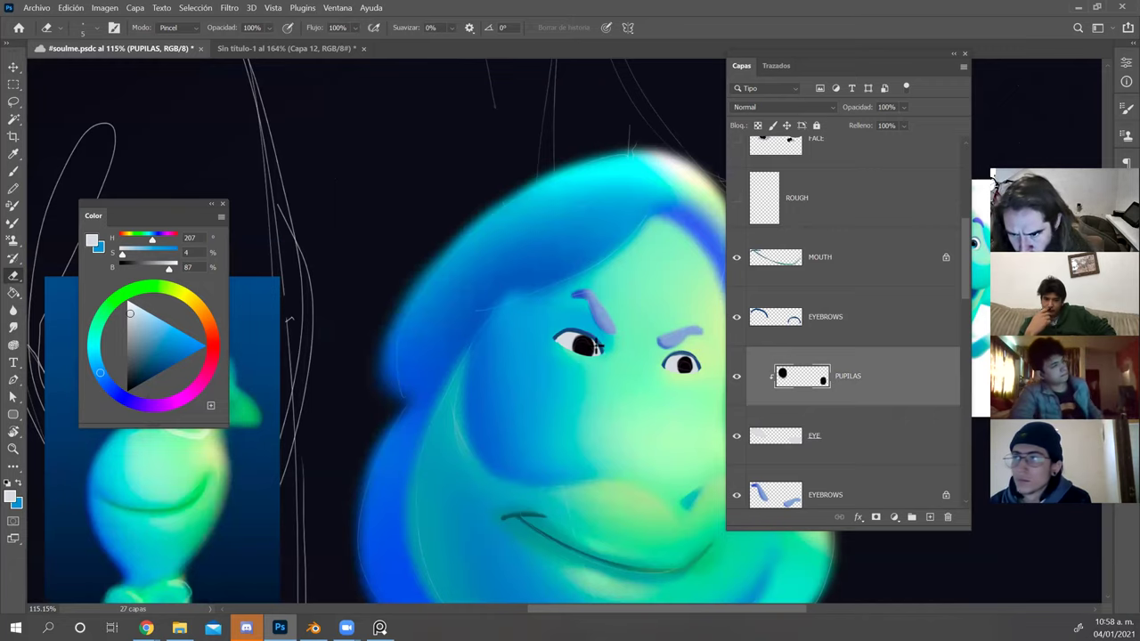
{"action": "key", "text": "z"}
{"action": "mouse_move", "coordinate": [653, 282]}
{"action": "left_mouse_down"}
{"action": "mouse_move", "coordinate": [614, 258]}
{"action": "mouse_move", "coordinate": [682, 352]}
{"action": "mouse_move", "coordinate": [678, 374]}
{"action": "left_mouse_up"}
Touch up the far eye's pupil on PUPILAS with sampled black (H 293, S 67, B 5) and save the document.
{"action": "key", "text": "b"}
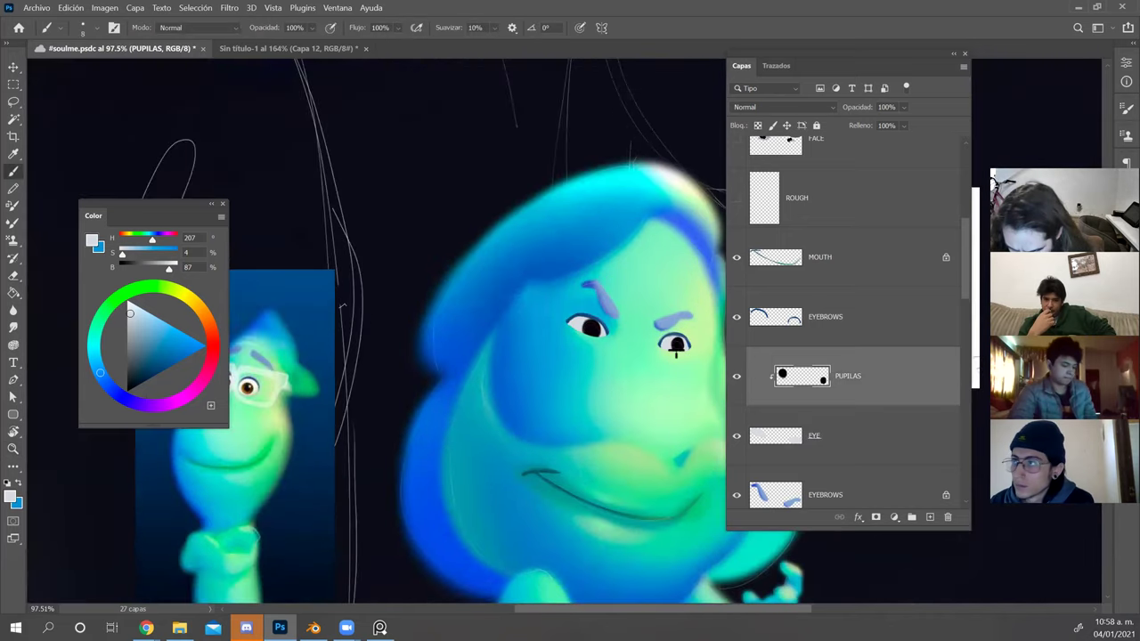
{"action": "left_click", "coordinate": [674, 348], "text": "alt"}
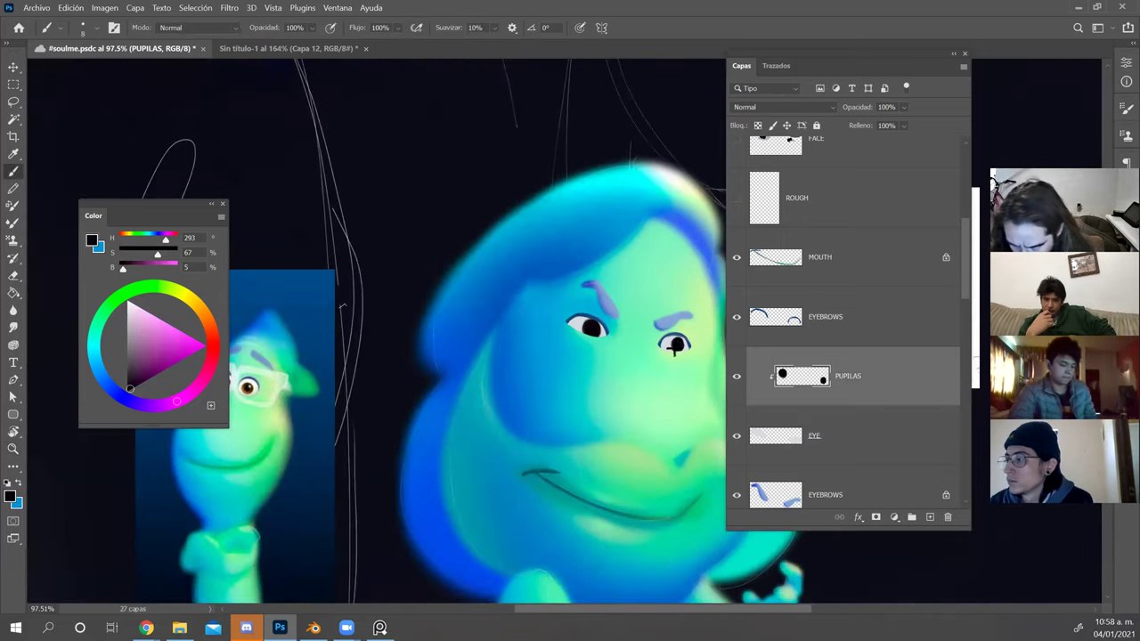
{"action": "key", "text": "z"}
{"action": "left_click_drag", "start_coordinate": [687, 312], "coordinate": [647, 297]}
{"action": "key", "text": "ctrl+s"}
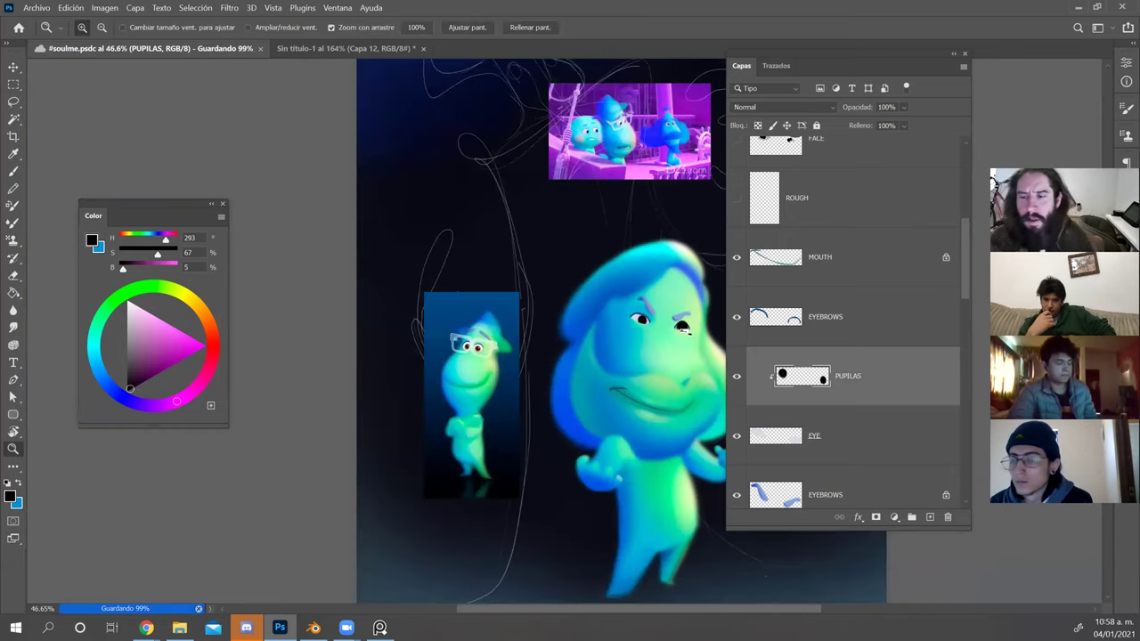
Touch up the face shading around the eyes on the HEAD layer with sampled blue (H 194, S 76, B 85) at 30% brush opacity.
{"action": "scroll", "coordinate": [682, 330], "scroll_direction": "up", "scroll_amount": 3}
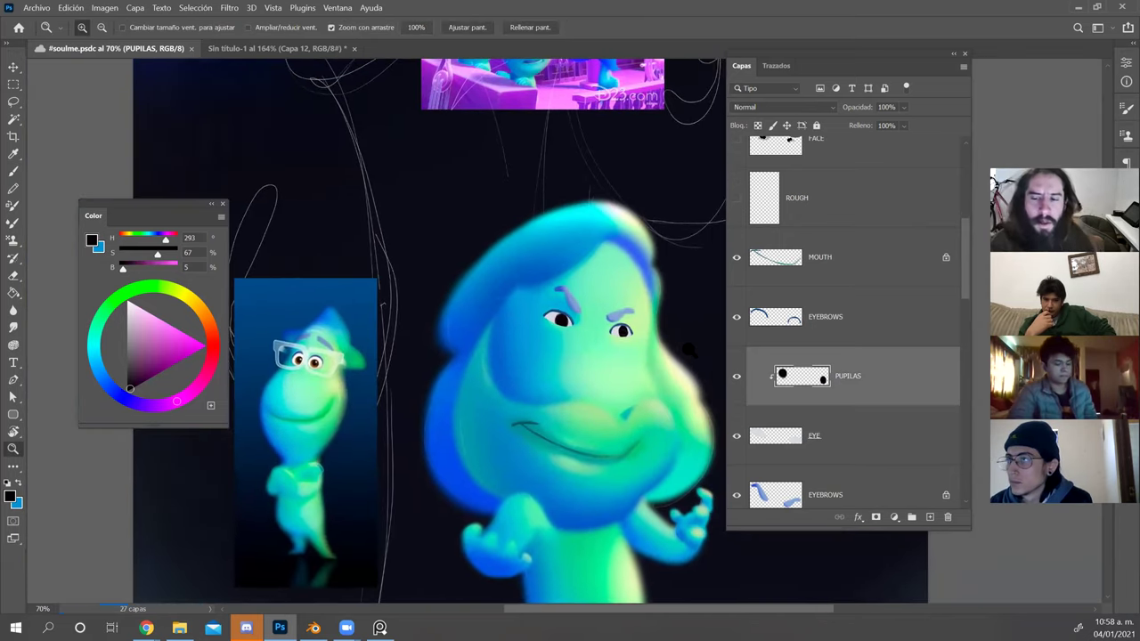
{"action": "scroll", "coordinate": [616, 285], "scroll_direction": "up", "scroll_amount": 1}
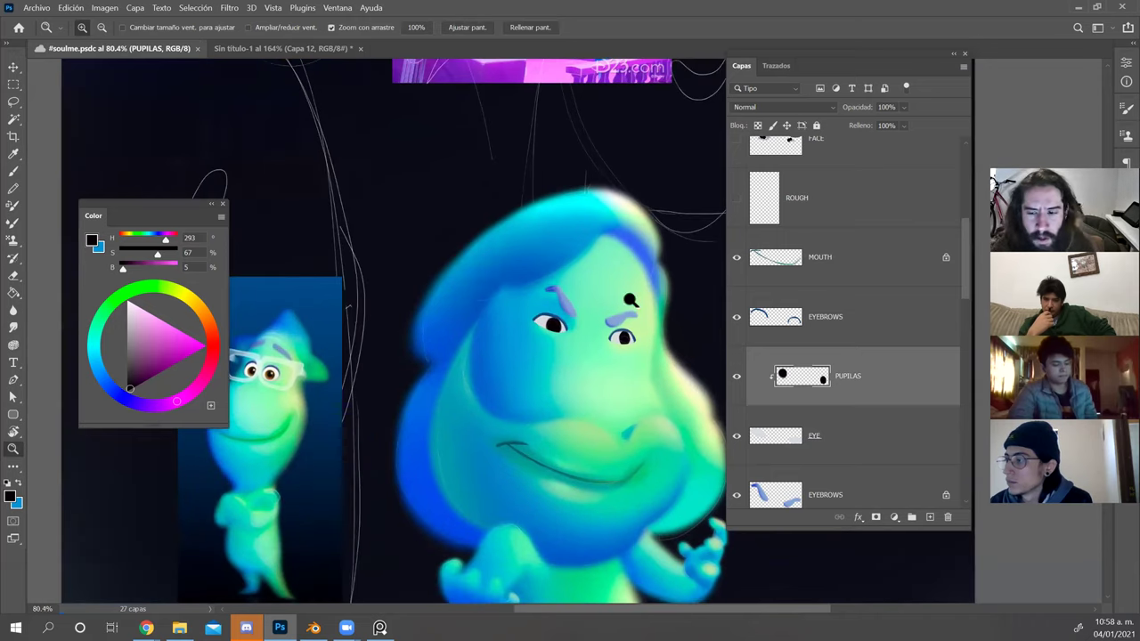
{"action": "key", "text": "v"}
{"action": "left_click", "coordinate": [598, 337]}
{"action": "key", "text": "b"}
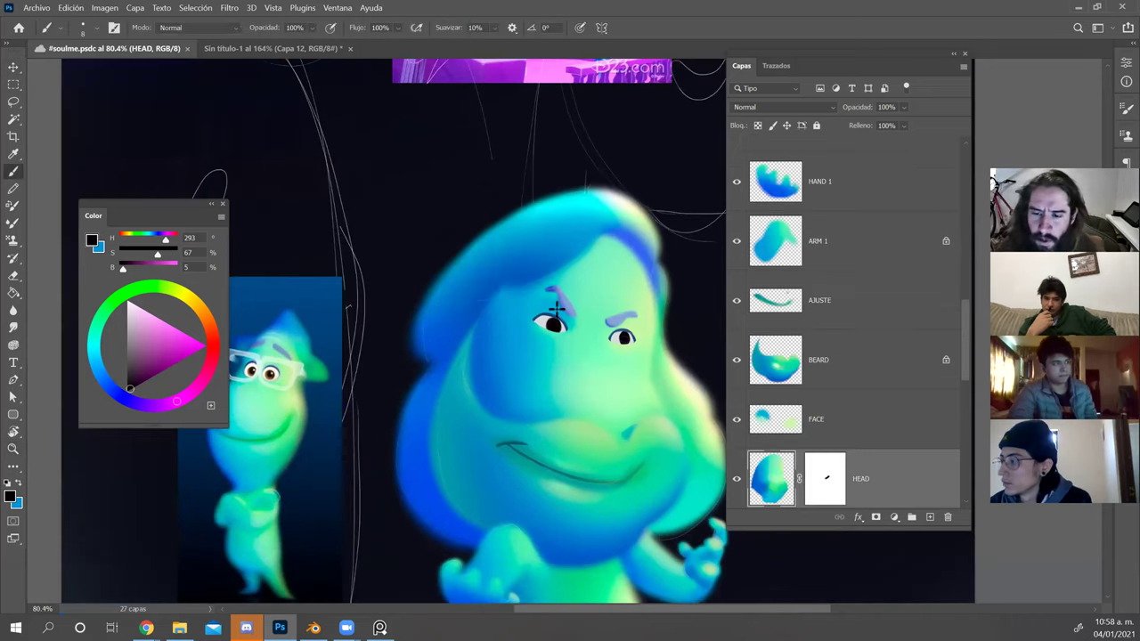
{"action": "left_click", "coordinate": [550, 313], "text": "alt"}
{"action": "right_click", "coordinate": [576, 305]}
{"action": "key", "text": "Escape"}
{"action": "mouse_move", "coordinate": [609, 331]}
{"action": "left_mouse_down"}
{"action": "mouse_move", "coordinate": [617, 358]}
{"action": "mouse_move", "coordinate": [614, 337]}
{"action": "left_mouse_up"}
{"action": "key", "text": "3"}
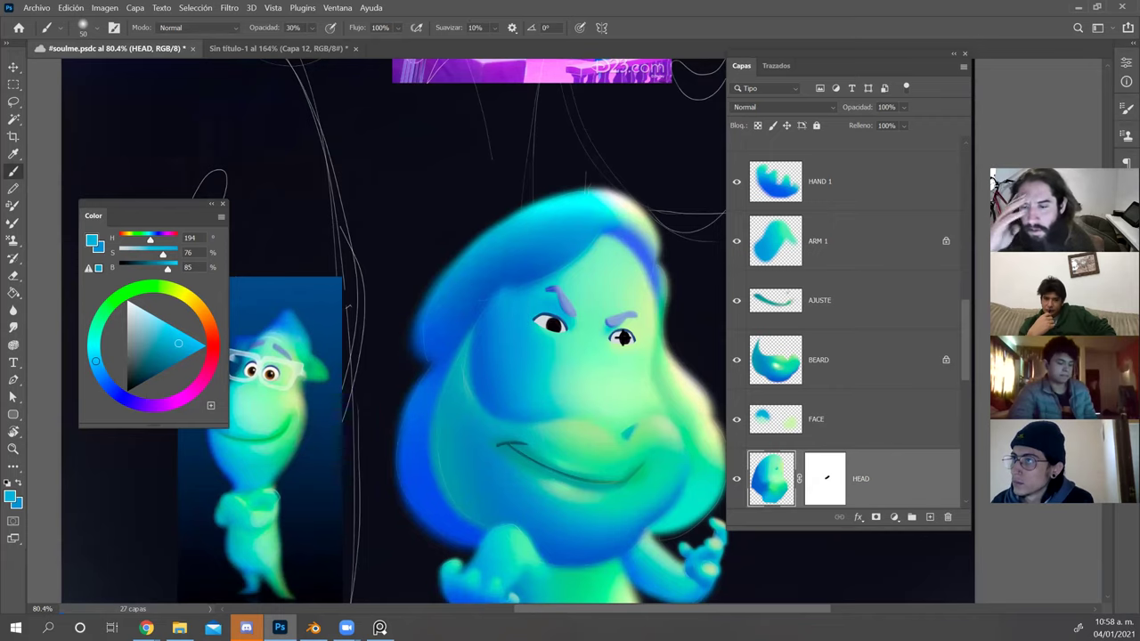
Select the PUPILAS layer and lock its transparent pixels, ready for painting with the brush.
{"action": "key", "text": "v"}
{"action": "left_click", "coordinate": [624, 342]}
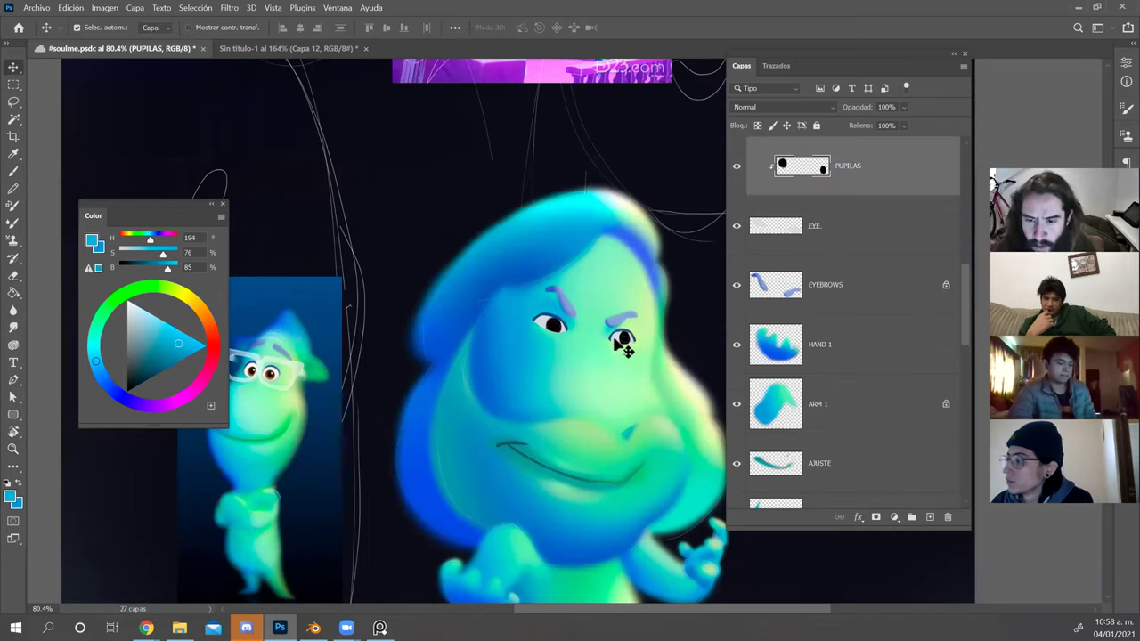
{"action": "key", "text": "z"}
{"action": "left_click_drag", "start_coordinate": [586, 330], "coordinate": [589, 331]}
{"action": "key", "text": "slash"}
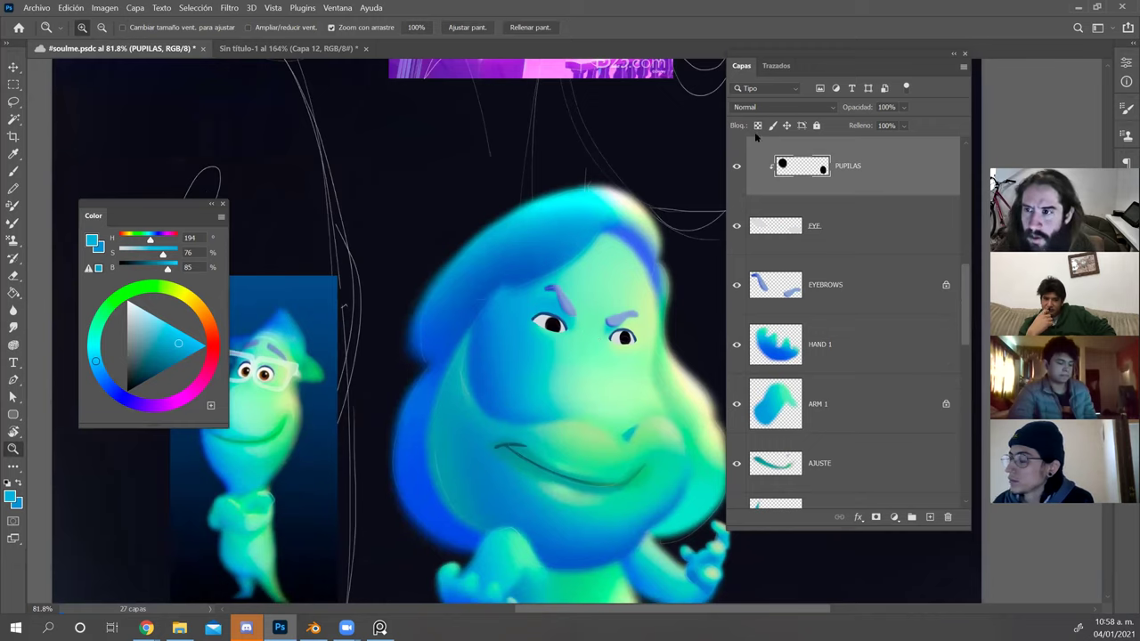
{"action": "key", "text": "b"}
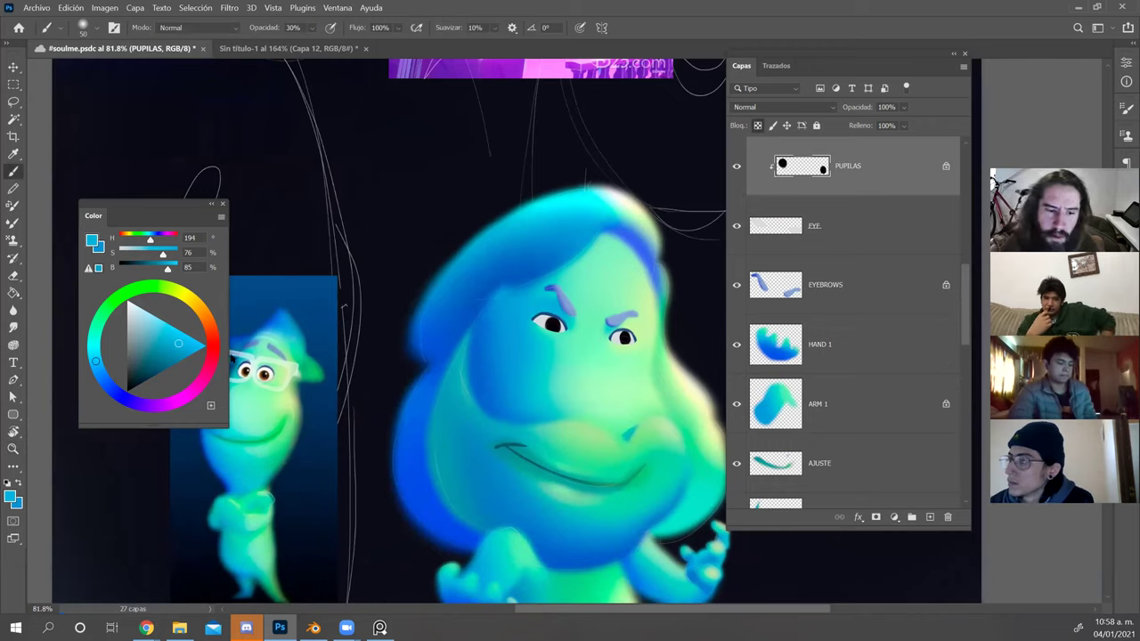
Sample brown from the reference character's eye (H 25, S 58, B 38) and paint over both pupils at size 81 and 100% opacity.
{"action": "left_click", "coordinate": [264, 377], "text": "alt"}
{"action": "left_click_drag", "start_coordinate": [264, 378], "coordinate": [262, 379]}
{"action": "left_click", "coordinate": [145, 367]}
{"action": "key", "text": "bracketright"}
{"action": "key", "text": "bracketright"}
{"action": "left_click_drag", "start_coordinate": [547, 324], "coordinate": [554, 327]}
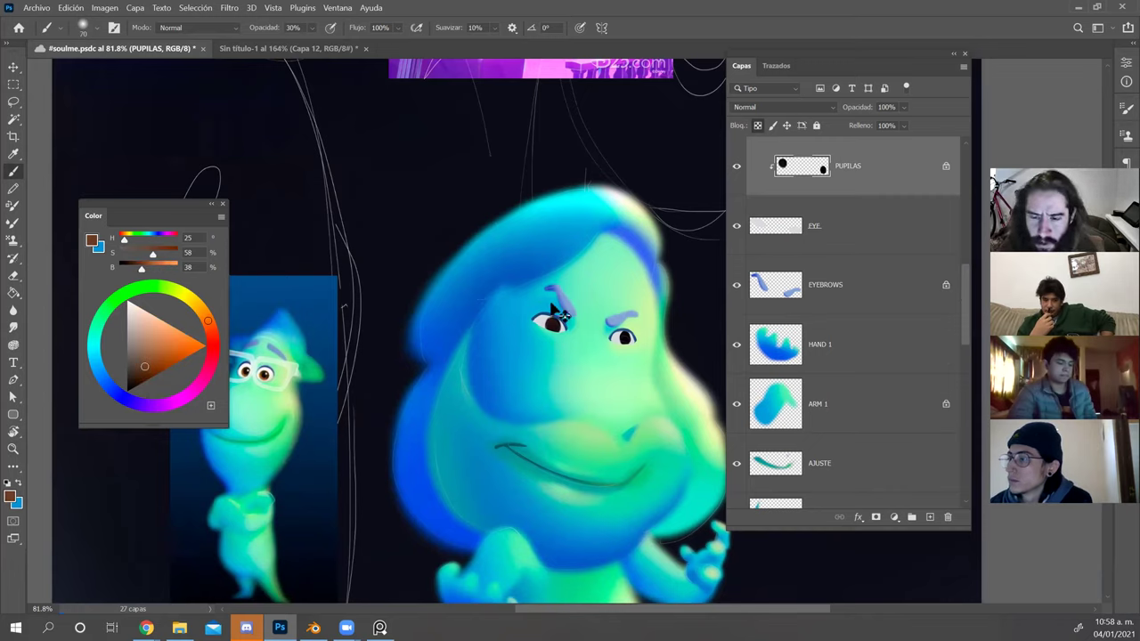
{"action": "mouse_move", "coordinate": [559, 321]}
{"action": "left_mouse_down"}
{"action": "mouse_move", "coordinate": [547, 349]}
{"action": "mouse_move", "coordinate": [554, 319]}
{"action": "left_mouse_up"}
{"action": "key", "text": "0"}
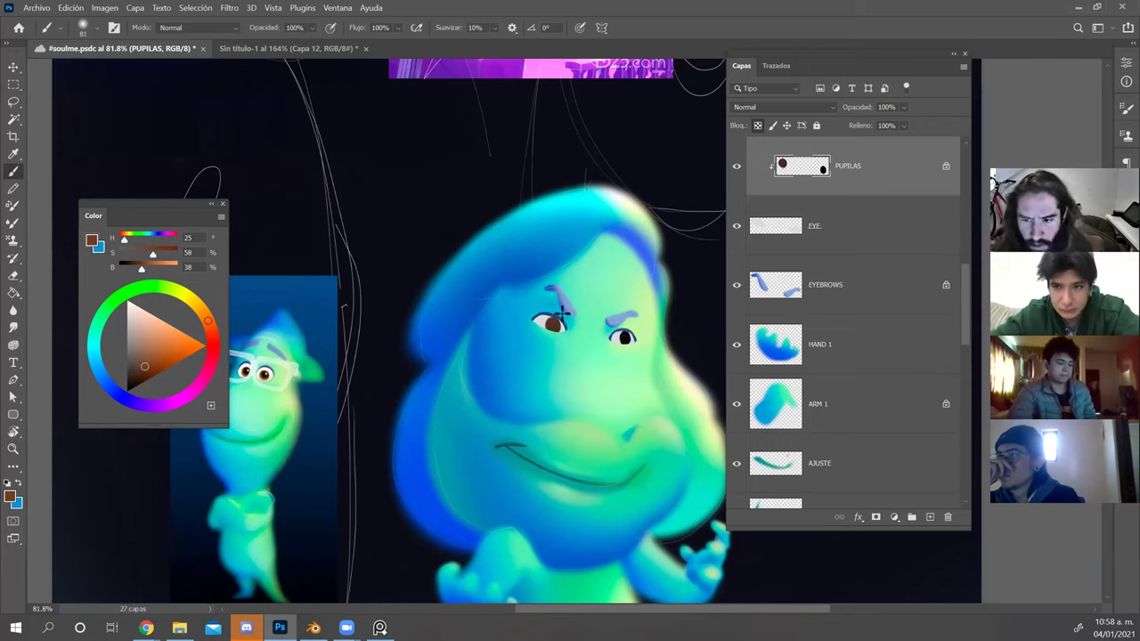
{"action": "left_click_drag", "start_coordinate": [626, 333], "coordinate": [623, 340]}
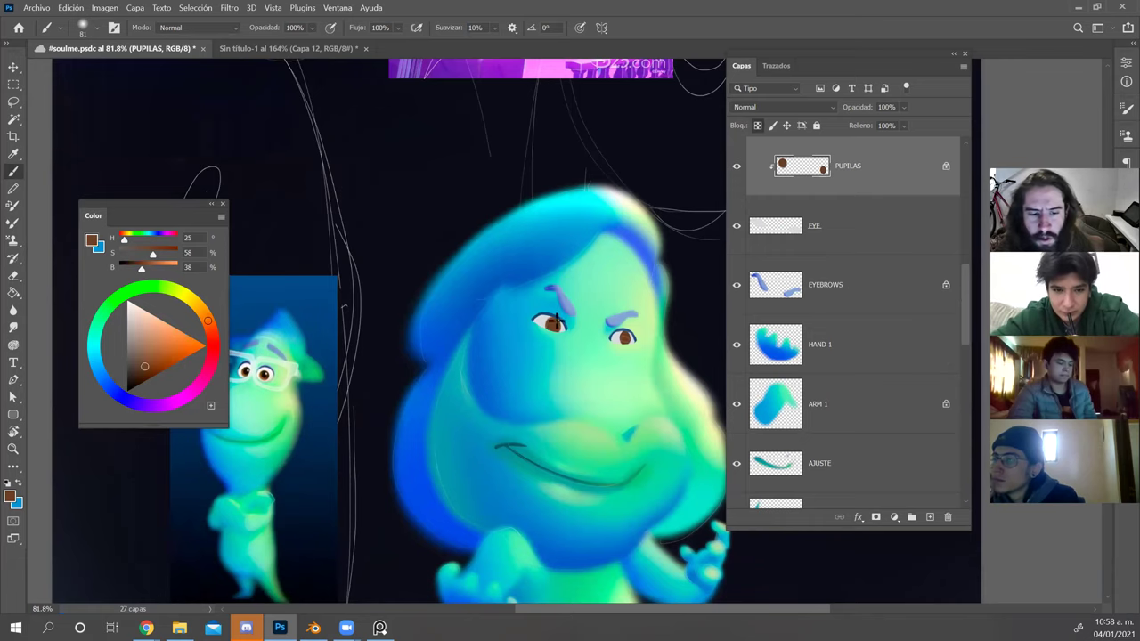
Darken the upper edges of both brown eyes with sampled dark blue (H 206, S 100, B 19) using a size 46 brush.
{"action": "scroll", "coordinate": [556, 321], "scroll_direction": "up", "scroll_amount": 2}
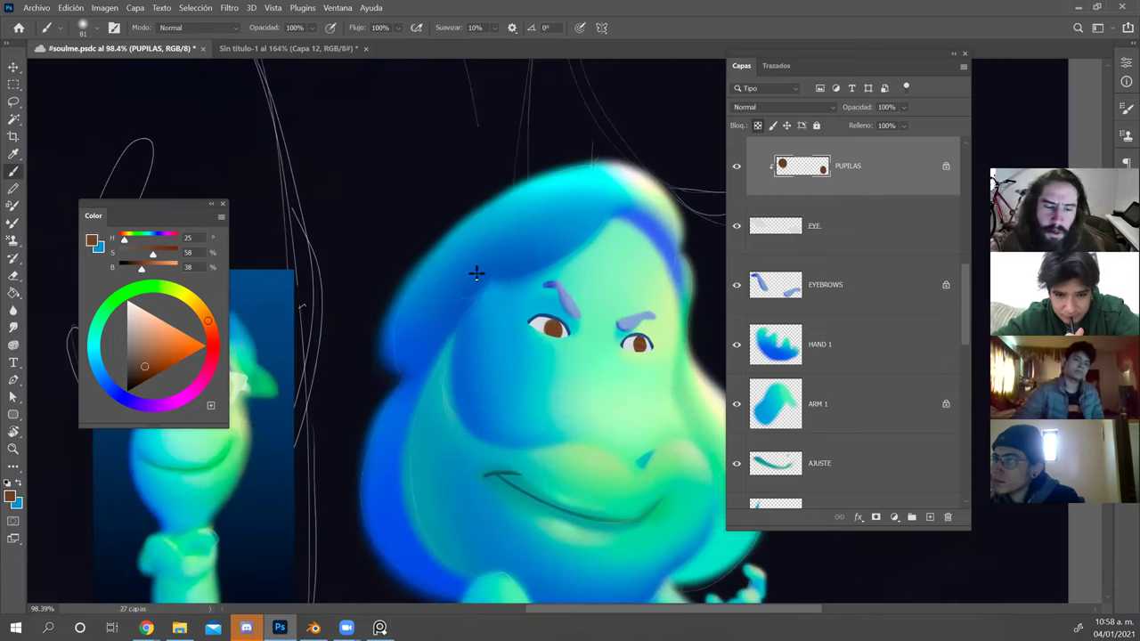
{"action": "left_click", "coordinate": [276, 552], "text": "alt"}
{"action": "mouse_move", "coordinate": [536, 324]}
{"action": "left_mouse_down"}
{"action": "mouse_move", "coordinate": [525, 323]}
{"action": "mouse_move", "coordinate": [579, 351]}
{"action": "mouse_move", "coordinate": [547, 316]}
{"action": "left_mouse_up"}
{"action": "right_click", "coordinate": [541, 313]}
{"action": "left_click", "coordinate": [542, 311]}
{"action": "mouse_move", "coordinate": [624, 327]}
{"action": "left_mouse_down"}
{"action": "mouse_move", "coordinate": [665, 346]}
{"action": "mouse_move", "coordinate": [620, 326]}
{"action": "left_mouse_up"}
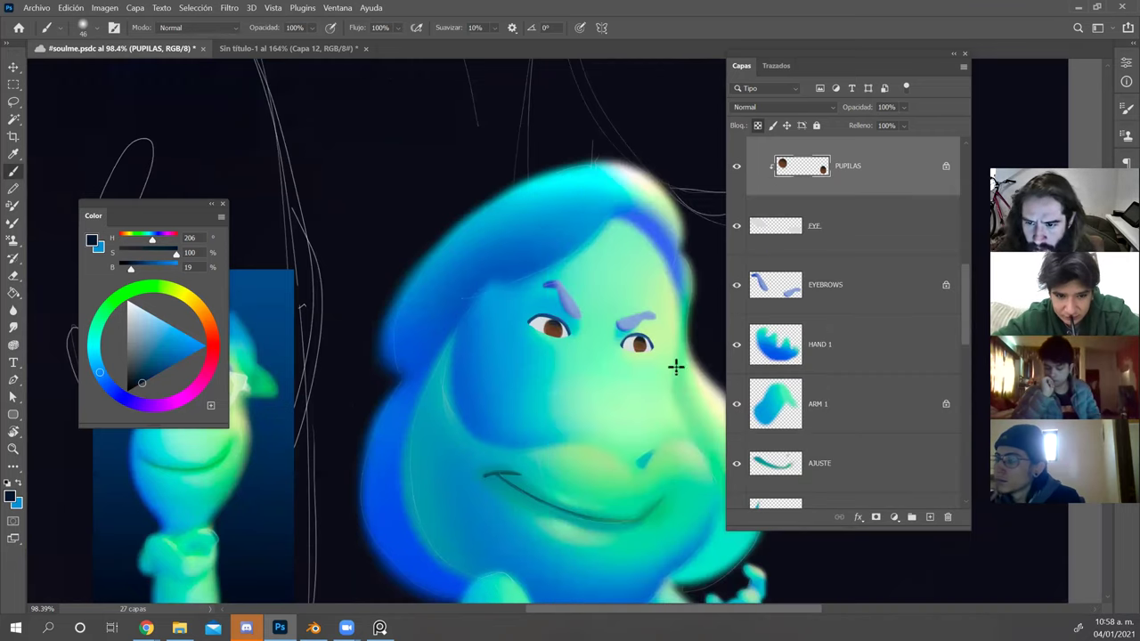
Add a clipped layer named PUPILA above PUPILAS and rename the PUPILAS layer as IRIS.
{"action": "left_click", "coordinate": [929, 517]}
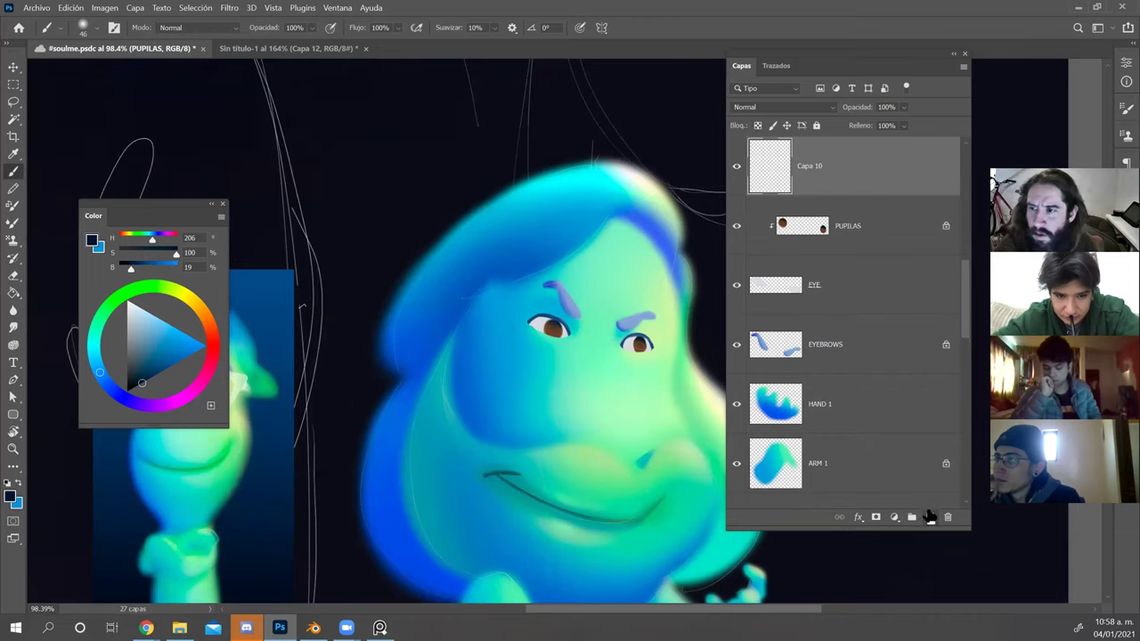
{"action": "left_click", "coordinate": [855, 195], "text": "alt"}
{"action": "double_click", "coordinate": [840, 165]}
{"action": "type", "text": "PUPILA"}
{"action": "key", "text": "Return"}
{"action": "double_click", "coordinate": [850, 226]}
{"action": "type", "text": "IRIS"}
{"action": "key", "text": "Return"}
{"action": "left_click", "coordinate": [855, 178]}
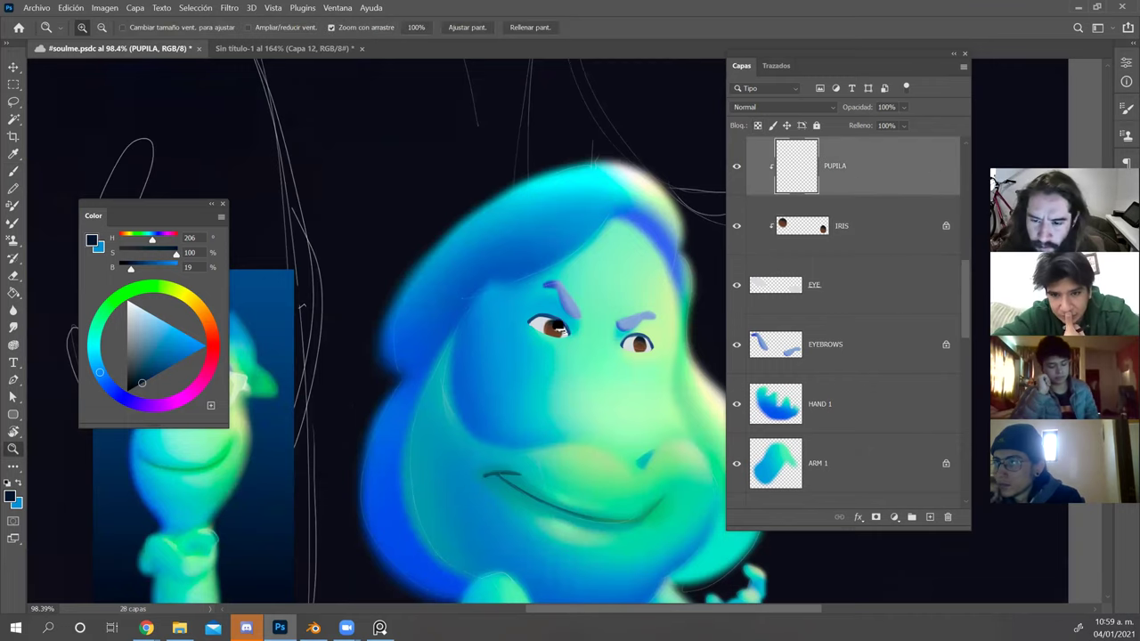
Paint black pupils in both eyes on the PUPILA layer with a size 11 brush (H 206, S 50, B 0).
{"action": "scroll", "coordinate": [169, 383], "scroll_direction": "up", "scroll_amount": 1}
{"action": "left_click_drag", "start_coordinate": [169, 383], "coordinate": [117, 400]}
{"action": "left_click_drag", "start_coordinate": [343, 355], "coordinate": [496, 331]}
{"action": "mouse_move", "coordinate": [387, 361]}
{"action": "left_mouse_down"}
{"action": "mouse_move", "coordinate": [426, 359]}
{"action": "mouse_move", "coordinate": [367, 355]}
{"action": "left_mouse_up"}
{"action": "left_click_drag", "start_coordinate": [659, 290], "coordinate": [602, 296]}
{"action": "mouse_move", "coordinate": [602, 296]}
{"action": "left_mouse_down"}
{"action": "mouse_move", "coordinate": [606, 333]}
{"action": "mouse_move", "coordinate": [571, 339]}
{"action": "mouse_move", "coordinate": [604, 325]}
{"action": "left_mouse_up"}
{"action": "right_click", "coordinate": [599, 330]}
{"action": "left_click", "coordinate": [929, 338]}
{"action": "mouse_move", "coordinate": [704, 351]}
{"action": "left_mouse_down"}
{"action": "mouse_move", "coordinate": [722, 302]}
{"action": "mouse_move", "coordinate": [718, 253]}
{"action": "mouse_move", "coordinate": [706, 336]}
{"action": "left_mouse_up"}
{"action": "key", "text": "ctrl+z"}
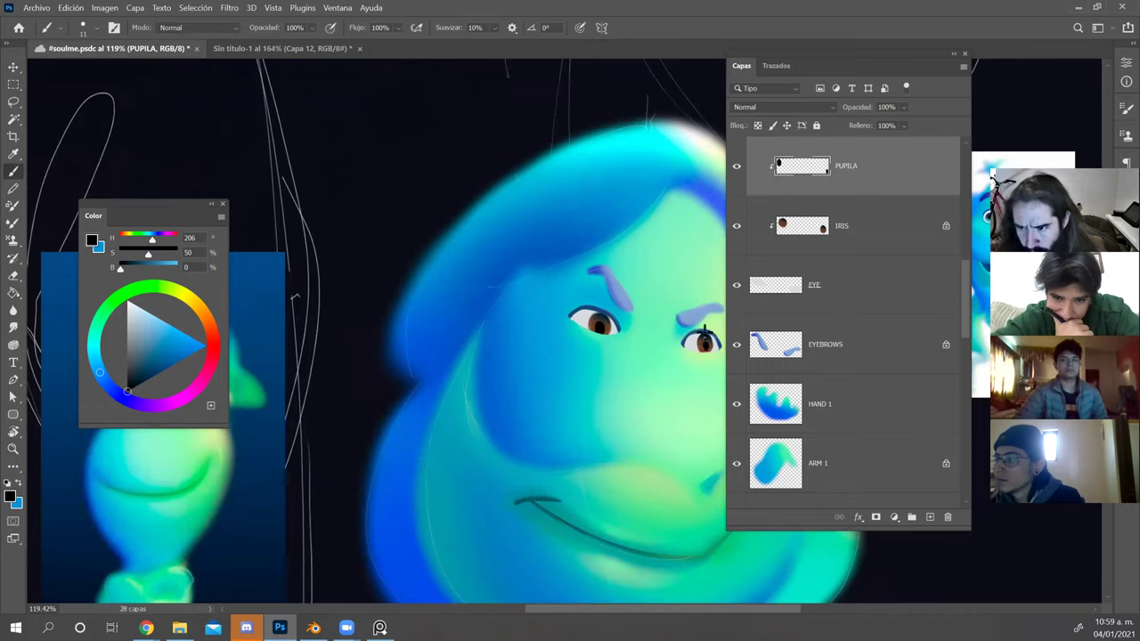
{"action": "key", "text": "ctrl+z"}
{"action": "key", "text": "ctrl+z"}
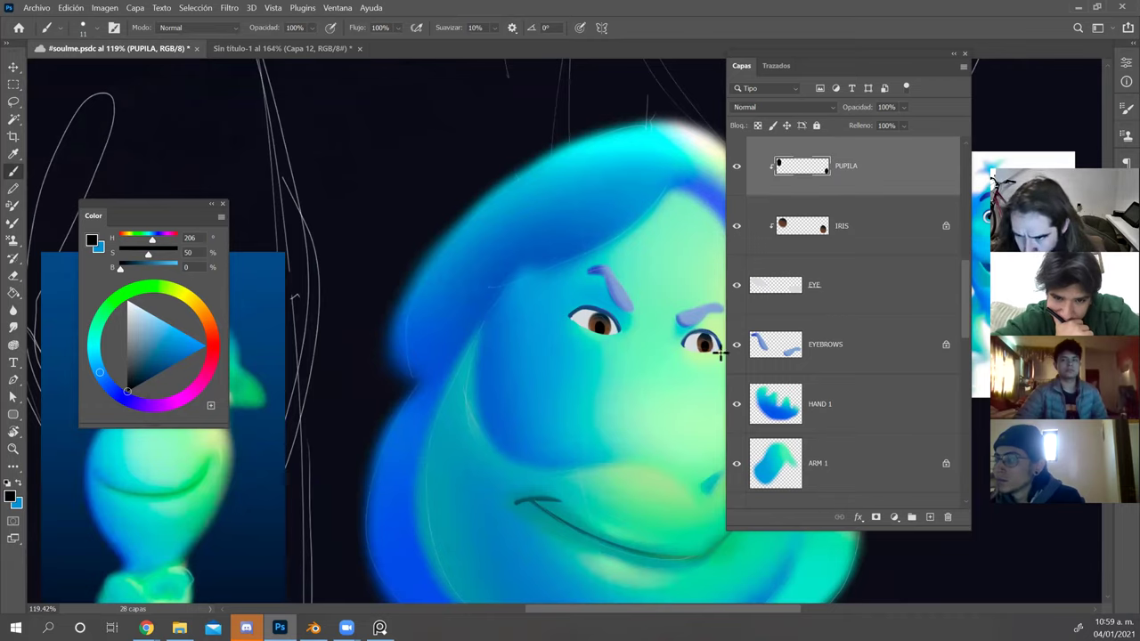
Unlock the IRIS layer's transparent pixels and set the brush to Color Dodge with sampled brown (H 25, S 53, B 35).
{"action": "key", "text": "z"}
{"action": "left_click_drag", "start_coordinate": [683, 297], "coordinate": [639, 293]}
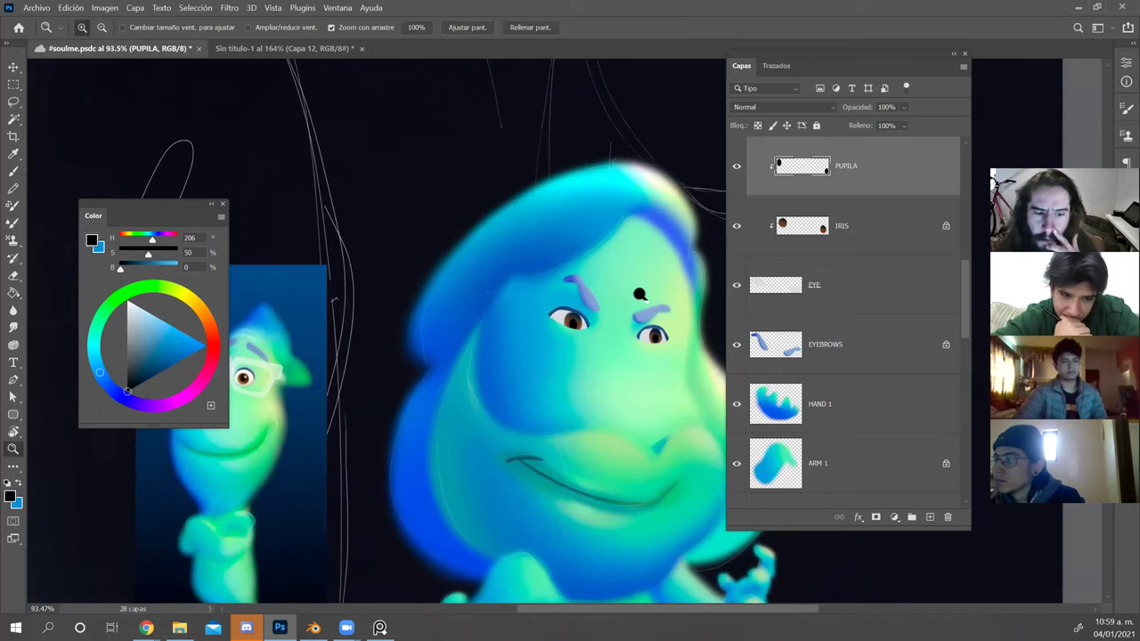
{"action": "left_click", "coordinate": [874, 226]}
{"action": "left_click", "coordinate": [758, 127]}
{"action": "key", "text": "r"}
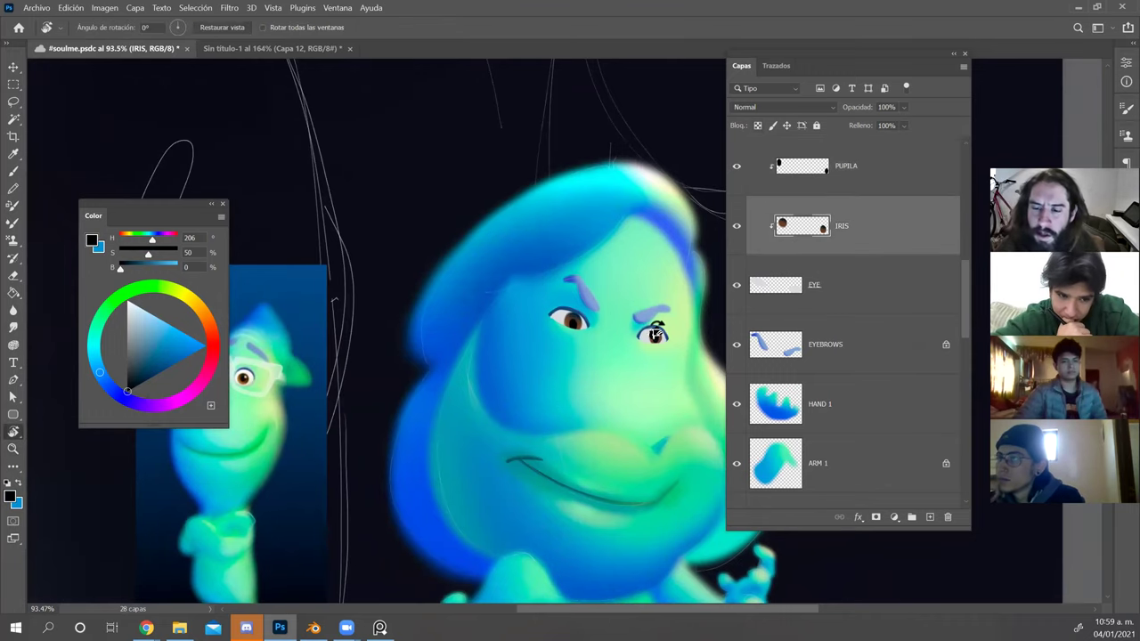
{"action": "left_click_drag", "start_coordinate": [656, 329], "coordinate": [653, 306]}
{"action": "key", "text": "b"}
{"action": "left_click", "coordinate": [564, 320], "text": "alt"}
{"action": "key", "text": "shift+alt+d"}
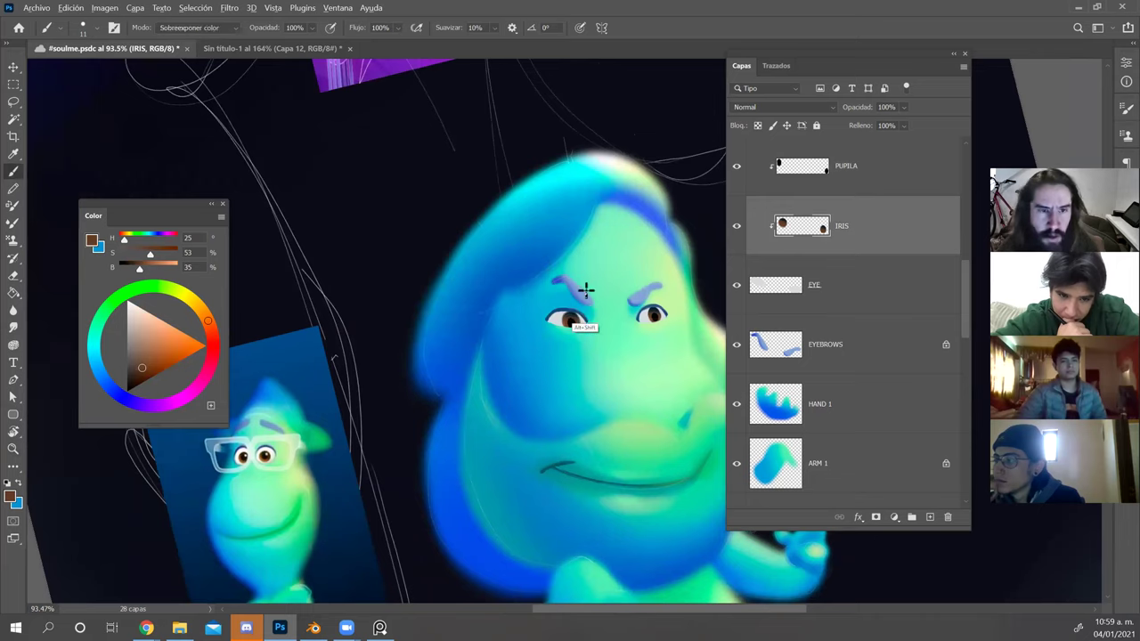
Relock the IRIS layer's transparent pixels and brighten both irises with Hard Round Pressure Opacity around size 32 to 38, reducing opacity to 30%.
{"action": "right_click", "coordinate": [581, 309]}
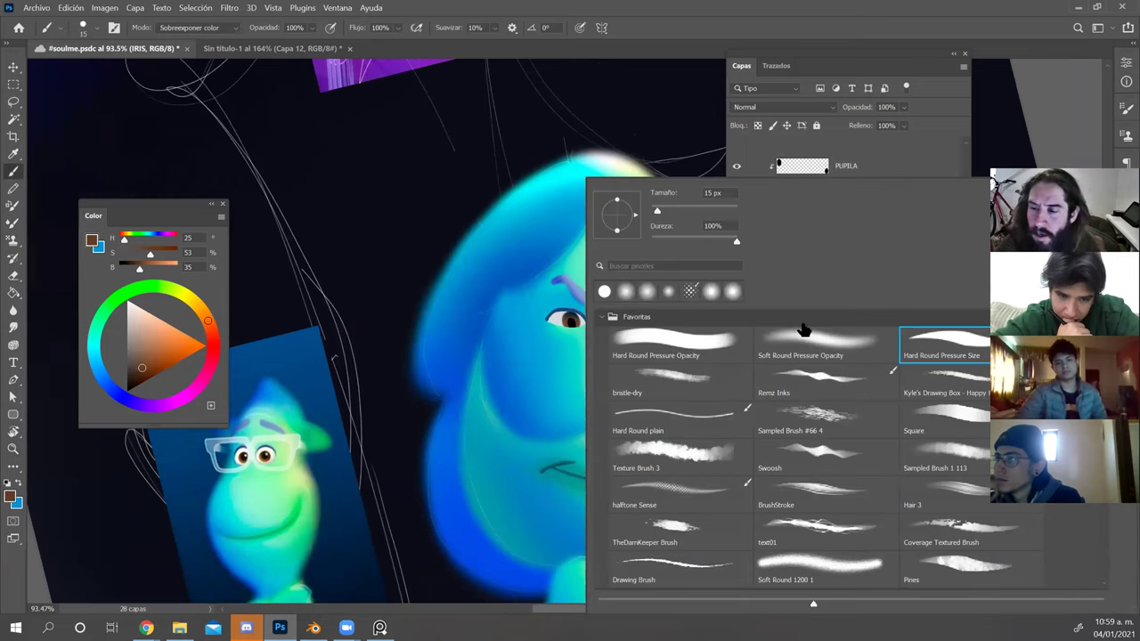
{"action": "left_click", "coordinate": [708, 338]}
{"action": "right_click", "coordinate": [560, 344], "text": "alt"}
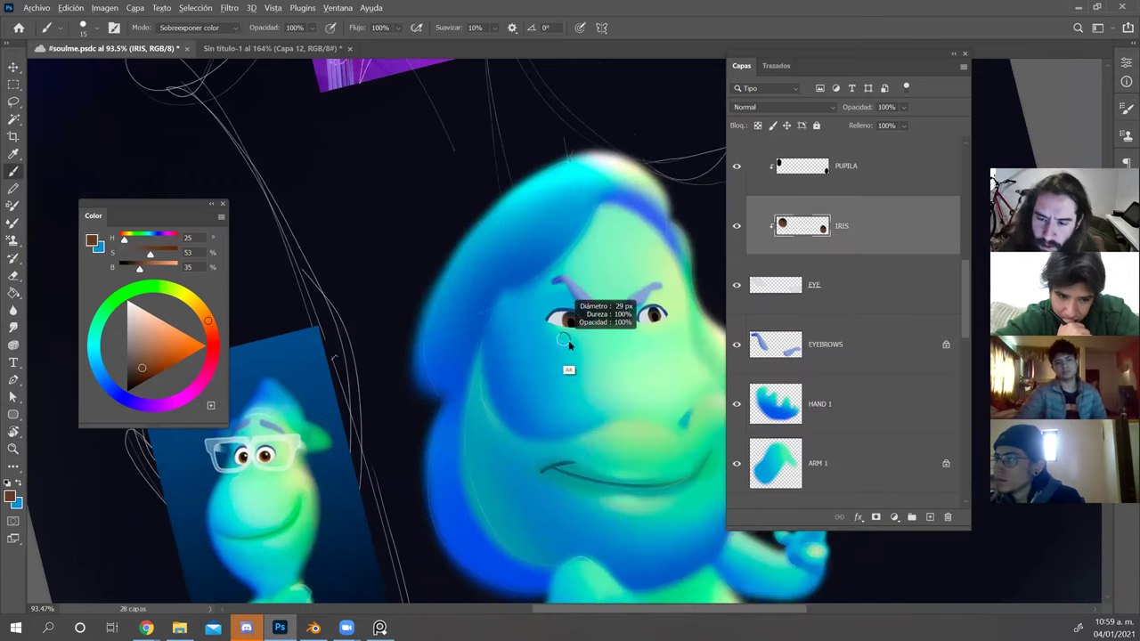
{"action": "key", "text": "slash"}
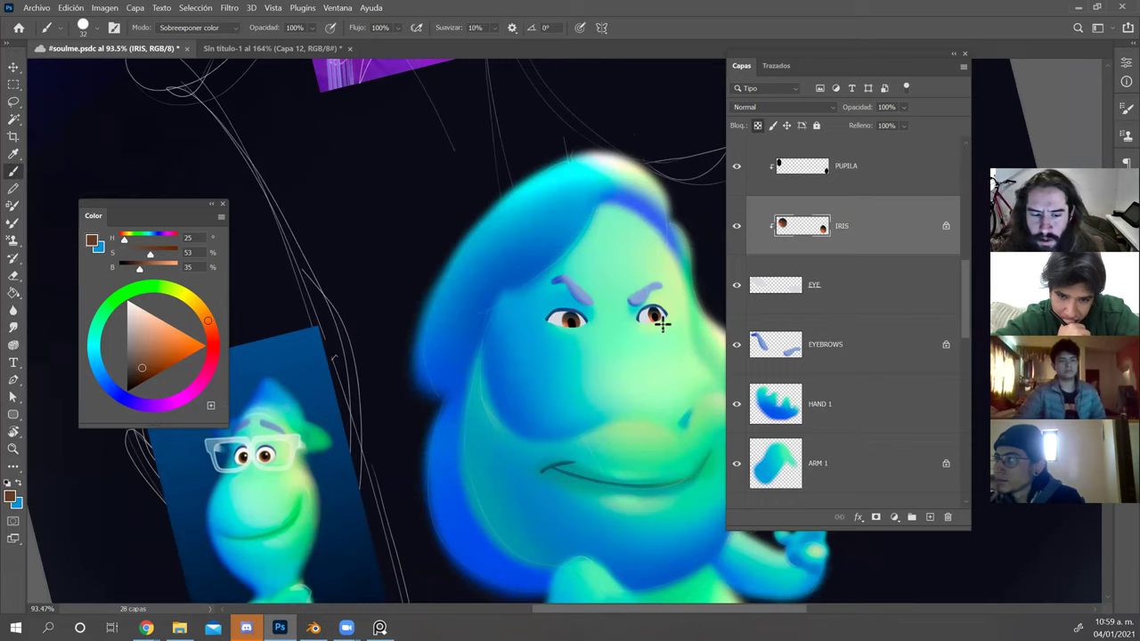
{"action": "key", "text": "3"}
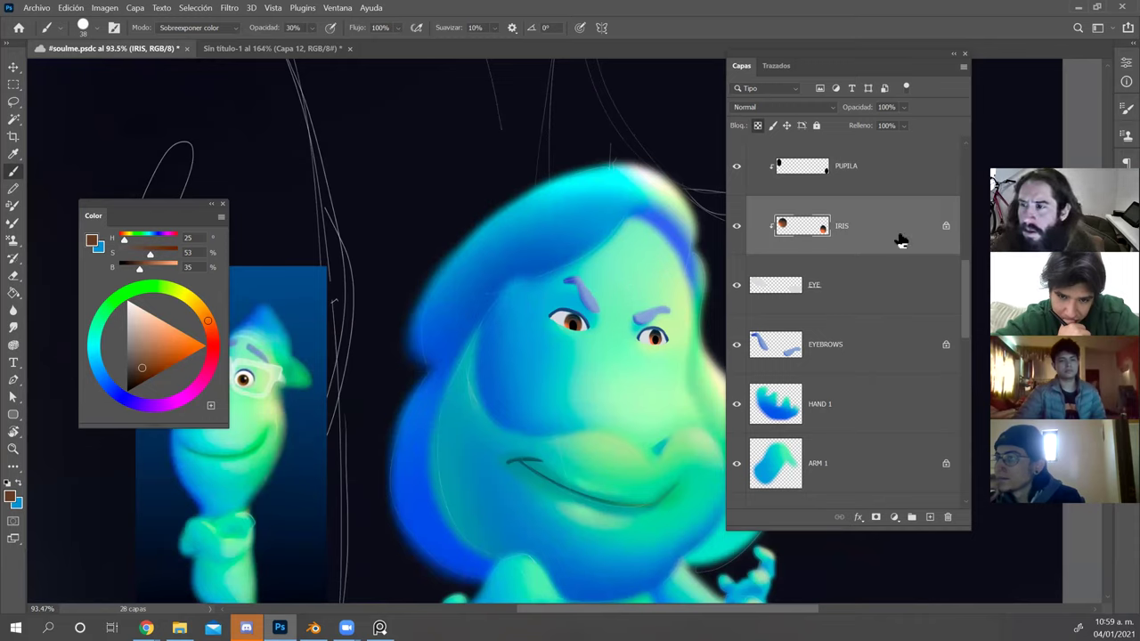
Add a new layer named SPECULAR above the PUPILA layer.
{"action": "left_click", "coordinate": [882, 181]}
{"action": "left_click", "coordinate": [930, 516]}
{"action": "double_click", "coordinate": [810, 166]}
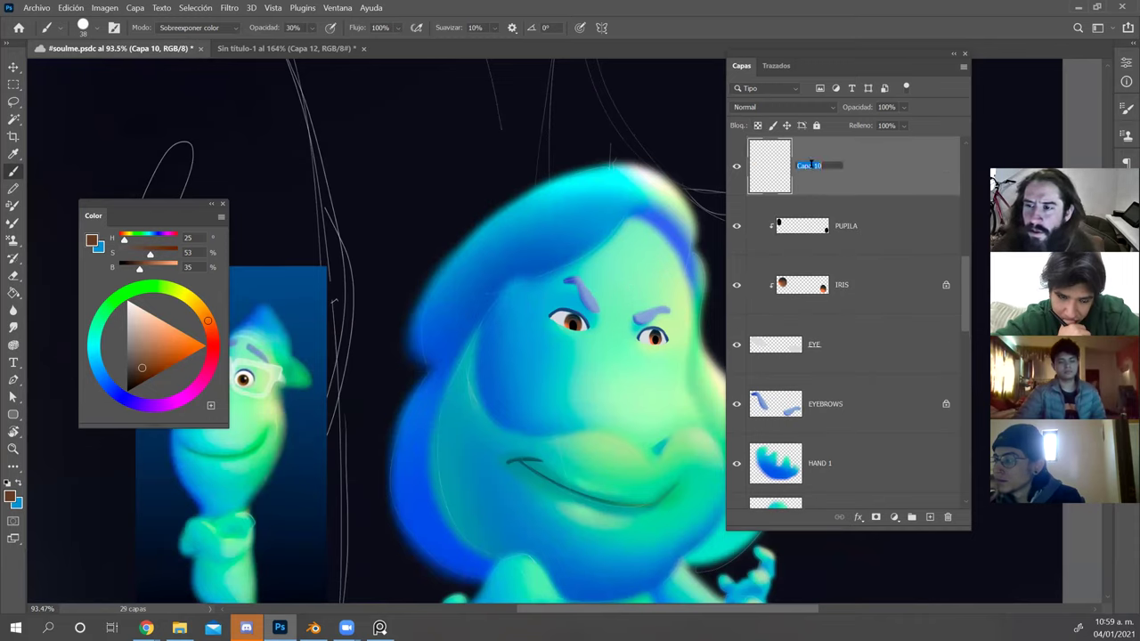
{"action": "type", "text": "s"}
{"action": "type", "text": "PECULAR"}
{"action": "key", "text": "Return"}
Set up a white Hard Round Pressure Size brush at size 10 and 100% opacity.
{"action": "left_click_drag", "start_coordinate": [134, 308], "coordinate": [115, 251]}
{"action": "right_click", "coordinate": [508, 317]}
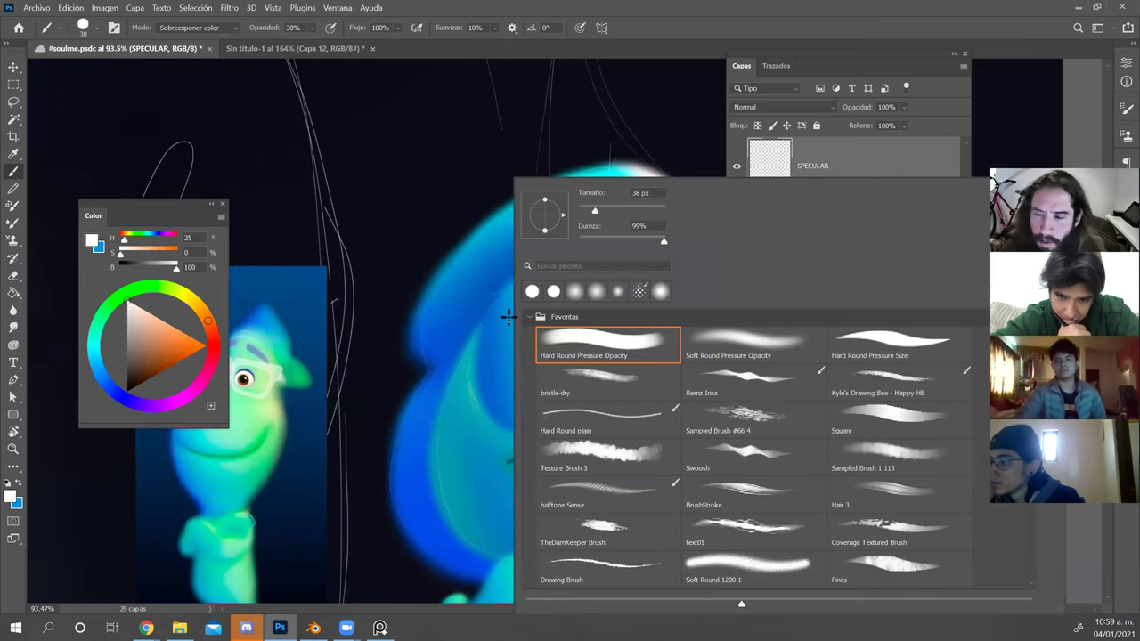
{"action": "double_click", "coordinate": [896, 344]}
{"action": "left_click_drag", "start_coordinate": [576, 327], "coordinate": [559, 326]}
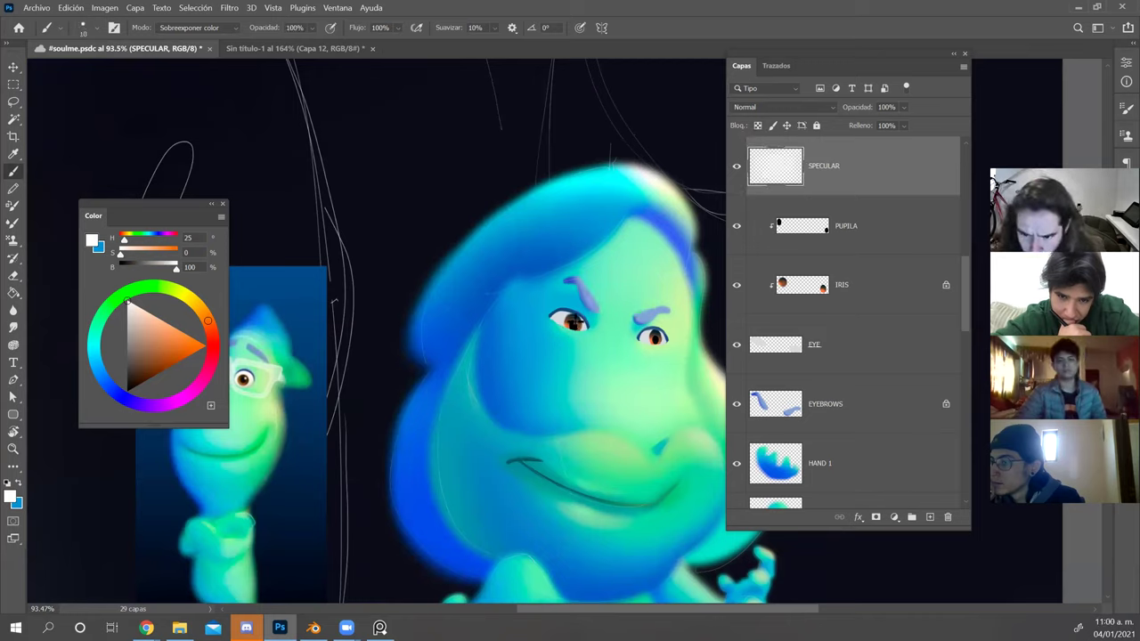
{"action": "left_click_drag", "start_coordinate": [575, 321], "coordinate": [585, 312]}
{"action": "key", "text": "ctrl+z"}
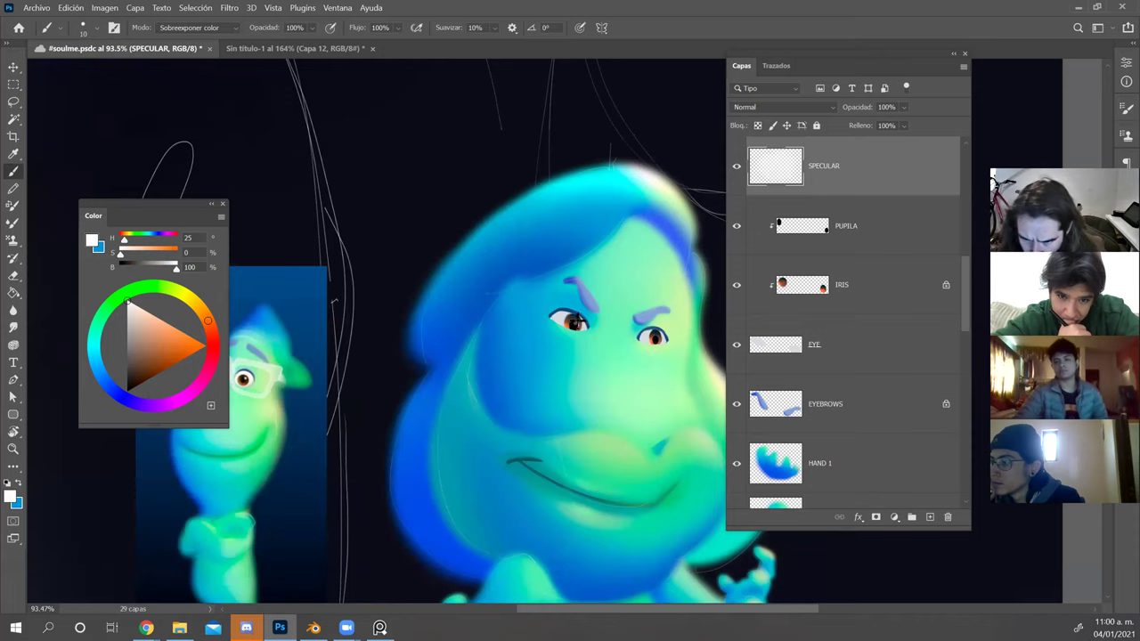
{"action": "left_click", "coordinate": [582, 322]}
{"action": "left_click", "coordinate": [658, 332]}
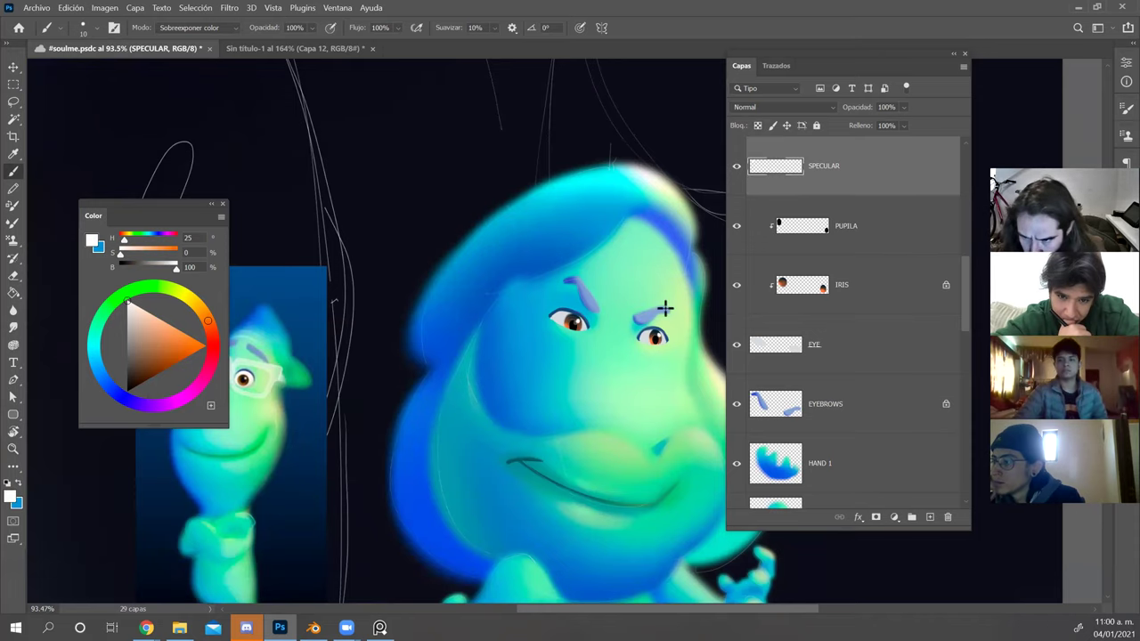
{"action": "key", "text": "z"}
{"action": "left_click_drag", "start_coordinate": [657, 283], "coordinate": [662, 255]}
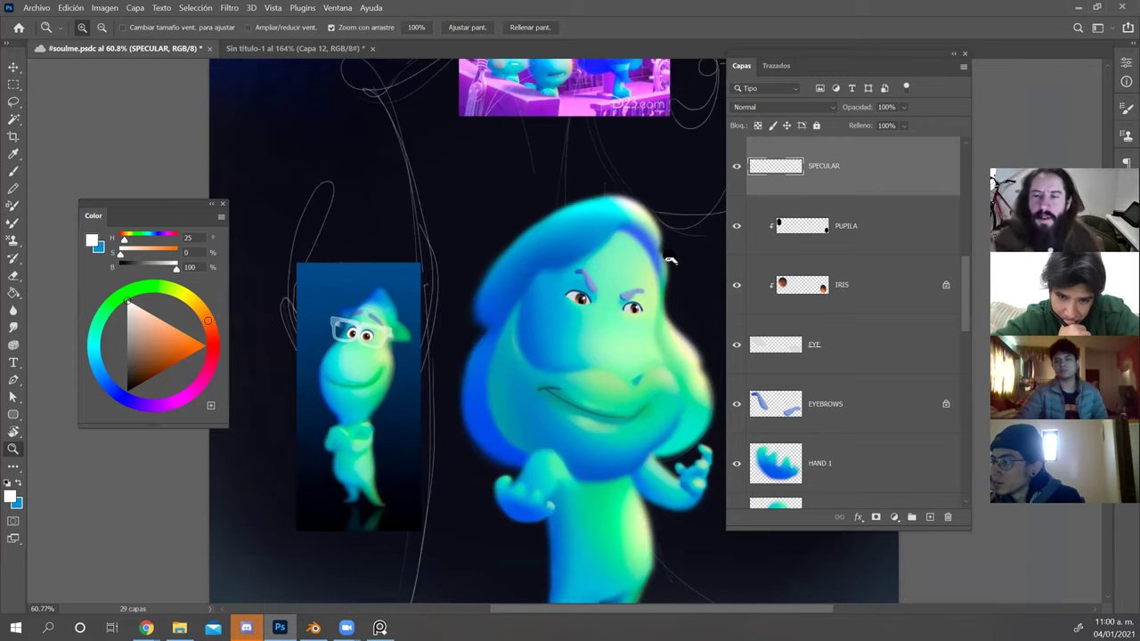
{"action": "left_click_drag", "start_coordinate": [579, 277], "coordinate": [607, 289]}
{"action": "key", "text": "ctrl+z"}
{"action": "key", "text": "ctrl+z"}
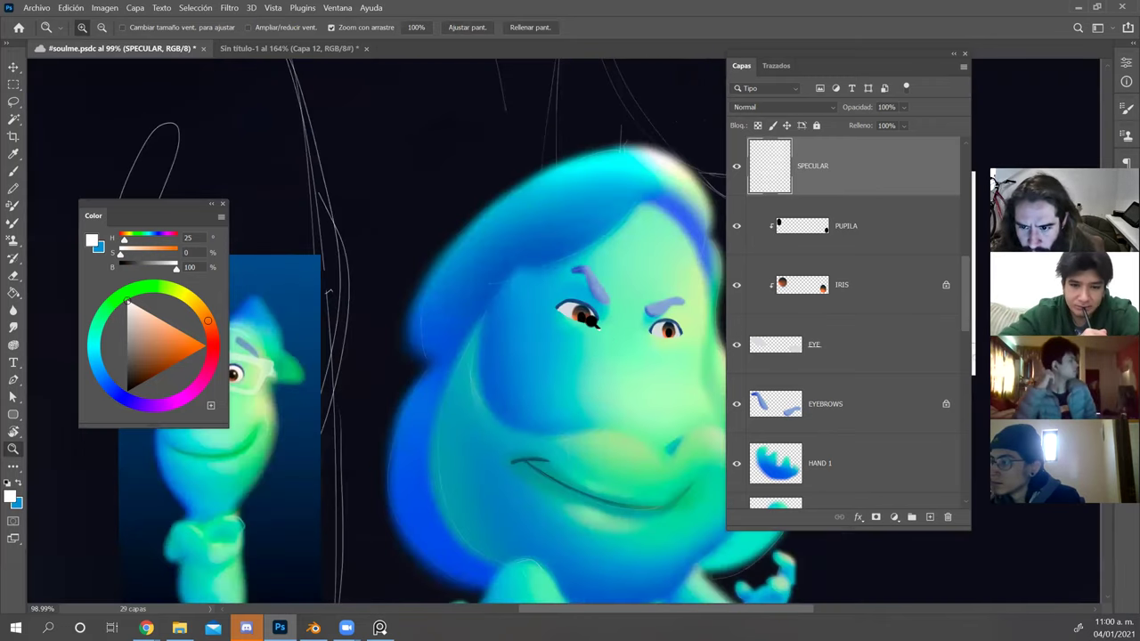
Dot a small white highlight beside the pupil in each eye on the SPECULAR layer.
{"action": "key", "text": "b"}
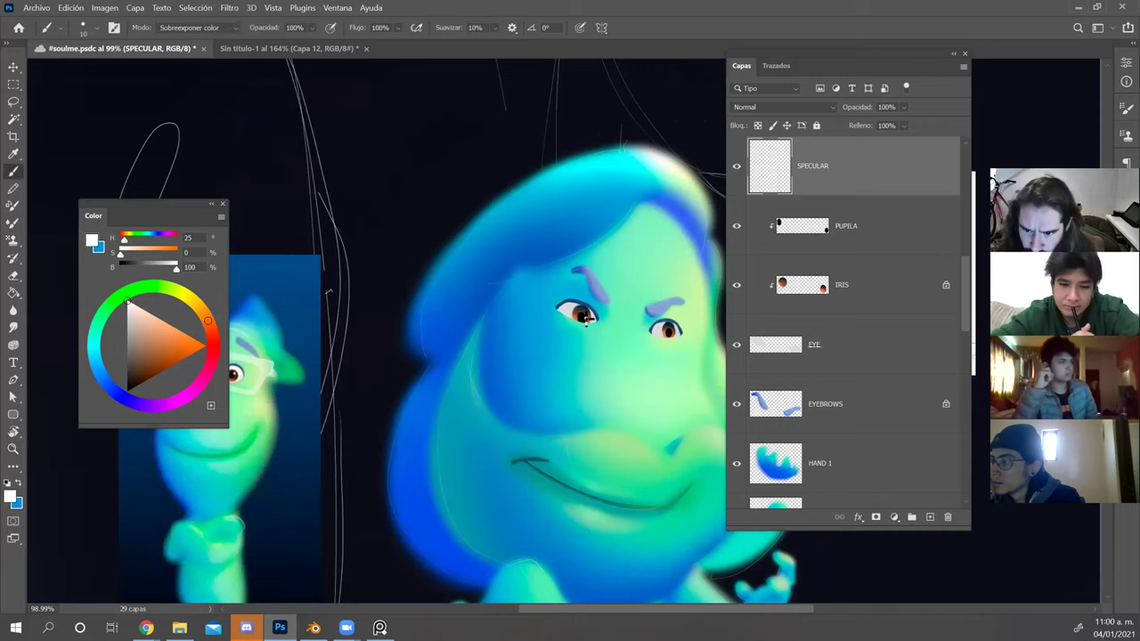
{"action": "left_click", "coordinate": [585, 319]}
{"action": "left_click", "coordinate": [672, 333]}
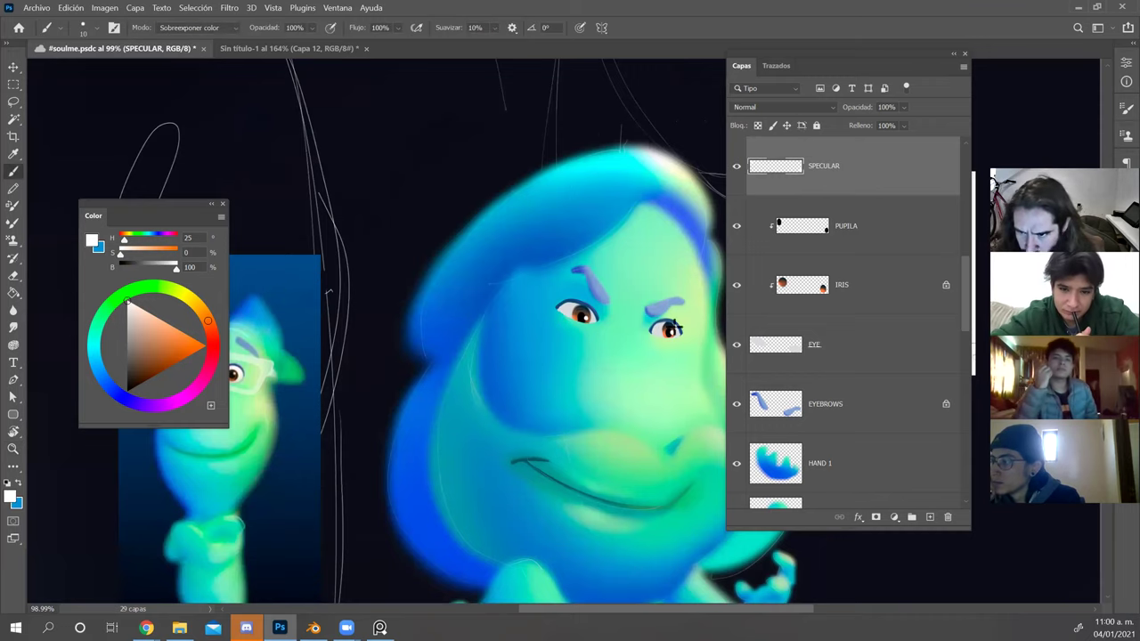
{"action": "key", "text": "z"}
{"action": "left_click_drag", "start_coordinate": [655, 265], "coordinate": [561, 220]}
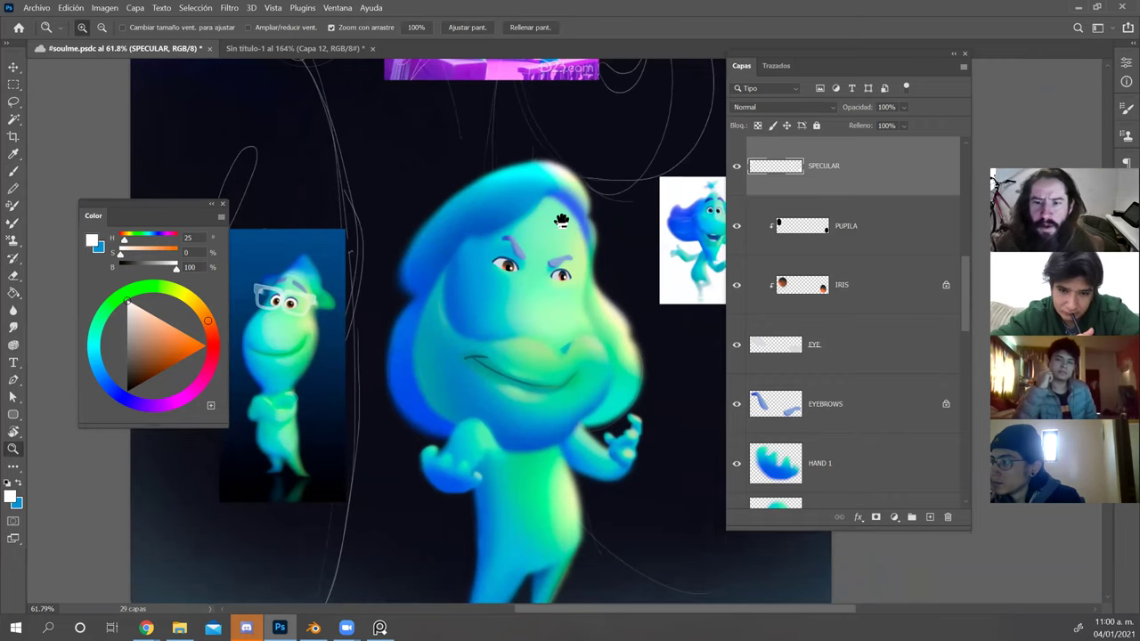
Select the EYE layer of the eye whites and lock its transparent pixels.
{"action": "left_click_drag", "start_coordinate": [496, 250], "coordinate": [513, 279]}
{"action": "key", "text": "v"}
{"action": "left_click", "coordinate": [510, 275]}
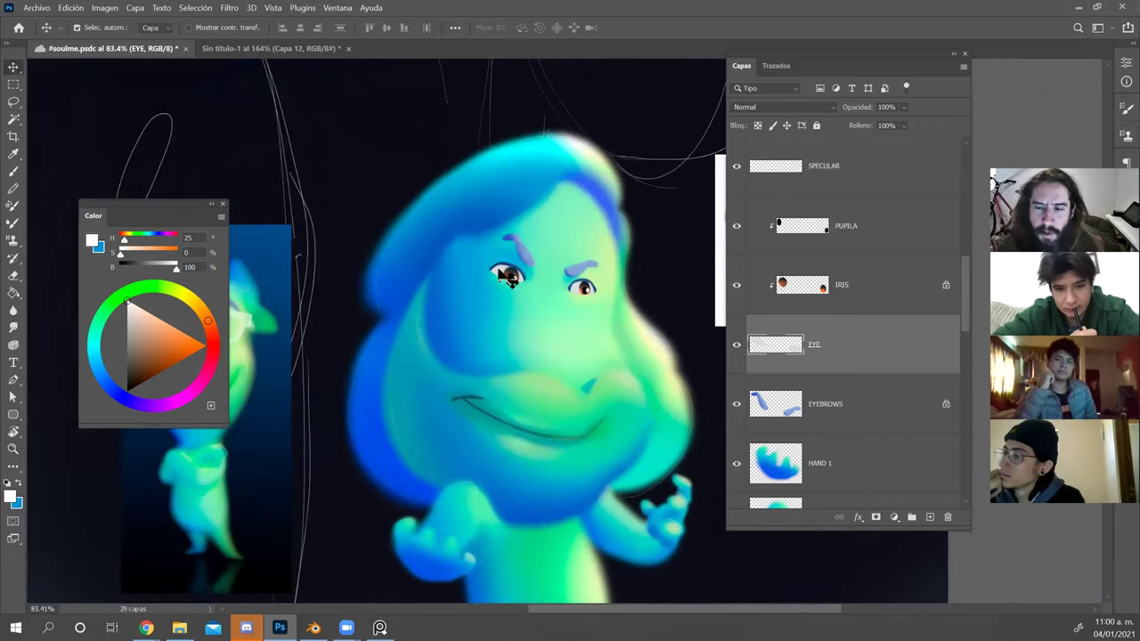
{"action": "left_click", "coordinate": [758, 126]}
{"action": "left_click_drag", "start_coordinate": [594, 352], "coordinate": [624, 354]}
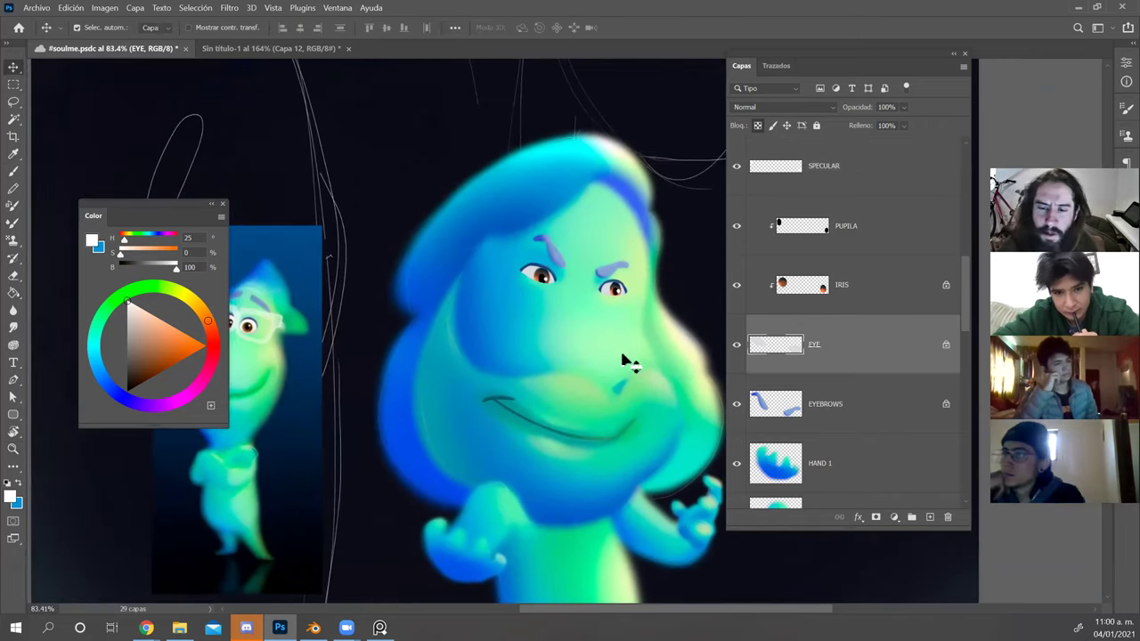
Set up a Soft Round Pressure Opacity brush in a pale pinkish grey for shading the eye whites.
{"action": "key", "text": "b"}
{"action": "left_click", "coordinate": [530, 274], "text": "alt"}
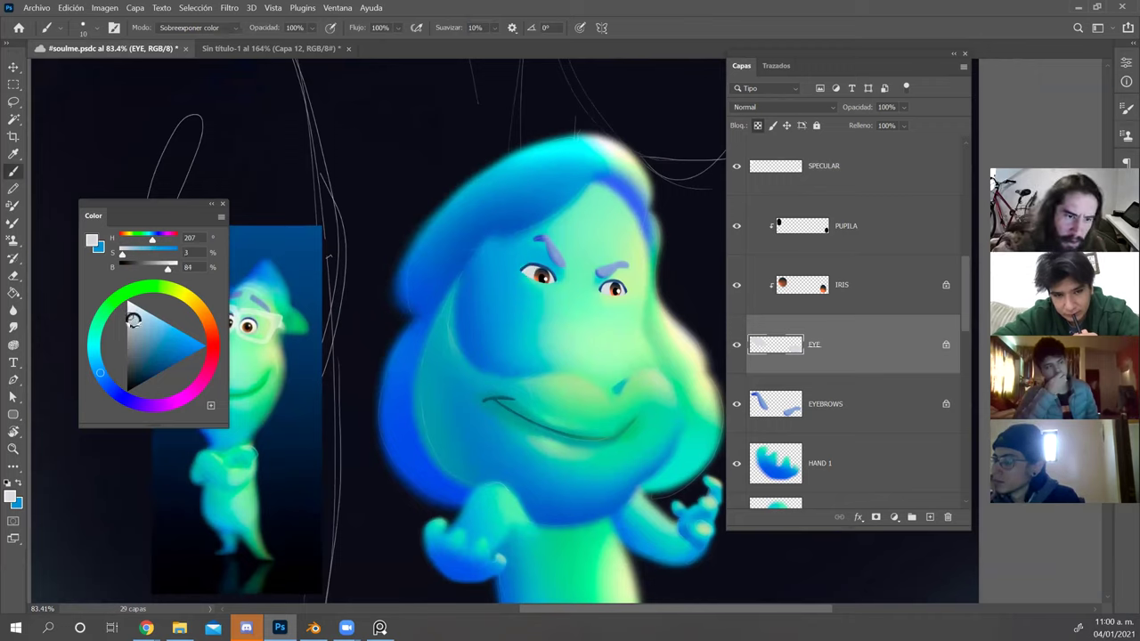
{"action": "left_click", "coordinate": [254, 323], "text": "alt"}
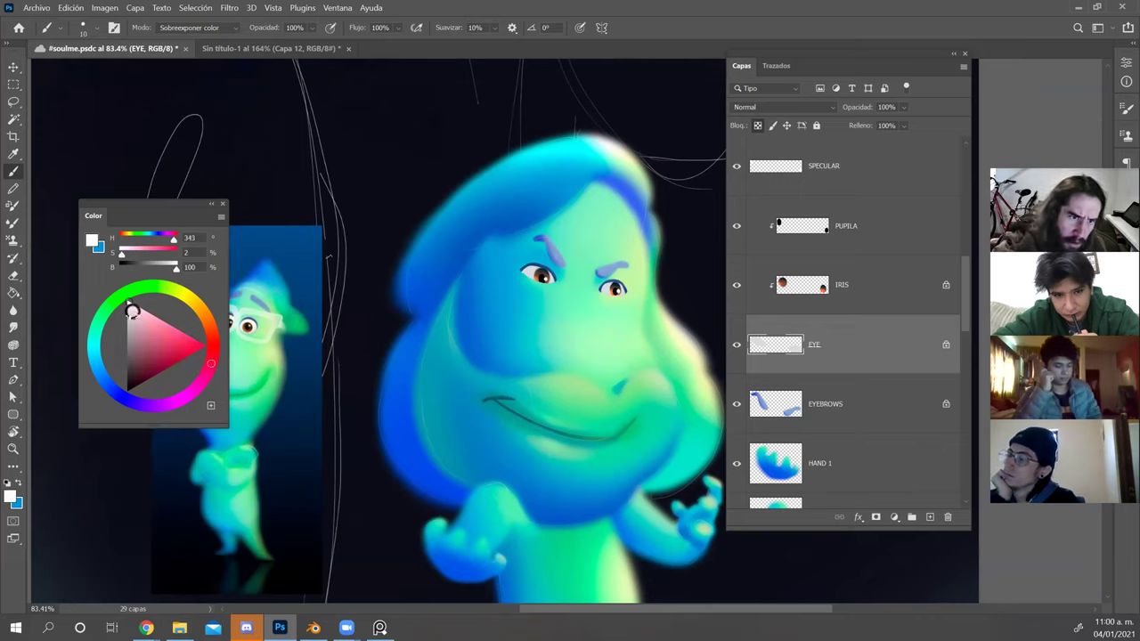
{"action": "left_click_drag", "start_coordinate": [129, 307], "coordinate": [130, 310]}
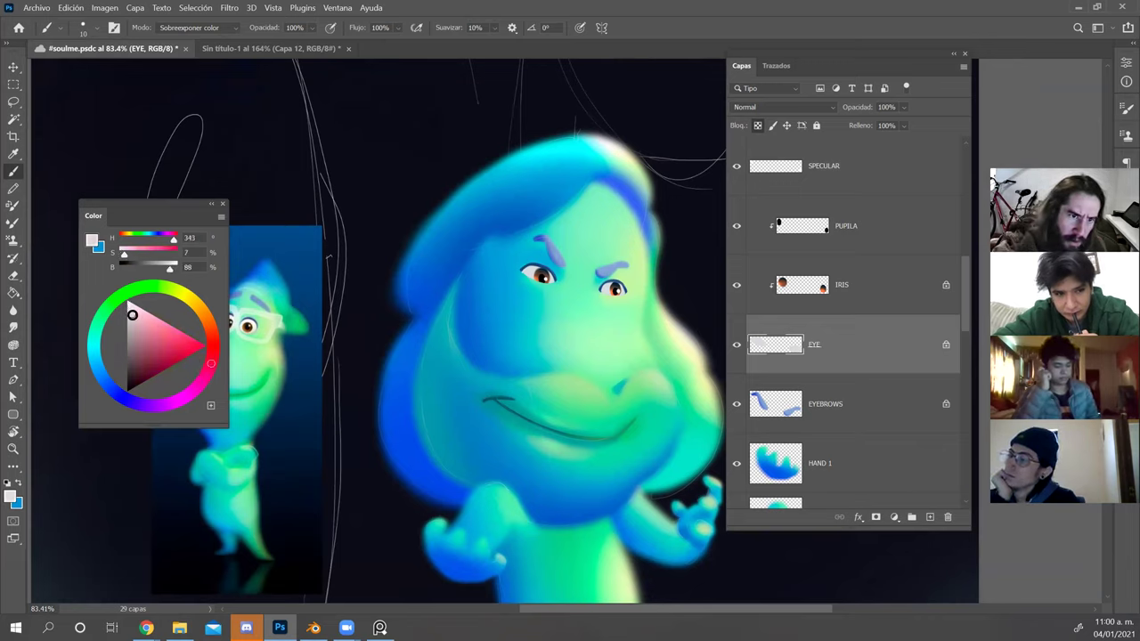
{"action": "right_click", "coordinate": [552, 283]}
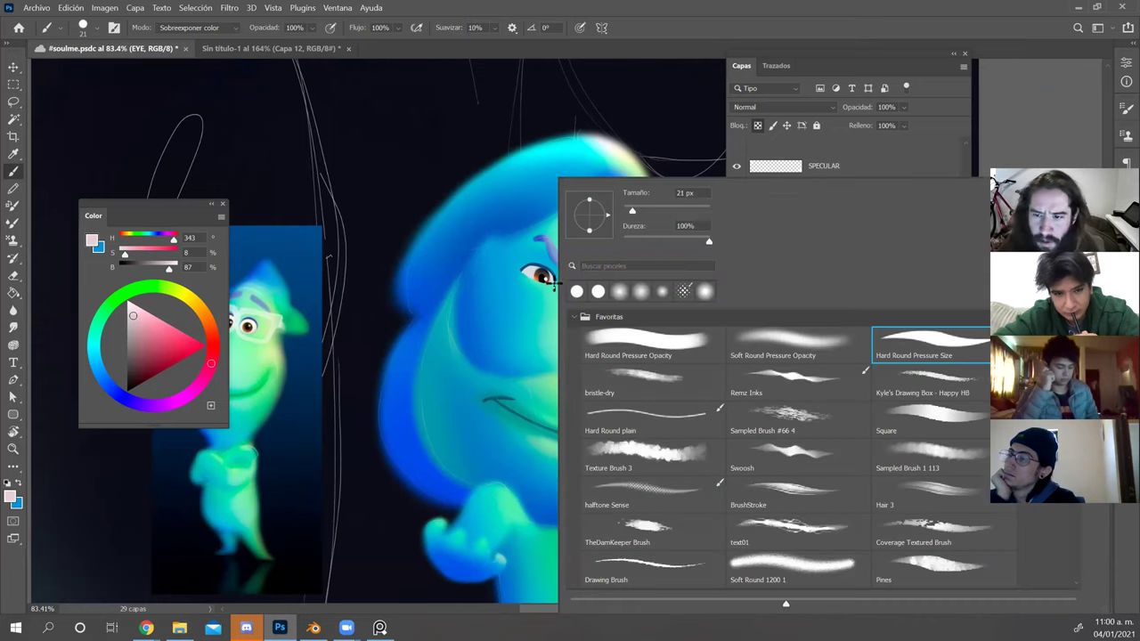
{"action": "double_click", "coordinate": [815, 347]}
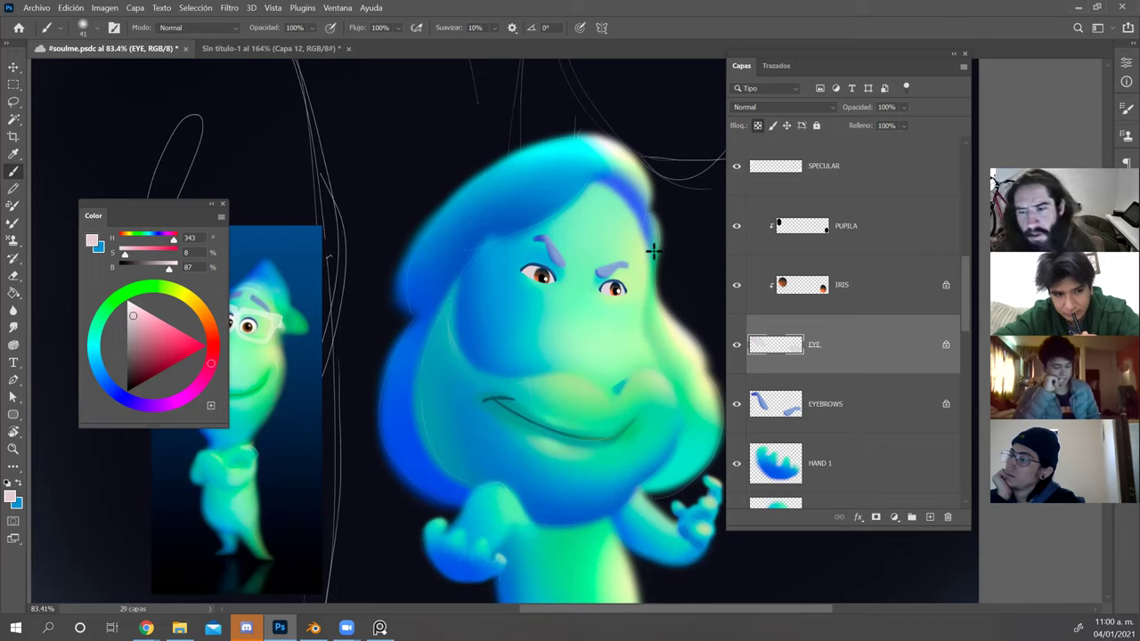
Paint a very pale pink (H 343, S 6, B 100) on the eye white with the soft brush at size 34.
{"action": "key", "text": "r"}
{"action": "left_click_drag", "start_coordinate": [627, 307], "coordinate": [588, 242]}
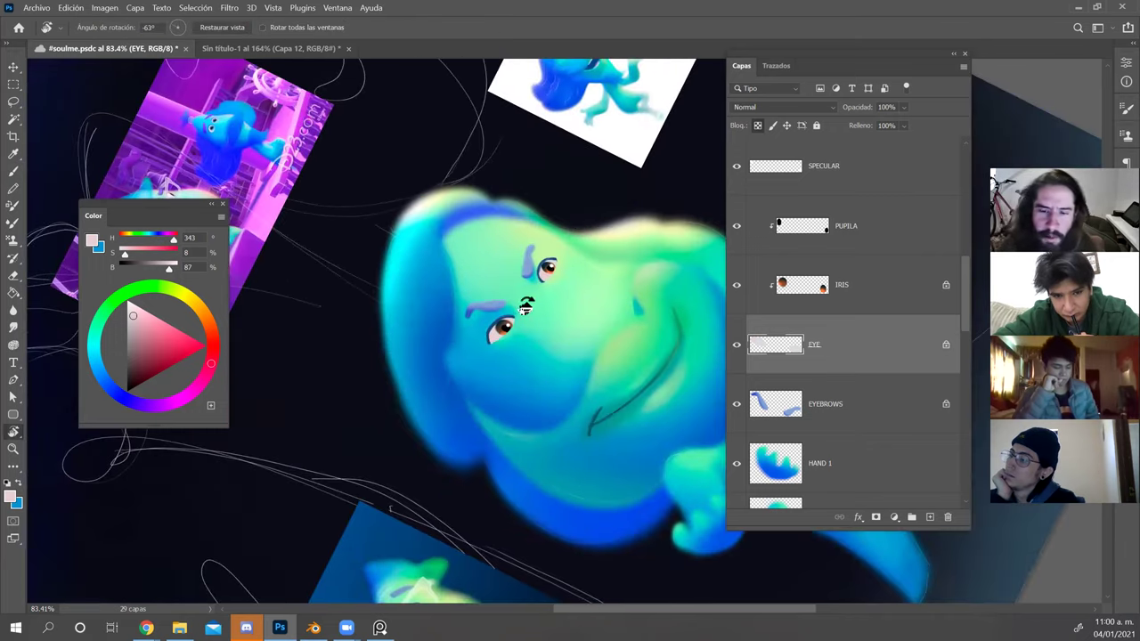
{"action": "key", "text": "b"}
{"action": "left_click", "coordinate": [132, 303]}
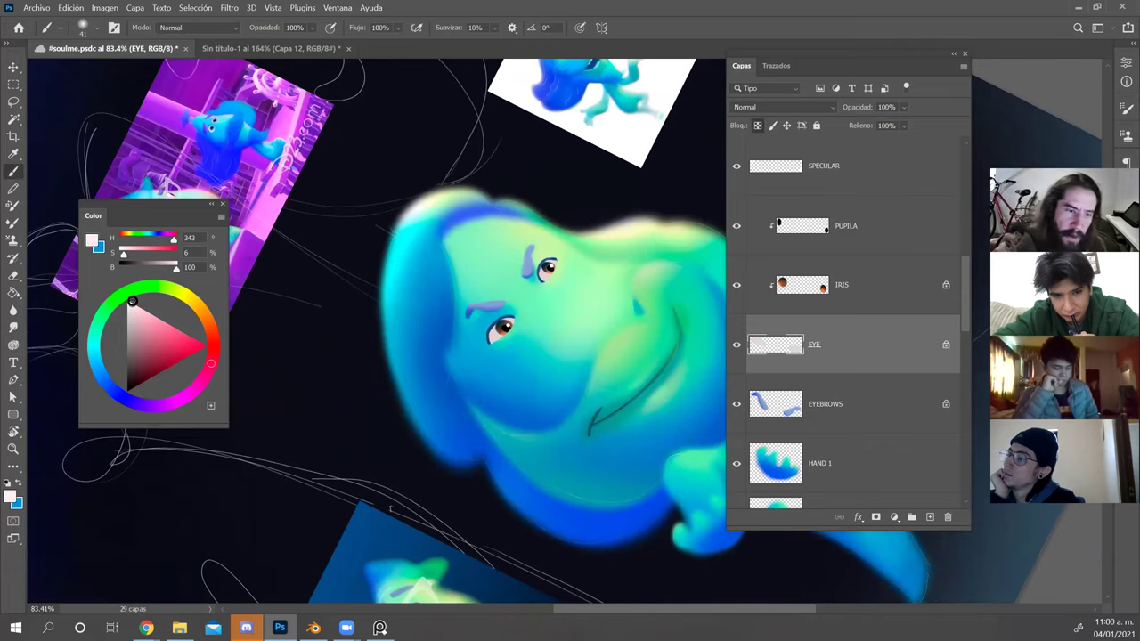
{"action": "right_click", "coordinate": [527, 331], "text": "alt"}
{"action": "left_click", "coordinate": [507, 326]}
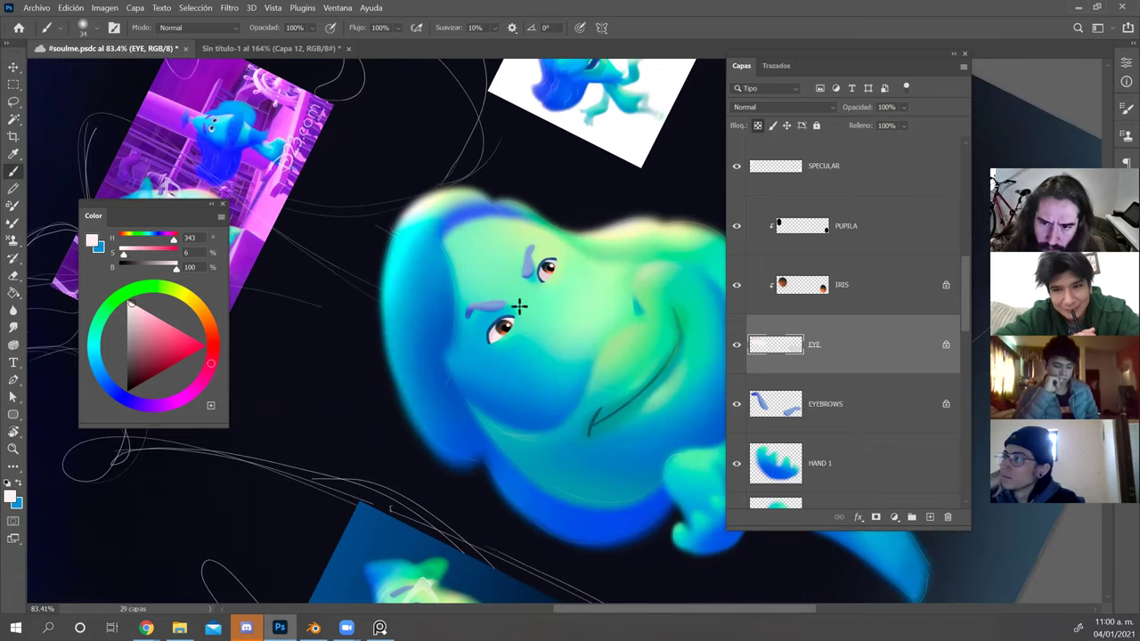
{"action": "key", "text": "Escape"}
{"action": "key", "text": "ctrl+minus"}
{"action": "key", "text": "ctrl+minus"}
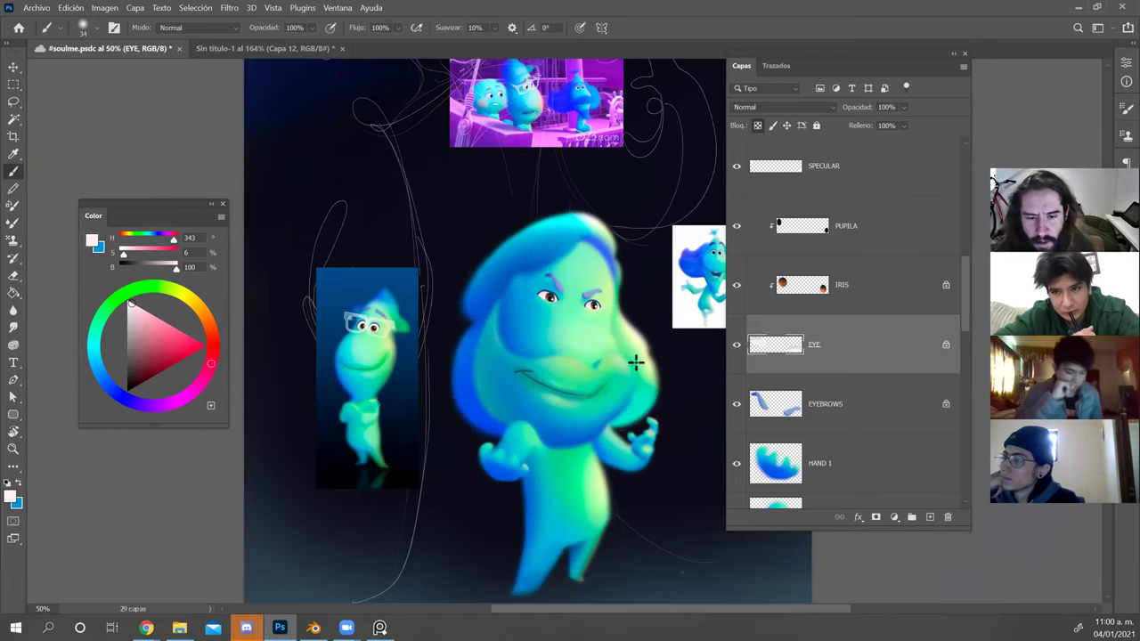
Brush light cyan sampled from the reference character over the face on the HEAD layer, using a Soft Round Pressure Opacity brush at 40% opacity.
{"action": "key", "text": "z"}
{"action": "scroll", "coordinate": [631, 337], "scroll_direction": "down", "scroll_amount": 1}
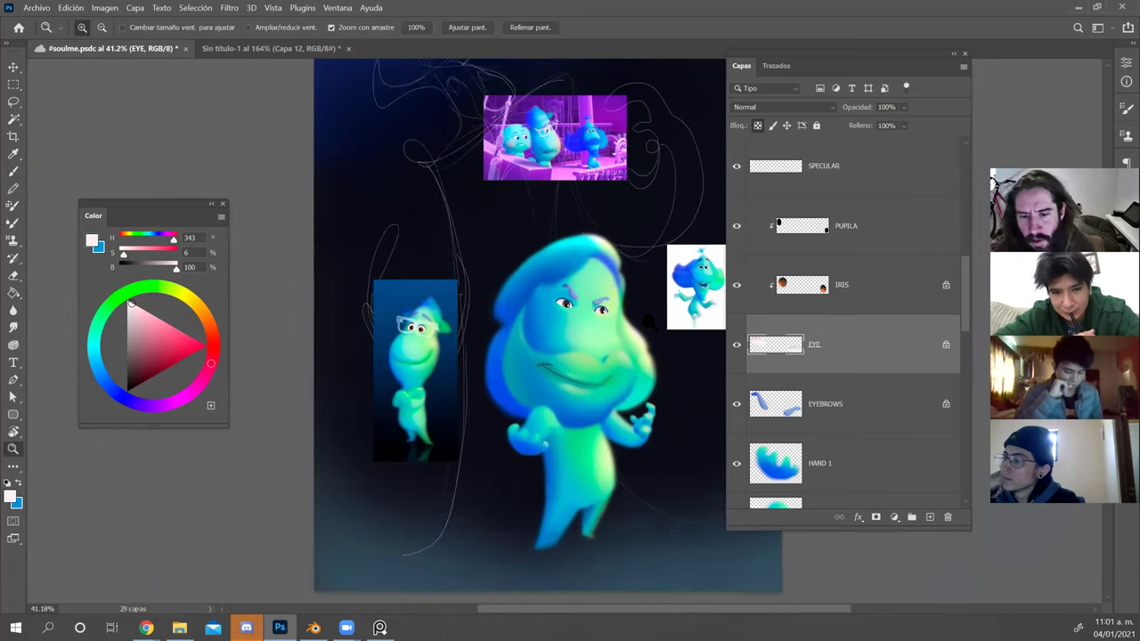
{"action": "key", "text": "b"}
{"action": "left_click", "coordinate": [392, 345], "text": "alt"}
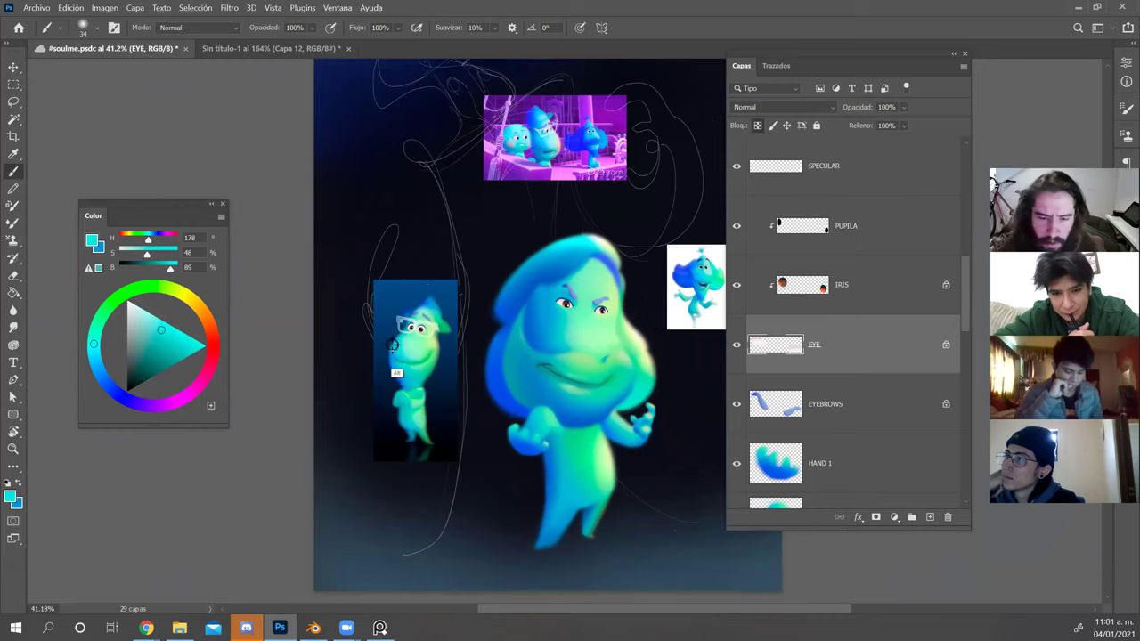
{"action": "key", "text": "v"}
{"action": "left_click", "coordinate": [579, 341]}
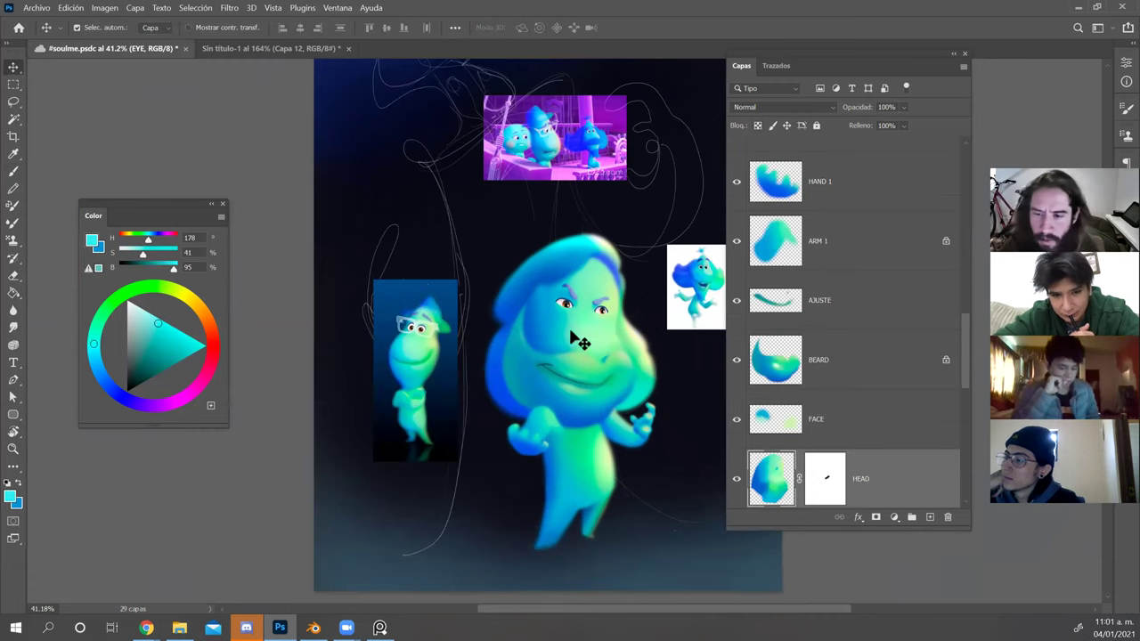
{"action": "key", "text": "b"}
{"action": "right_click", "coordinate": [583, 332]}
{"action": "double_click", "coordinate": [793, 354]}
{"action": "key", "text": "4"}
{"action": "left_click_drag", "start_coordinate": [559, 333], "coordinate": [575, 331]}
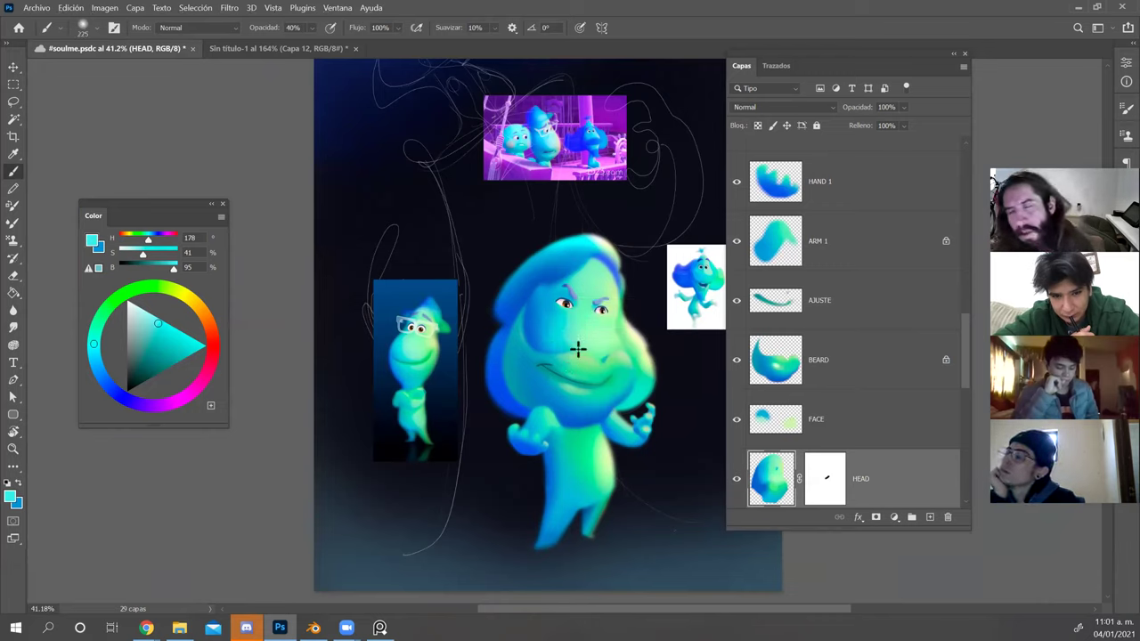
{"action": "left_click", "coordinate": [585, 344], "text": "alt"}
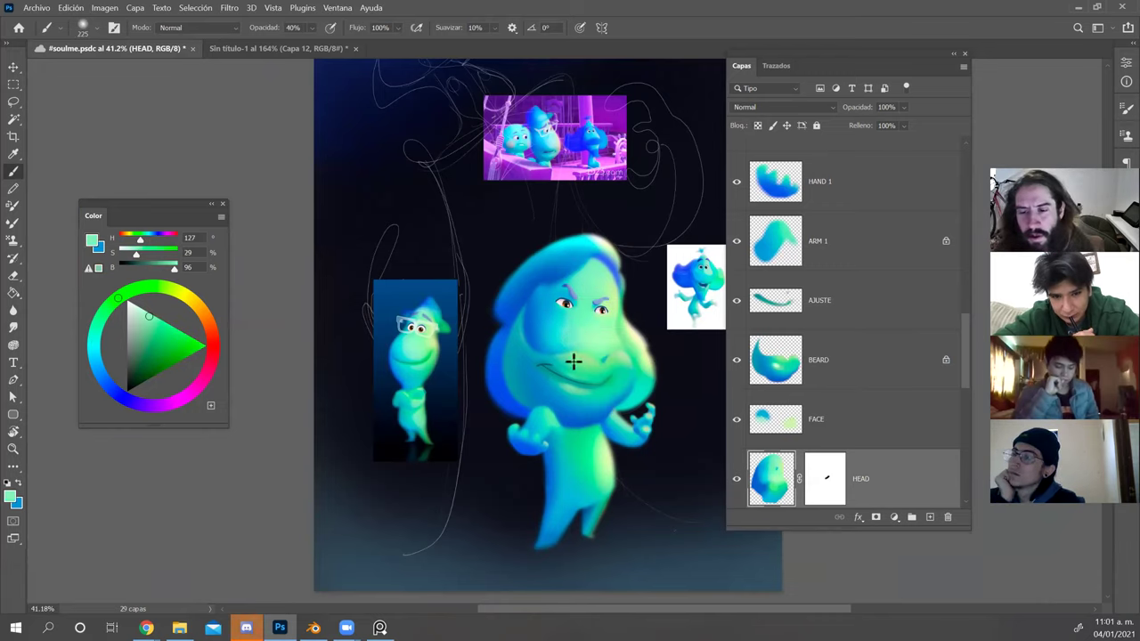
{"action": "key", "text": "z"}
{"action": "left_click_drag", "start_coordinate": [649, 283], "coordinate": [622, 282]}
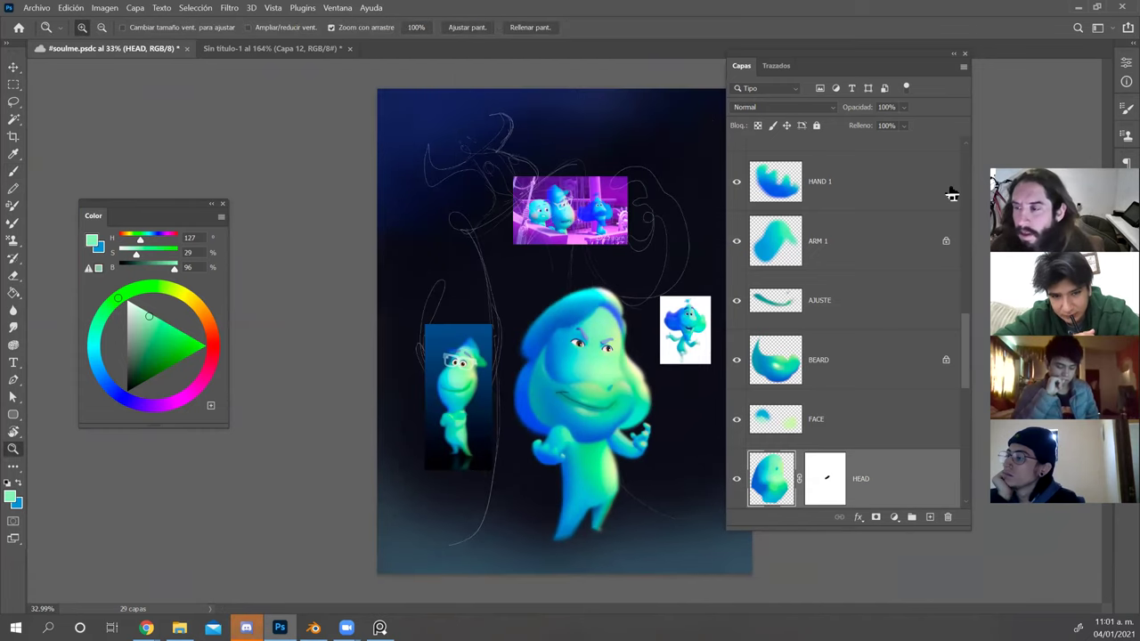
Lock the transparent pixels of the AJUSTE mouth-shading layer and brush a blue sampled from the reference over it.
{"action": "scroll", "coordinate": [951, 194], "scroll_direction": "up", "scroll_amount": 10}
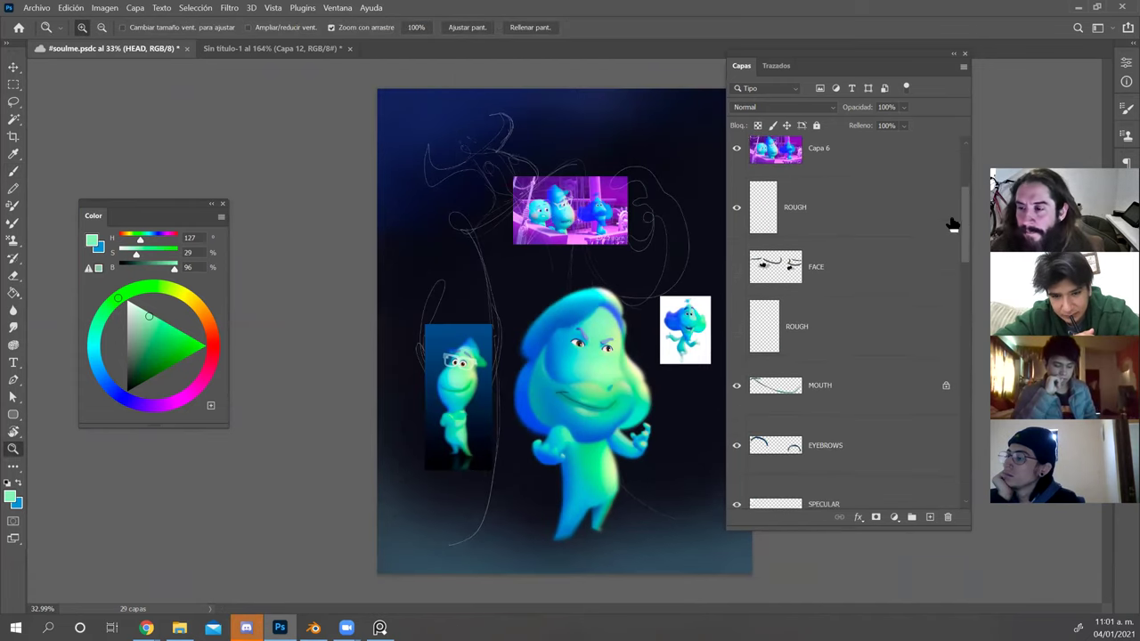
{"action": "left_click", "coordinate": [872, 303]}
{"action": "left_click", "coordinate": [872, 391]}
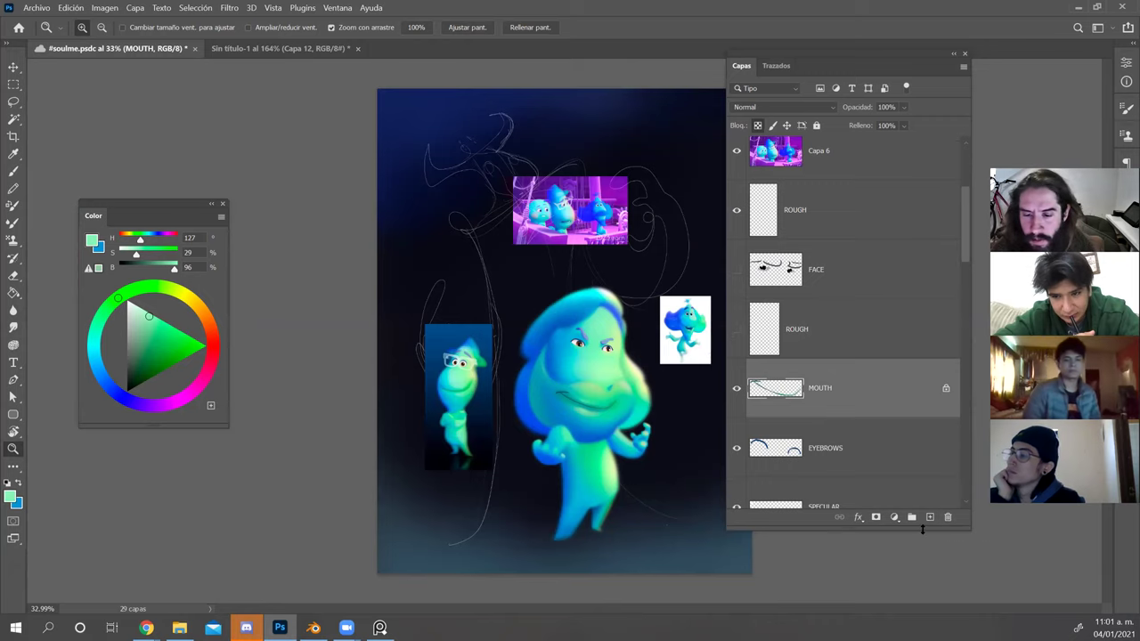
{"action": "left_click_drag", "start_coordinate": [599, 415], "coordinate": [622, 414]}
{"action": "key", "text": "v"}
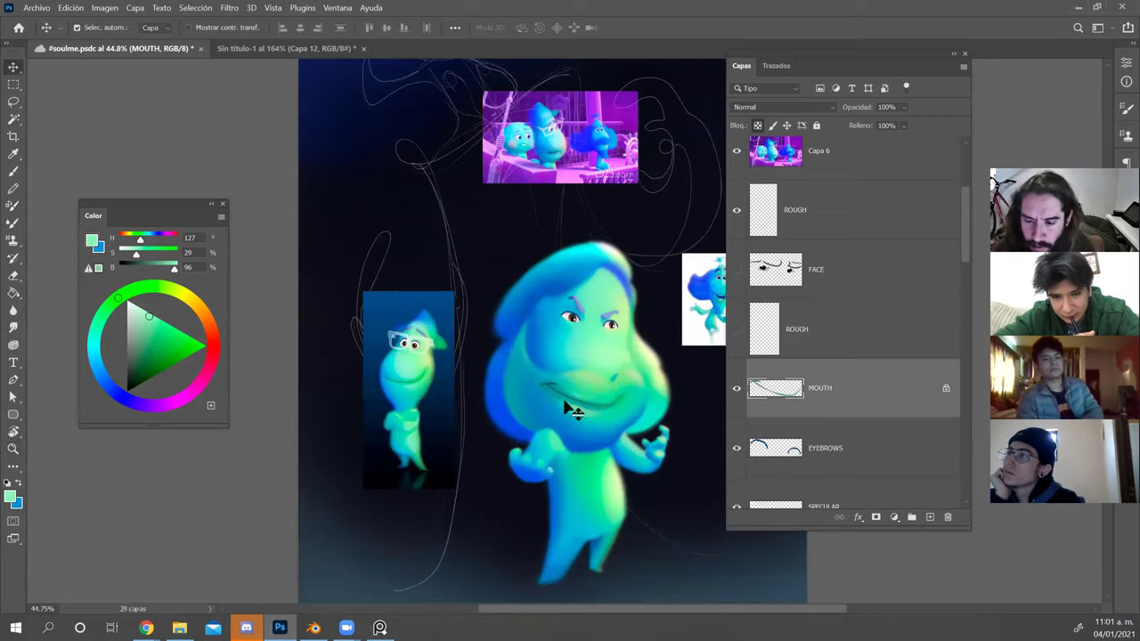
{"action": "left_click", "coordinate": [568, 401], "text": "ctrl"}
{"action": "key", "text": "b"}
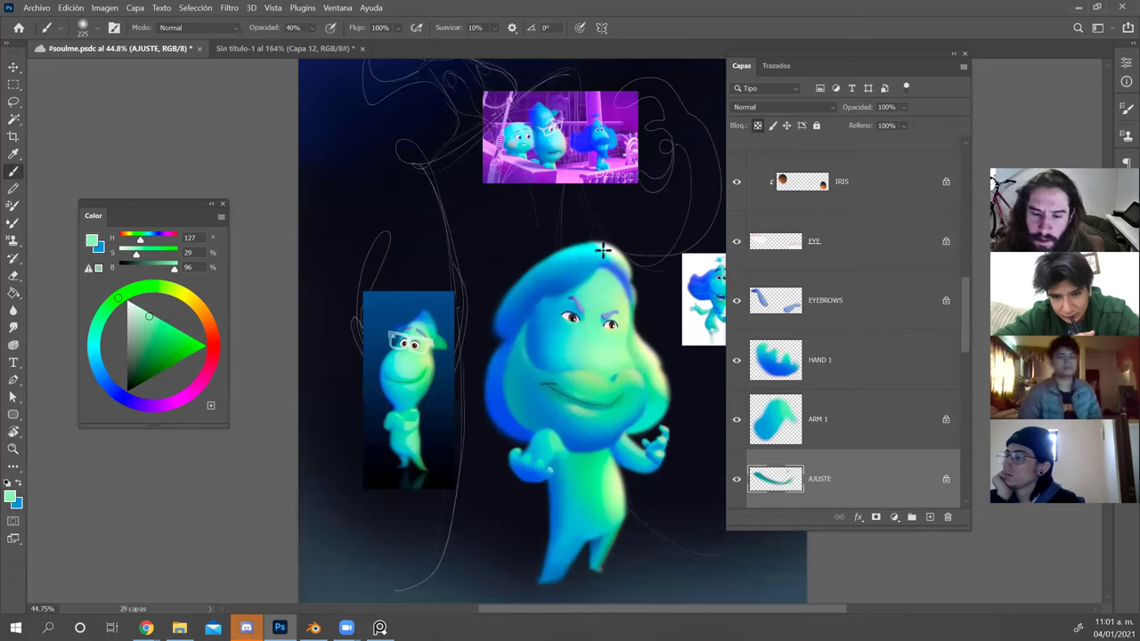
{"action": "left_click", "coordinate": [390, 396], "text": "alt"}
{"action": "left_click_drag", "start_coordinate": [482, 375], "coordinate": [579, 395]}
{"action": "mouse_move", "coordinate": [600, 304]}
{"action": "left_mouse_down"}
{"action": "mouse_move", "coordinate": [655, 311]}
{"action": "mouse_move", "coordinate": [669, 357]}
{"action": "left_mouse_up"}
Hide the upper ROUGH sketch layer and add a new layer directly above it.
{"action": "key", "text": "r"}
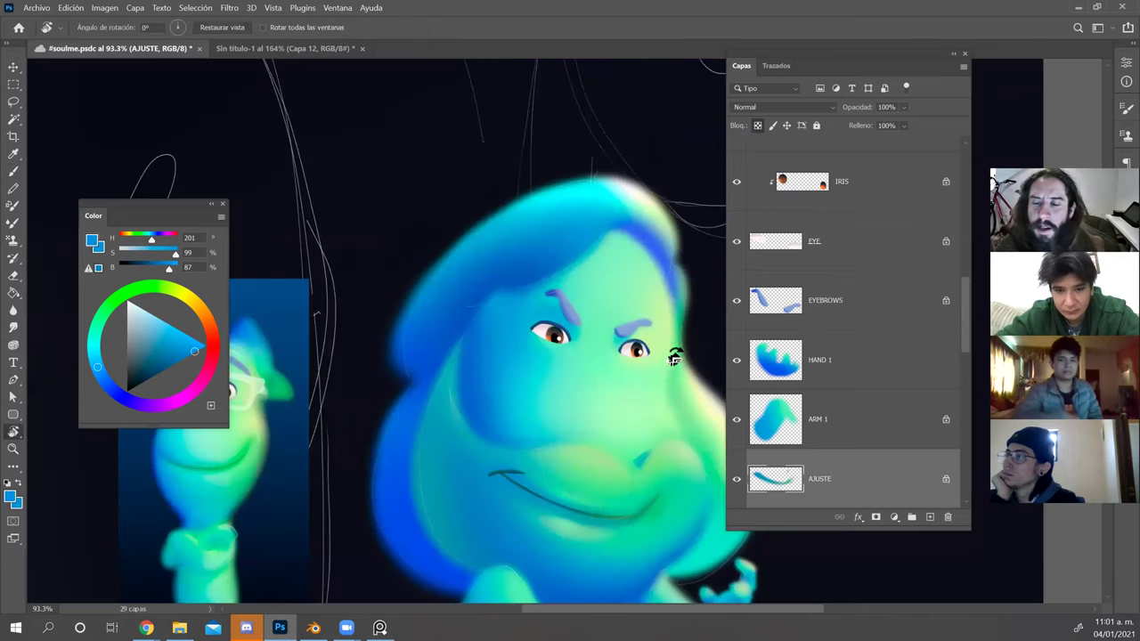
{"action": "key", "text": "v"}
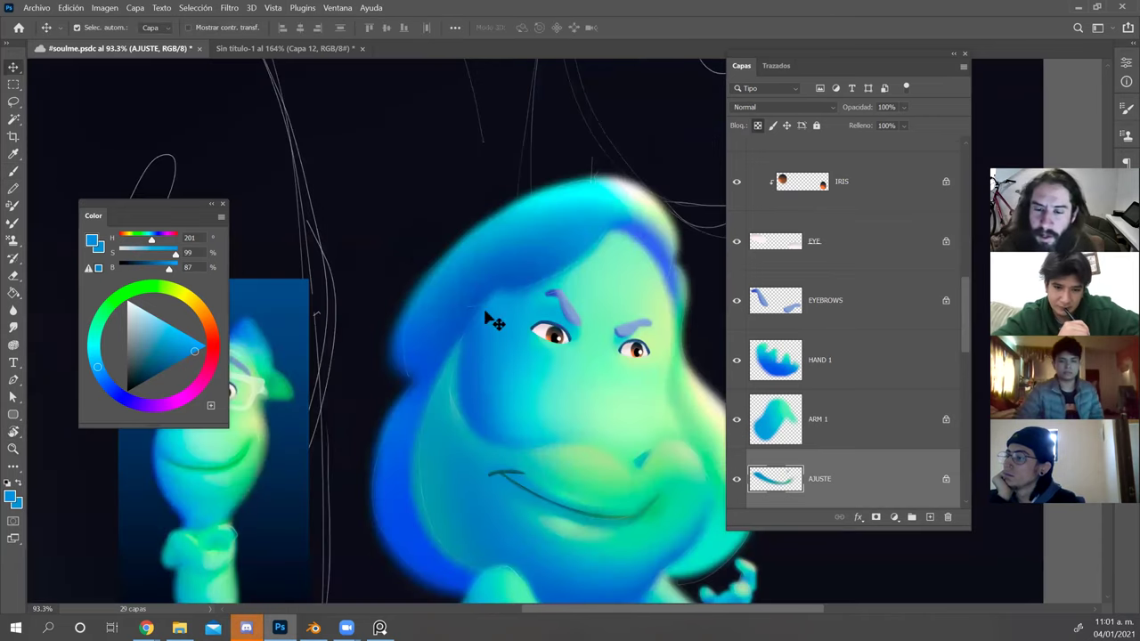
{"action": "left_click_drag", "start_coordinate": [962, 283], "coordinate": [962, 209]}
{"action": "left_click", "coordinate": [736, 206]}
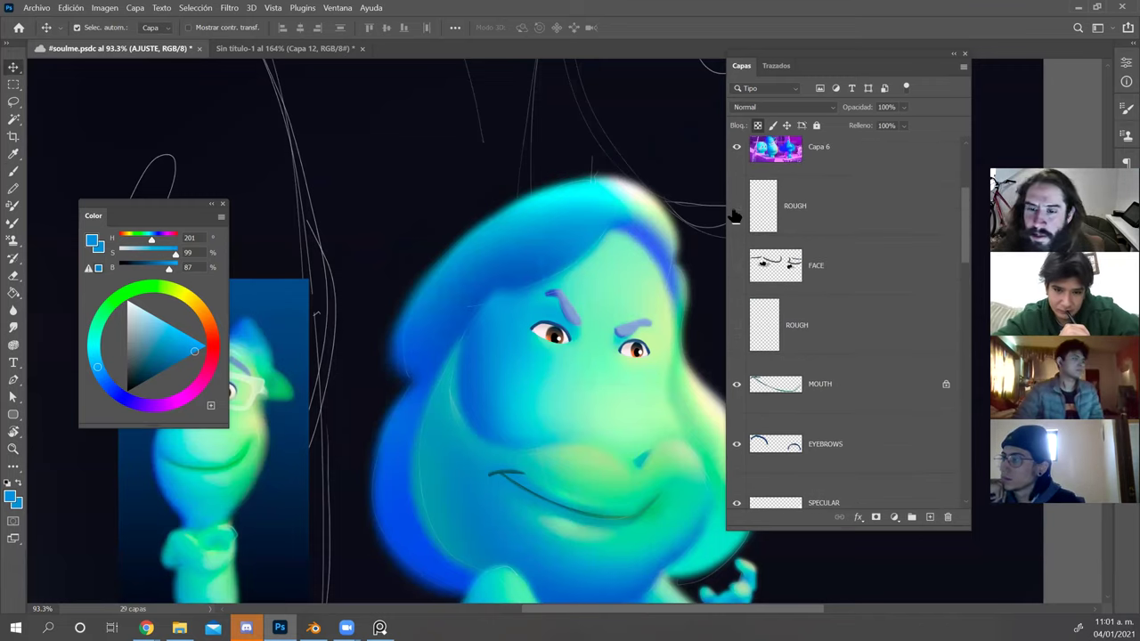
{"action": "left_click", "coordinate": [863, 211]}
{"action": "left_click", "coordinate": [933, 518]}
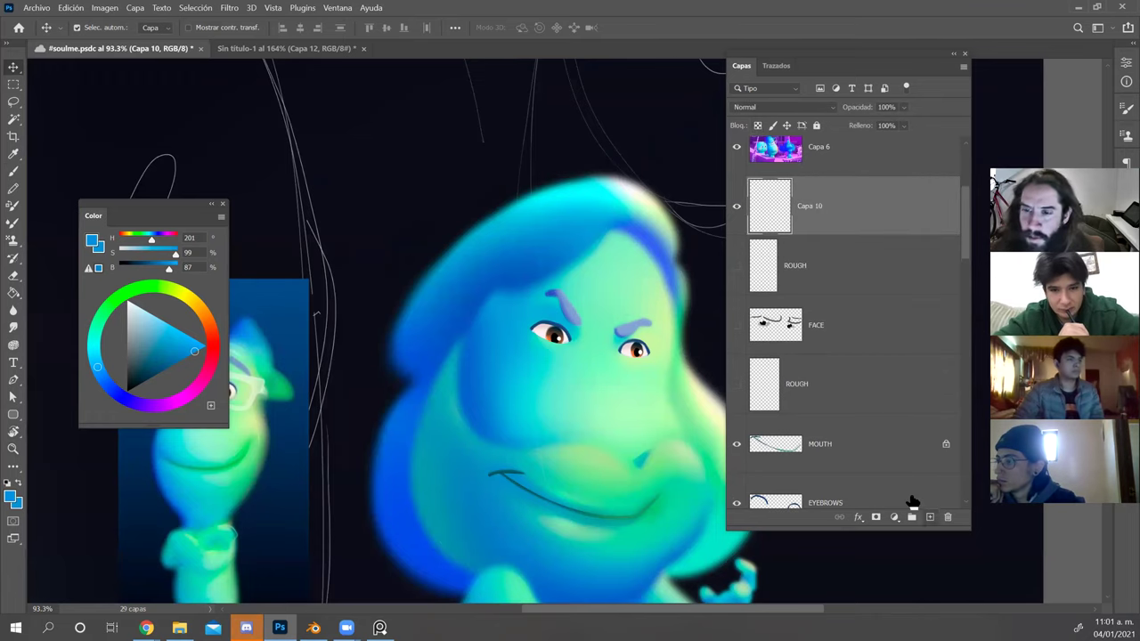
Draw thin white highlight lines on the face and moustache with the Drawing Brush at size 7 and 40% opacity, undoing the cheek and beard strokes.
{"action": "key", "text": "z"}
{"action": "left_click_drag", "start_coordinate": [584, 361], "coordinate": [535, 334]}
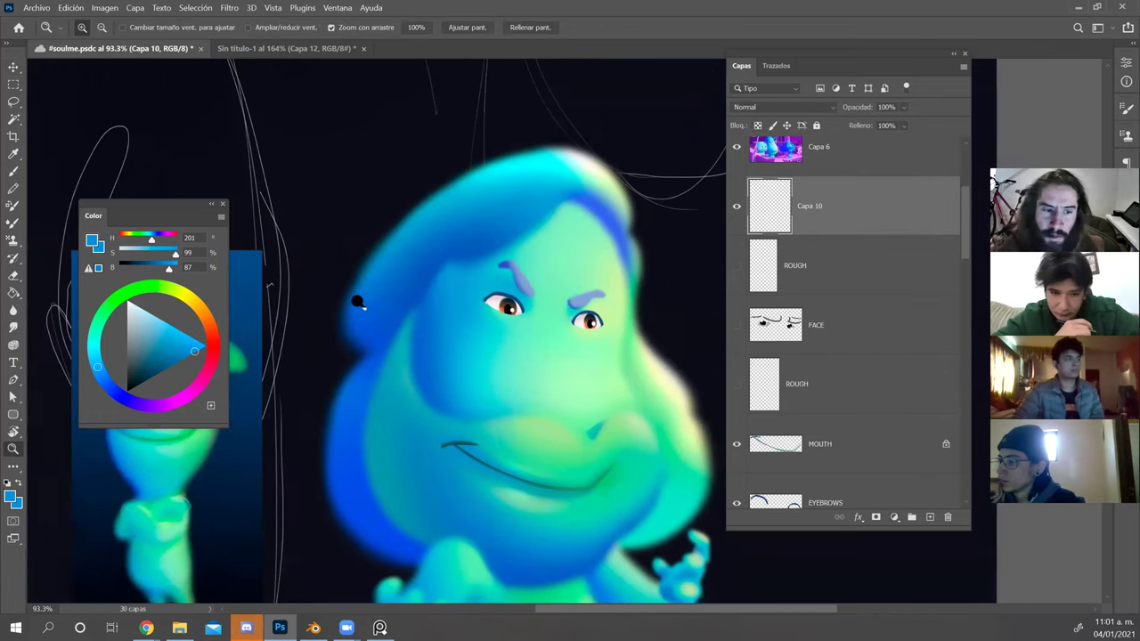
{"action": "key", "text": "x"}
{"action": "key", "text": "b"}
{"action": "right_click", "coordinate": [582, 308]}
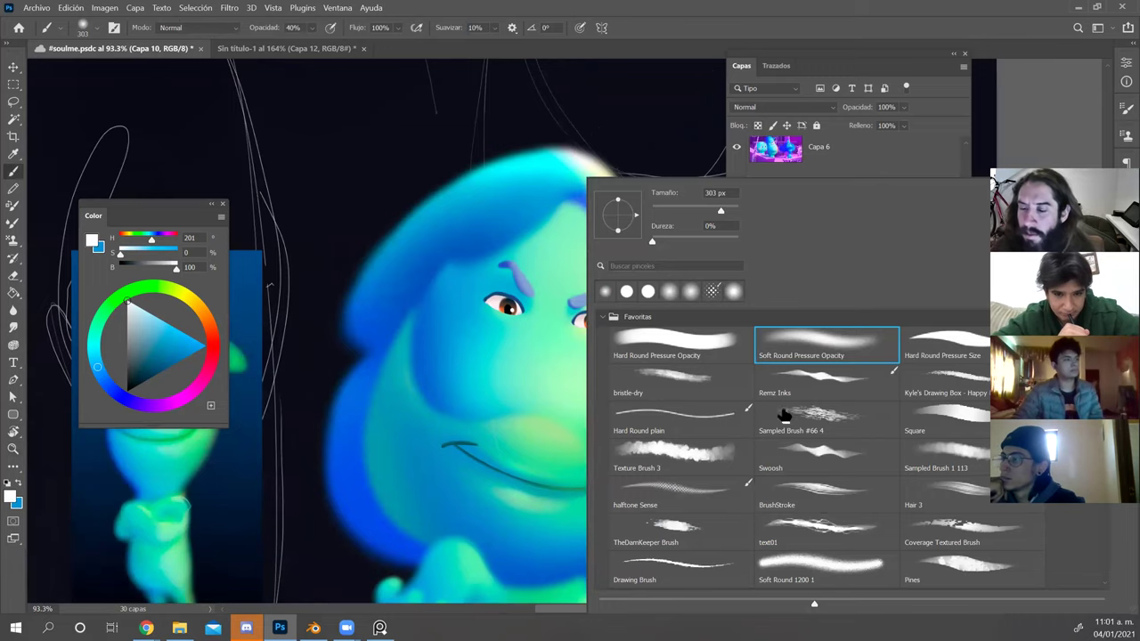
{"action": "left_click", "coordinate": [701, 557]}
{"action": "left_click", "coordinate": [701, 557]}
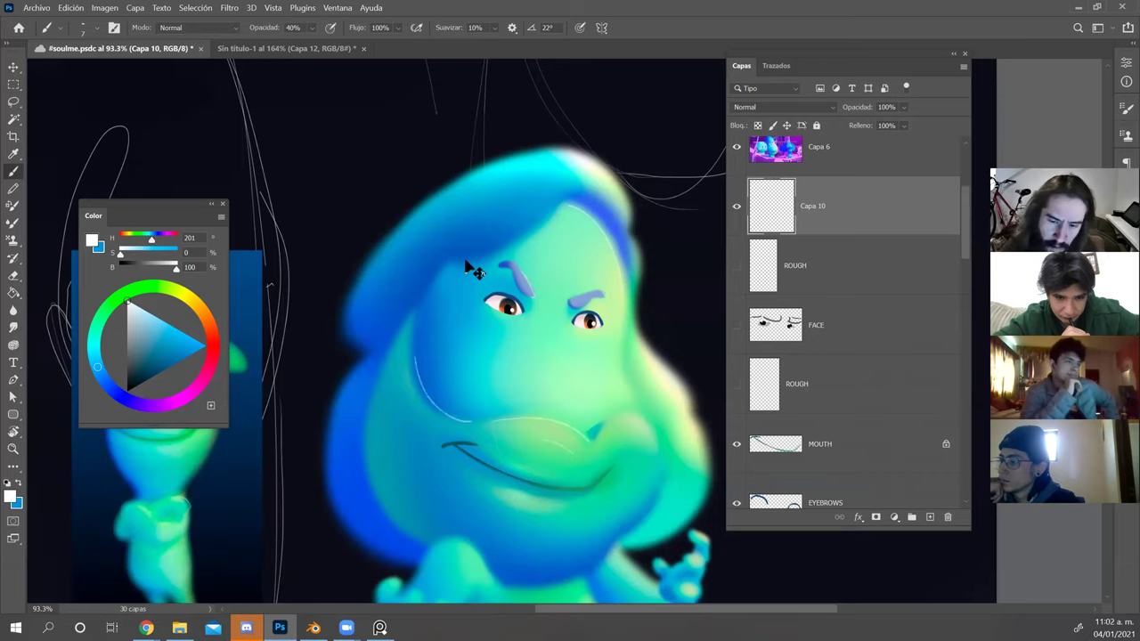
{"action": "left_click_drag", "start_coordinate": [392, 494], "coordinate": [408, 429]}
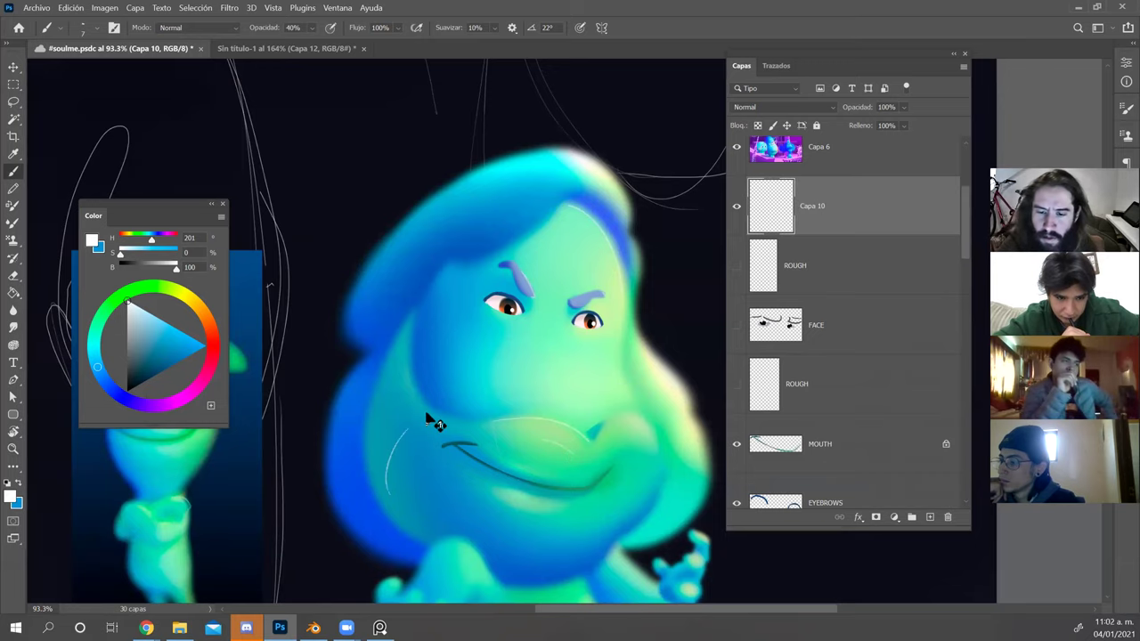
{"action": "key", "text": "ctrl+z"}
Outline the fingers of the character's open hand beside the blue hair with thin white lines.
{"action": "mouse_move", "coordinate": [557, 383]}
{"action": "left_mouse_down"}
{"action": "mouse_move", "coordinate": [638, 212]}
{"action": "mouse_move", "coordinate": [620, 247]}
{"action": "left_mouse_up"}
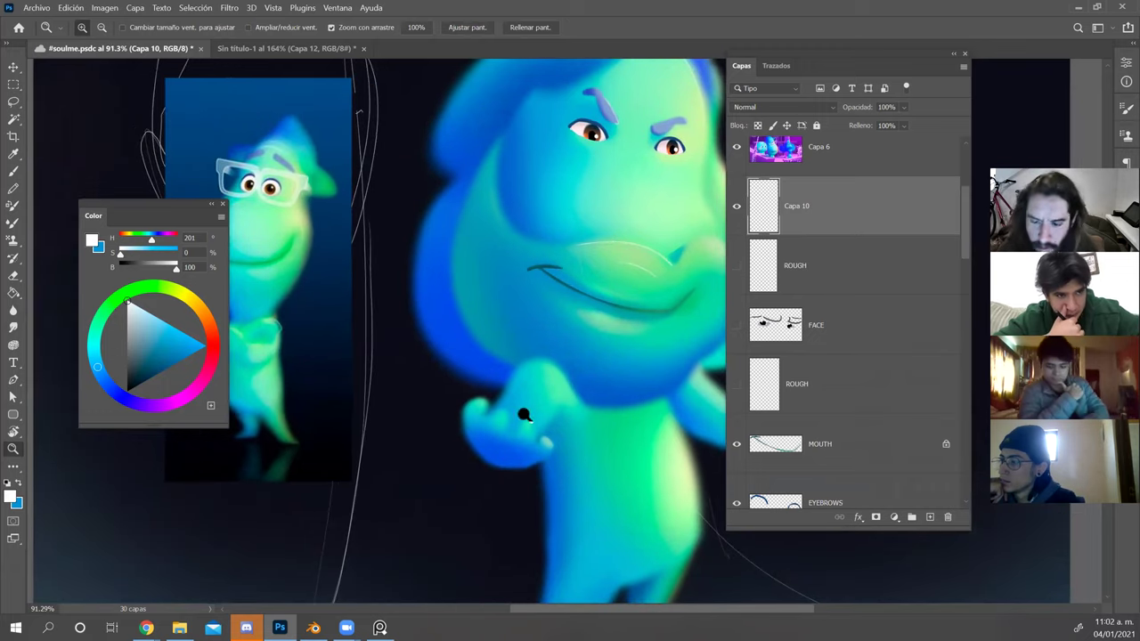
{"action": "key", "text": "b"}
{"action": "left_click_drag", "start_coordinate": [531, 437], "coordinate": [486, 443]}
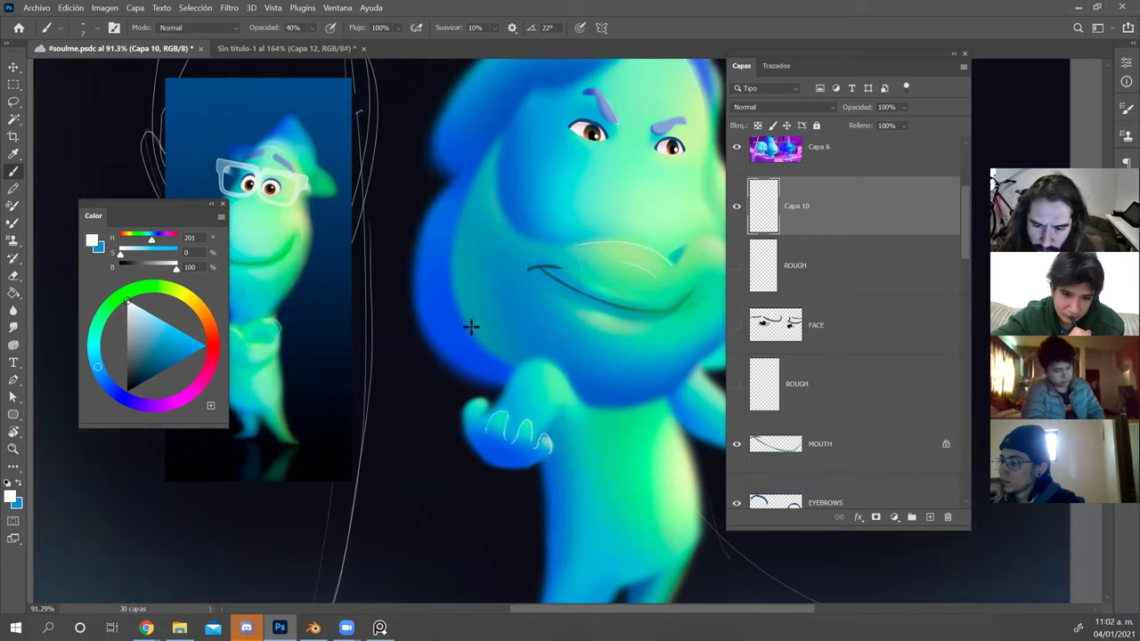
{"action": "mouse_move", "coordinate": [467, 415]}
{"action": "left_mouse_down"}
{"action": "mouse_move", "coordinate": [479, 391]}
{"action": "mouse_move", "coordinate": [484, 429]}
{"action": "left_mouse_up"}
{"action": "key", "text": "ctrl+z"}
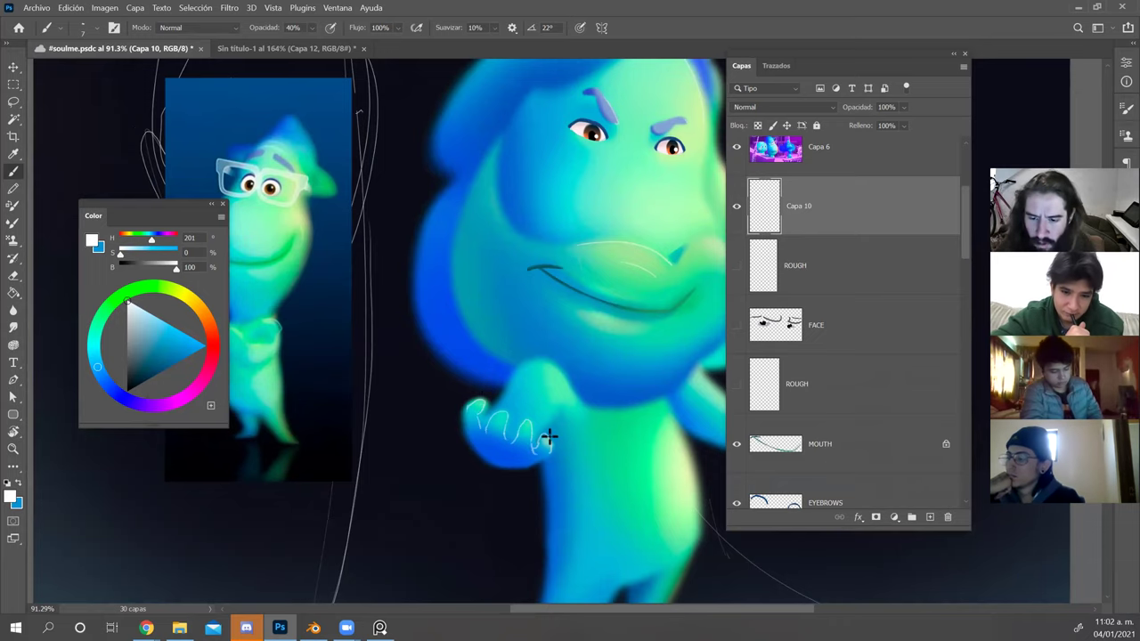
Trace thin white highlight lines around the fingers and palm of the character's other, raised hand.
{"action": "left_click_drag", "start_coordinate": [661, 389], "coordinate": [573, 395]}
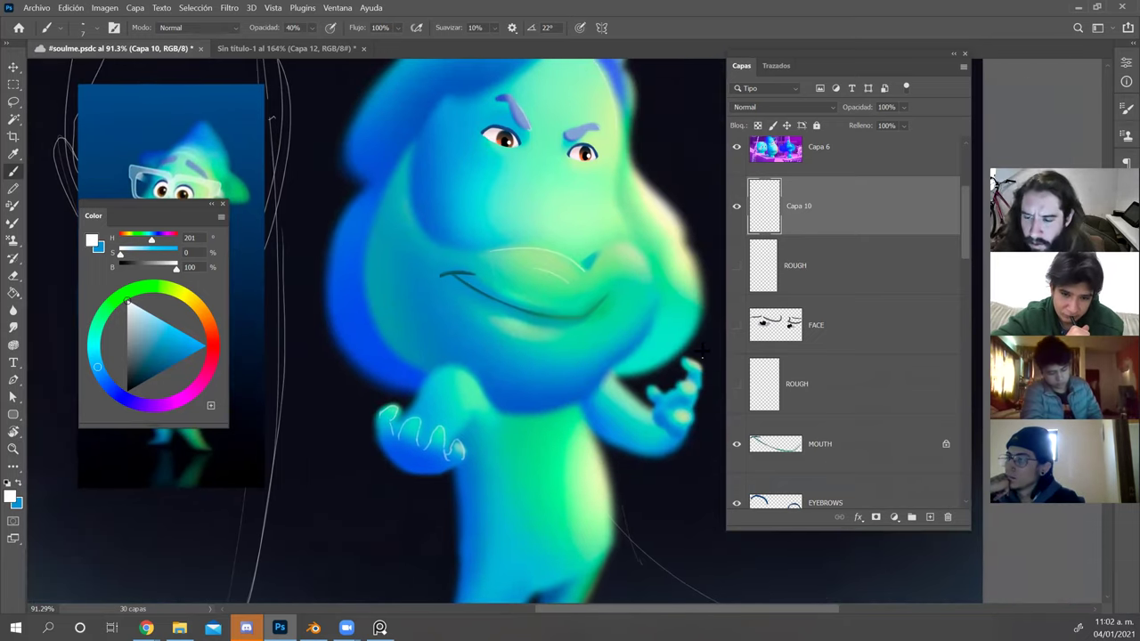
{"action": "left_click_drag", "start_coordinate": [657, 400], "coordinate": [687, 380]}
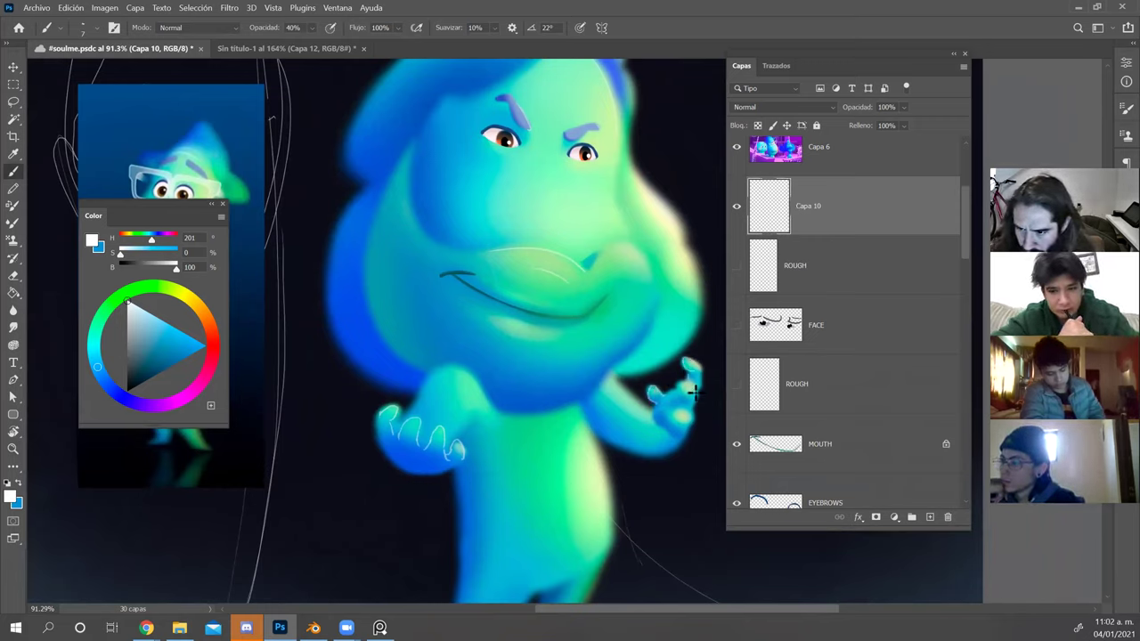
{"action": "left_click_drag", "start_coordinate": [677, 408], "coordinate": [682, 425]}
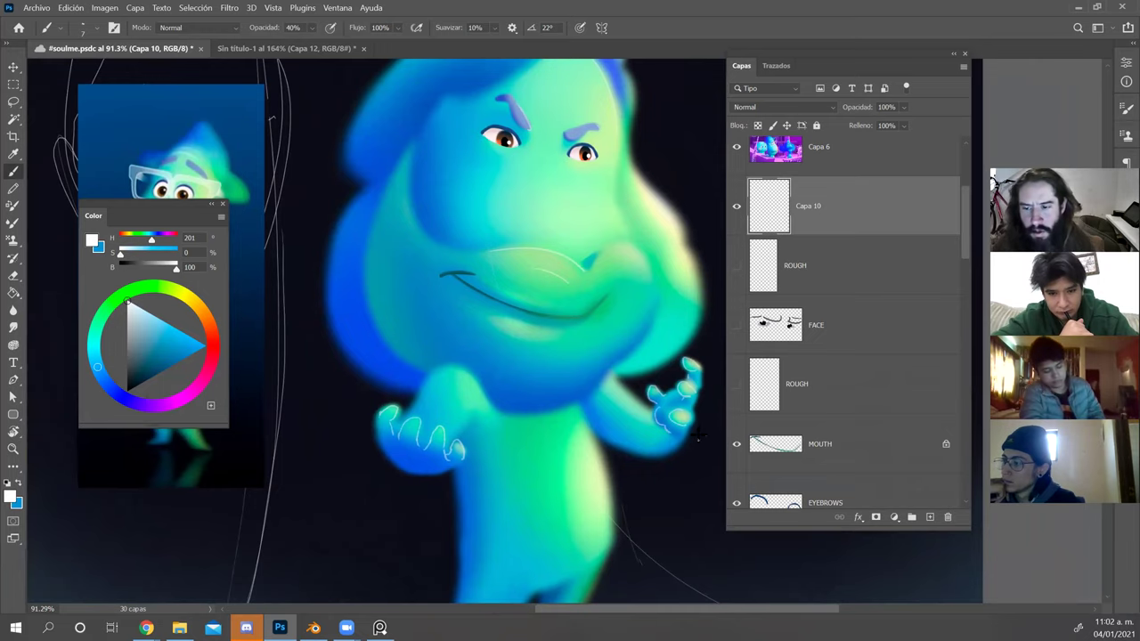
Choose a pale violet brush colour (H 247, S 32, B 92) and draw thin highlight lines along the blue side of the beard.
{"action": "scroll", "coordinate": [619, 396], "scroll_direction": "down", "scroll_amount": 2}
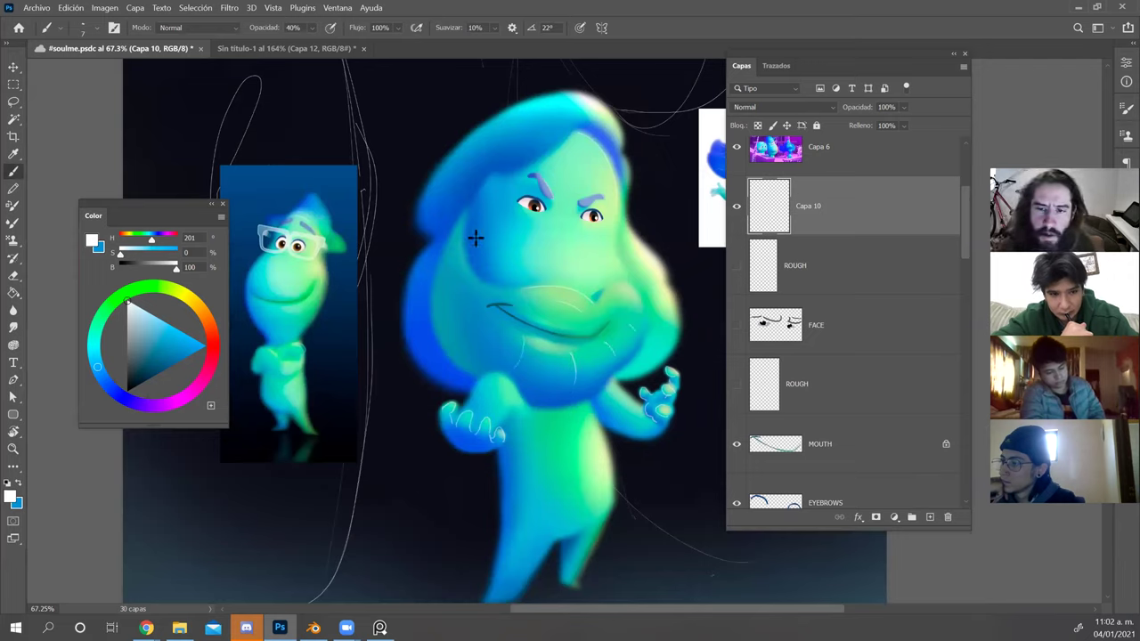
{"action": "left_click", "coordinate": [459, 307], "text": "alt"}
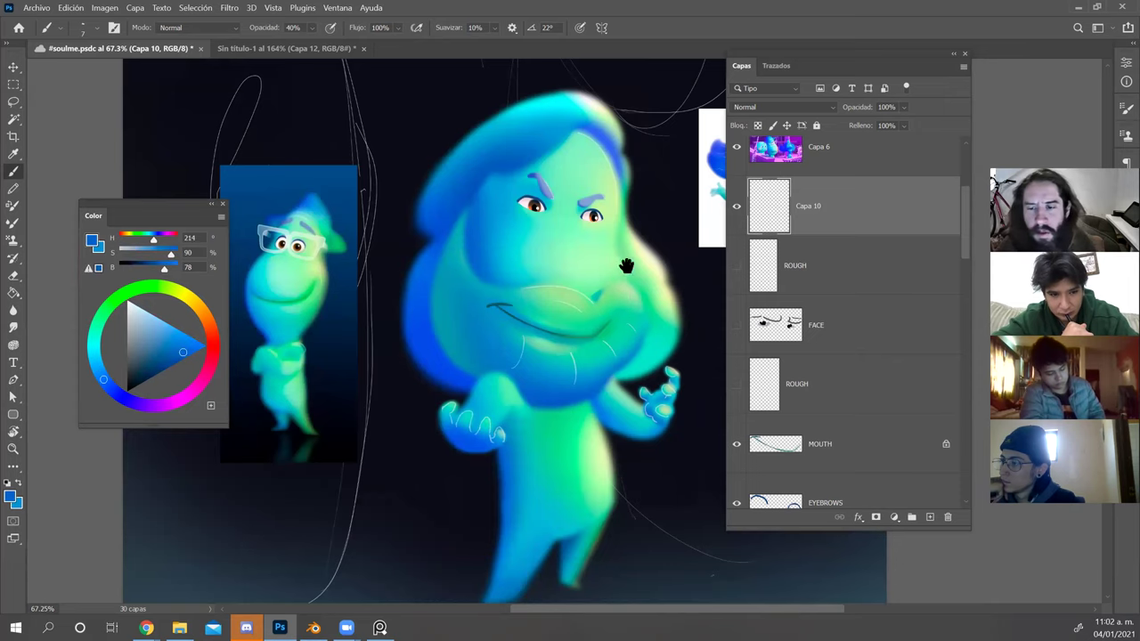
{"action": "left_click_drag", "start_coordinate": [626, 265], "coordinate": [543, 417]}
{"action": "key", "text": "z"}
{"action": "mouse_move", "coordinate": [401, 345]}
{"action": "left_mouse_down"}
{"action": "mouse_move", "coordinate": [473, 335]}
{"action": "mouse_move", "coordinate": [423, 343]}
{"action": "left_mouse_up"}
{"action": "left_click_drag", "start_coordinate": [531, 358], "coordinate": [718, 145]}
{"action": "left_click_drag", "start_coordinate": [643, 437], "coordinate": [621, 214]}
{"action": "mouse_move", "coordinate": [543, 375]}
{"action": "left_mouse_down"}
{"action": "mouse_move", "coordinate": [576, 344]}
{"action": "mouse_move", "coordinate": [562, 378]}
{"action": "left_mouse_up"}
{"action": "left_click_drag", "start_coordinate": [558, 443], "coordinate": [653, 313]}
{"action": "key", "text": "b"}
{"action": "left_click", "coordinate": [660, 217], "text": "alt"}
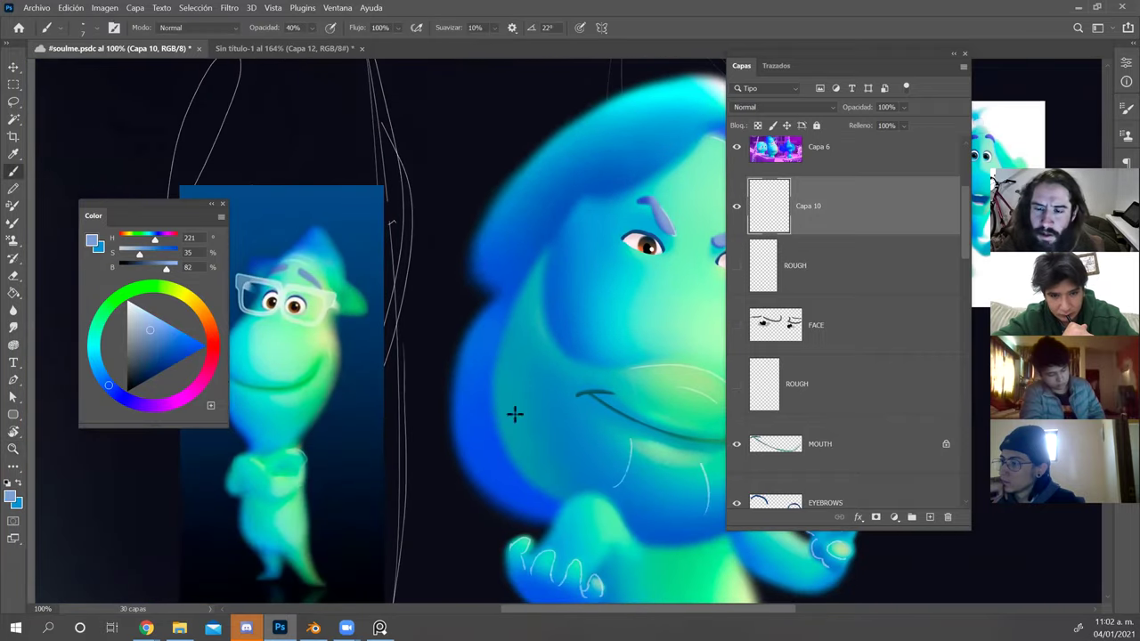
{"action": "left_click", "coordinate": [117, 395]}
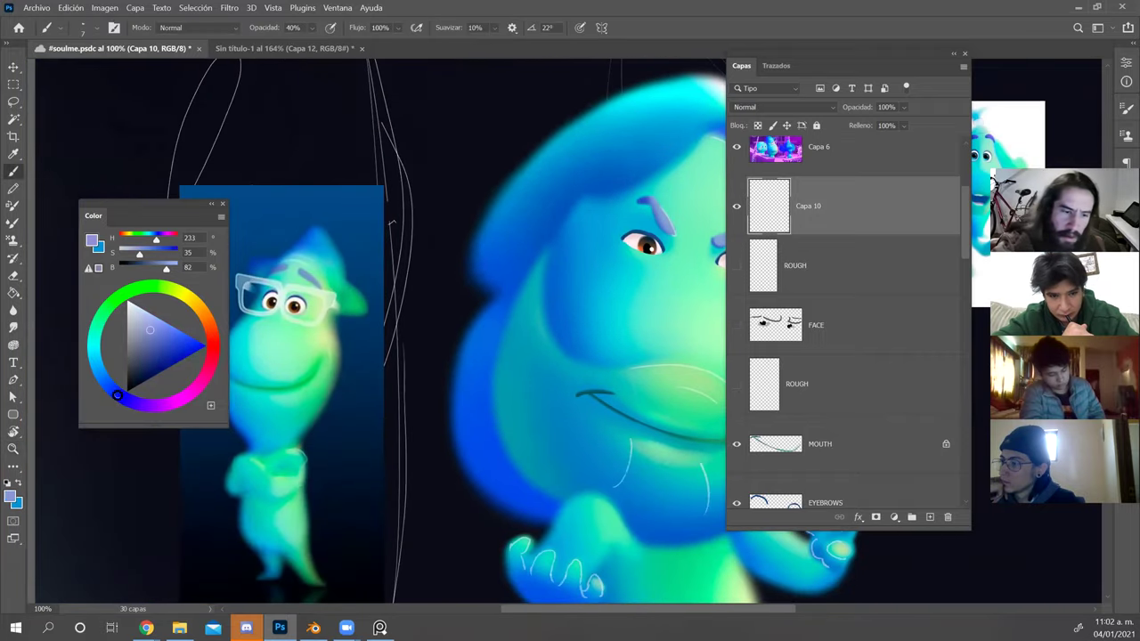
{"action": "left_click", "coordinate": [152, 307]}
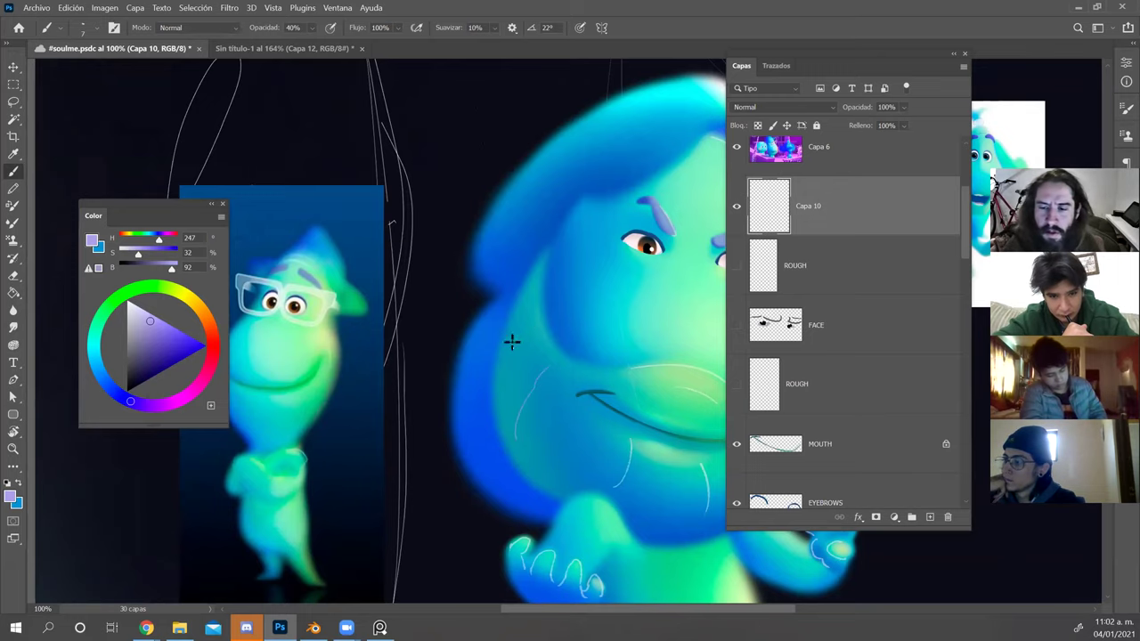
{"action": "mouse_move", "coordinate": [640, 324]}
{"action": "left_mouse_down"}
{"action": "mouse_move", "coordinate": [508, 191]}
{"action": "mouse_move", "coordinate": [517, 392]}
{"action": "mouse_move", "coordinate": [535, 374]}
{"action": "left_mouse_up"}
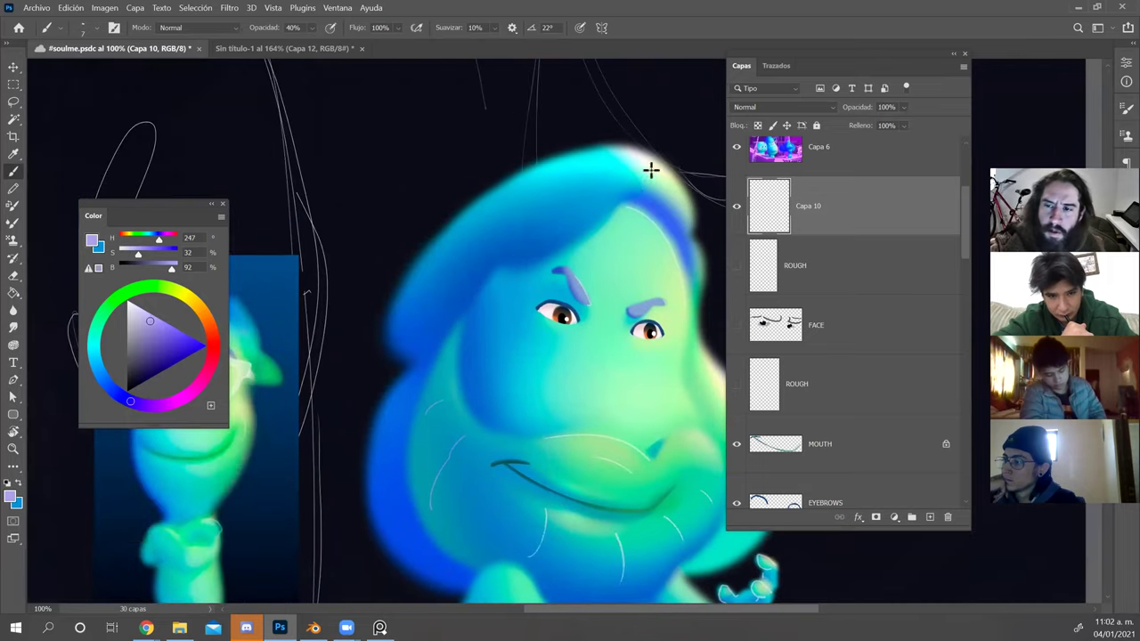
Sample a cream colour from the hair's bright tip and draw thin highlight strands across the top hair, undoing the last stroke.
{"action": "left_click", "coordinate": [621, 157], "text": "alt"}
{"action": "left_click_drag", "start_coordinate": [621, 157], "coordinate": [534, 253]}
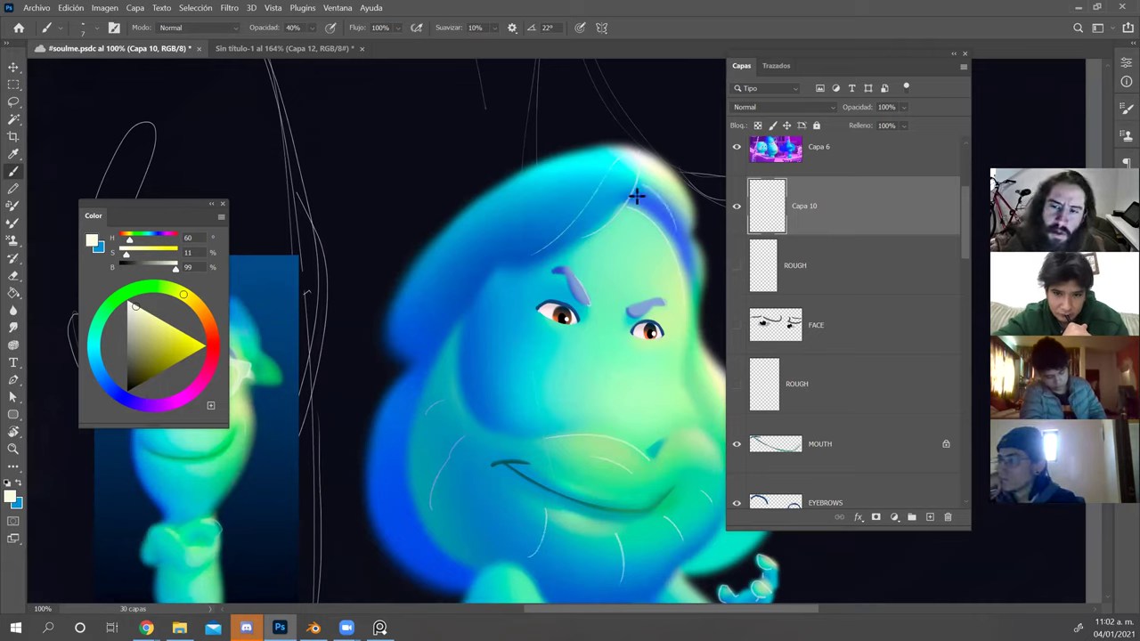
{"action": "key", "text": "ctrl+z"}
Set a pale violet brush colour (H 266, S 25, B 100) and draw a thin highlight line on the blue outer hair.
{"action": "left_click", "coordinate": [502, 212], "text": "alt"}
{"action": "left_click", "coordinate": [149, 405]}
{"action": "left_click", "coordinate": [152, 303]}
{"action": "key", "text": "ctrl+z"}
{"action": "left_click_drag", "start_coordinate": [490, 192], "coordinate": [422, 329]}
{"action": "mouse_move", "coordinate": [634, 385]}
{"action": "left_mouse_down"}
{"action": "mouse_move", "coordinate": [618, 359]}
{"action": "mouse_move", "coordinate": [621, 220]}
{"action": "left_mouse_up"}
{"action": "left_click_drag", "start_coordinate": [458, 299], "coordinate": [467, 366]}
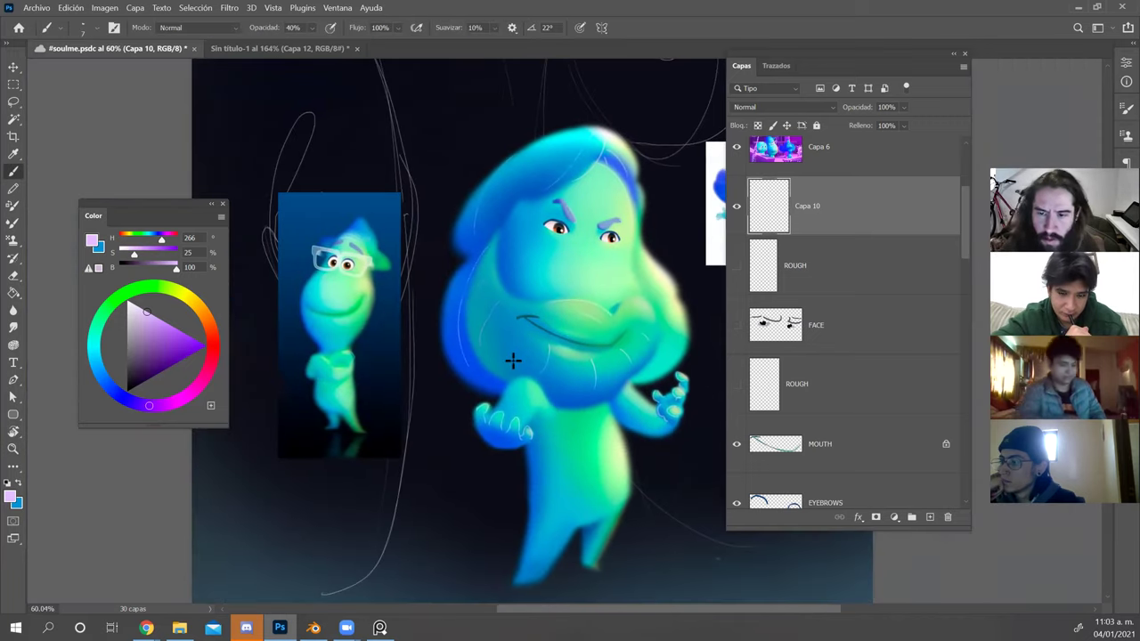
Sample cream tones from the hair's lit edge, settling on white from the reference picture's background as the brush colour.
{"action": "left_click", "coordinate": [661, 280], "text": "alt"}
{"action": "left_click", "coordinate": [678, 310], "text": "alt"}
{"action": "left_click", "coordinate": [714, 162], "text": "alt"}
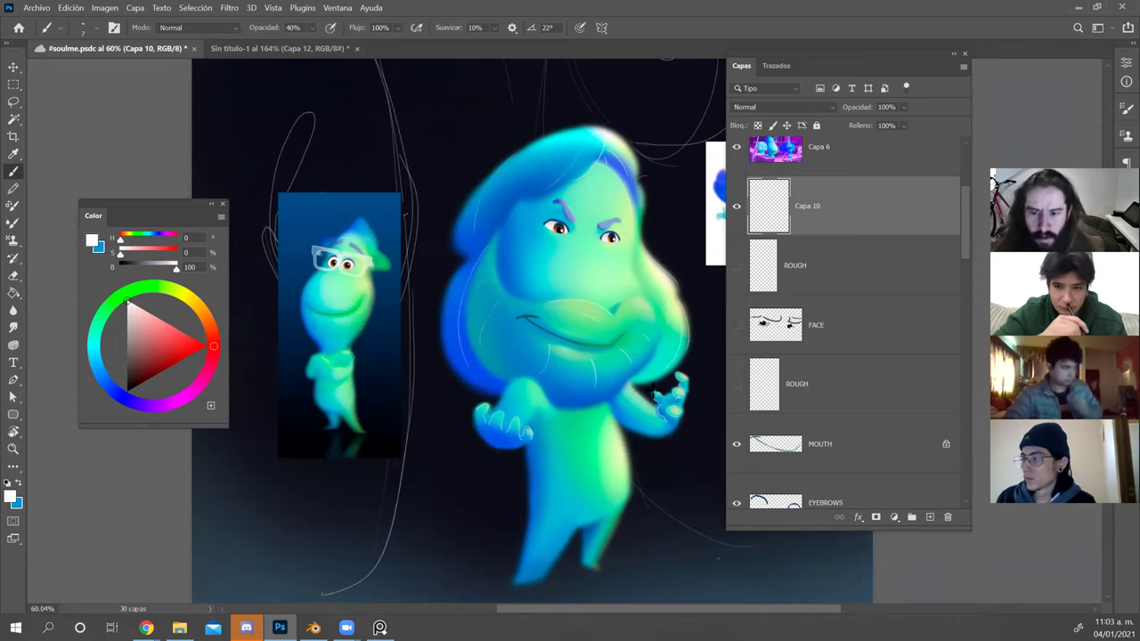
Move the reference picture of the character with glasses up beside the purple reference picture.
{"action": "key", "text": "z"}
{"action": "left_click_drag", "start_coordinate": [688, 419], "coordinate": [621, 438]}
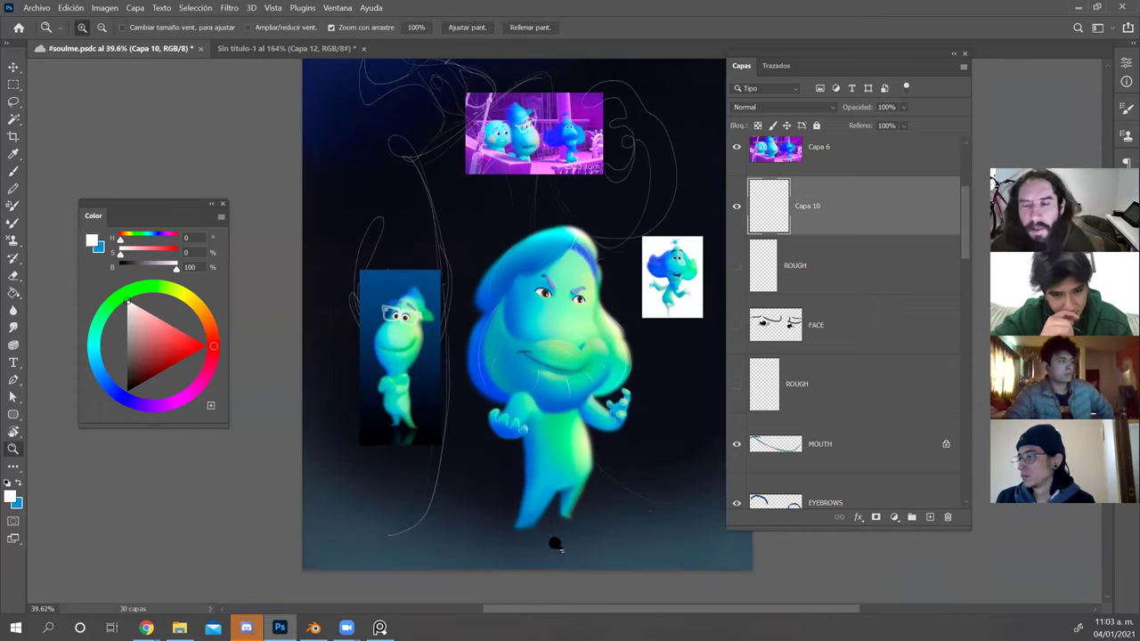
{"action": "key", "text": "v"}
{"action": "left_click_drag", "start_coordinate": [407, 318], "coordinate": [392, 135]}
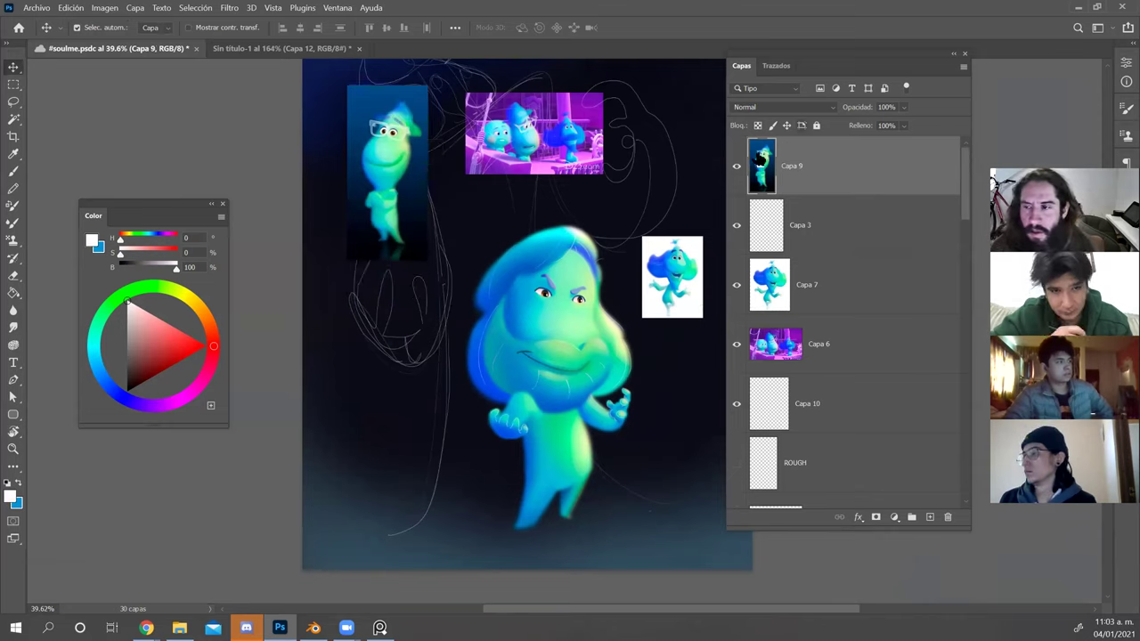
Hide the three reference picture layers Capa 9, Capa 7 and Capa 6, and place Capa 6 directly above Capa 3.
{"action": "left_click", "coordinate": [737, 165]}
{"action": "left_click", "coordinate": [736, 284]}
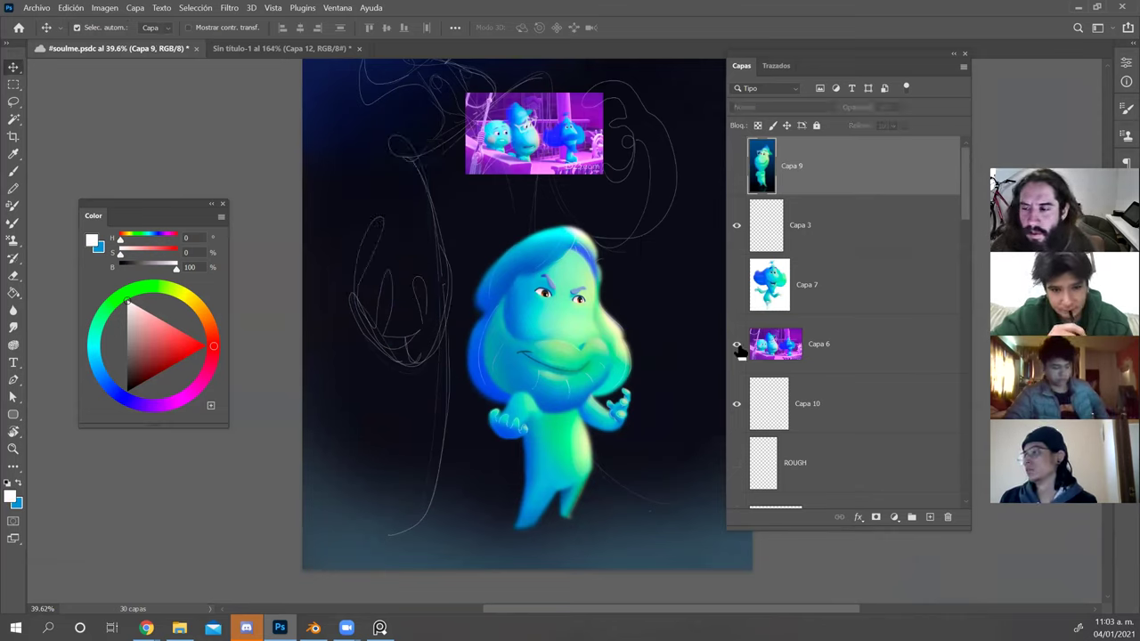
{"action": "left_click", "coordinate": [737, 344]}
{"action": "left_click_drag", "start_coordinate": [775, 343], "coordinate": [779, 212]}
Toggle Capa 3 to identify the line sketch, rename it JERRY and place it directly below the HAIR layer.
{"action": "left_click", "coordinate": [737, 285]}
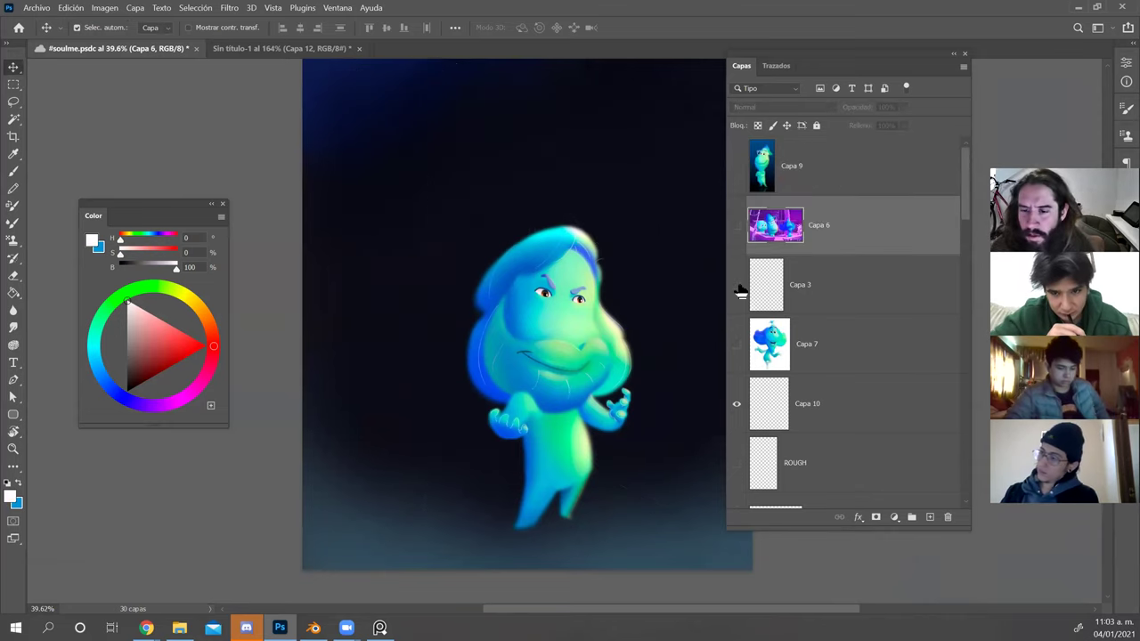
{"action": "left_click", "coordinate": [737, 285]}
{"action": "double_click", "coordinate": [799, 285]}
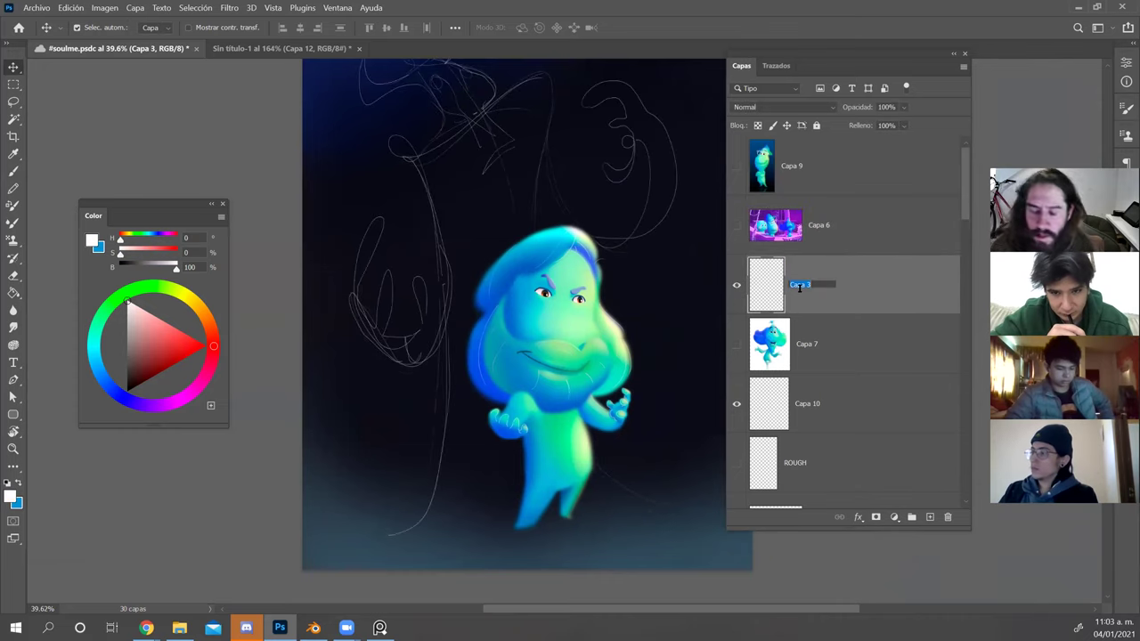
{"action": "type", "text": "E"}
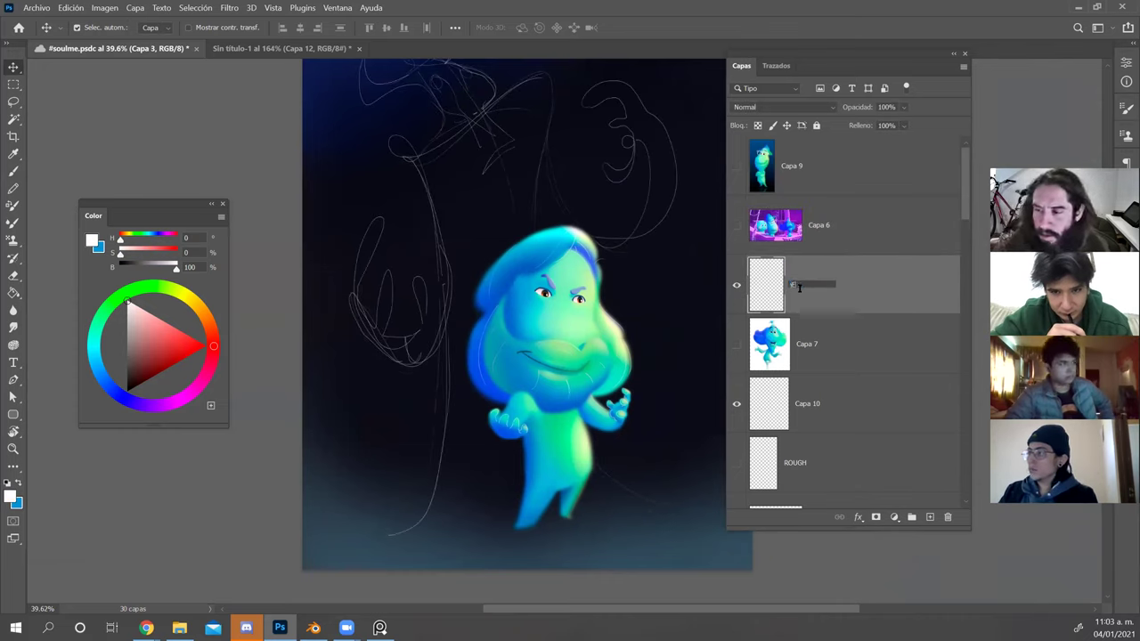
{"action": "type", "text": "ERRY"}
{"action": "key", "text": "Return"}
{"action": "left_click_drag", "start_coordinate": [840, 289], "coordinate": [826, 397]}
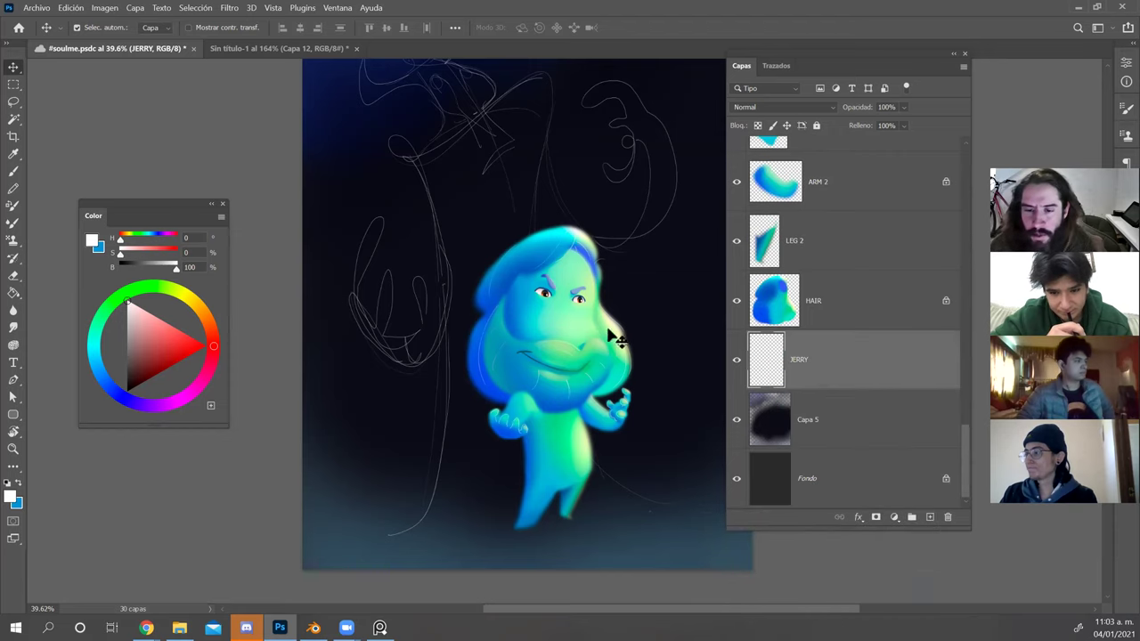
Fit the whole canvas in view and review the illustration in full-screen mode without the interface.
{"action": "key", "text": "z"}
{"action": "left_click_drag", "start_coordinate": [546, 232], "coordinate": [540, 267]}
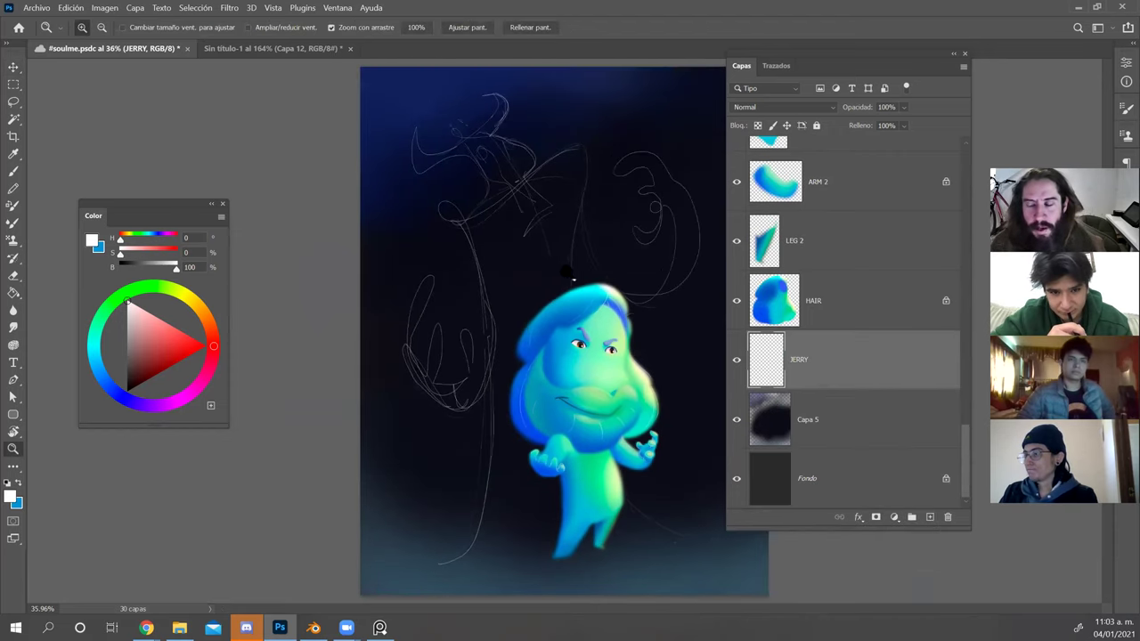
{"action": "left_click_drag", "start_coordinate": [627, 336], "coordinate": [532, 288]}
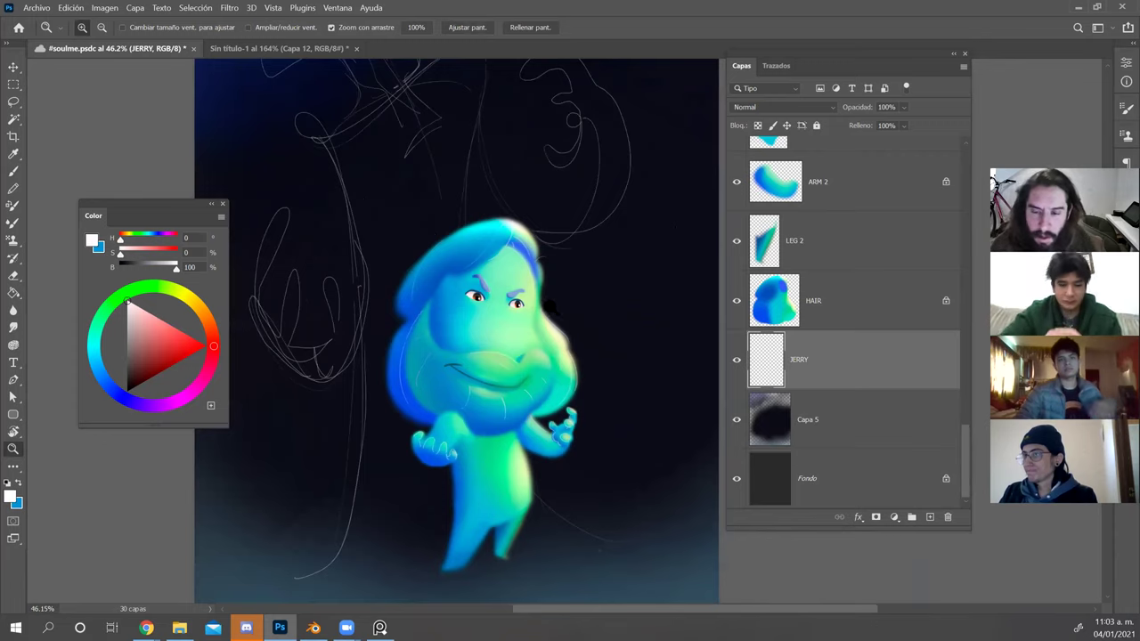
{"action": "key", "text": "ctrl+0"}
{"action": "key", "text": "f"}
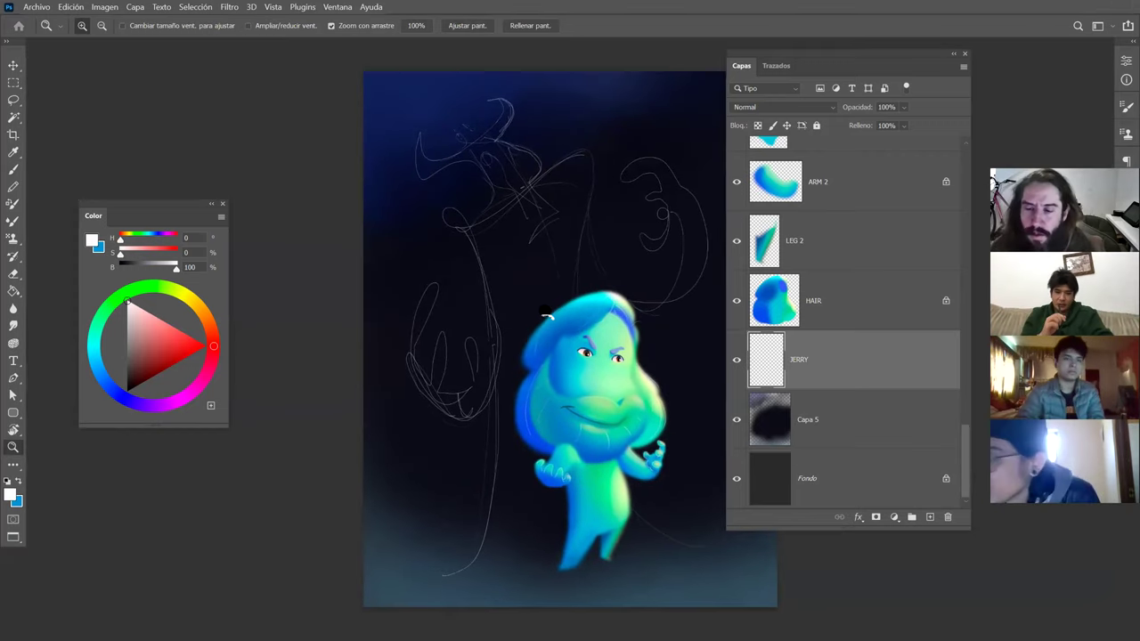
{"action": "key", "text": "f"}
{"action": "left_click_drag", "start_coordinate": [589, 333], "coordinate": [531, 279]}
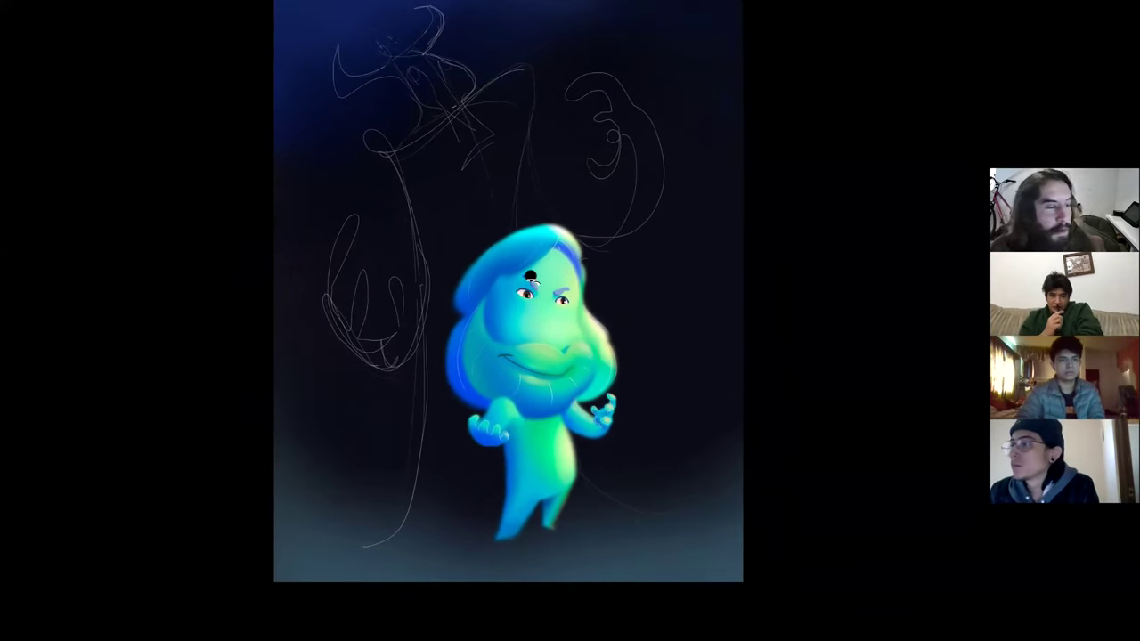